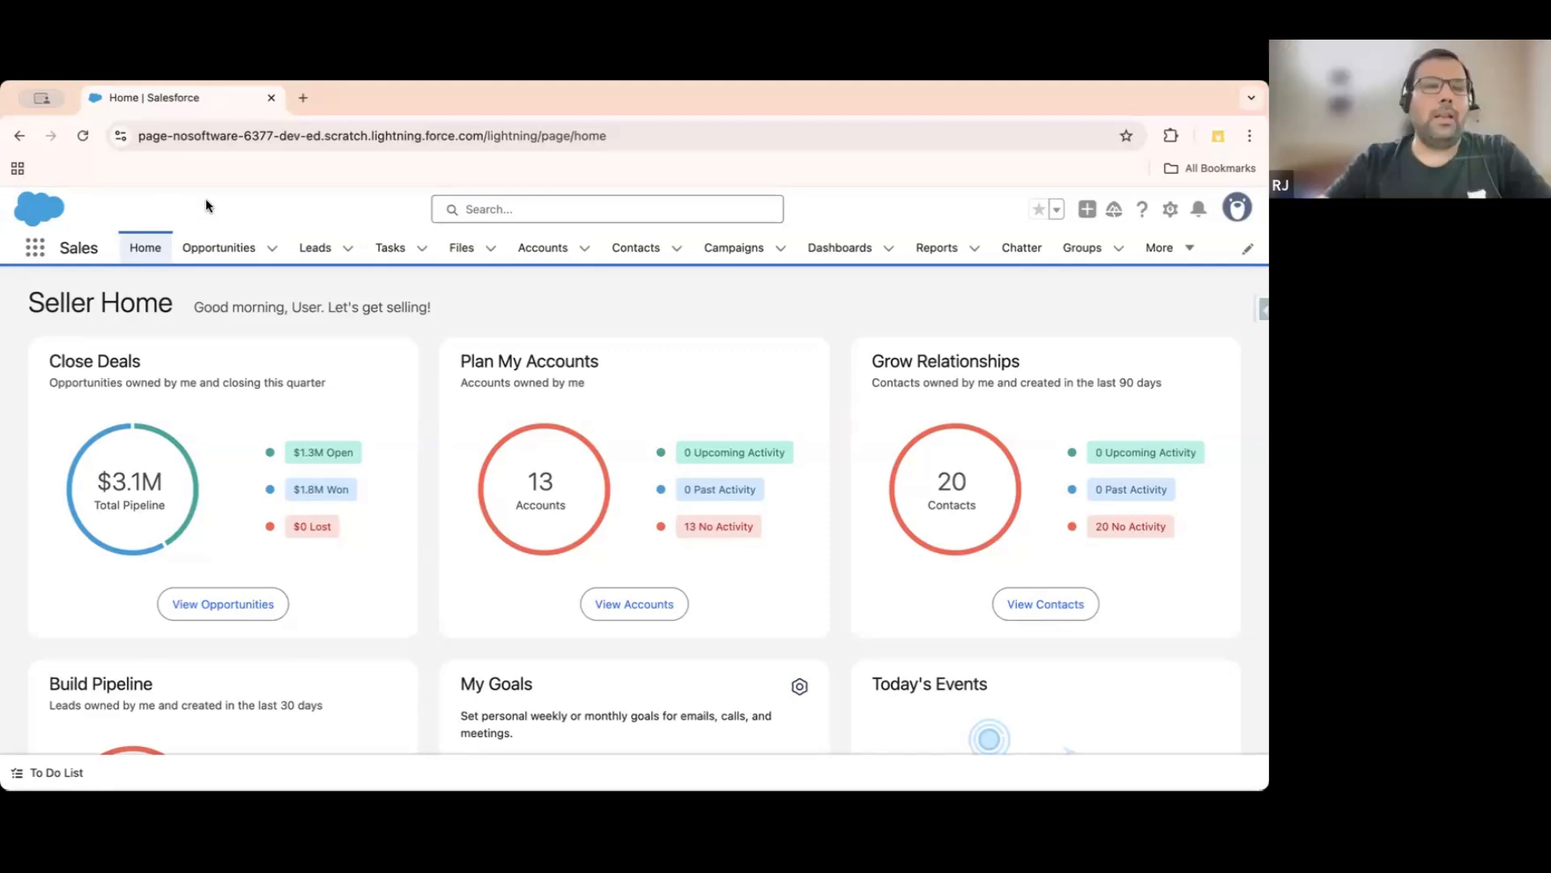
Switch to the Pre Sales Cloud Admin app from the full list of apps and open its PSC Setup page.
left_click(34, 251)
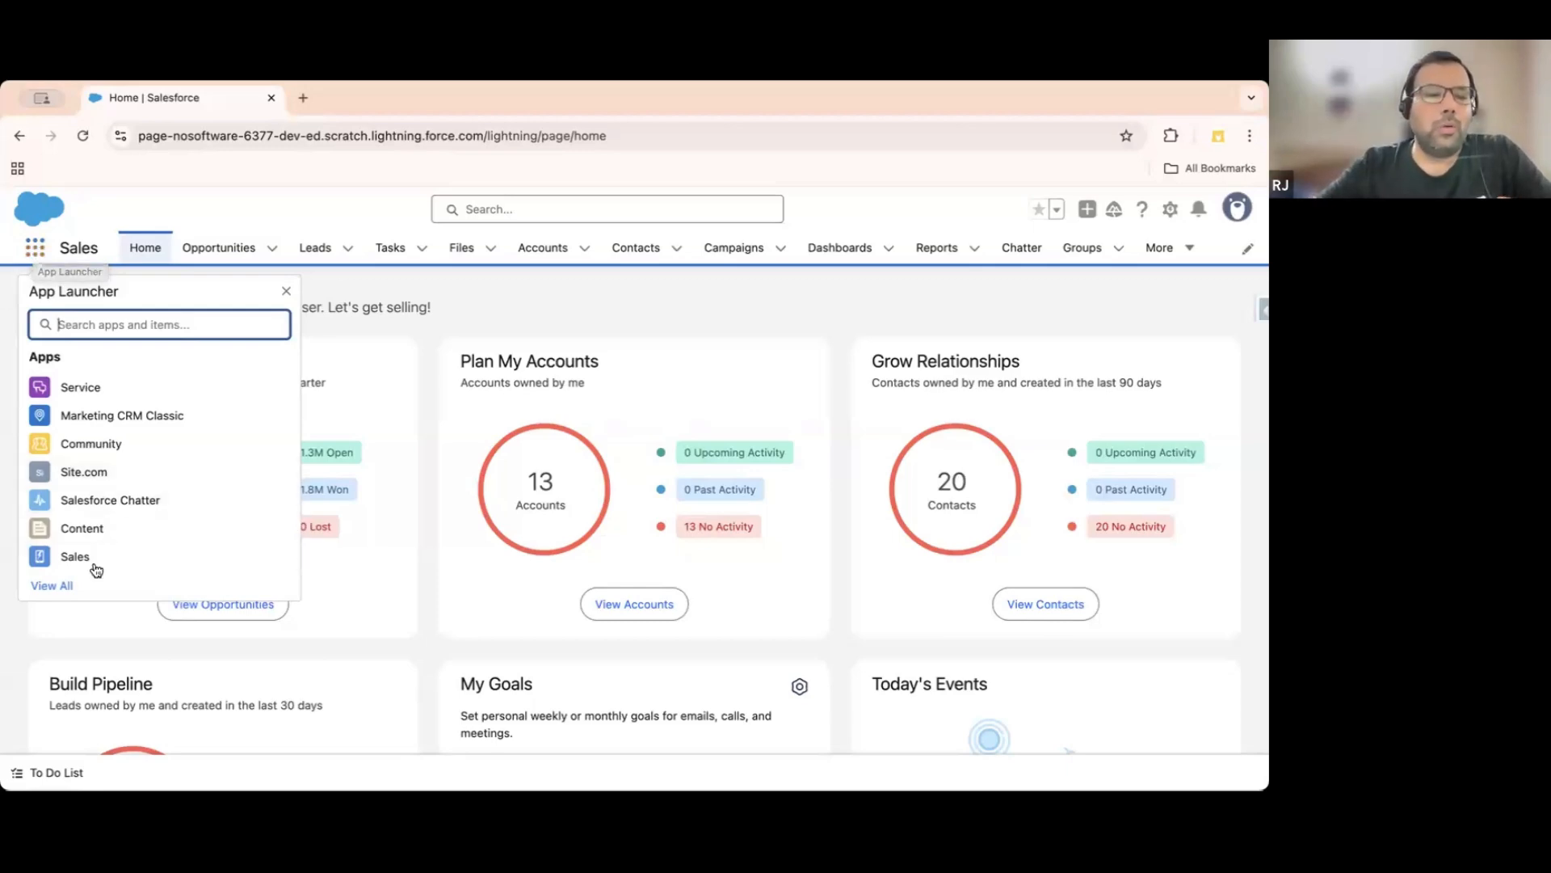
left_click(61, 588)
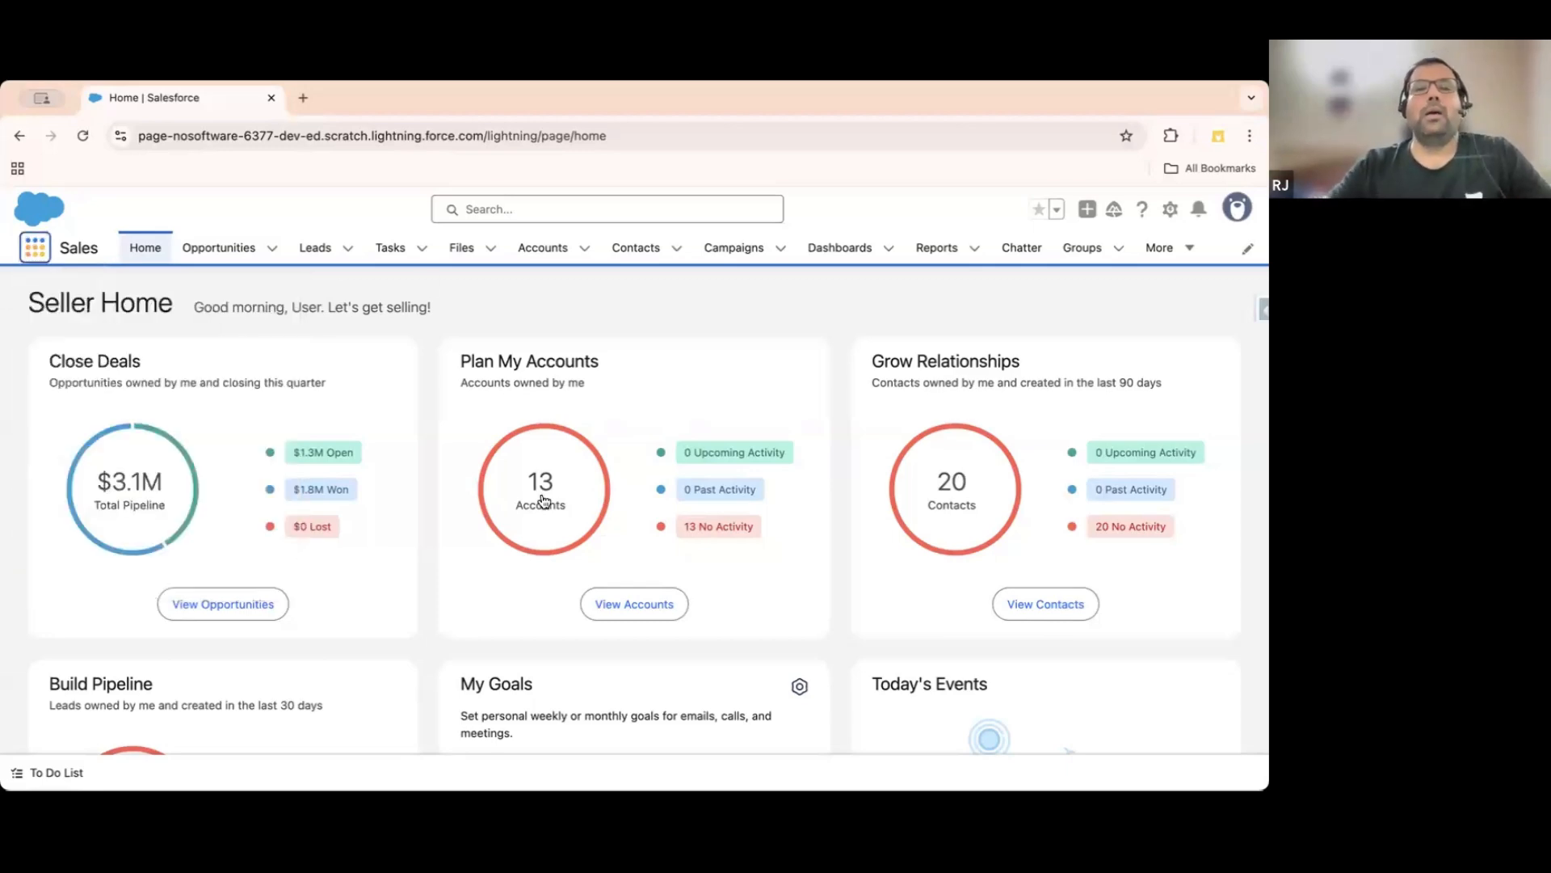
scroll(543, 498, "down", 2)
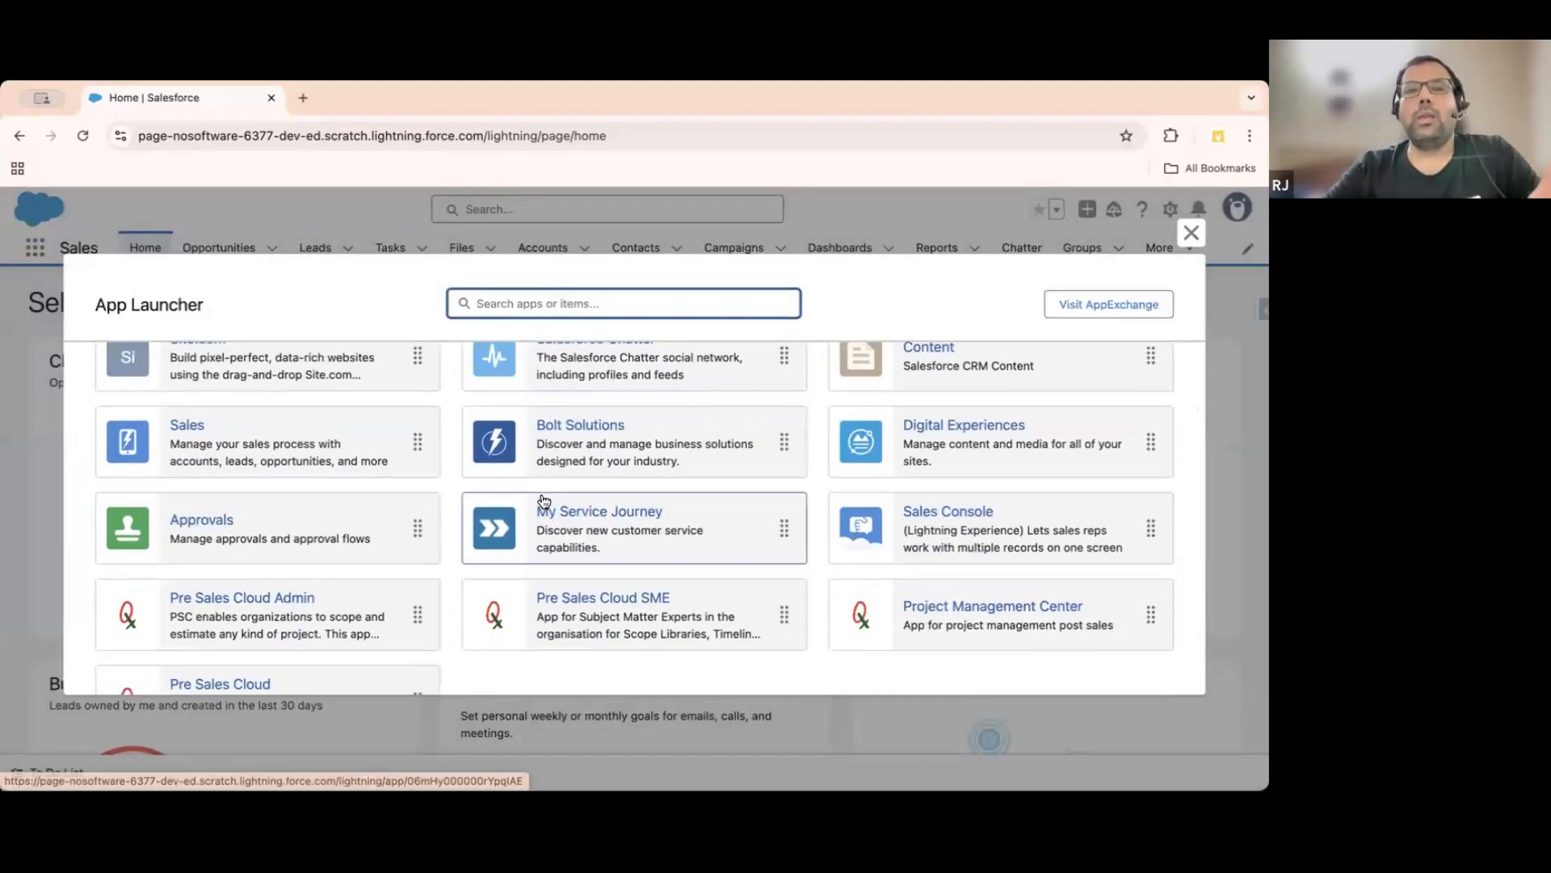
scroll(544, 499, "down", 2)
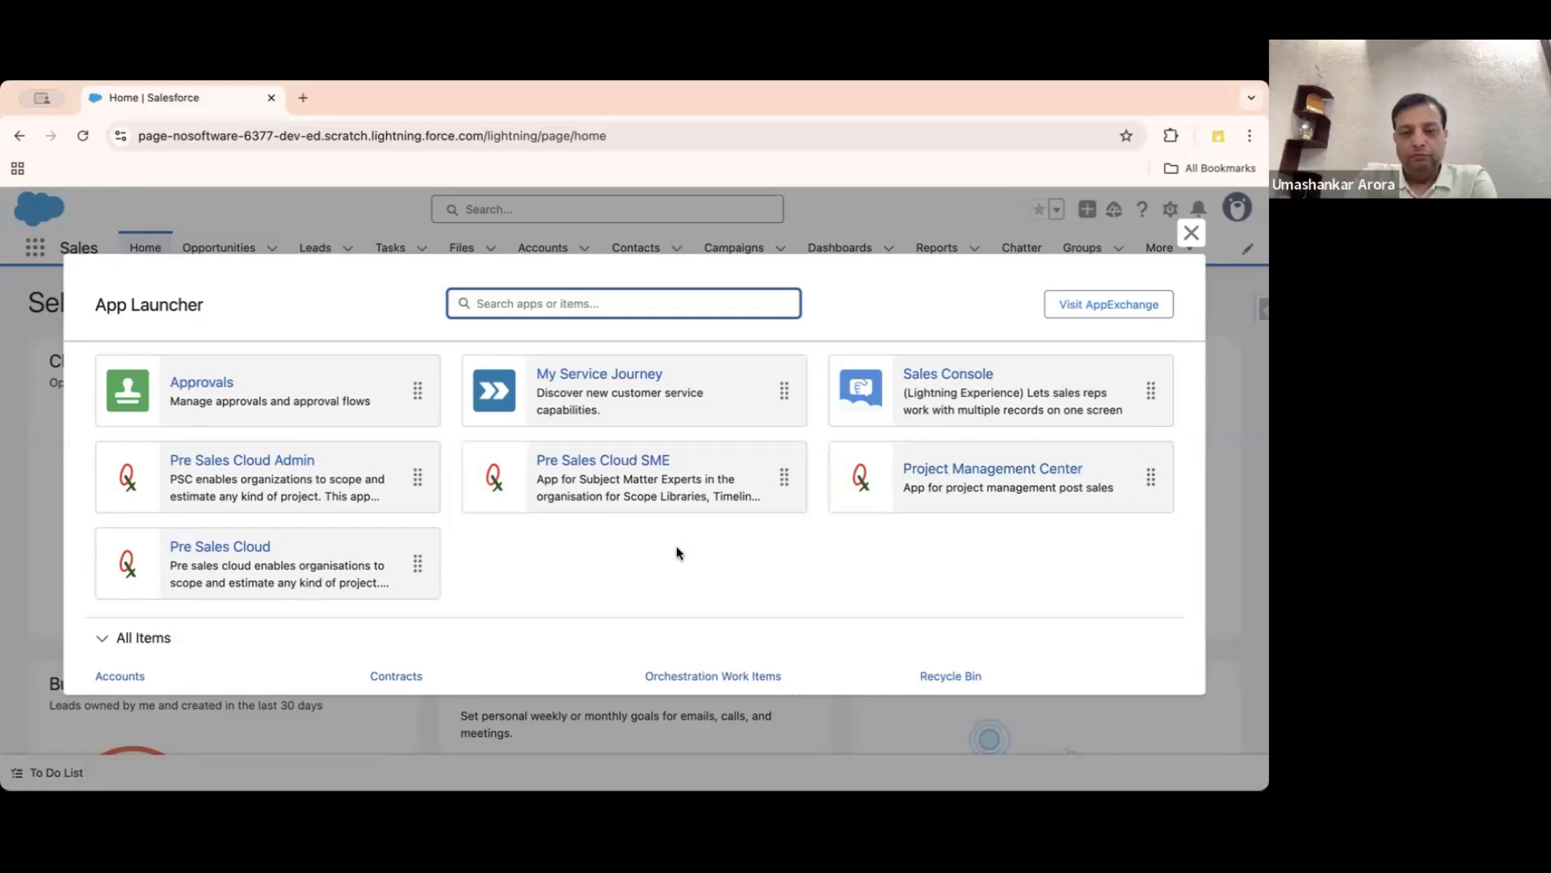
left_click(356, 475)
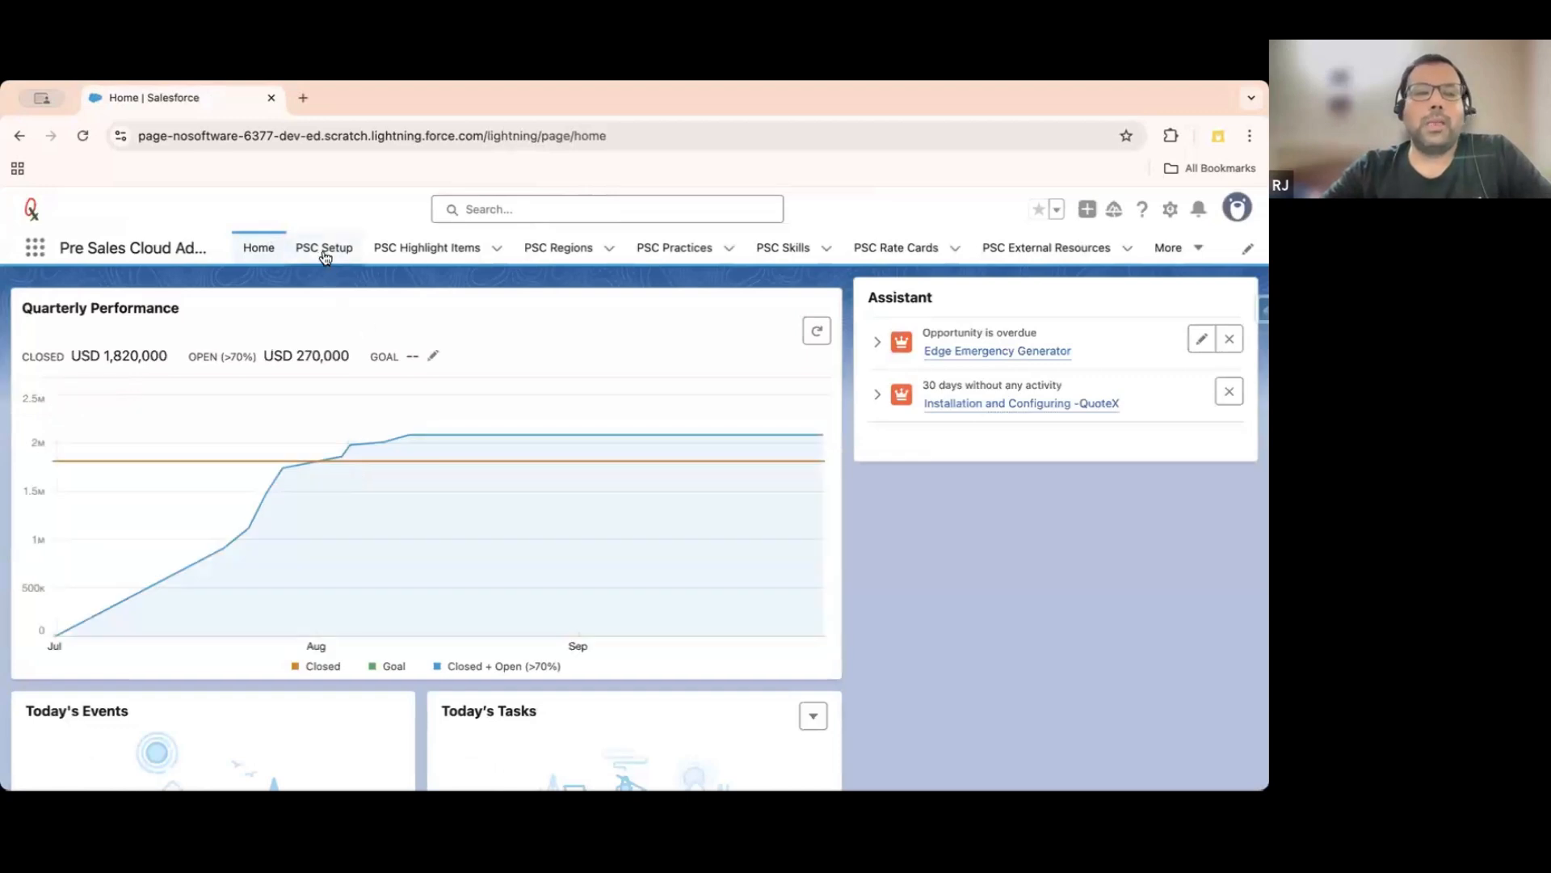
left_click(323, 252)
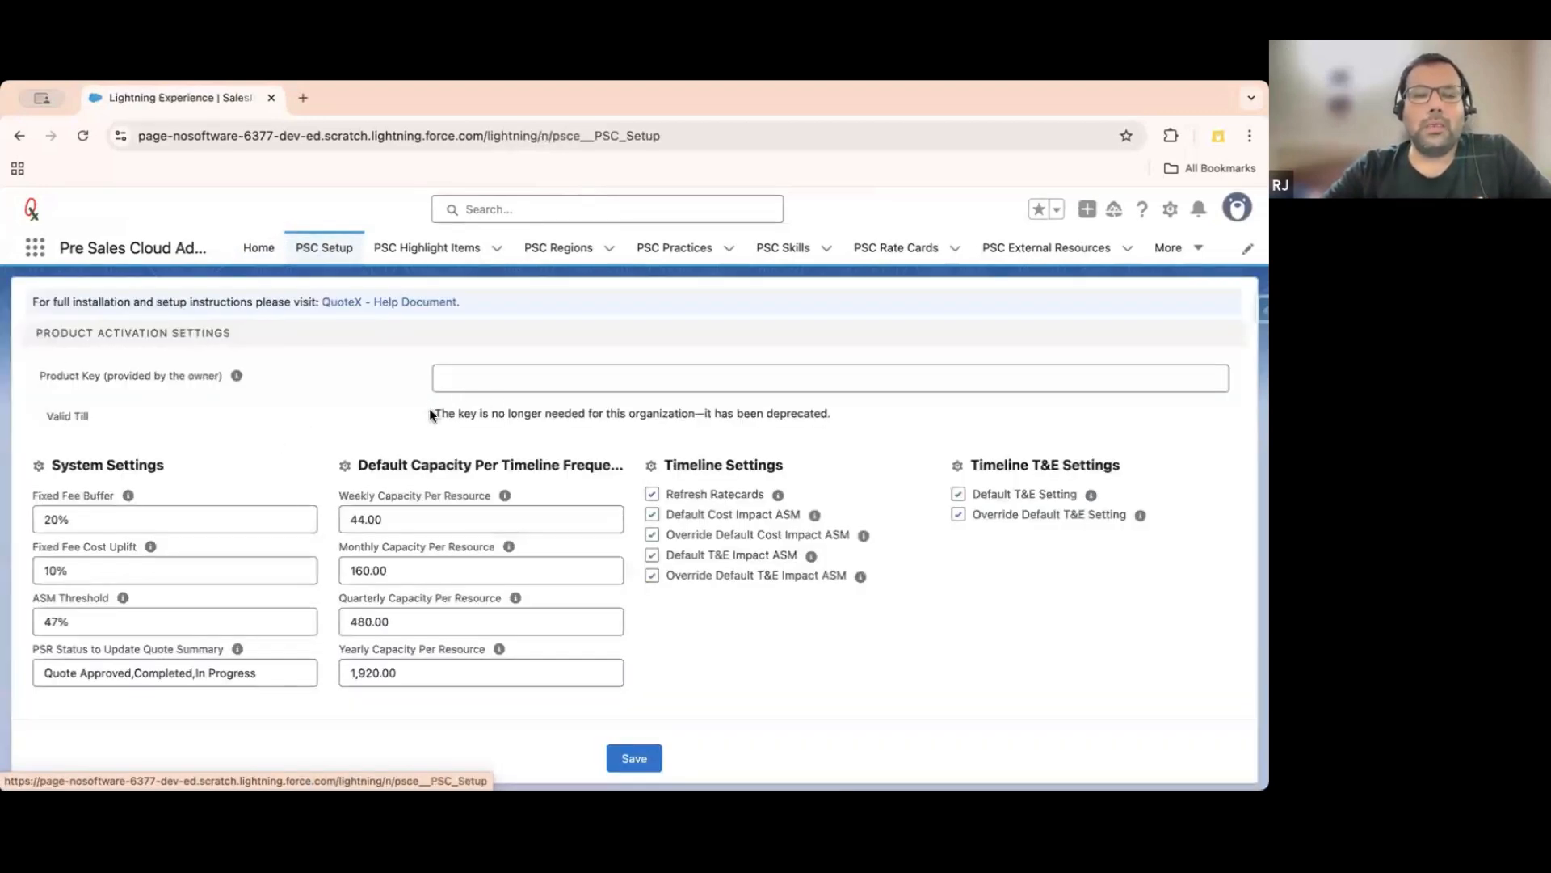
Examine the product key field and its validity note in the product activation settings.
left_click_drag(429, 414, 955, 415)
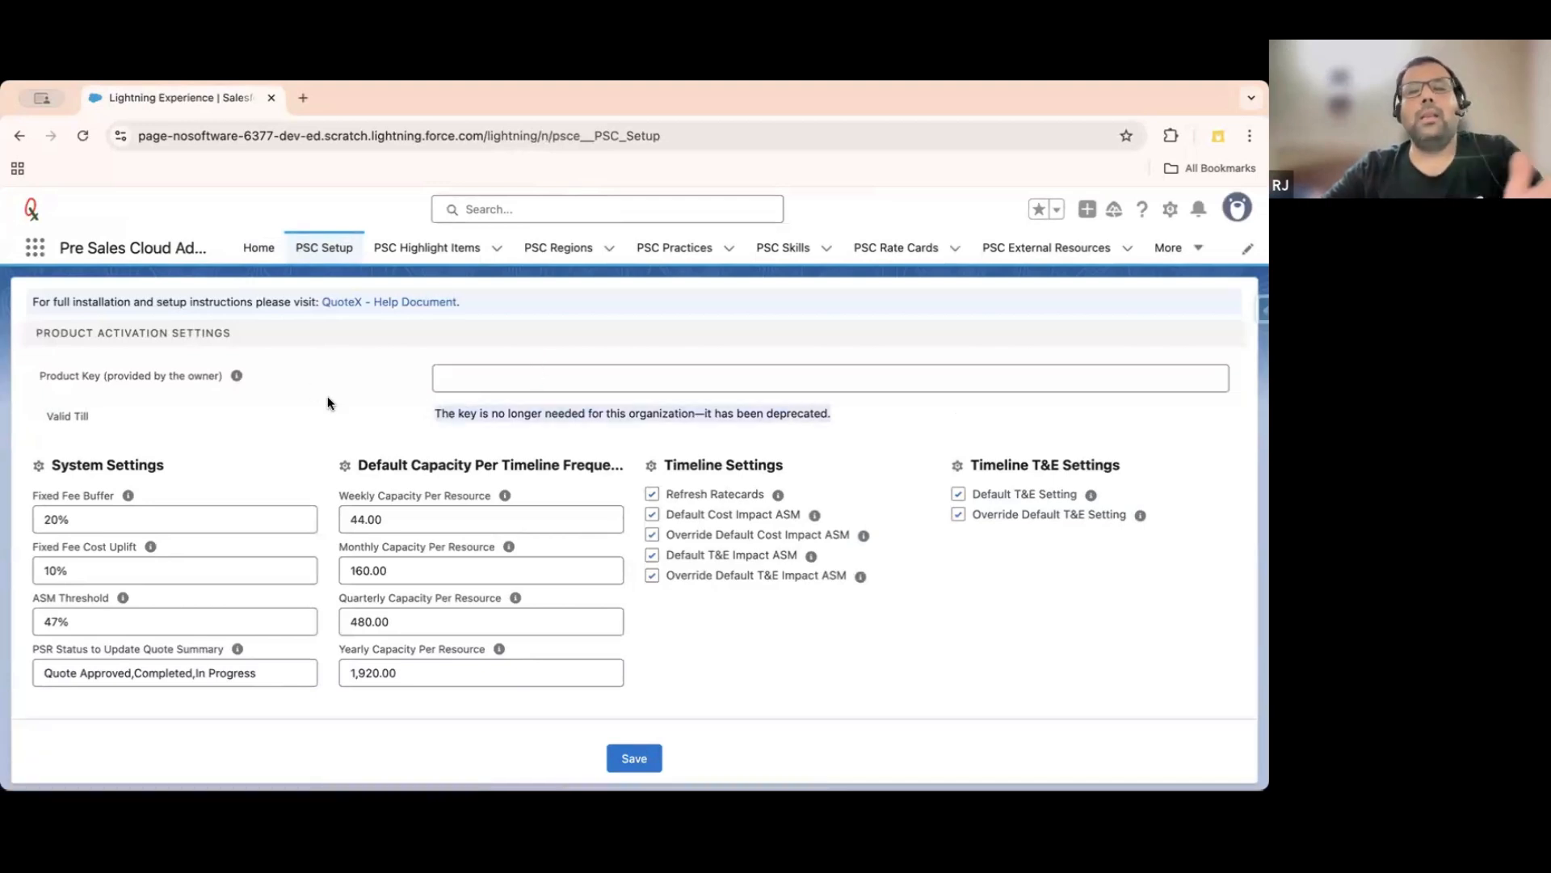
left_click(492, 387)
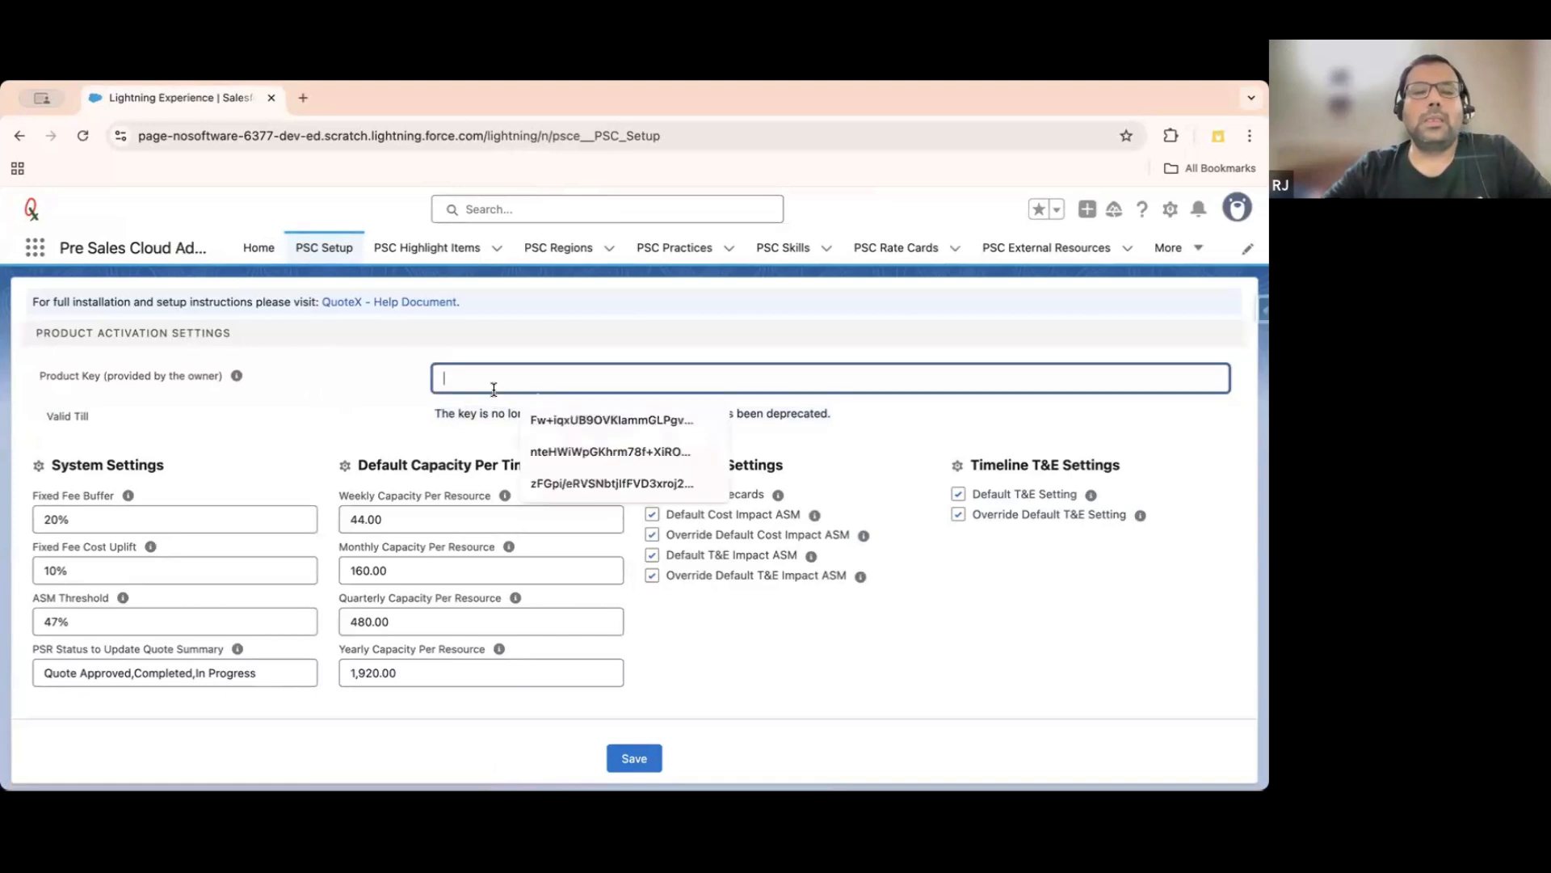
left_click(379, 381)
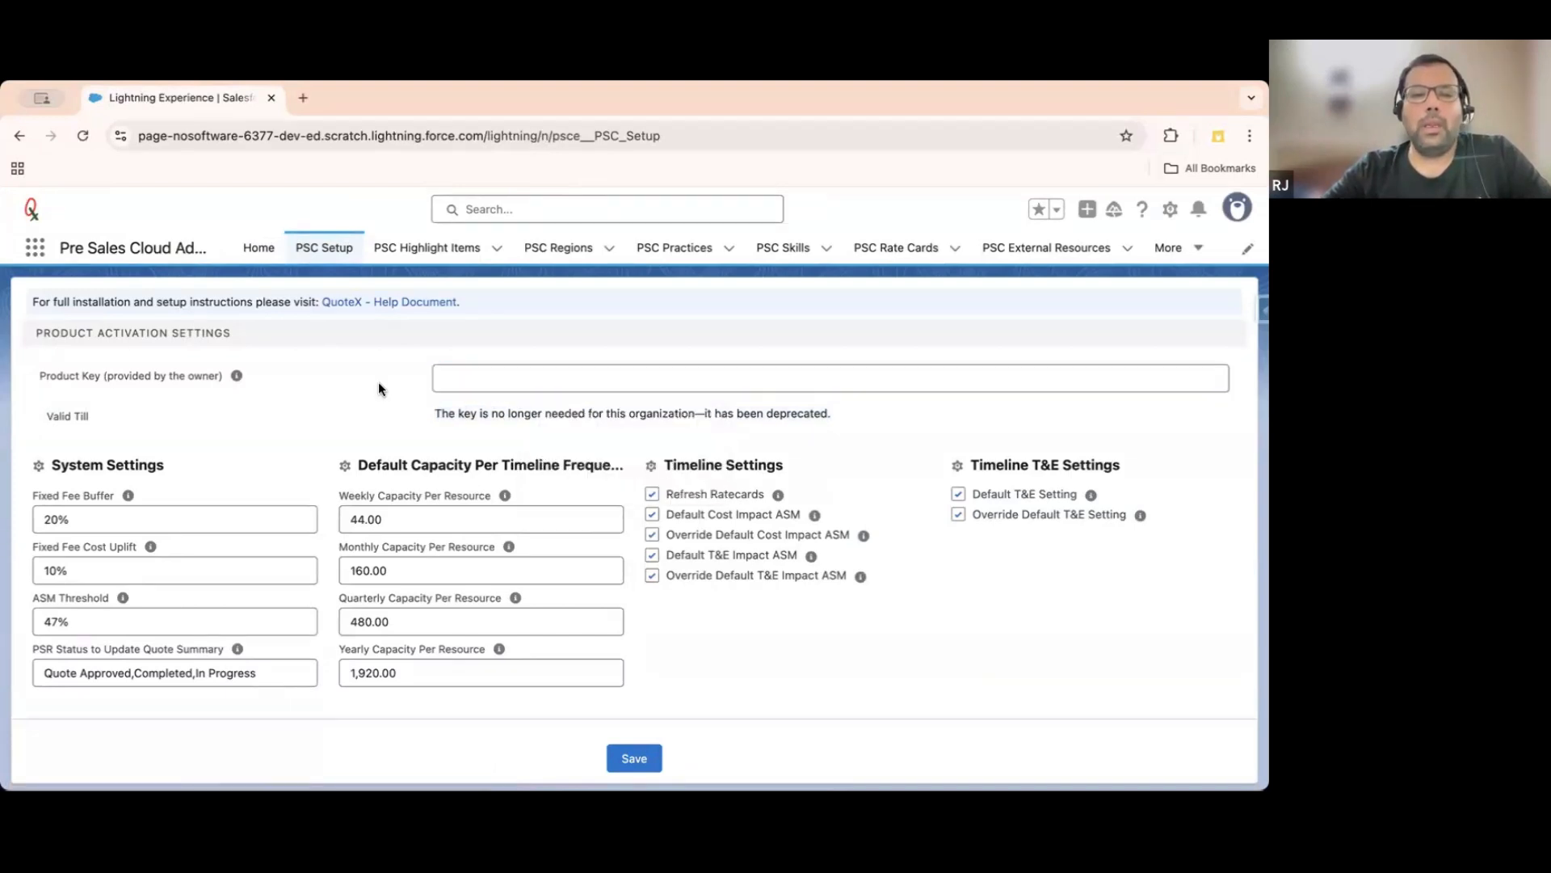
left_click(512, 374)
left_click(337, 366)
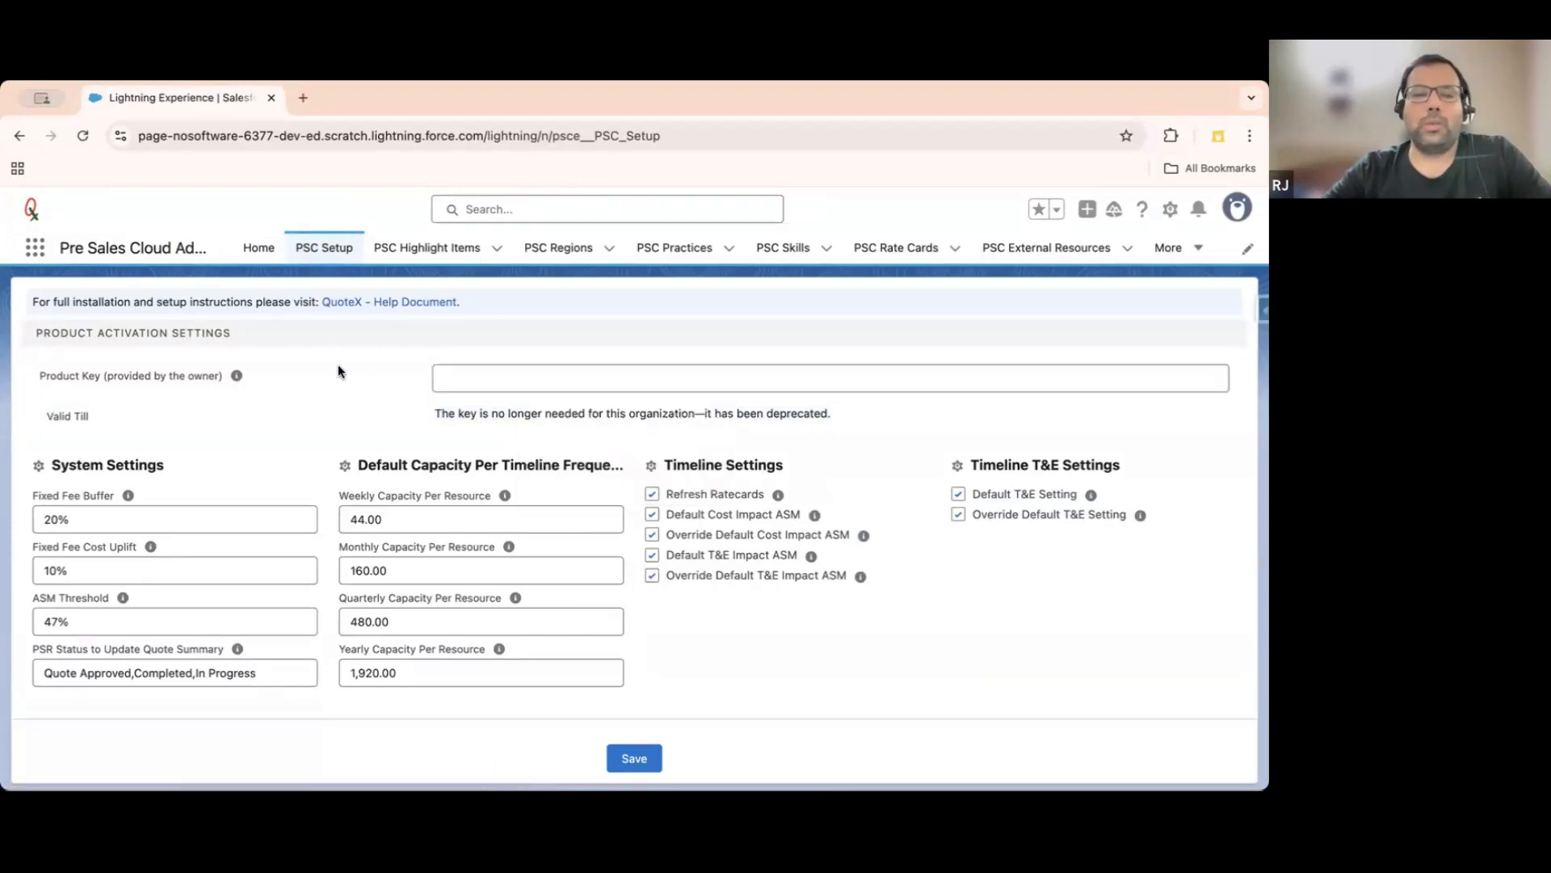
scroll(339, 366, "up", 1)
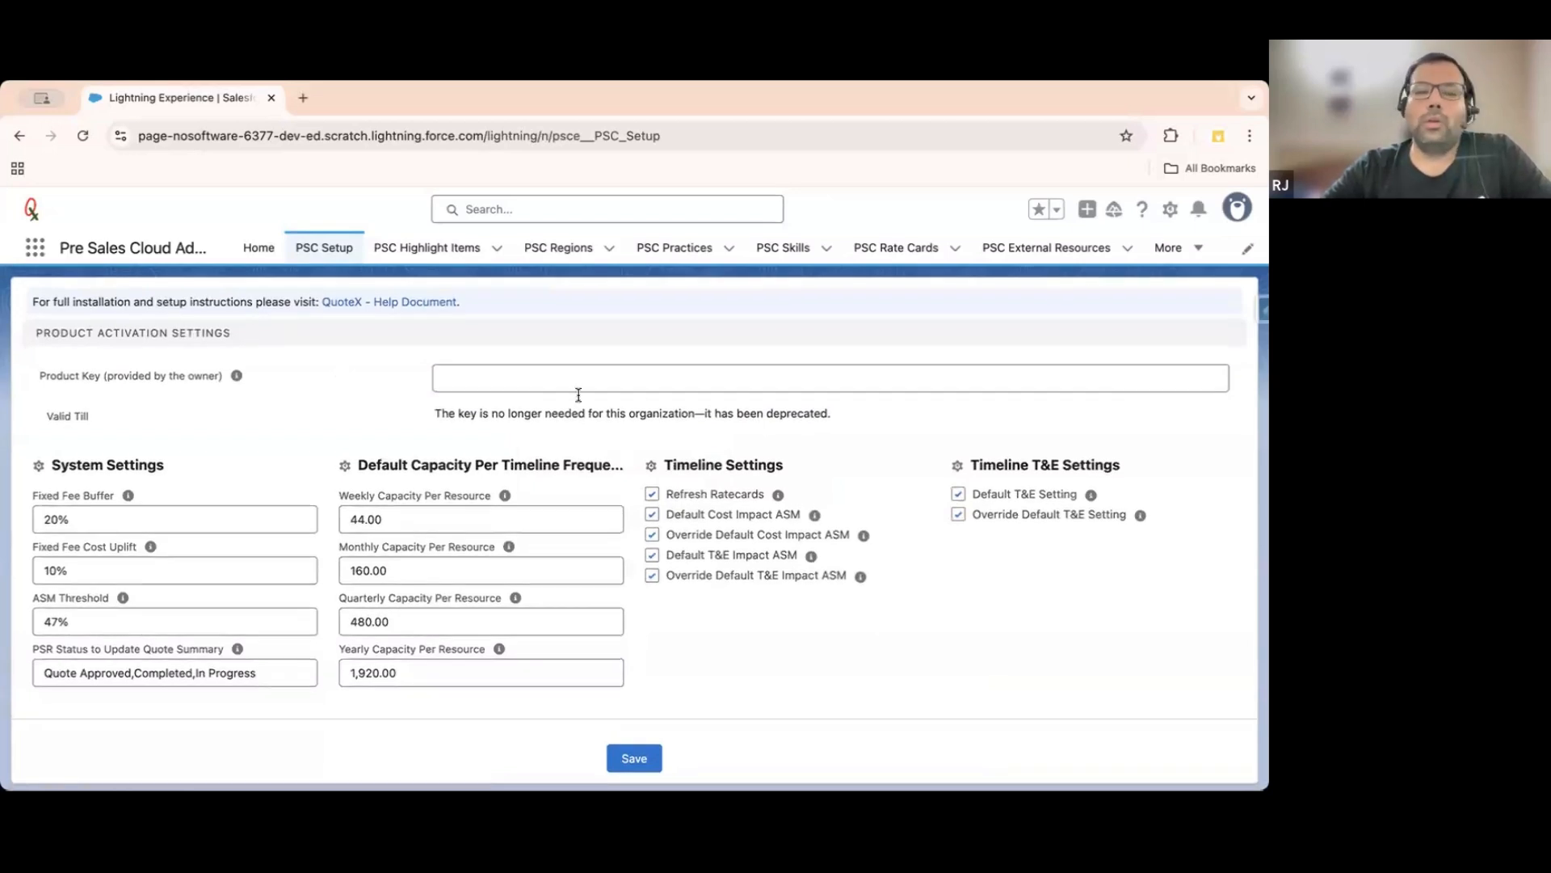
left_click(581, 381)
left_click(319, 381)
left_click(460, 376)
left_click(308, 396)
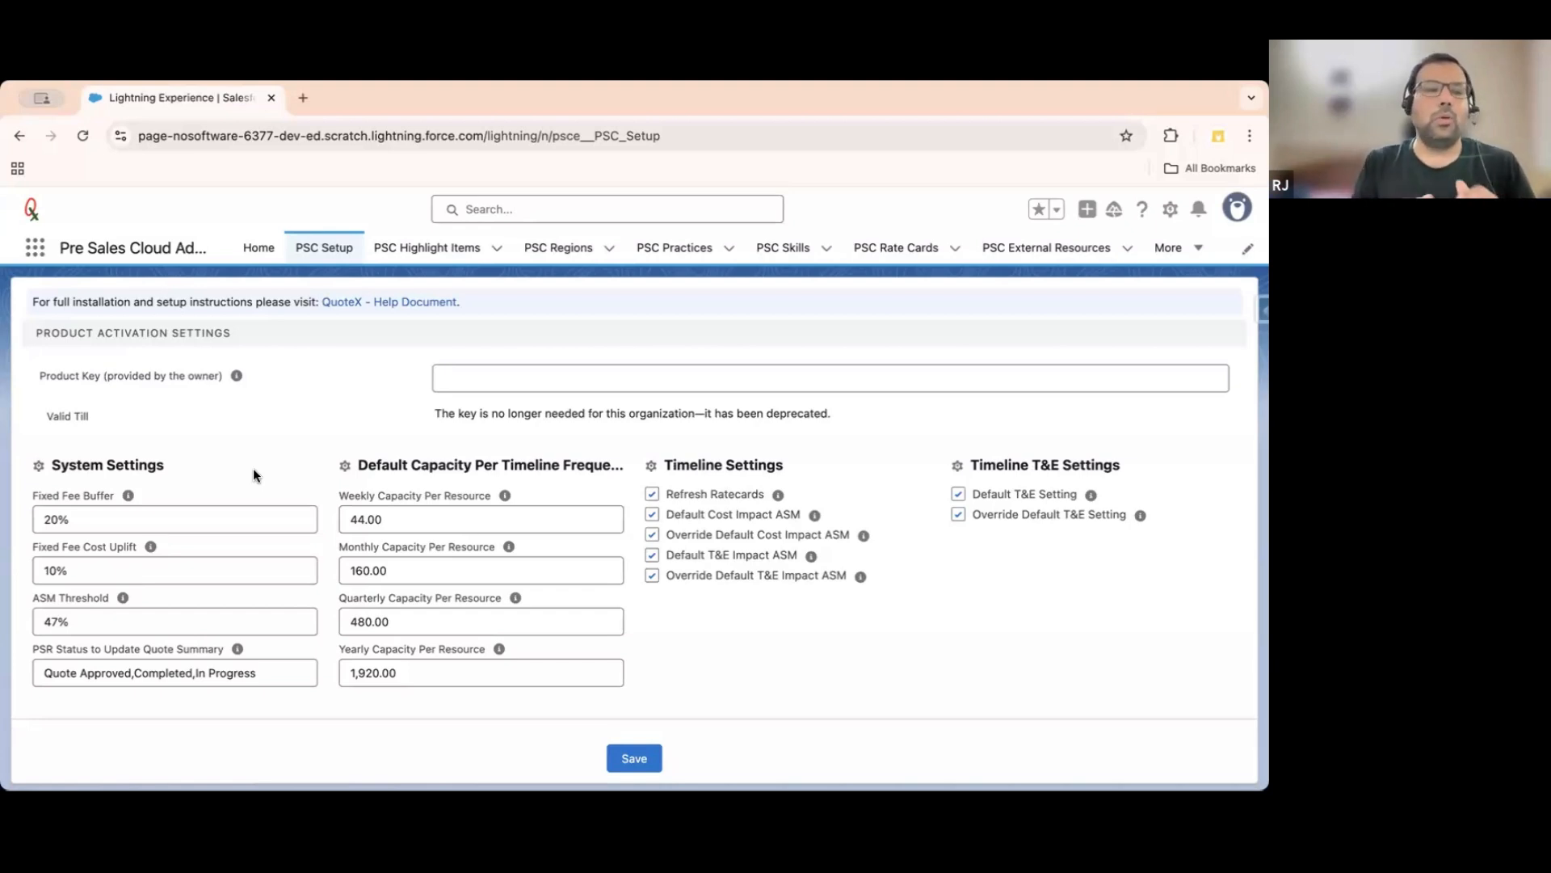
Try a Fixed Fee Buffer of 17 in the system settings and set it back to 20%.
left_click(77, 525)
key("BackSpace")
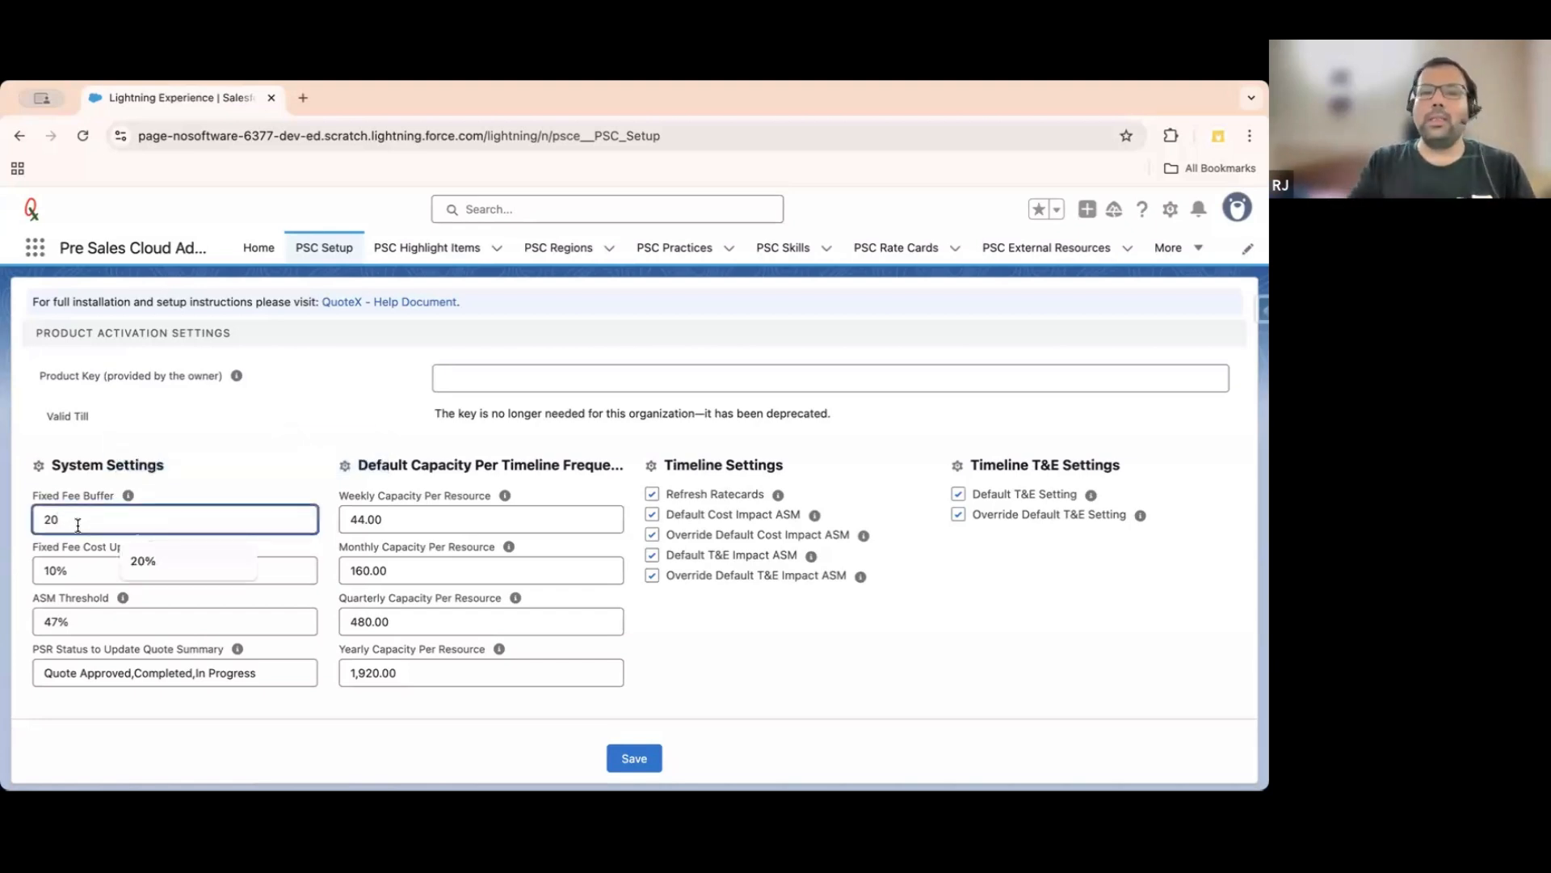
left_click(264, 457)
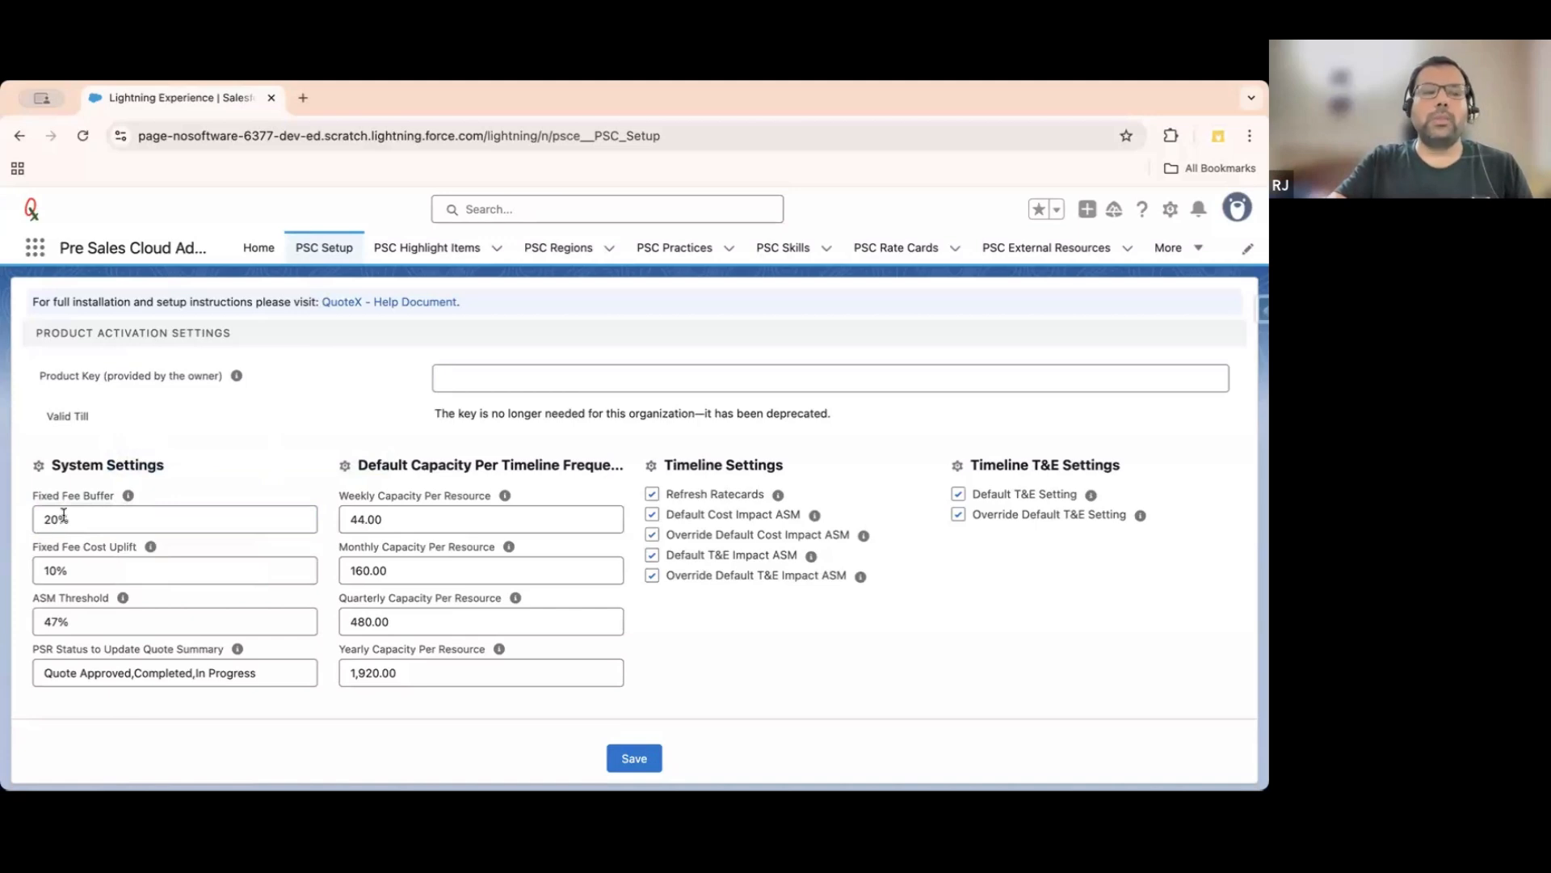
double_click(63, 521)
type("17")
double_click(115, 525)
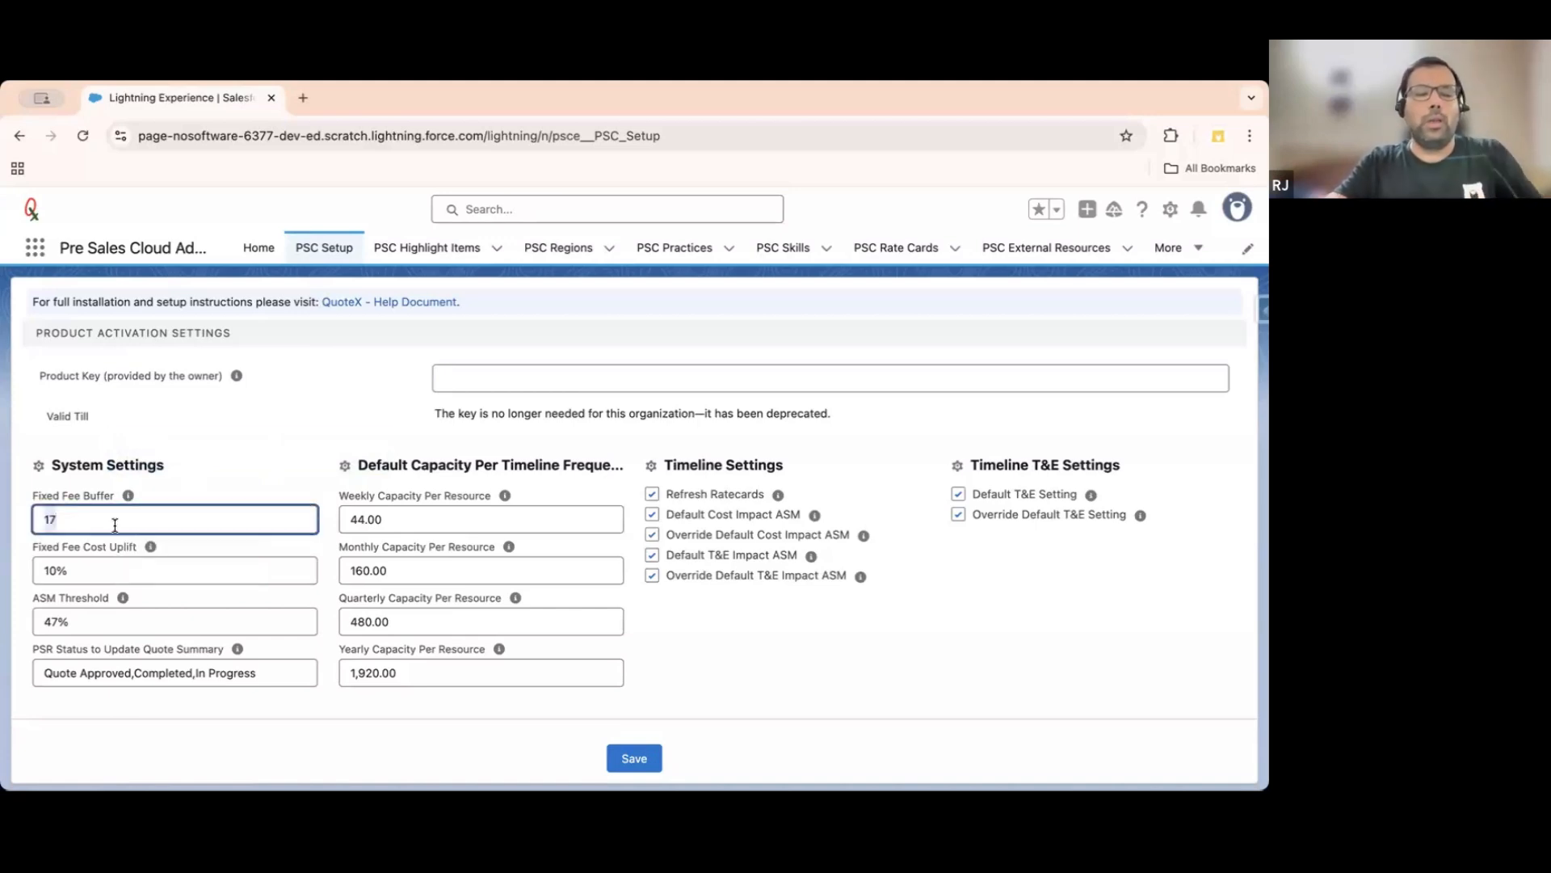
type("20")
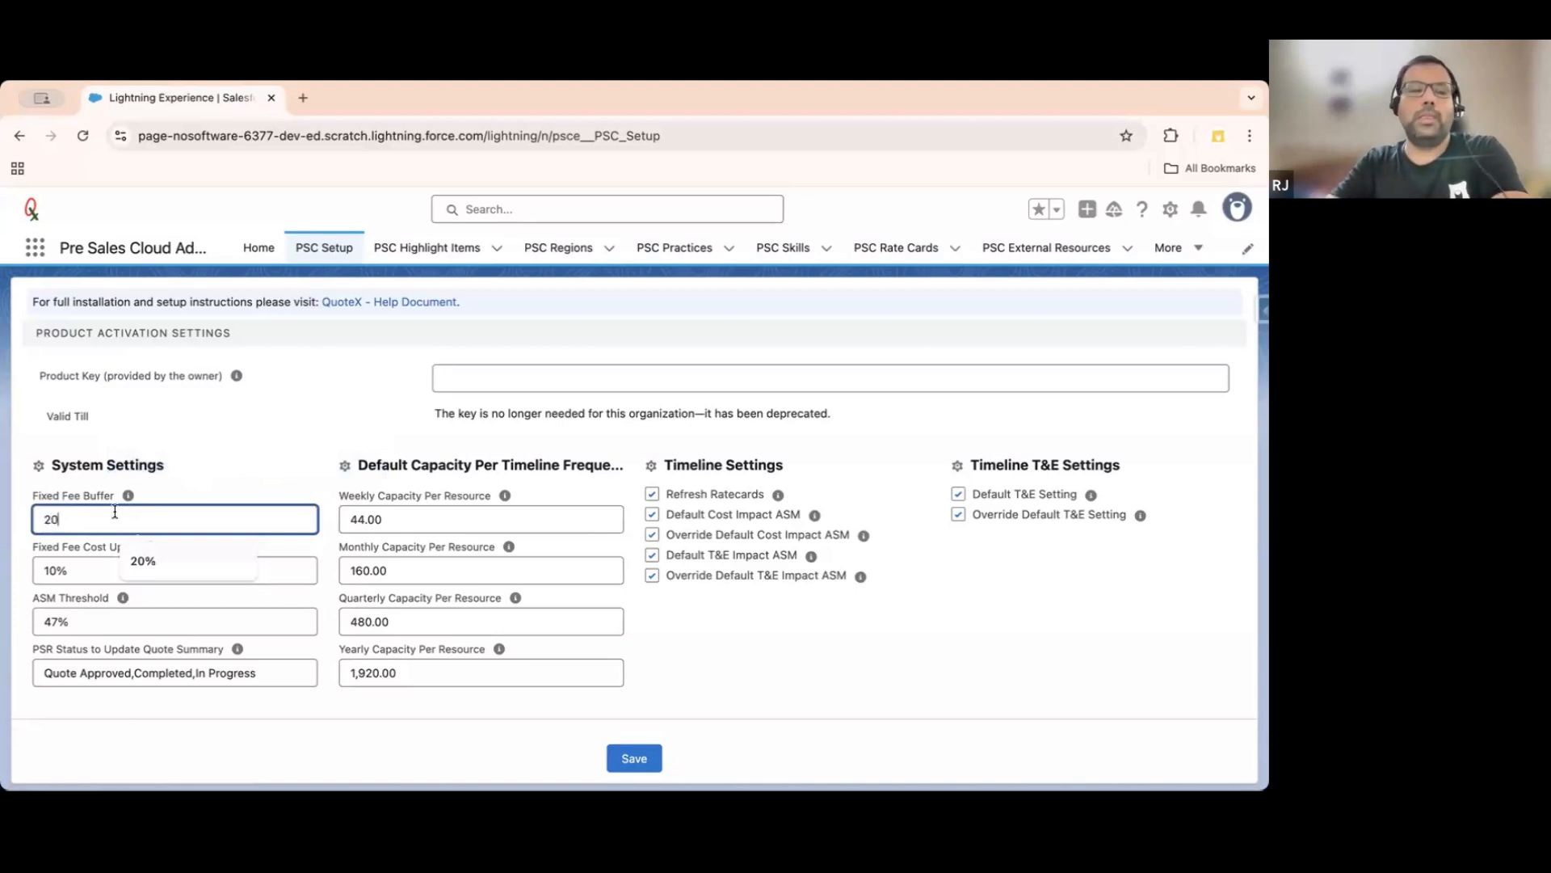
left_click(260, 459)
Examine the Fixed Fee Cost Uplift, ASM Threshold, PSR status, weekly capacity per resource and Refresh Ratecards settings.
left_click(176, 570)
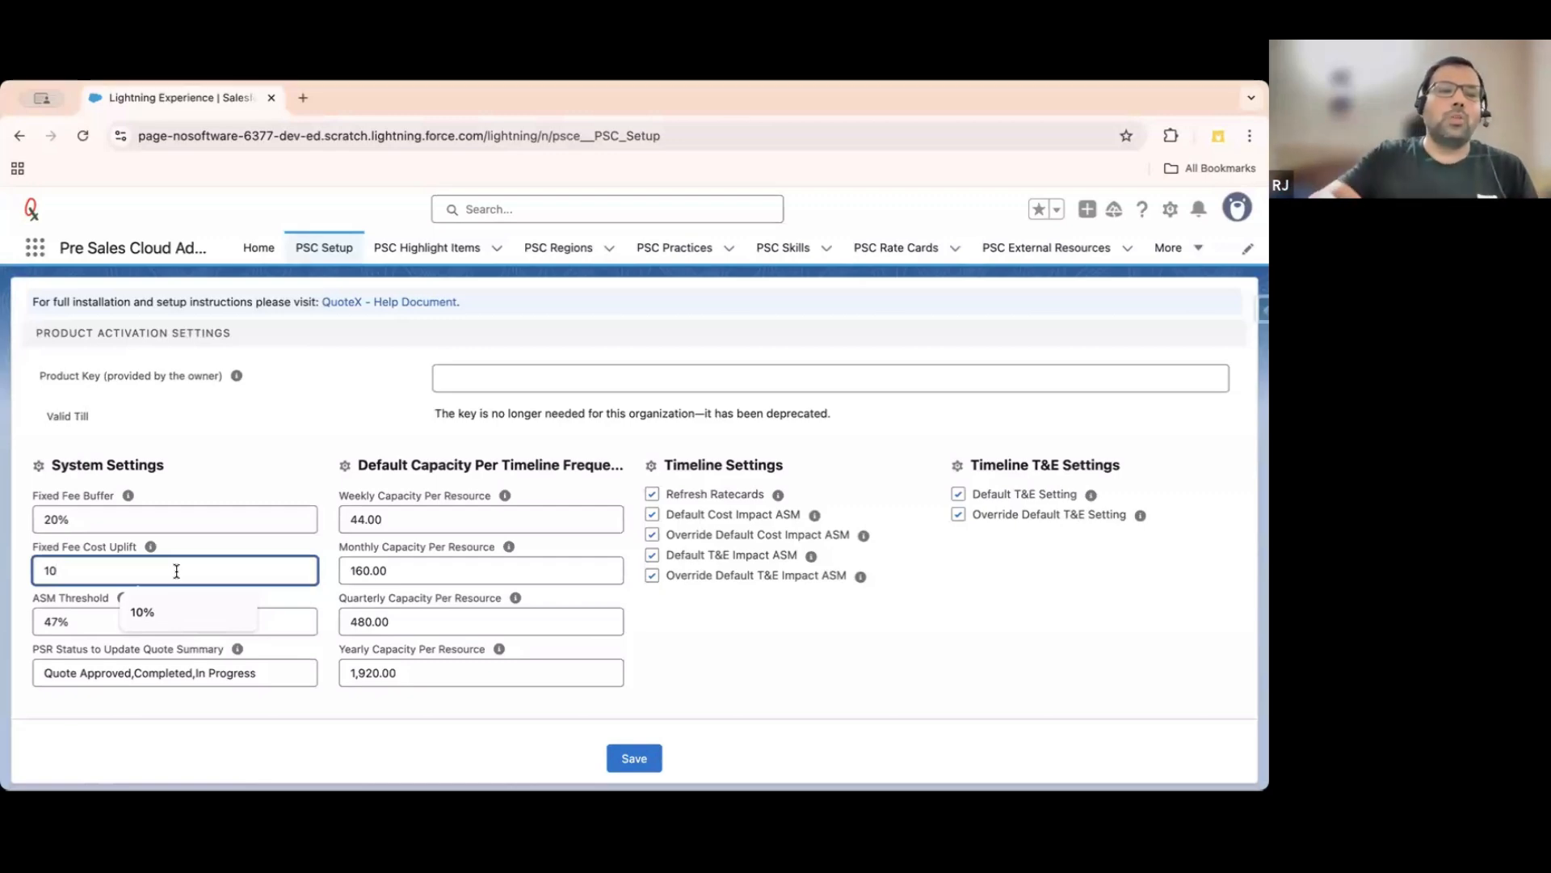
left_click(250, 478)
left_click(86, 570)
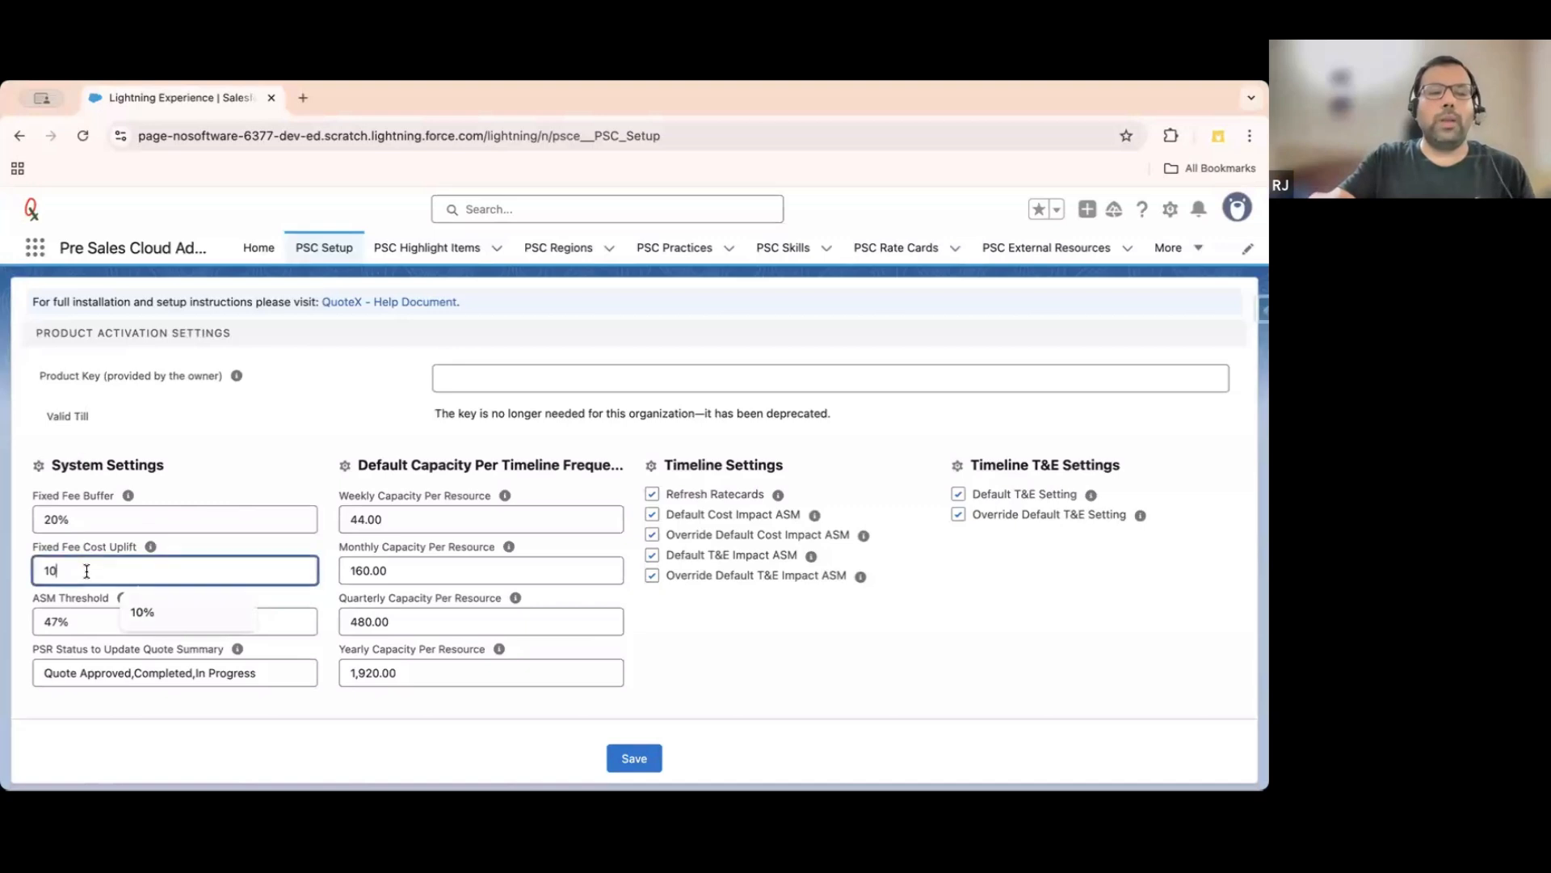
left_click(281, 434)
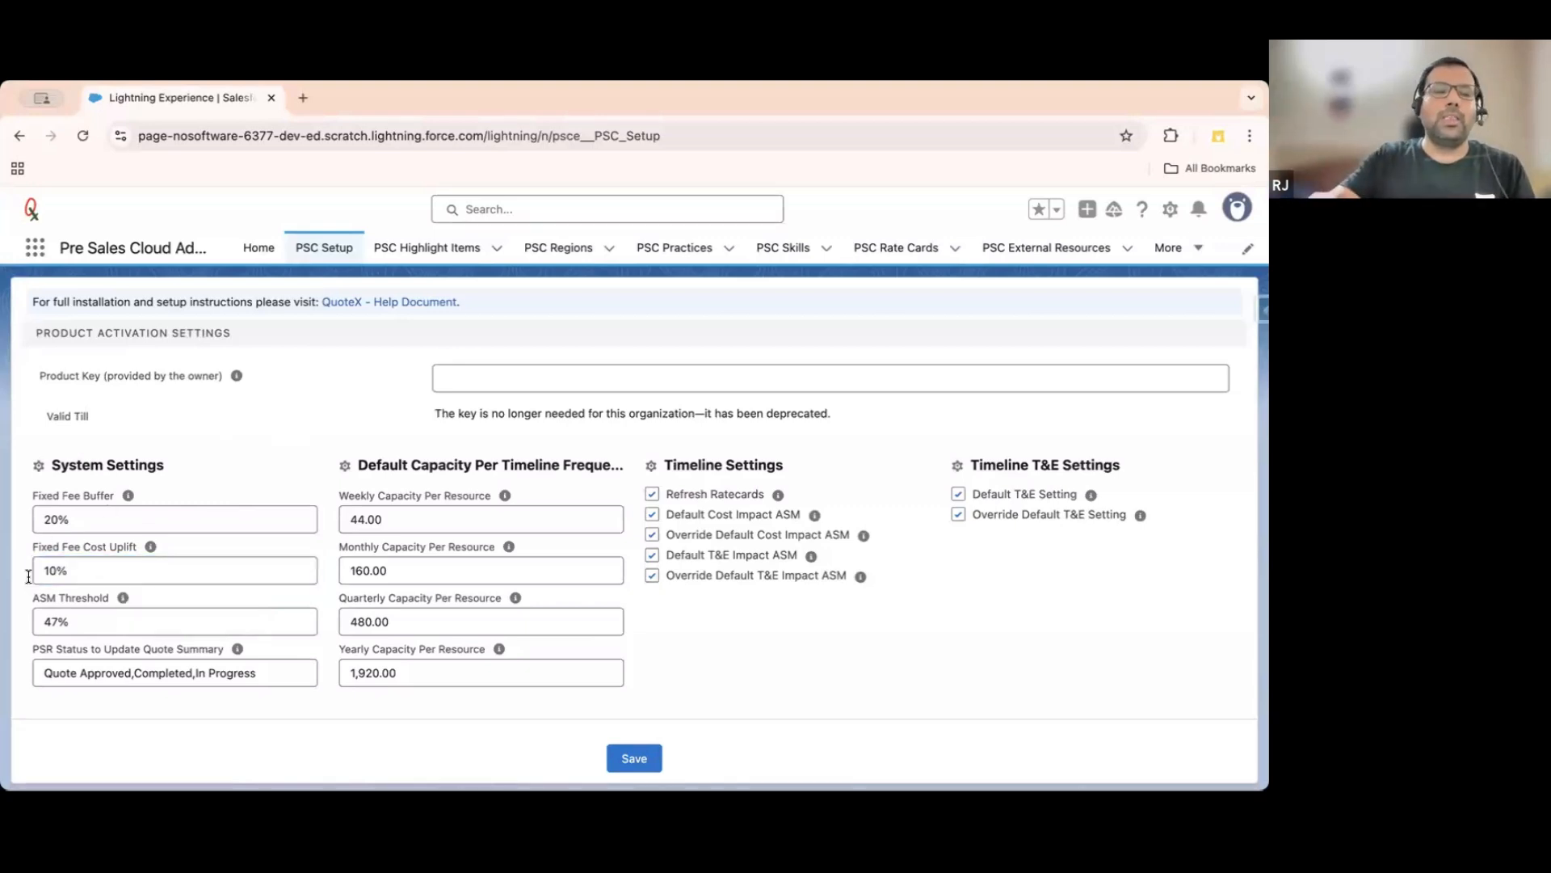
left_click(98, 573)
left_click(298, 450)
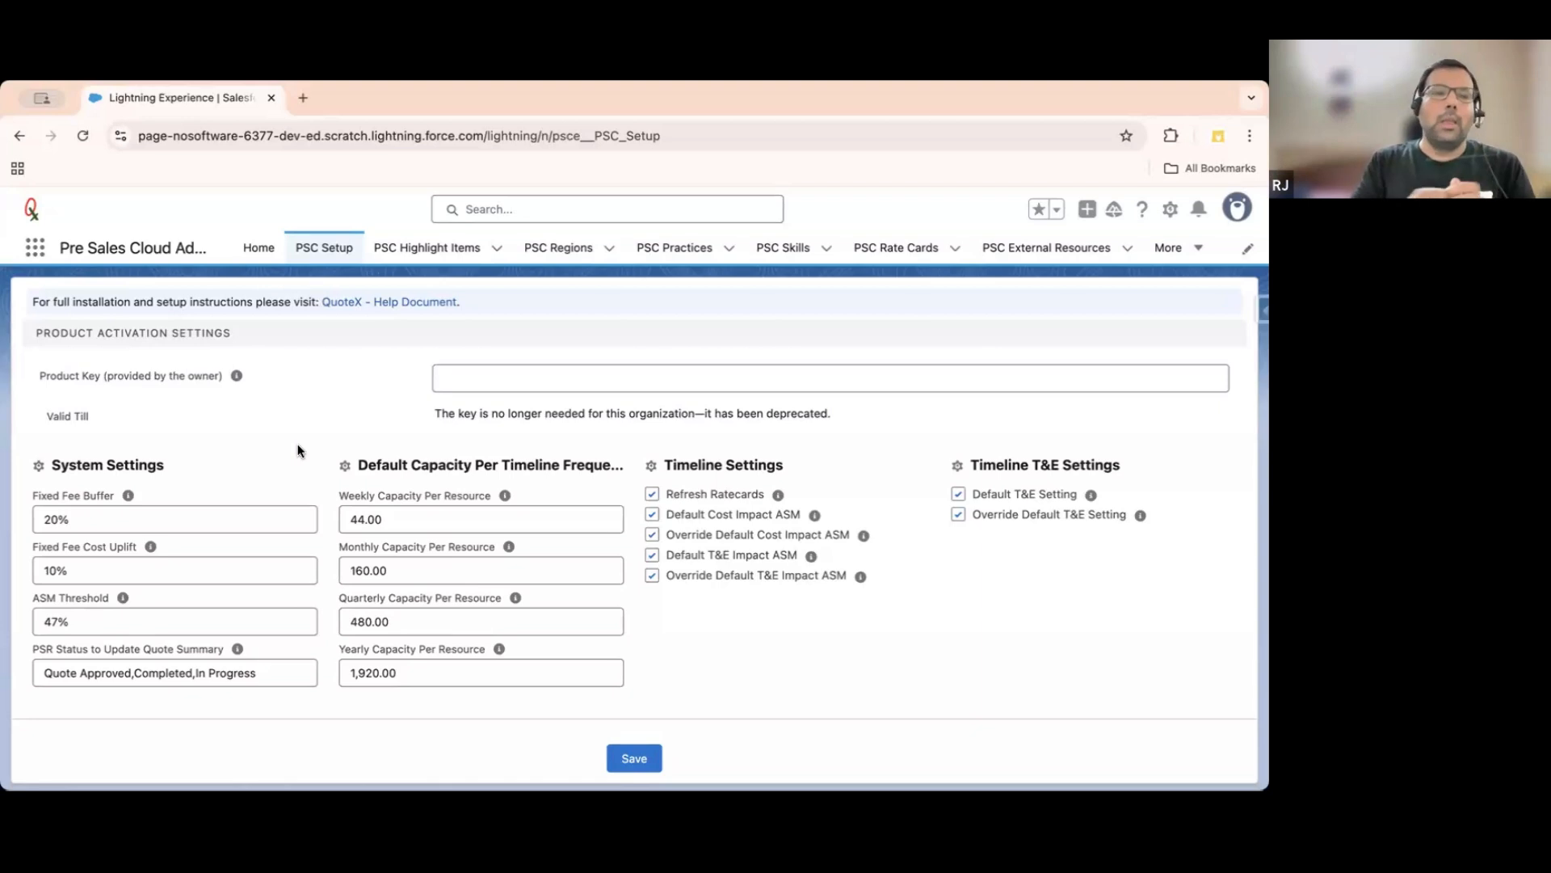
left_click(119, 630)
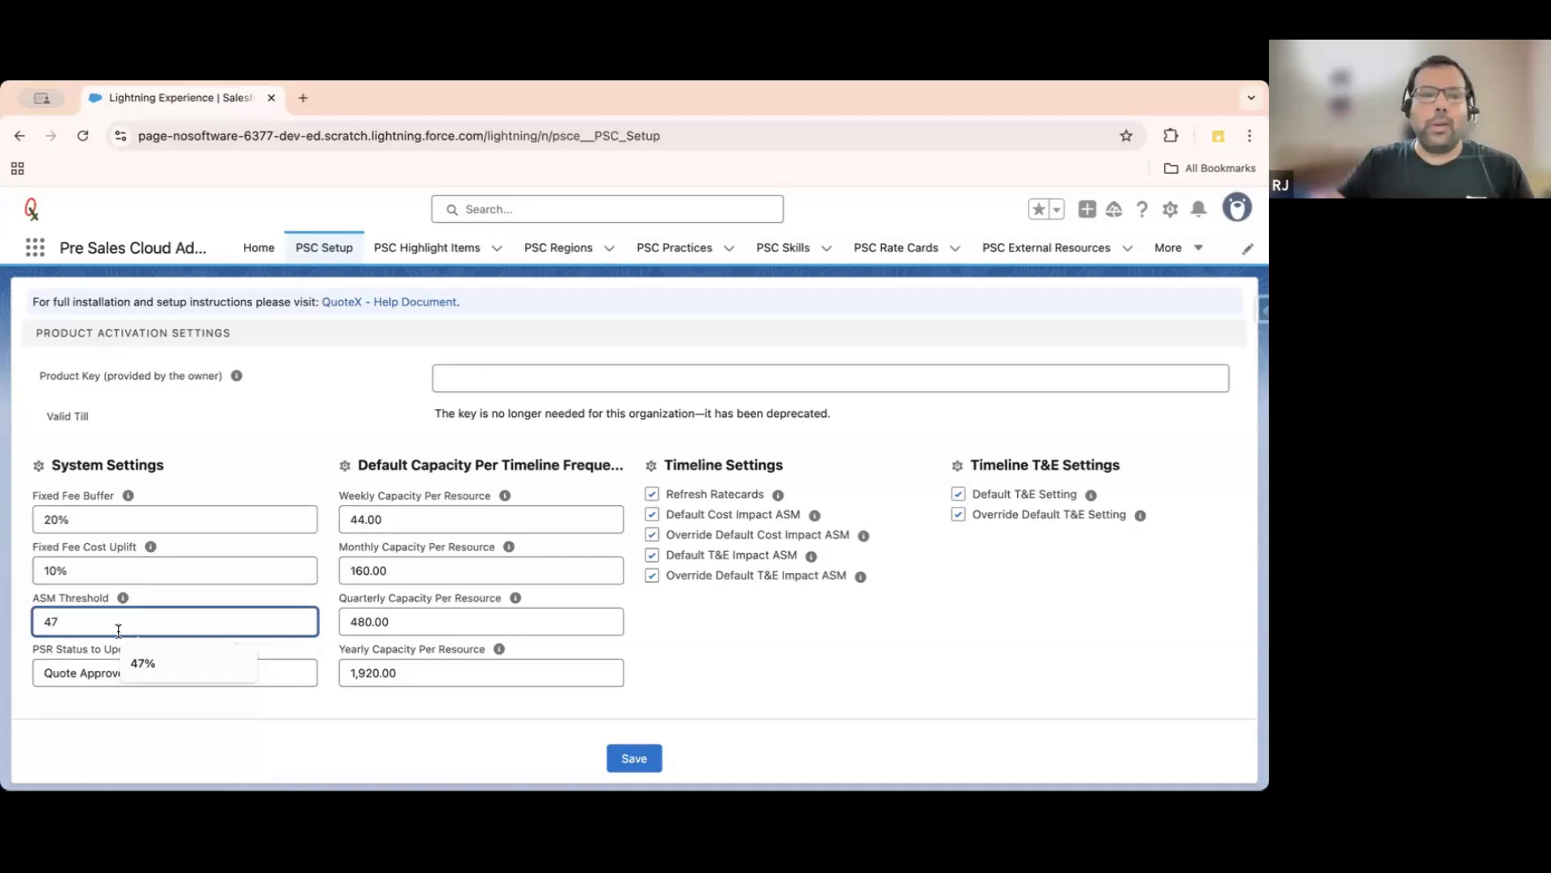
left_click(182, 596)
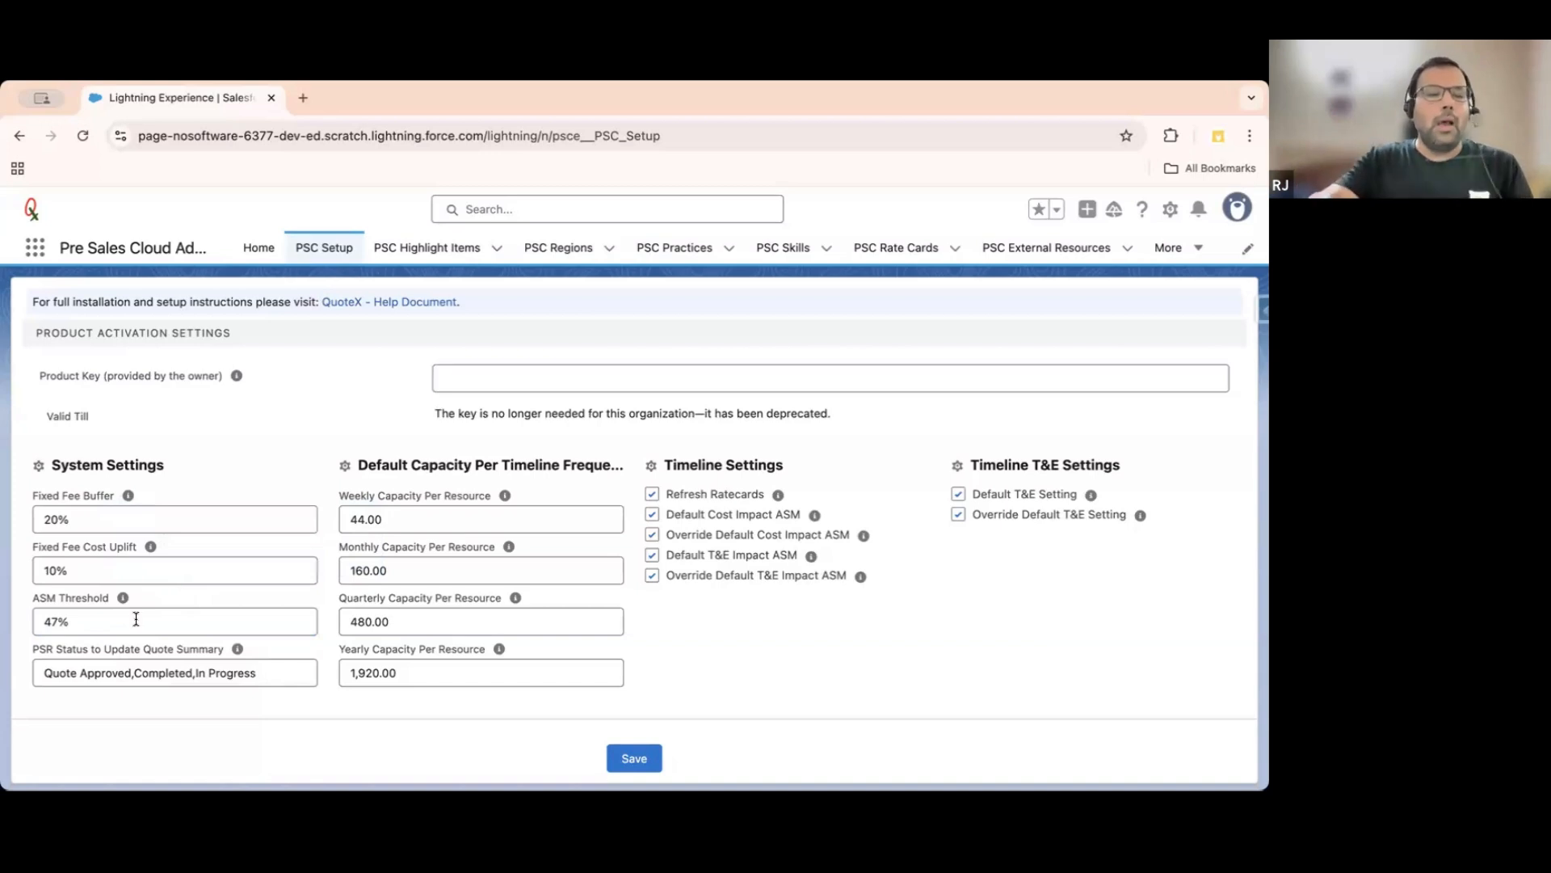
triple_click(110, 675)
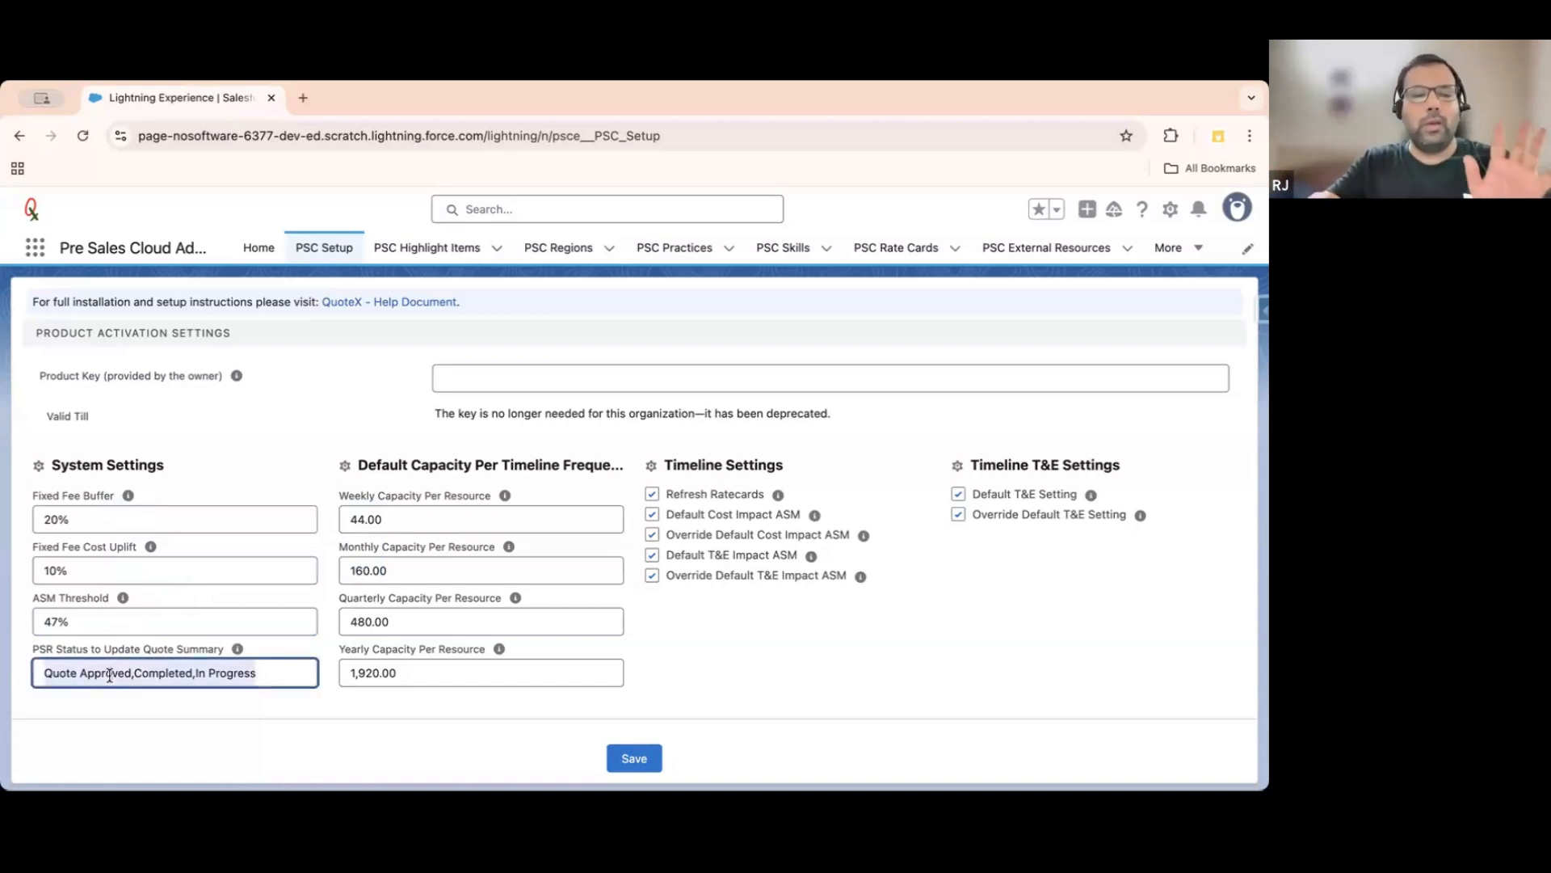
left_click(437, 520)
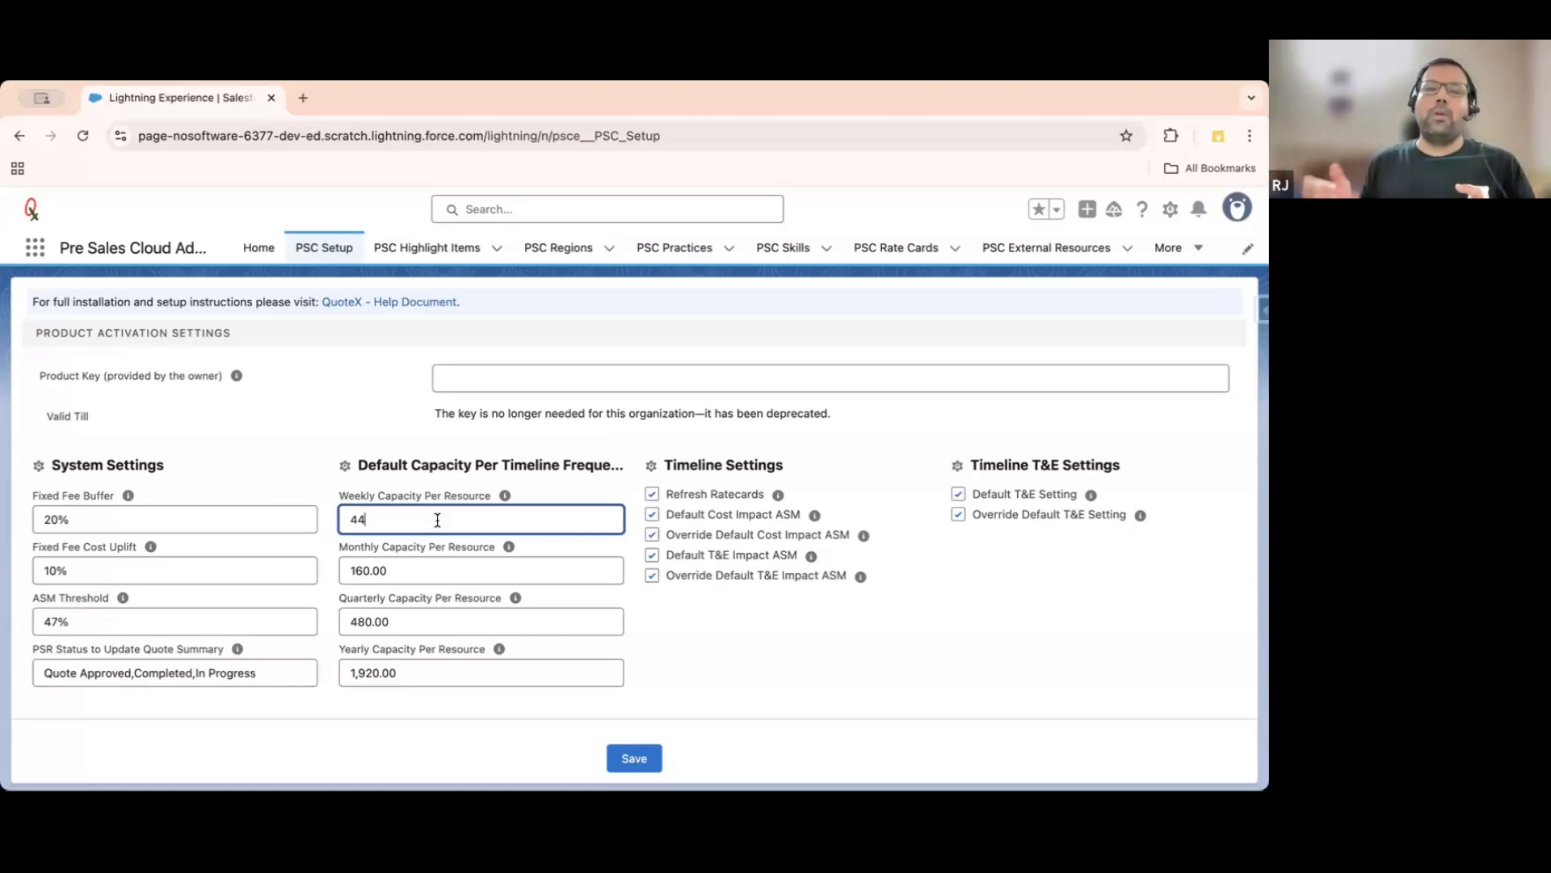
left_click(341, 406)
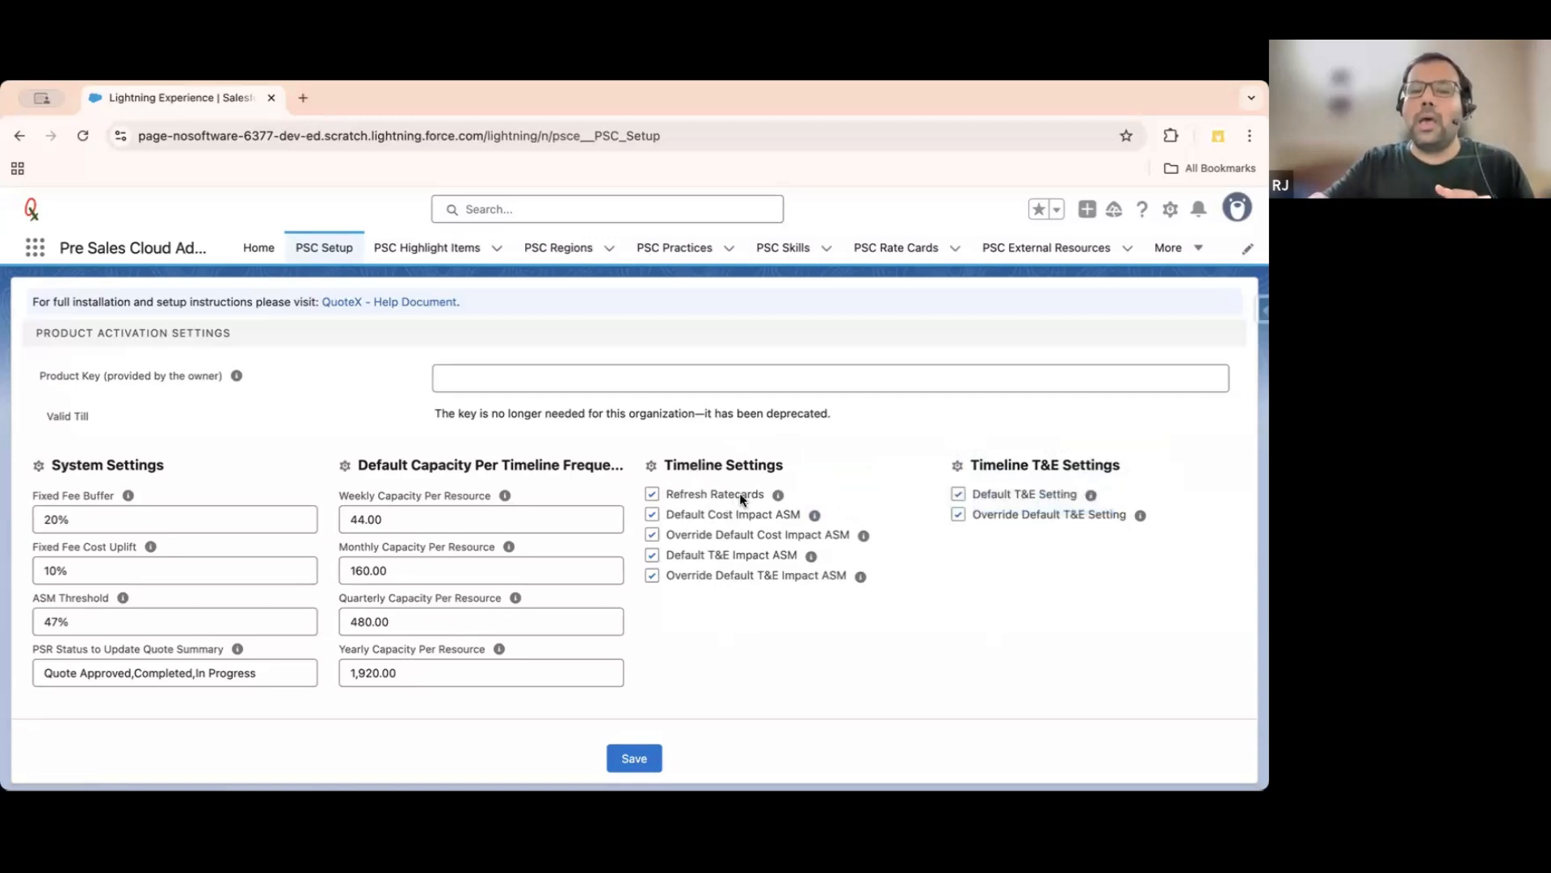
mouse_move(778, 496)
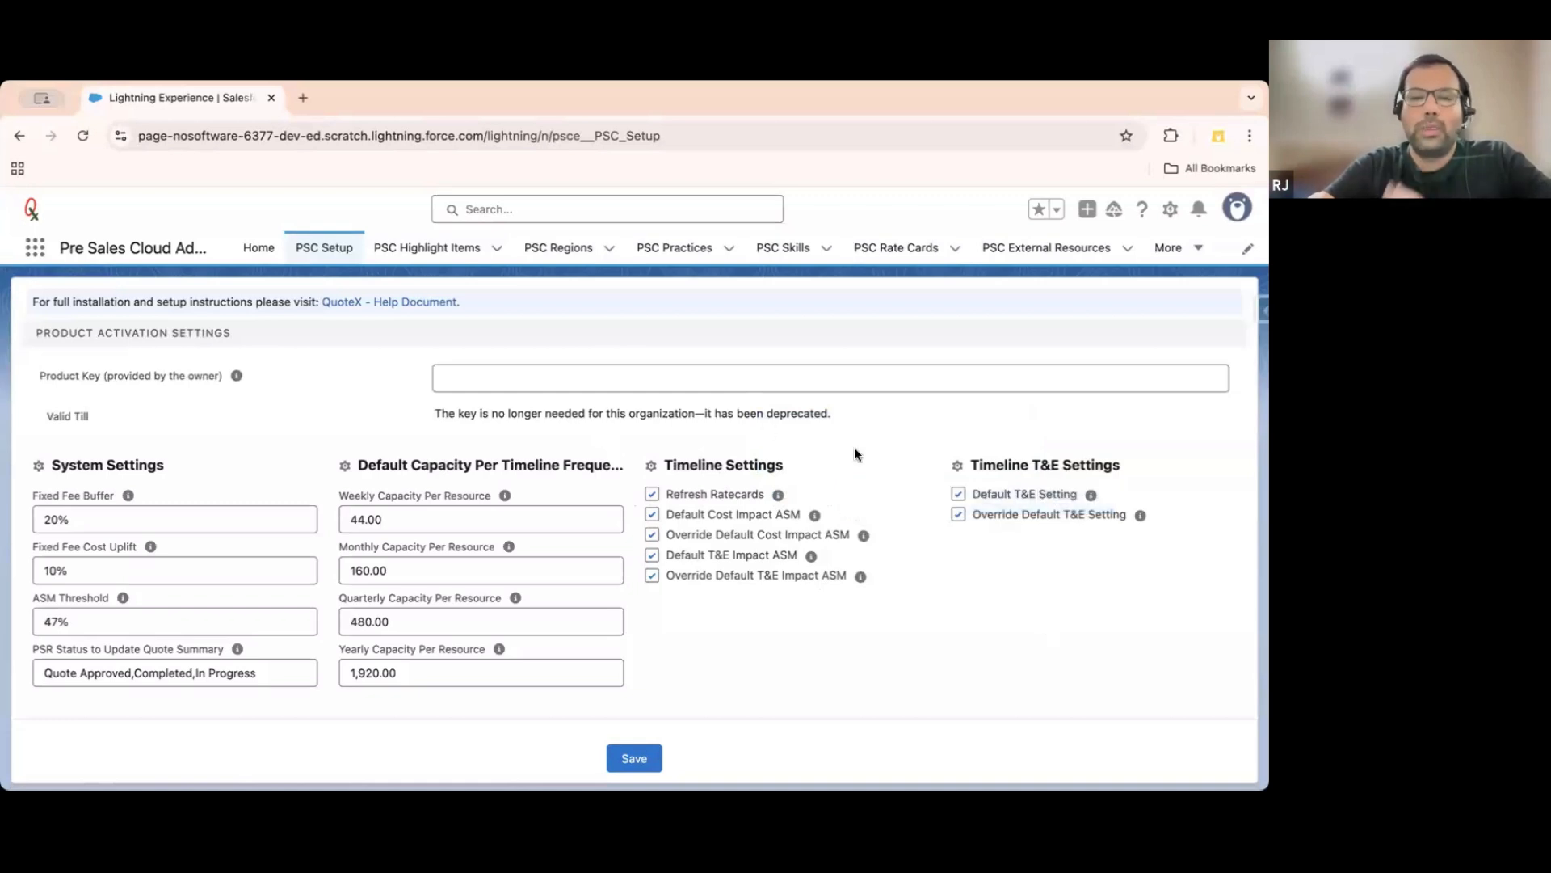
View the PSC Highlight Items and PSC Regions lists, and display the PSC Rate Cards in the All list view.
left_click(412, 256)
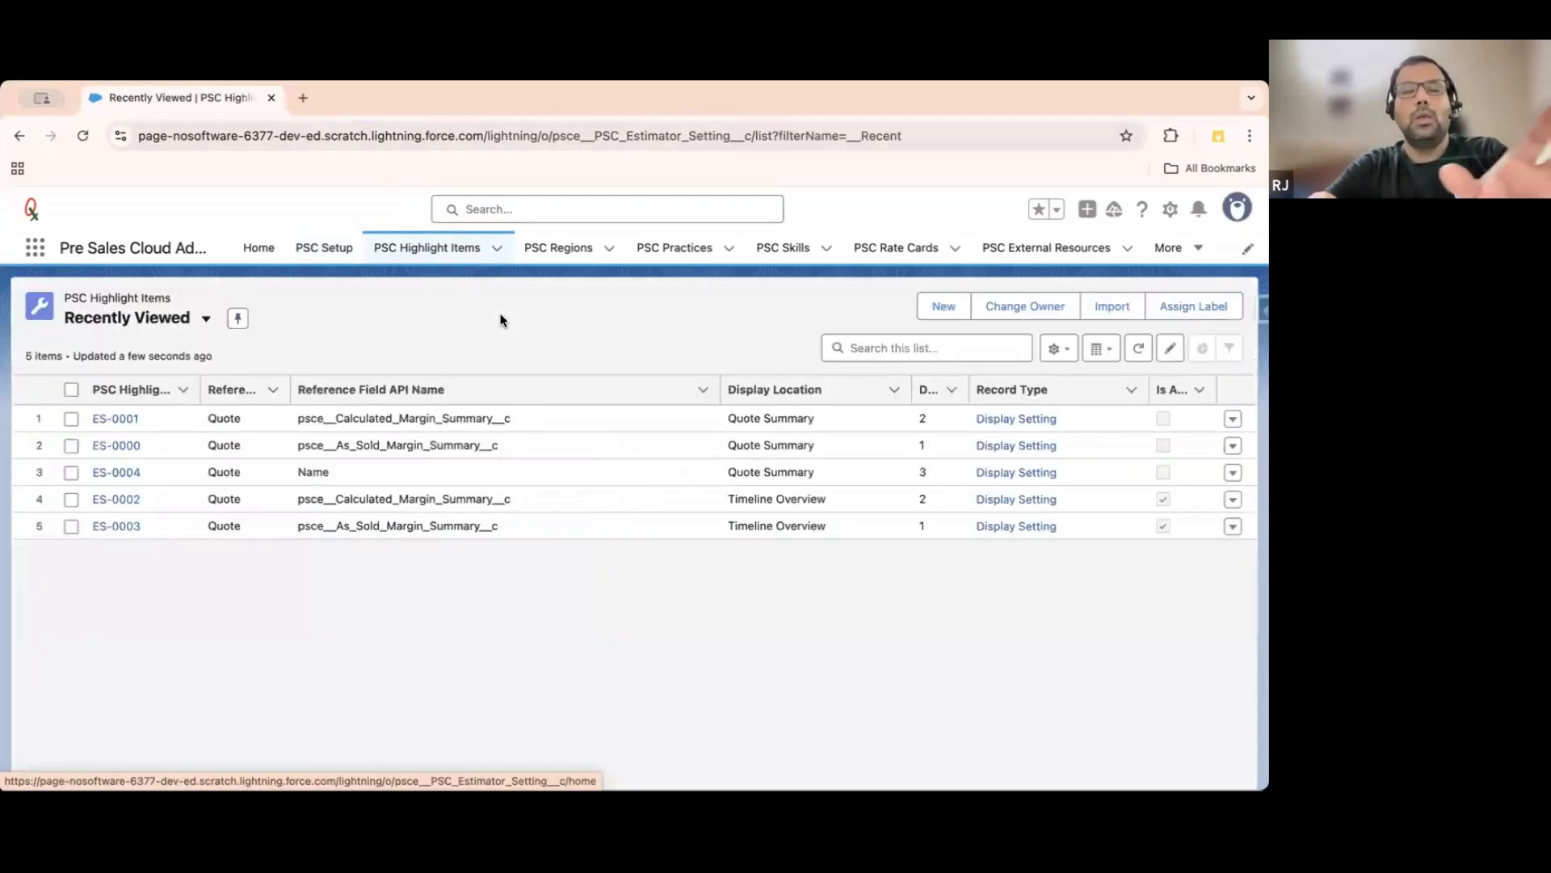
left_click(563, 252)
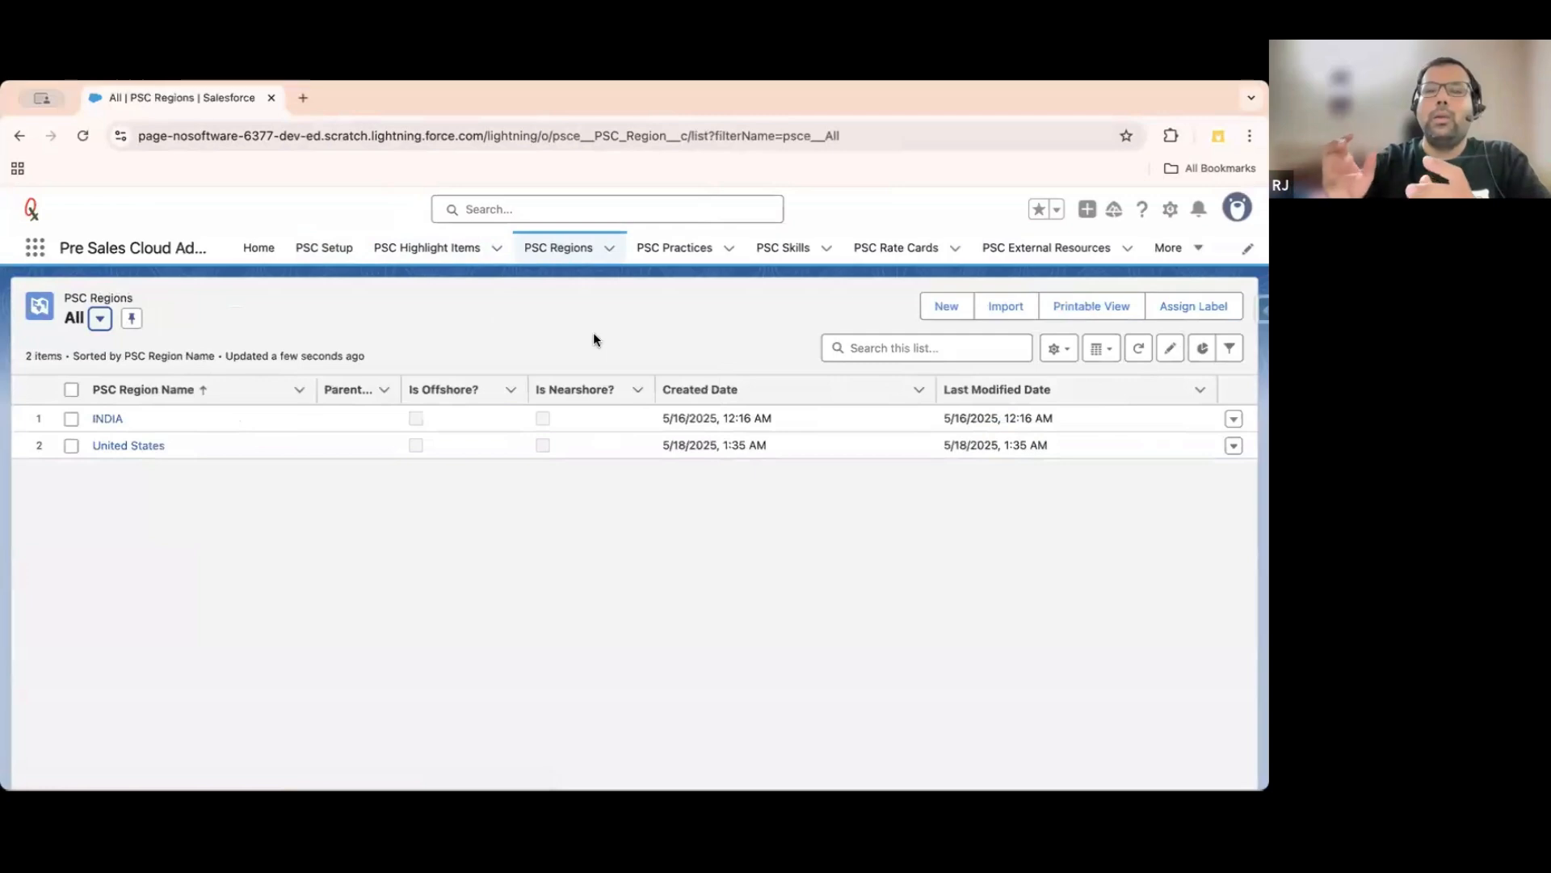
left_click(893, 250)
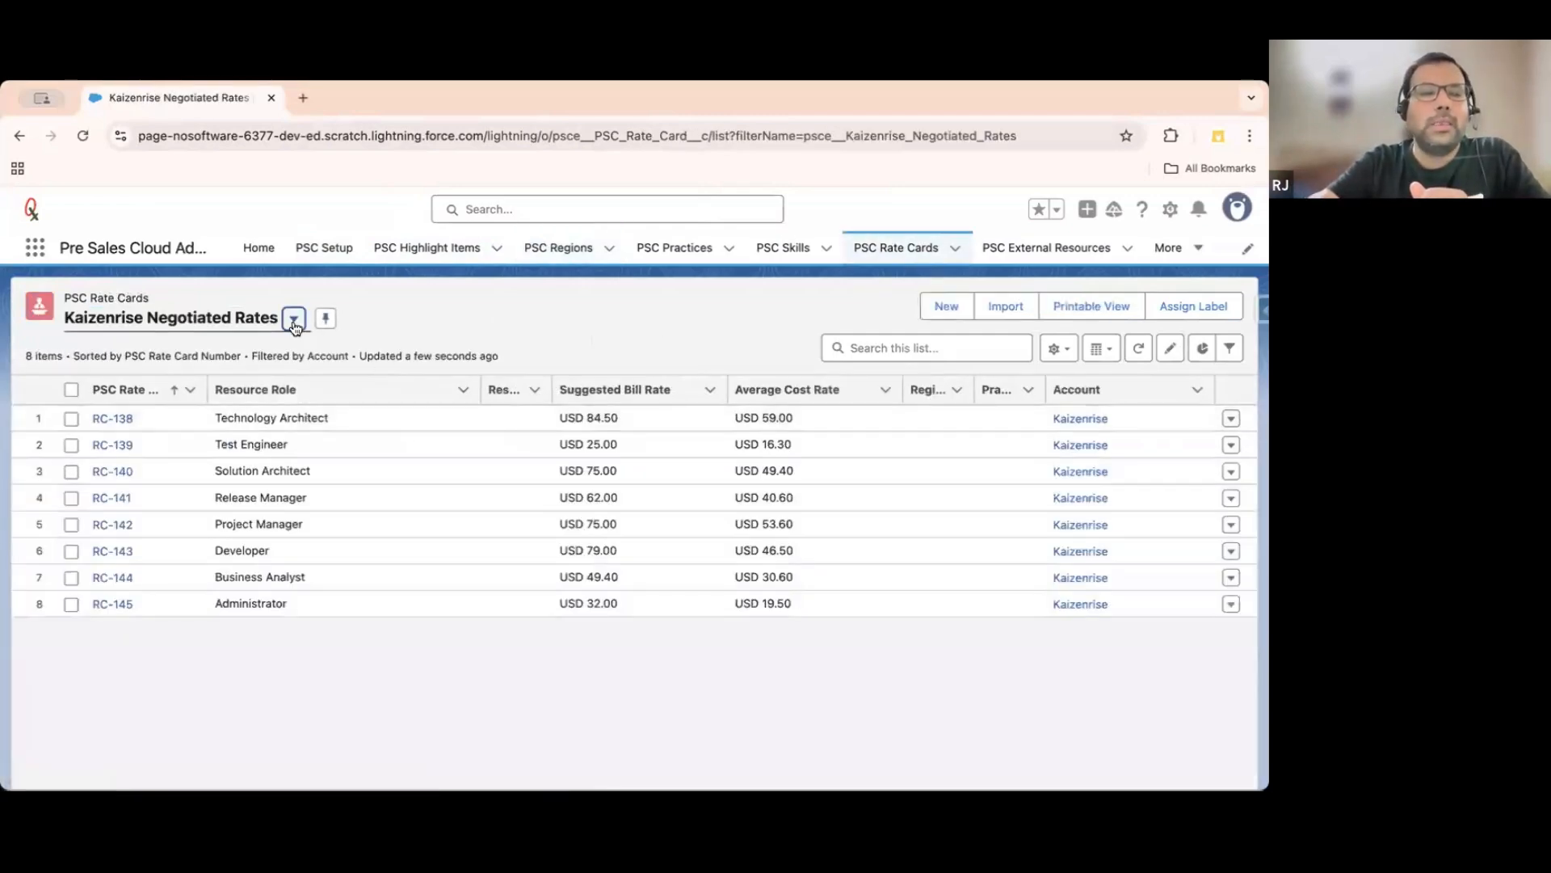
left_click(293, 317)
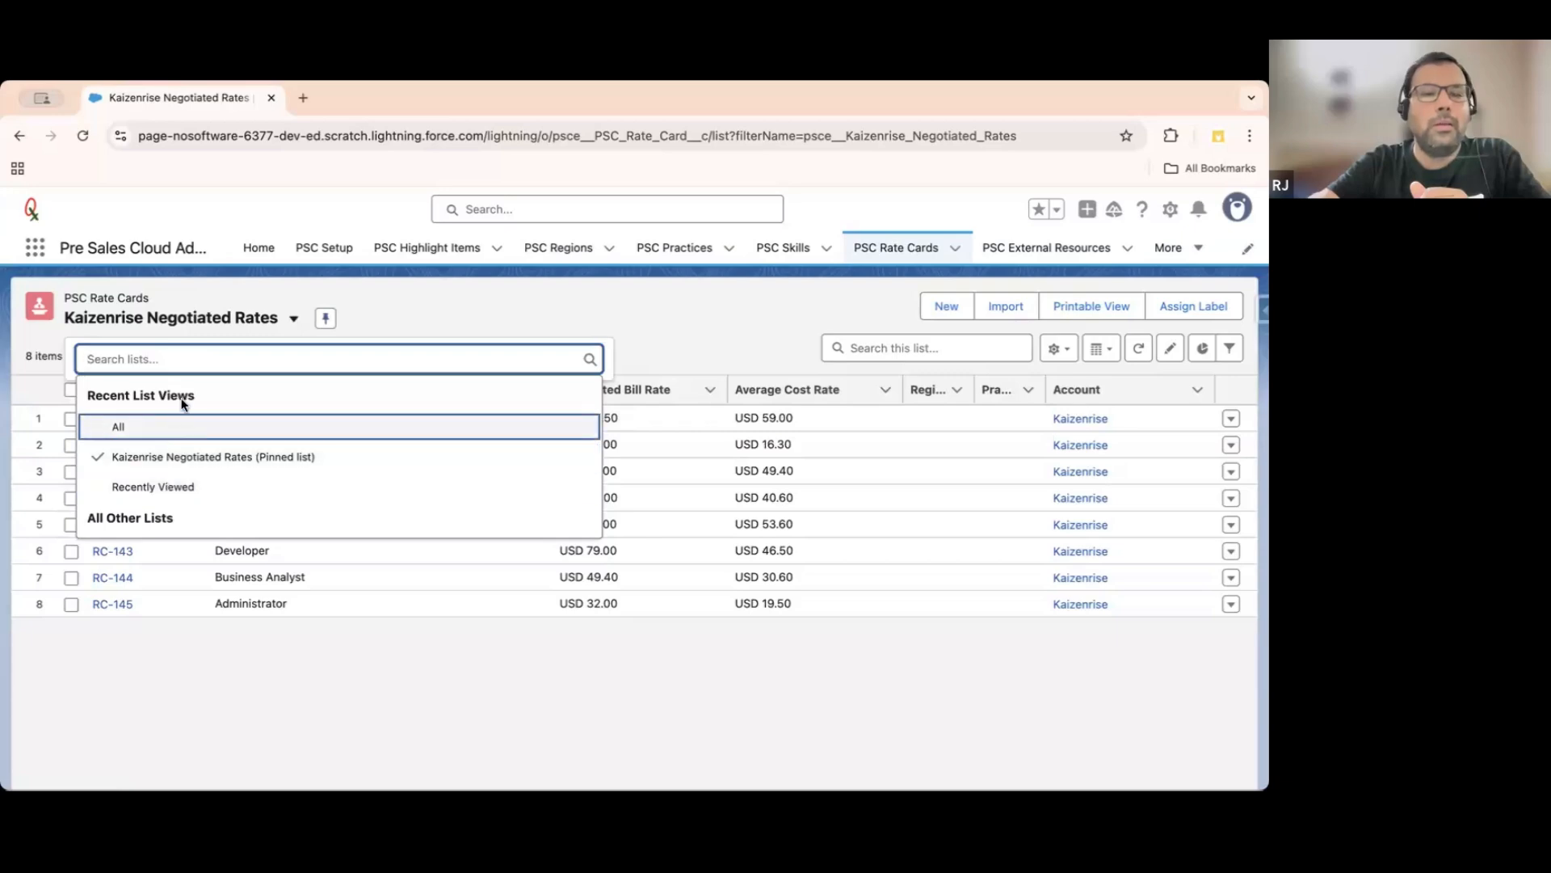
left_click(166, 427)
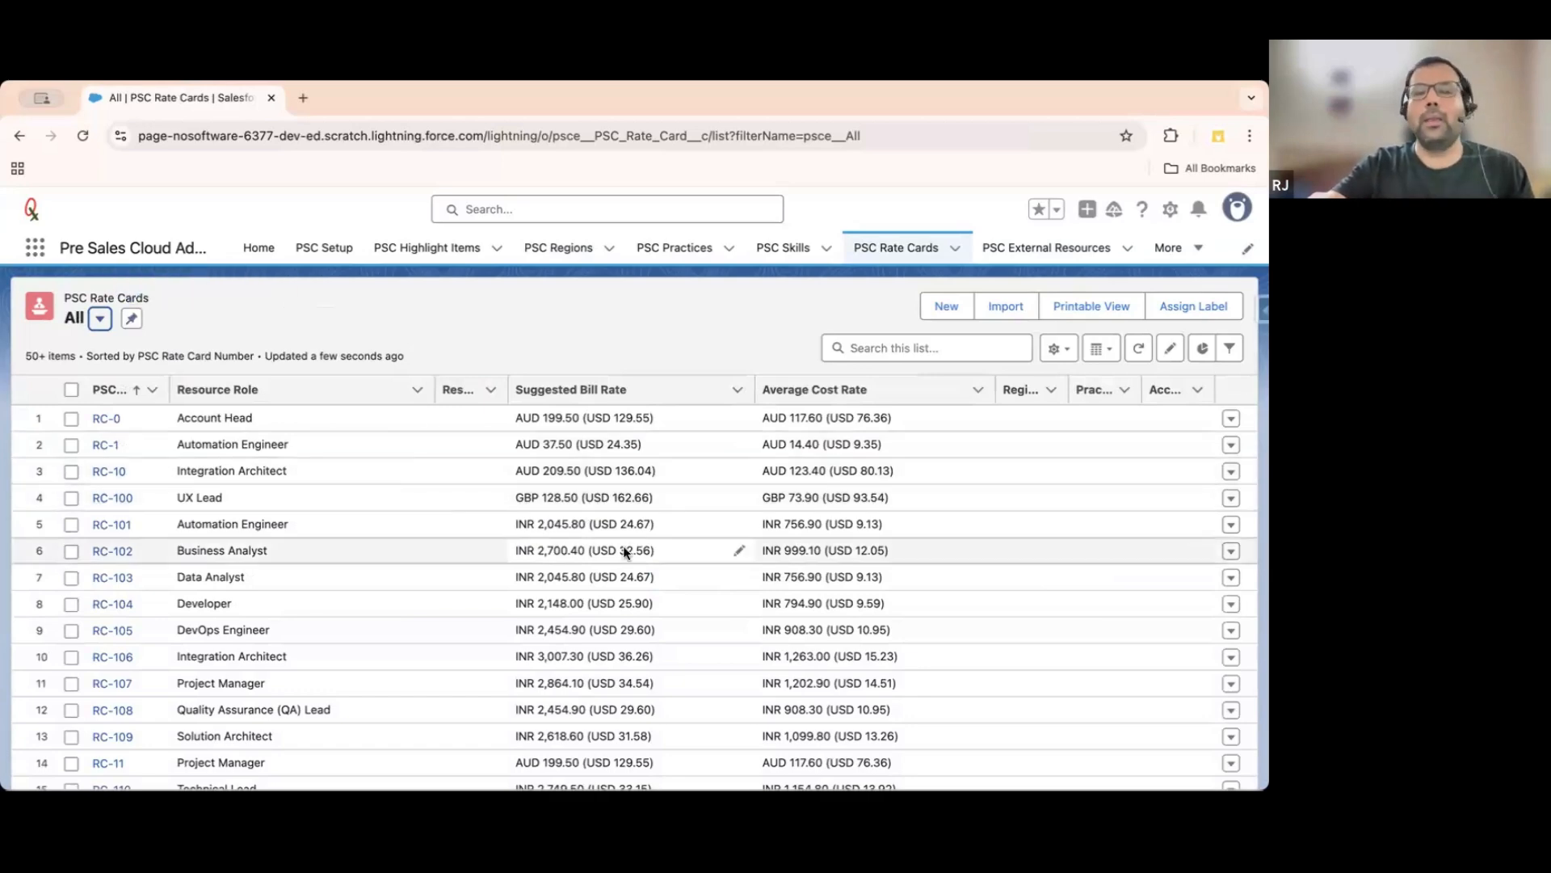
Browse the rate cards and open RC-0 to examine its resource role, resource level, region and practice fields.
scroll(622, 549, "down", 10)
scroll(623, 548, "down", 1)
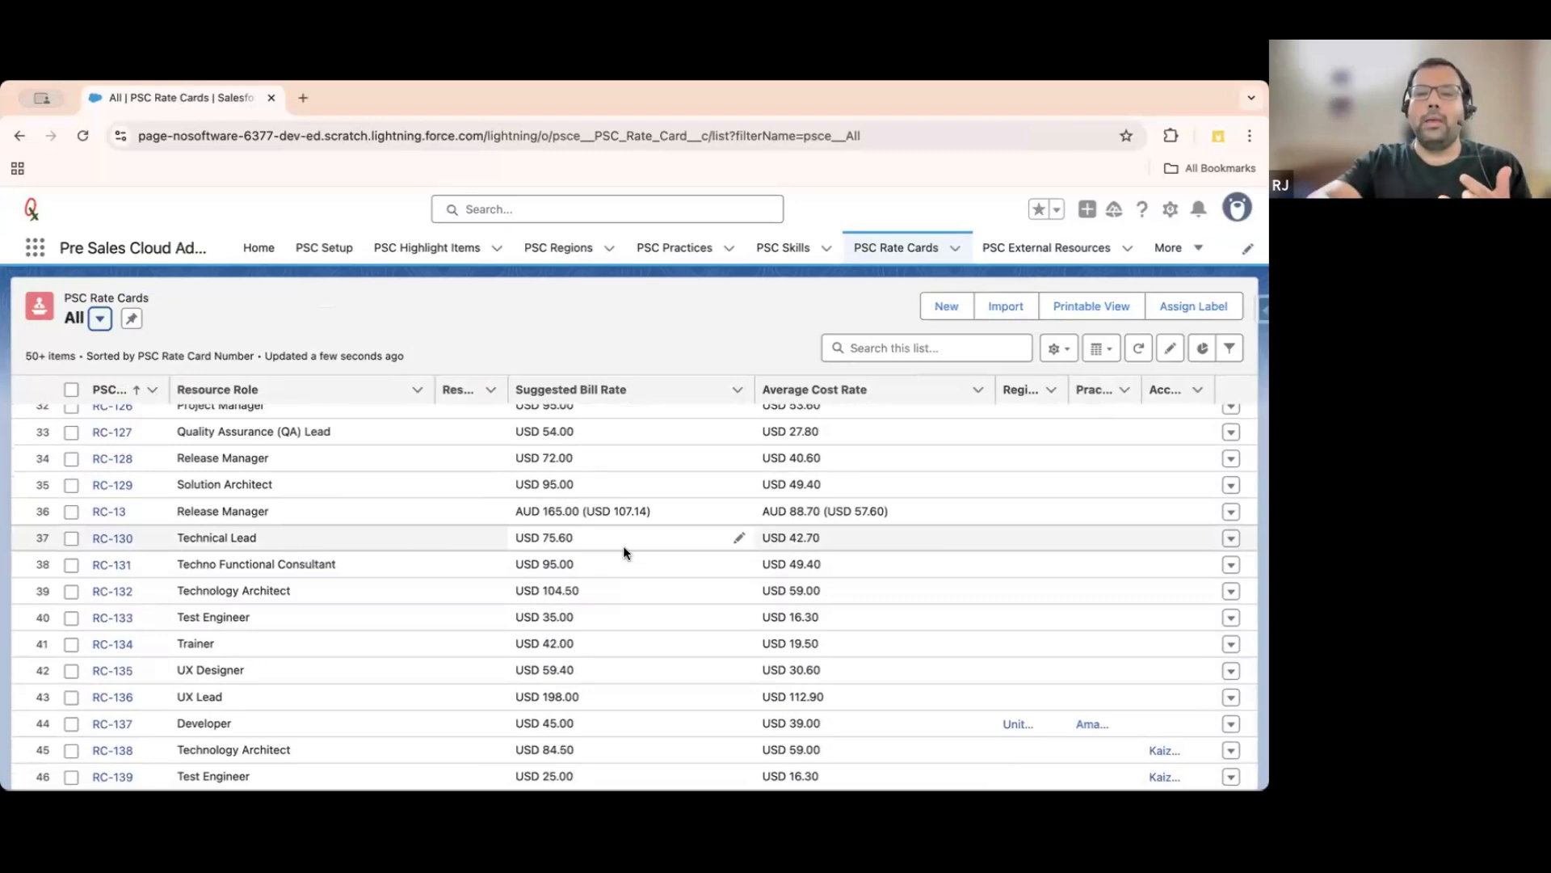
scroll(623, 554, "down", 2)
scroll(623, 545, "up", 10)
scroll(138, 433, "up", 1)
left_click(114, 413)
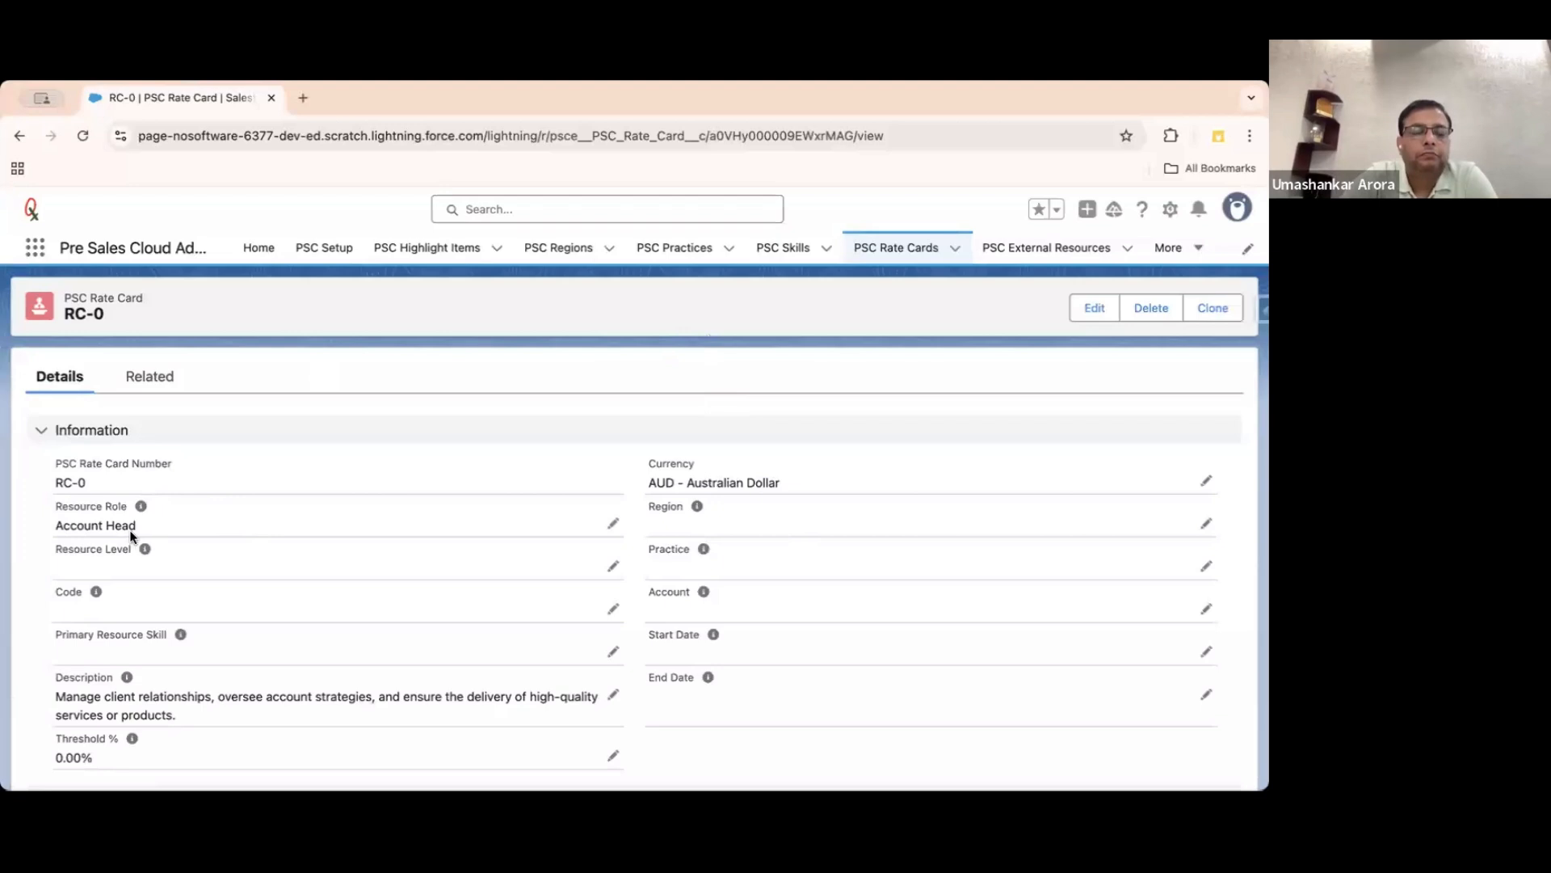
scroll(204, 579, "down", 1)
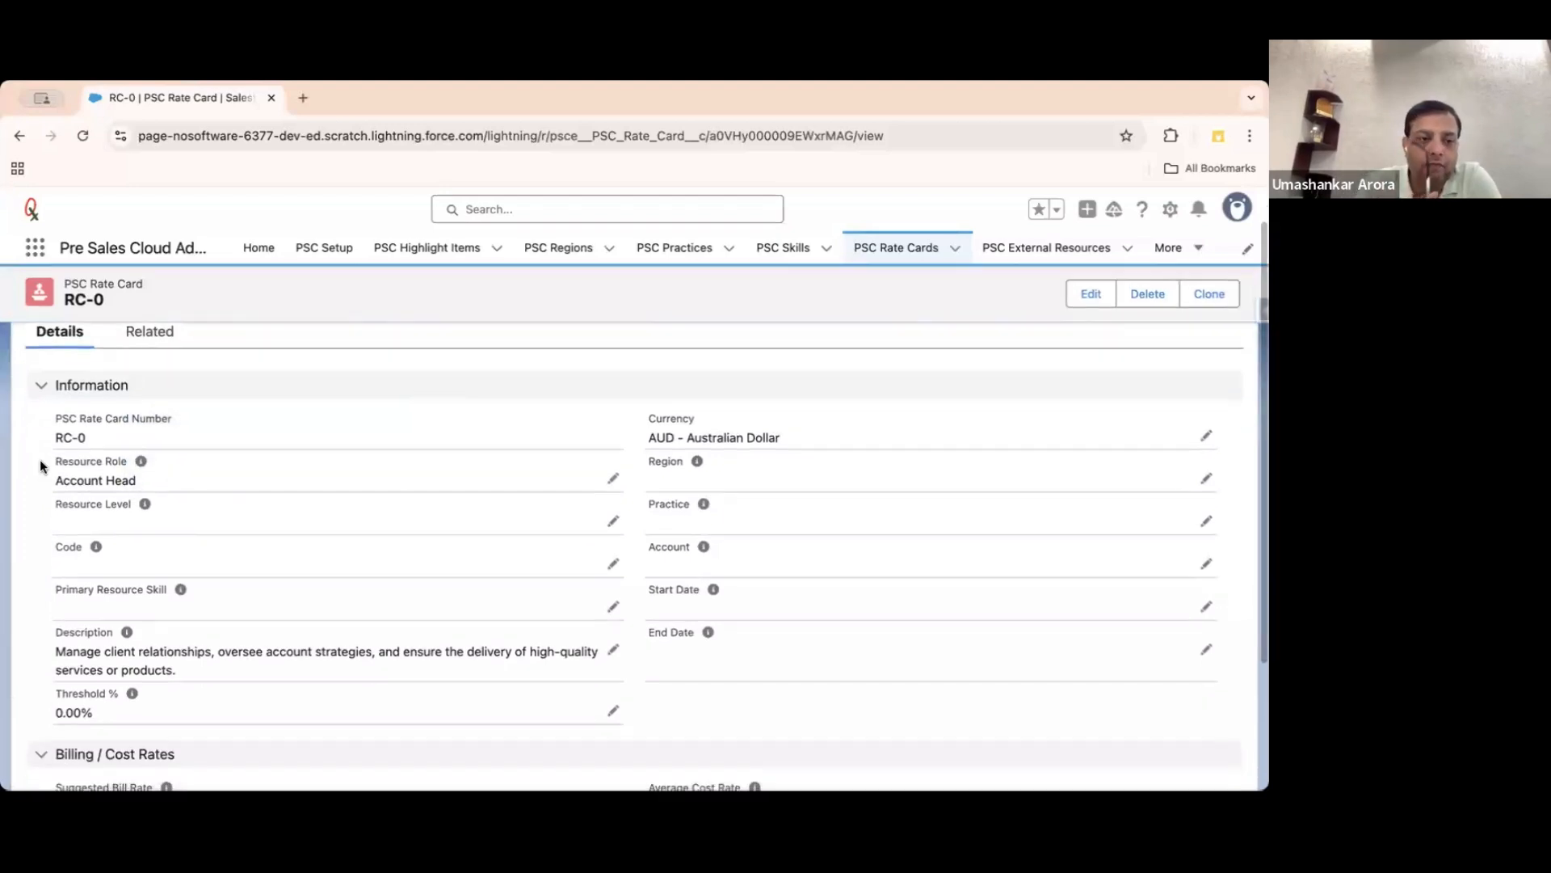
left_click_drag(54, 458, 861, 535)
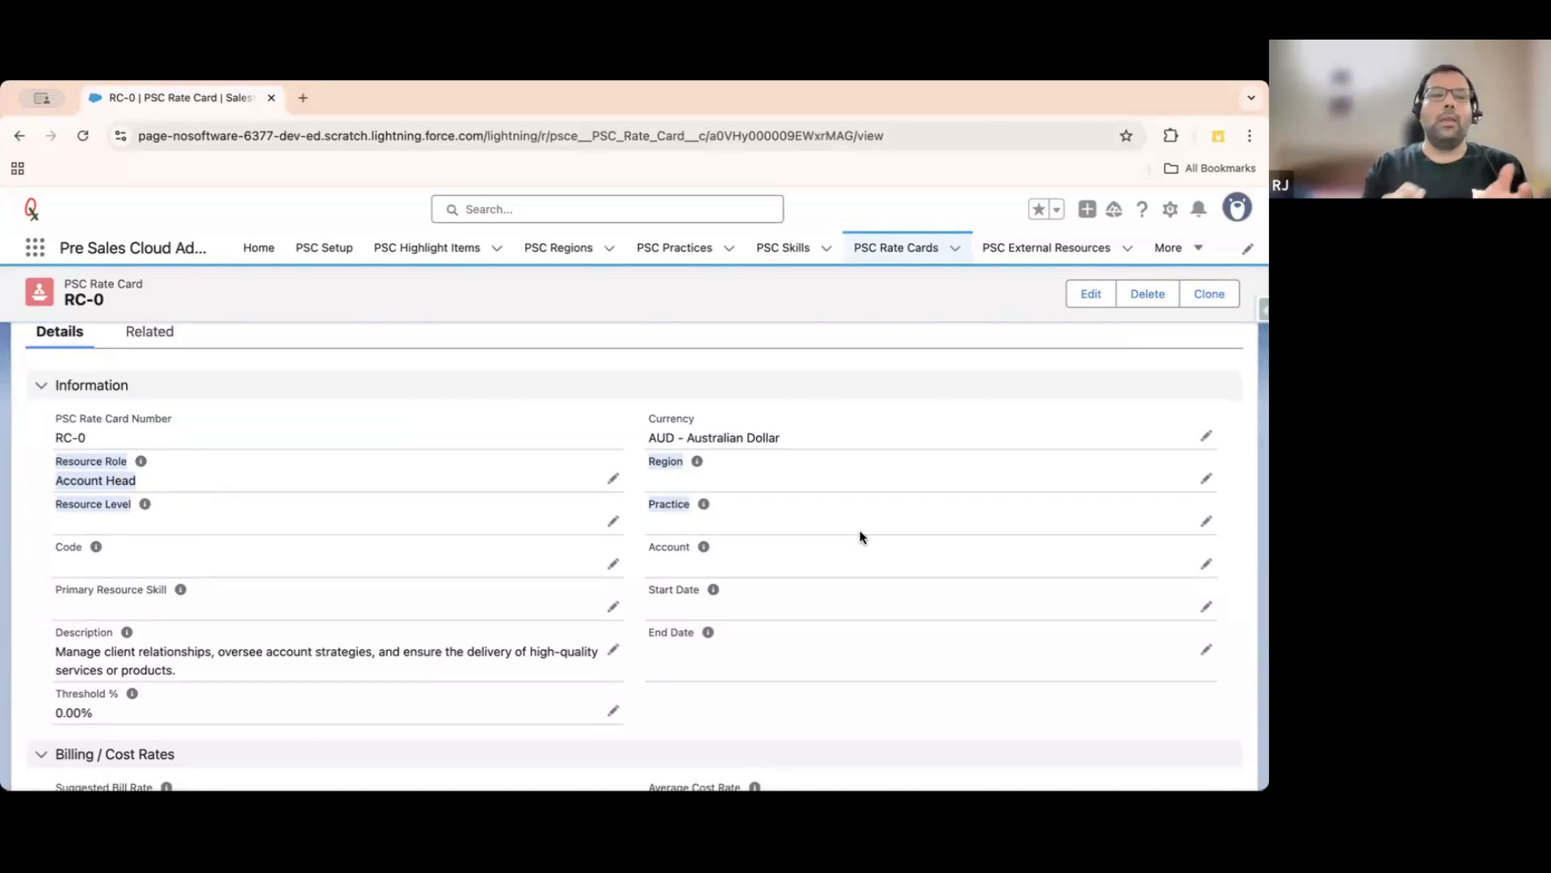
Check the available Resource Level options on rate card RC-0 and cancel the edit.
left_click(614, 524)
left_click(183, 594)
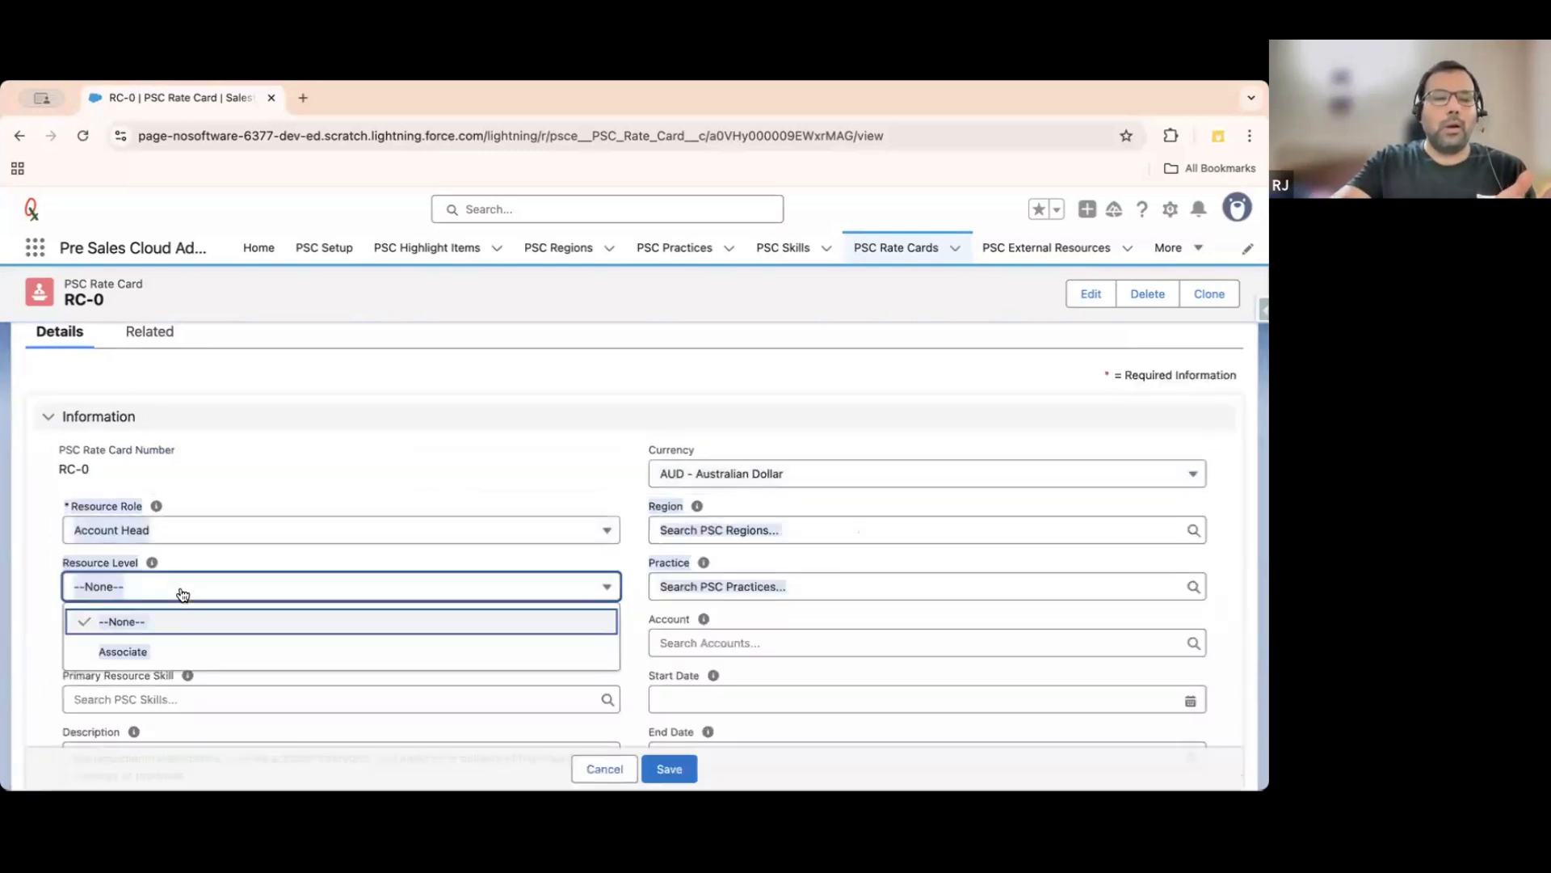
left_click(24, 571)
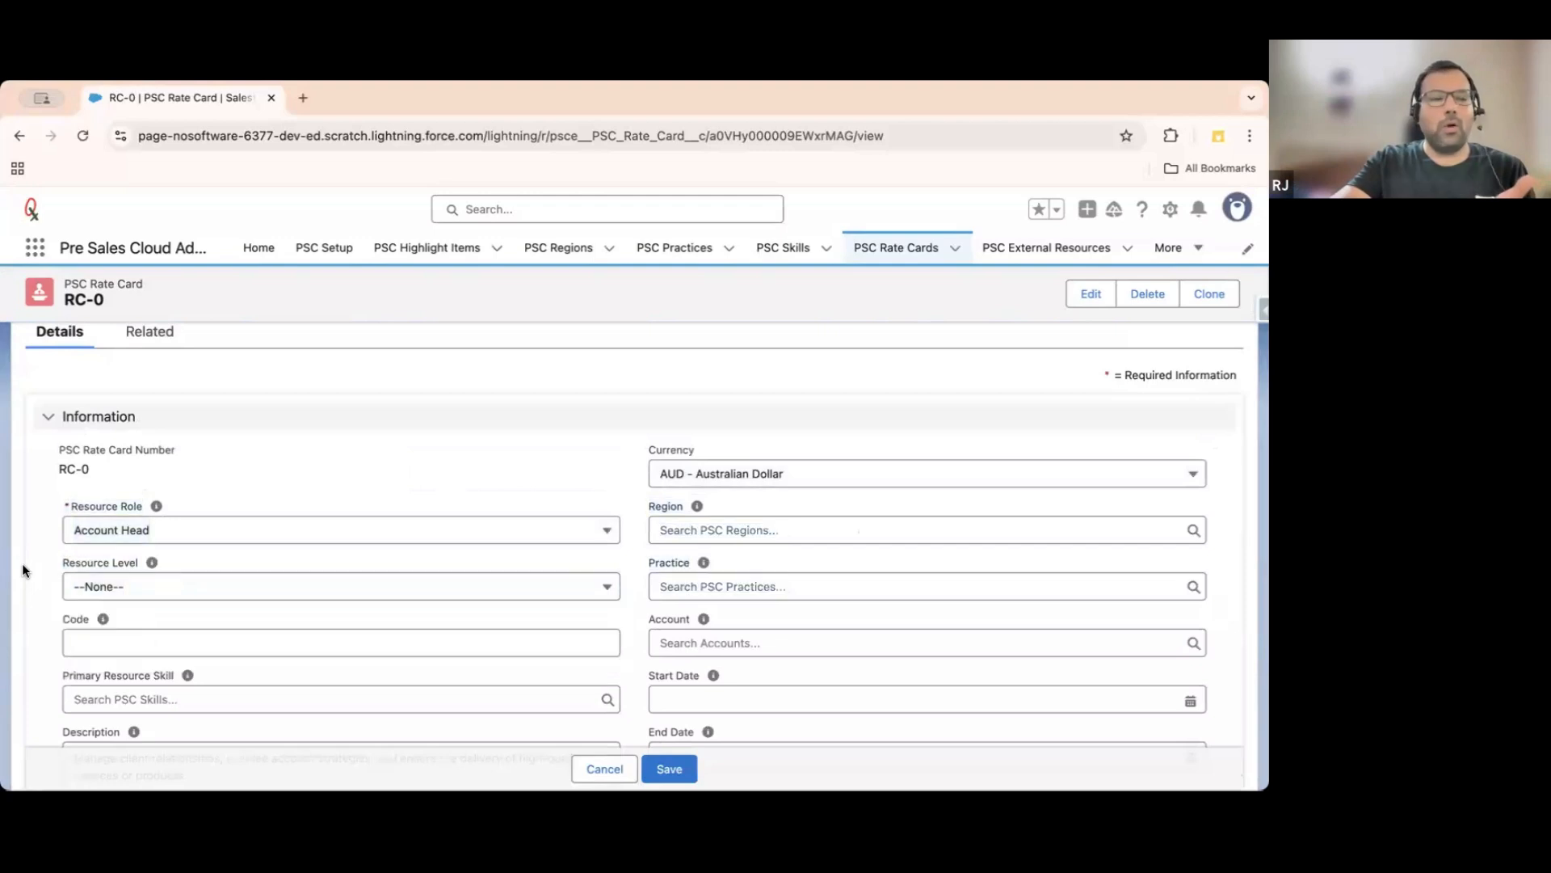
left_click(602, 768)
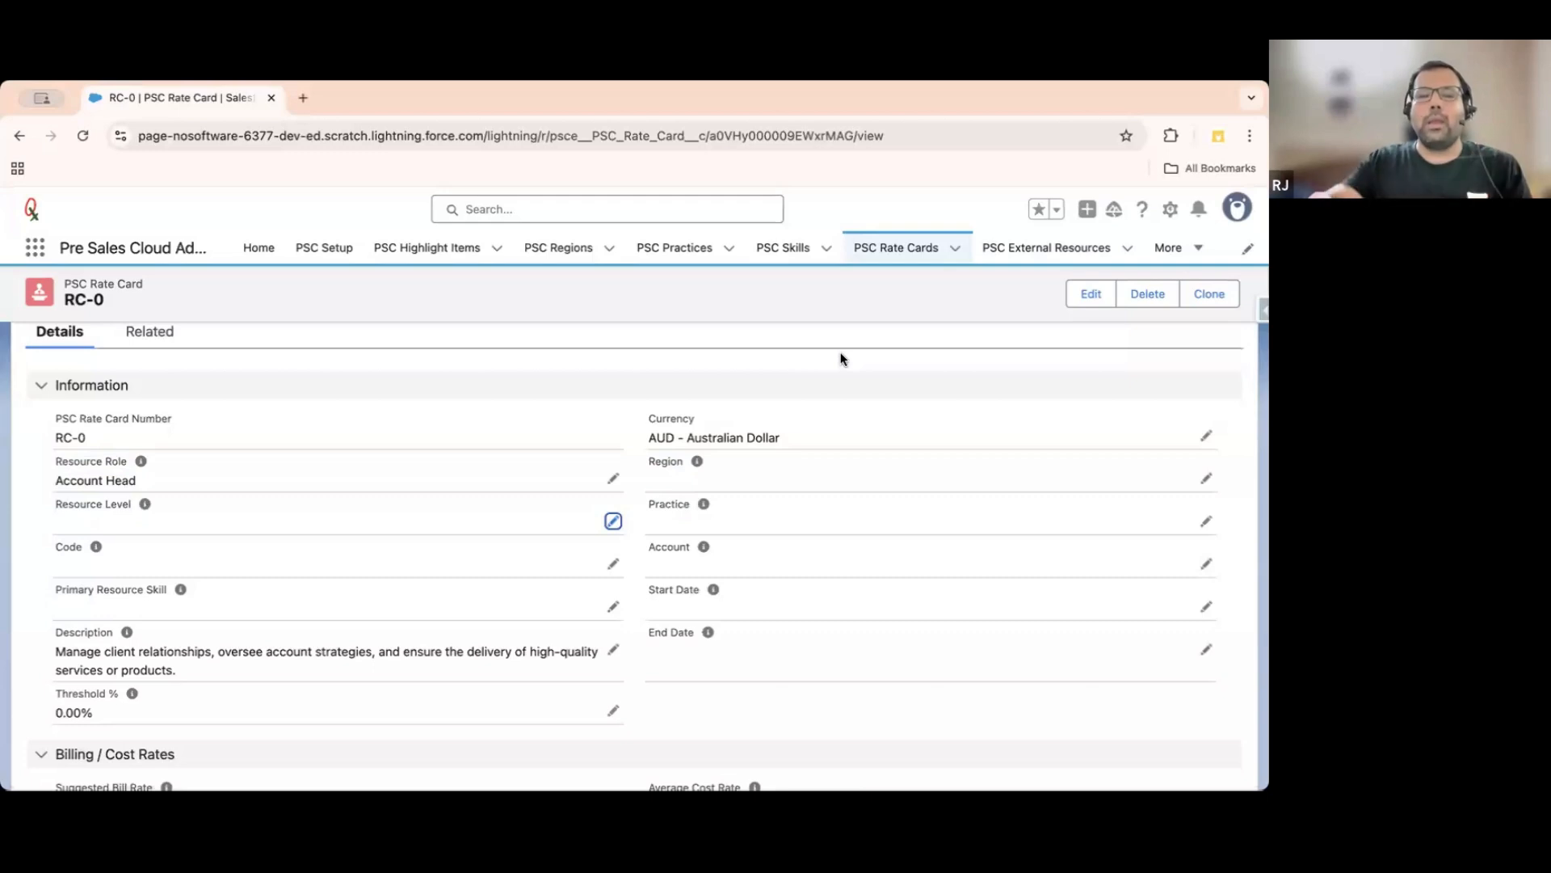
Examine the account, start date and end date fields of rate card RC-0.
scroll(452, 509, "down", 5)
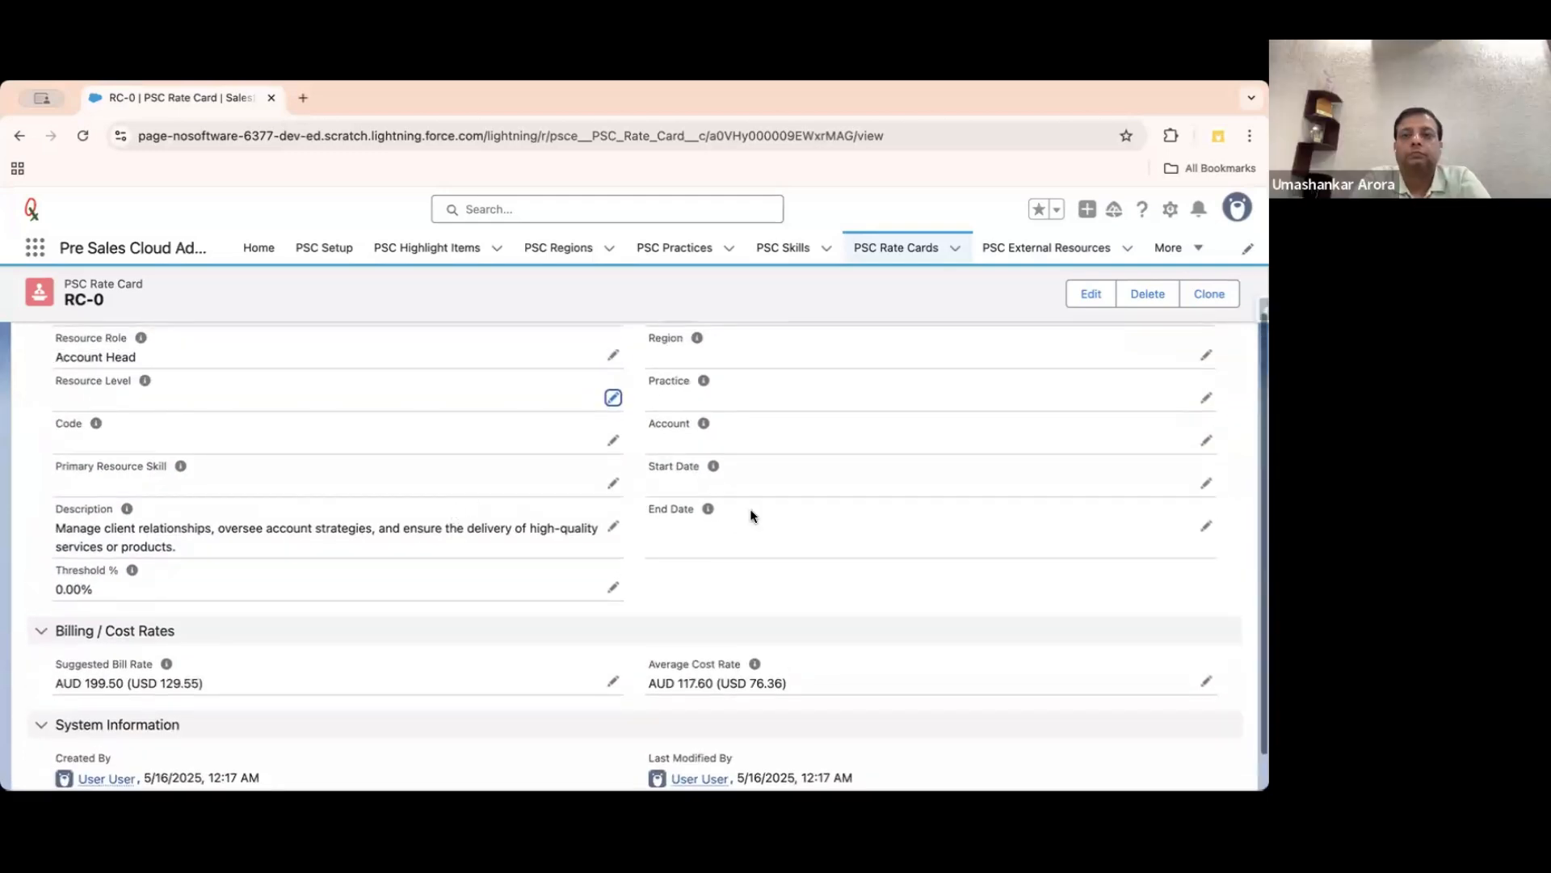
mouse_move(710, 492)
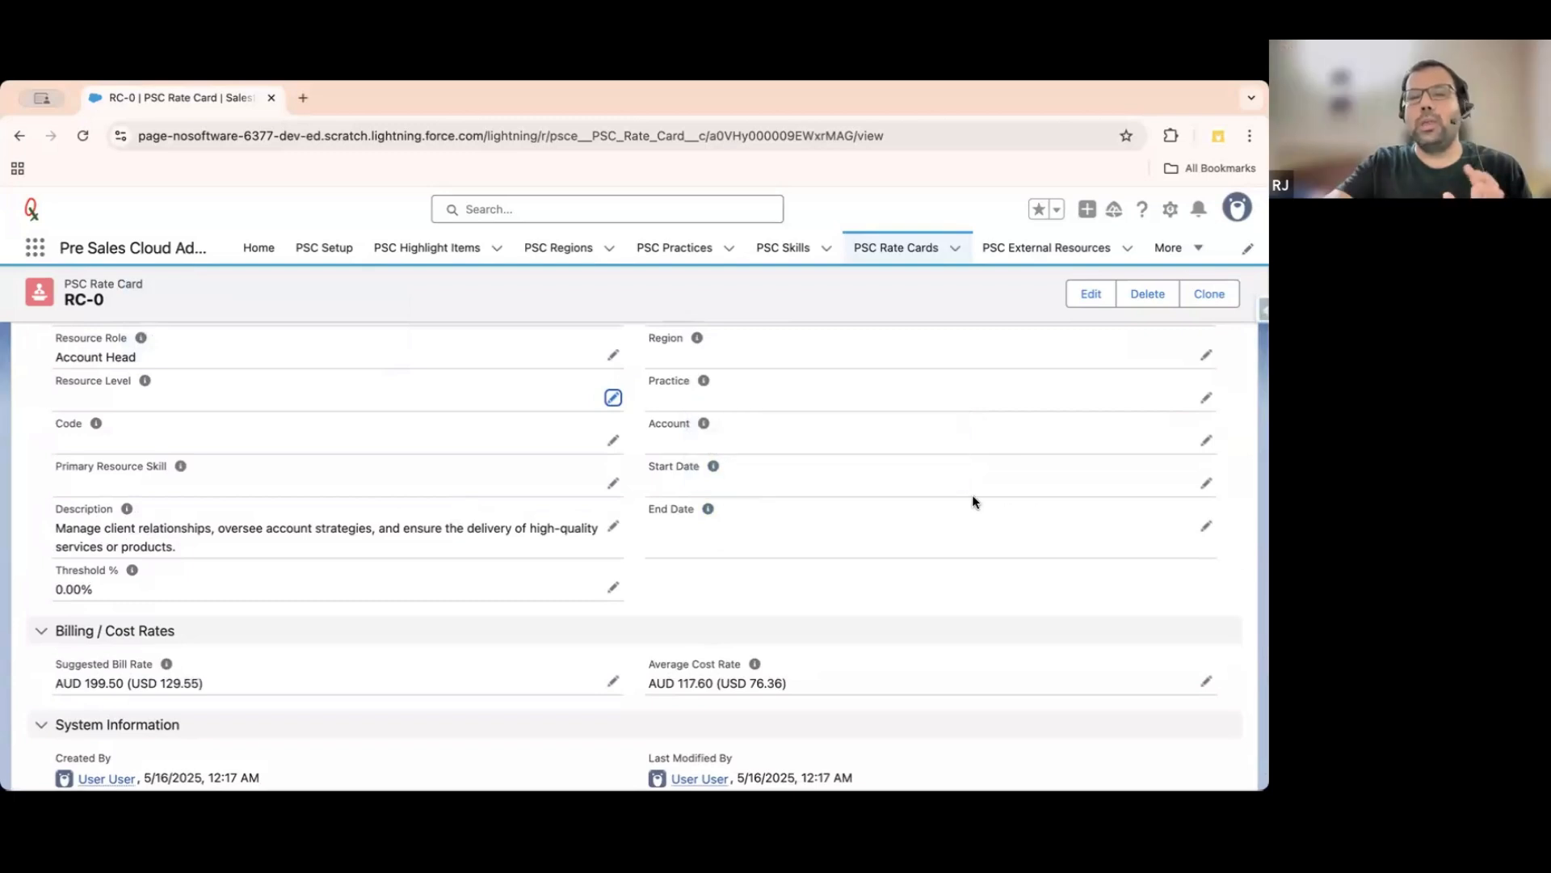
scroll(972, 501, "down", 1)
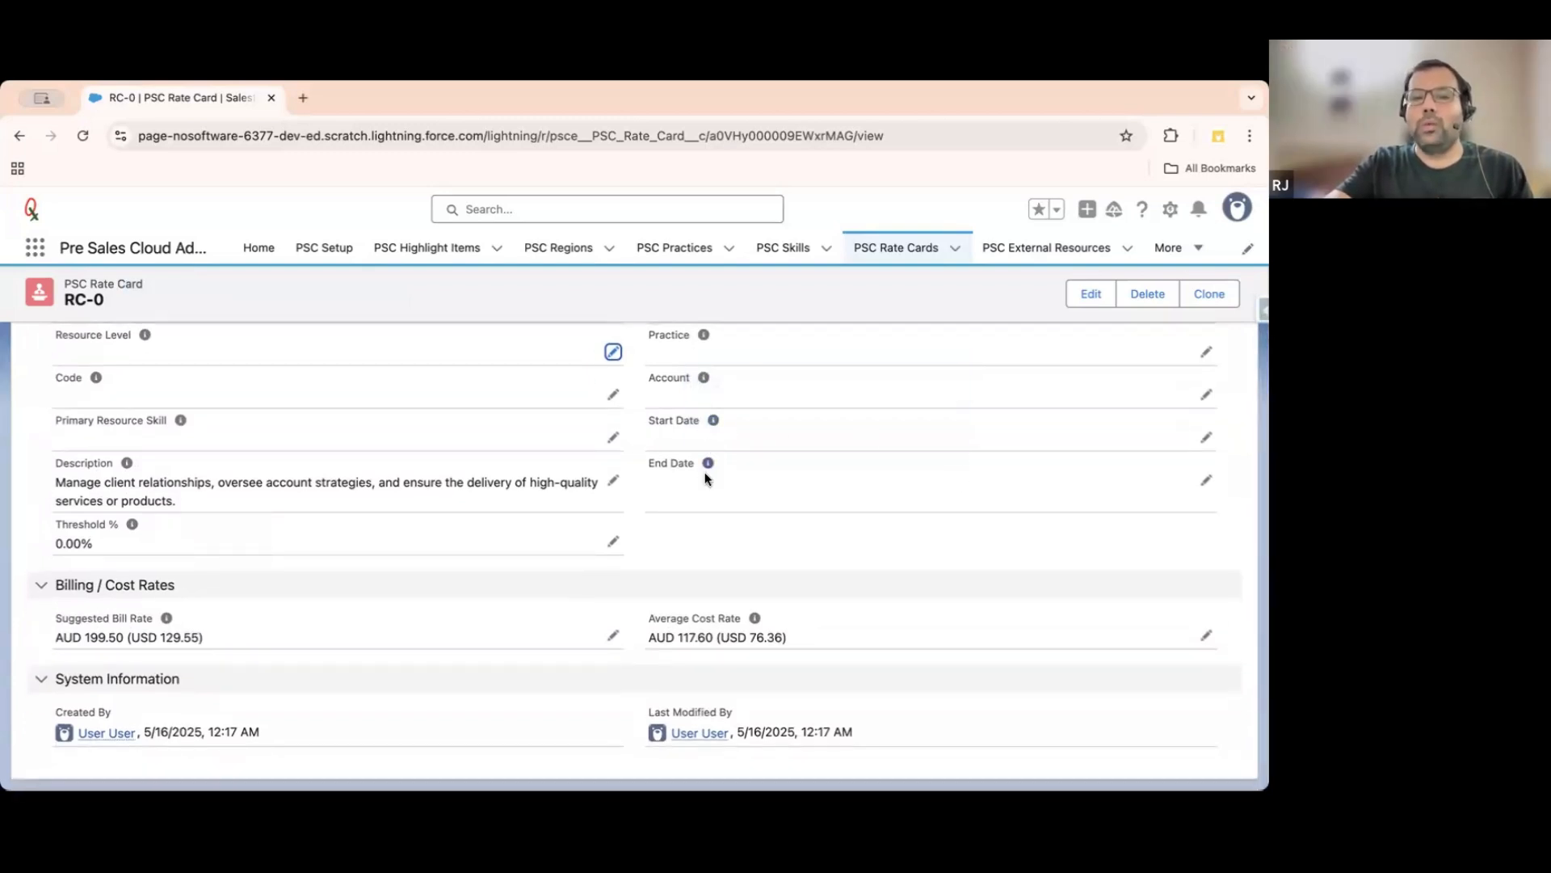
scroll(872, 477, "up", 1)
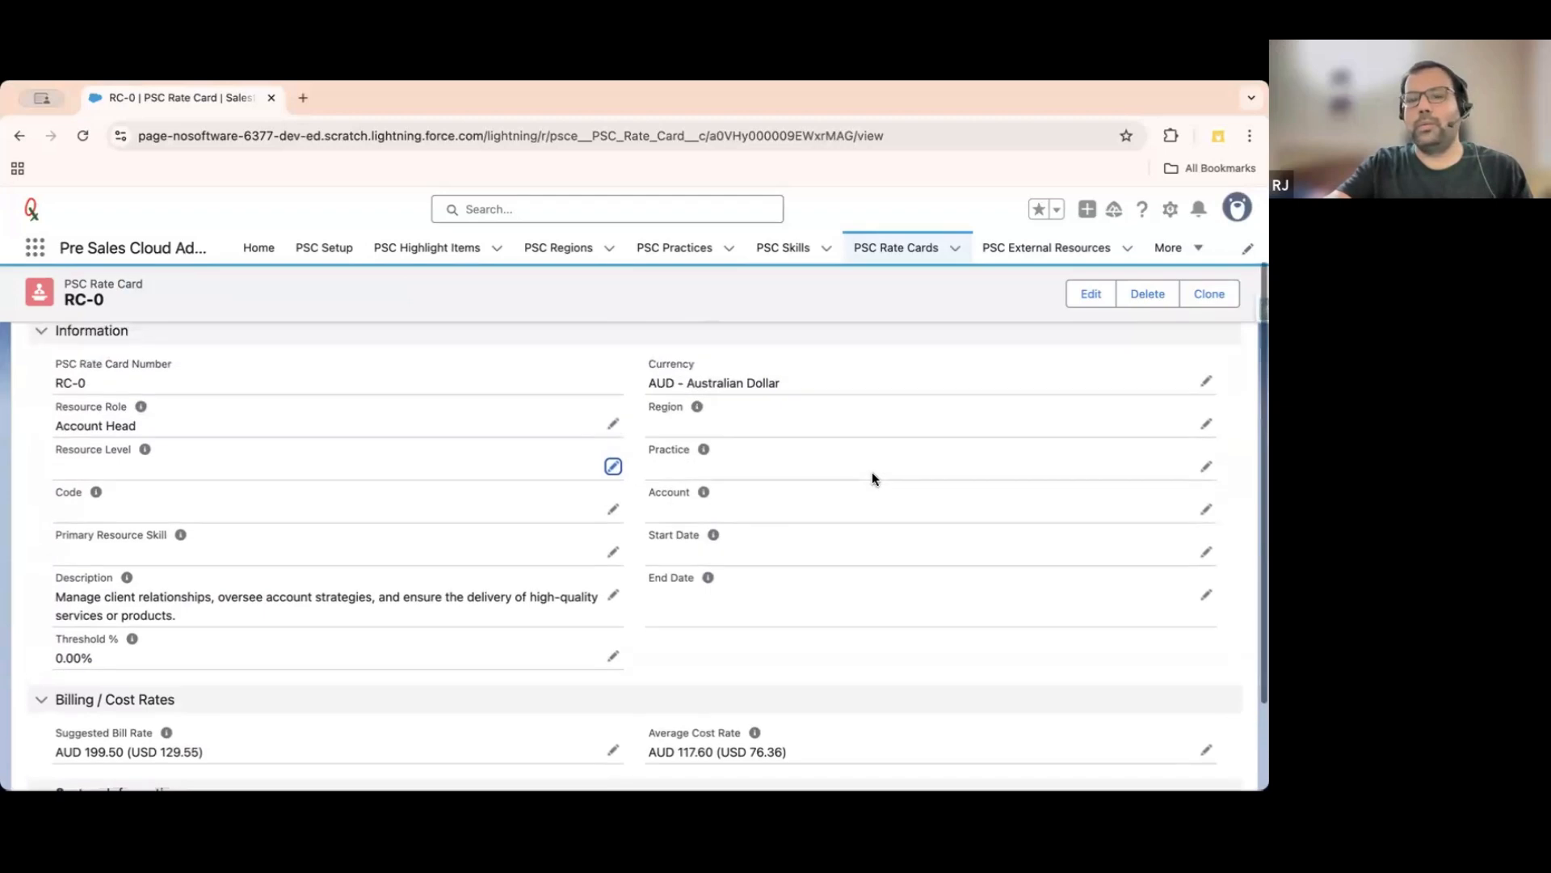
mouse_move(706, 497)
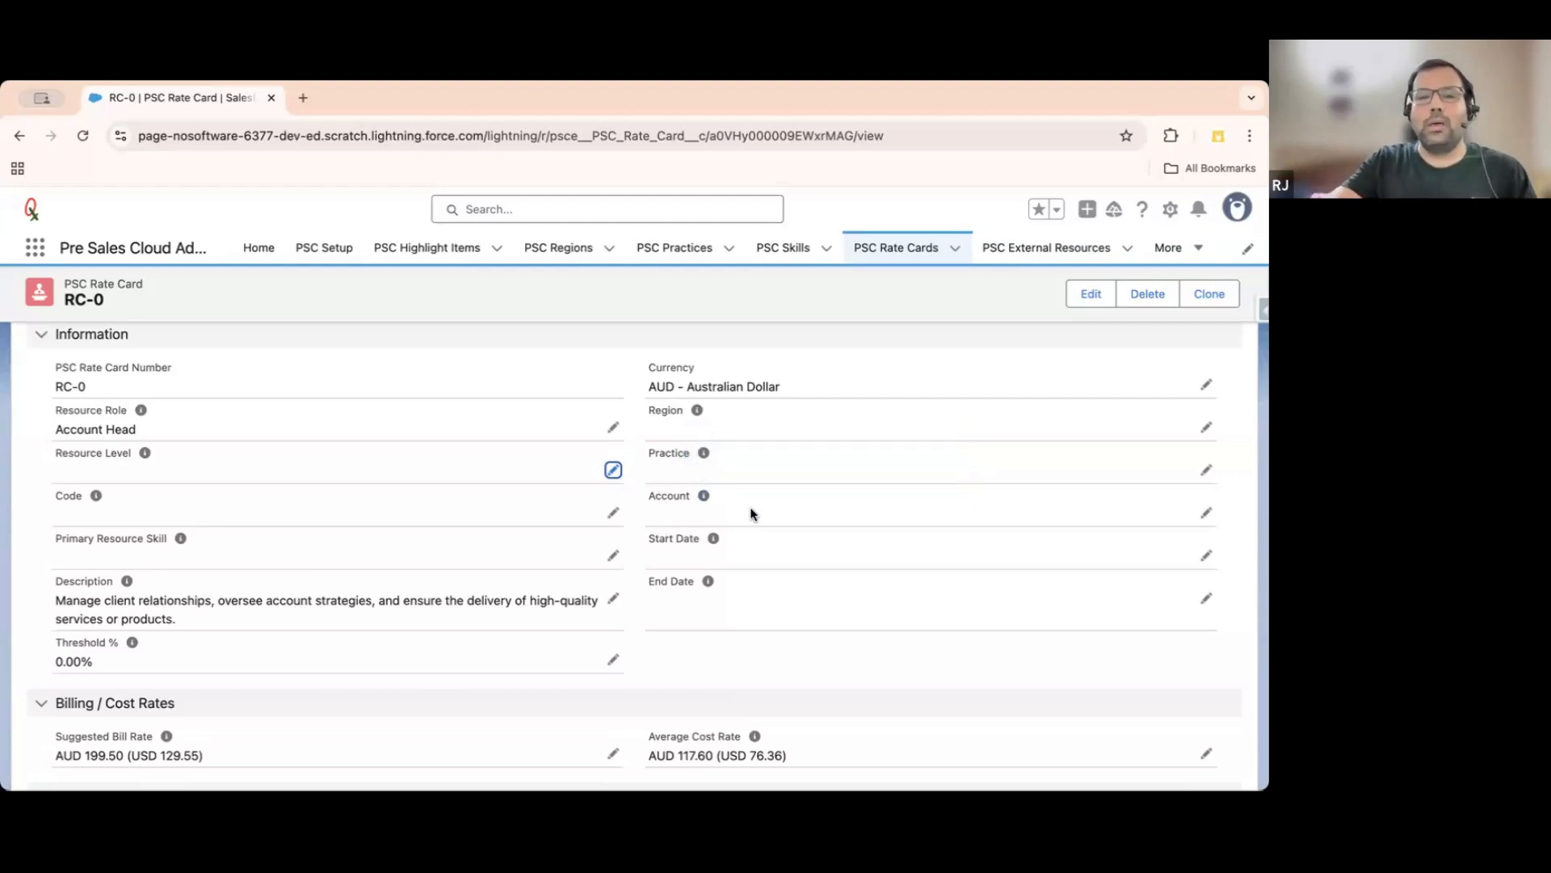
Examine the Suggested Bill Rate, Average Cost Rate and Threshold % of rate card RC-0.
scroll(750, 506, "down", 3)
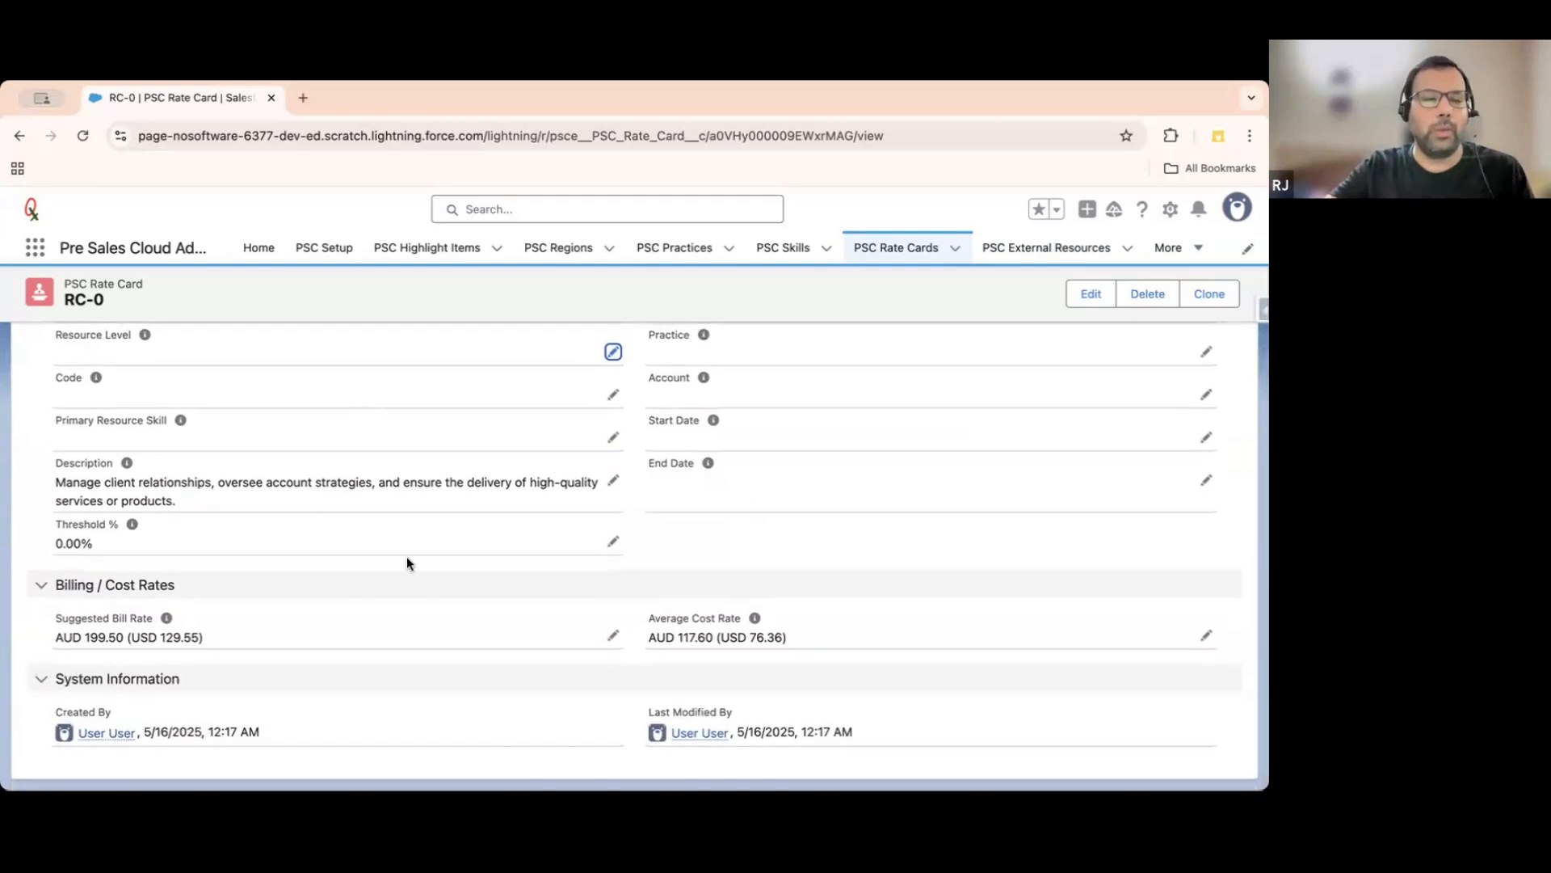
left_click_drag(54, 637, 211, 644)
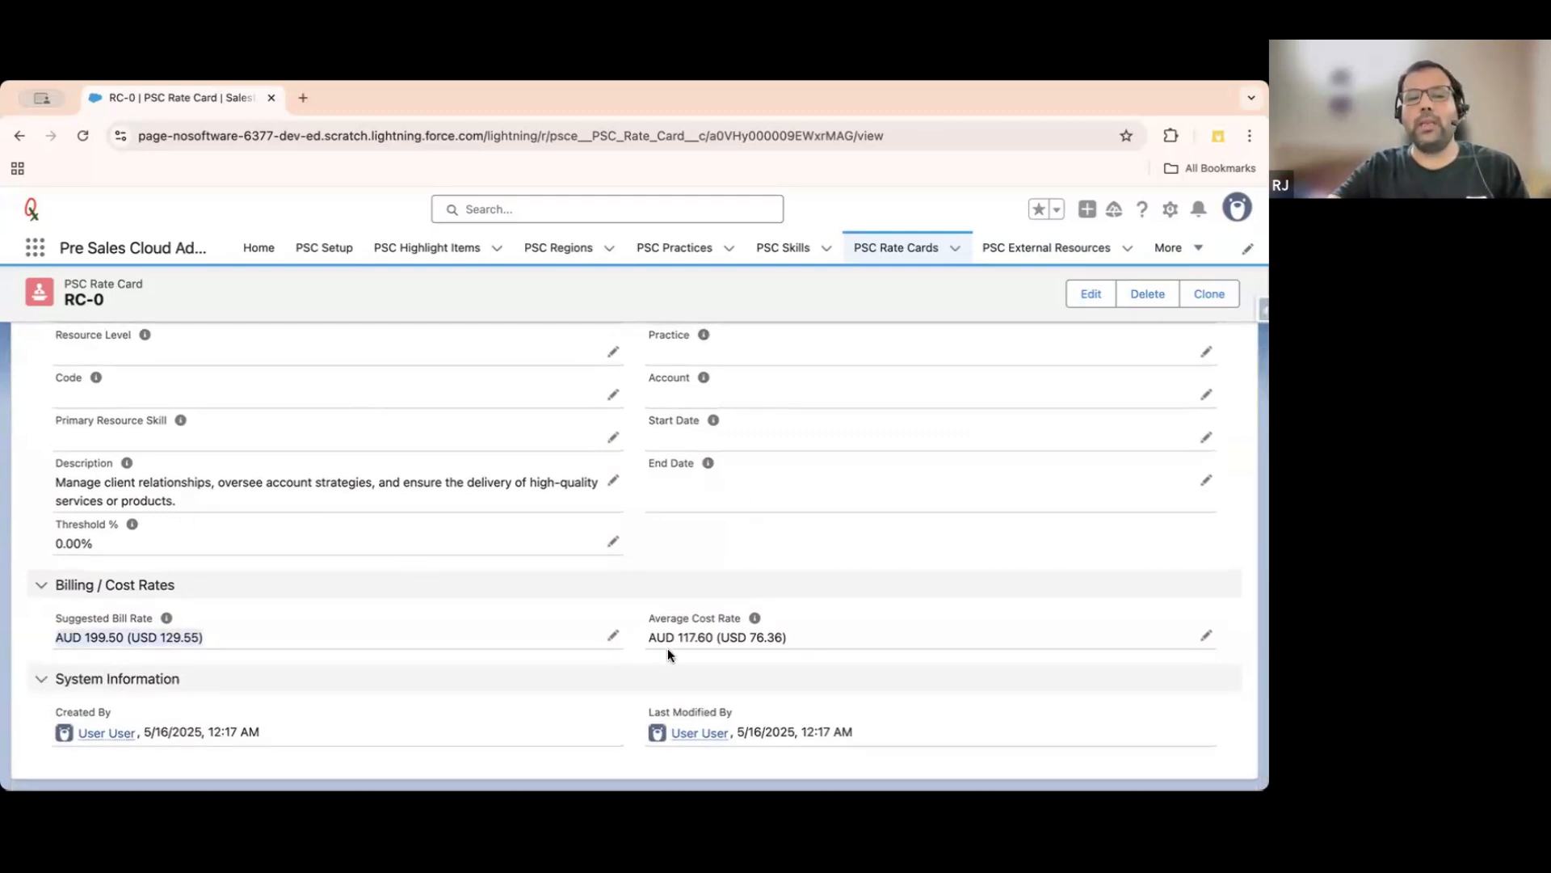
left_click_drag(648, 637, 843, 636)
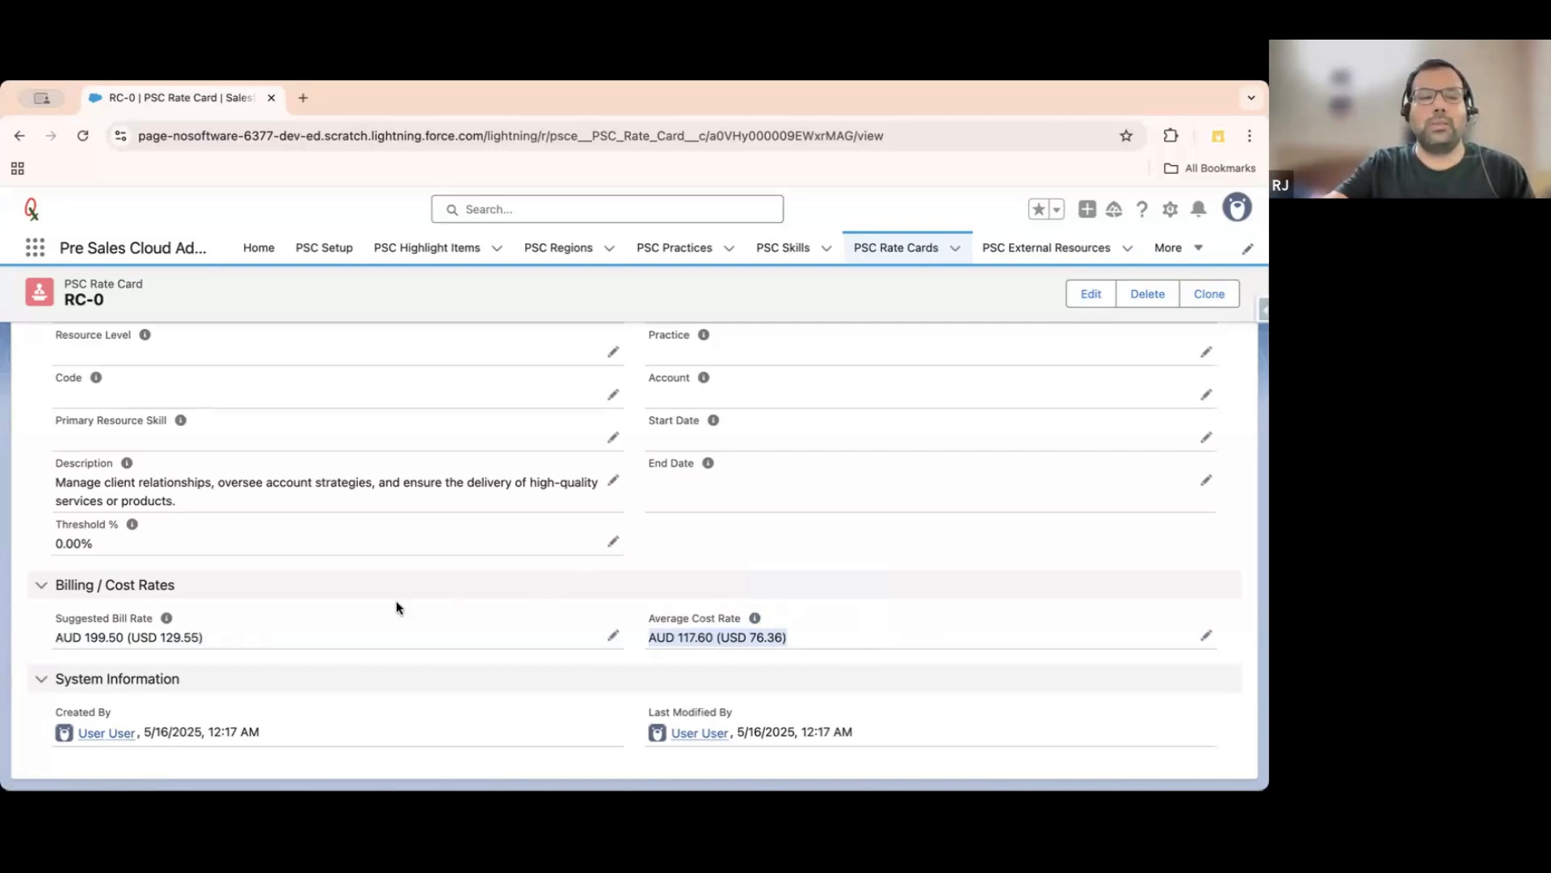
scroll(396, 608, "up", 2)
mouse_move(132, 597)
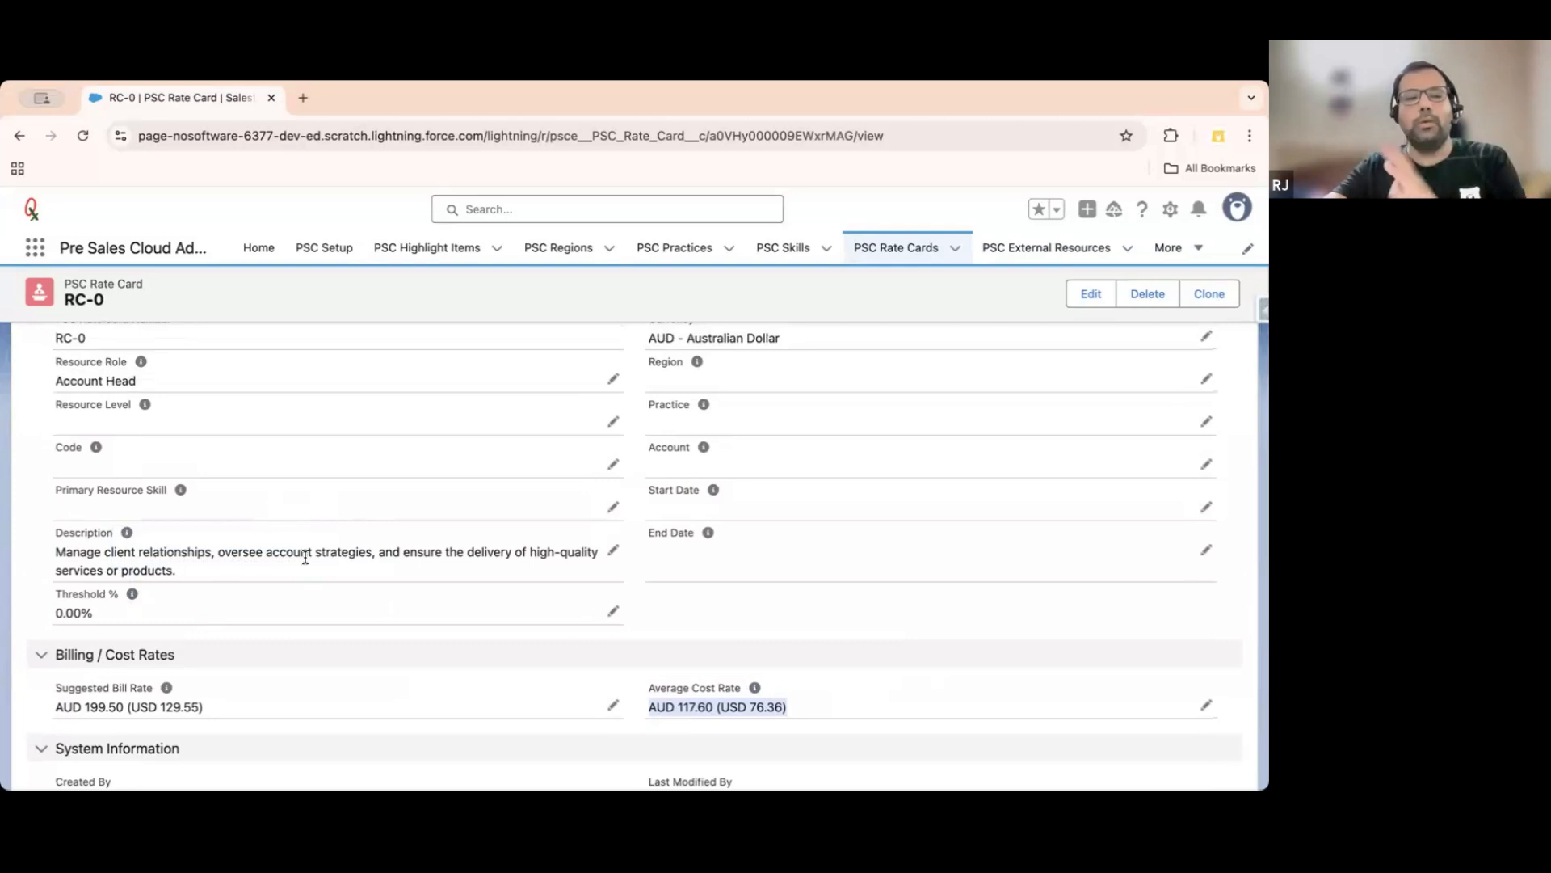
scroll(306, 558, "up", 2)
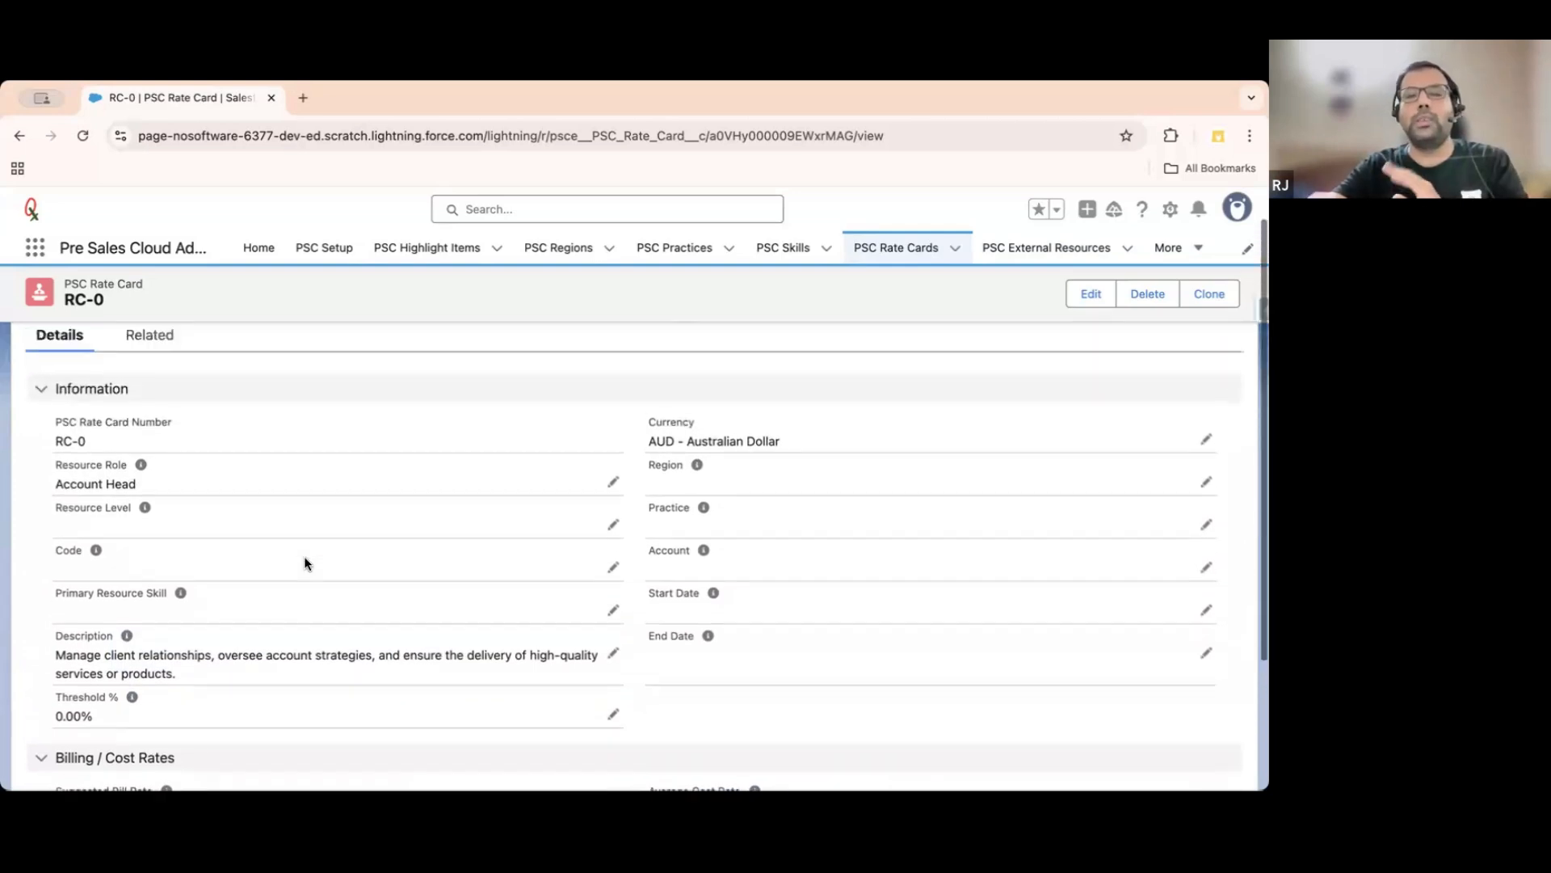
scroll(304, 556, "up", 2)
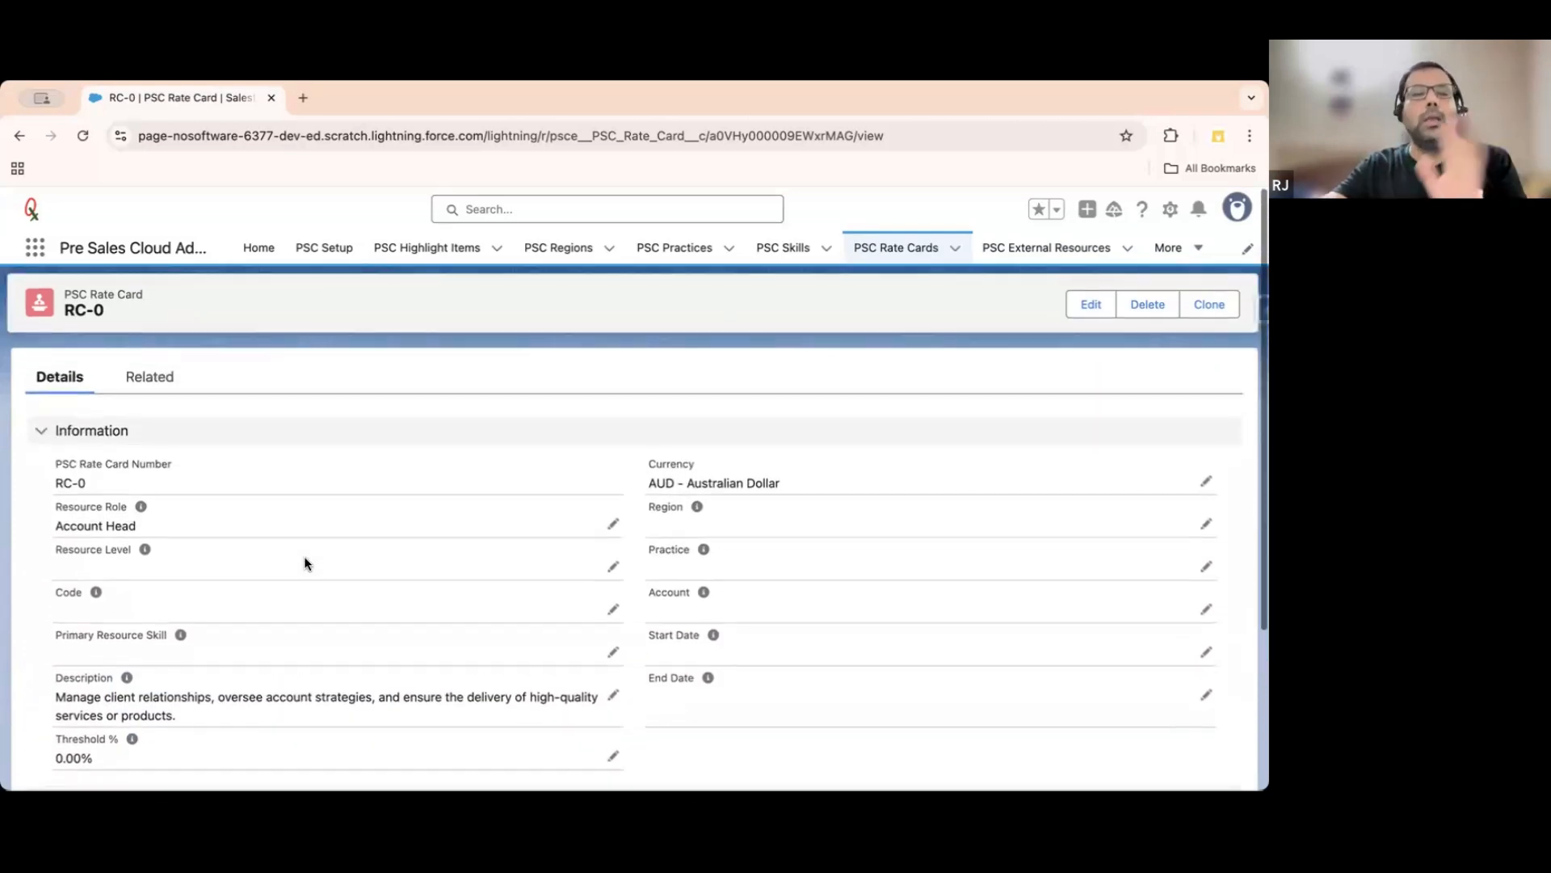
Return to the PSC Rate Cards, show the All list view and browse the regional and account-specific rates.
left_click(905, 256)
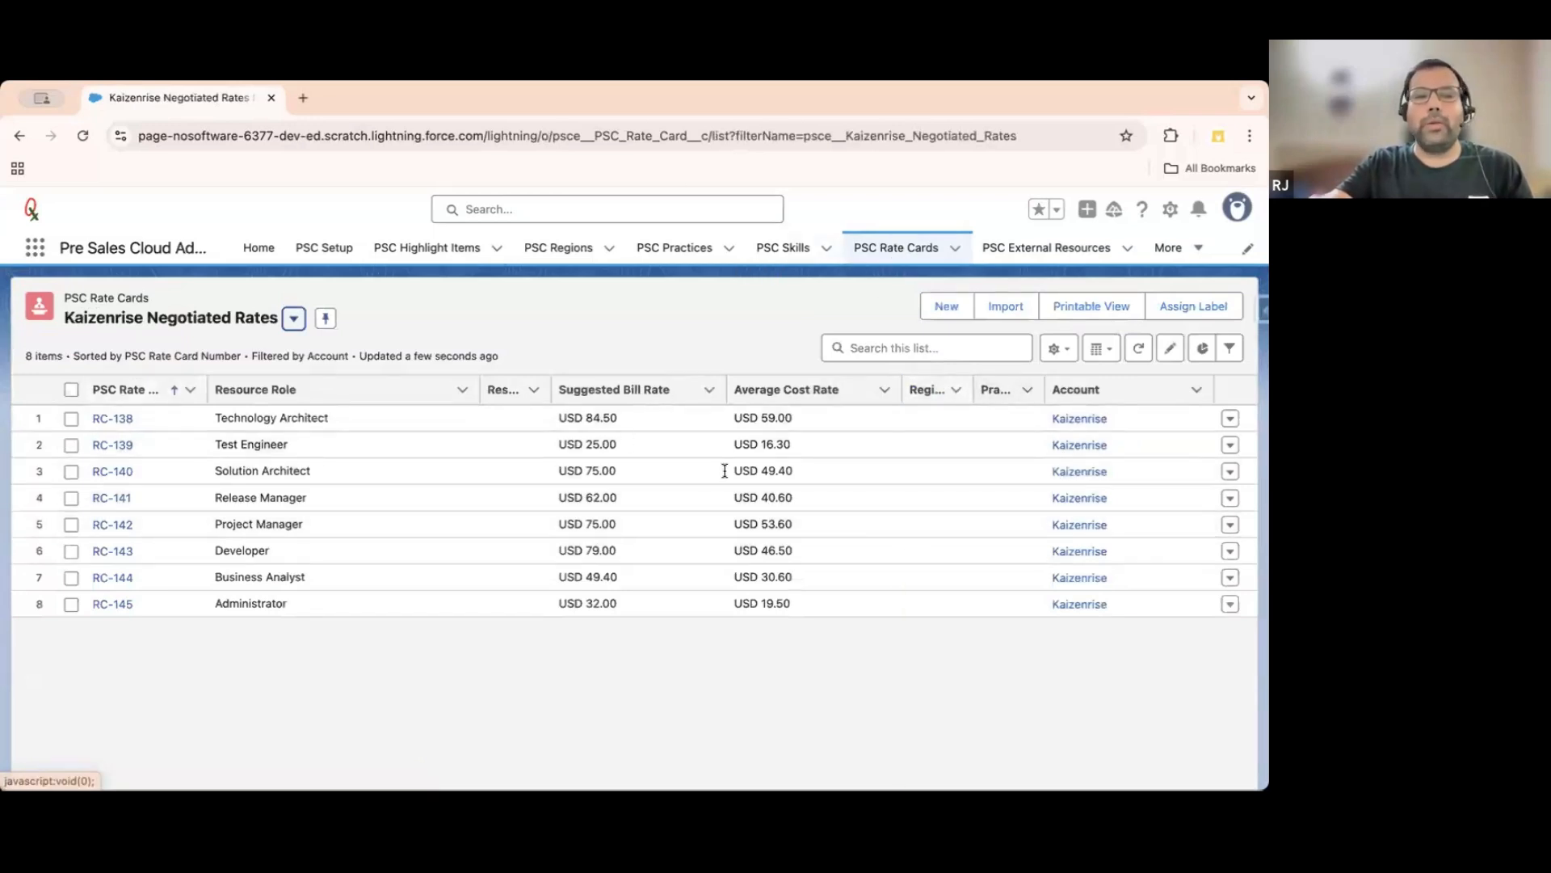
left_click(293, 318)
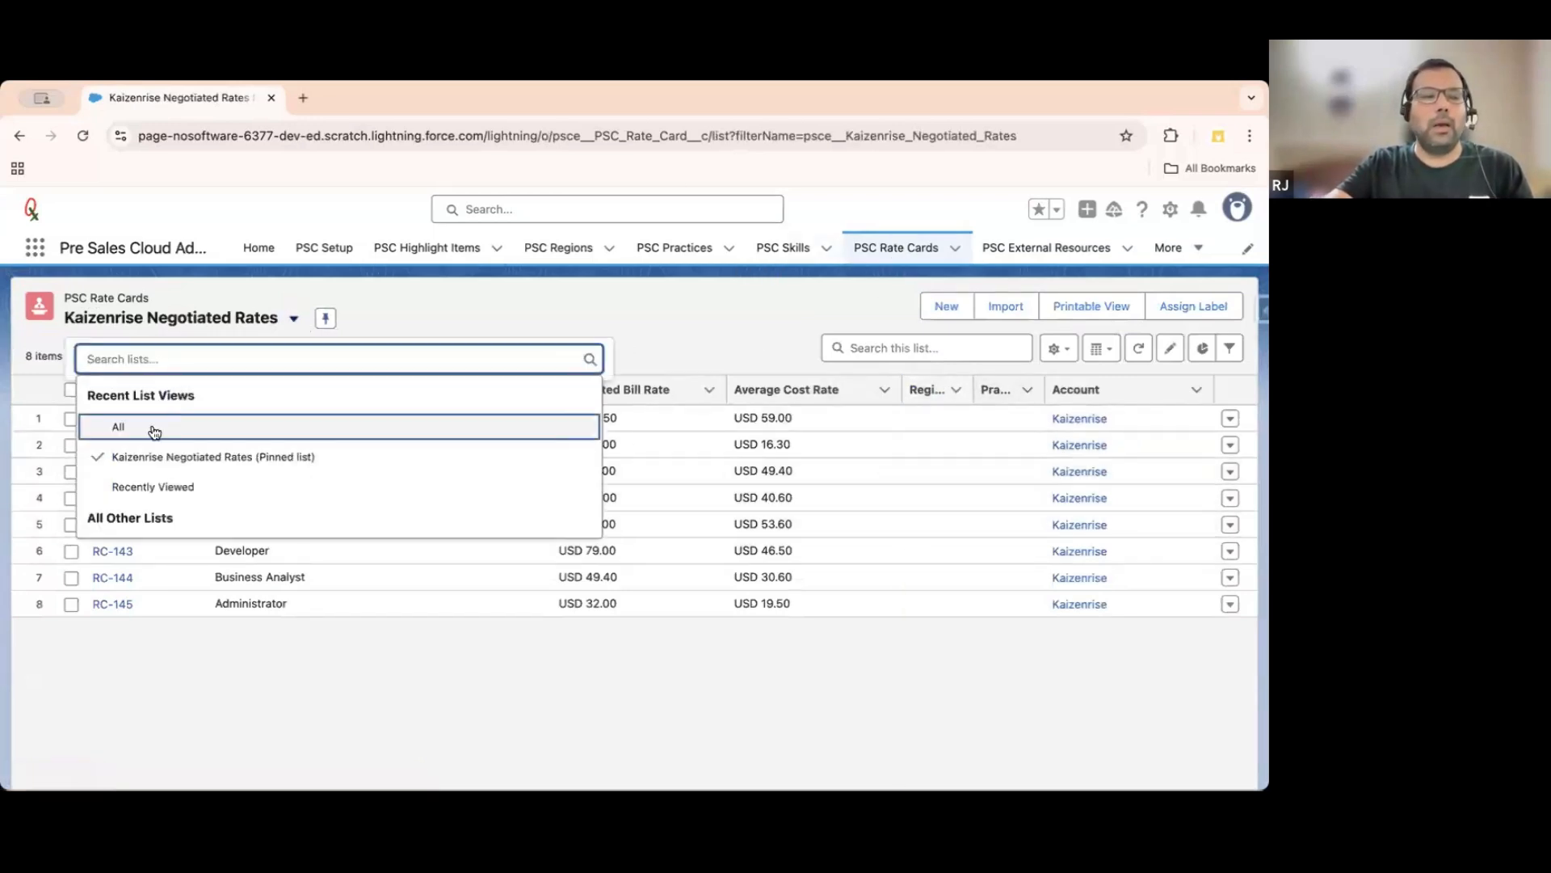
left_click(154, 426)
scroll(780, 614, "down", 3)
scroll(780, 614, "down", 12)
scroll(813, 641, "up", 3)
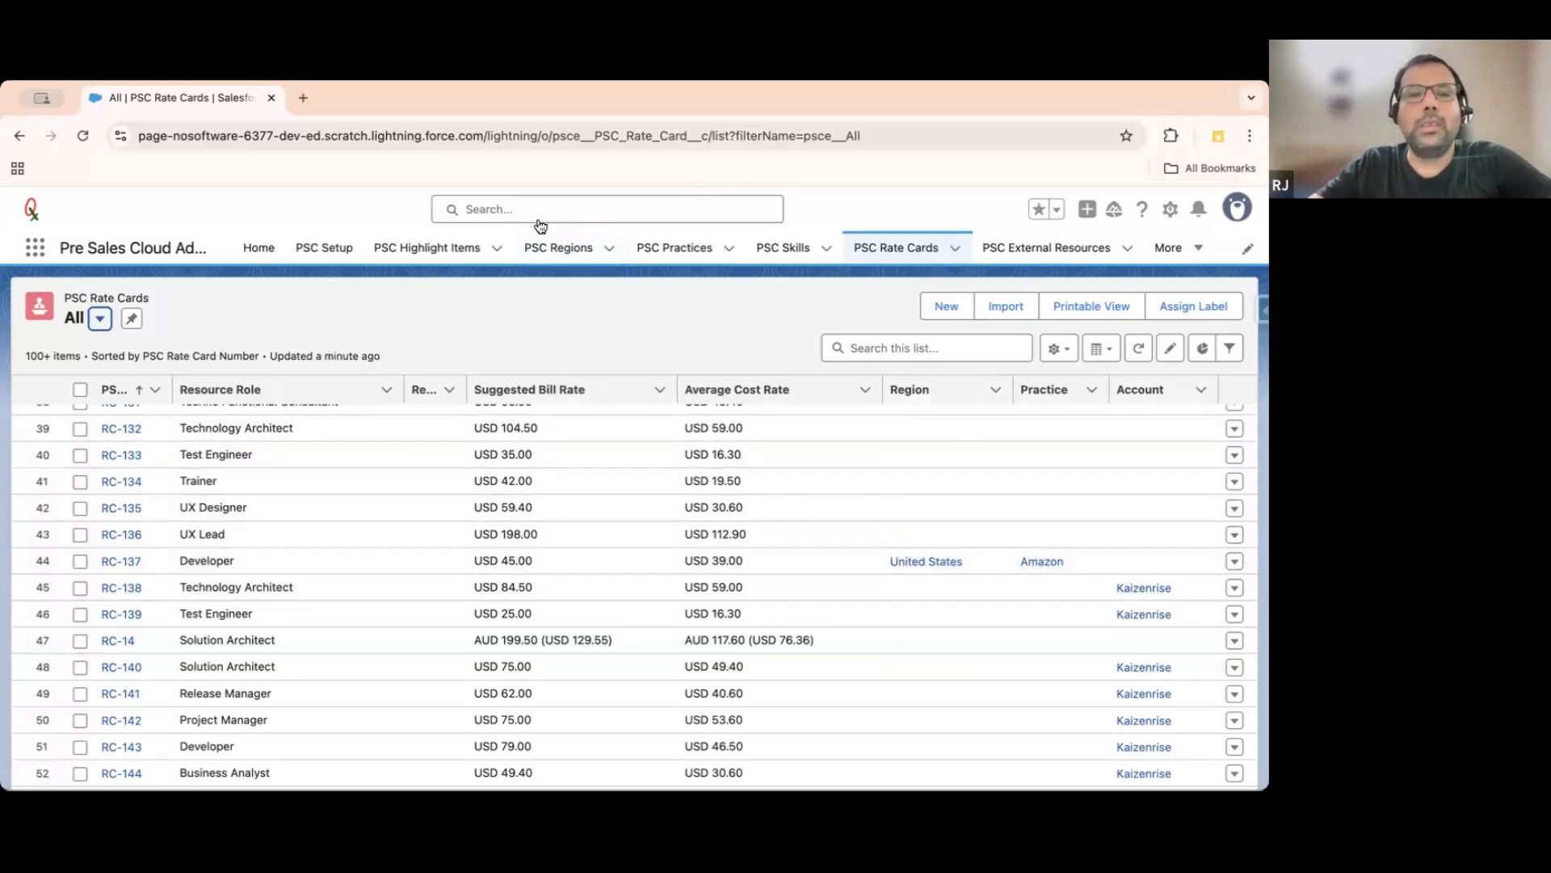
View the records in the PSC Regions list and in the PSC Practices list.
left_click(554, 254)
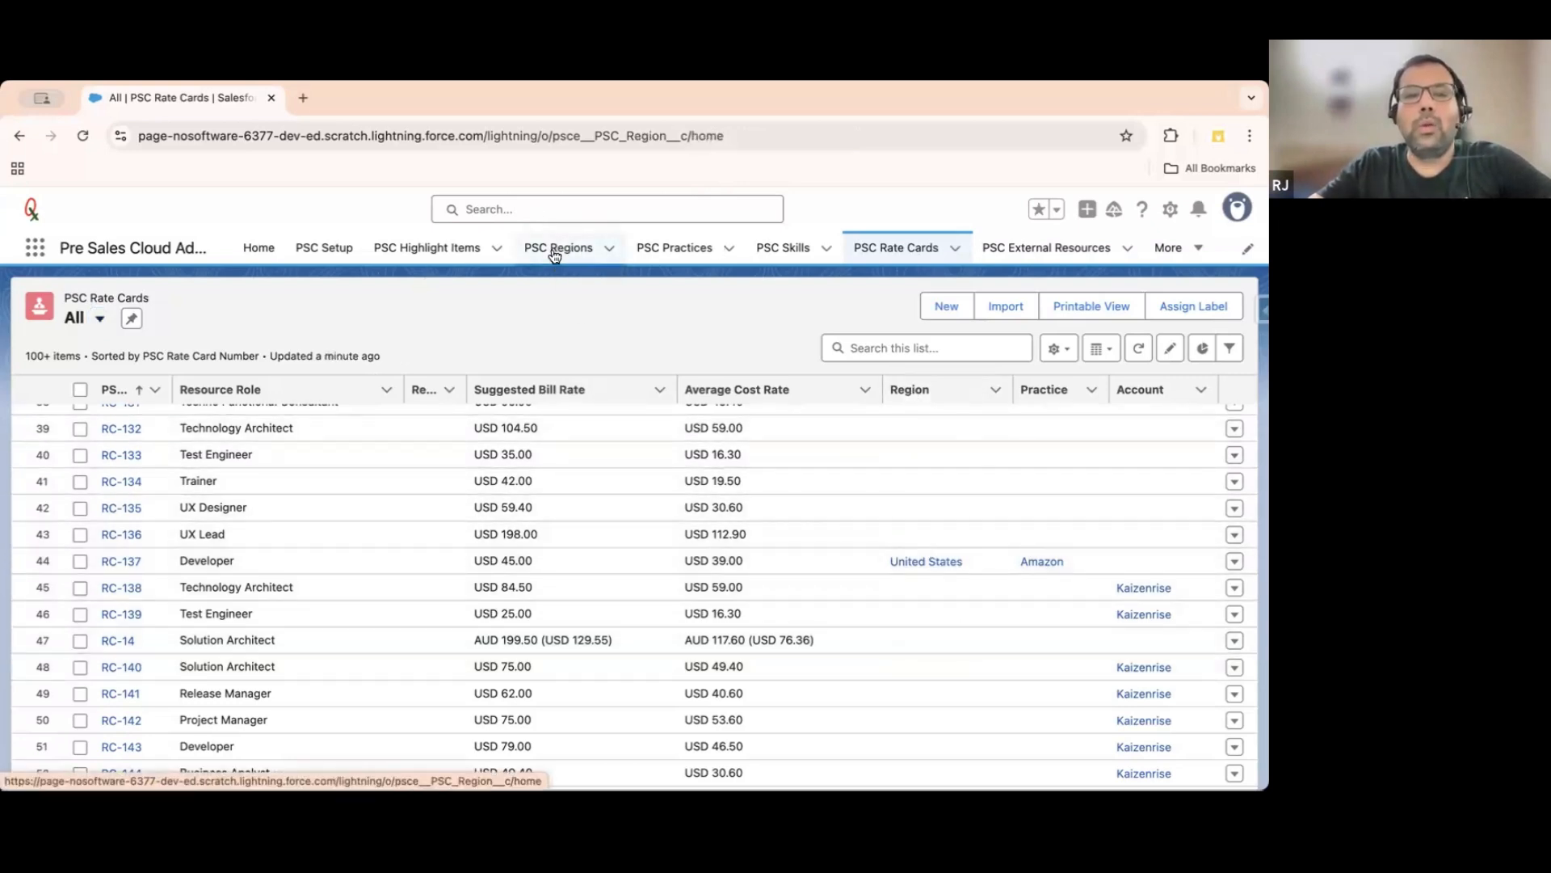
left_click(99, 321)
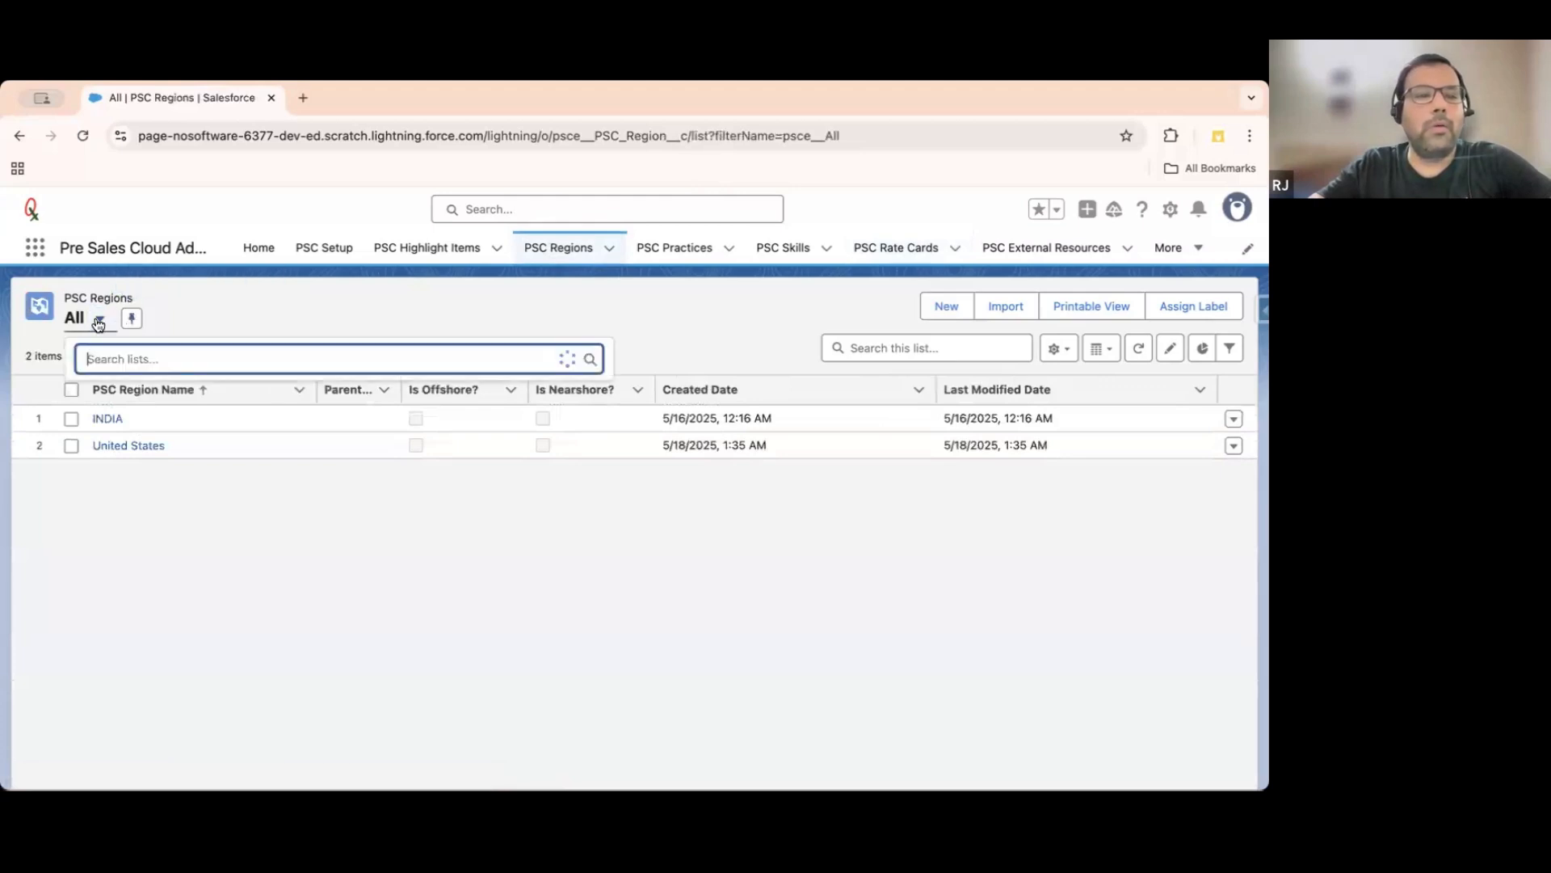
left_click(289, 306)
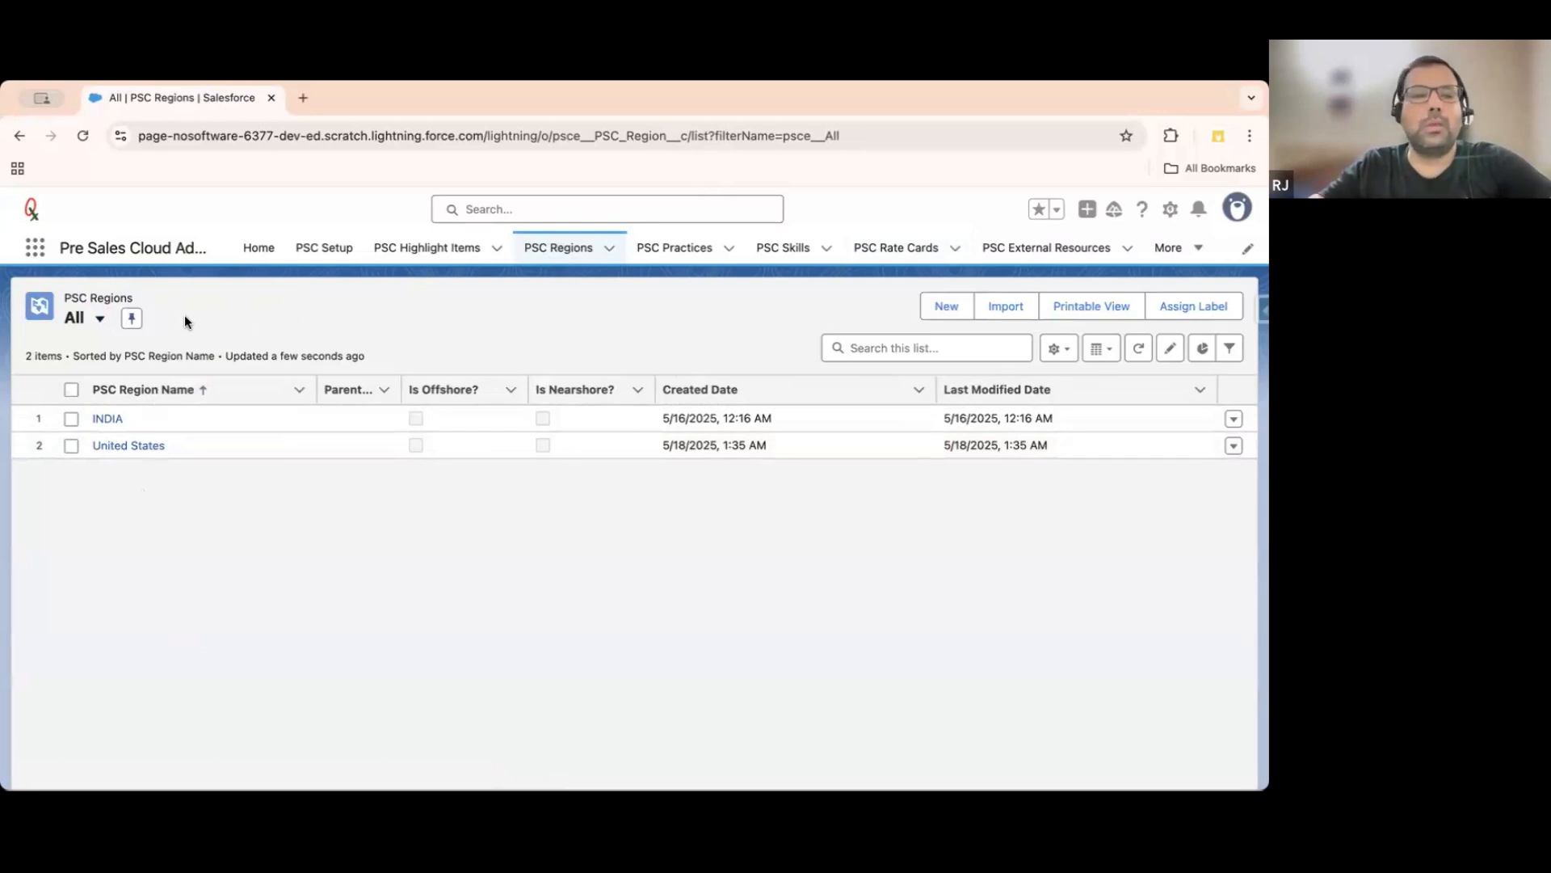
left_click(674, 248)
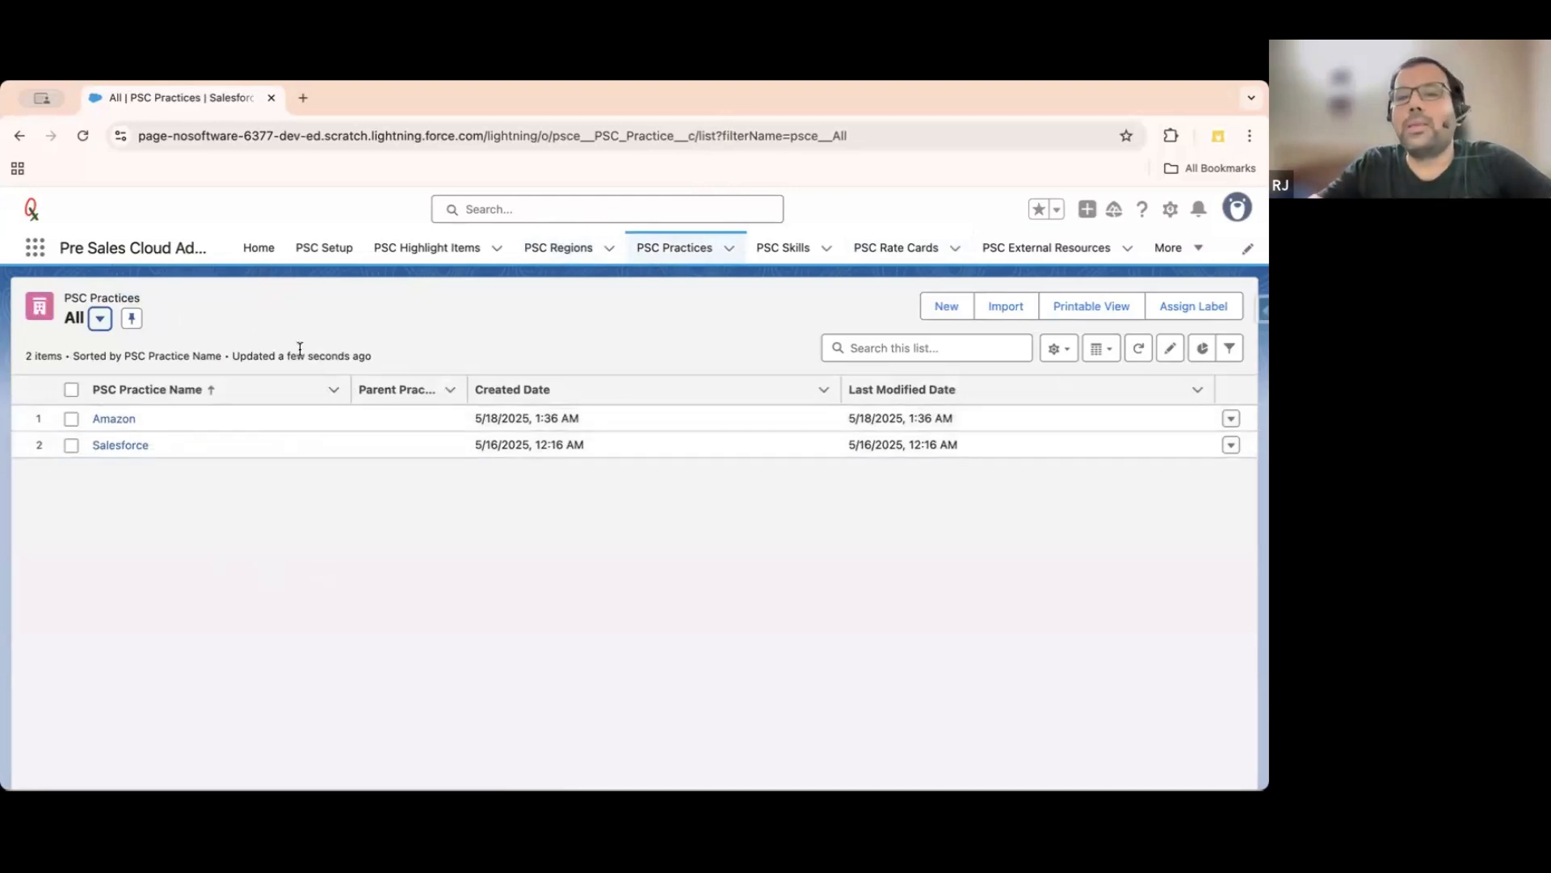
Open the PSC Skills list and browse the recently viewed skills.
left_click(792, 258)
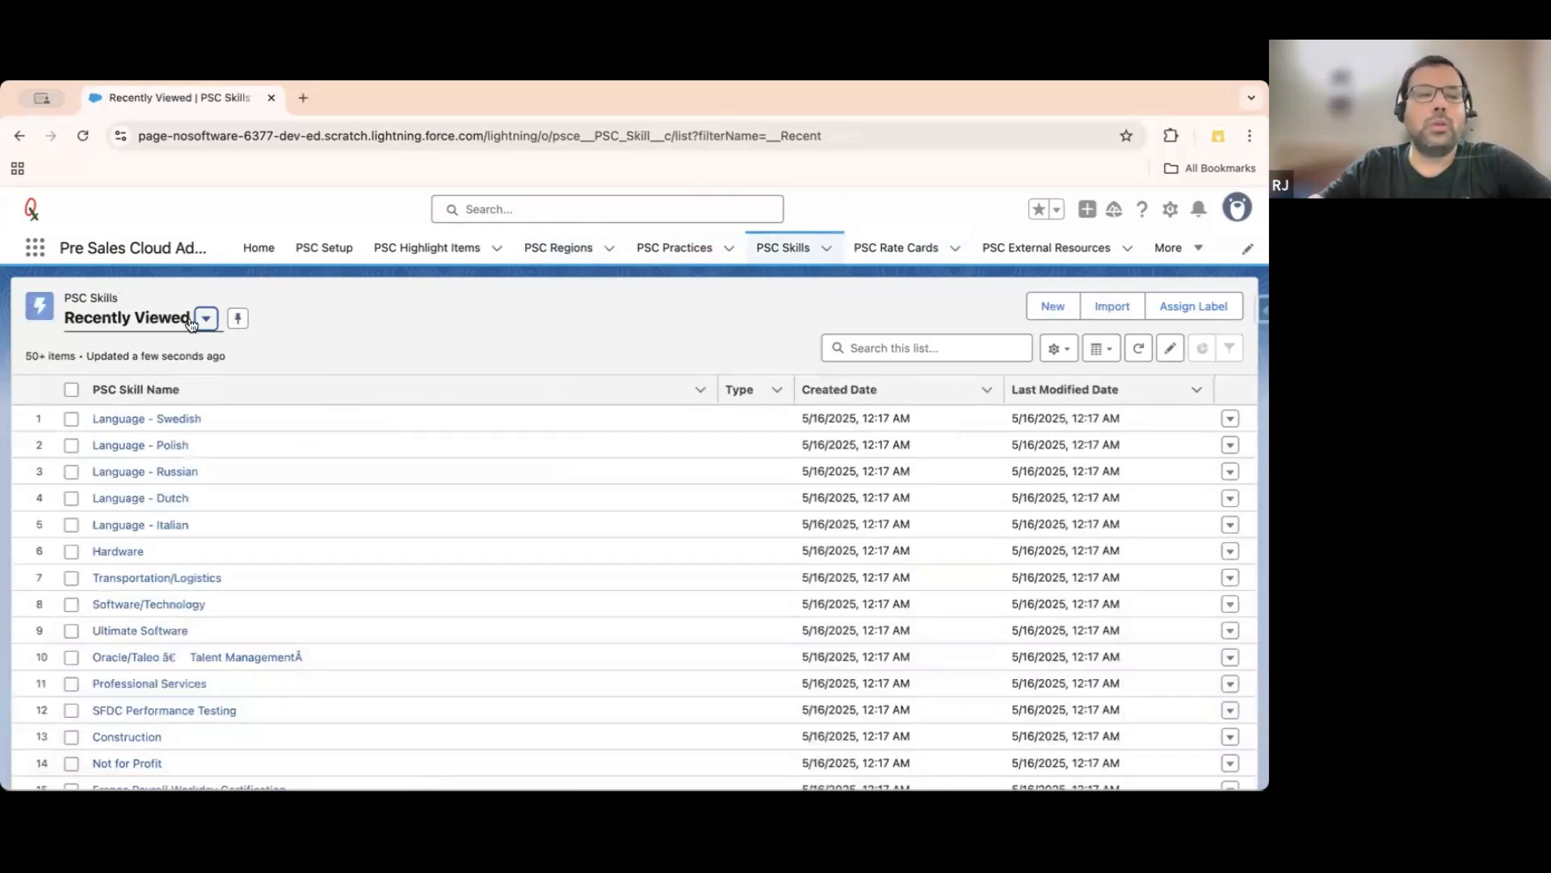
left_click(206, 318)
left_click(424, 310)
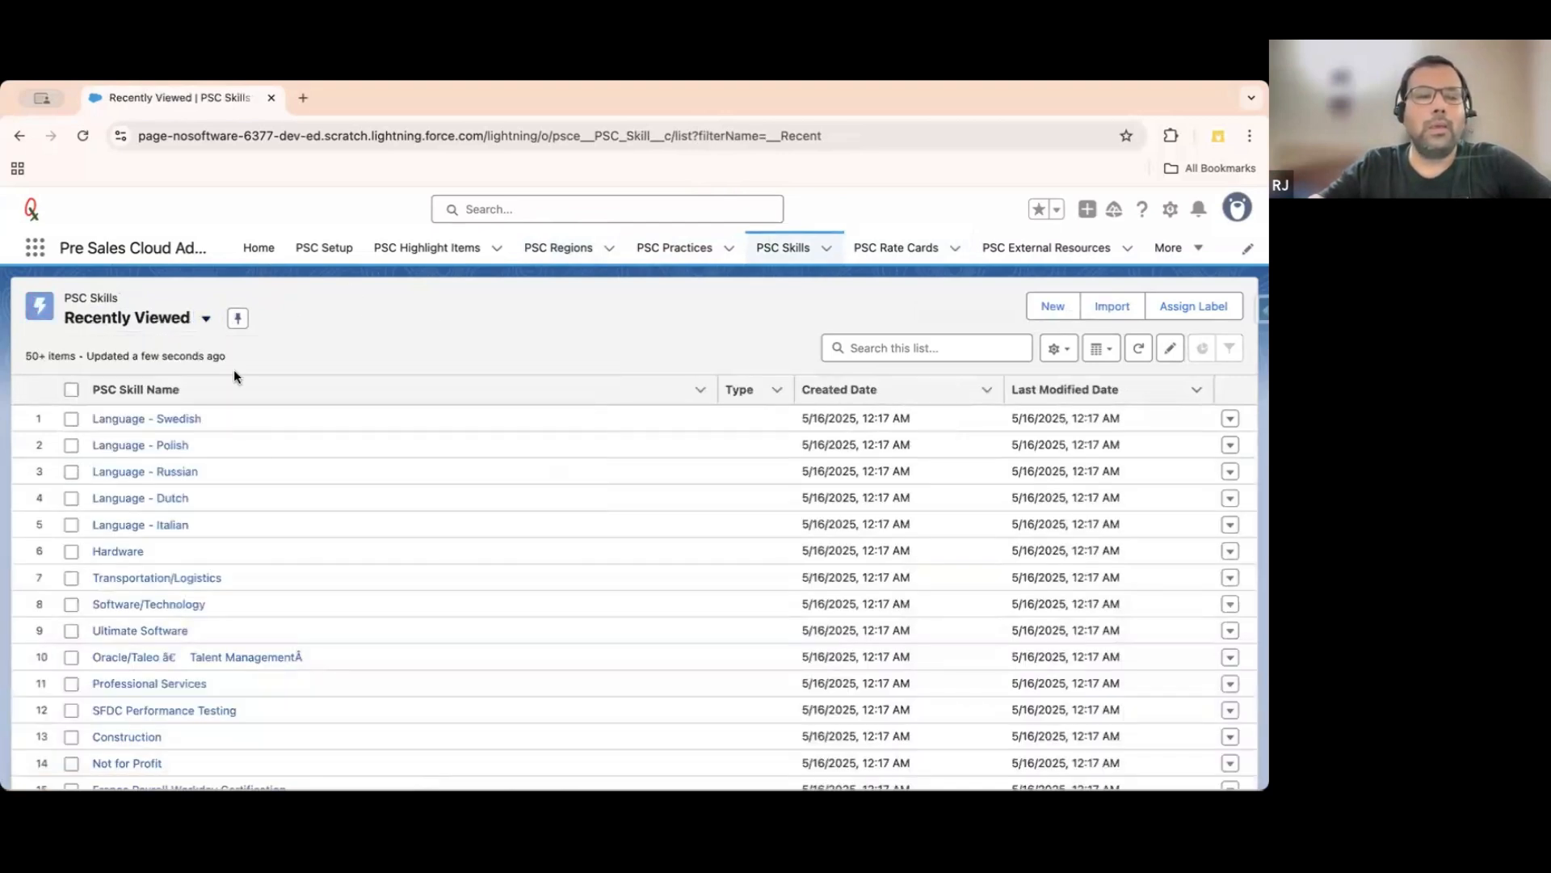
scroll(260, 503, "down", 3)
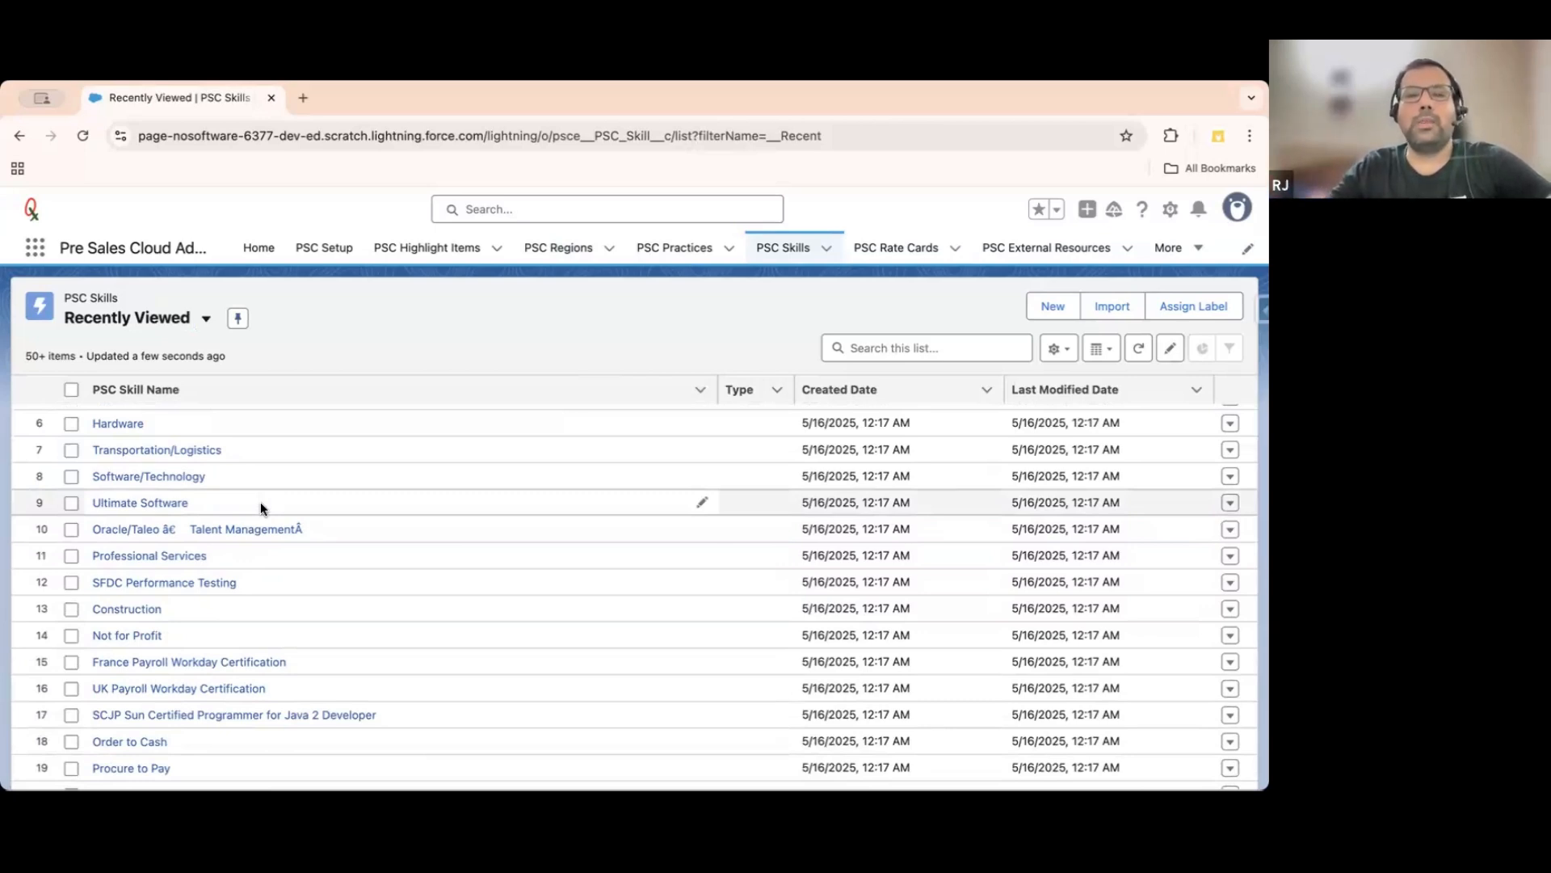
scroll(260, 502, "down", 1)
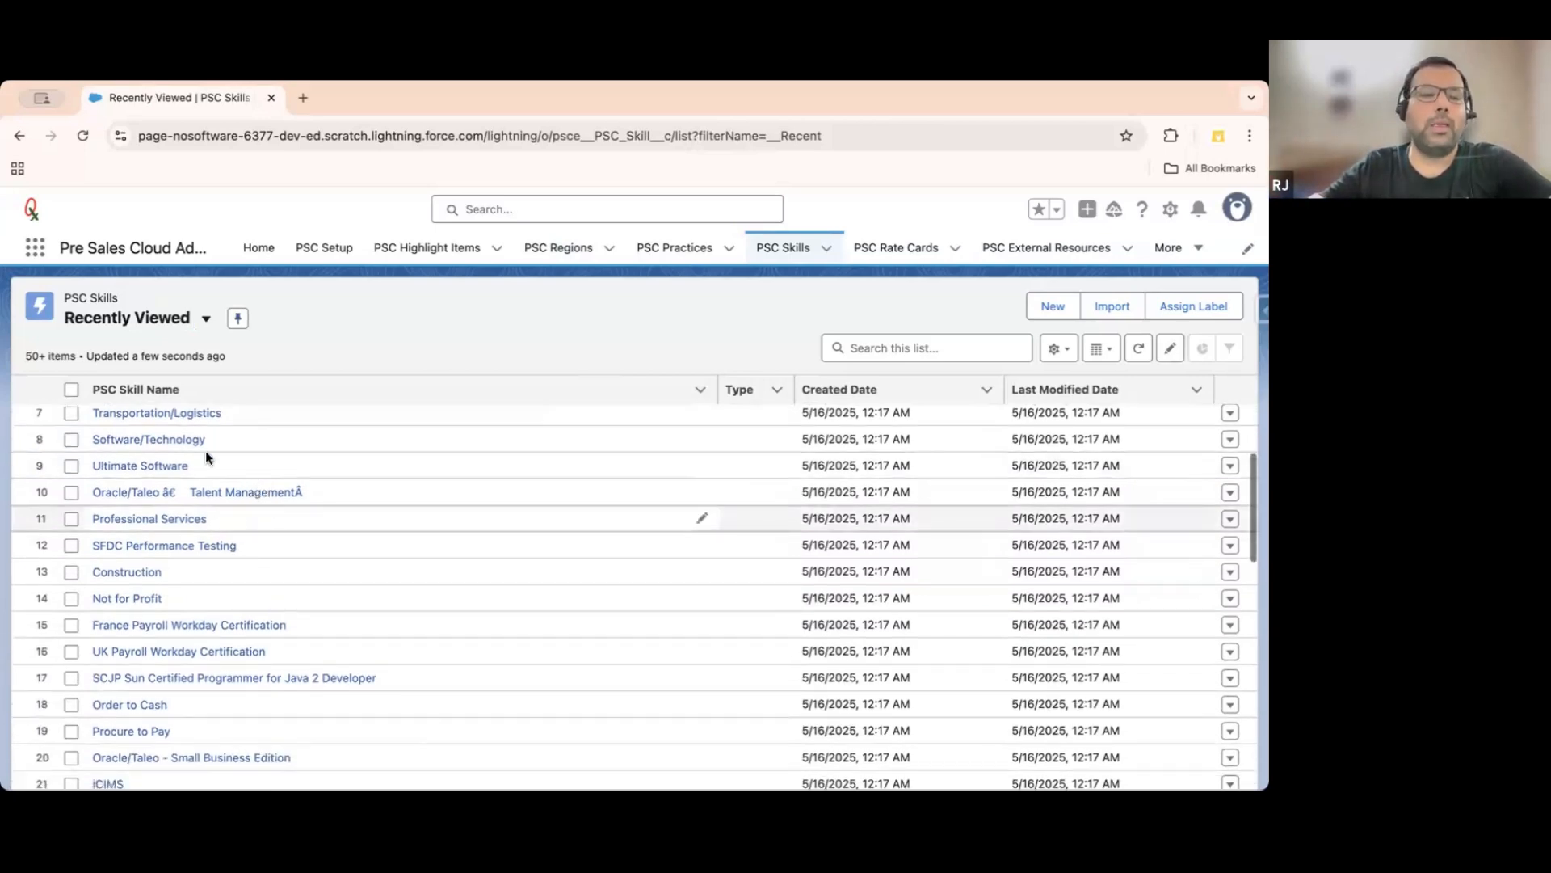
Open rate card RC-138 from the Kaizenrise Negotiated Rates list and read the help text for Primary Resource Skill.
left_click(896, 248)
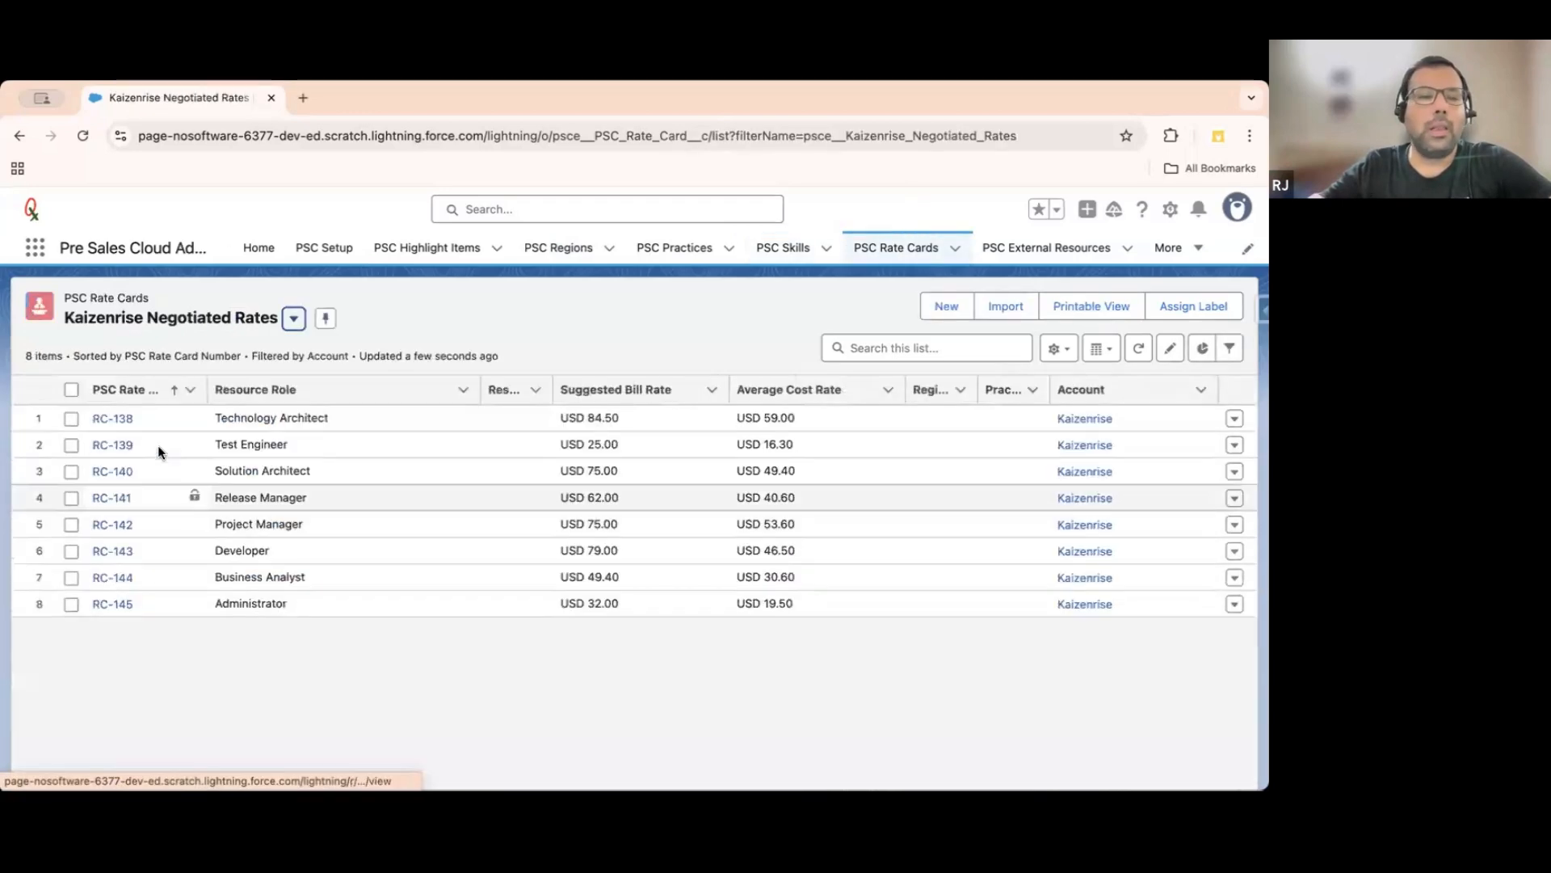
left_click(114, 418)
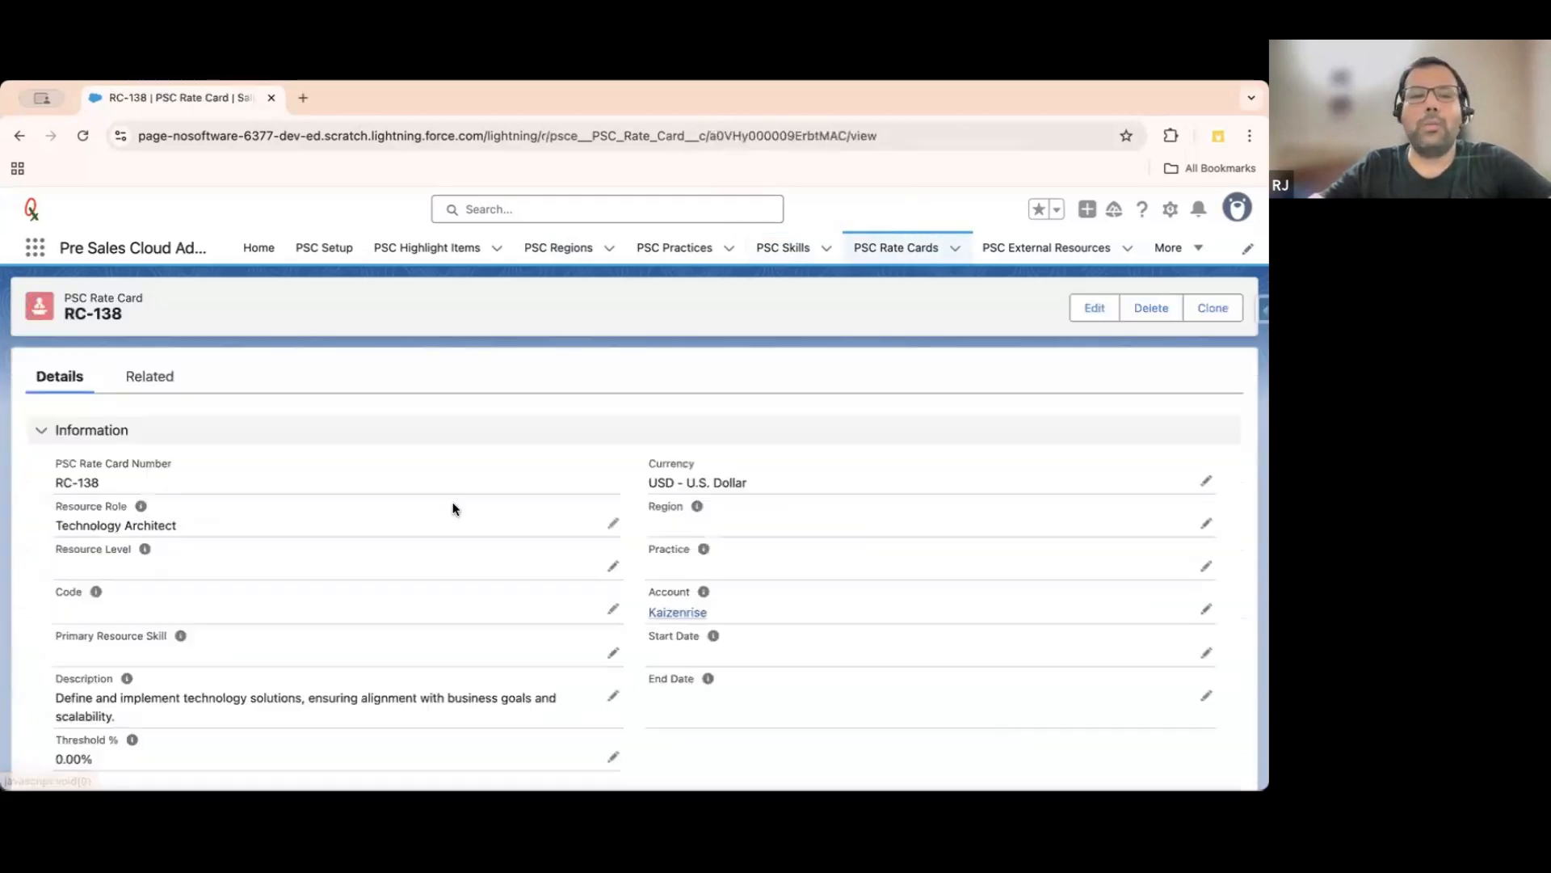
scroll(378, 513, "down", 1)
mouse_move(181, 570)
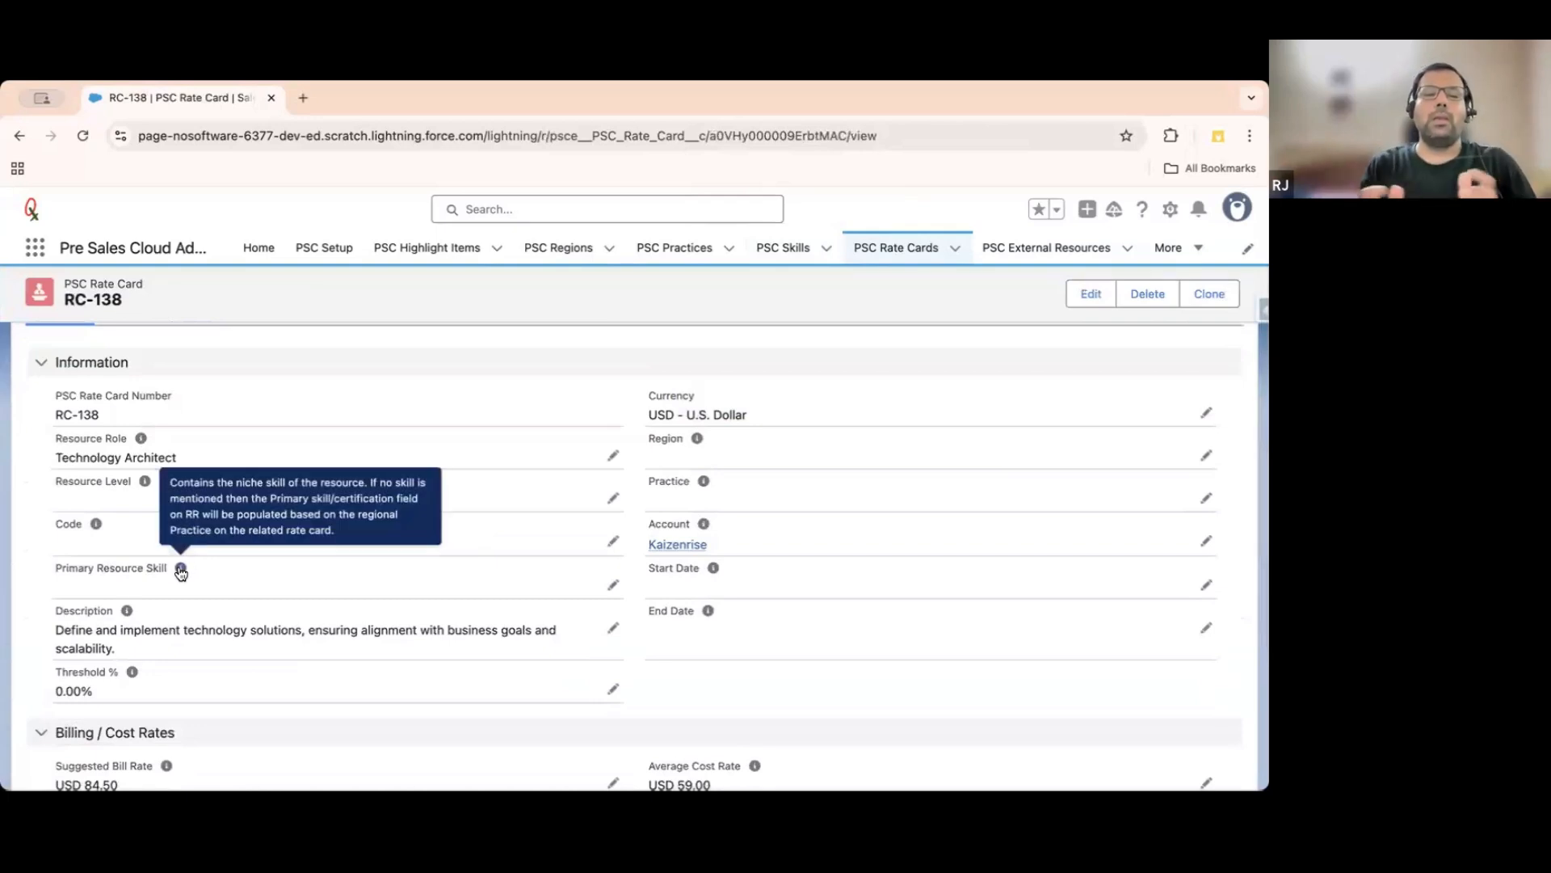
Try searching for Java as the Primary Resource Skill of RC-138 and cancel the edit.
left_click(613, 584)
left_click(262, 605)
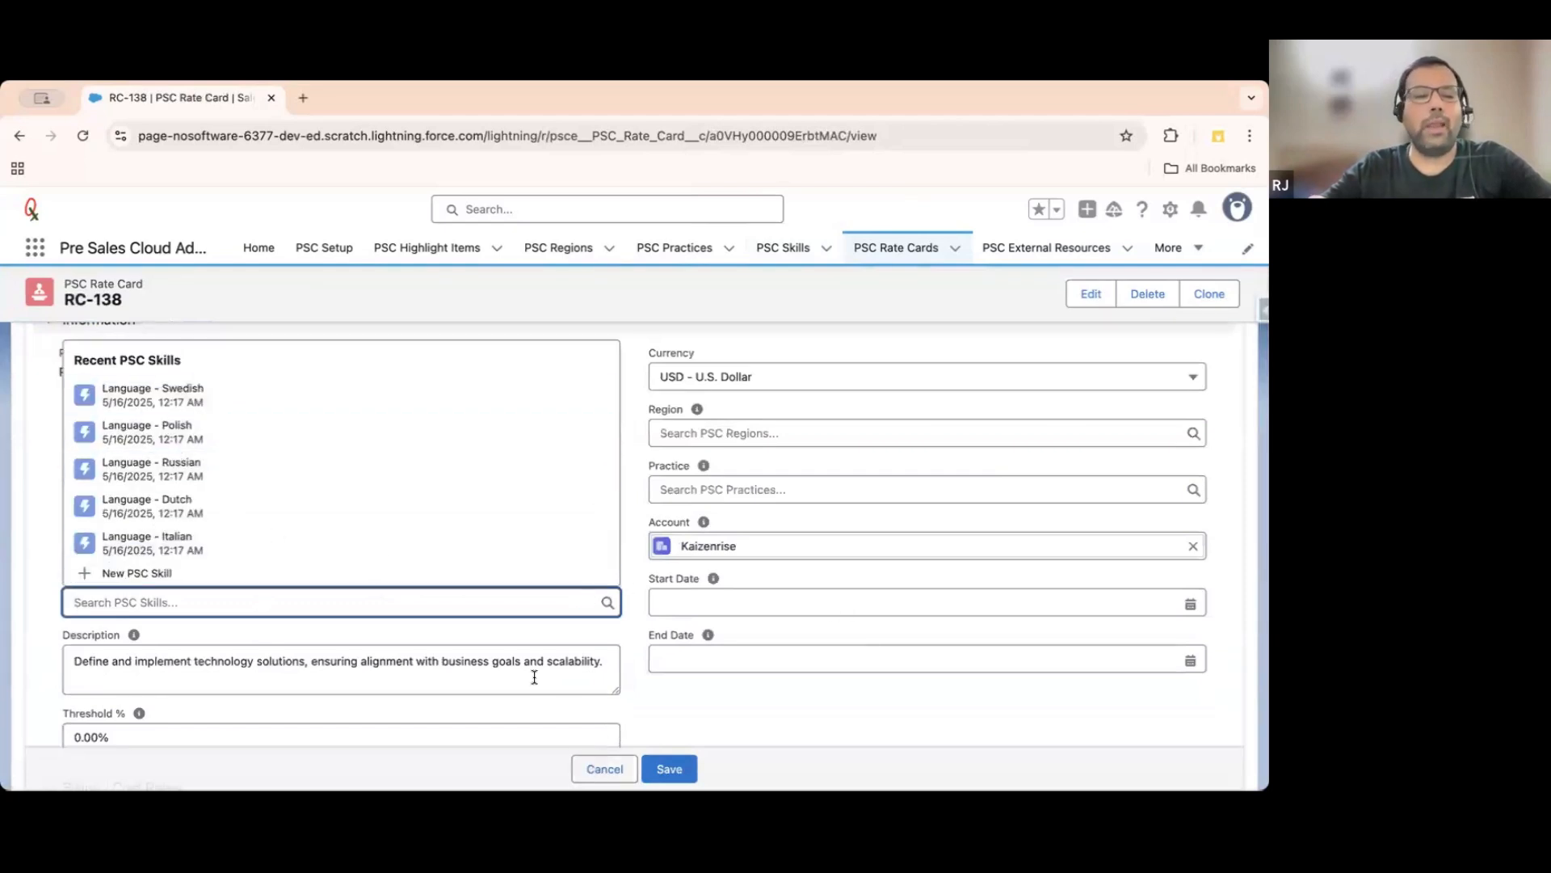
type("Java")
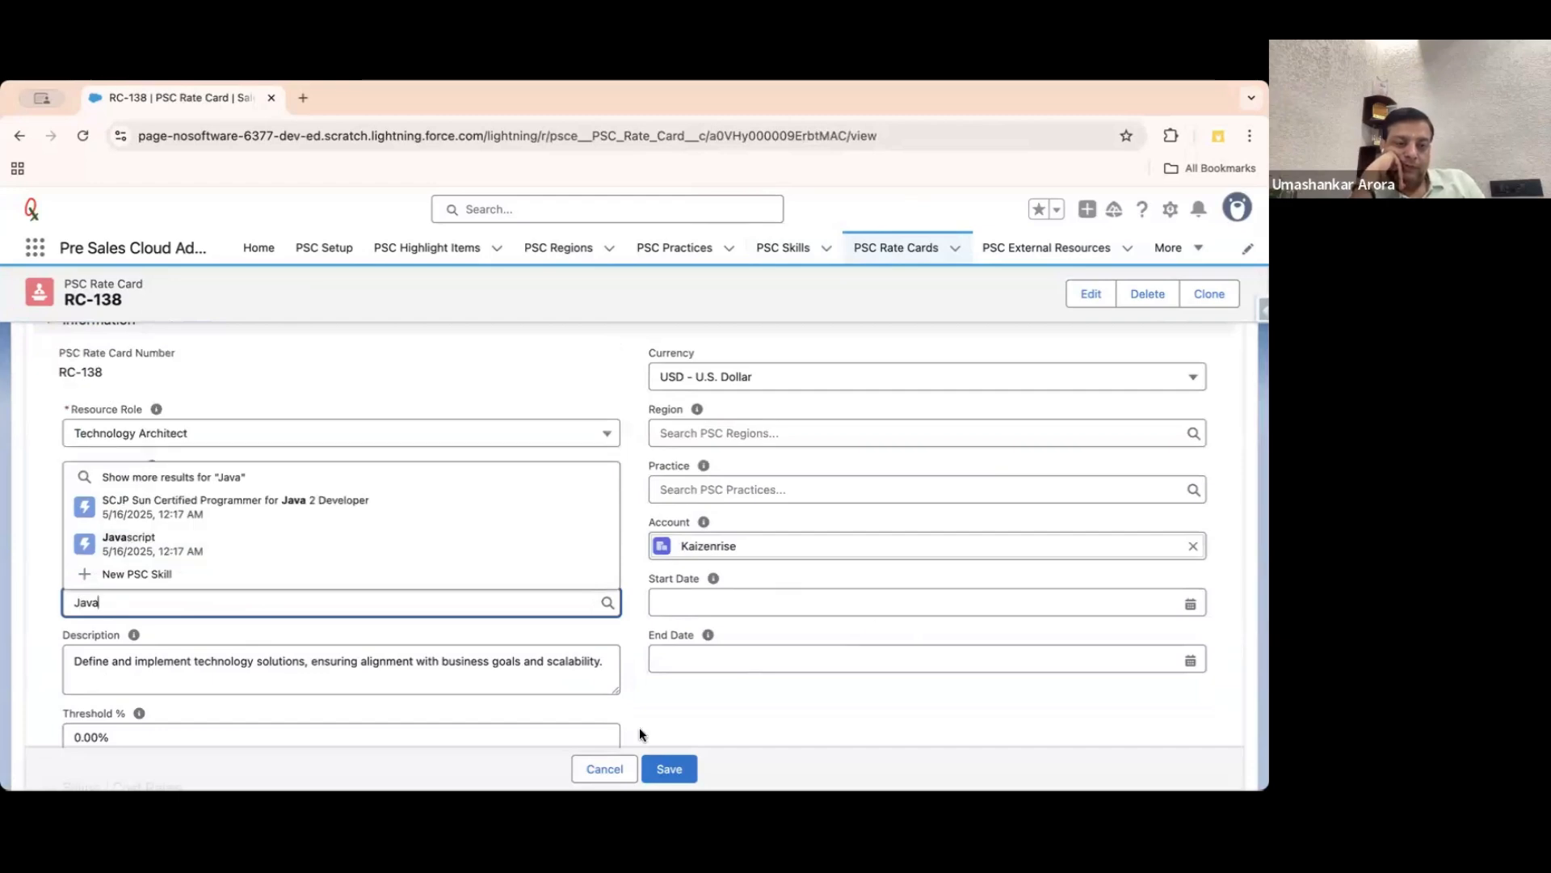
left_click(607, 769)
scroll(156, 415, "up", 3)
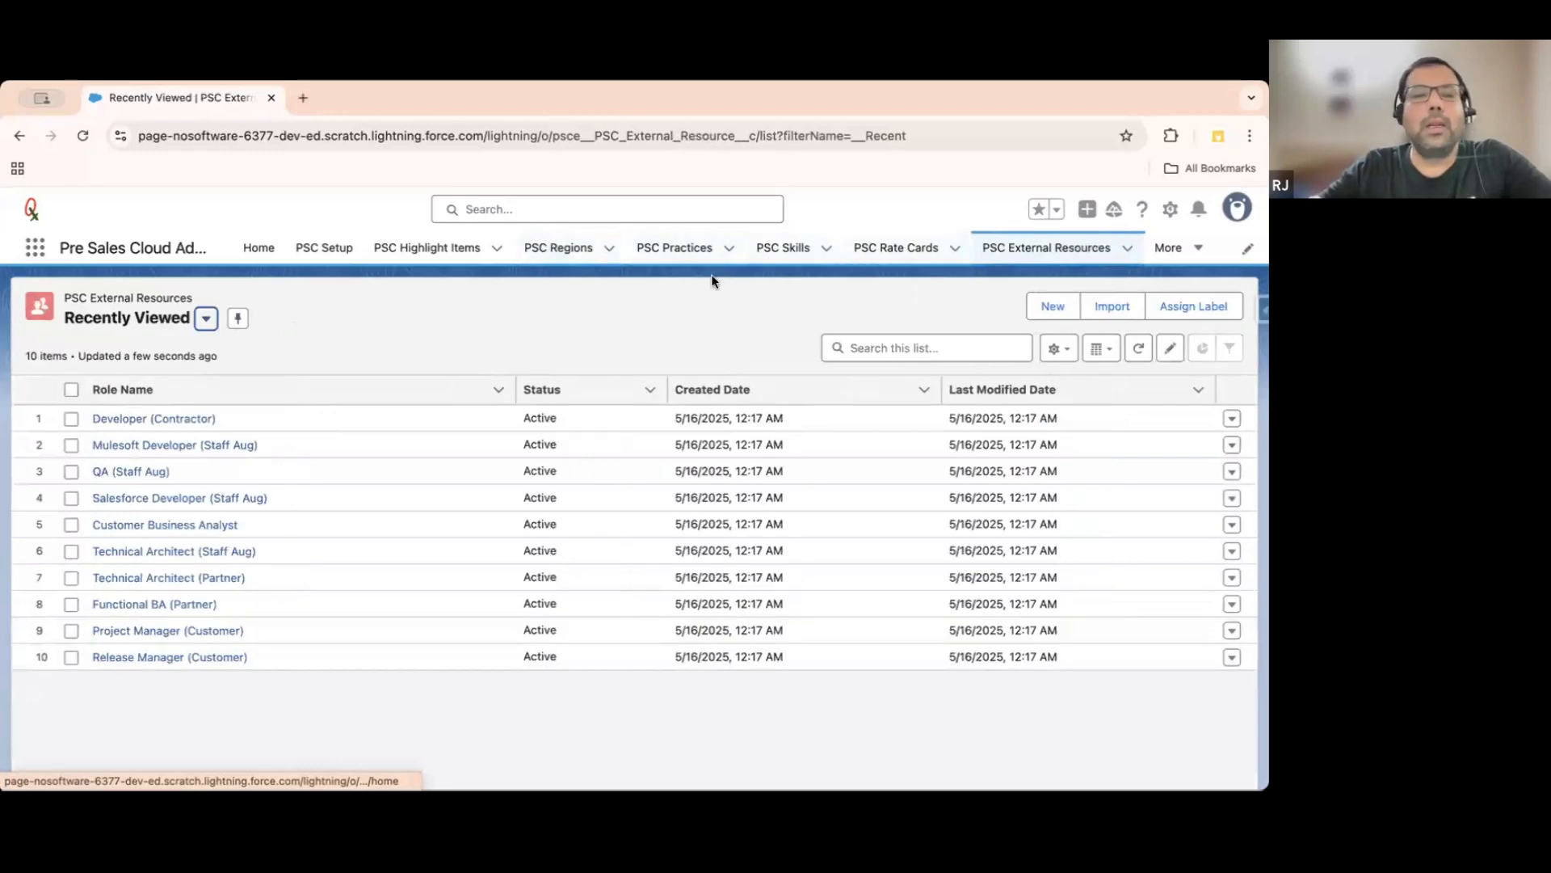
Show all PSC External Resources and open the Customer Business Analyst record.
left_click(187, 321)
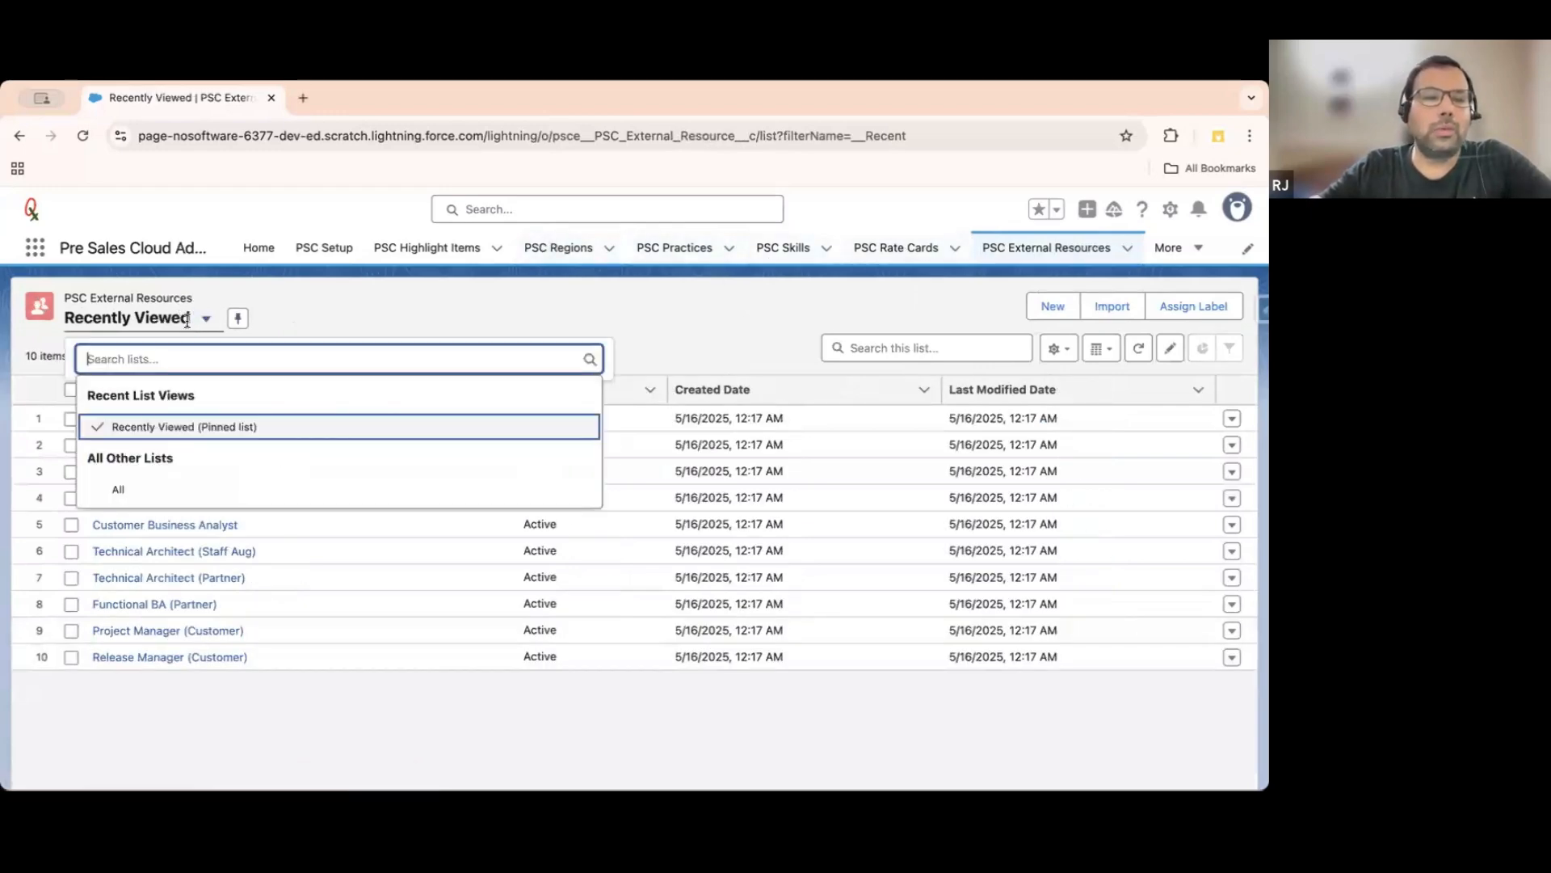
left_click(118, 488)
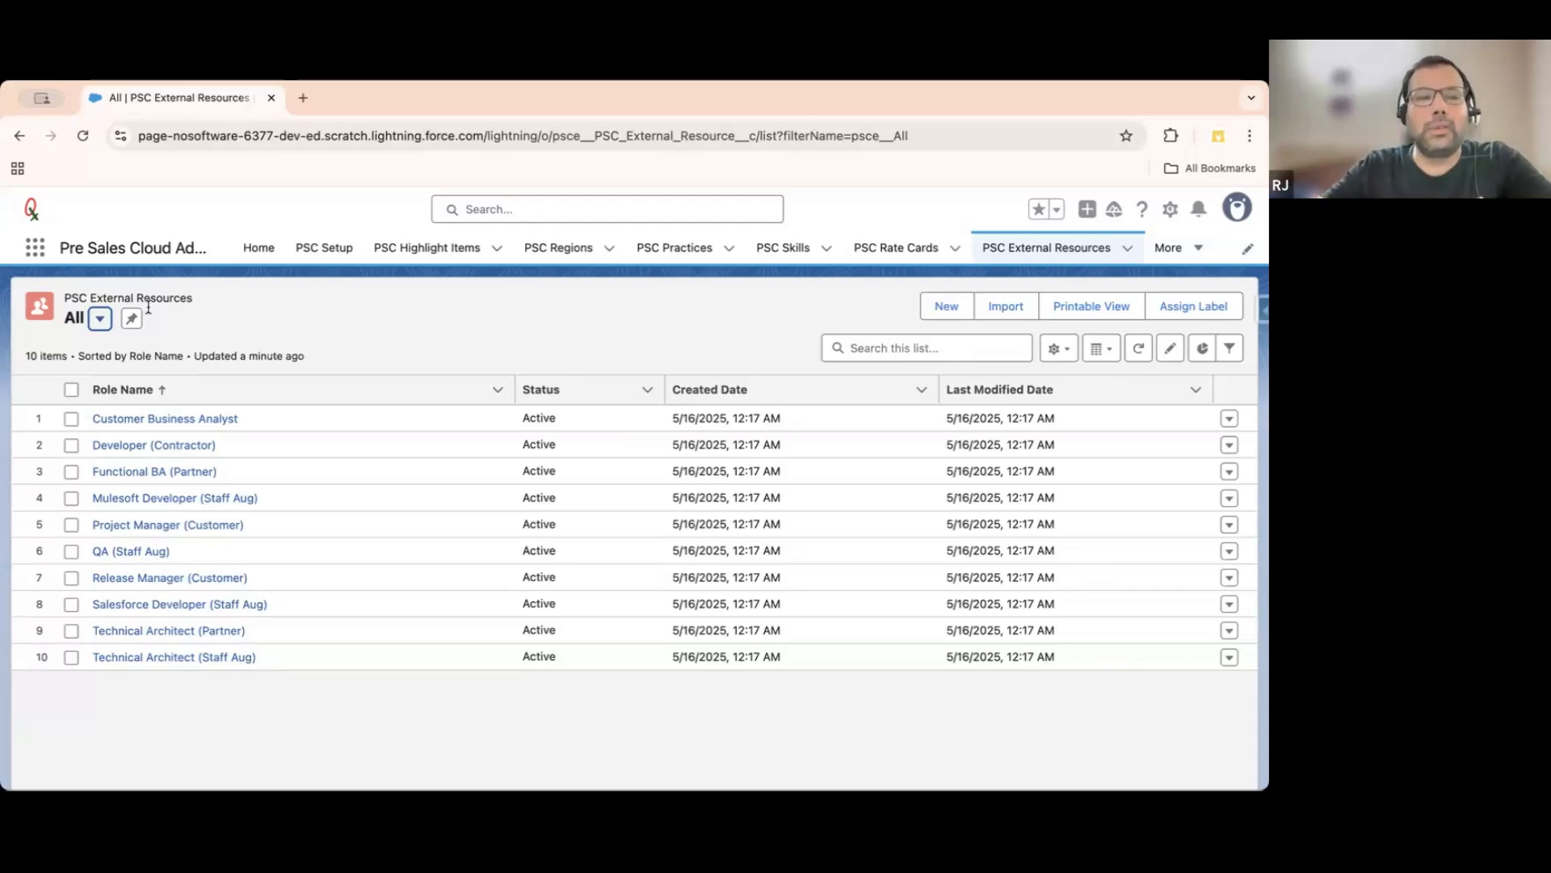
left_click(95, 296)
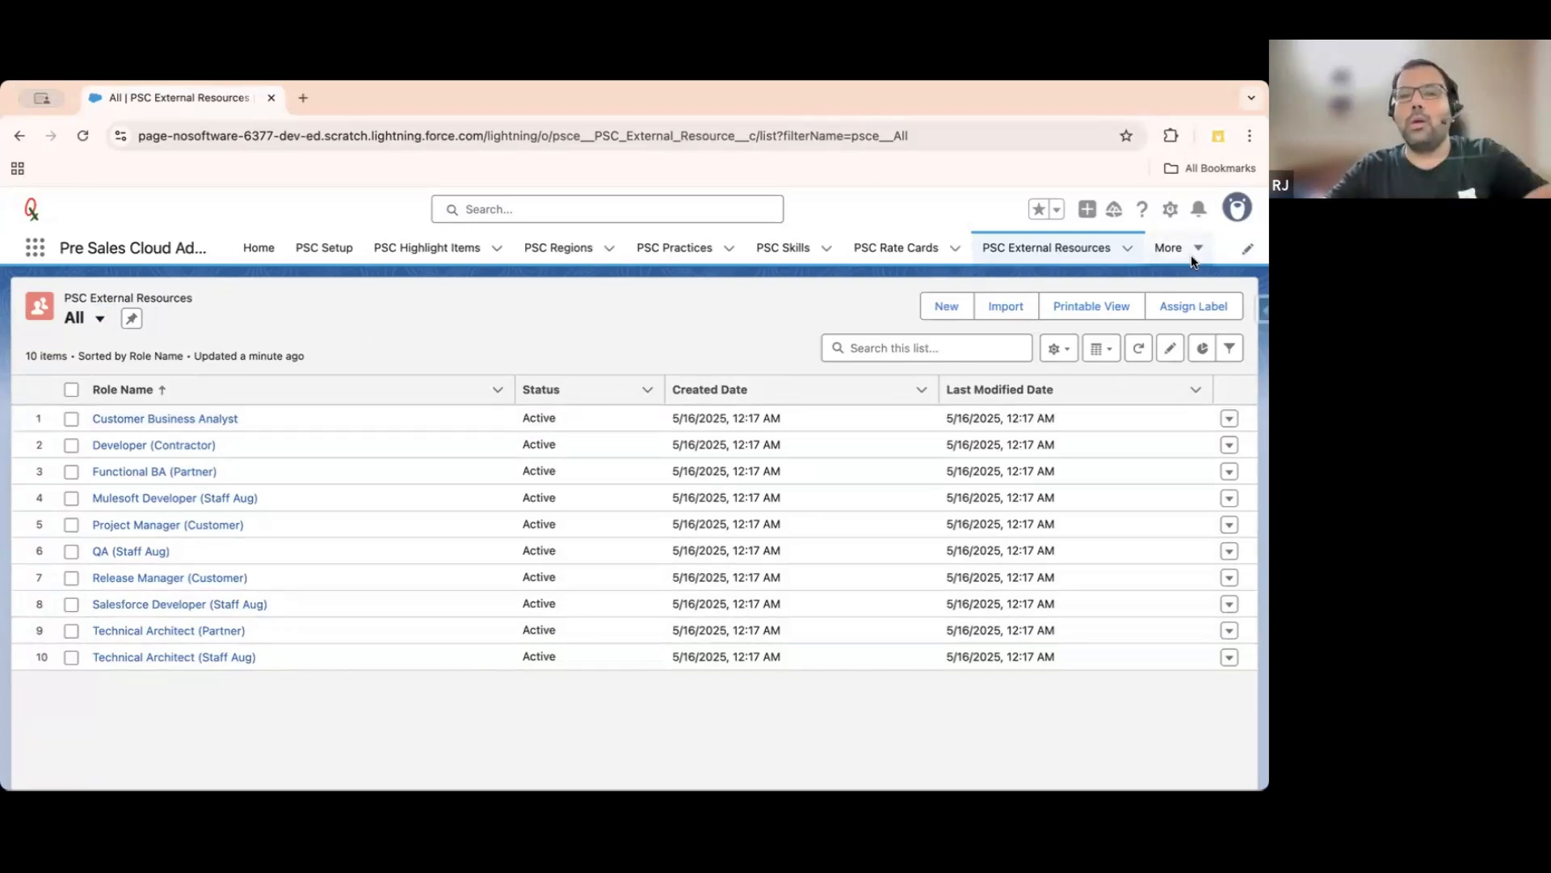
left_click(208, 419)
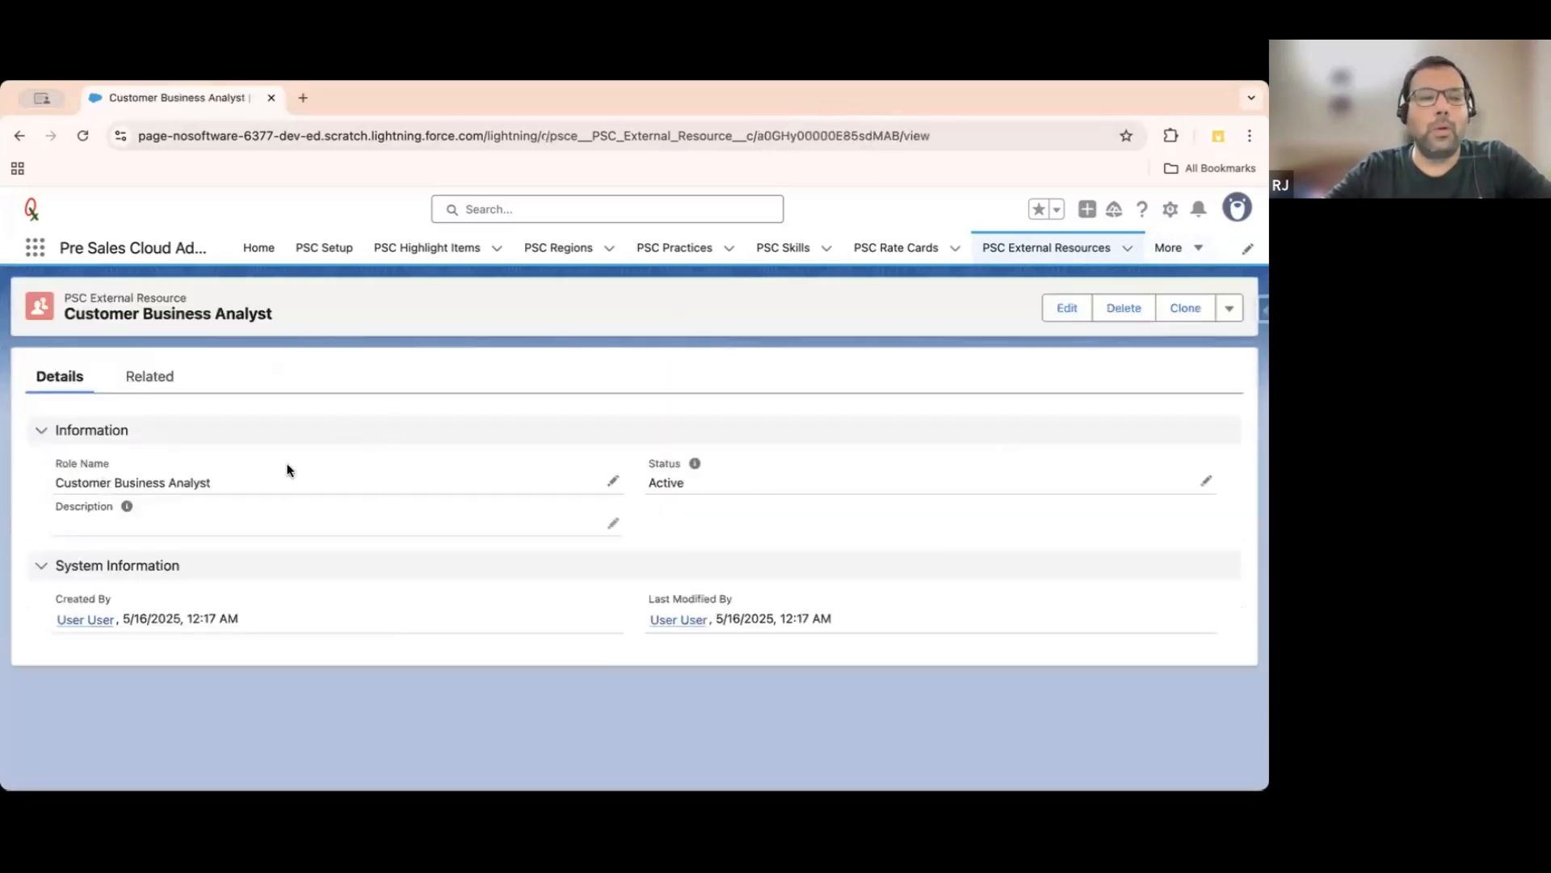
Return to the PSC External Resources list, pin its All view, and open the PSC Other Costs list.
left_click(20, 146)
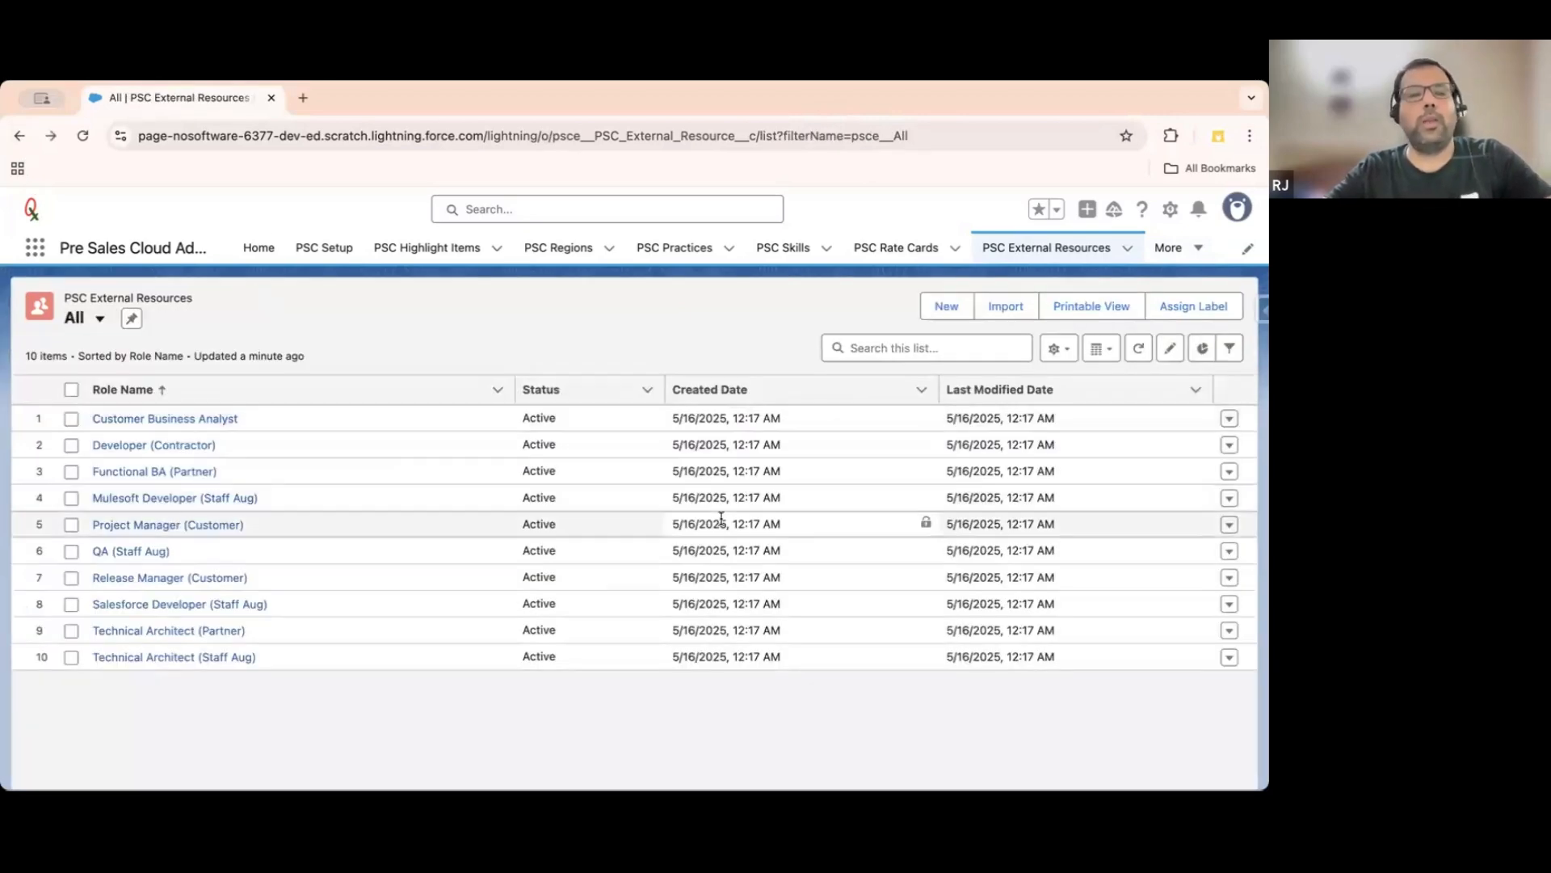
left_click(131, 319)
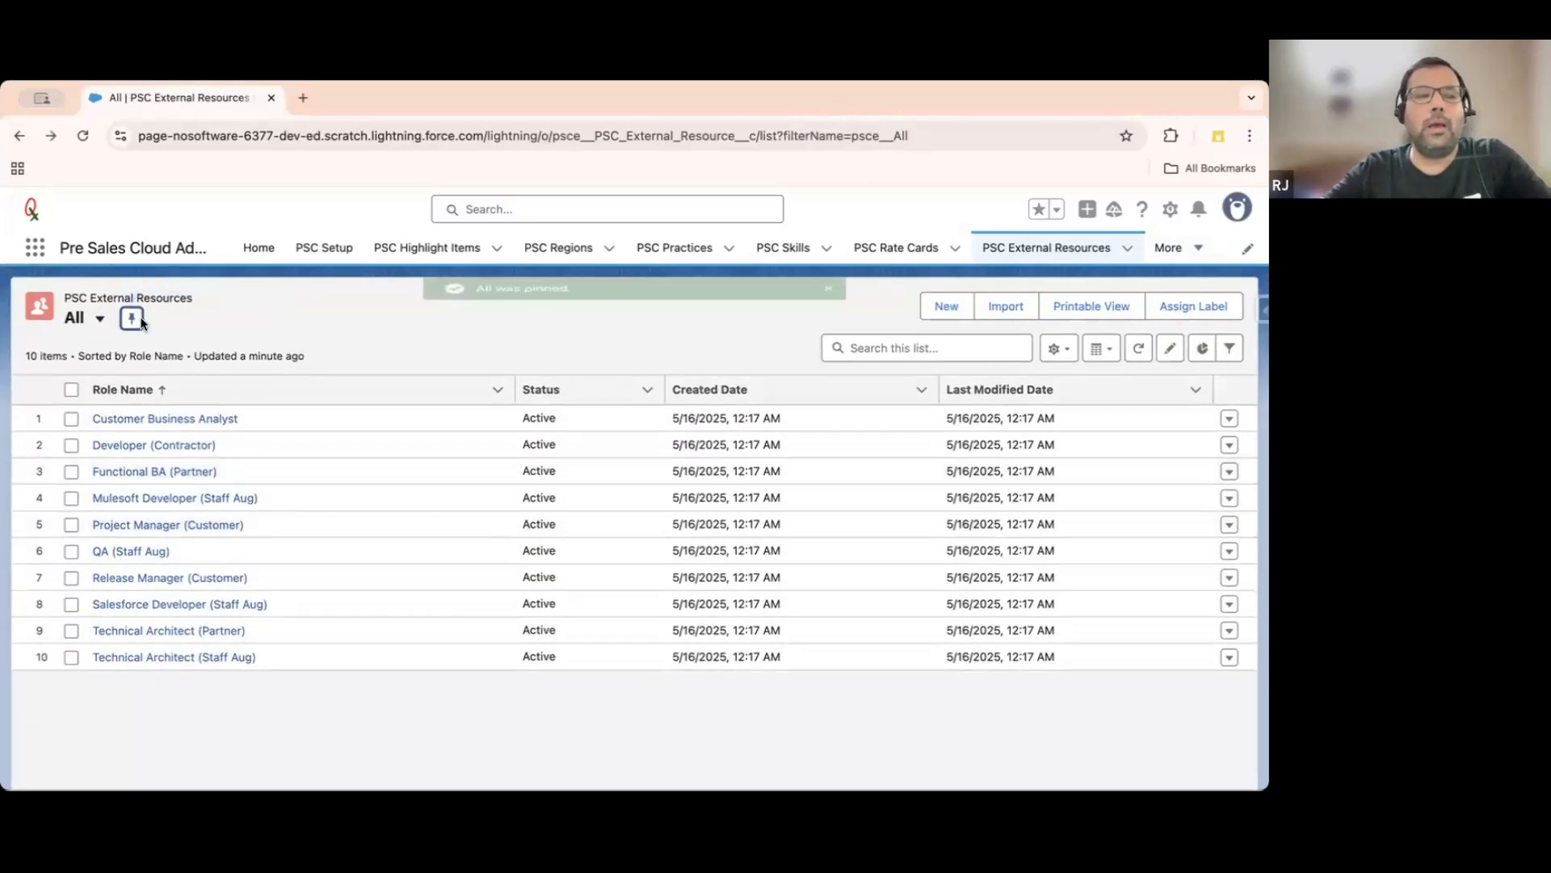
left_click(1180, 250)
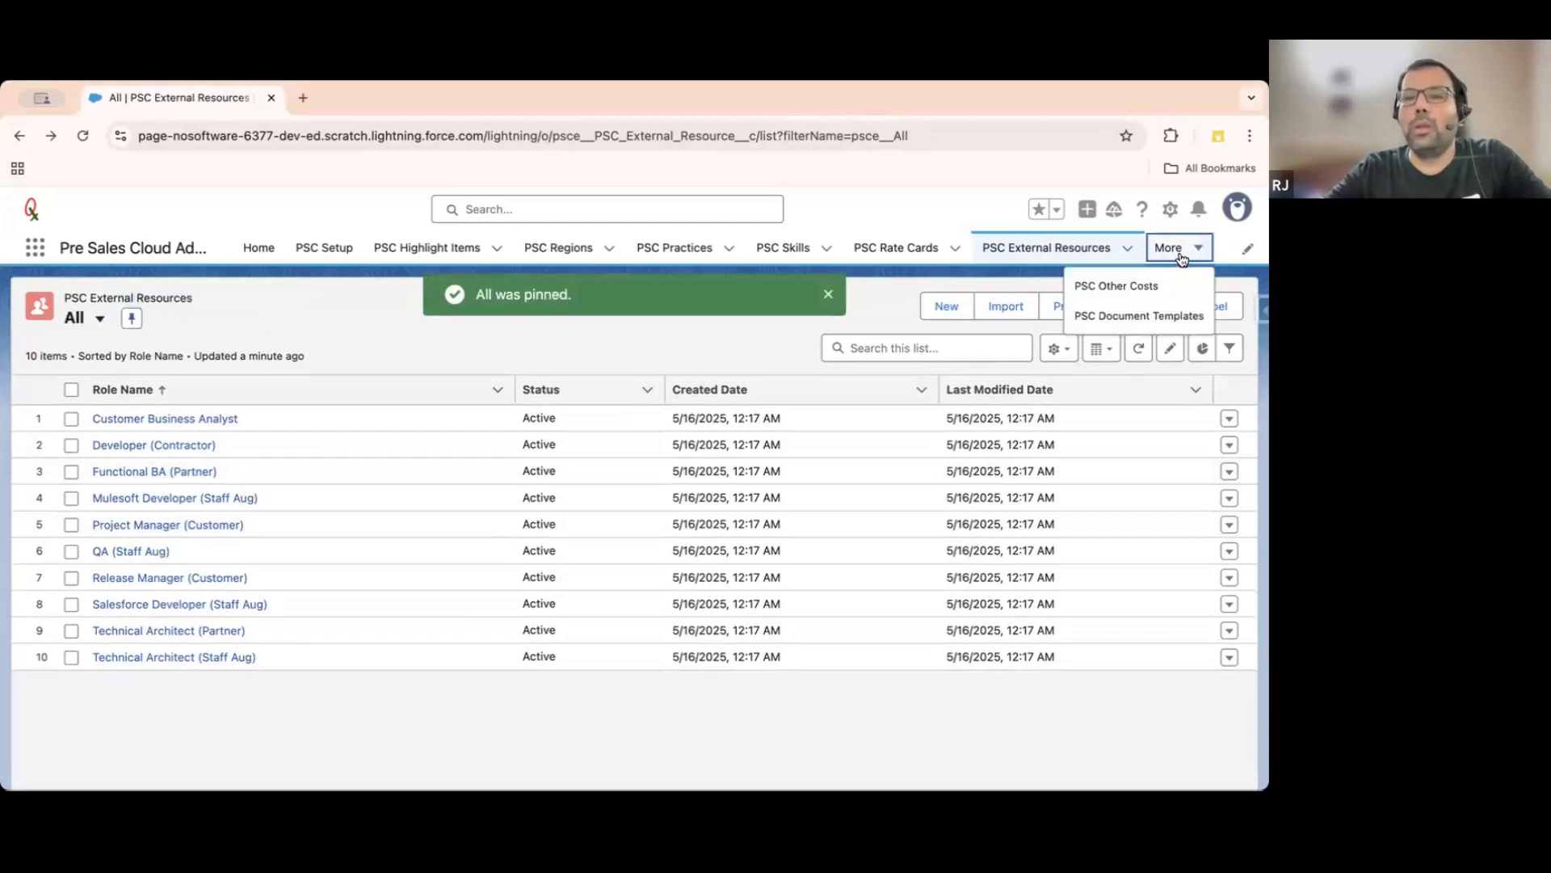
left_click(1120, 289)
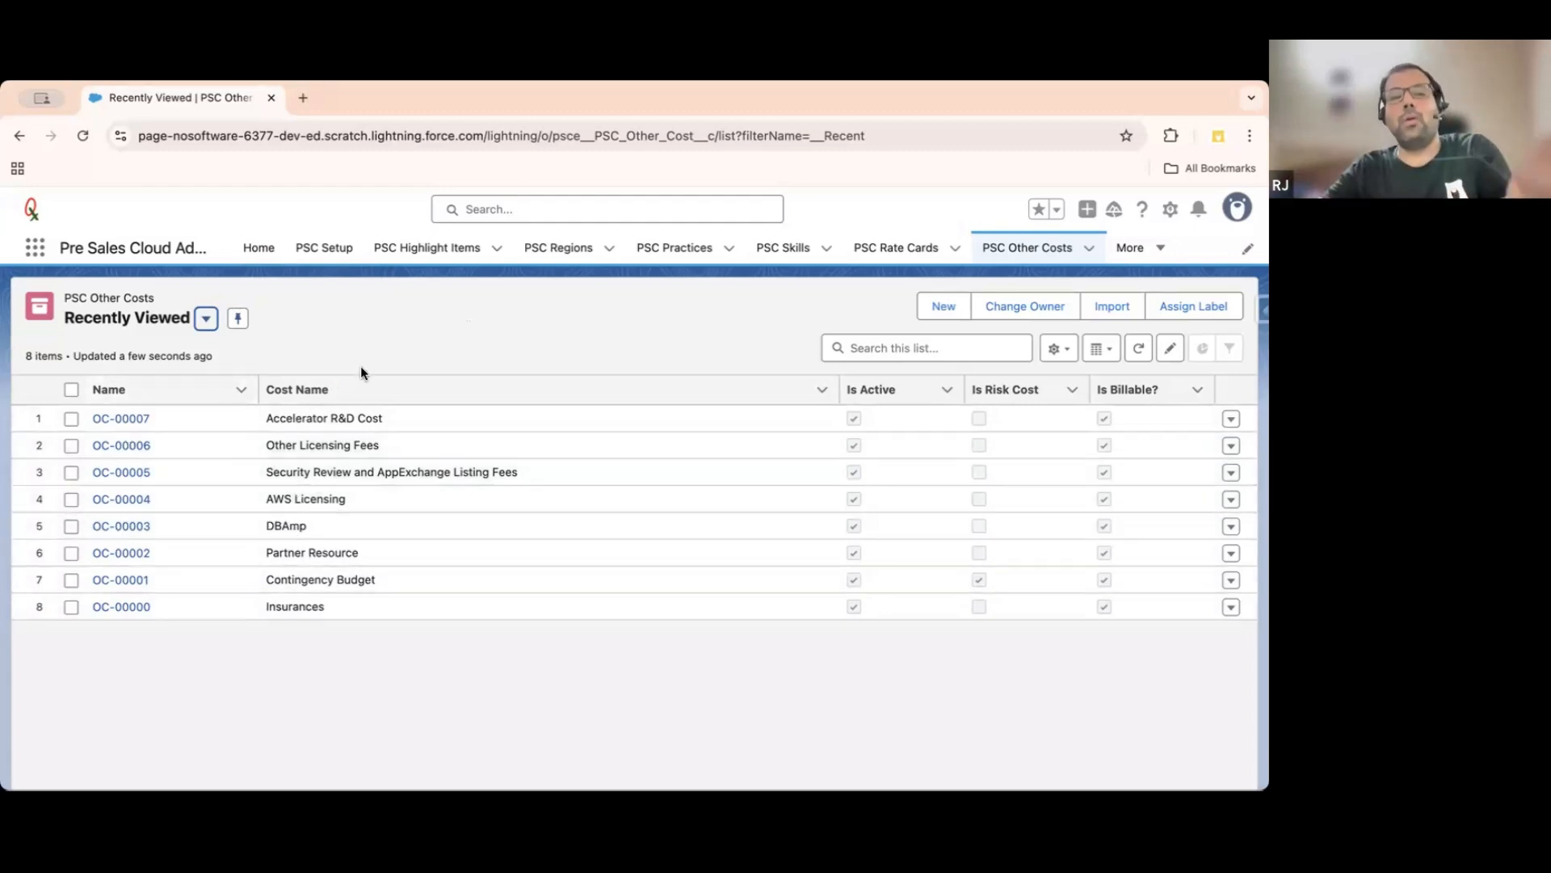
Open the PSC Document Templates list and pin its All view.
left_click(1139, 248)
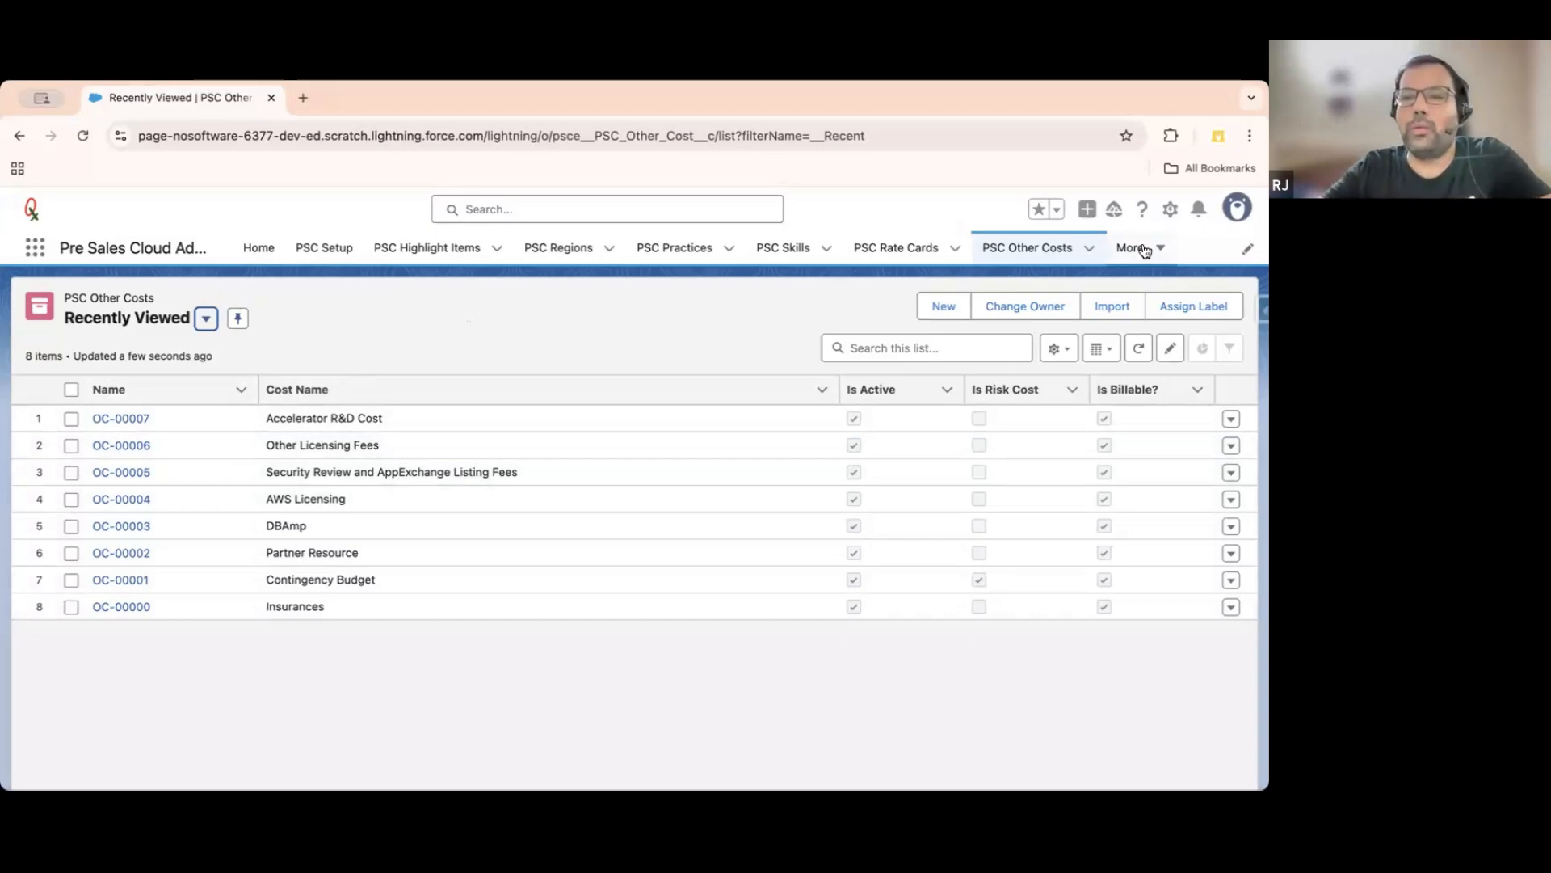
left_click(1101, 315)
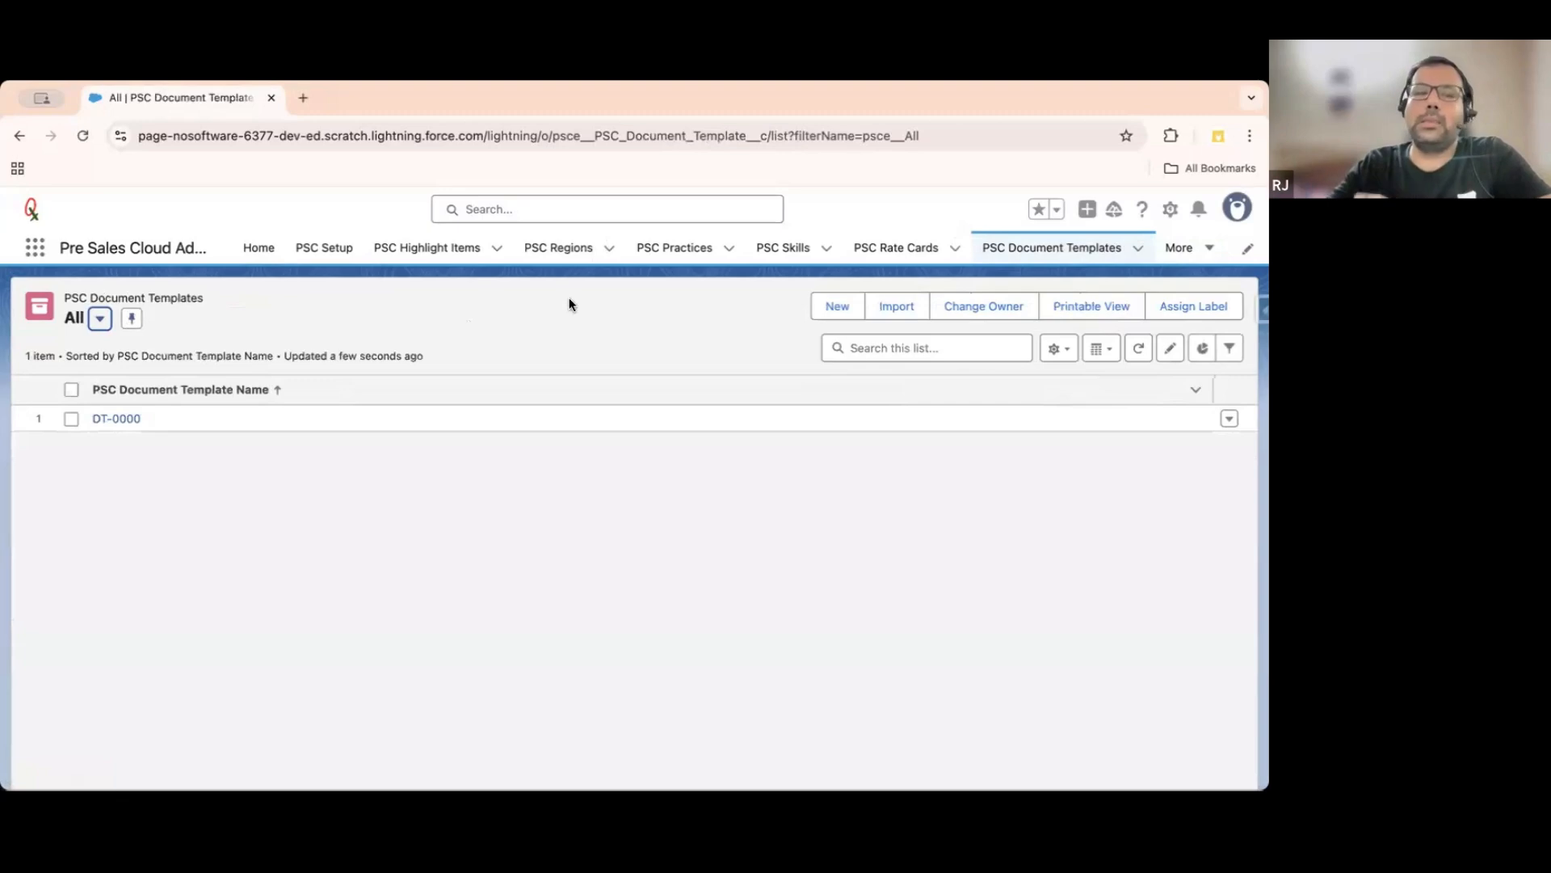
left_click(129, 319)
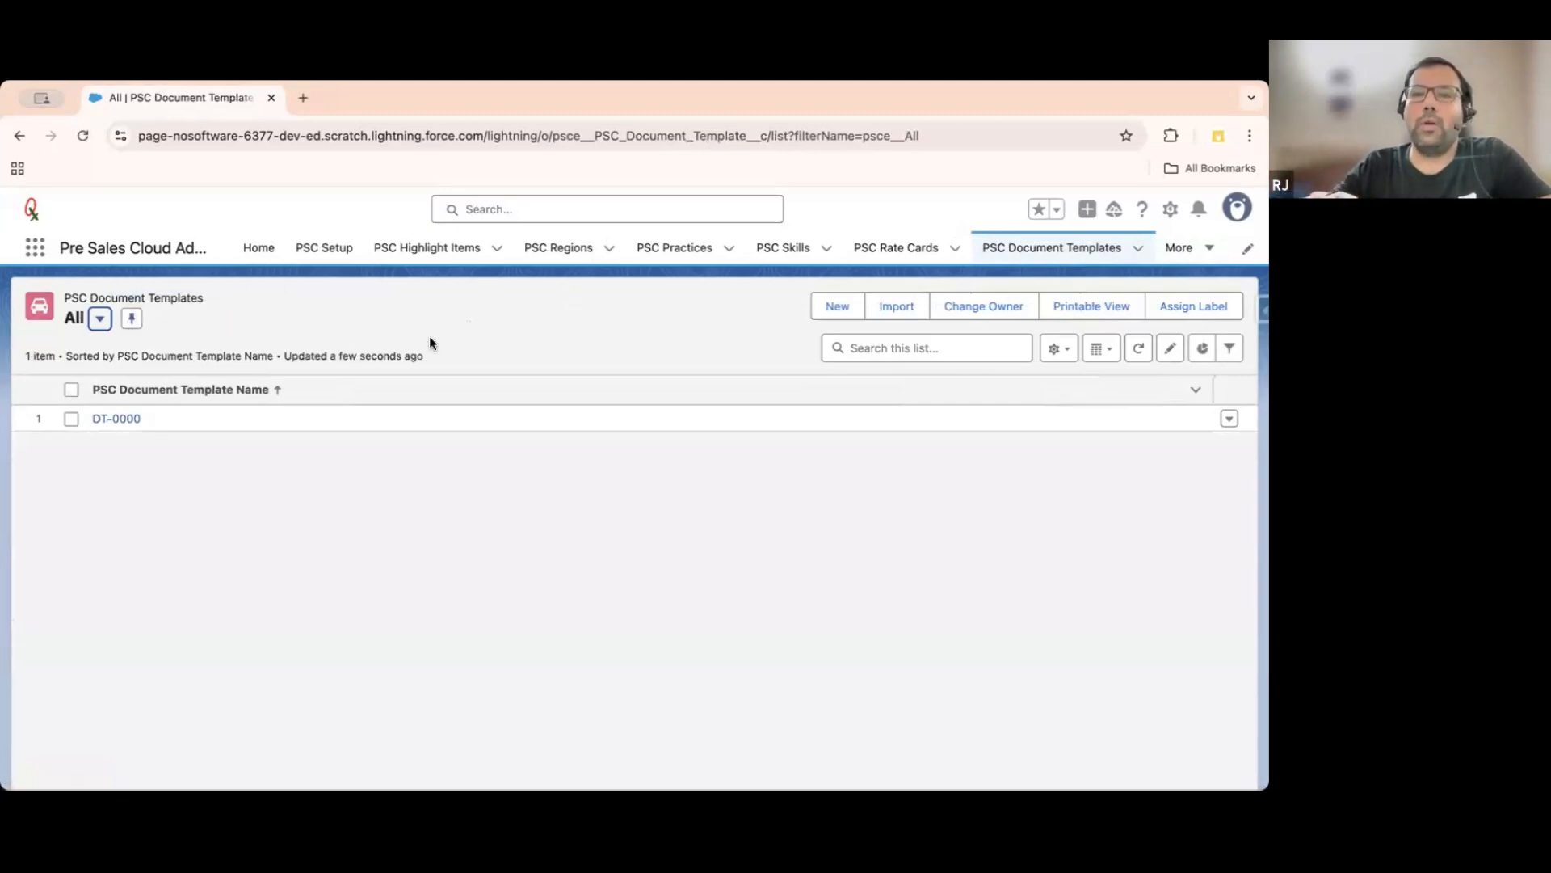
Open document template DT-0000 and show the full list of its related PSC Document Sections.
left_click(118, 419)
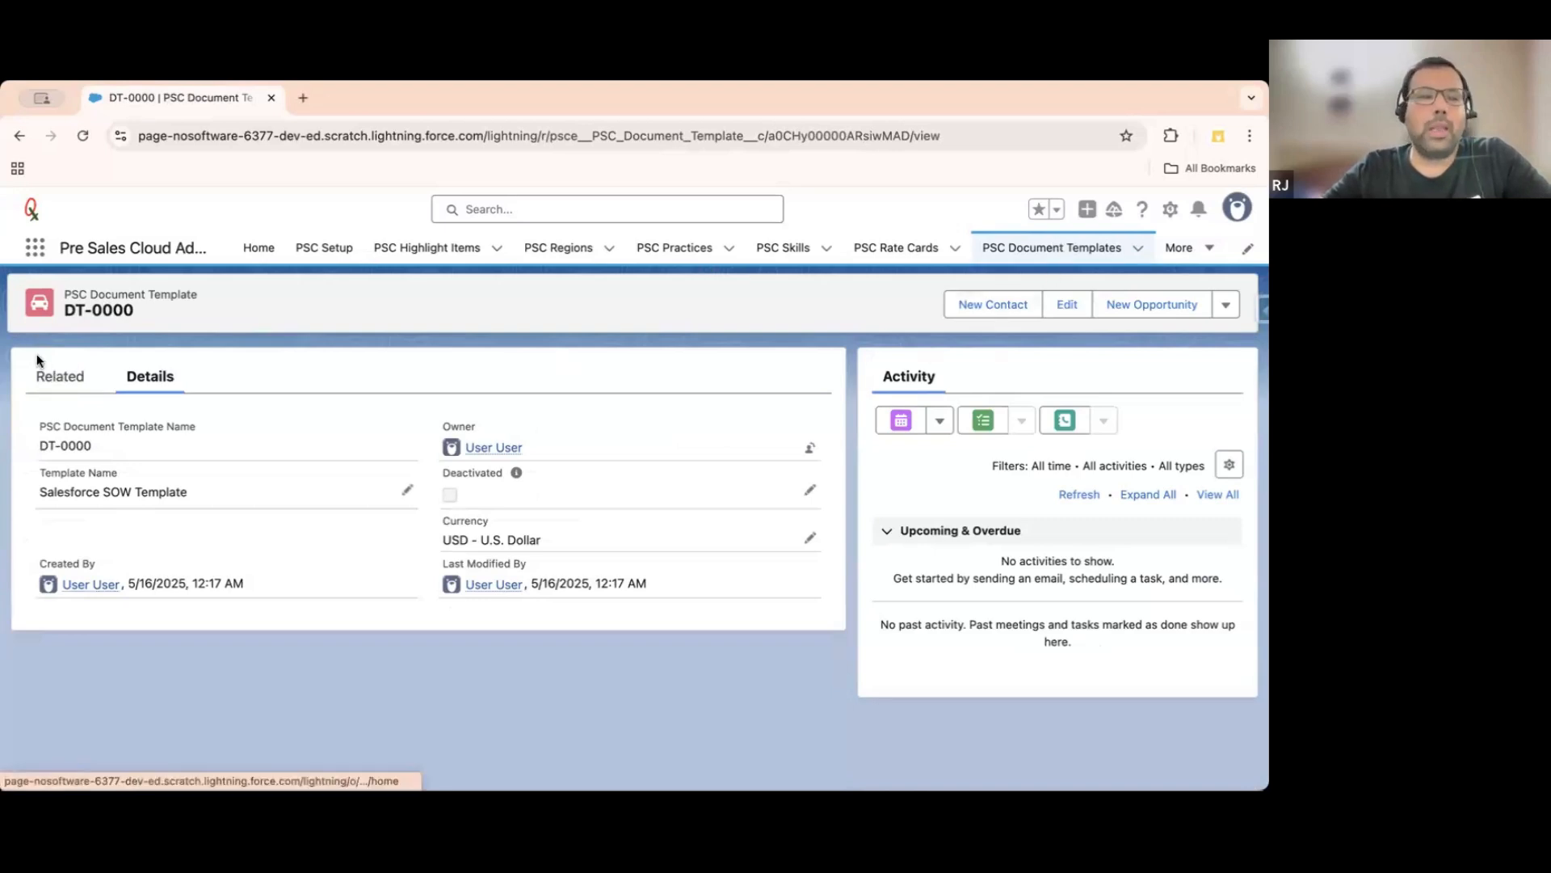
left_click(70, 379)
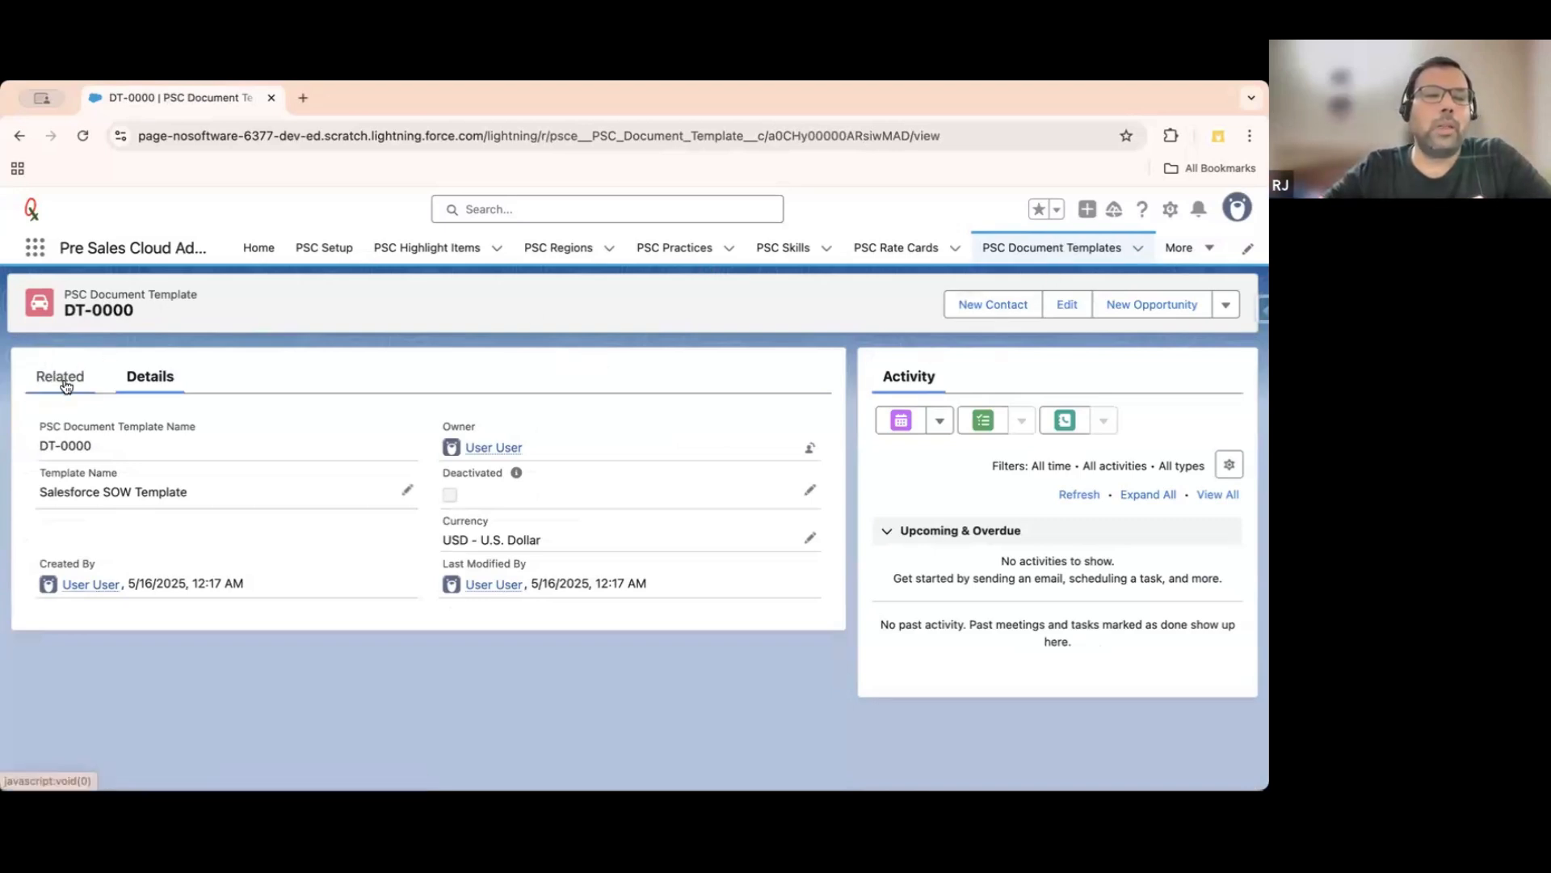
left_click(159, 381)
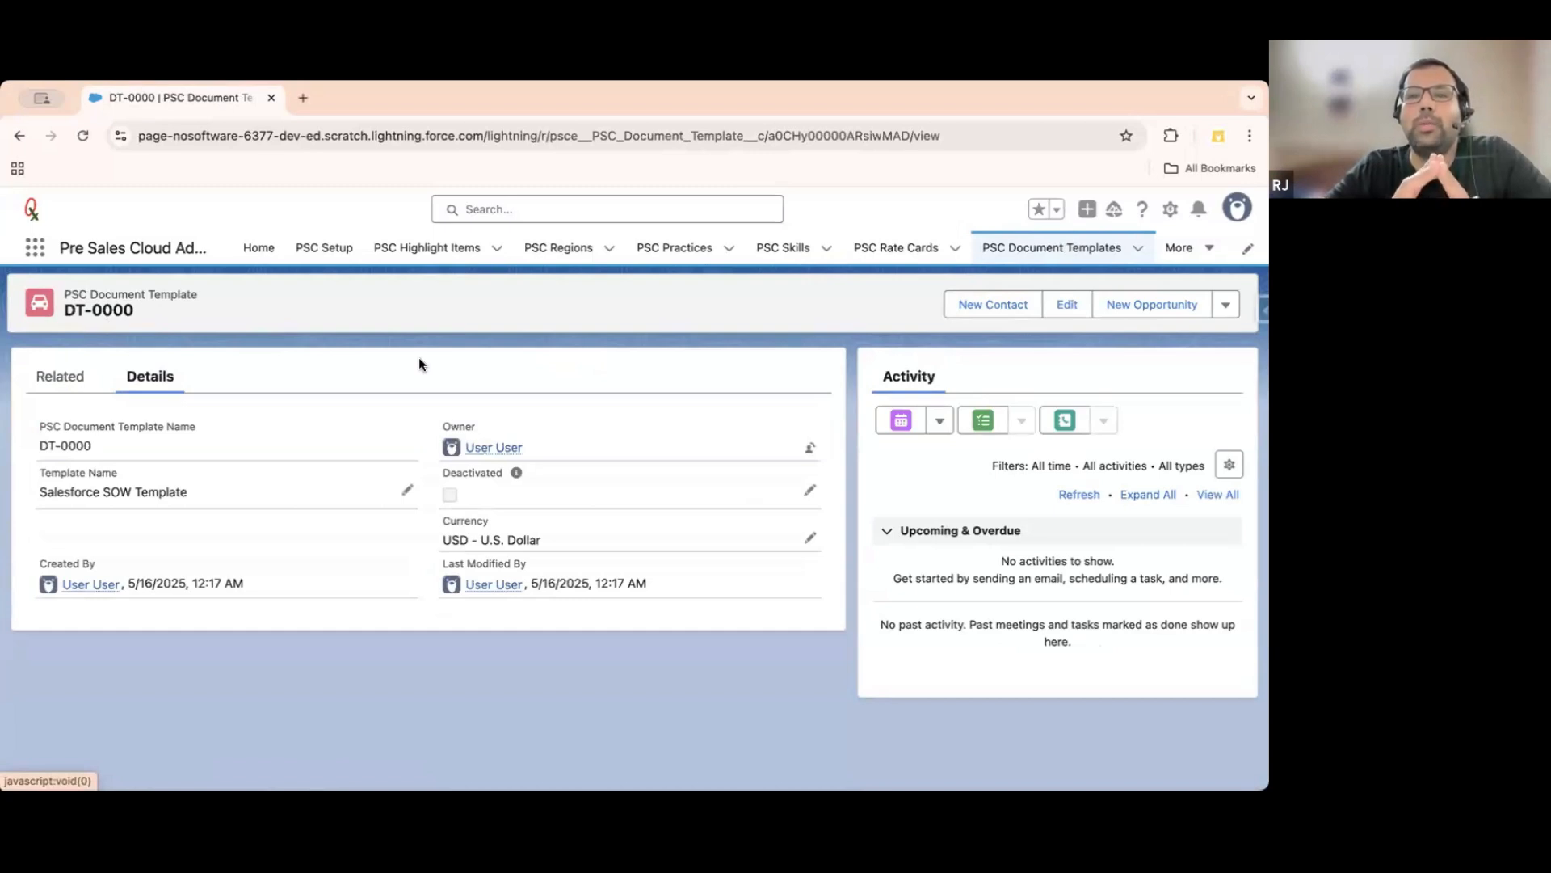
left_click(66, 384)
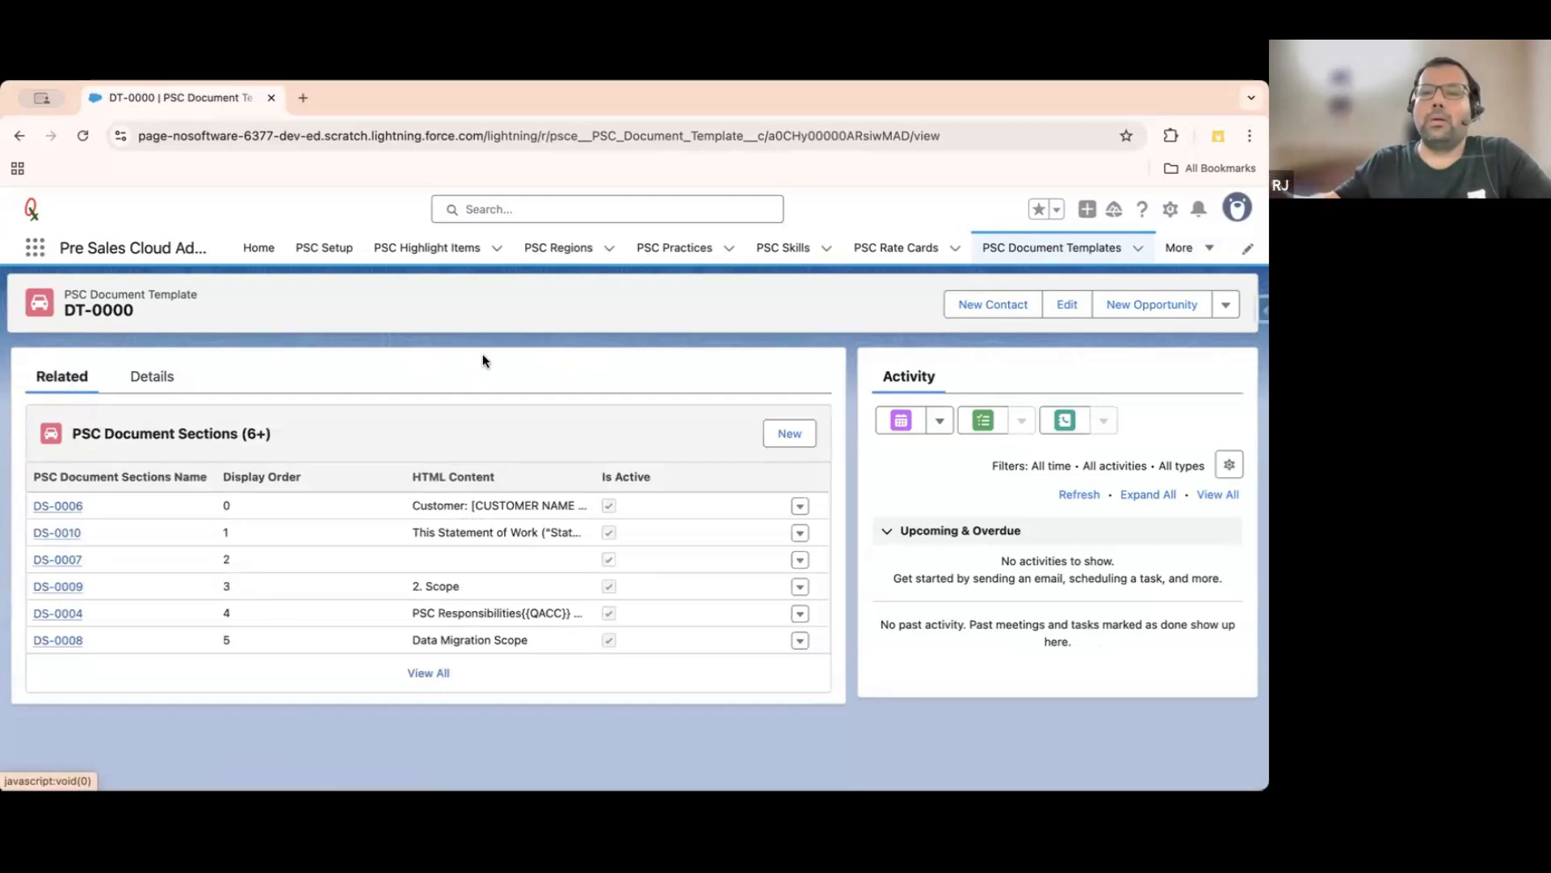
left_click(428, 673)
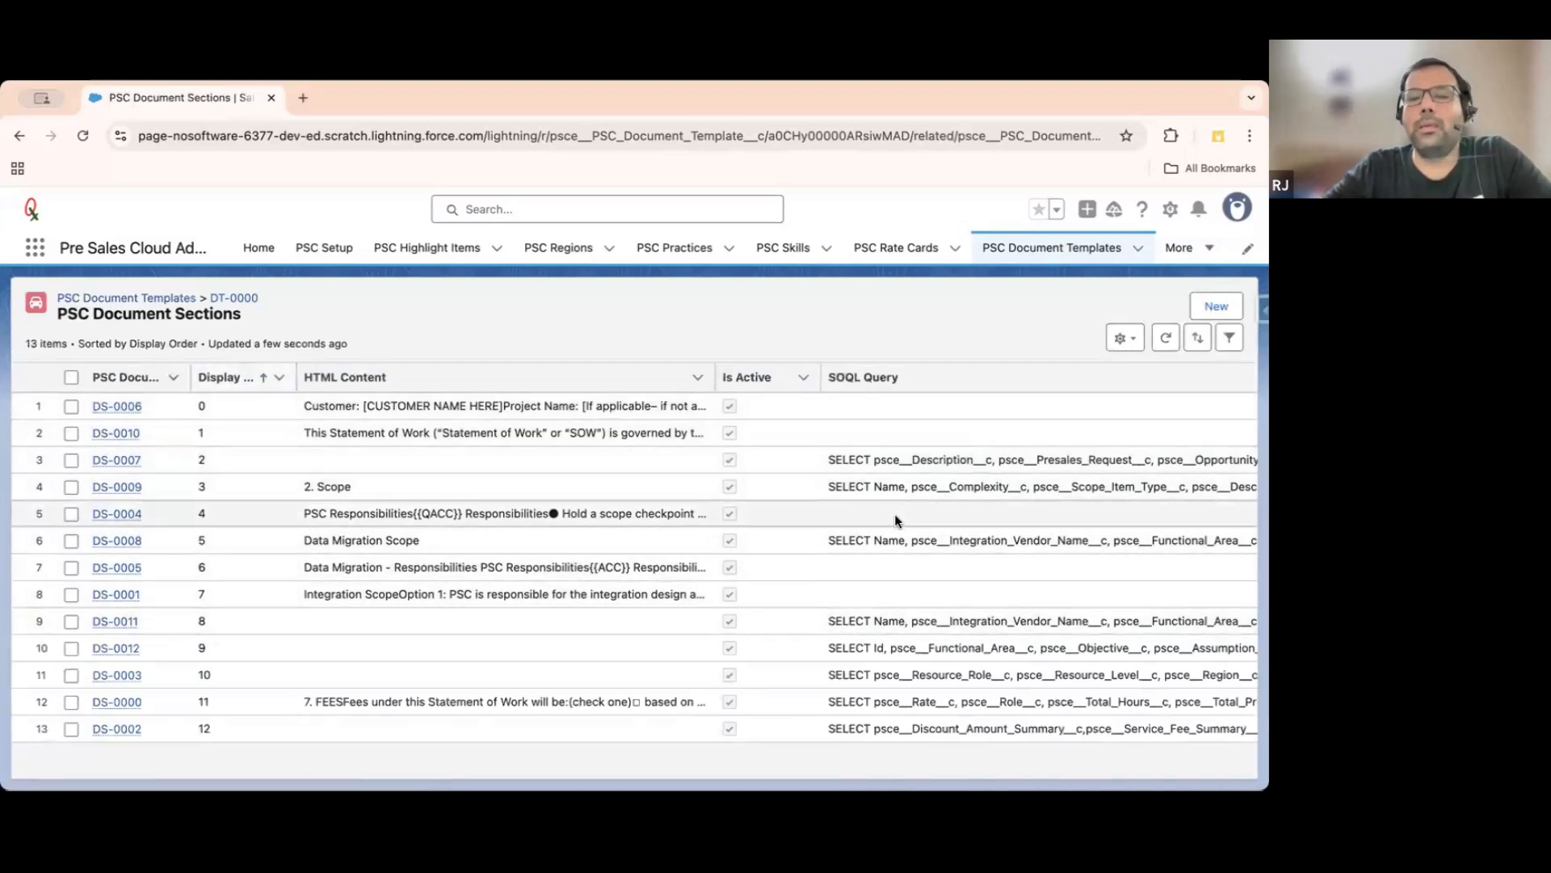
Examine the SOQL Query, Table Config JSON, Type and Table Style columns of DT-0000's document sections.
scroll(894, 514, "right", 10)
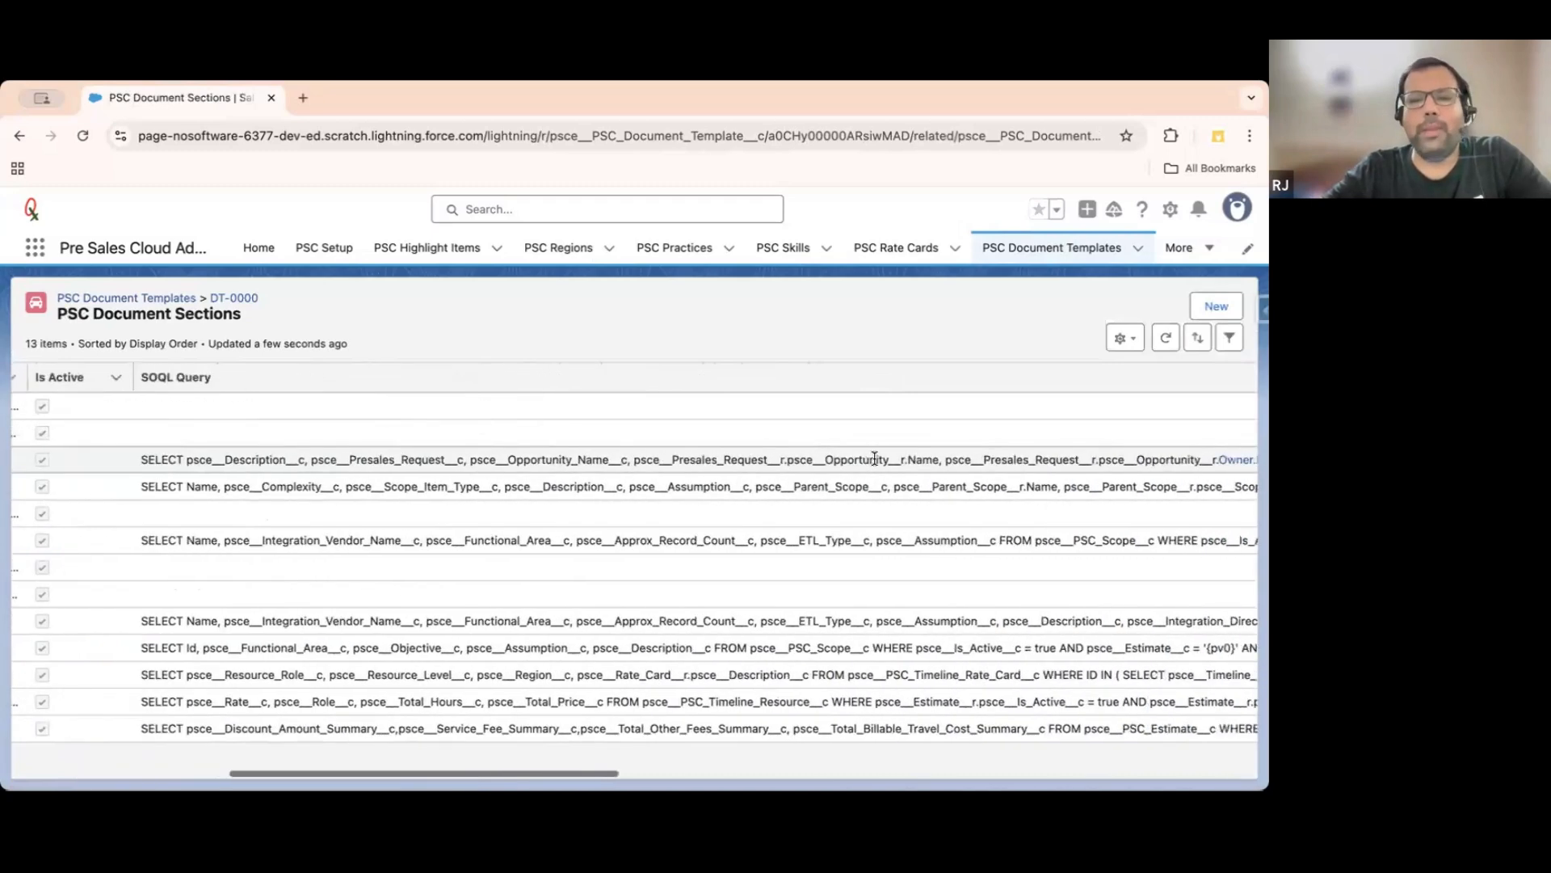
scroll(874, 458, "right", 10)
scroll(875, 458, "right", 10)
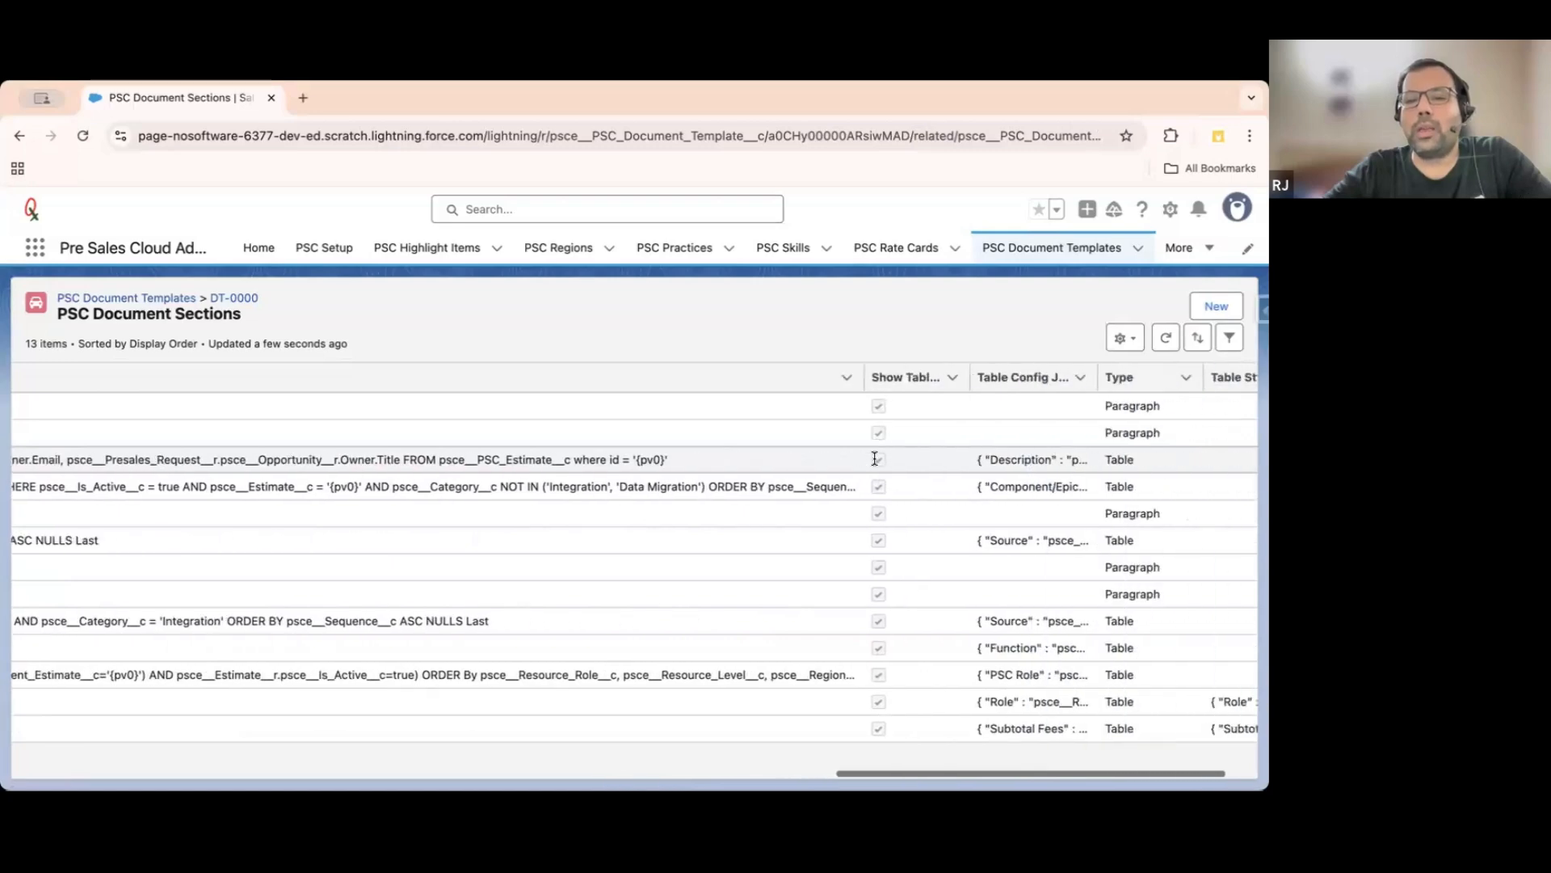
scroll(874, 458, "right", 3)
scroll(874, 458, "left", 15)
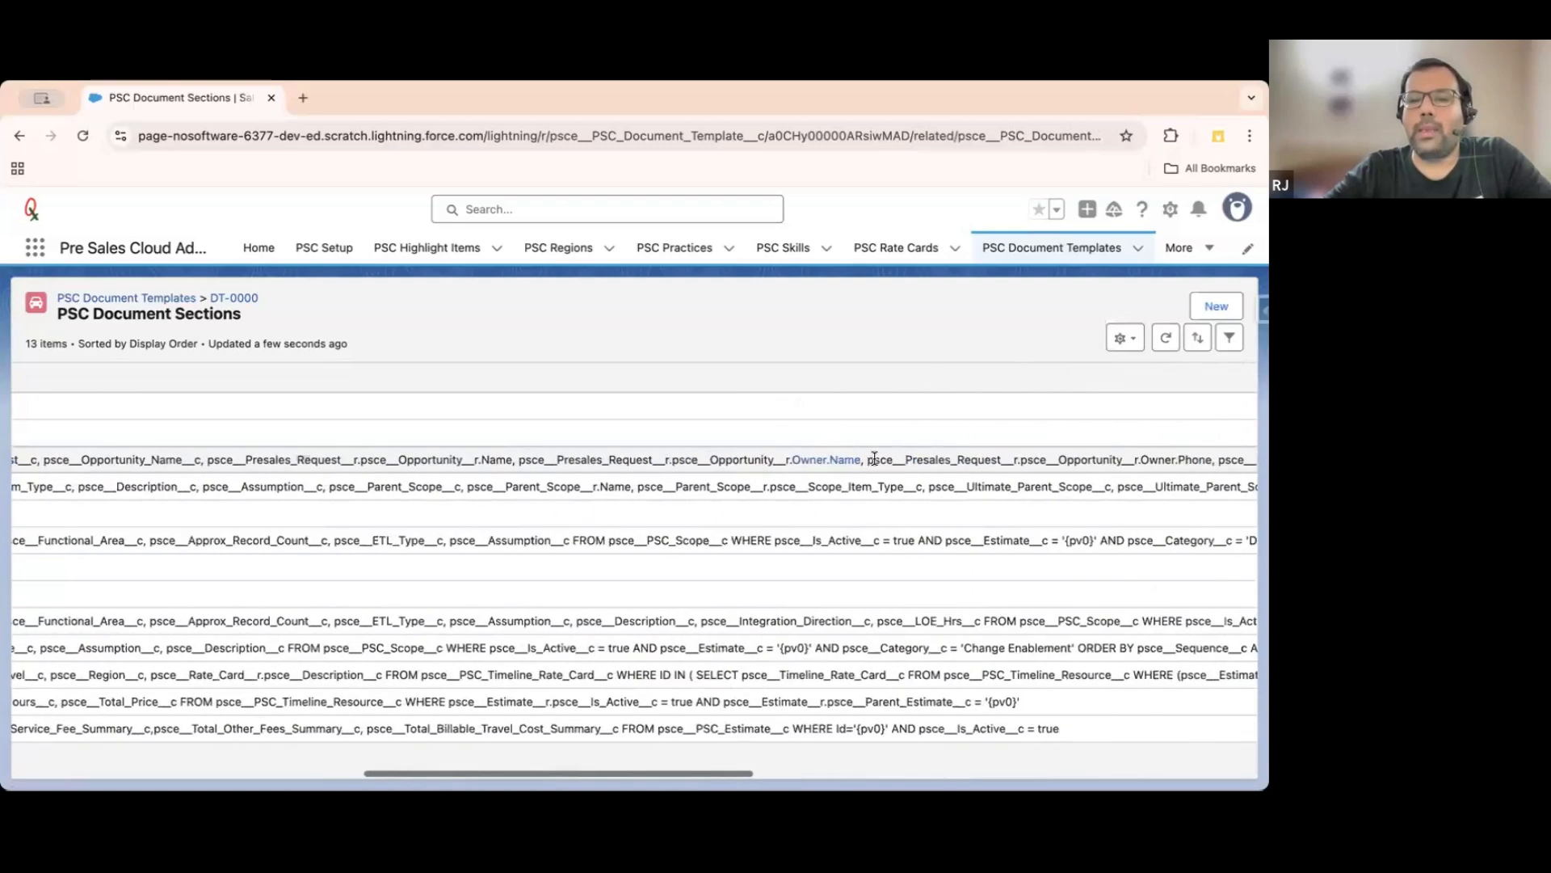
scroll(874, 458, "right", 15)
left_click_drag(1001, 378, 1195, 385)
scroll(315, 495, "left", 12)
scroll(313, 488, "left", 12)
Open document section DS-0004 and review its details and HTML content.
left_click(114, 512)
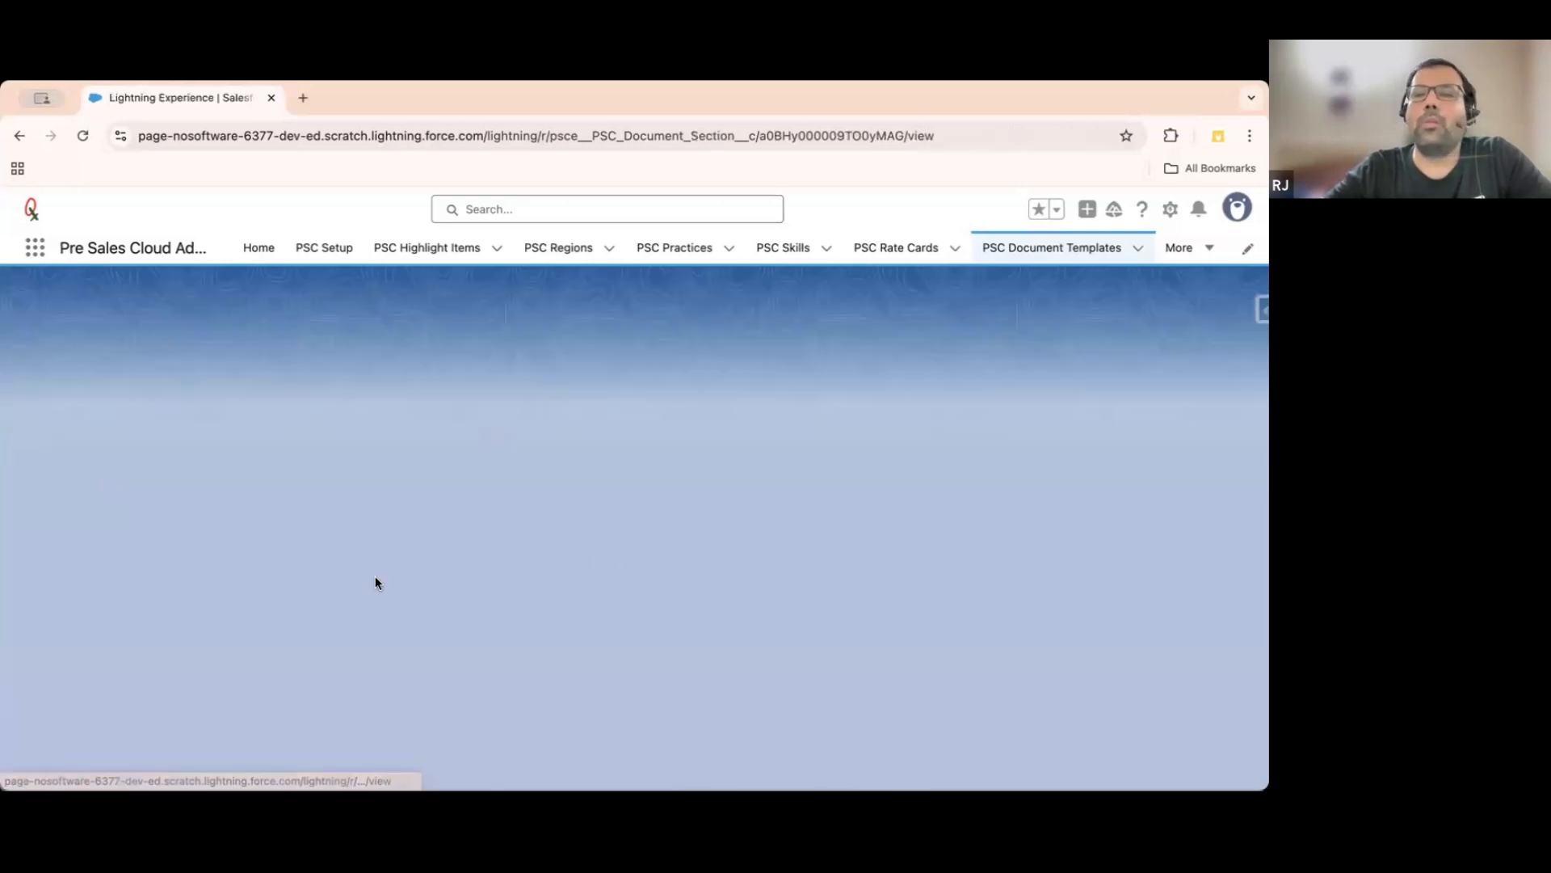
scroll(623, 531, "down", 4)
scroll(623, 531, "down", 1)
scroll(623, 530, "up", 2)
scroll(623, 531, "down", 2)
scroll(623, 531, "down", 2)
scroll(622, 526, "up", 6)
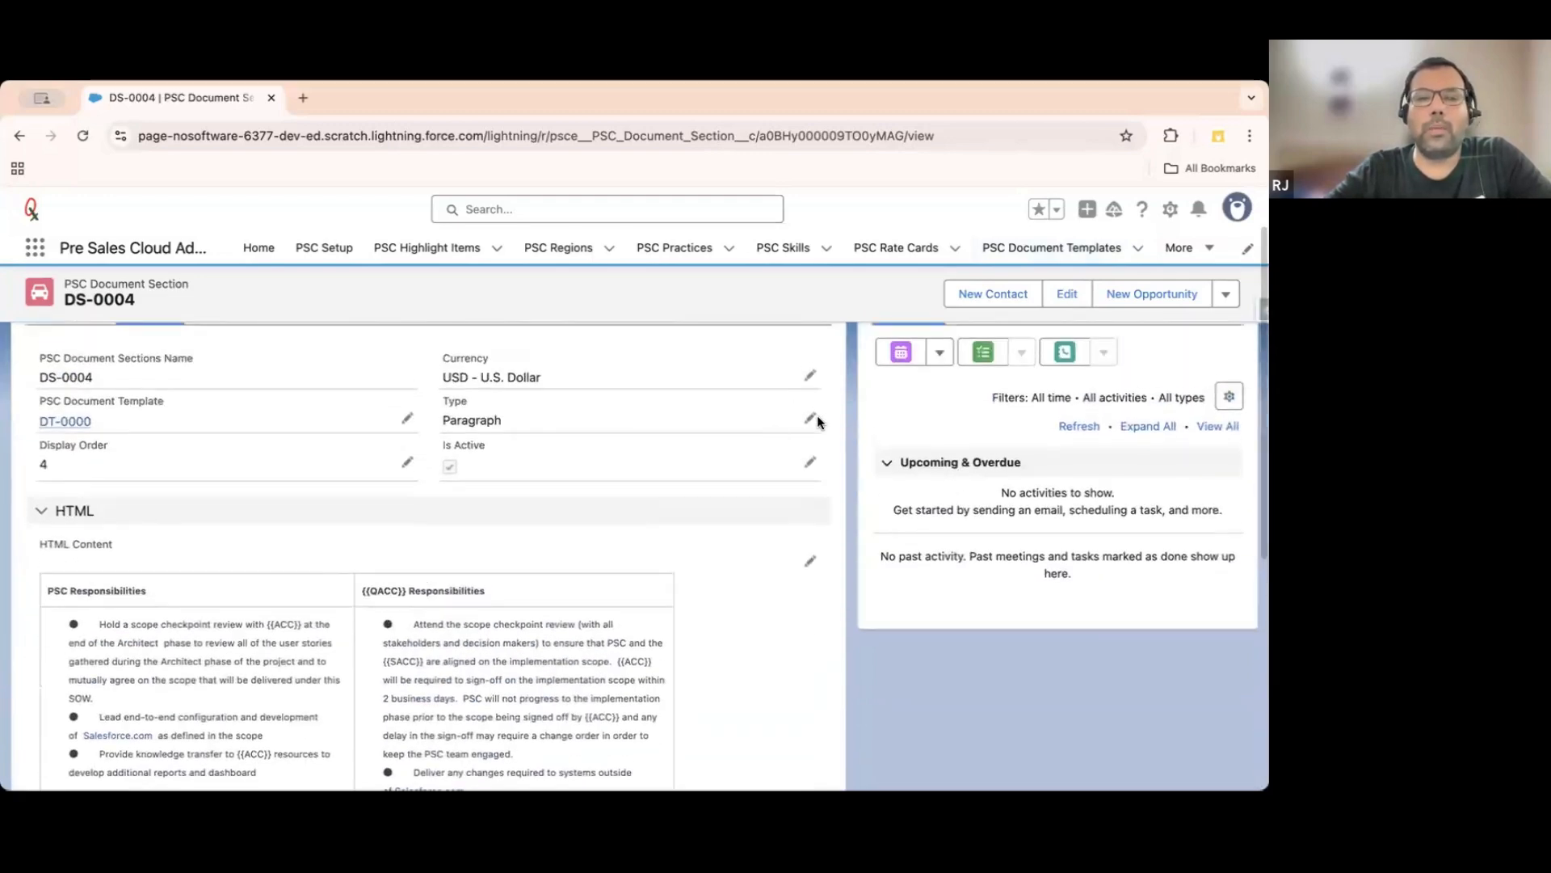
Check the available Type options of document section DS-0004 and cancel the edit.
double_click(669, 560)
left_click(549, 468)
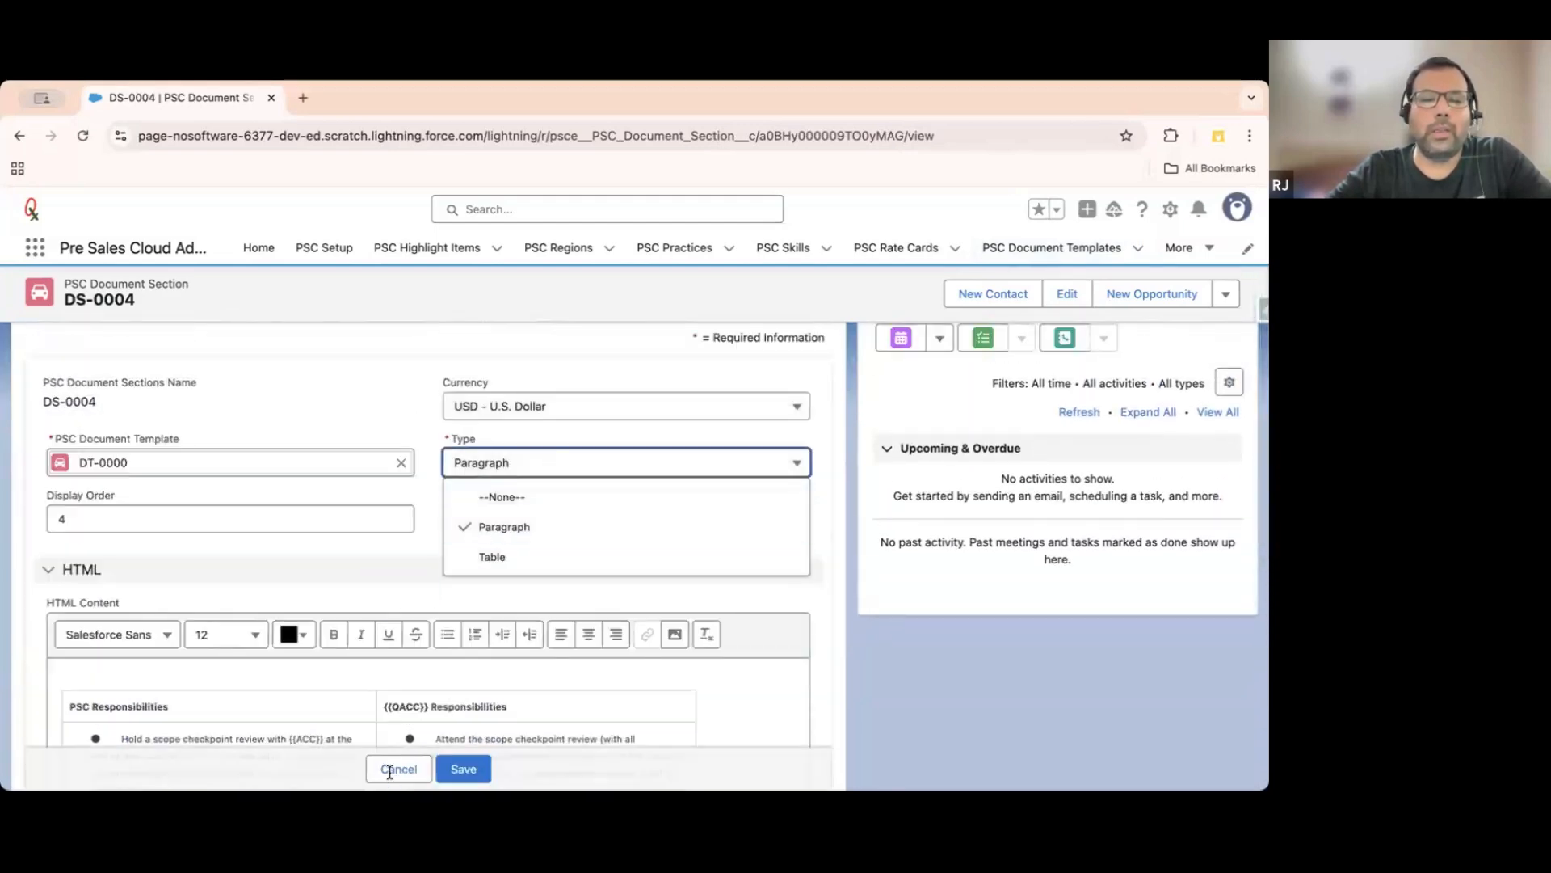
left_click(400, 769)
Review the SOQL Query, Table Config JSON and Table Style JSON fields in DS-0004's Table section.
scroll(415, 488, "down", 10)
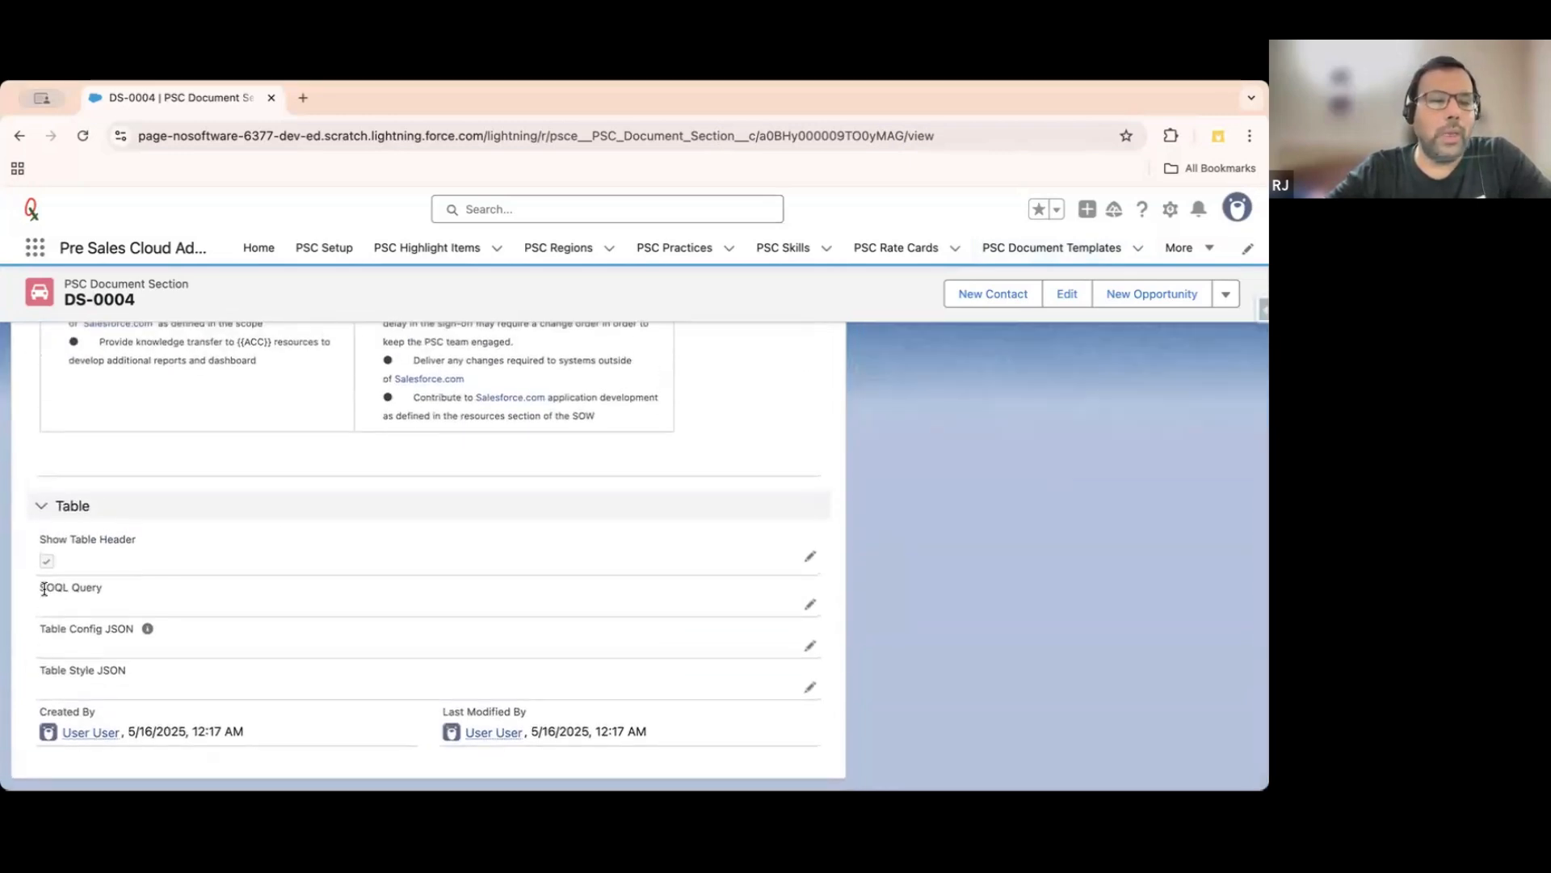
left_click_drag(46, 589, 148, 604)
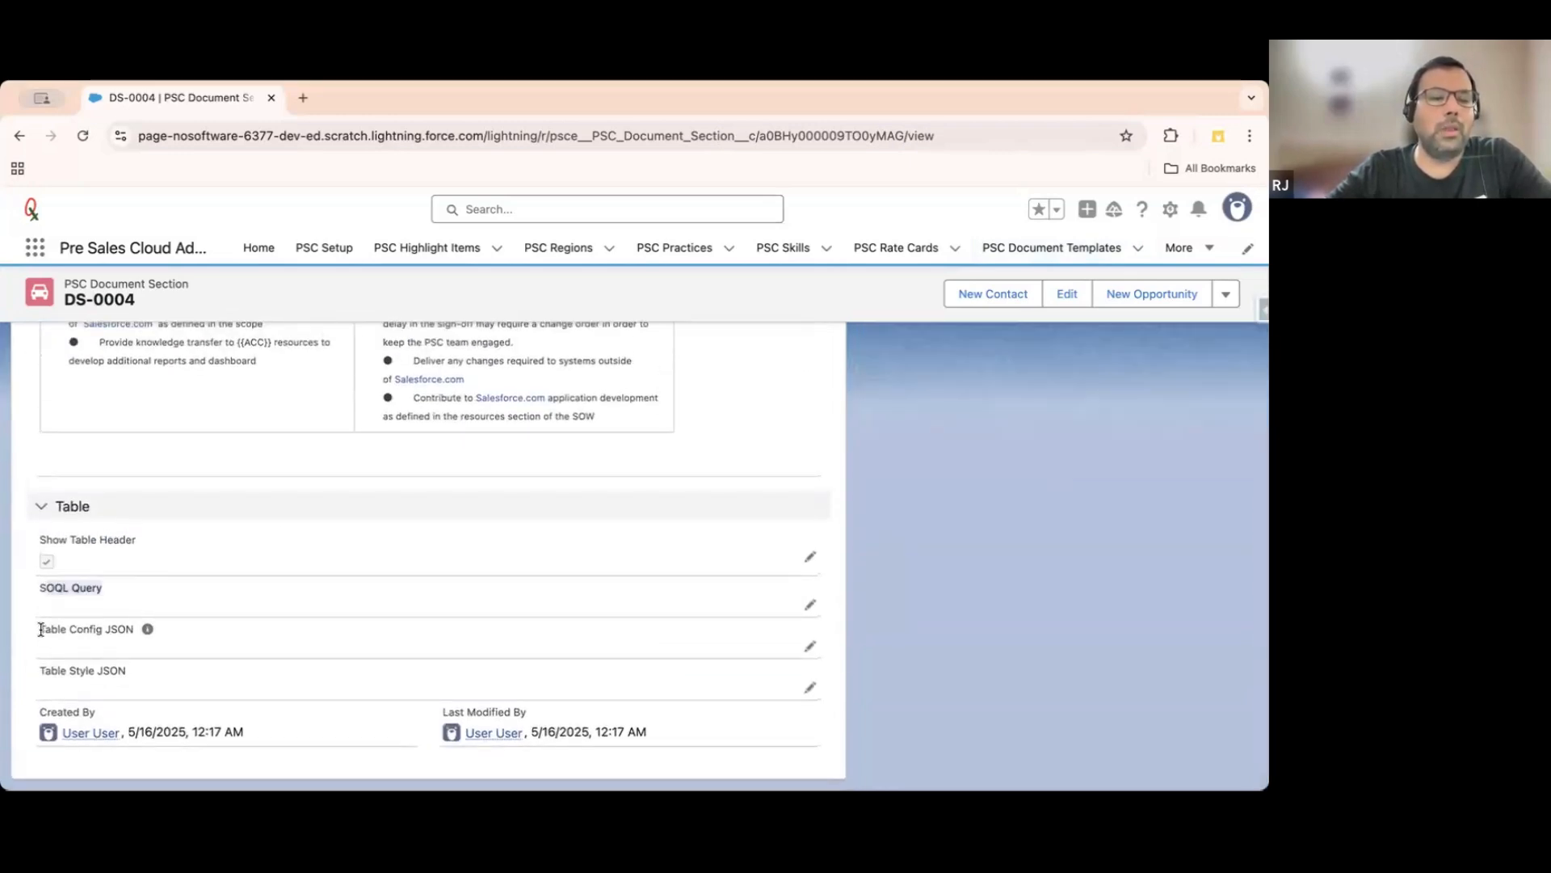
triple_click(114, 642)
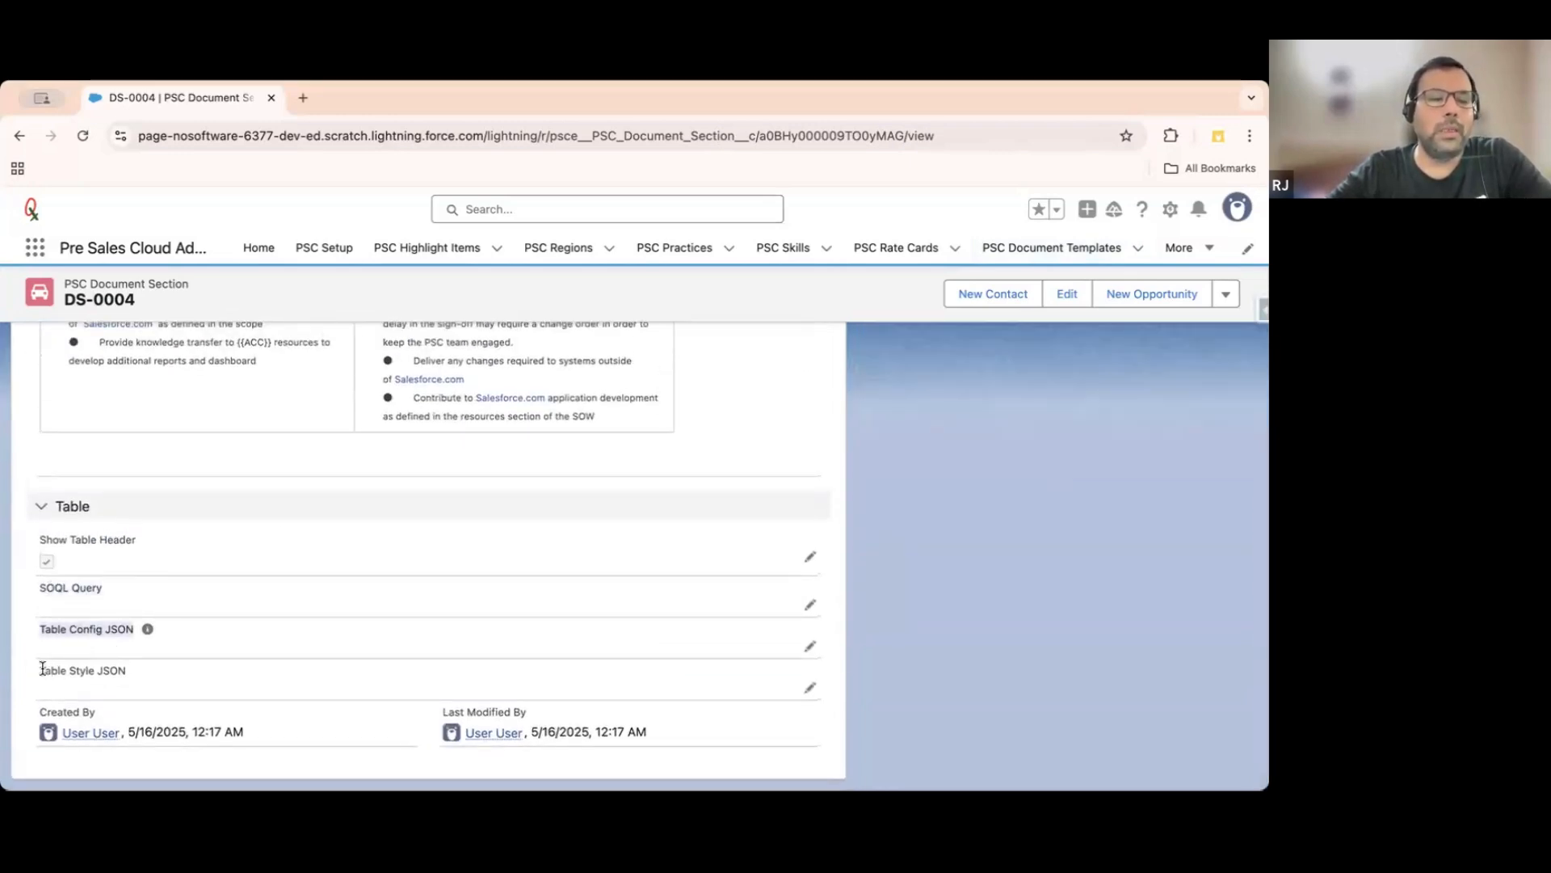
triple_click(137, 668)
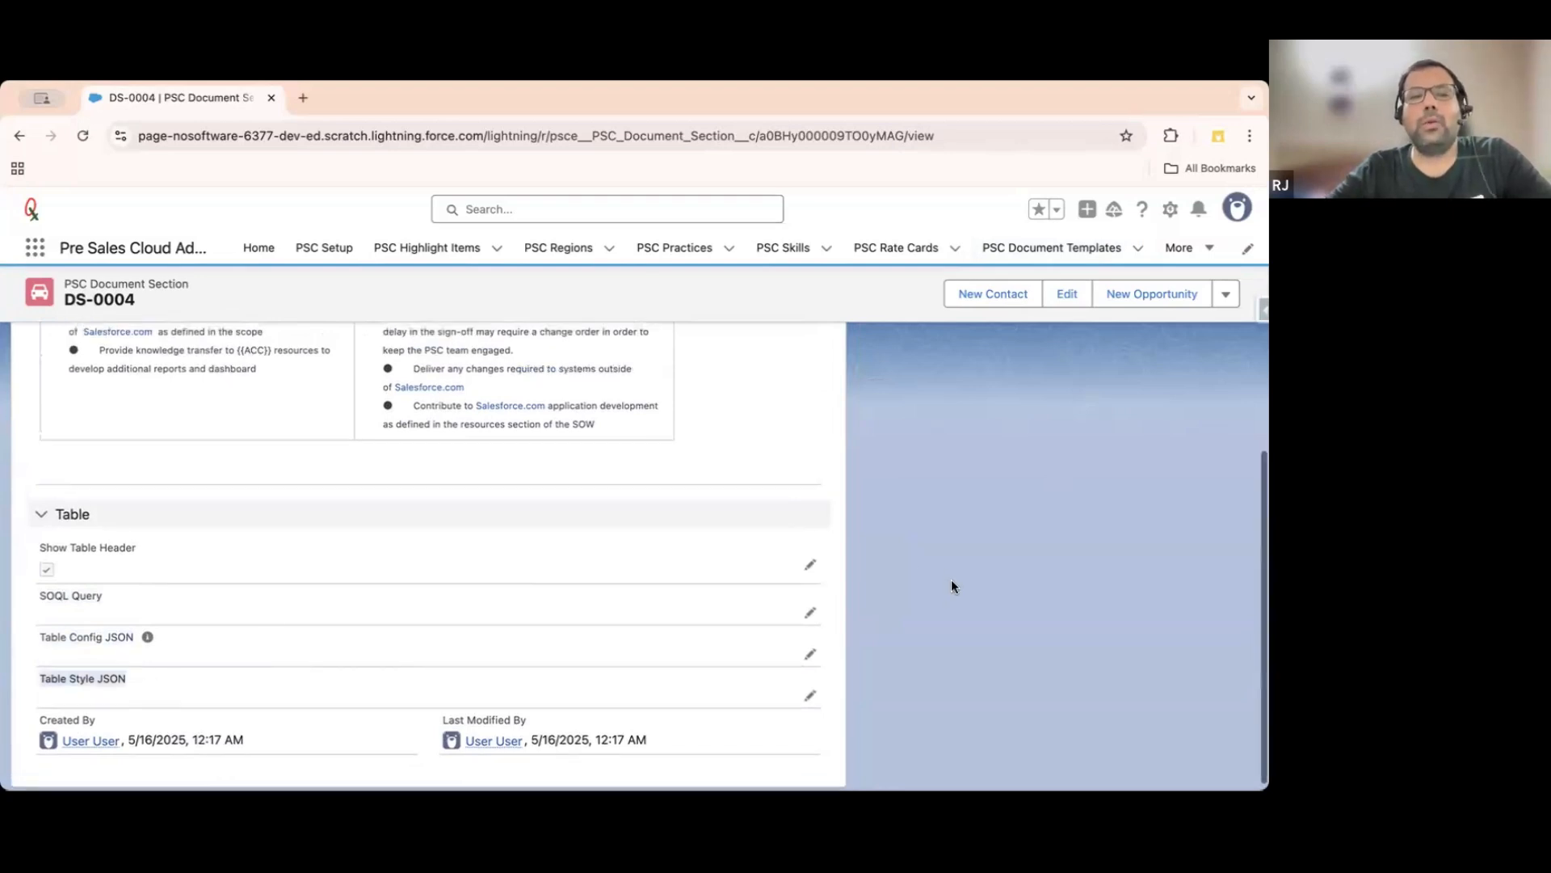
scroll(951, 580, "up", 10)
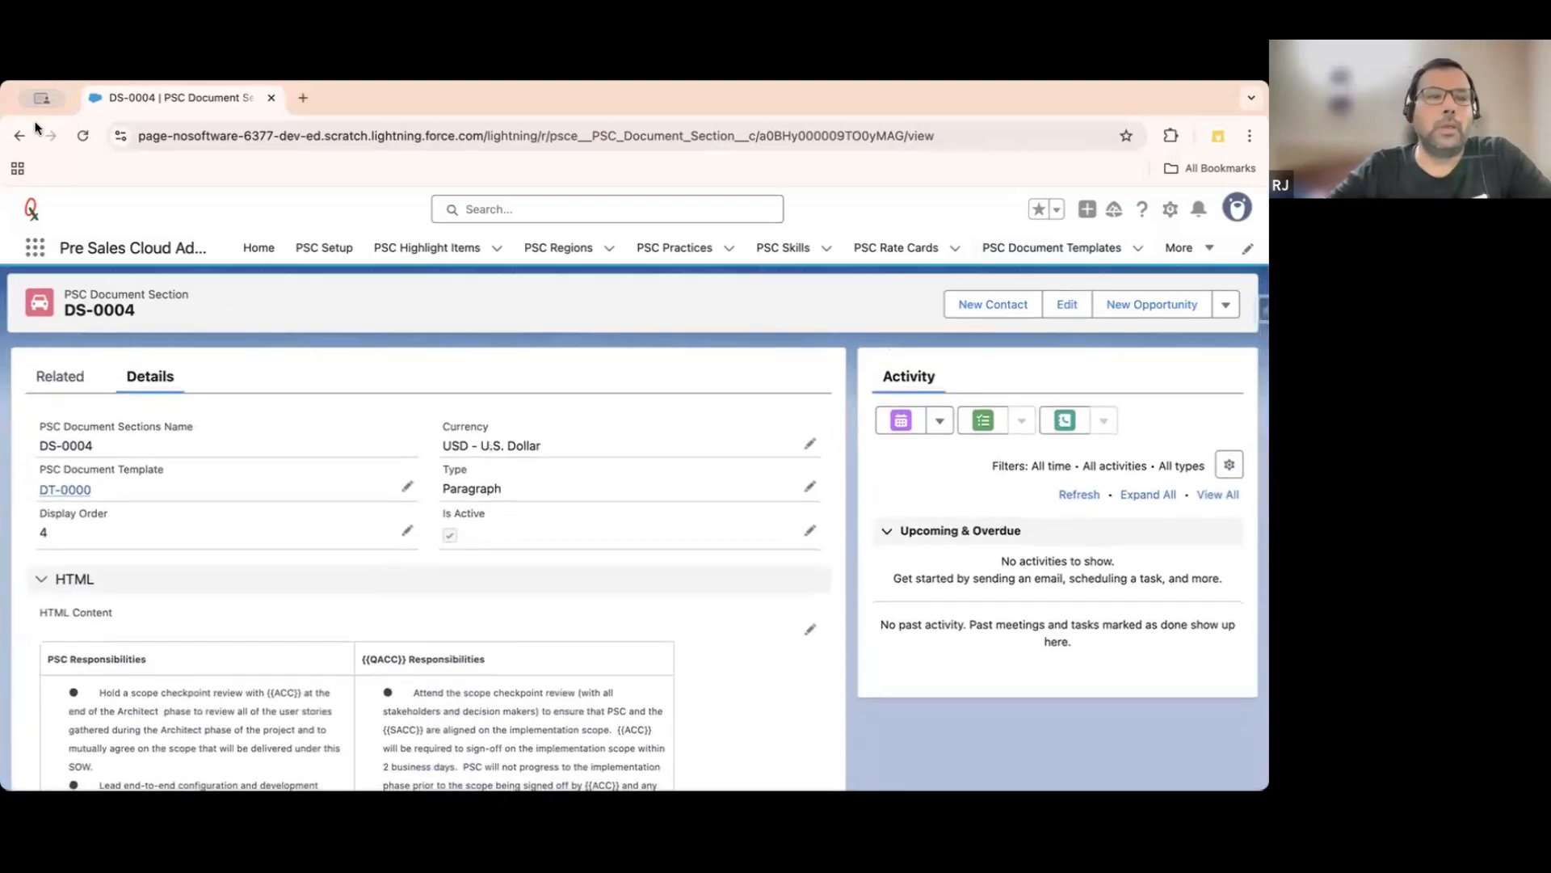
Reopen template DT-0000 from the PSC Document Templates list and show its related document sections.
left_click(1053, 249)
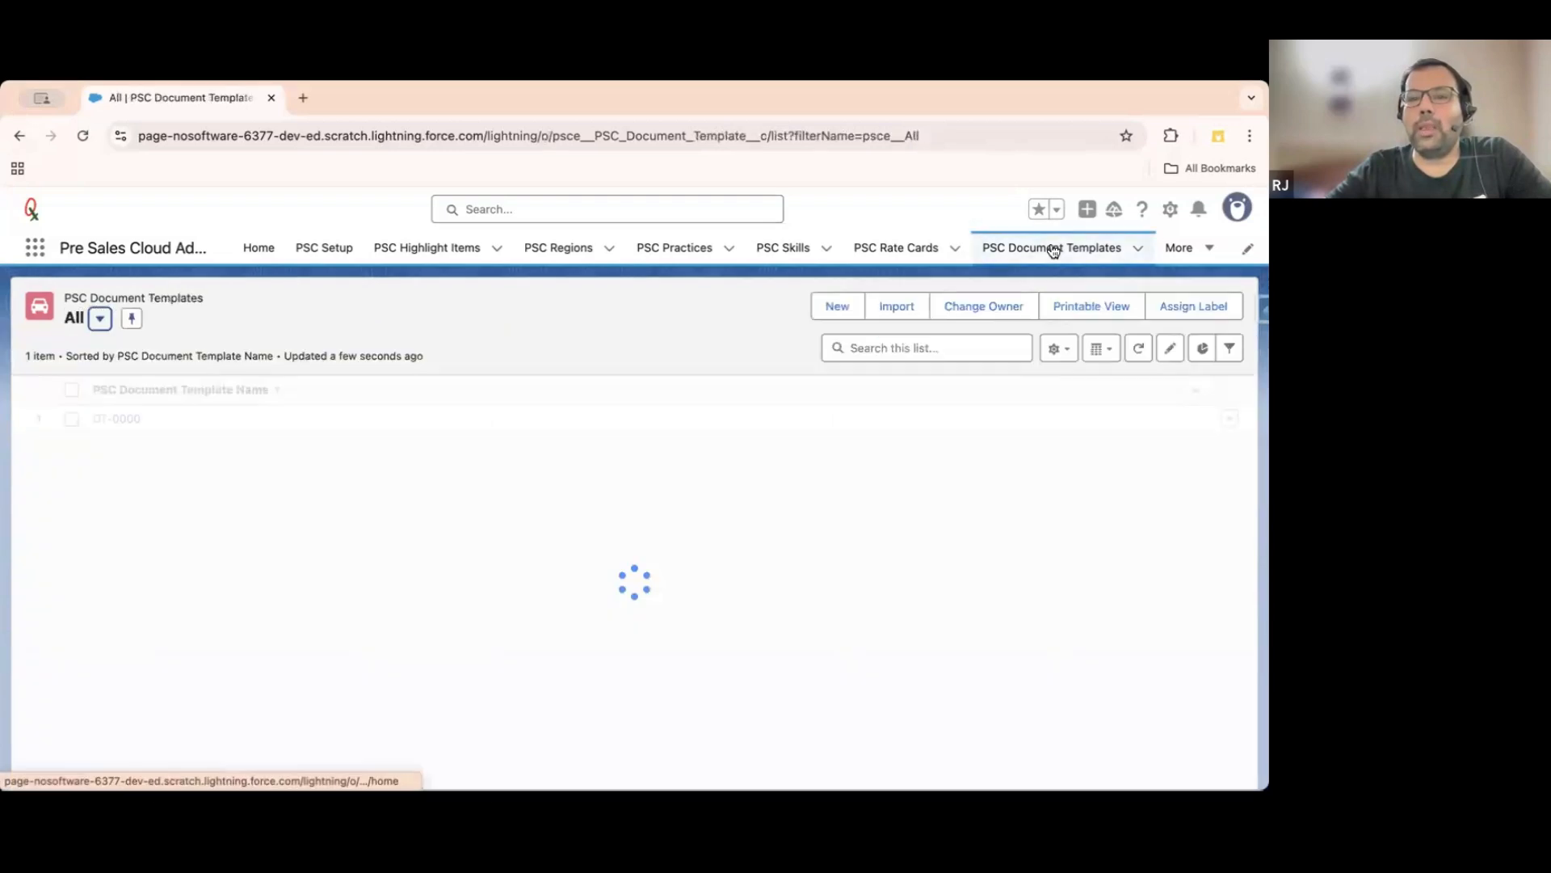
left_click(128, 419)
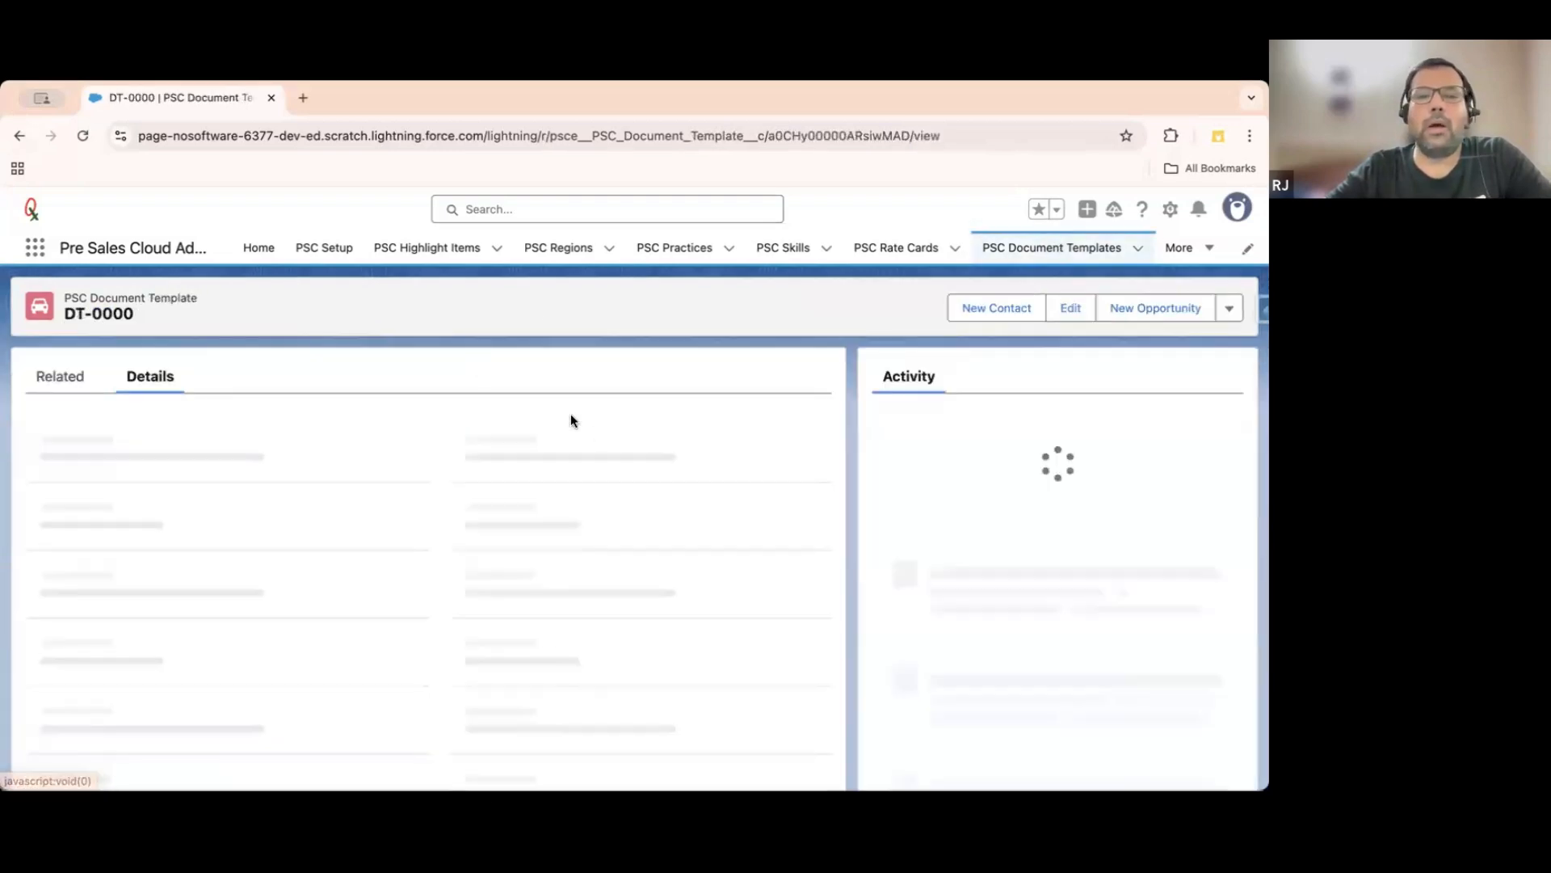
left_click(47, 390)
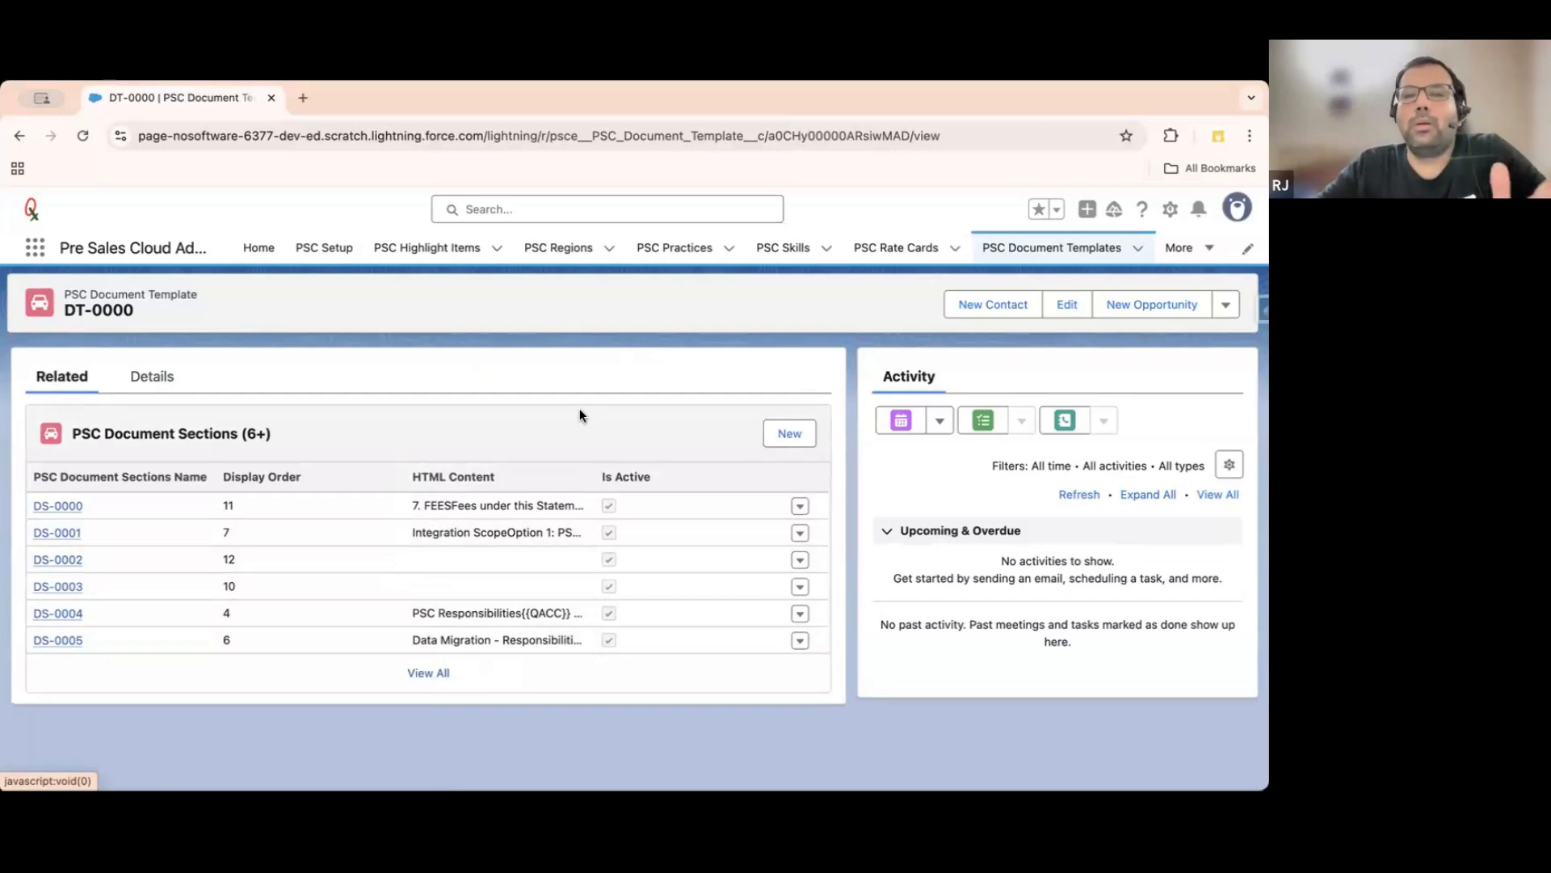
left_click(1188, 247)
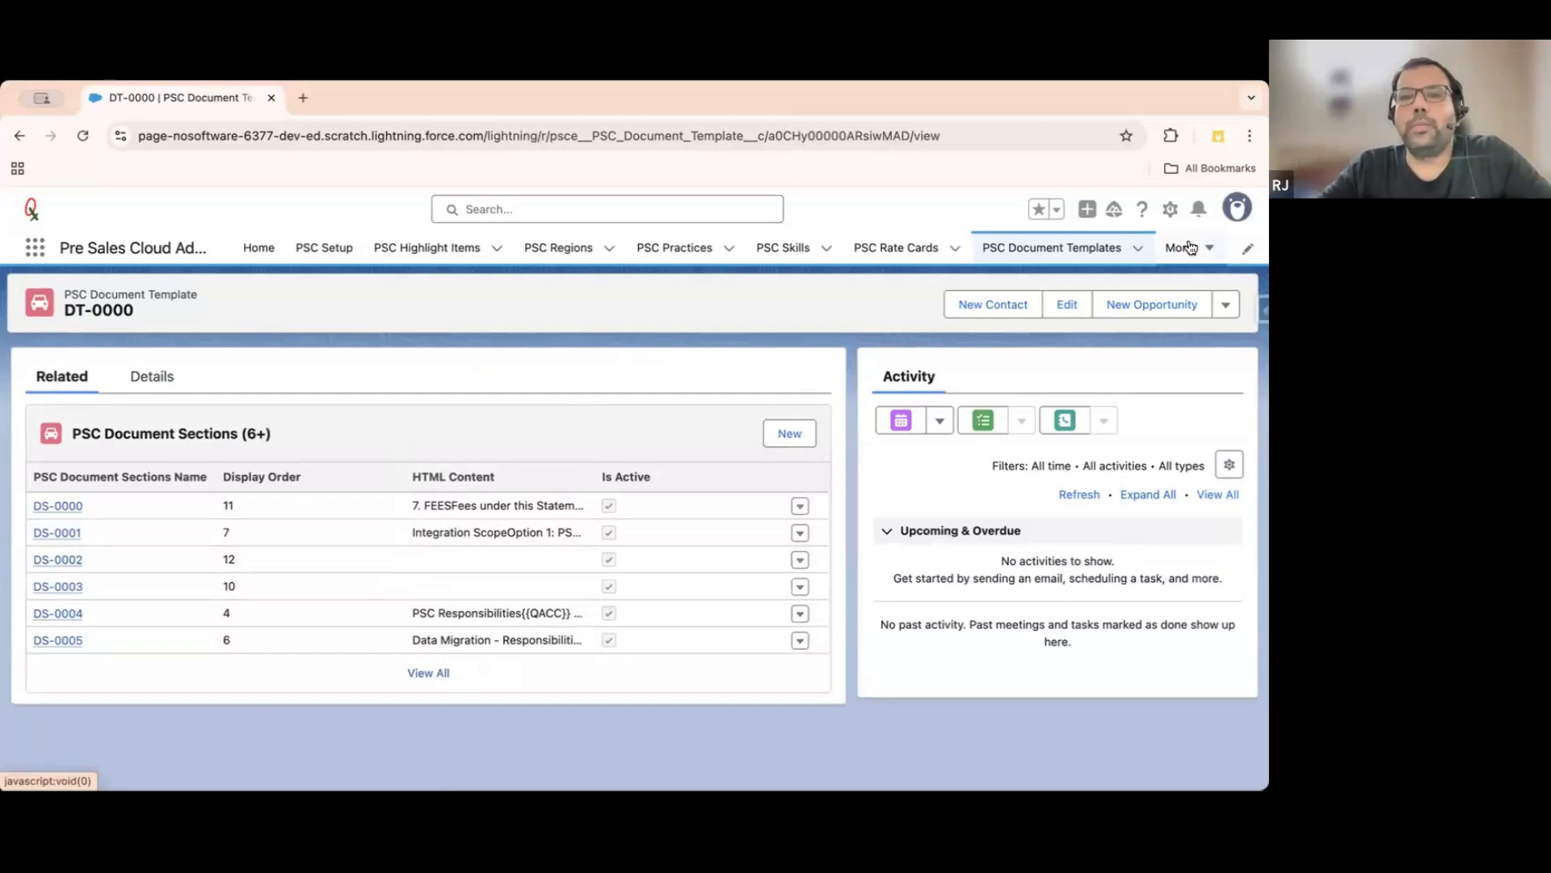
left_click(962, 216)
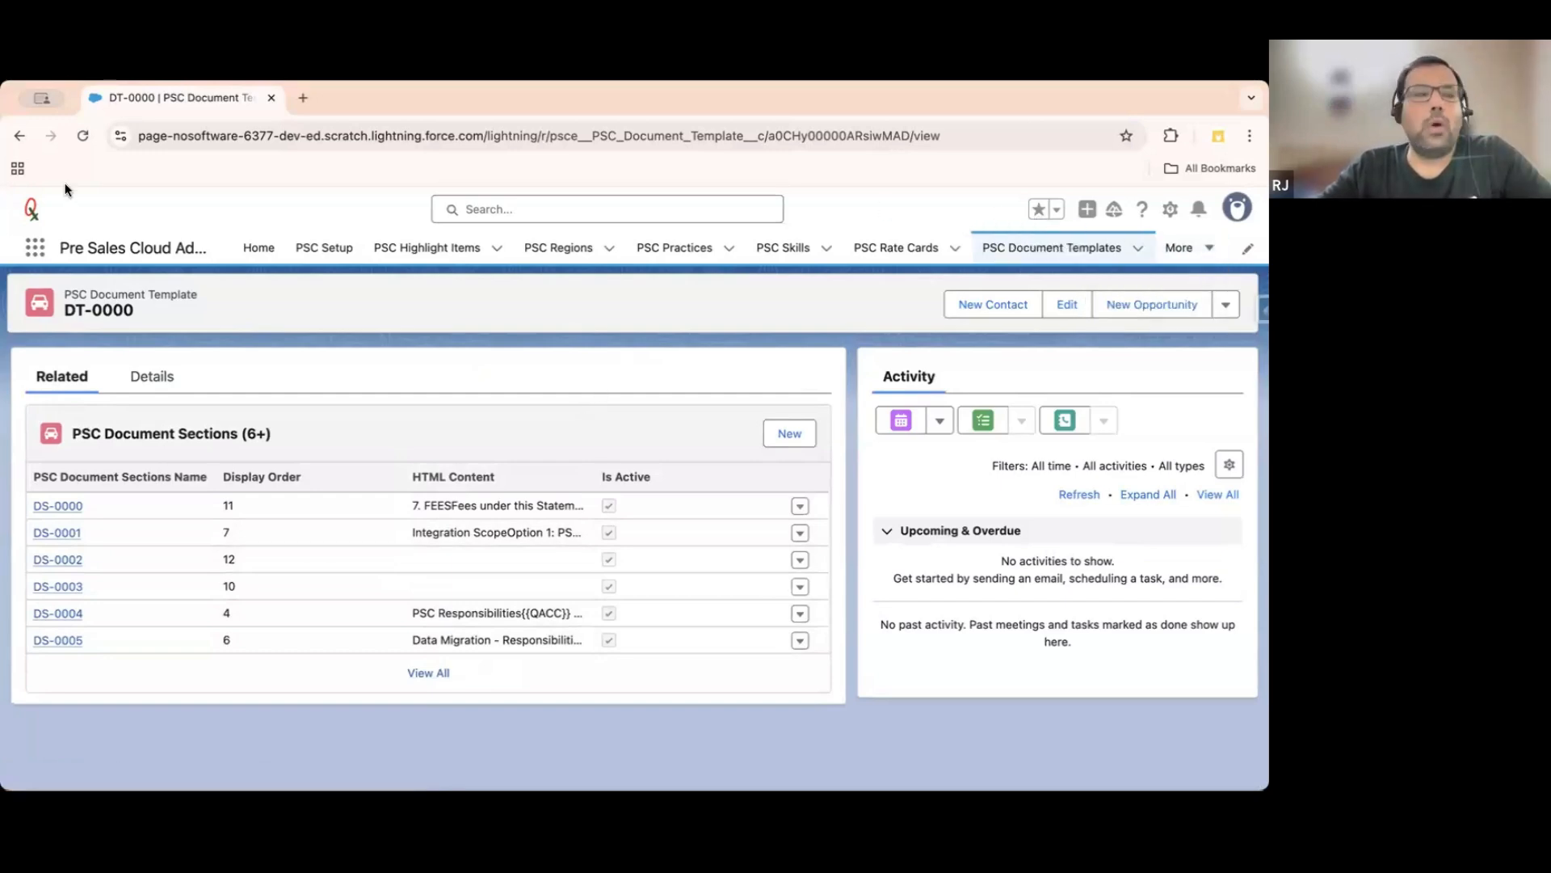
Switch to the Pre Sales Cloud SME app from the full list of Salesforce apps.
left_click(24, 262)
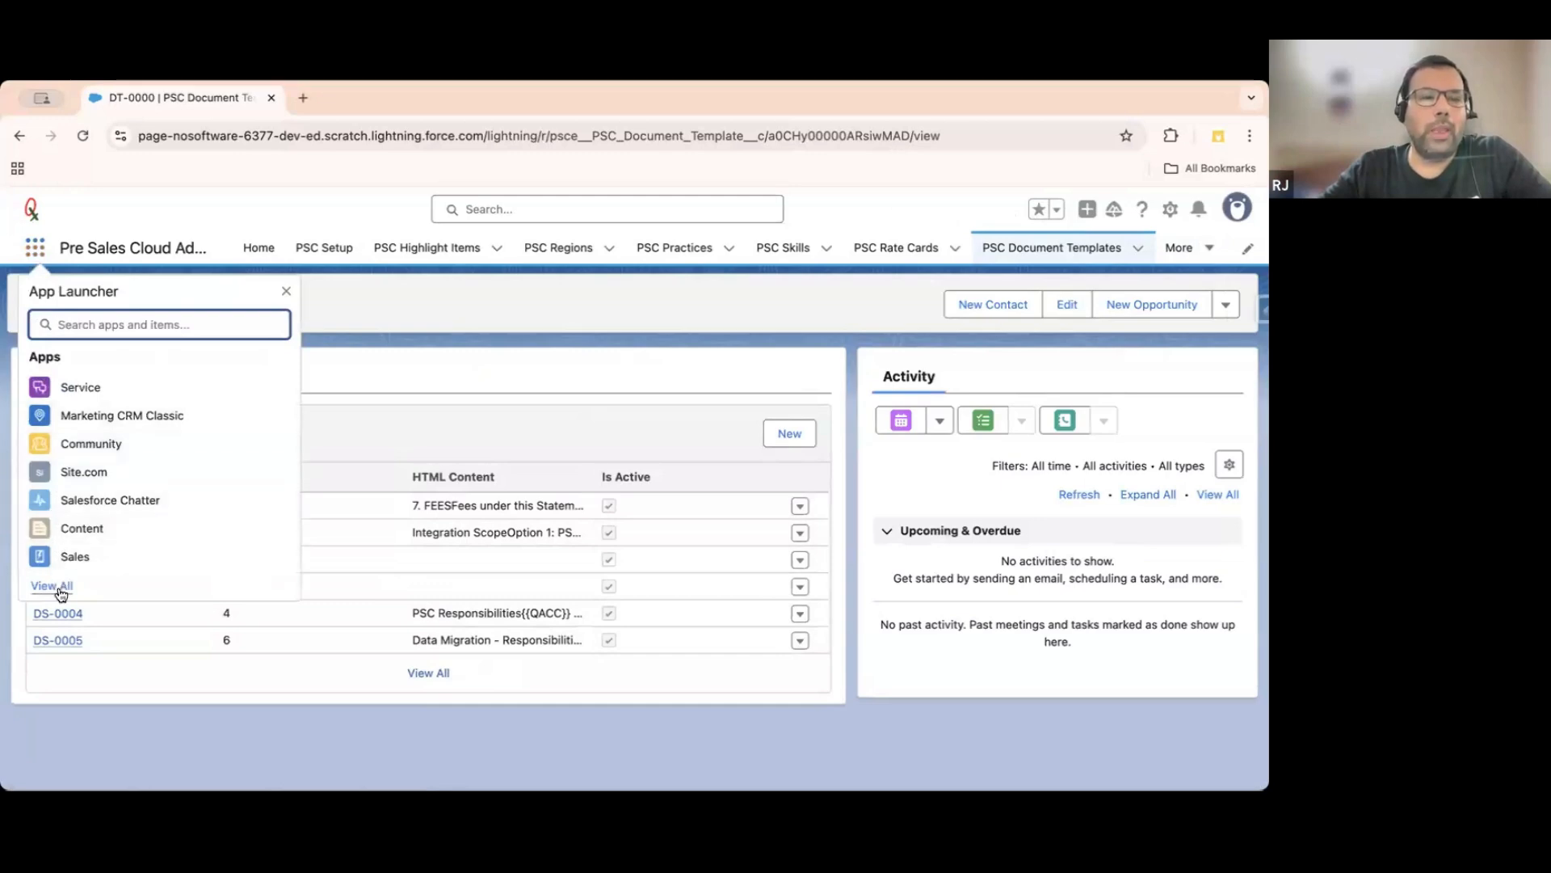
left_click(59, 589)
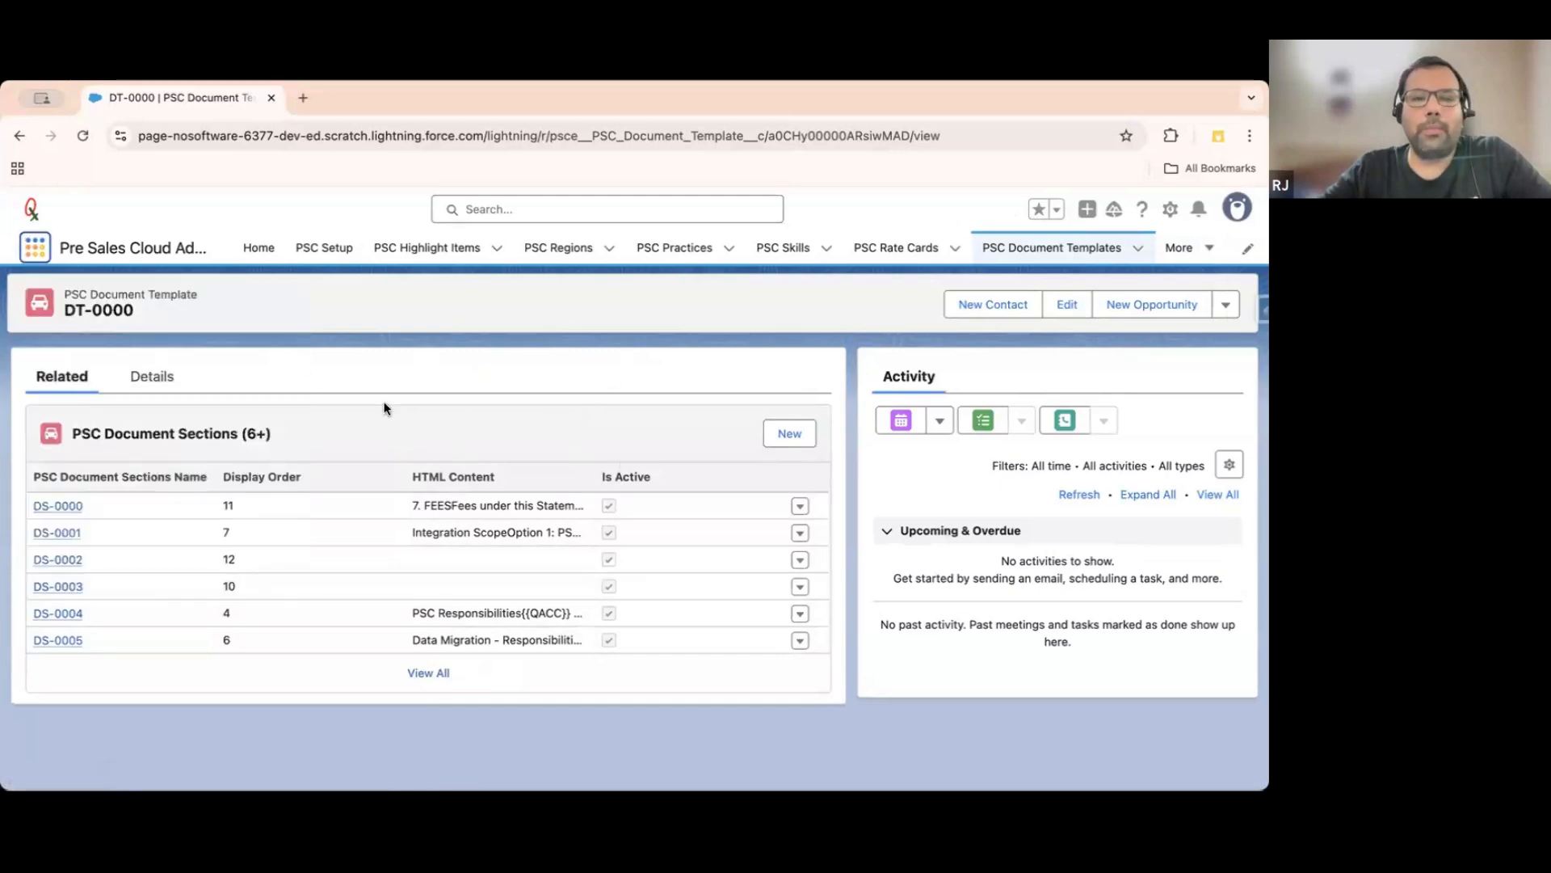
scroll(588, 408, "down", 5)
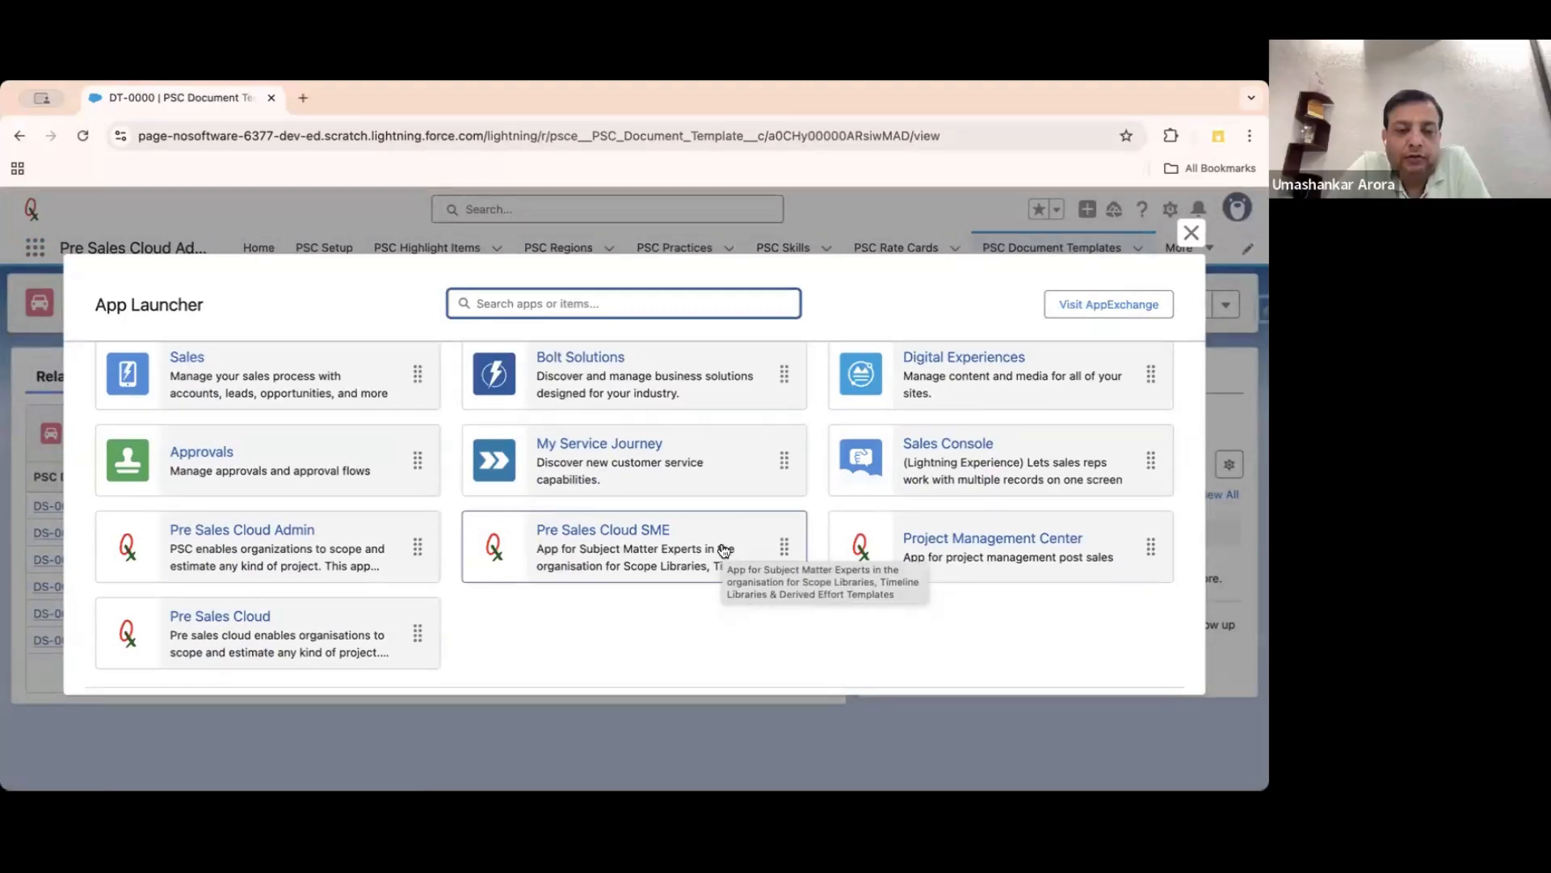
left_click(724, 550)
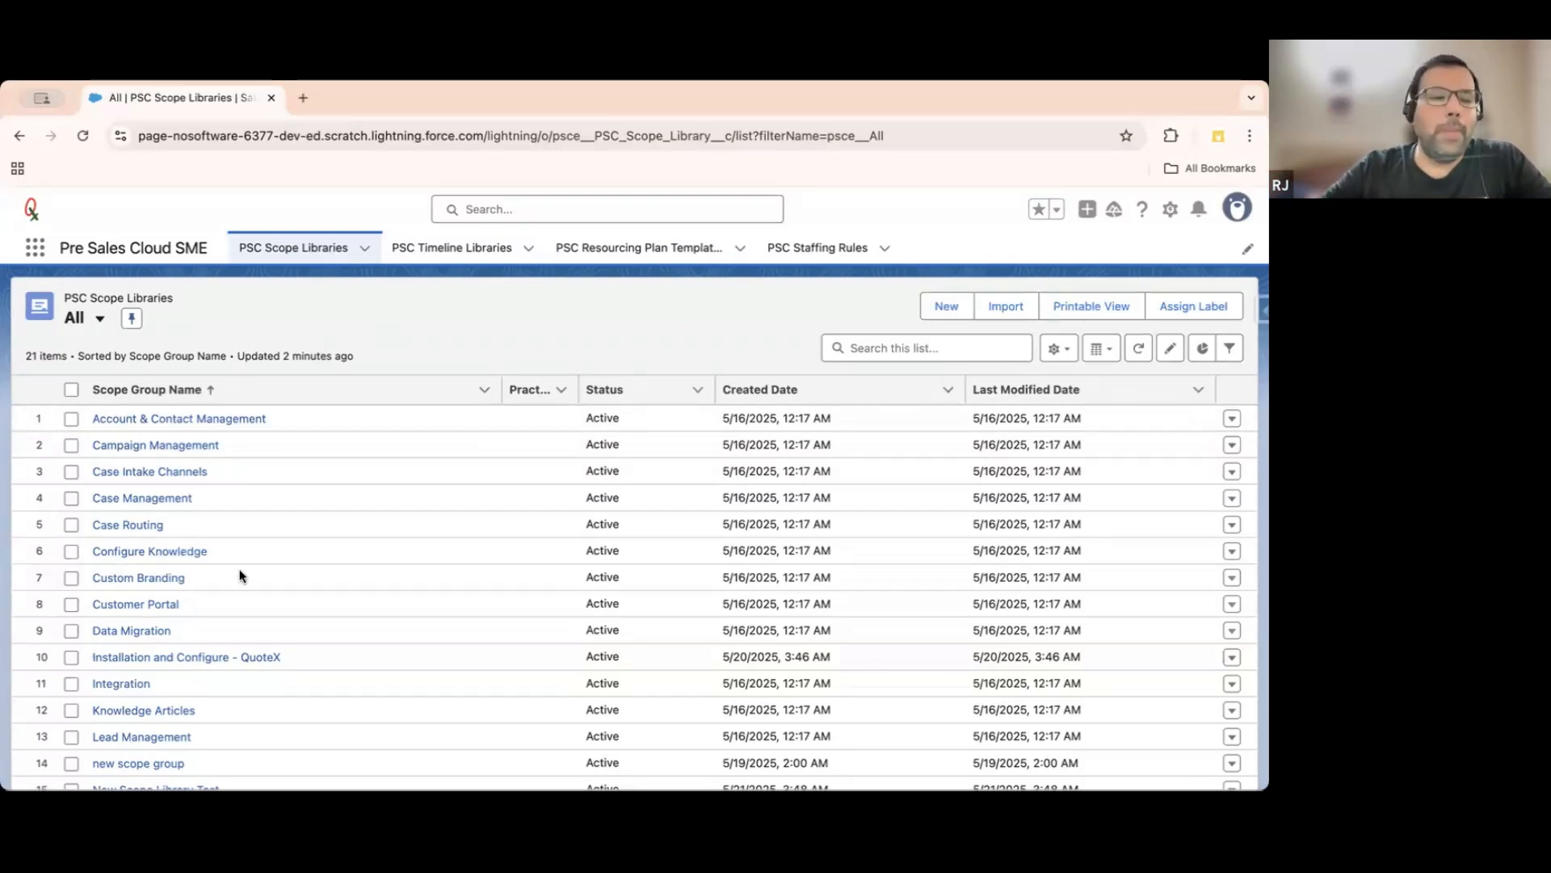
Open the Account & Contact Management scope library and review the scopes it contains.
left_click(175, 422)
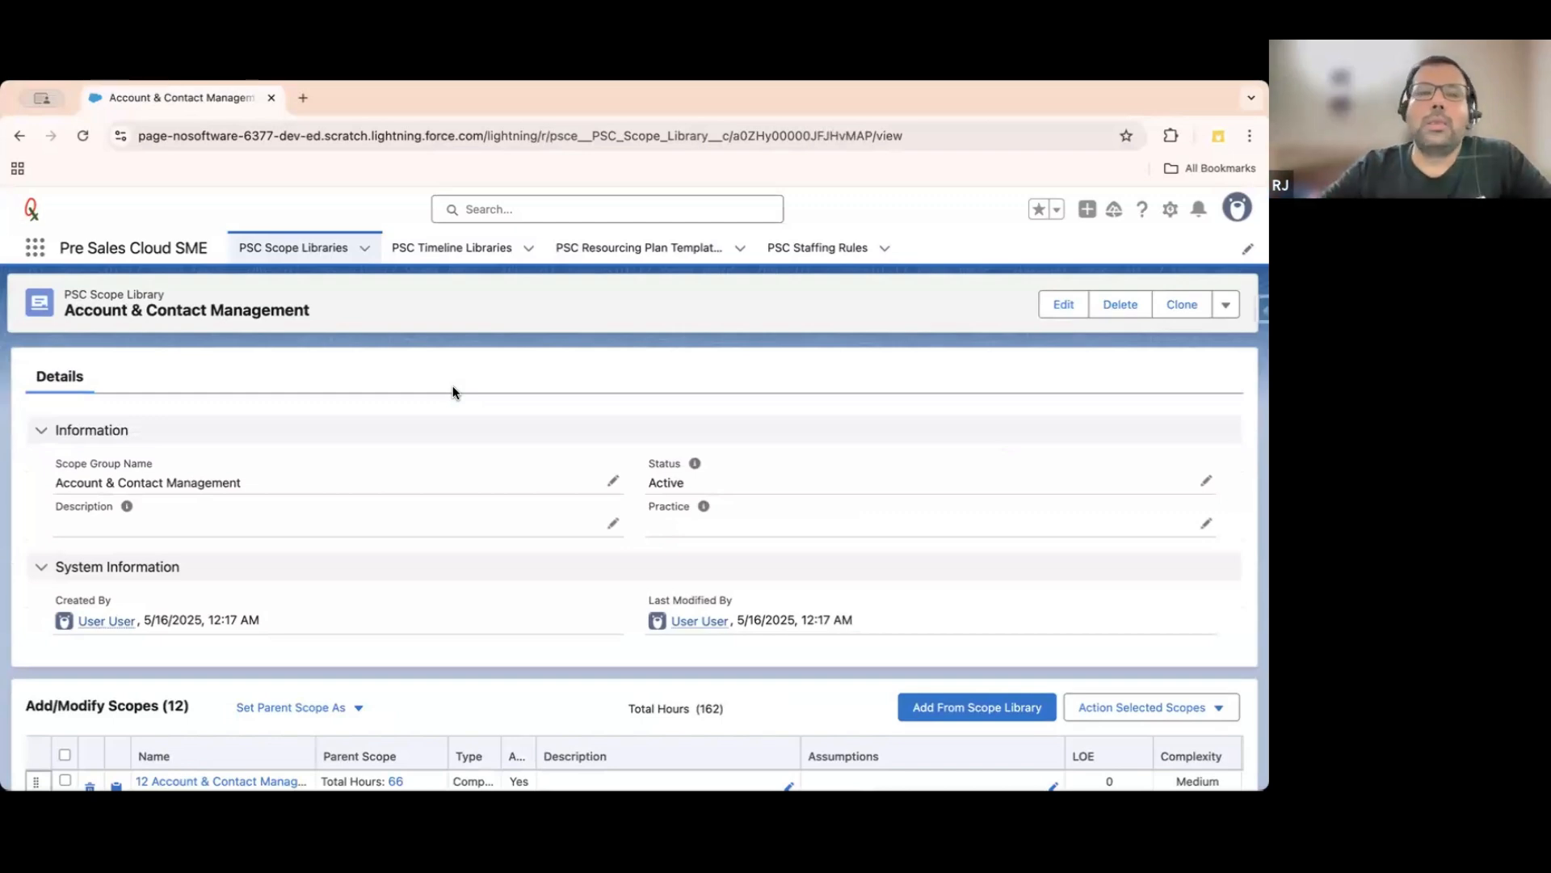
scroll(430, 438, "down", 4)
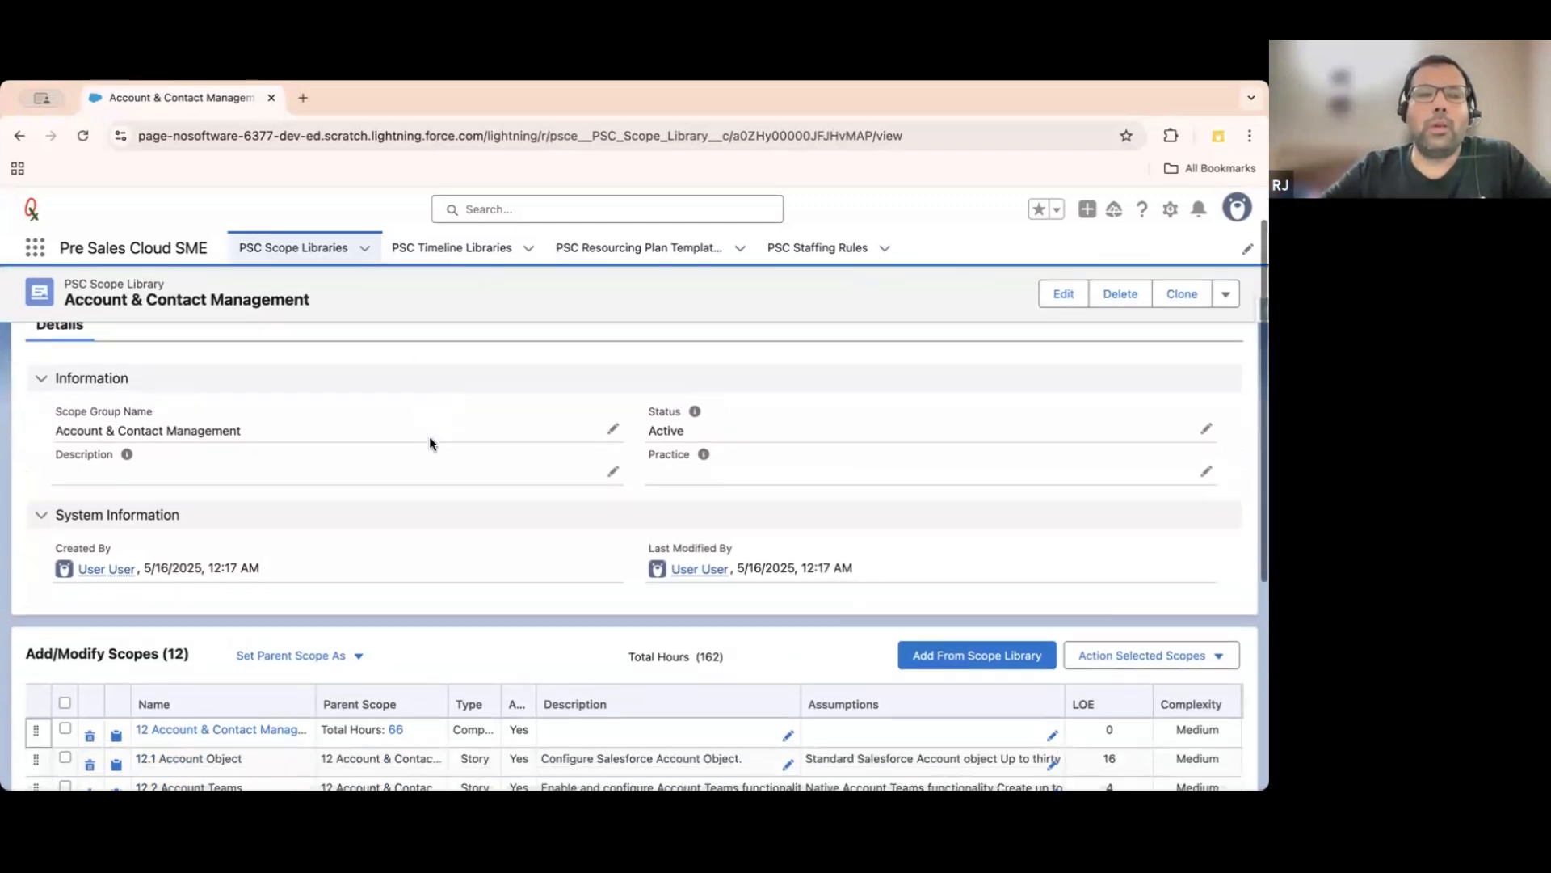
scroll(429, 436, "down", 2)
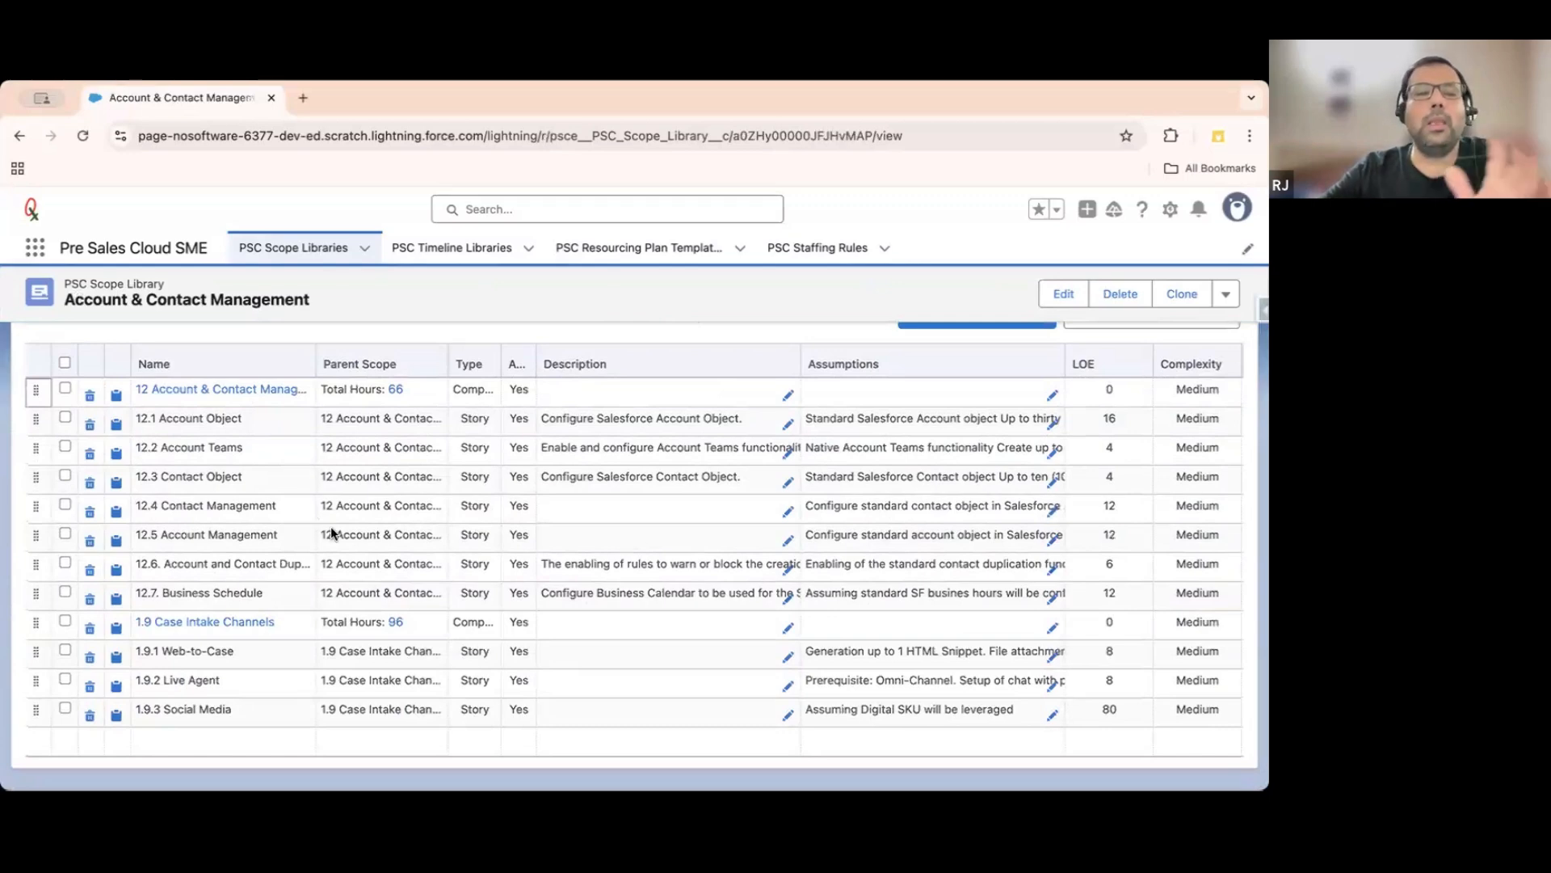
Look over the remaining columns of the scope table and return to the PSC Scope Libraries list.
scroll(450, 585, "right", 3)
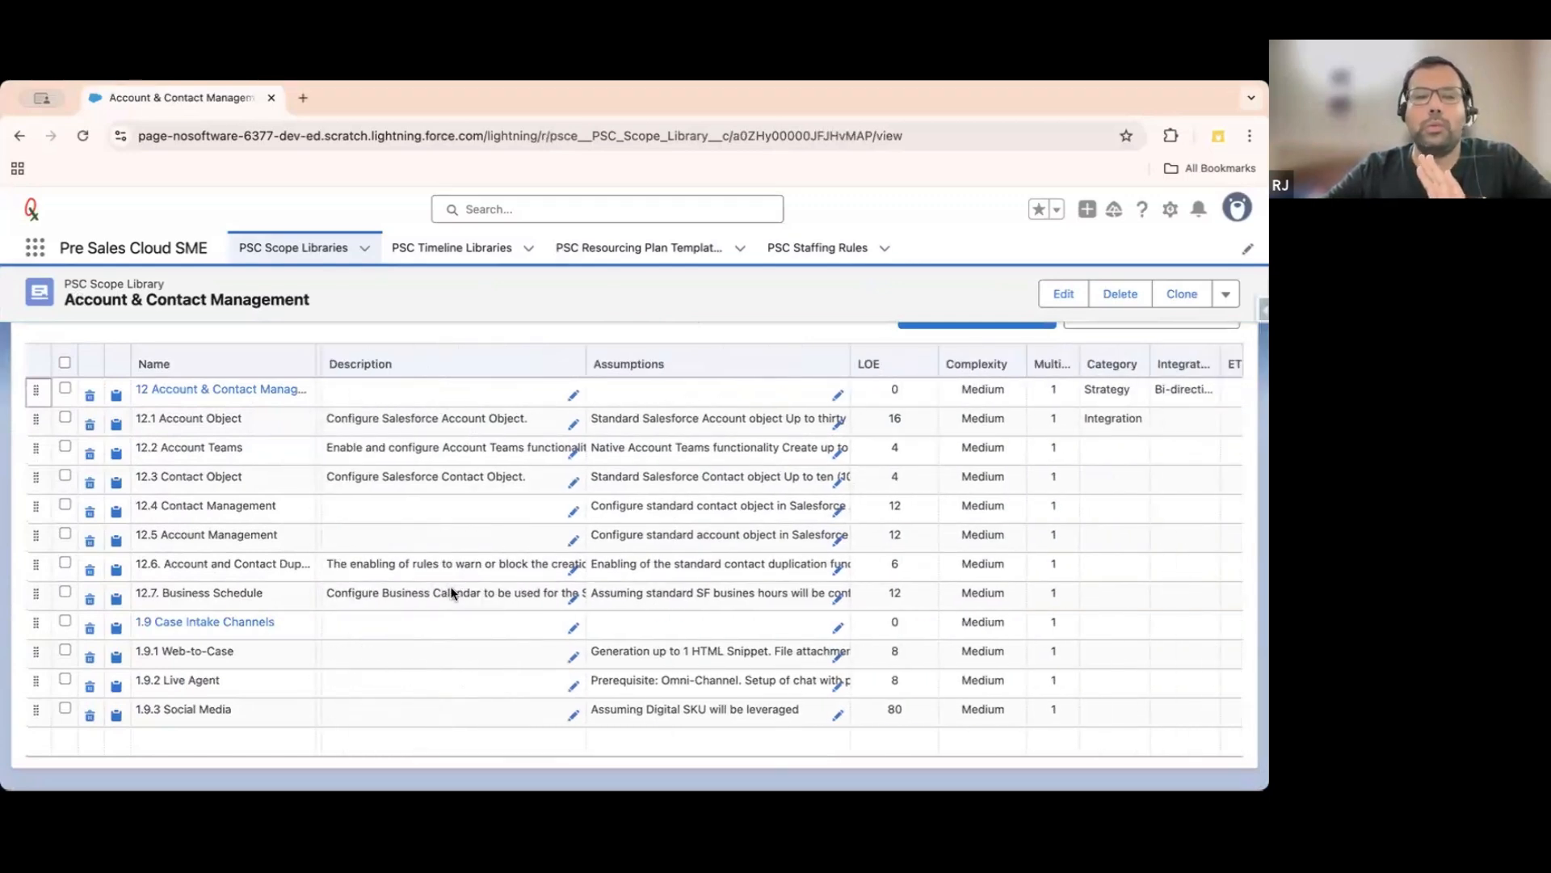
scroll(449, 585, "left", 3)
scroll(318, 491, "up", 5)
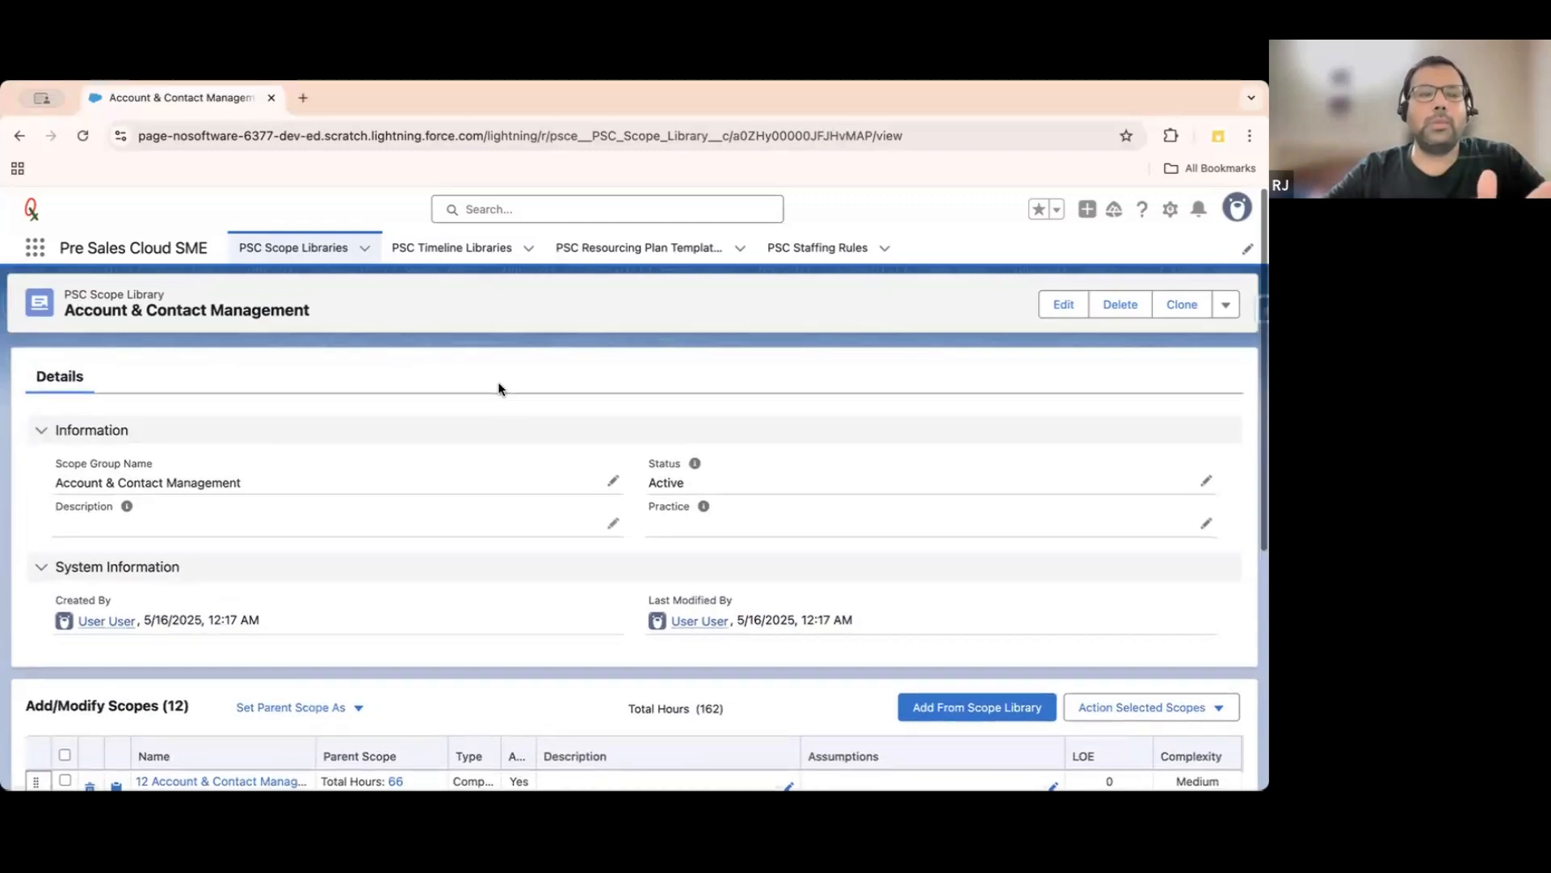
left_click(309, 257)
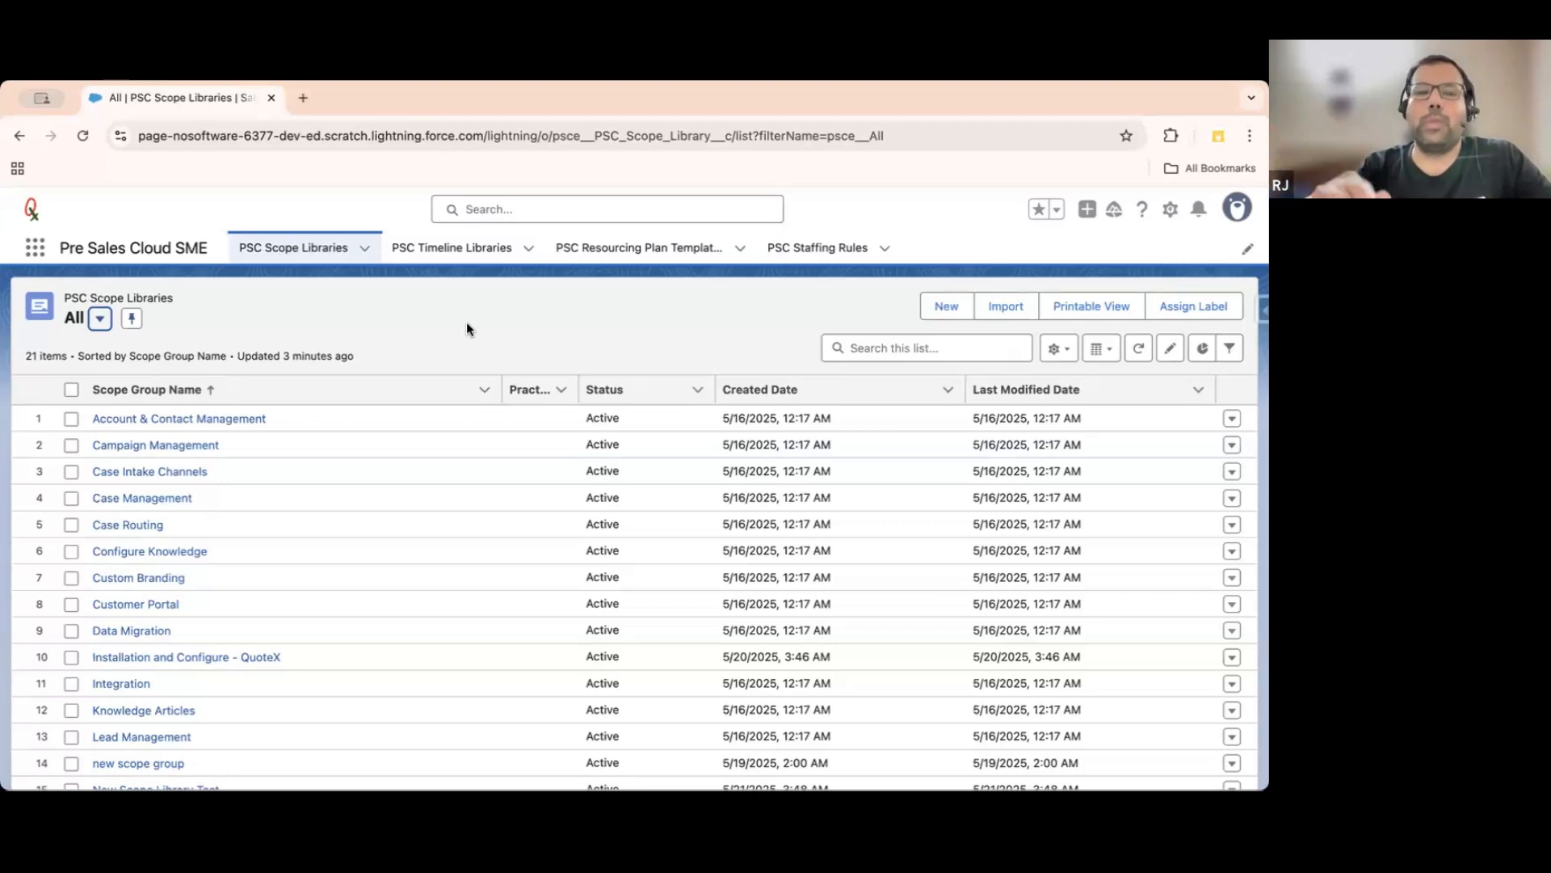
Reopen the Account & Contact Management scope library and review the rows and columns of its scope table.
left_click(164, 420)
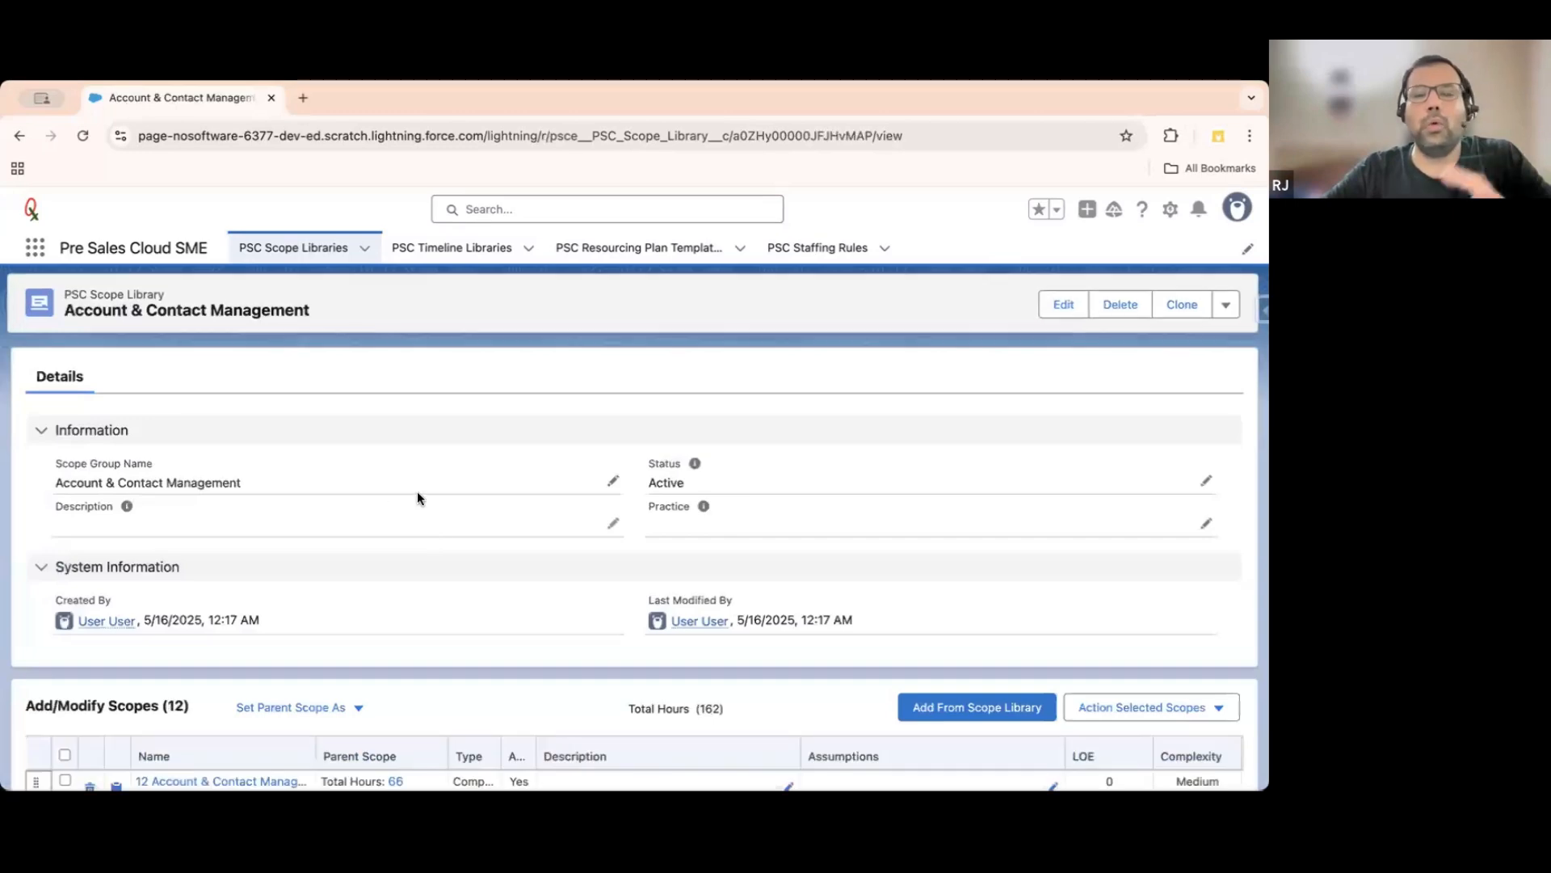
scroll(417, 493, "down", 3)
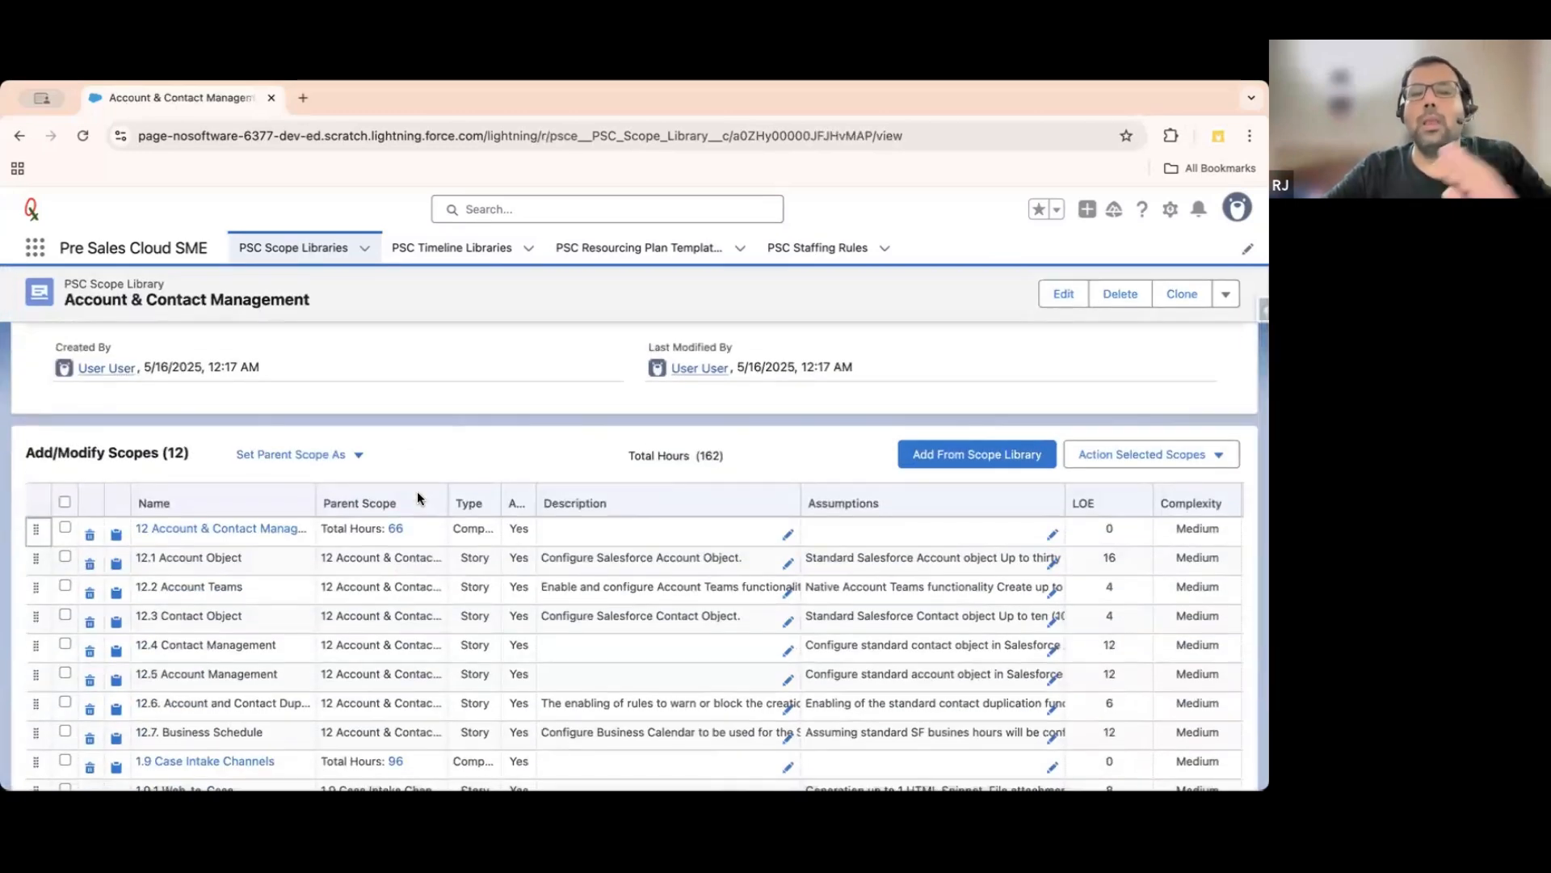
scroll(418, 496, "down", 3)
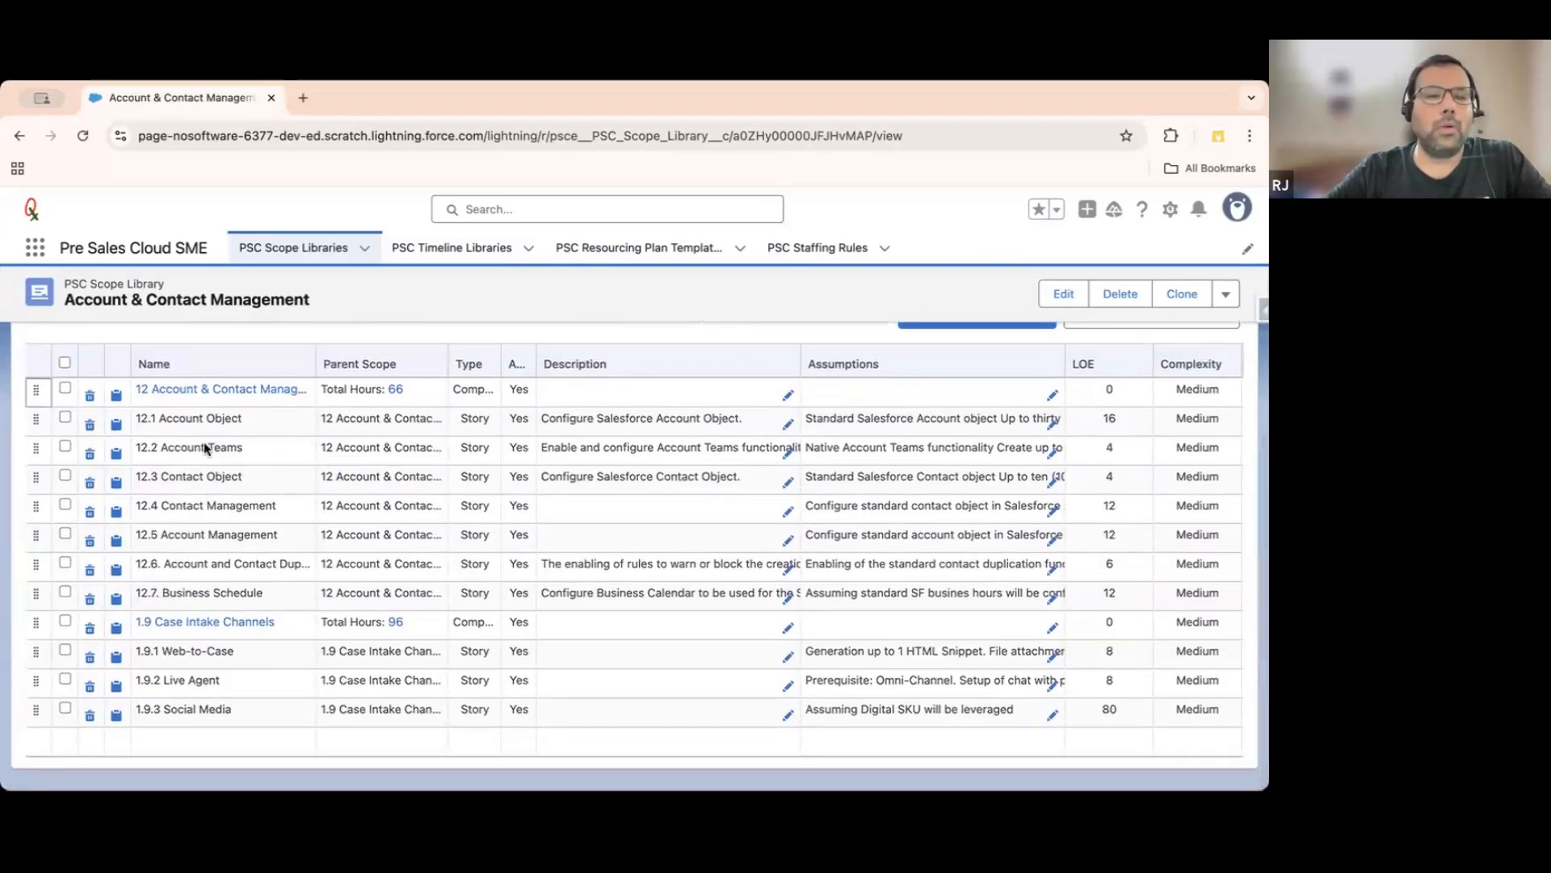
scroll(204, 441, "up", 3)
scroll(203, 441, "up", 2)
scroll(381, 473, "down", 5)
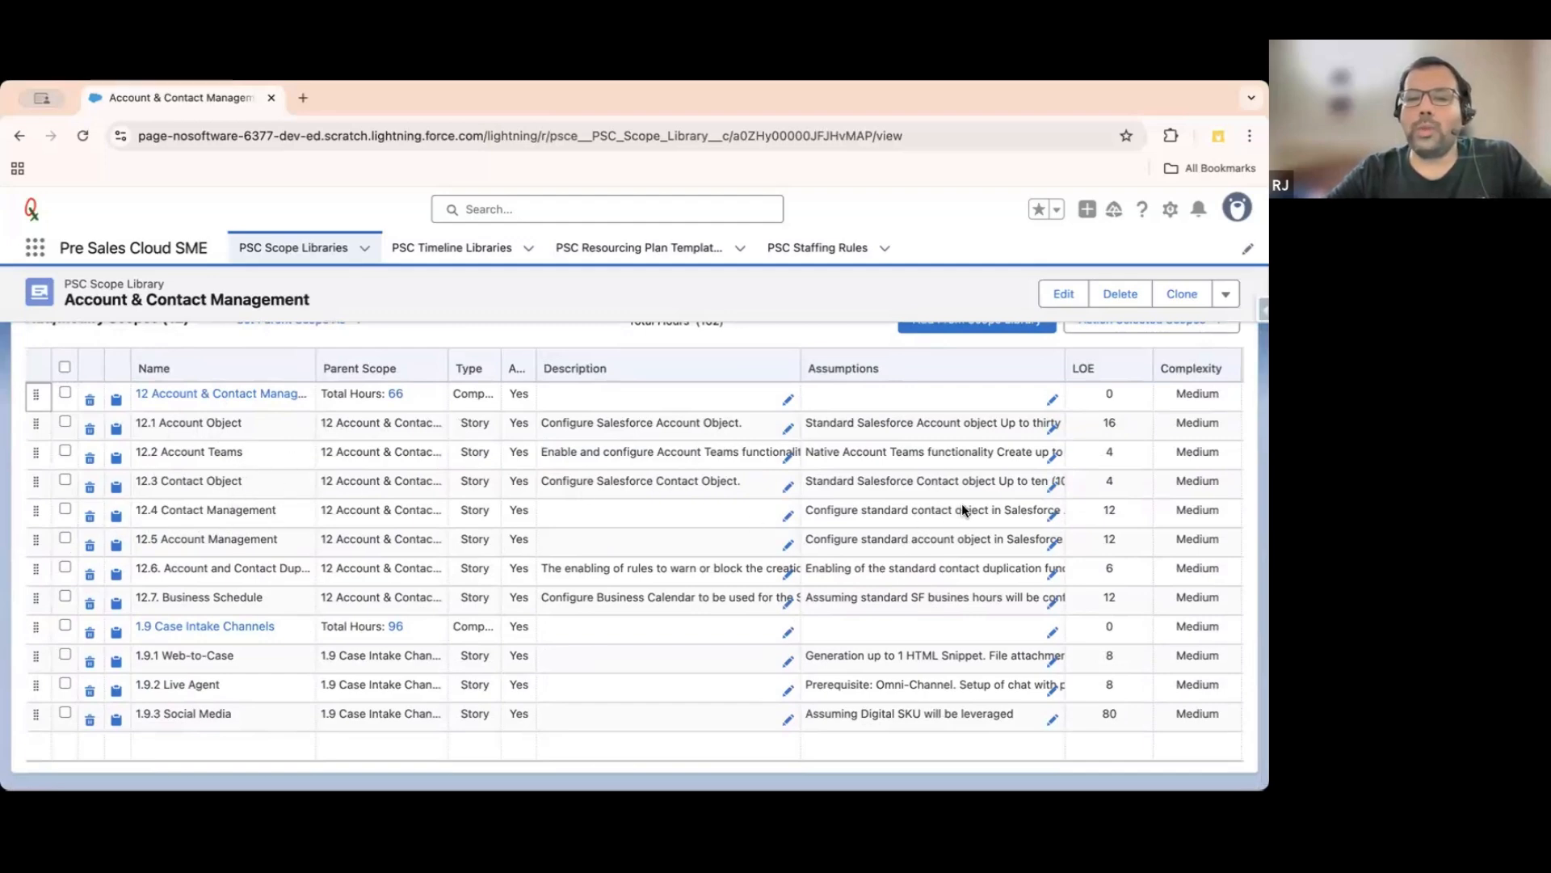
scroll(724, 522, "right", 5)
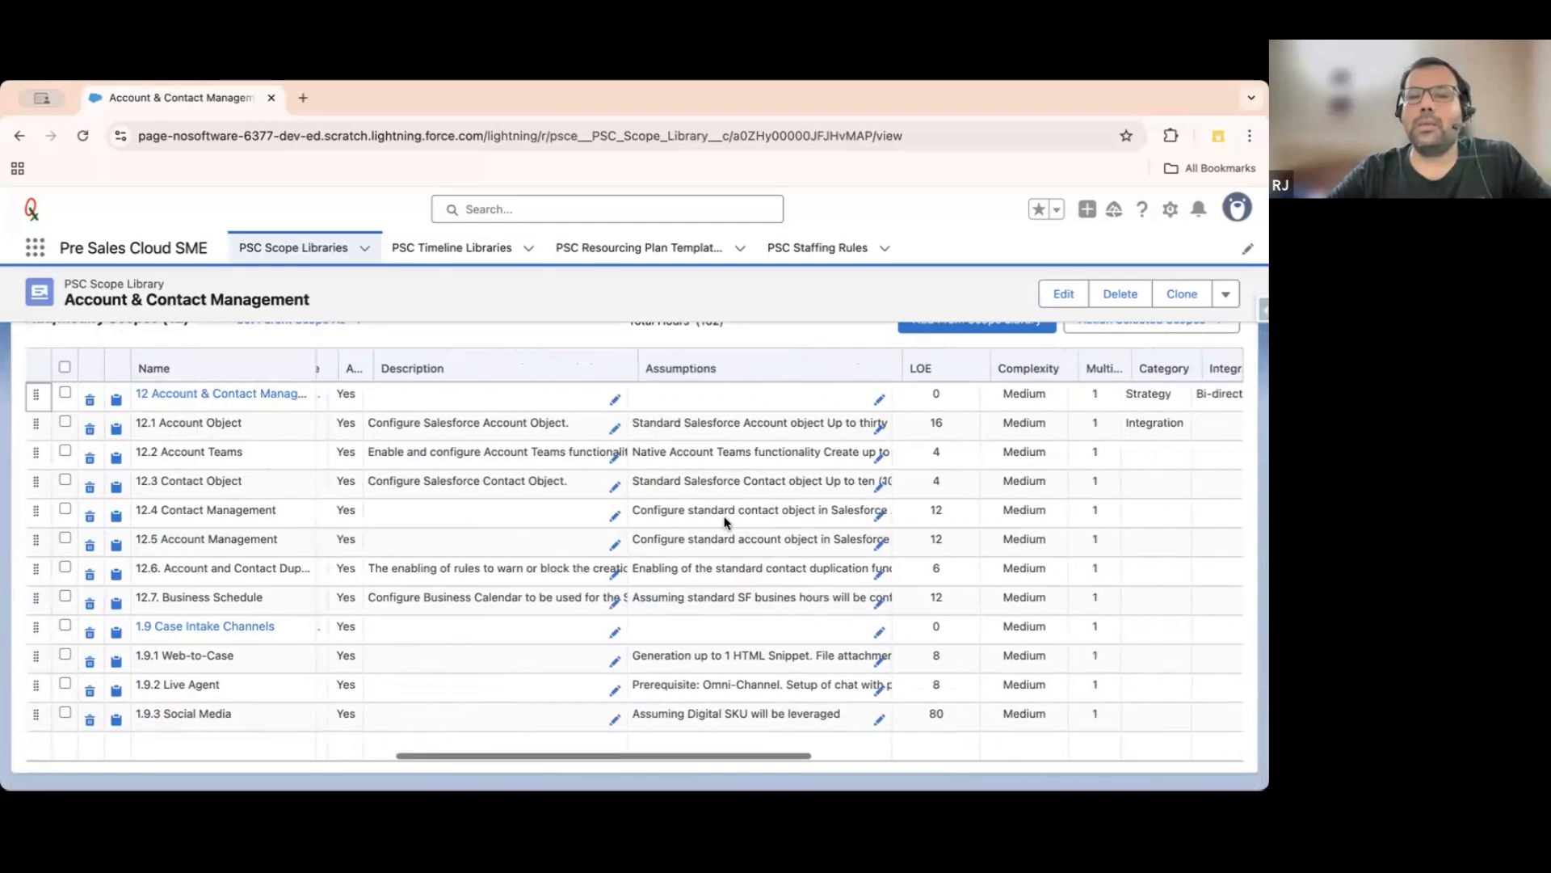
View the effort breakdown behind the LOE of scope 12.1 Account Object and close it.
left_click(727, 432)
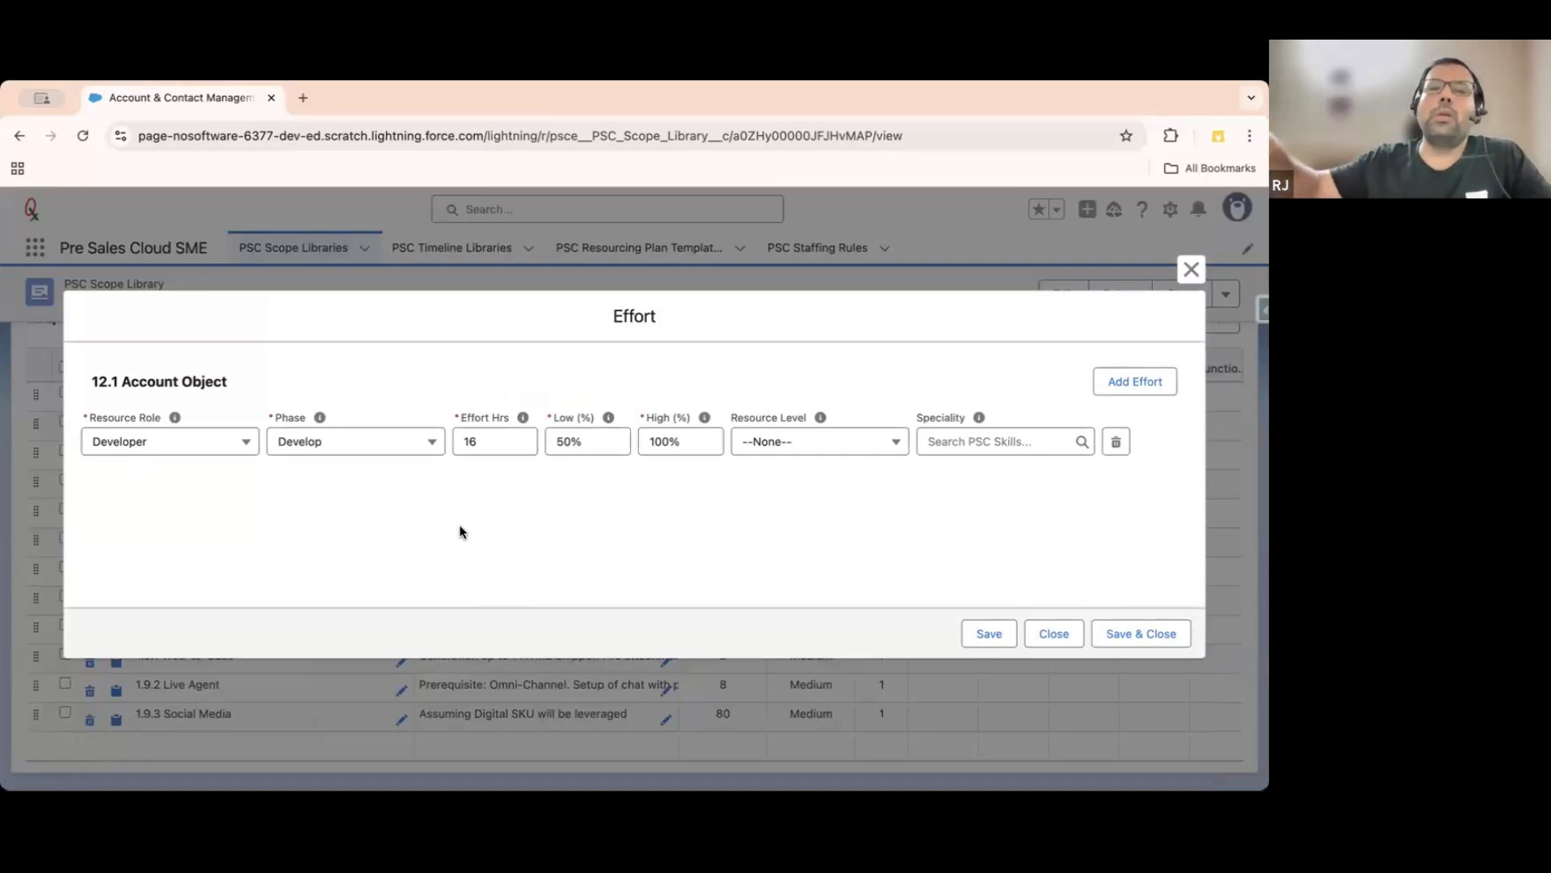
left_click(1192, 271)
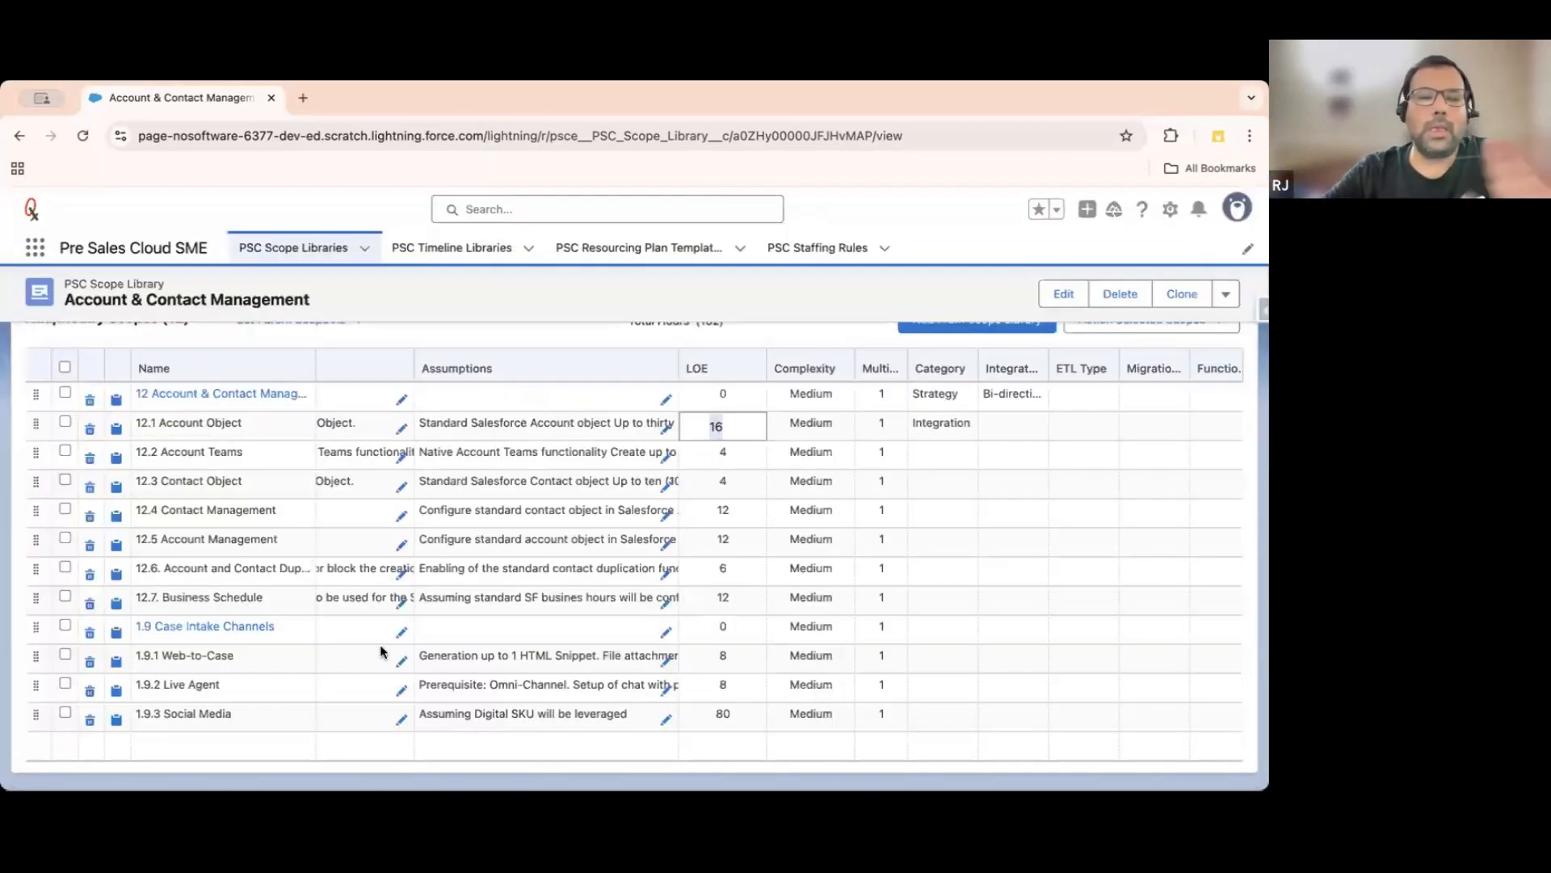
scroll(609, 720, "down", 1)
scroll(609, 720, "right", 1)
scroll(609, 720, "up", 1)
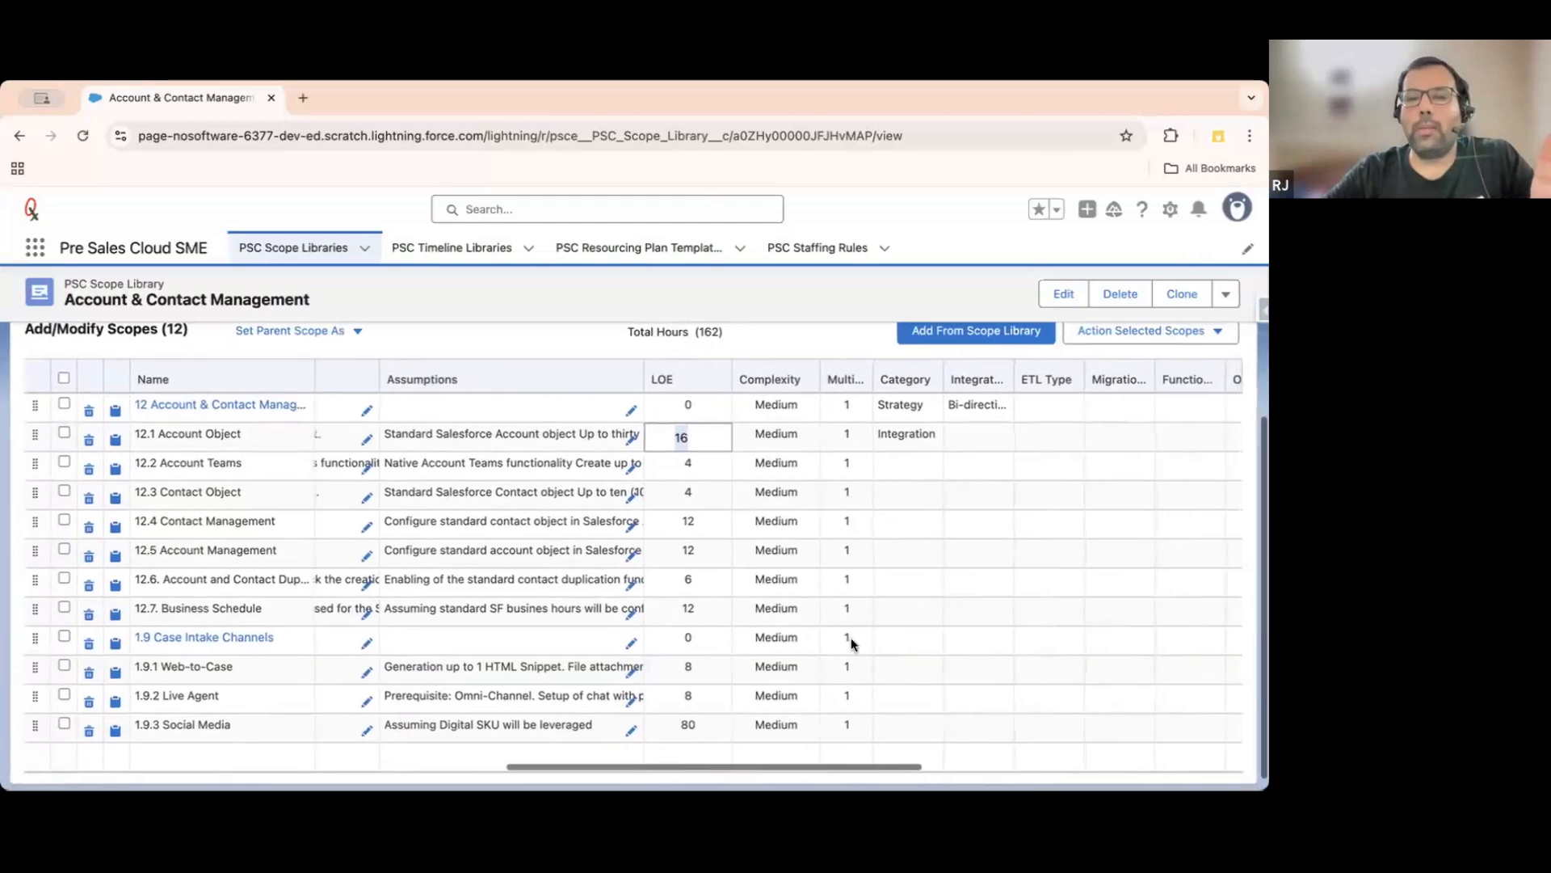
Check the available choices for the integration and Category fields of the parent scope 12 Account & Contact Management.
scroll(851, 637, "right", 4)
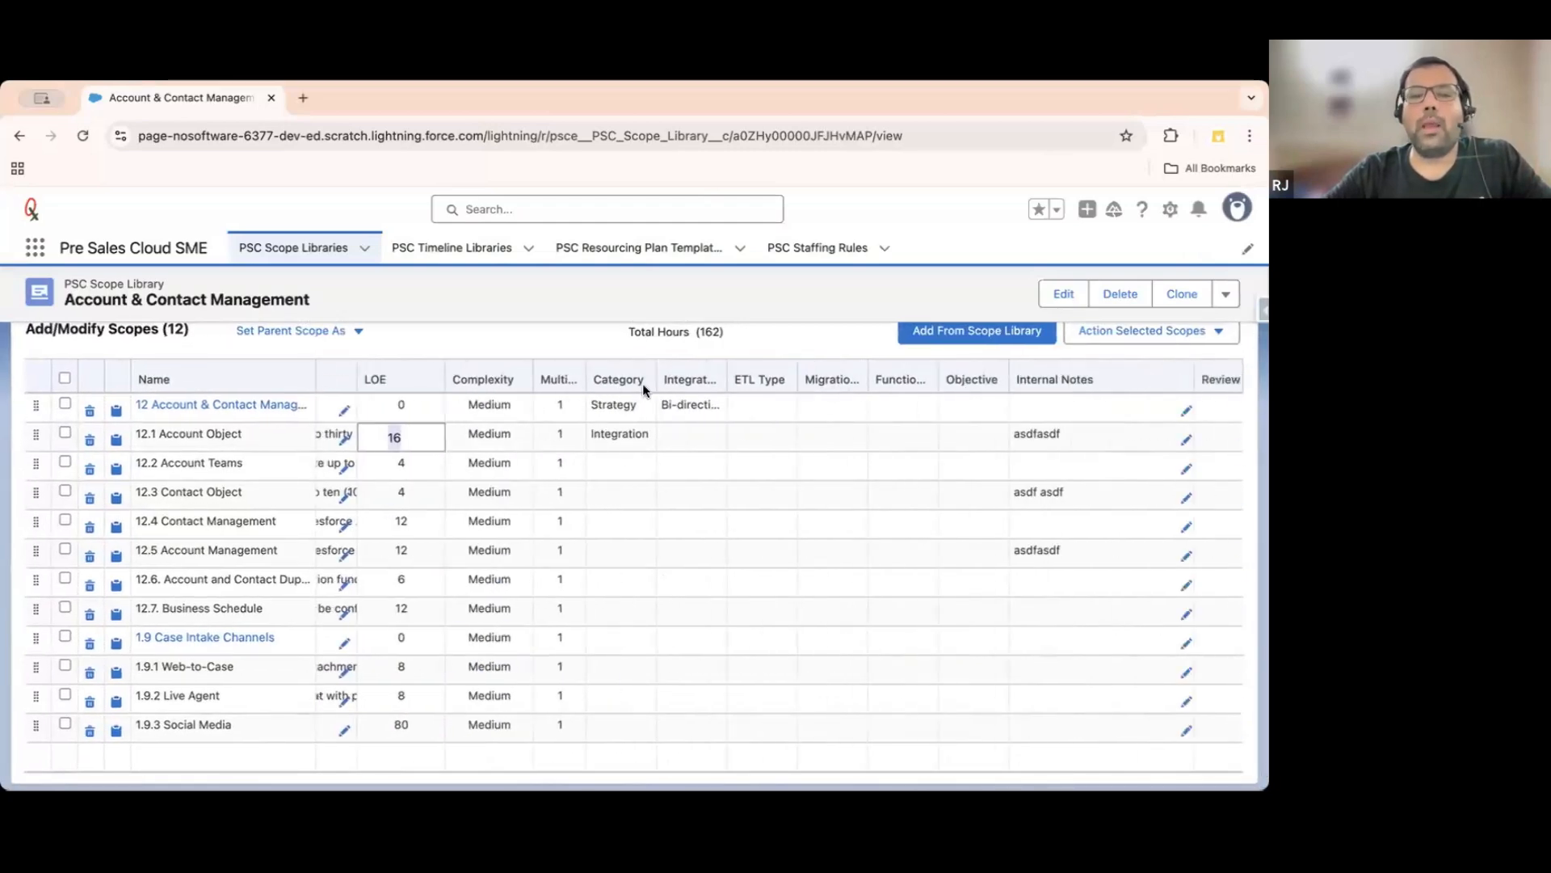
double_click(685, 404)
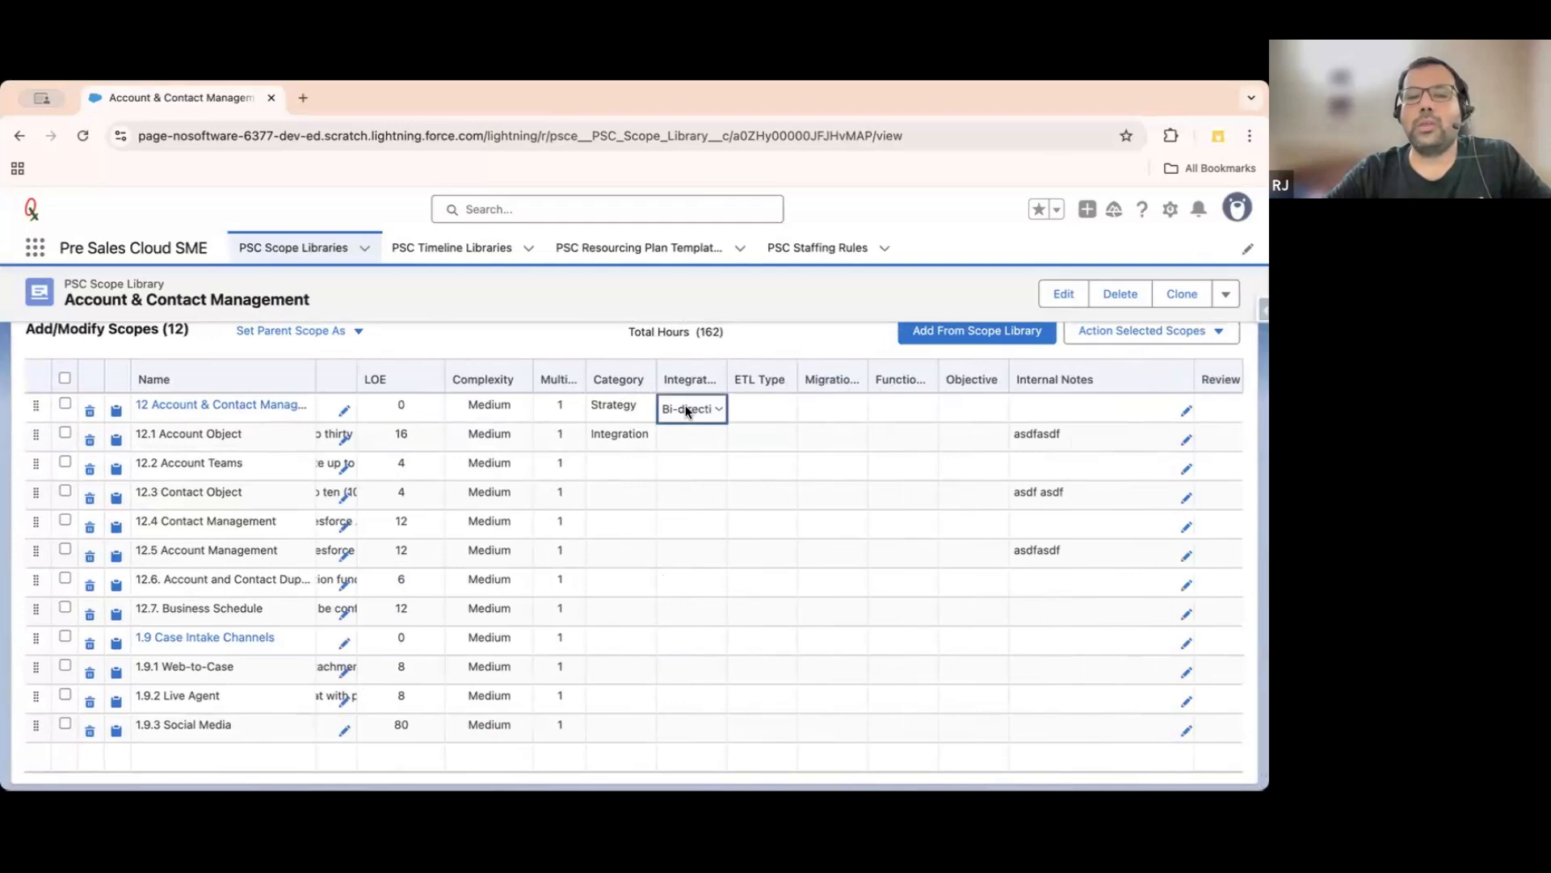
left_click(685, 405)
left_click(869, 395)
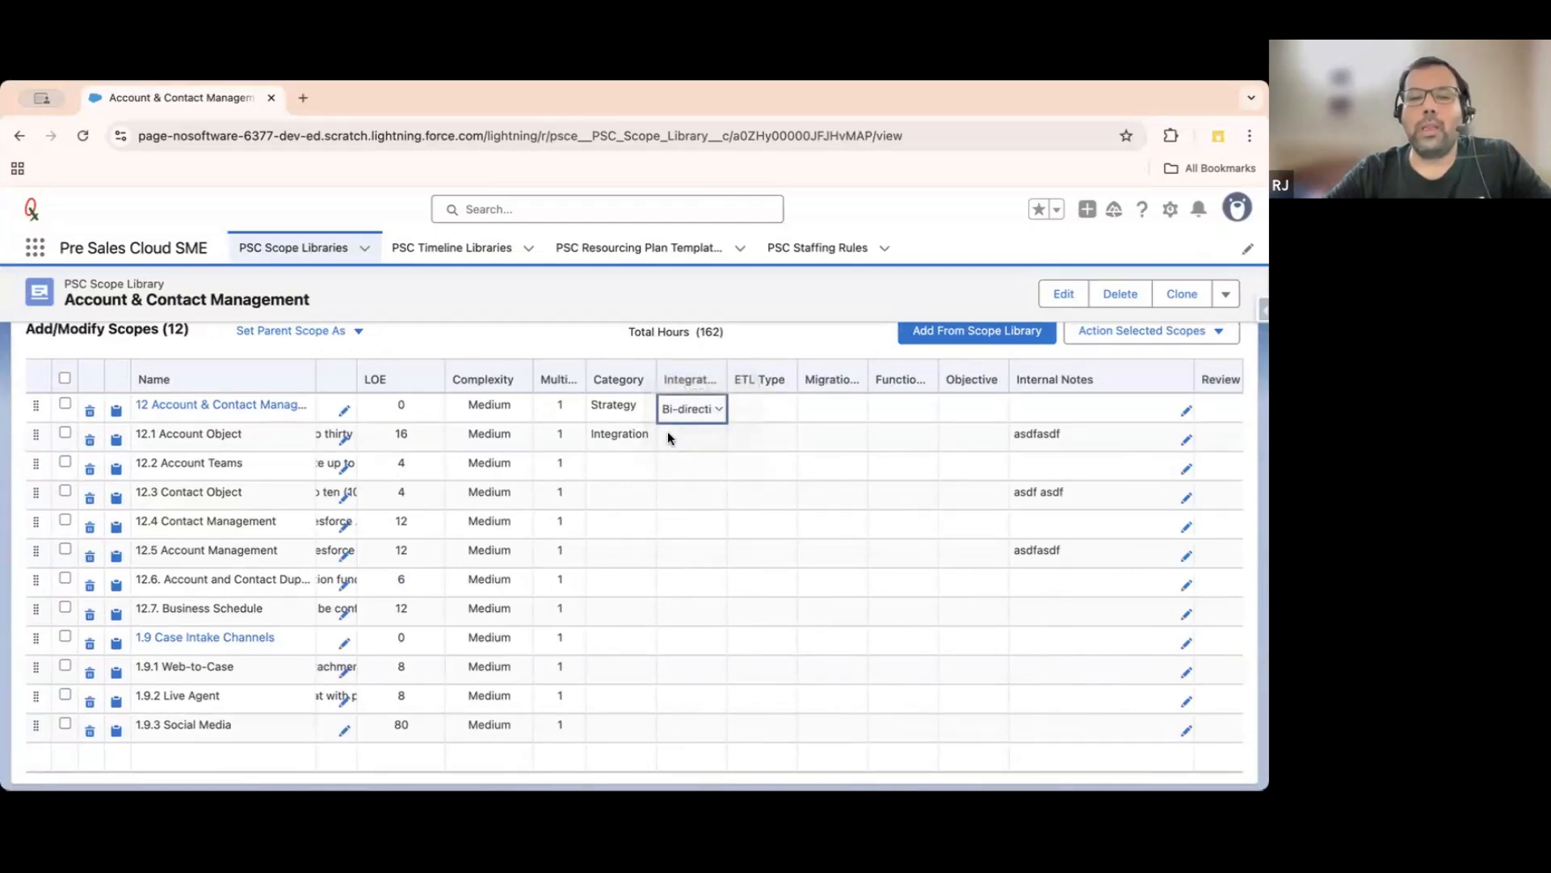
double_click(618, 406)
left_click(617, 406)
left_click(846, 442)
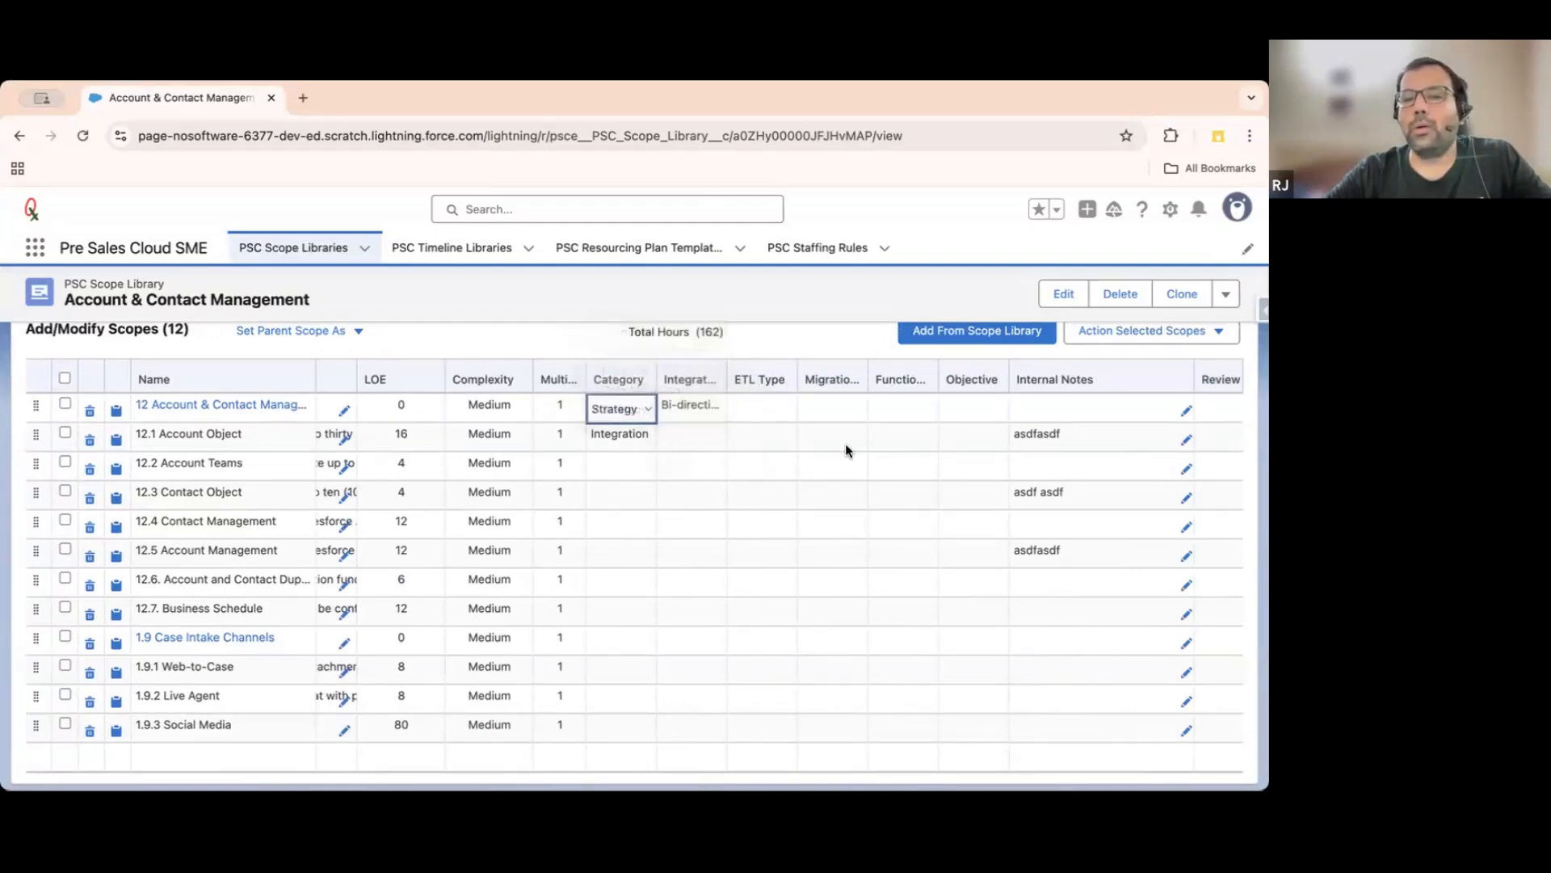
Set the review status of scope 12.2 Account Teams to Yellow.
scroll(1040, 469, "right", 2)
scroll(1042, 470, "right", 3)
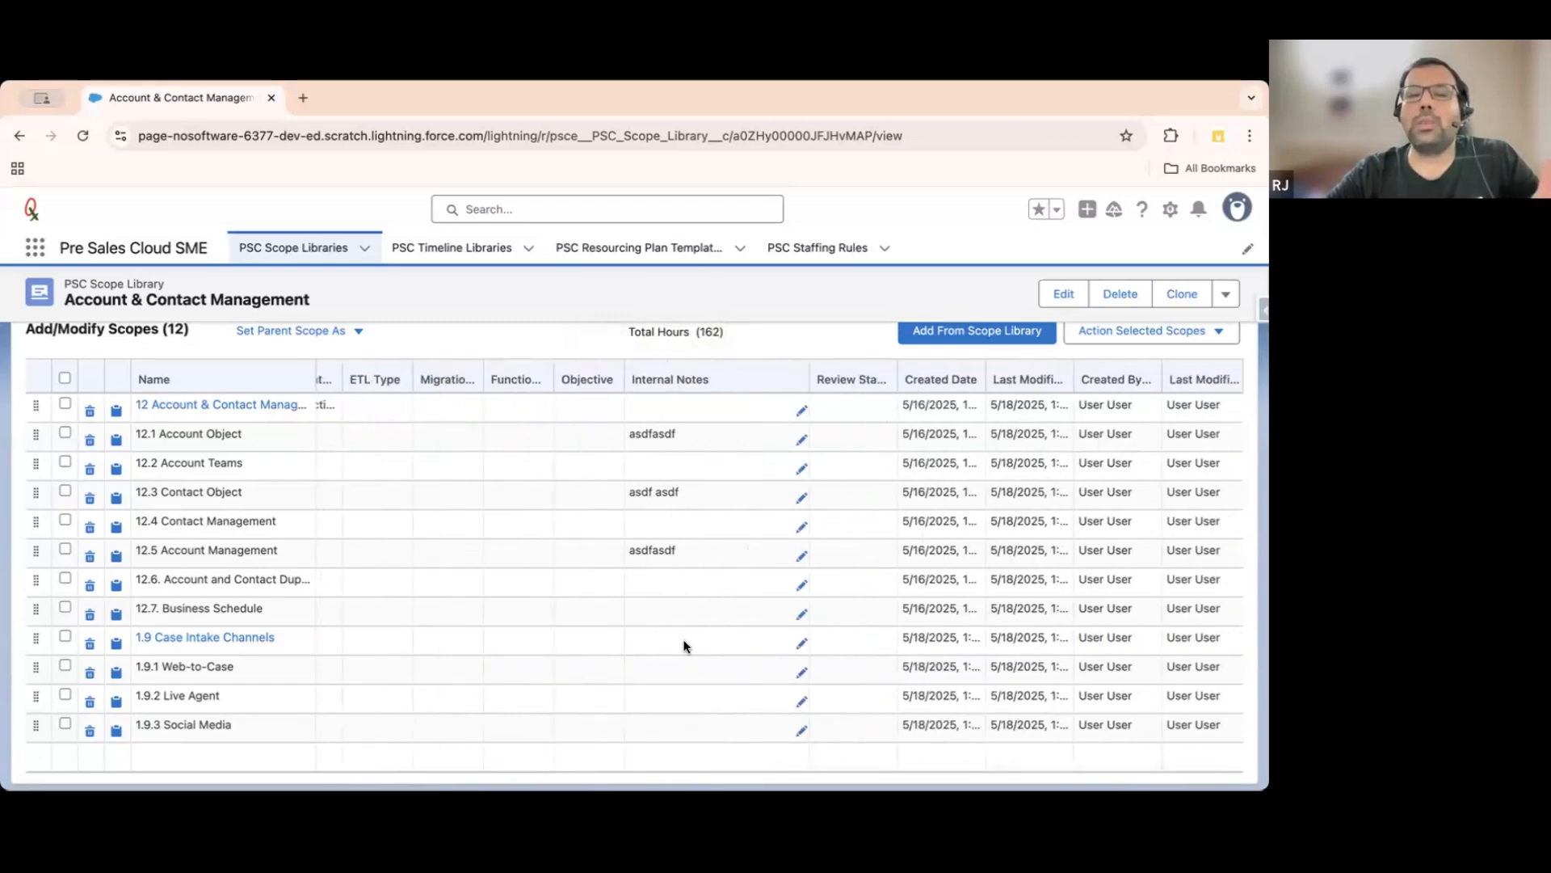
scroll(683, 646, "up", 1)
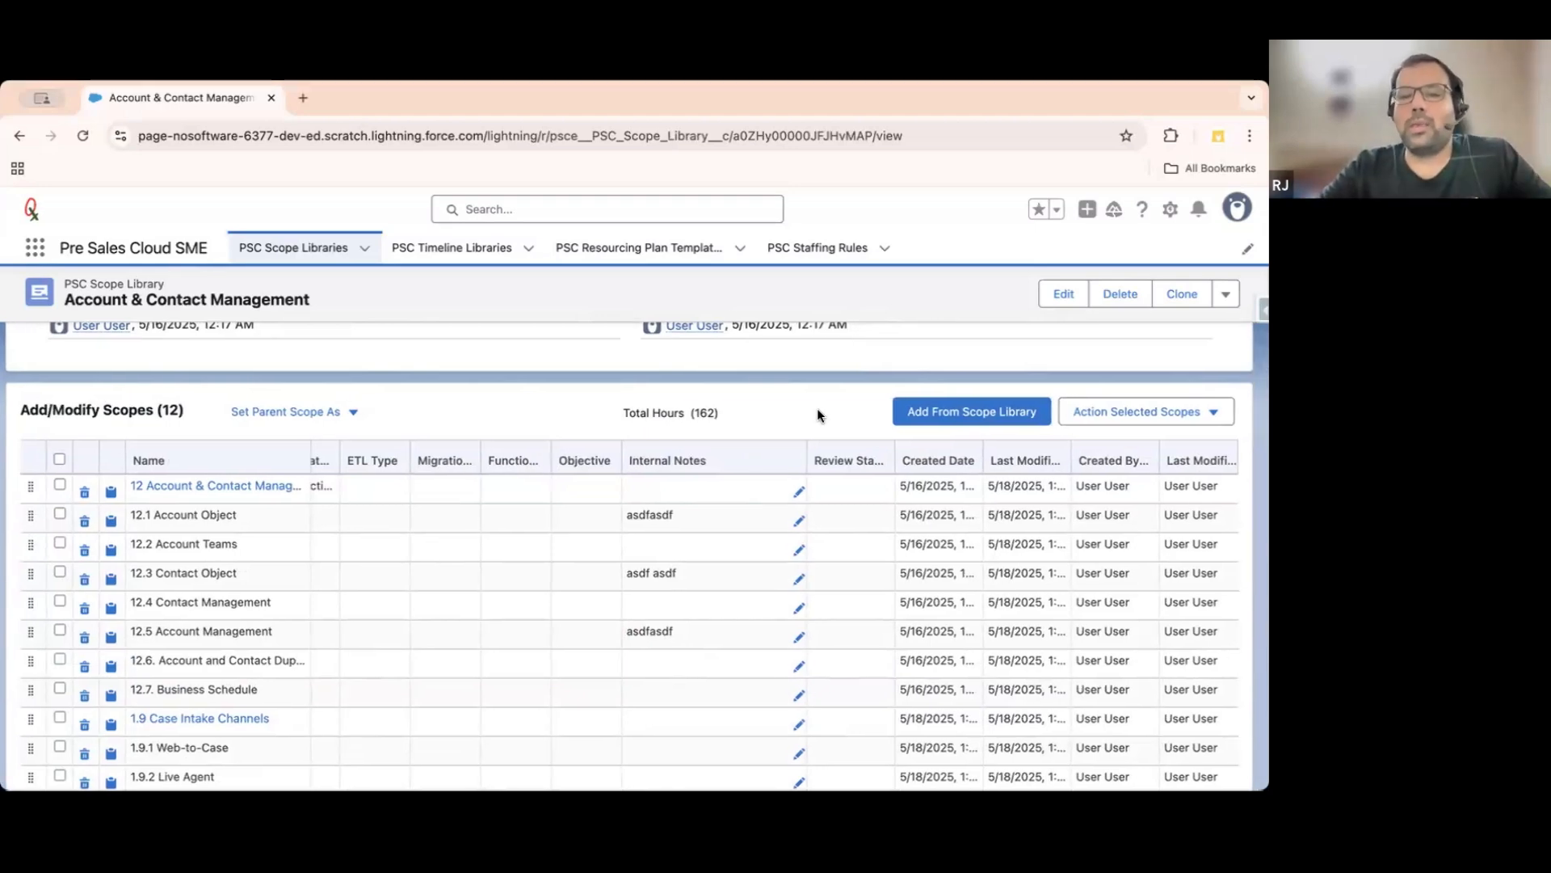
double_click(871, 488)
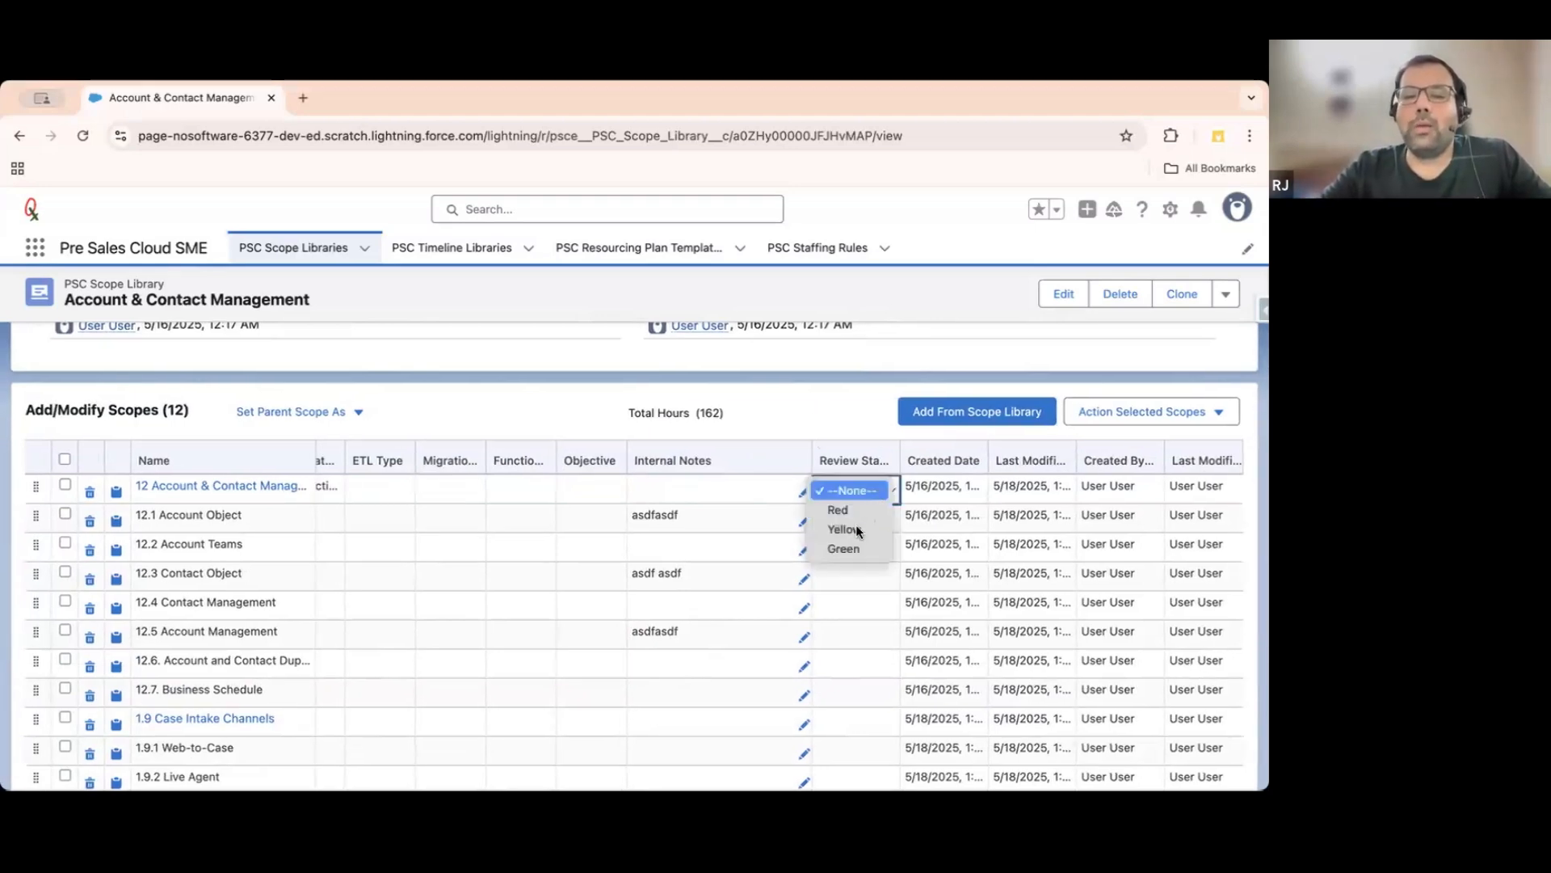
left_click(817, 552)
double_click(817, 553)
left_click(816, 553)
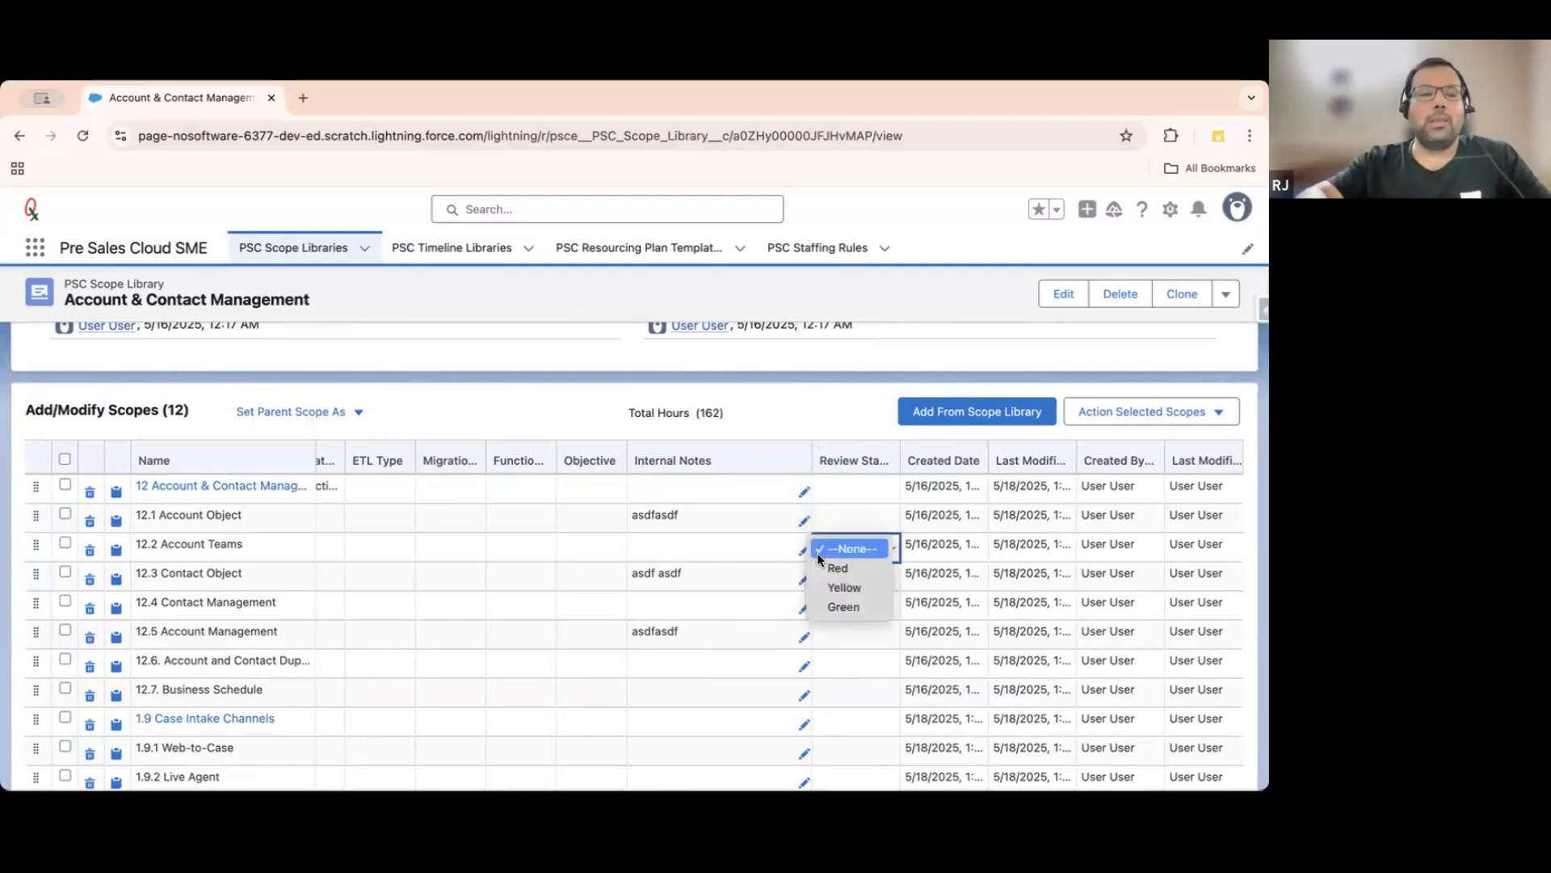
left_click(827, 593)
left_click(576, 557)
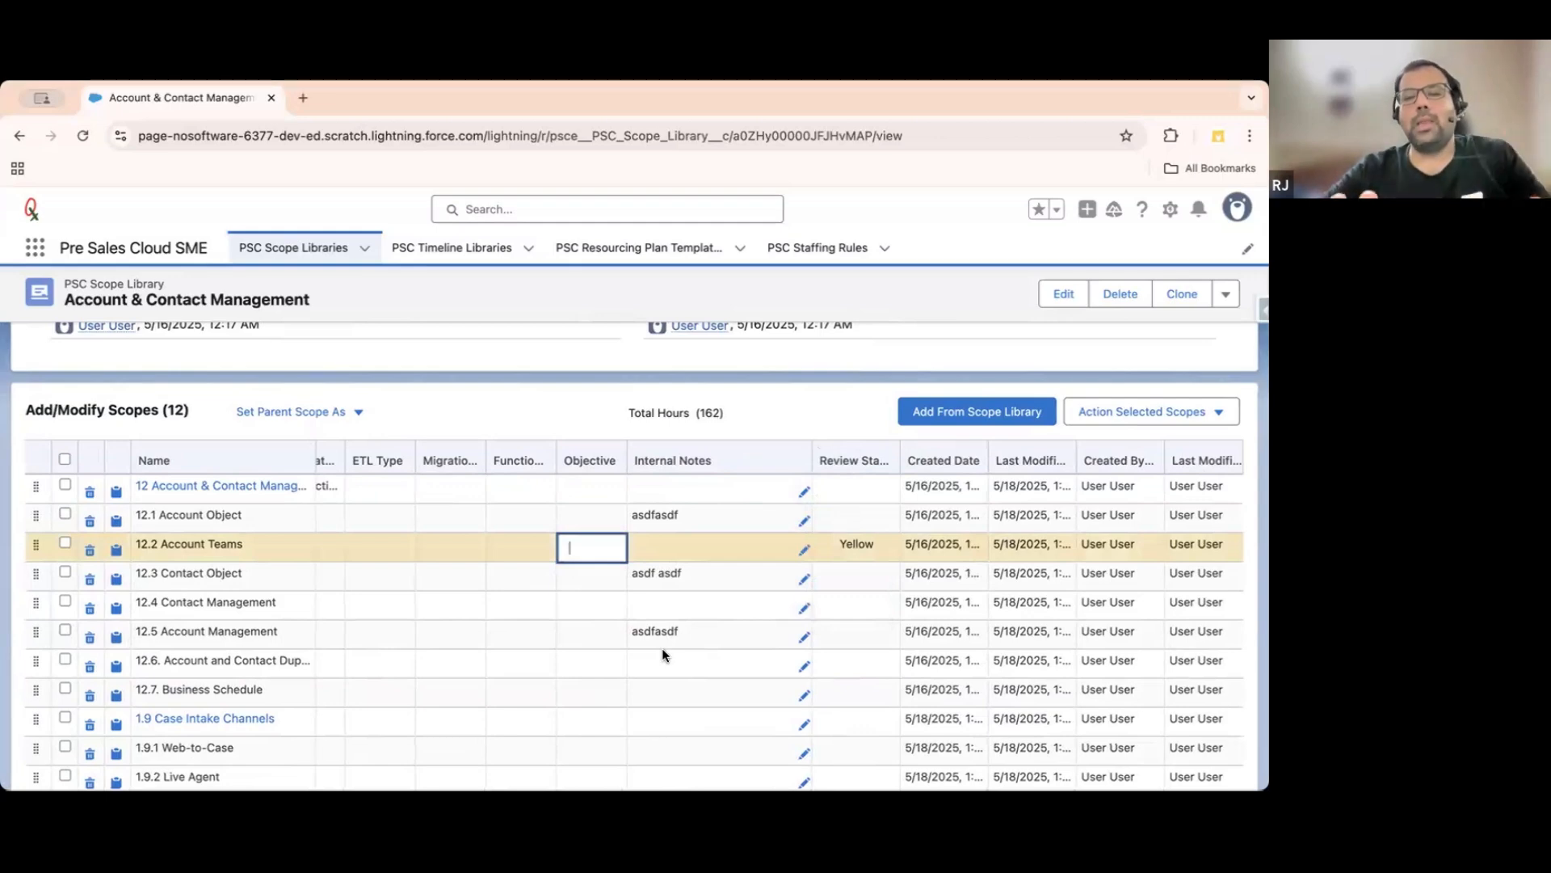
Change the review status of scope 12.2 Account Teams to Green.
scroll(662, 654, "down", 4)
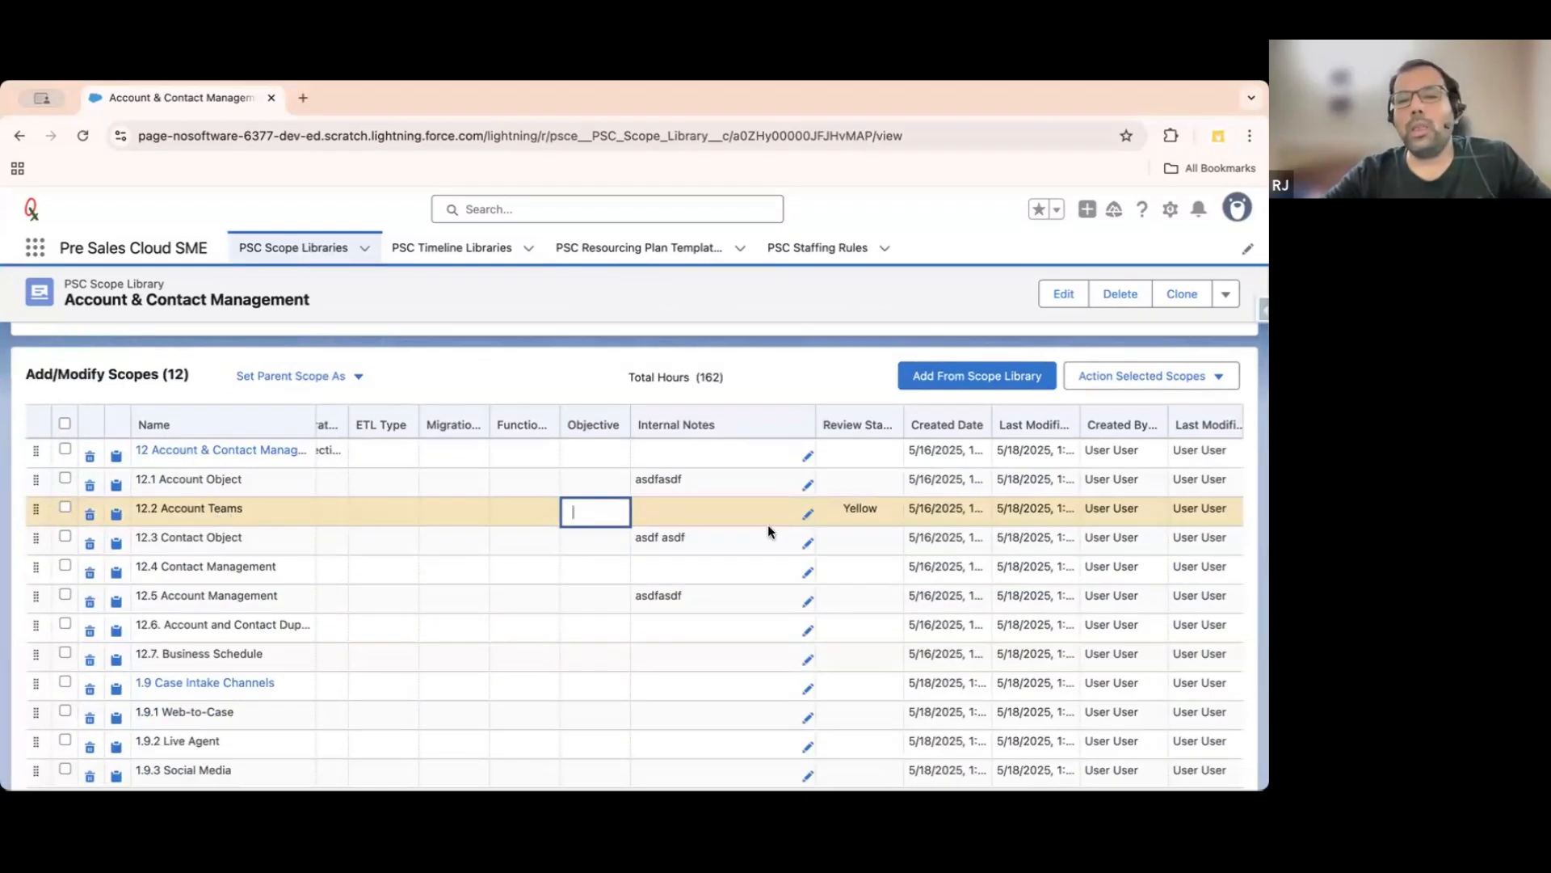
scroll(768, 525, "left", 8)
scroll(768, 527, "left", 6)
scroll(767, 526, "right", 12)
scroll(1064, 521, "right", 4)
left_click(902, 519)
left_click(903, 524)
key("Down")
key("Return")
left_click(893, 580)
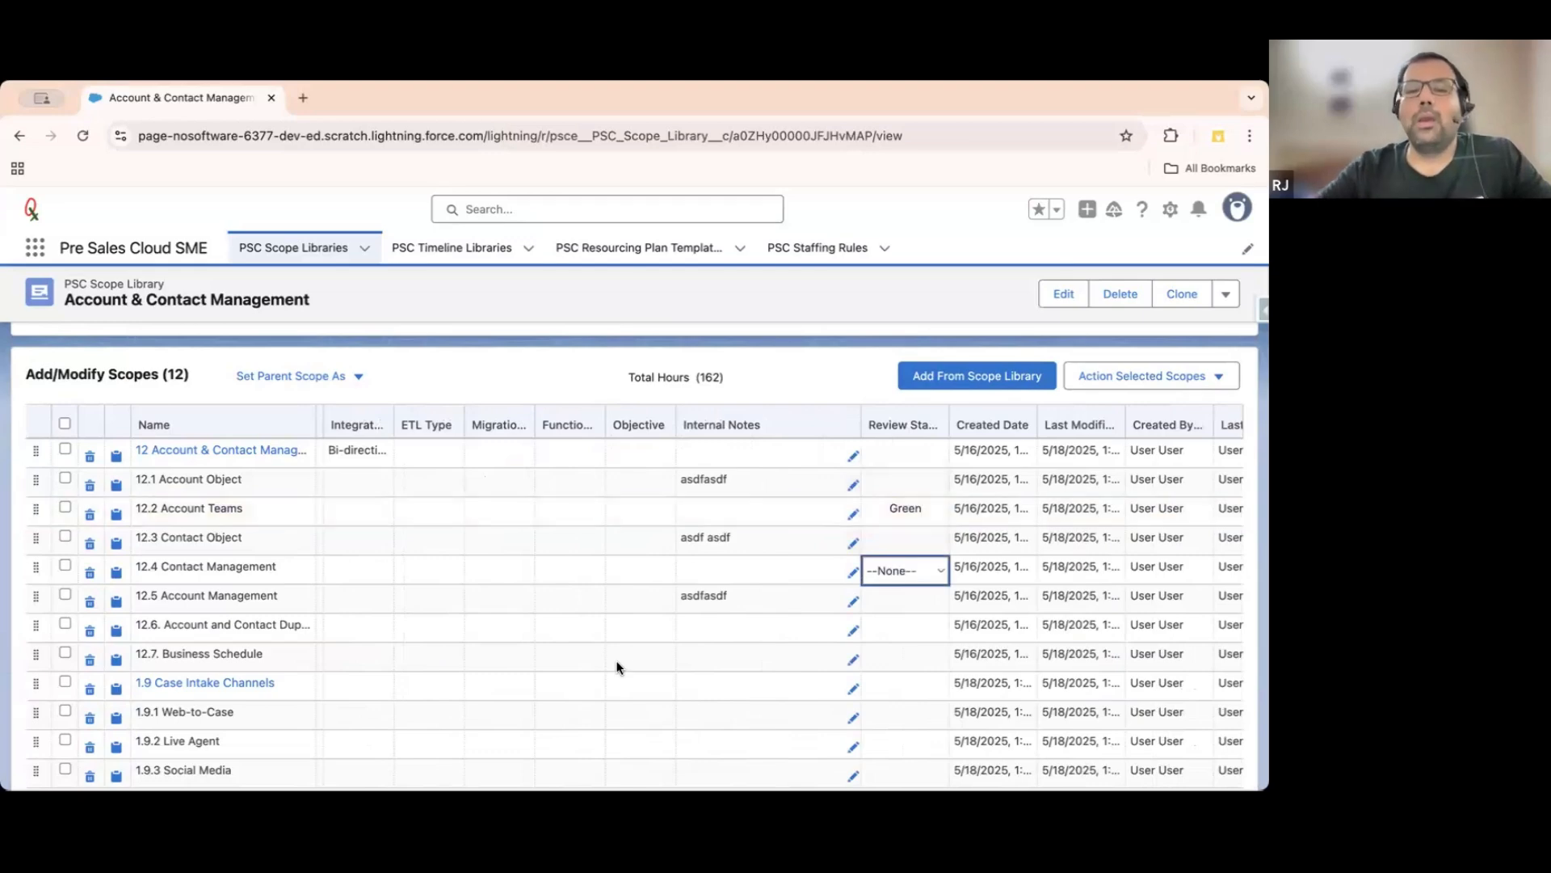
View the Additional Scope Fields of scope 12.2 Account Teams and close them without changes.
scroll(796, 663, "right", 4)
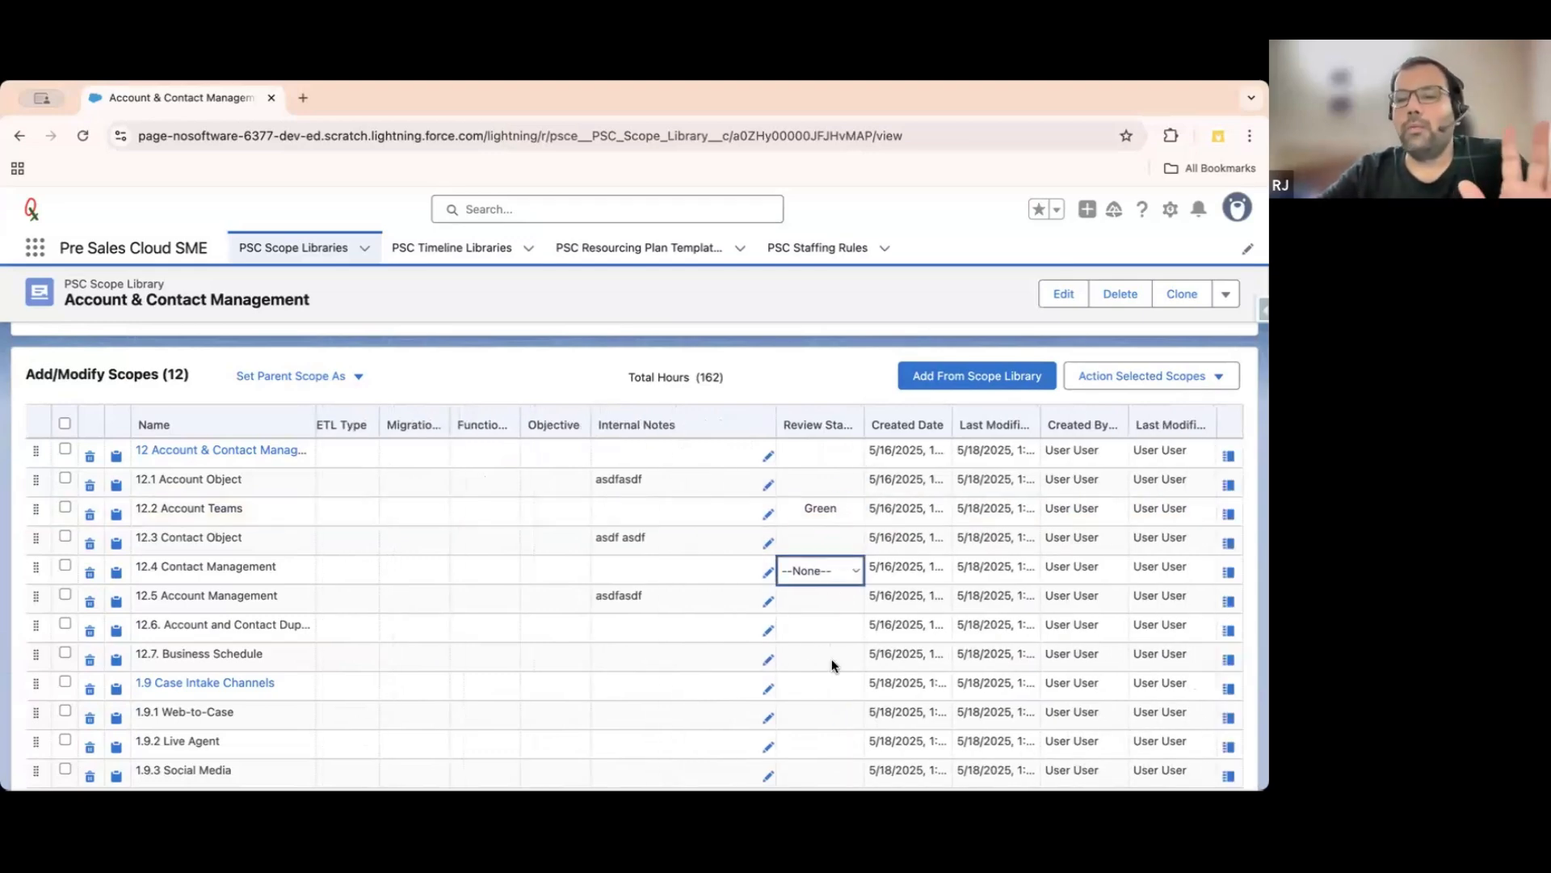
left_click(1229, 513)
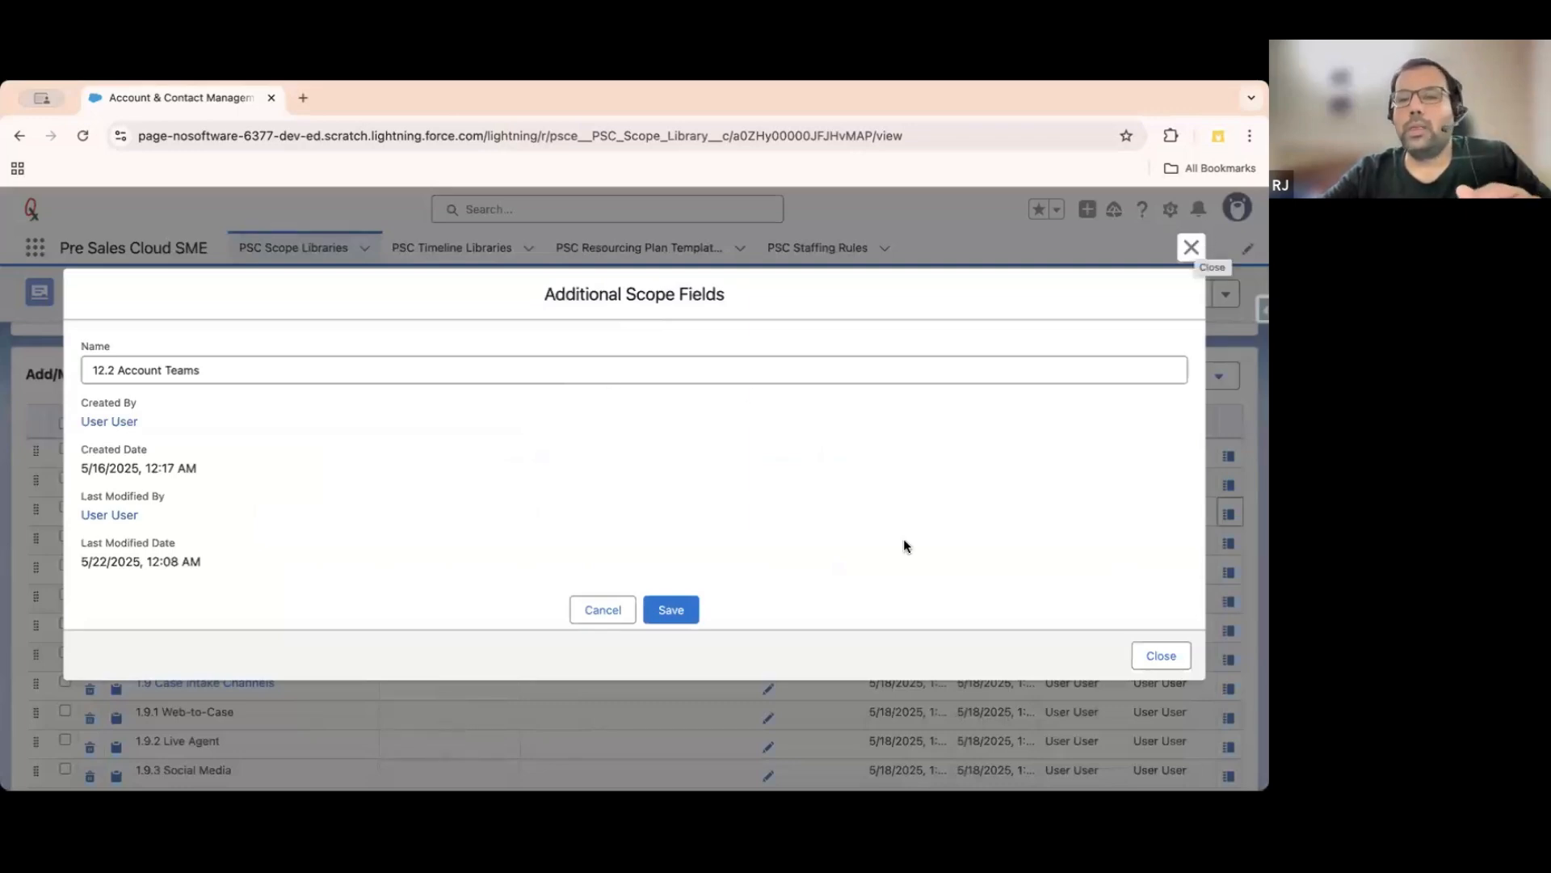
left_click(1191, 247)
scroll(942, 665, "up", 2)
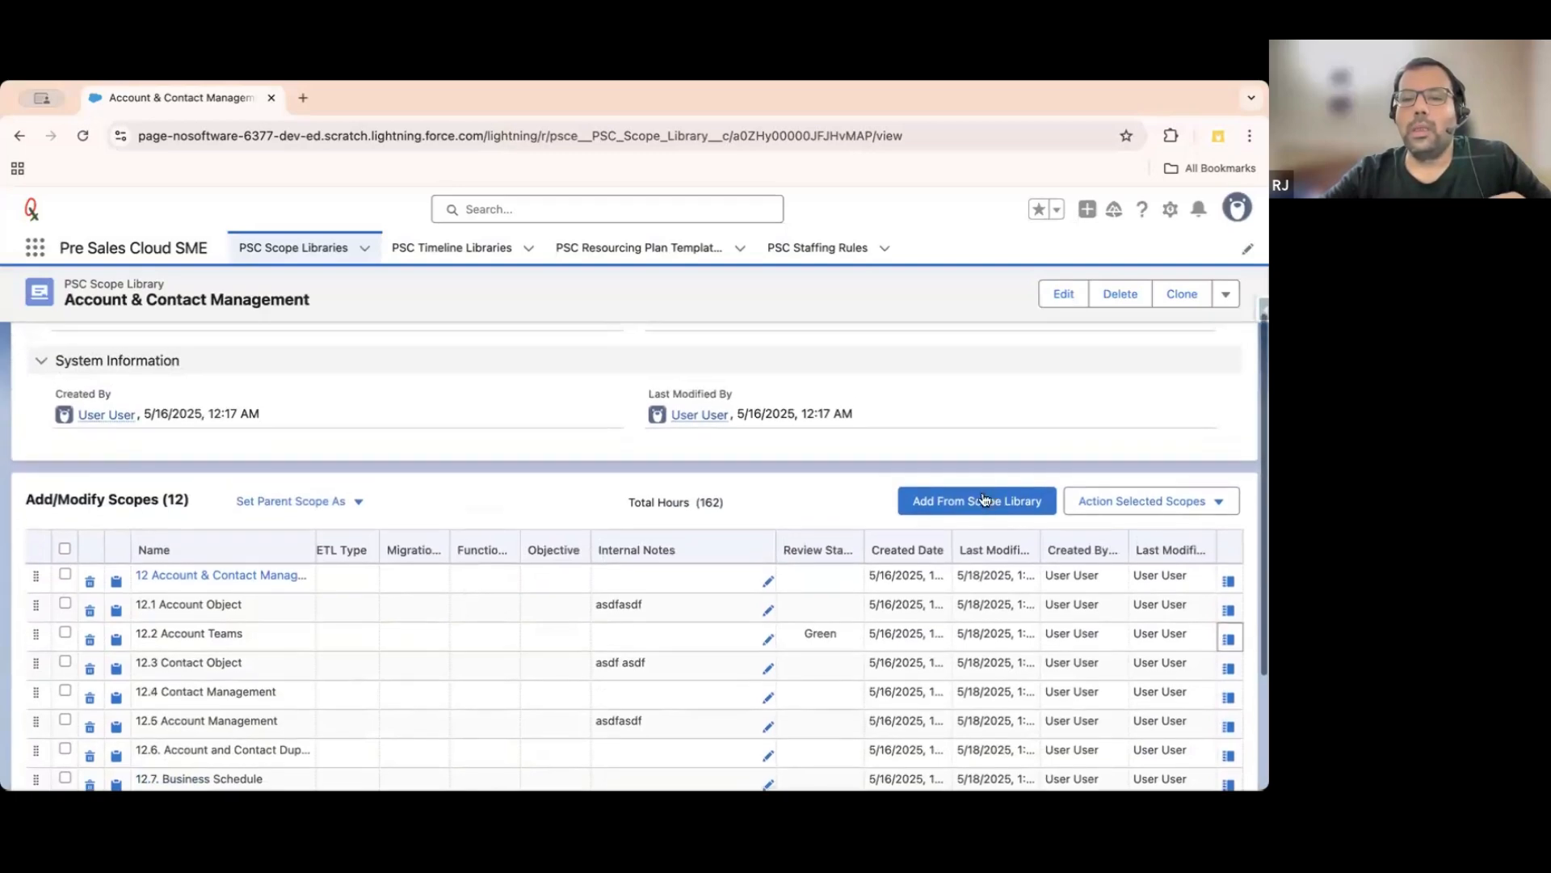
View the Add From Scope Library dialog and close it without adding any scopes.
left_click(967, 509)
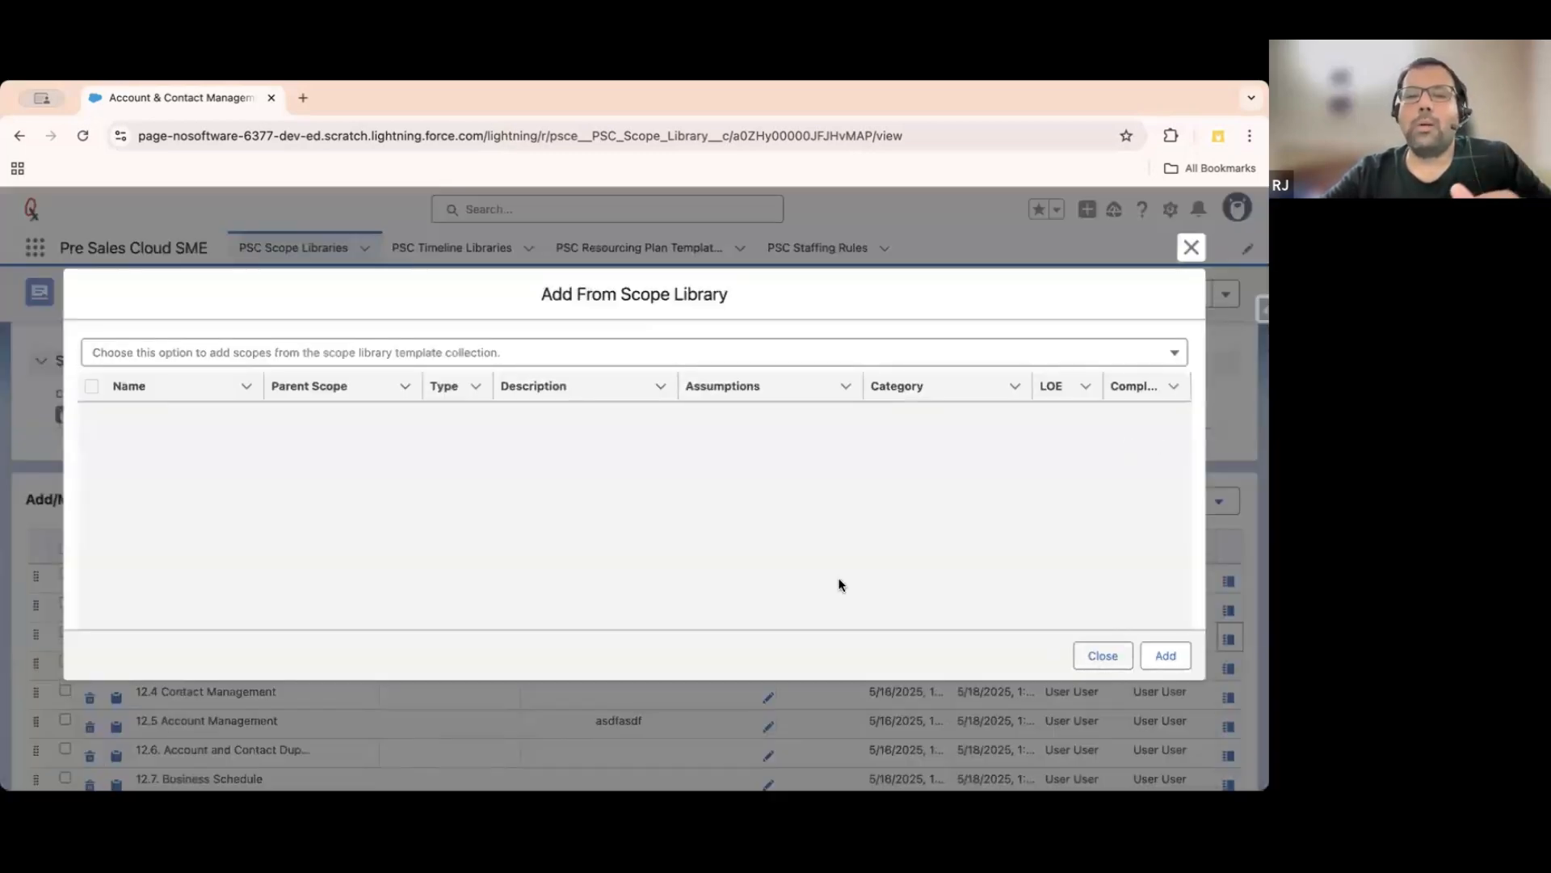
key("Escape")
scroll(627, 460, "up", 3)
Open timeline library TL-000000 and review the weekly resource plan in its Timeline Library Details.
left_click(442, 249)
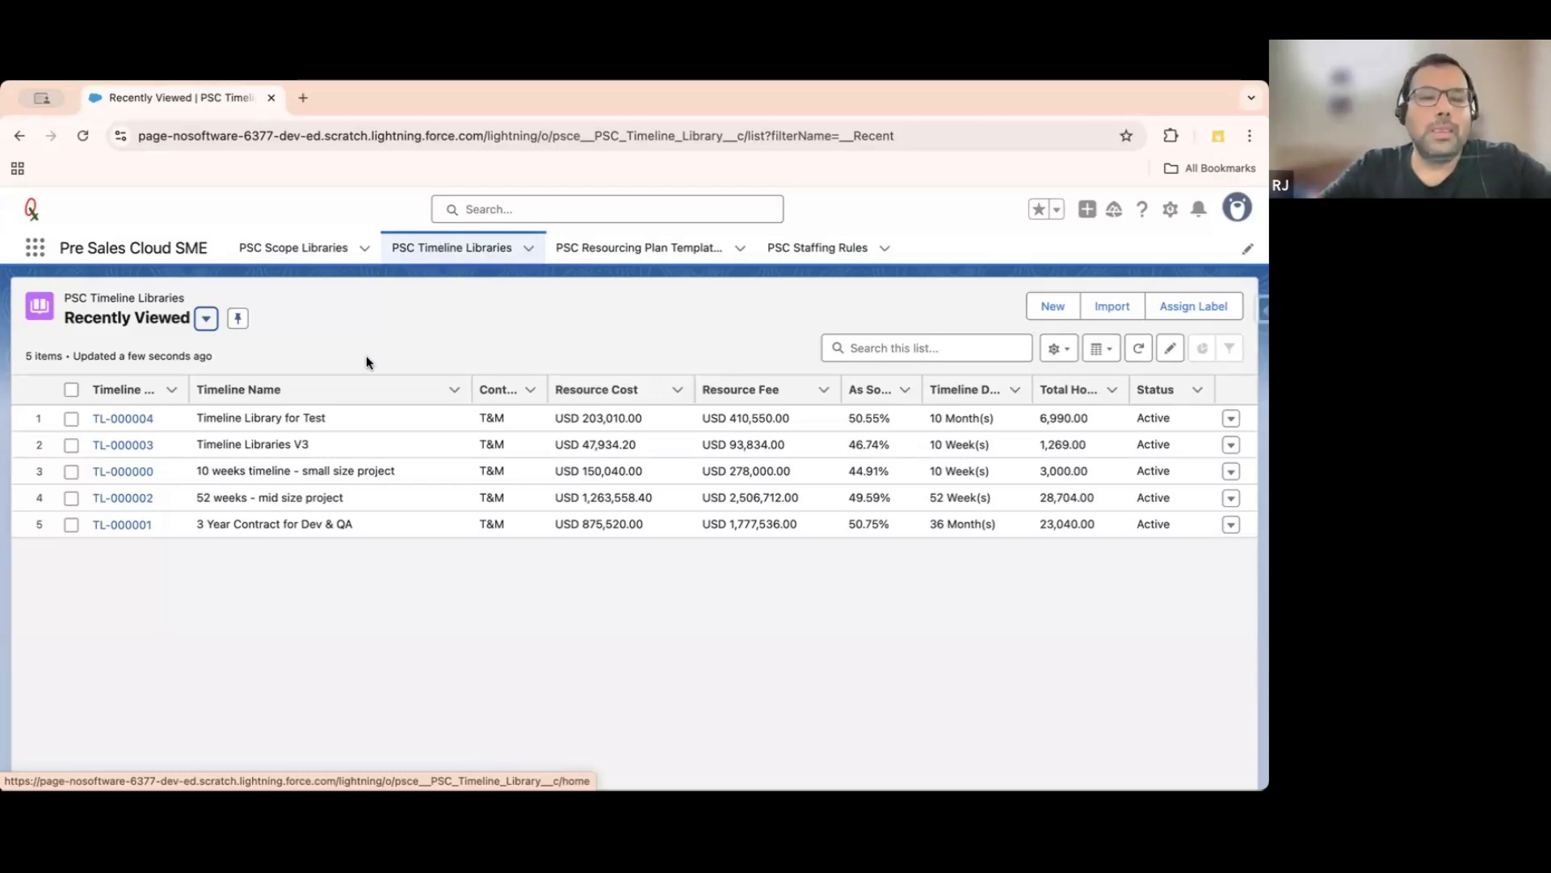
left_click(115, 470)
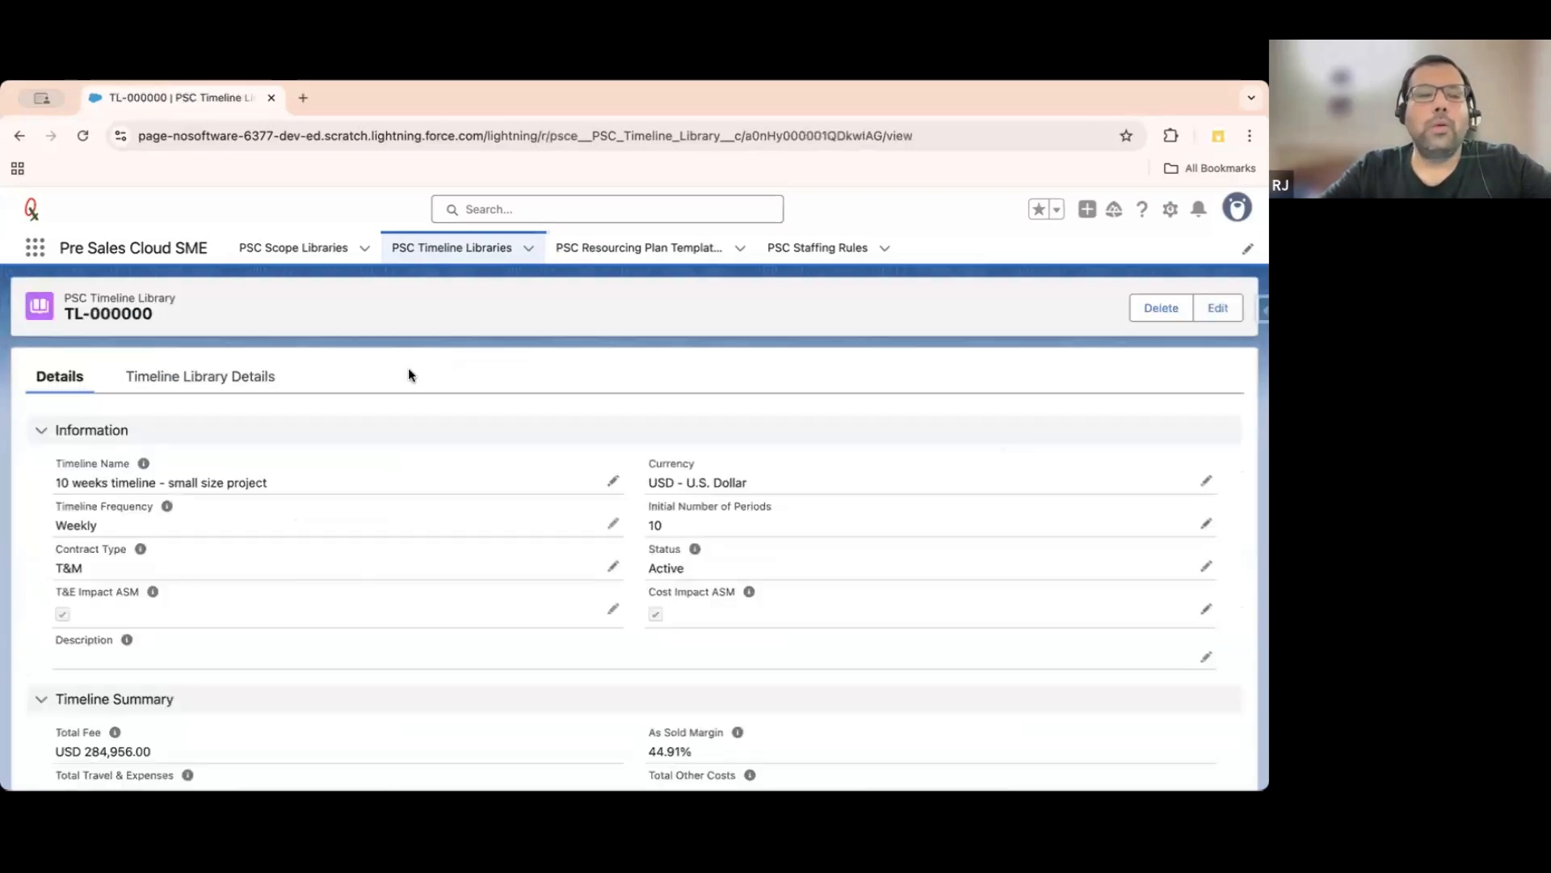
left_click(196, 379)
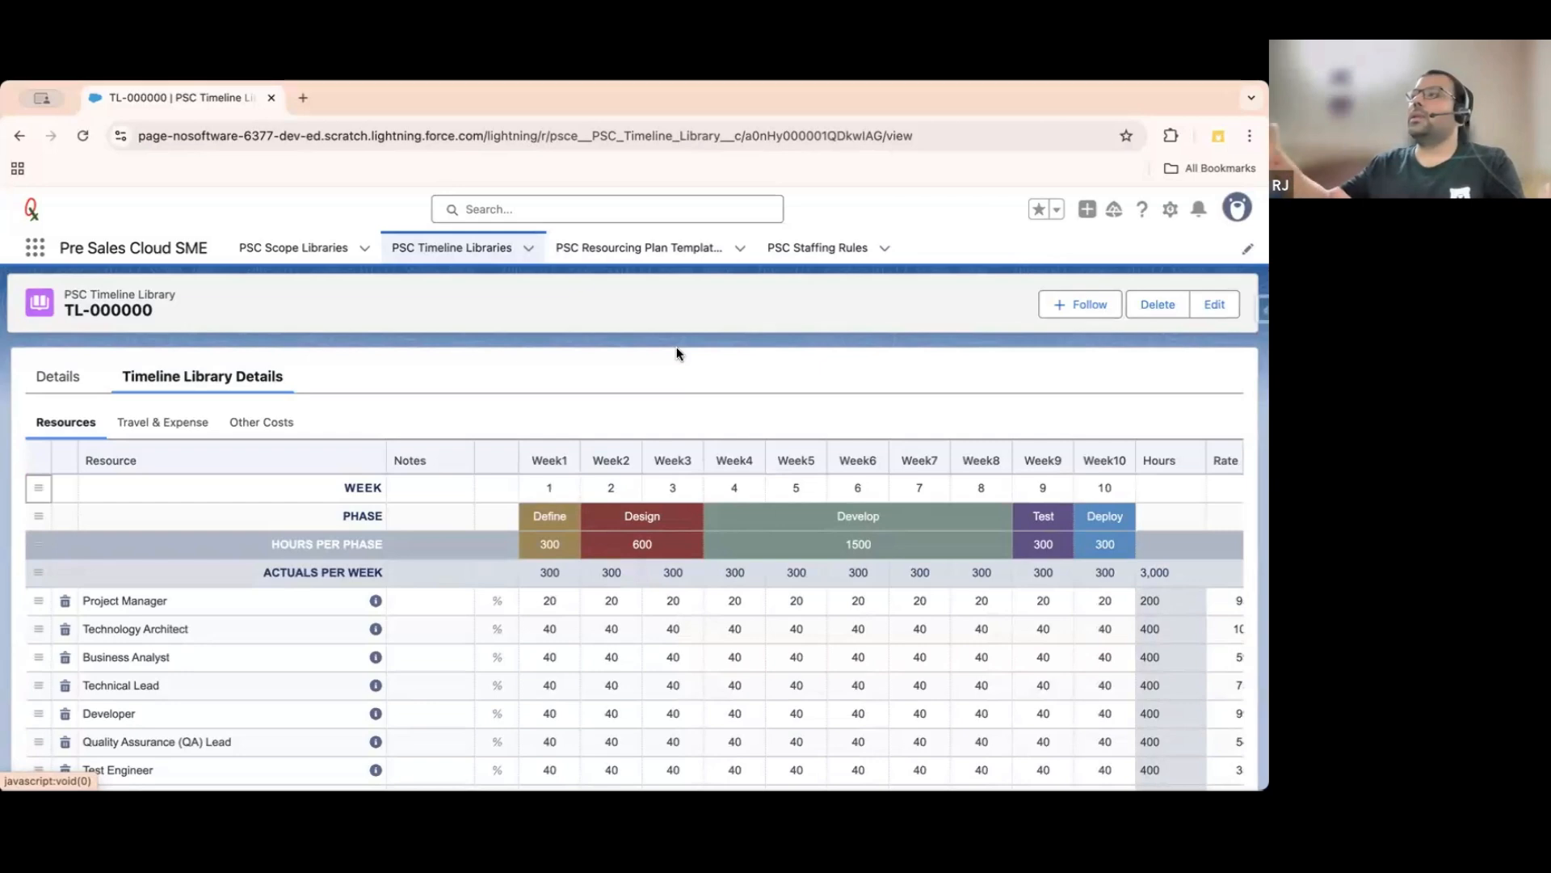
scroll(676, 346, "down", 2)
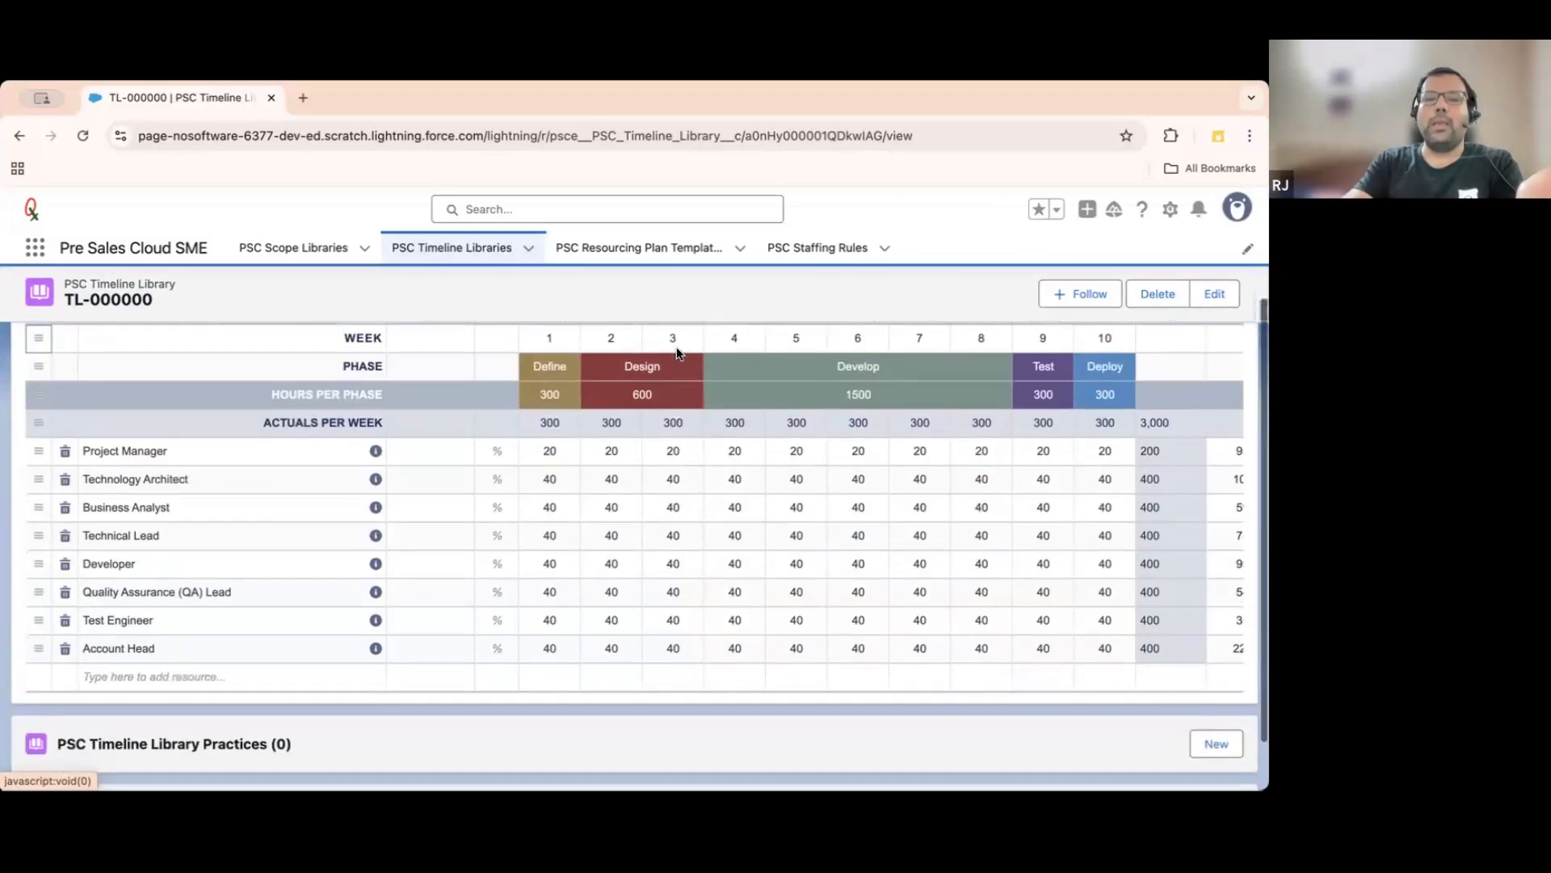
scroll(676, 347, "up", 2)
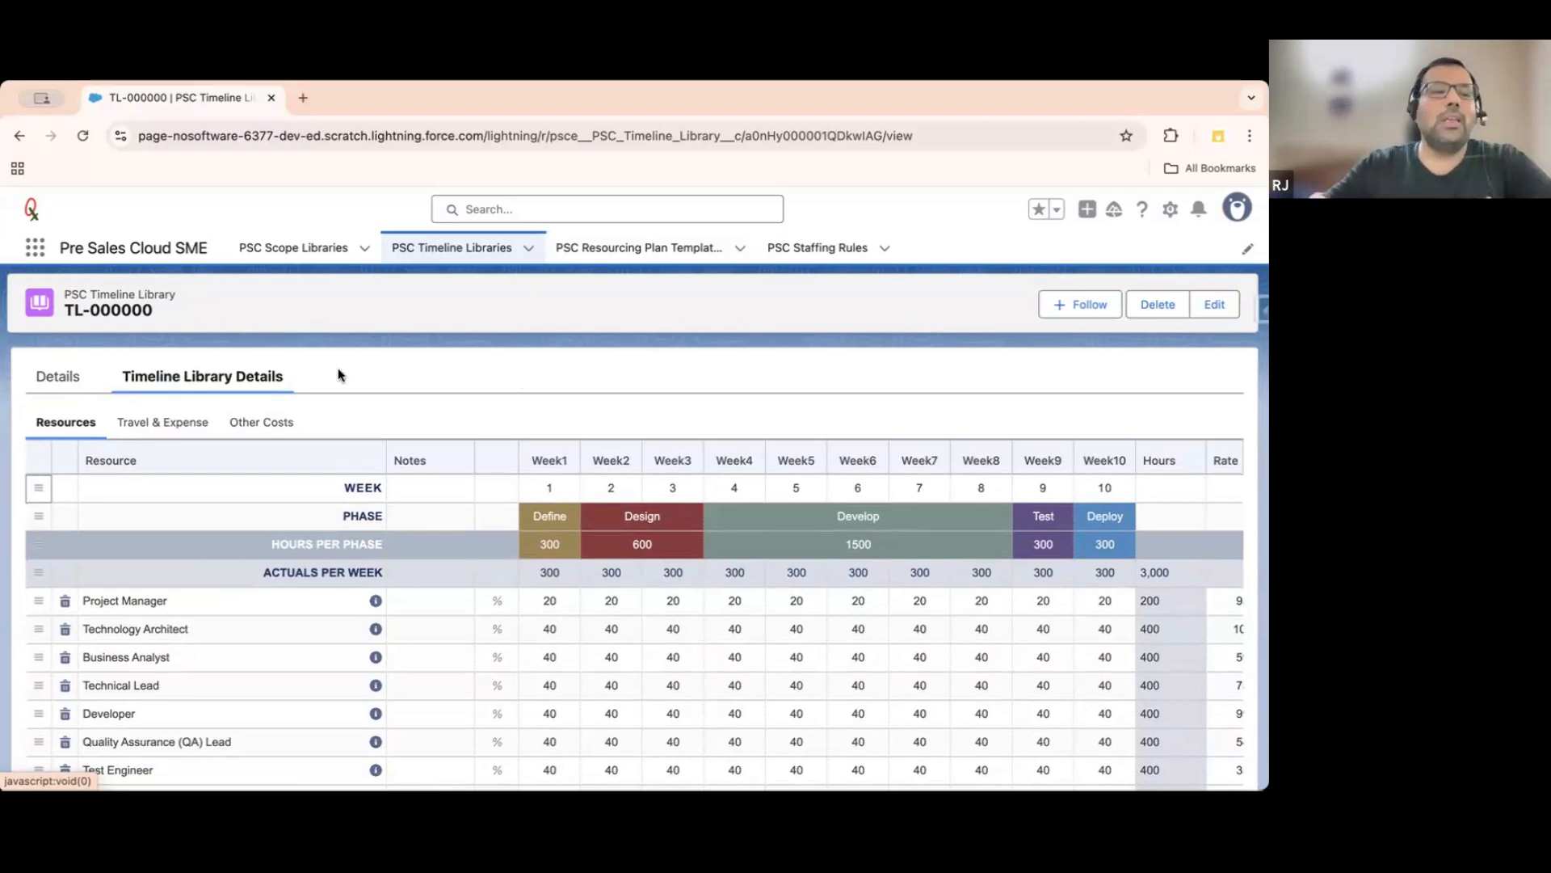
Review the weekly Travel & Expense costs per resource and the Other Costs plan of timeline library TL-000000.
left_click(166, 422)
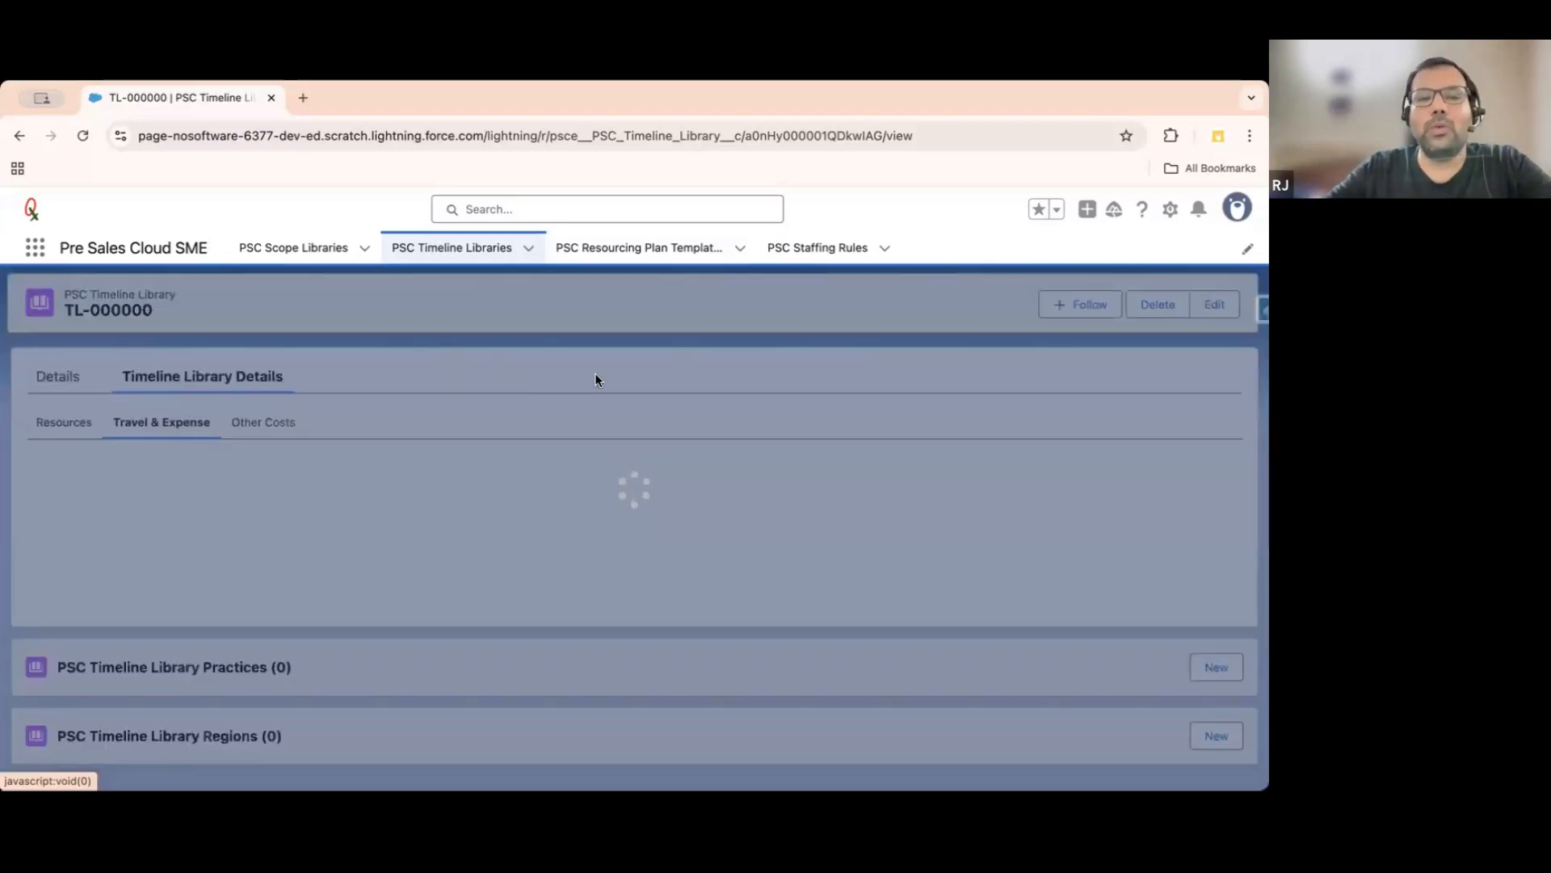
scroll(594, 380, "down", 2)
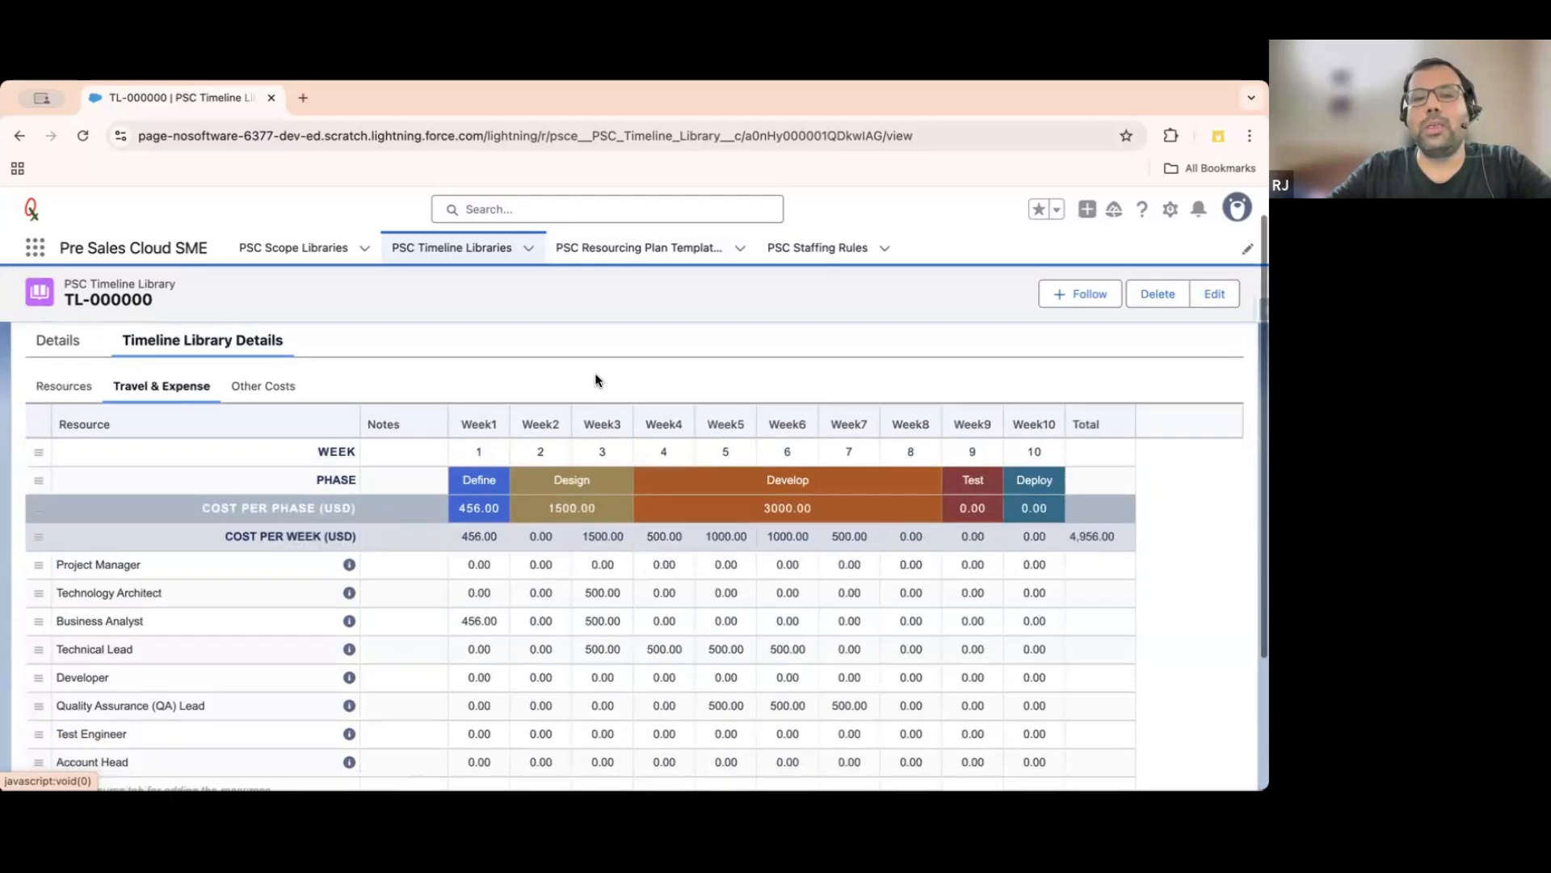
scroll(595, 380, "up", 1)
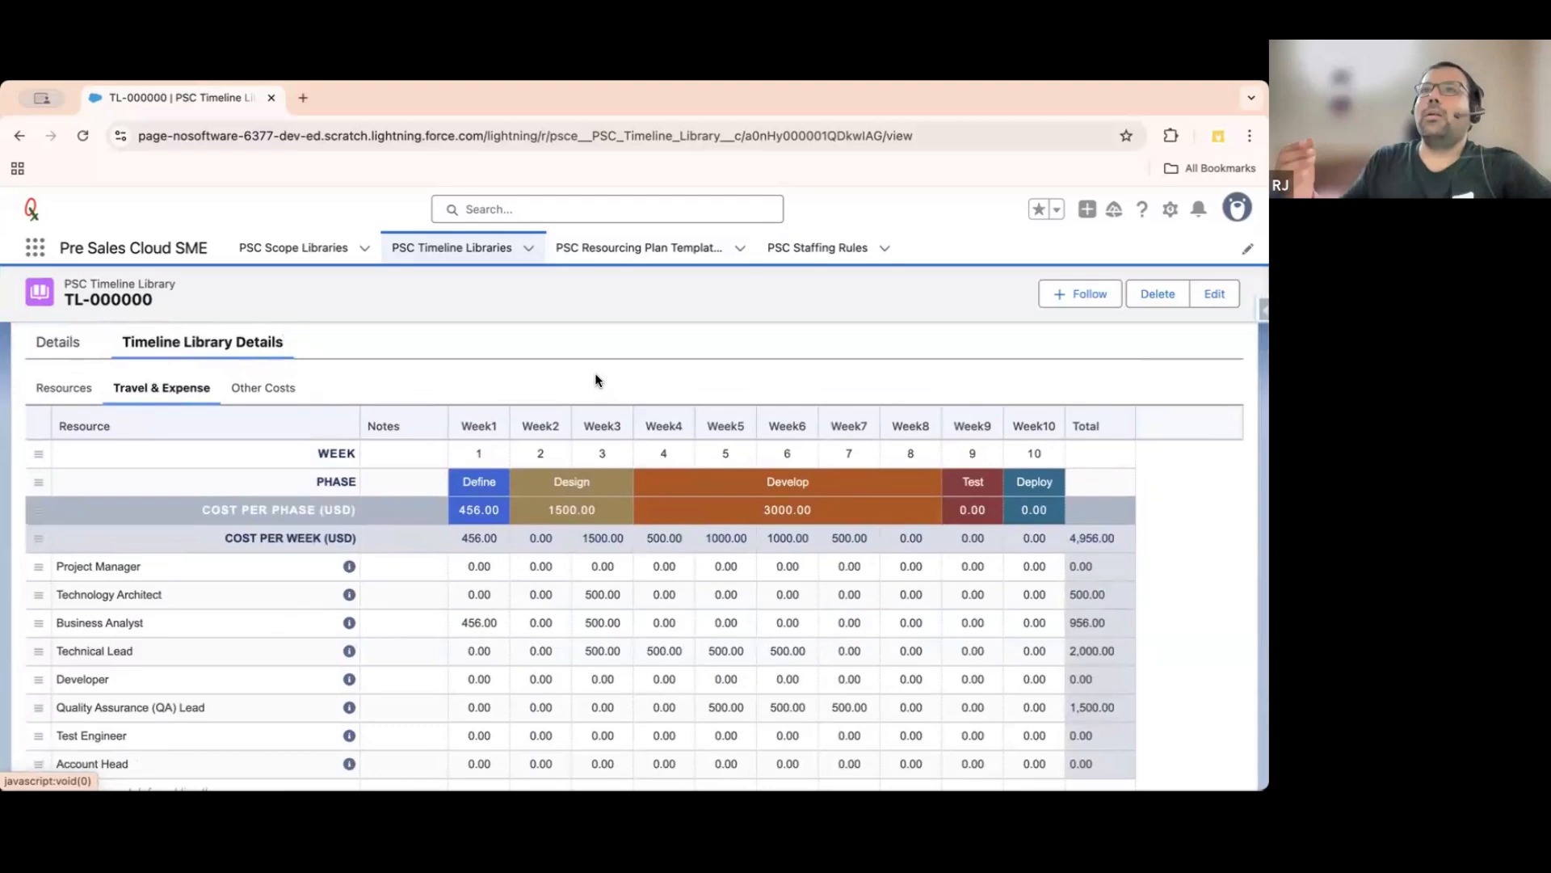
left_click(465, 570)
key("Tab")
key("Tab")
key("Tab")
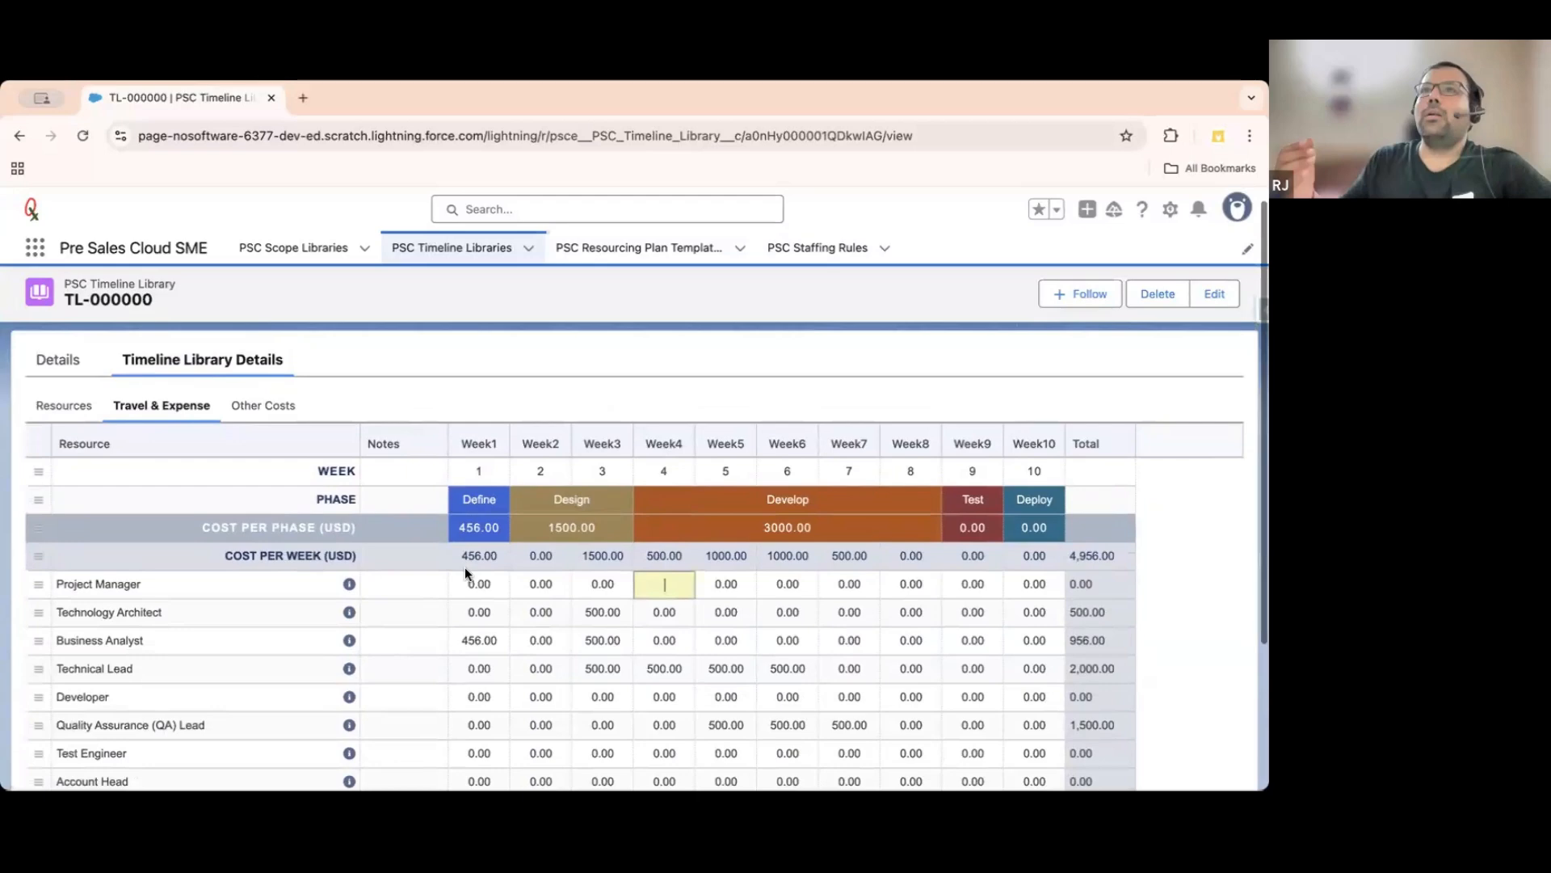
left_click(263, 406)
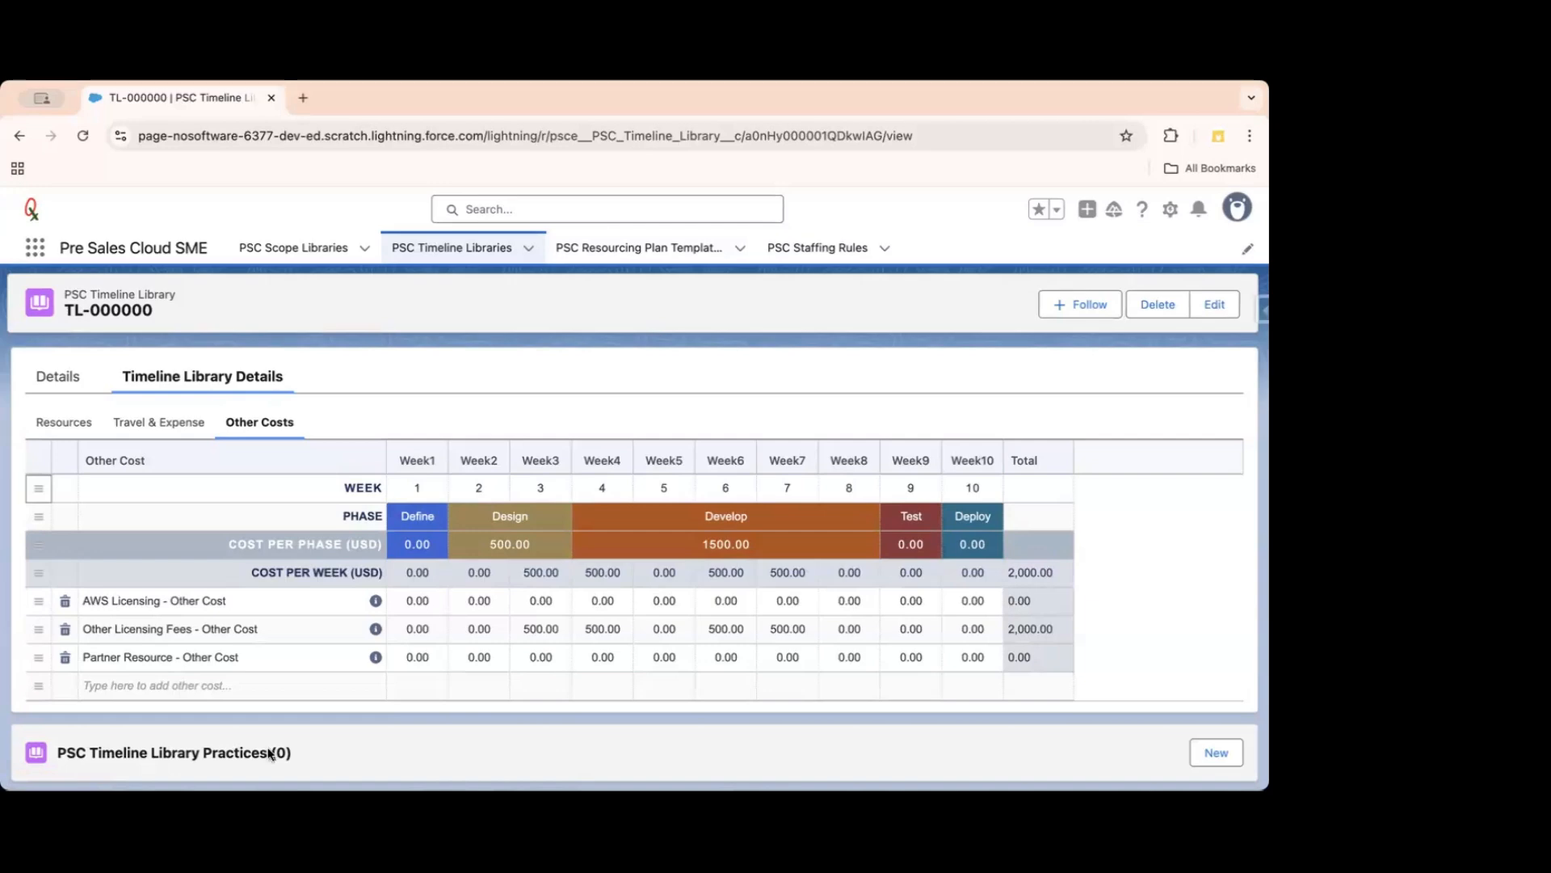
Open the resourcing plan template "Dev -> PM, BA, TA, TL, QA" and view its name and description.
left_click(611, 245)
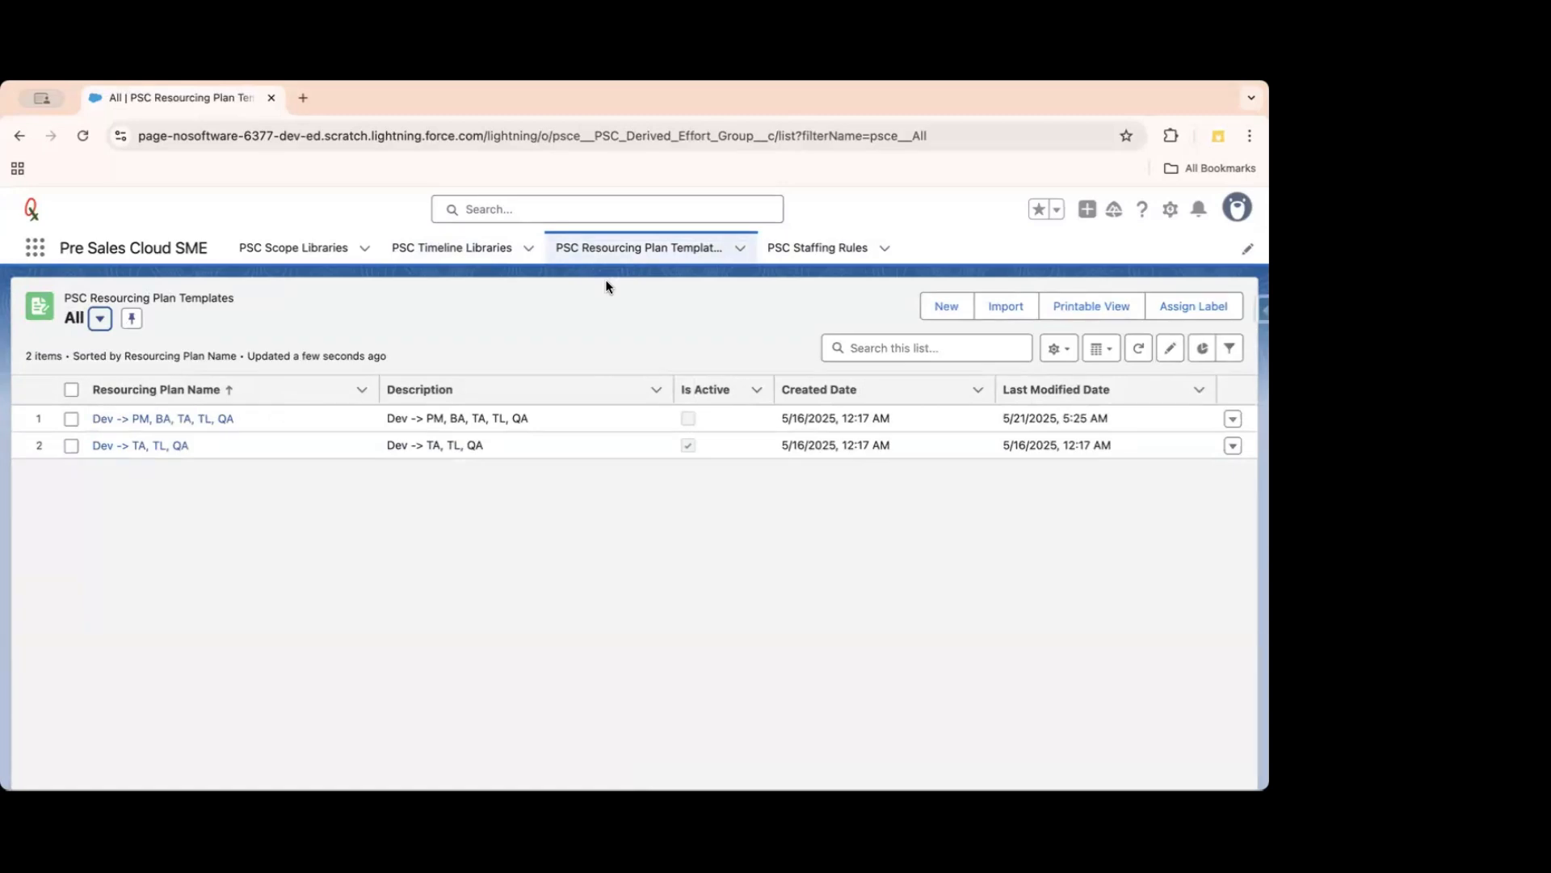
left_click(287, 317)
left_click(165, 418)
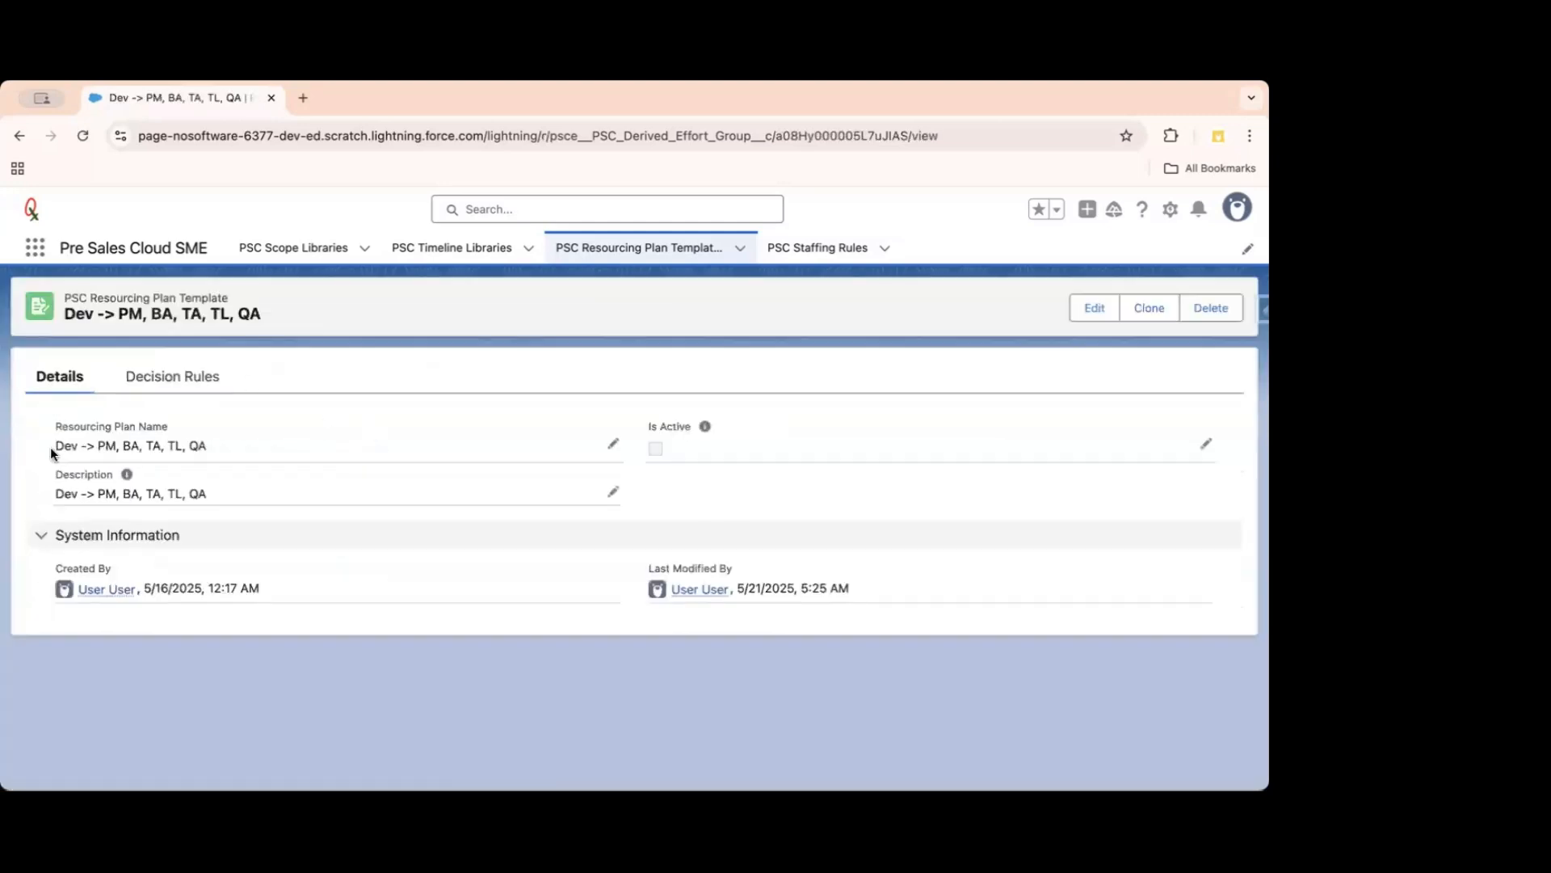
left_click_drag(52, 443, 221, 449)
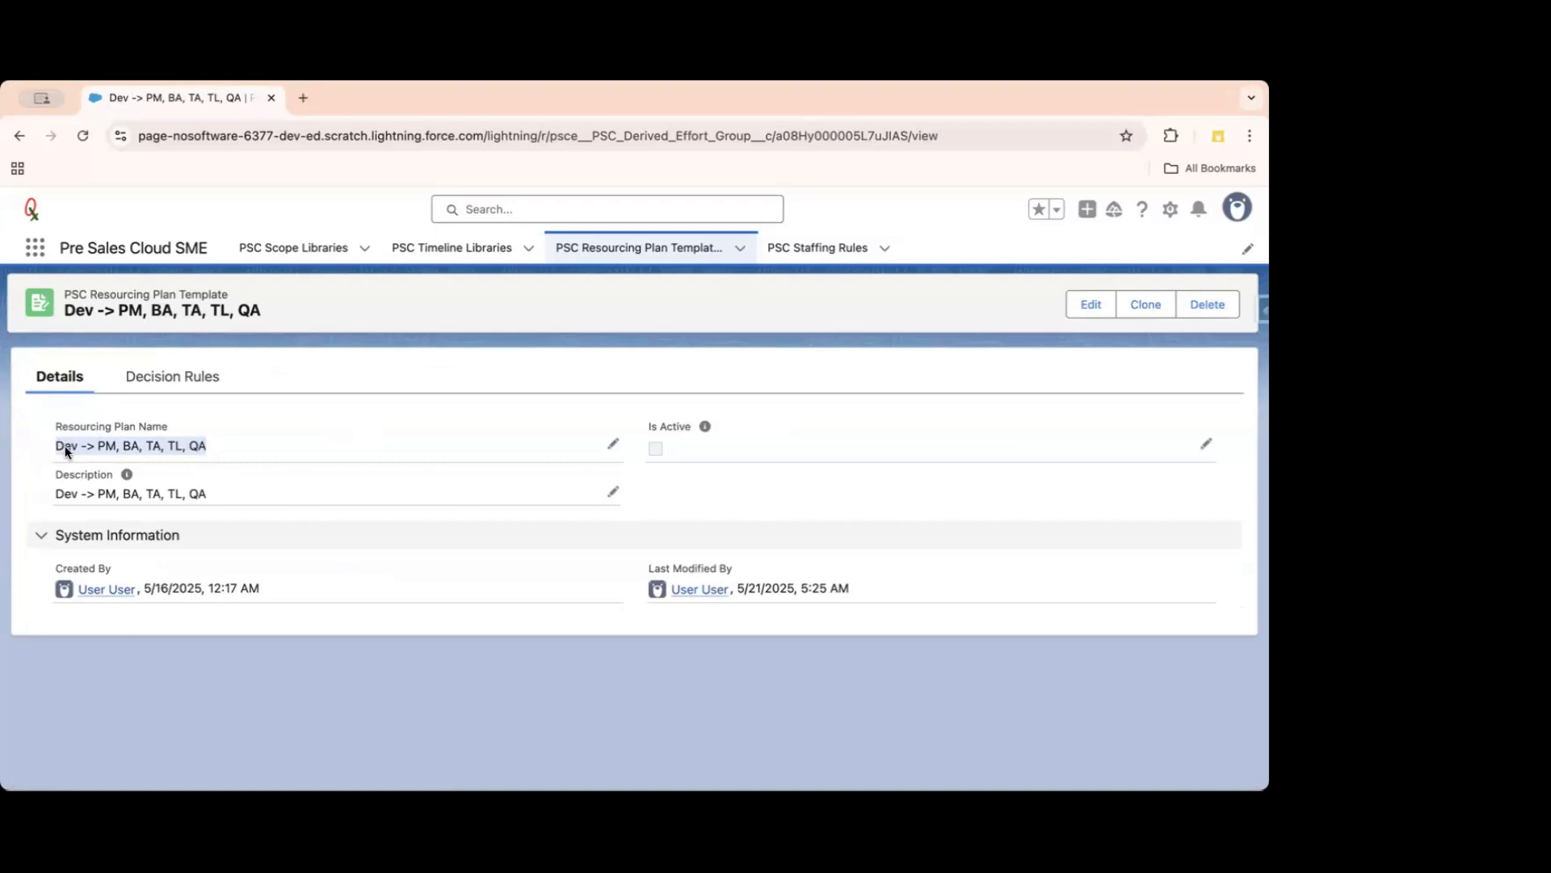
left_click(279, 430)
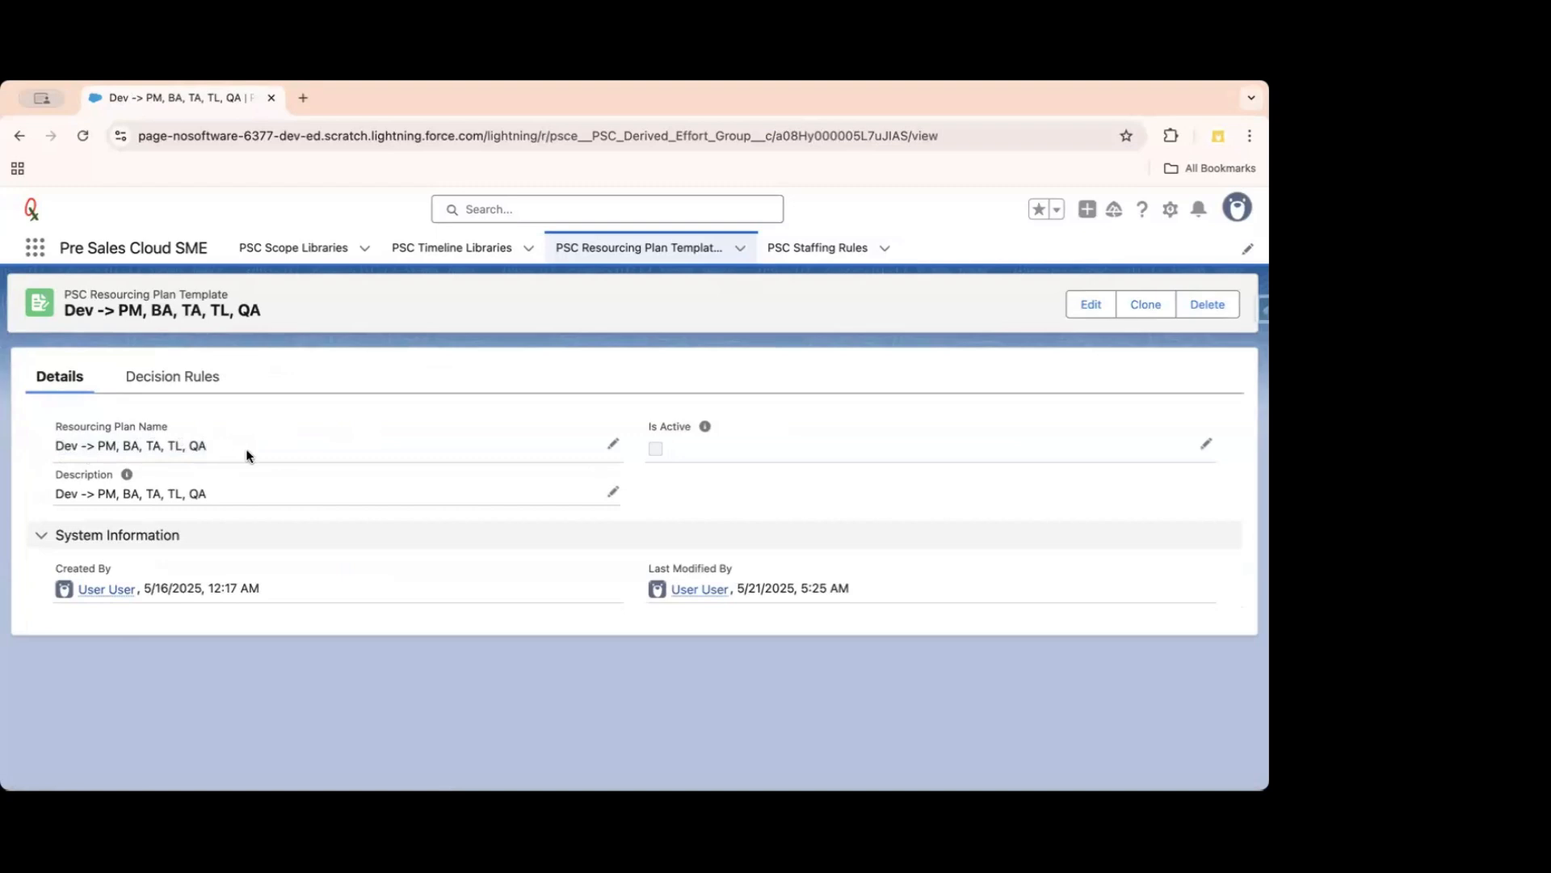
Examine the template's decision rules for allocation, source and target roles, phases and inclusion conditions, and return to the resourcing plan template list.
left_click(184, 380)
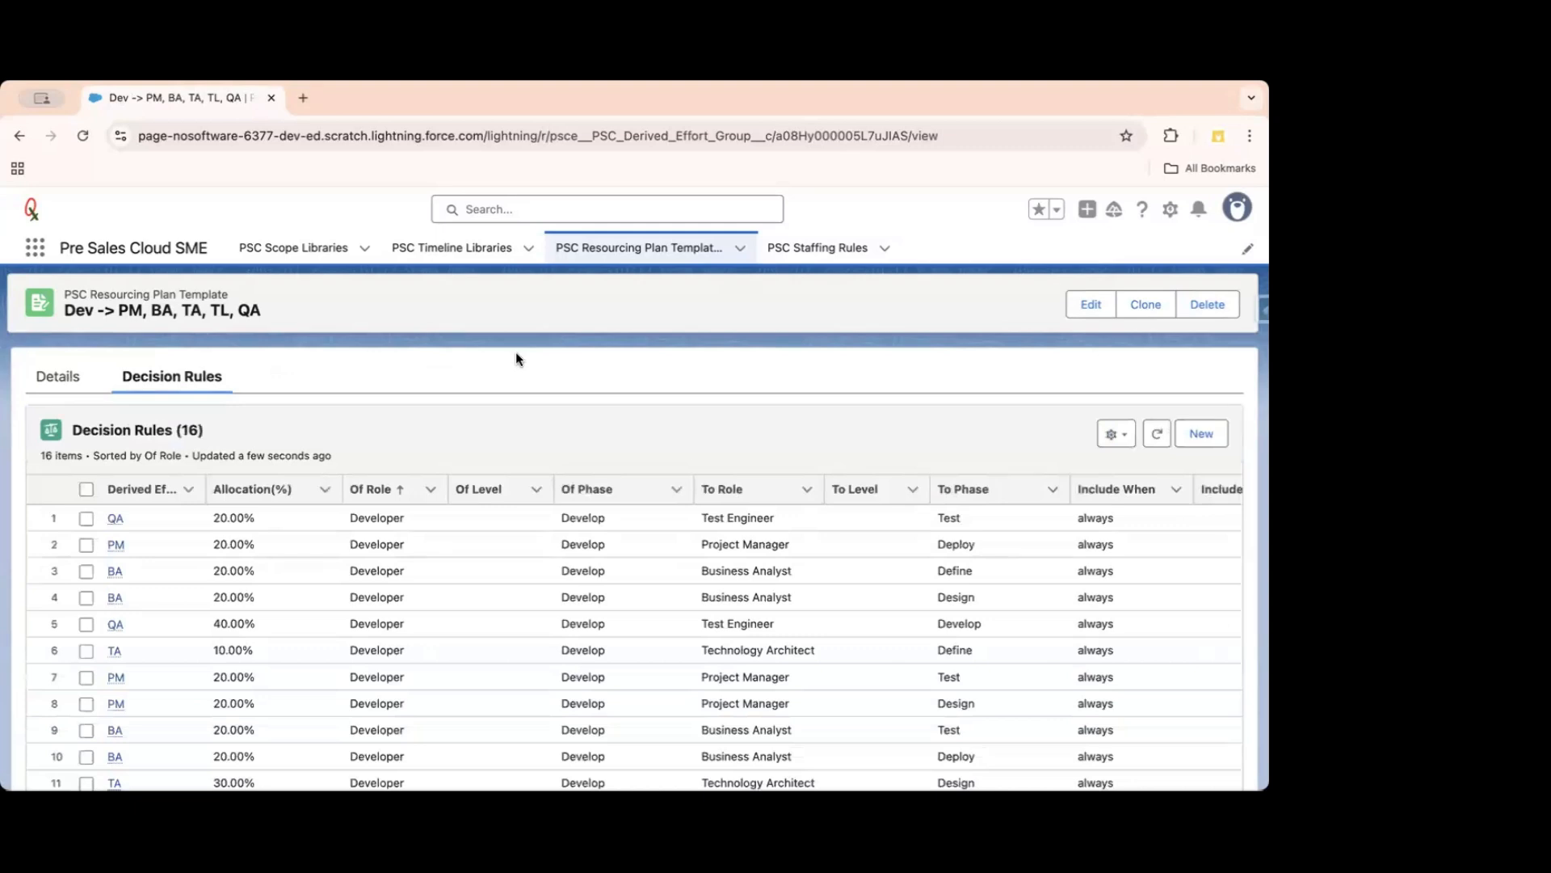
scroll(515, 356, "down", 1)
scroll(449, 511, "up", 1)
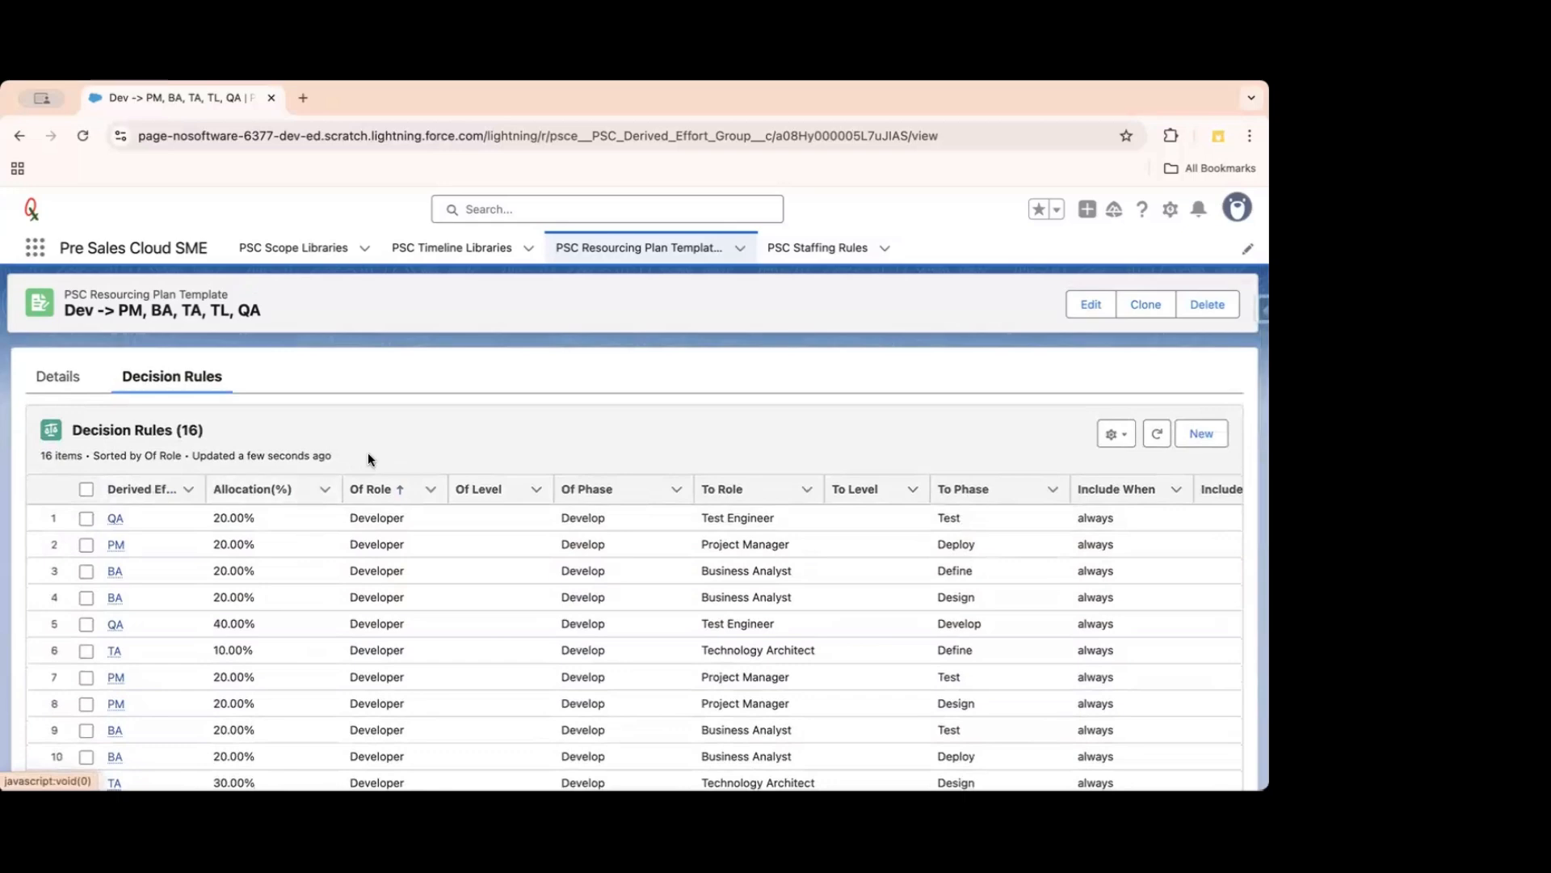
left_click_drag(203, 491, 225, 490)
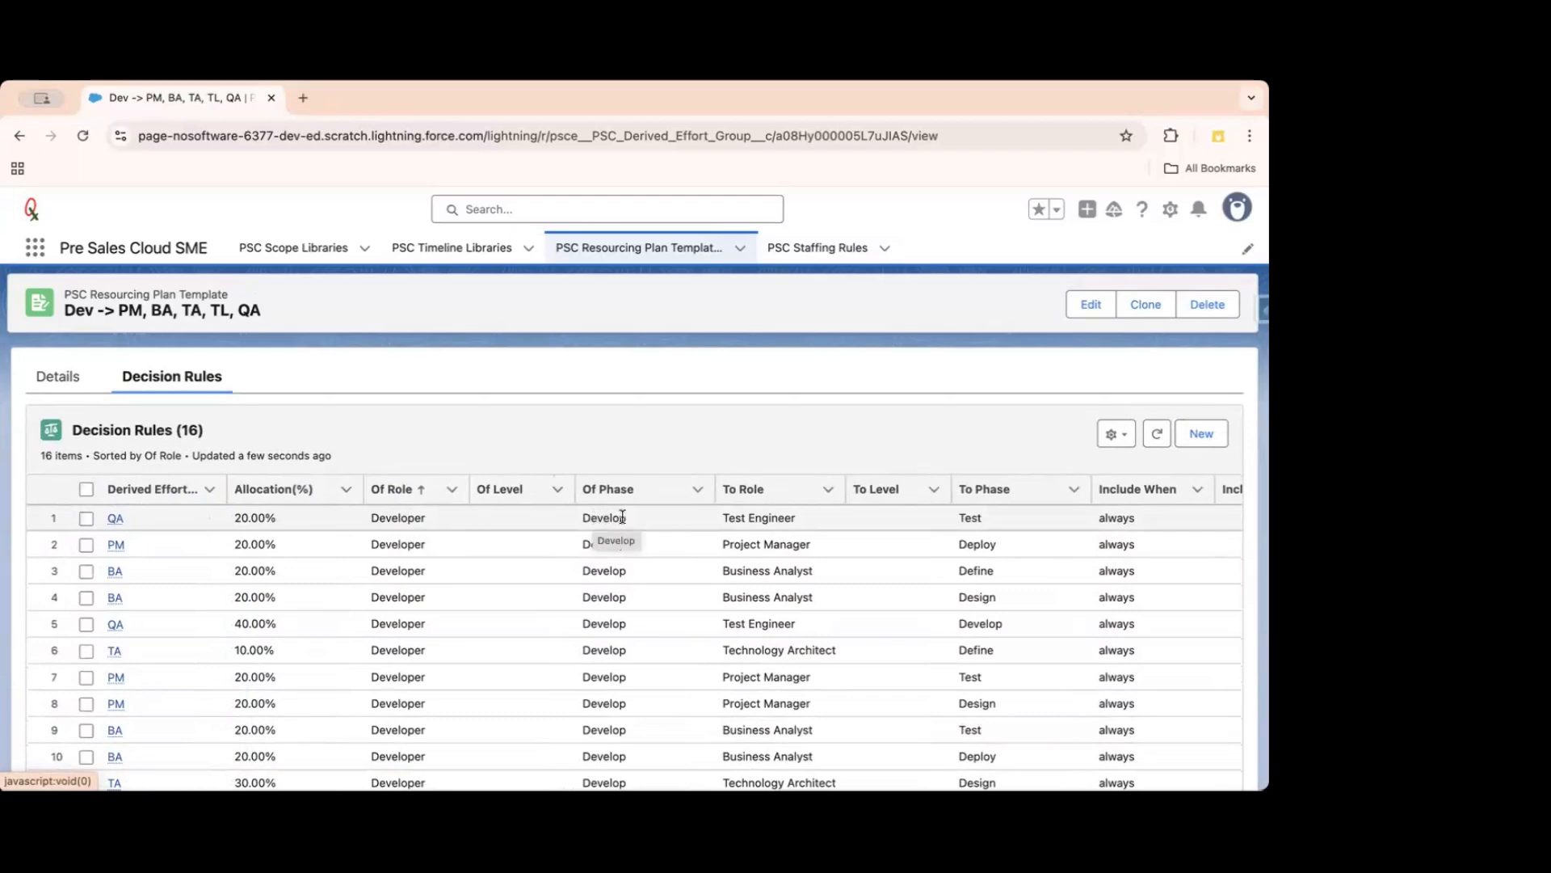
scroll(623, 515, "right", 3)
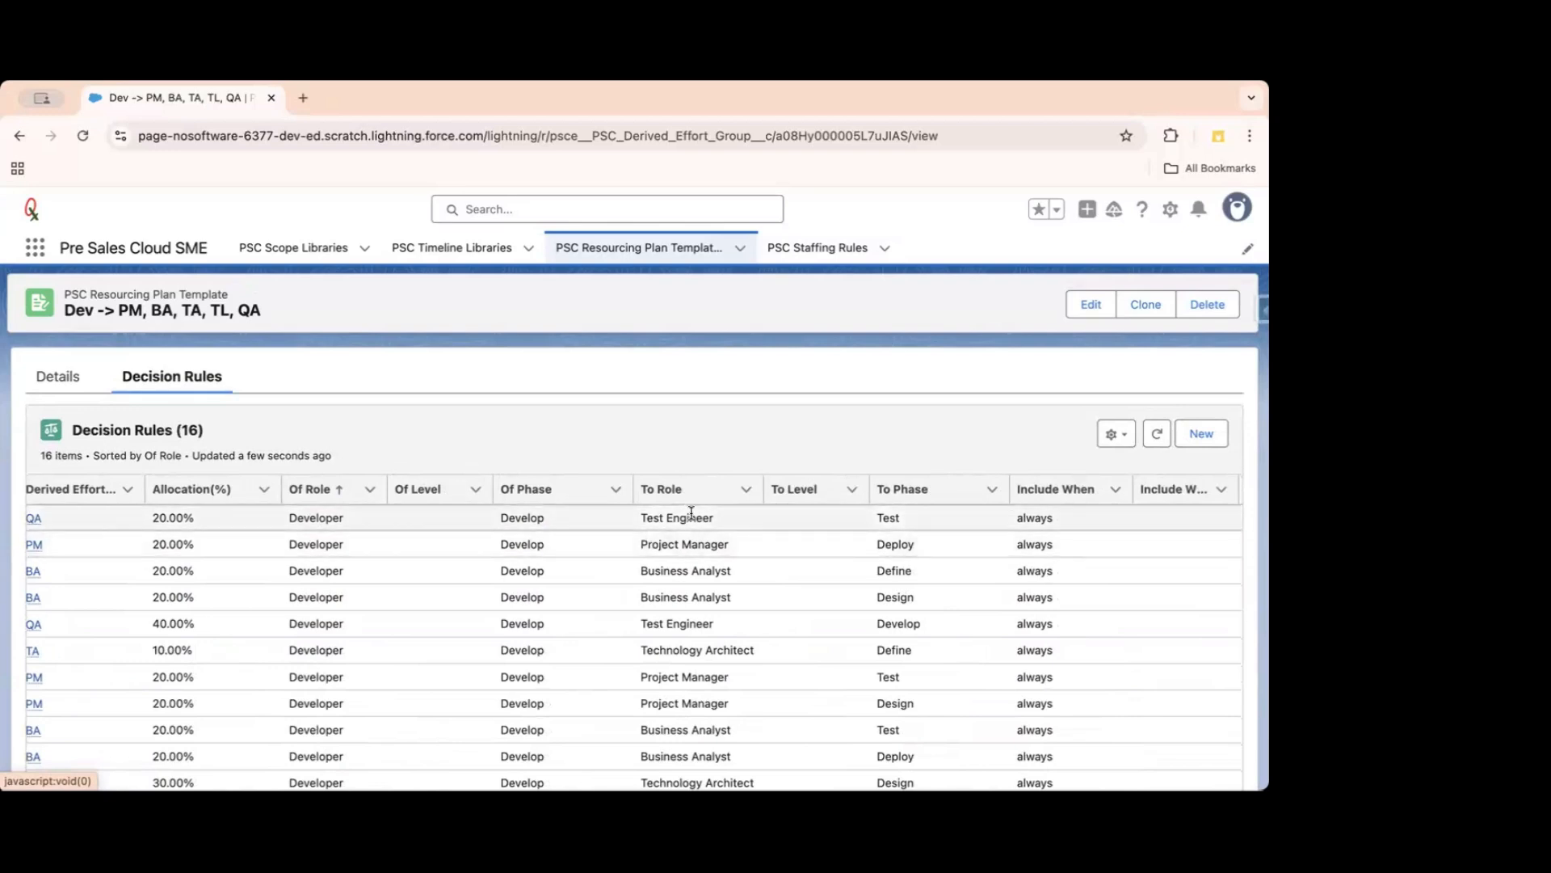
scroll(711, 515, "right", 2)
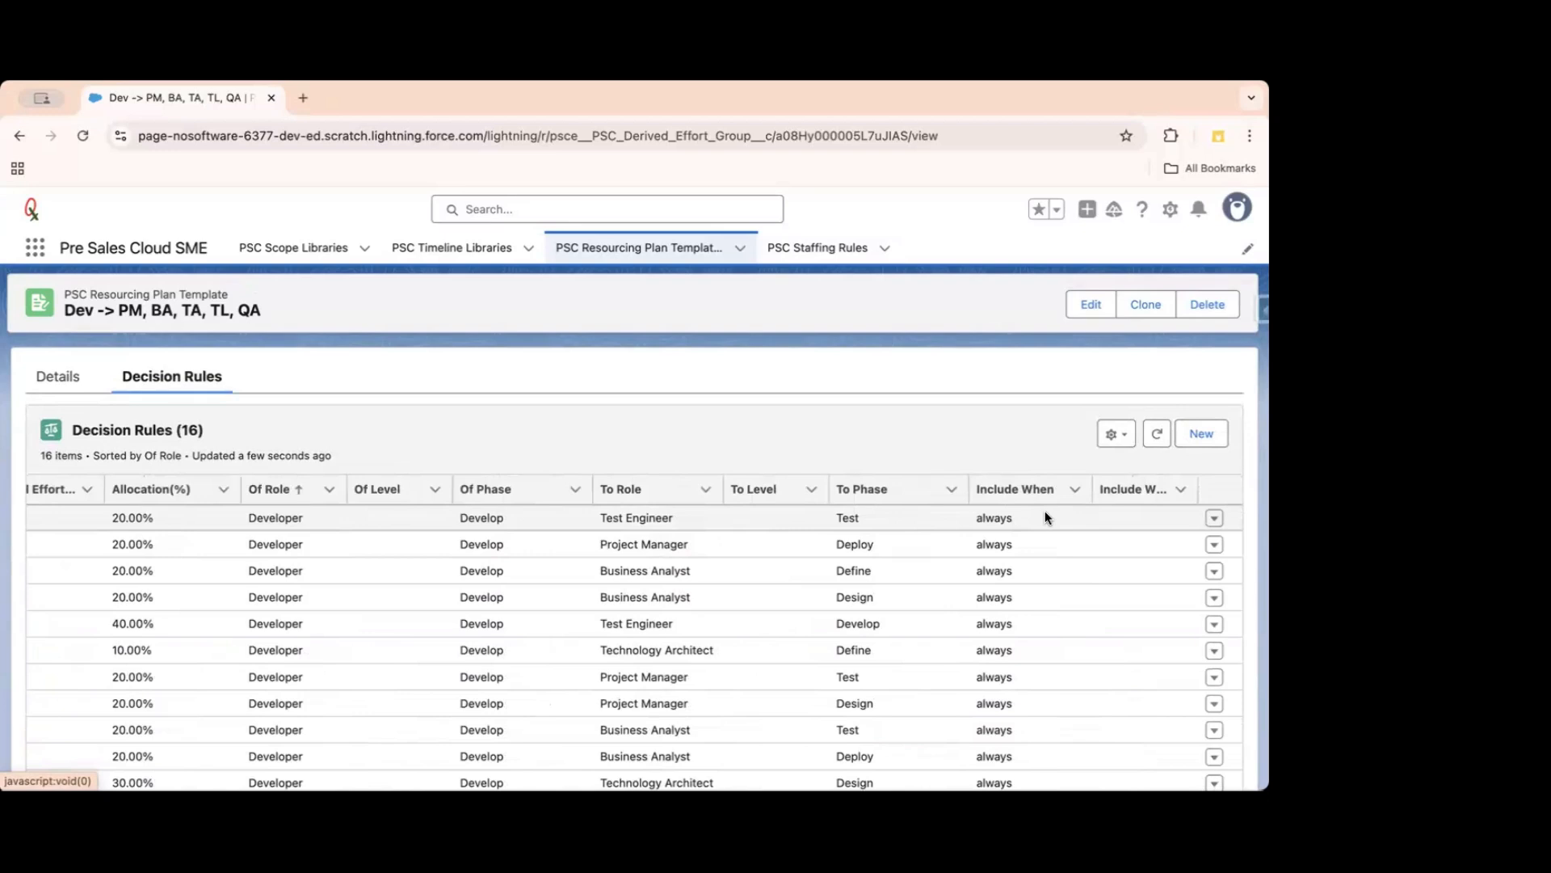
scroll(1044, 512, "down", 1)
scroll(1044, 511, "up", 1)
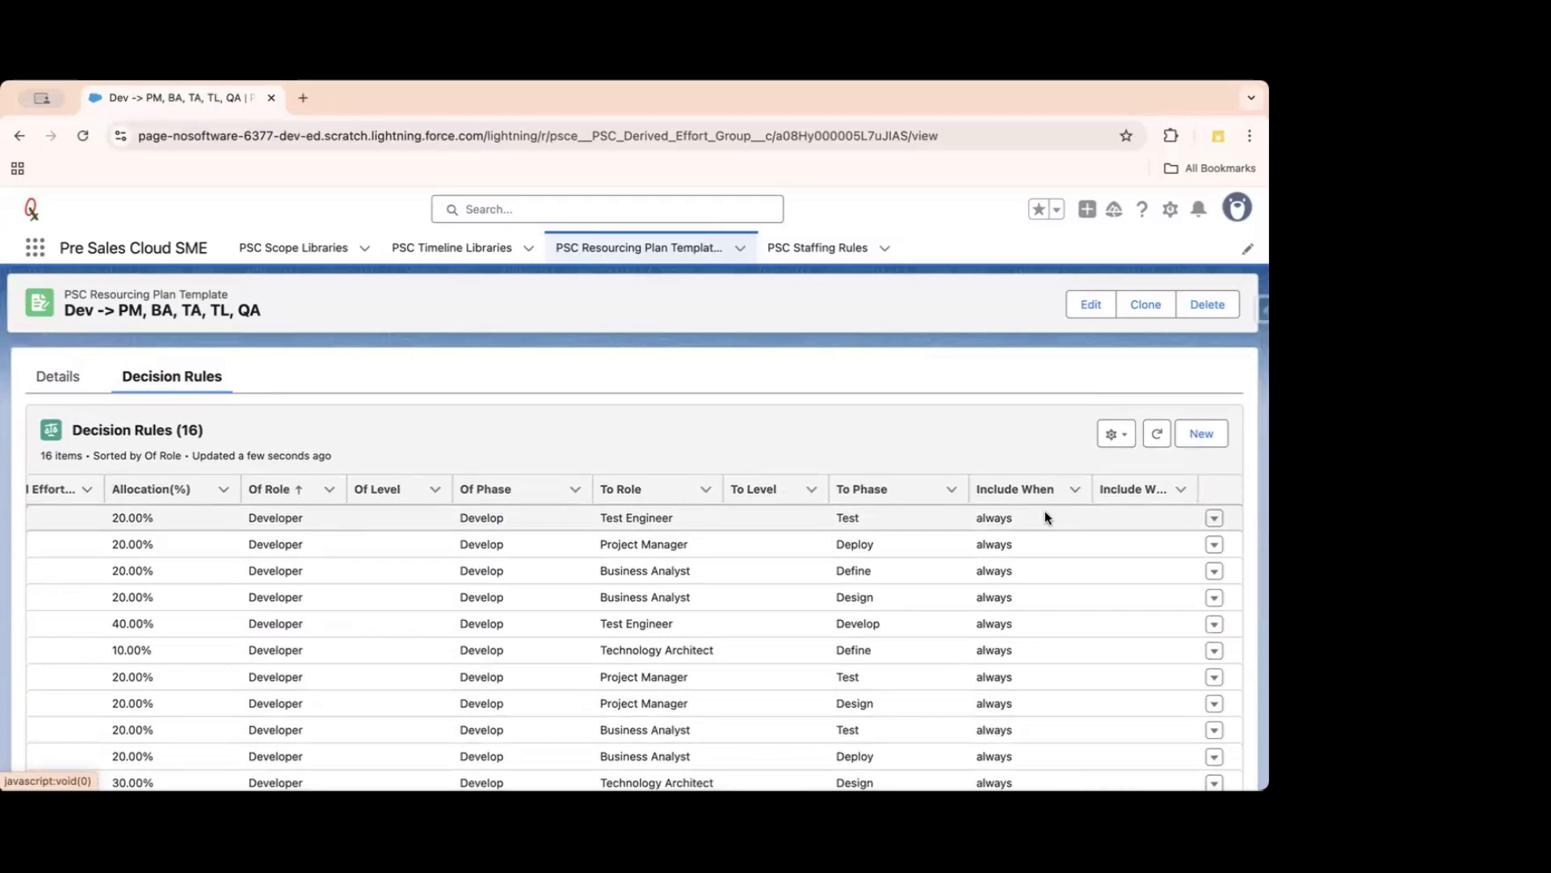
scroll(1045, 517, "down", 5)
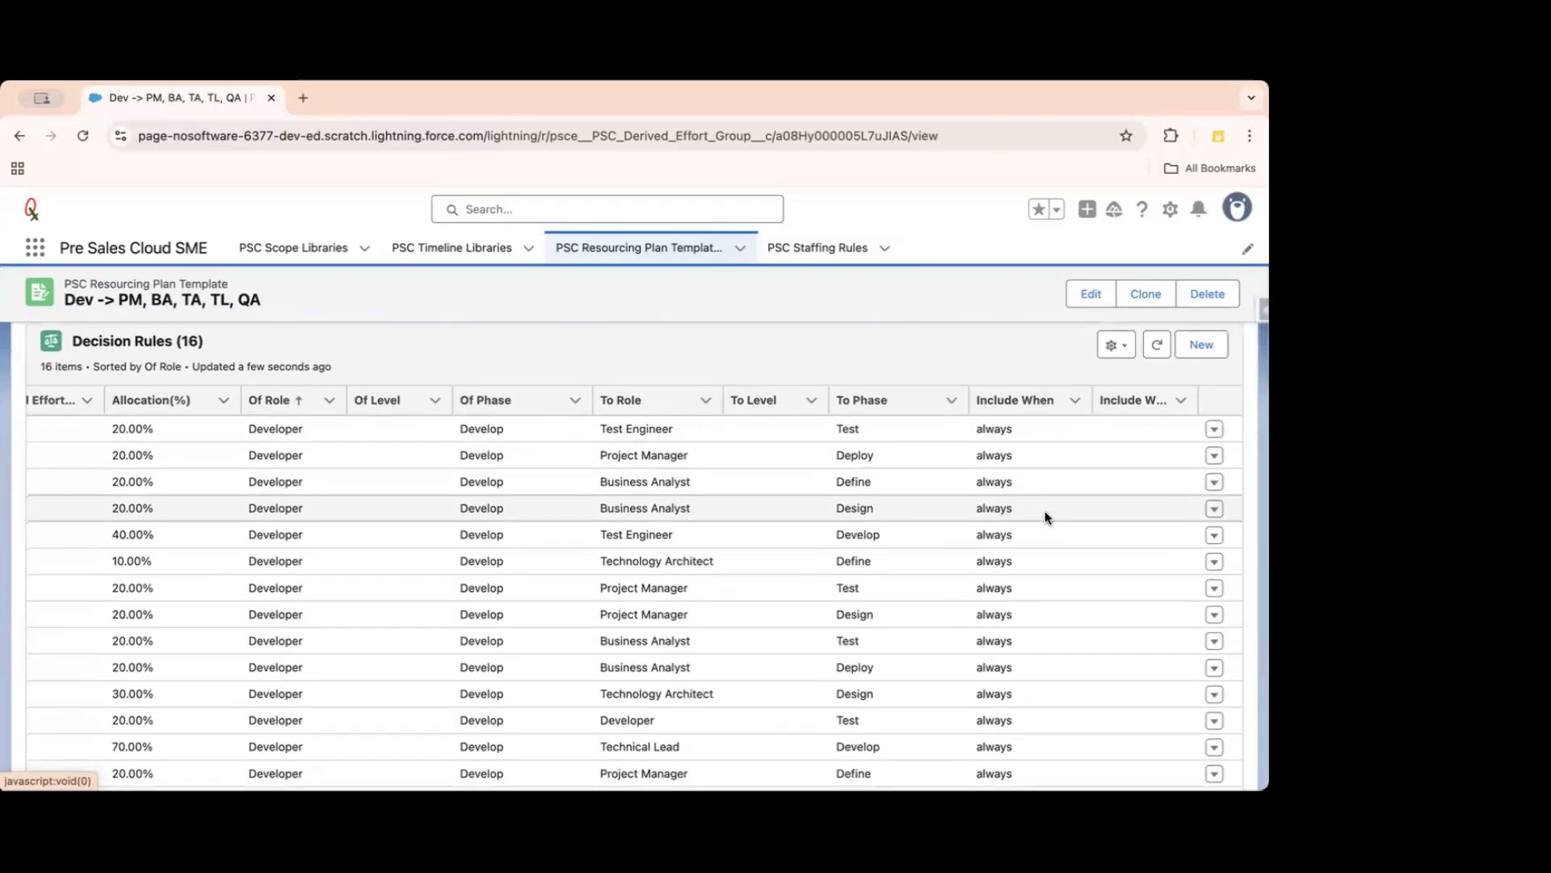
scroll(1044, 517, "up", 4)
scroll(307, 492, "left", 3)
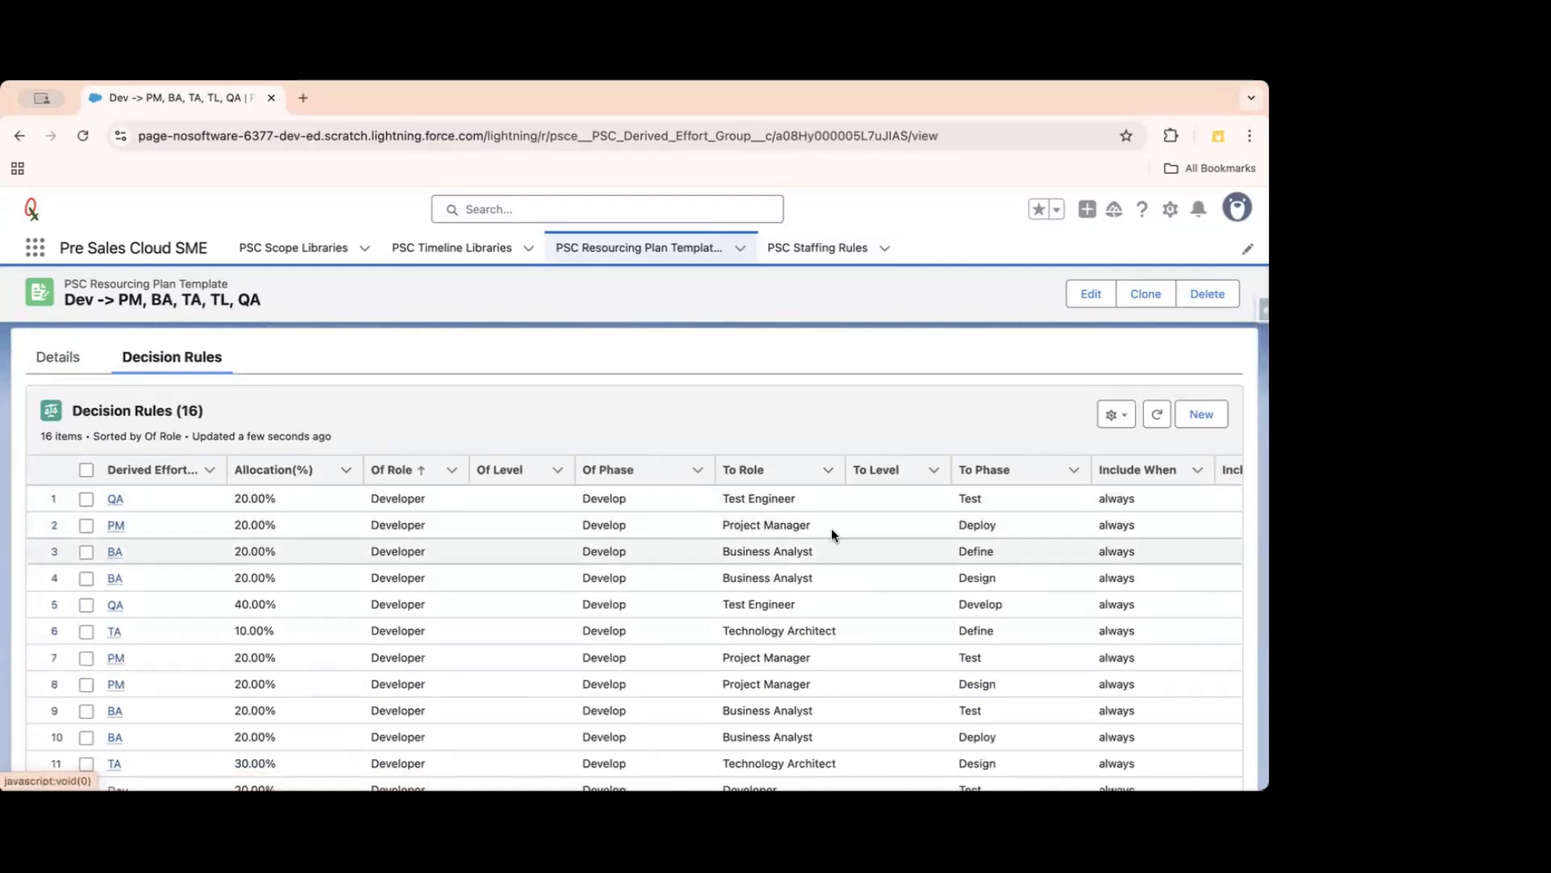
scroll(1035, 522, "right", 3)
scroll(1035, 522, "down", 5)
scroll(1037, 522, "up", 5)
scroll(754, 618, "left", 3)
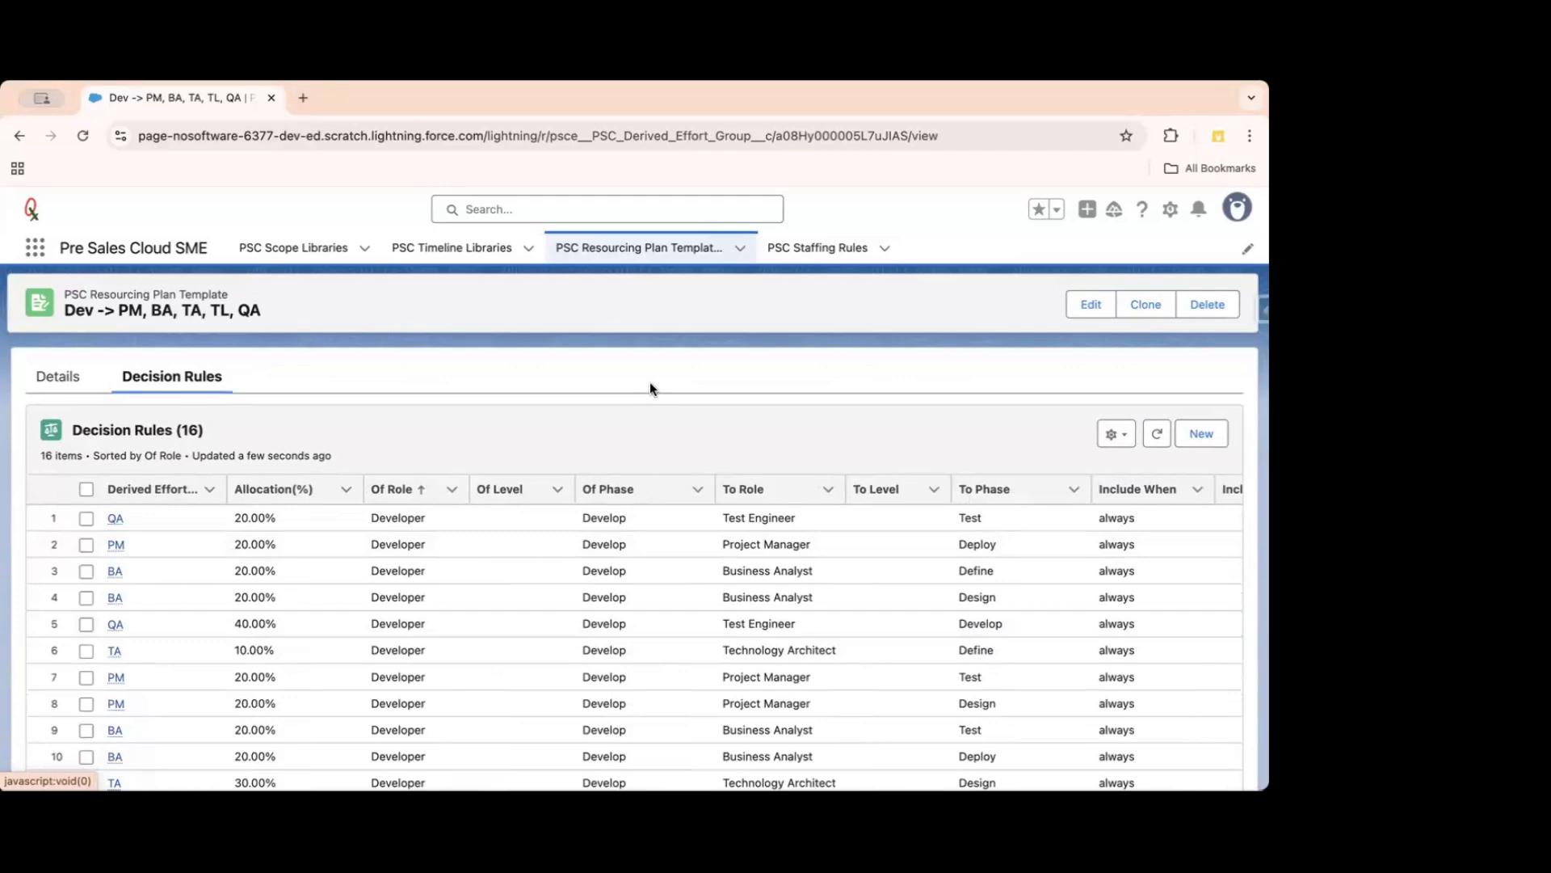
left_click(58, 377)
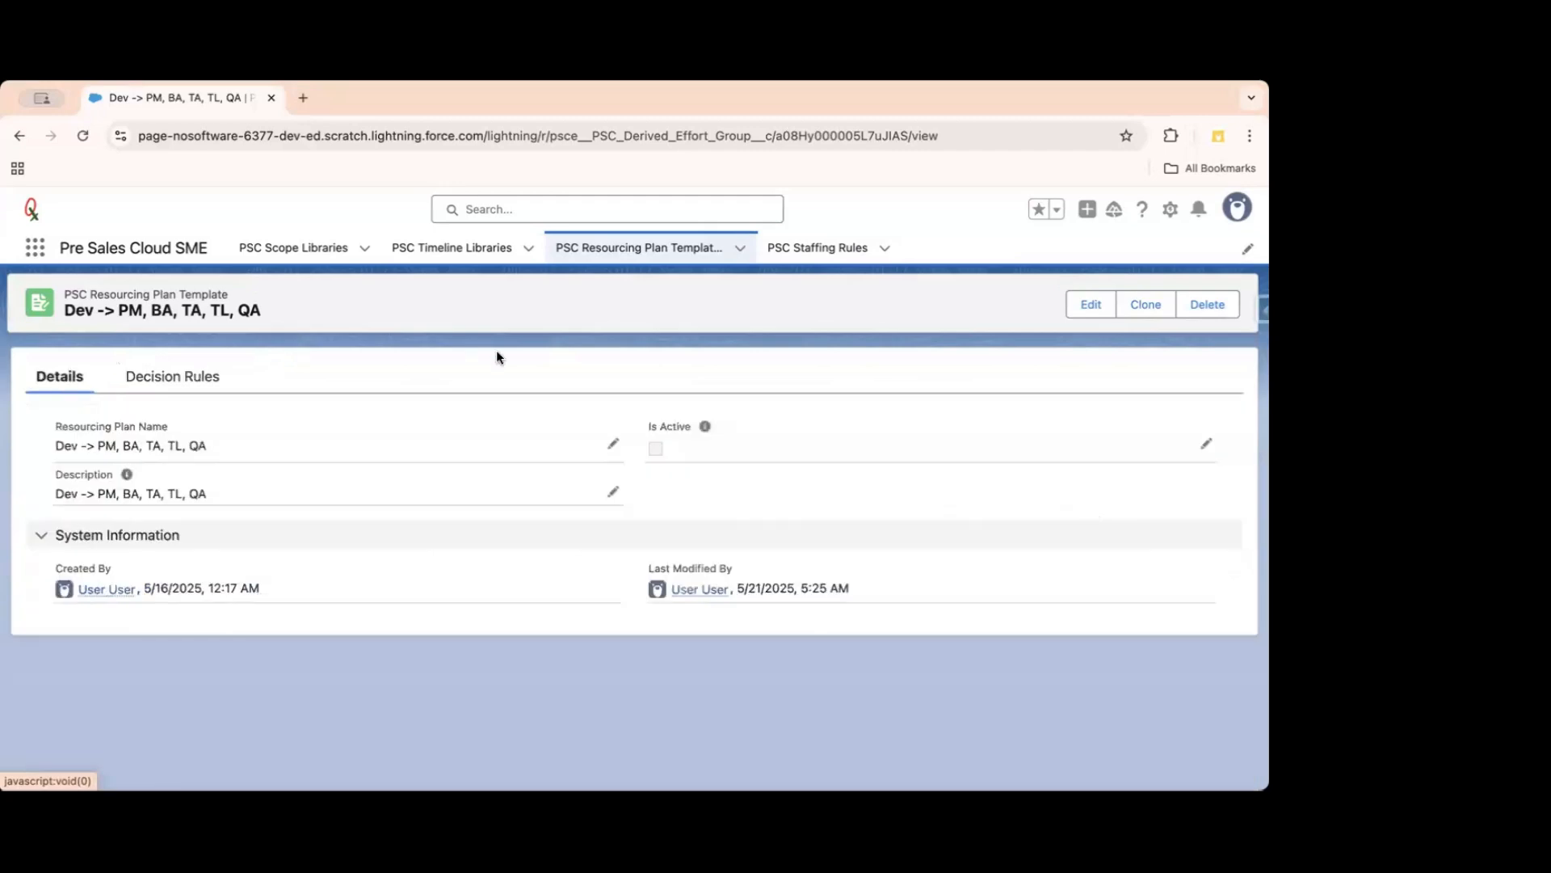
left_click(622, 248)
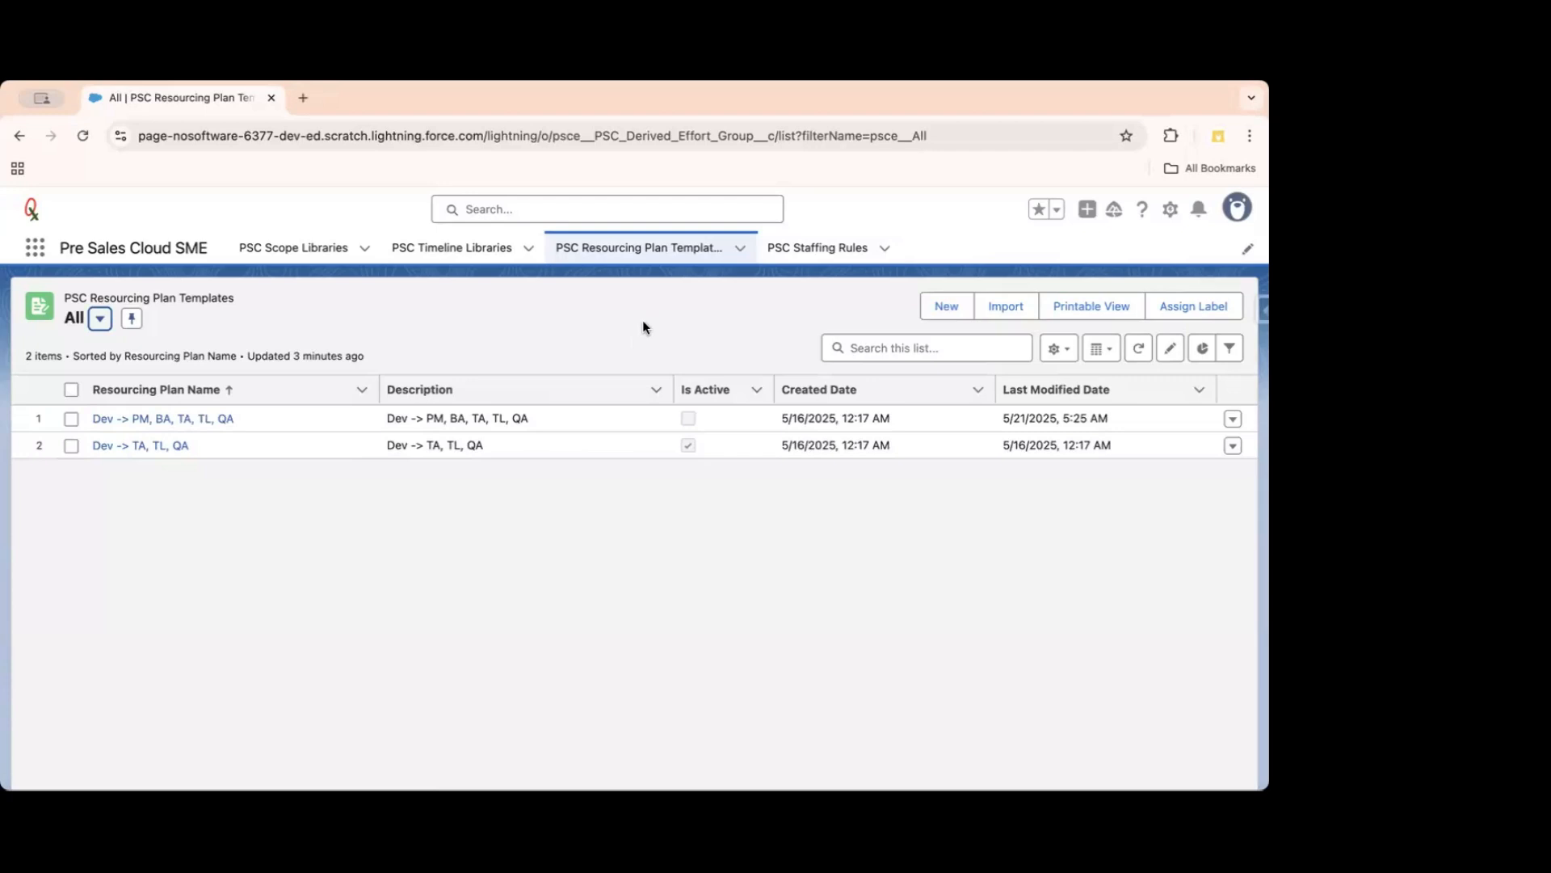
Show the All list view of PSC Staffing Rules and pin it as the default list.
left_click(817, 251)
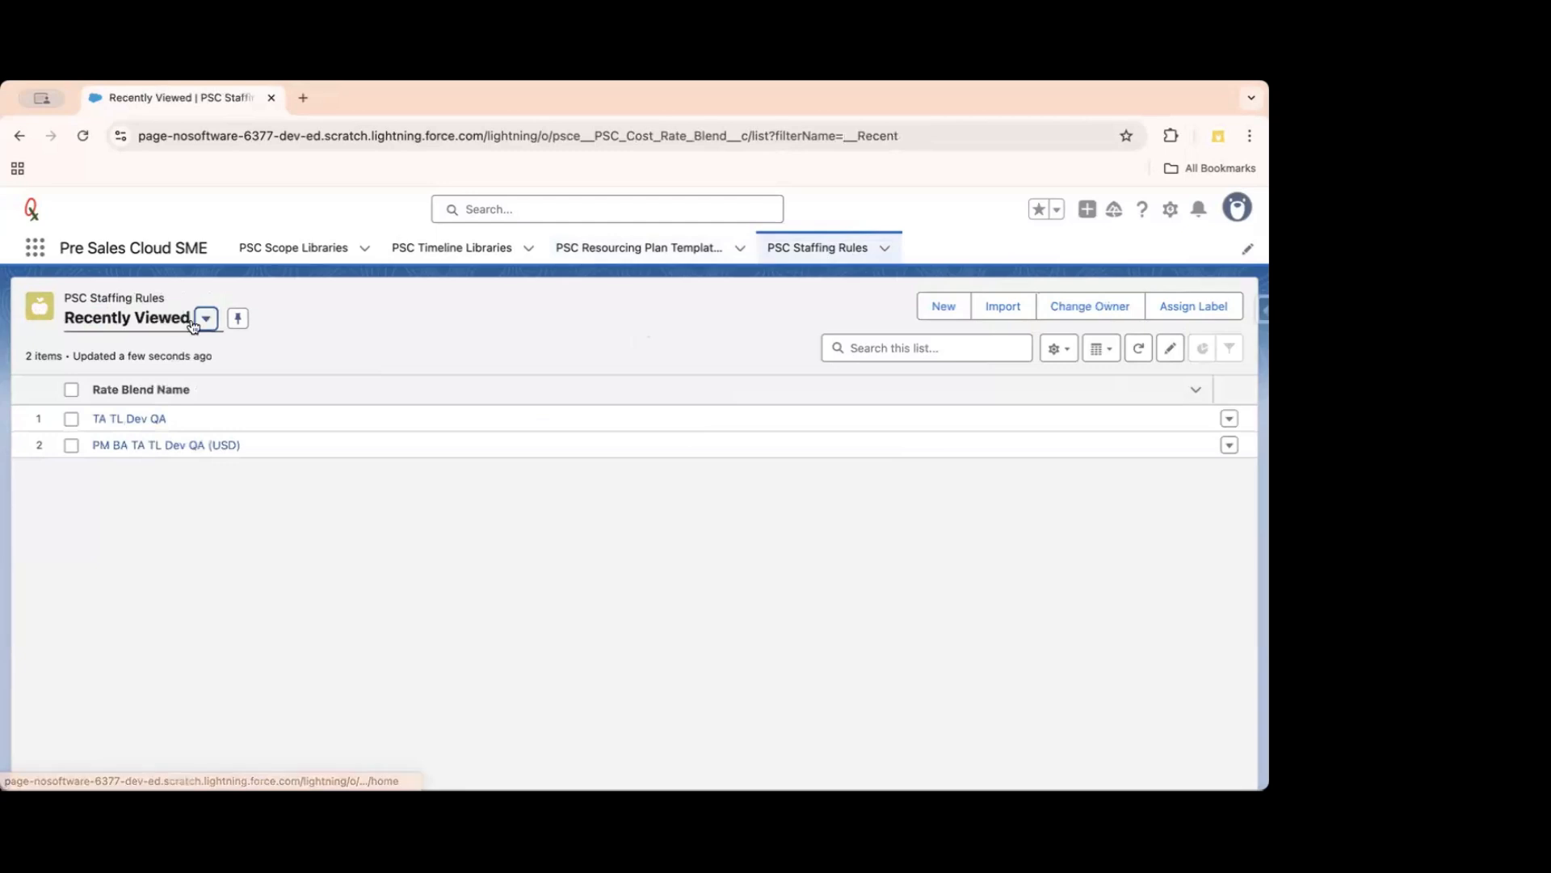
left_click(194, 320)
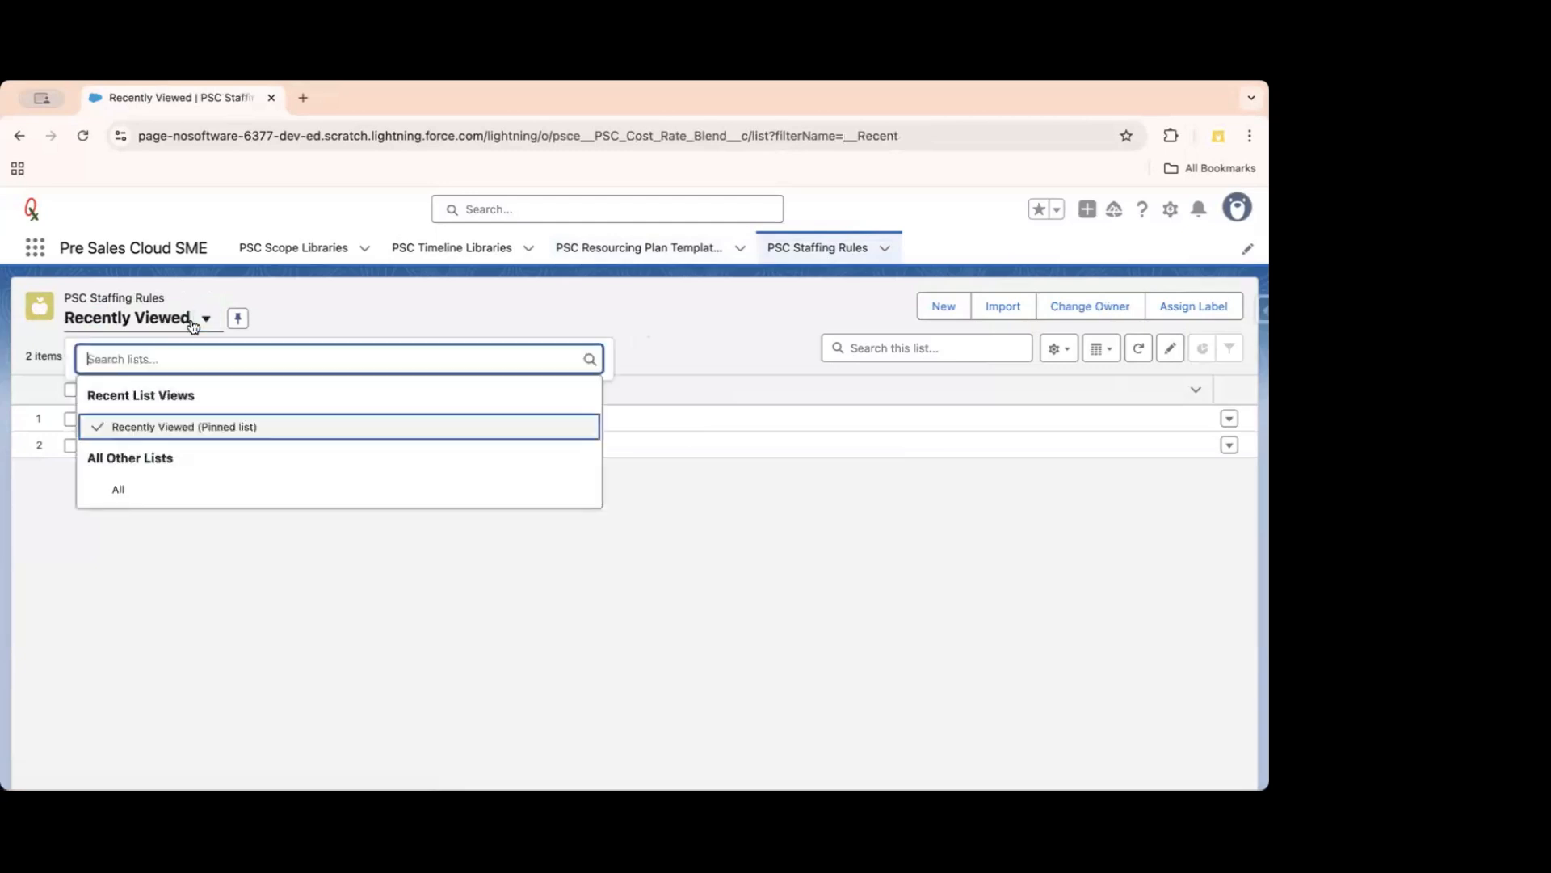
left_click(145, 488)
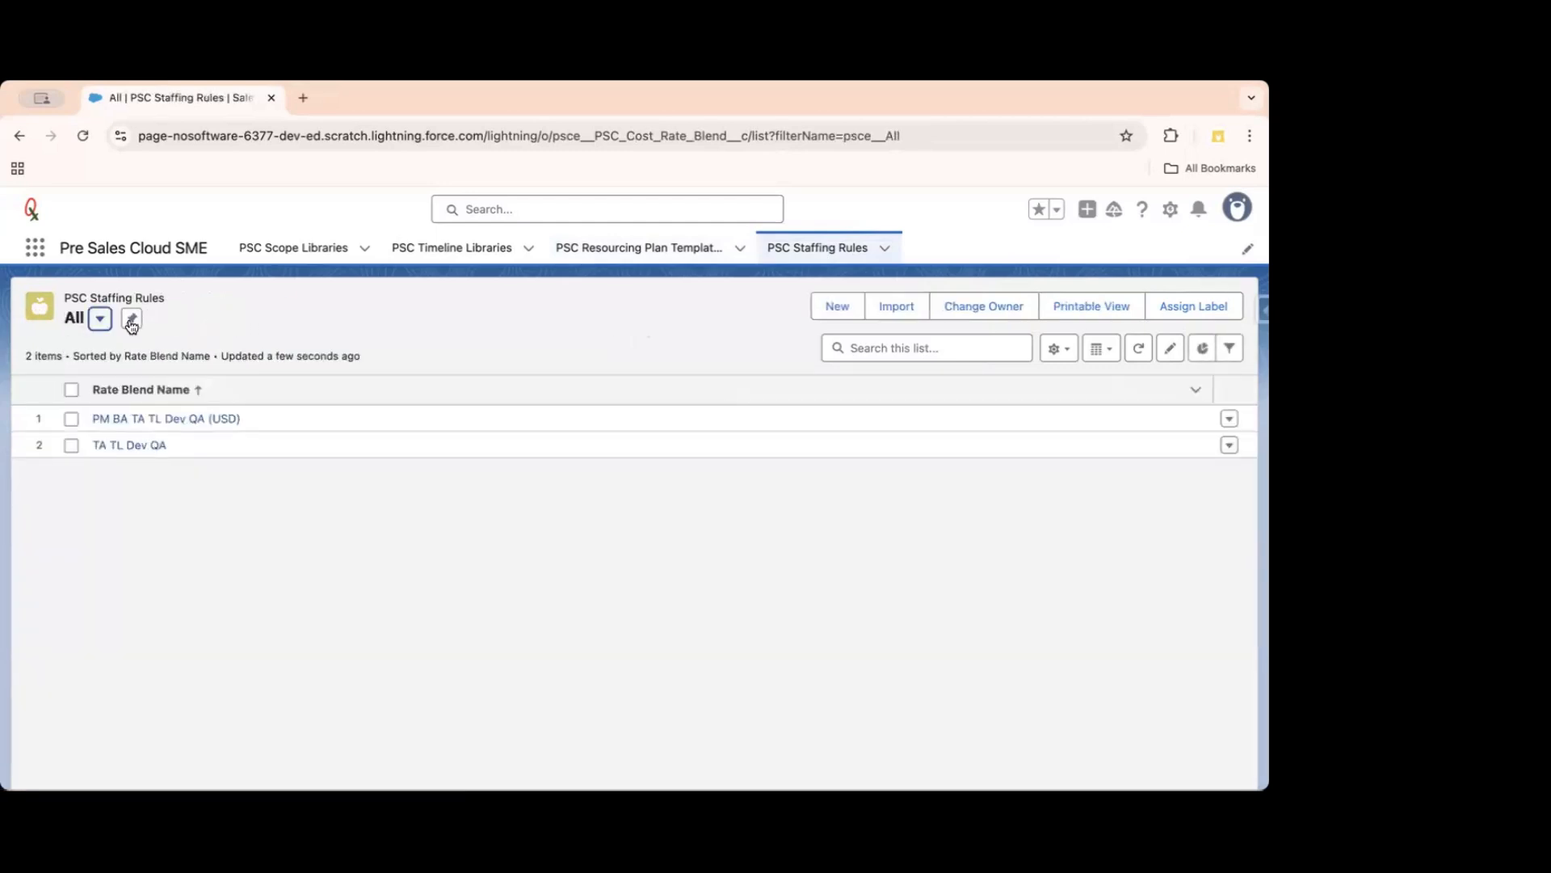
left_click(131, 318)
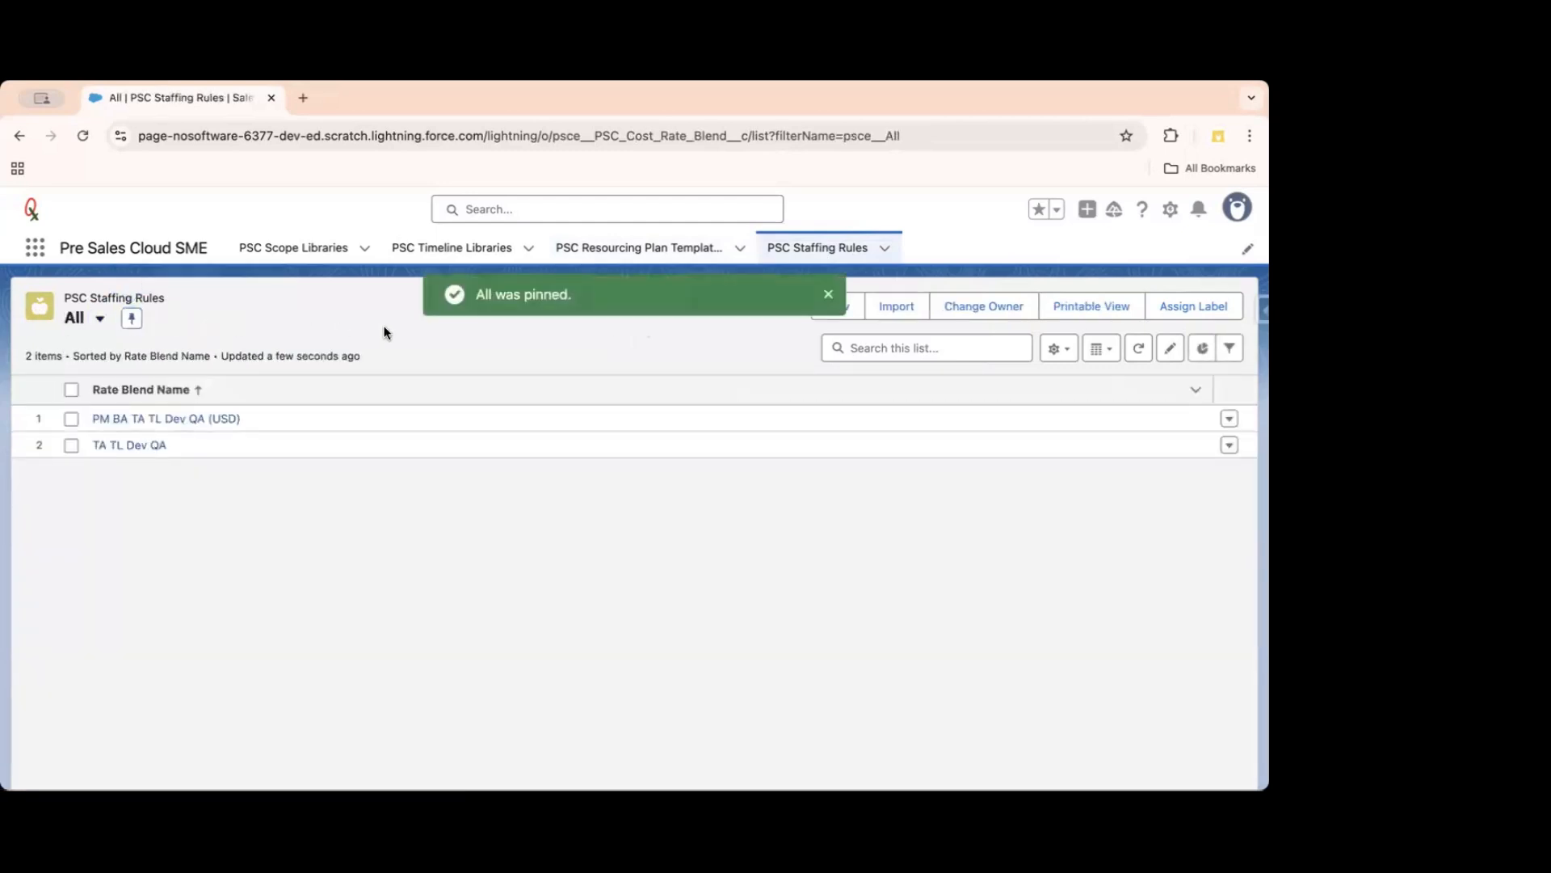
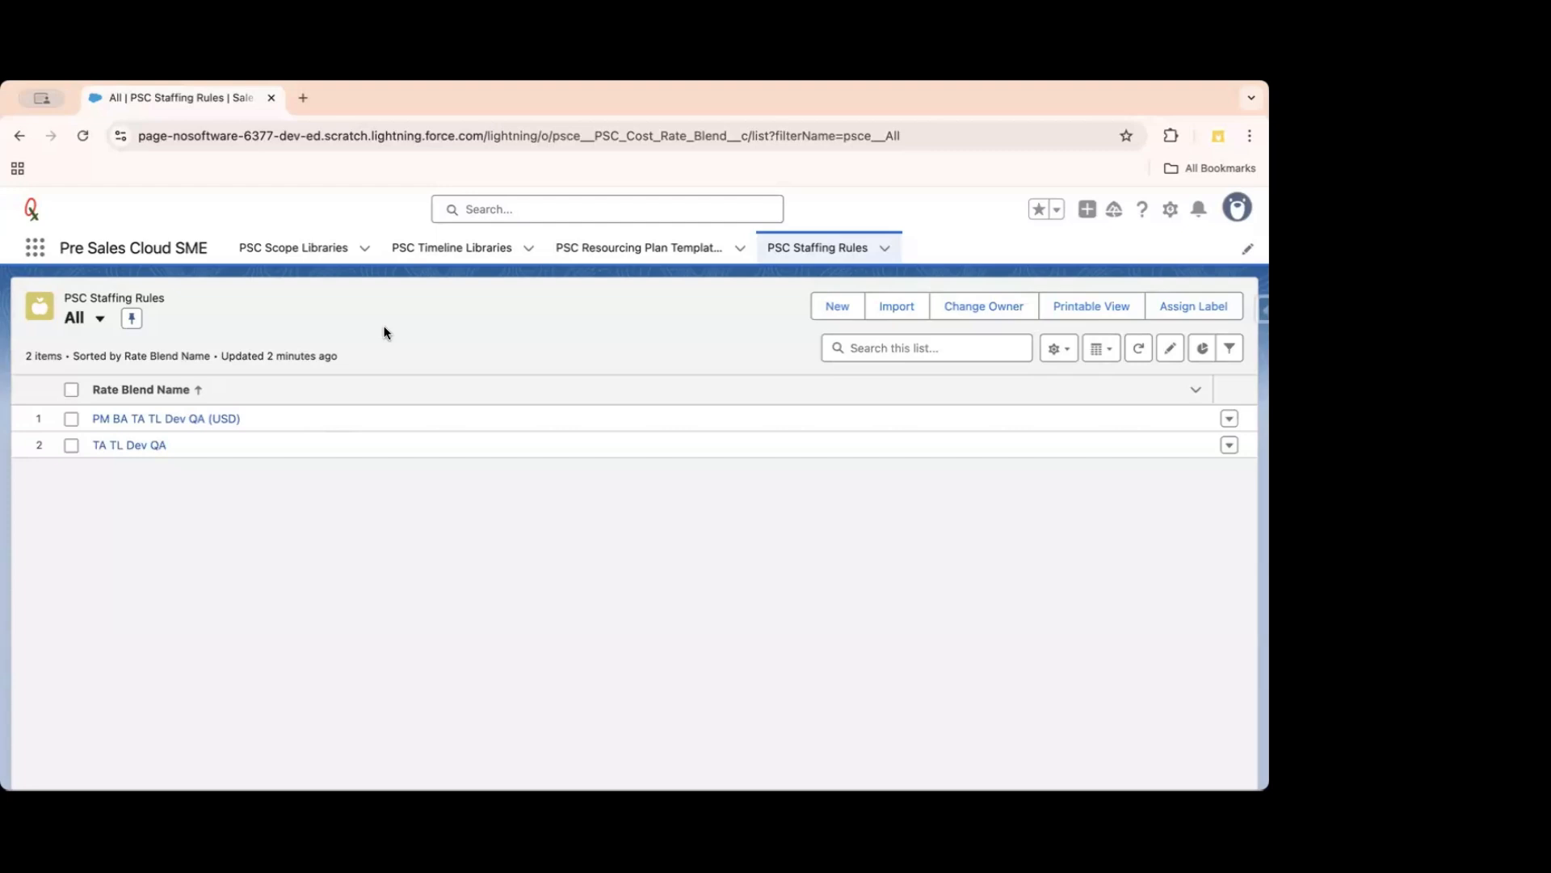
Open staffing rule PM BA TA TL Dev QA (USD) and review the percent allocations in its full list of blend rate roles.
left_click(168, 419)
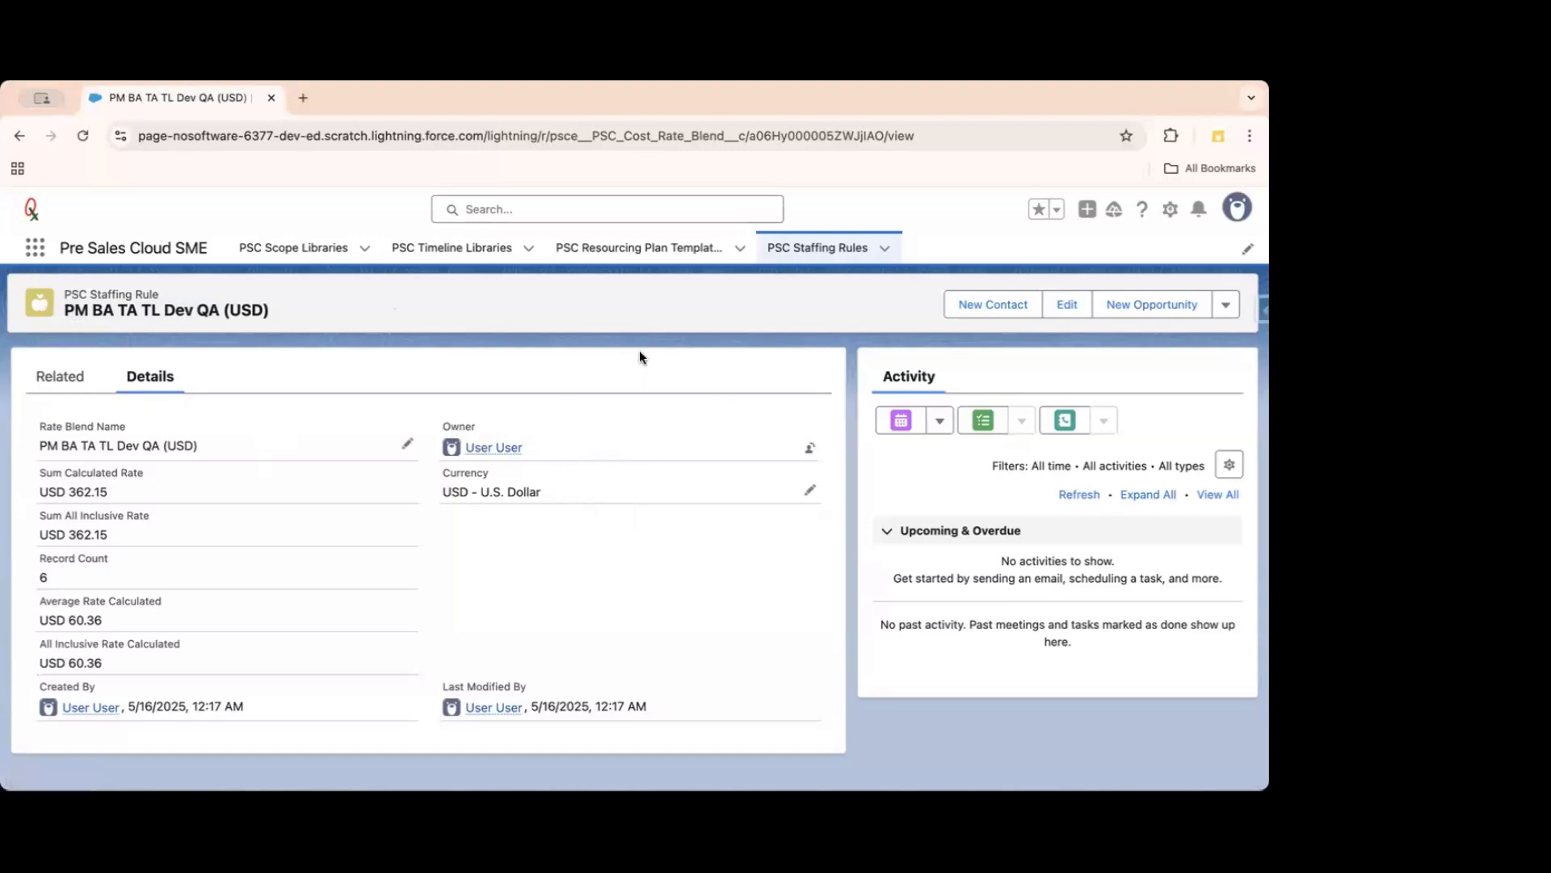
left_click(50, 376)
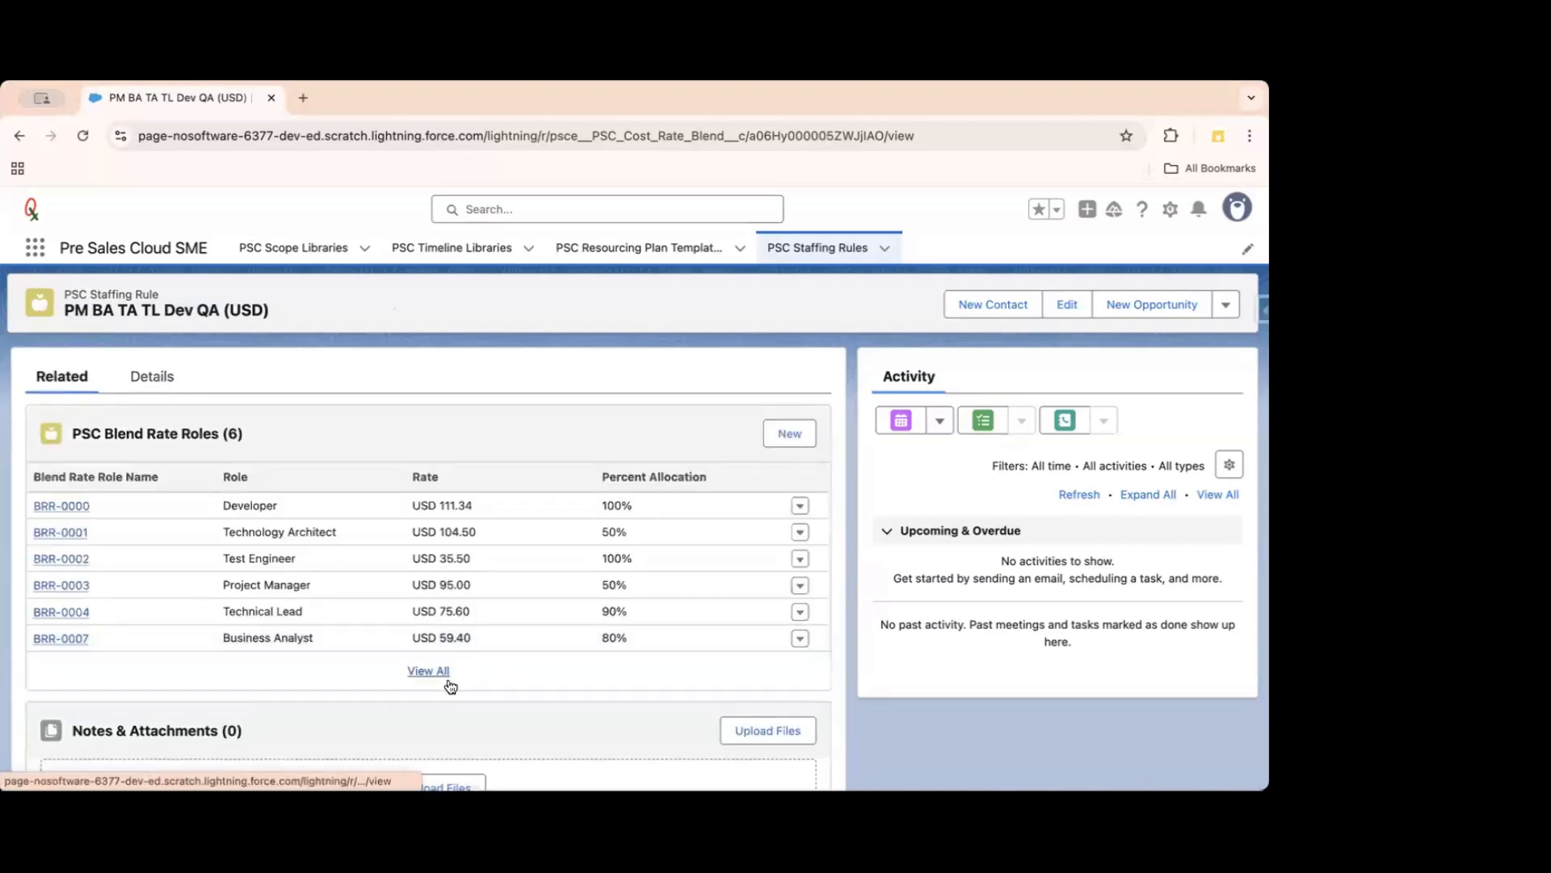
left_click(444, 673)
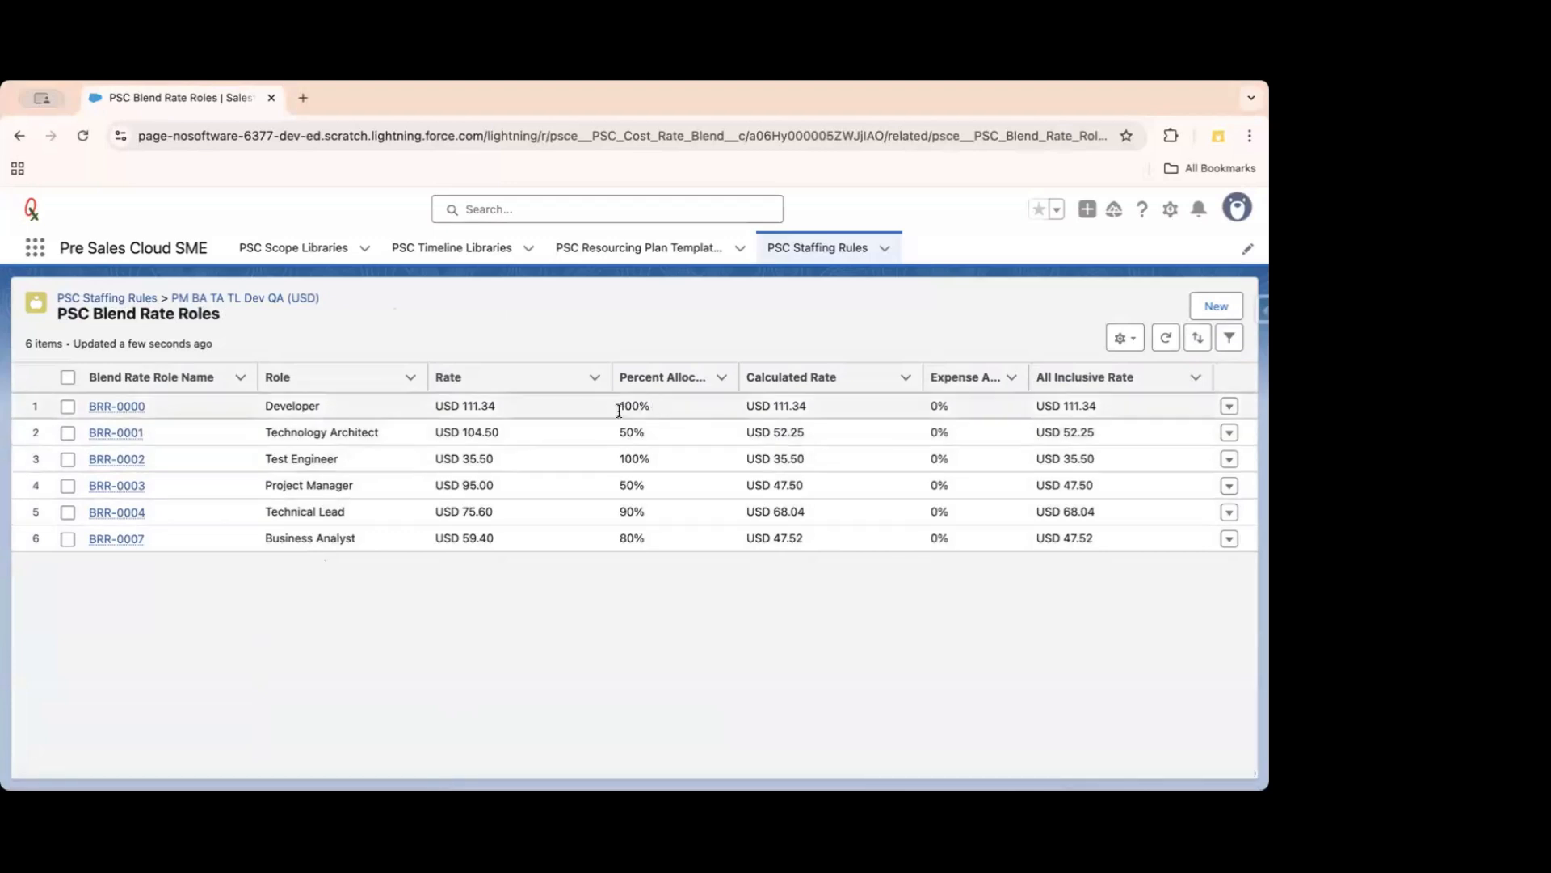
left_click(653, 406)
left_click(665, 330)
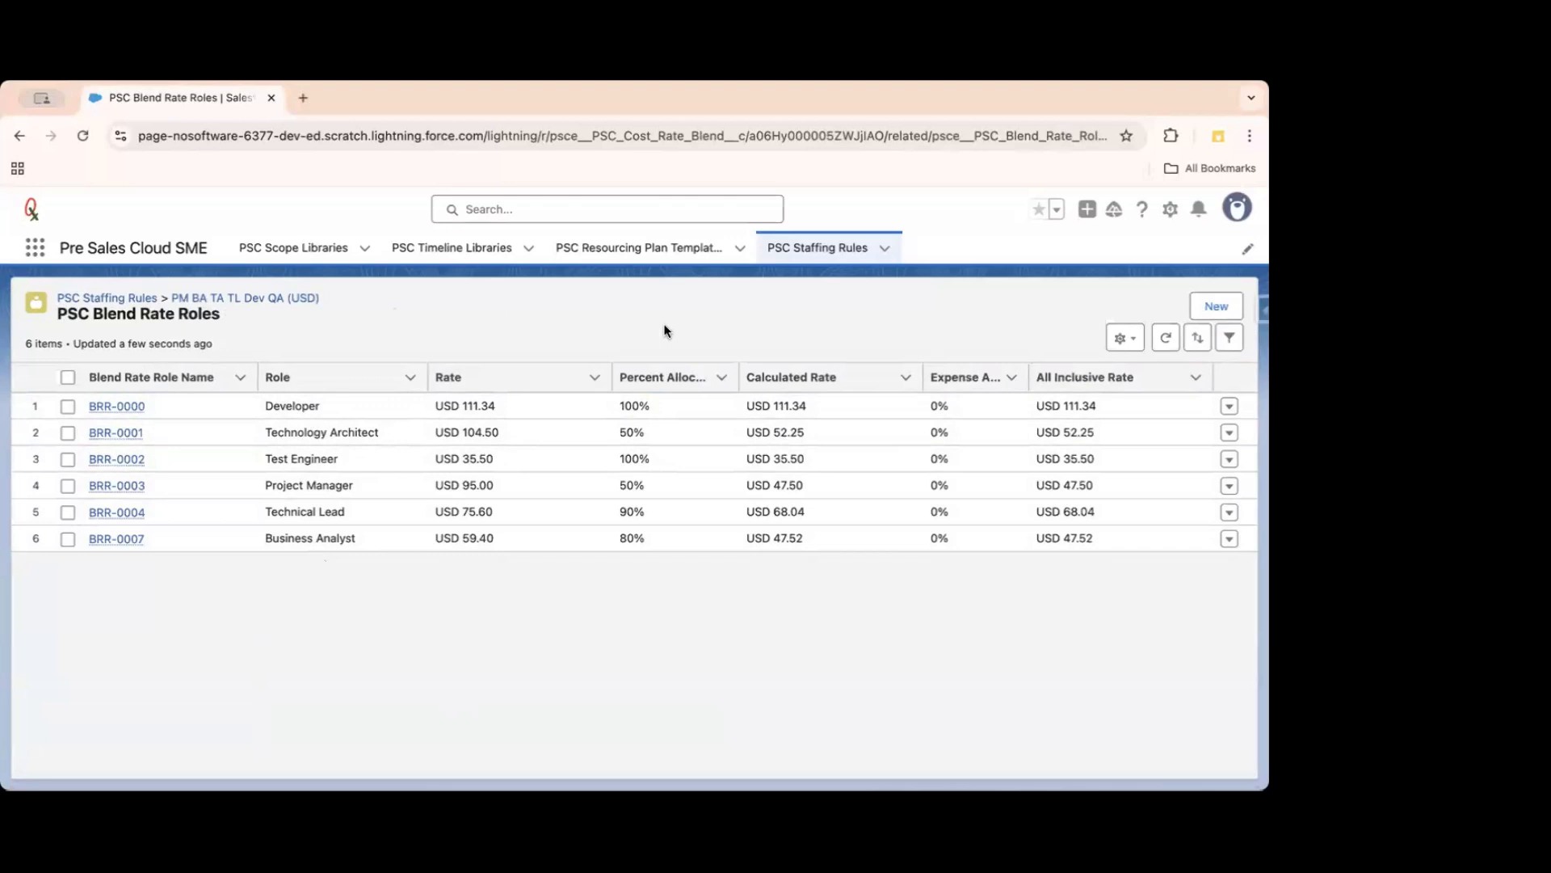
left_click(654, 405)
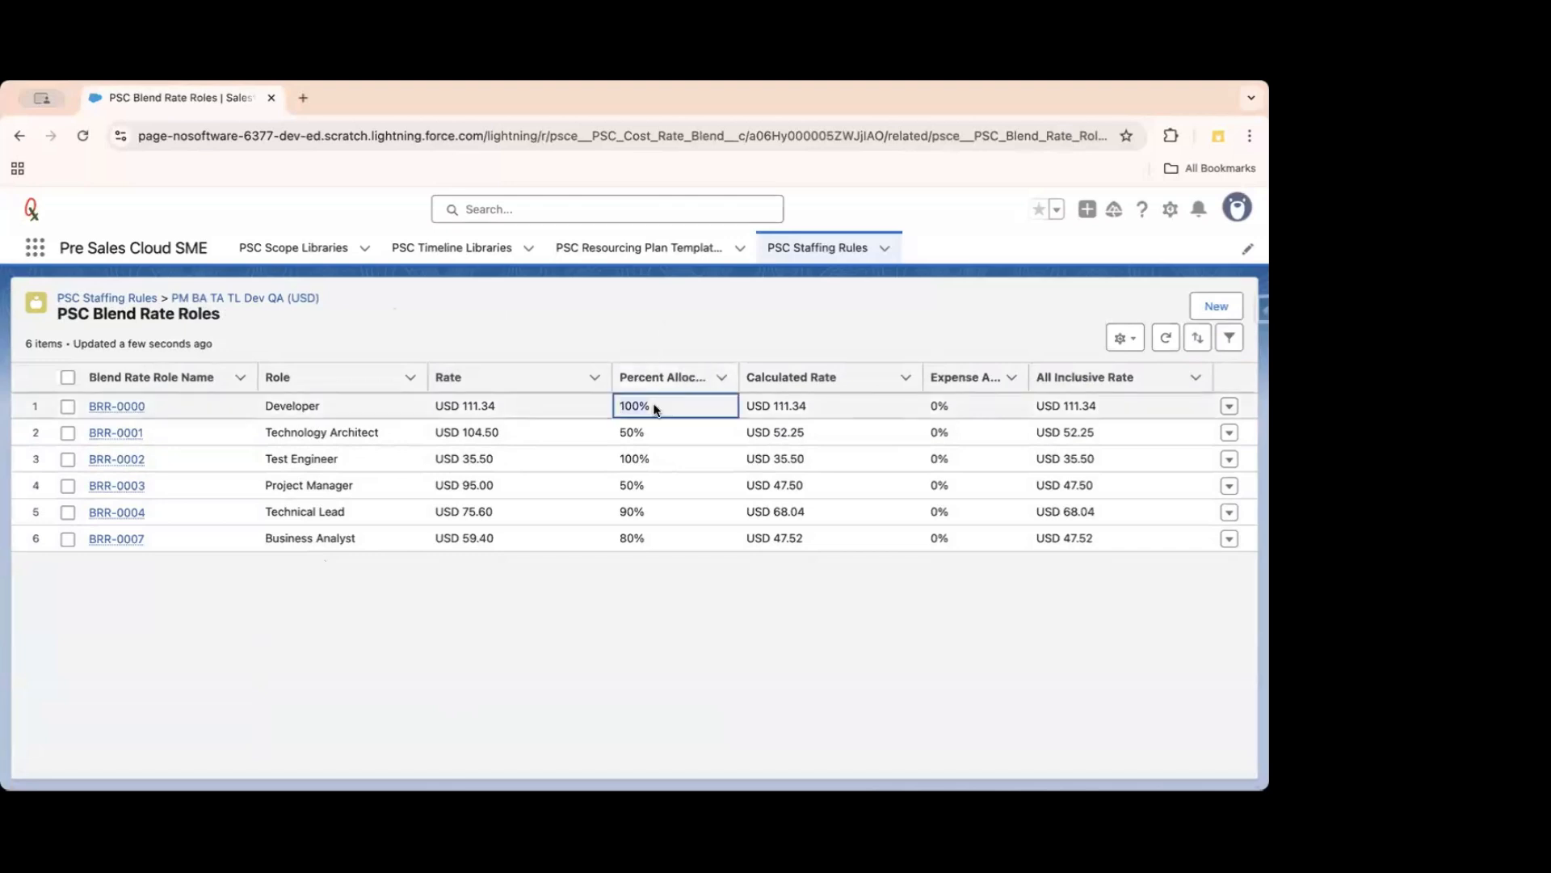
left_click(639, 432)
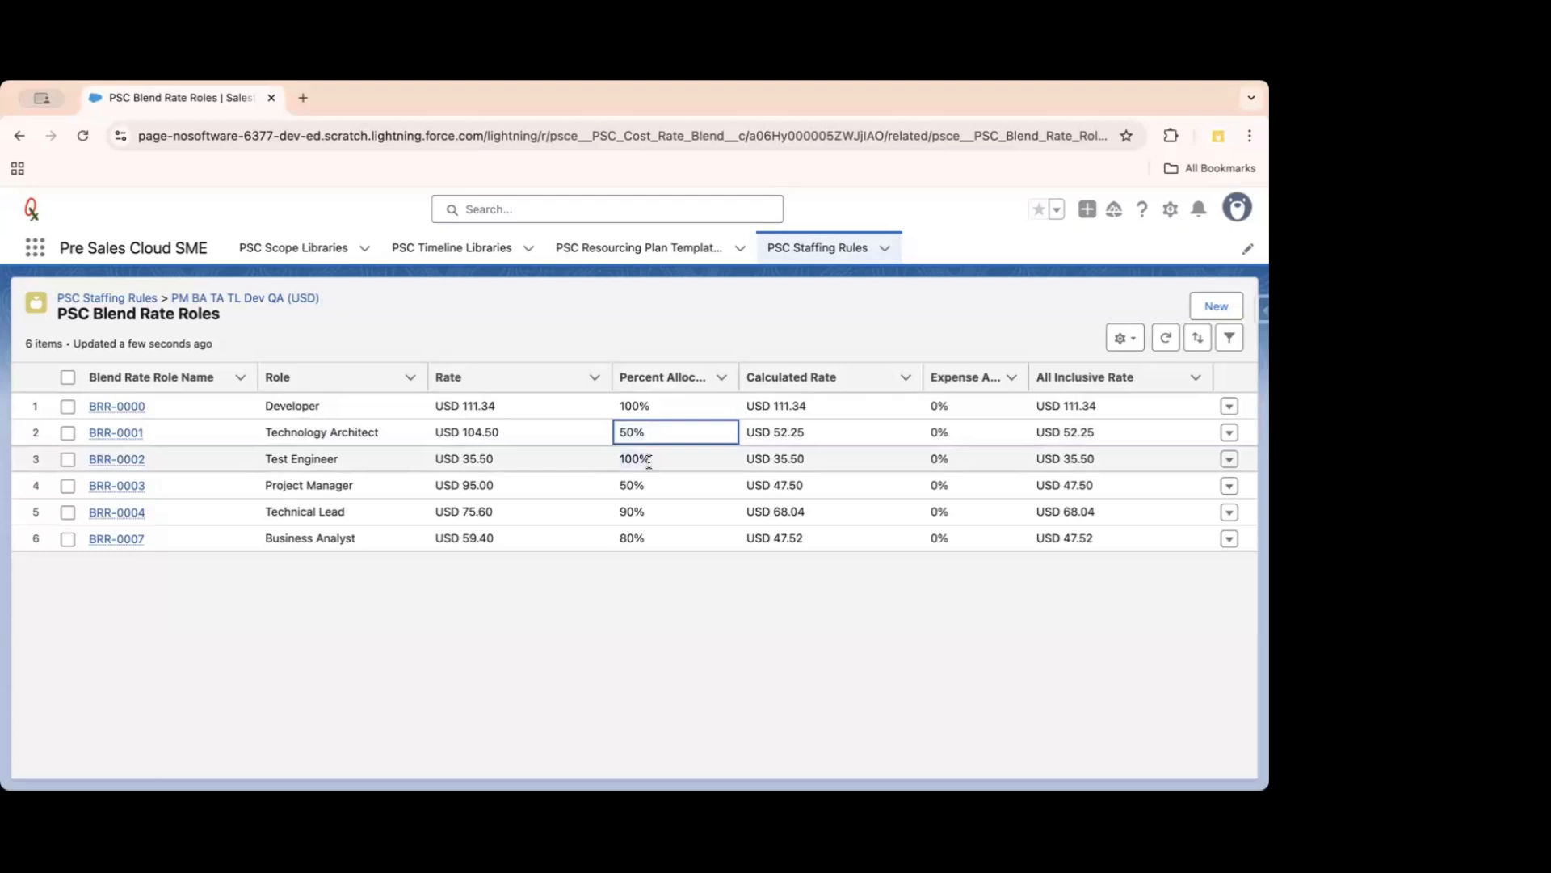
left_click(661, 486)
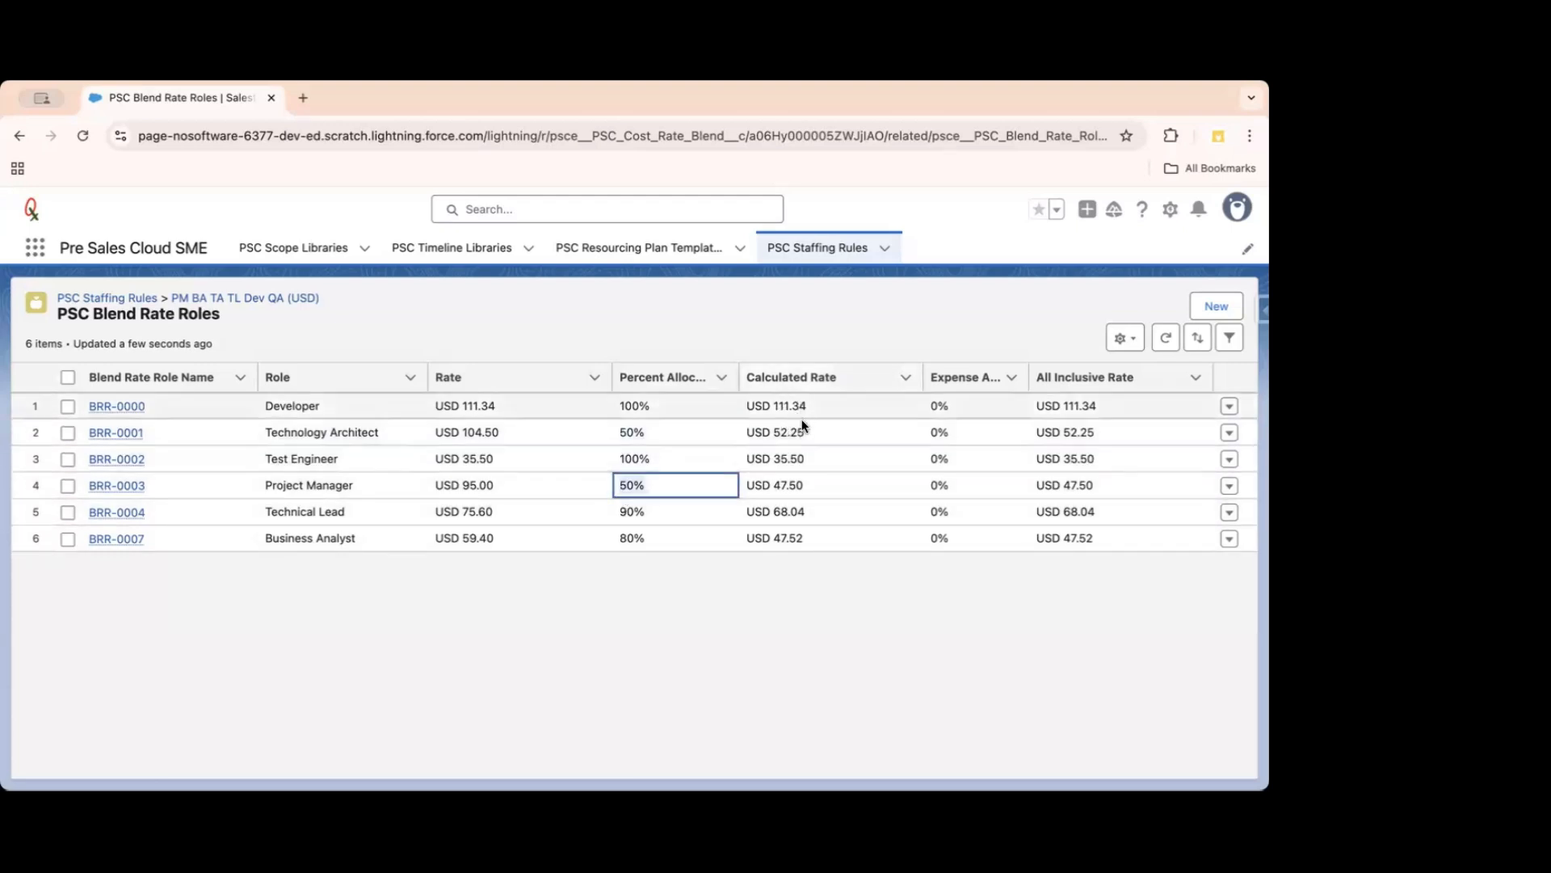
Open the Developer blend rate role BRR-0000 and inspect its rate in the editable details.
left_click(132, 404)
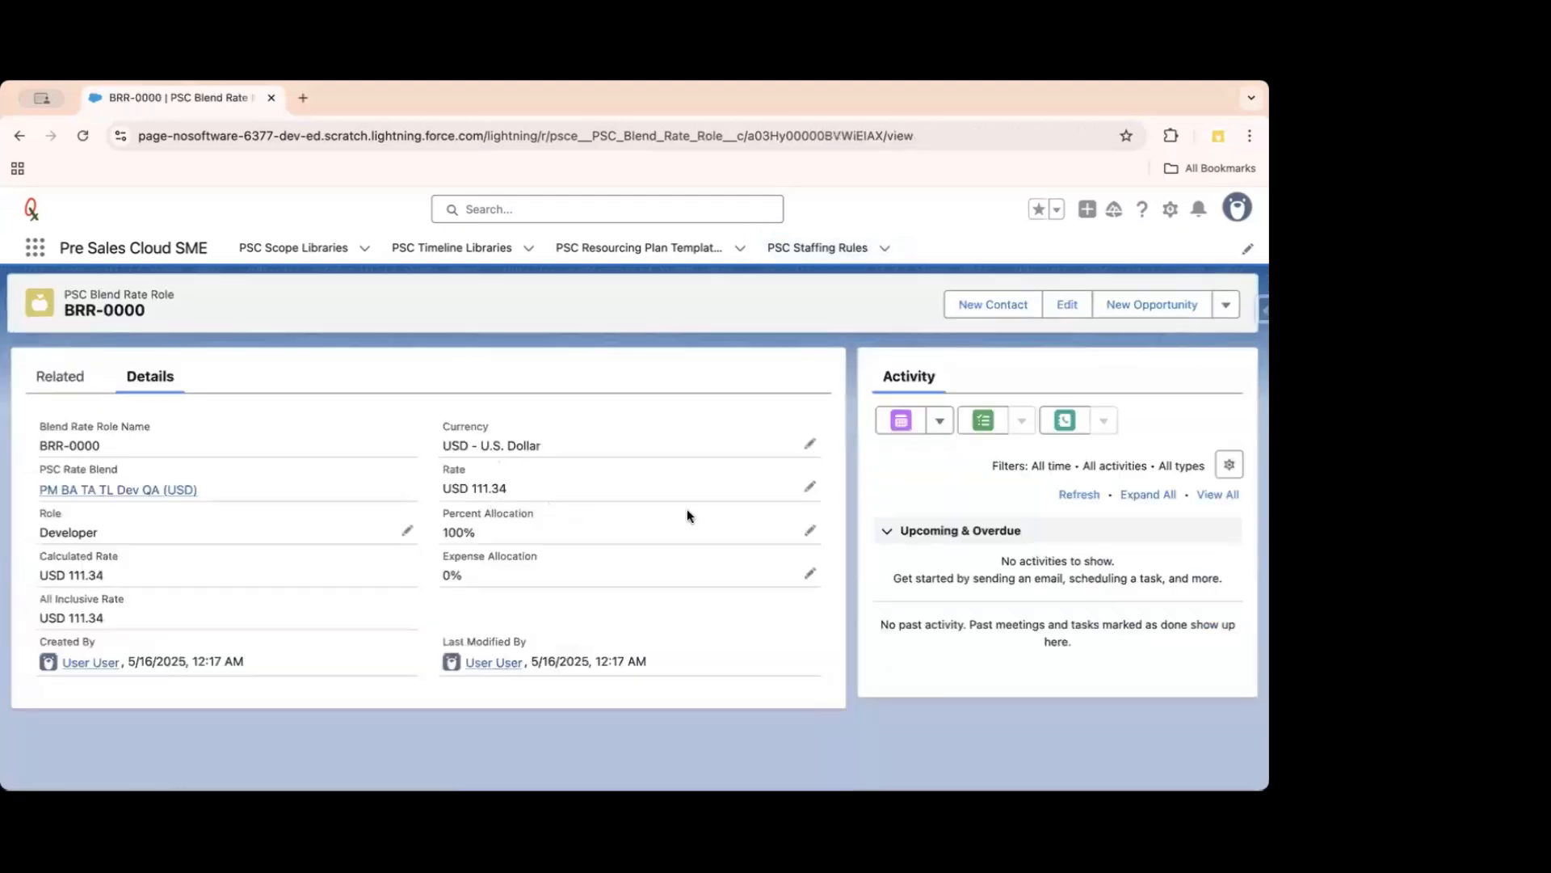
left_click(810, 485)
scroll(633, 400, "down", 1)
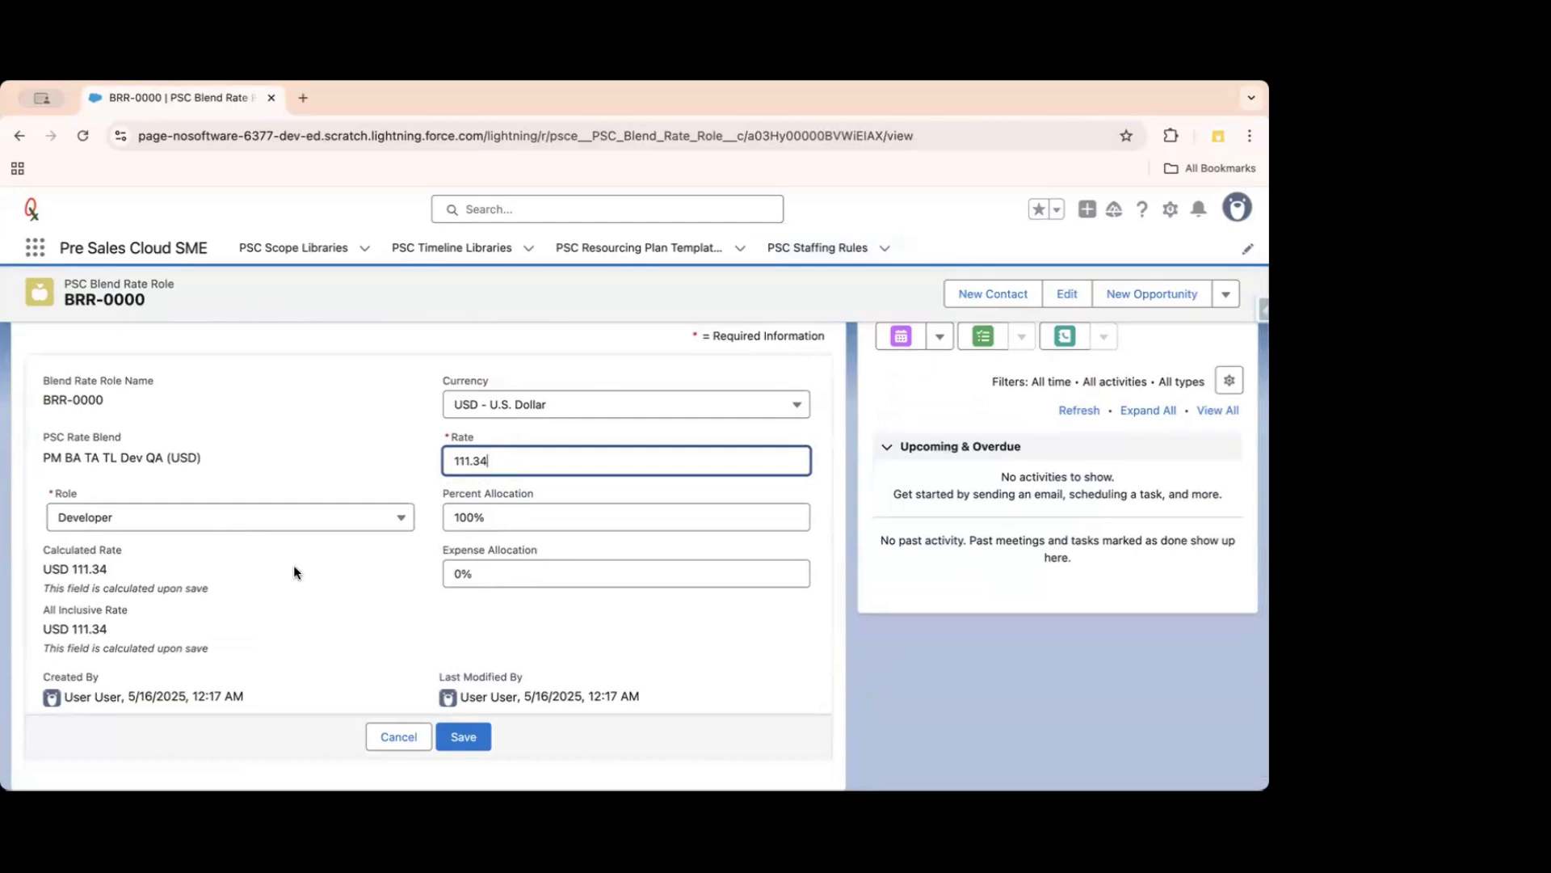
scroll(145, 467, "up", 2)
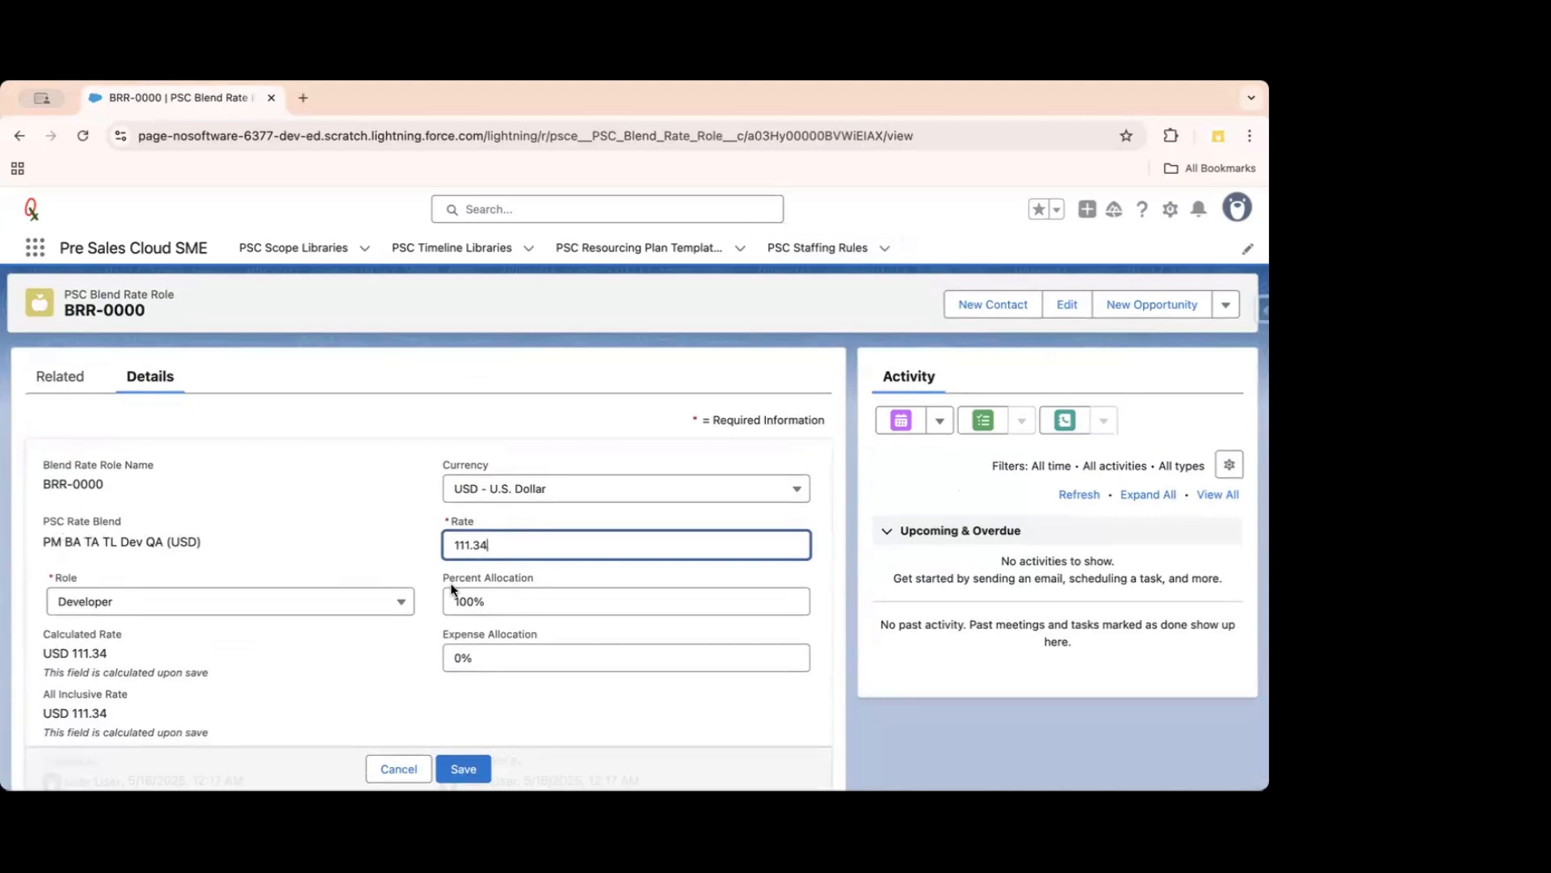
double_click(514, 547)
scroll(514, 545, "down", 2)
left_click(405, 535)
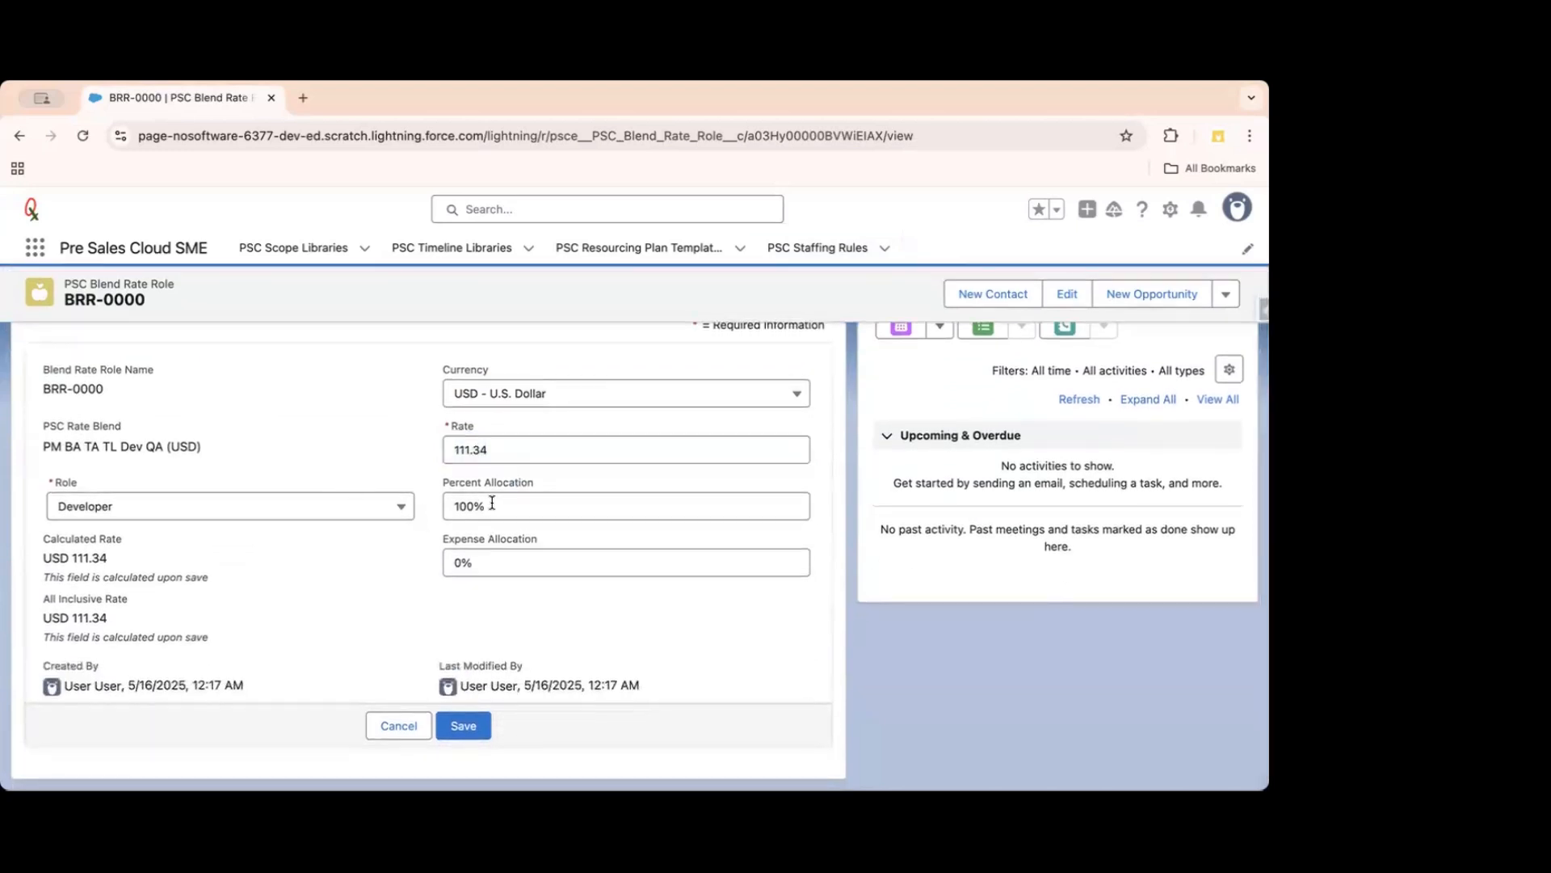
Review the Developer role's expense allocation, percent allocation and rate fields, and return to the blend rate roles list without saving.
left_click(480, 562)
left_click(345, 588)
left_click(496, 564)
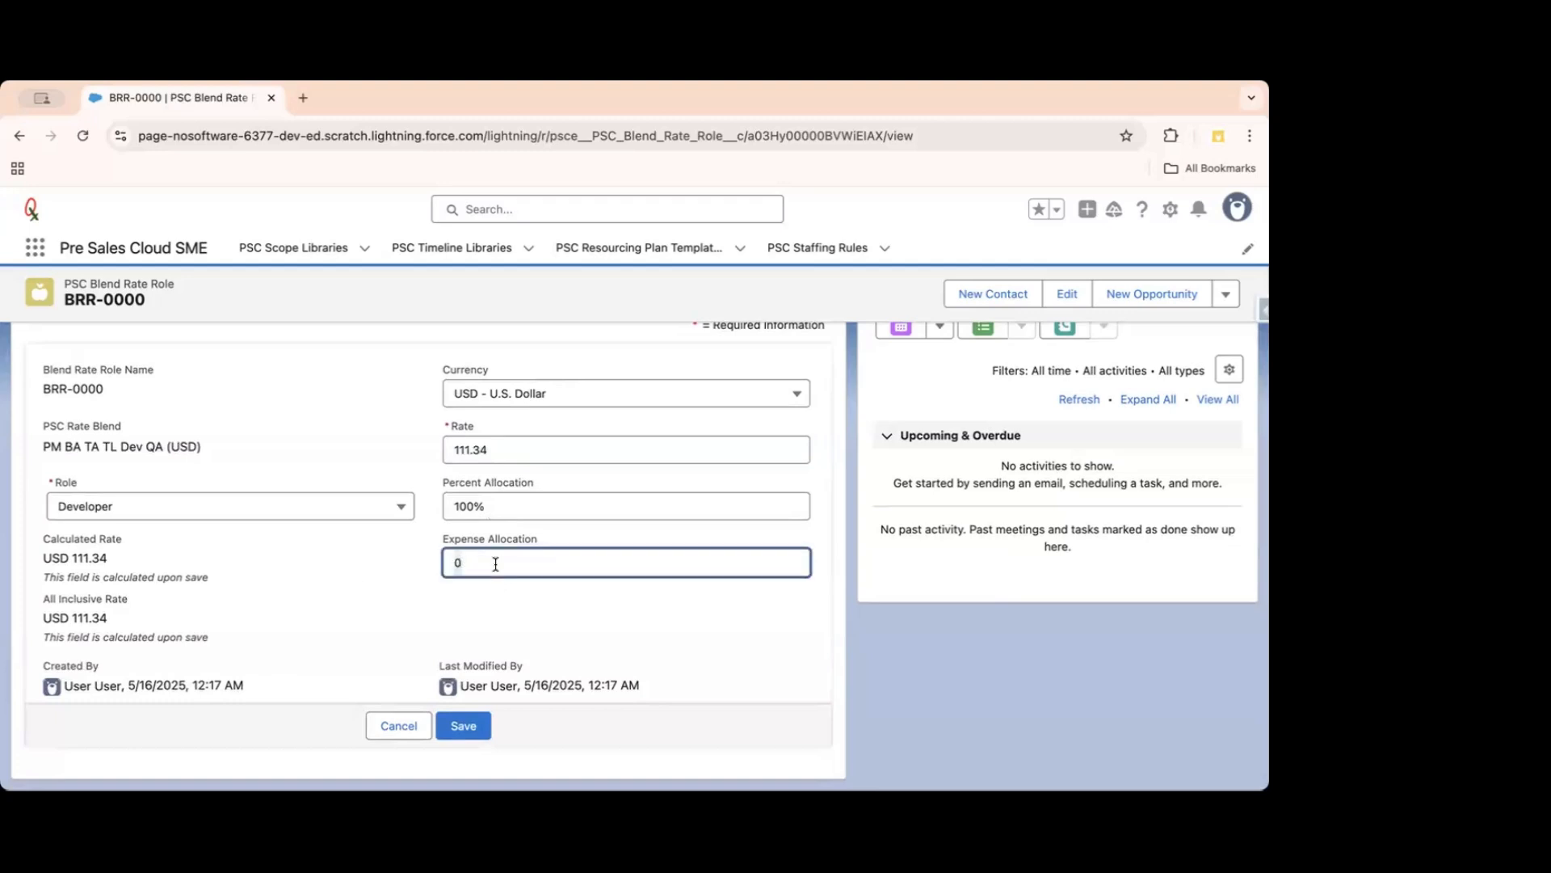
left_click(376, 580)
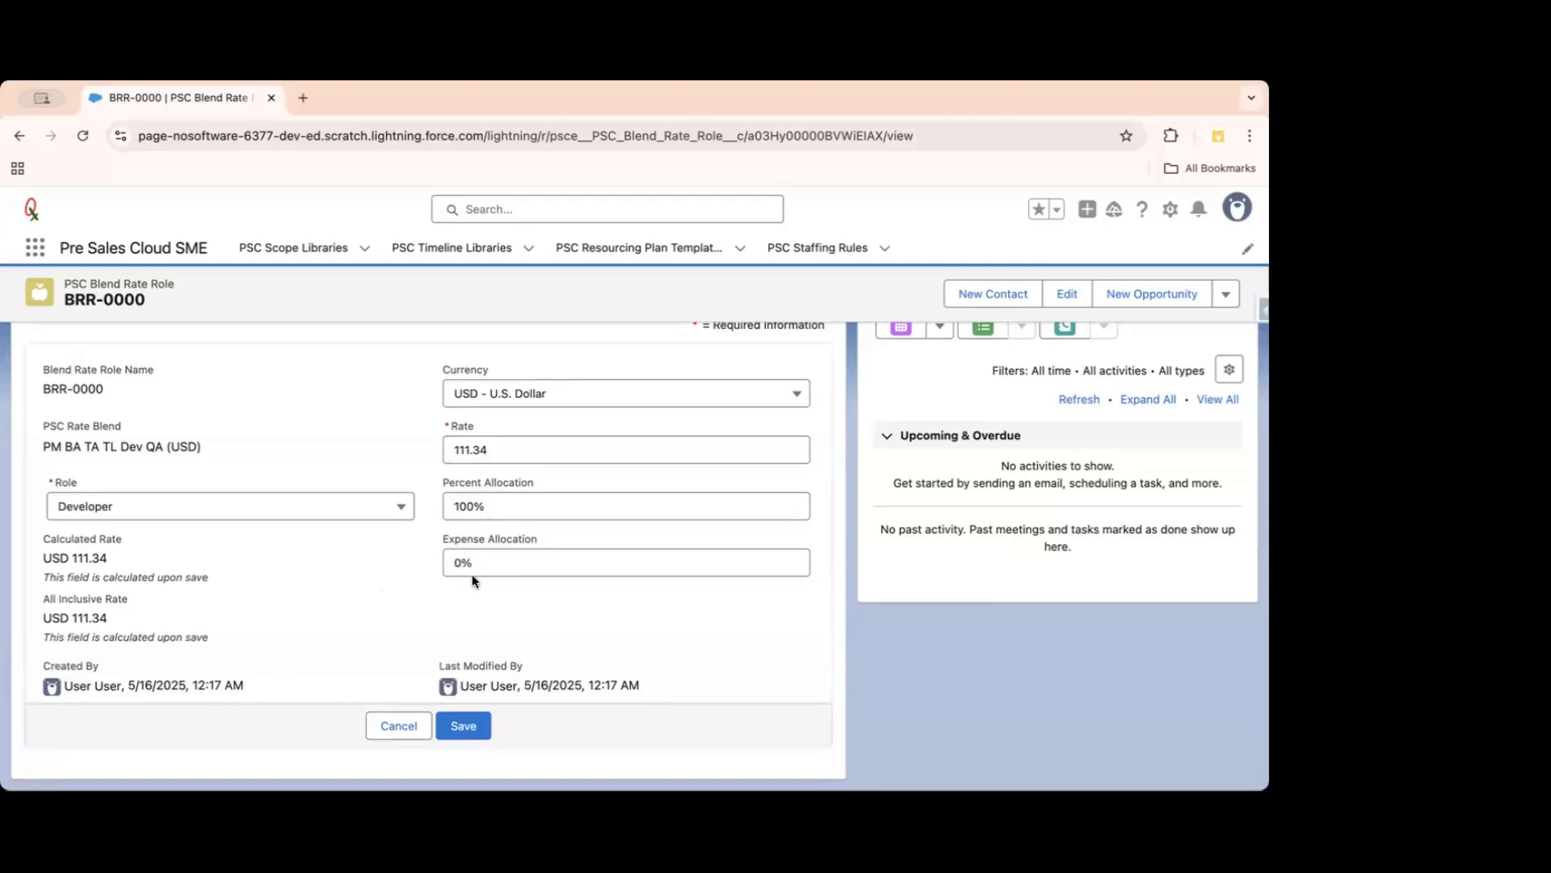
left_click(491, 565)
left_click(482, 508)
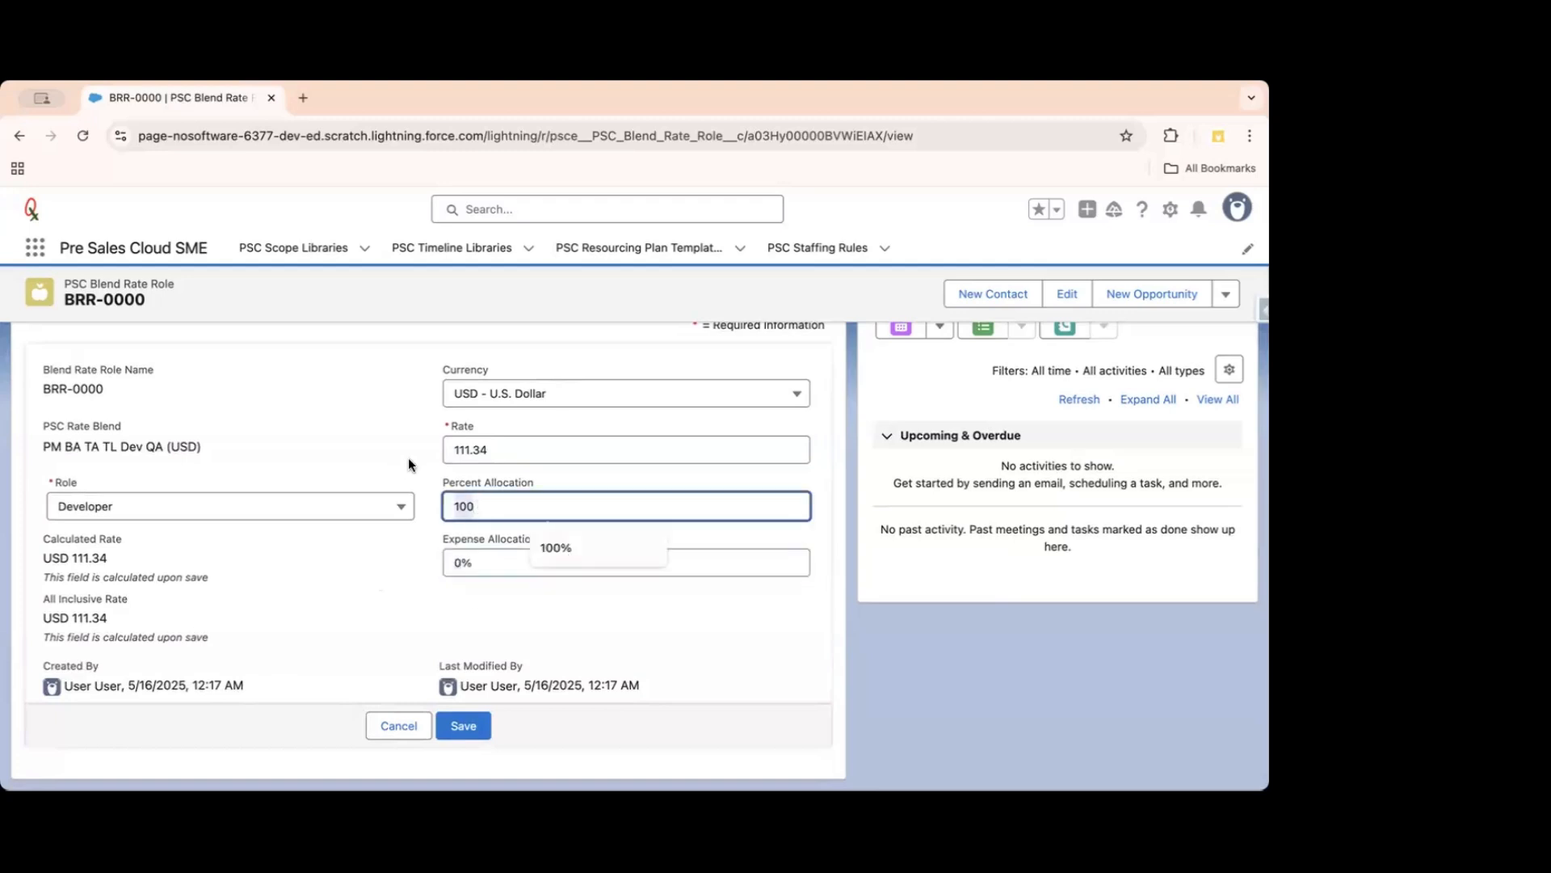
left_click(495, 449)
scroll(307, 459, "up", 1)
scroll(307, 460, "up", 3)
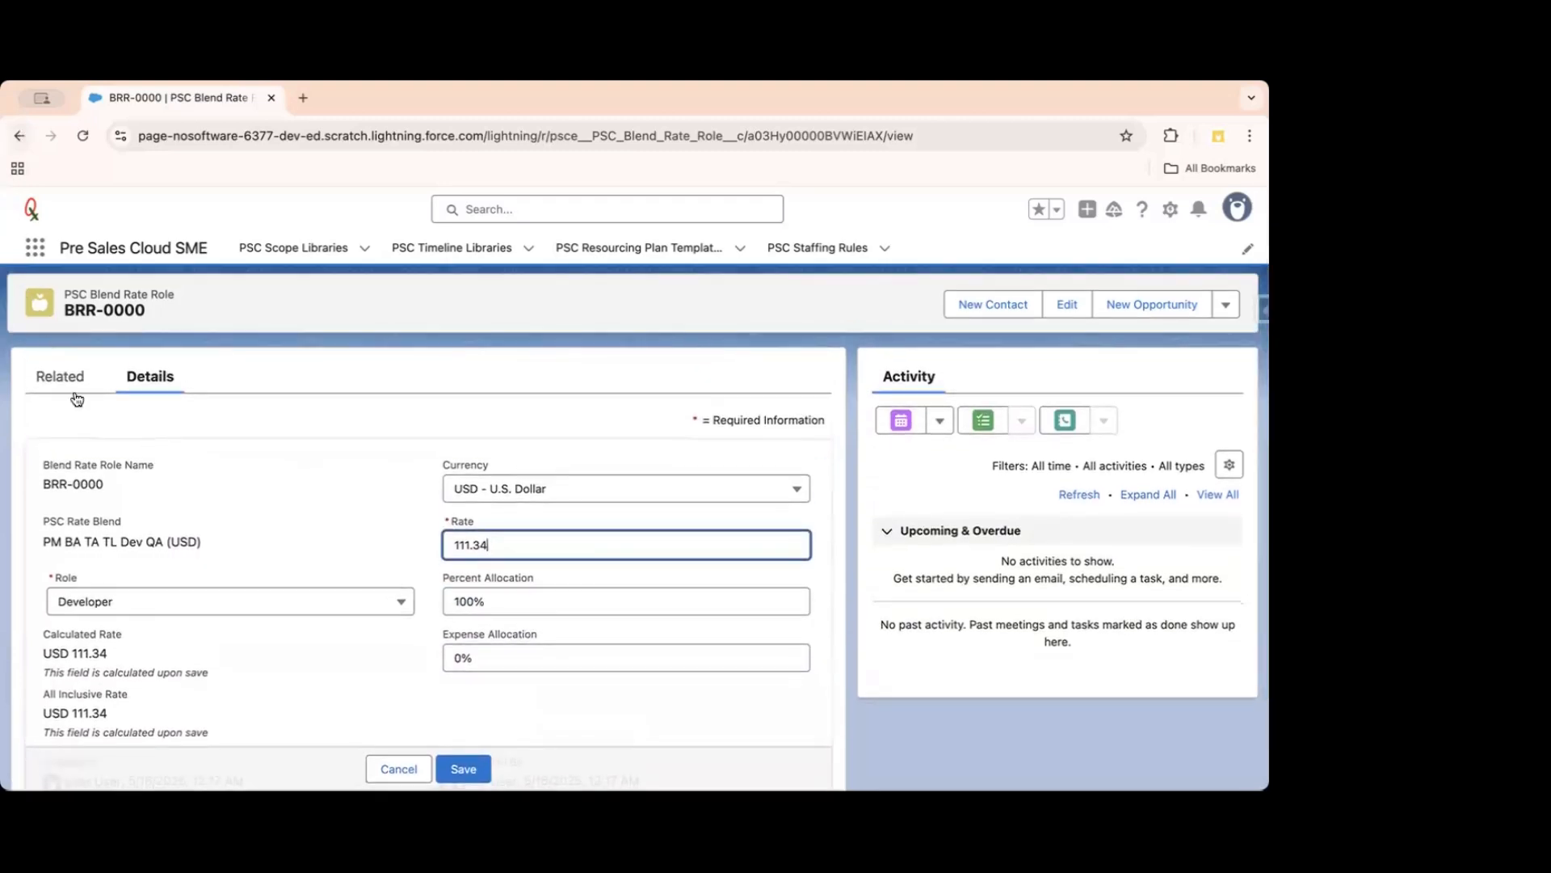
left_click(20, 136)
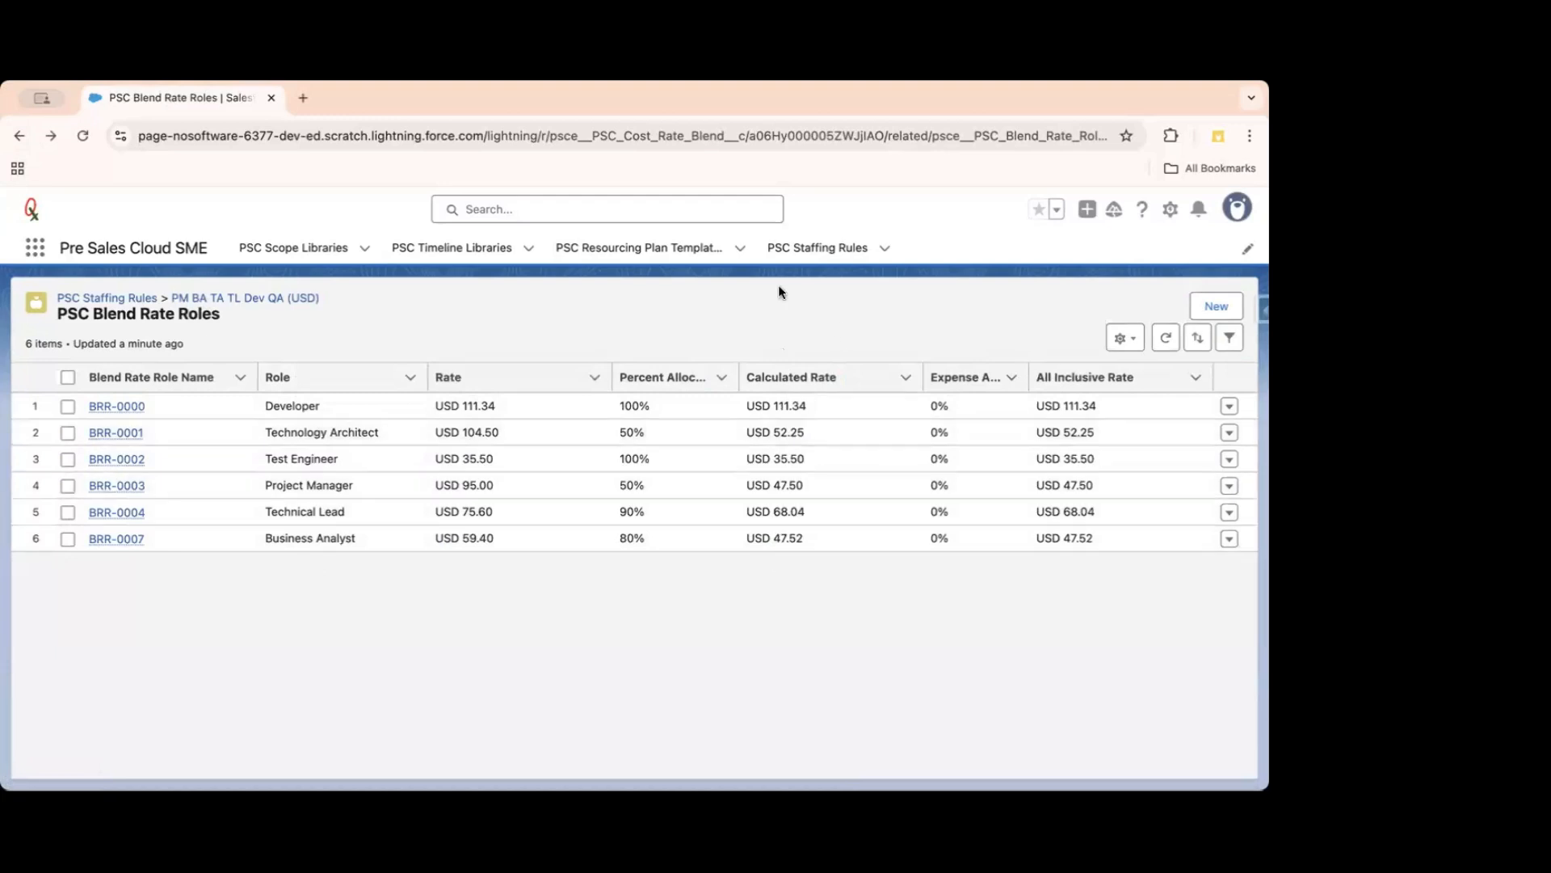
Return to staffing rule PM BA TA TL Dev QA (USD) and review its sum calculated rate and average rate calculated.
left_click(216, 298)
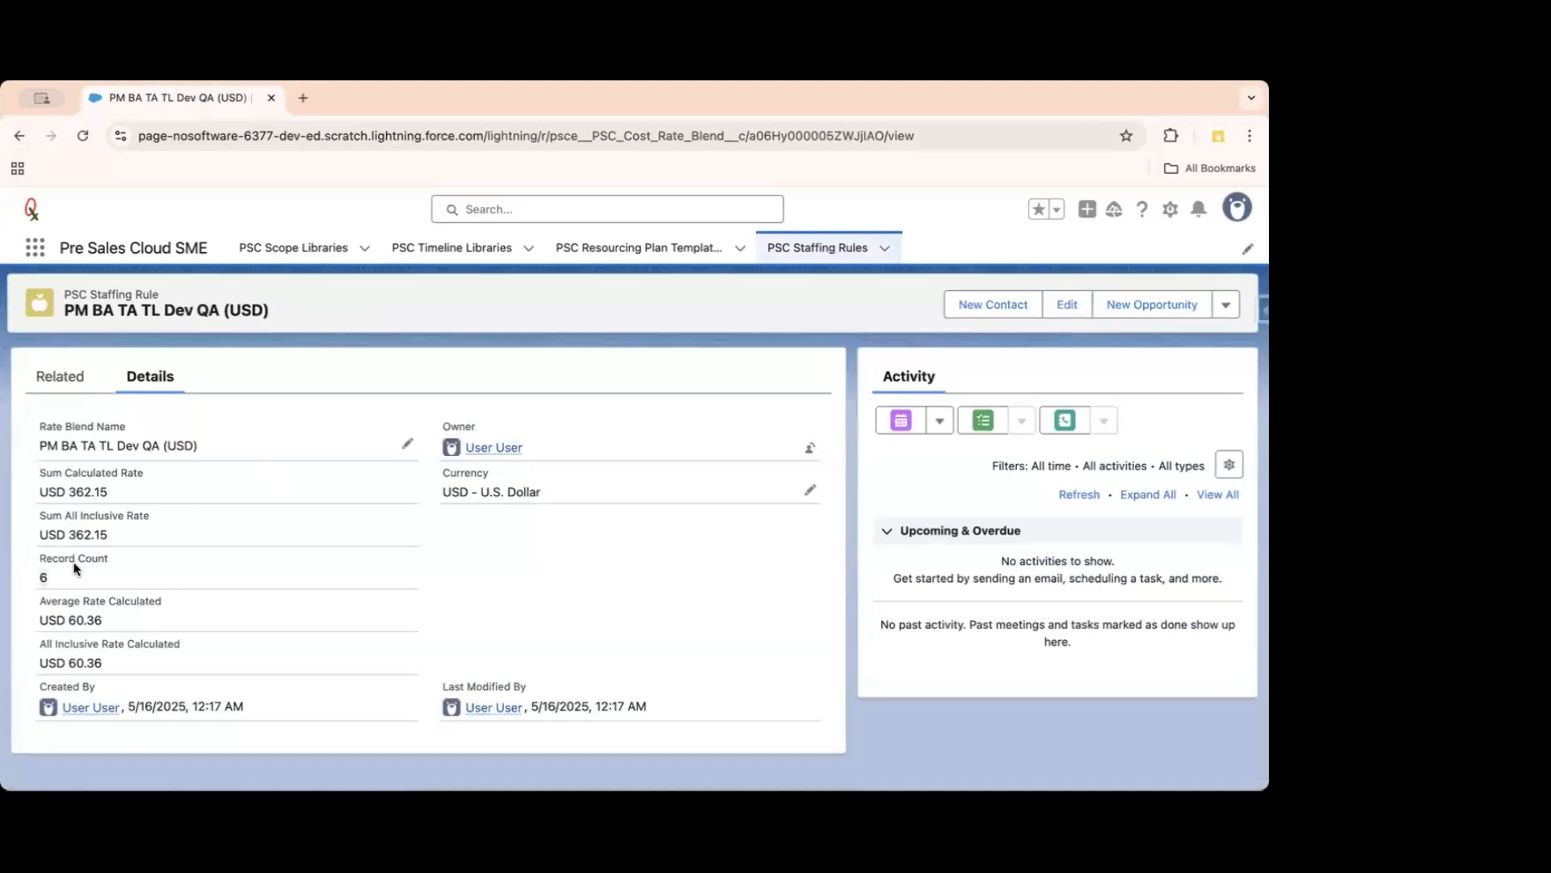
left_click_drag(38, 491, 133, 495)
left_click_drag(38, 622, 100, 622)
double_click(71, 619)
left_click(117, 227)
Switch to the Pre Sales Cloud app from the full list of available apps.
left_click(33, 257)
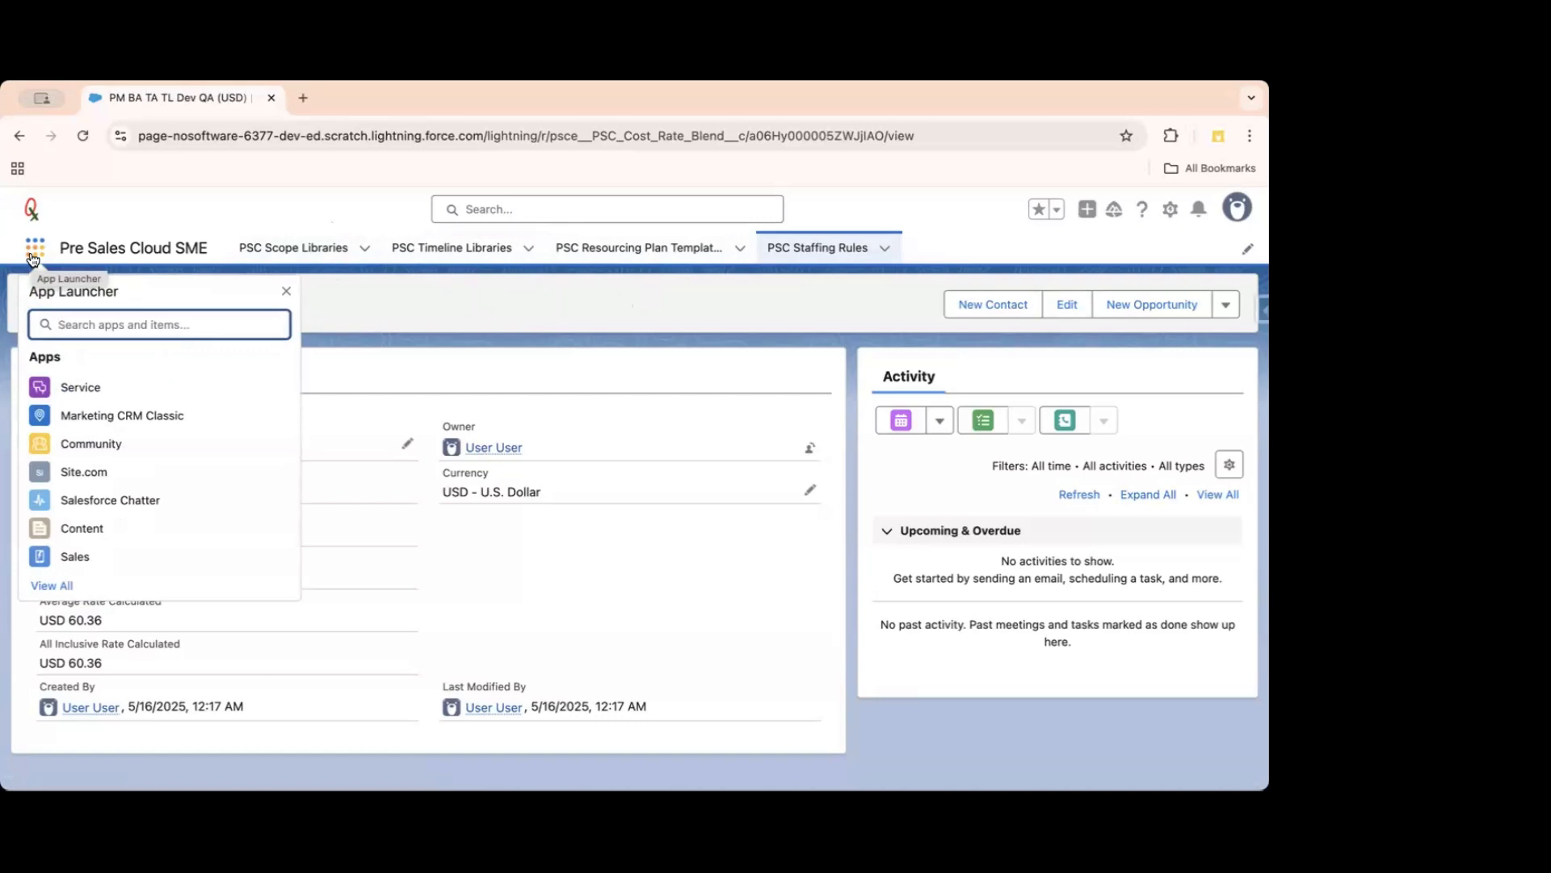
left_click(58, 593)
scroll(559, 554, "down", 5)
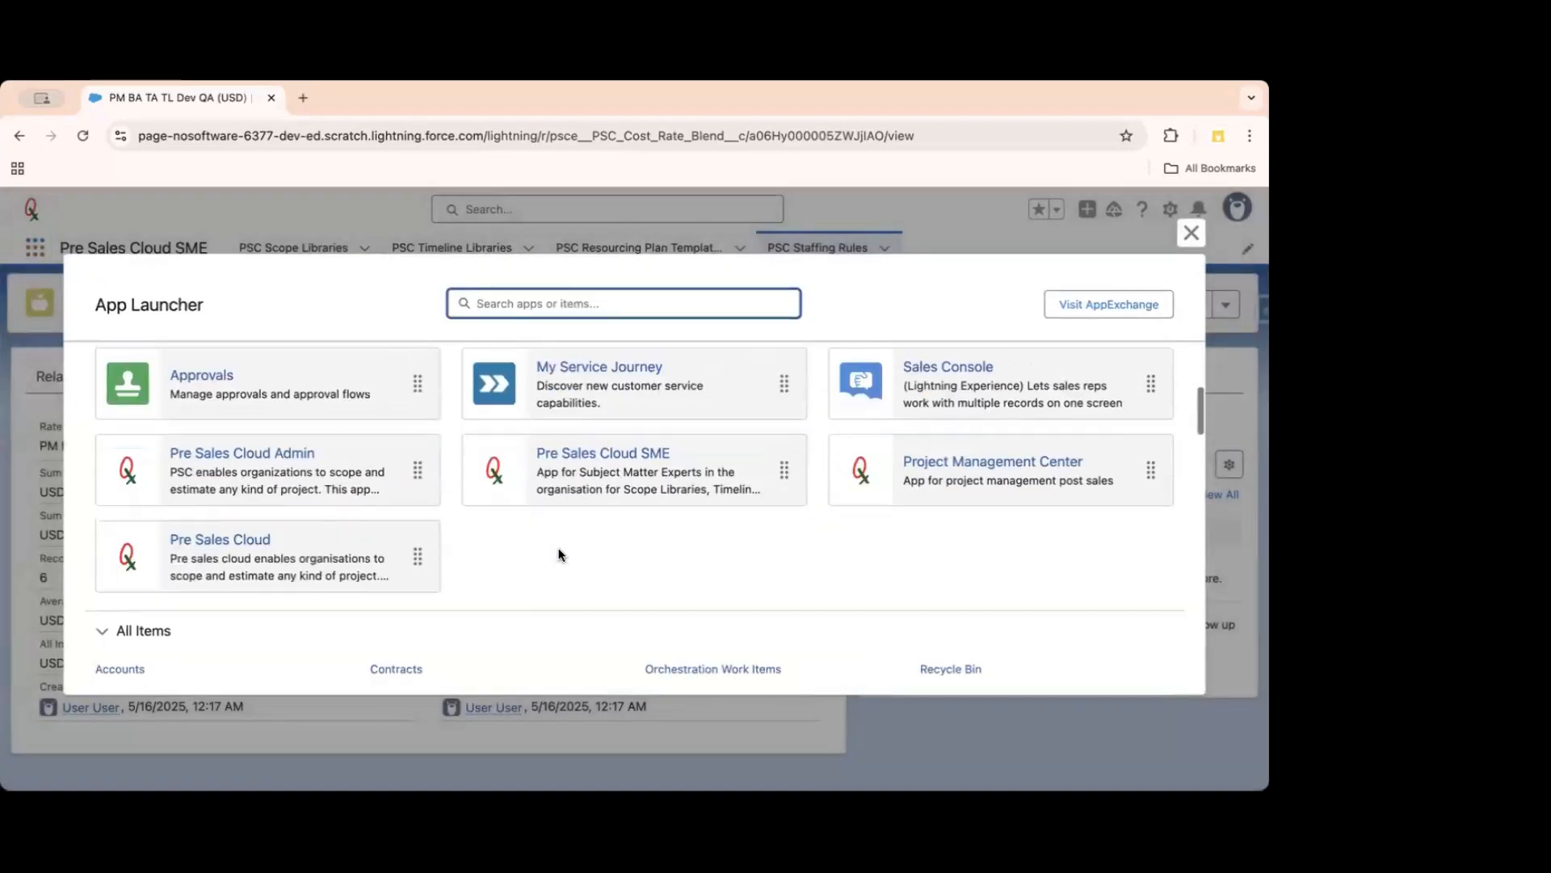
left_click(318, 554)
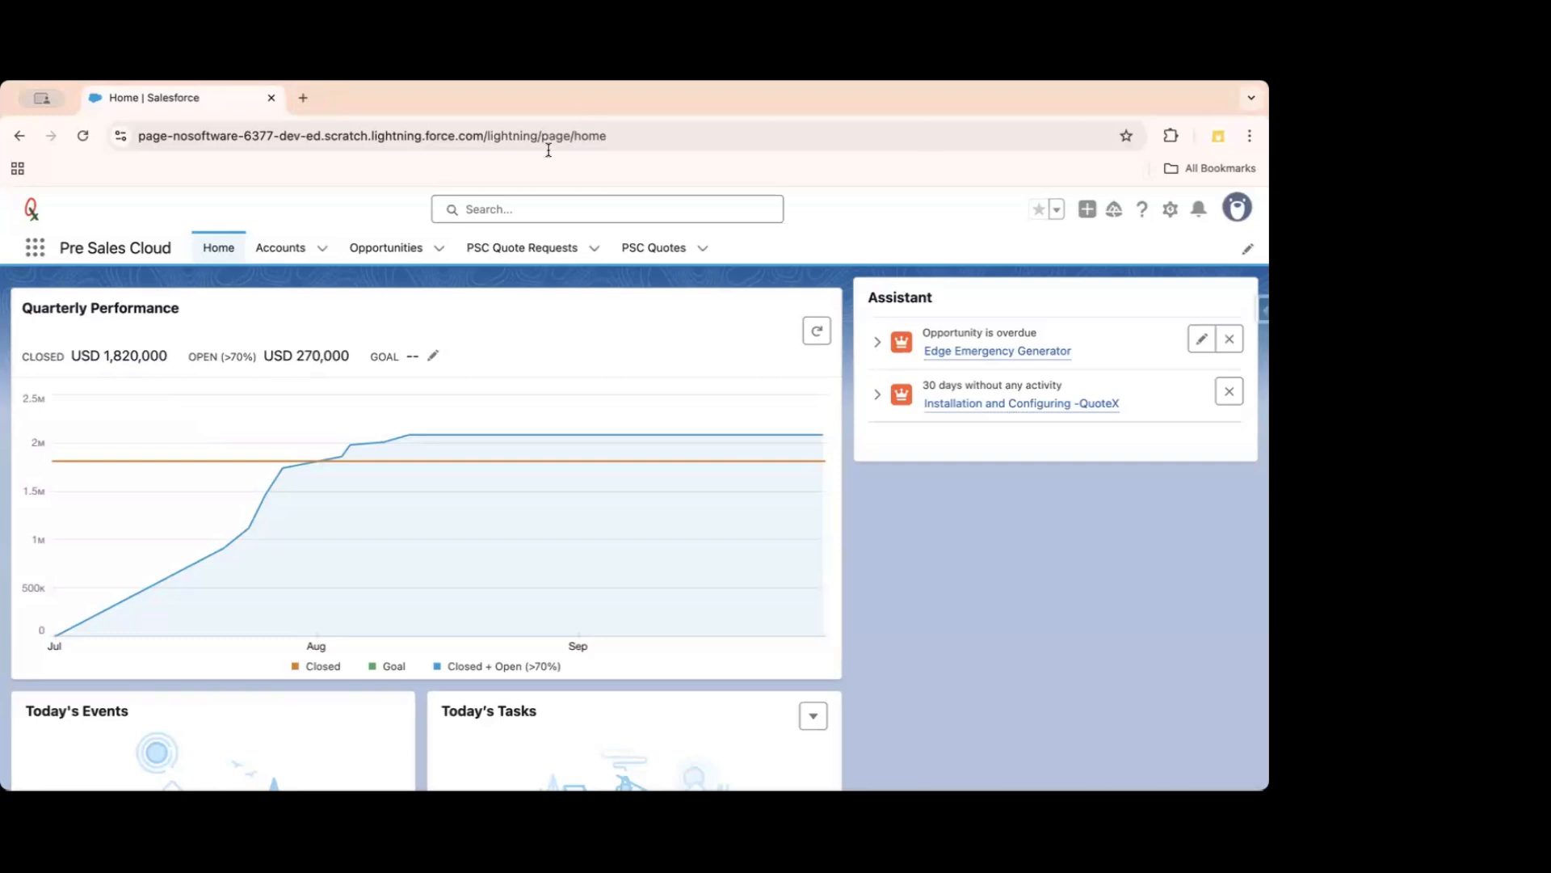
View the opportunities and accounts lists, and open the Kaizenrise account to see its related opportunity.
left_click(371, 254)
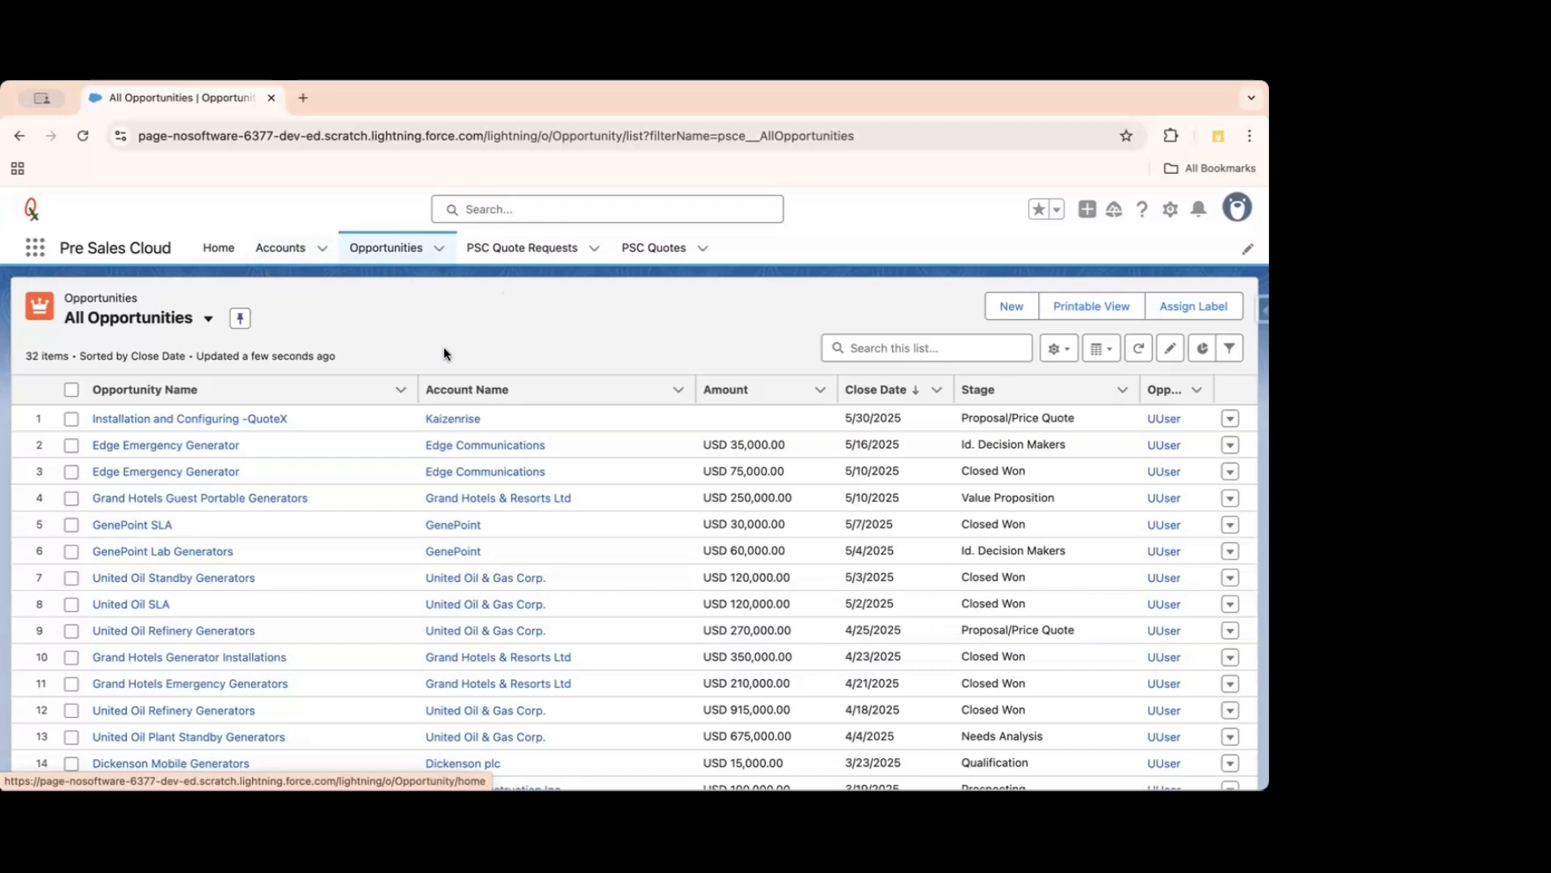
left_click(279, 251)
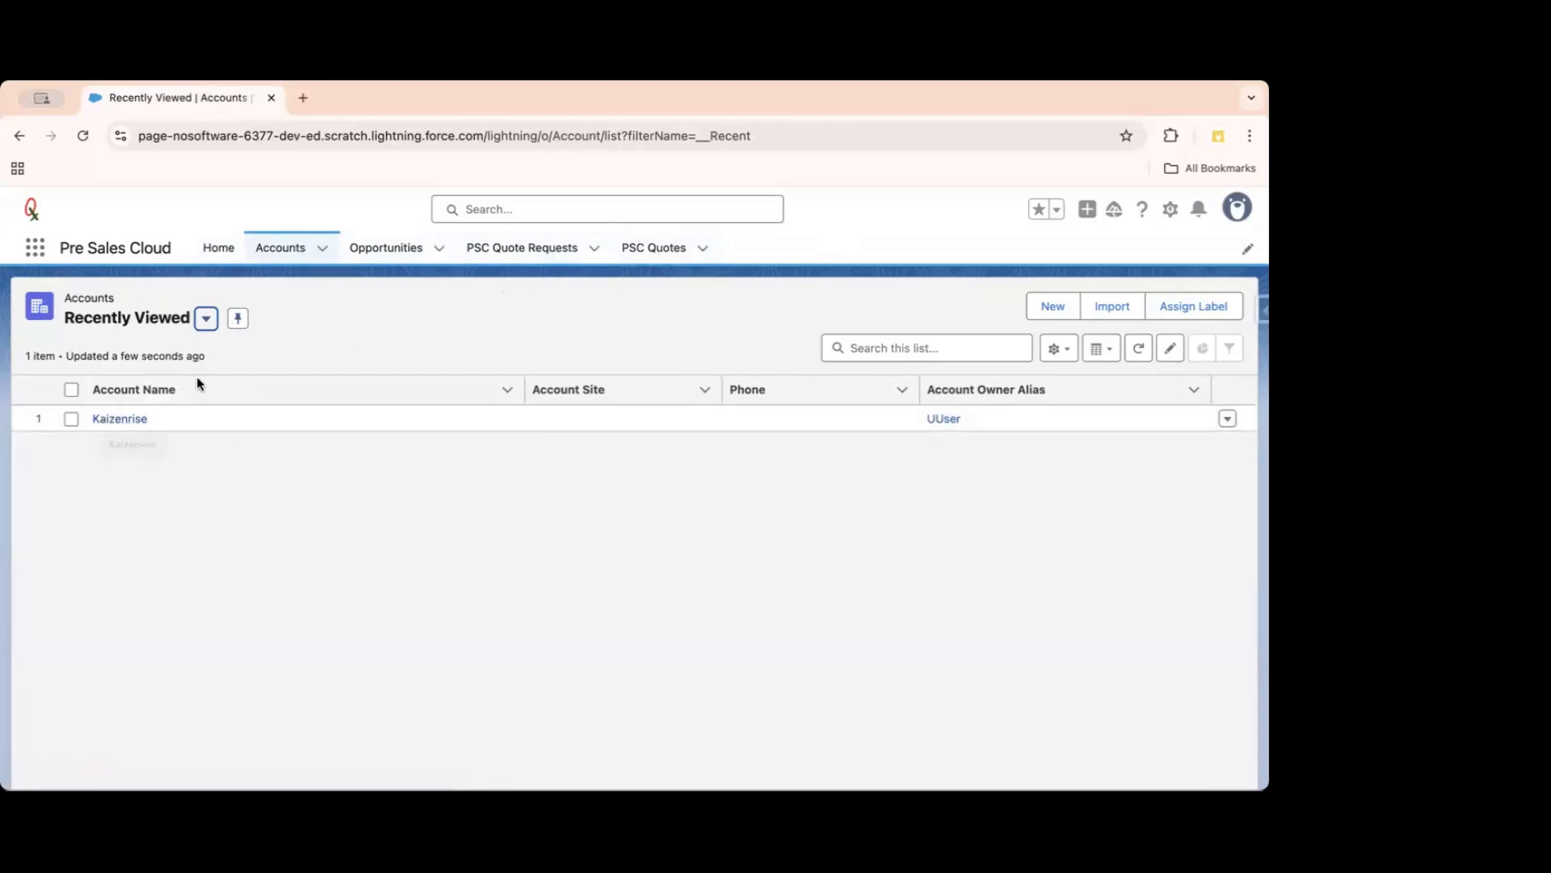
left_click(126, 419)
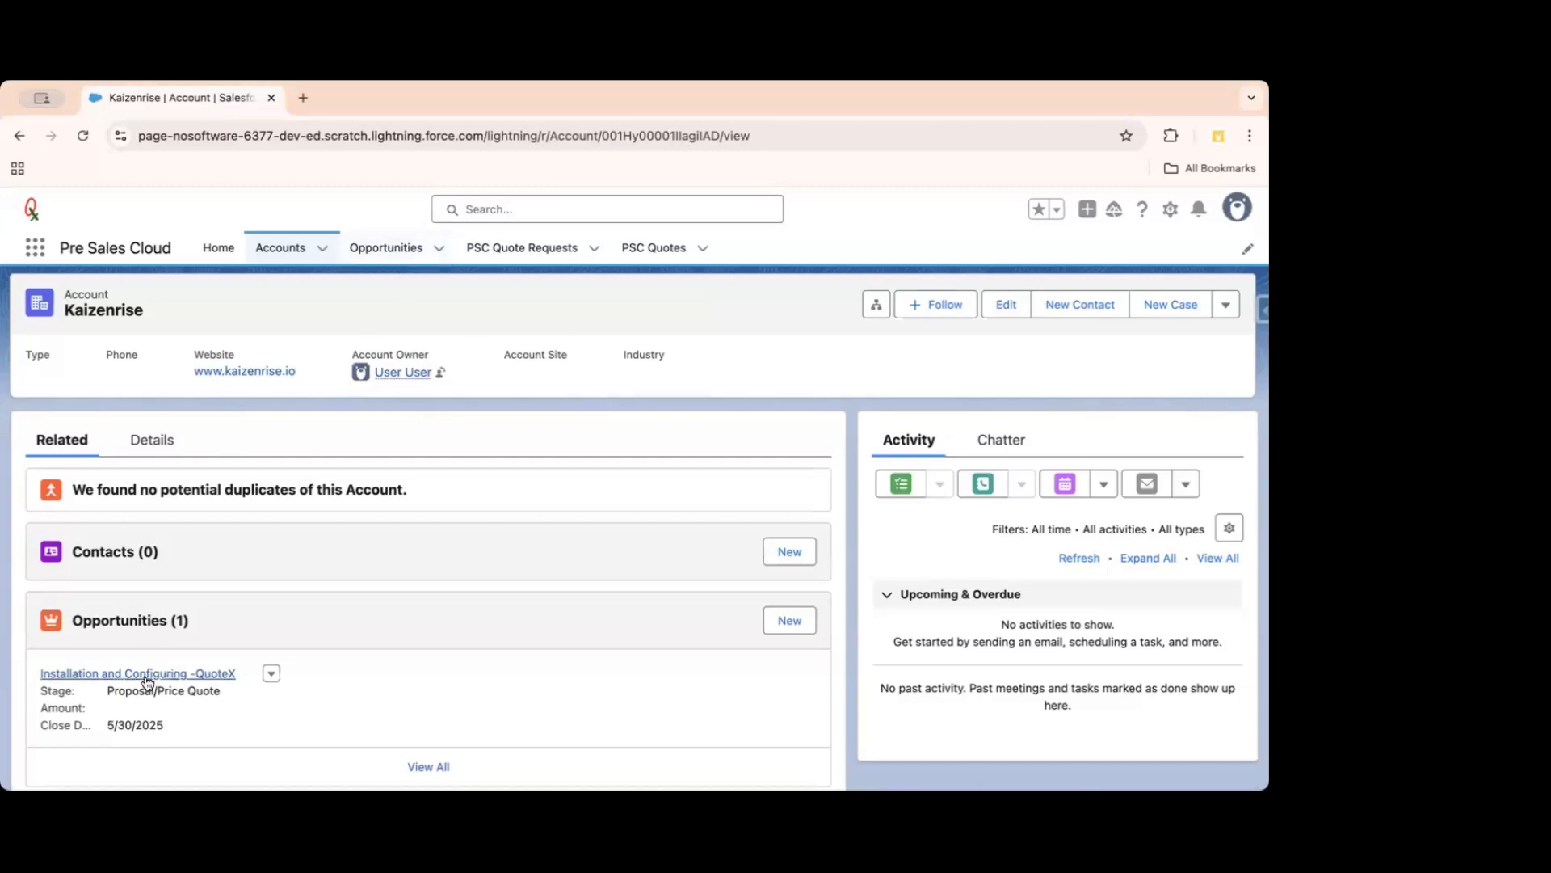
Open the opportunity "Installation and Configuring -QuoteX" from All Opportunities and show its details.
left_click(366, 244)
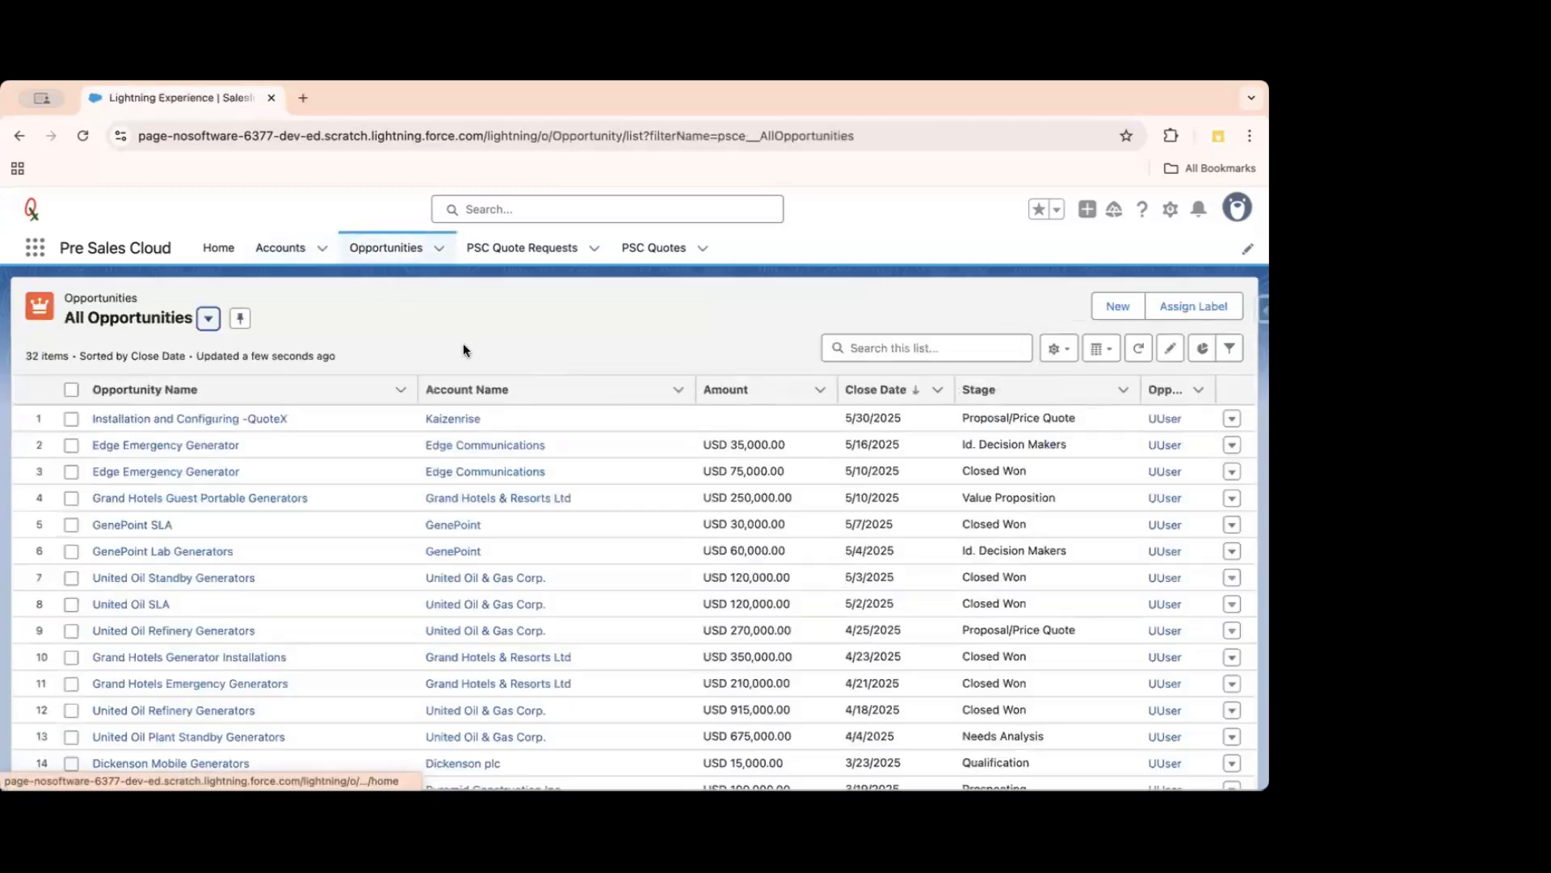
left_click(159, 420)
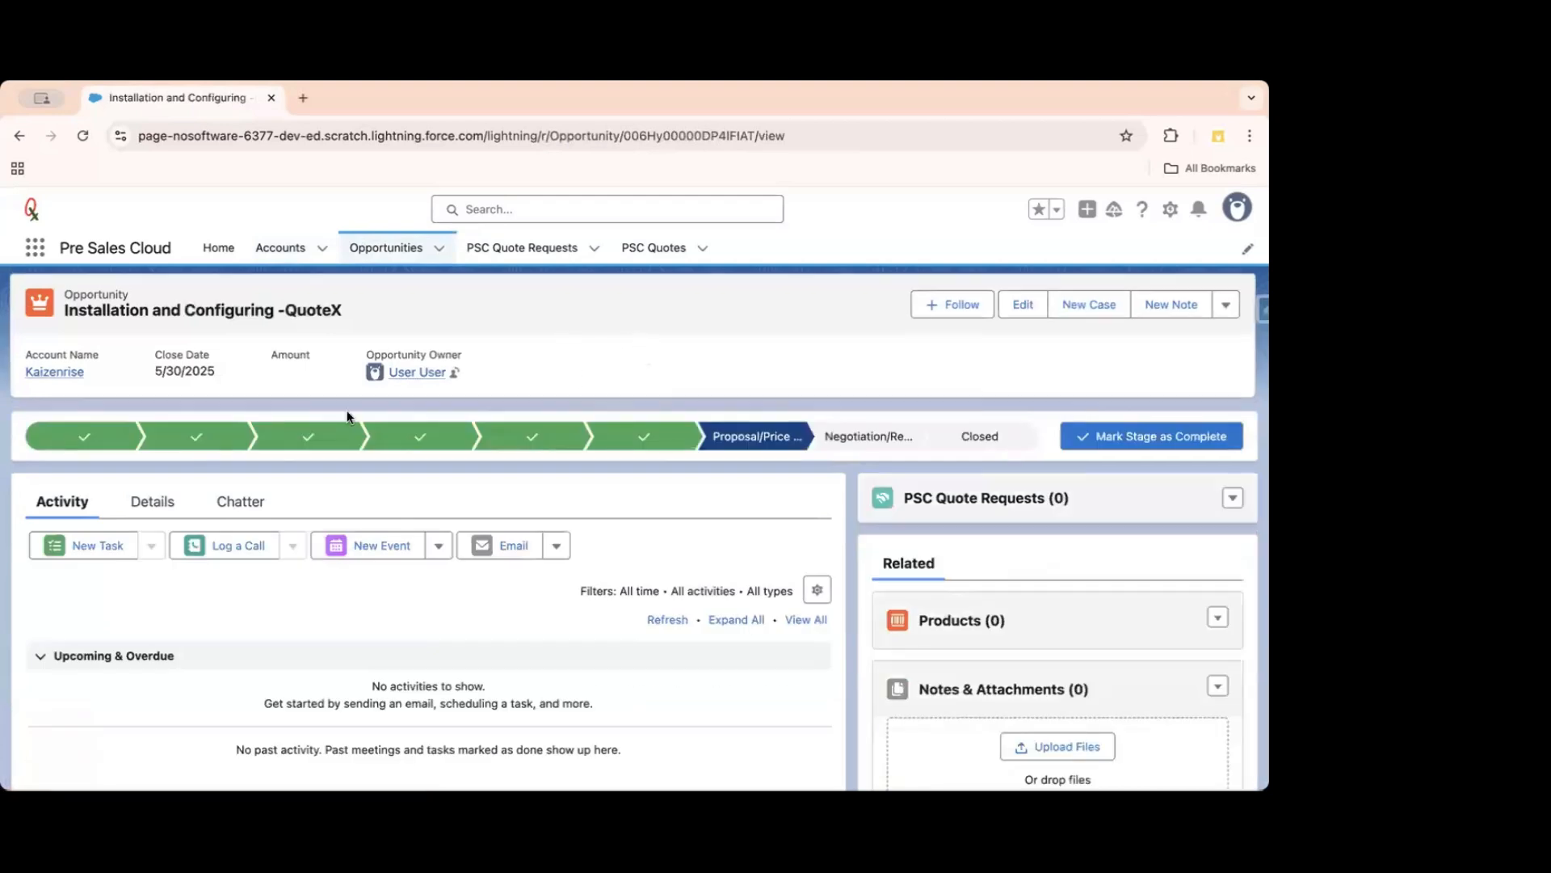
left_click(150, 502)
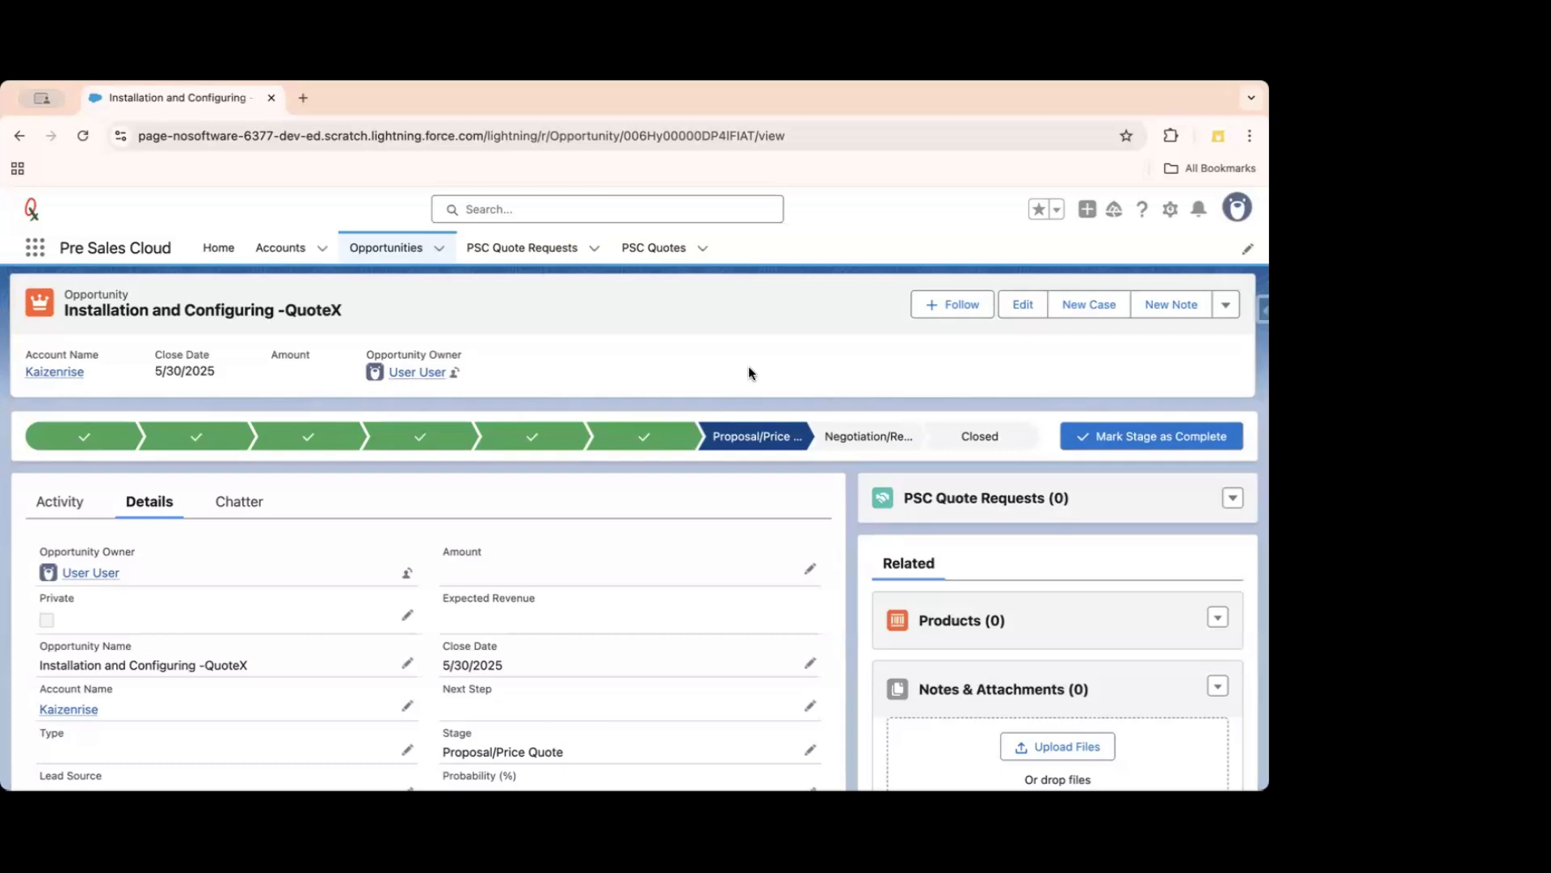
Start a new PSC quote request from the opportunity and name it "QR - Install, Setup & configure QuoteX".
left_click(1234, 496)
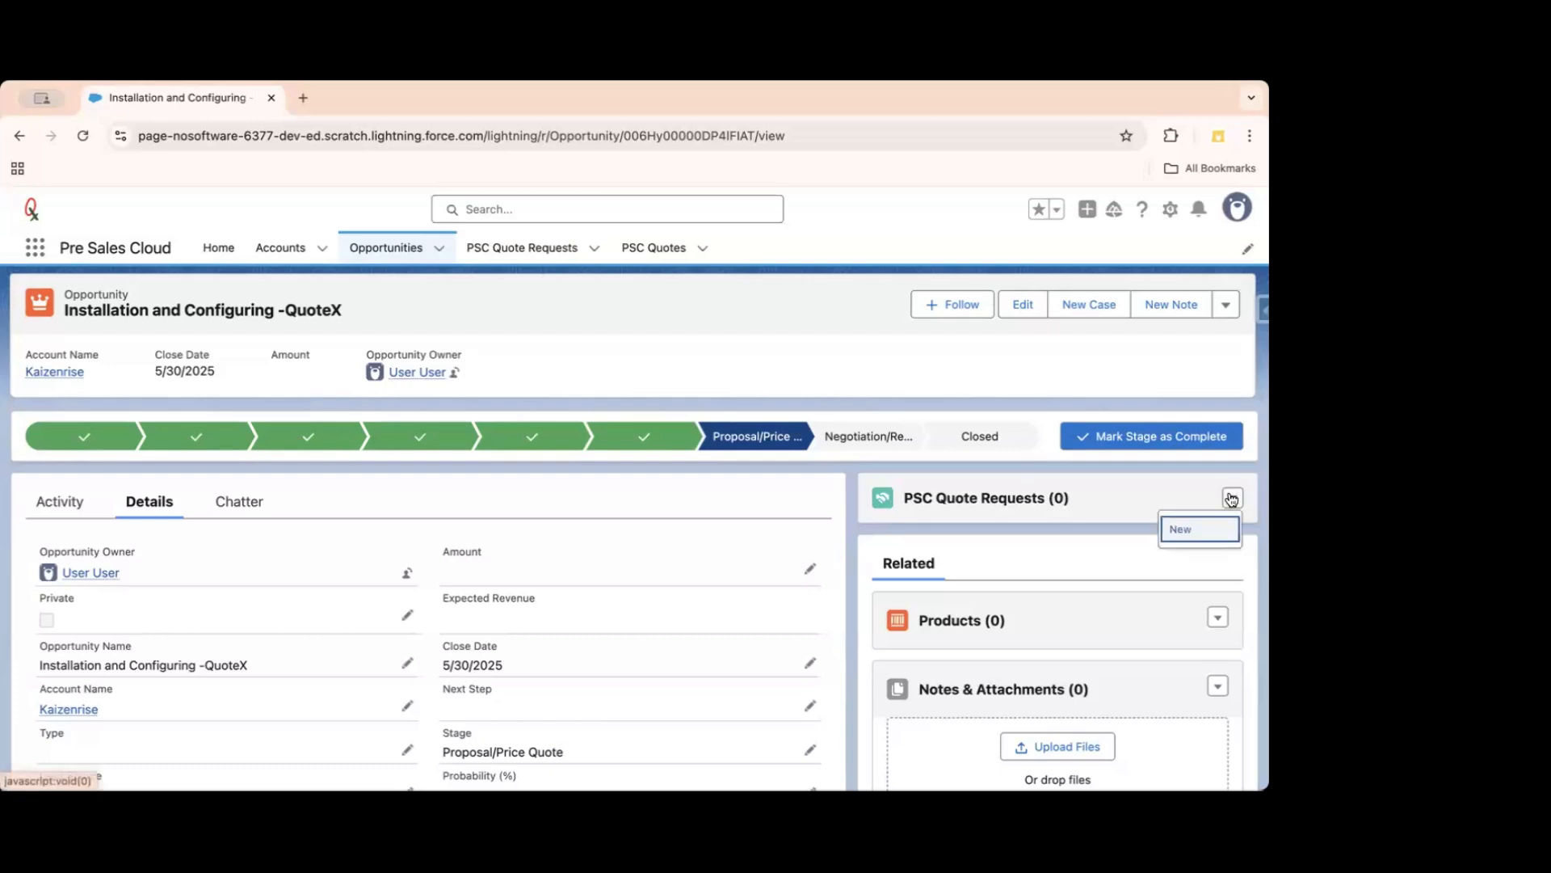
left_click(1182, 526)
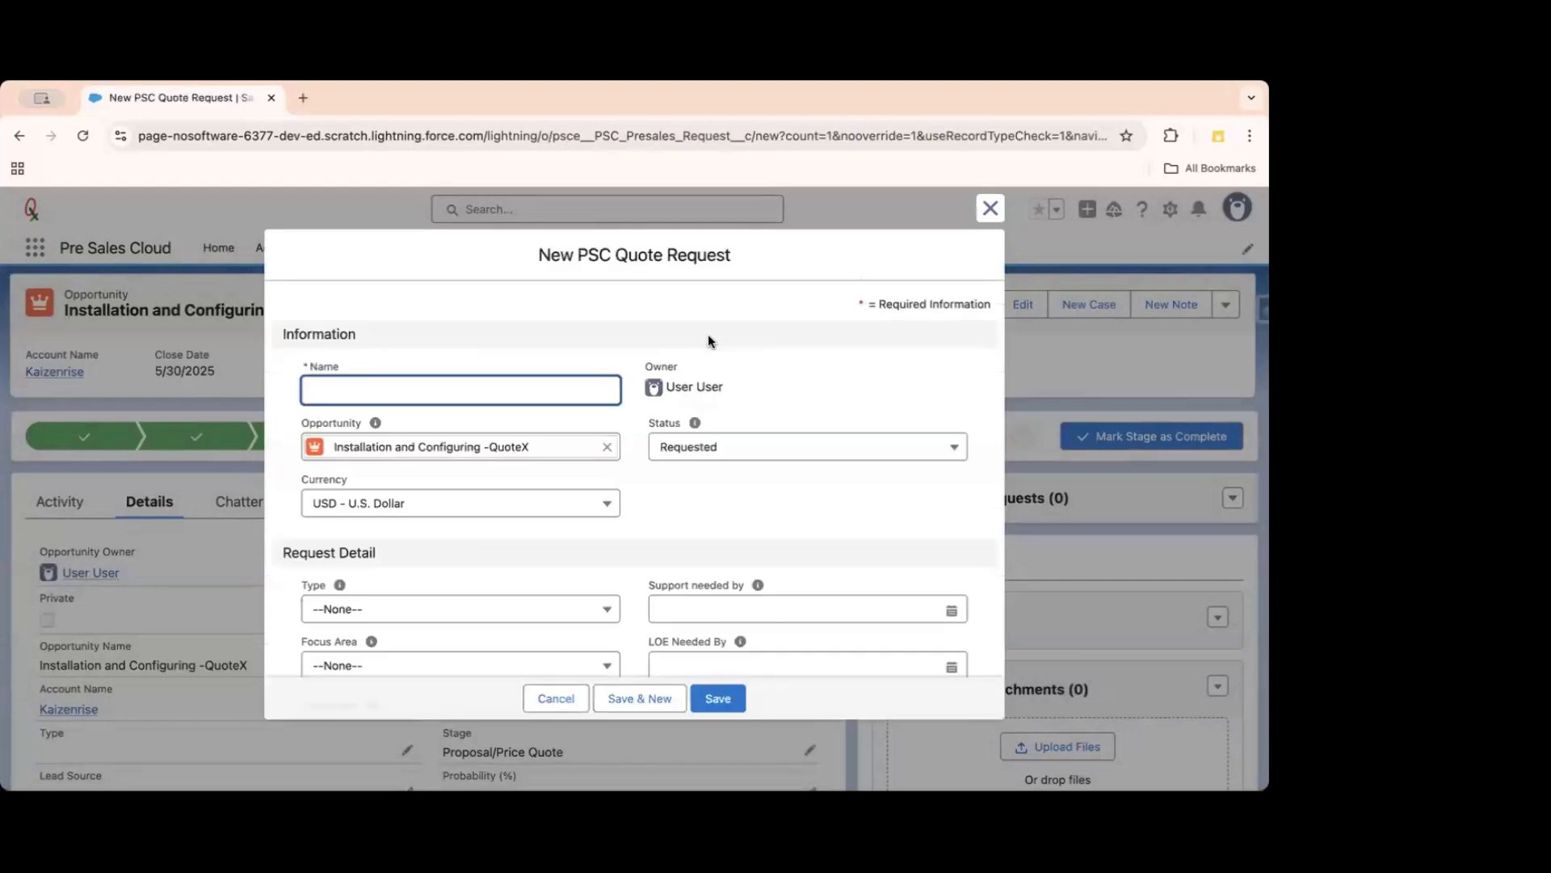
type("QR -")
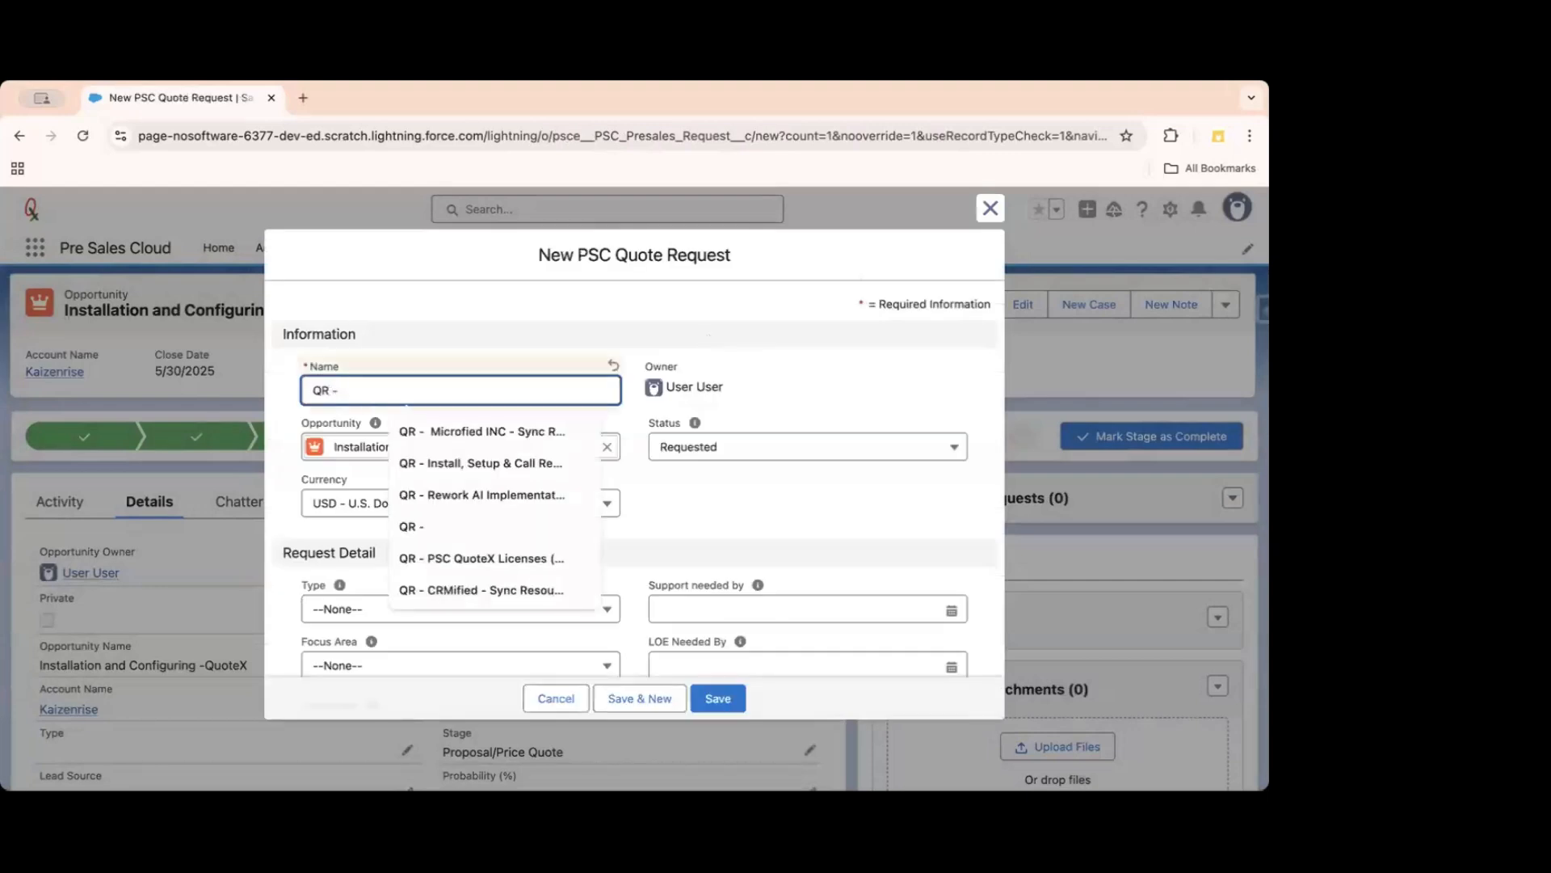
type(" Inst")
key("Down")
key("Return")
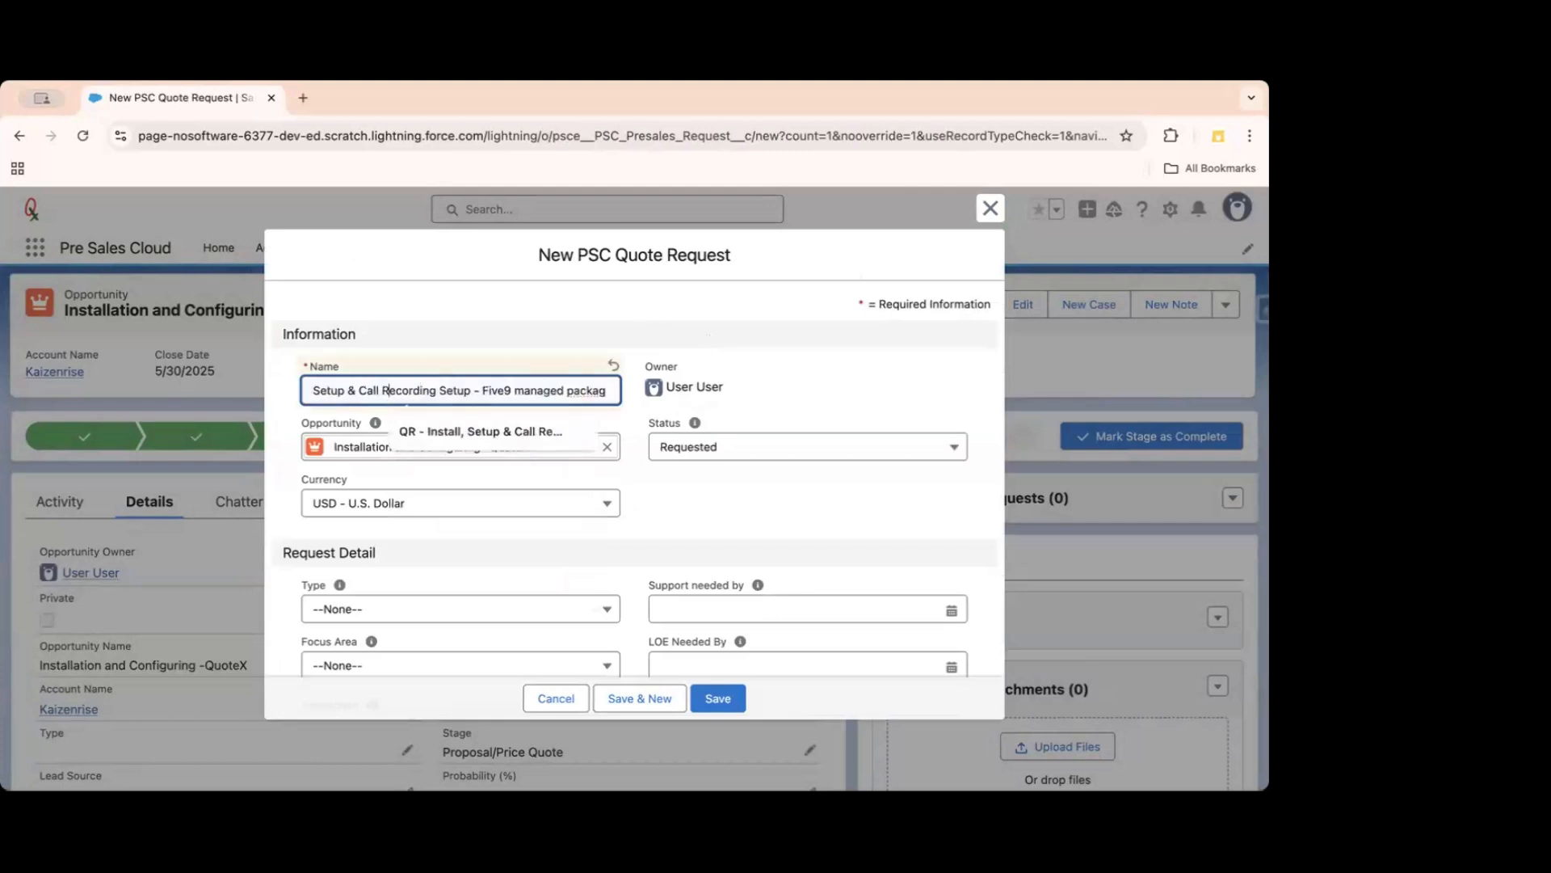
key("shift+End")
key("BackSpace")
type("configure QuoteX")
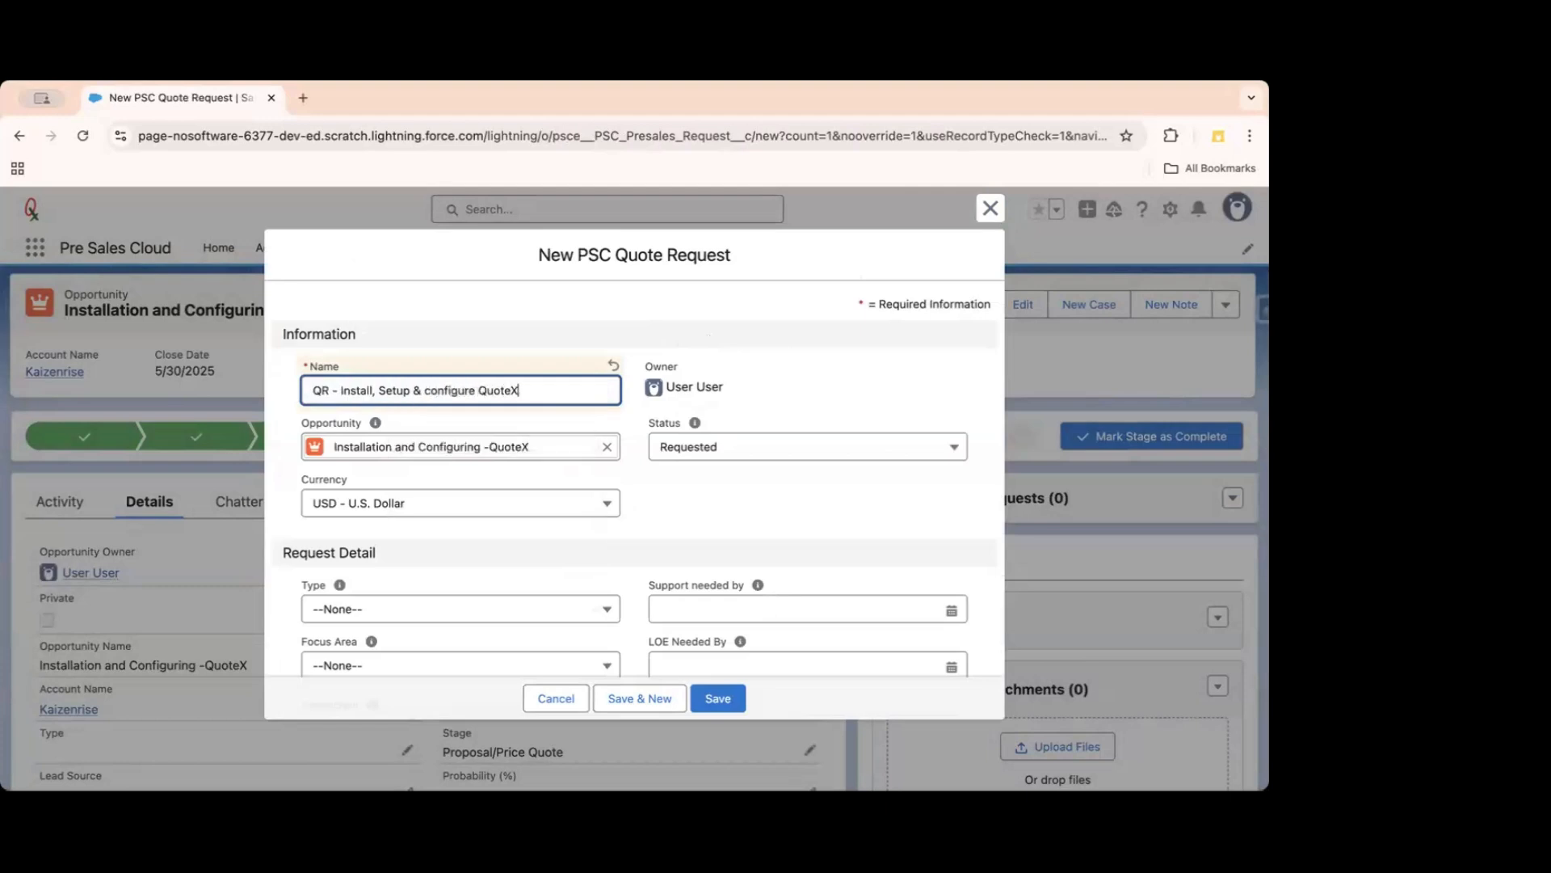
left_click(845, 376)
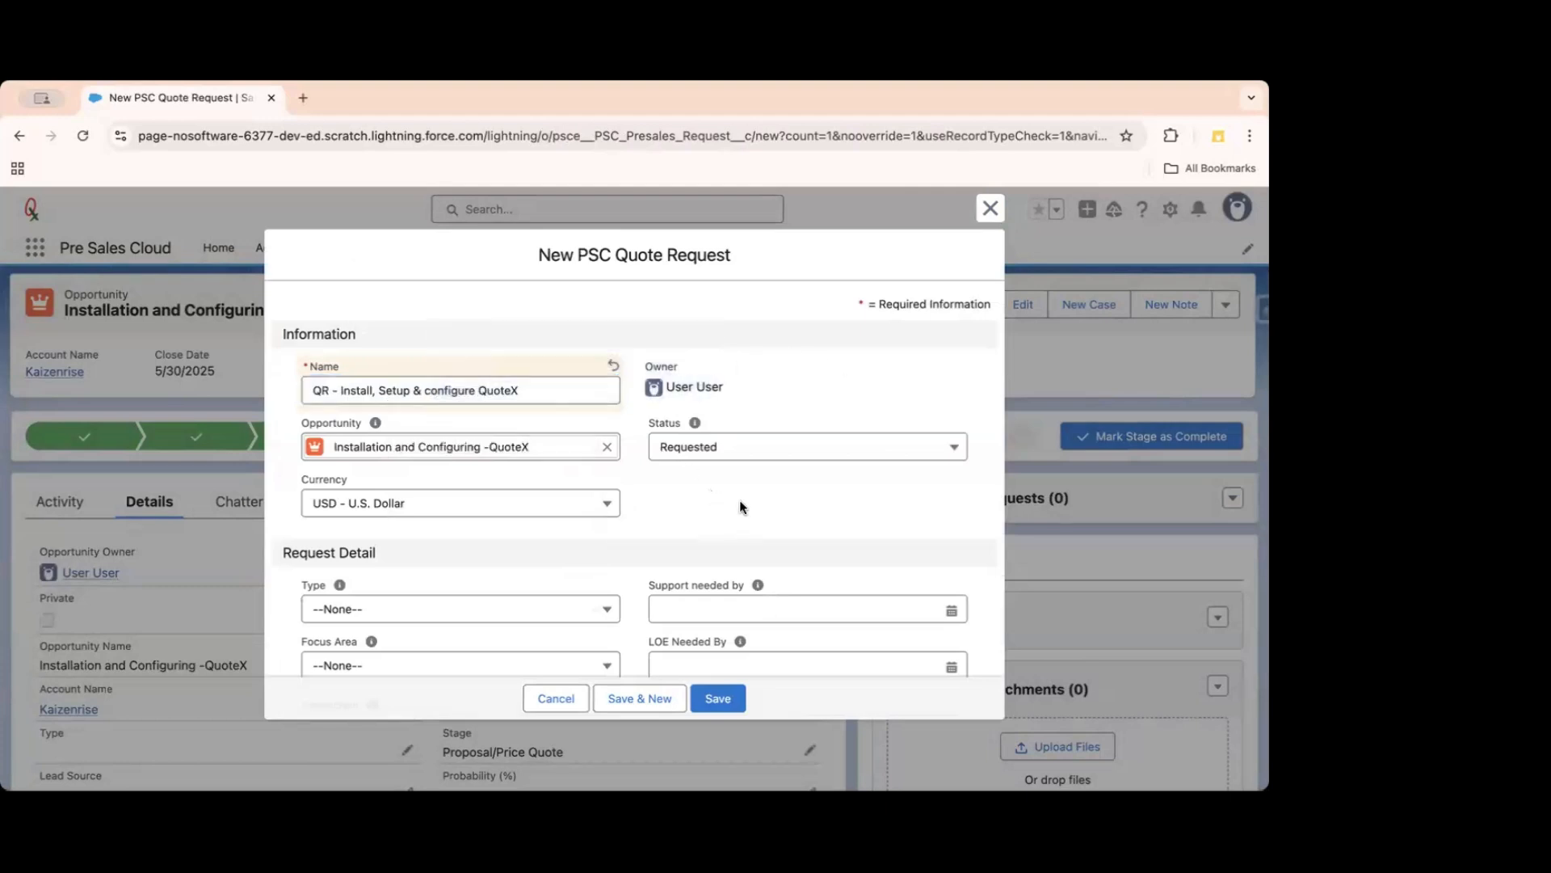
Save the new PSC quote request and open its record from the opportunity.
scroll(740, 502, "down", 1)
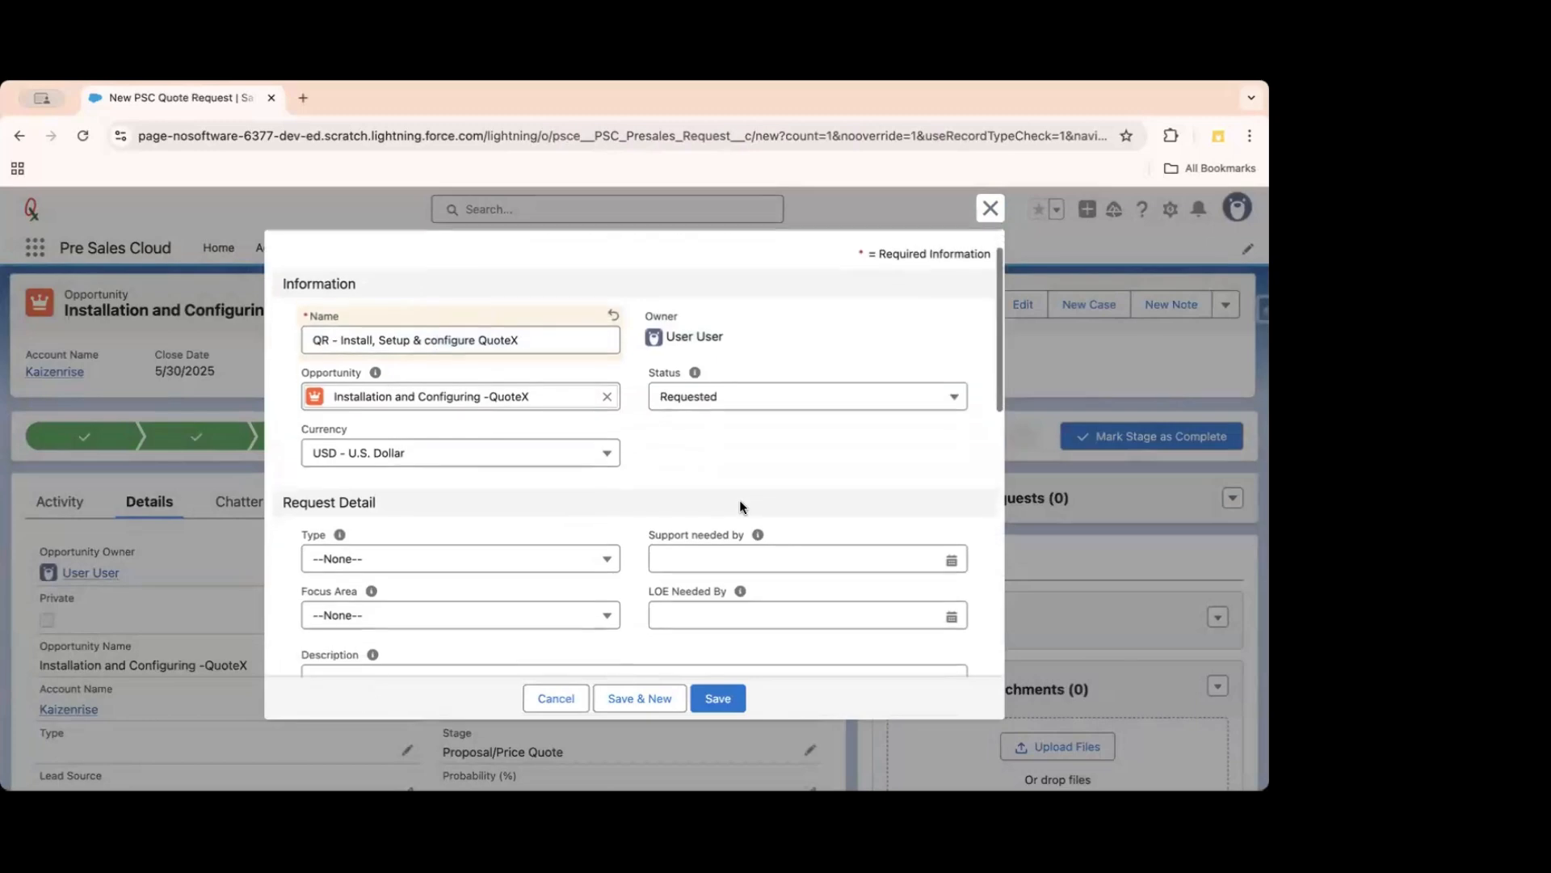
scroll(724, 508, "up", 1)
scroll(724, 507, "down", 2)
left_click(711, 696)
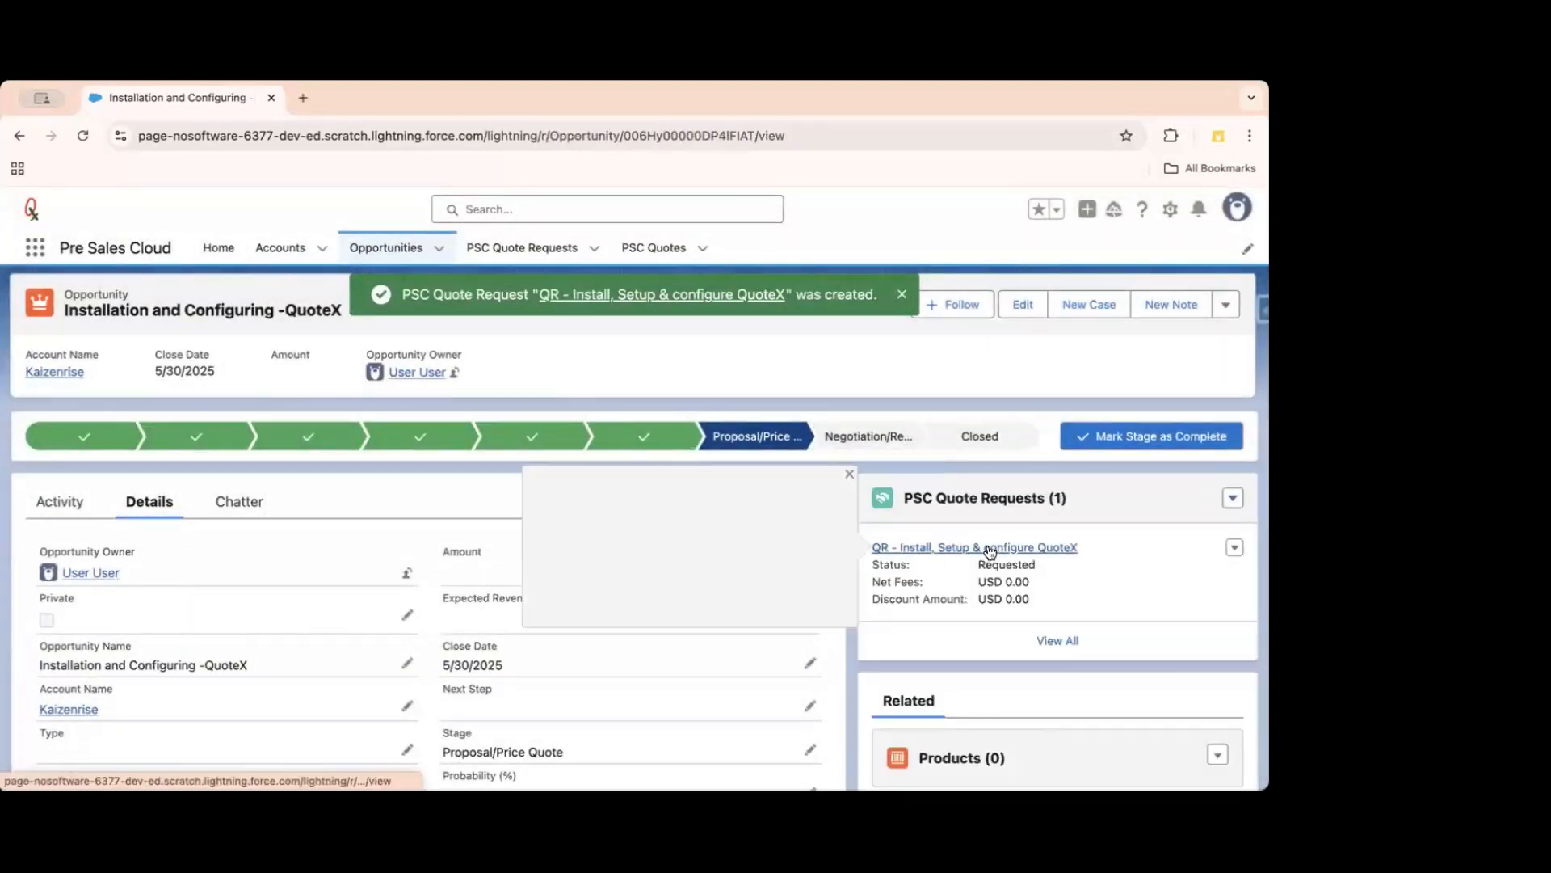
left_click(987, 546)
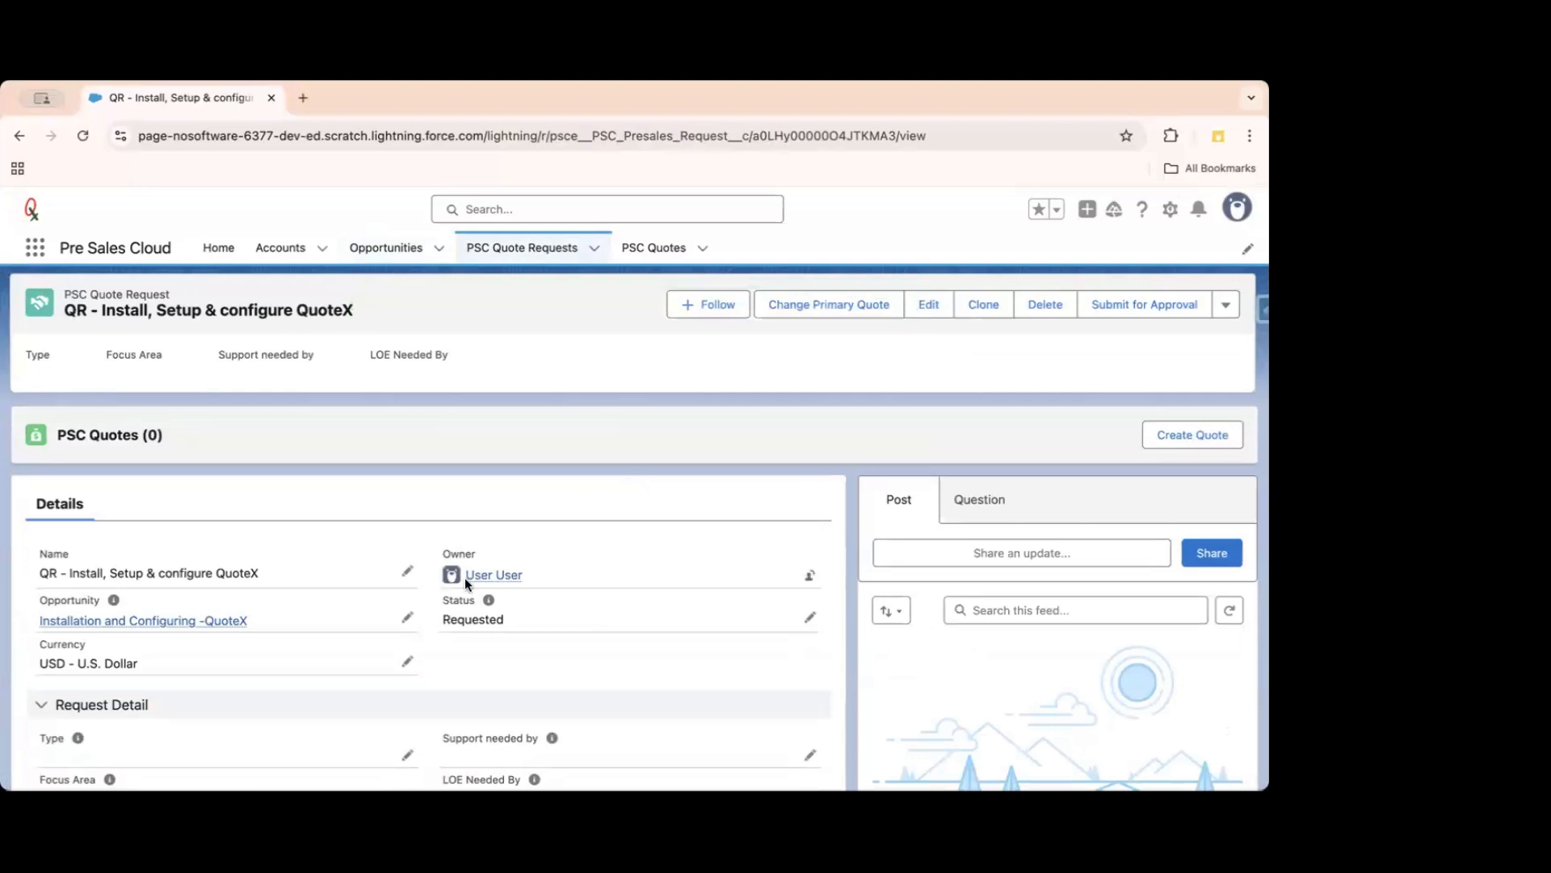
Set the quote request's status to In Progress and save the record.
mouse_move(469, 575)
scroll(706, 444, "down", 1)
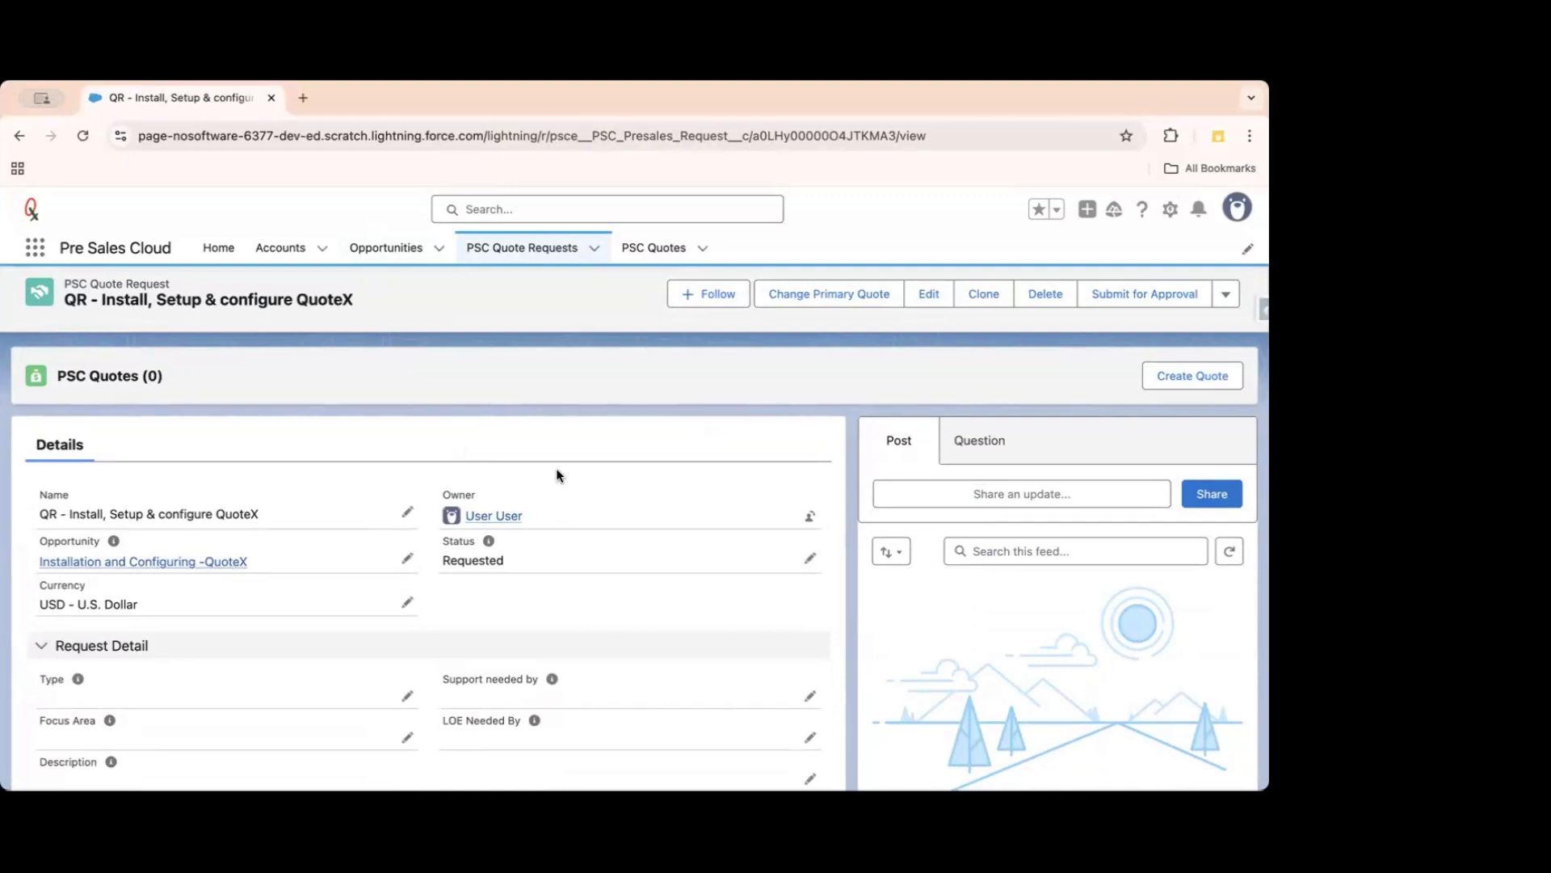
scroll(556, 468, "down", 1)
mouse_move(488, 486)
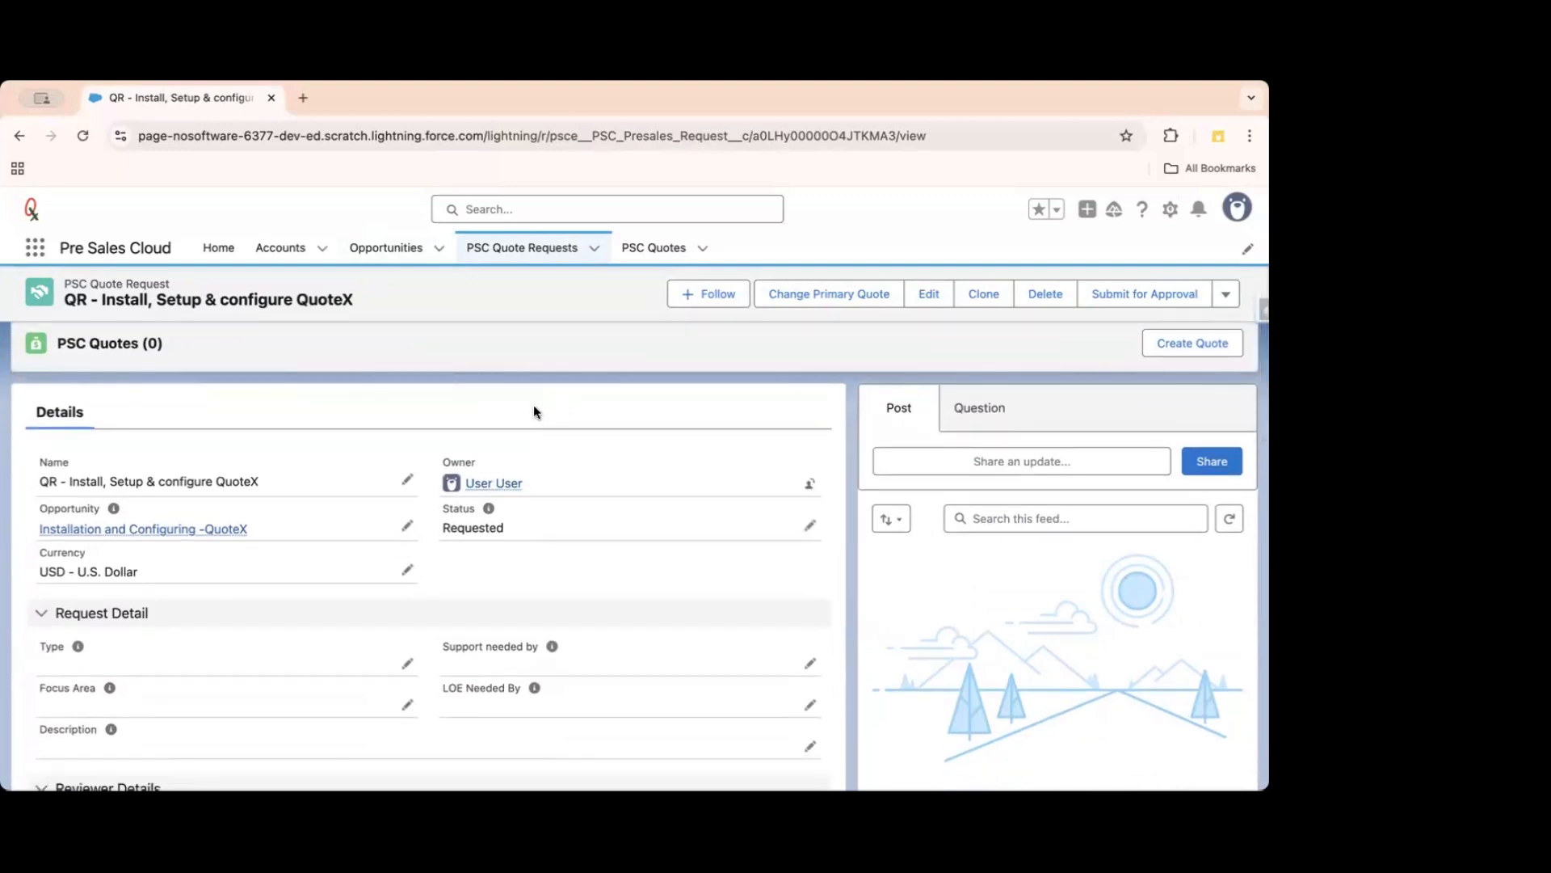
scroll(533, 411, "up", 2)
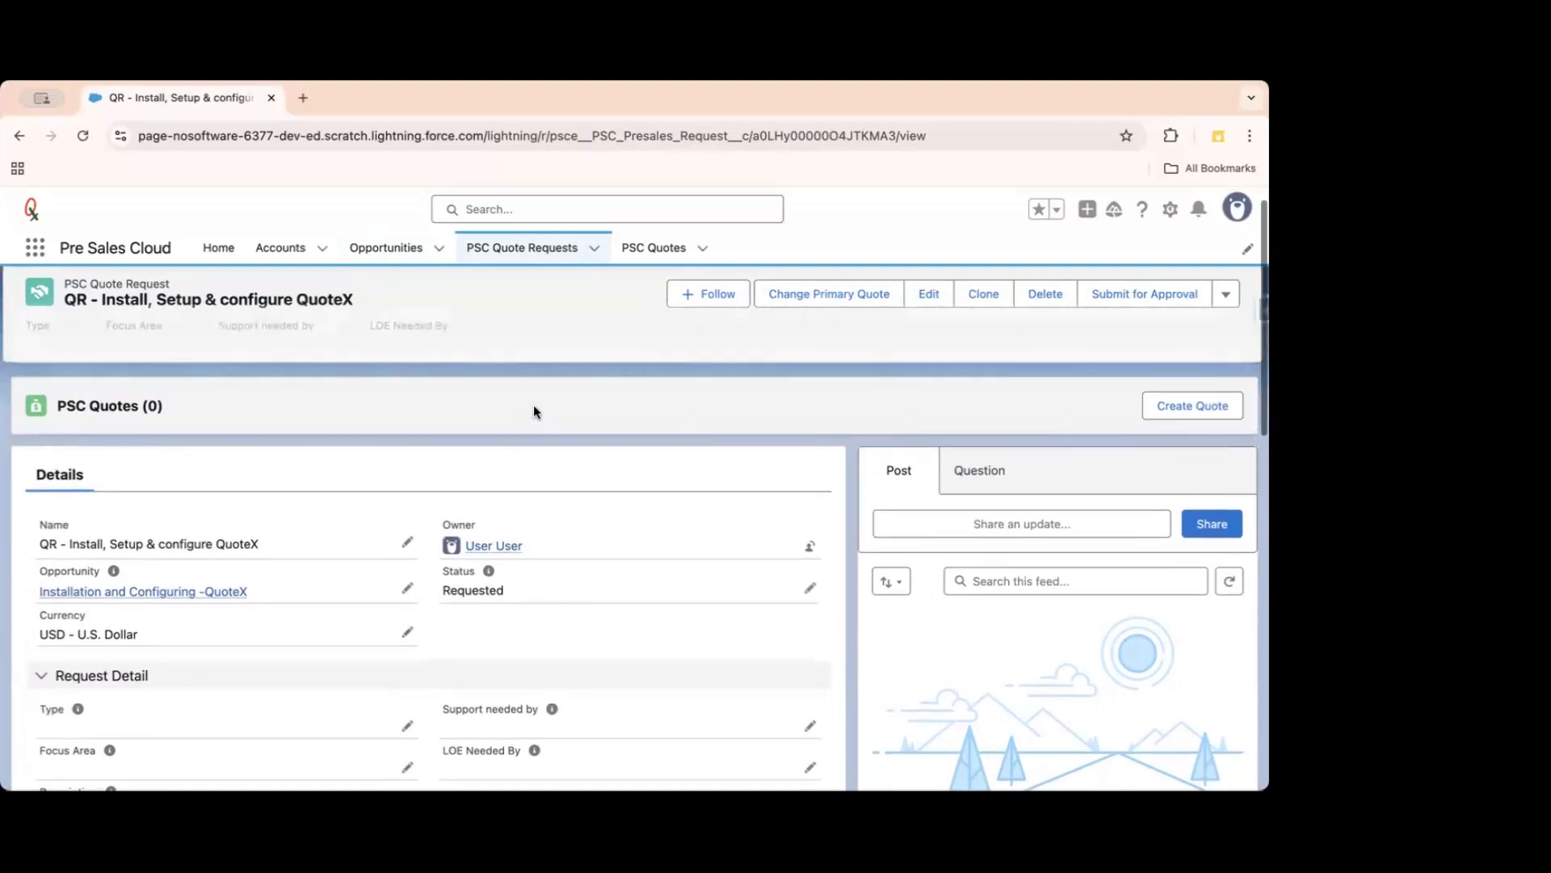
scroll(626, 501, "down", 2)
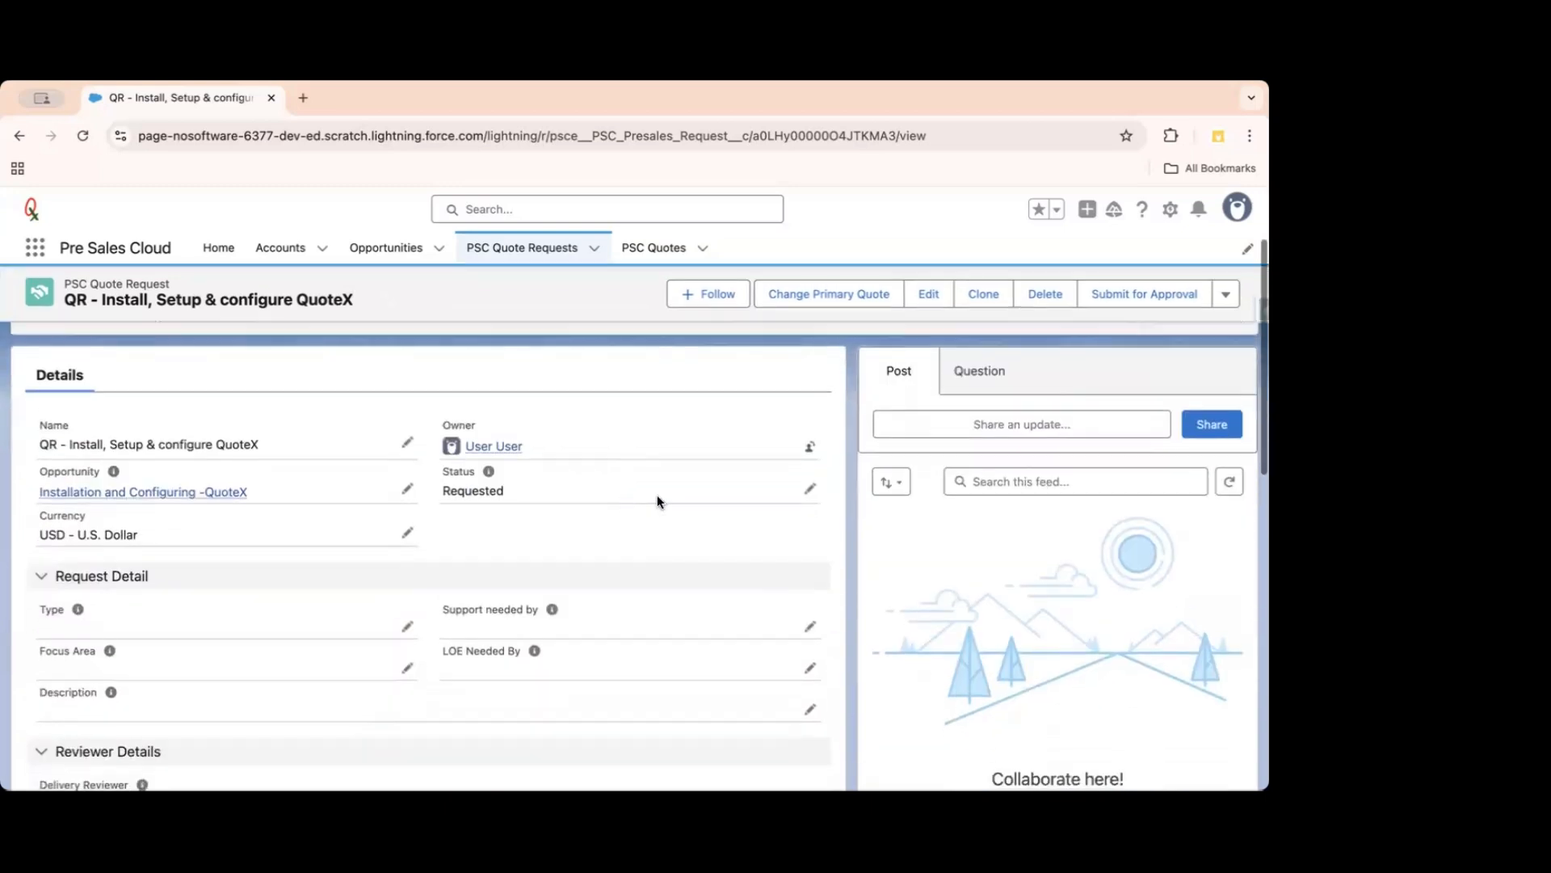
double_click(723, 494)
left_click(530, 545)
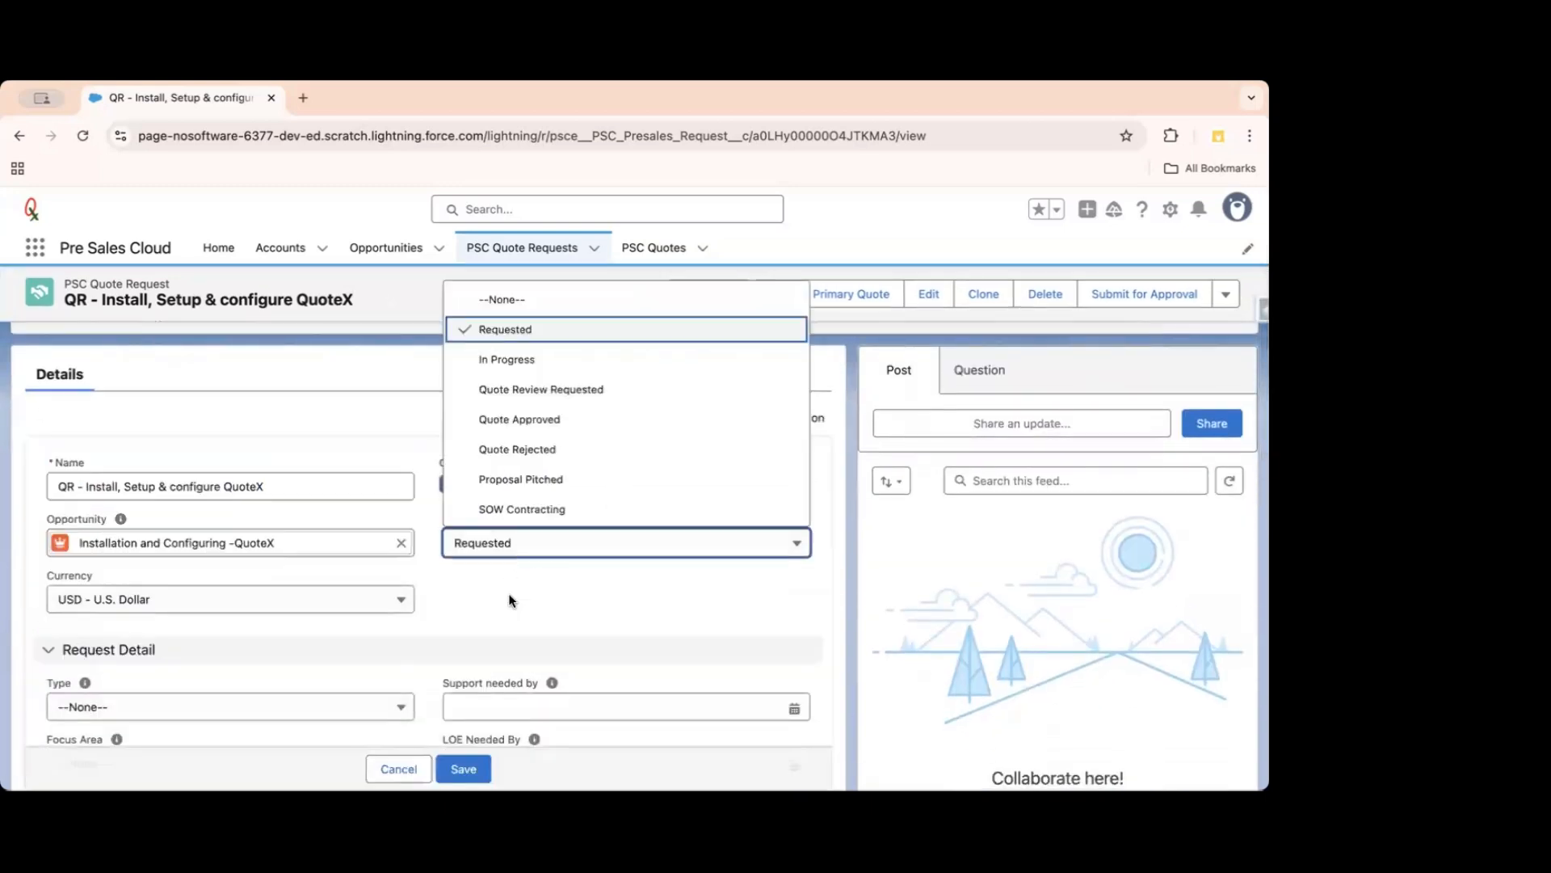
left_click(559, 361)
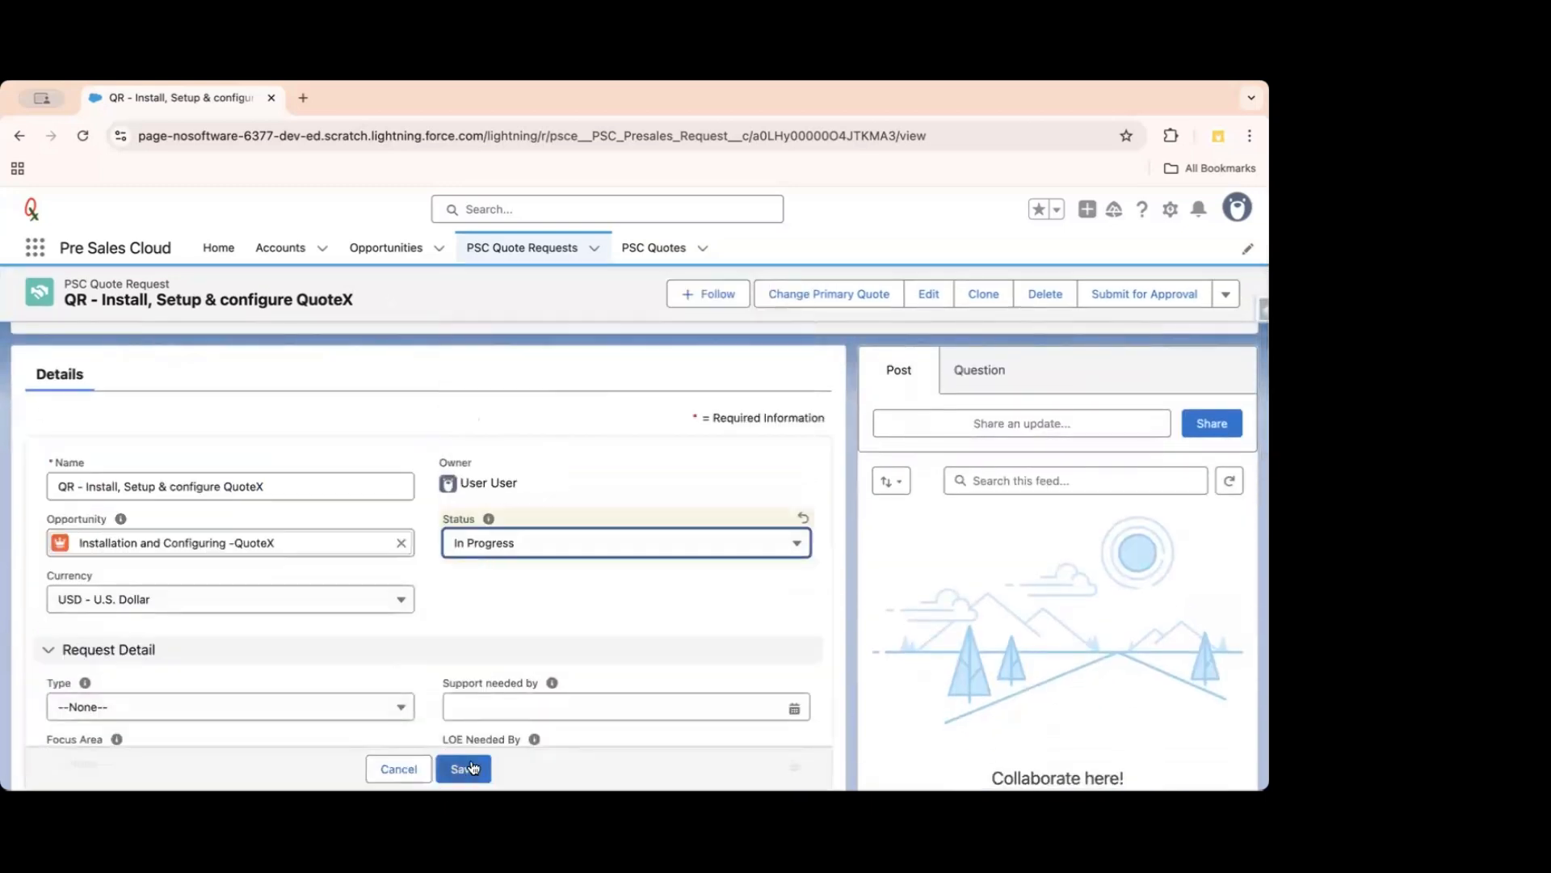
left_click(470, 768)
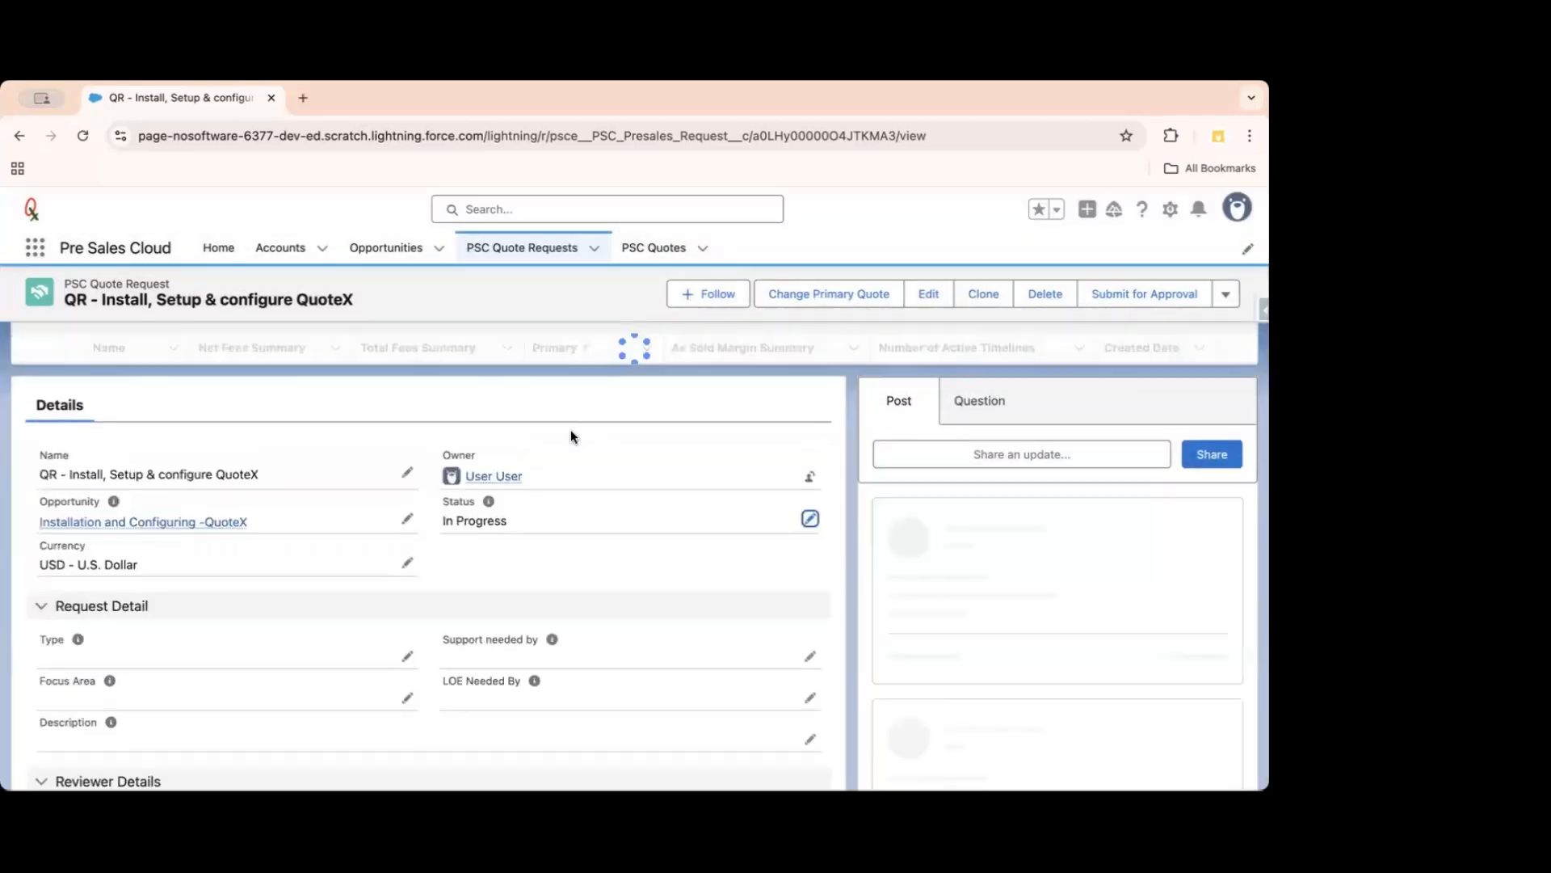
Set the quote request's type to Rough Order of Magnitude Estimate (ROM) and its support-needed-by date to 5/30/2025.
scroll(570, 437, "down", 3)
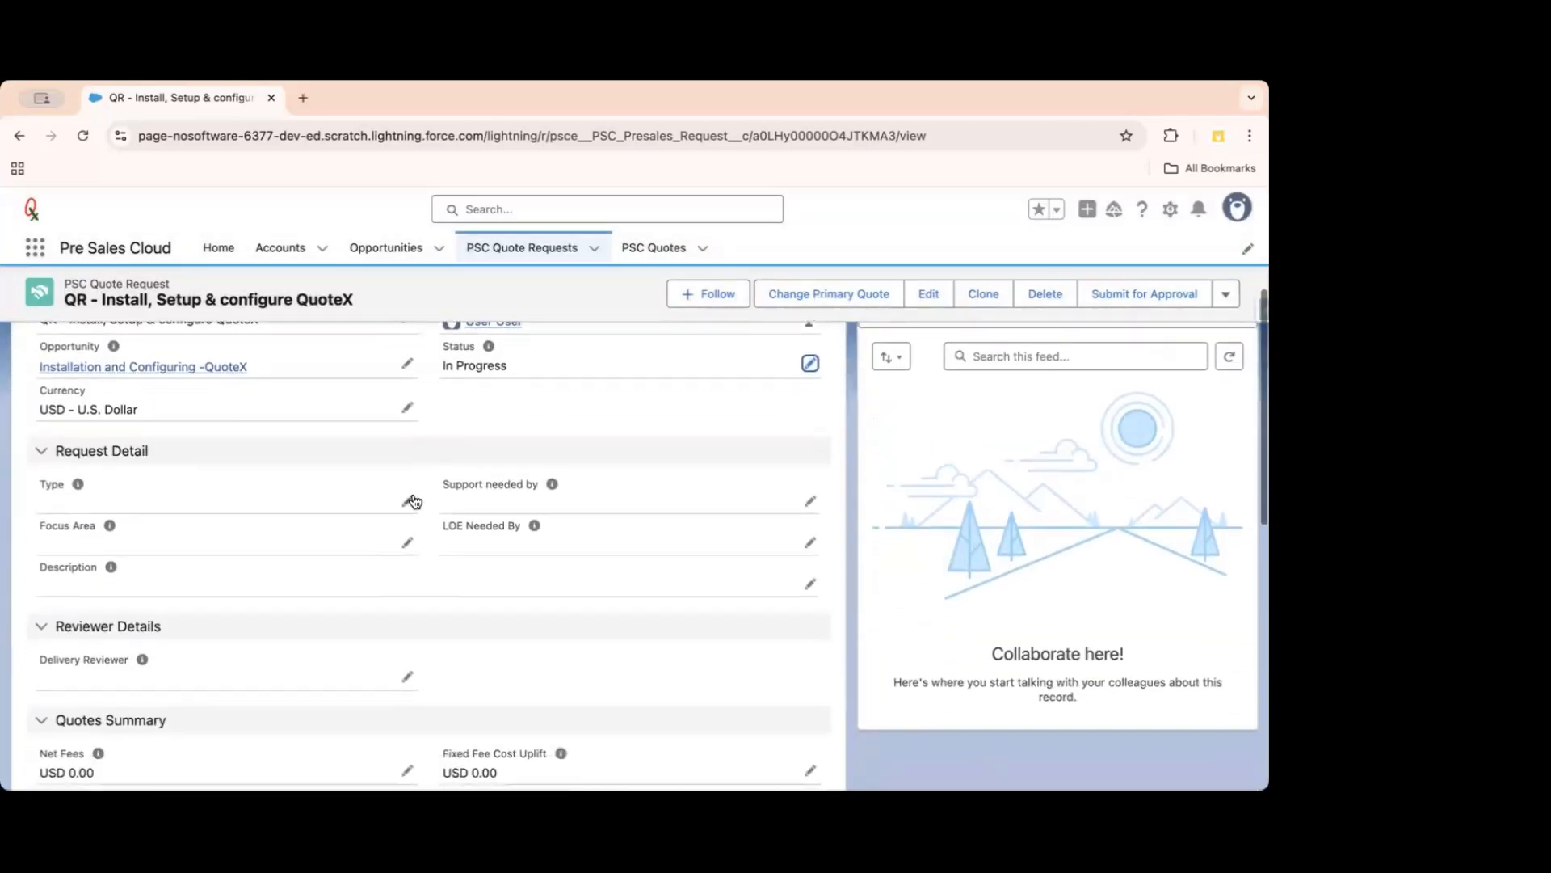
double_click(356, 492)
left_click(183, 518)
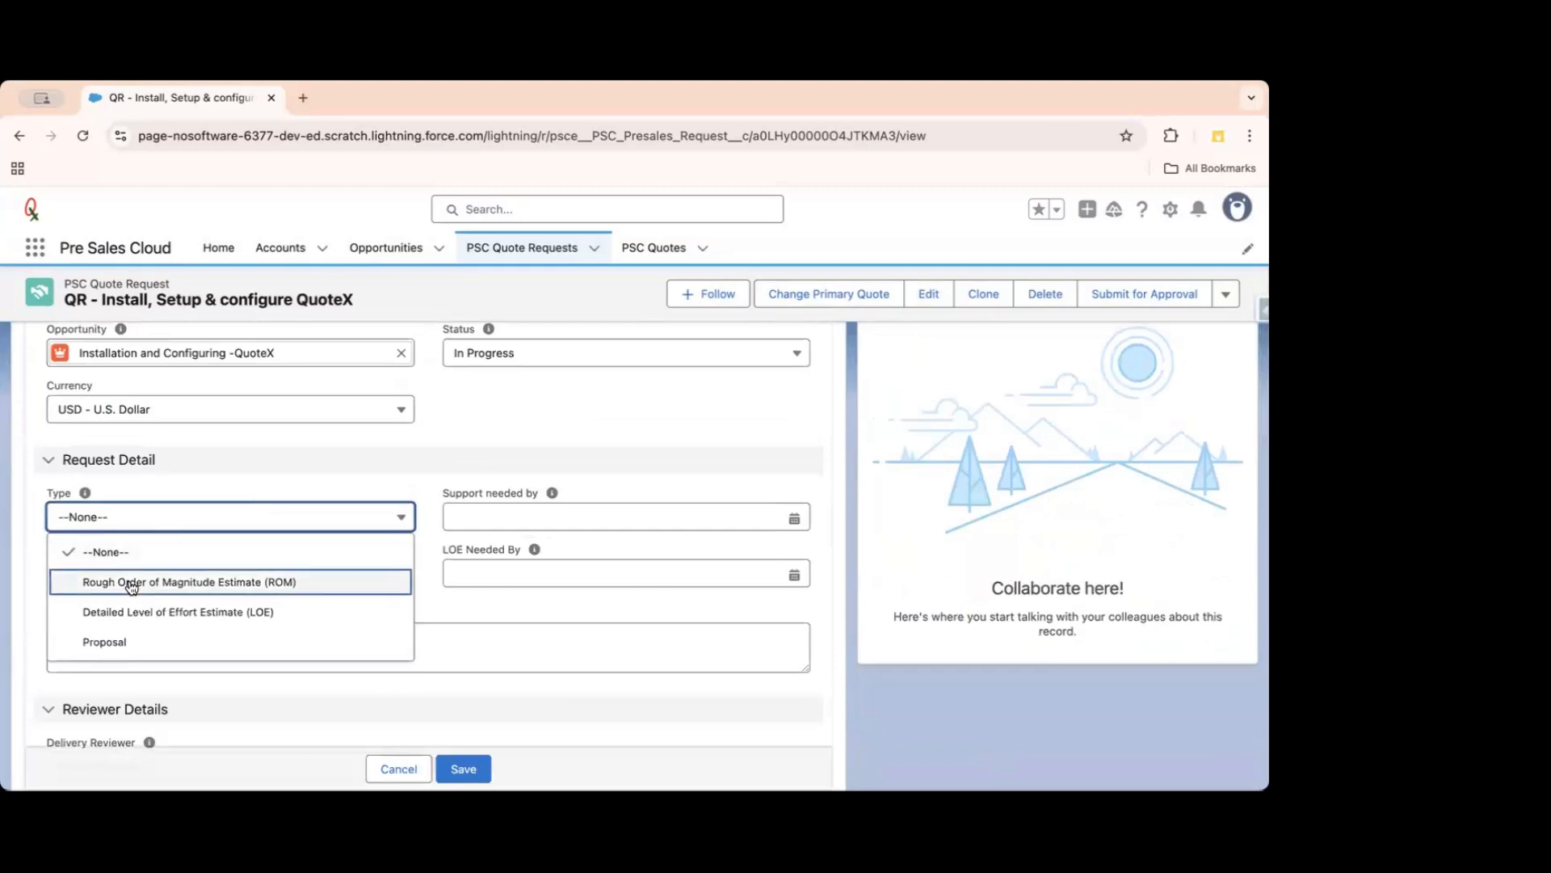
left_click(132, 582)
left_click(617, 520)
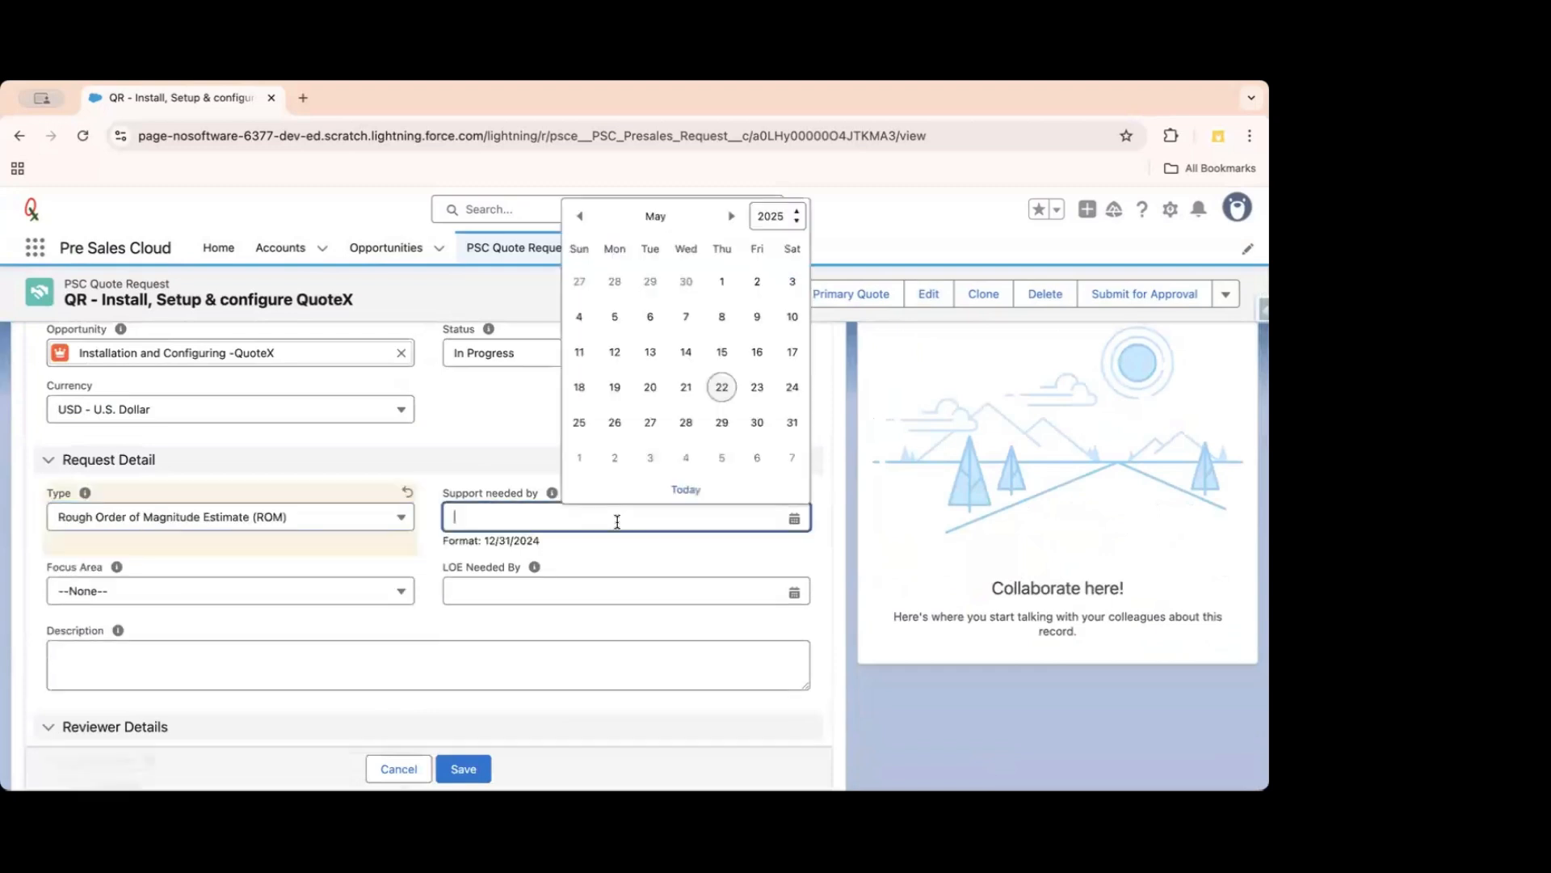
left_click(754, 422)
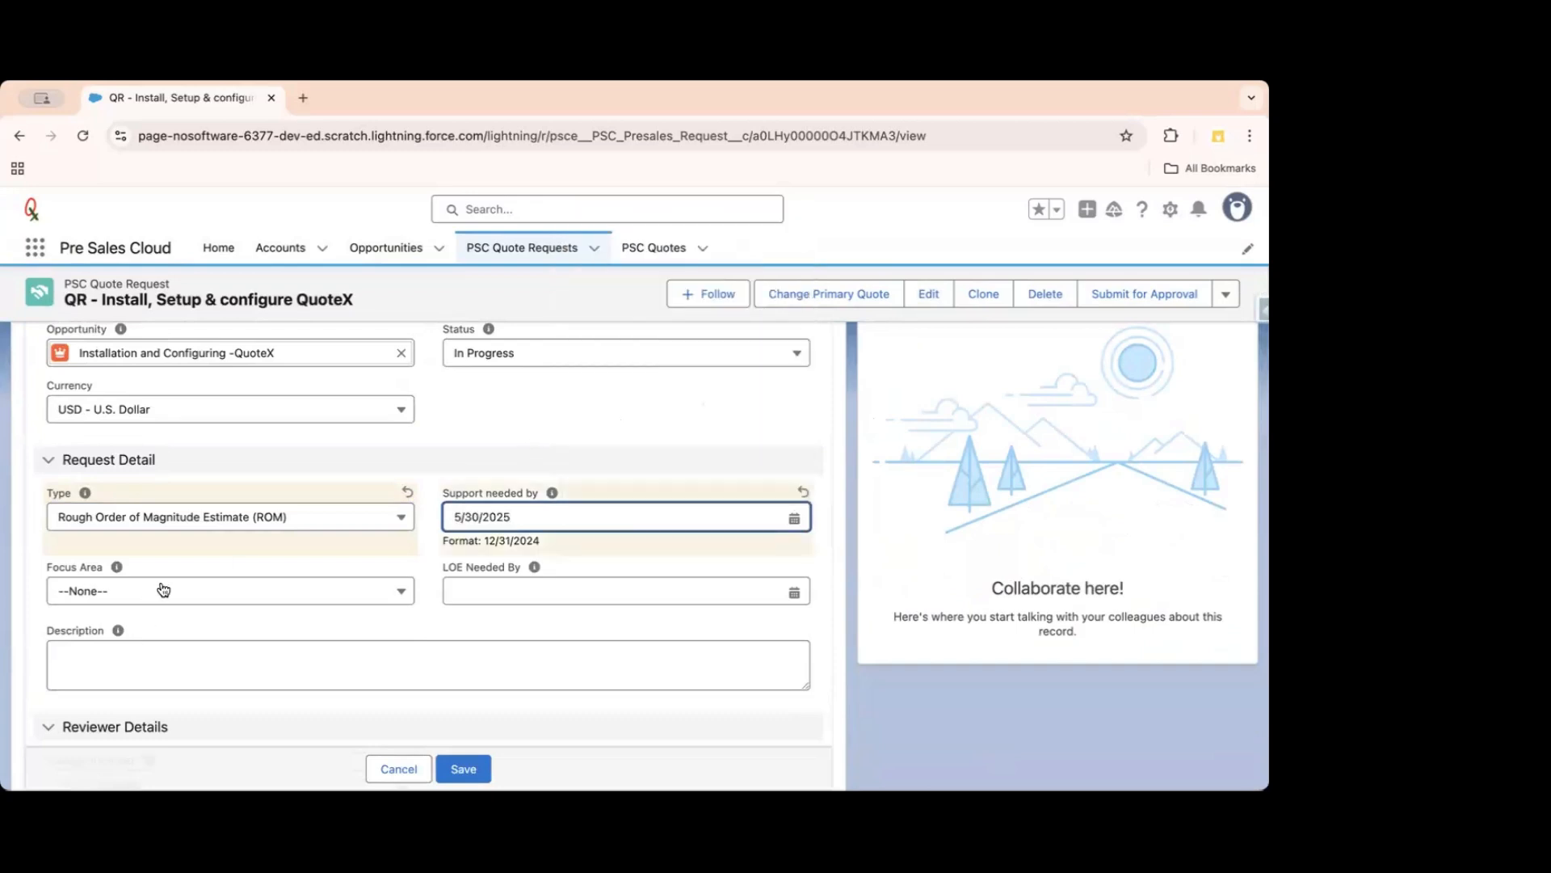
Set the quote request's focus area to Salesforce and its LOE Needed By date to 5/30/2025.
left_click(163, 589)
left_click(160, 392)
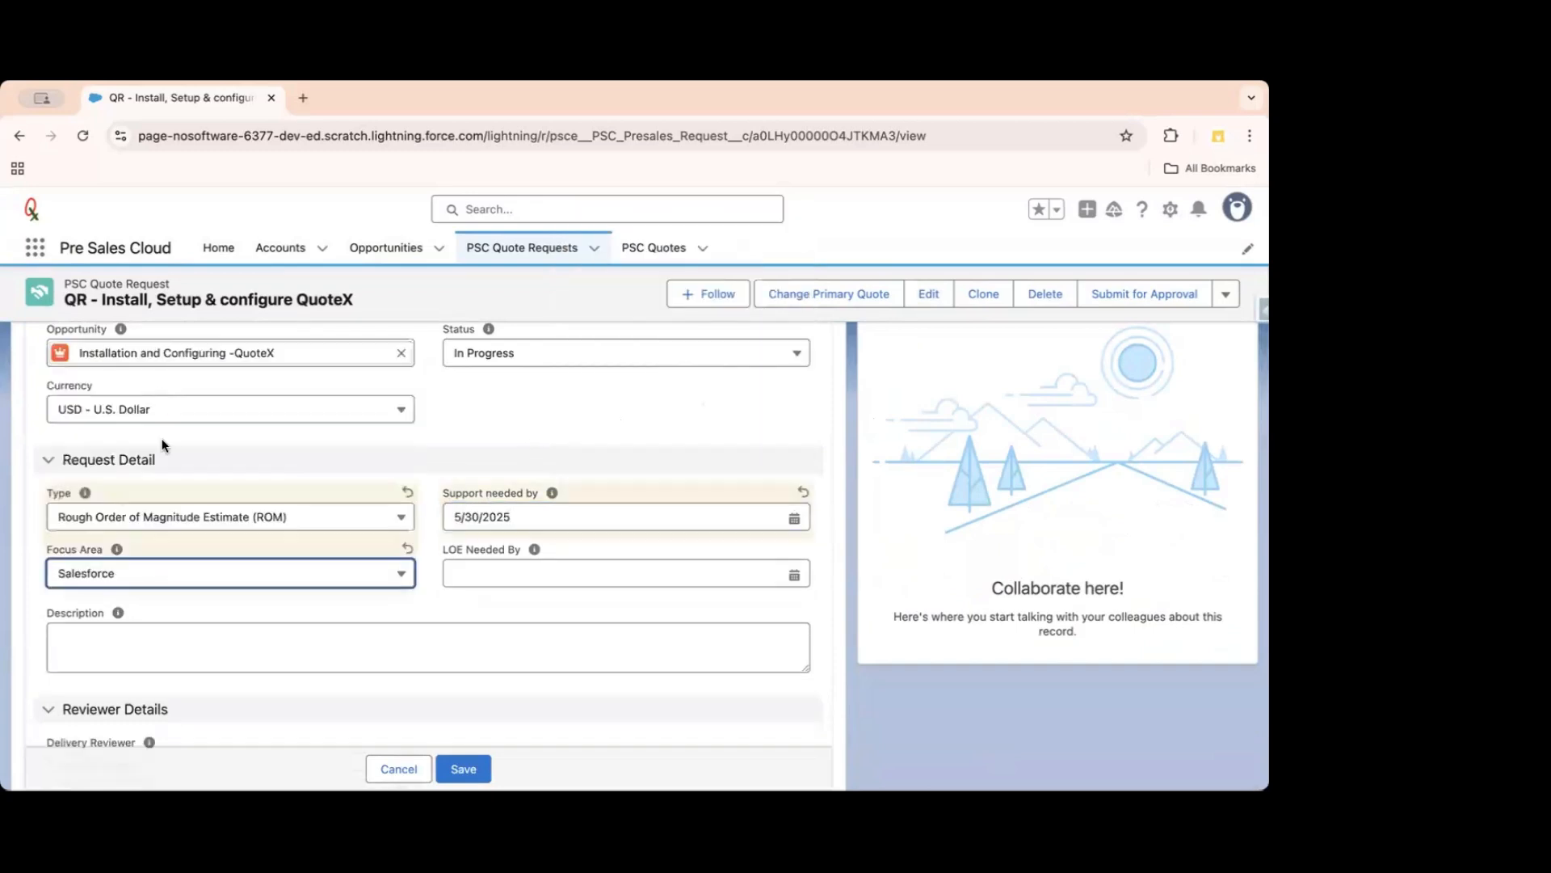
left_click(533, 574)
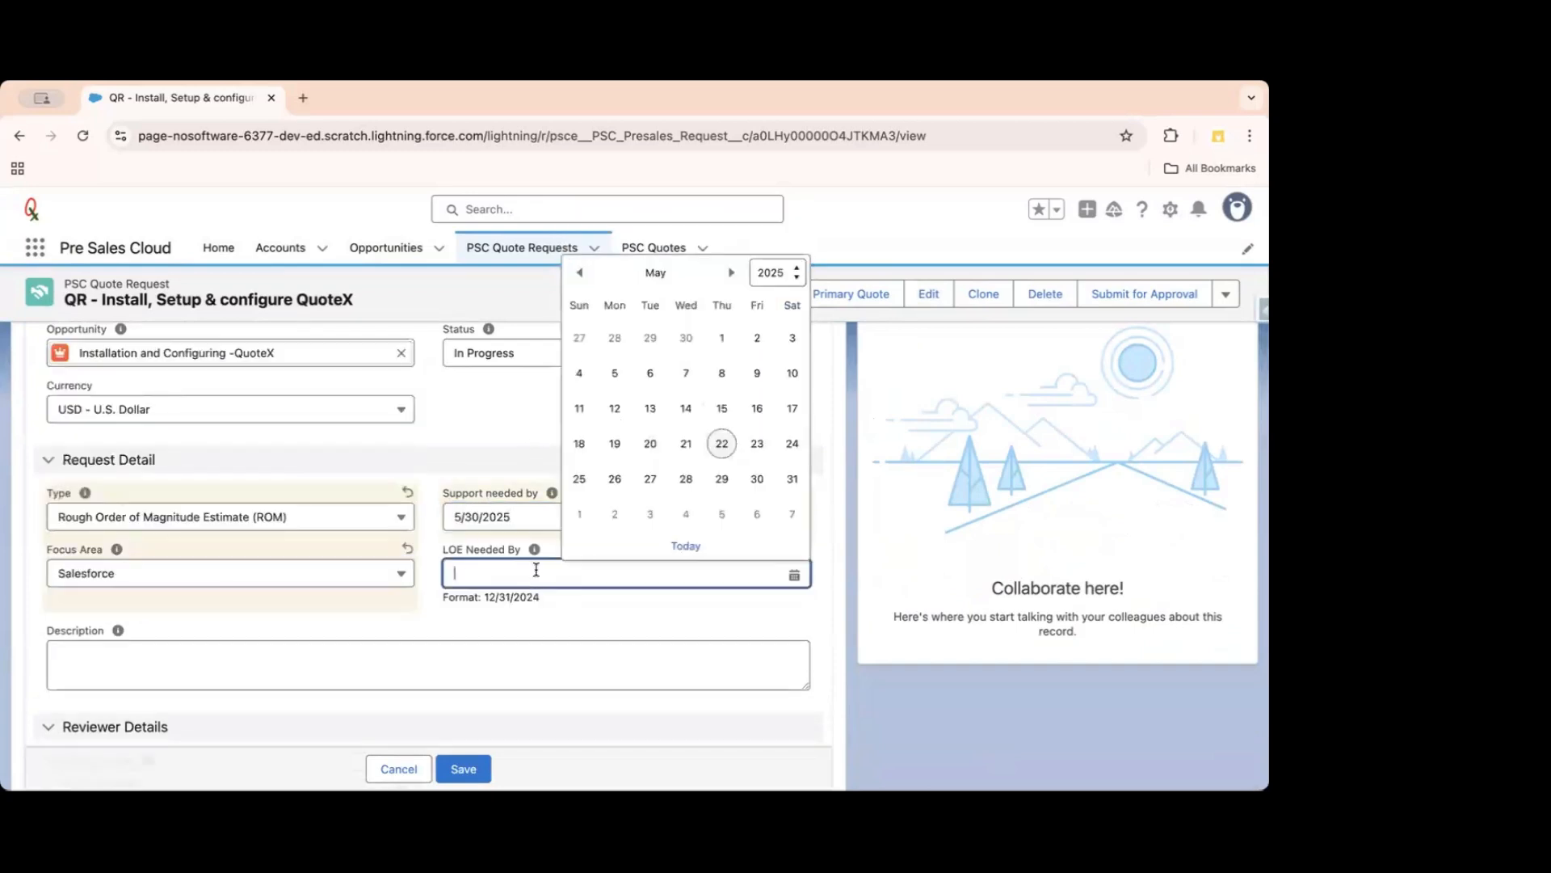
left_click(721, 478)
scroll(531, 514, "down", 2)
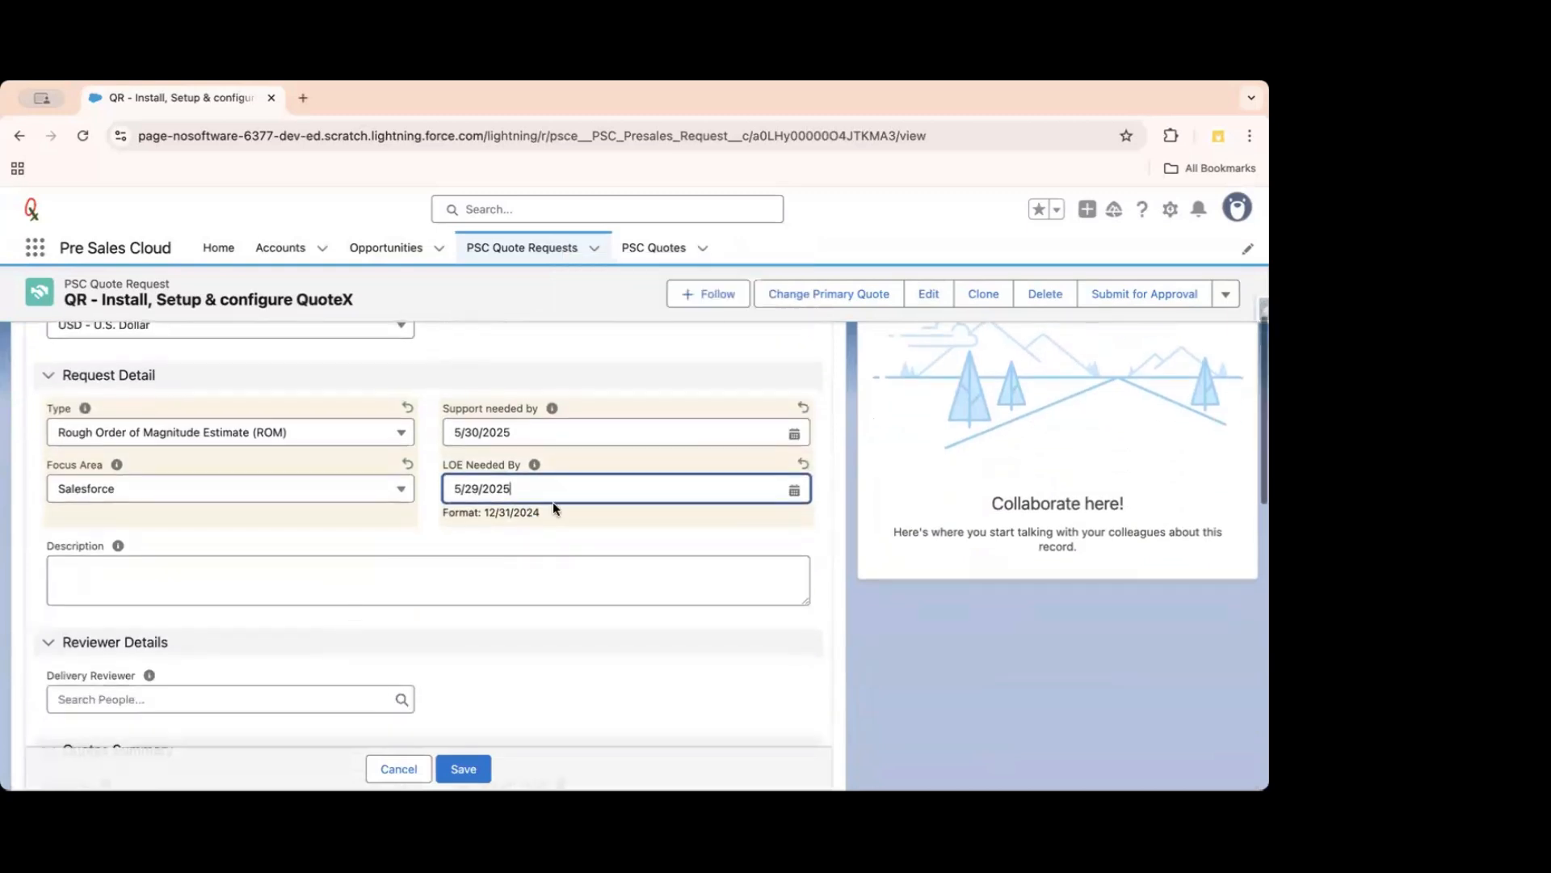
left_click(561, 488)
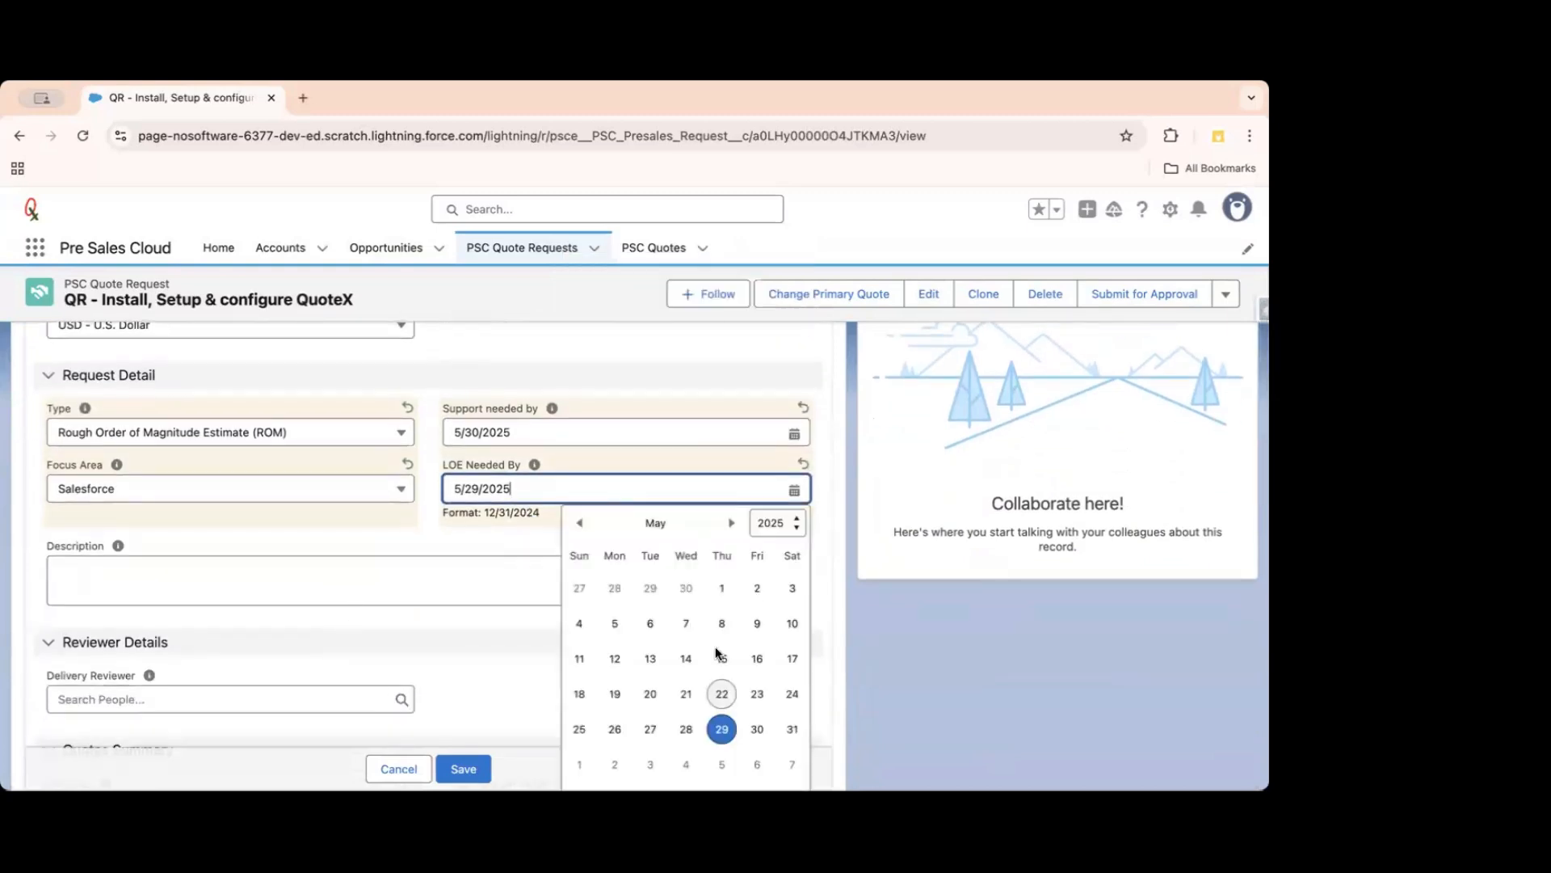
left_click(756, 729)
Enter "Install and Setup of QuoteX for Kaizenrise." as the quote request's description.
left_click(462, 586)
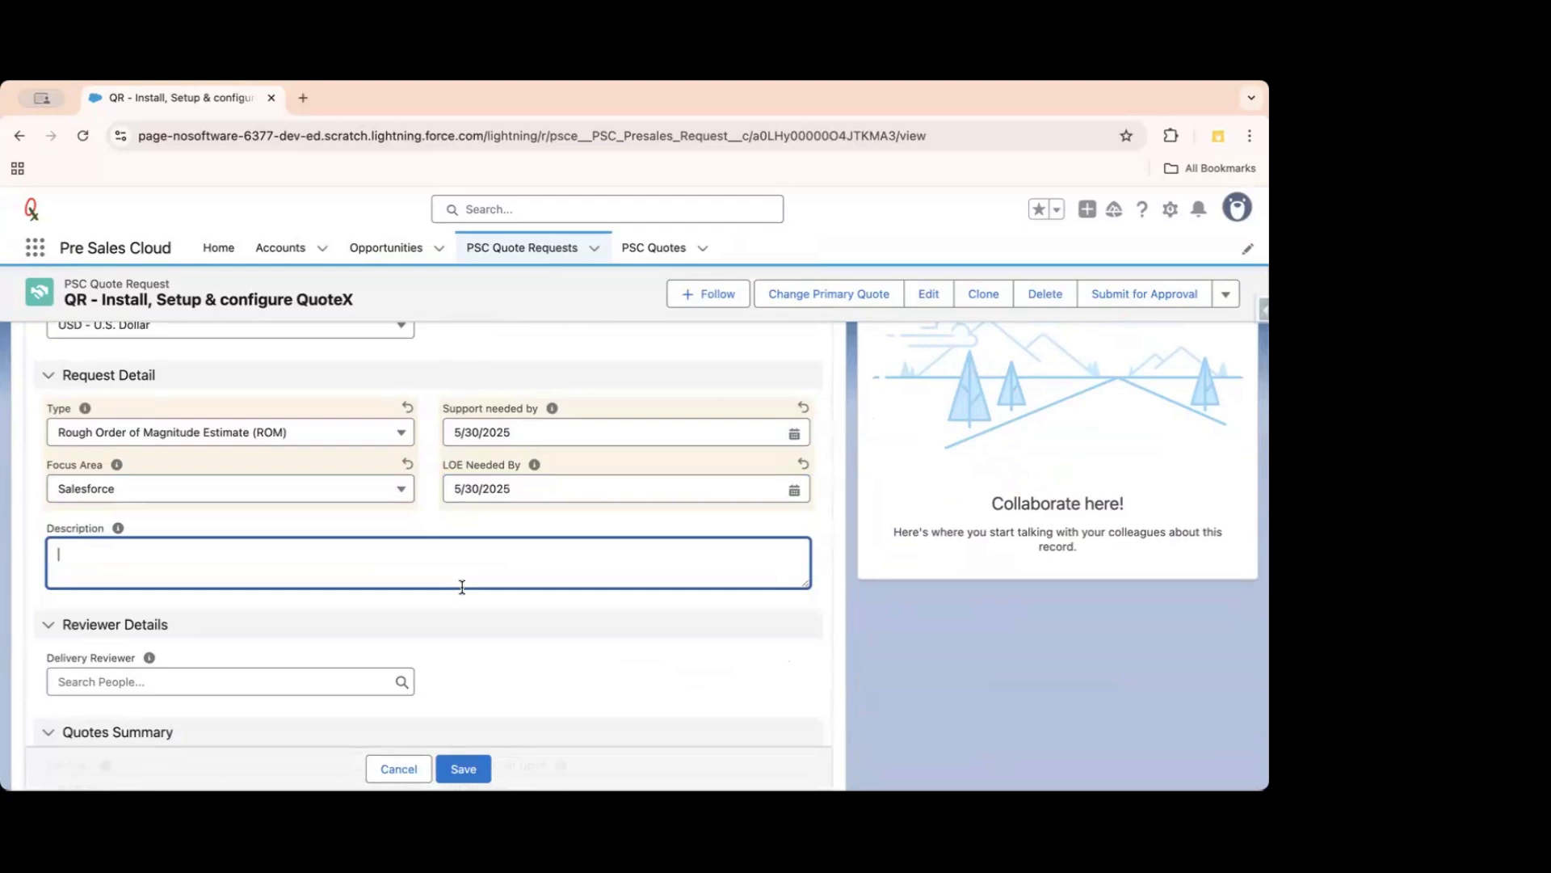
type("S")
key("BackSpace")
type("Install and Setup of QuoteX for C")
key("BackSpace")
type("Ki")
key("BackSpace")
type("aizenrise")
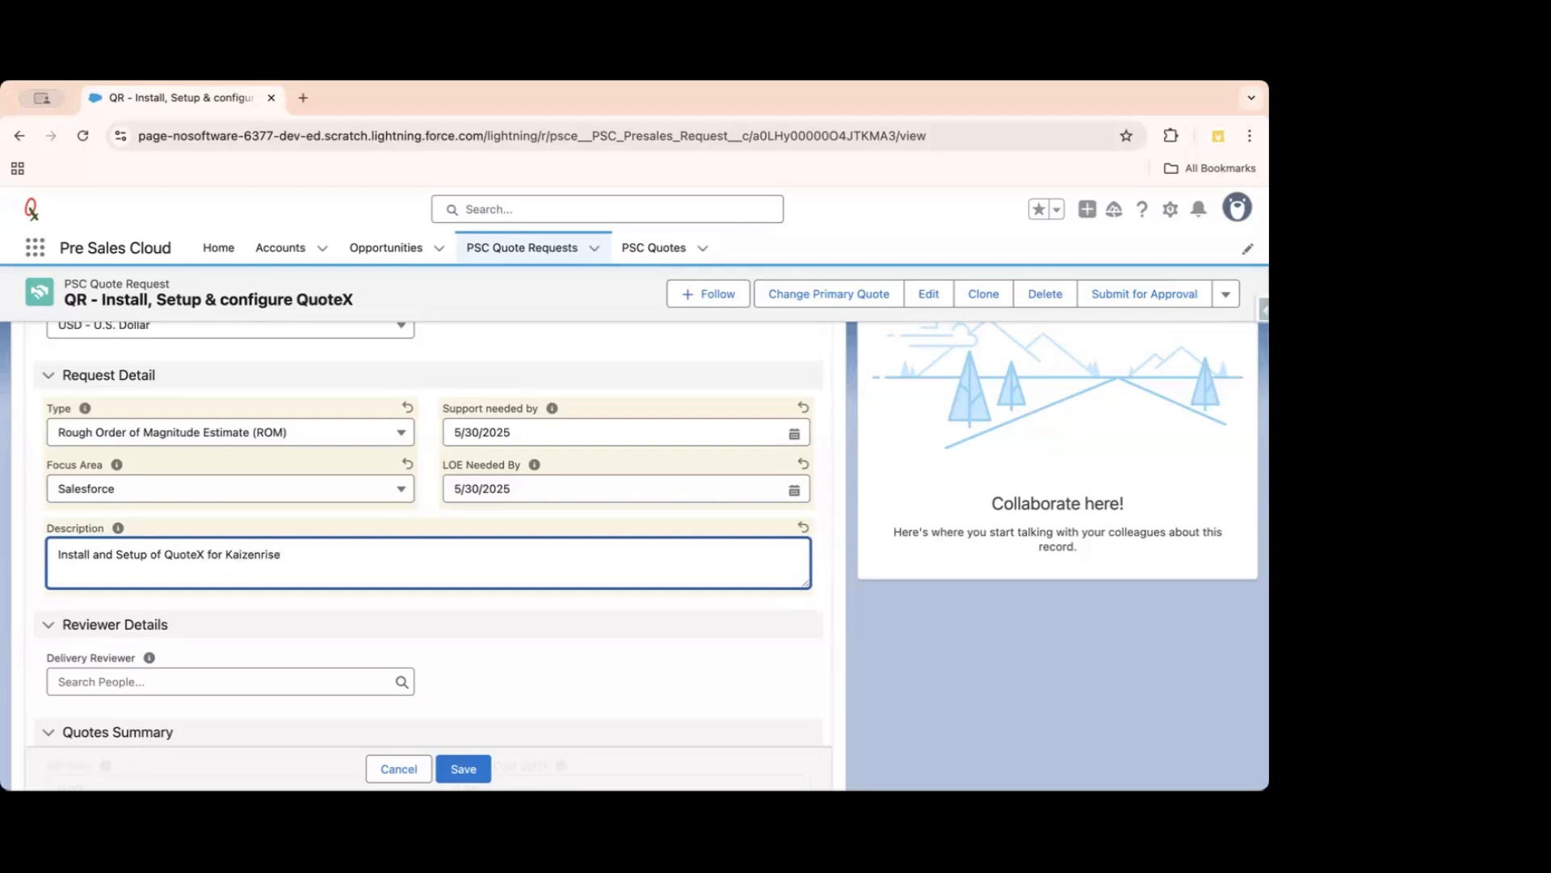
type(".")
Review the reviewer and quotes summary fields of the quote request and save the record.
scroll(259, 565, "down", 2)
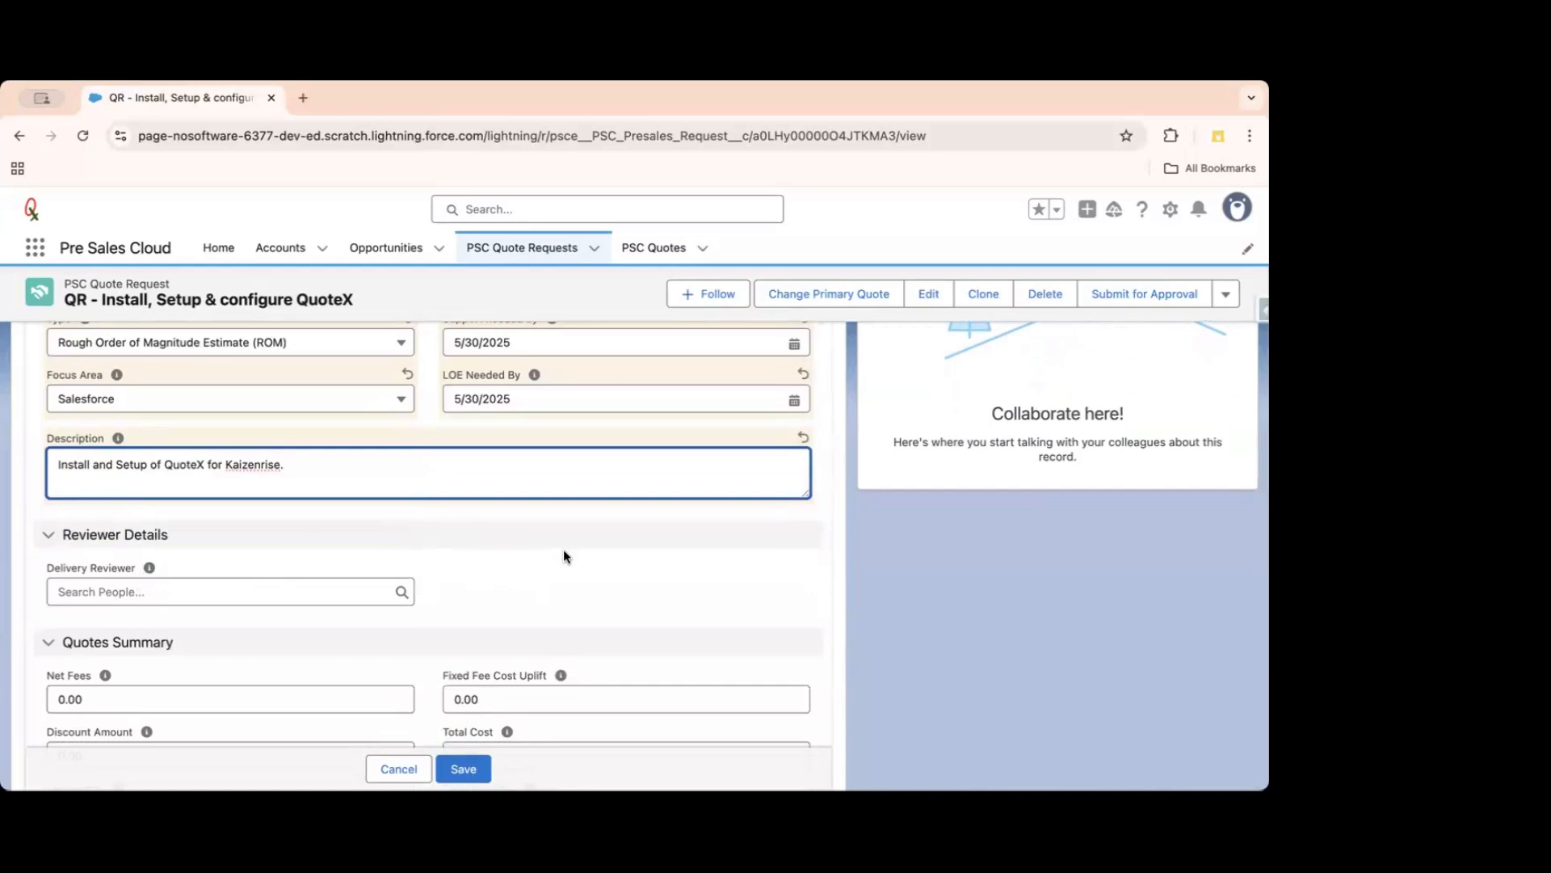
scroll(564, 549, "down", 1)
scroll(207, 681, "down", 1)
scroll(207, 681, "down", 5)
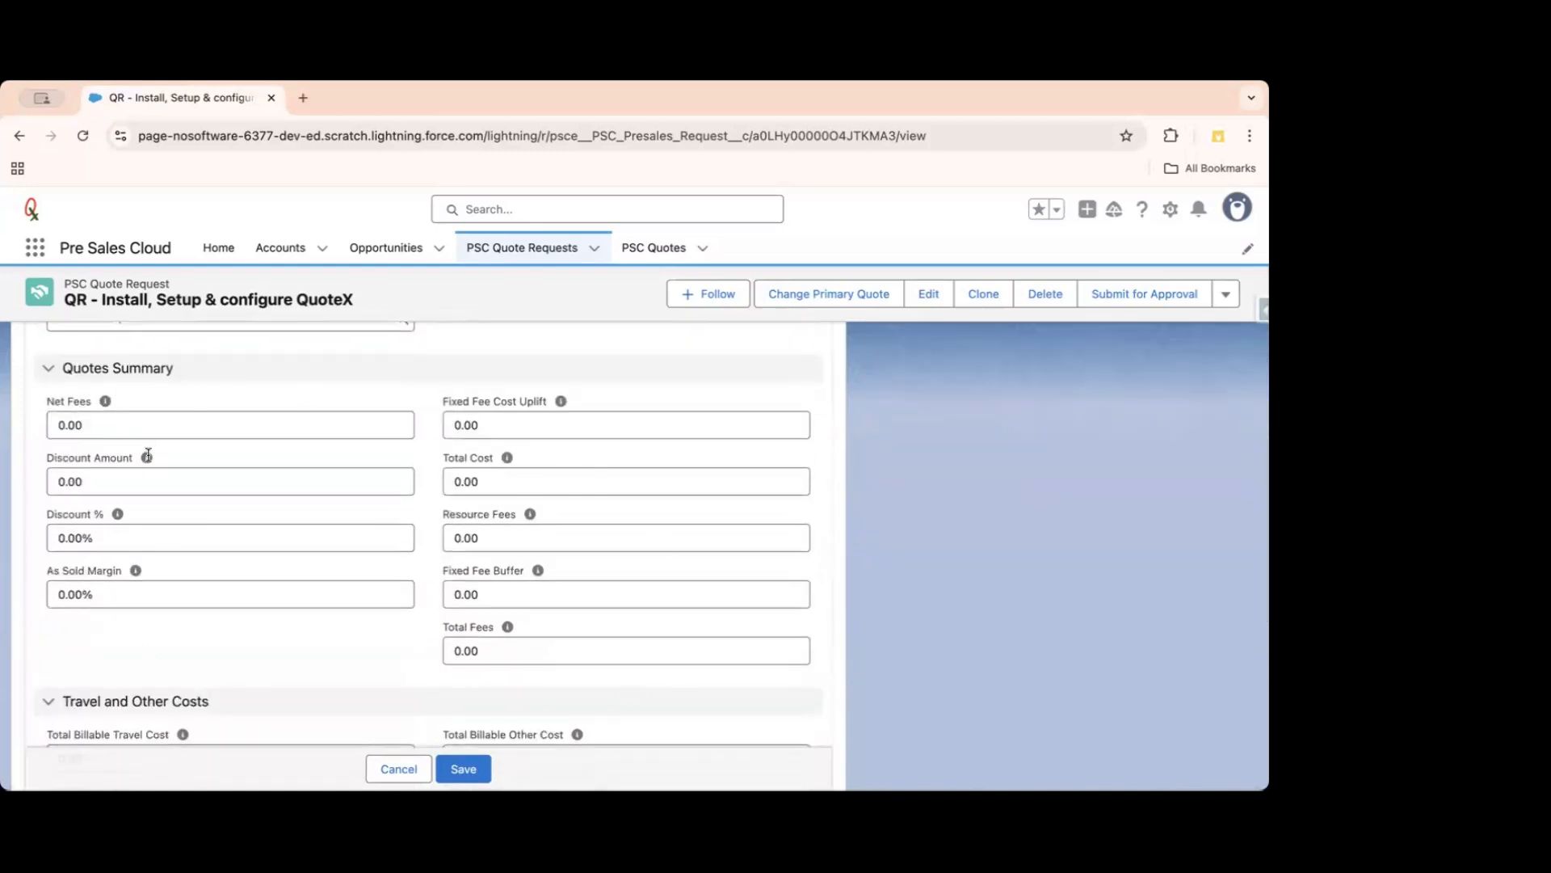
scroll(188, 642, "up", 7)
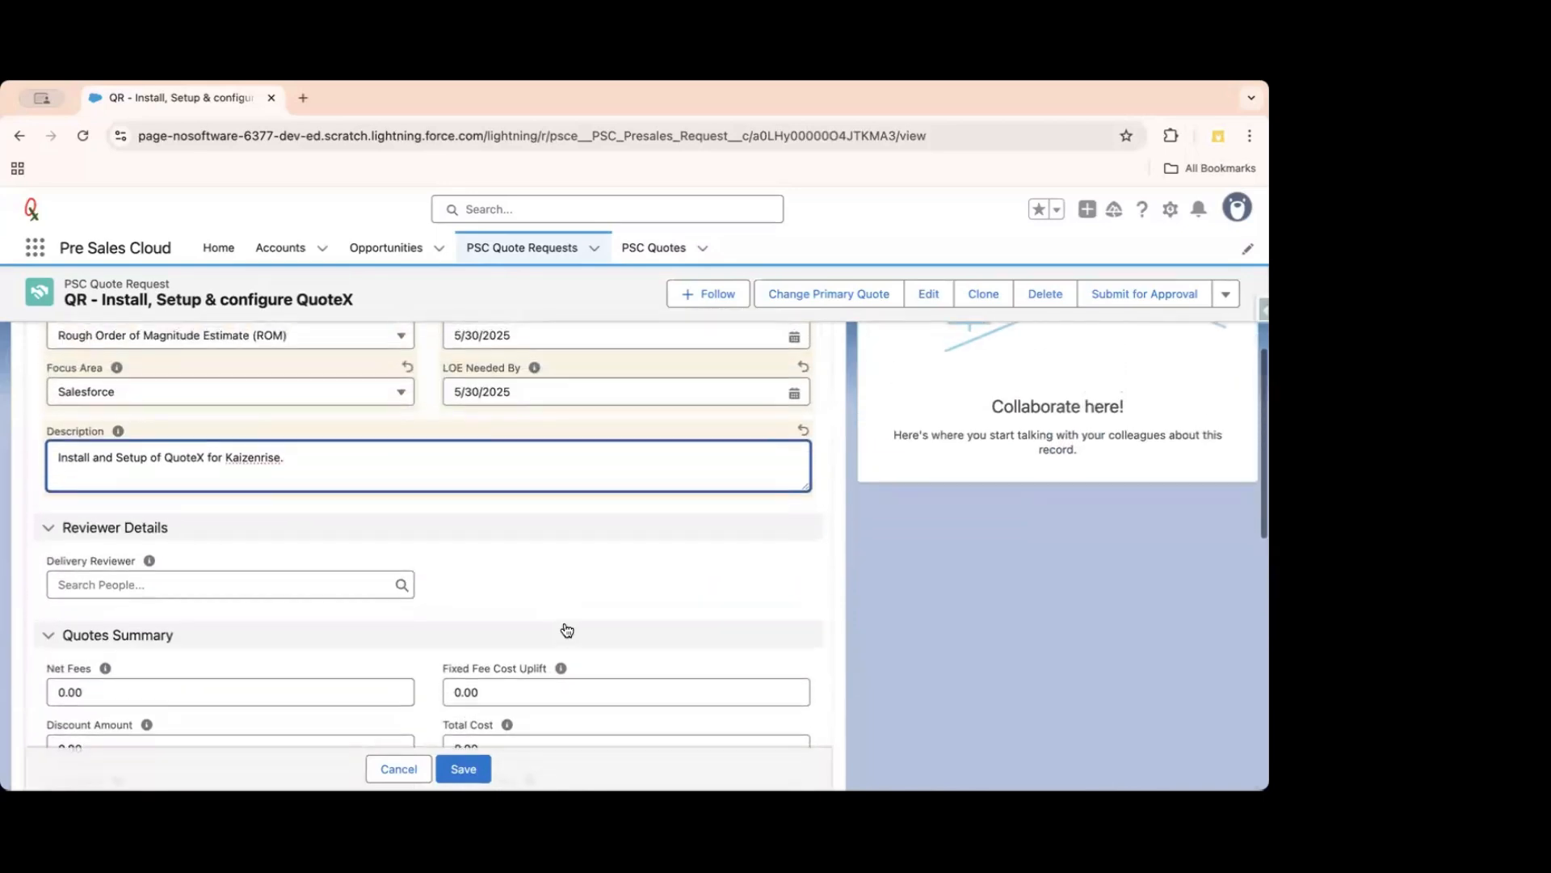
scroll(556, 606, "up", 8)
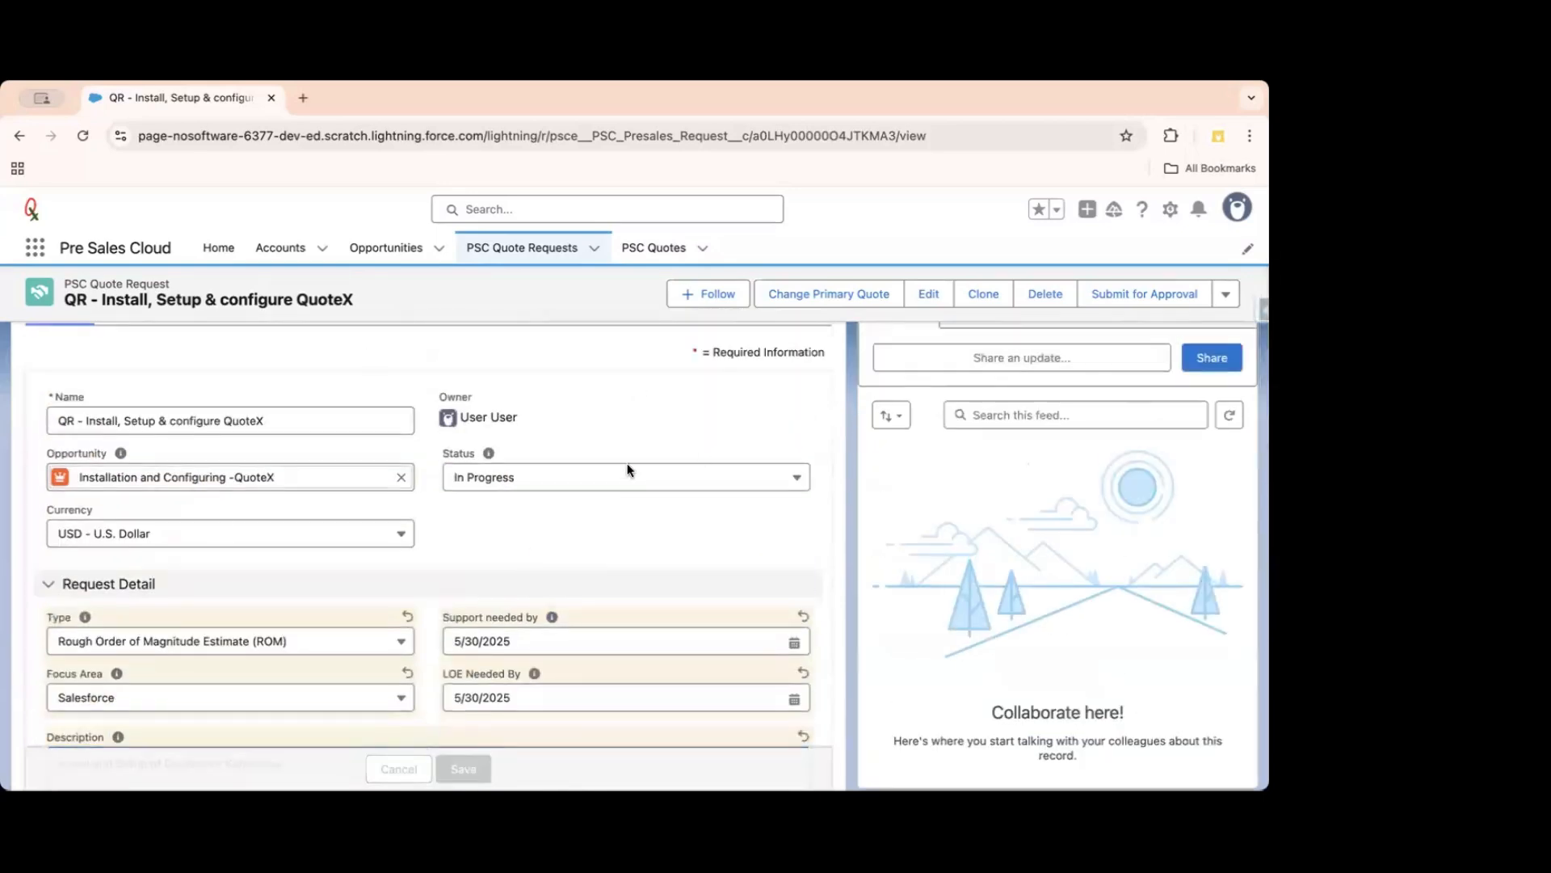
scroll(631, 483, "up", 5)
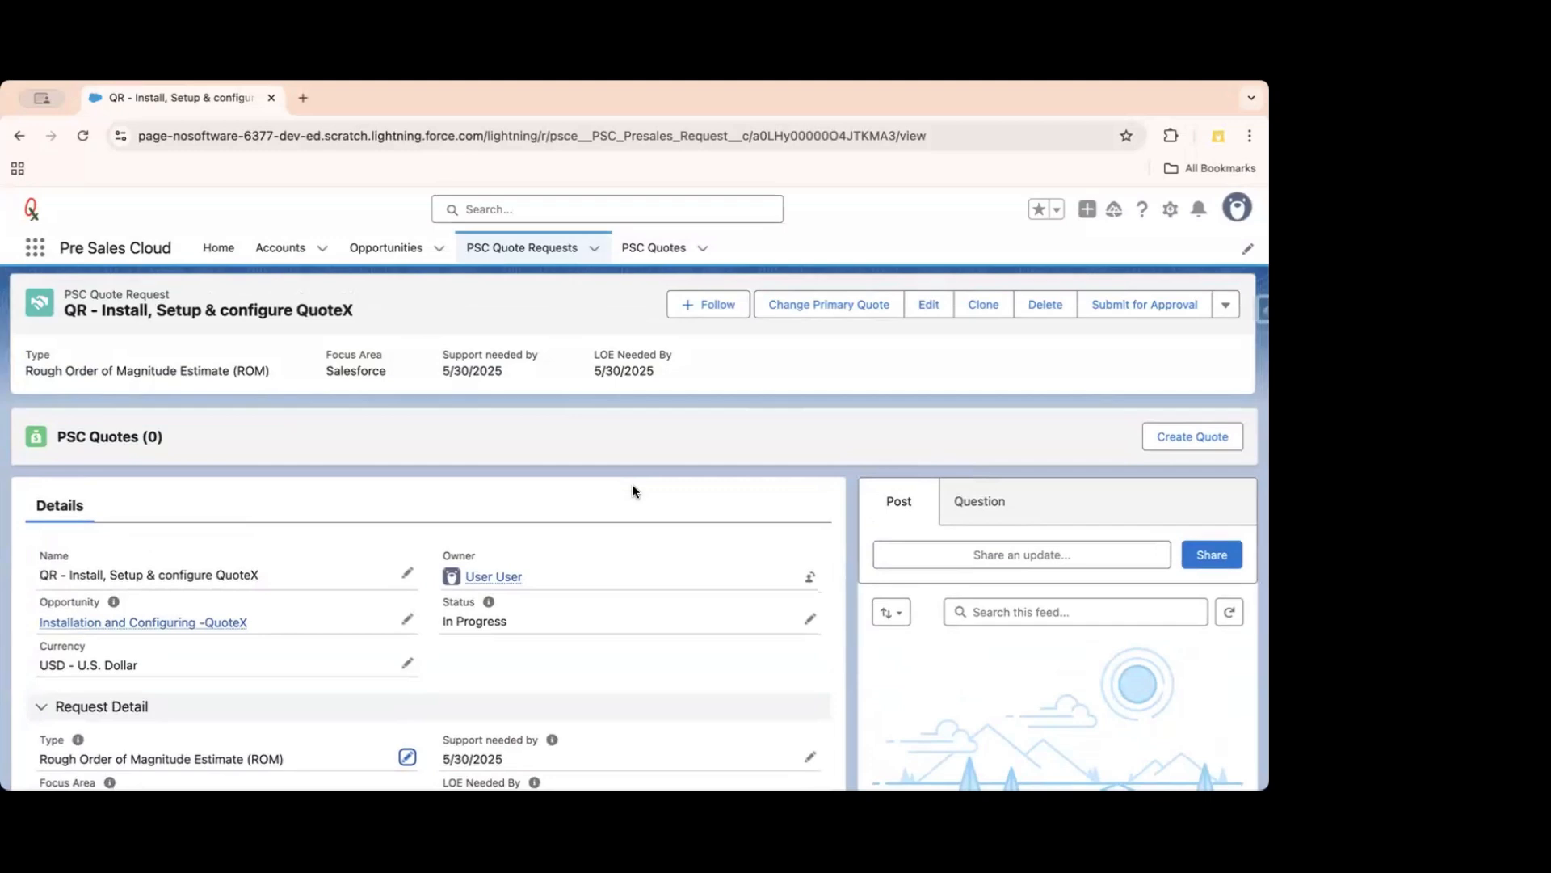
Create a new quote from the quote request with the prefilled details and save it.
left_click(1185, 437)
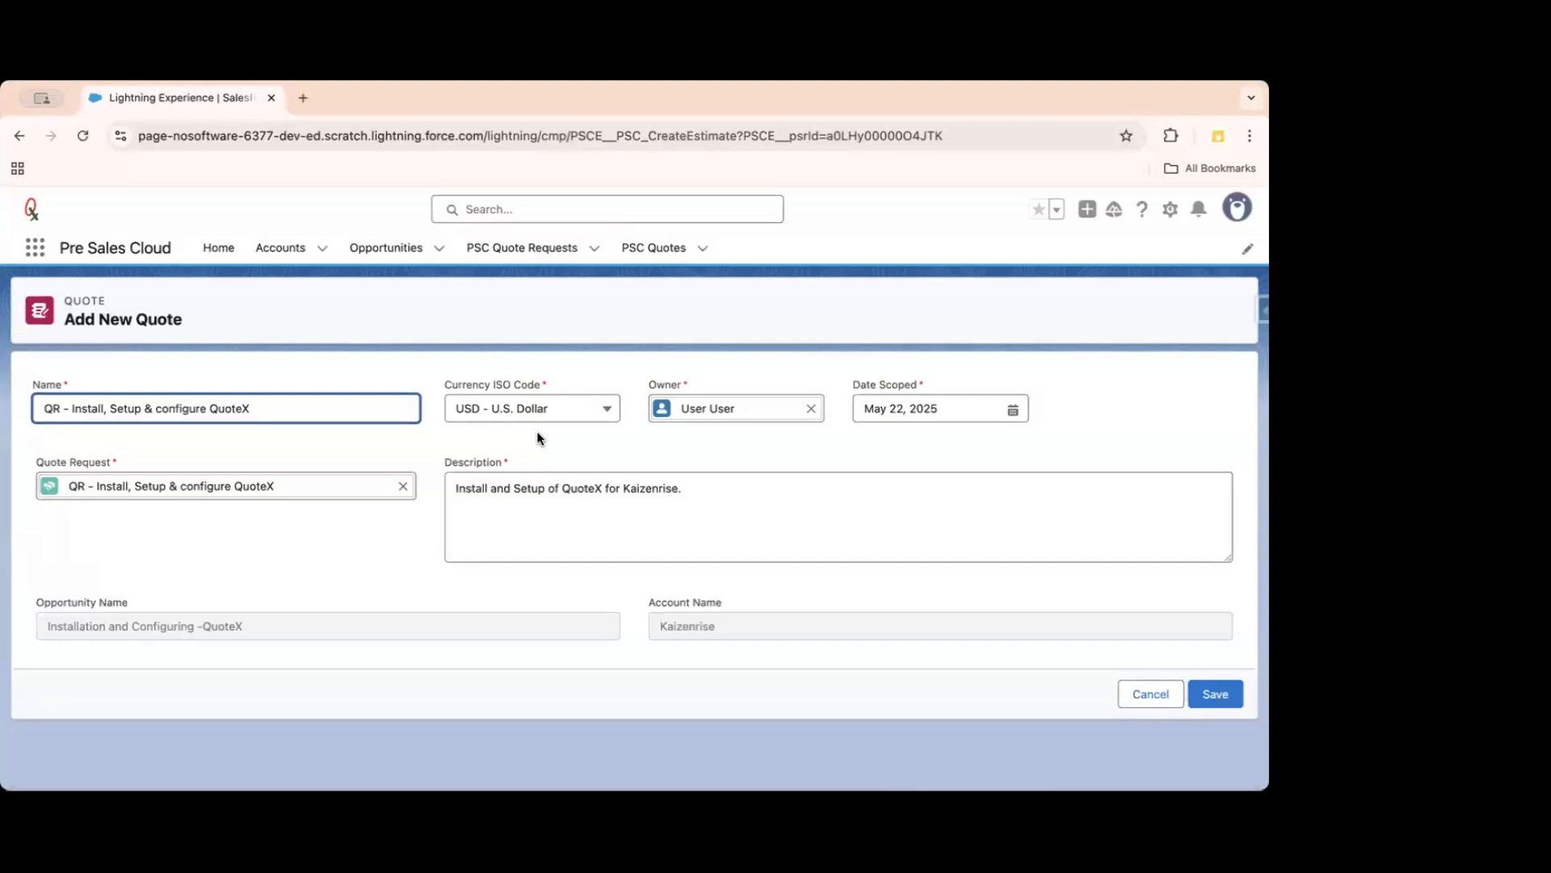
left_click(1216, 701)
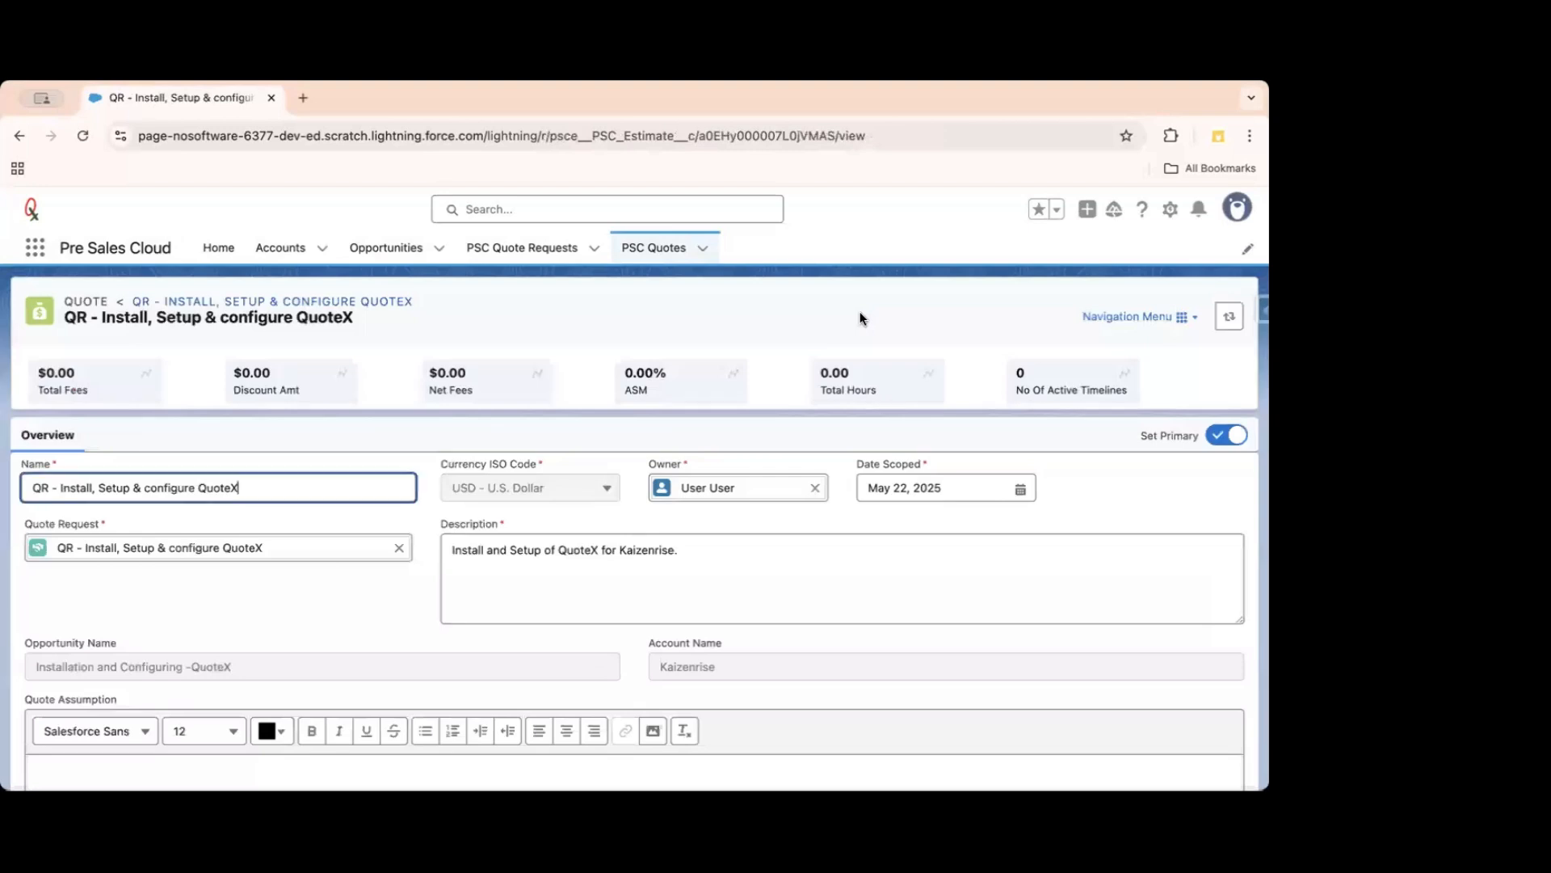
left_click(692, 317)
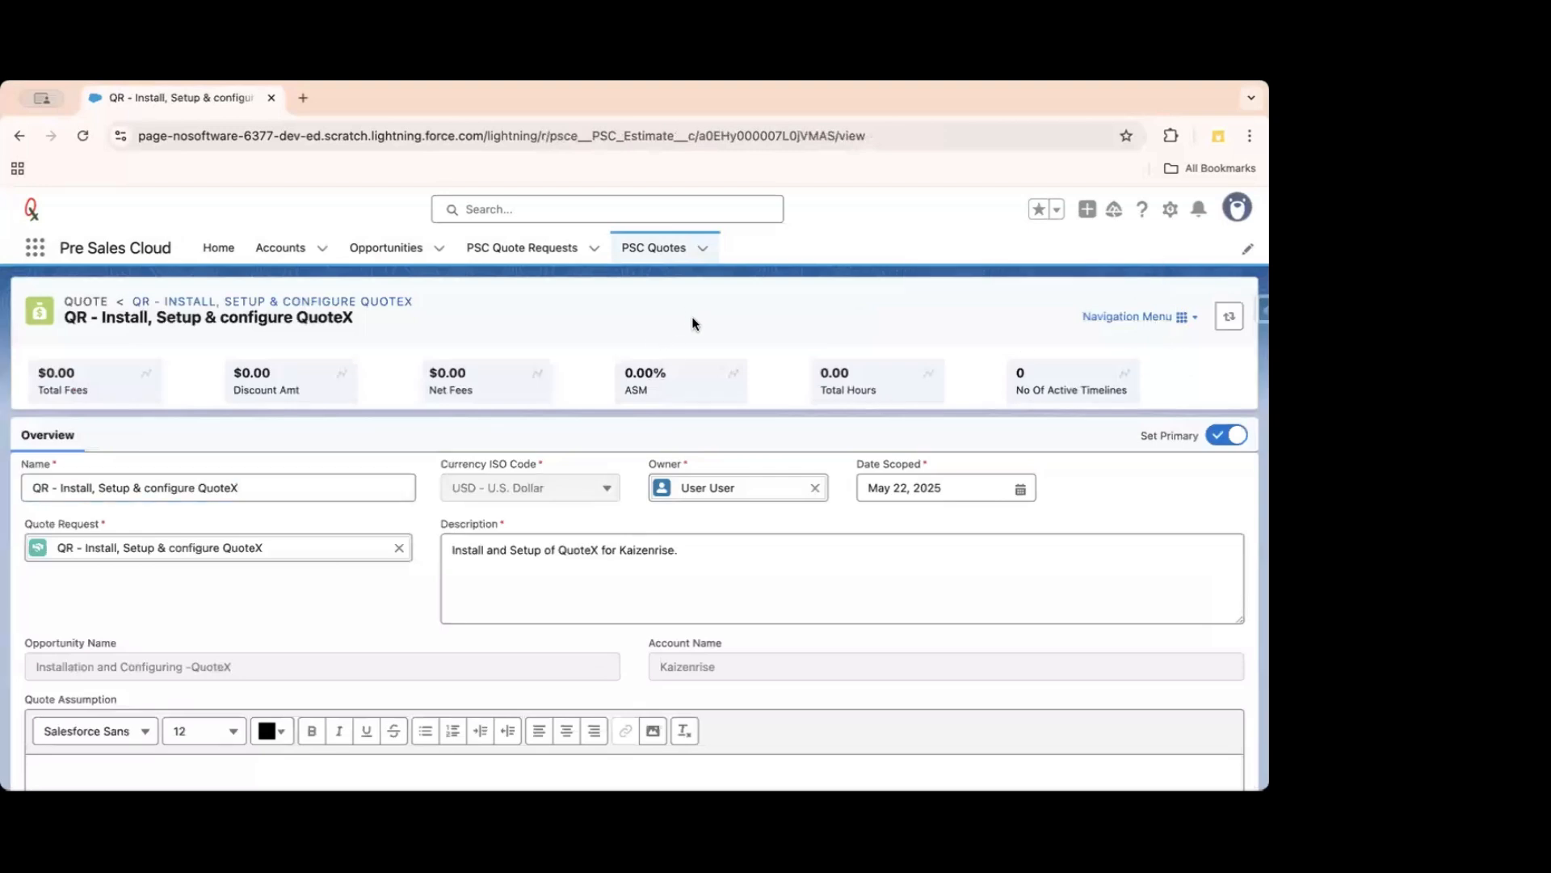
Open the quote's Scope Size Effort page in the original browser tab and close the duplicate tab.
left_click(1181, 317)
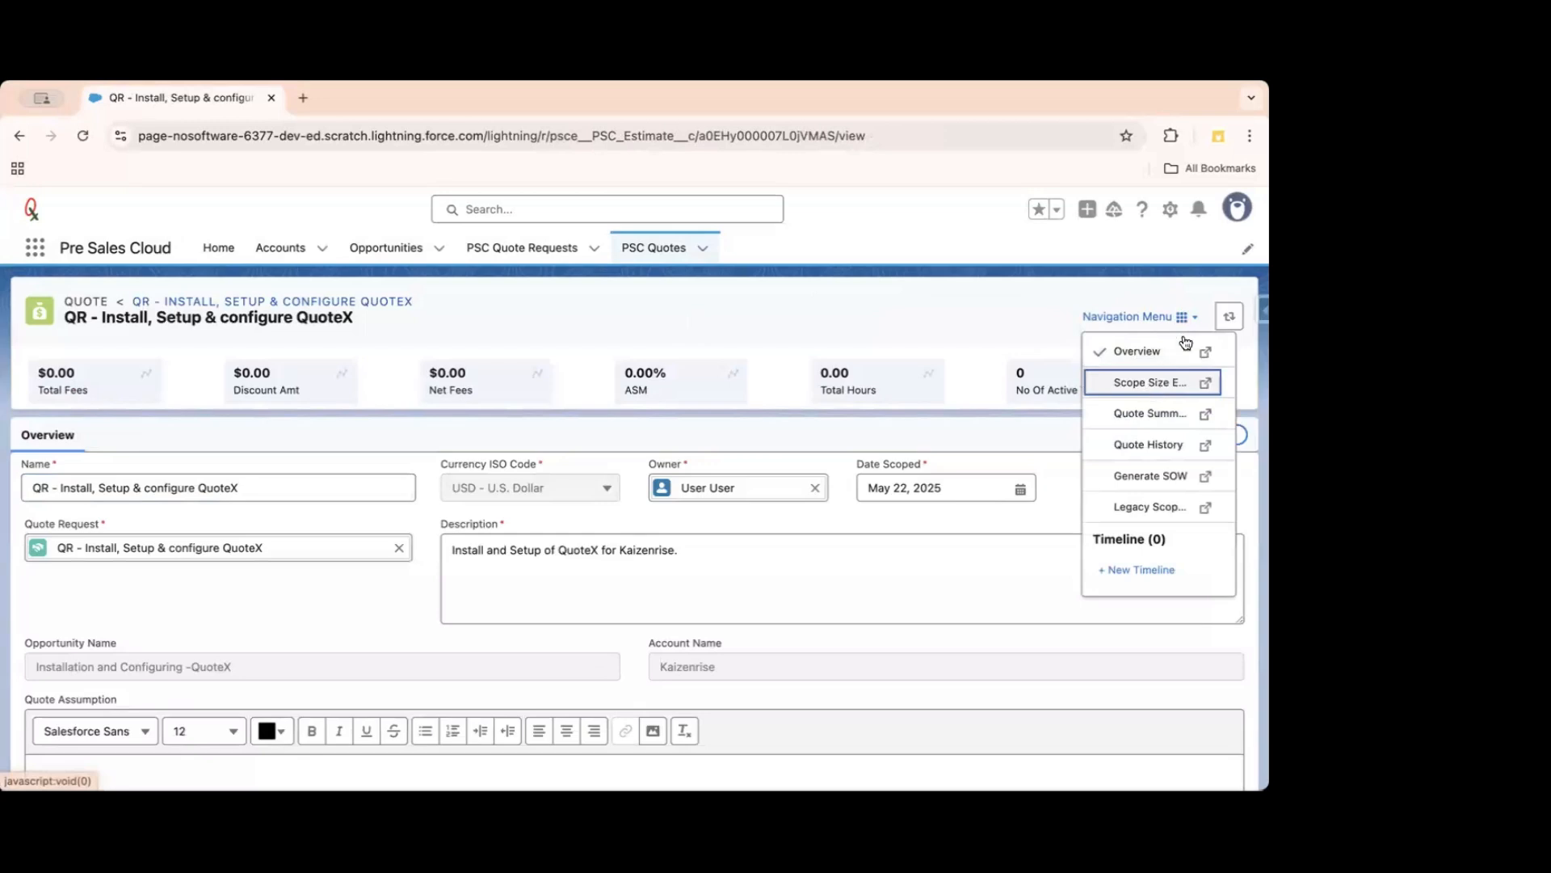
left_click(1207, 390)
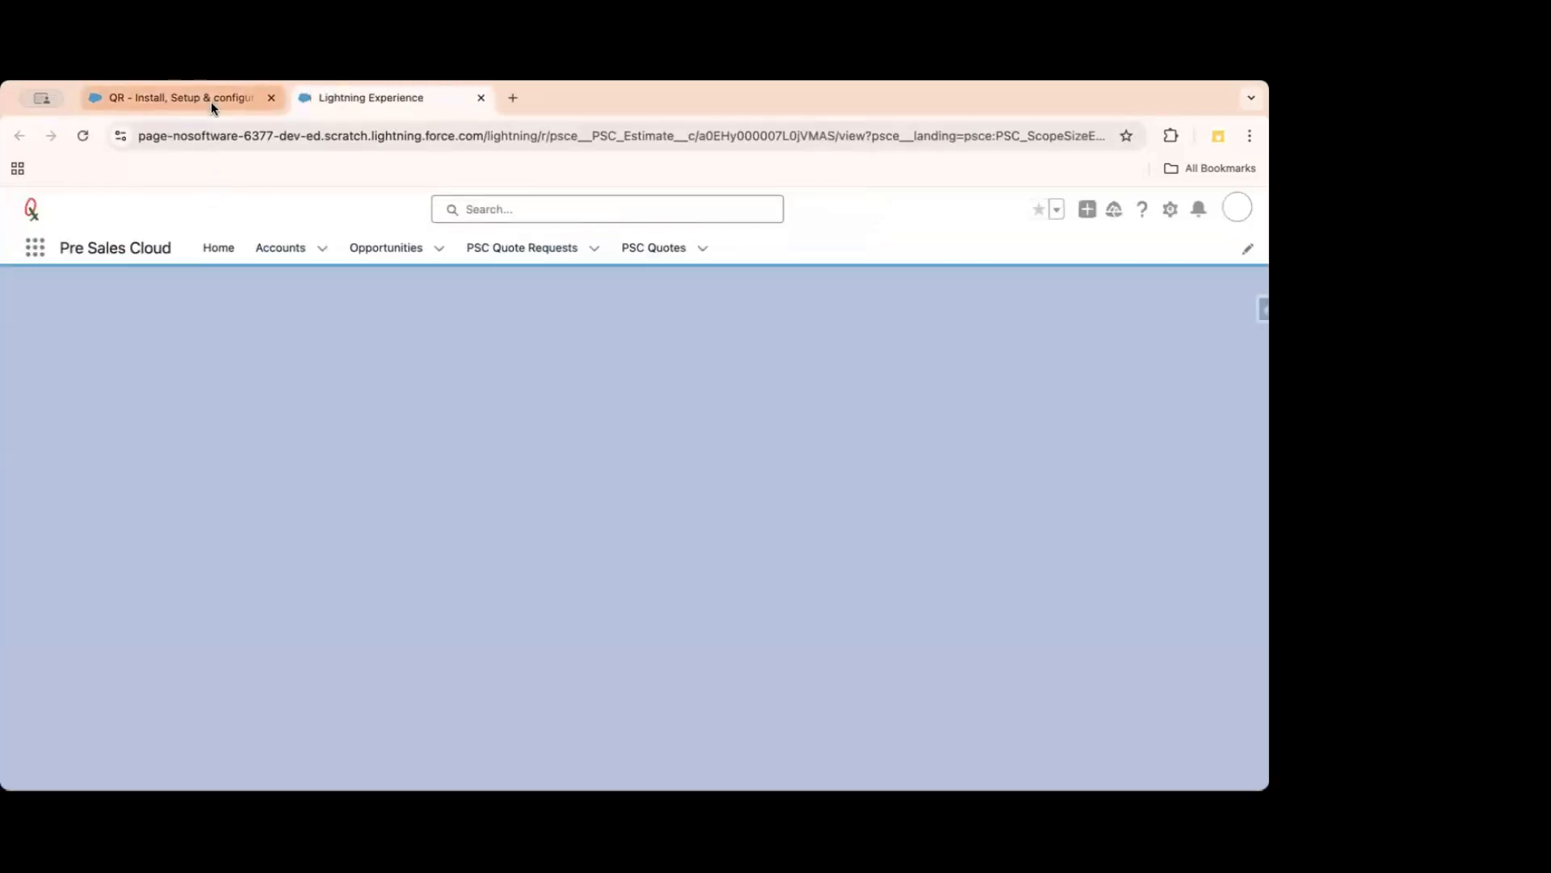
left_click(211, 99)
left_click(1180, 316)
key("Return")
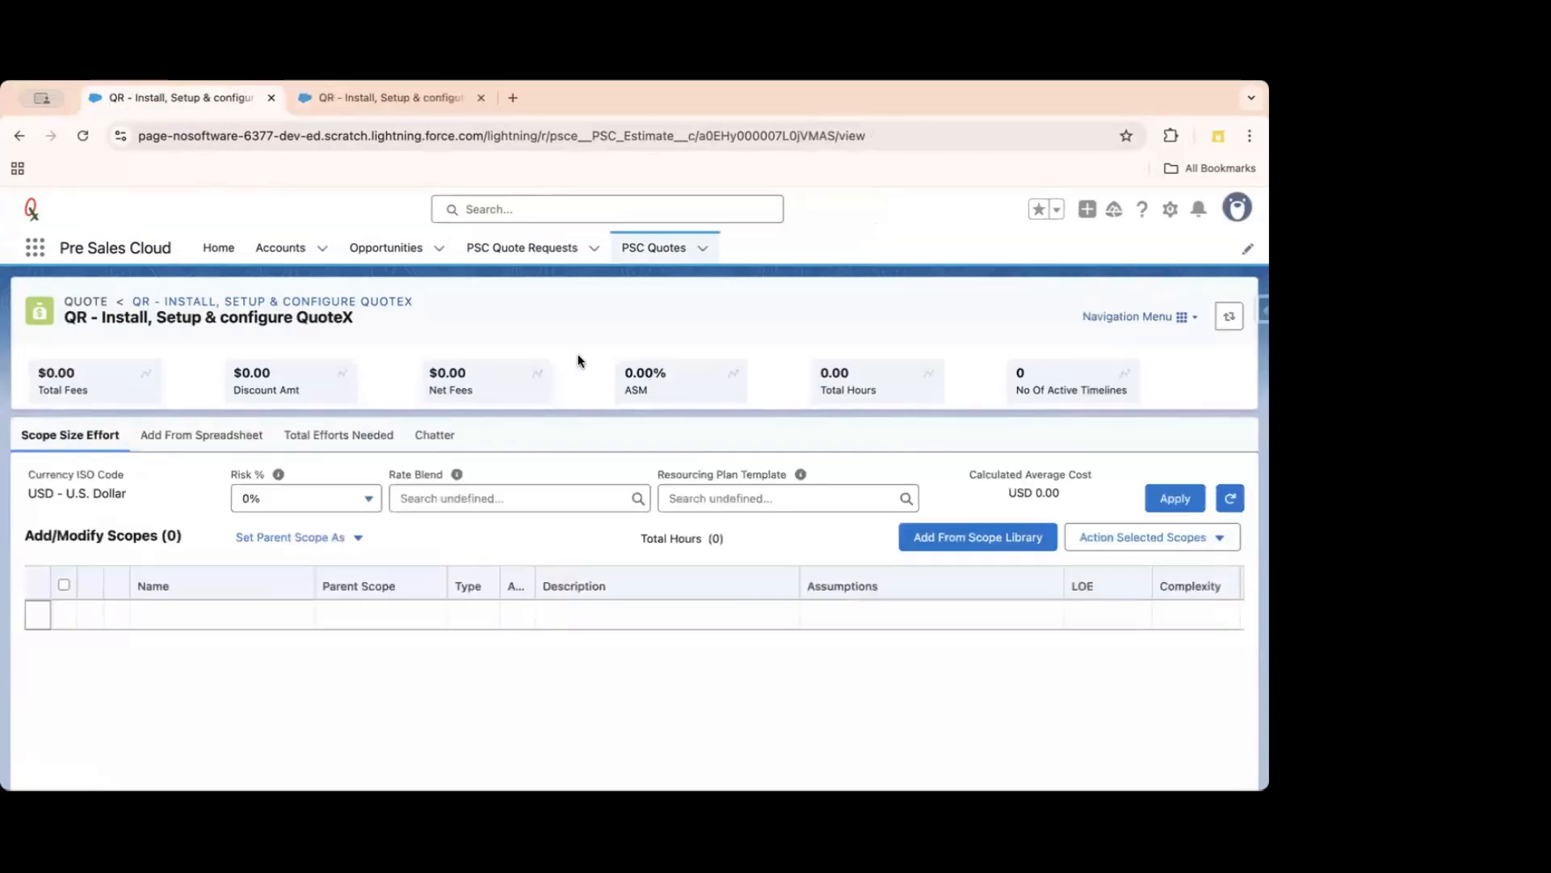
left_click(396, 99)
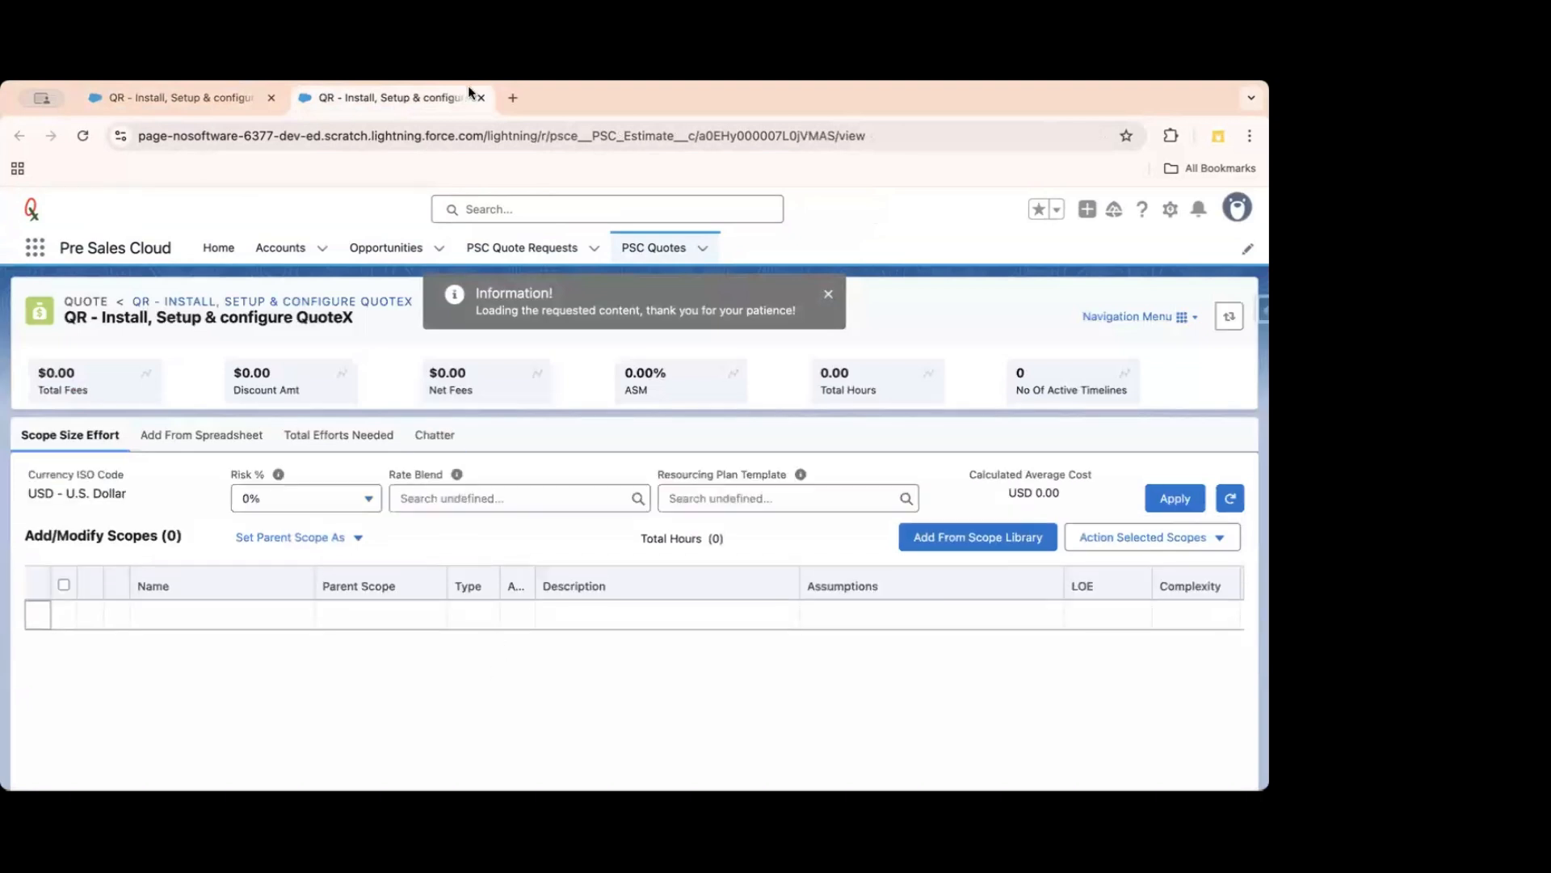
left_click(481, 97)
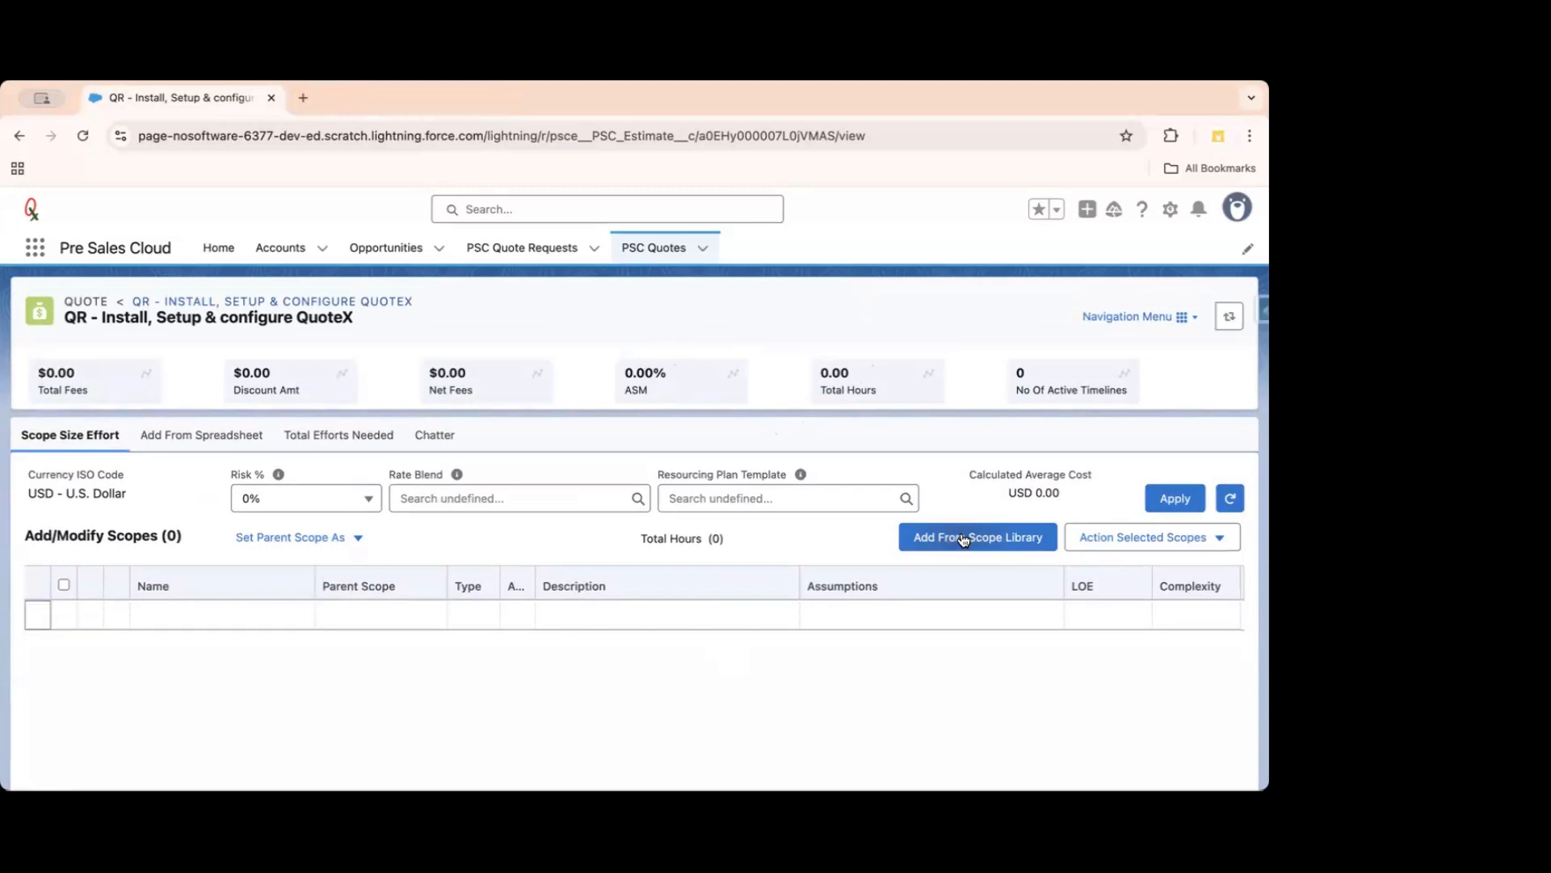
Add a scope named "Setup" manually to the quote's scope list.
left_click(193, 615)
type("Setup")
key("Tab")
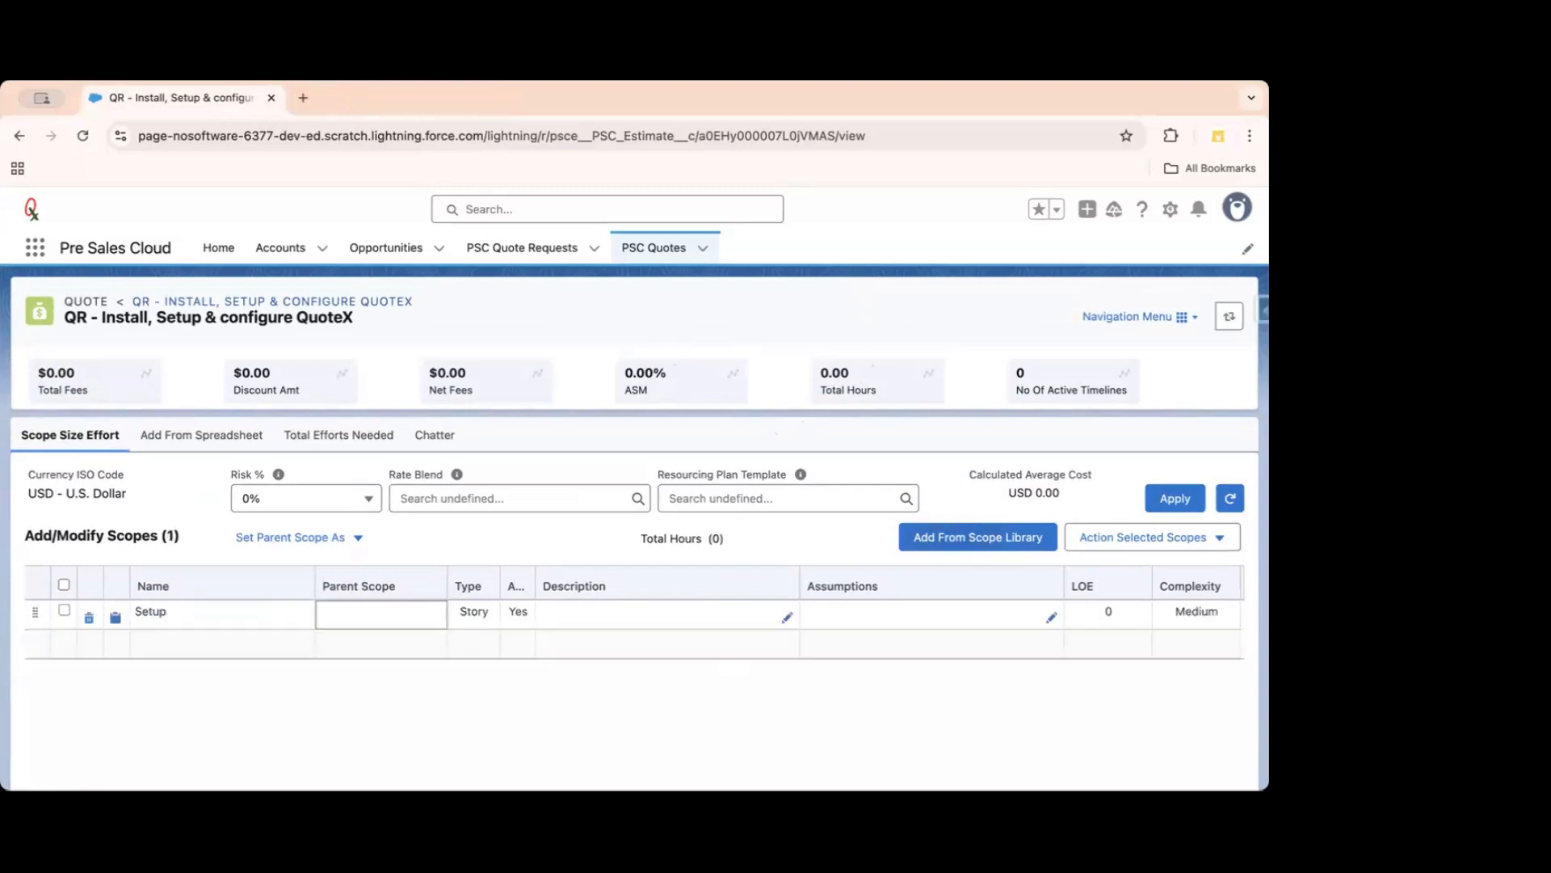
Add all scopes of the "Installation and Configure - QuoteX" template from the scope library to the quote.
left_click(947, 543)
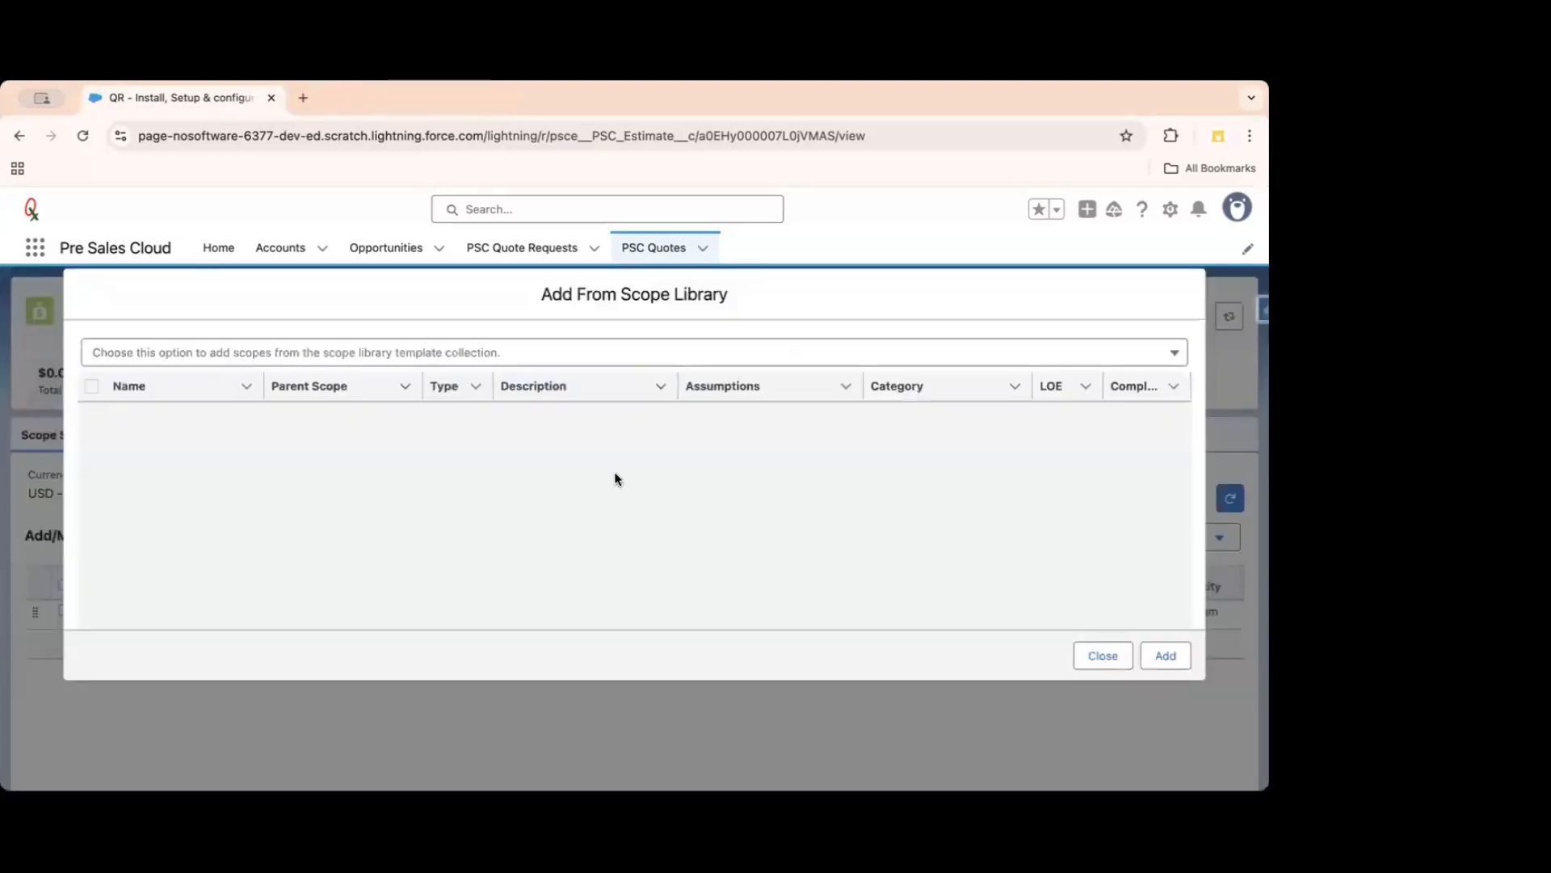
left_click(516, 359)
scroll(299, 513, "down", 2)
scroll(300, 514, "down", 1)
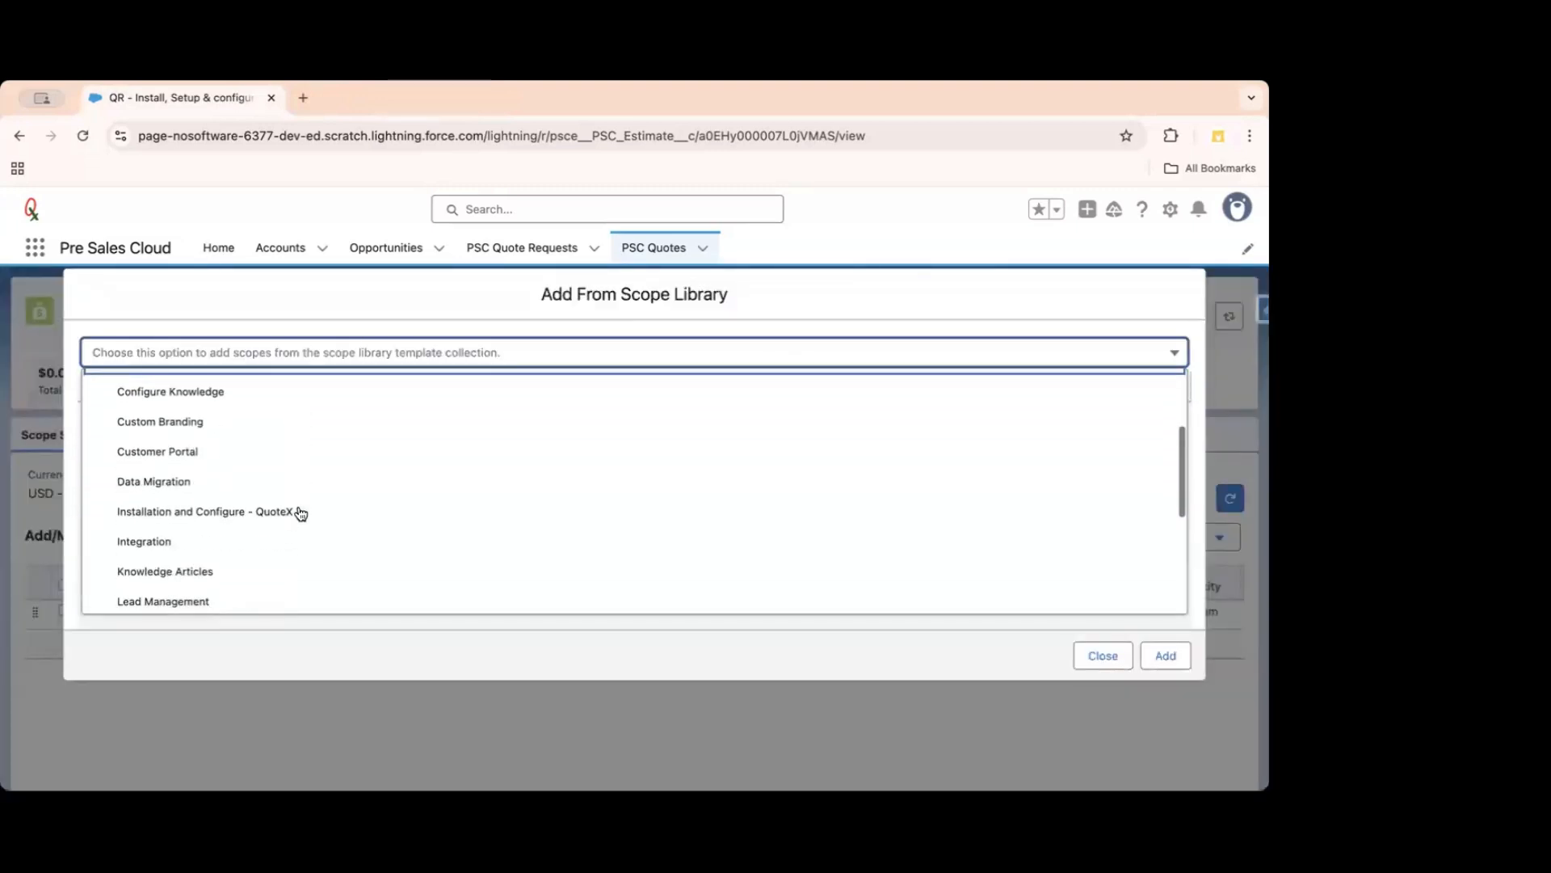
left_click(185, 499)
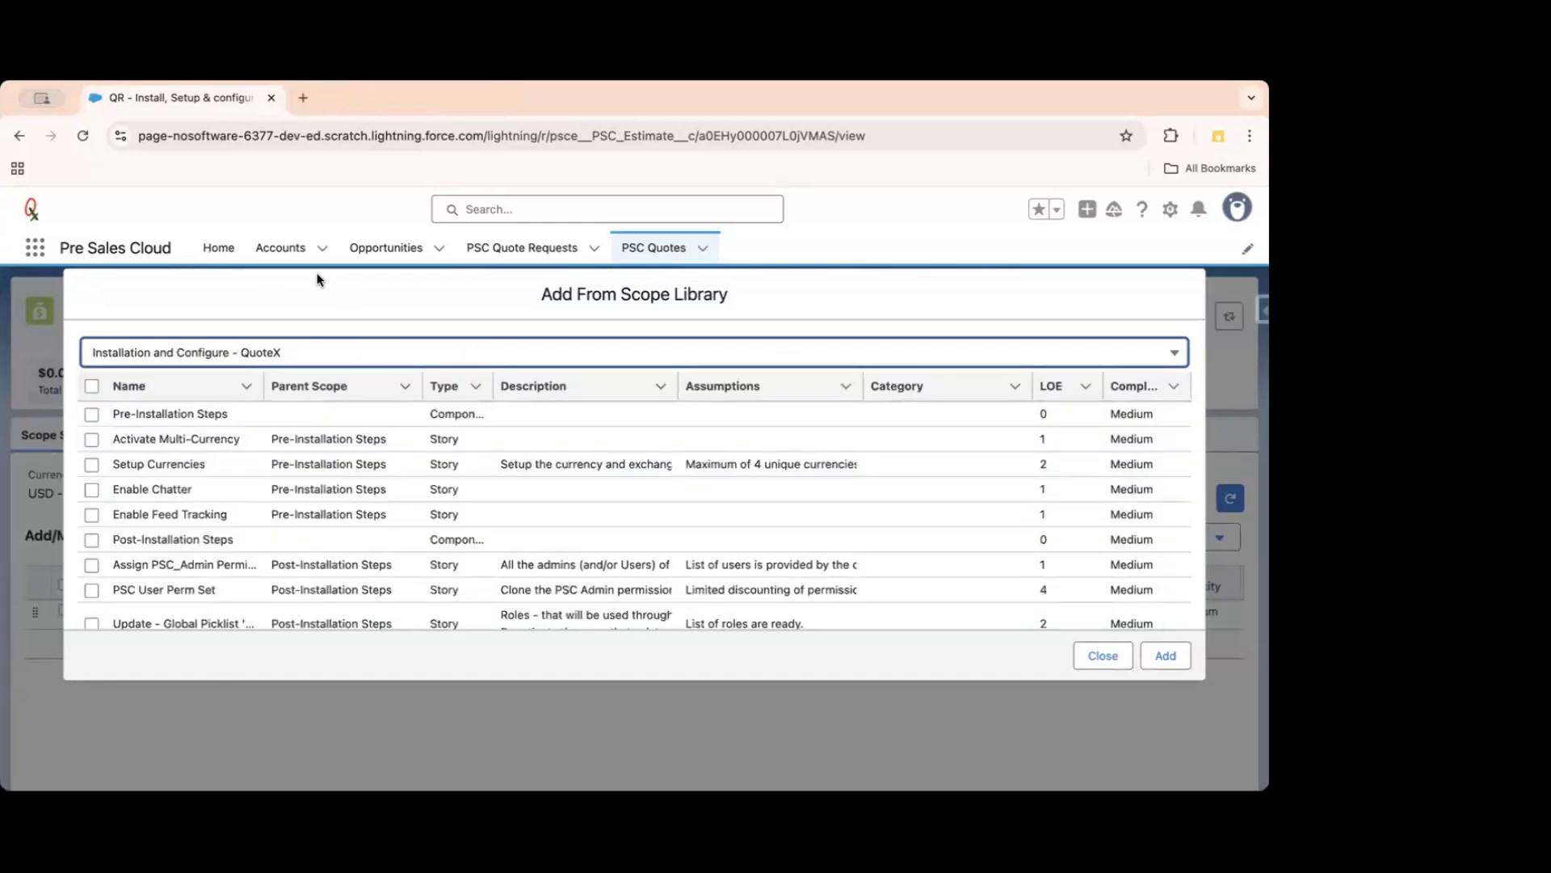
left_click(92, 386)
left_click(1165, 655)
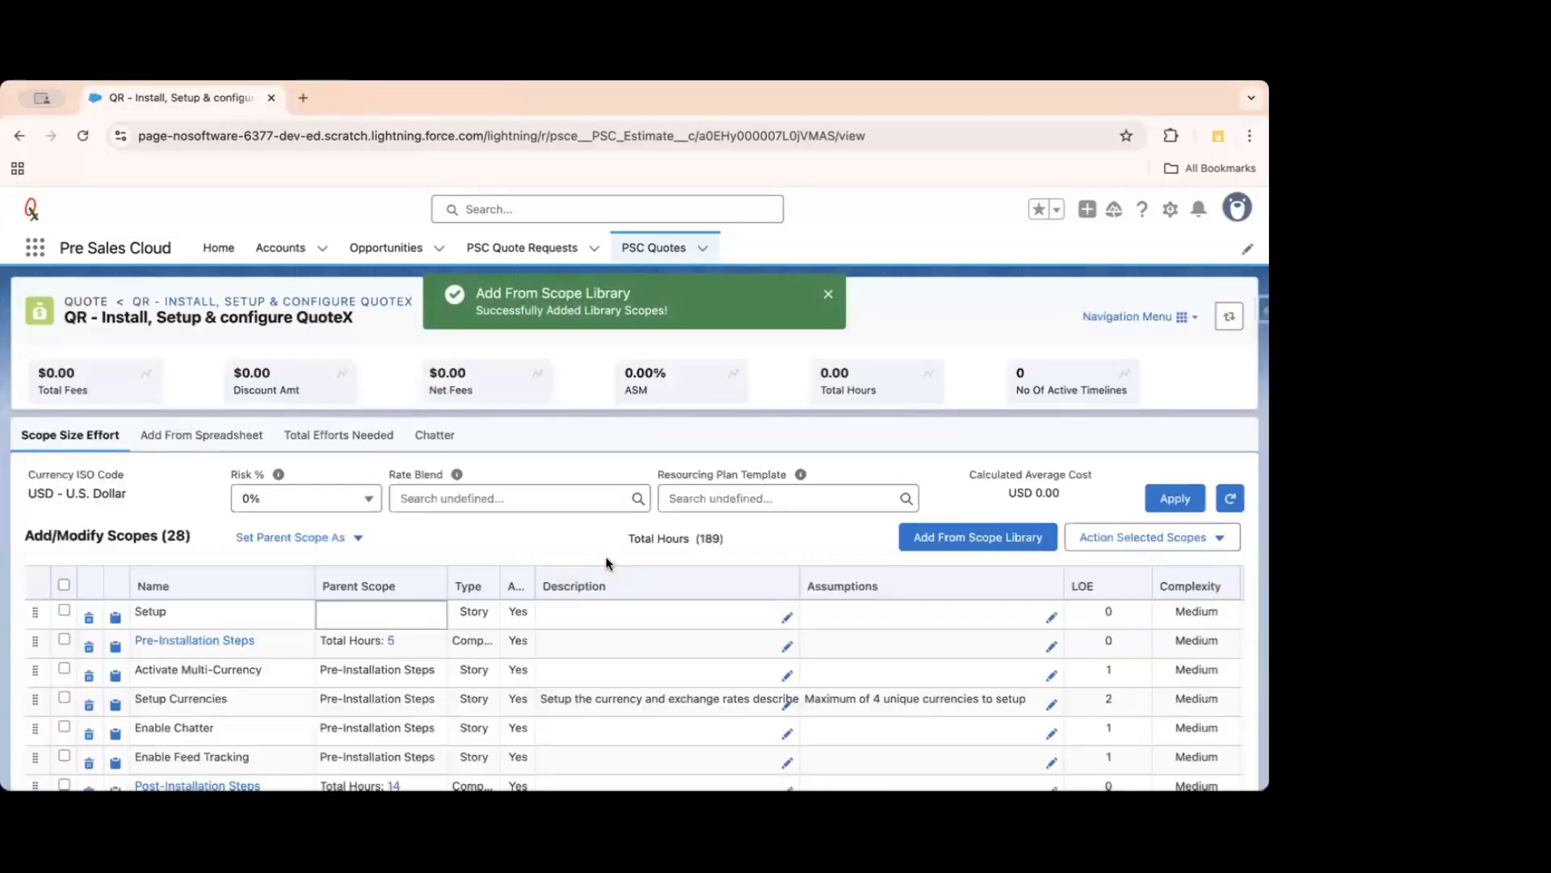
Delete the manually added "Setup" scope from the quote and clear the row selection.
scroll(608, 563, "down", 3)
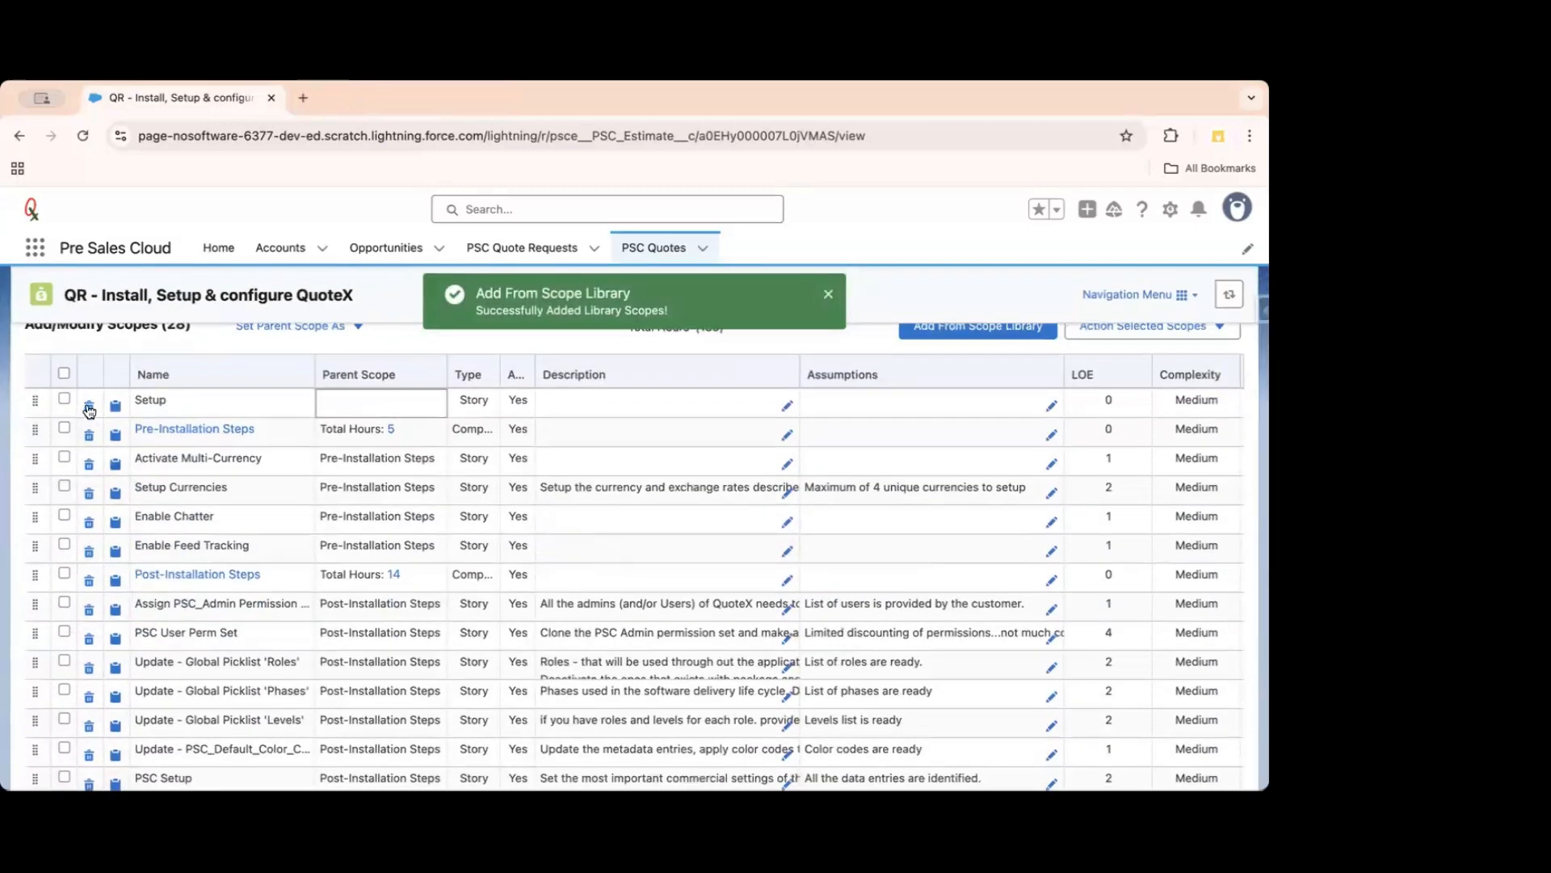
left_click(65, 400)
scroll(331, 444, "up", 2)
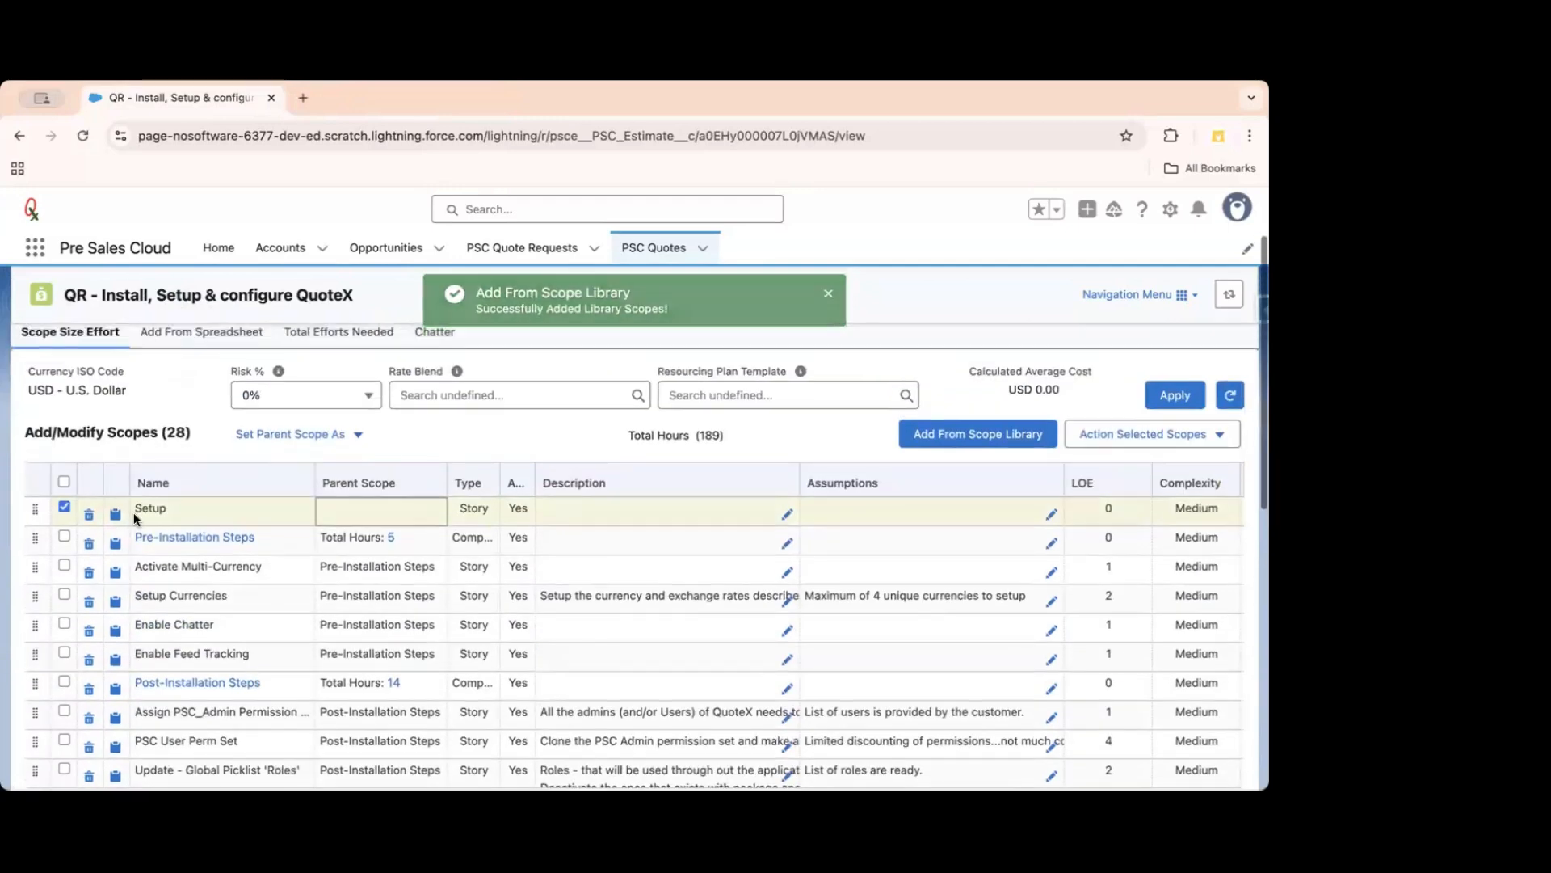
left_click(89, 516)
left_click(669, 522)
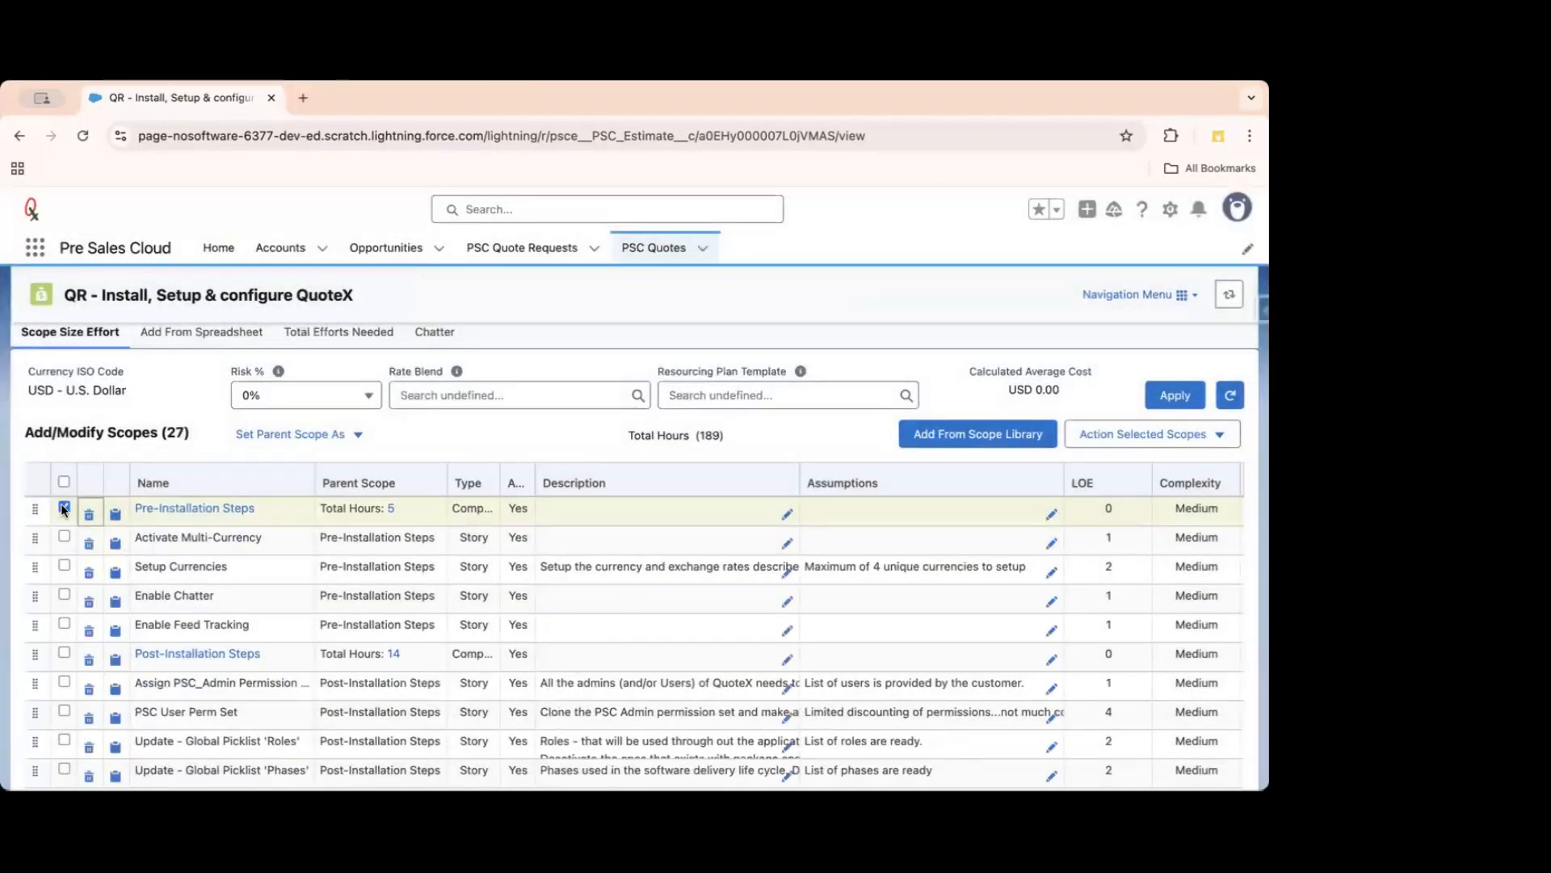
left_click(64, 506)
Review the added scopes from Pre-Installation Steps through Configure - SME and End User Training.
scroll(747, 643, "down", 3)
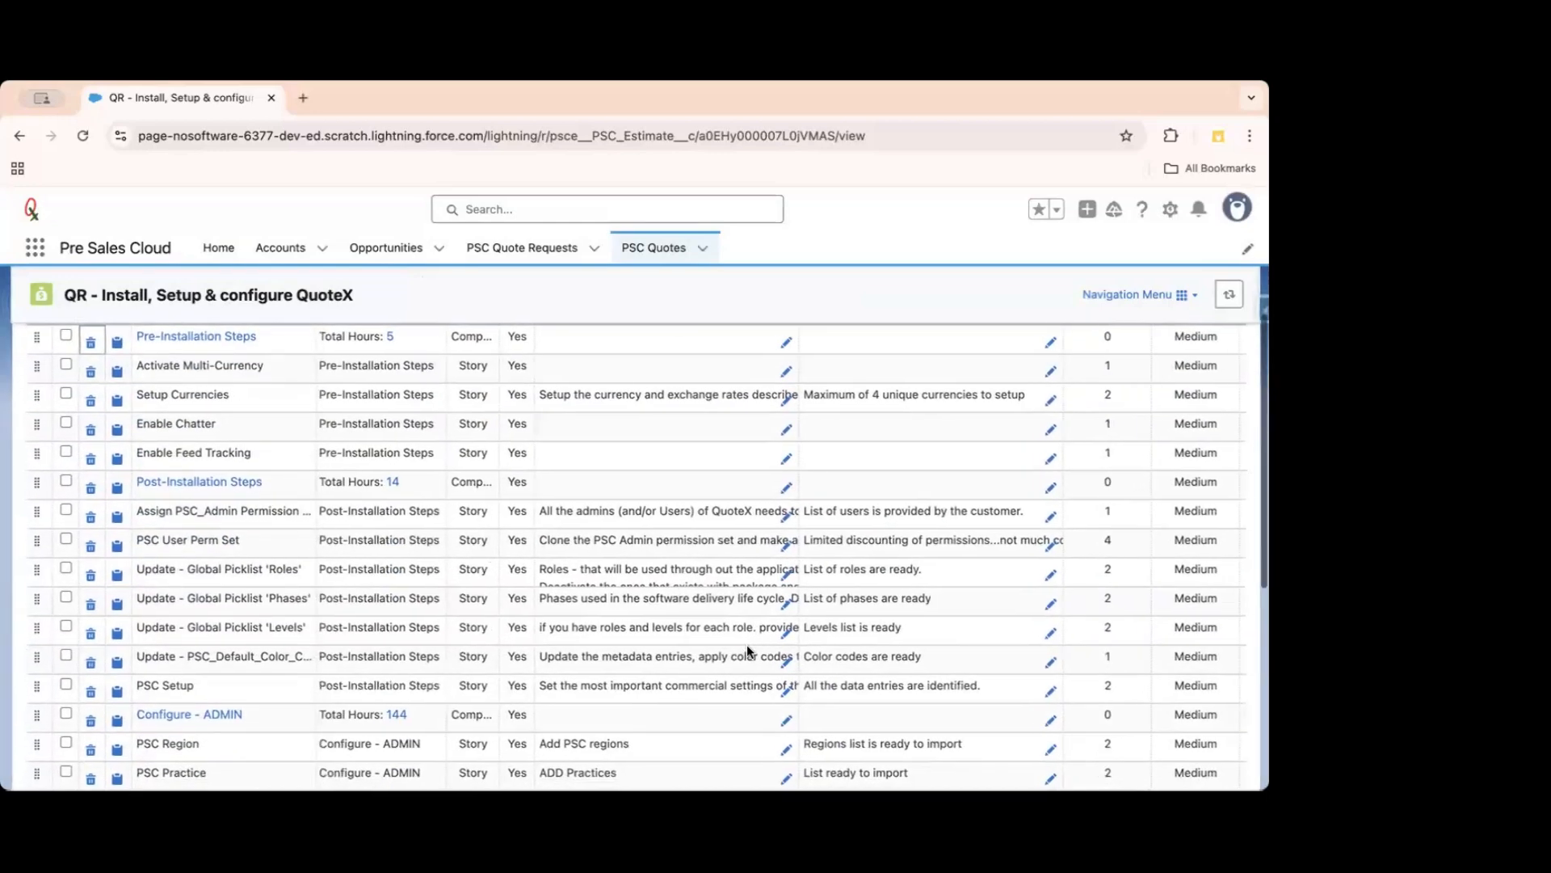
scroll(746, 643, "up", 1)
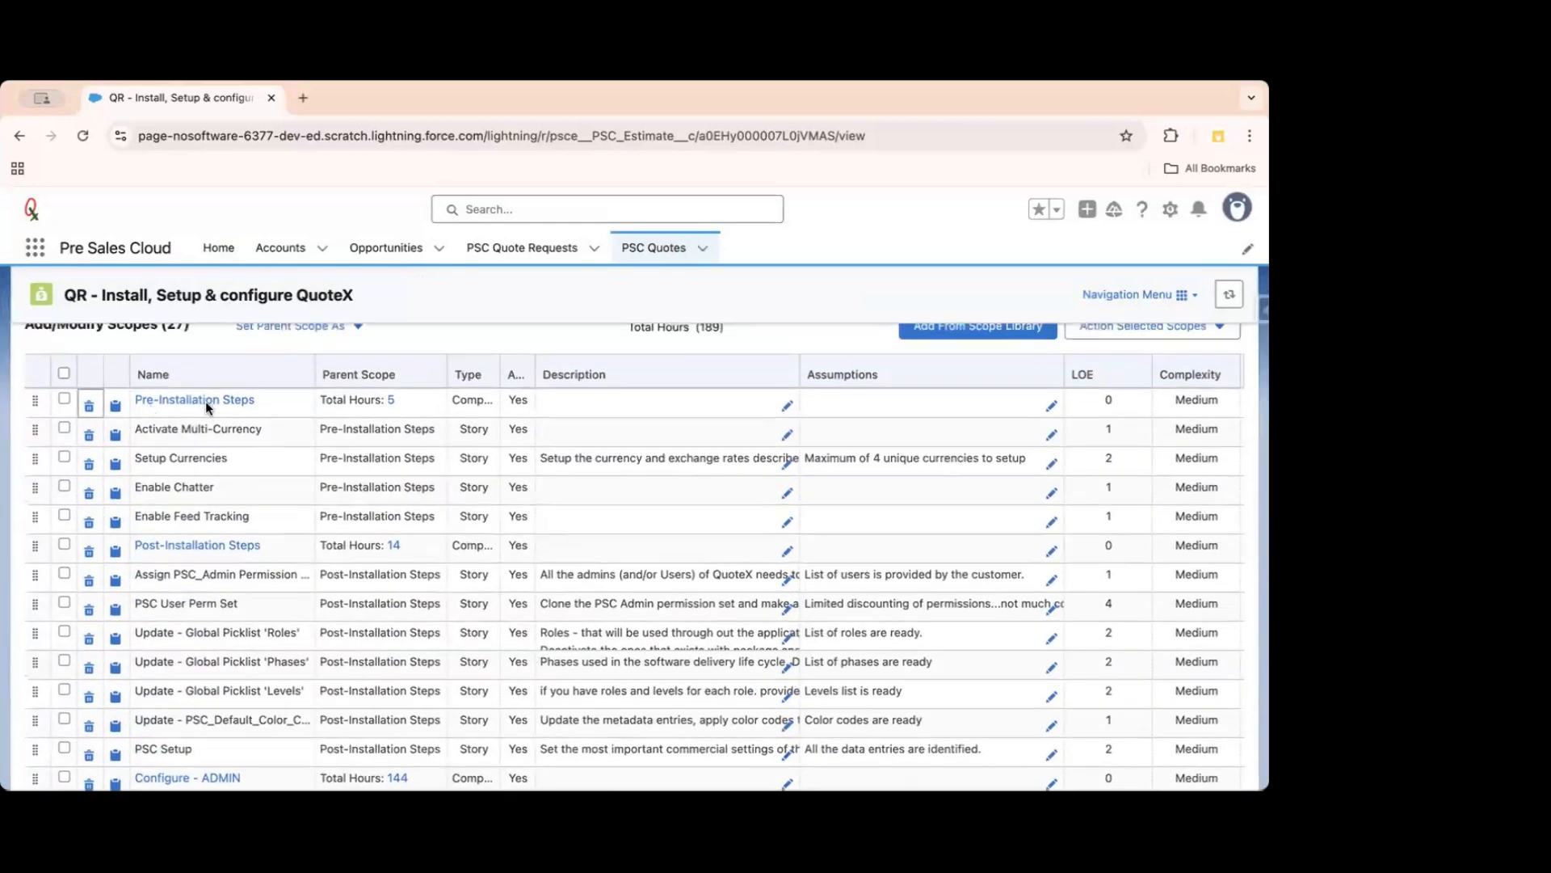
scroll(182, 507, "down", 4)
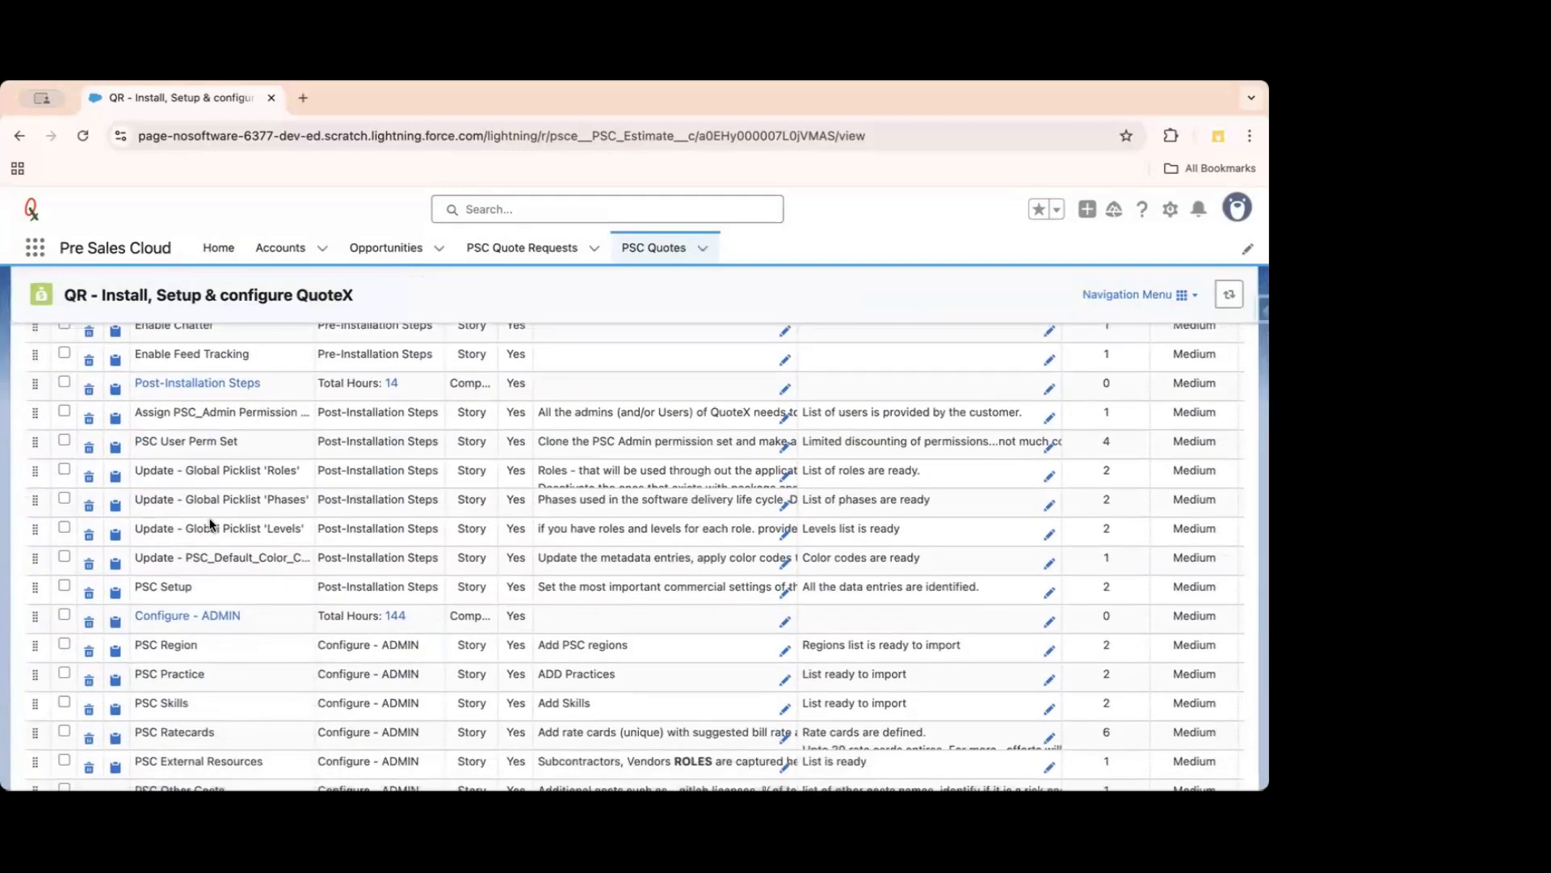
scroll(211, 521, "down", 3)
scroll(215, 574, "down", 2)
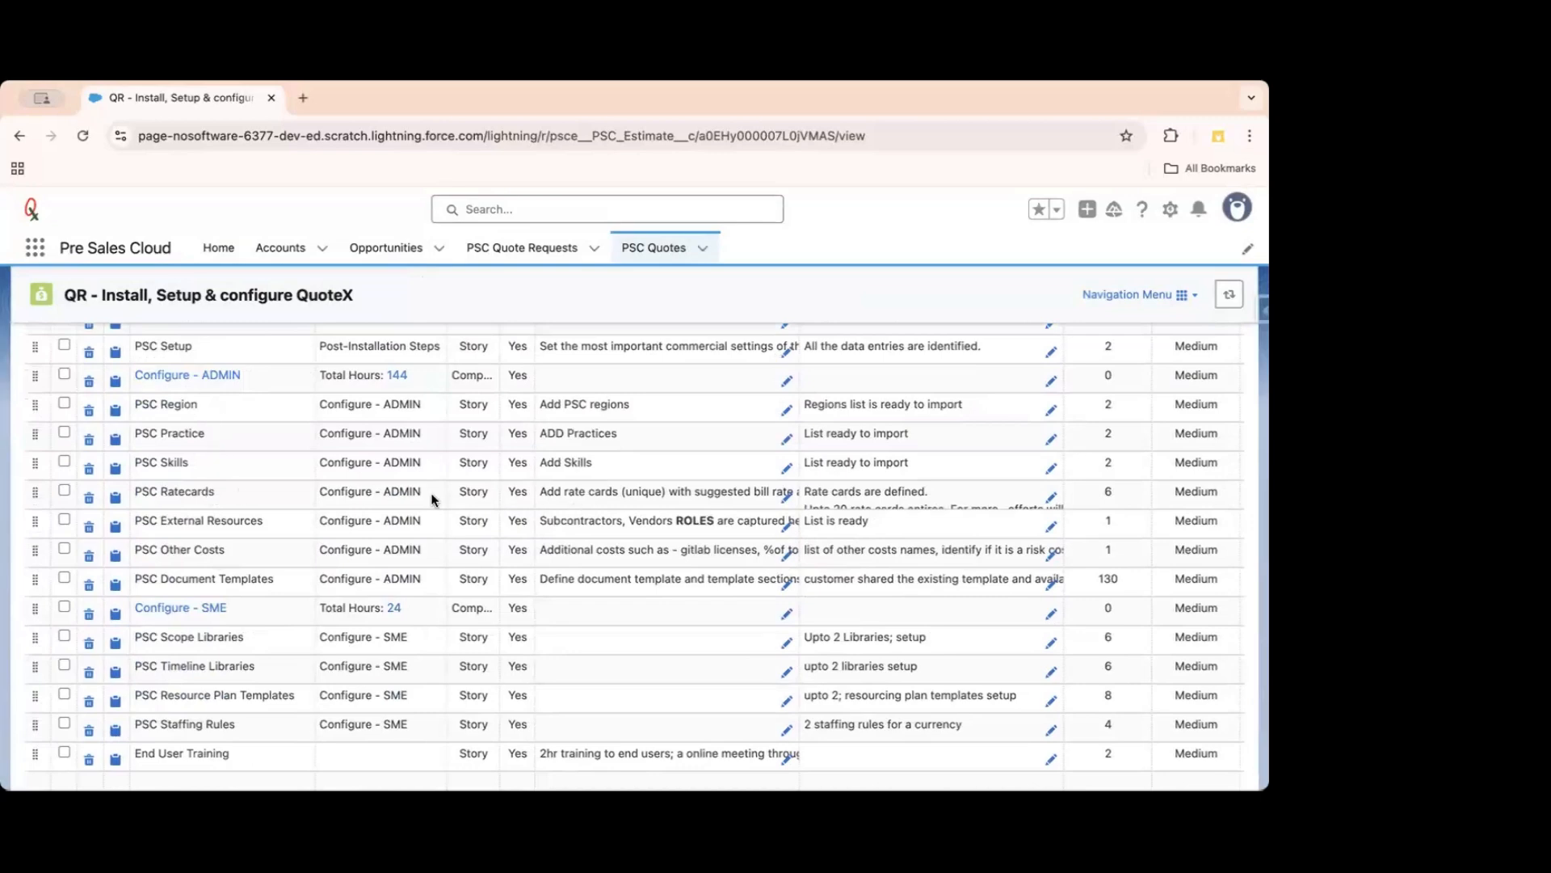
Check the effort entries of the Activate Multi-Currency, Setup Currencies and PSC User Perm Set scopes without changing them.
scroll(292, 632, "down", 2)
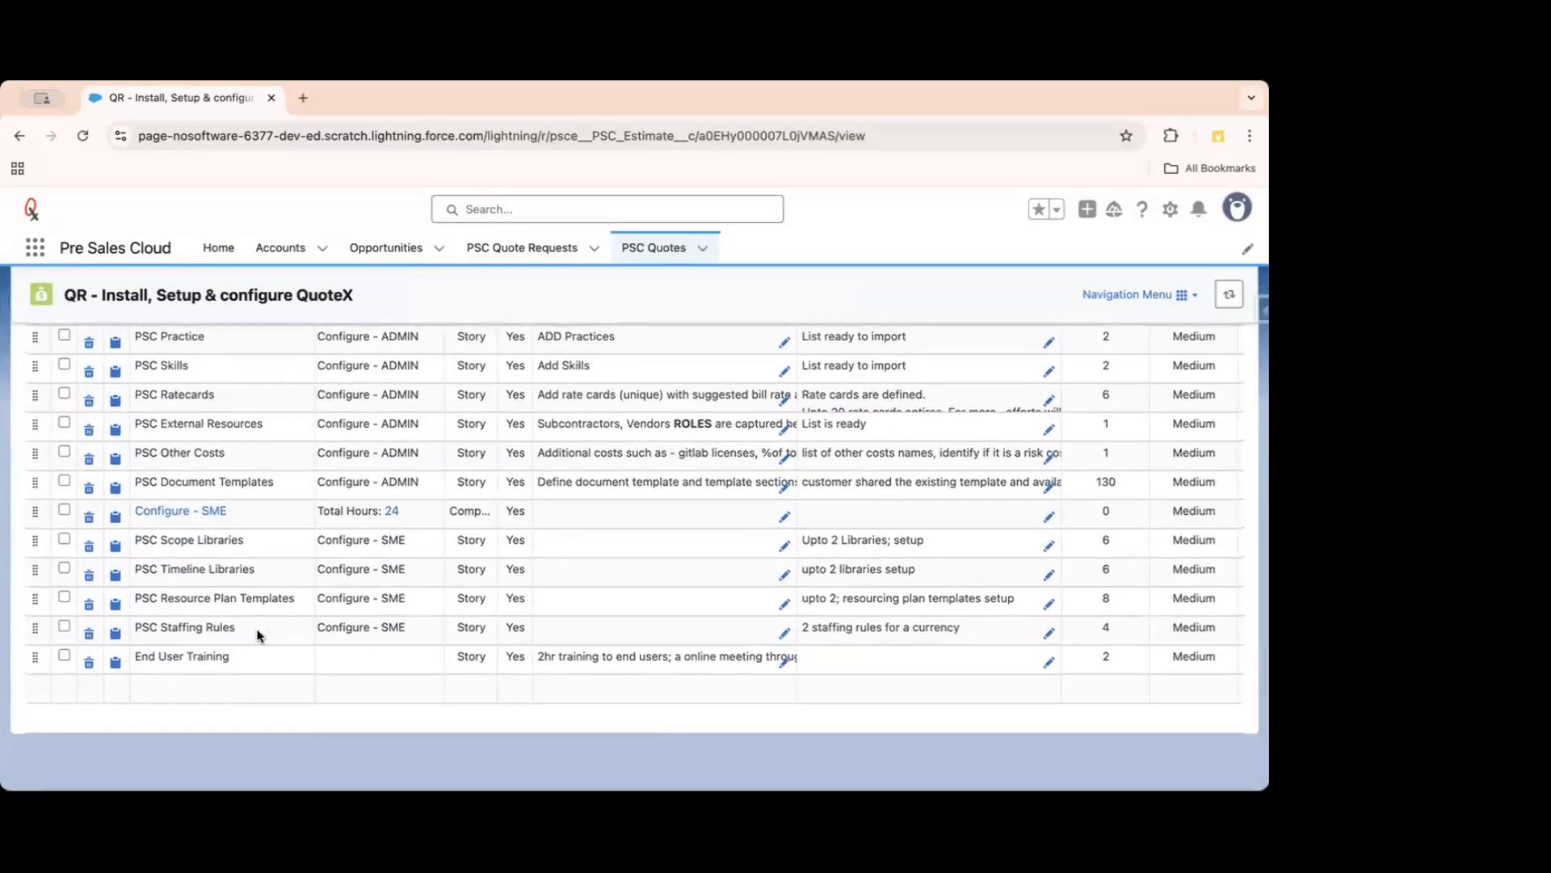
scroll(259, 635, "up", 15)
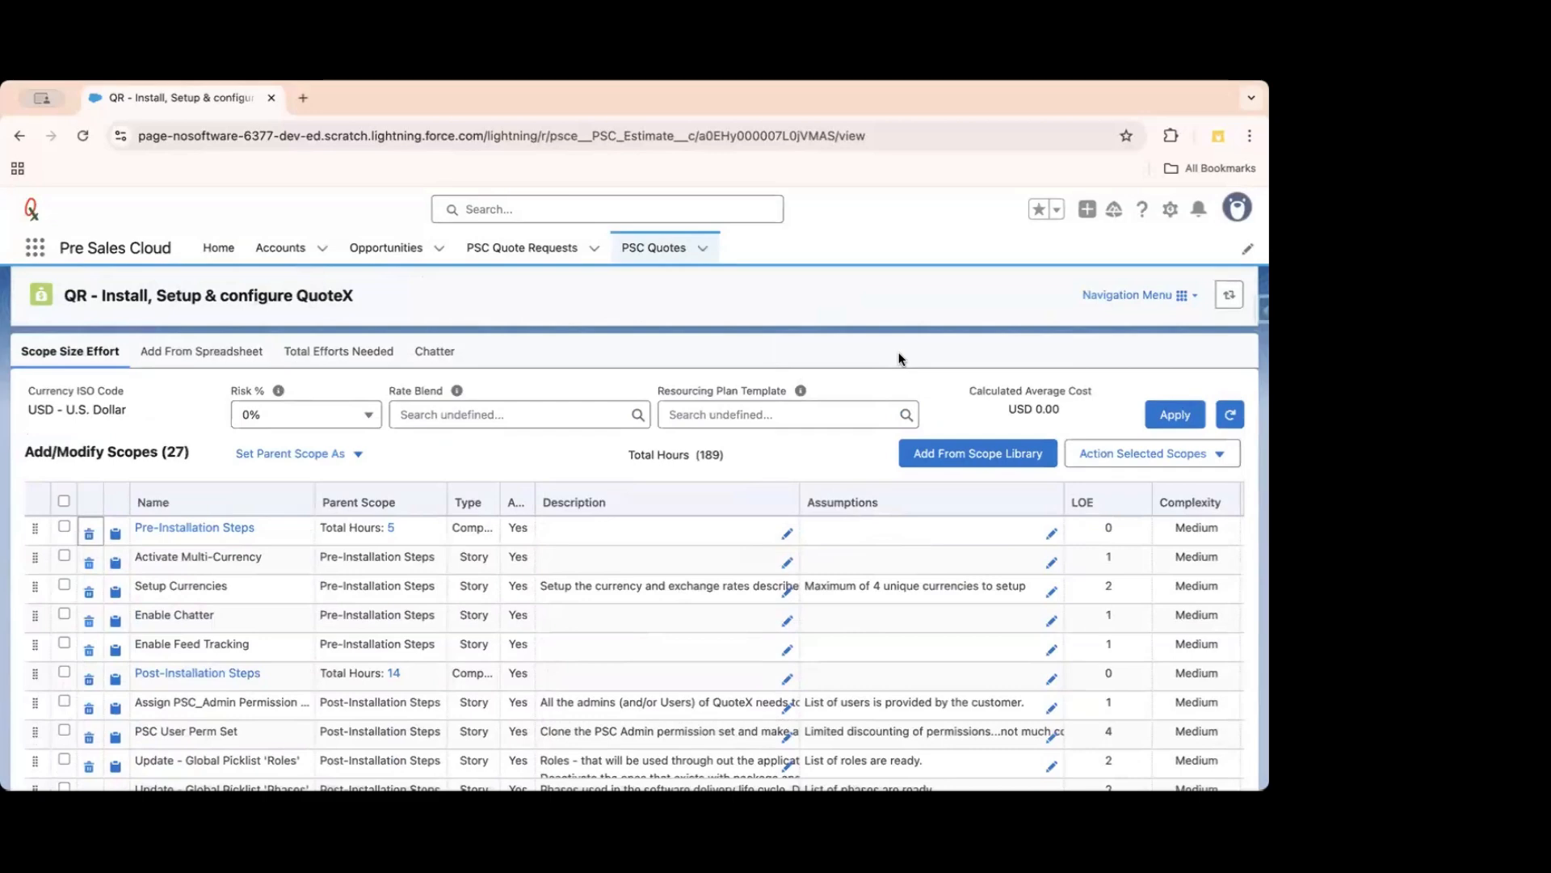
left_click(1103, 561)
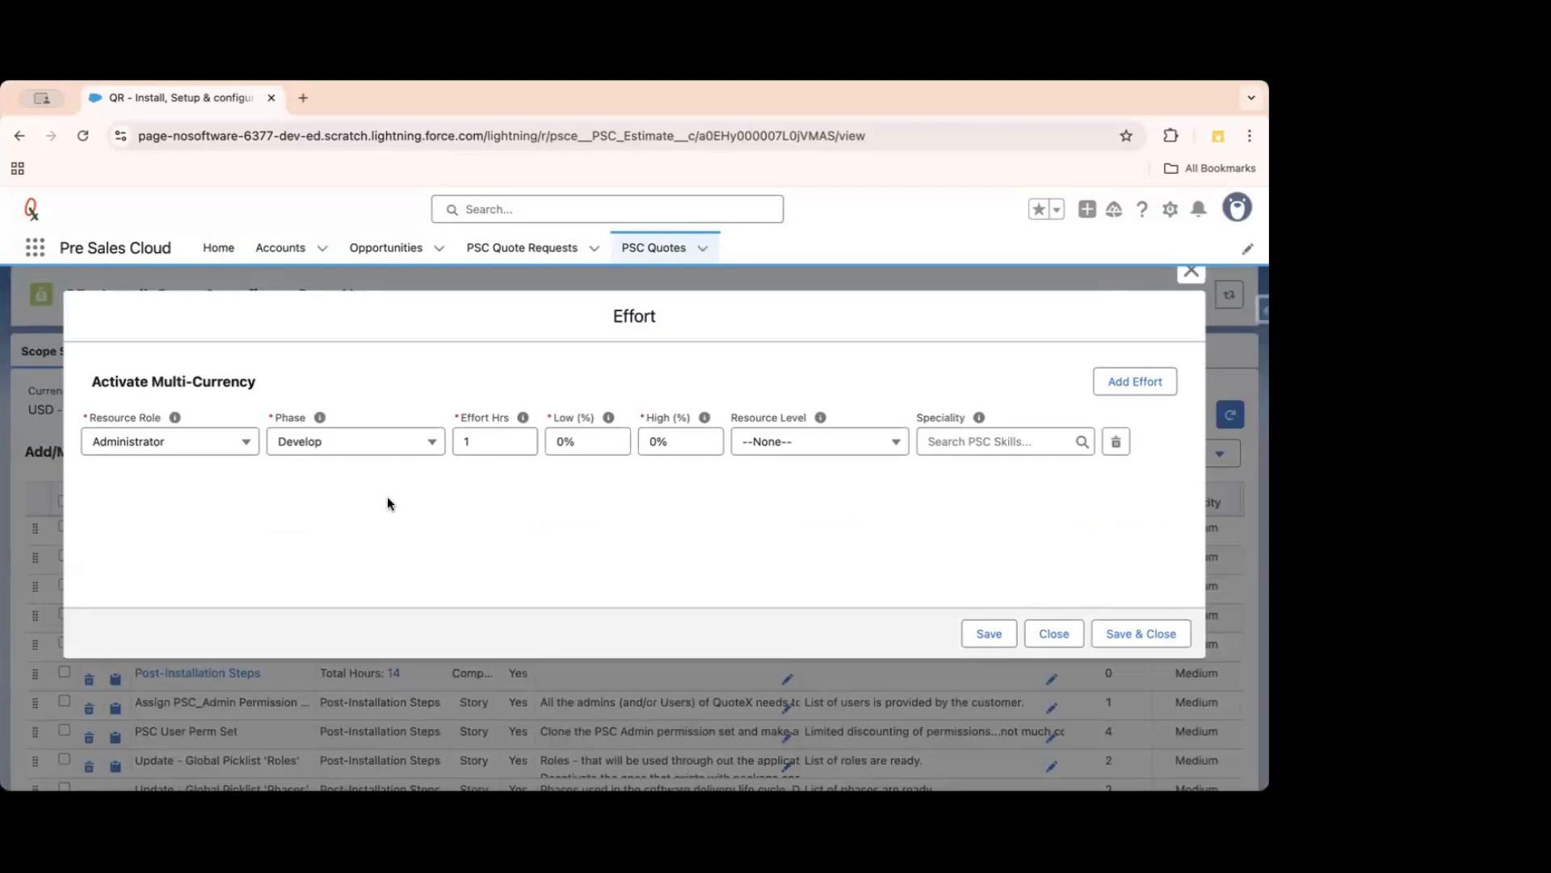
left_click(1191, 279)
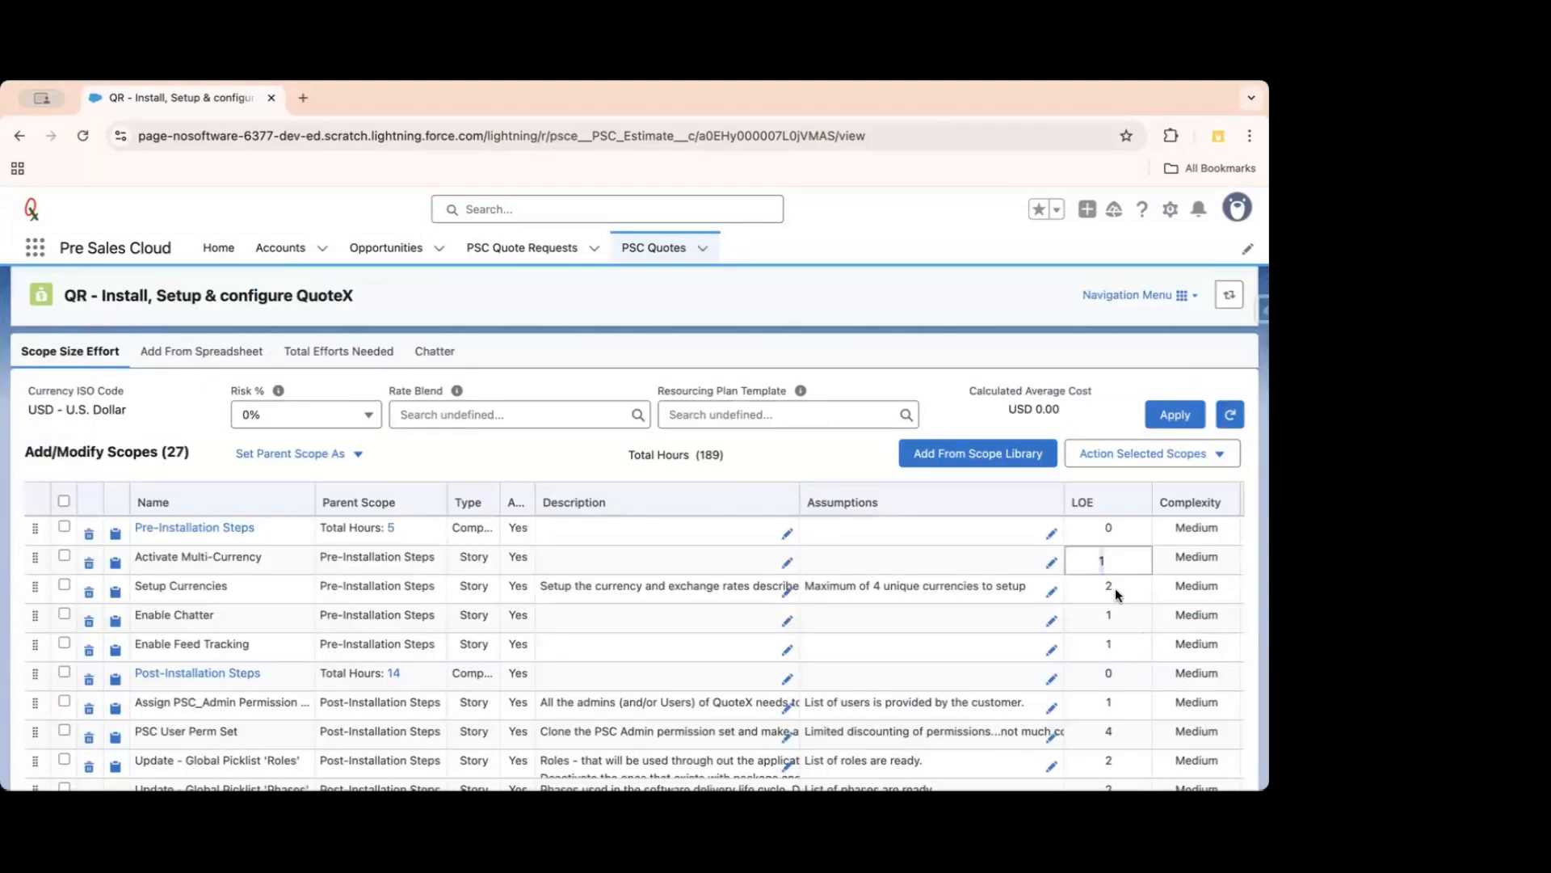
left_click(1115, 589)
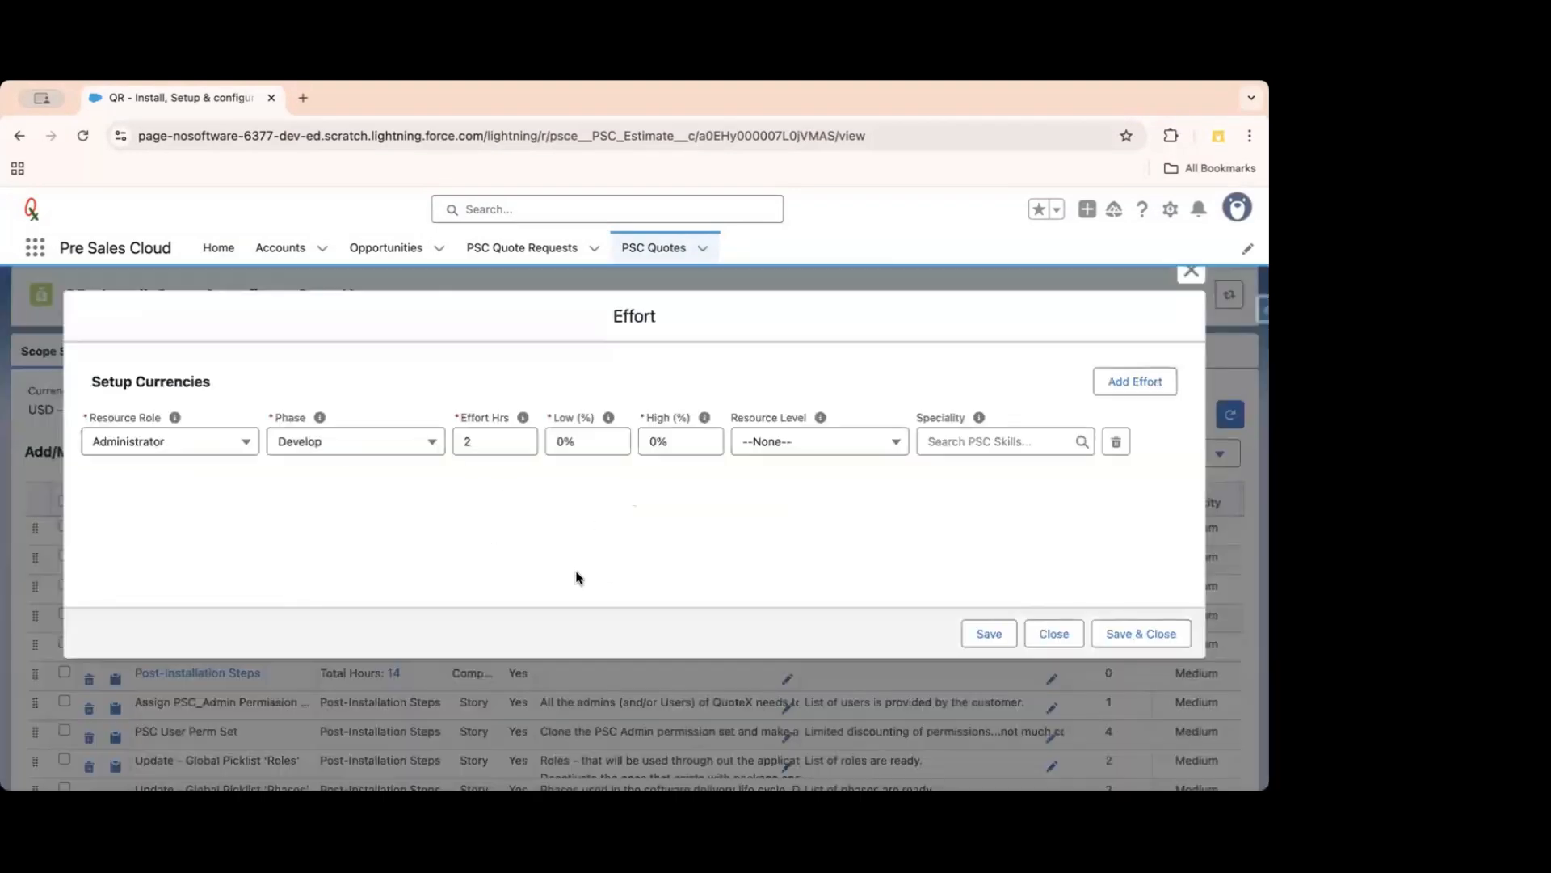
left_click(1196, 277)
scroll(1112, 573, "down", 3)
left_click(1108, 619)
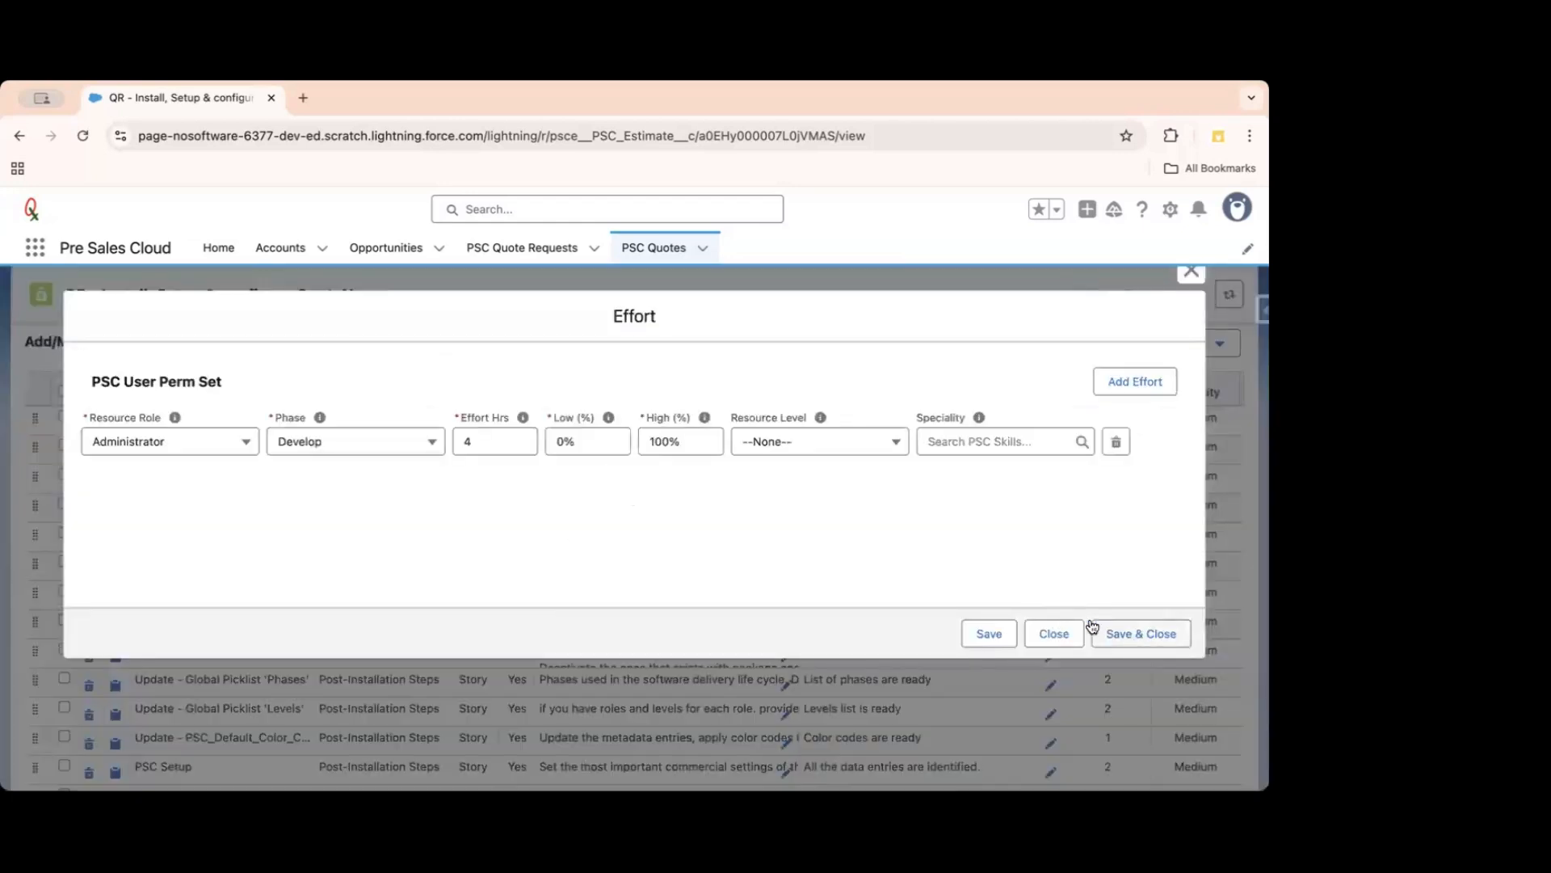
left_click(1052, 633)
Review the effort rows by resource role for the PSC Document Templates scope, leaving them unchanged.
scroll(1063, 680, "down", 10)
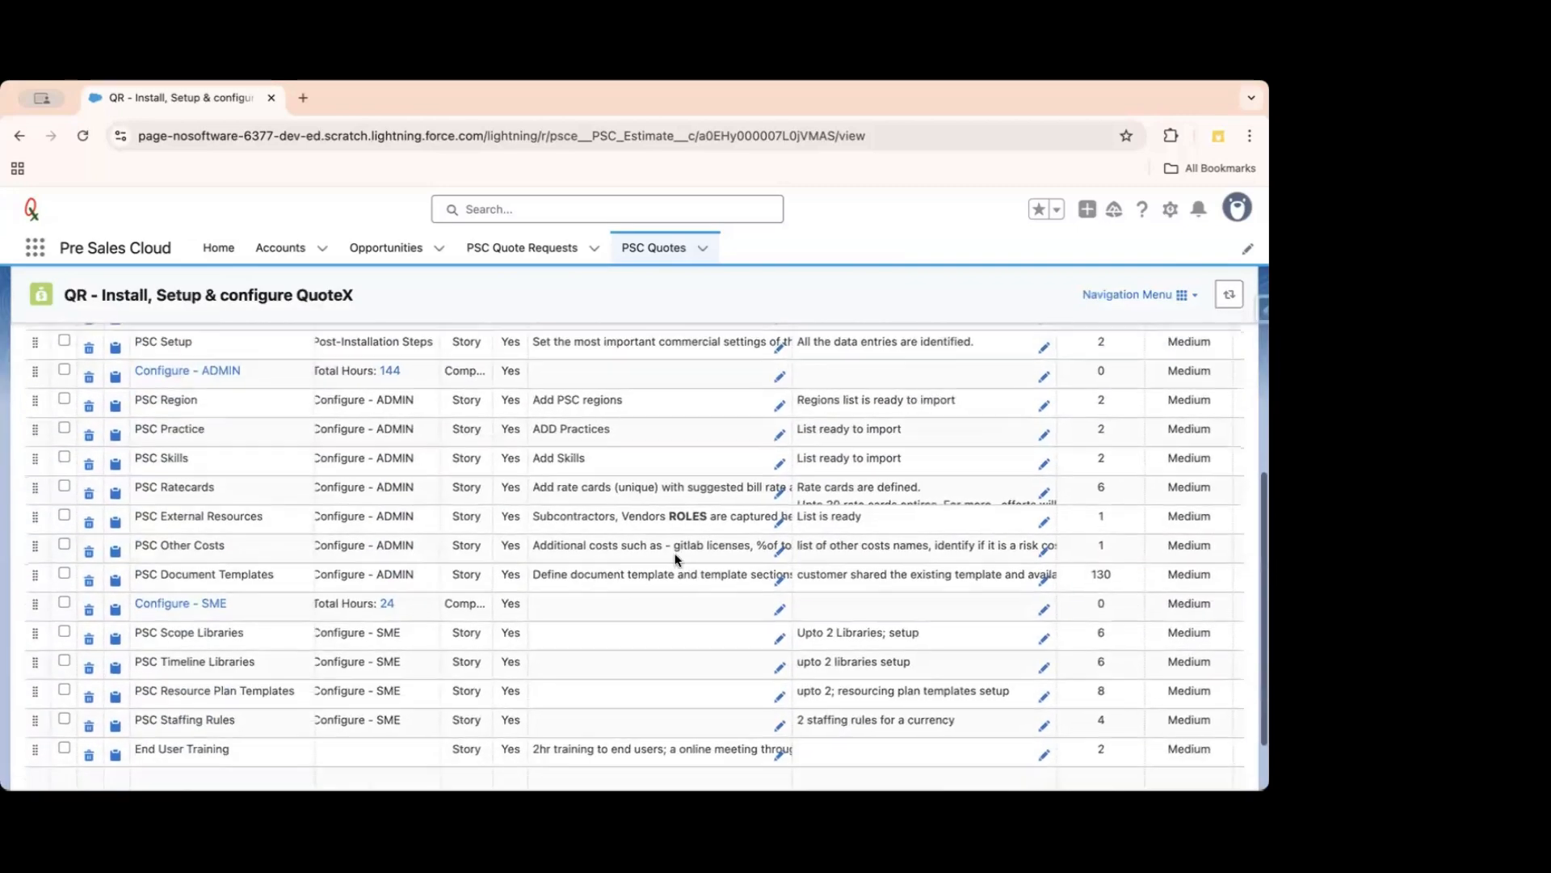
left_click(1107, 572)
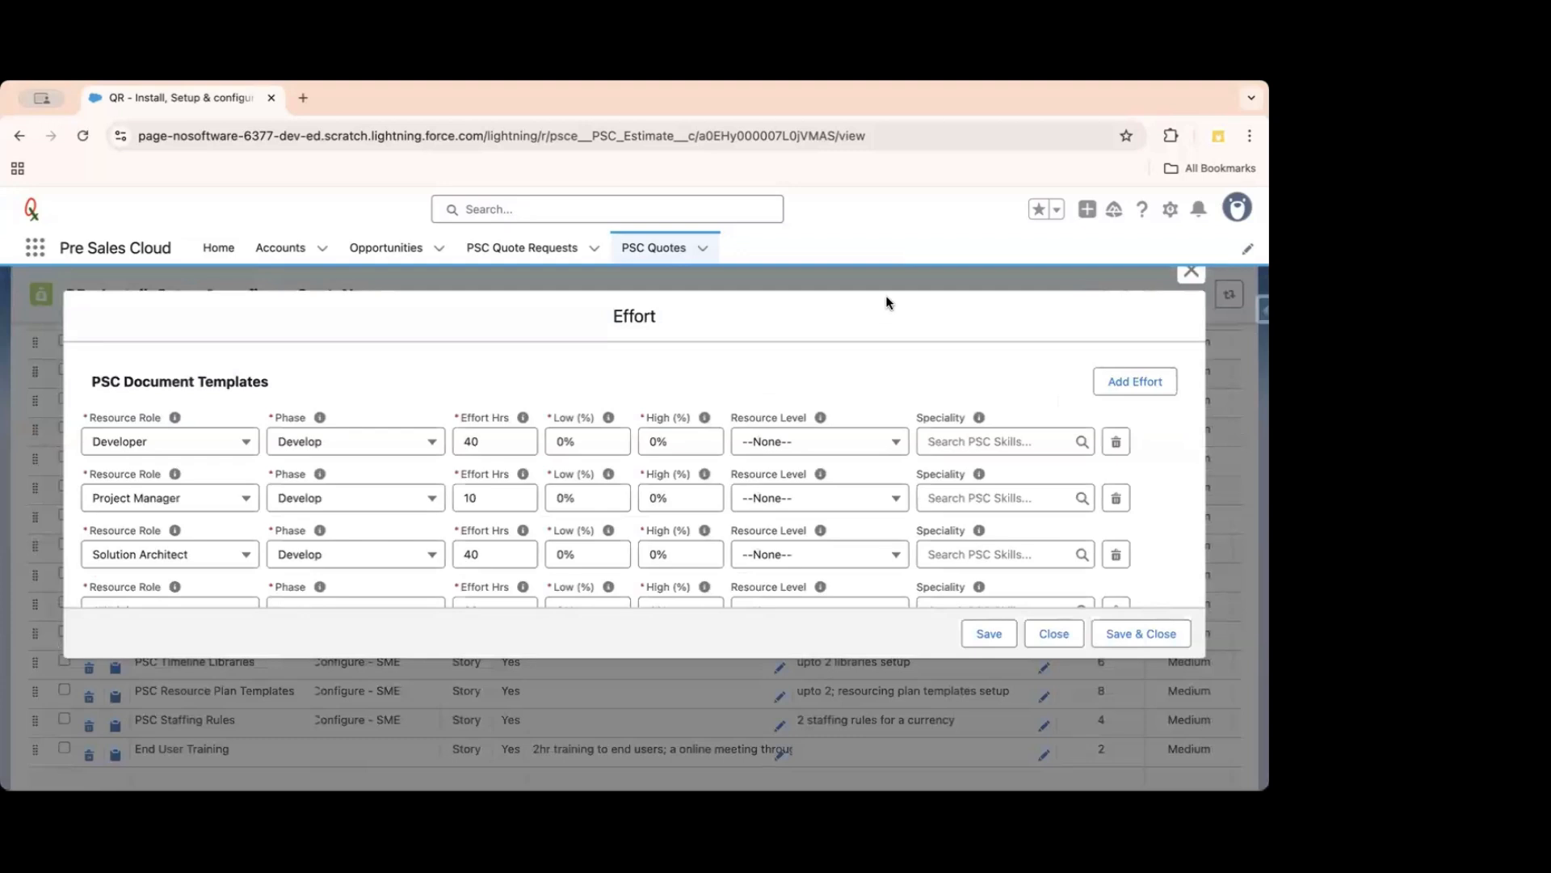
scroll(397, 444, "down", 2)
scroll(395, 444, "up", 1)
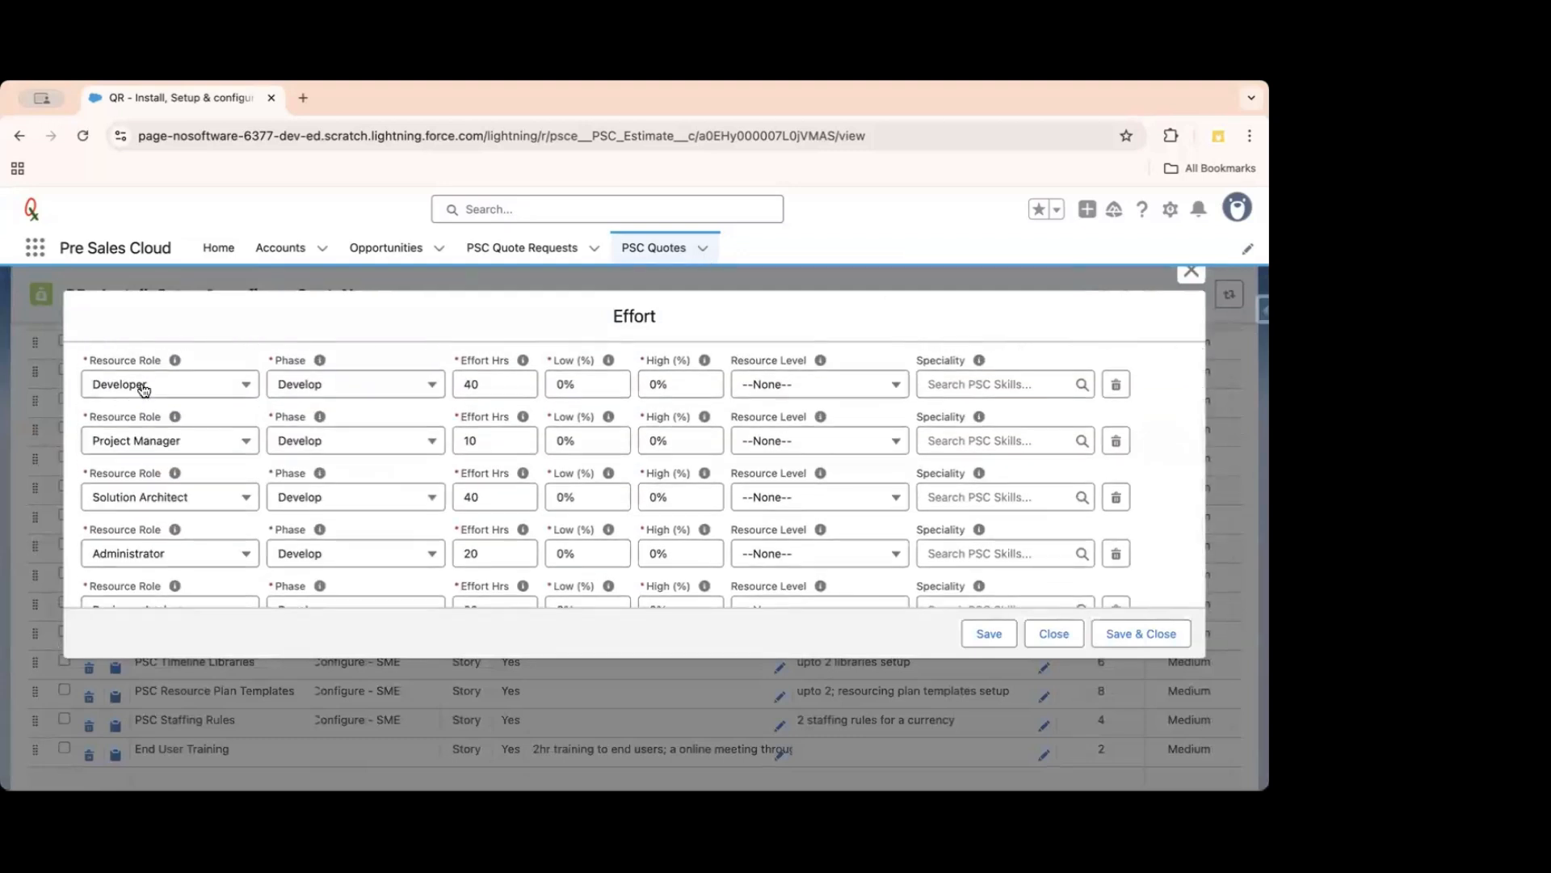
scroll(181, 472, "down", 1)
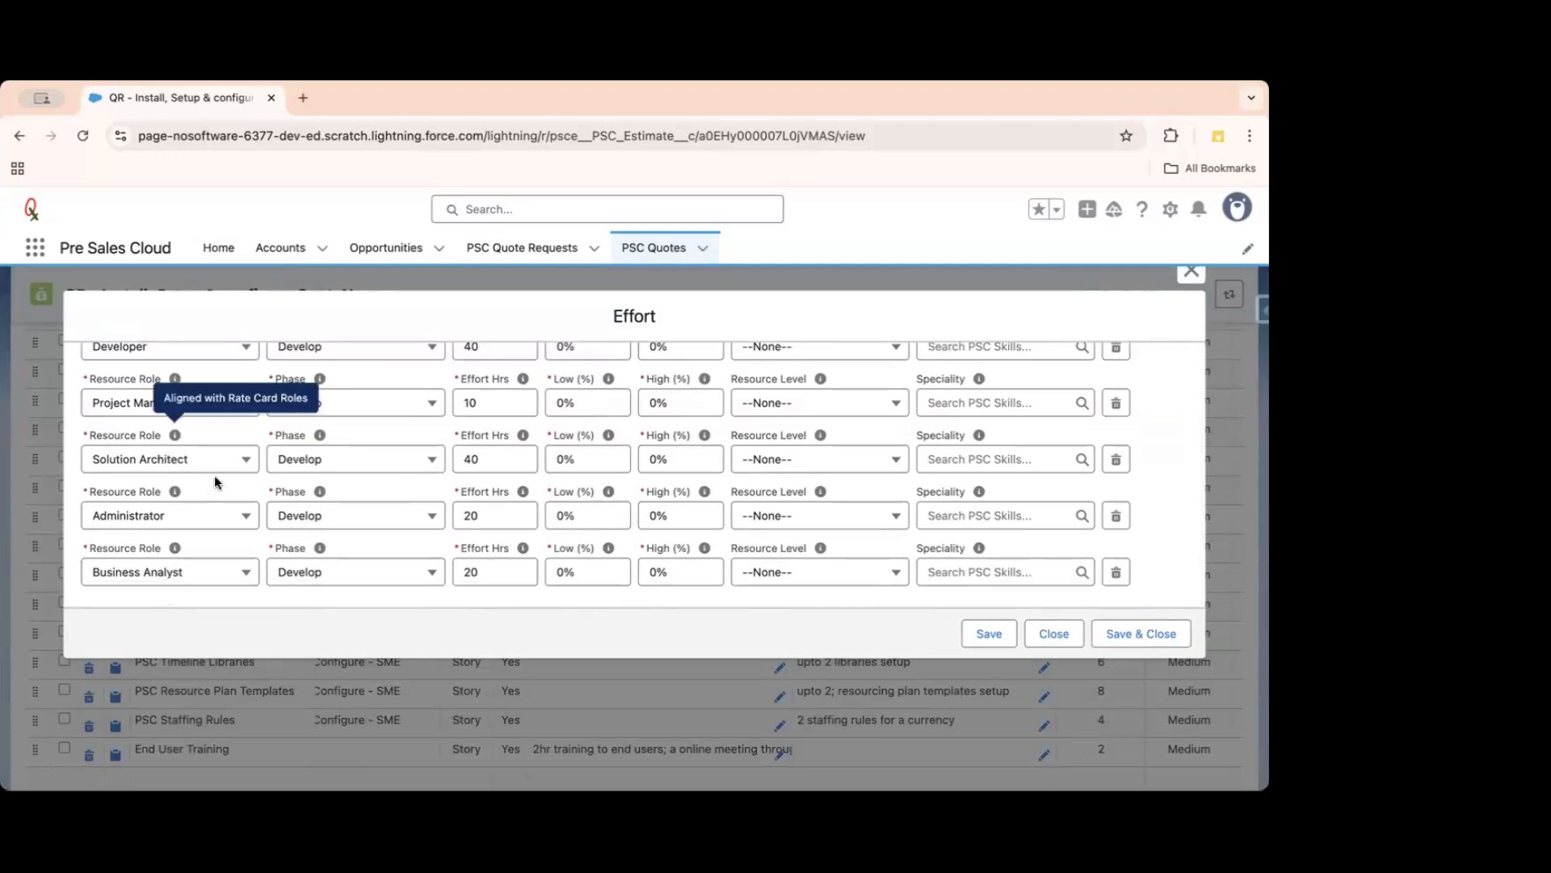
scroll(224, 499, "down", 1)
scroll(225, 499, "down", 1)
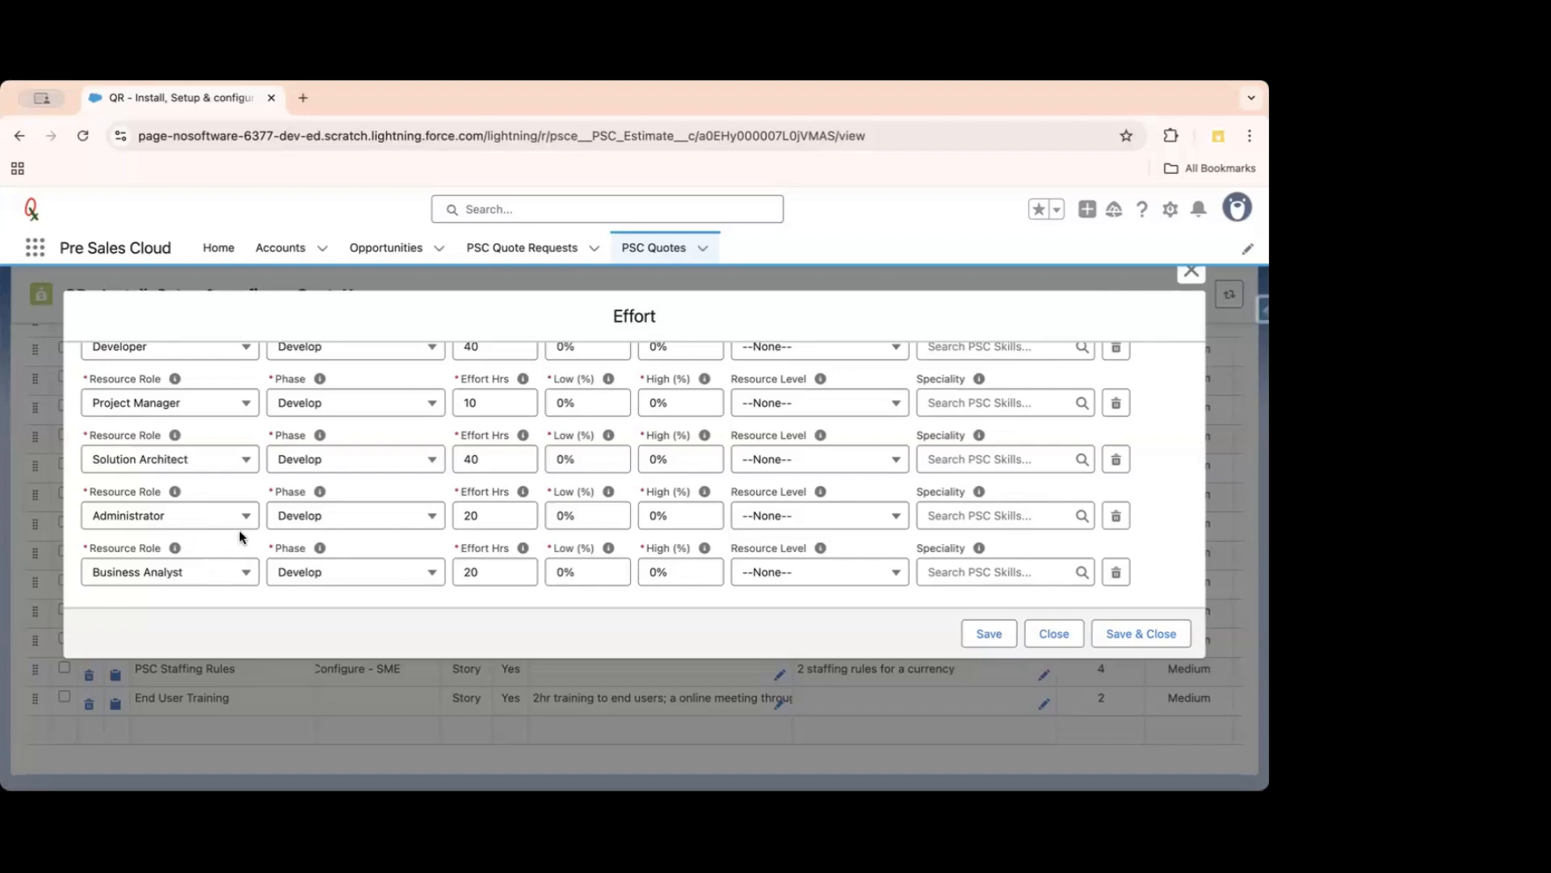
scroll(235, 550, "up", 3)
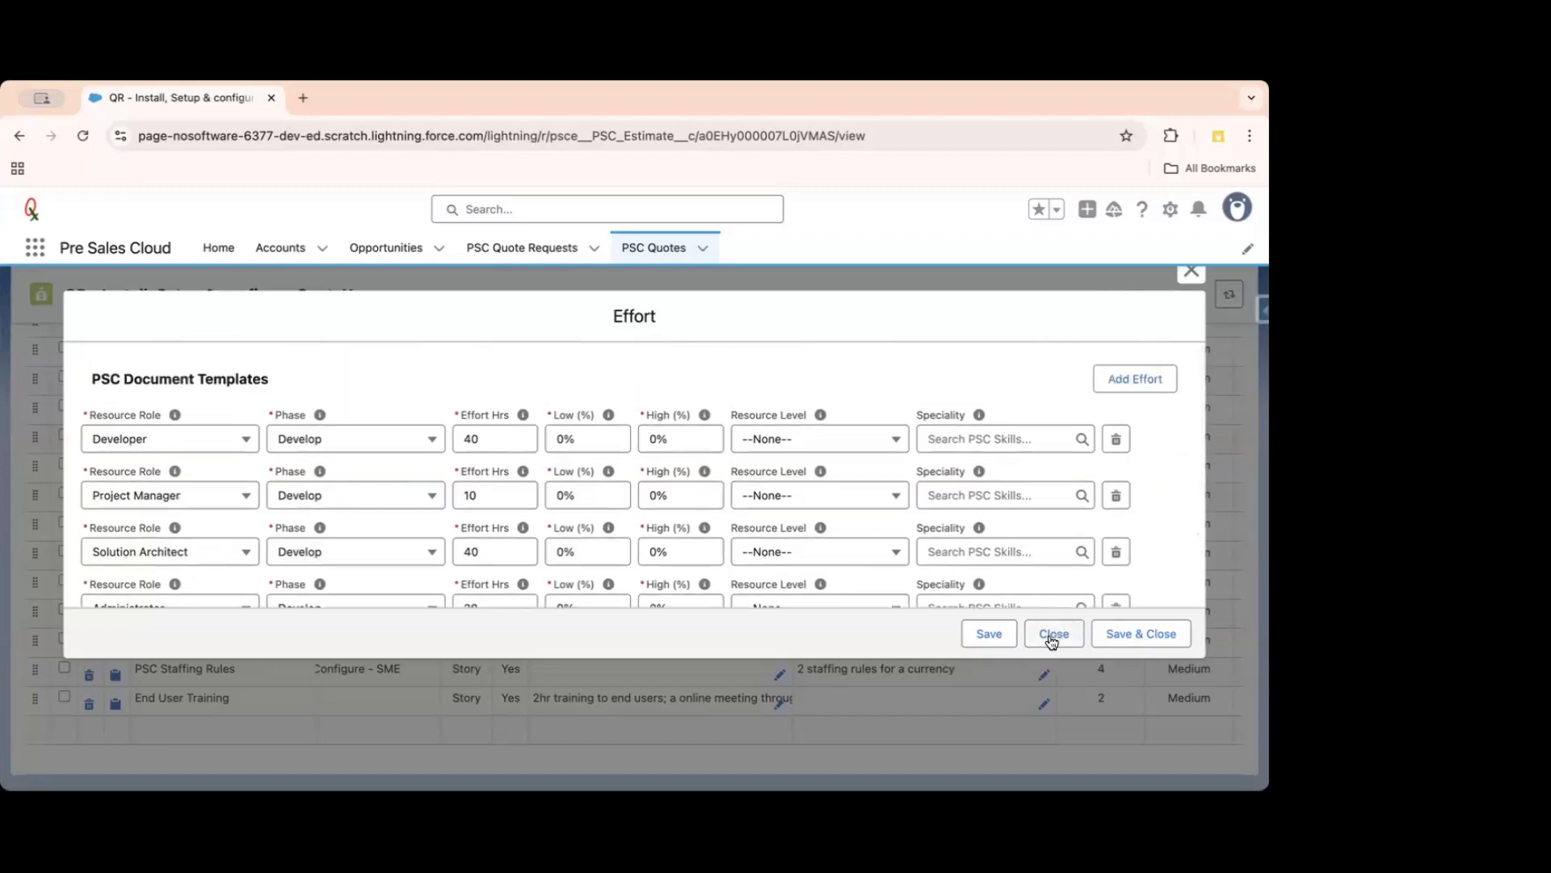
left_click(1054, 634)
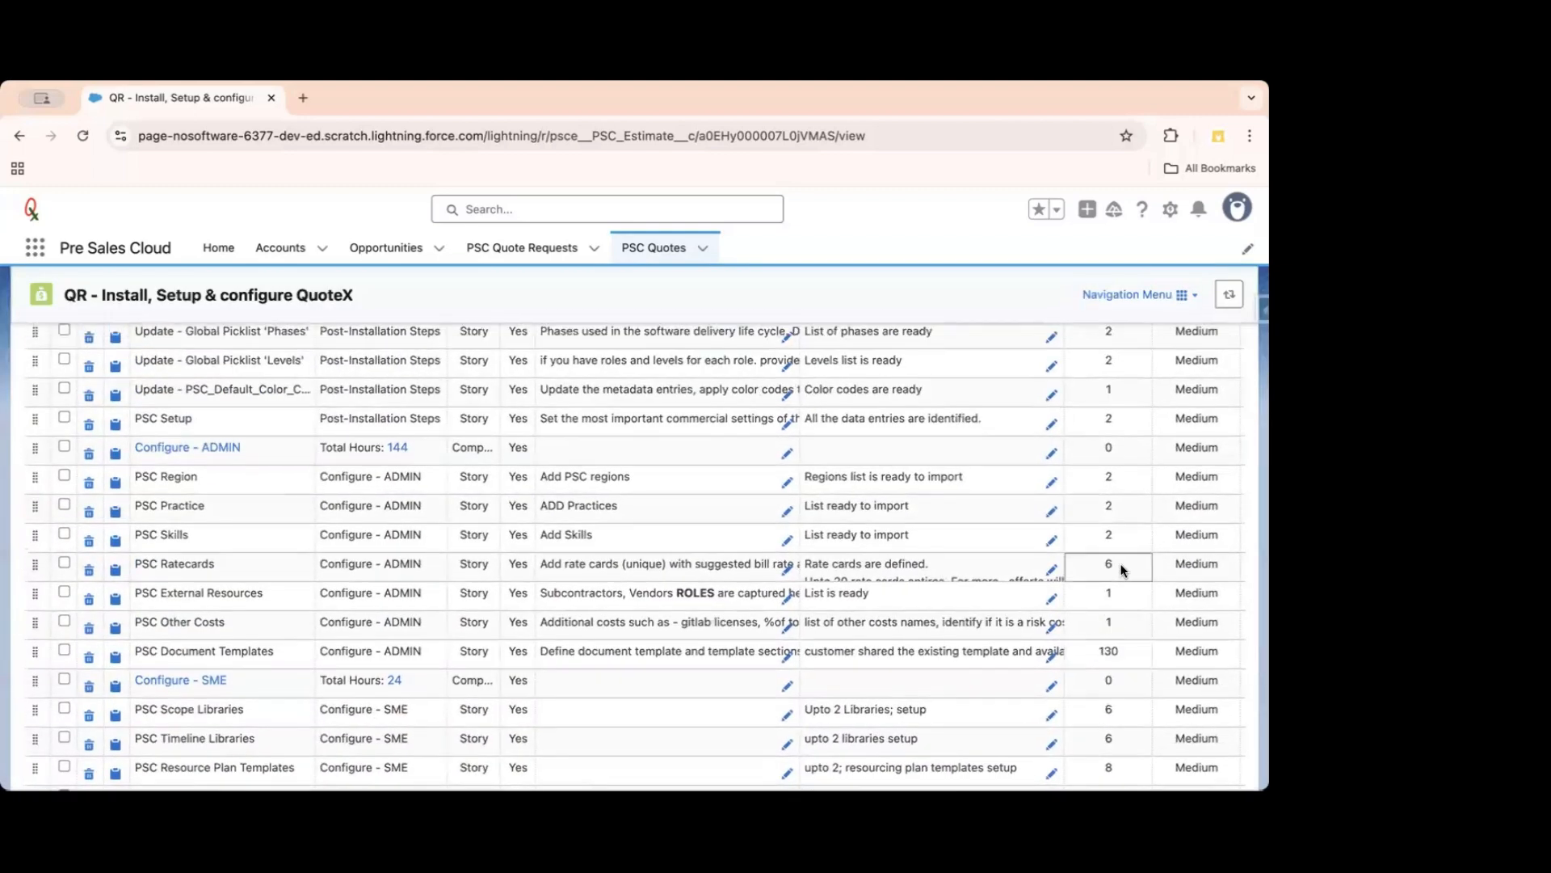
Check the effort entry of the PSC Ratecards scope and return to the beginning of the scope list.
left_click(1118, 566)
left_click(1048, 635)
scroll(997, 391, "up", 5)
scroll(787, 380, "up", 5)
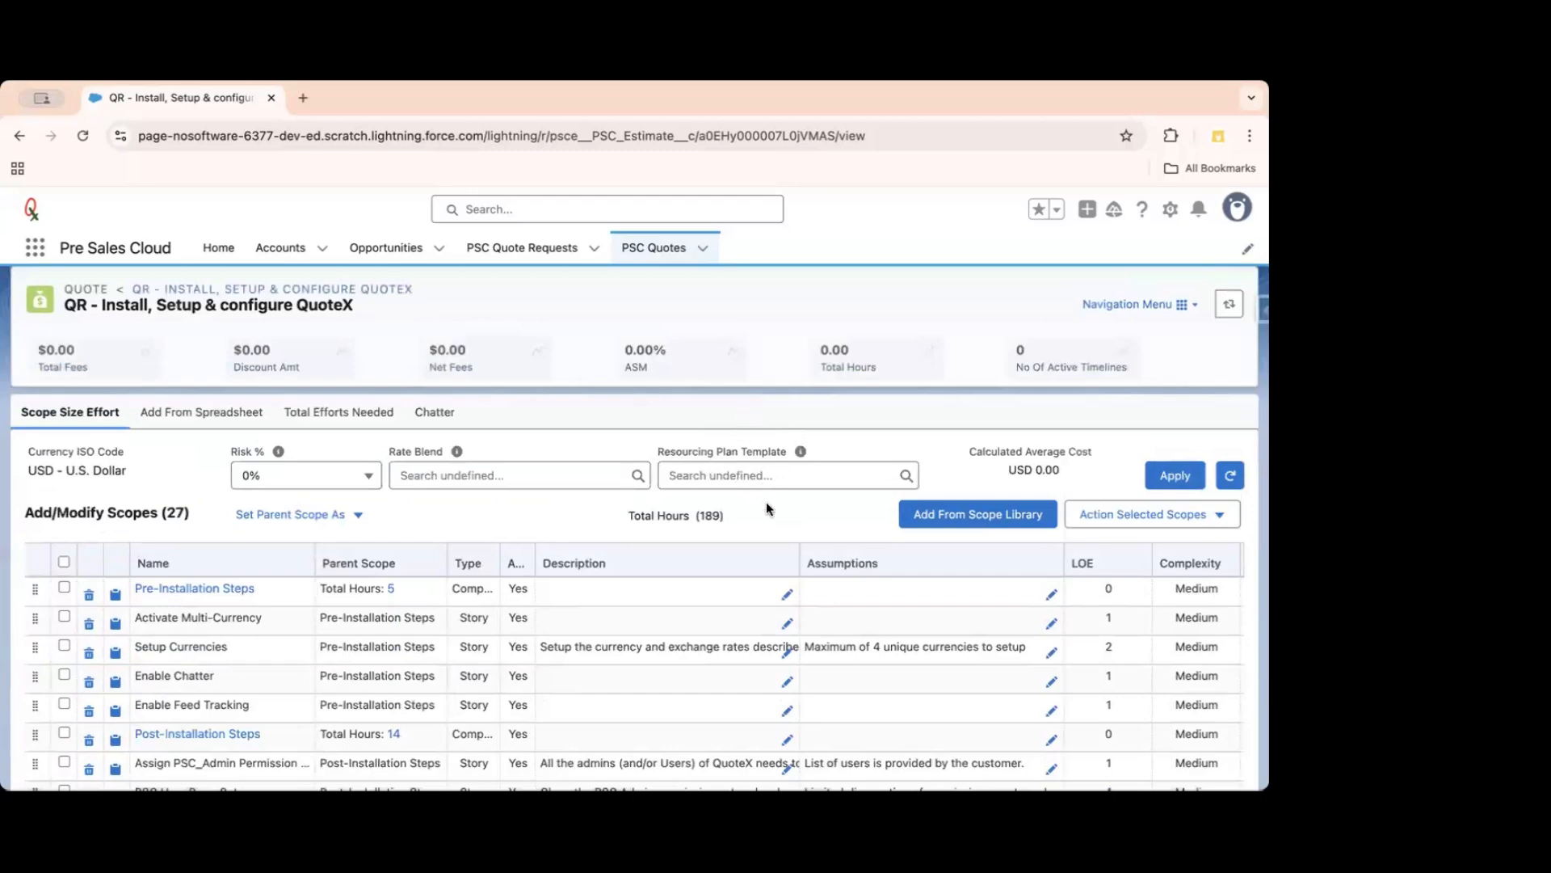
scroll(766, 502, "down", 2)
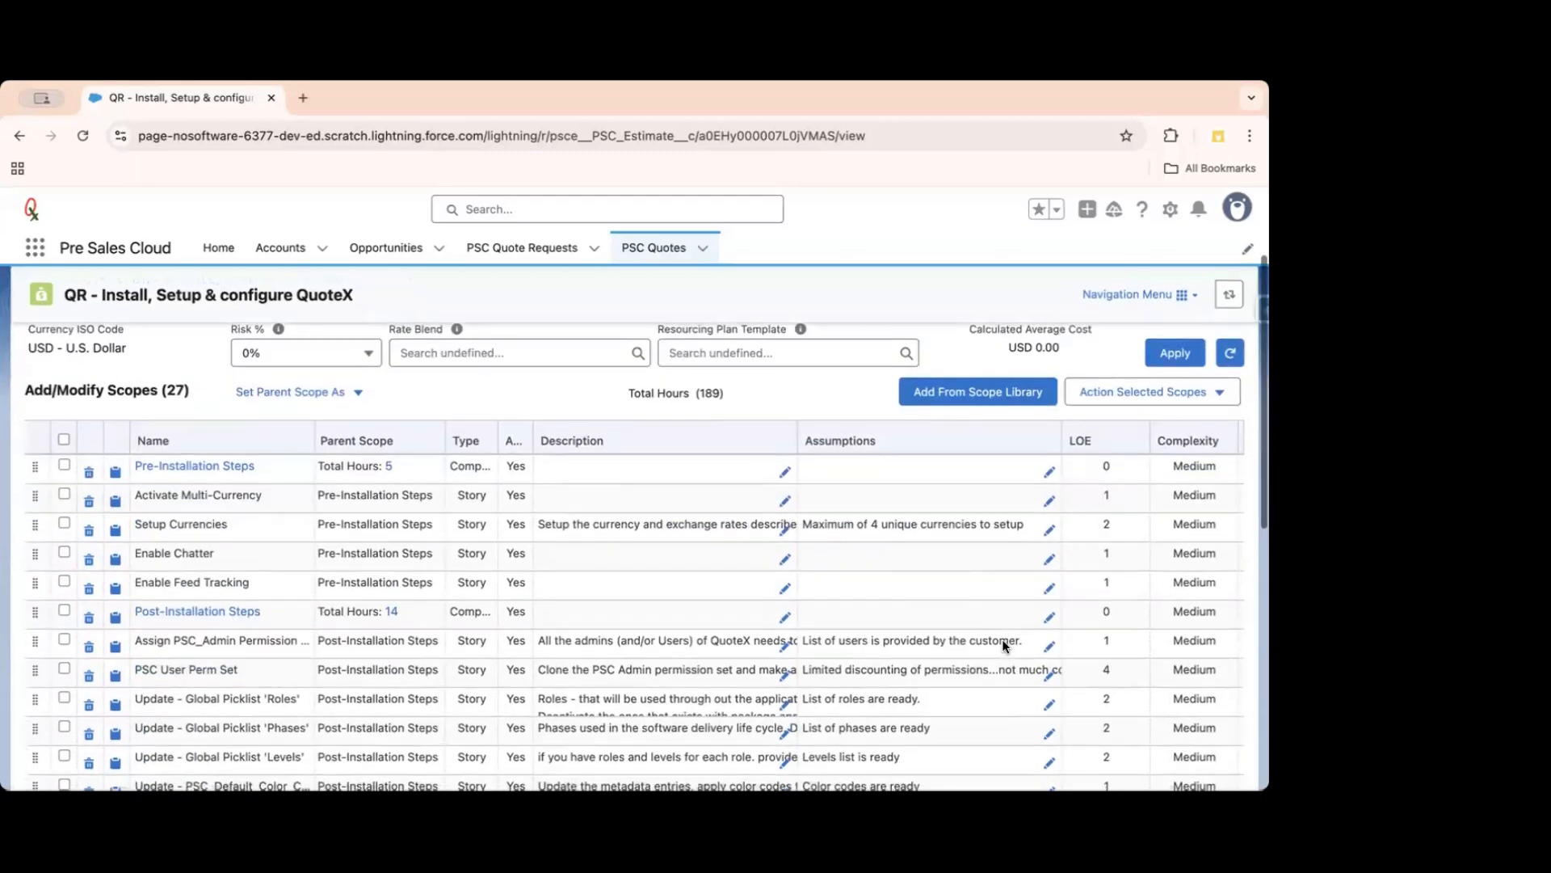
scroll(1001, 646, "up", 3)
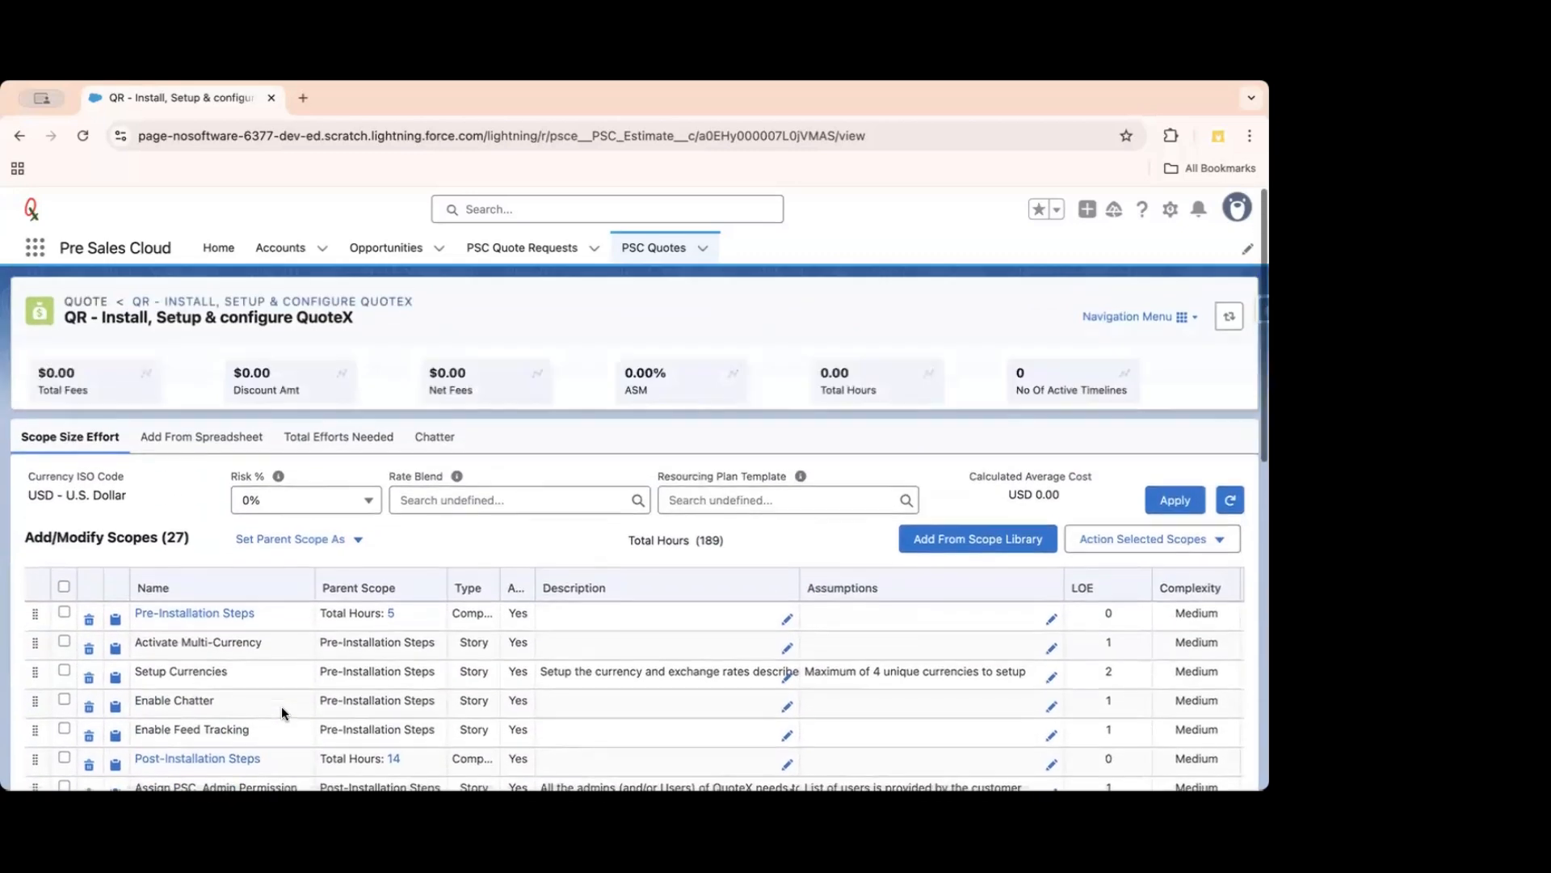
Apply a 10% risk to the quote's scopes and check the total hours.
left_click(338, 500)
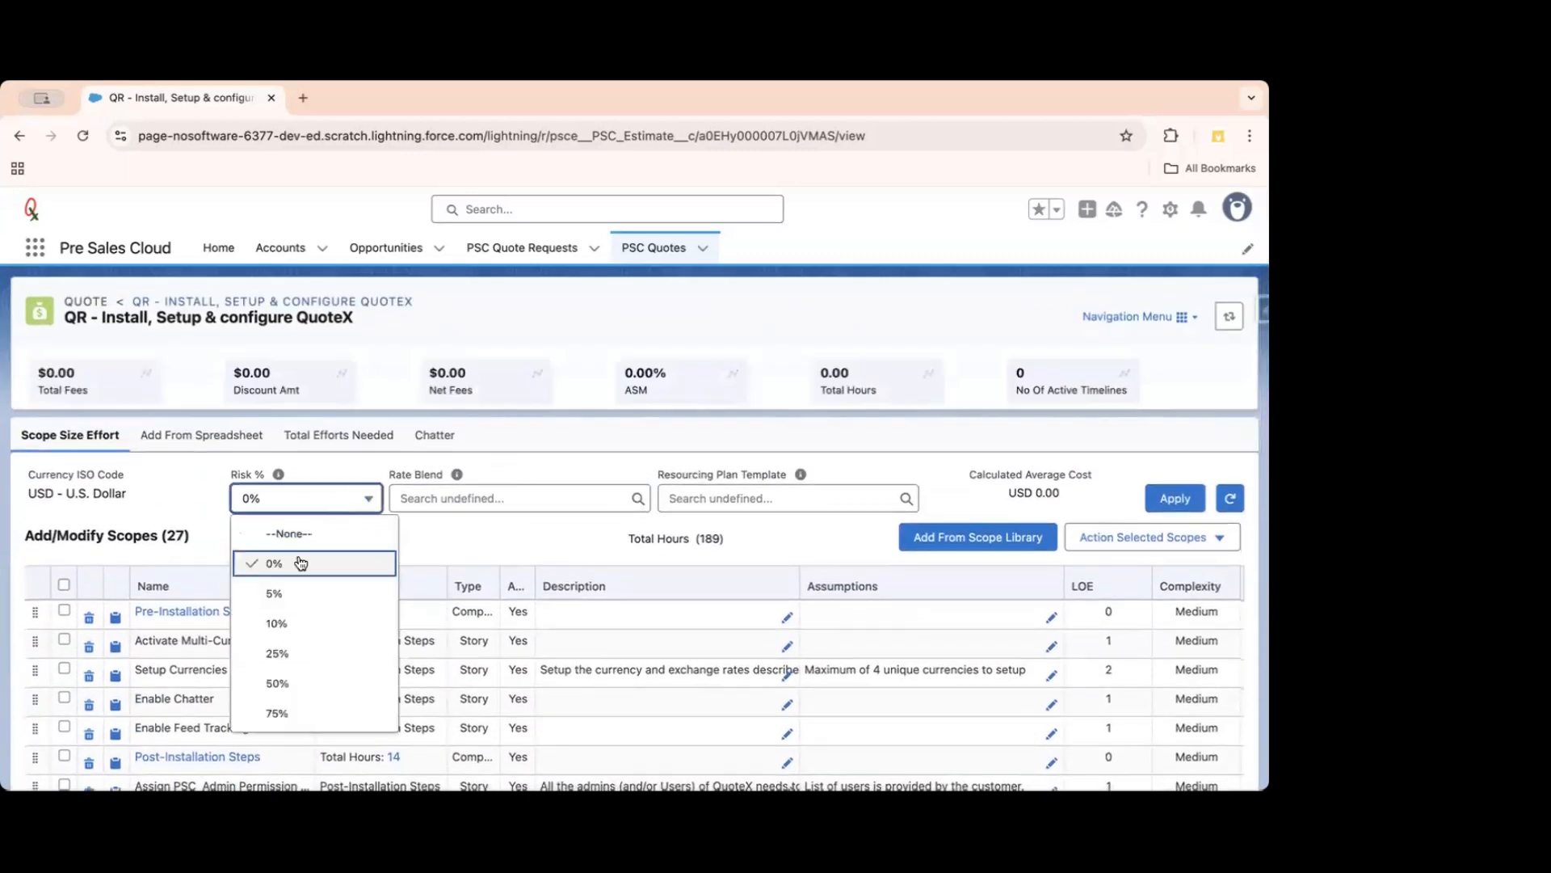
left_click(288, 621)
left_click(1176, 500)
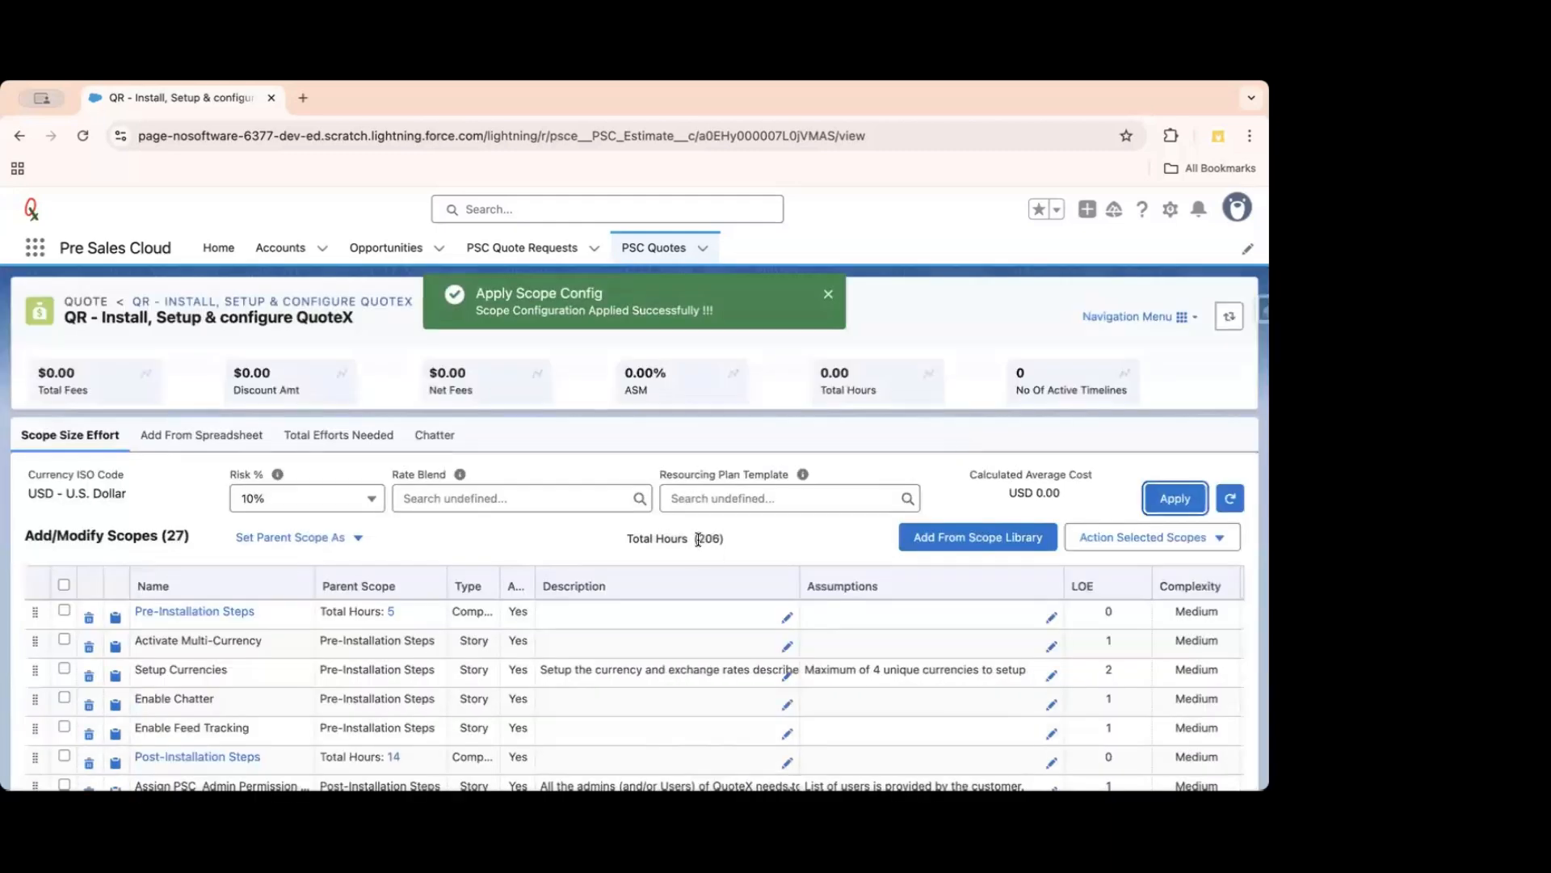
double_click(711, 537)
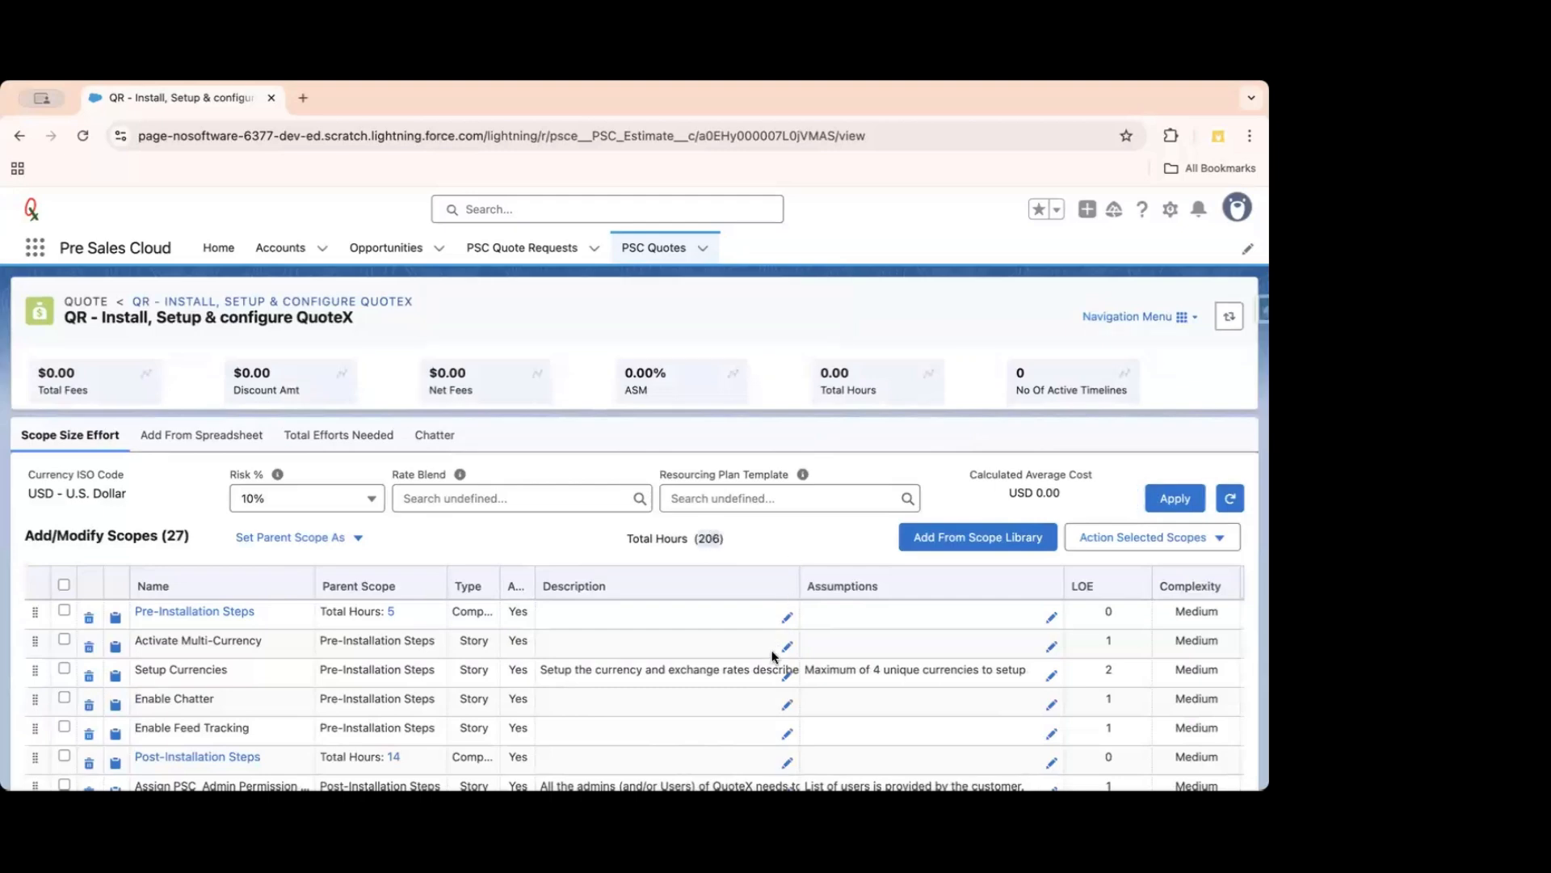
Set the scopes' risk back to 0% and apply it.
scroll(773, 656, "down", 2)
scroll(772, 658, "right", 3)
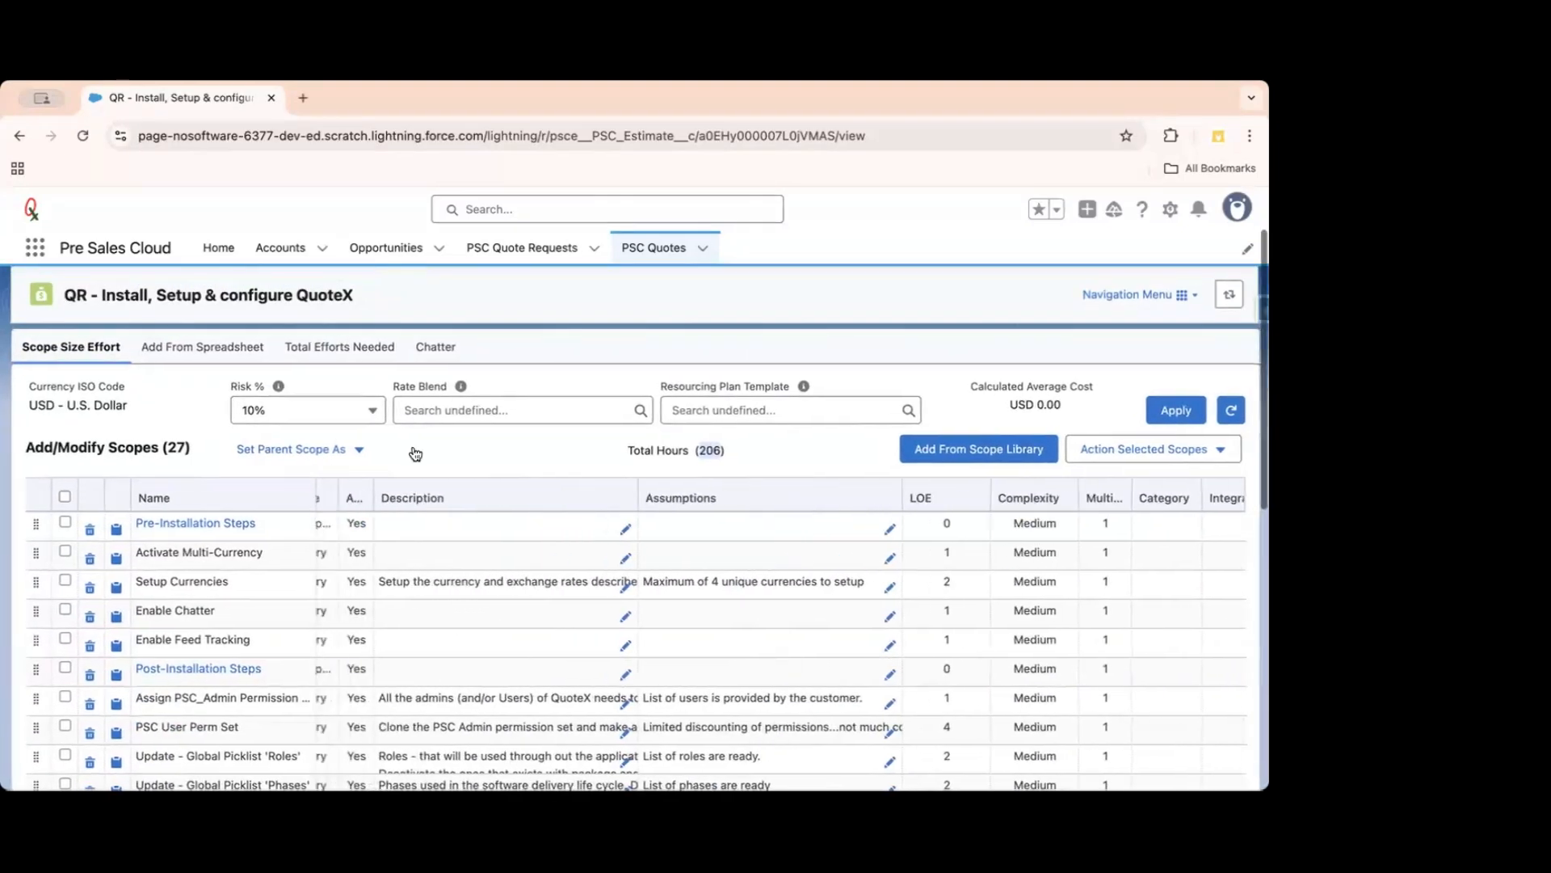
left_click(318, 417)
left_click(292, 477)
left_click(1163, 409)
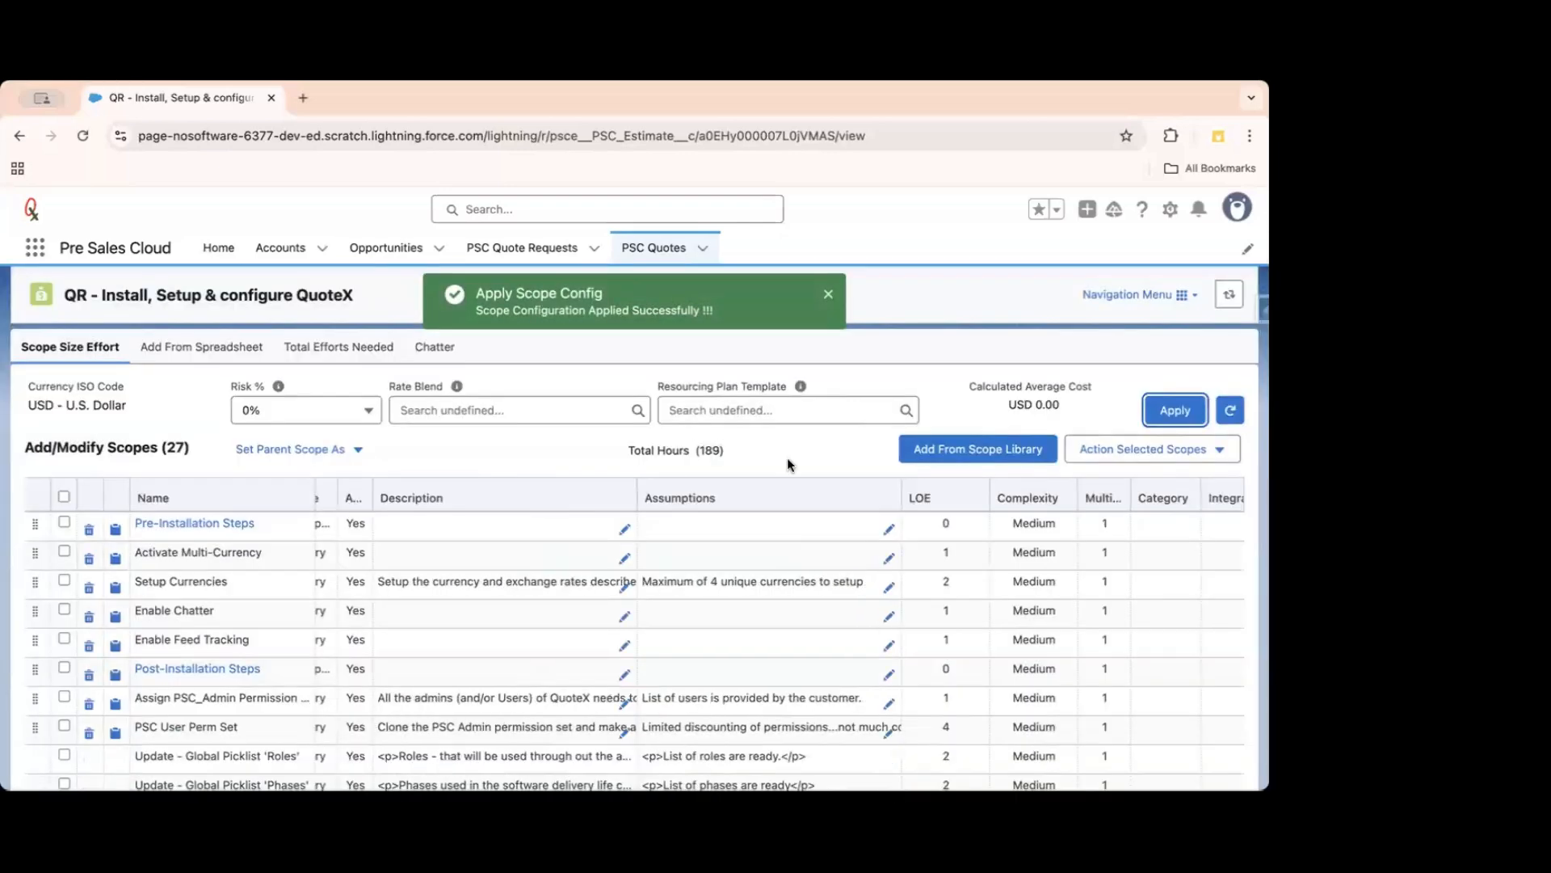
Examine the Risk Hours, derived hours, Total and Average Rate columns across the scope list.
scroll(869, 621, "right", 5)
scroll(869, 620, "right", 3)
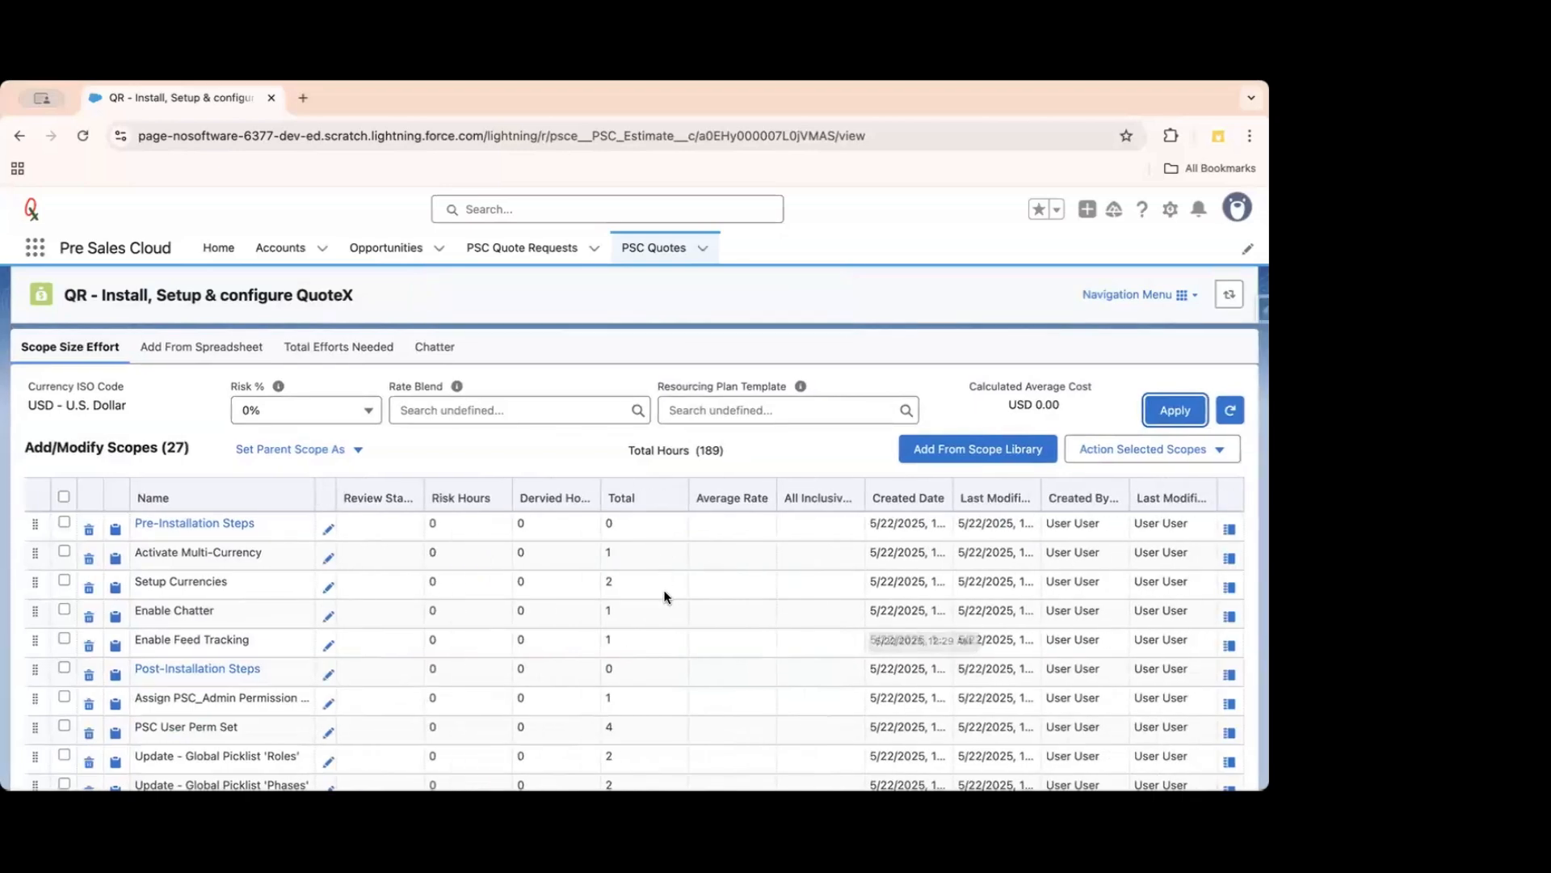
scroll(664, 596, "down", 3)
scroll(664, 596, "left", 4)
scroll(664, 596, "down", 4)
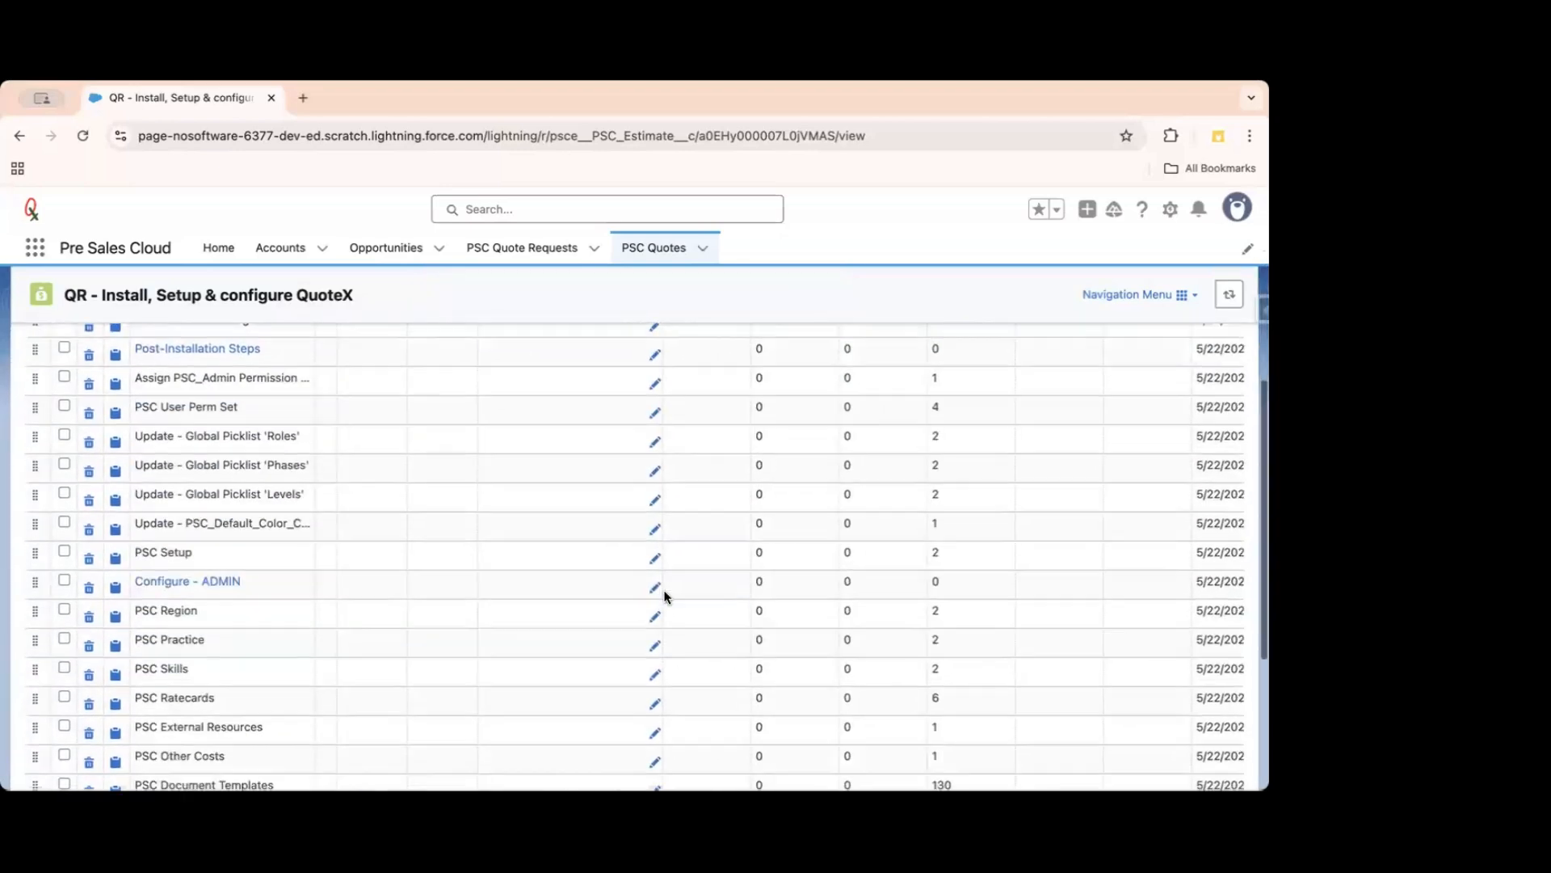
scroll(664, 596, "up", 5)
scroll(664, 597, "up", 2)
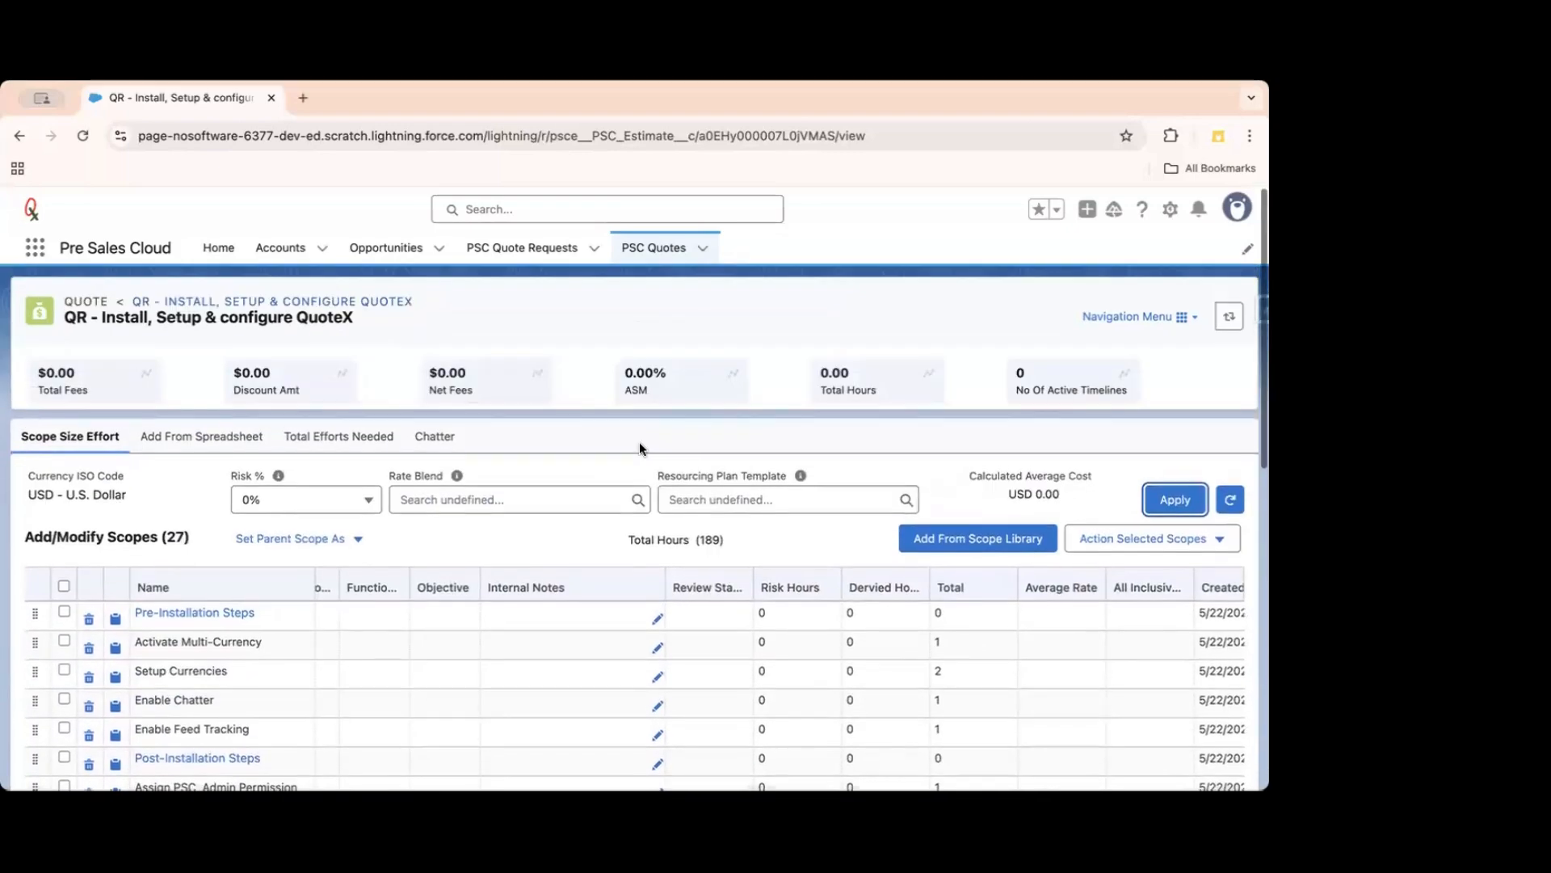
Apply the "TA TL Dev QA" rate blend to the scopes and check the calculated average cost against the total hours.
left_click(500, 497)
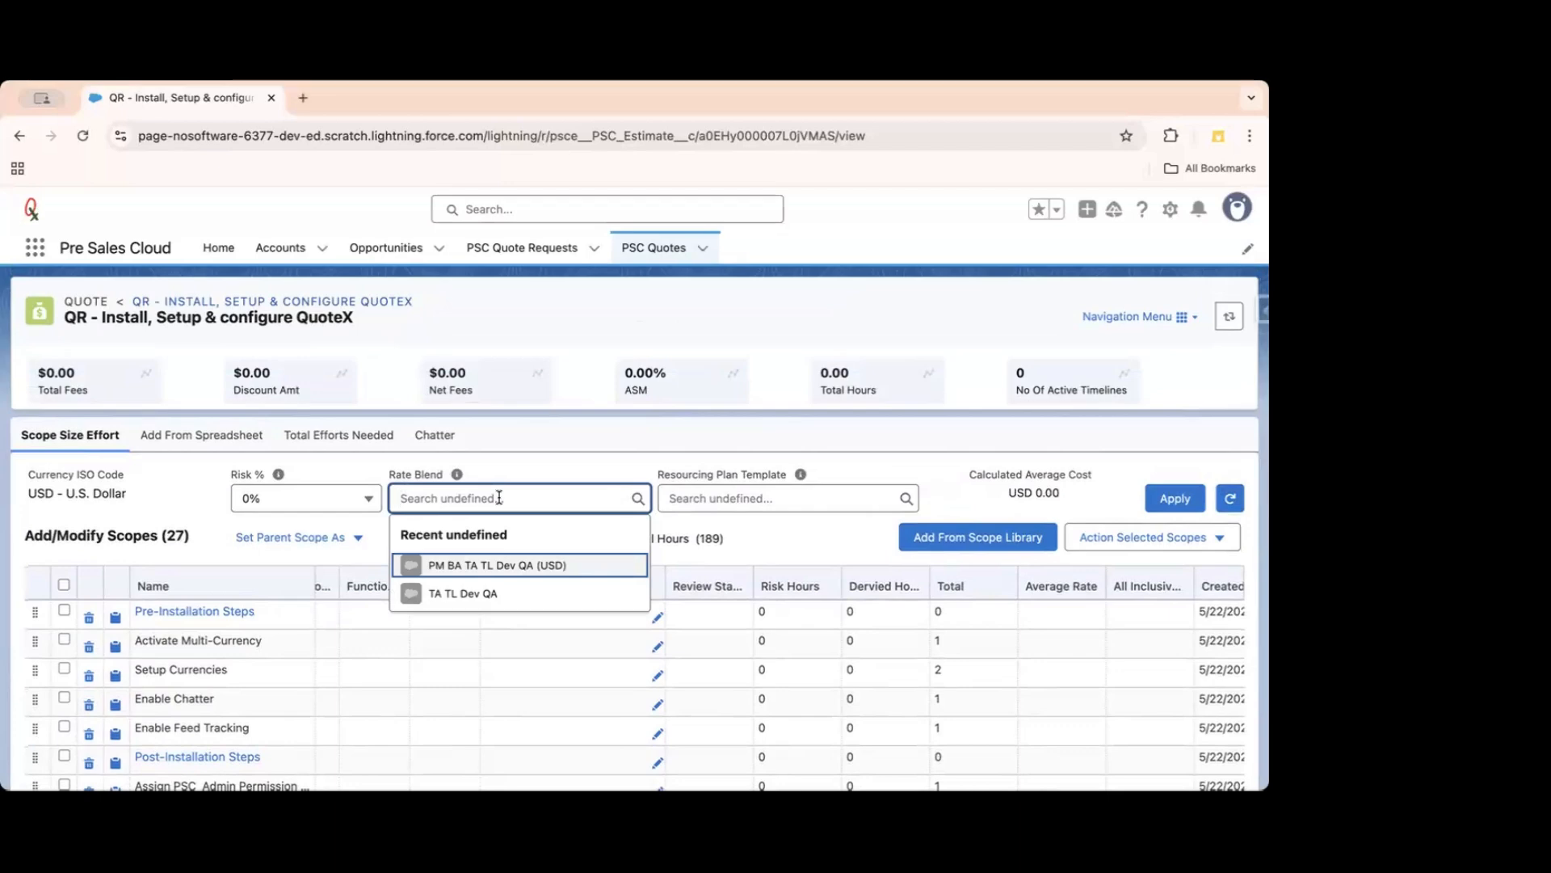
left_click(463, 594)
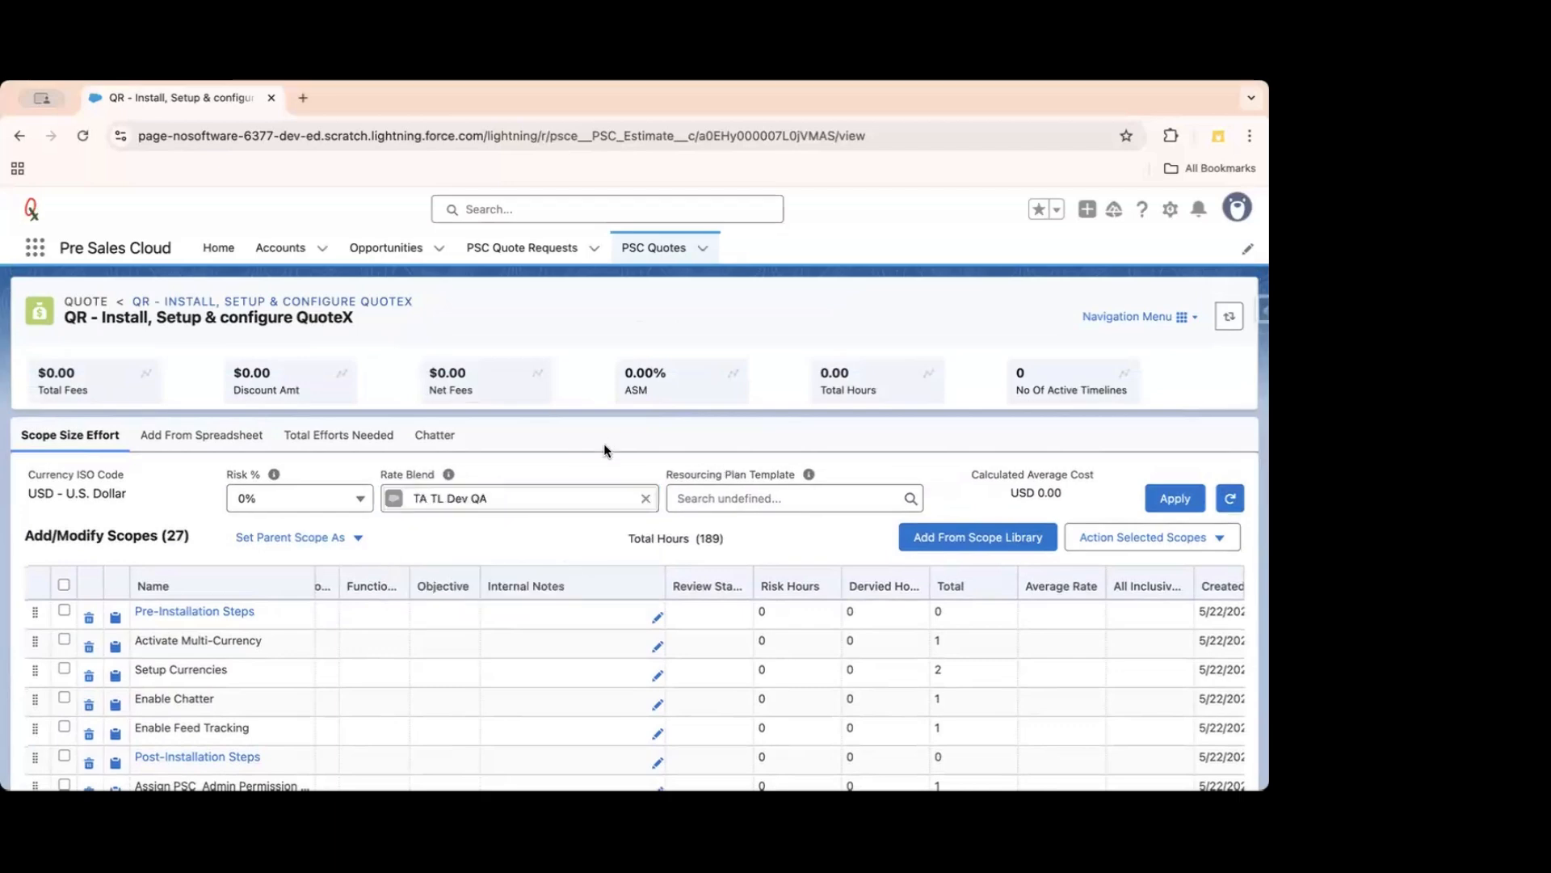
left_click(1180, 499)
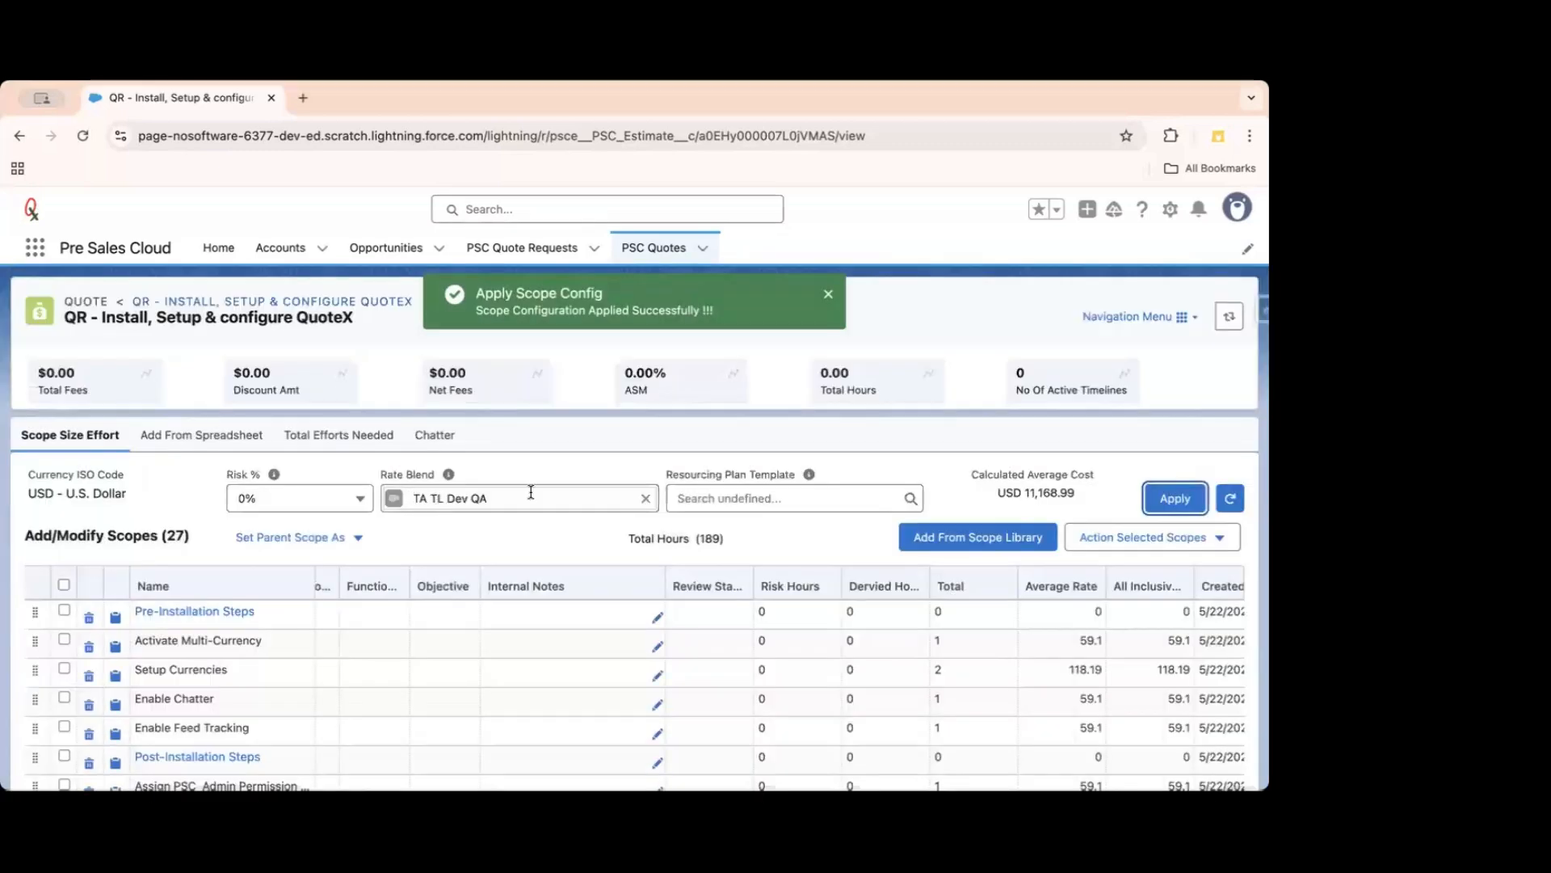
left_click_drag(995, 496, 1095, 498)
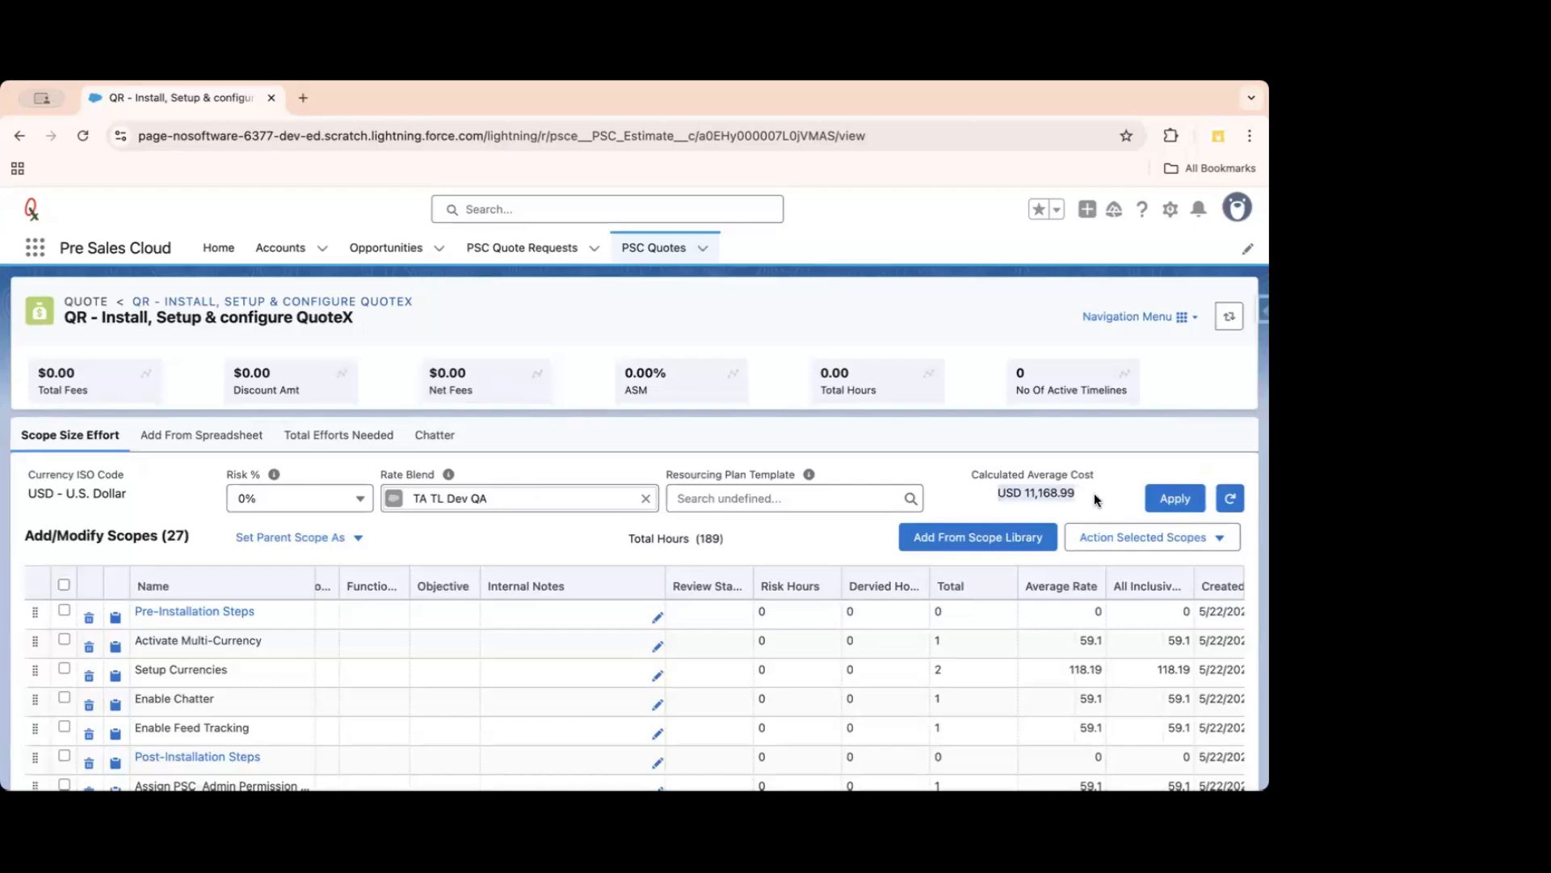
left_click(713, 540)
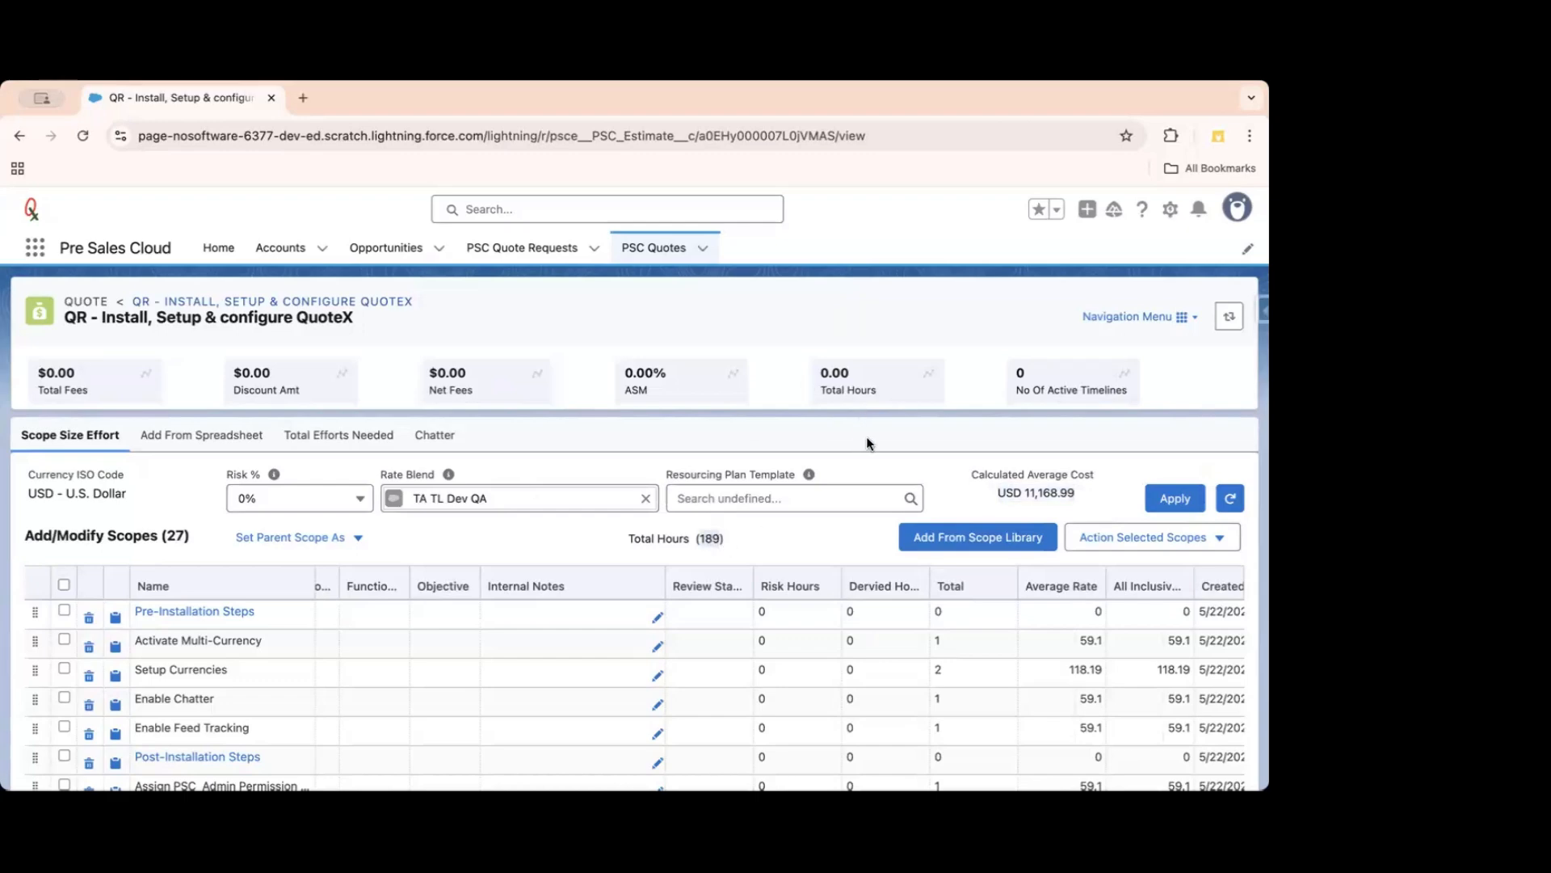
left_click_drag(995, 492, 1075, 488)
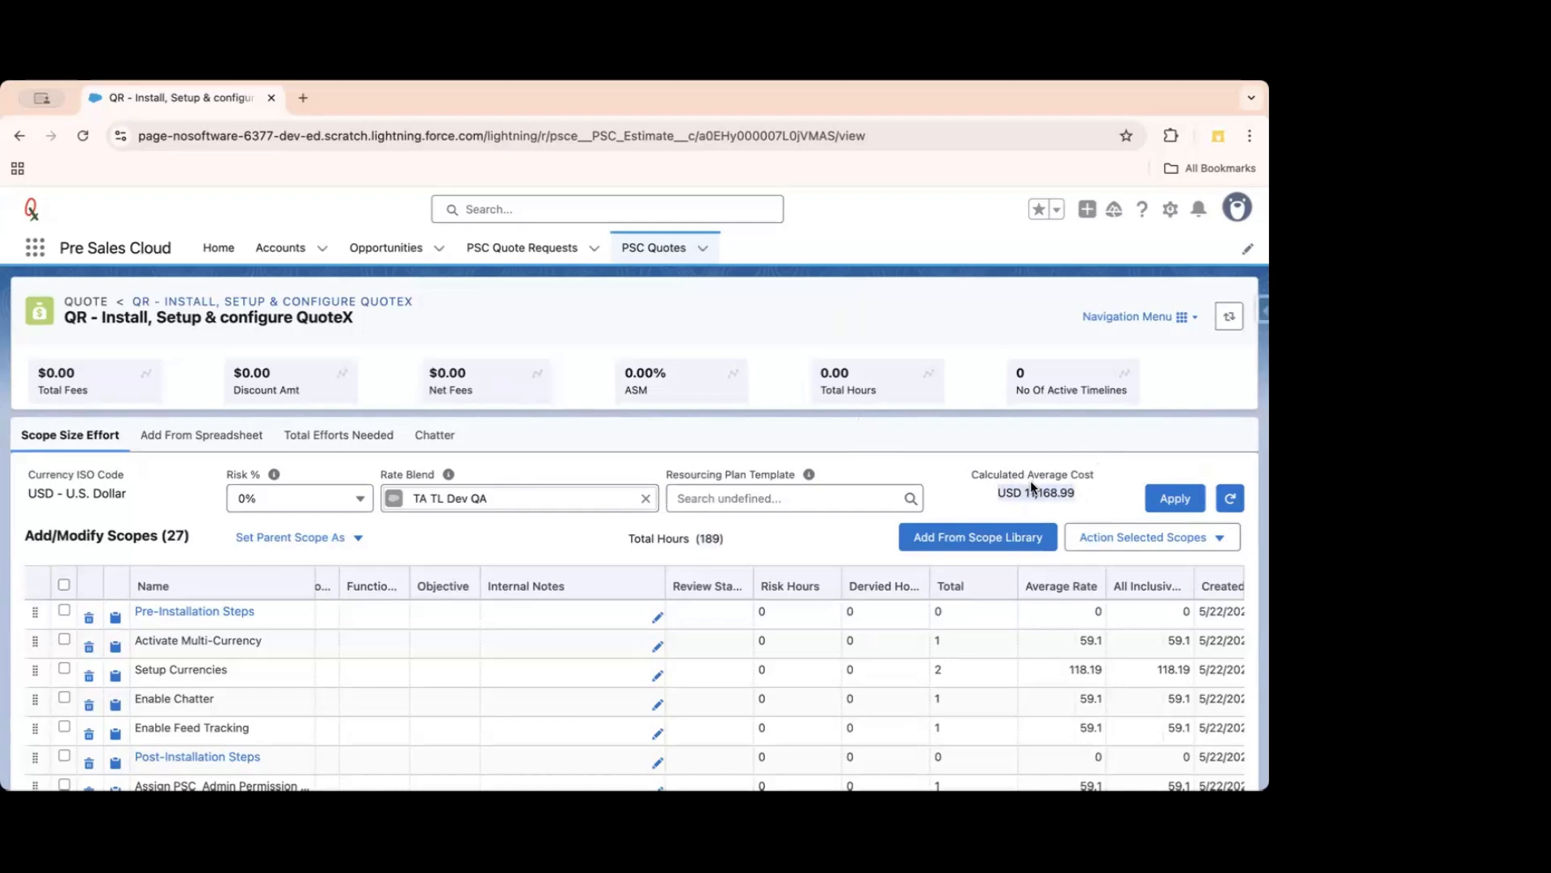
Apply a 10% risk to the scopes together with the selected rate blend.
left_click(1010, 483)
left_click(263, 496)
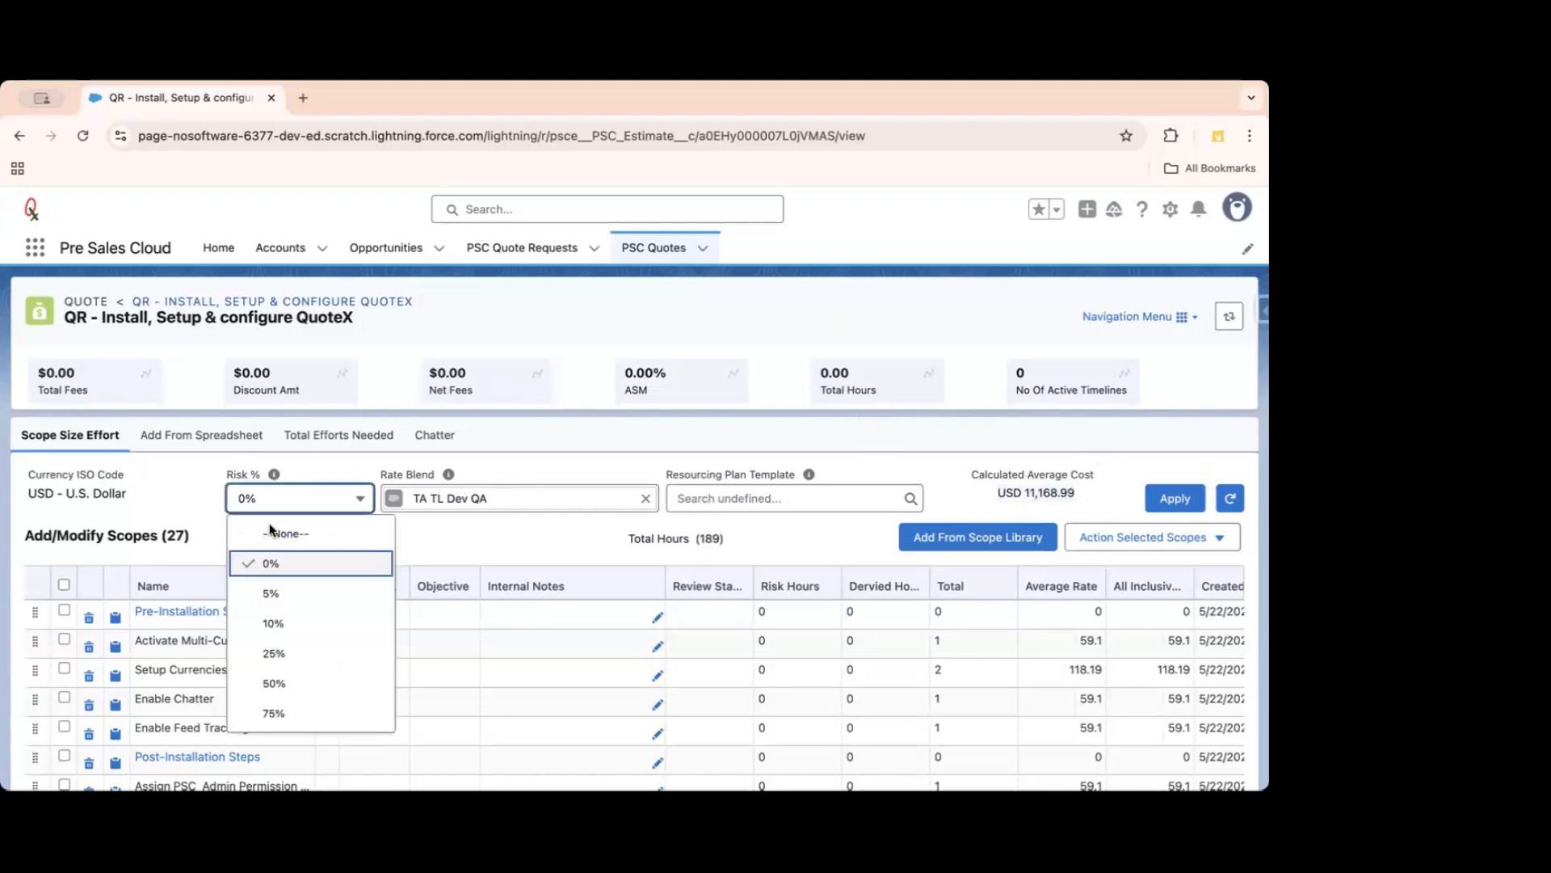
left_click(275, 622)
left_click(1188, 505)
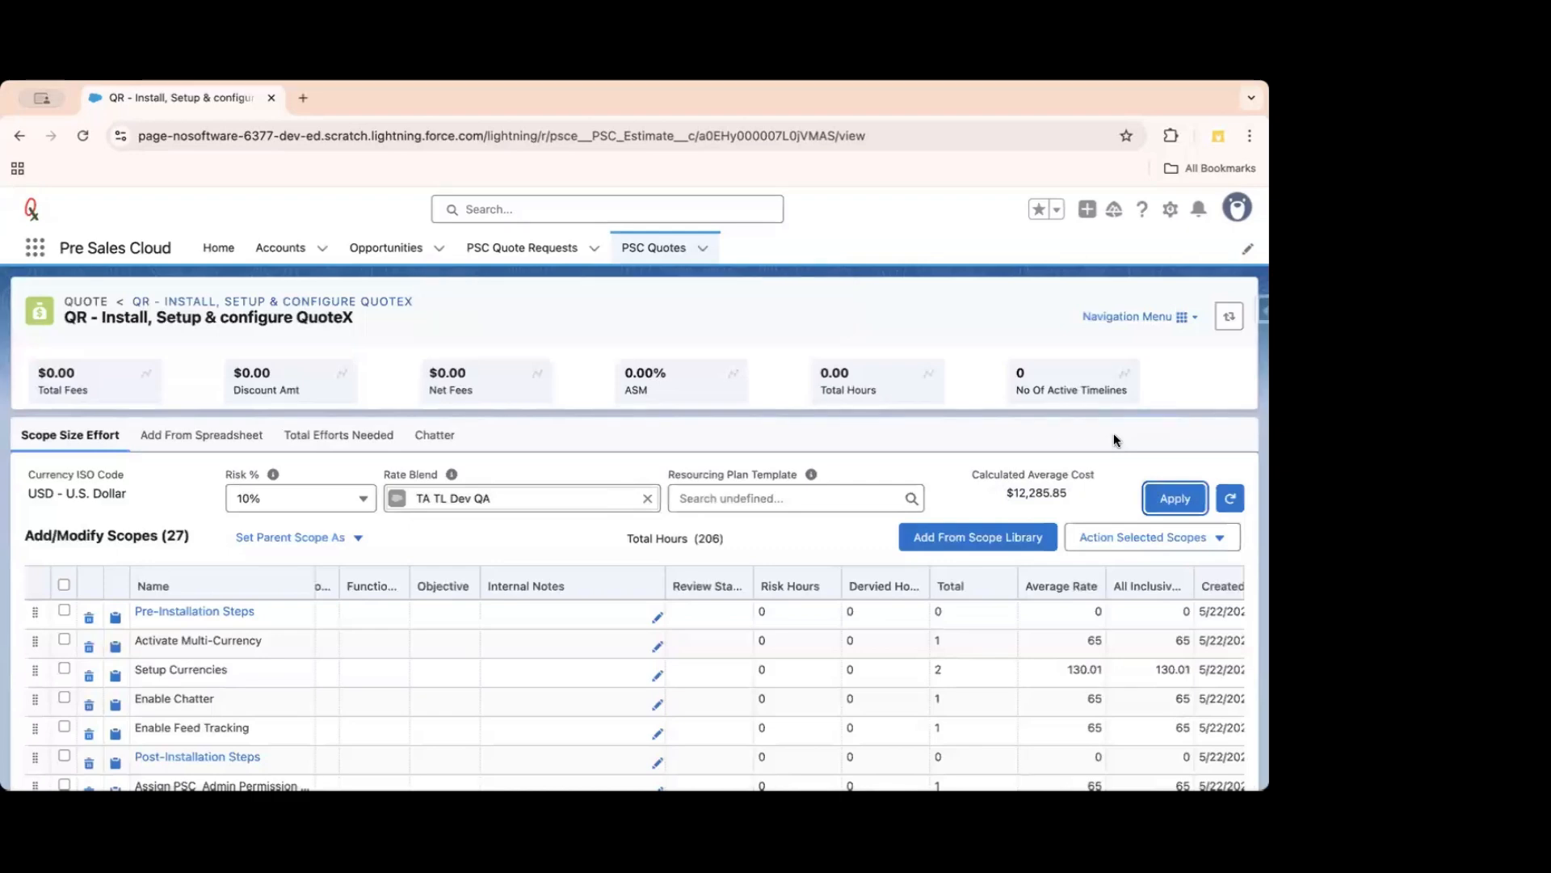
Raise the scopes' risk to 25%, apply it and check the calculated average cost.
left_click(346, 500)
left_click(291, 642)
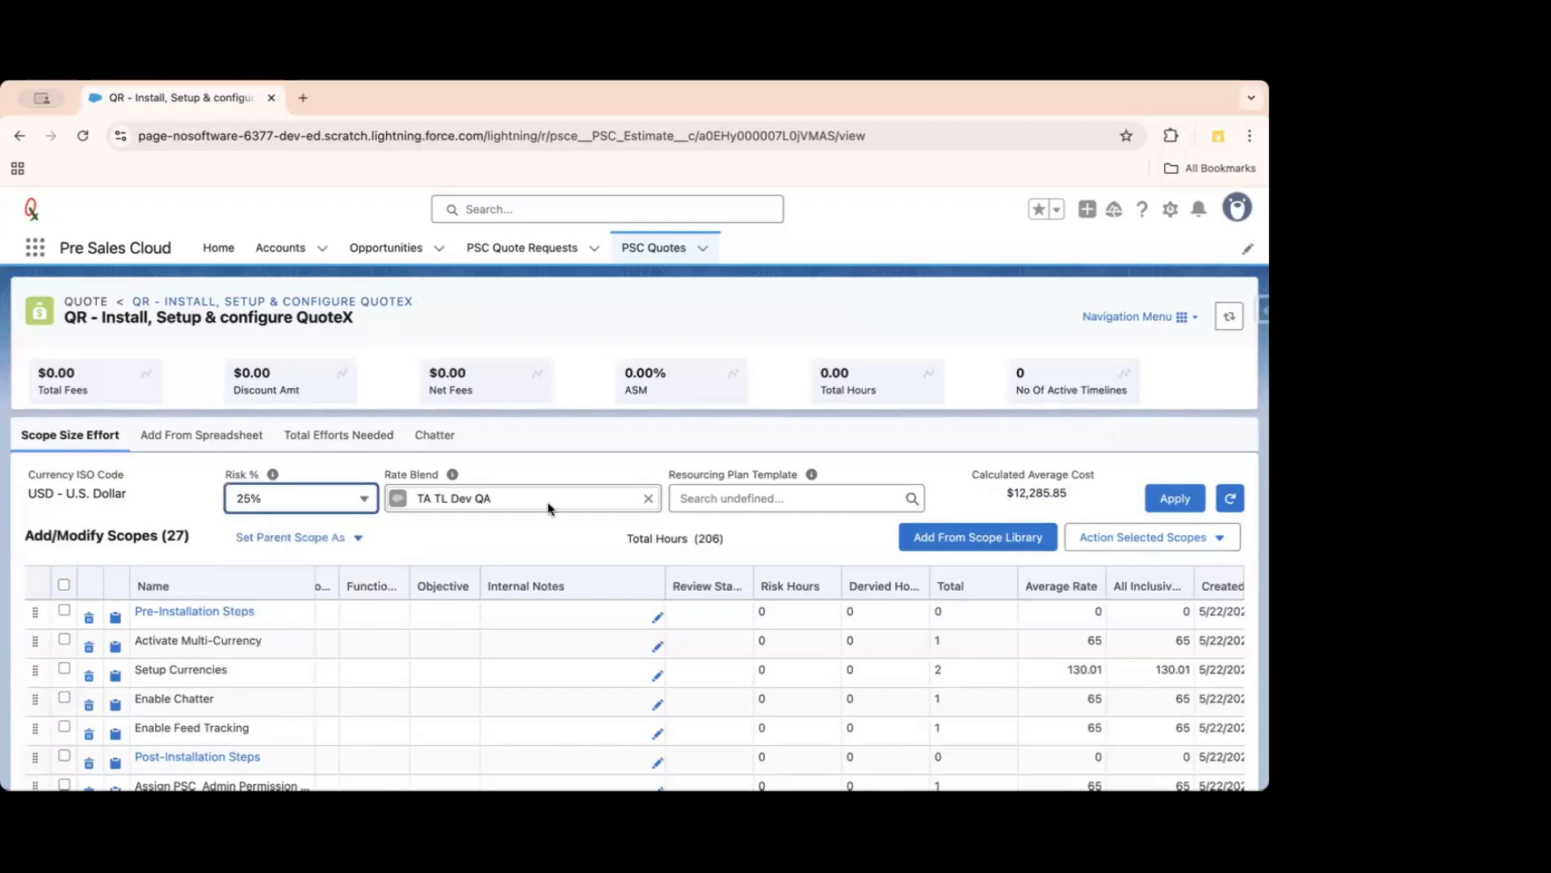
left_click(1175, 499)
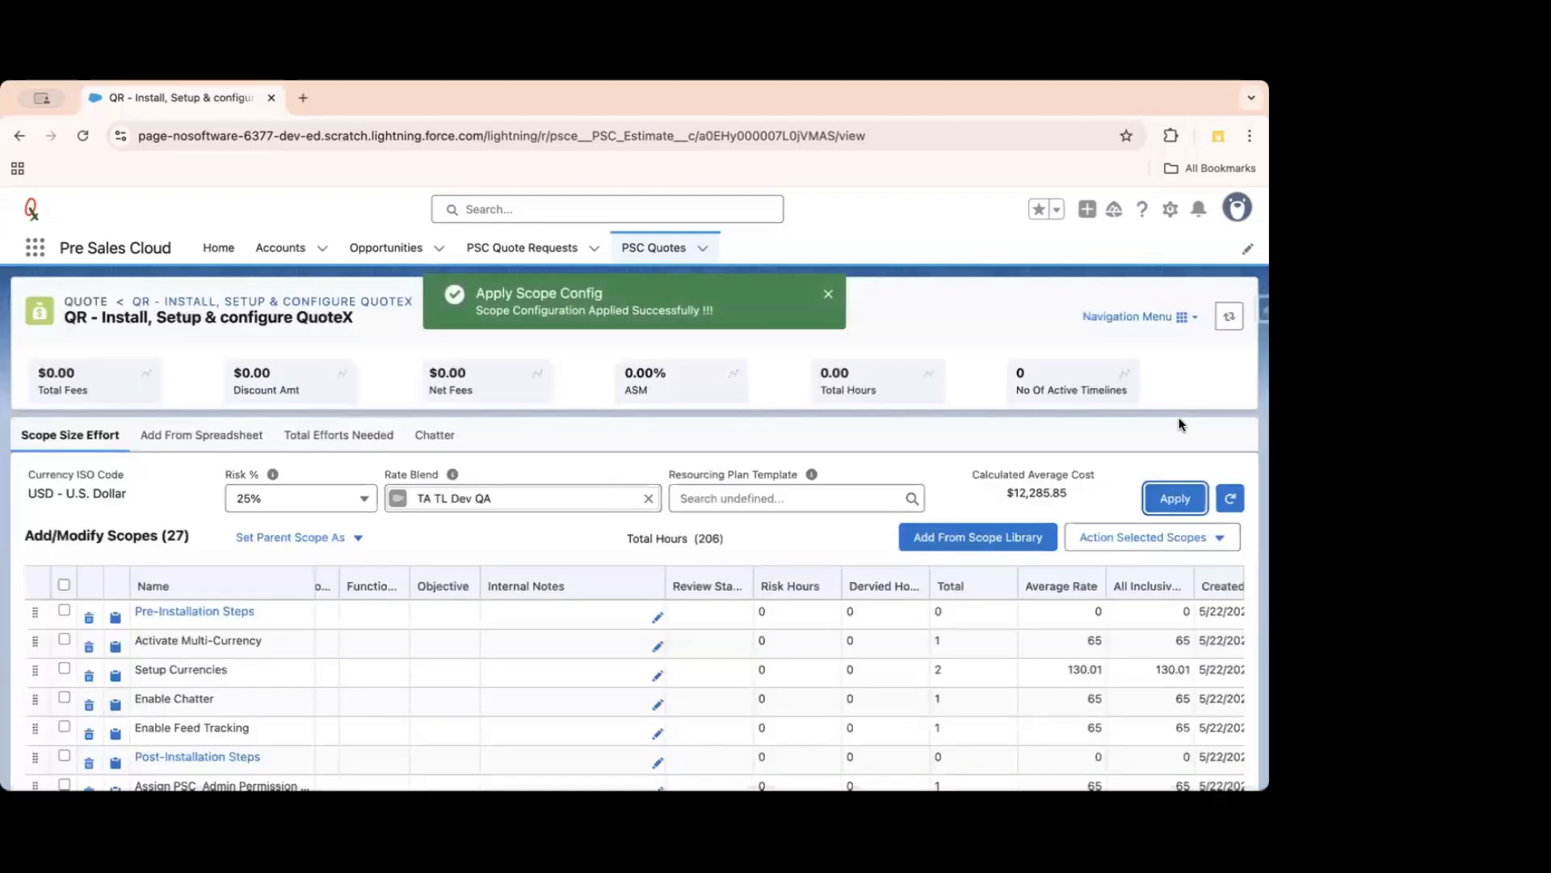
left_click_drag(1009, 494, 1070, 499)
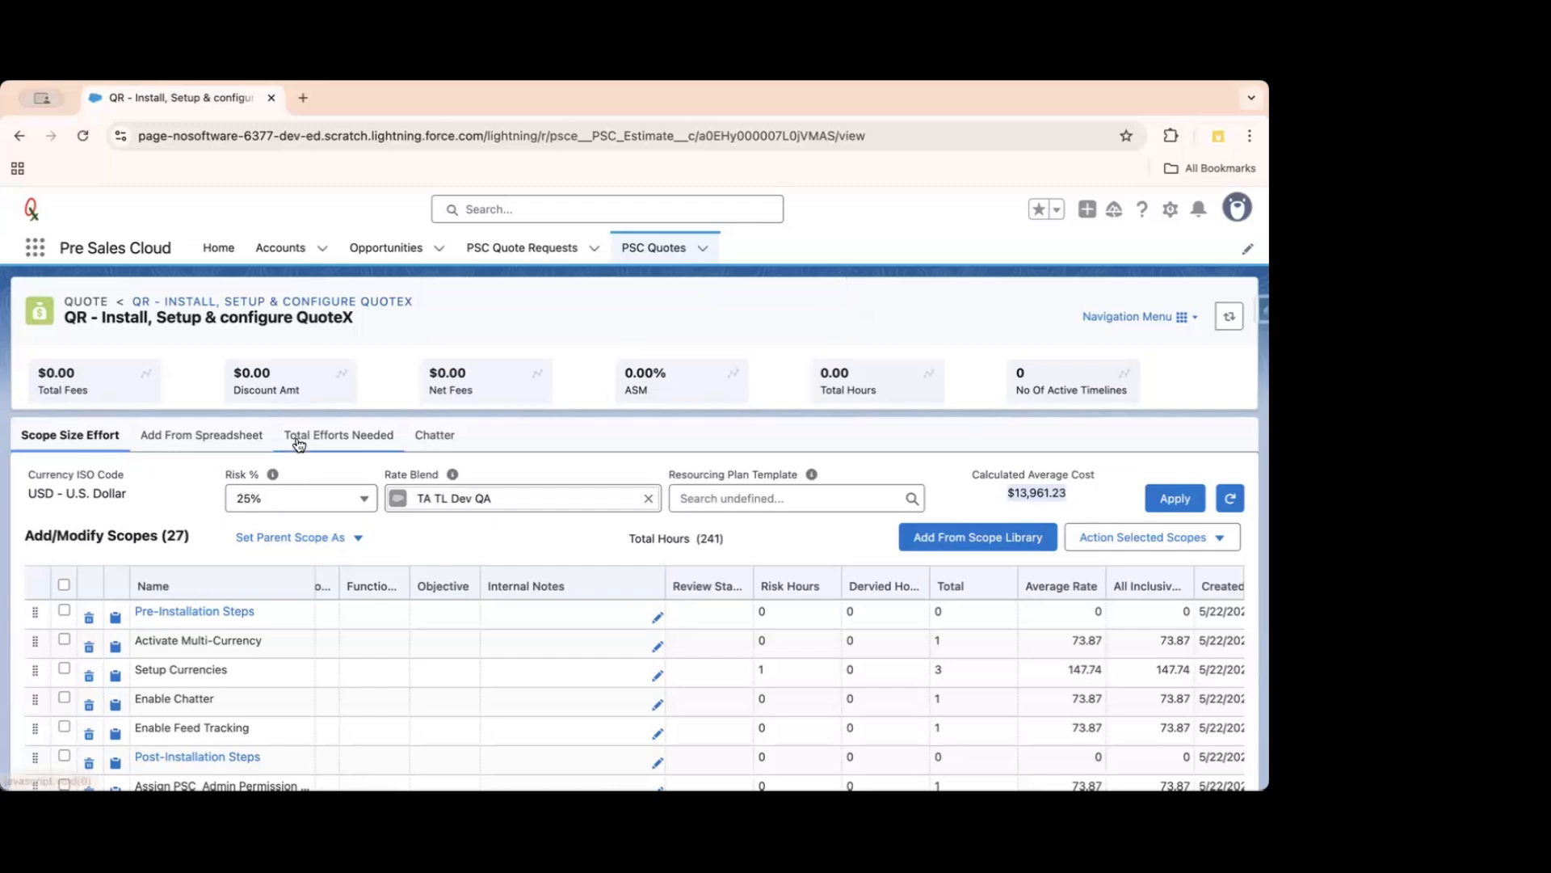
Open the quote's Add From Spreadsheet page and switch to the browser profile that holds the scope template file.
left_click(219, 450)
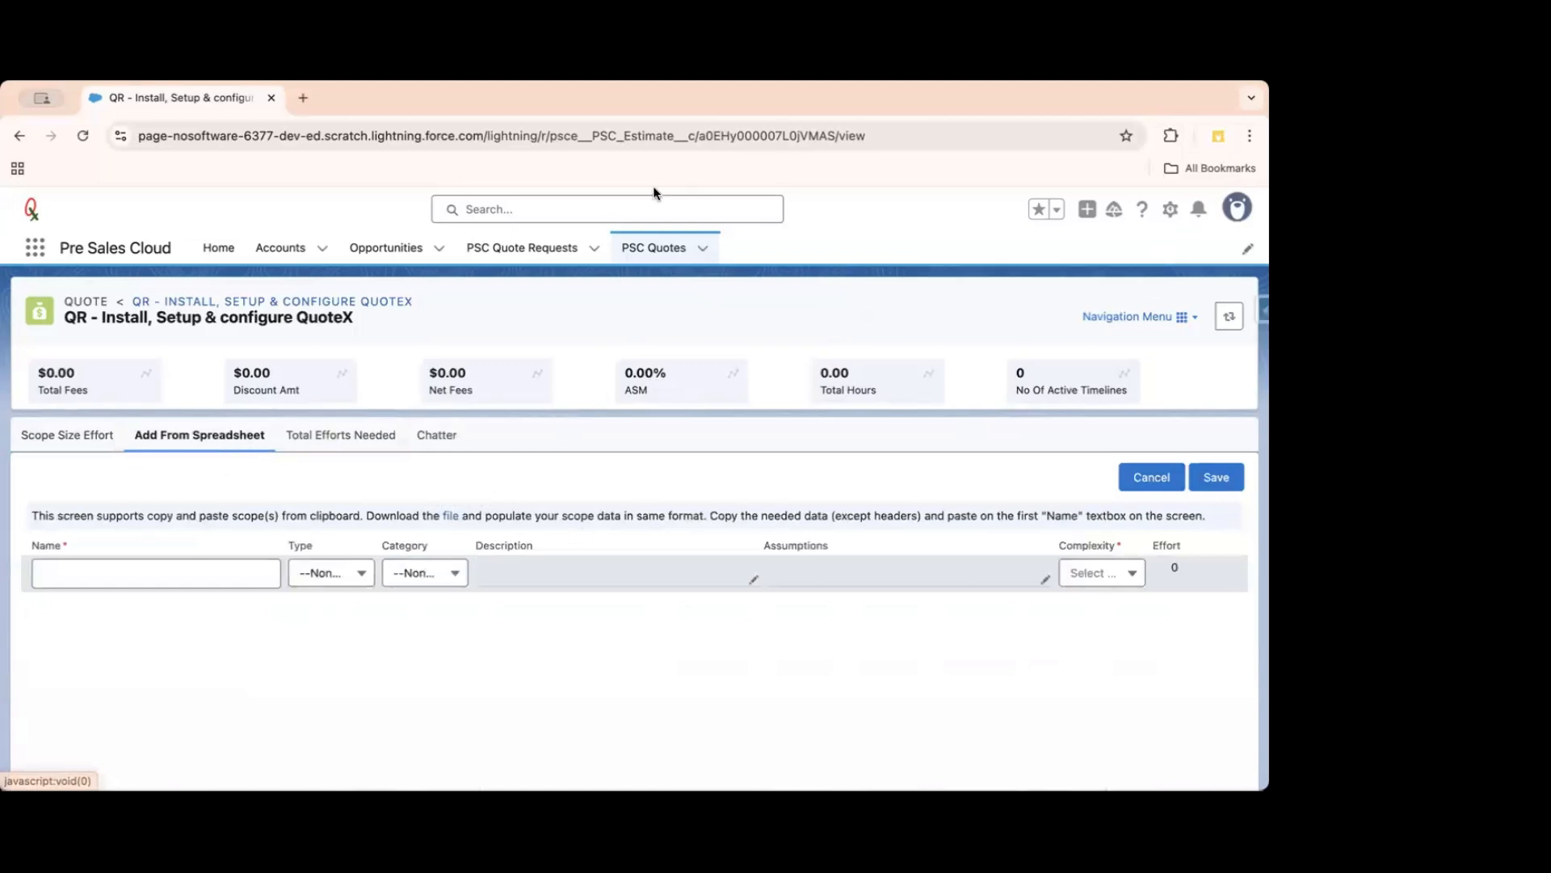
left_click(301, 97)
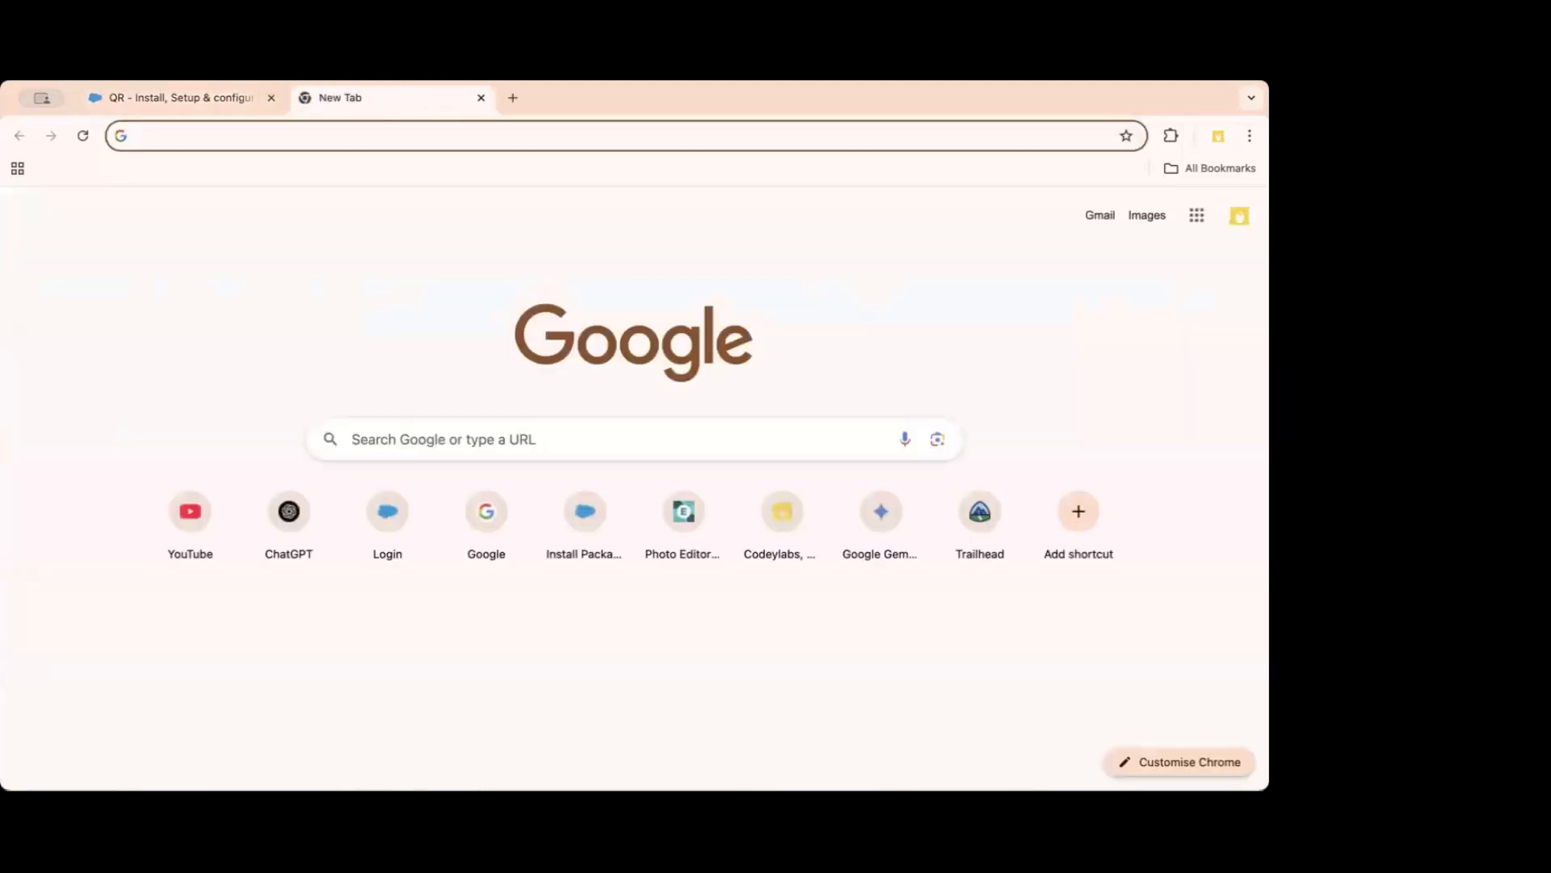
left_click(210, 96)
left_click(1221, 139)
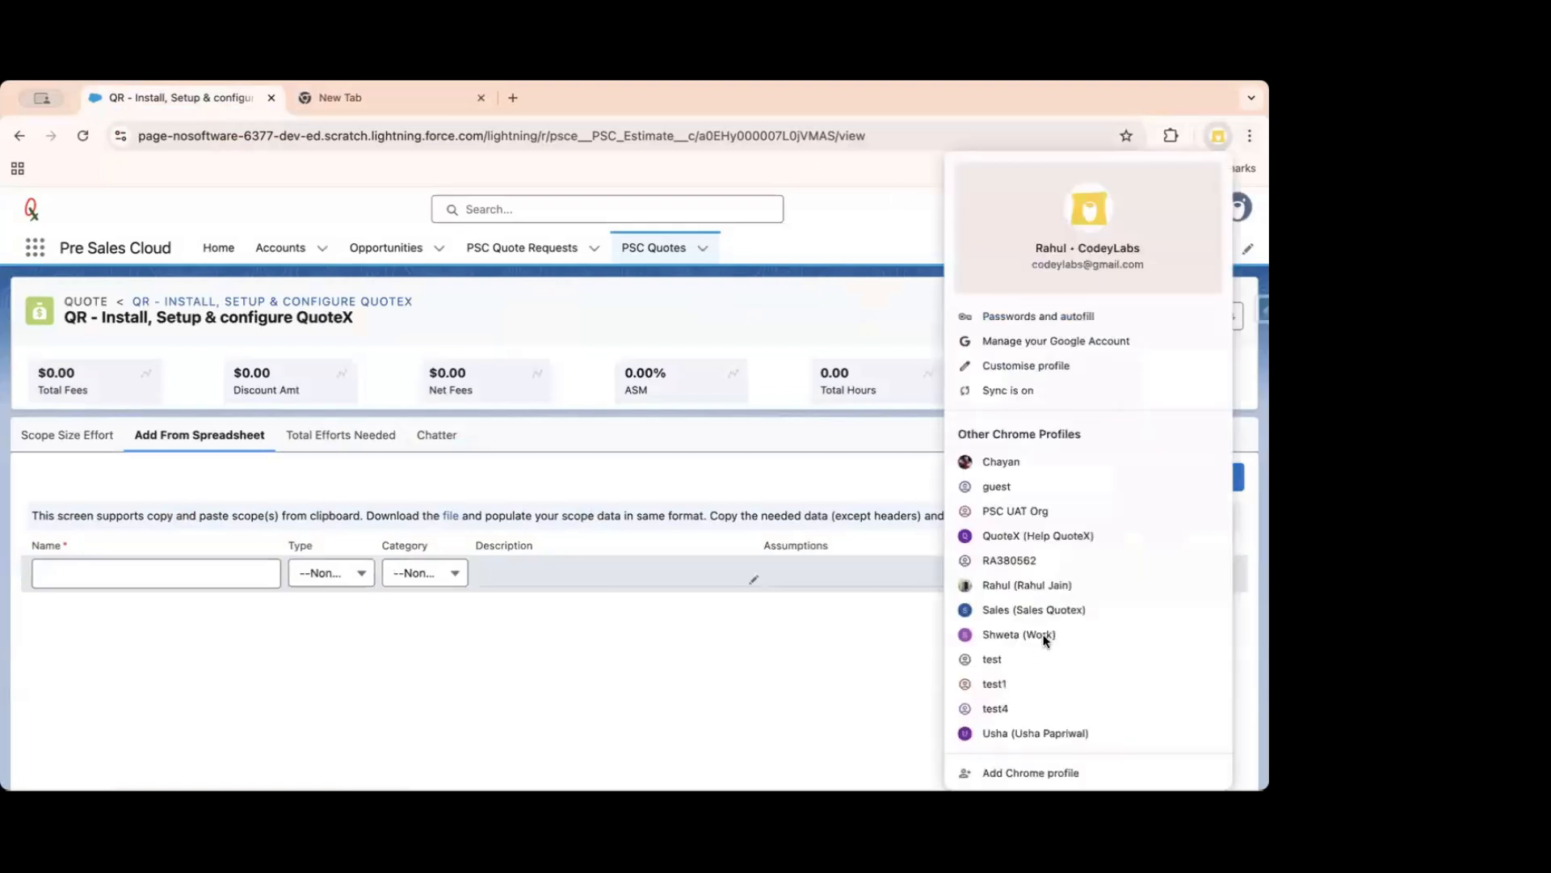
left_click(1022, 729)
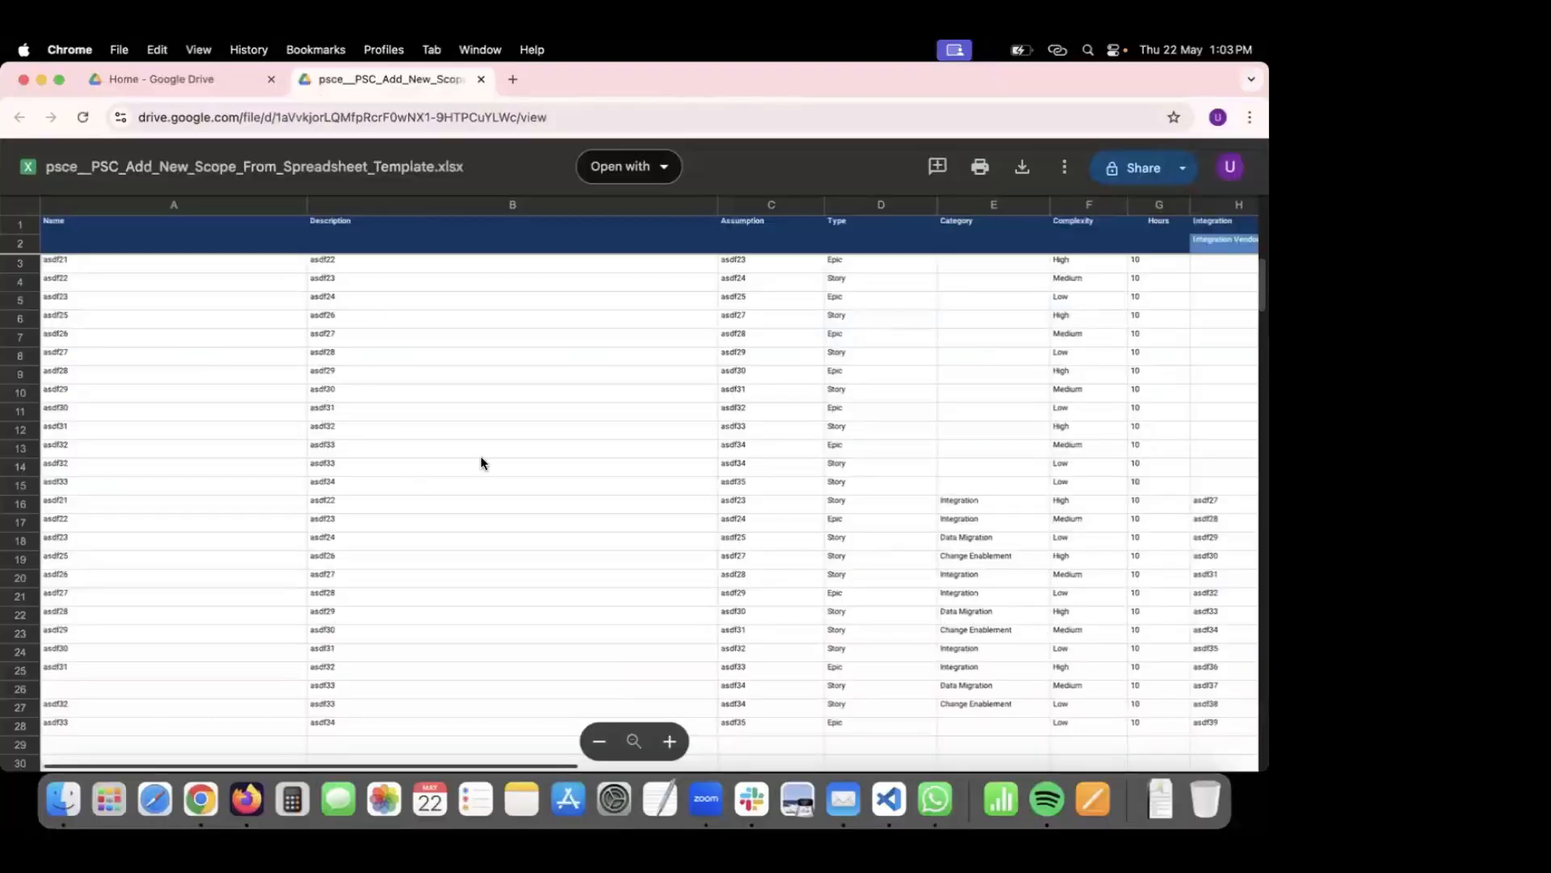
Open psce__PSC_Add_New_Scope_From_Spreadsheet_Template.xlsx from Google Drive in Google Sheets.
left_click(279, 370)
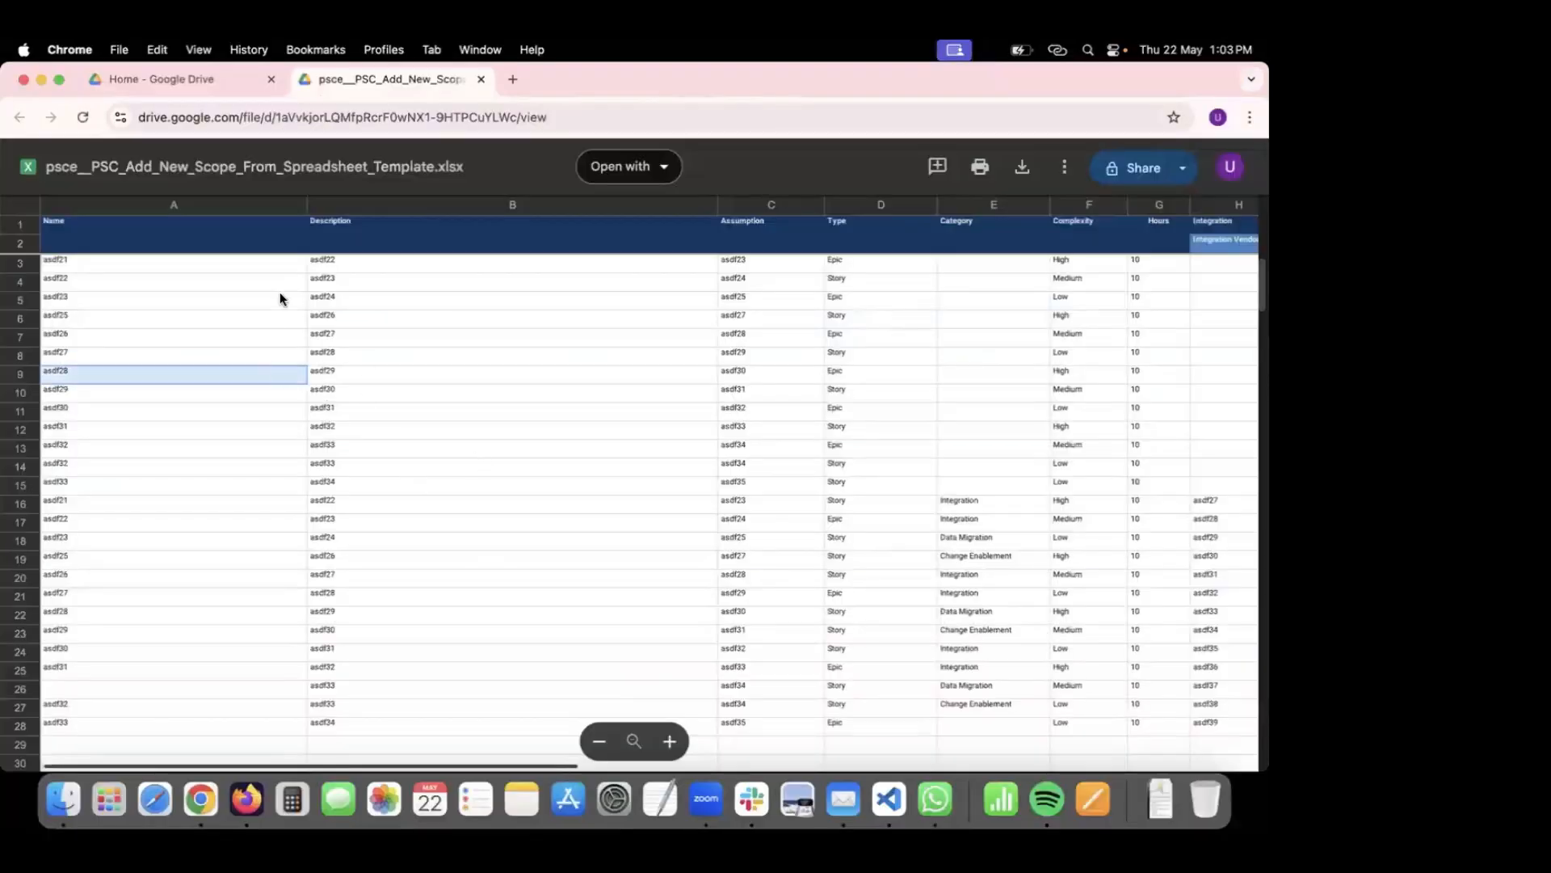
left_click(133, 267)
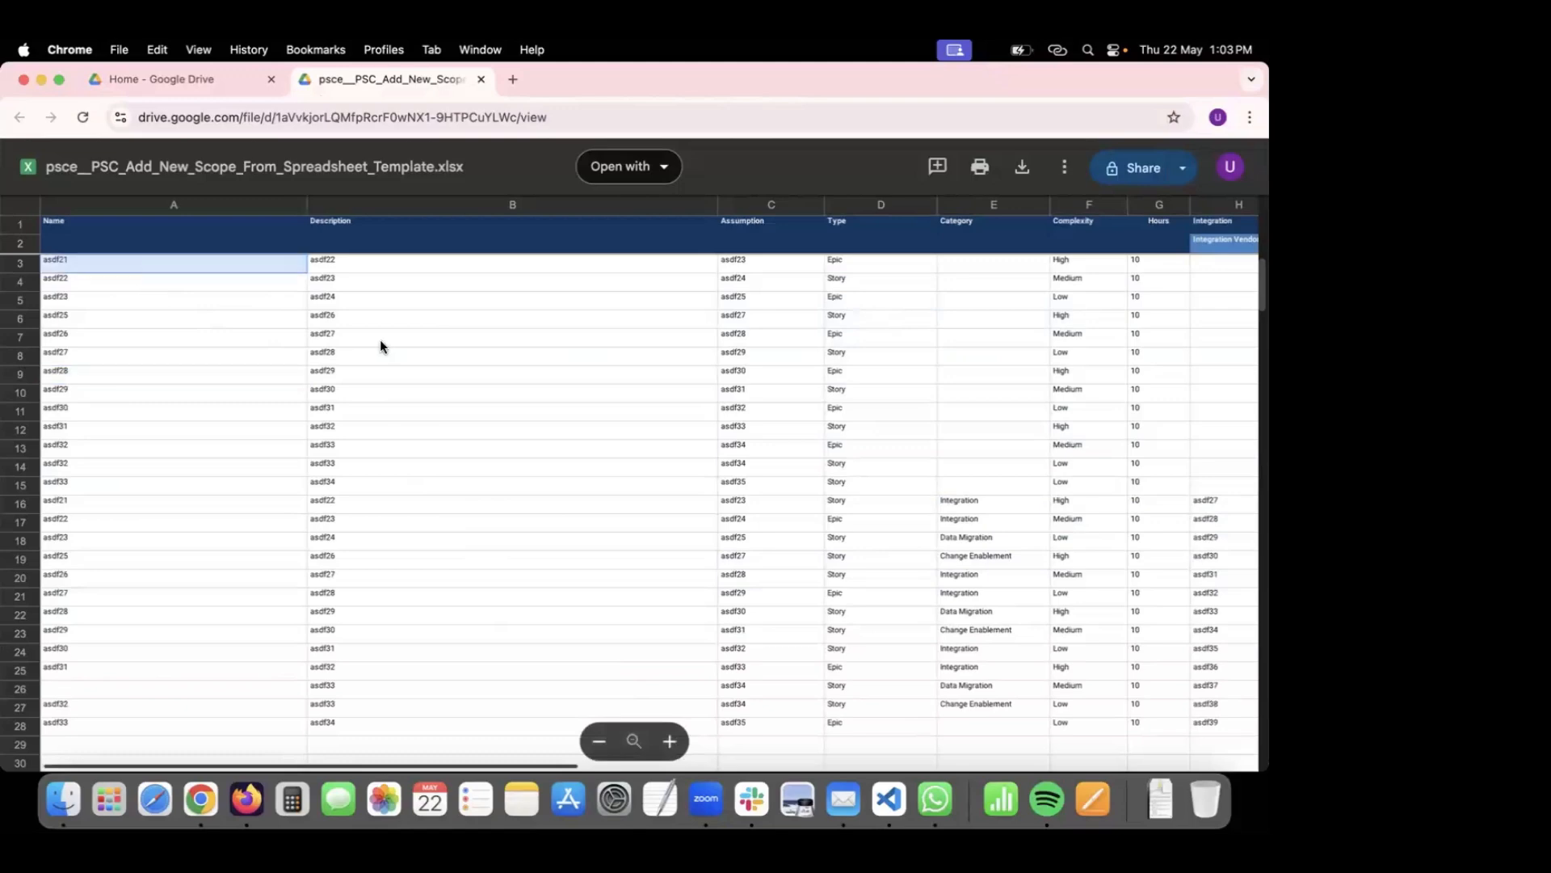
left_click(215, 84)
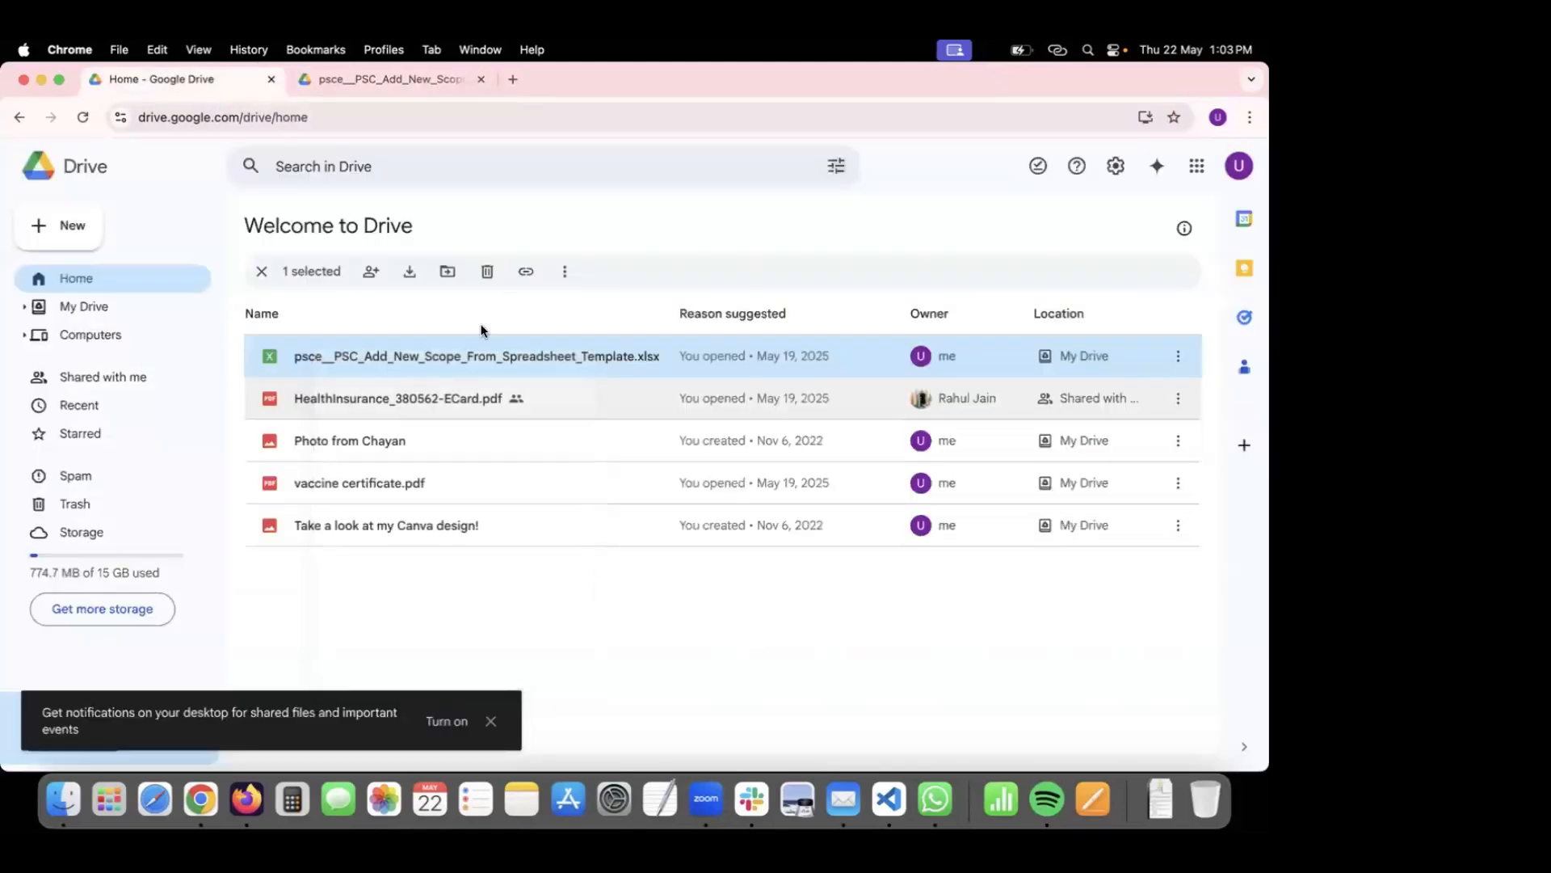
right_click(415, 354)
mouse_move(499, 379)
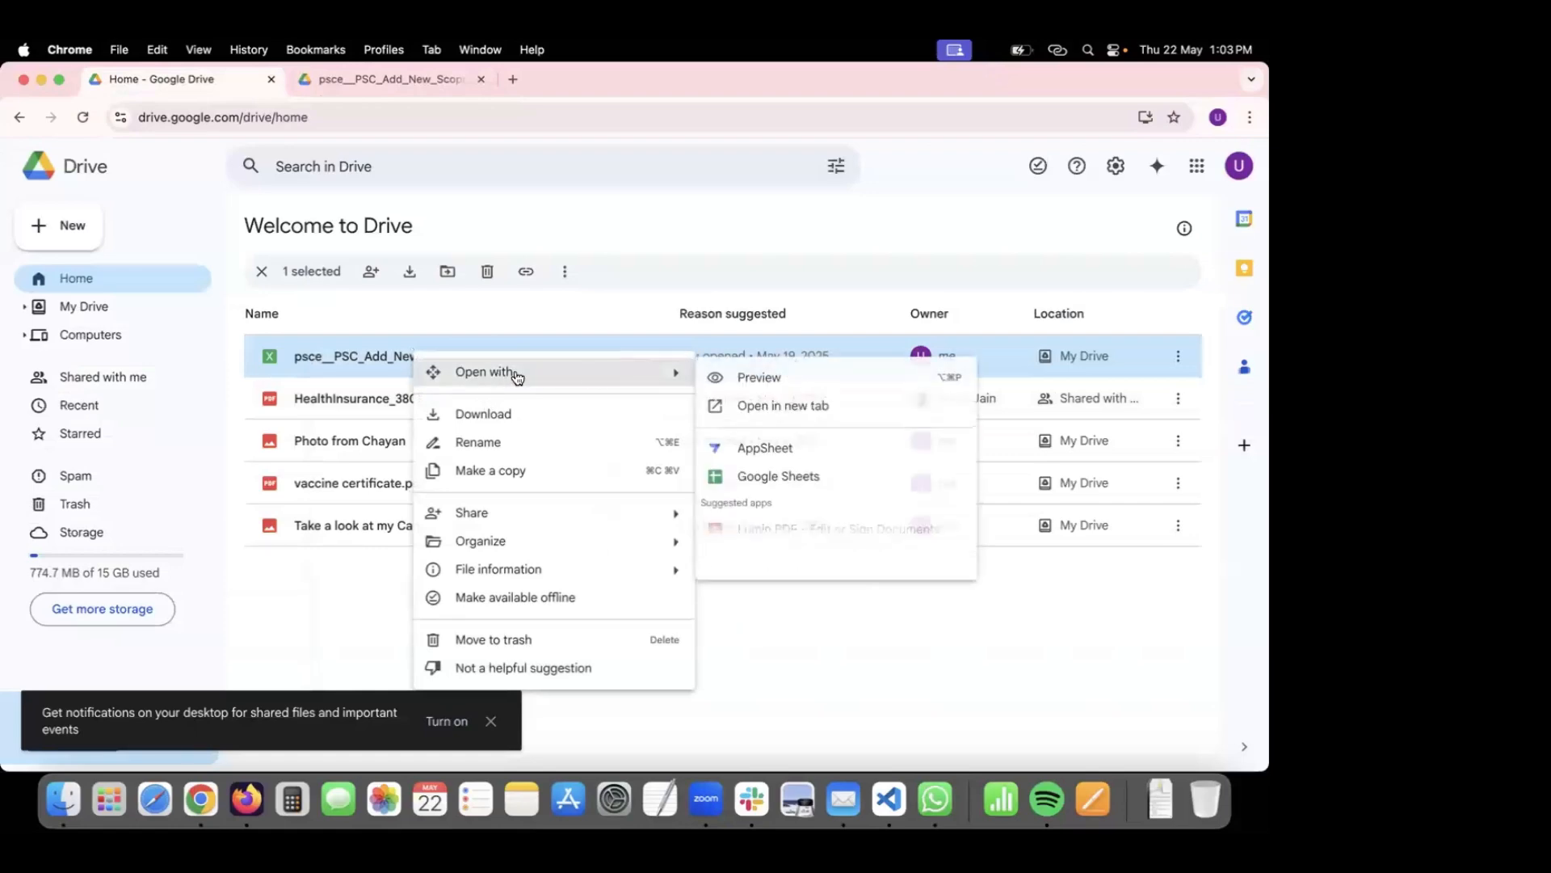
left_click(780, 476)
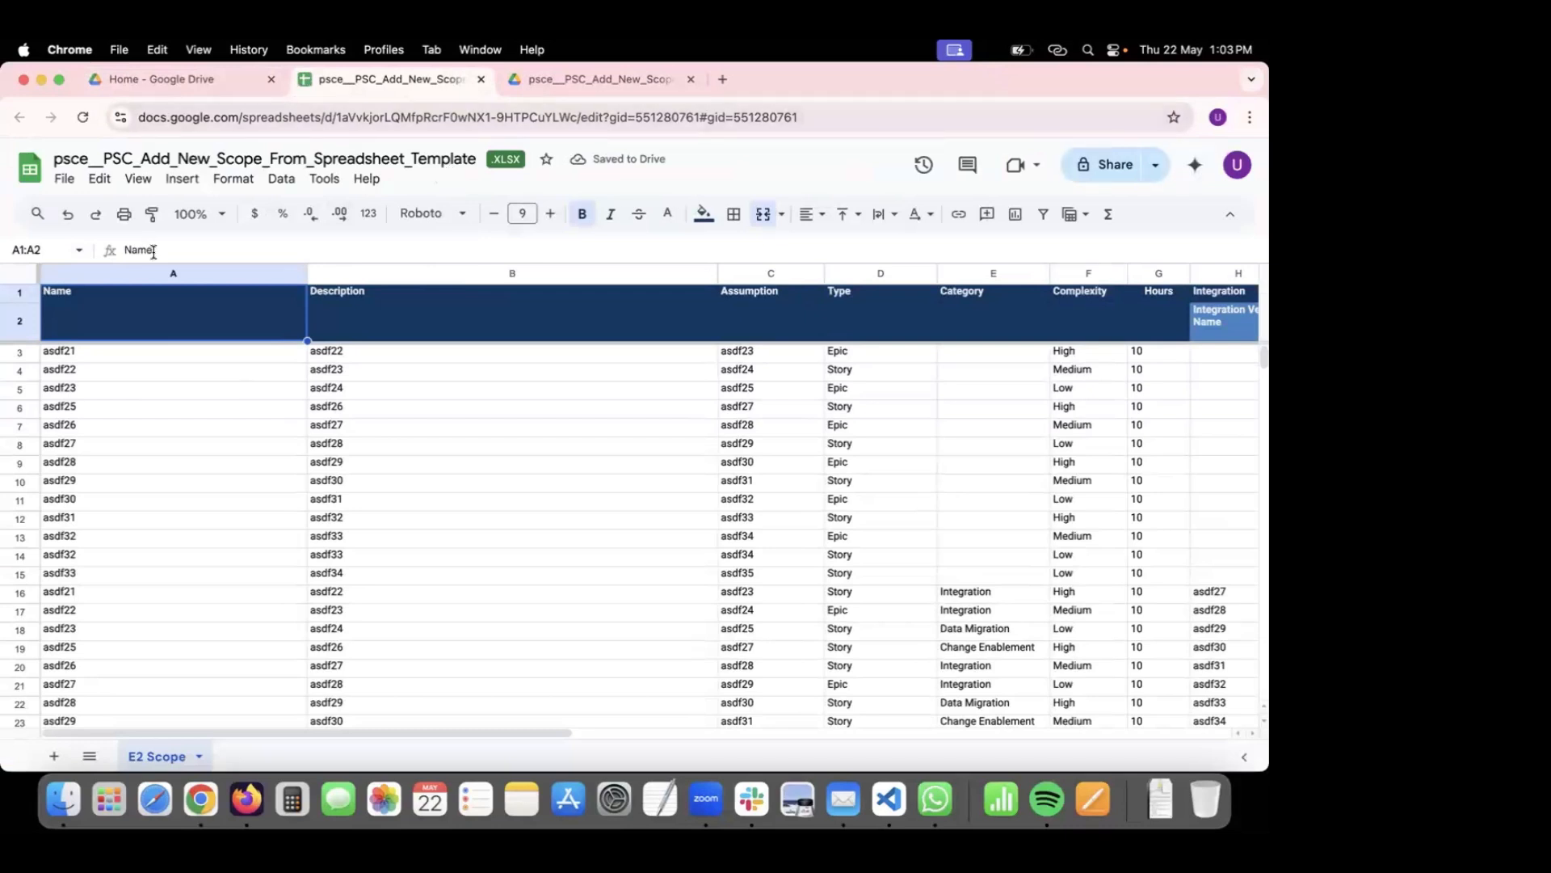
Copy the template's scope data in A3:Q28, leaving out the header rows.
left_click(124, 361)
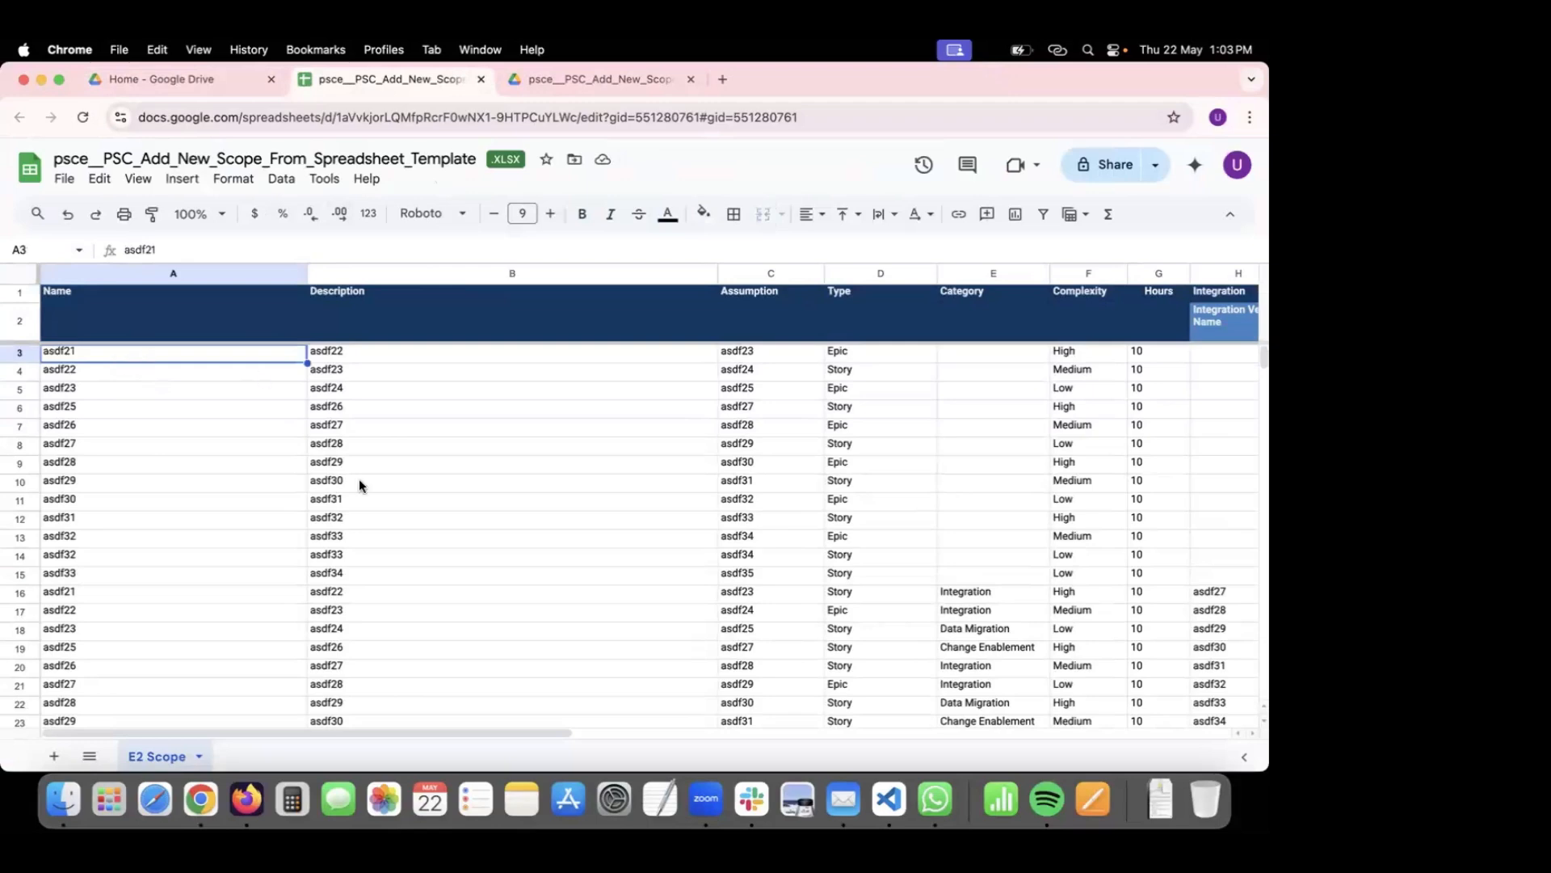
scroll(375, 521, "right", 1)
scroll(375, 521, "left", 1)
scroll(776, 555, "right", 10)
scroll(776, 555, "right", 5)
scroll(776, 556, "left", 8)
scroll(774, 556, "left", 5)
scroll(595, 566, "down", 3)
scroll(595, 566, "right", 3)
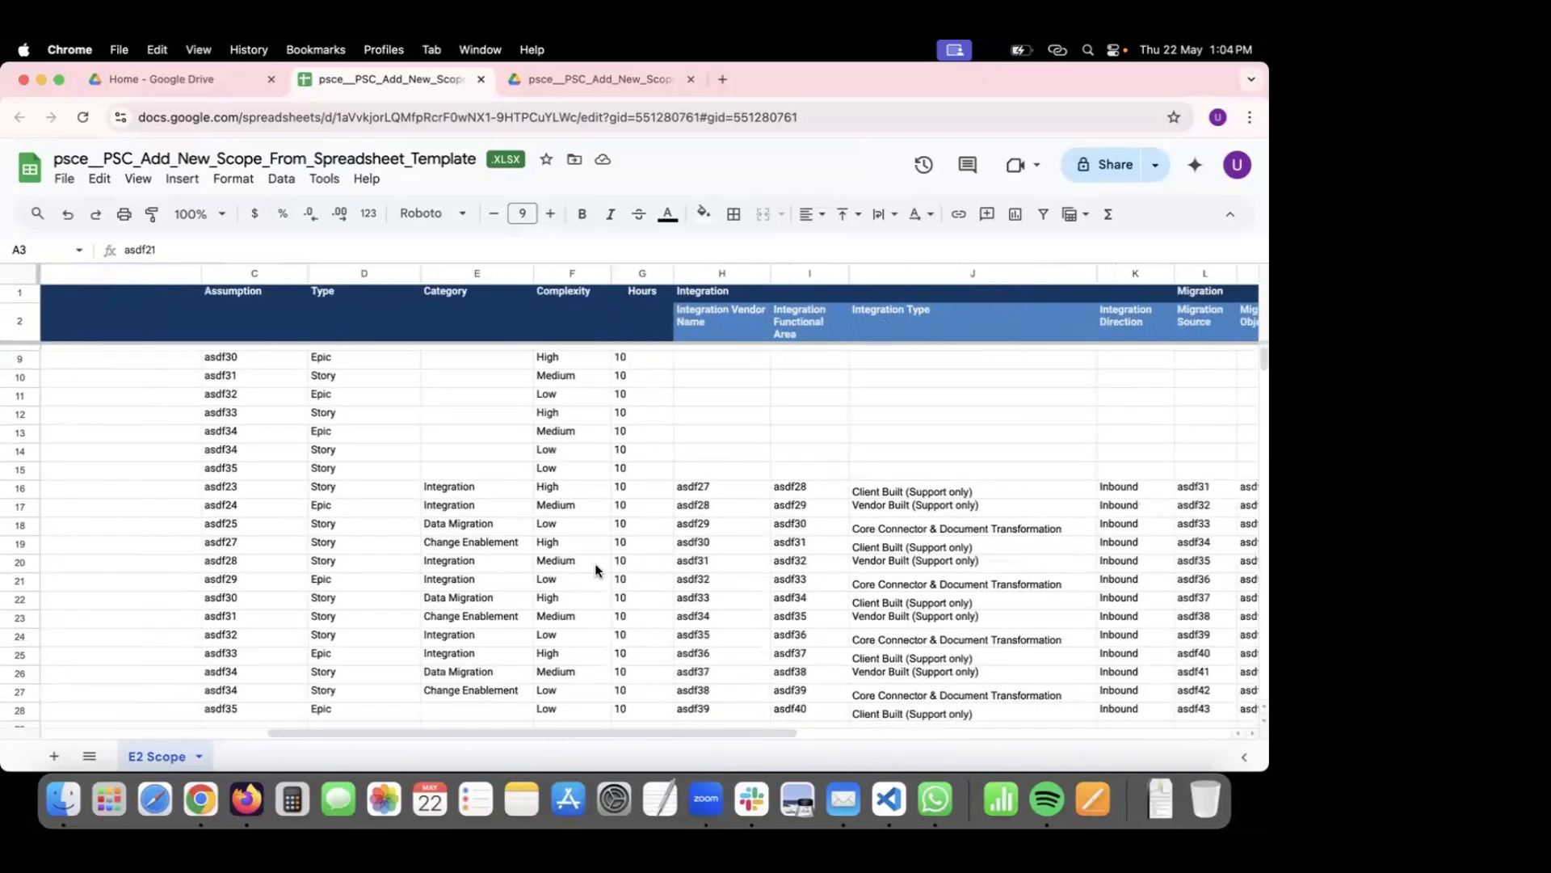
scroll(596, 565, "right", 10)
scroll(596, 566, "down", 1)
left_click(659, 669, "shift")
key("super+c")
Examine the Hours, Integration and Migration columns of the scope template.
scroll(797, 647, "left", 10)
scroll(796, 646, "up", 1)
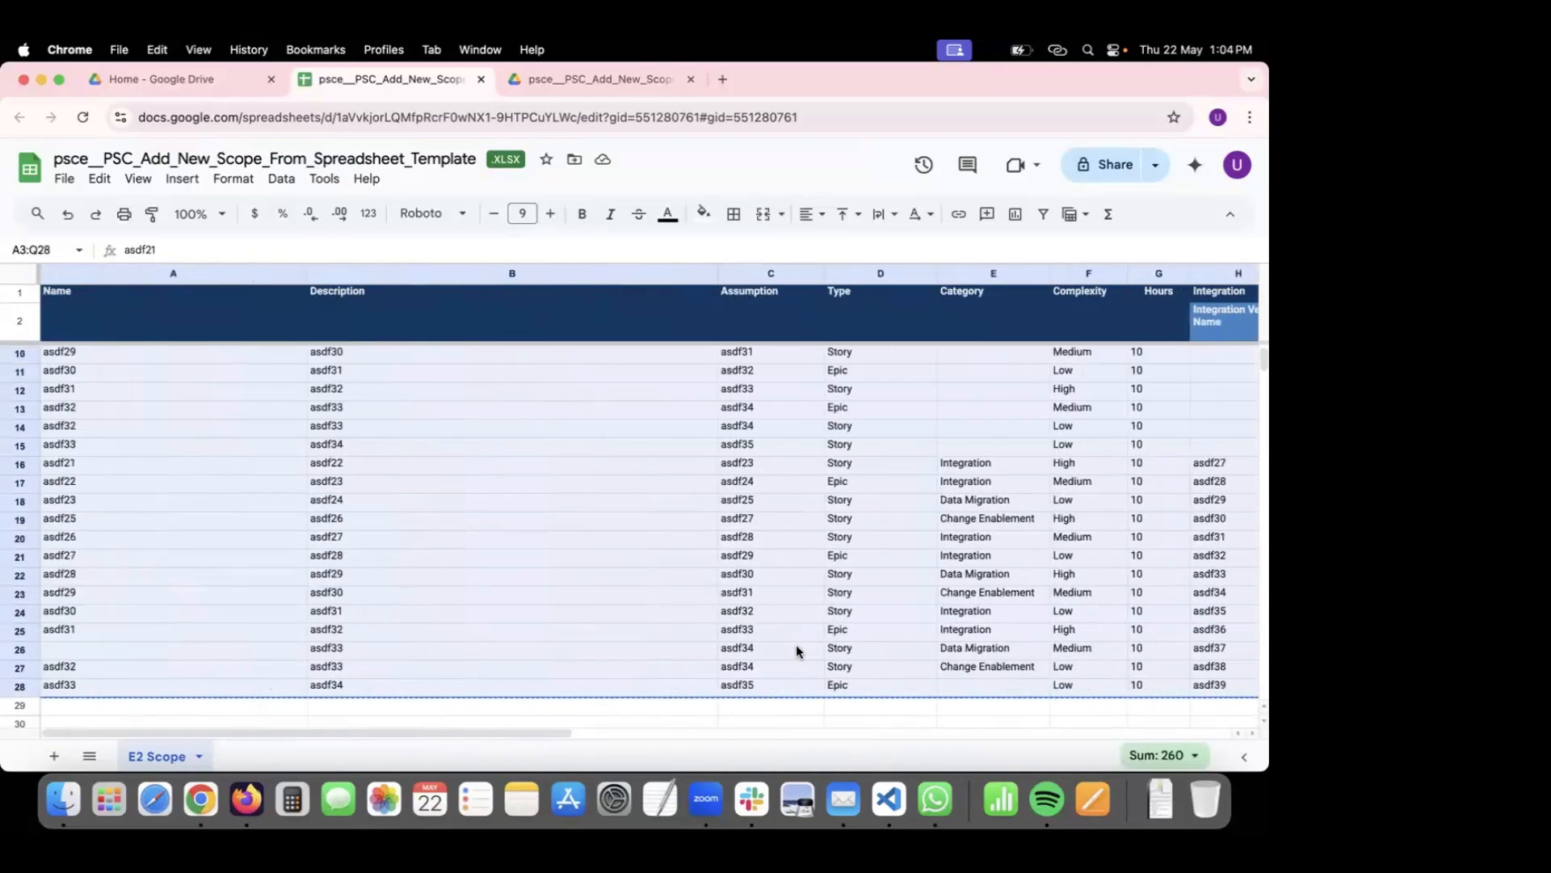
scroll(797, 652, "up", 3)
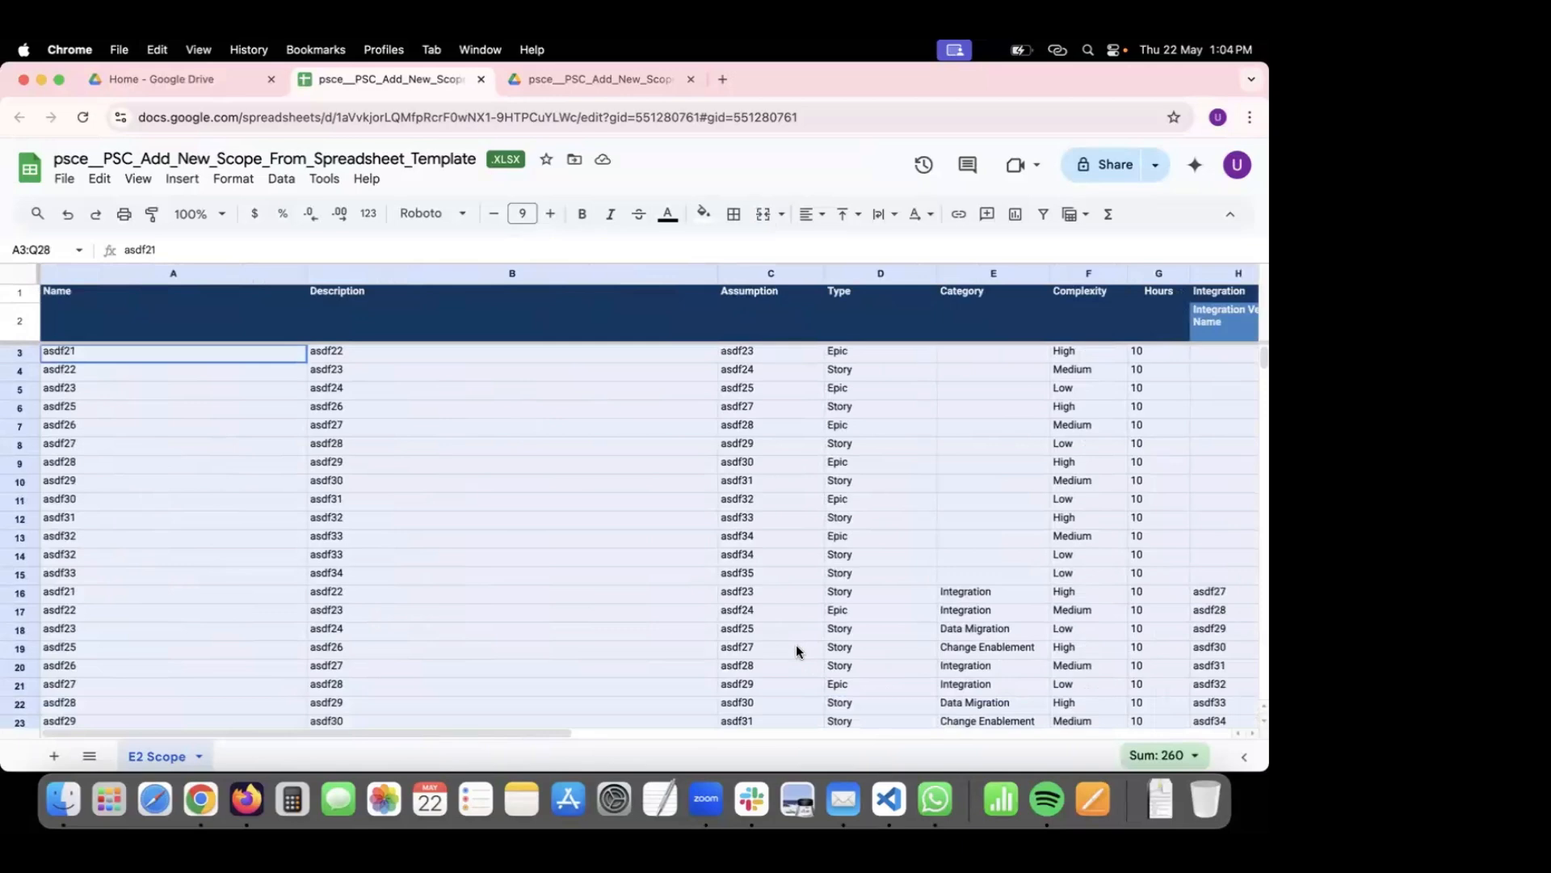
left_click(1155, 450)
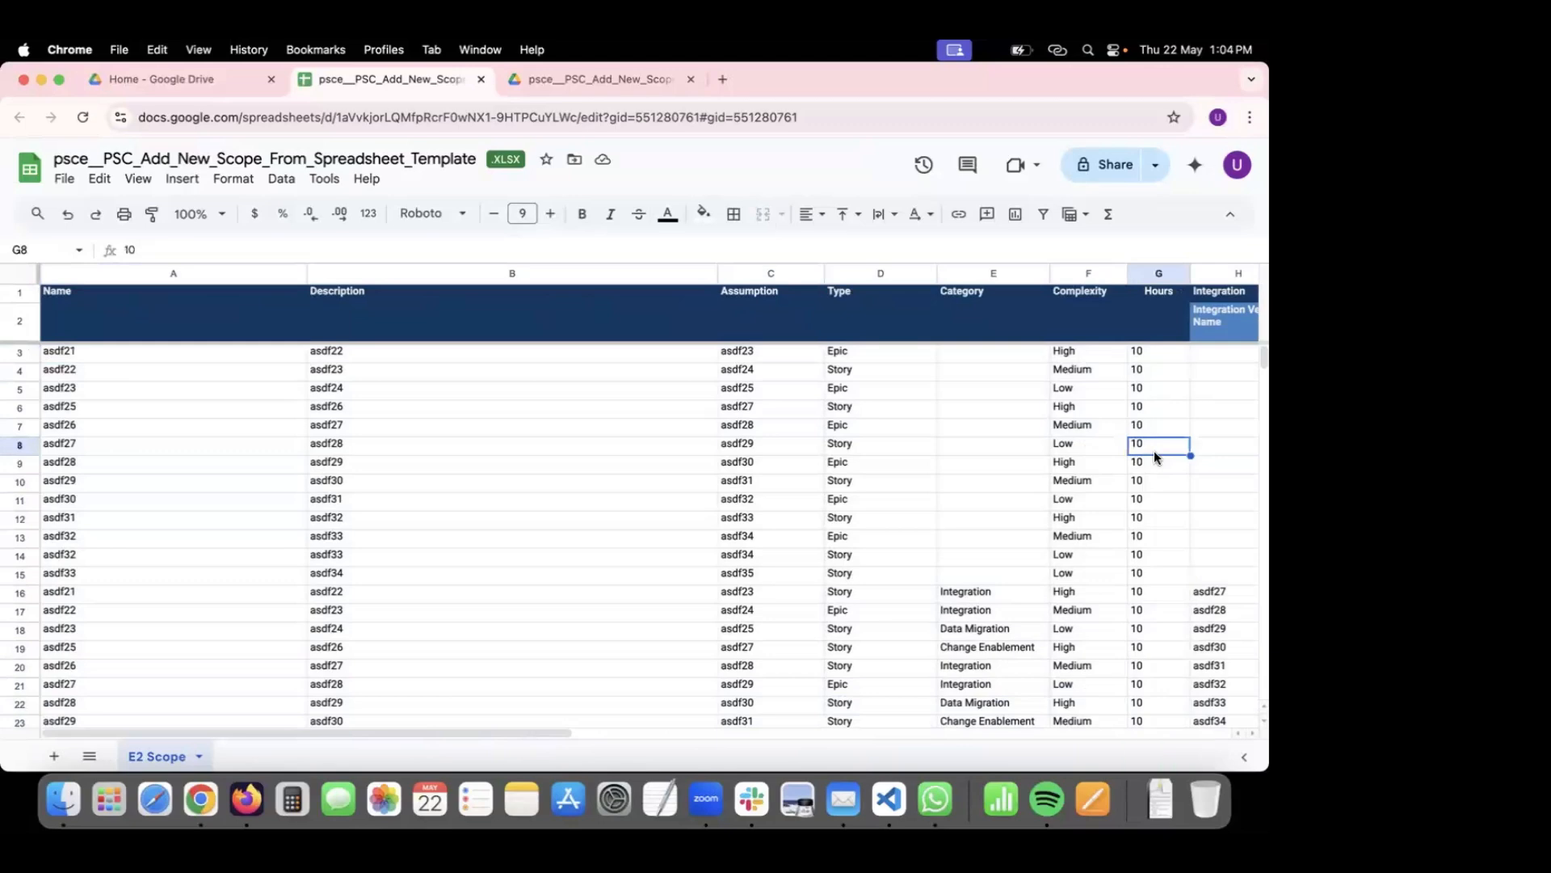
scroll(1153, 449, "right", 6)
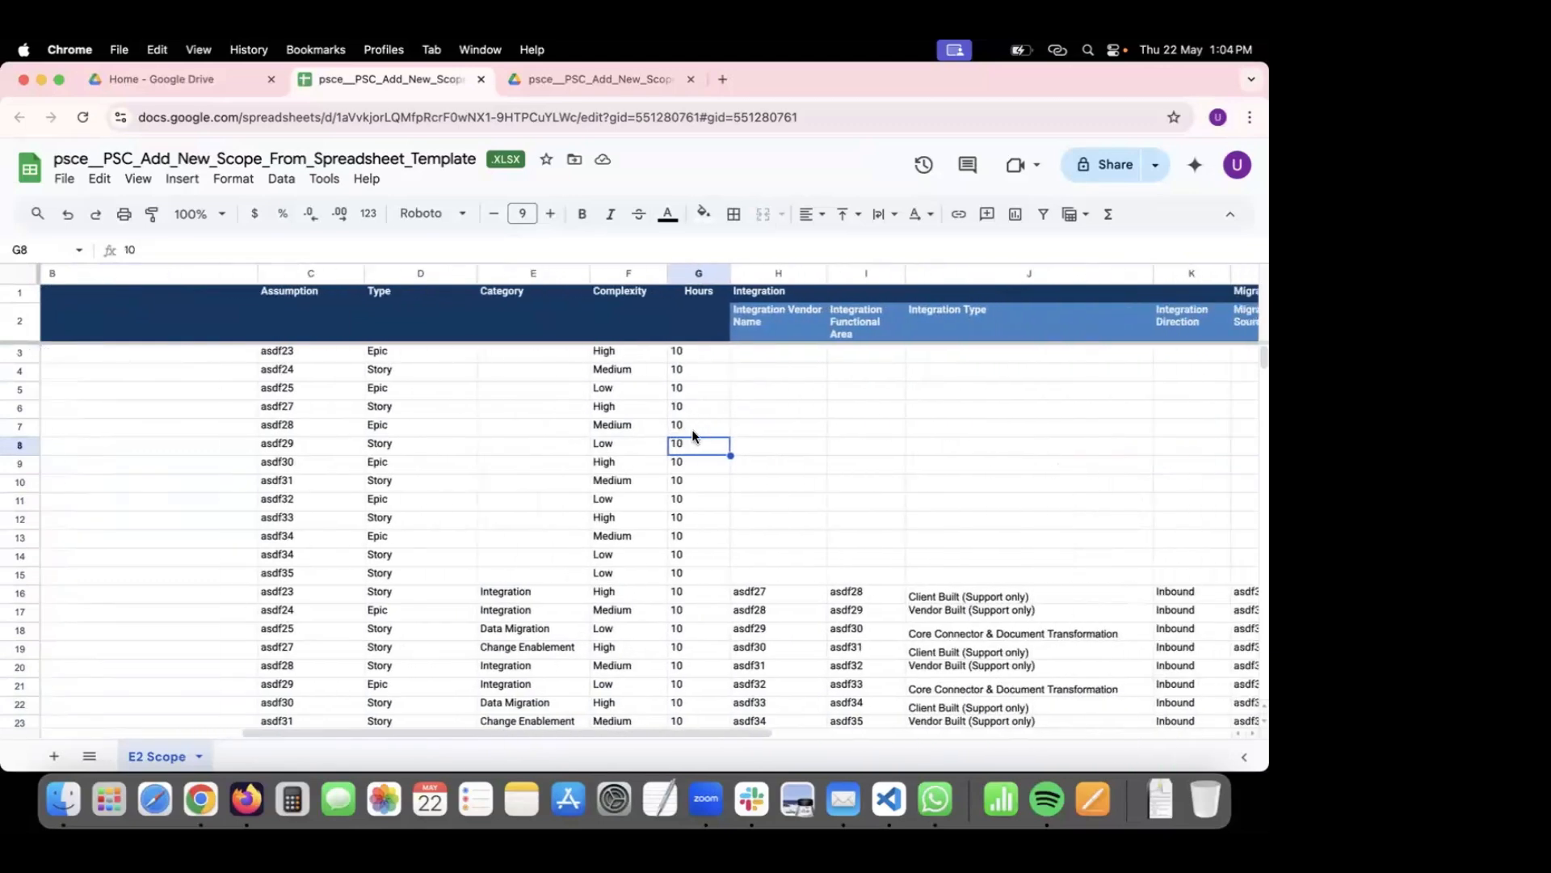
scroll(692, 429, "right", 6)
scroll(692, 429, "left", 12)
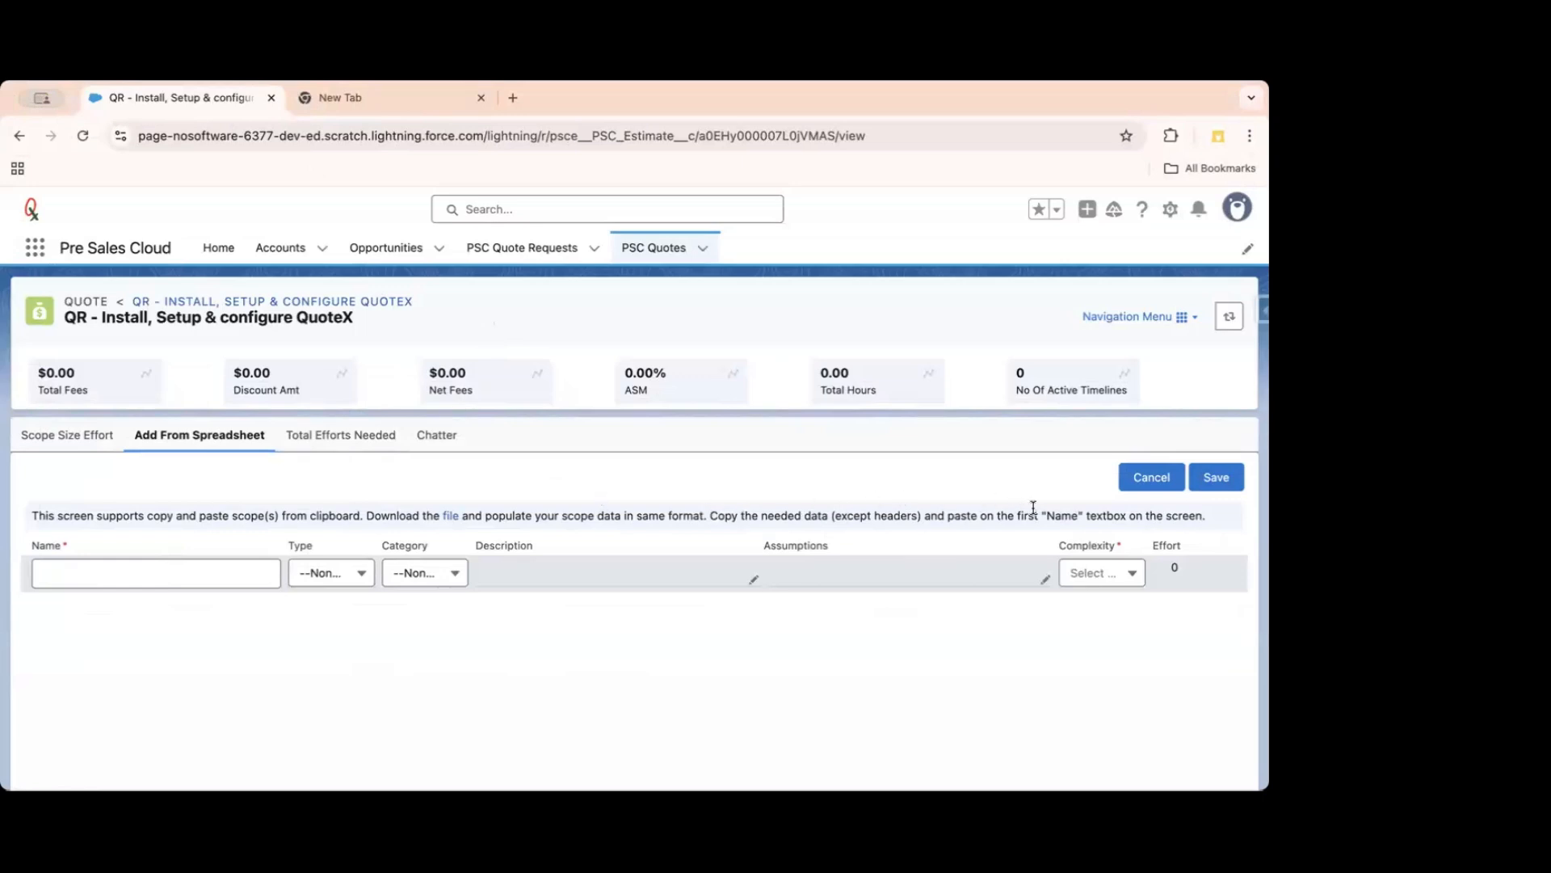
Switch back to the quote in Salesforce and paste the copied scopes starting in the first Name field.
left_click(46, 571)
key("super+v")
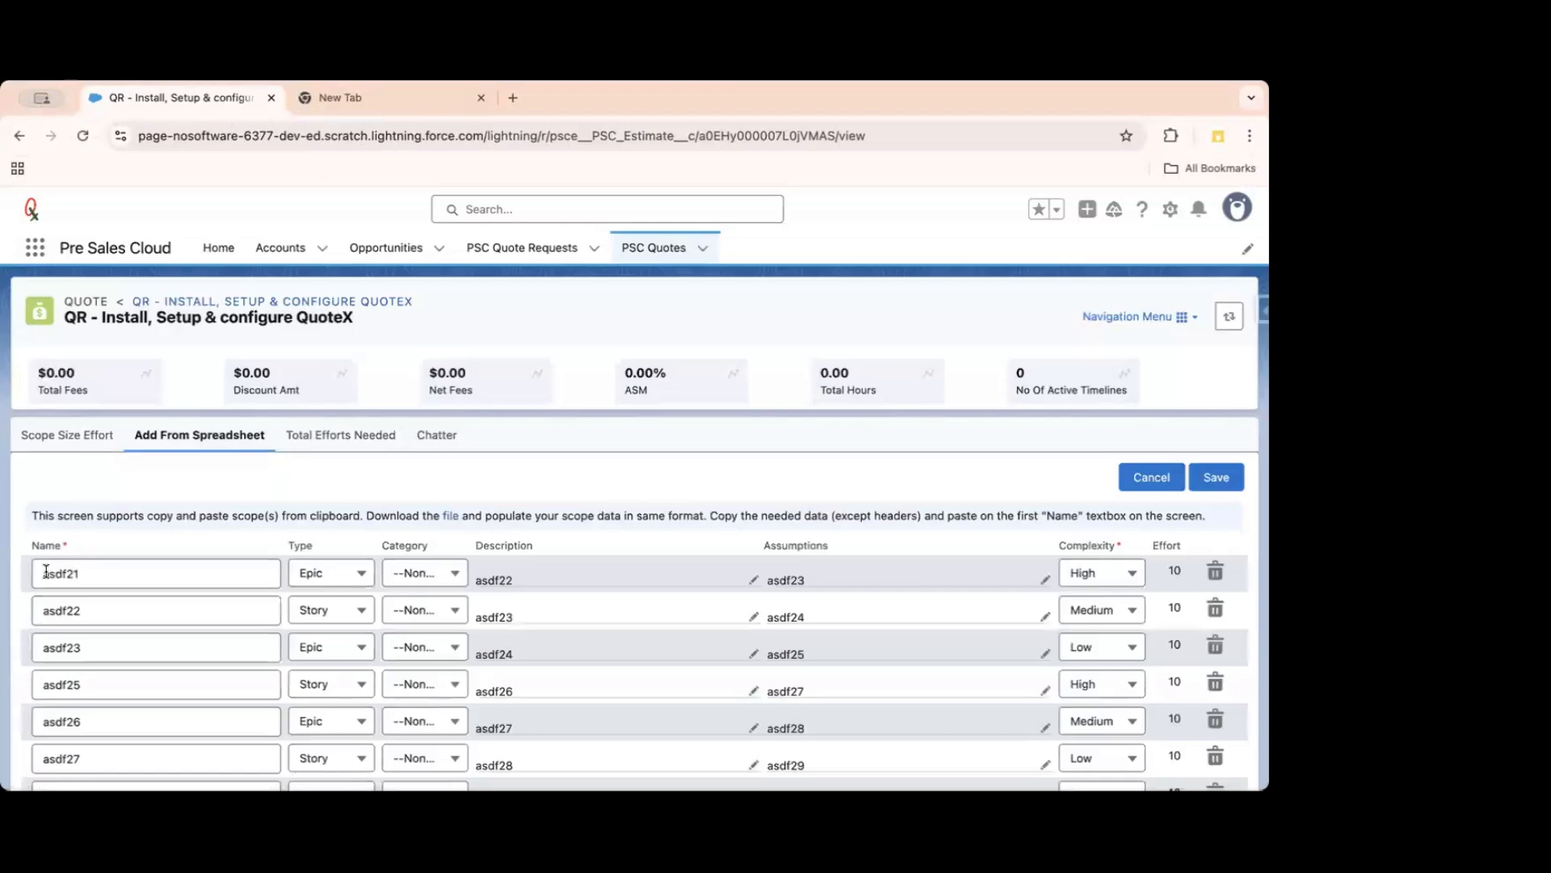
scroll(525, 478, "down", 10)
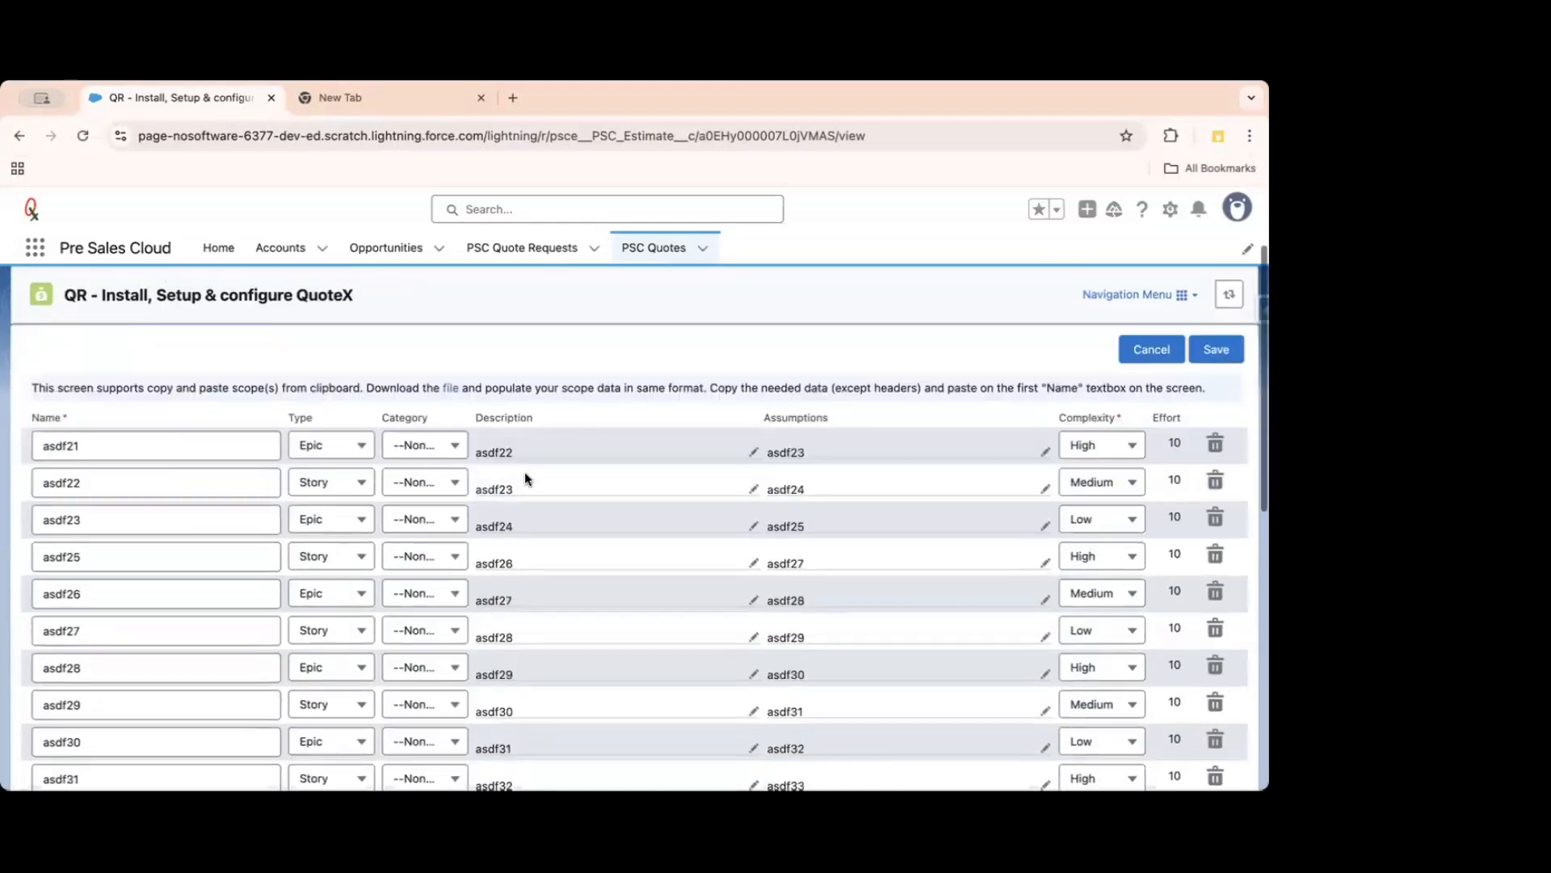
scroll(525, 472, "down", 5)
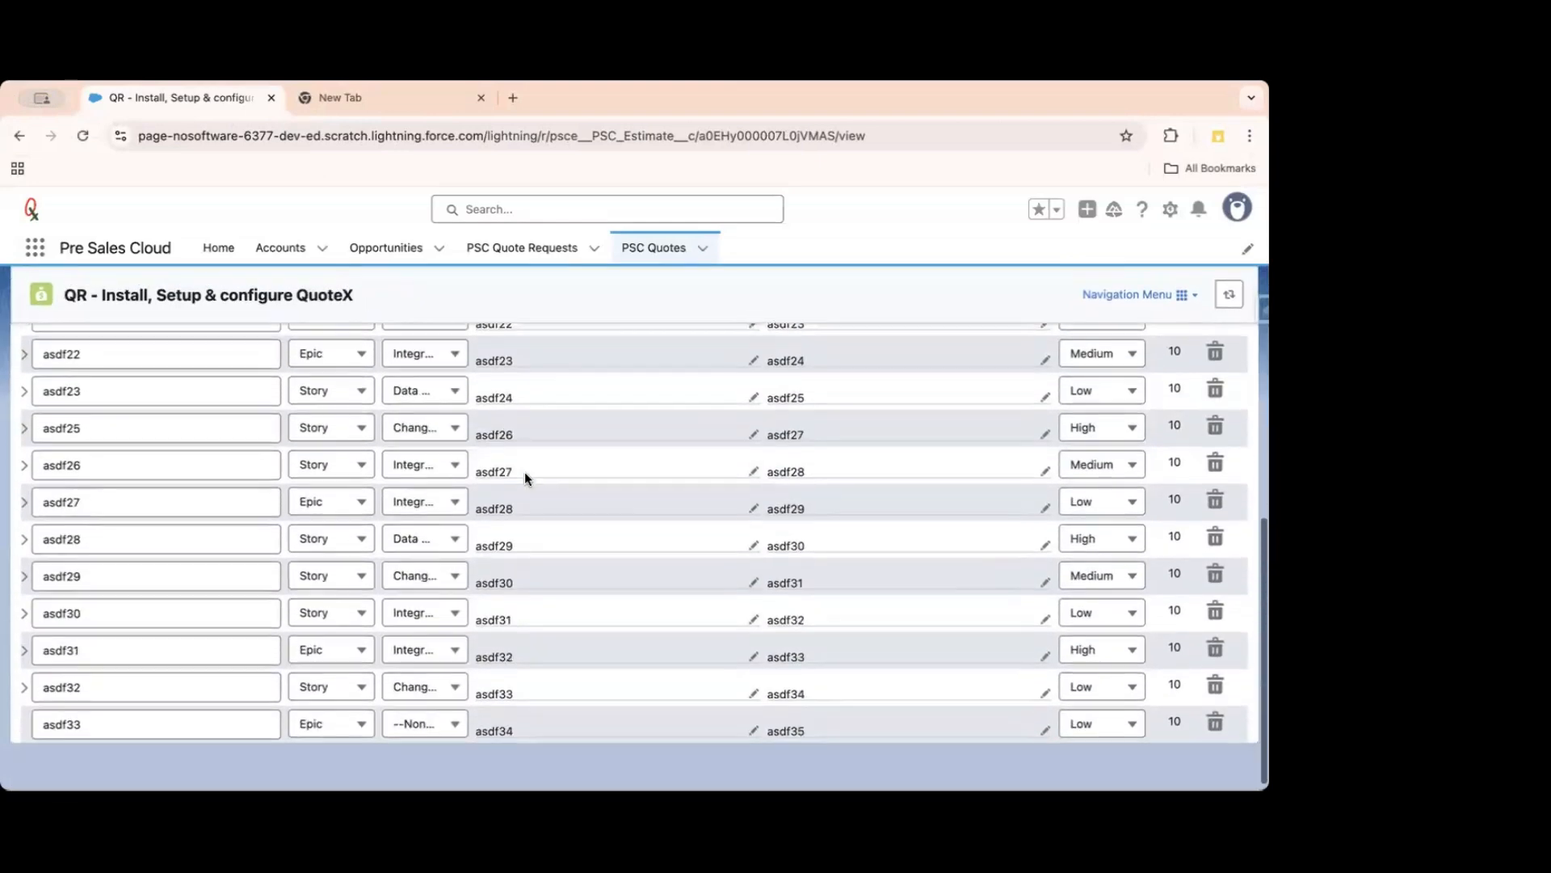
Examine the integration, change enablement and migration details of pasted scopes such as asdf31, asdf29 and asdf28.
left_click(24, 640)
scroll(99, 519, "down", 1)
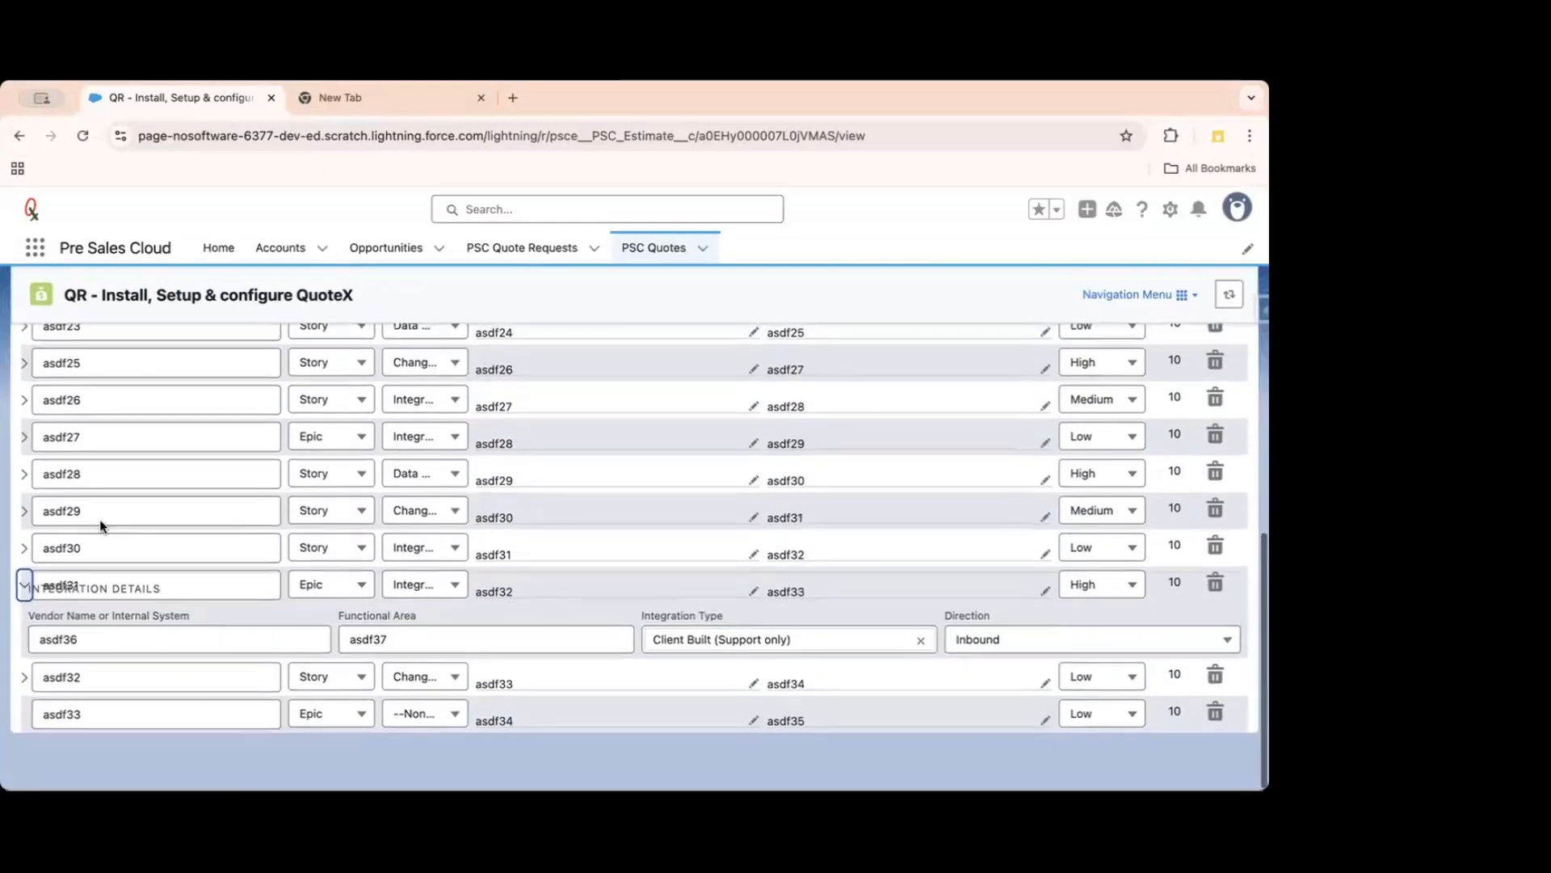
left_click(24, 511)
scroll(509, 537, "down", 1)
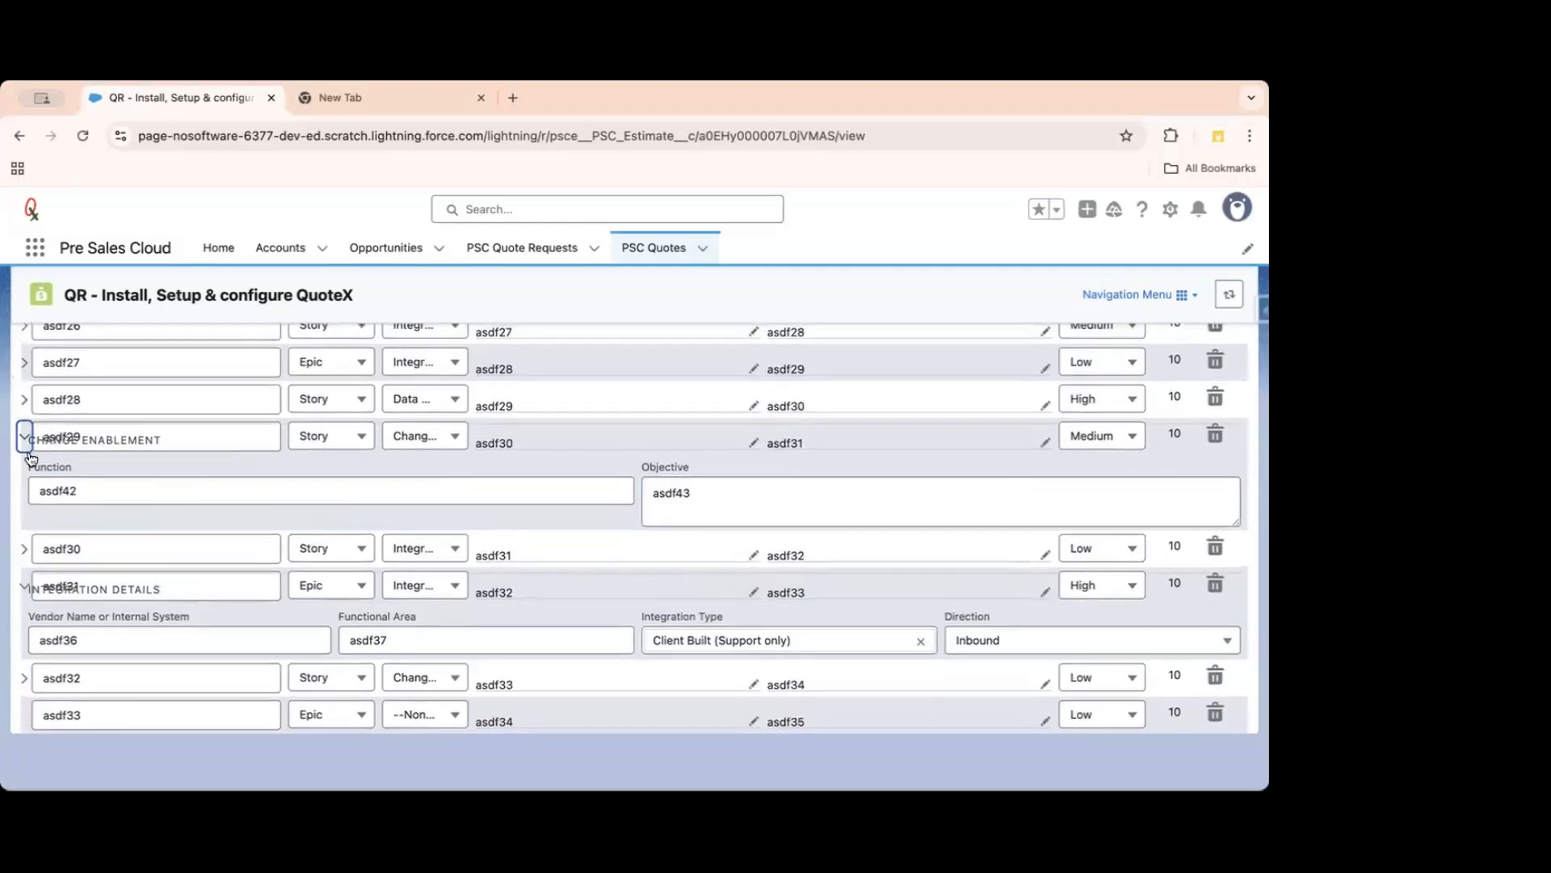
left_click(25, 399)
scroll(468, 504, "up", 1)
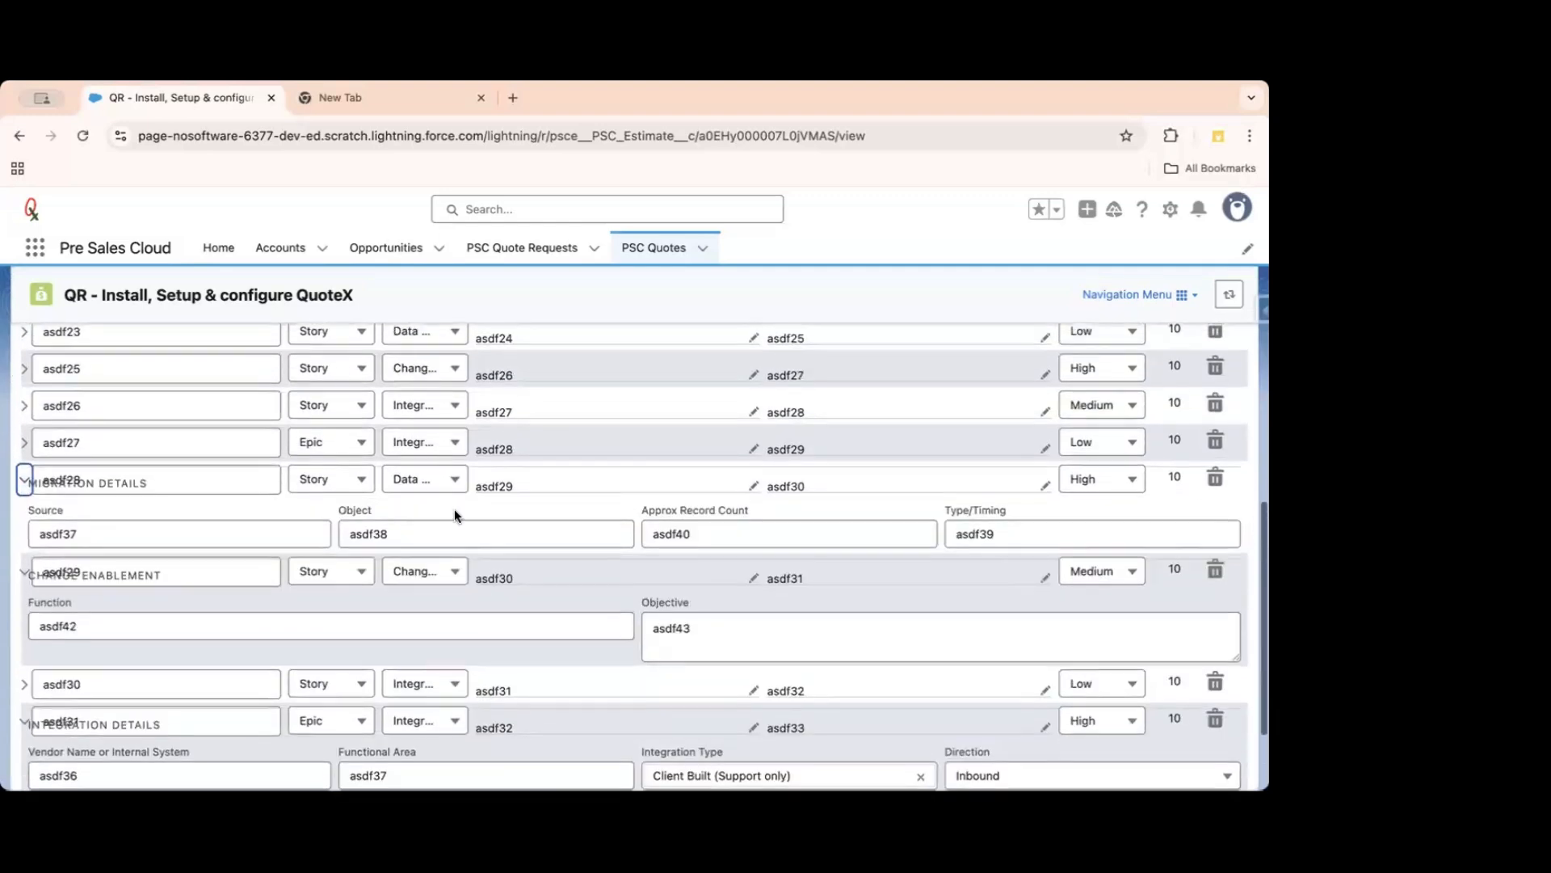
left_click(24, 409)
scroll(426, 497, "up", 10)
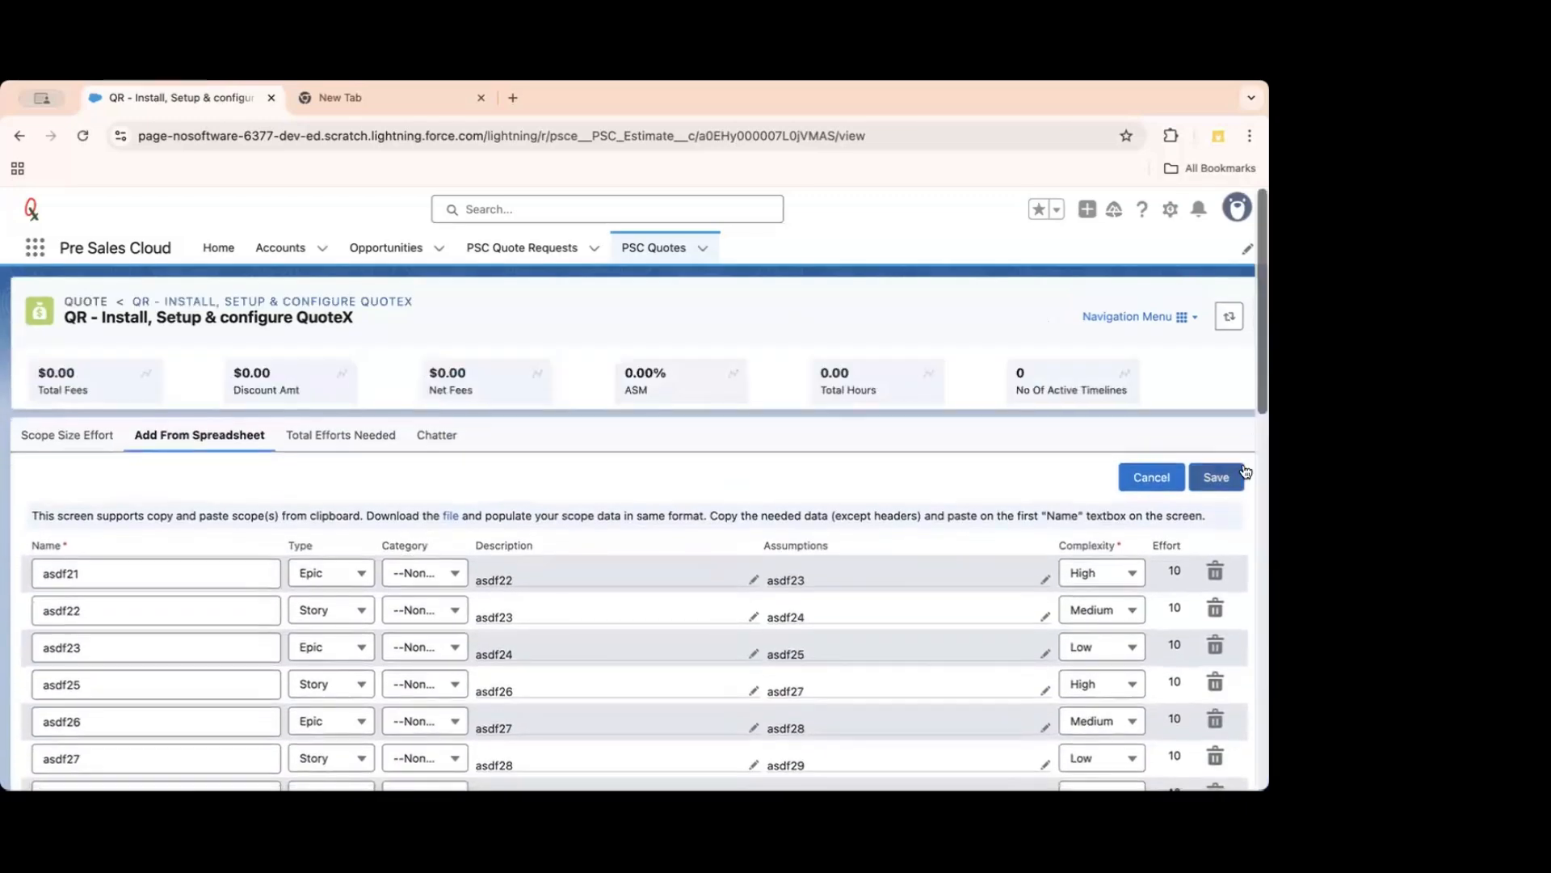
Save the pasted scopes and look for them in the quote's scope list.
left_click(1216, 477)
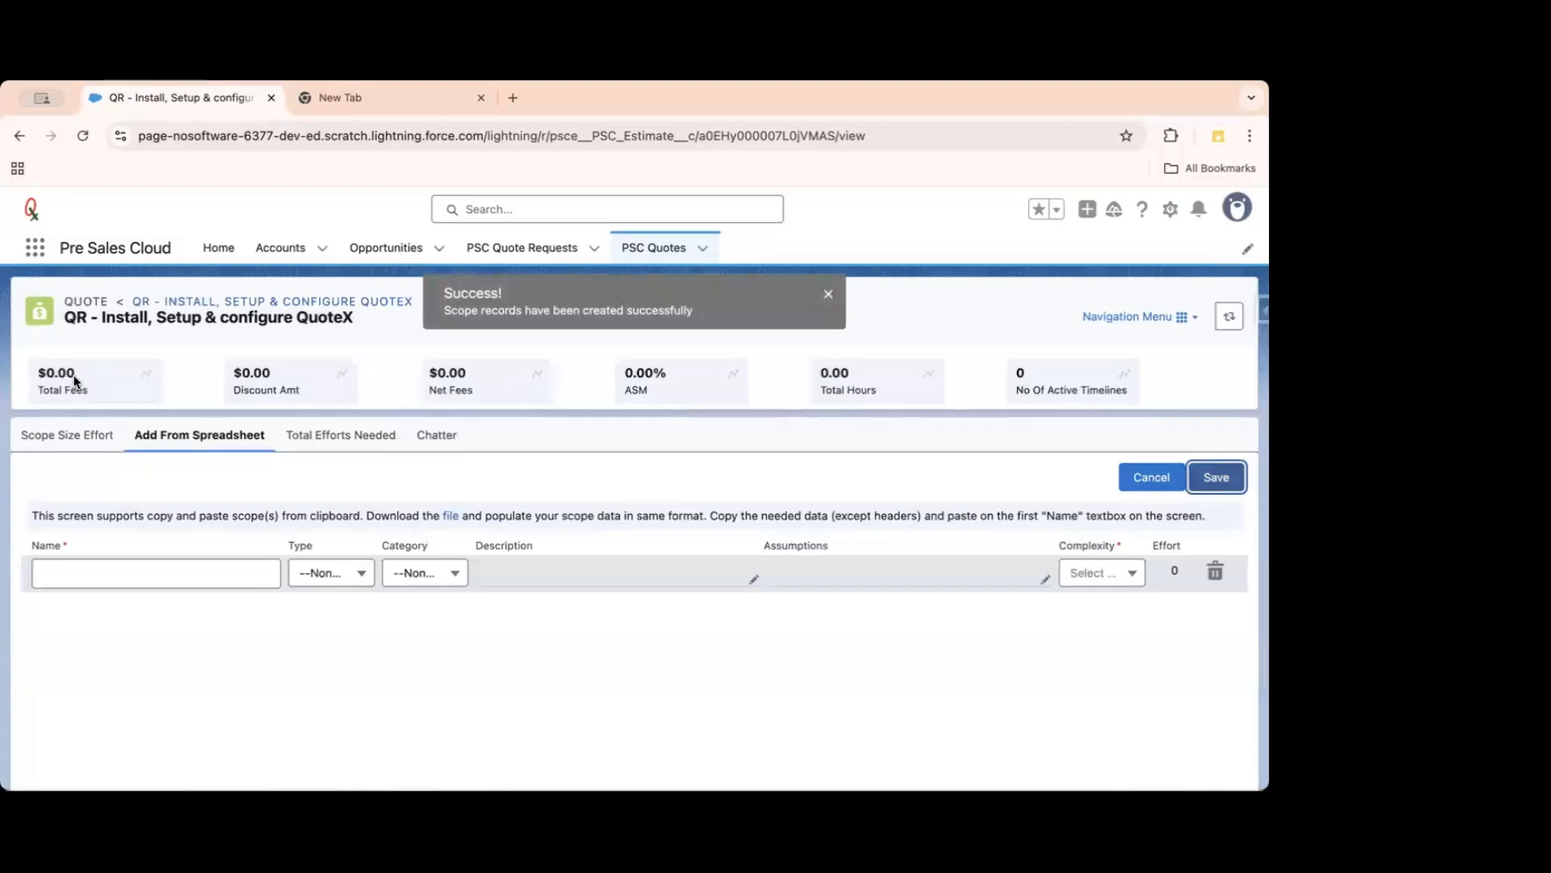
left_click(63, 434)
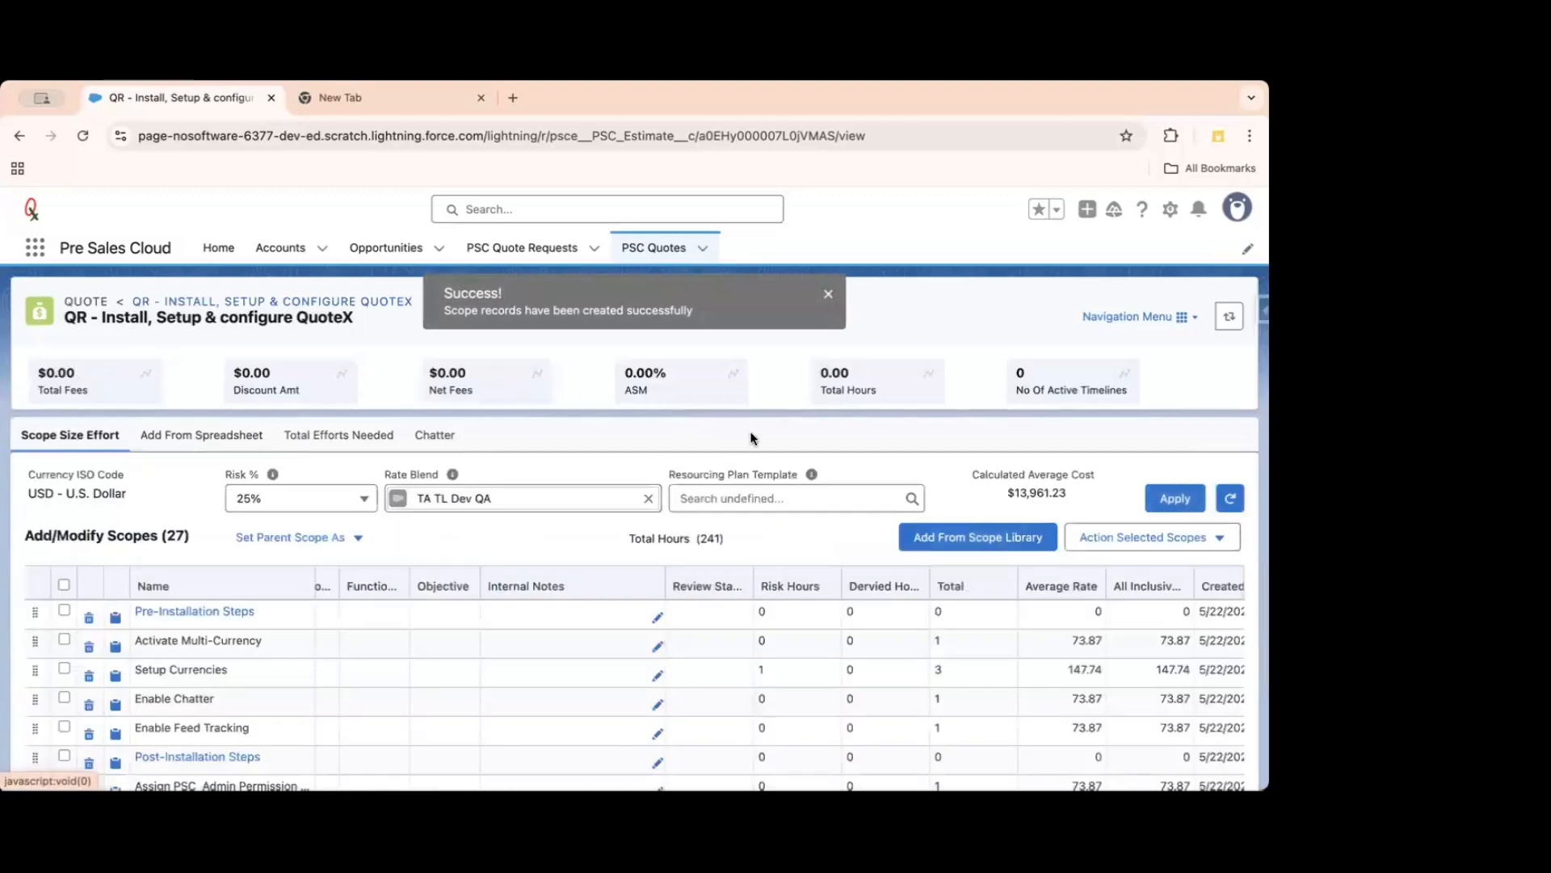
scroll(752, 439, "down", 10)
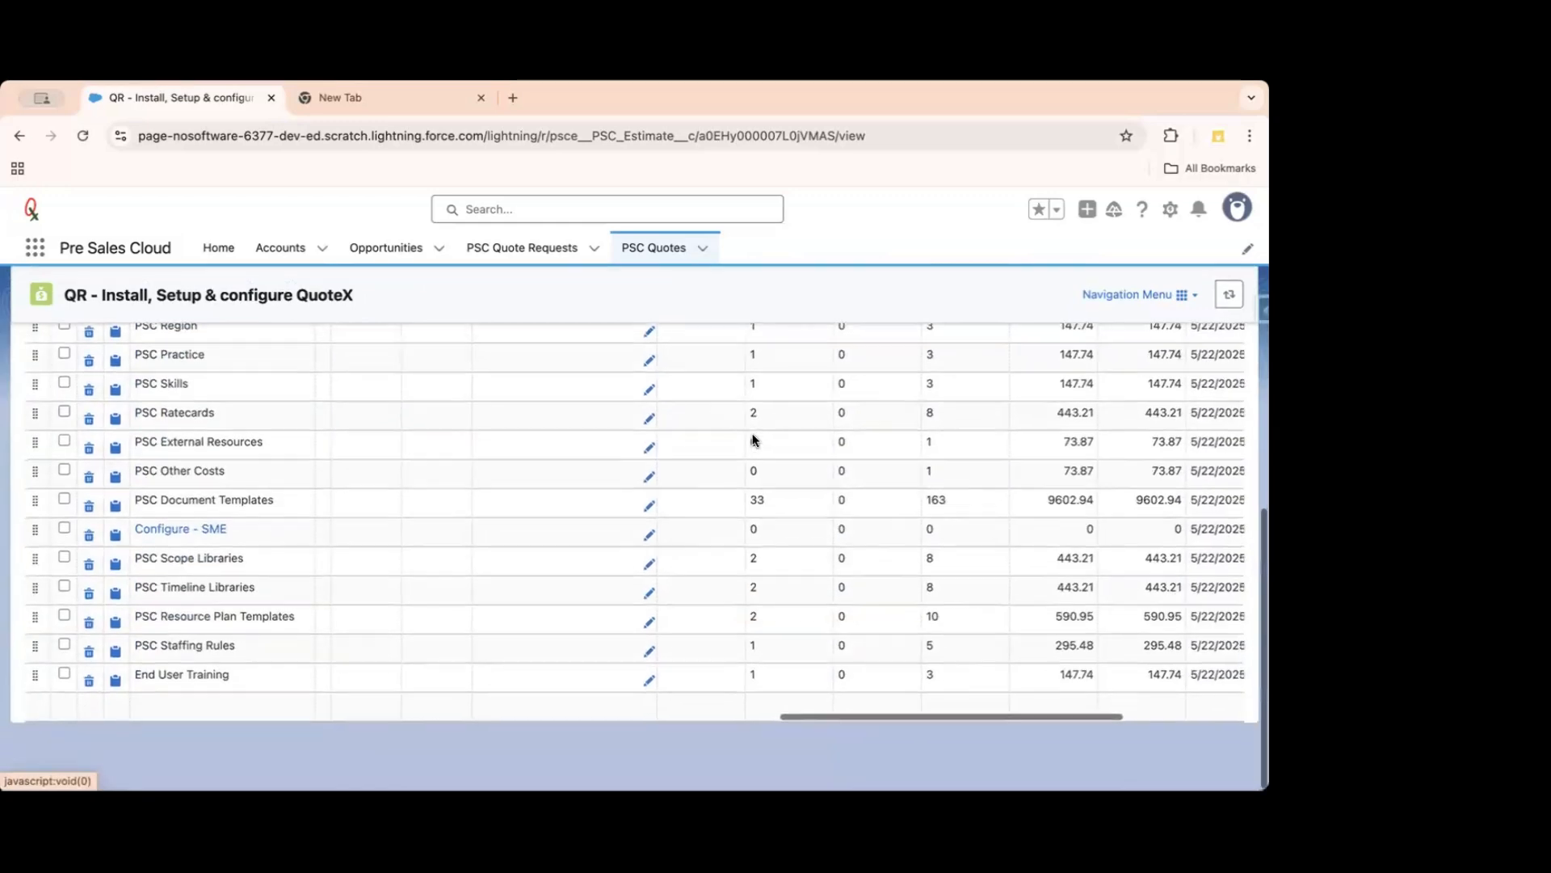
scroll(753, 439, "up", 10)
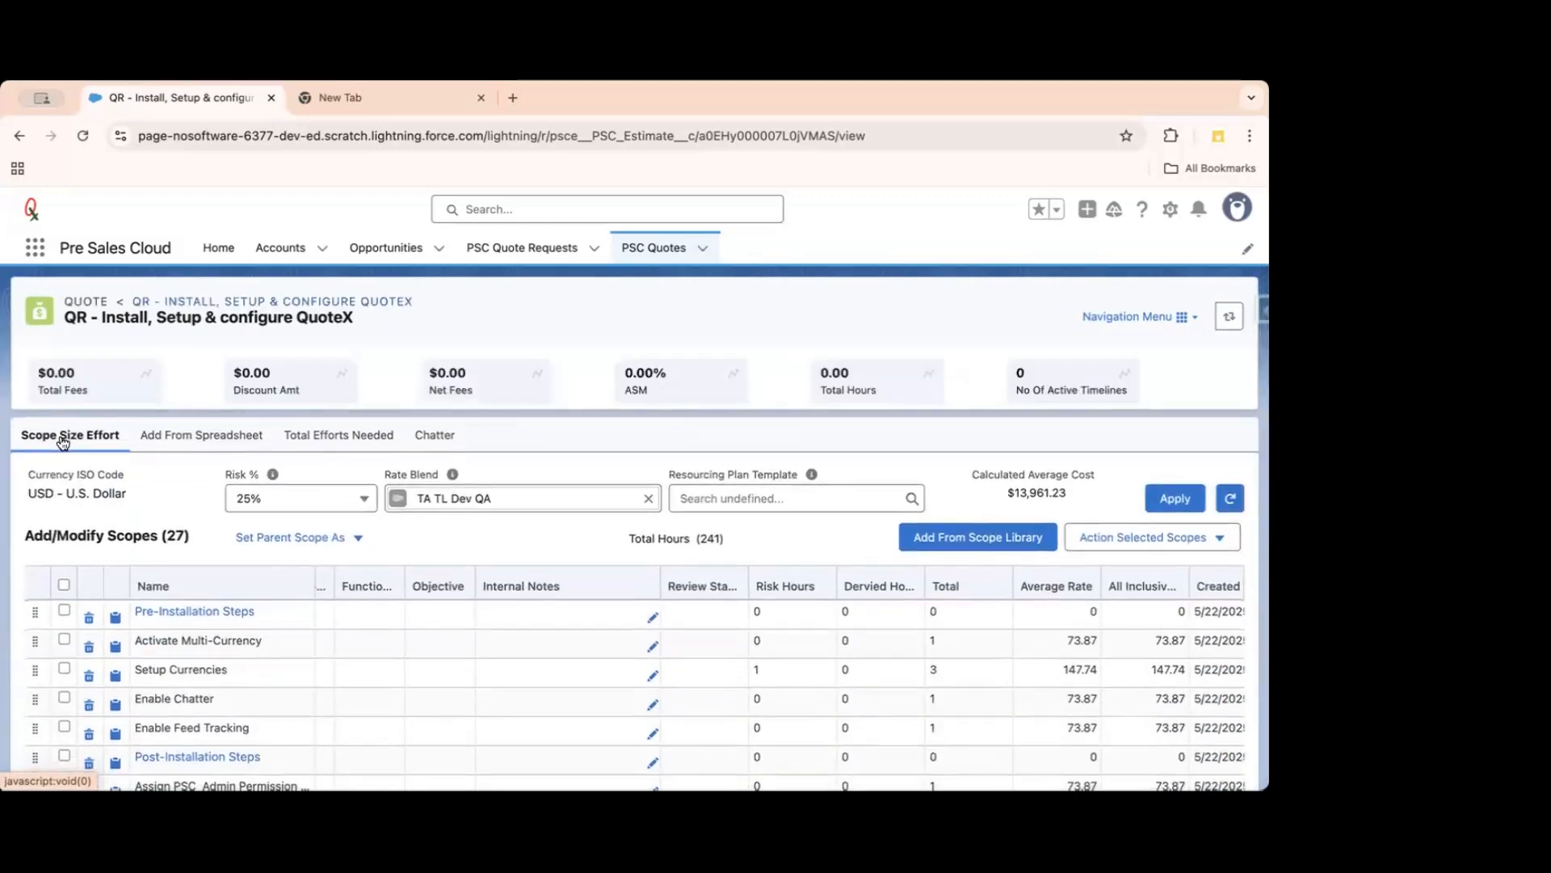
Reload the scope list and reapply the 25% risk and TA TL Dev QA rate blend to the scopes.
left_click(205, 446)
left_click(60, 445)
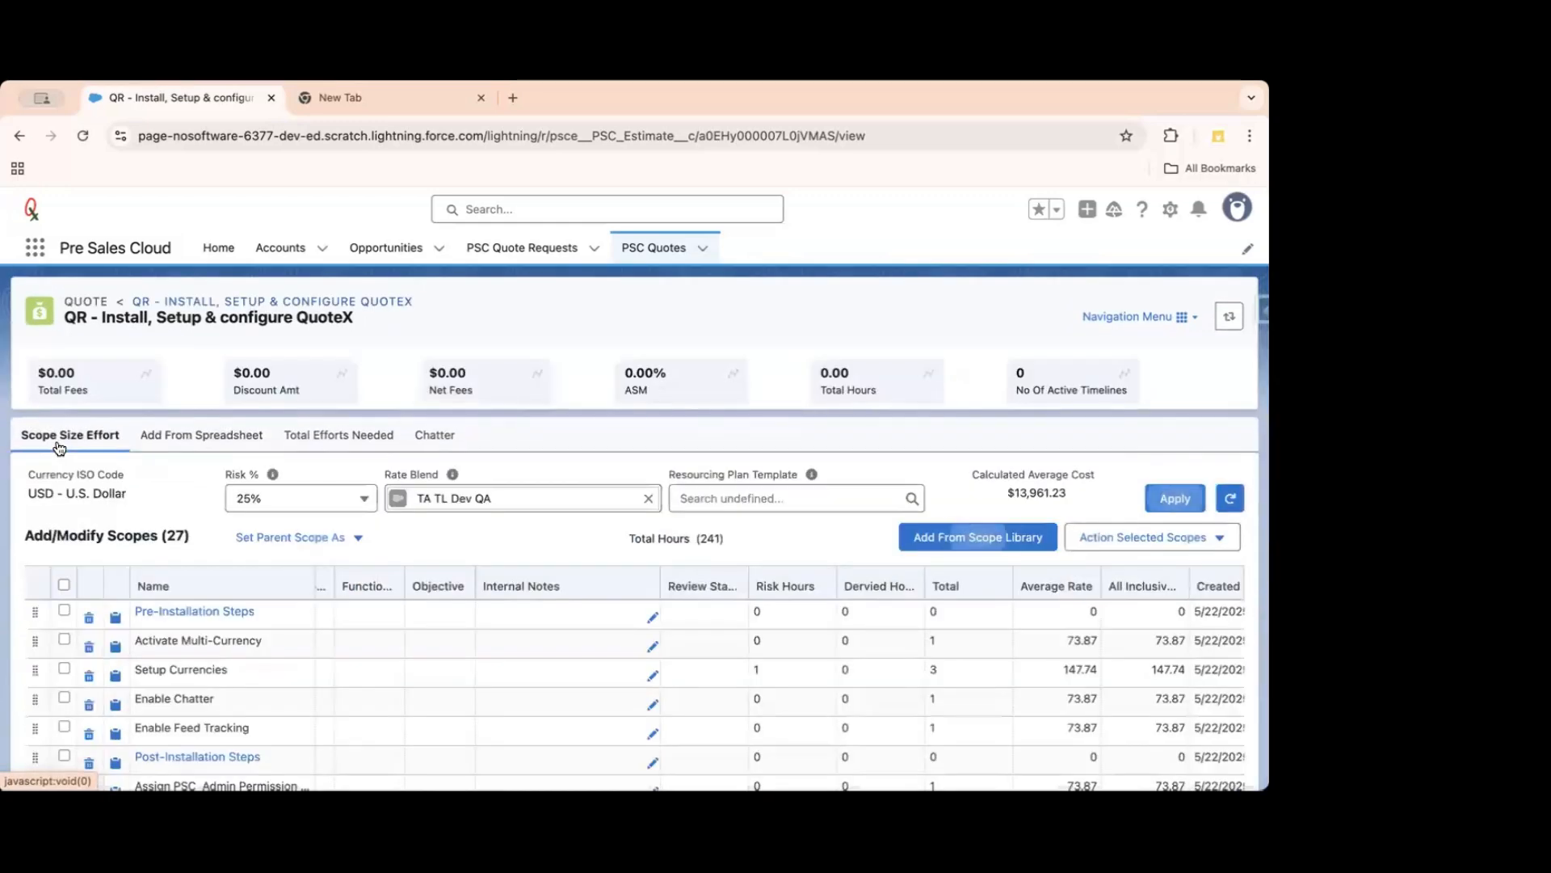
scroll(657, 630, "down", 10)
scroll(658, 630, "up", 8)
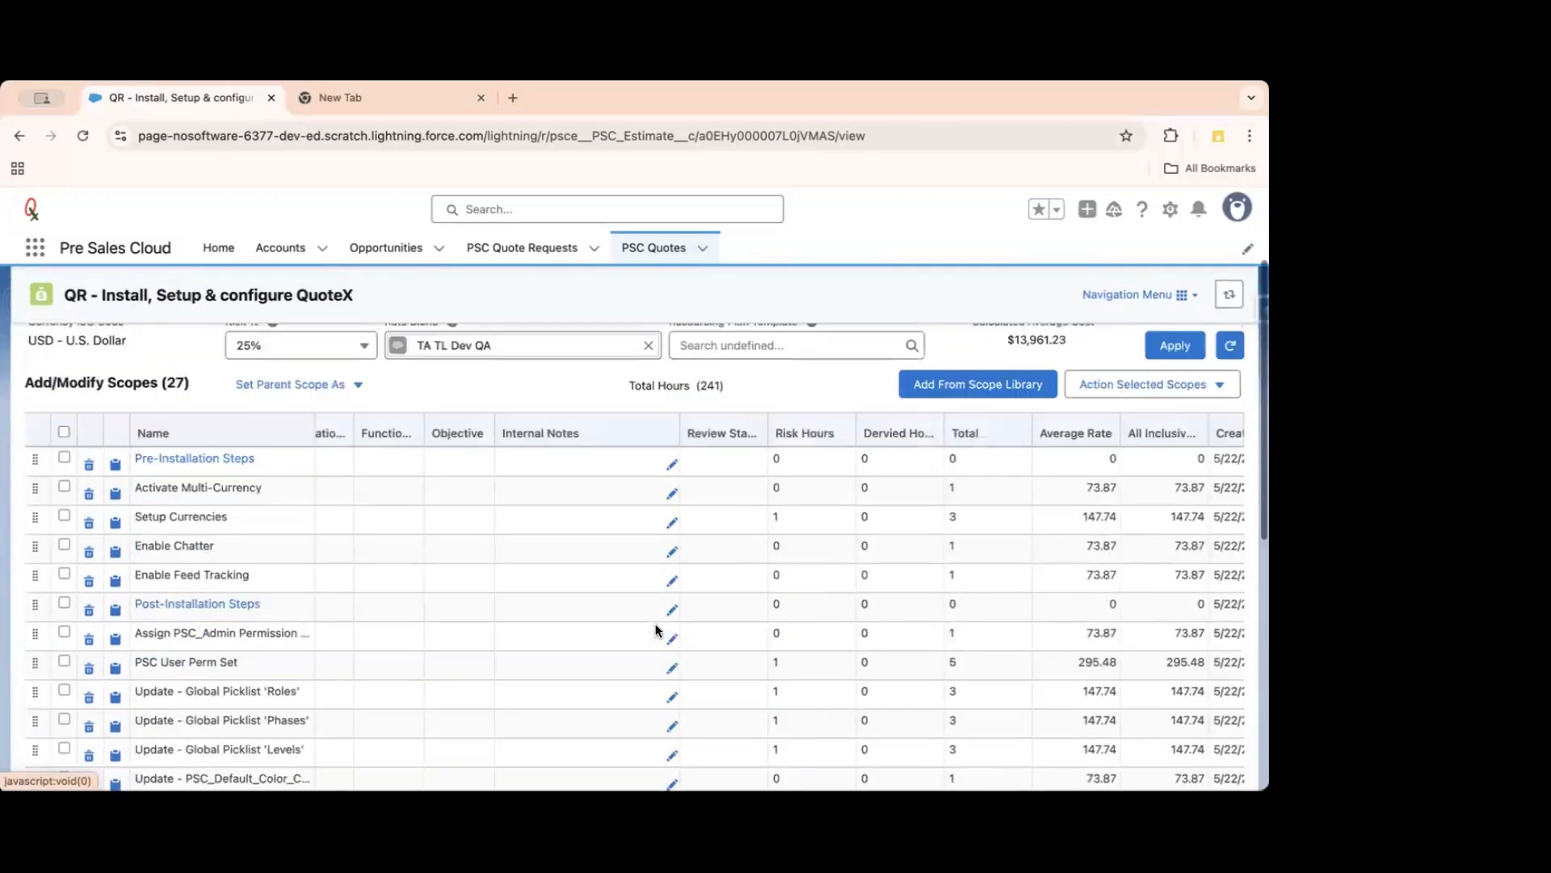
scroll(656, 630, "up", 3)
left_click(1178, 502)
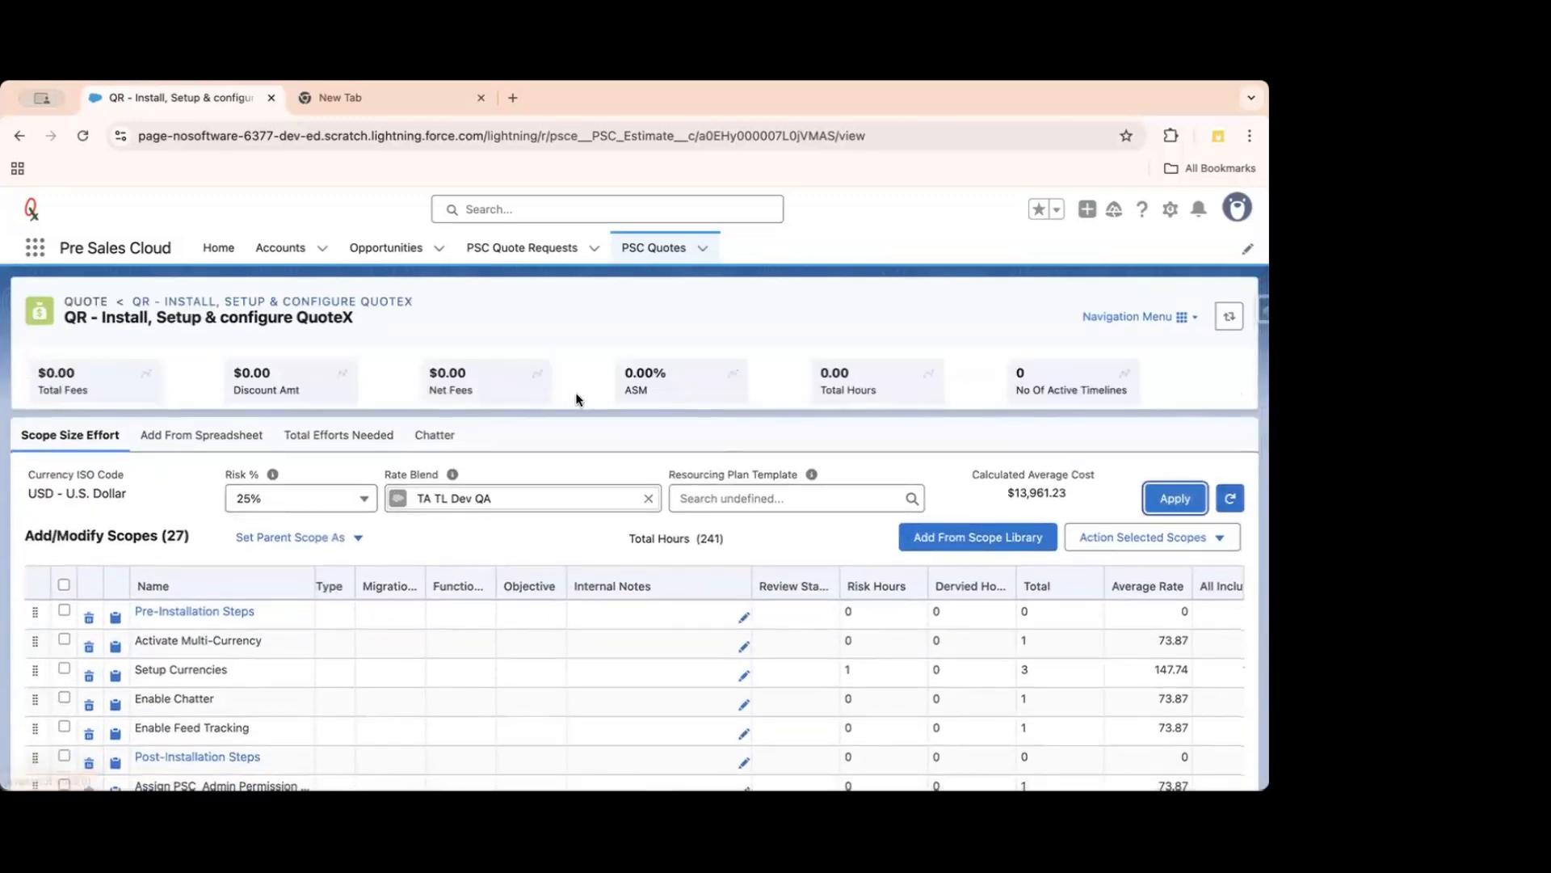
Reopen the scope list and check it again for the scopes added from the spreadsheet.
left_click(225, 454)
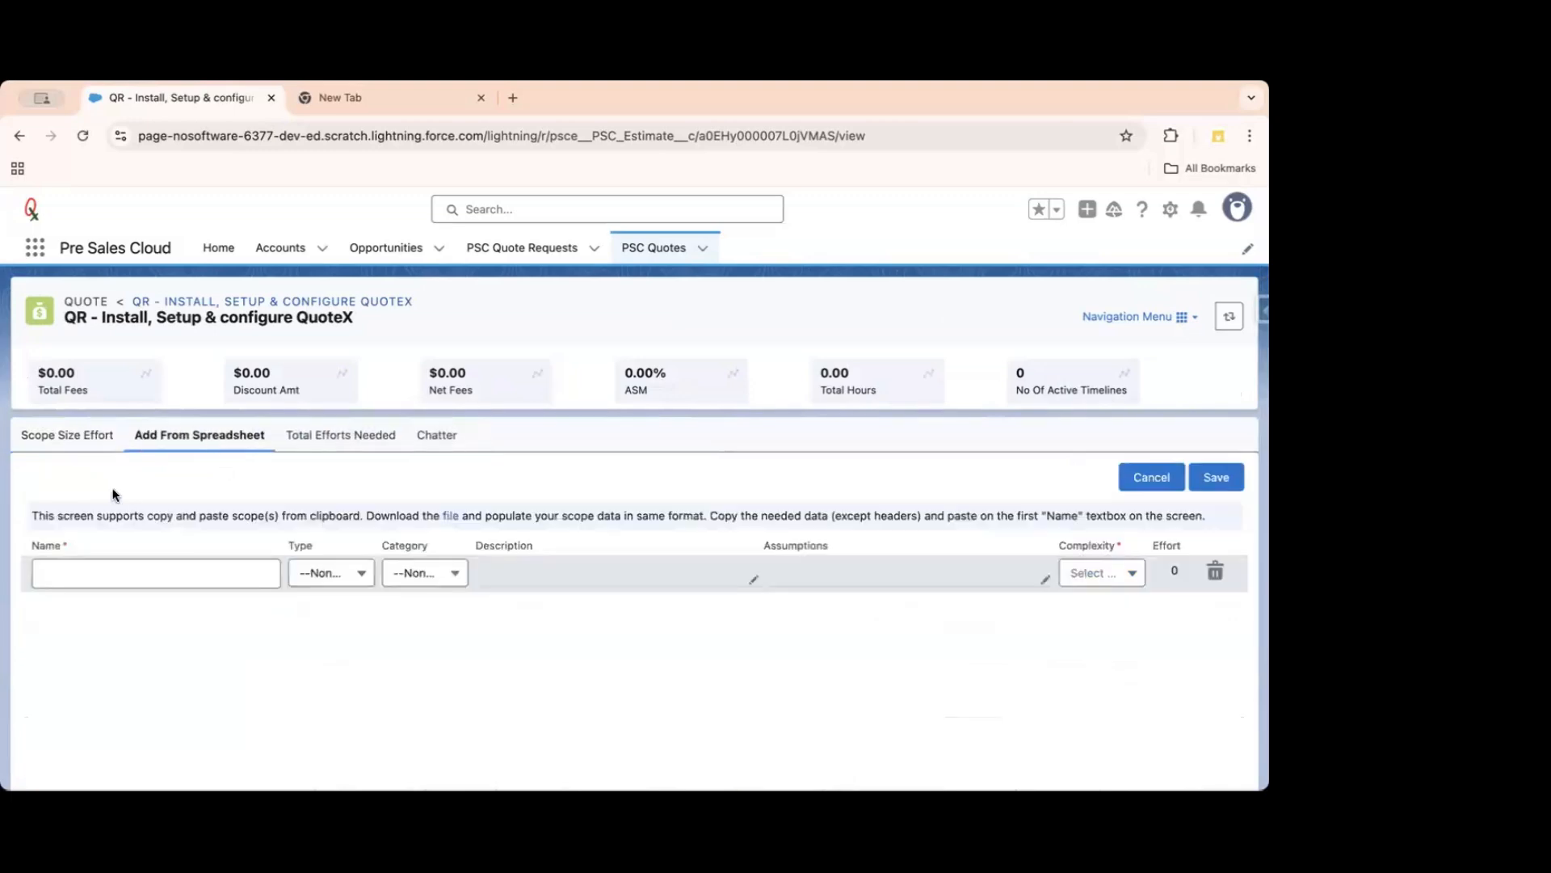
left_click(72, 434)
scroll(596, 625, "down", 15)
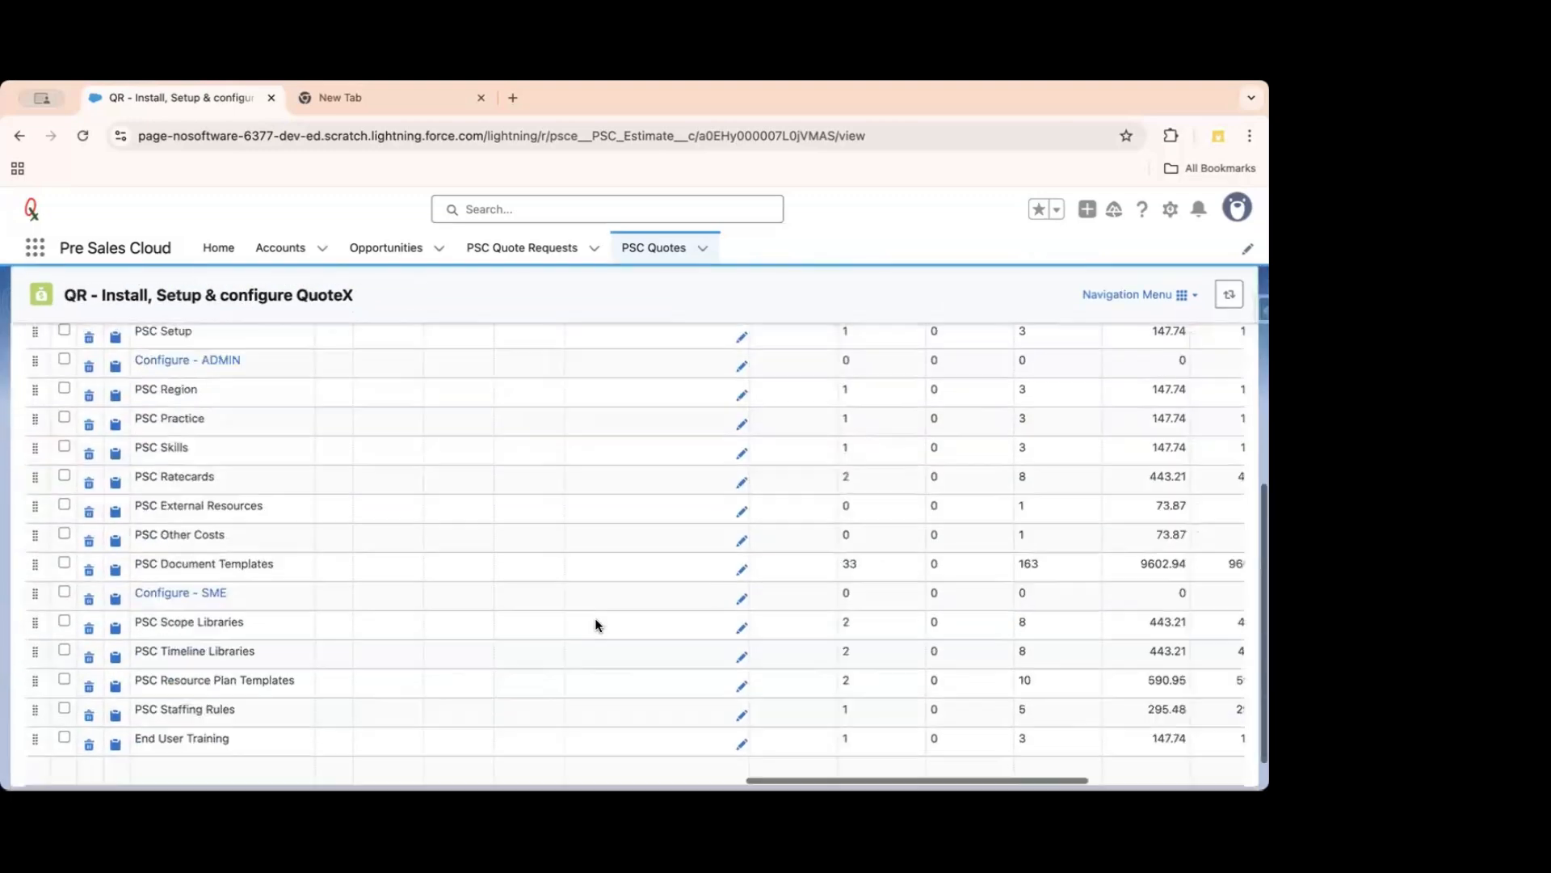
scroll(558, 543, "up", 15)
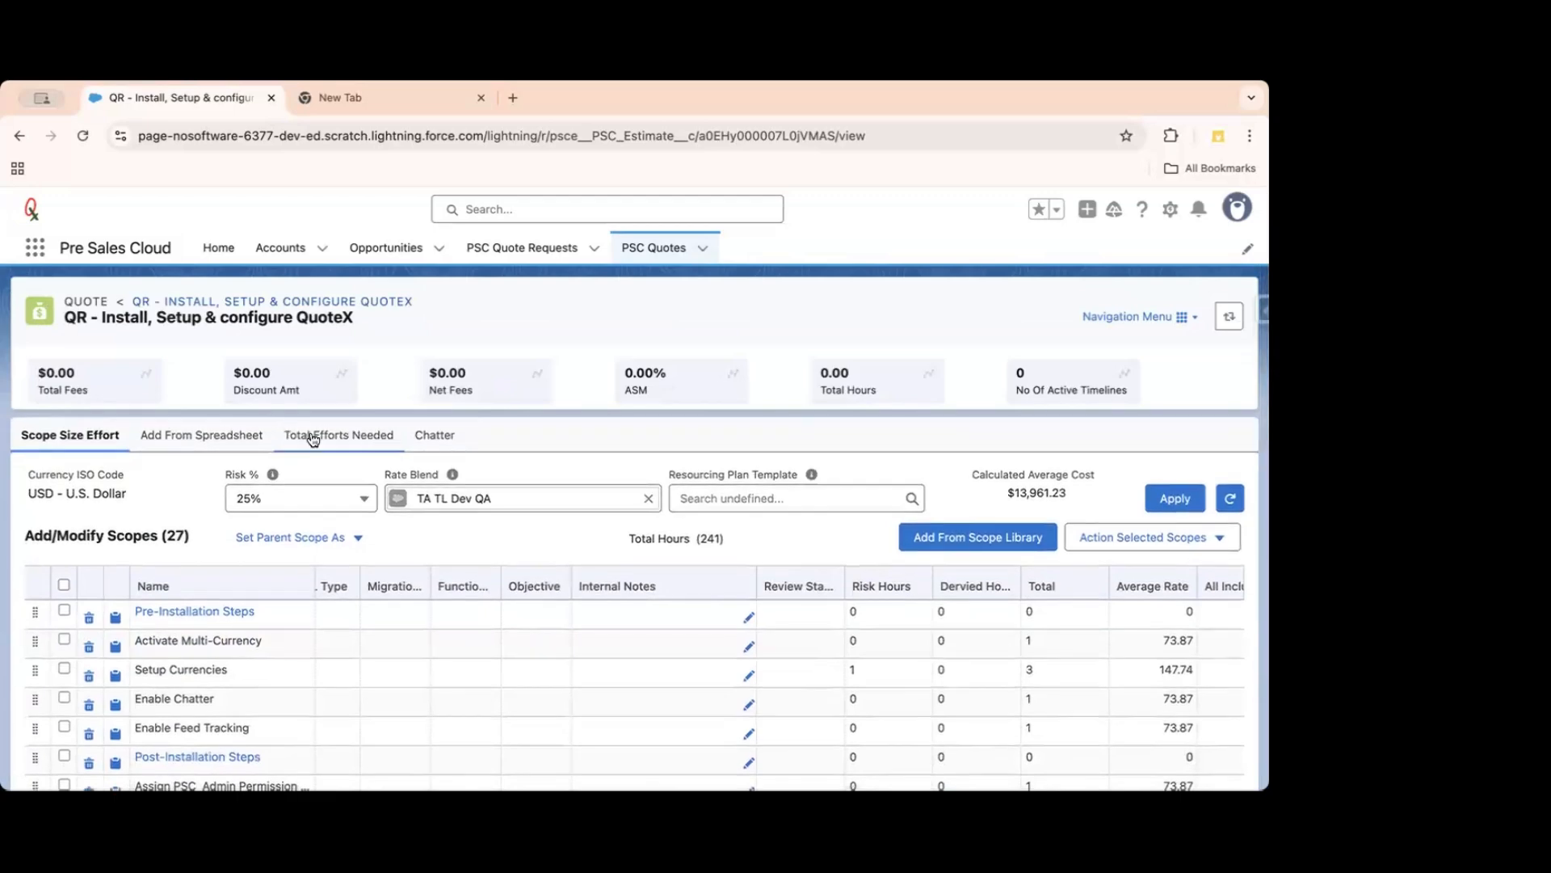
Review the quote's total efforts needed by phase and by role.
left_click(313, 438)
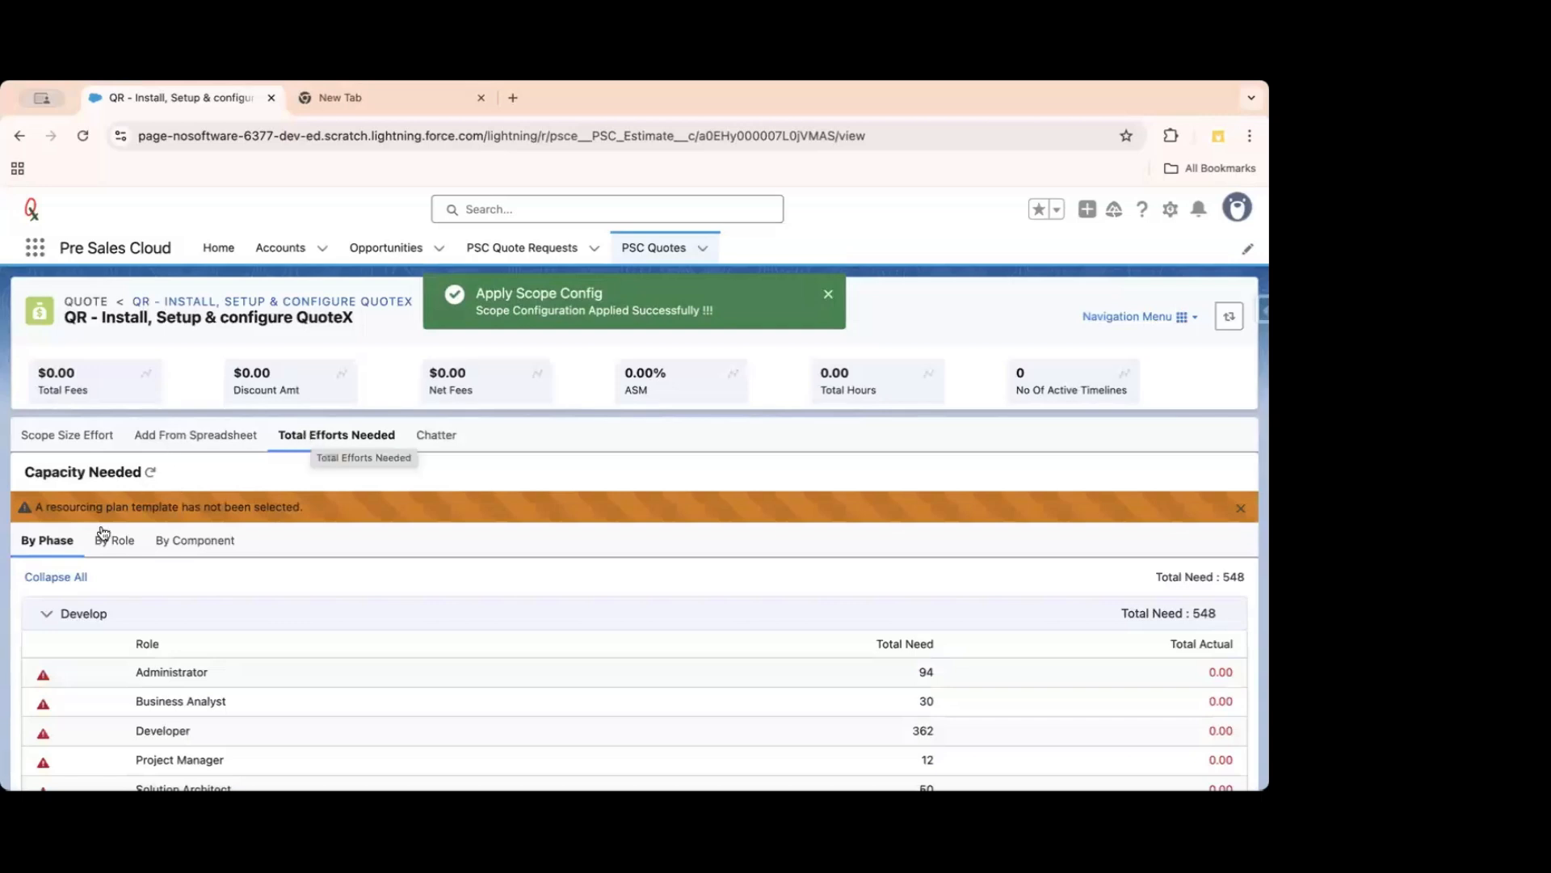
left_click(113, 541)
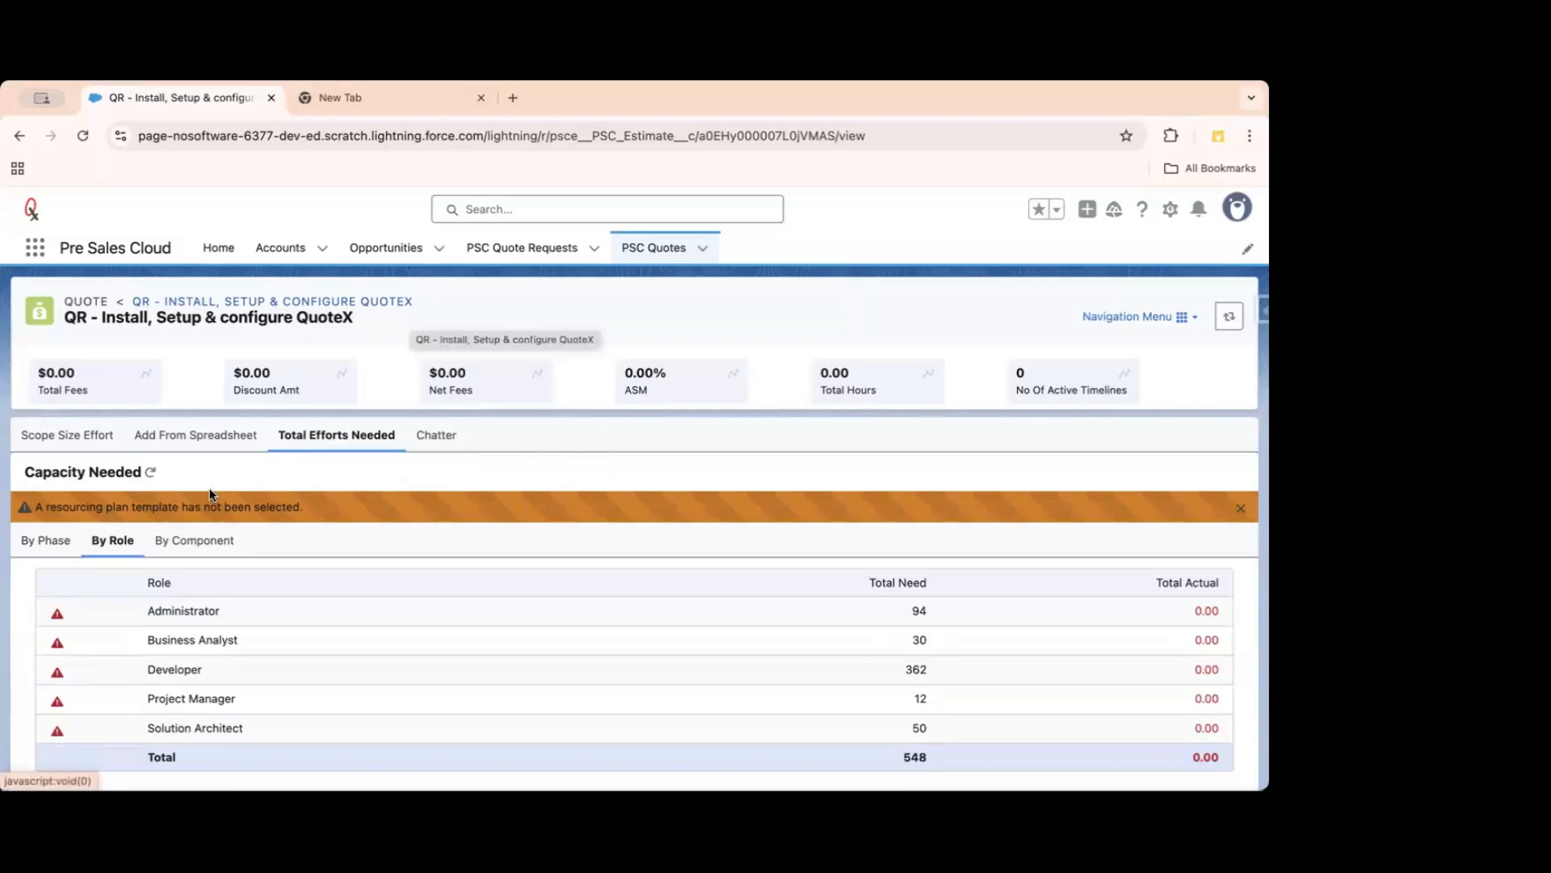
Delete all the spreadsheet-added asdf scopes at the end of the quote's scope list, from the first asdf22 through asdf21.
scroll(375, 481, "down", 1)
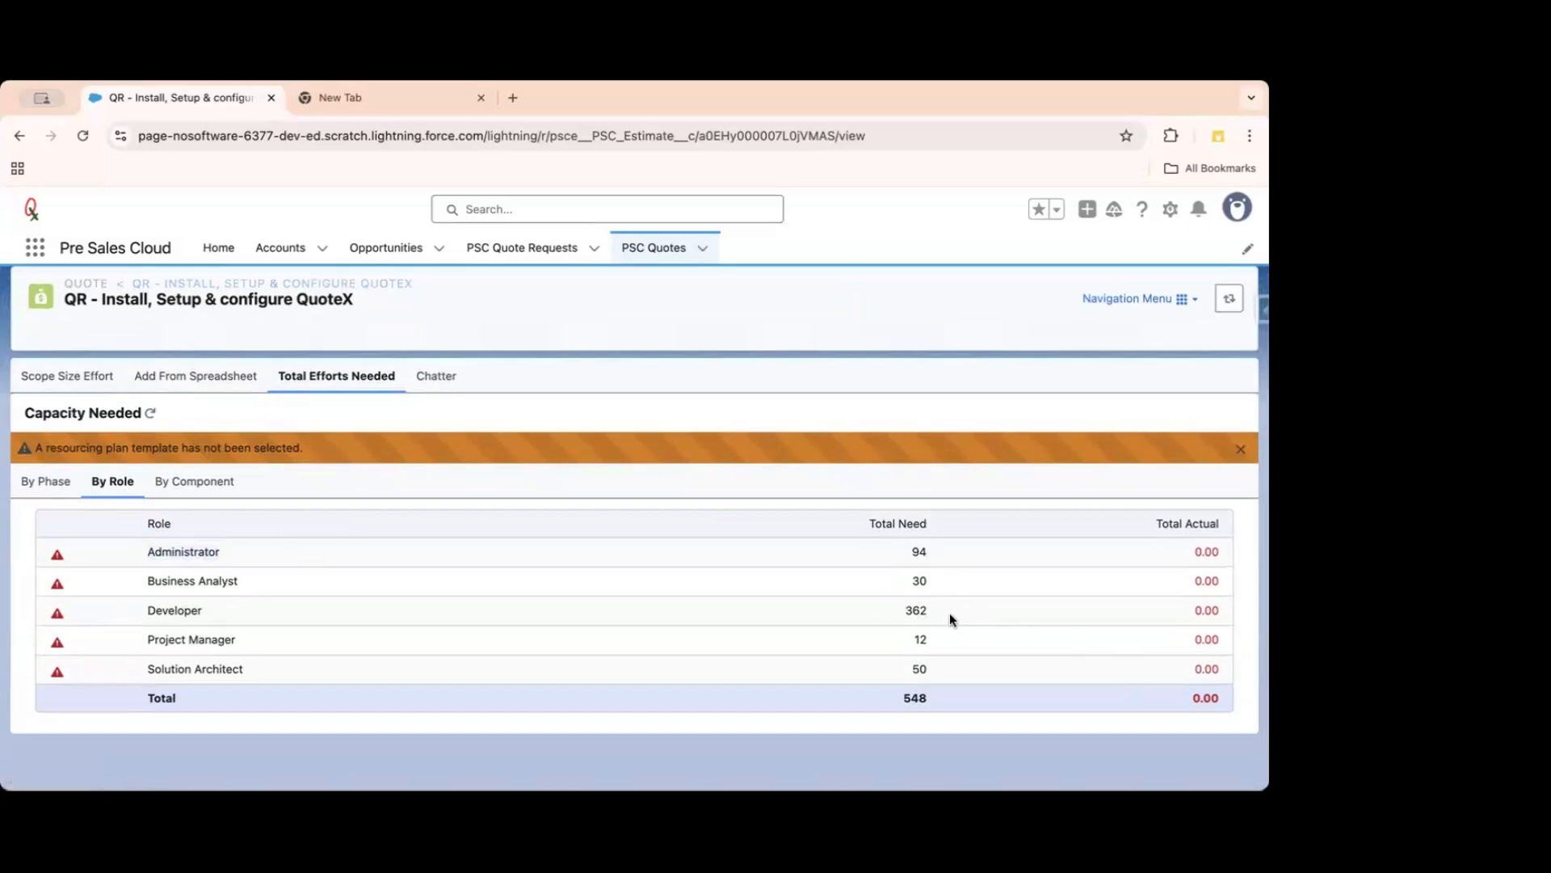
left_click(69, 376)
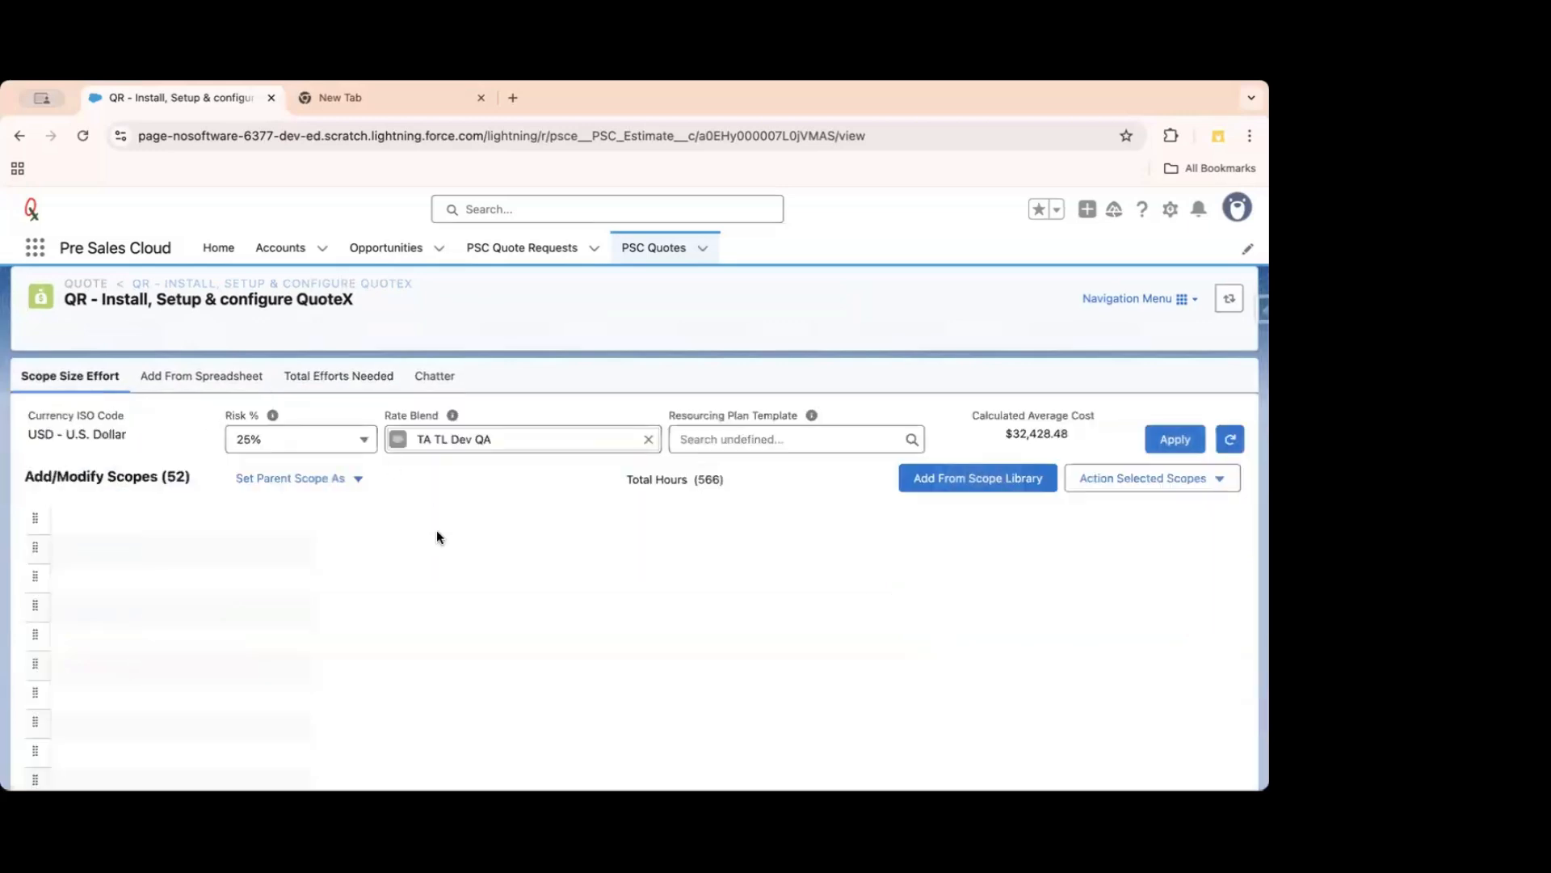
scroll(436, 537, "down", 10)
scroll(436, 530, "up", 10)
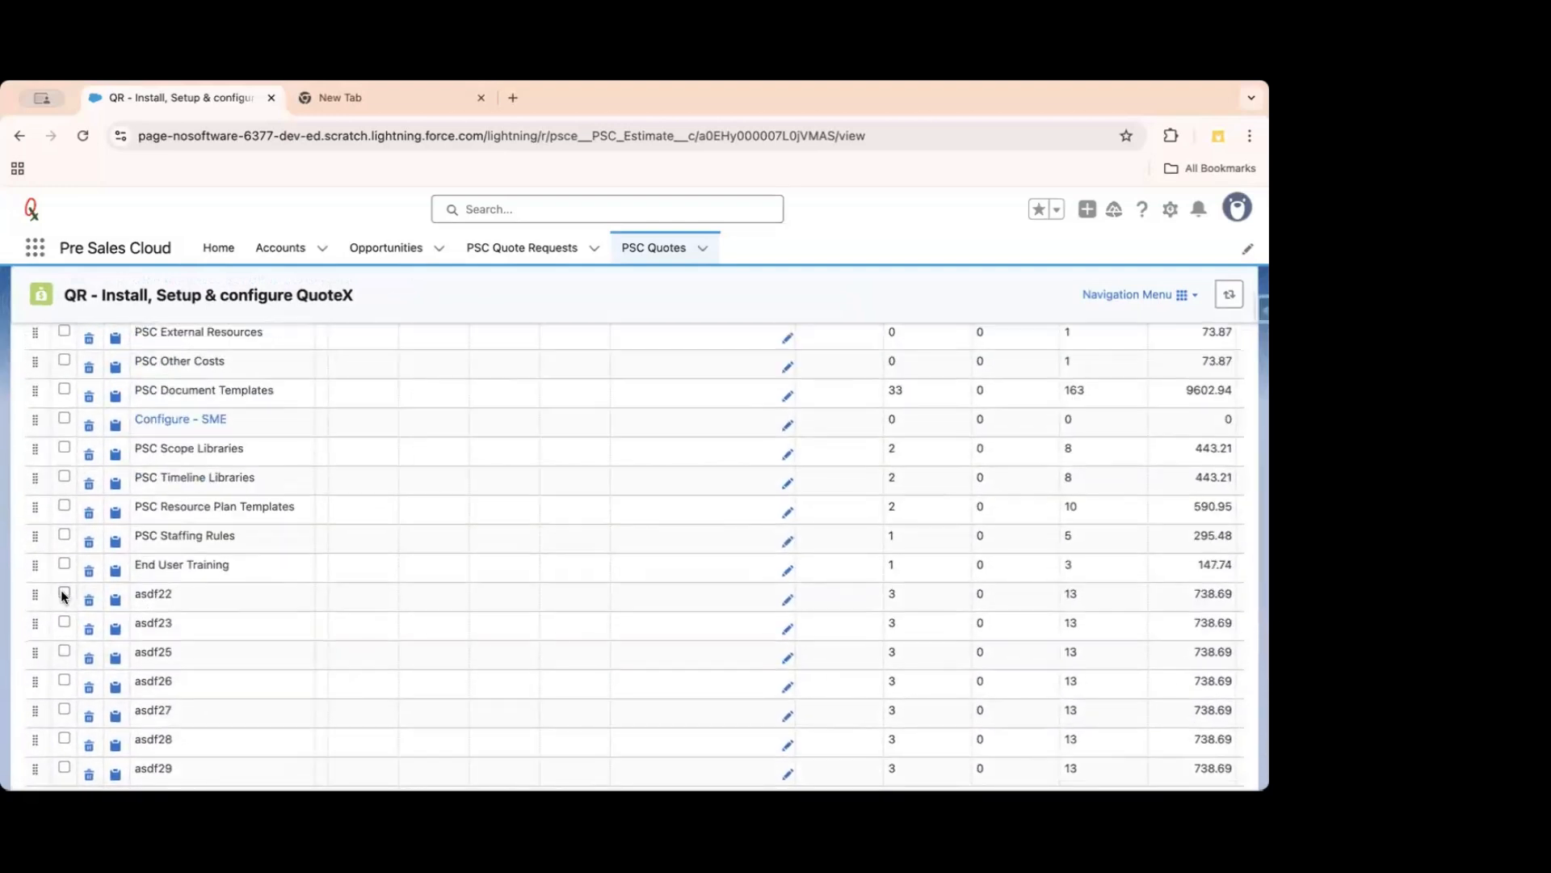
scroll(305, 610, "down", 10)
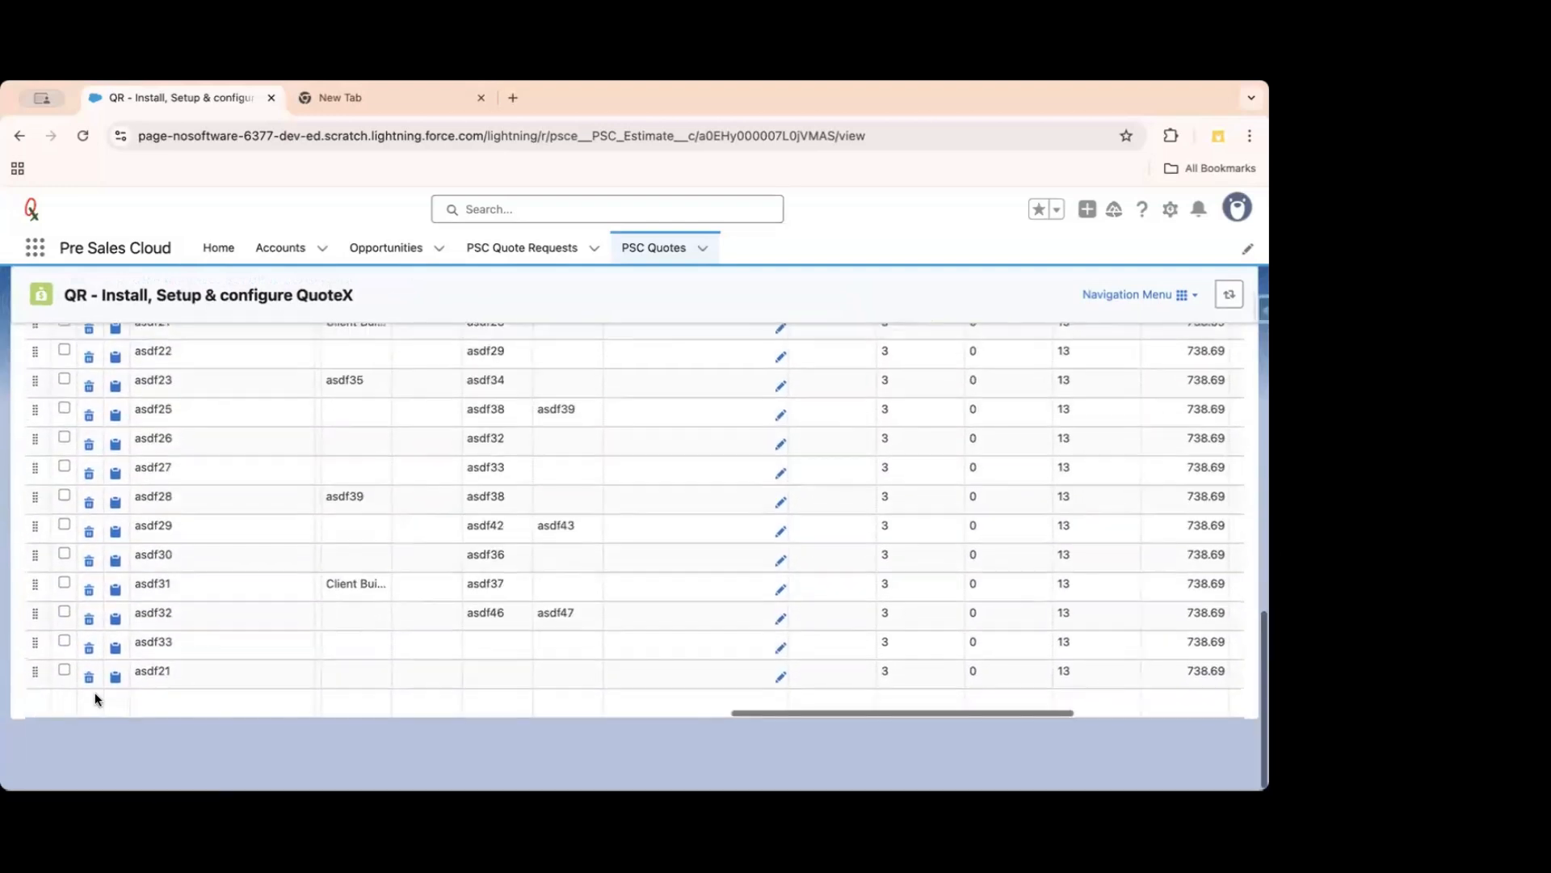
left_click(62, 685)
scroll(796, 565, "up", 10)
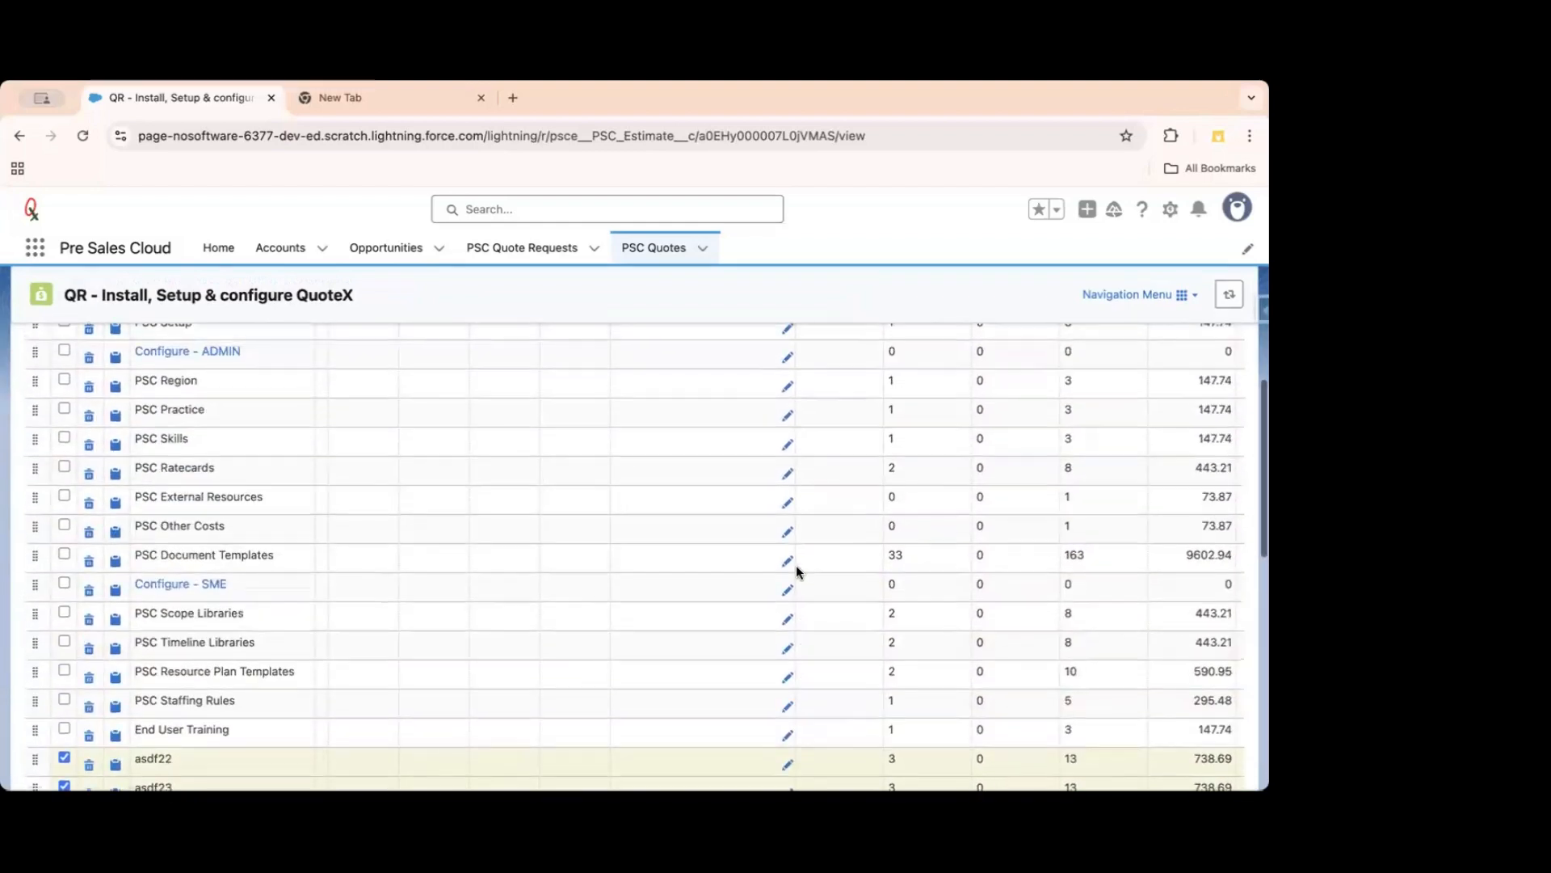
scroll(796, 564, "up", 10)
left_click(1200, 539)
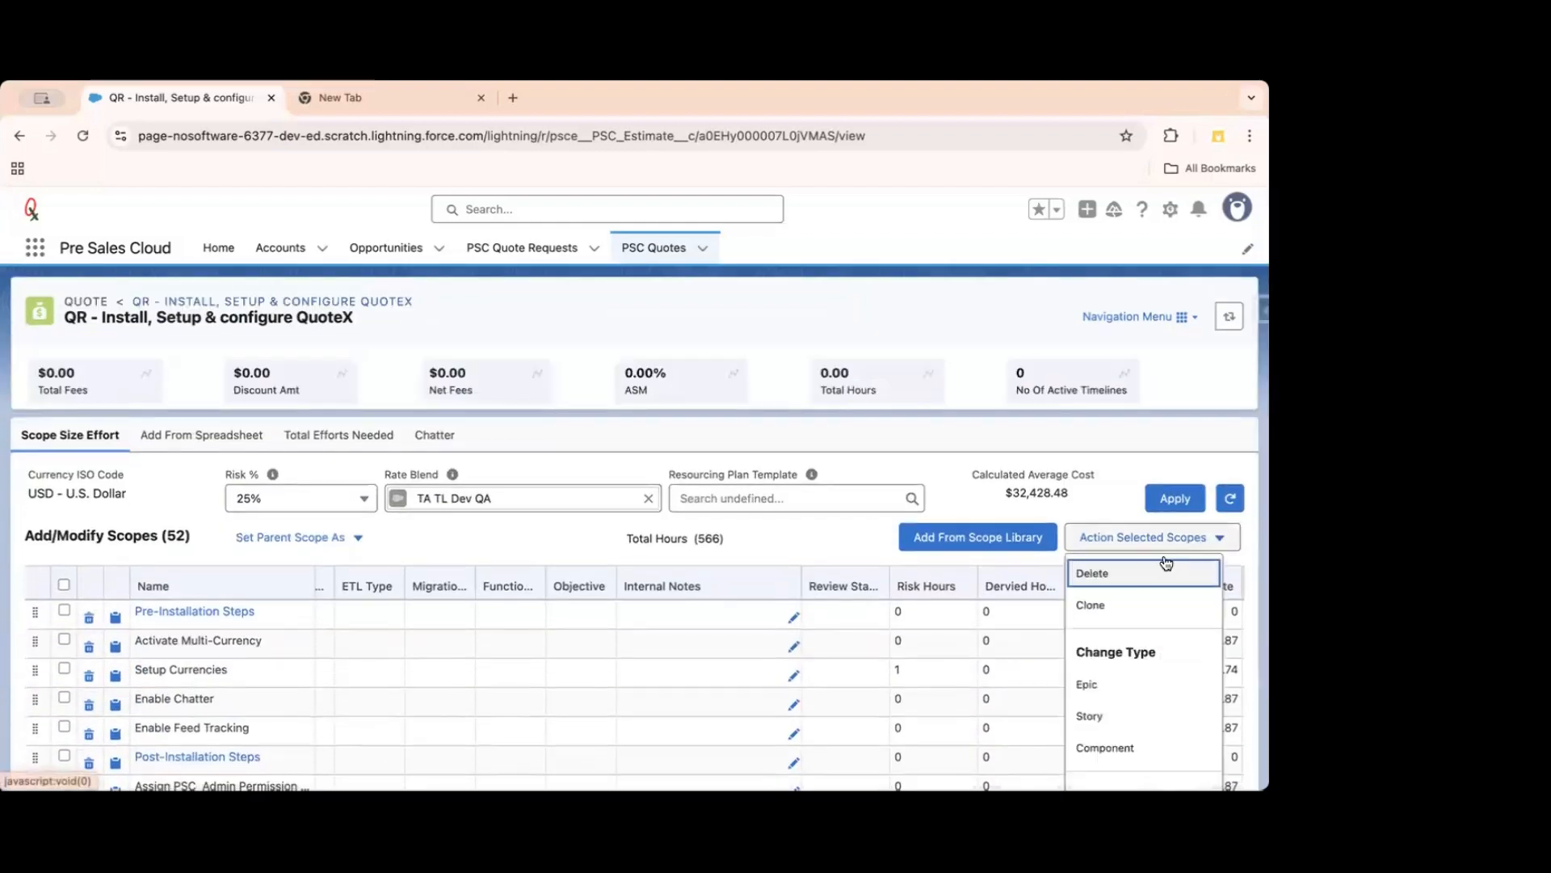
left_click(1122, 572)
left_click(672, 523)
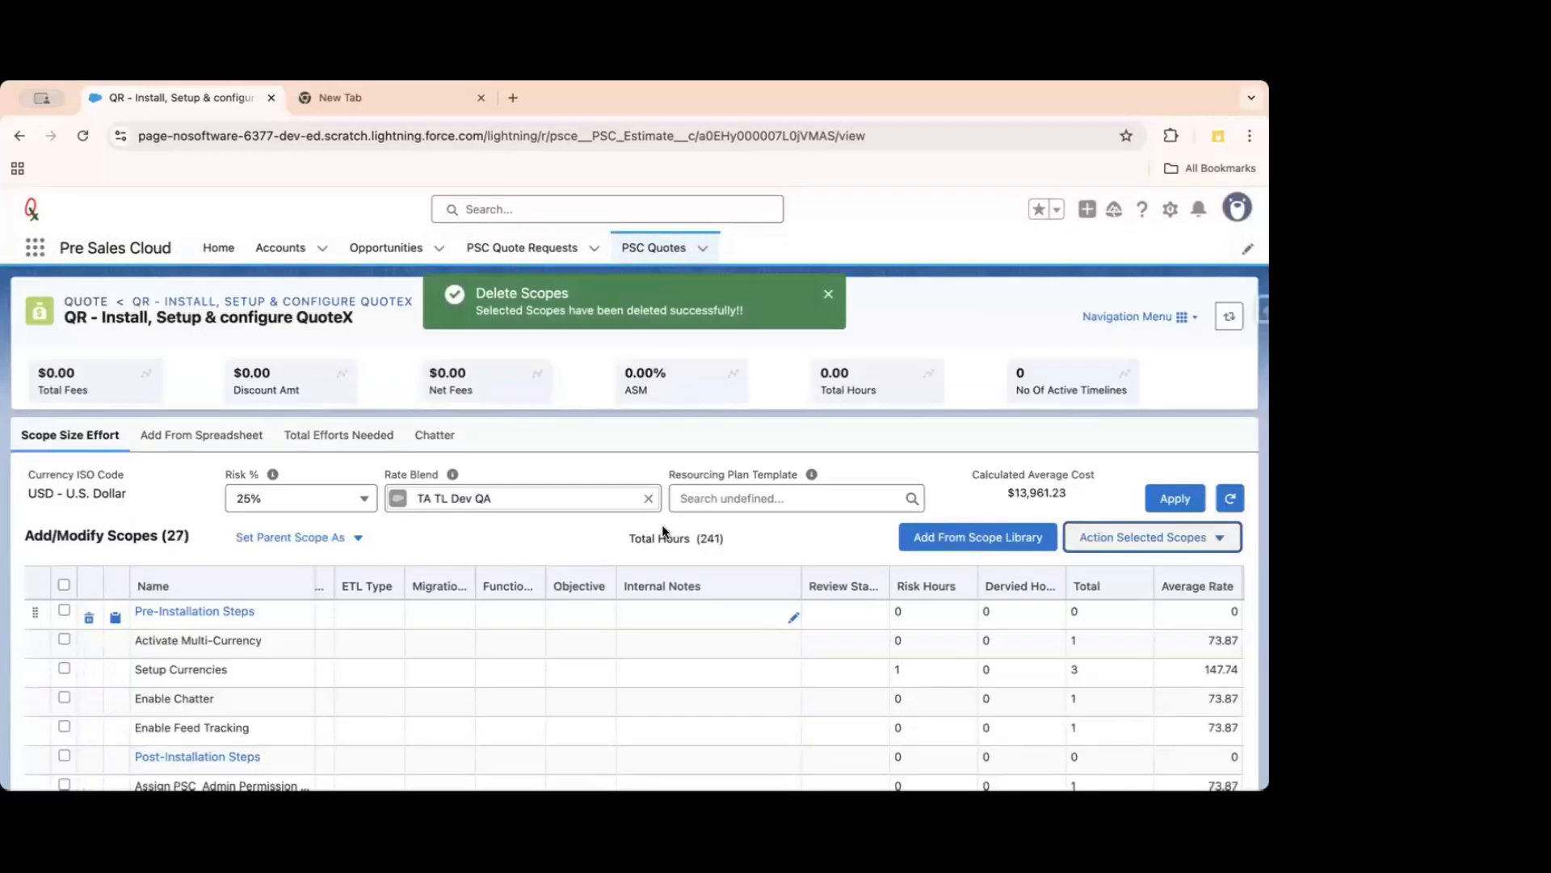
Check the remaining scopes in the list and review the quote's total efforts needed by role again, especially the Developer hours.
scroll(493, 656, "down", 10)
scroll(492, 656, "up", 5)
scroll(493, 662, "left", 1)
scroll(493, 662, "right", 6)
scroll(493, 662, "up", 6)
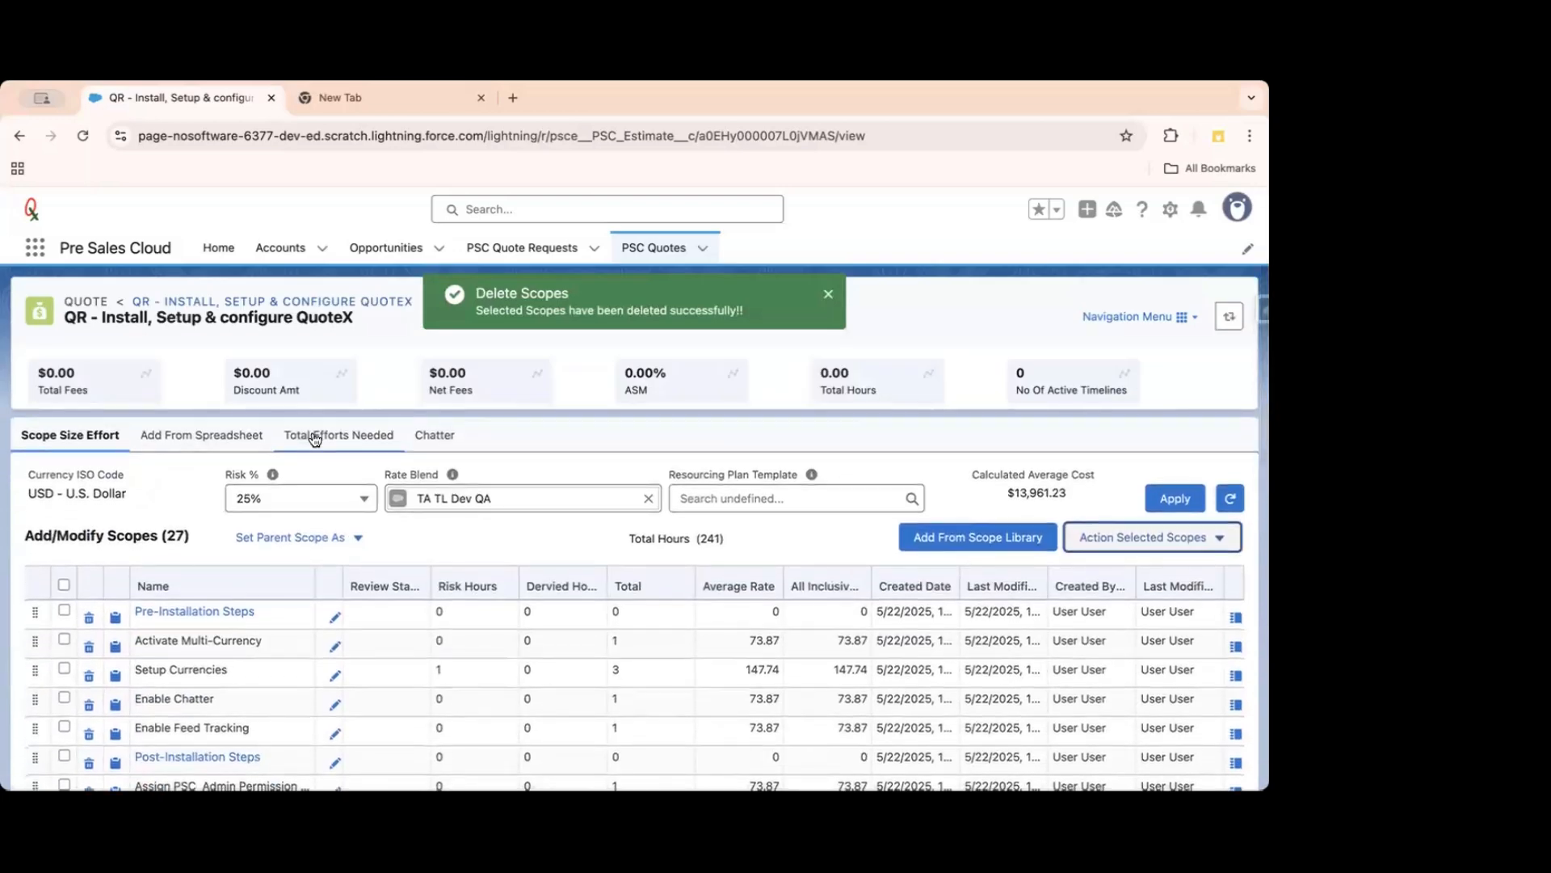
left_click(315, 439)
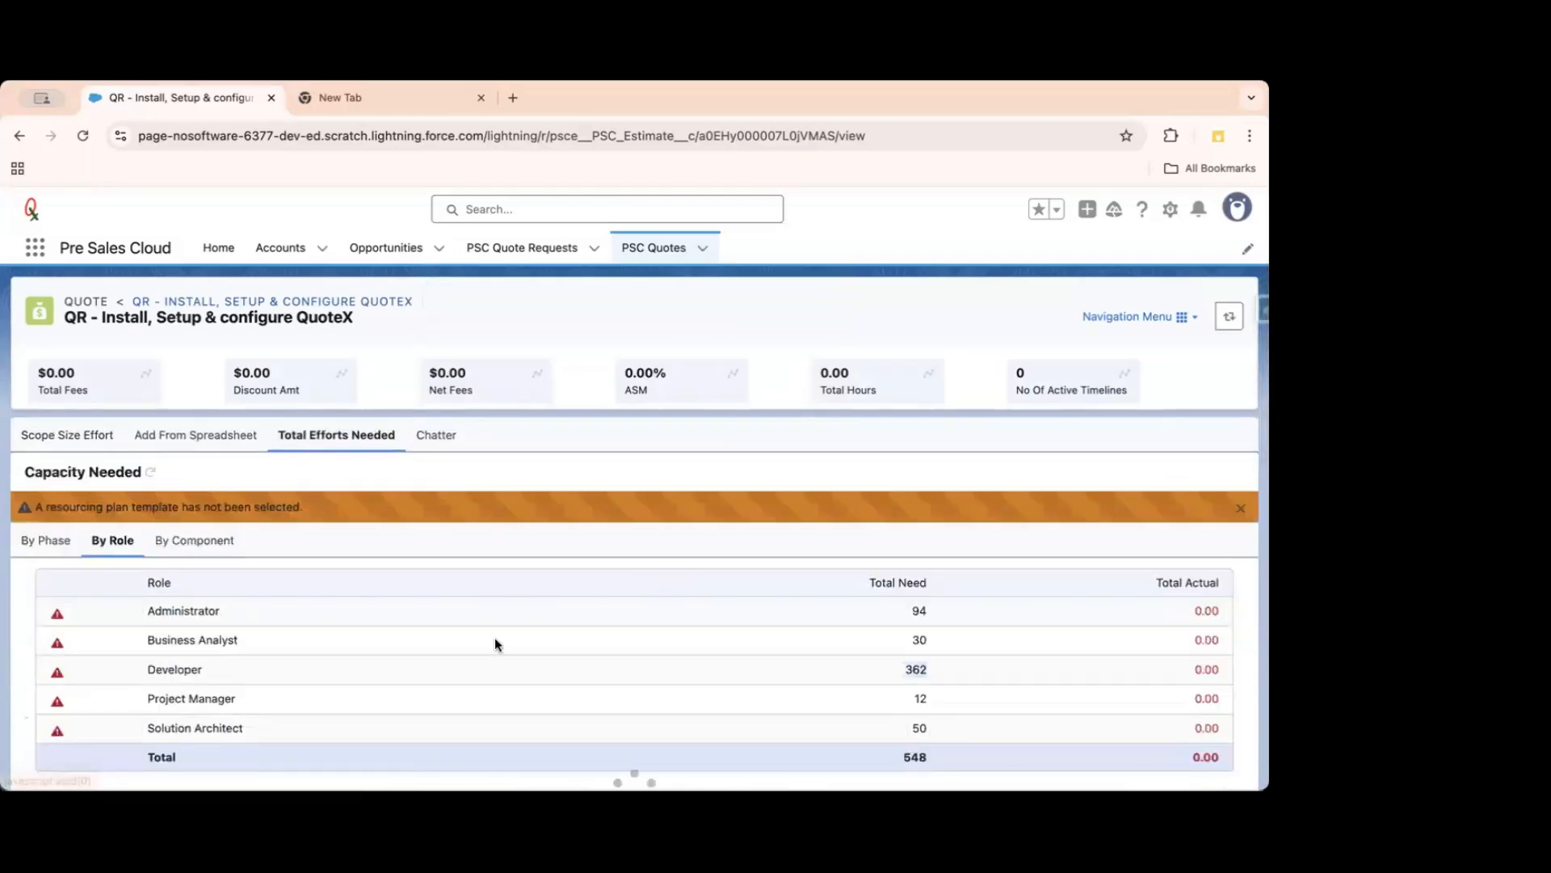
scroll(876, 663, "down", 1)
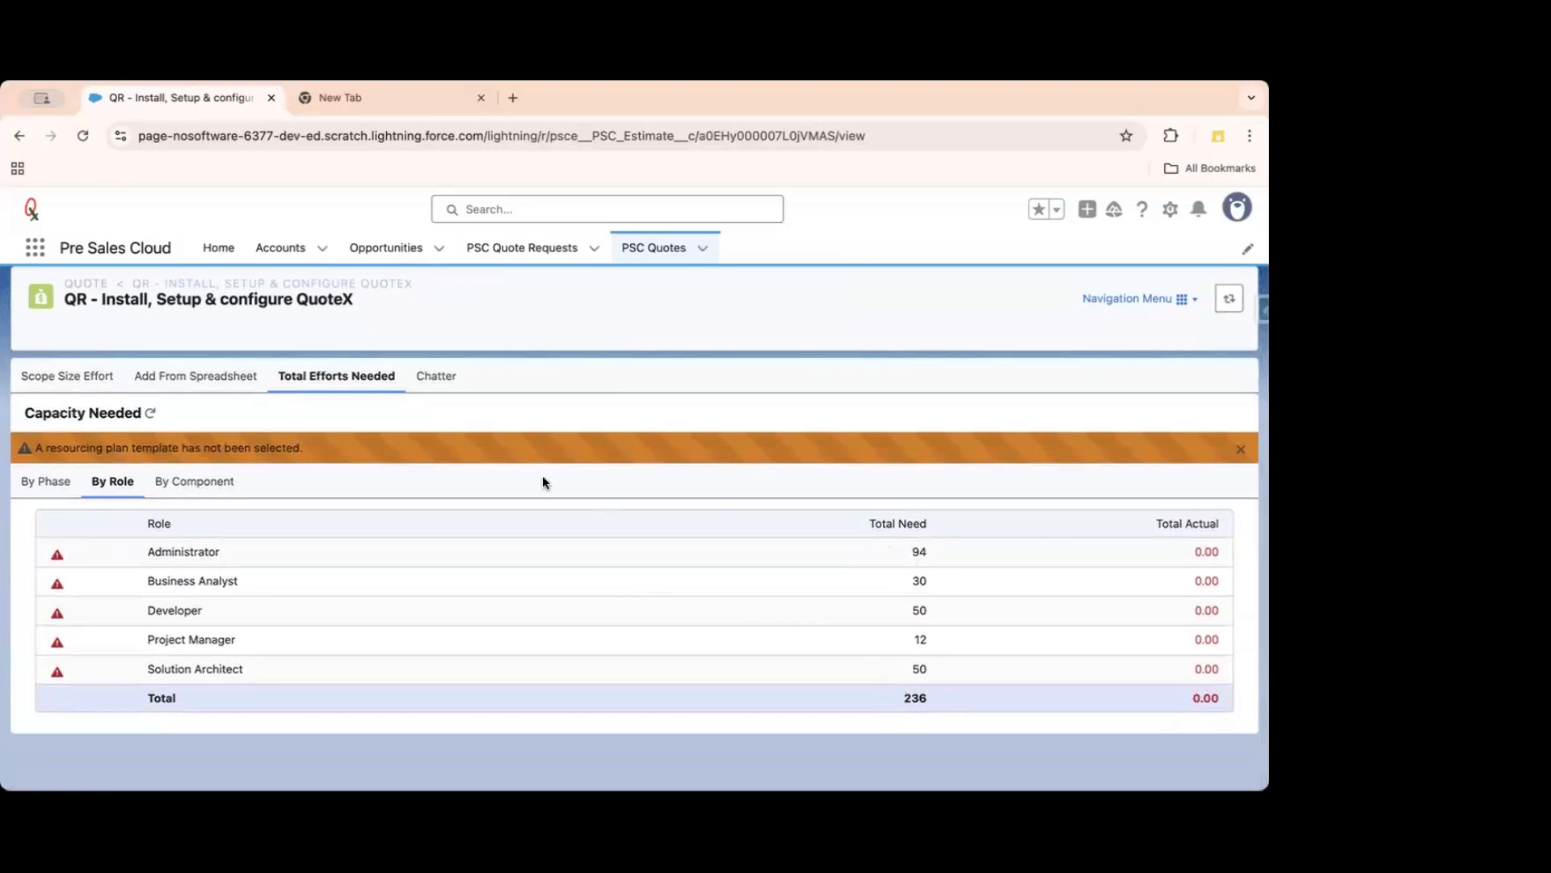
left_click_drag(143, 618, 301, 616)
left_click_drag(912, 631, 939, 633)
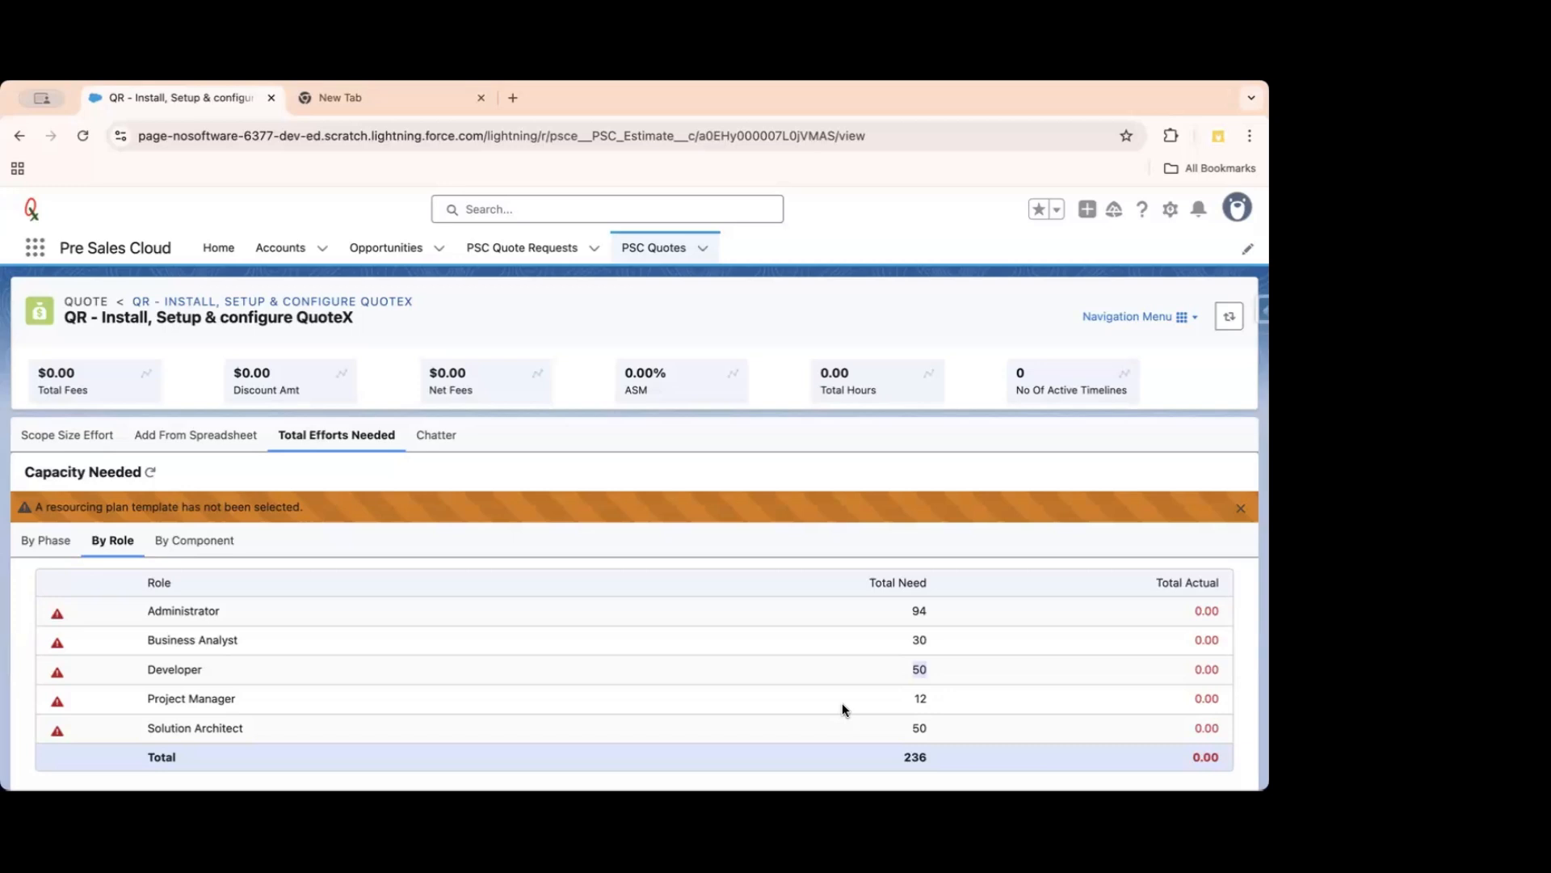
scroll(344, 629, "down", 2)
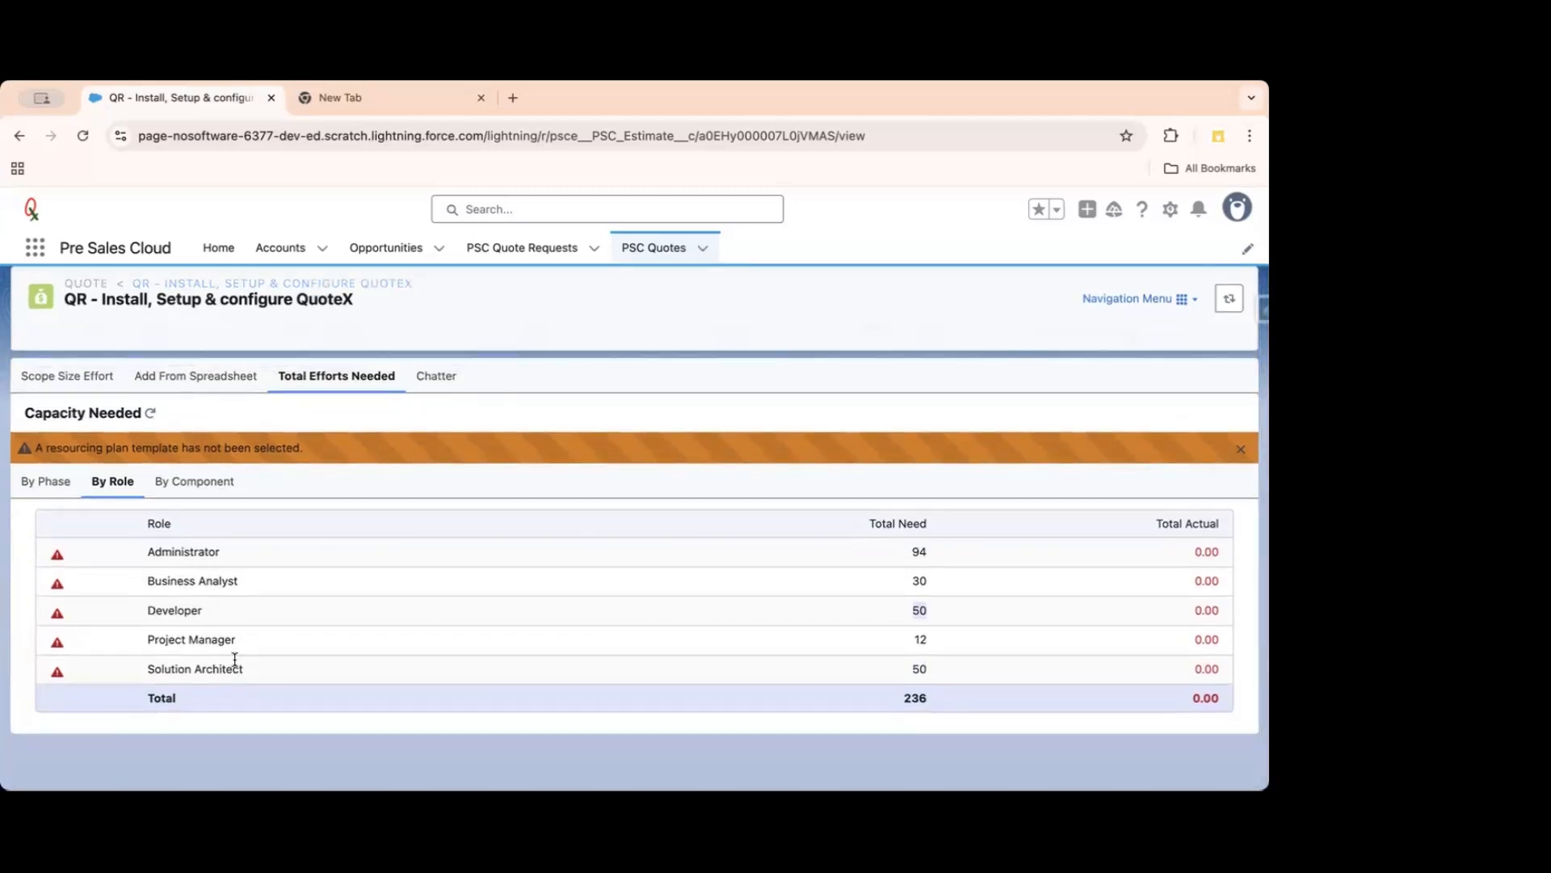
scroll(230, 661, "up", 2)
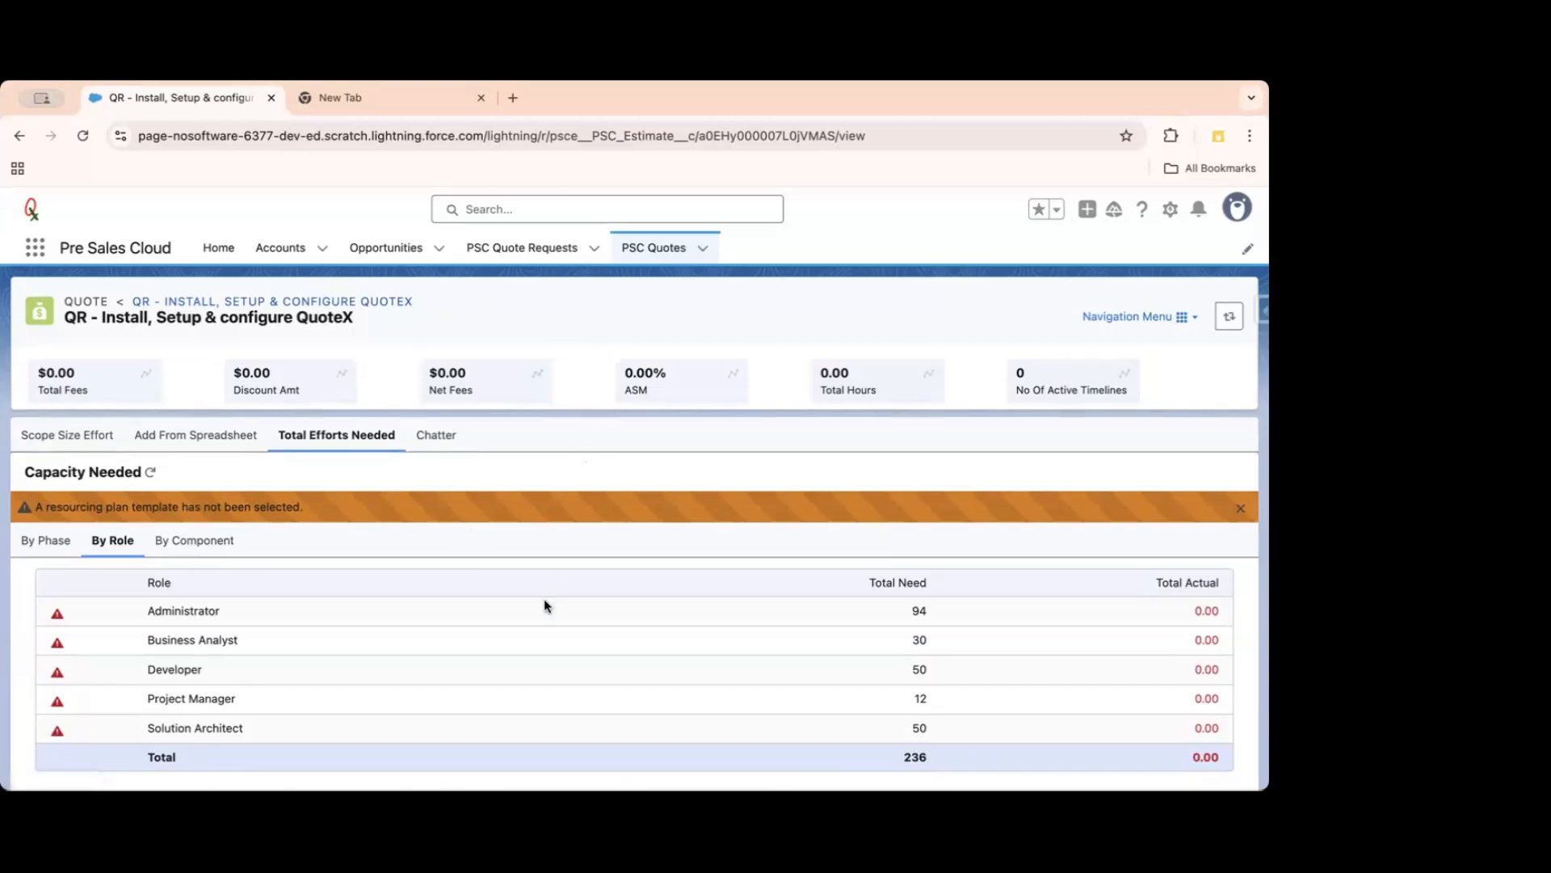
scroll(544, 602, "down", 2)
scroll(900, 680, "up", 2)
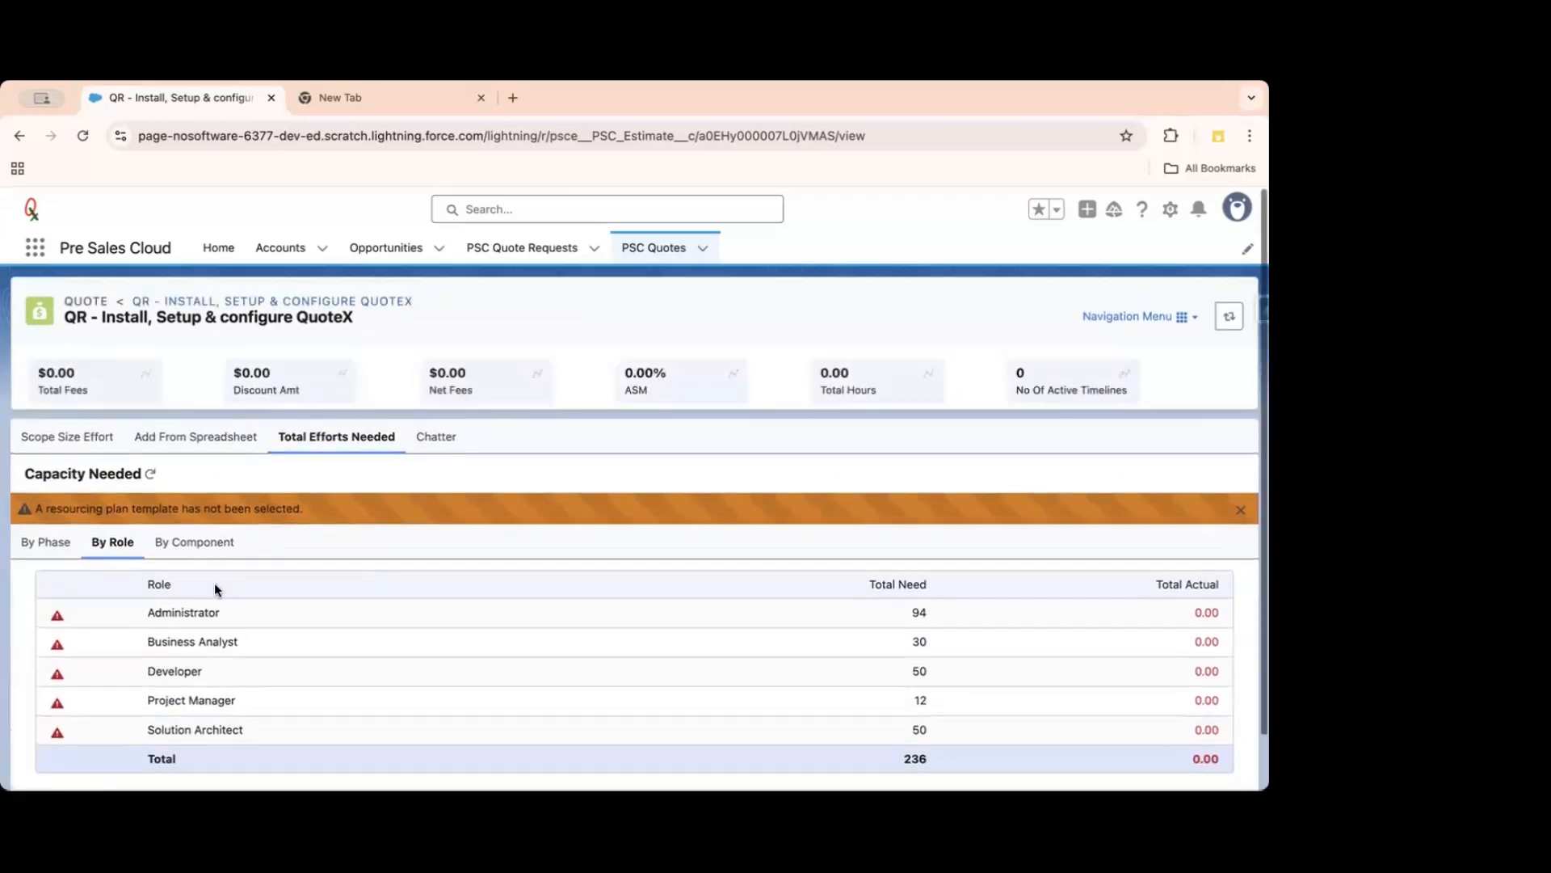
View the capacity needs by component for Pre-Installation Steps.
left_click(197, 540)
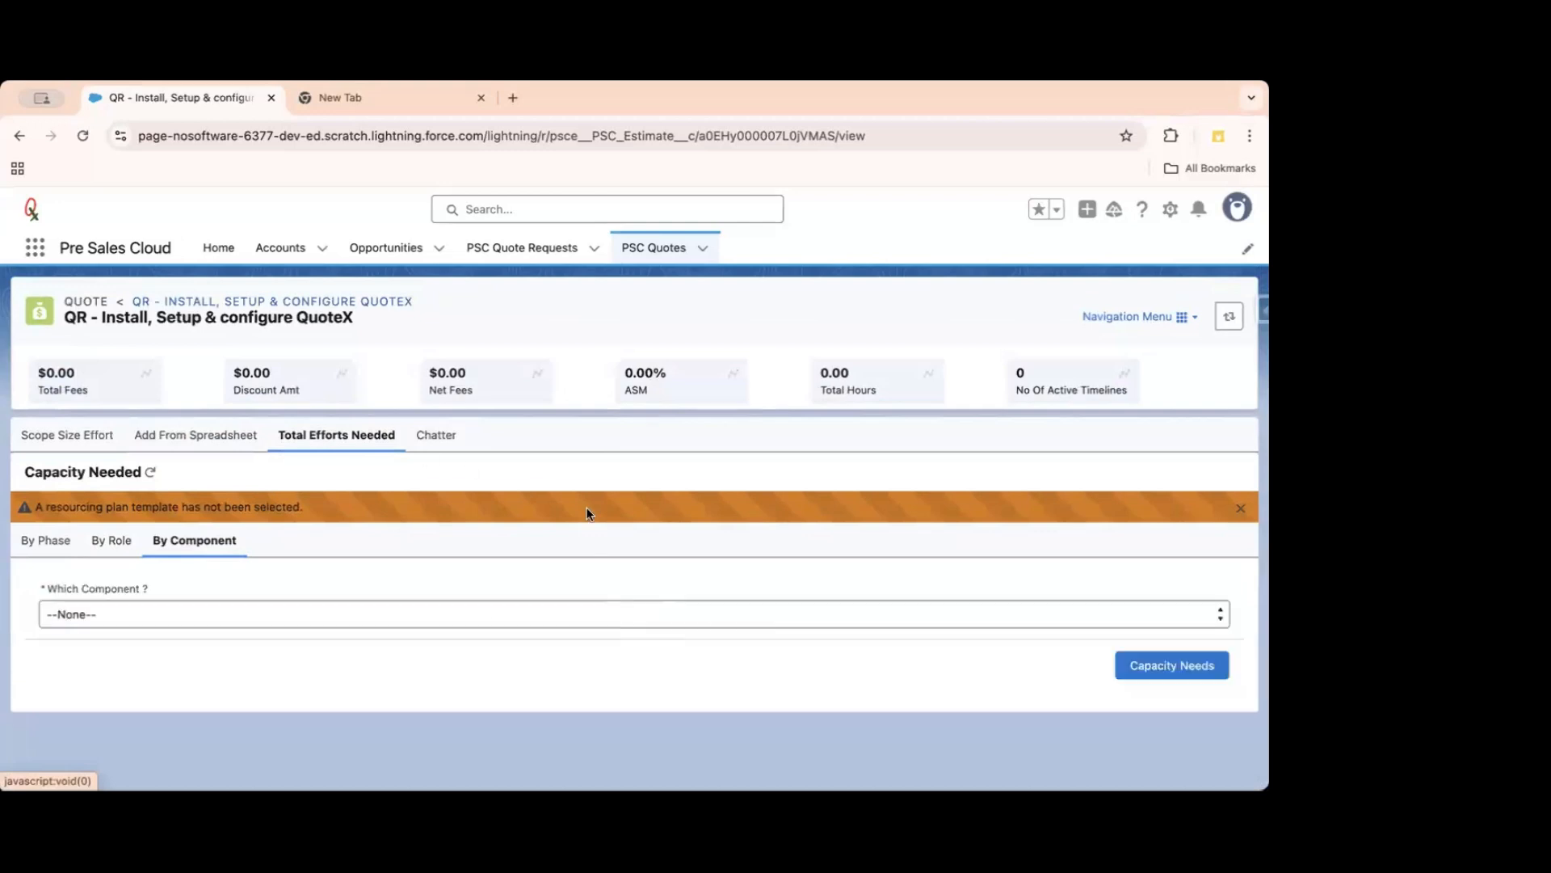
left_click(379, 612)
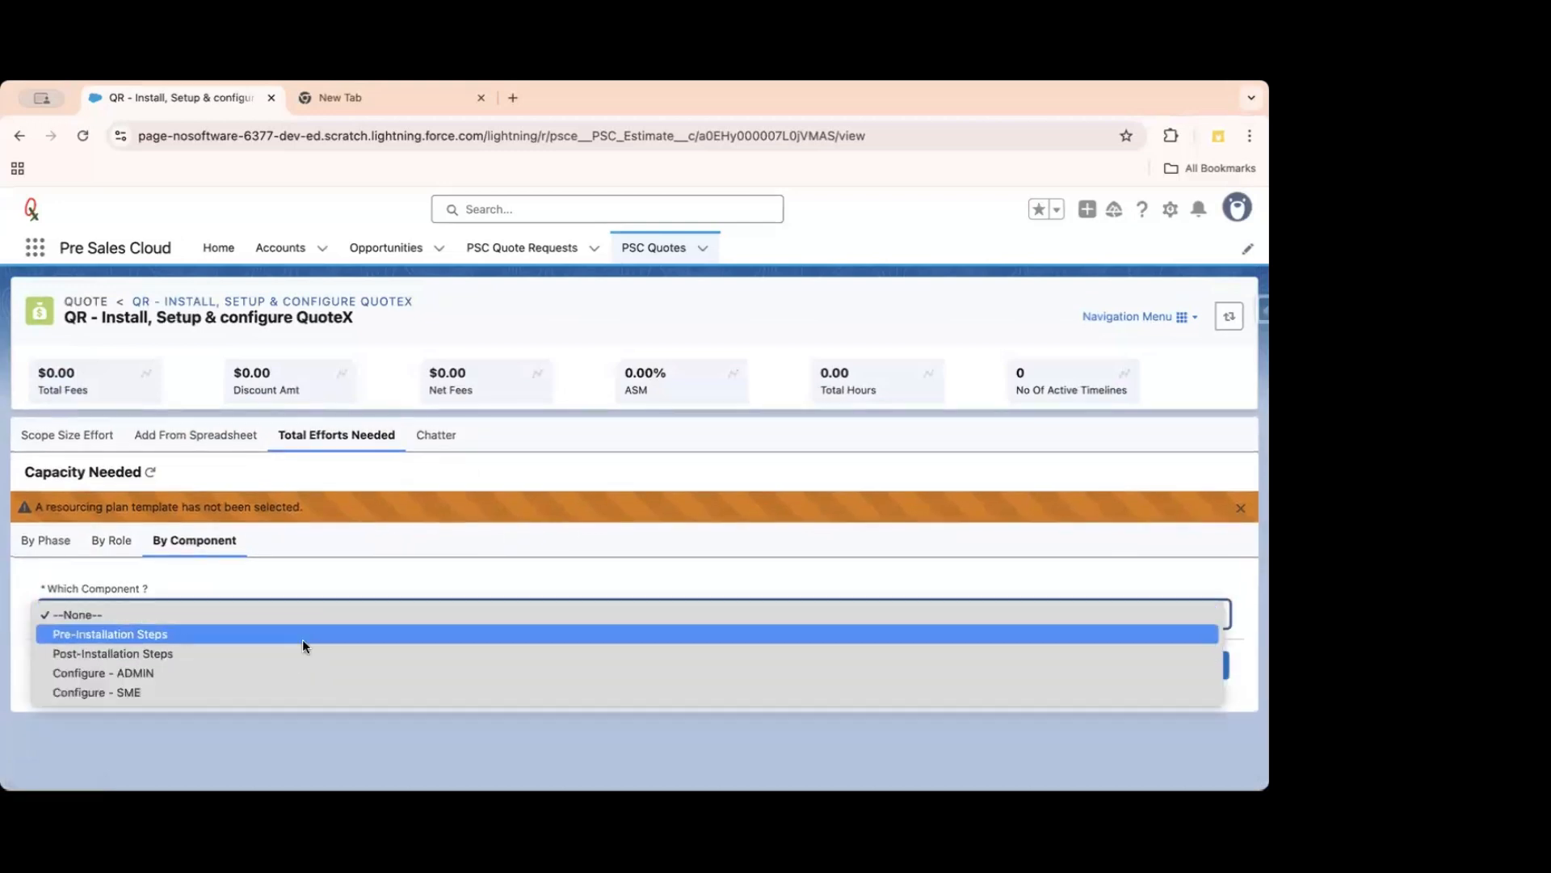
left_click(302, 638)
left_click(1160, 667)
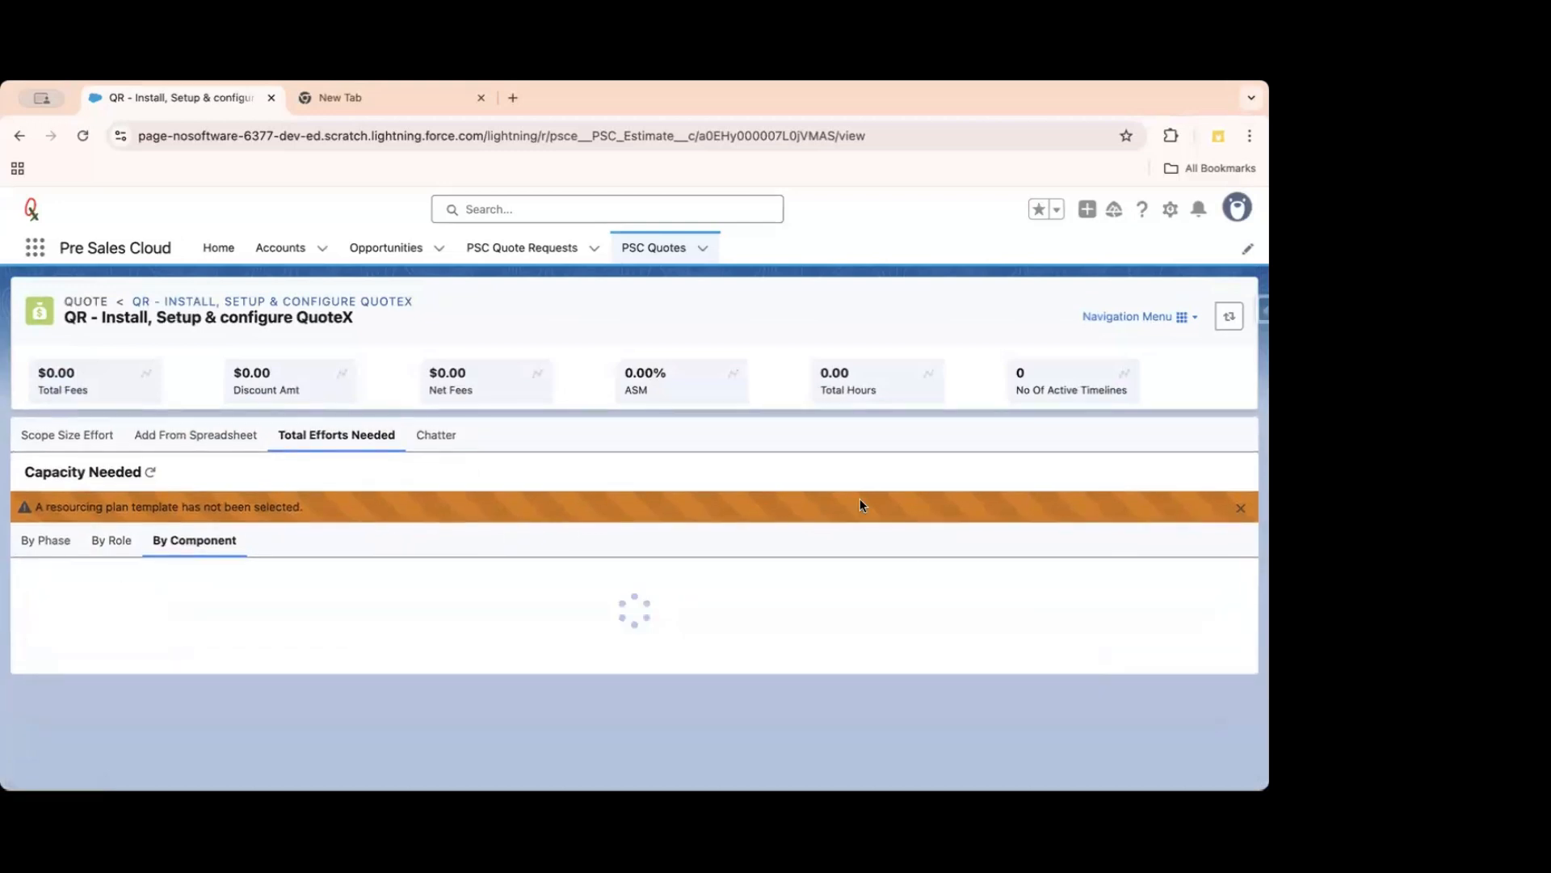
scroll(886, 571, "down", 2)
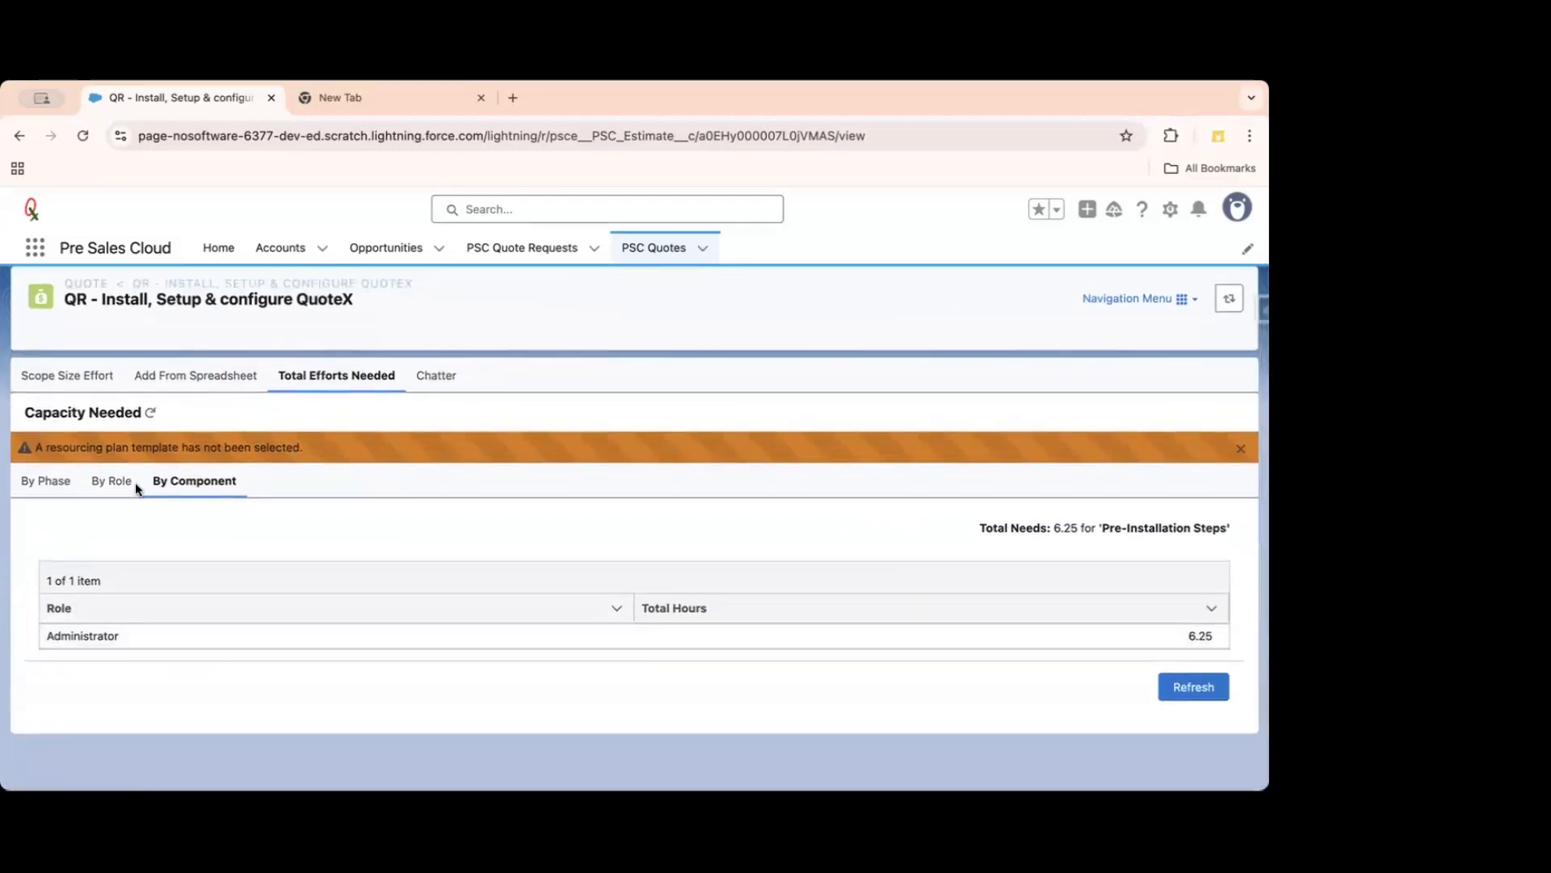
Reset the component choice and view the capacity needs for Configure - ADMIN by role.
left_click(1159, 691)
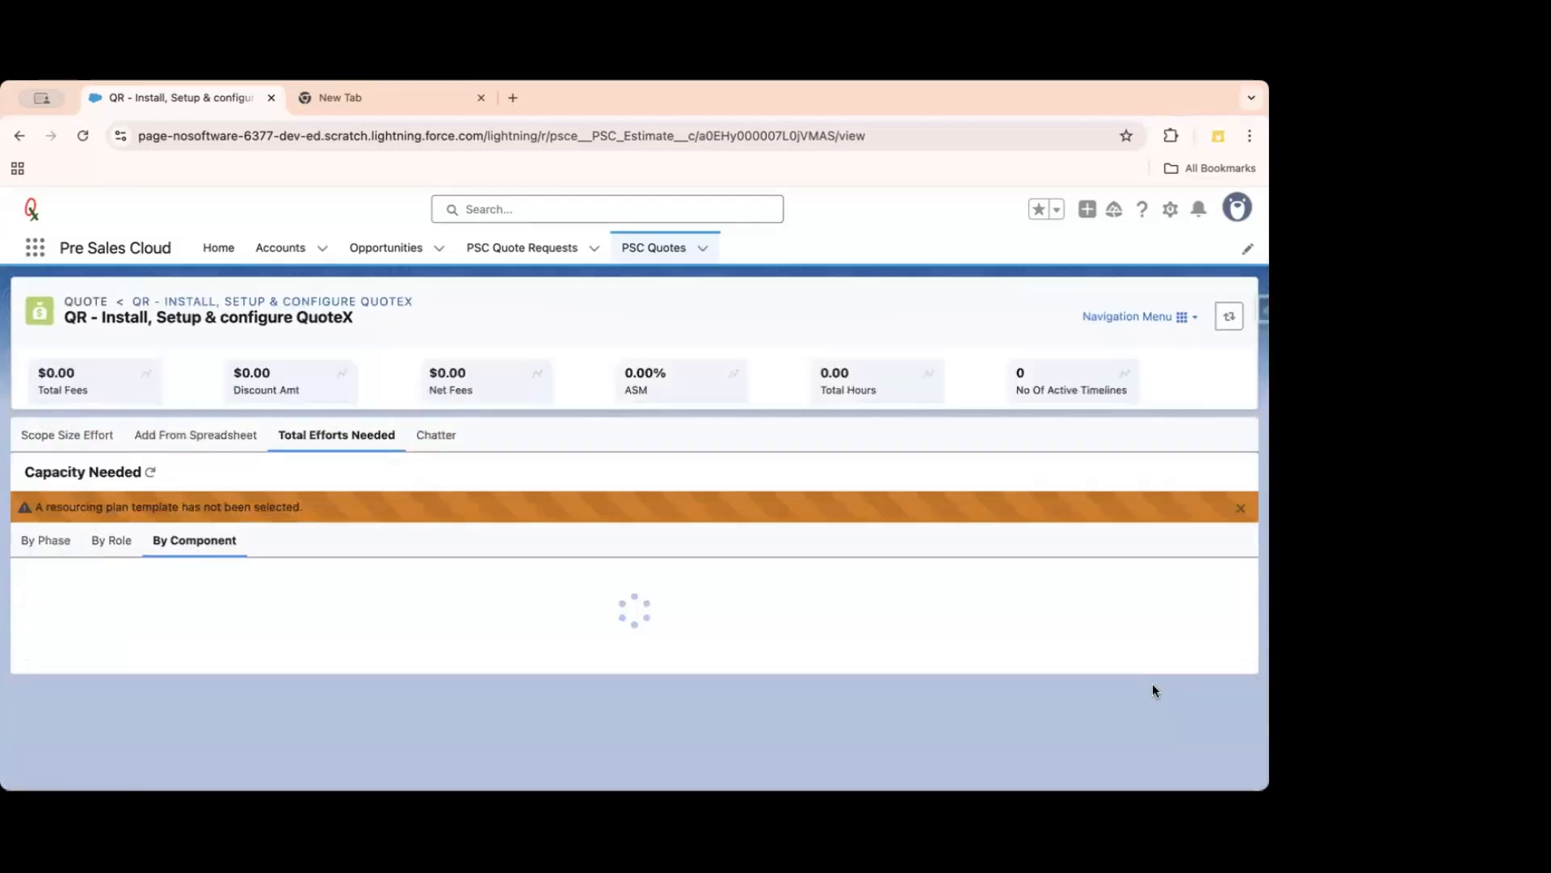
left_click(215, 611)
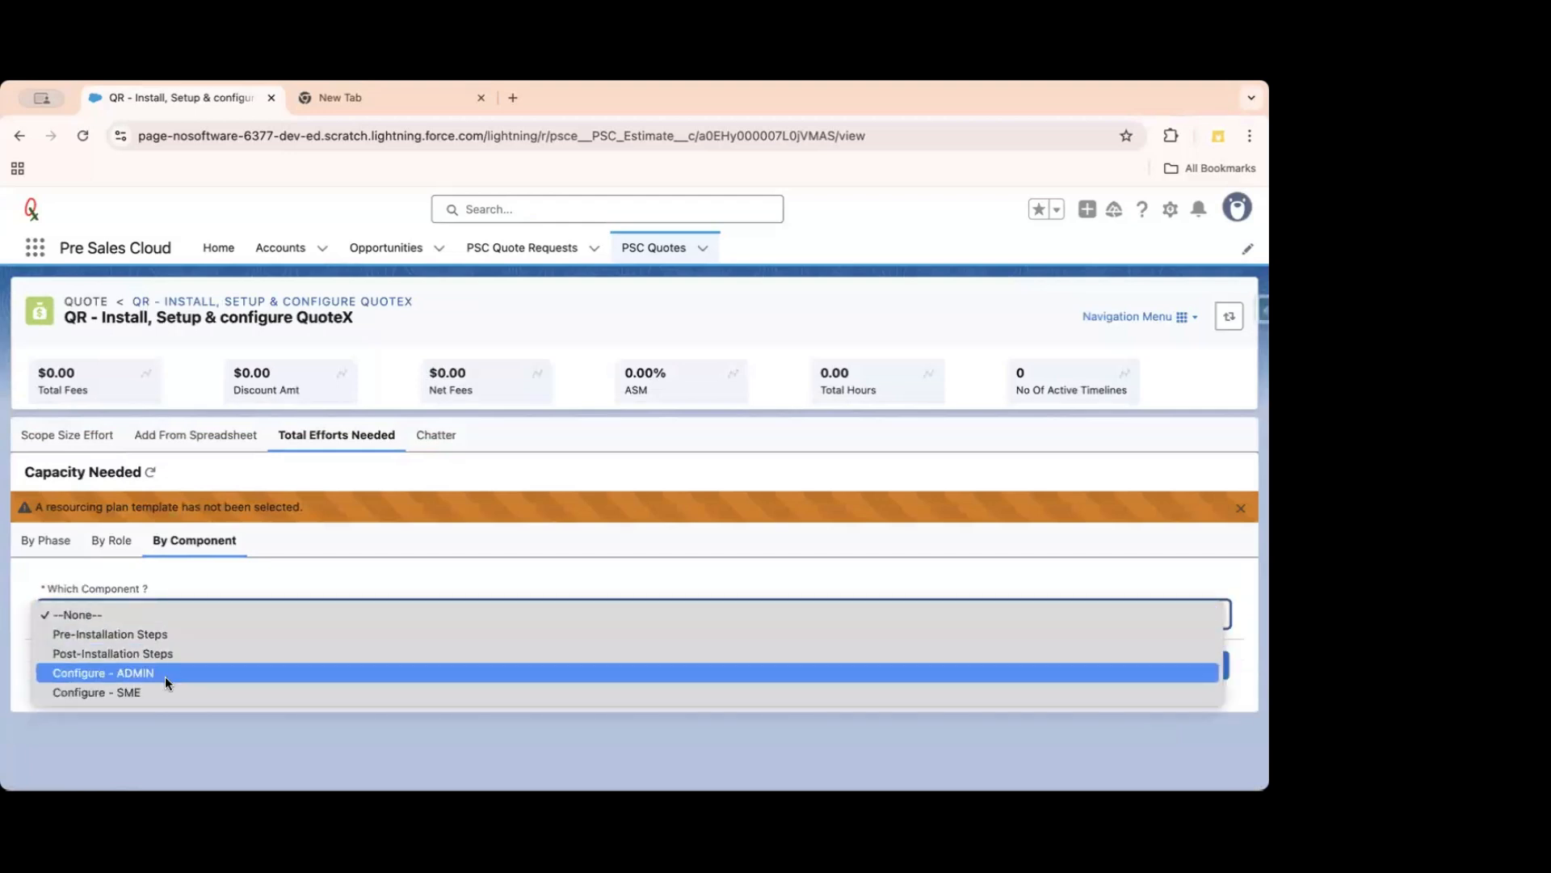
left_click(165, 673)
left_click(1179, 672)
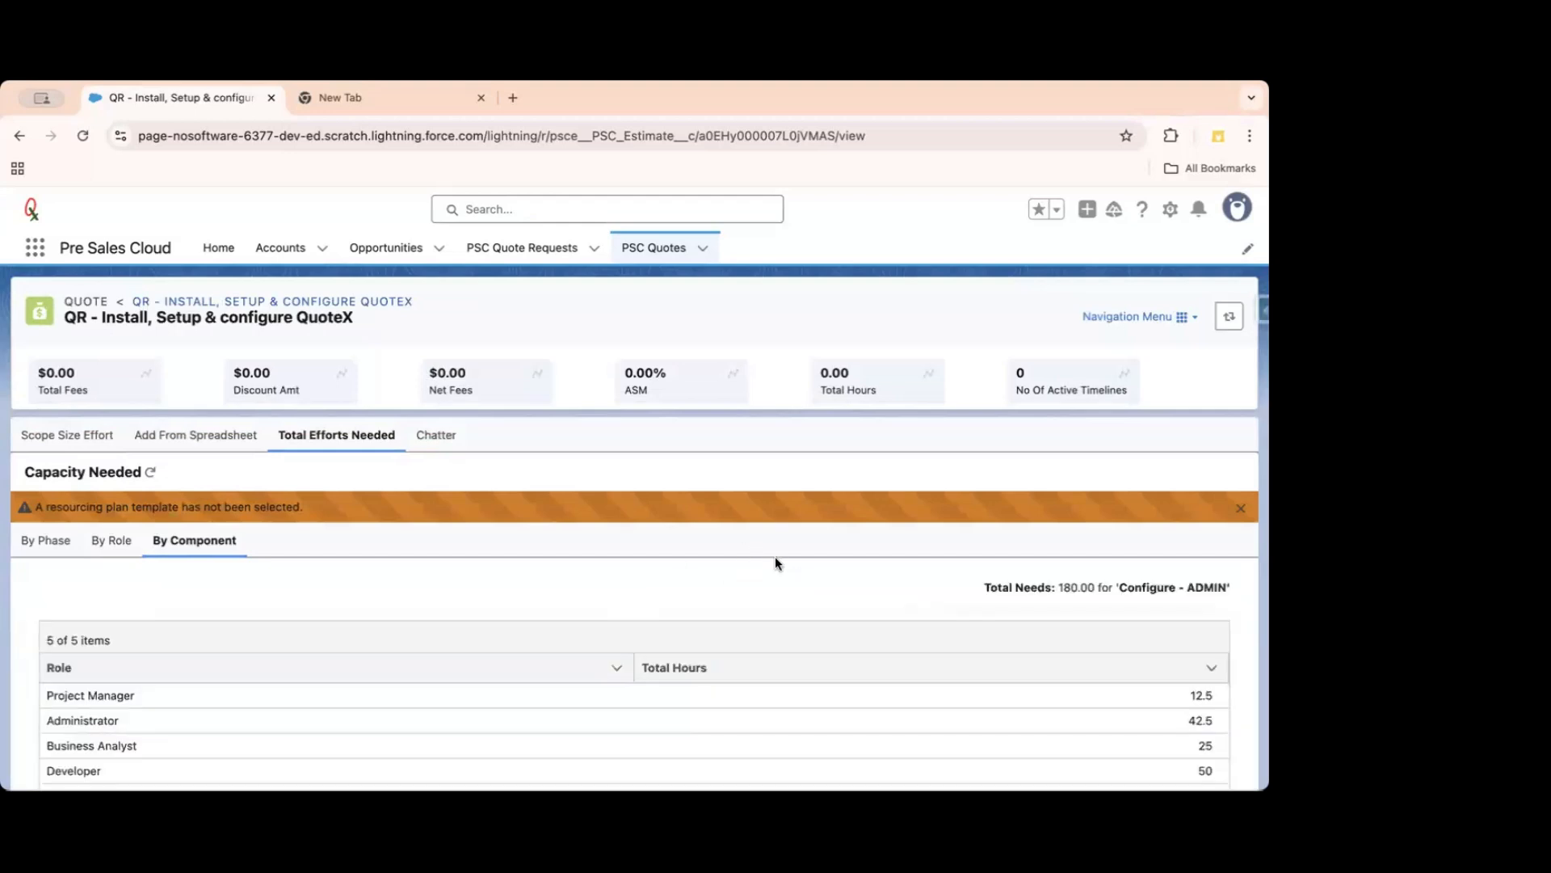
scroll(774, 556, "down", 3)
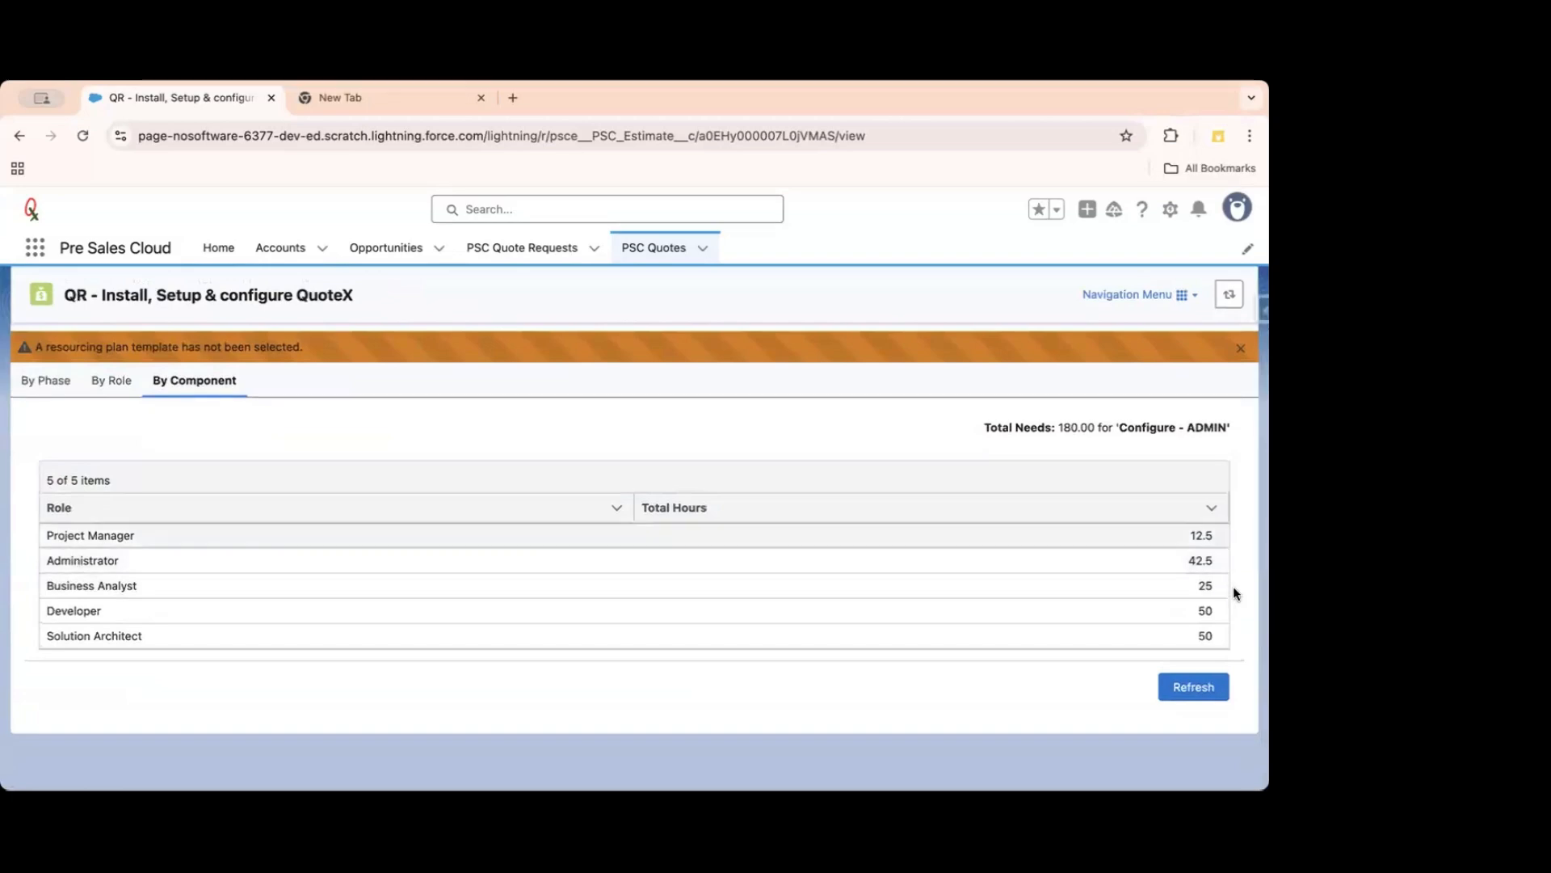
scroll(488, 624, "up", 1)
scroll(485, 623, "up", 3)
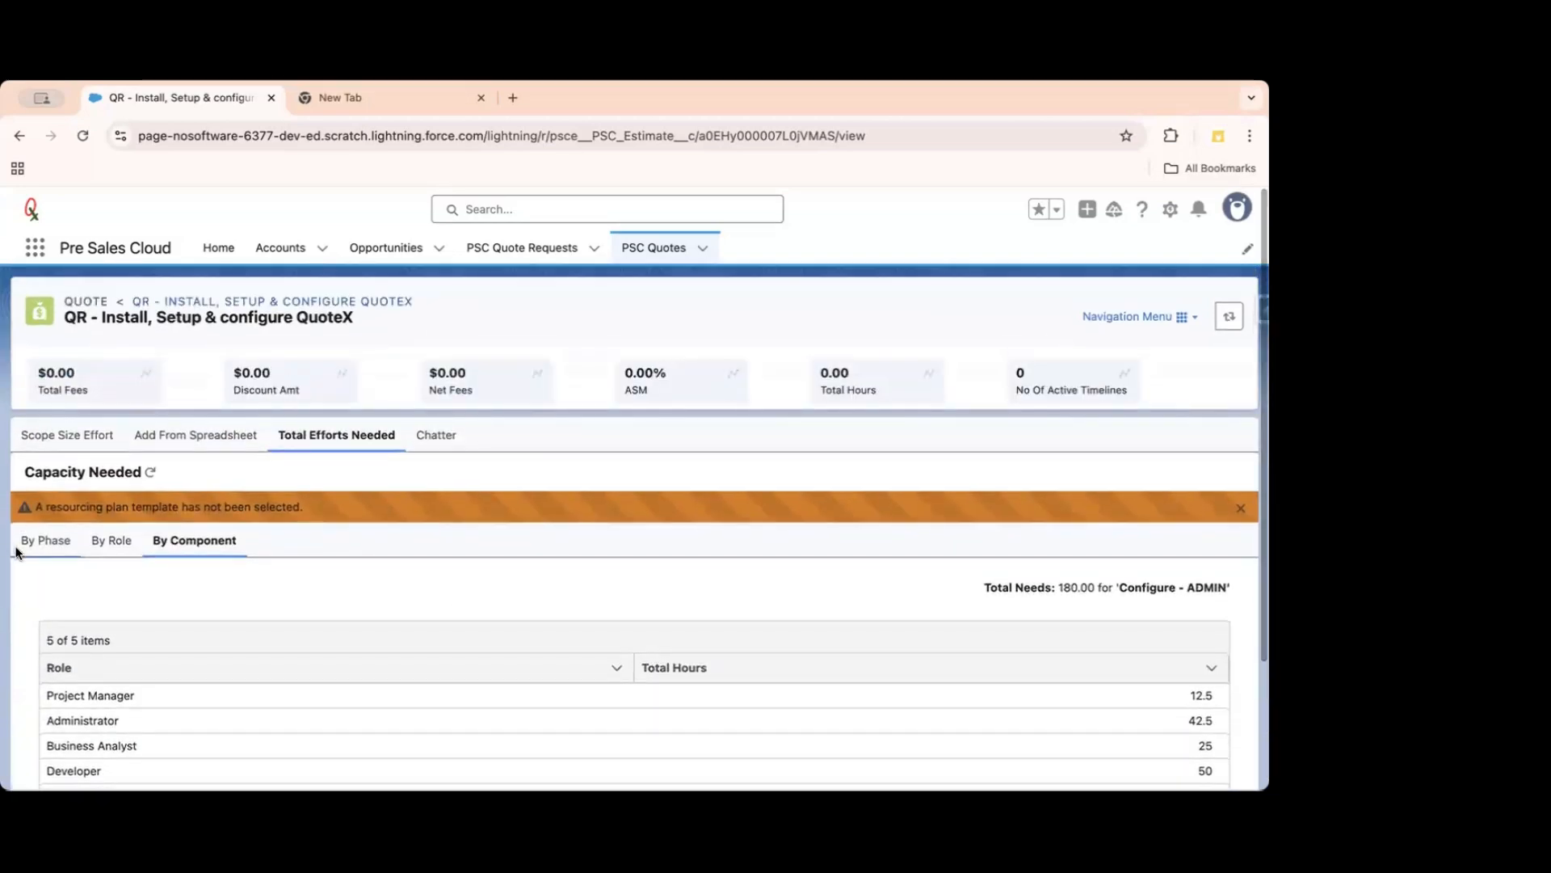
Review the capacity needed by phase with the Develop phase expanded, and return to the breakdown by role.
left_click(36, 541)
scroll(364, 616, "down", 1)
left_click(59, 523)
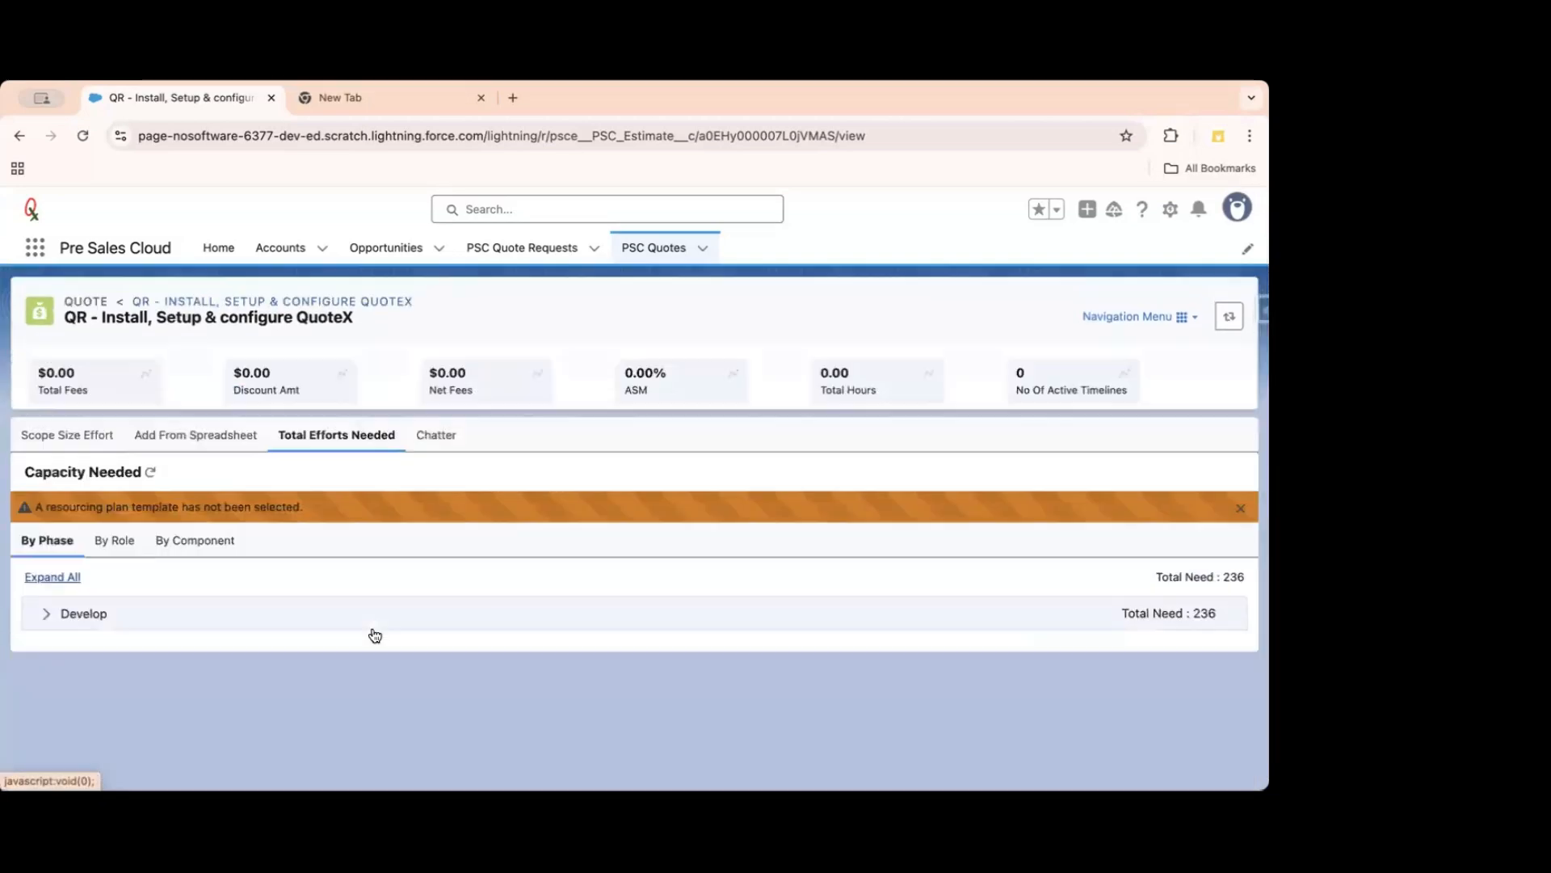
left_click(49, 621)
scroll(374, 657, "down", 3)
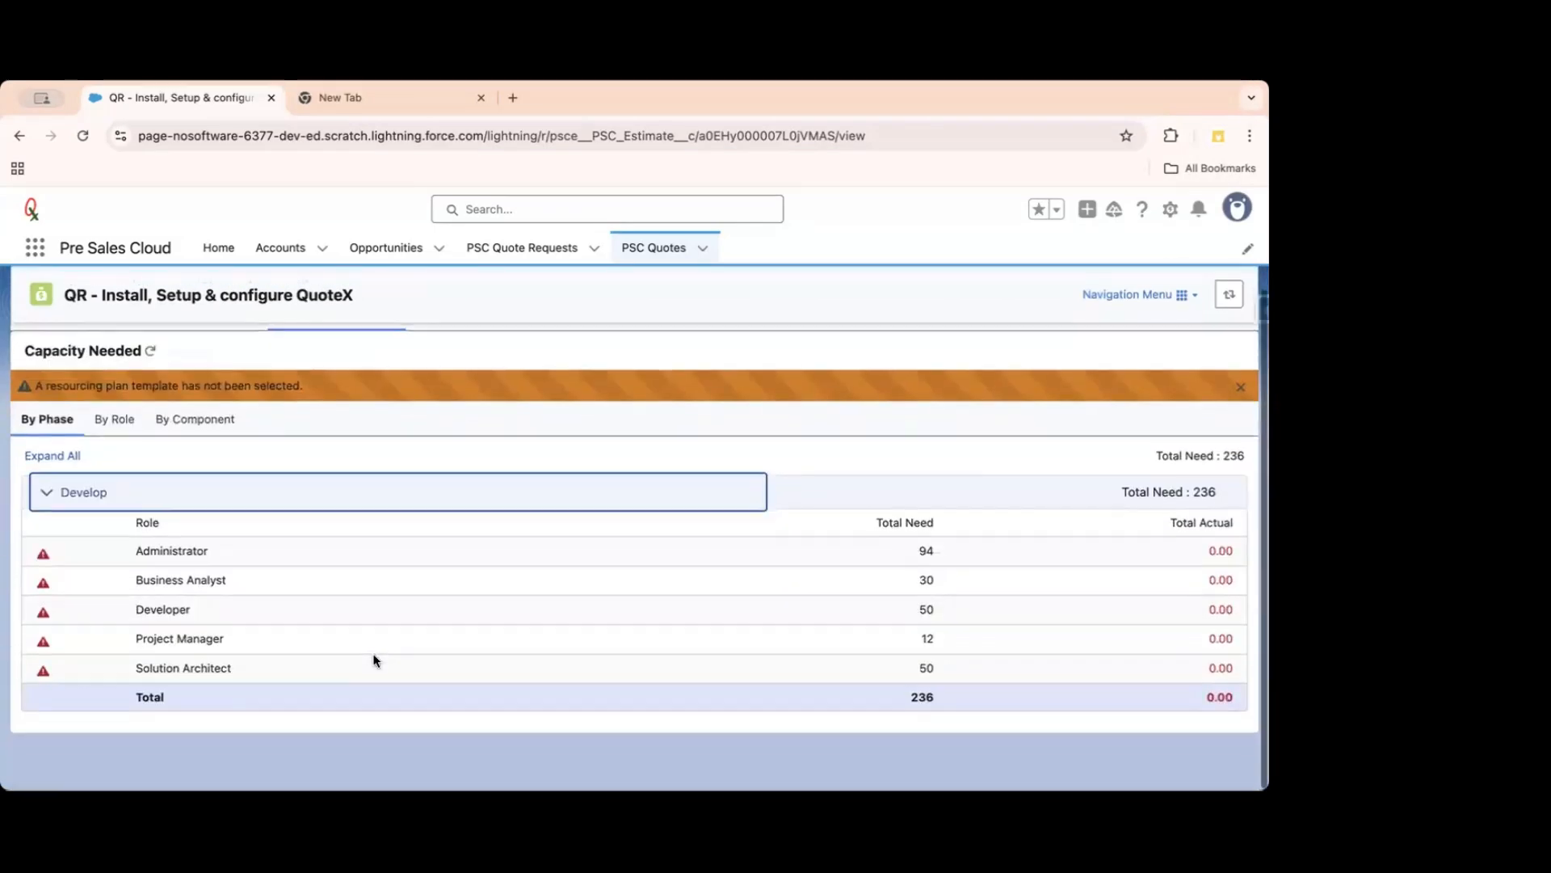
scroll(374, 658, "up", 3)
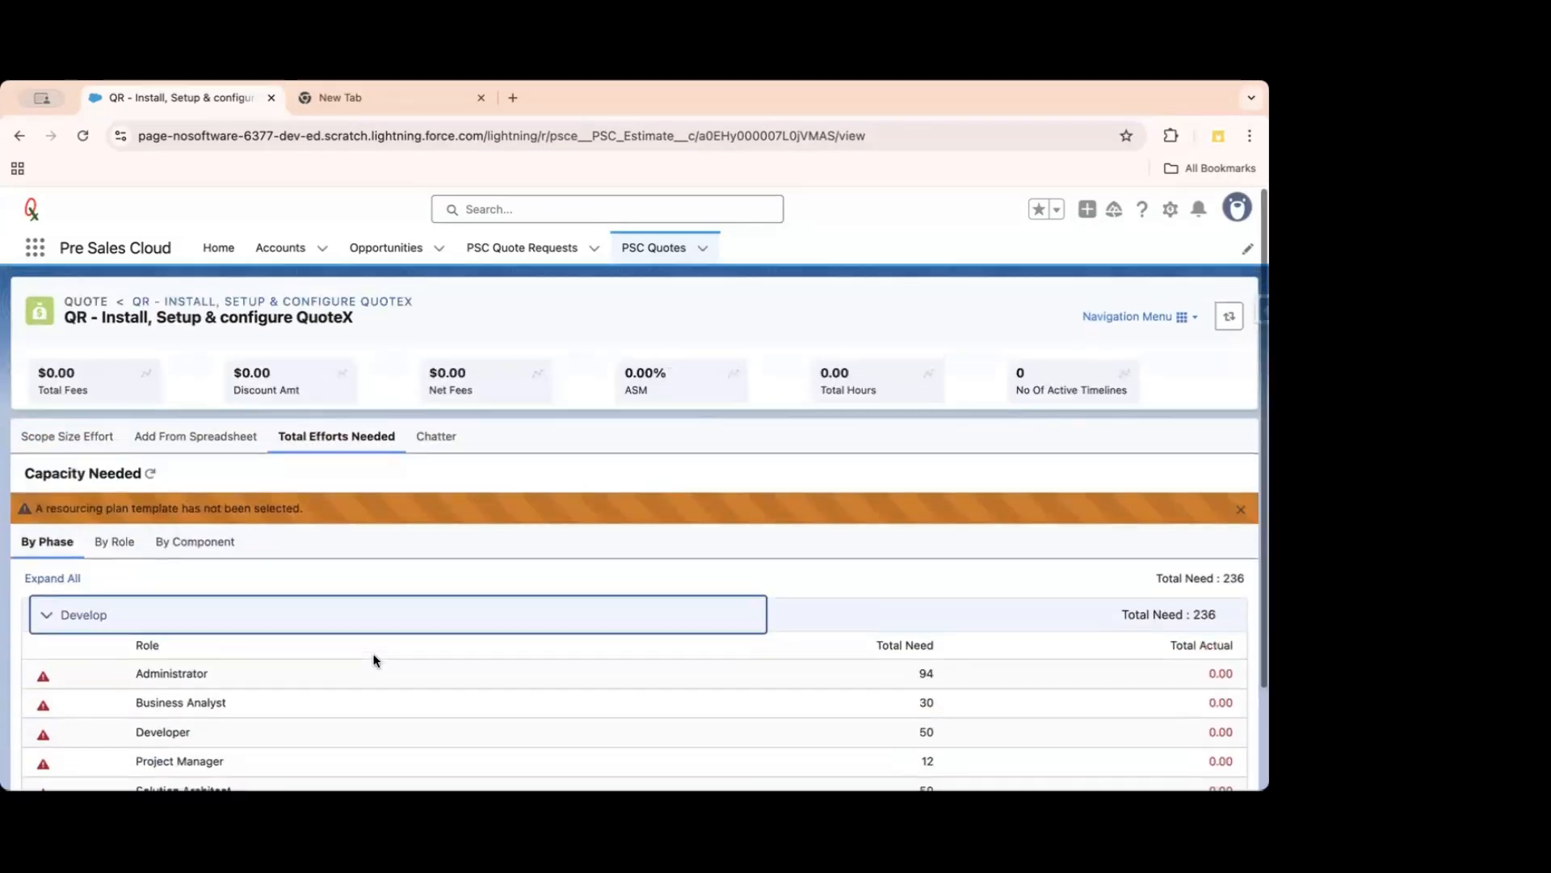
left_click(117, 542)
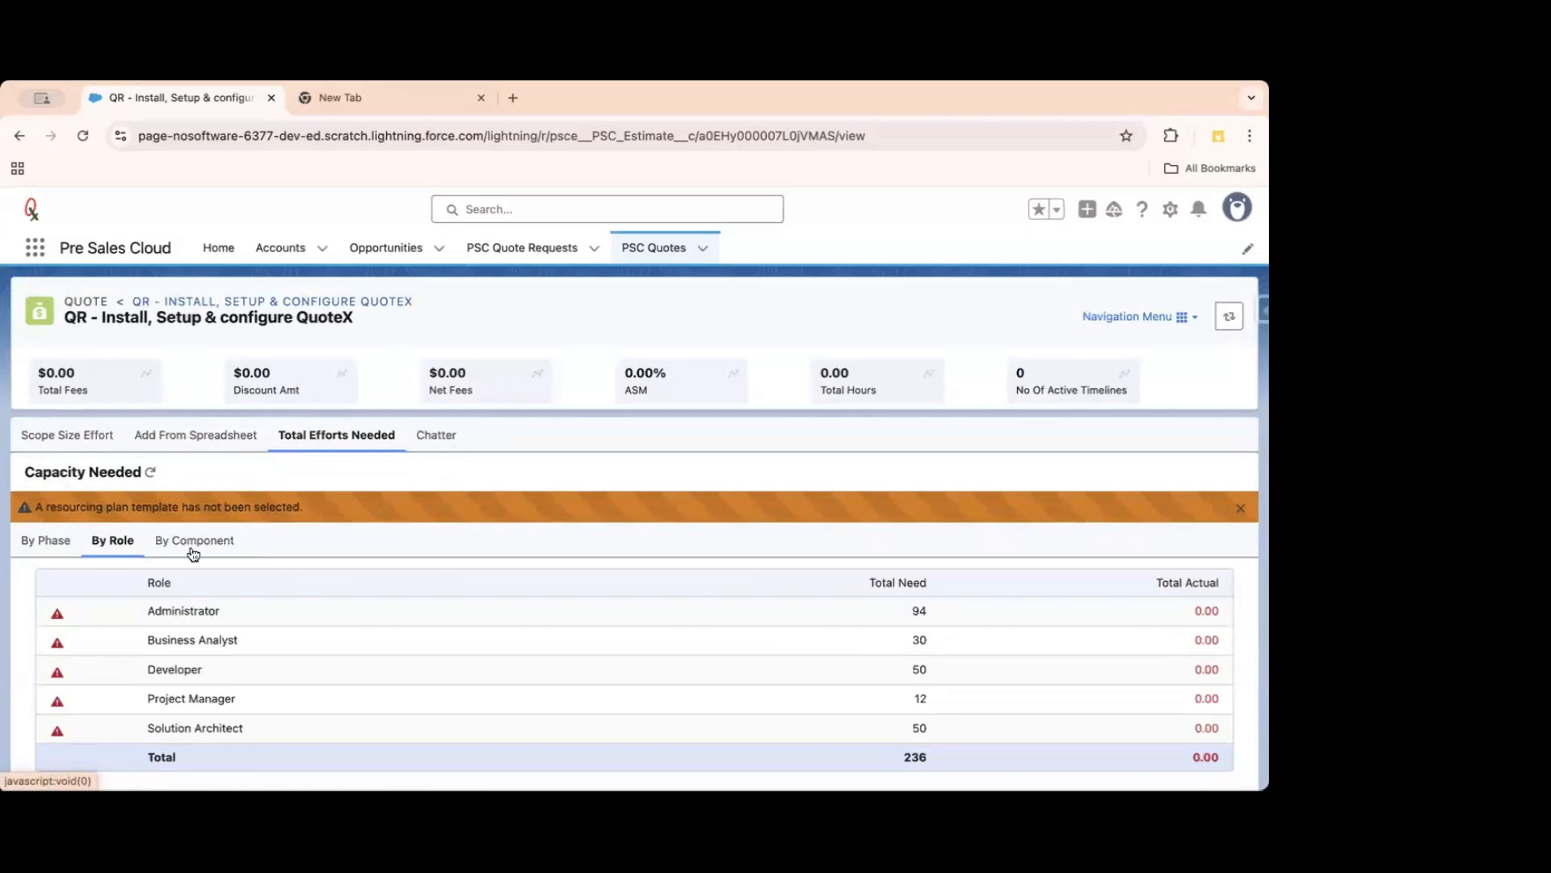
Reopen the quote's scope list and examine the parent scopes, types, descriptions, assumptions and LOE of the remaining scopes.
left_click(90, 434)
scroll(572, 656, "down", 3)
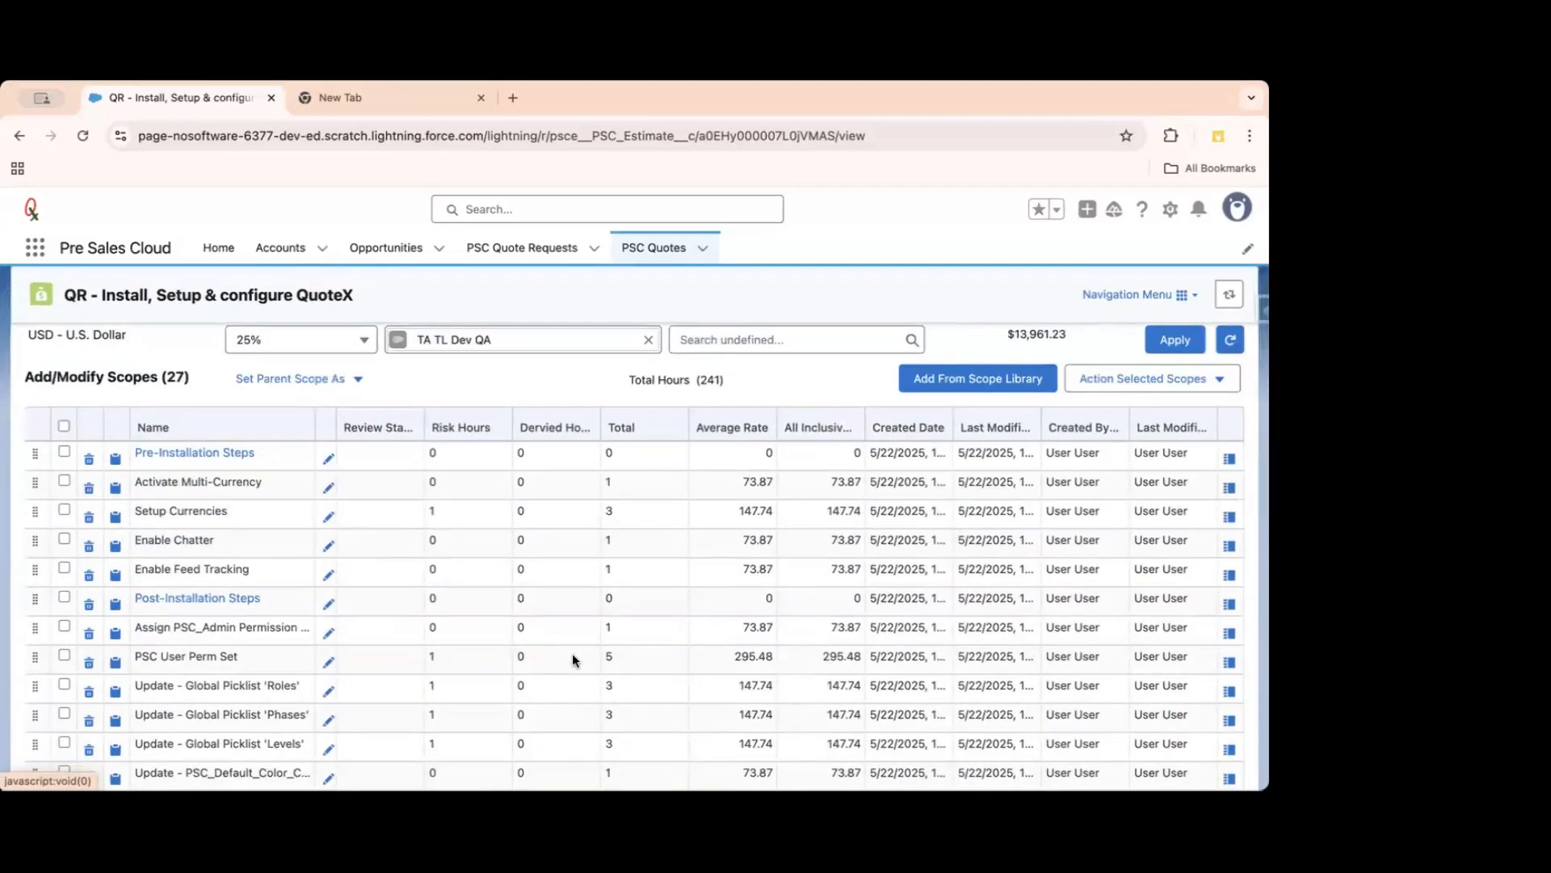
scroll(646, 624, "left", 10)
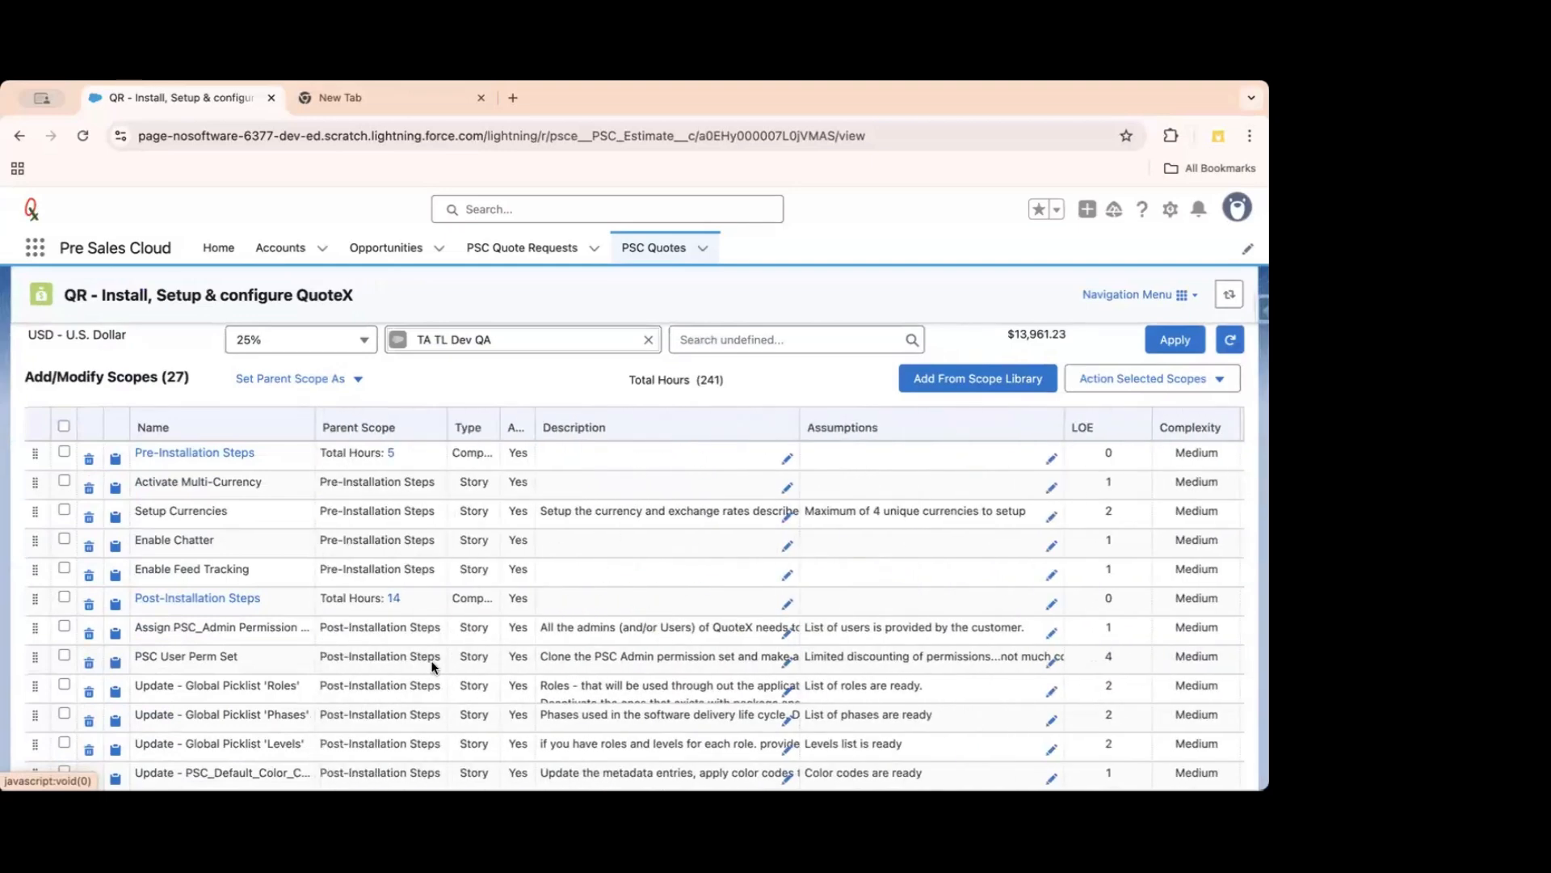
scroll(429, 661, "down", 3)
scroll(431, 666, "down", 1)
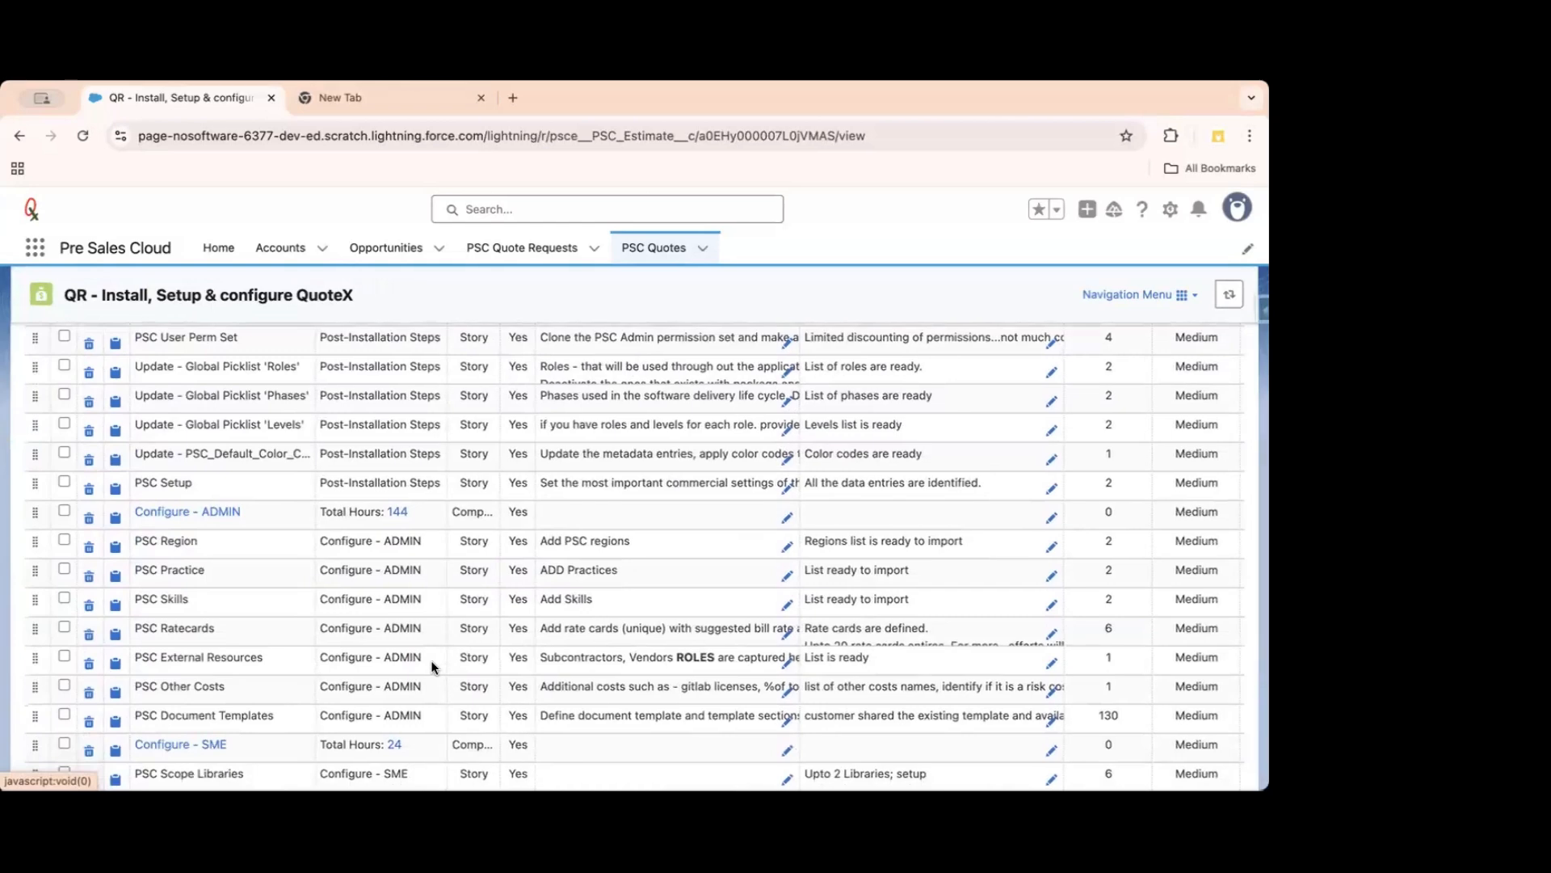
scroll(432, 667, "up", 5)
scroll(433, 667, "down", 1)
scroll(432, 667, "down", 2)
scroll(432, 666, "up", 4)
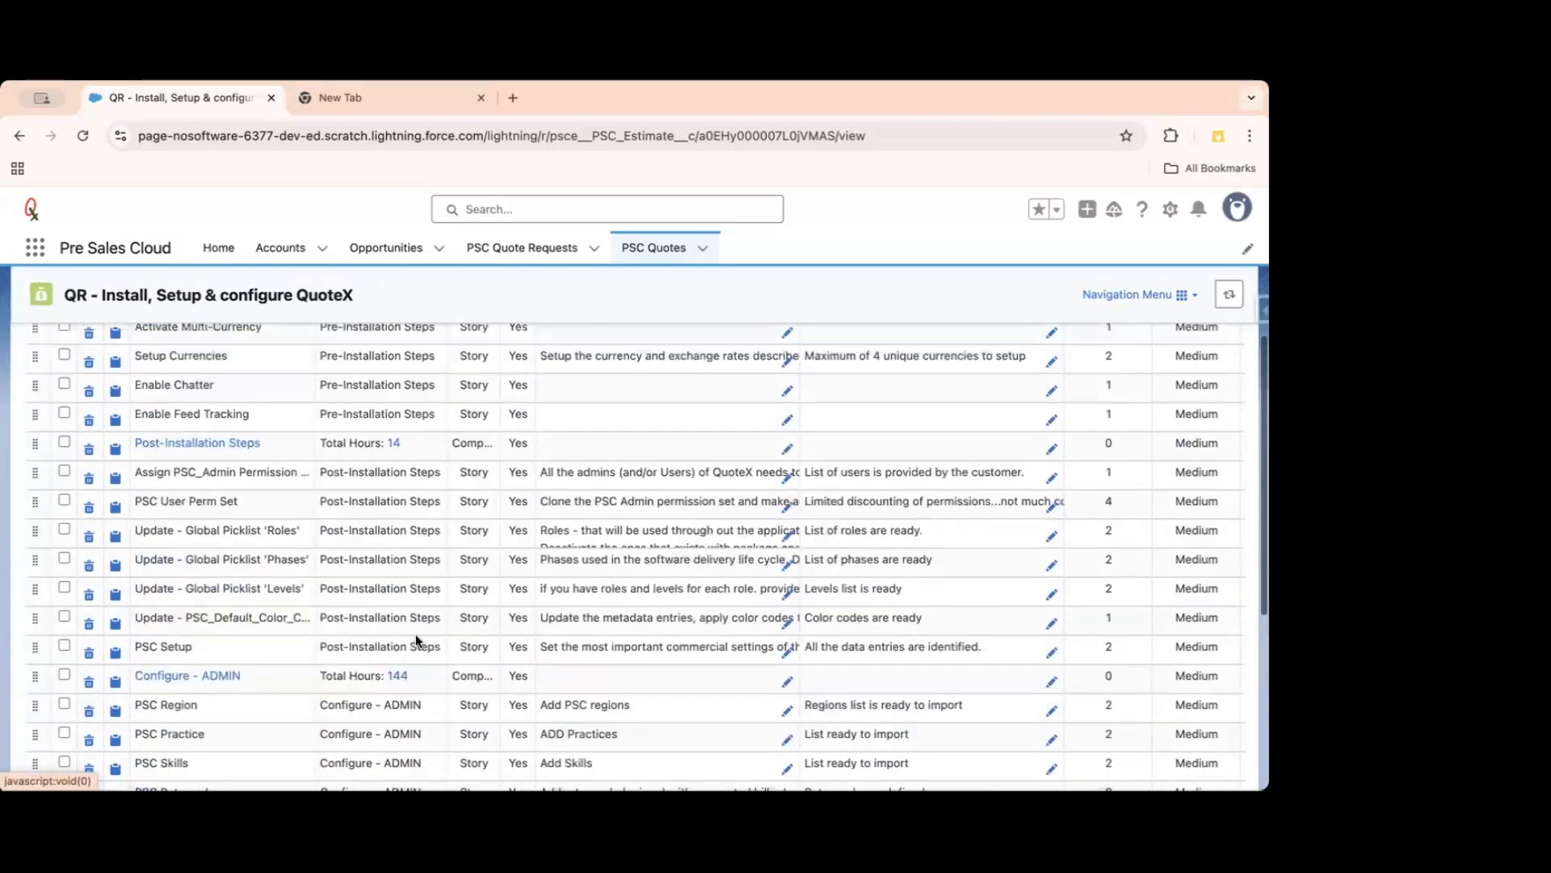
Select the Pre-Installation Steps component with its four stories and bring up the status change actions for the selected scopes.
left_click(61, 446)
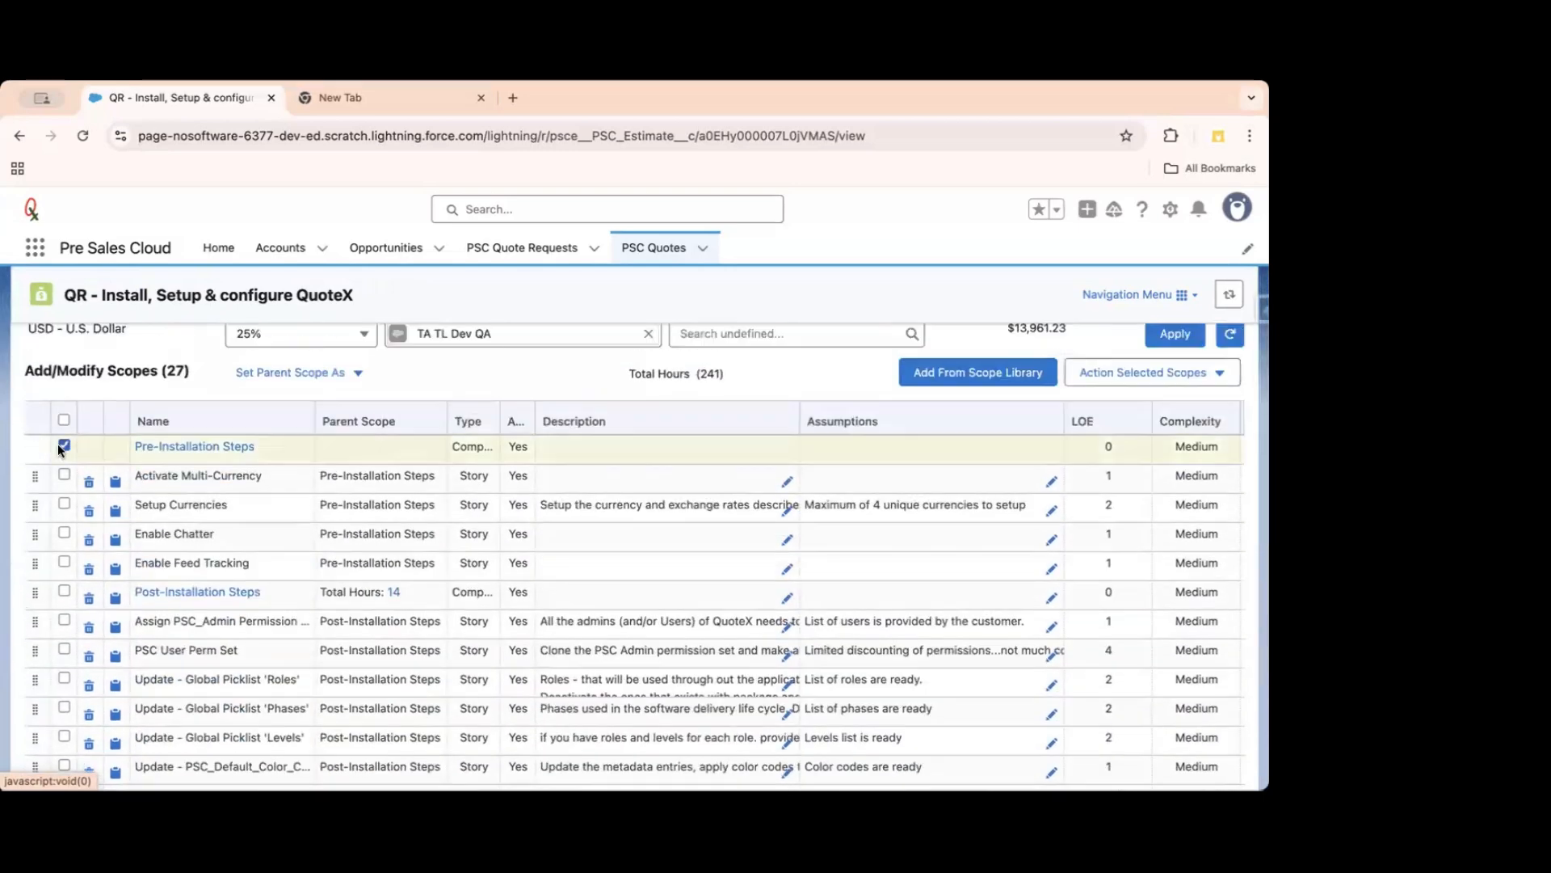
left_click(63, 562, "shift")
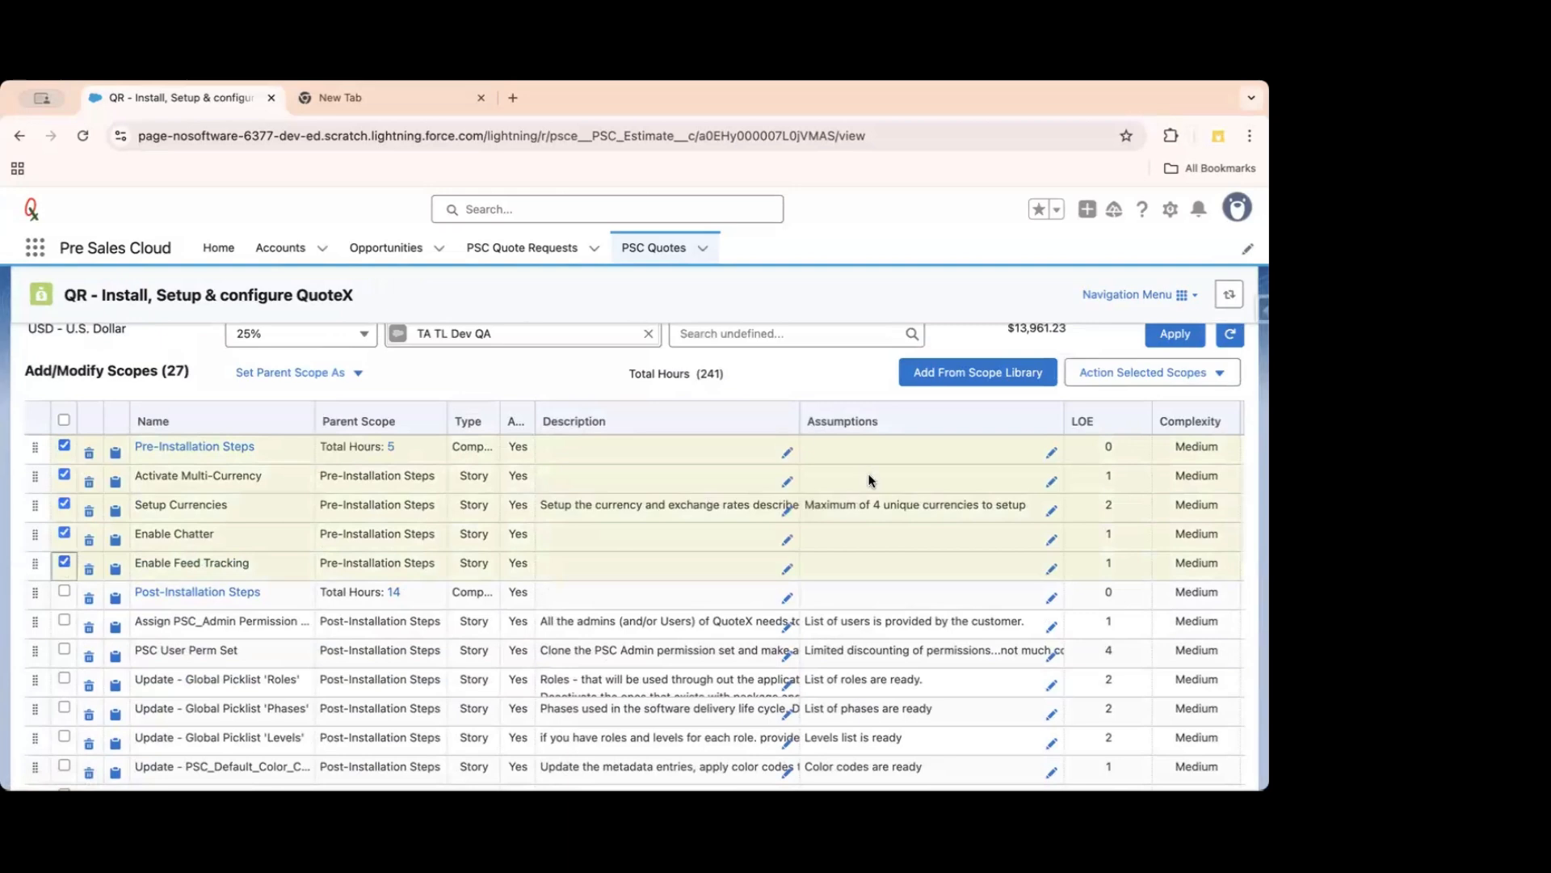
scroll(869, 480, "up", 1)
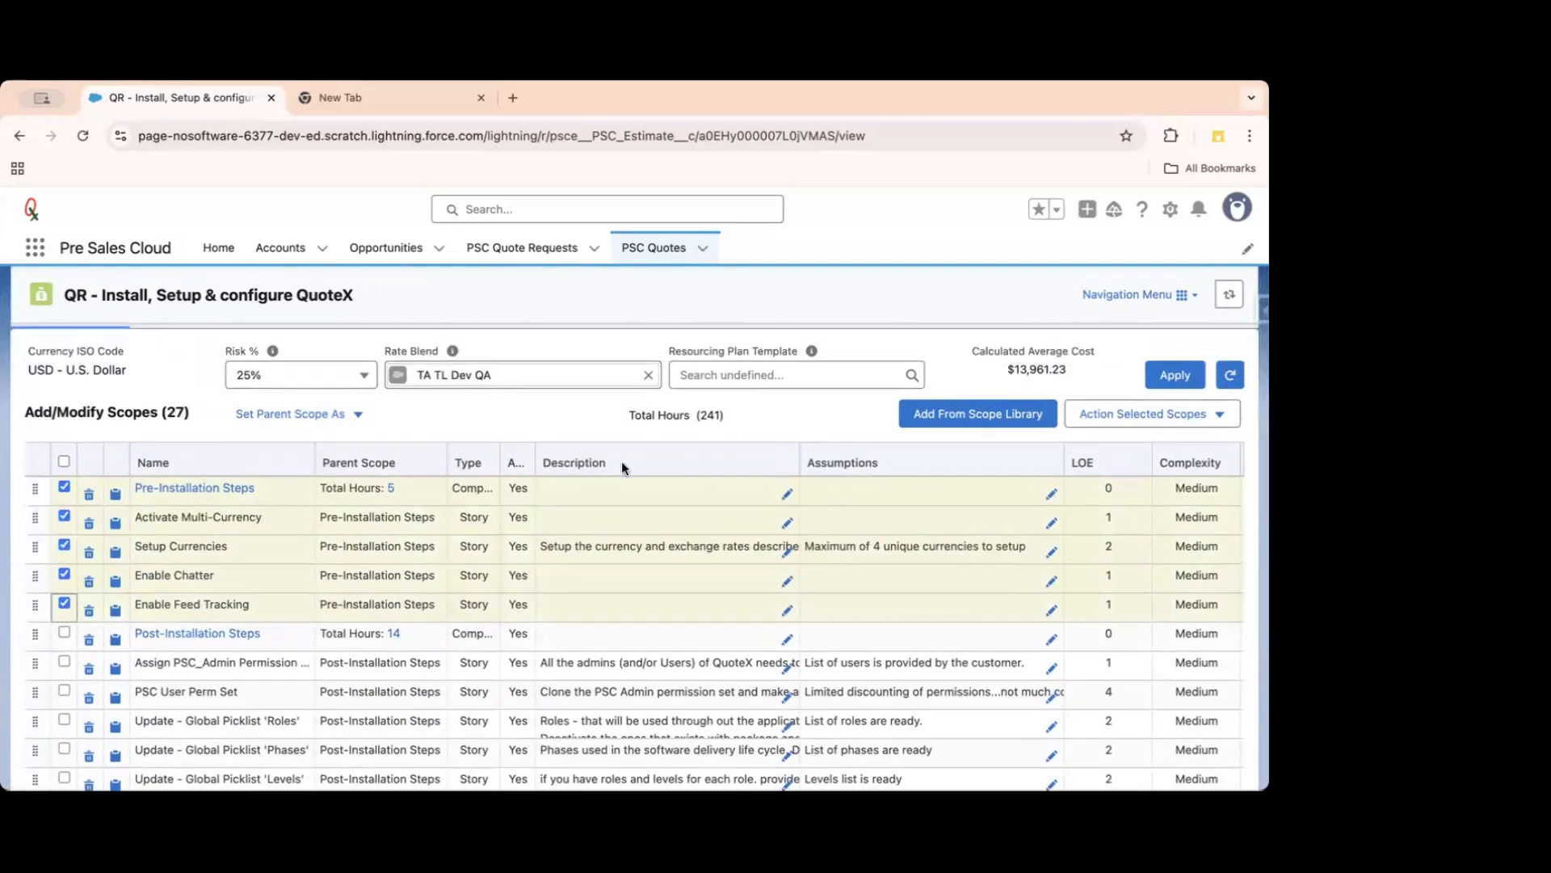
left_click(1176, 411)
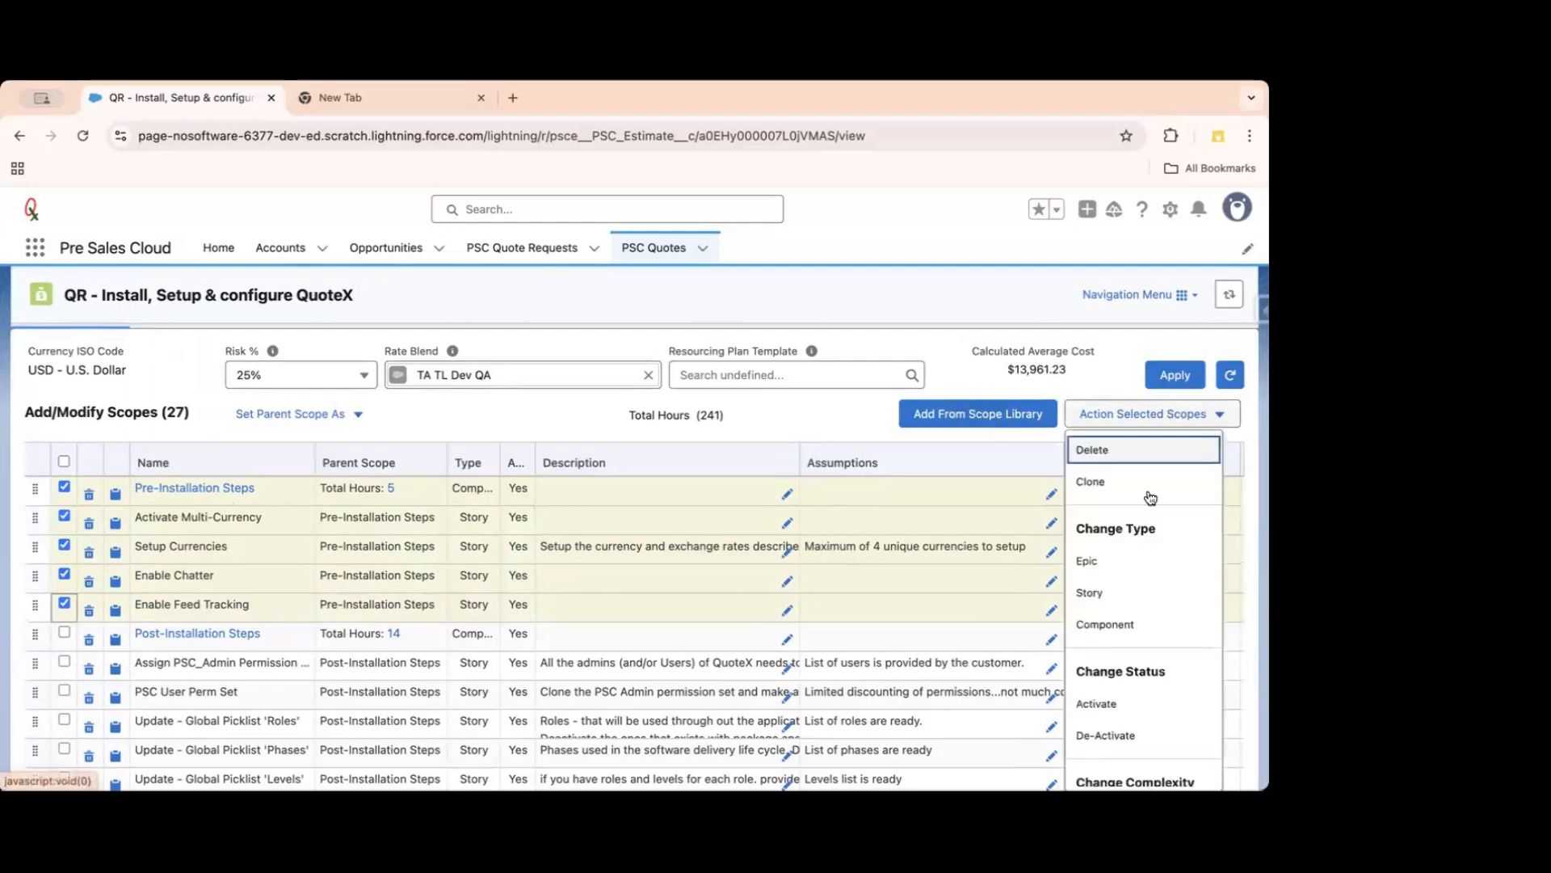
scroll(1139, 670, "down", 1)
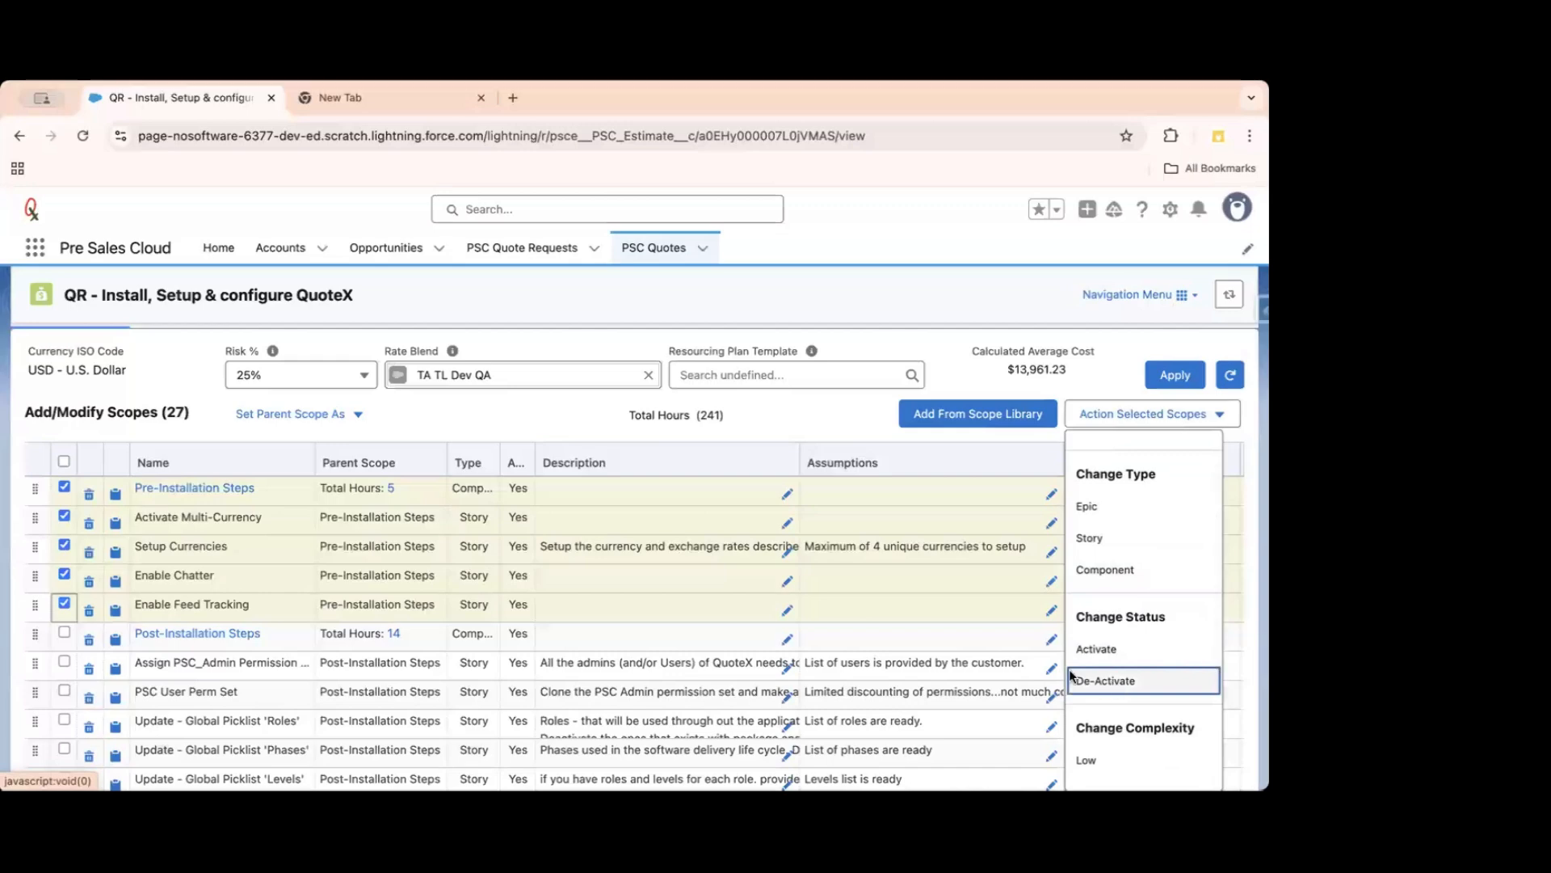
Deactivate the selected Pre-Installation Steps component and its four stories, and apply the scope configuration.
left_click(1112, 680)
left_click(683, 526)
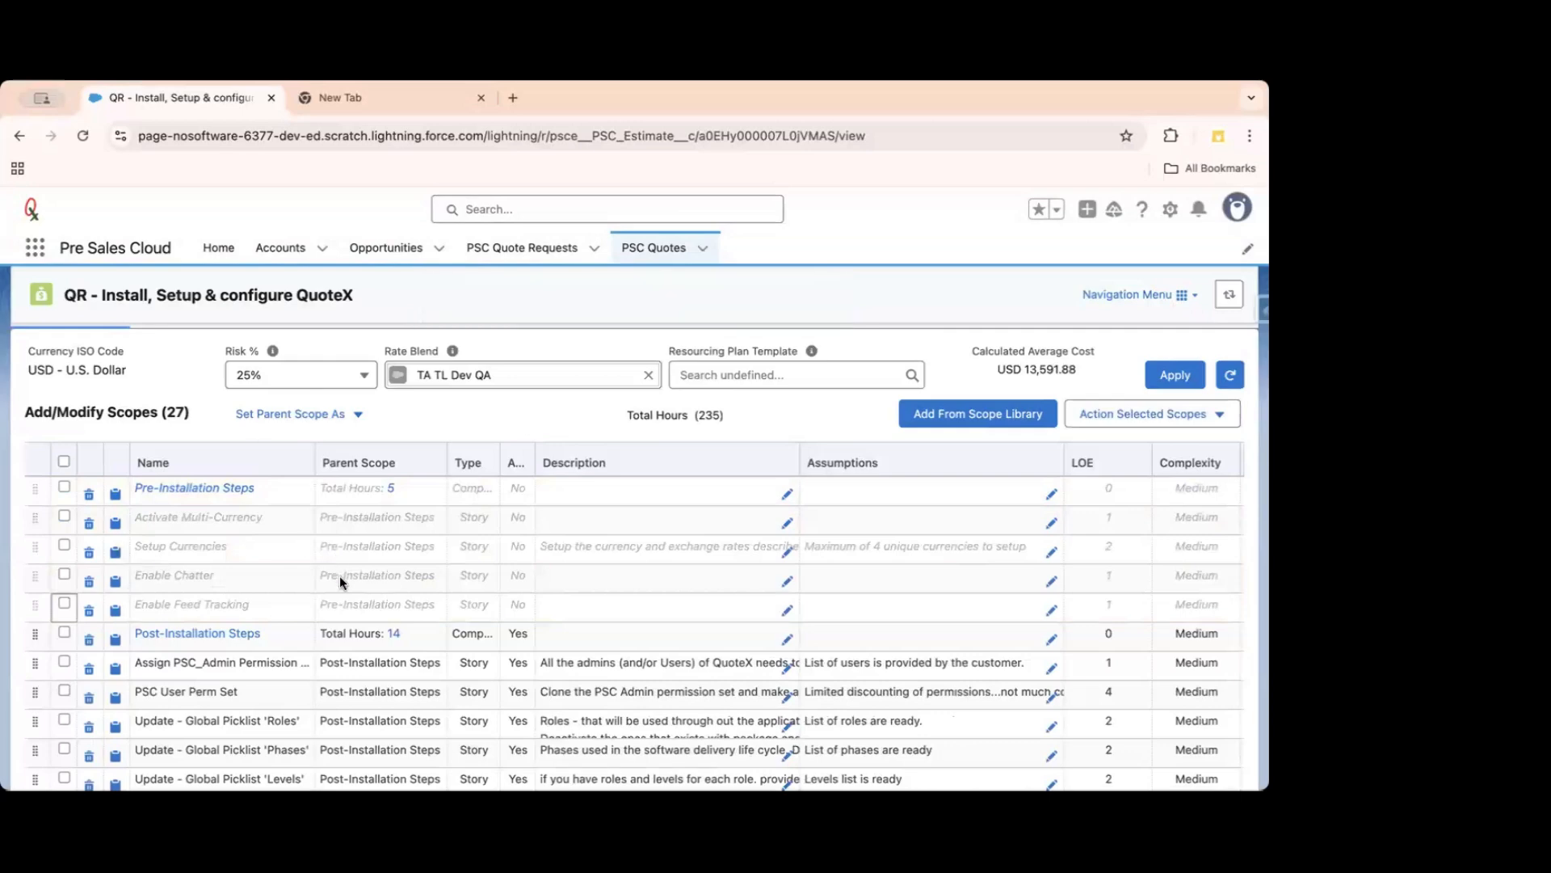
left_click(1158, 377)
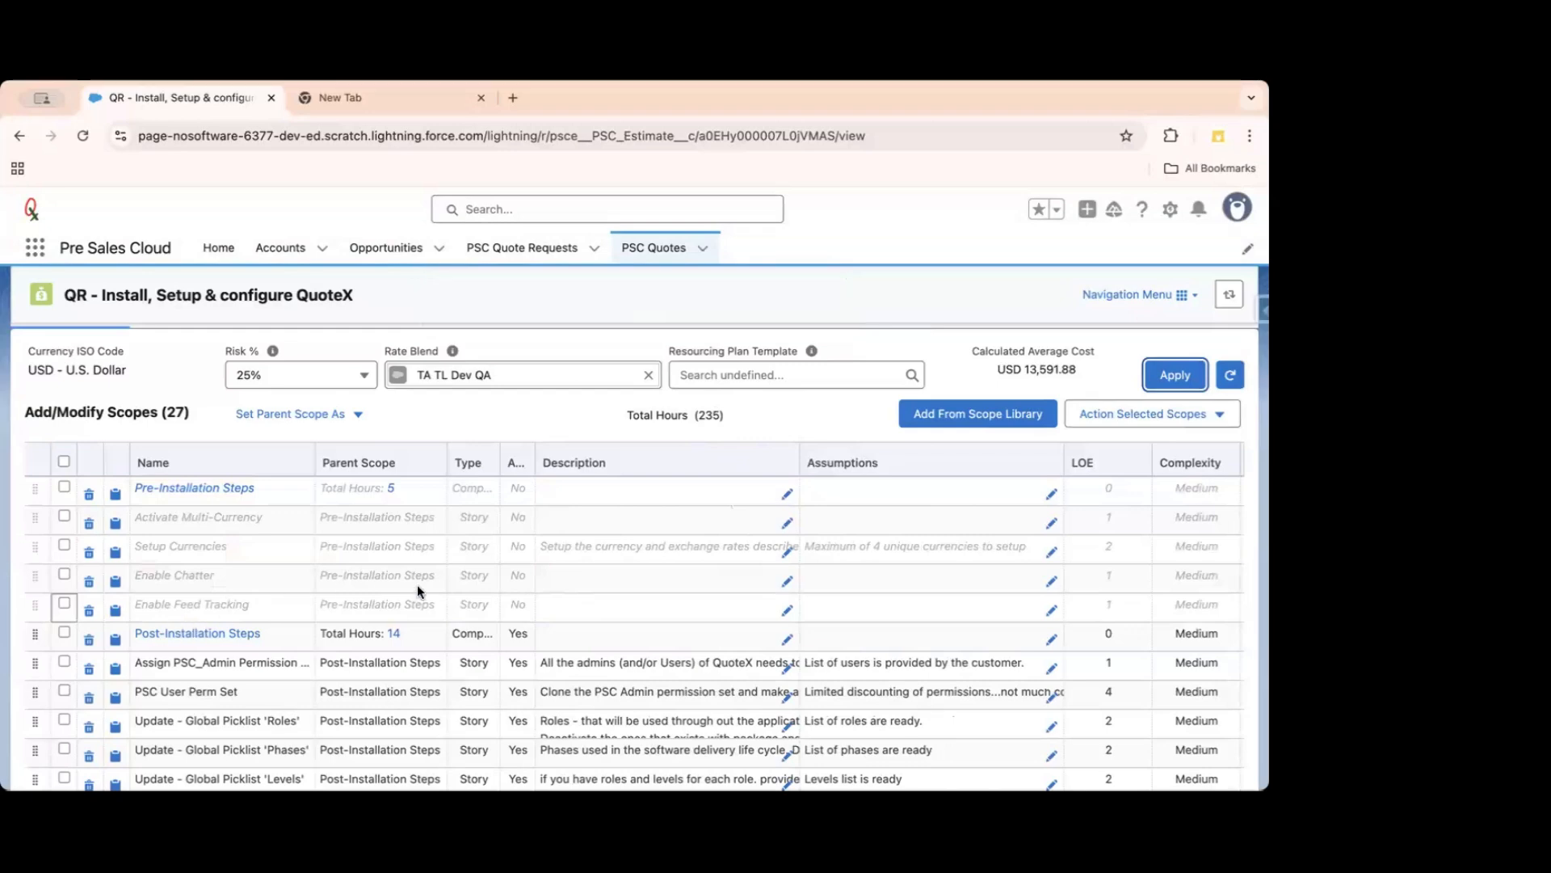
Set the quote's Risk % to 0% and apply the scope configuration.
left_click(320, 380)
left_click(299, 441)
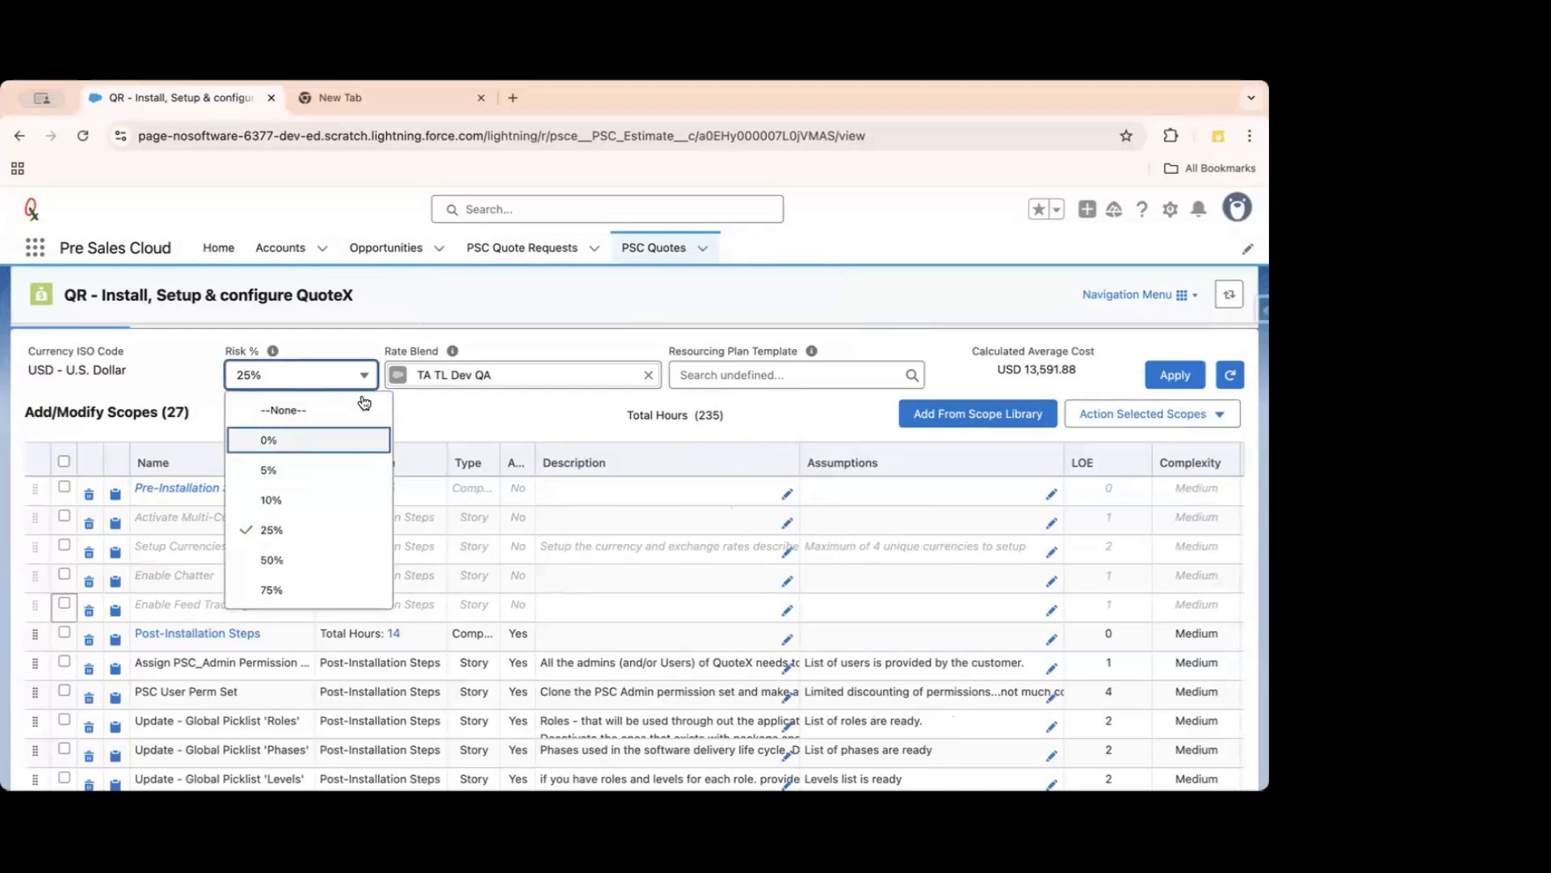
left_click(1201, 381)
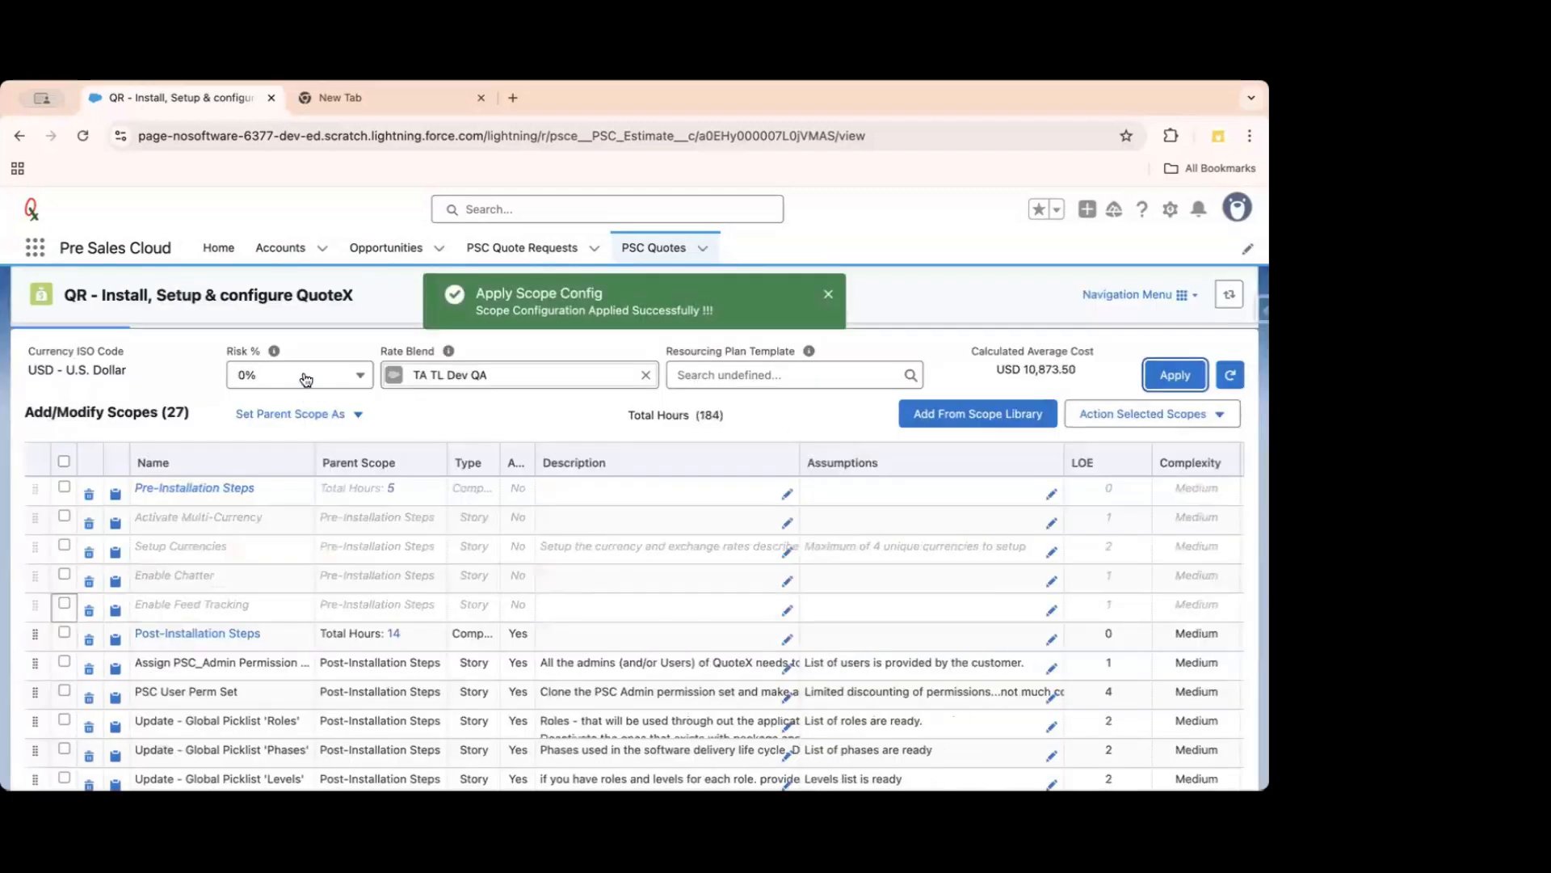
Set Risk % back to 25% and reapply the scope configuration.
left_click(305, 377)
left_click(292, 527)
left_click(1176, 375)
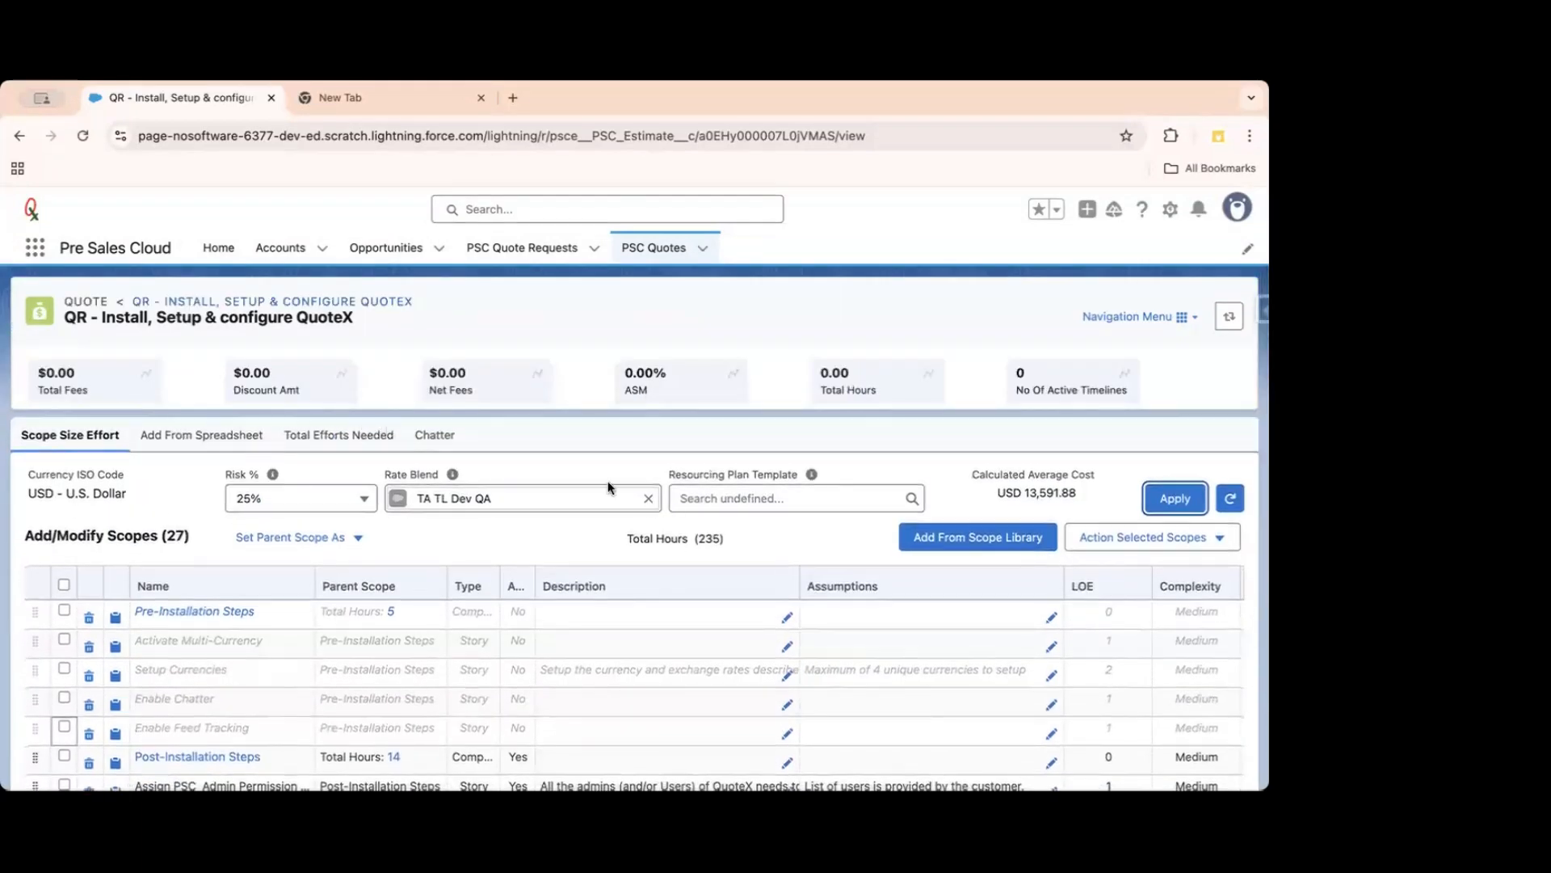
Copy the link of the PSC User Perm Set scope to the clipboard.
scroll(464, 565, "down", 2)
scroll(438, 630, "down", 1)
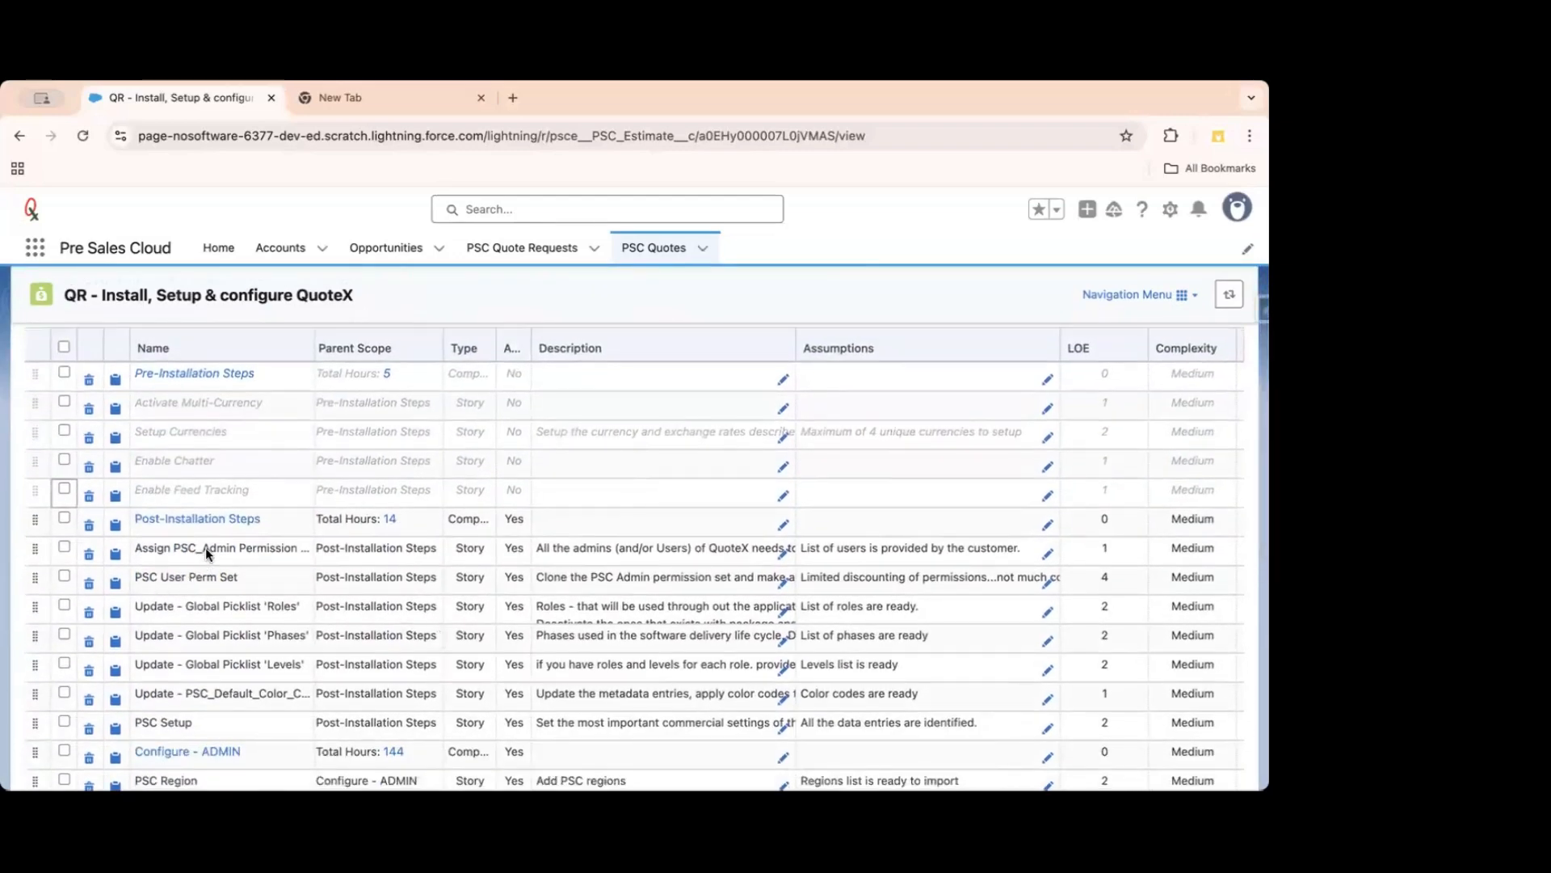
scroll(205, 547, "down", 2)
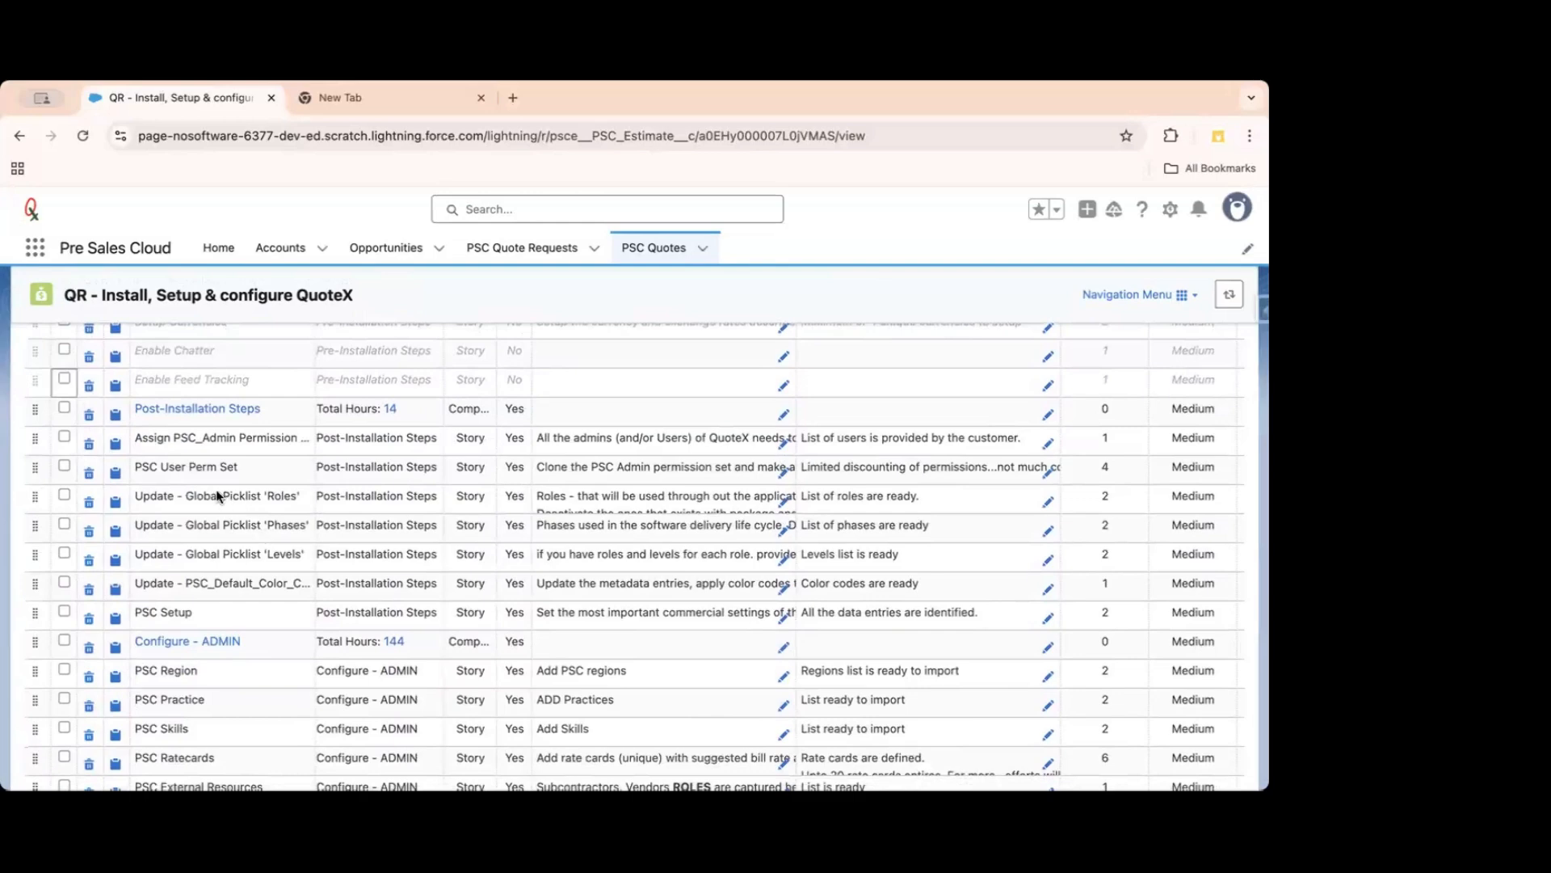
left_click(115, 475)
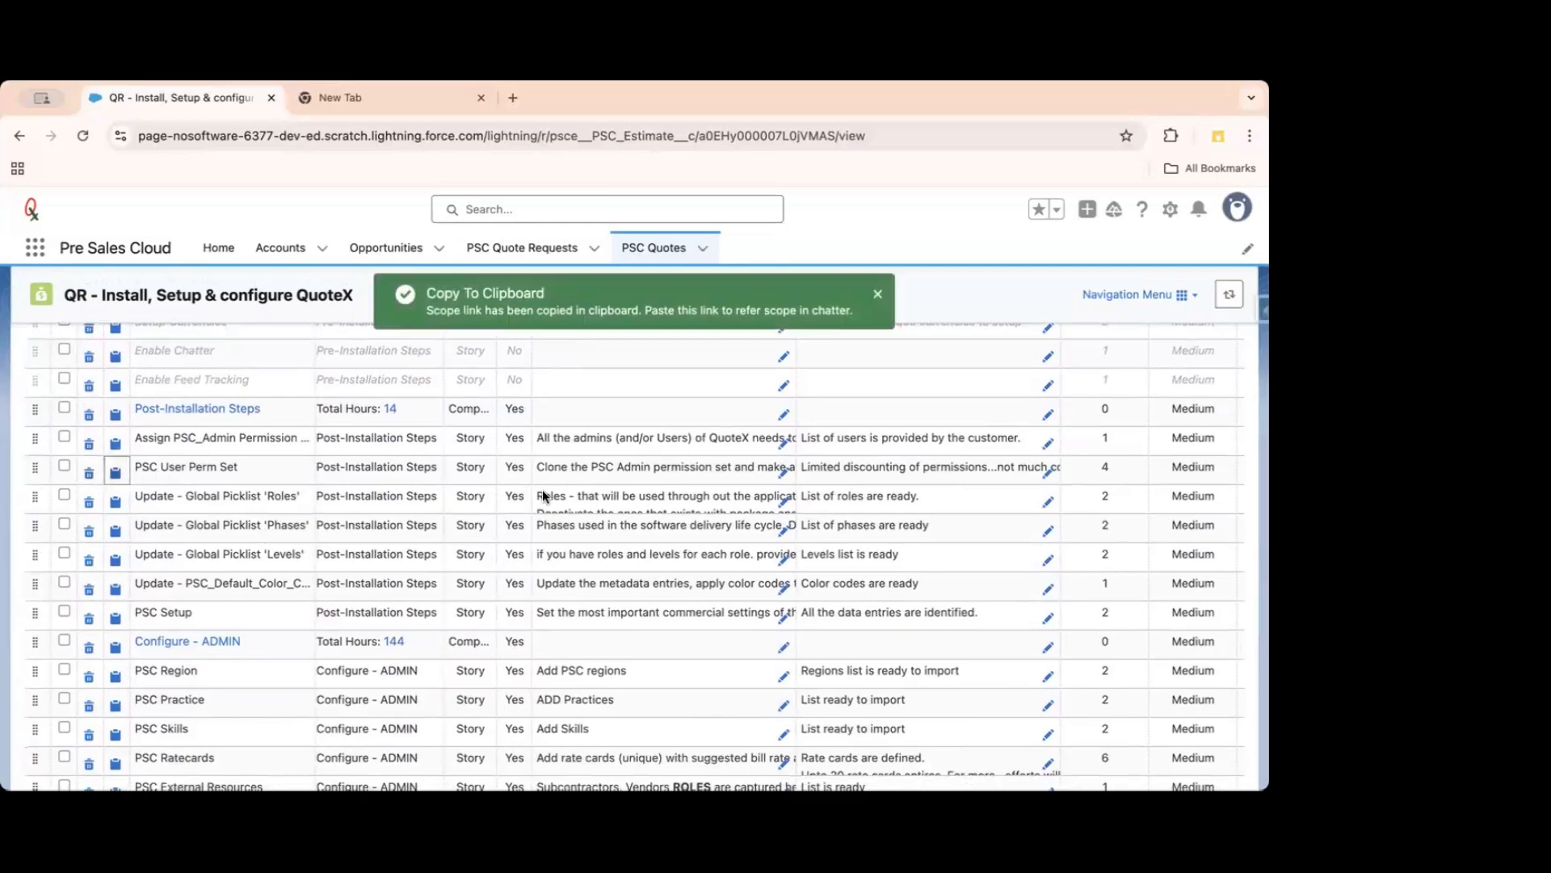
Start a post in the quote's Chatter feed and mention the suggested user in it.
left_click(337, 436)
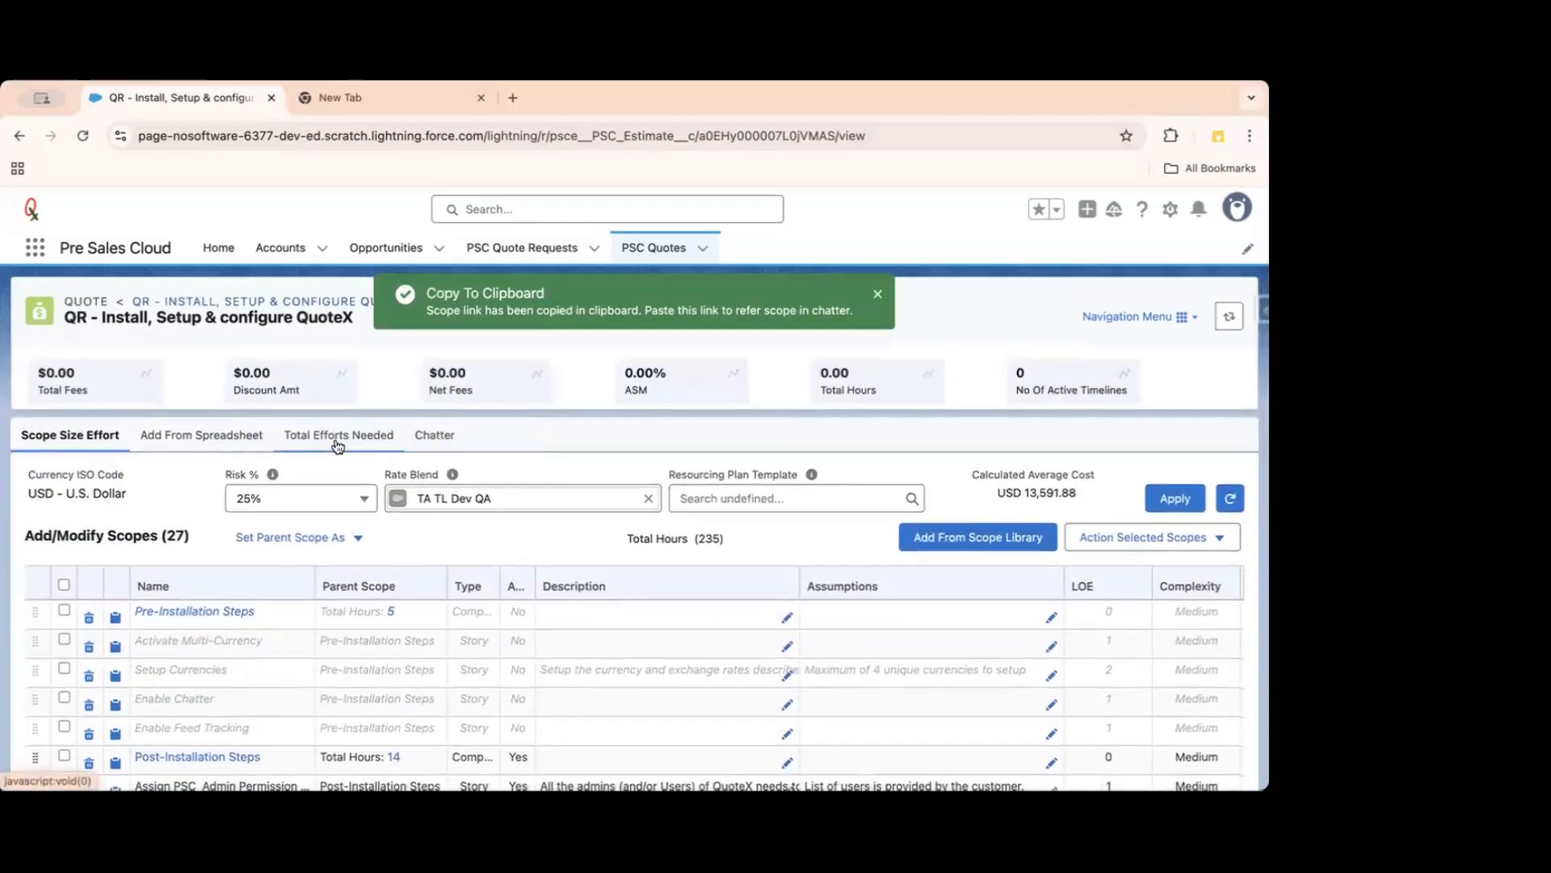
left_click(440, 446)
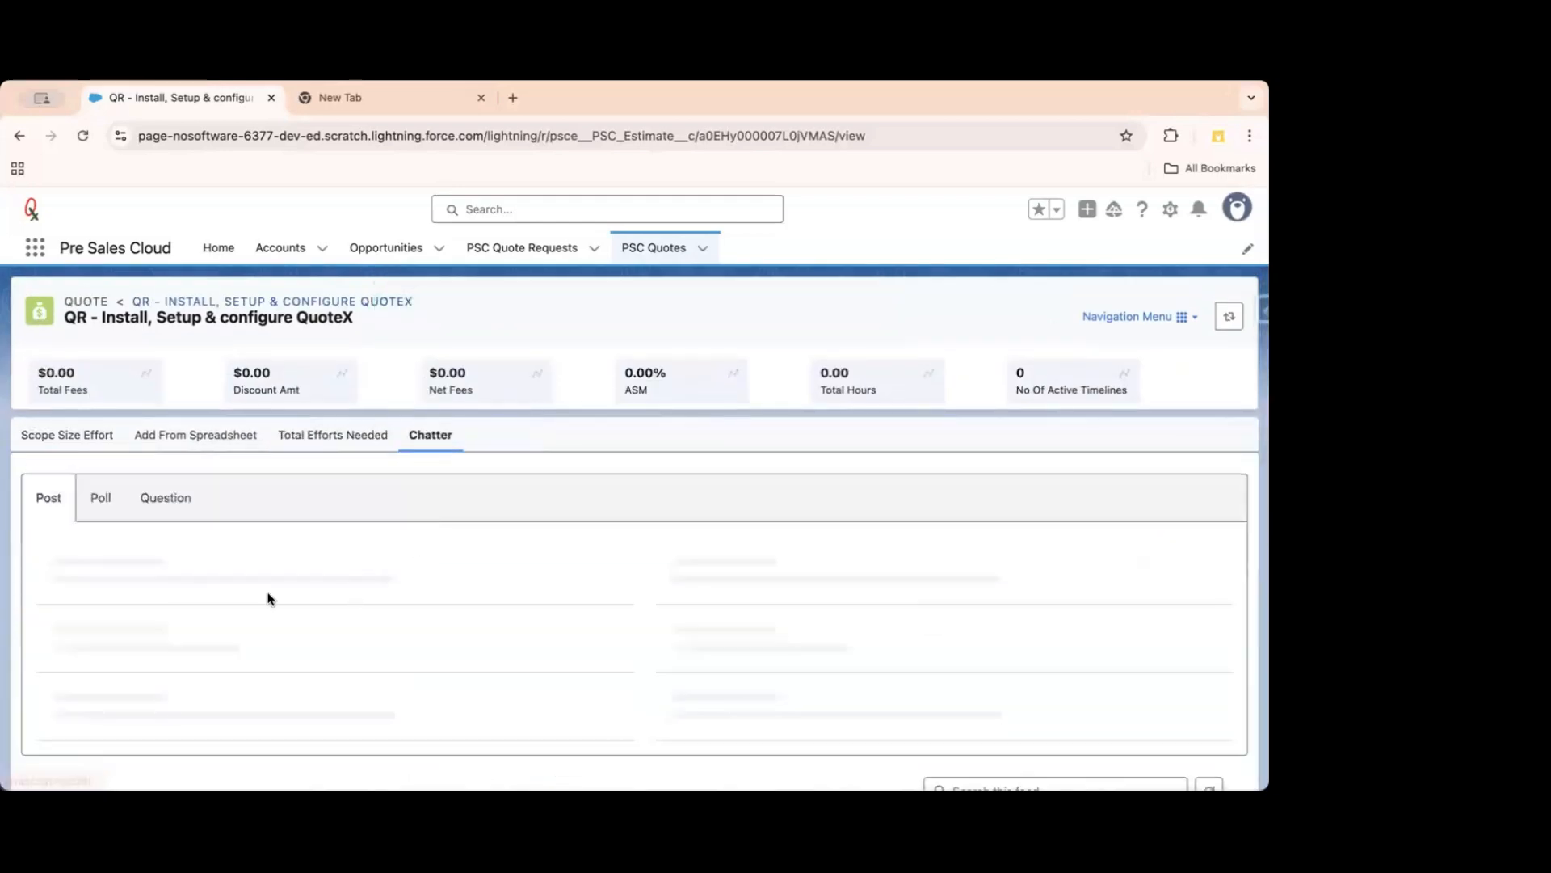
left_click(408, 622)
type("@user")
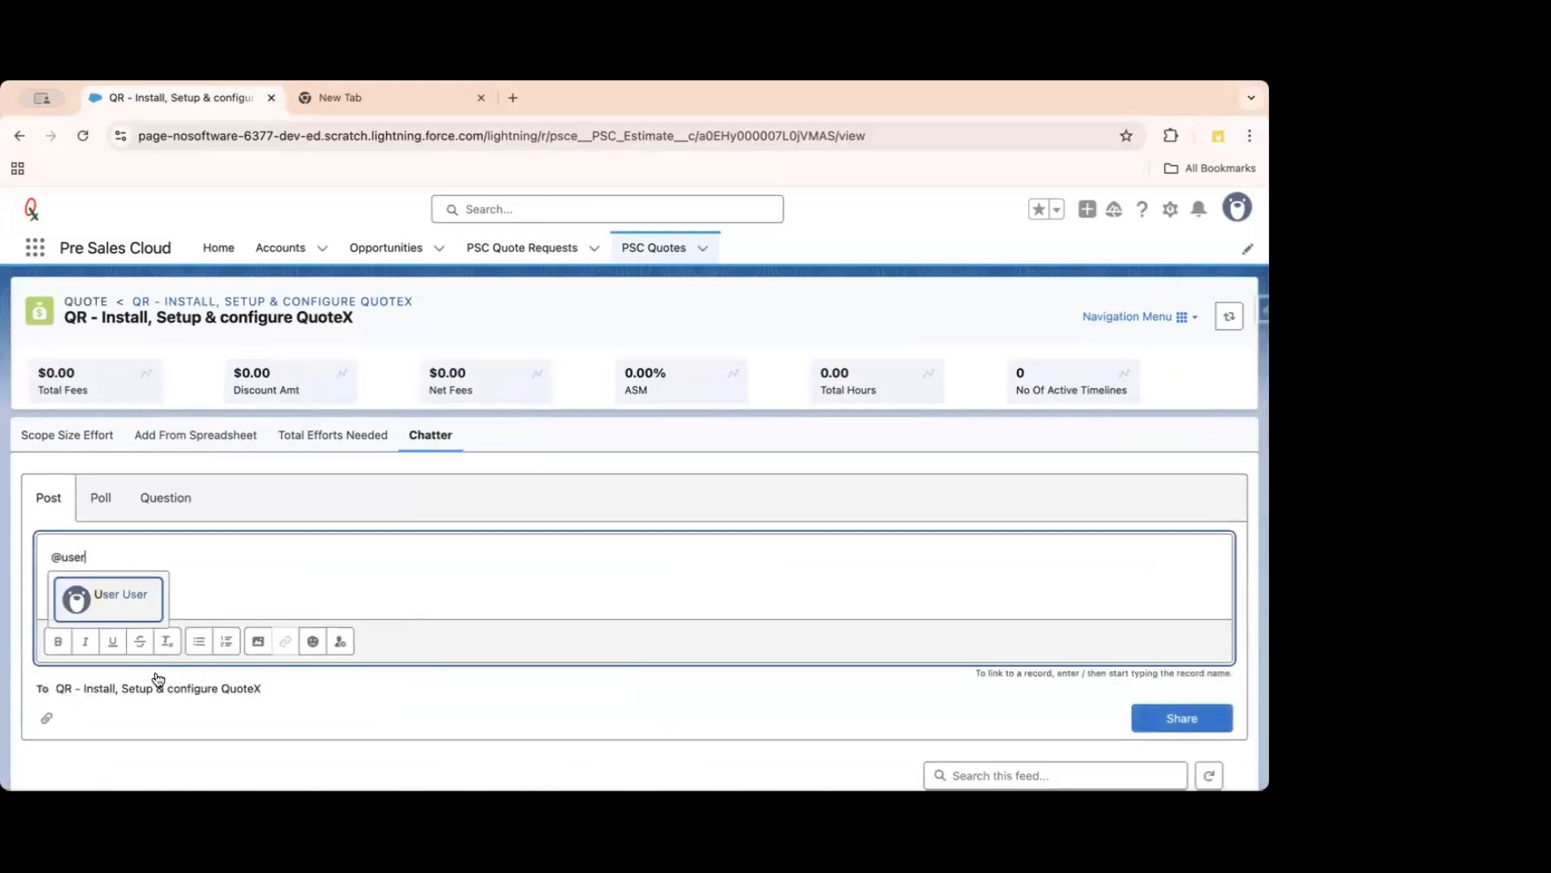
left_click(123, 702)
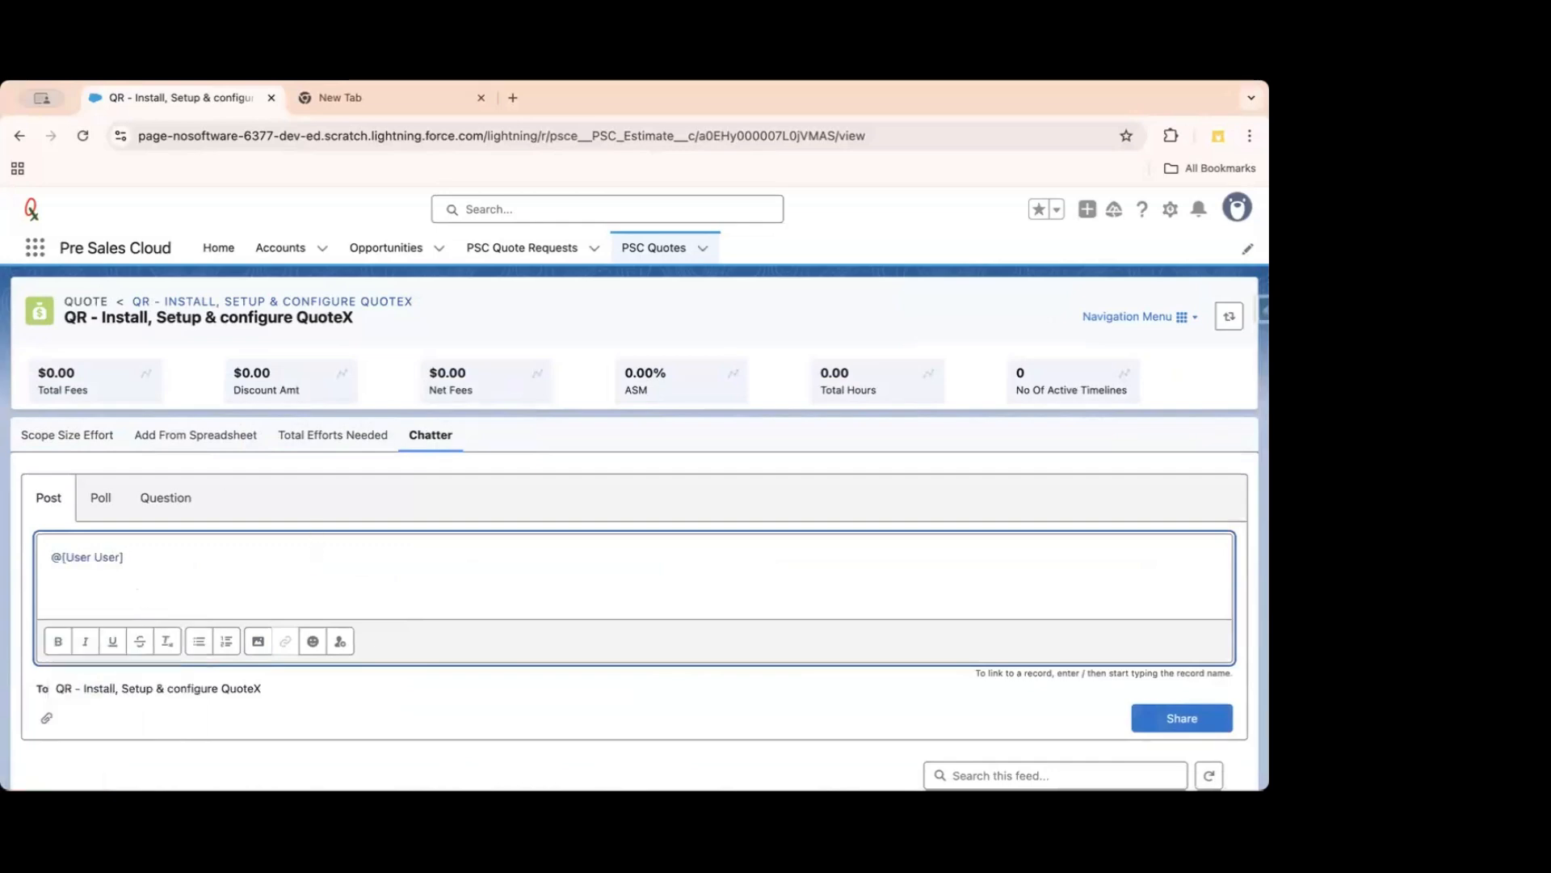
Add the copied scope link followed by ". can you help validate this for me..." and share the Chatter post.
key("ctrl+v")
type(". can you help ")
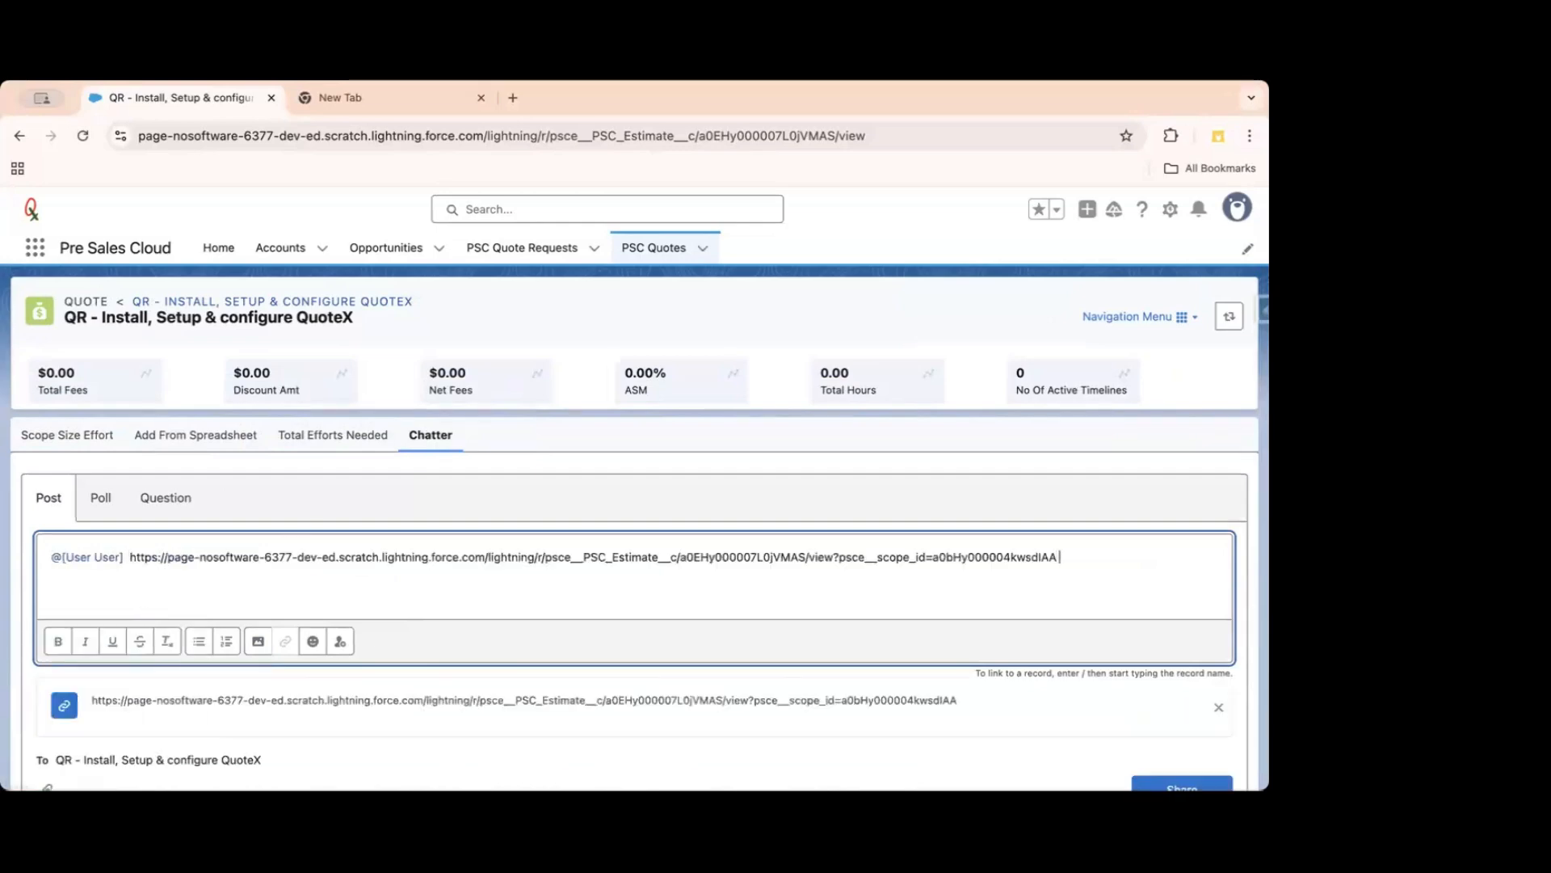
type("validate this for me...")
scroll(1180, 723, "down", 1)
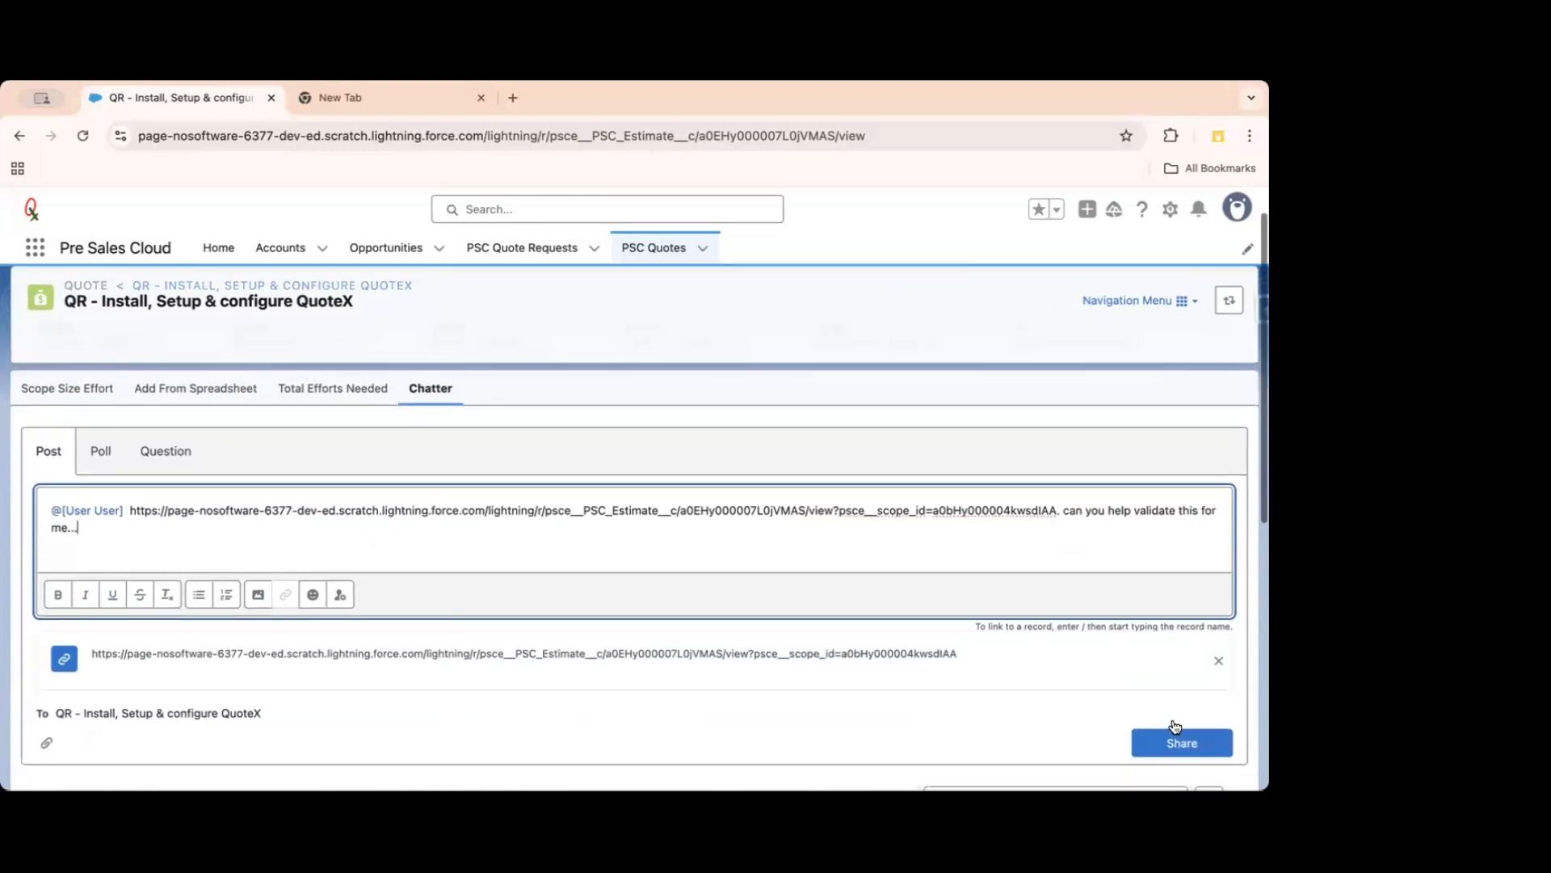
scroll(1180, 723, "down", 1)
left_click(1171, 711)
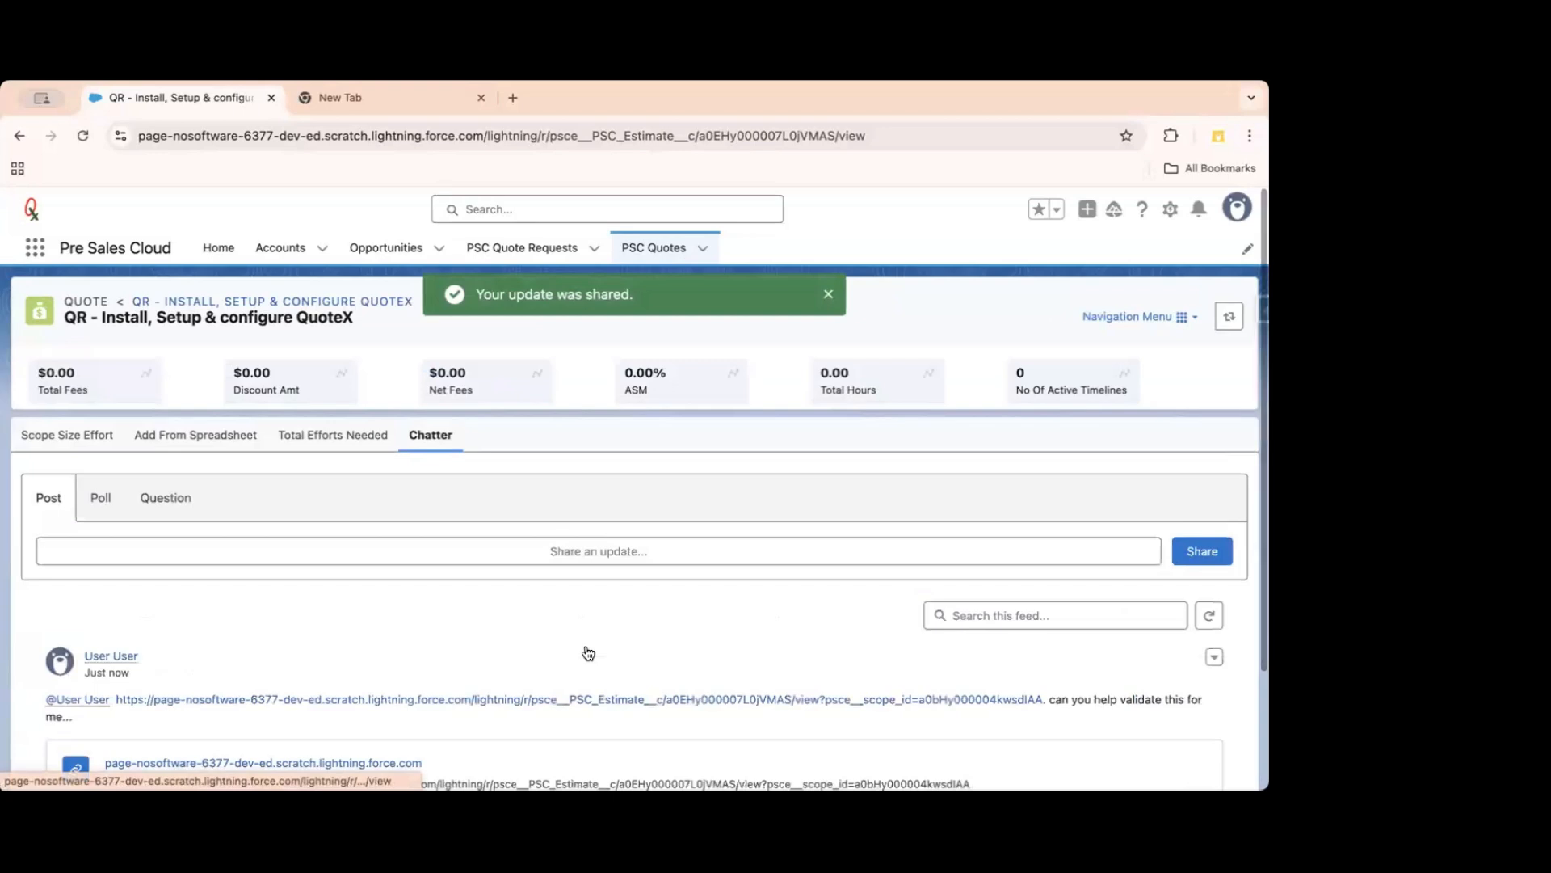
Open the scope link in the shared post and find the PSC User Perm Set row in the scope list.
scroll(585, 652, "down", 2)
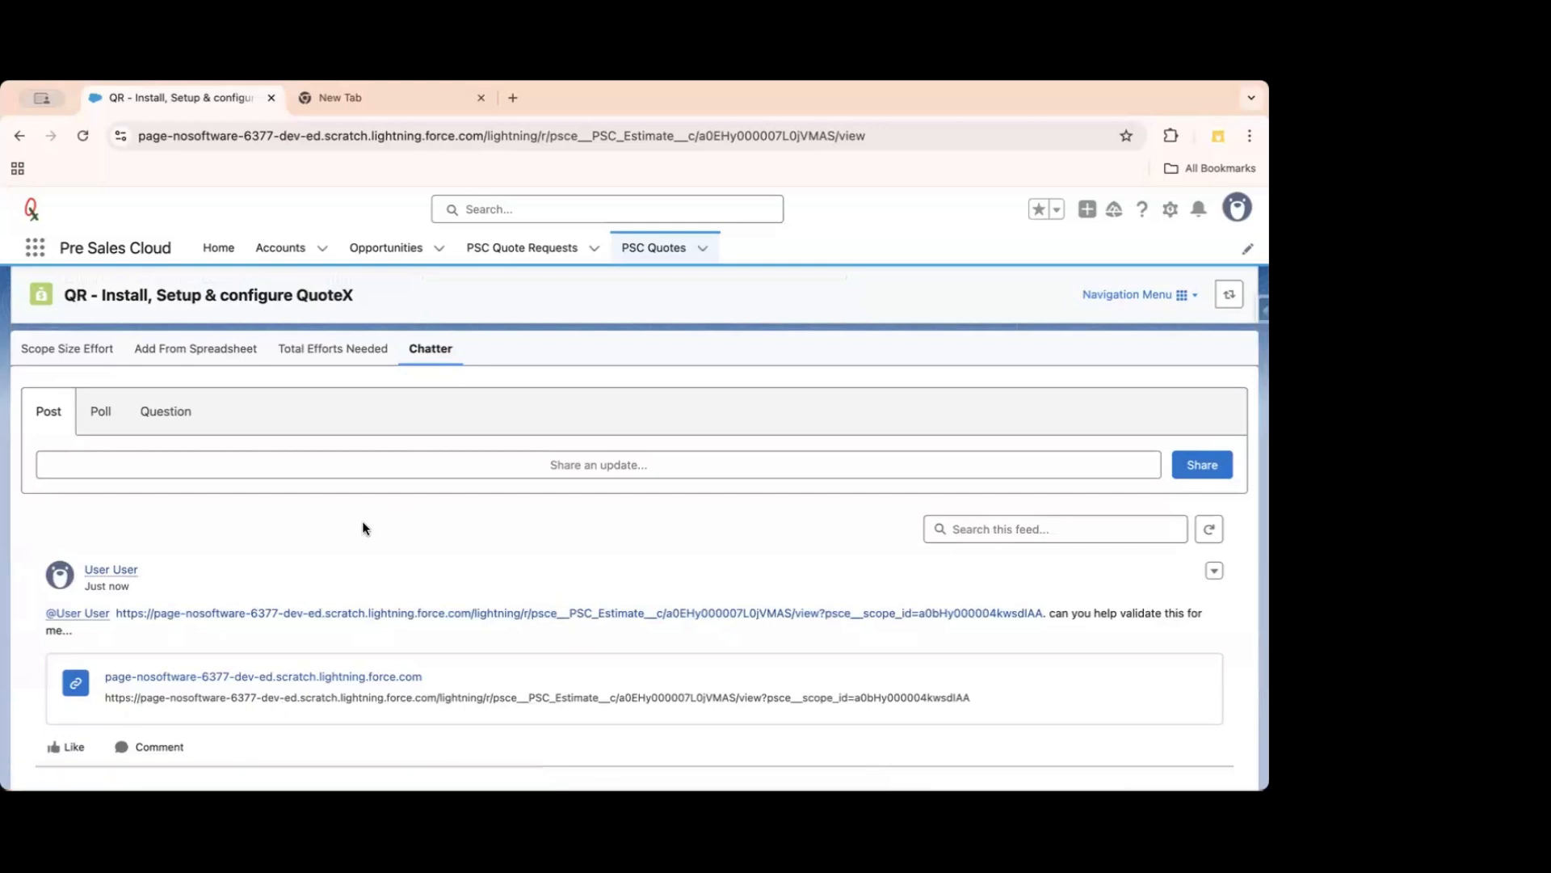
left_click(311, 614)
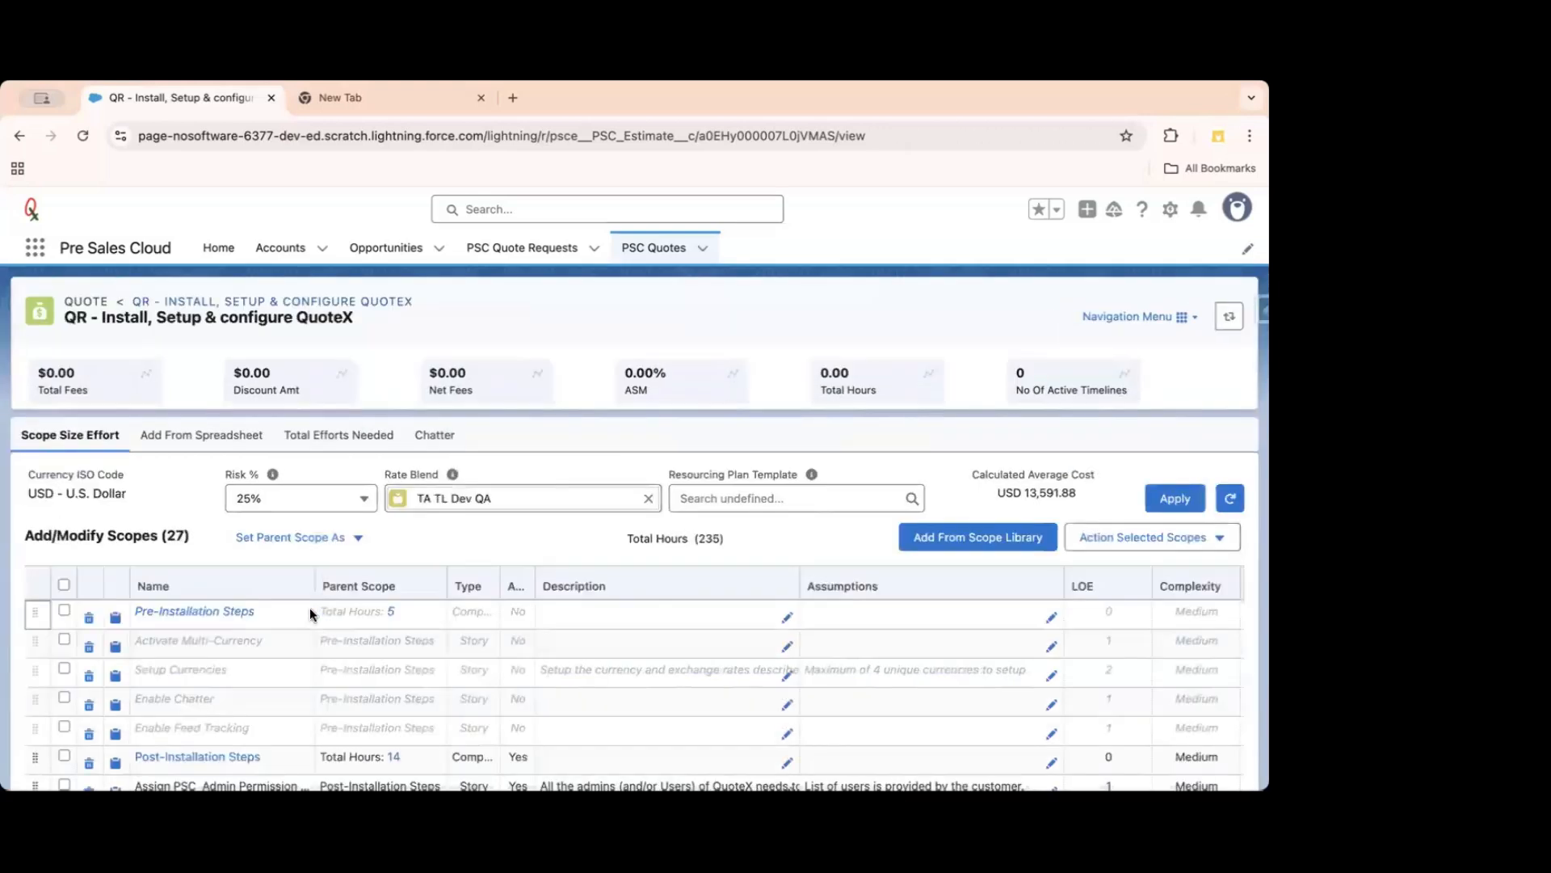
scroll(243, 608, "down", 3)
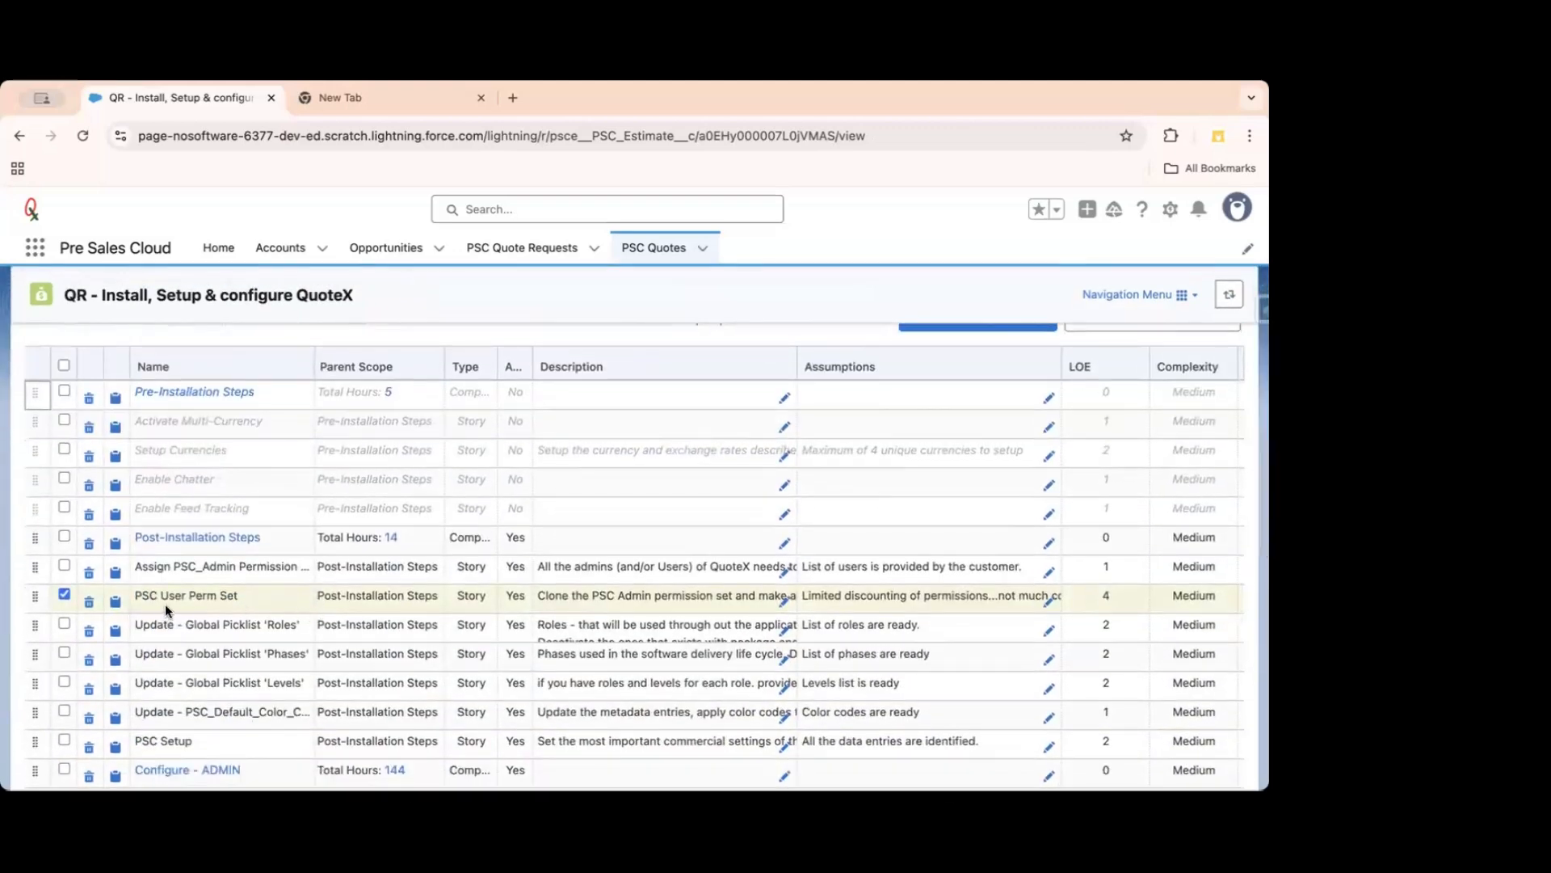
Set the Administrator's Develop-phase effort for PSC User Perm Set to 8 hours, then save and close the effort details.
scroll(165, 604, "right", 1)
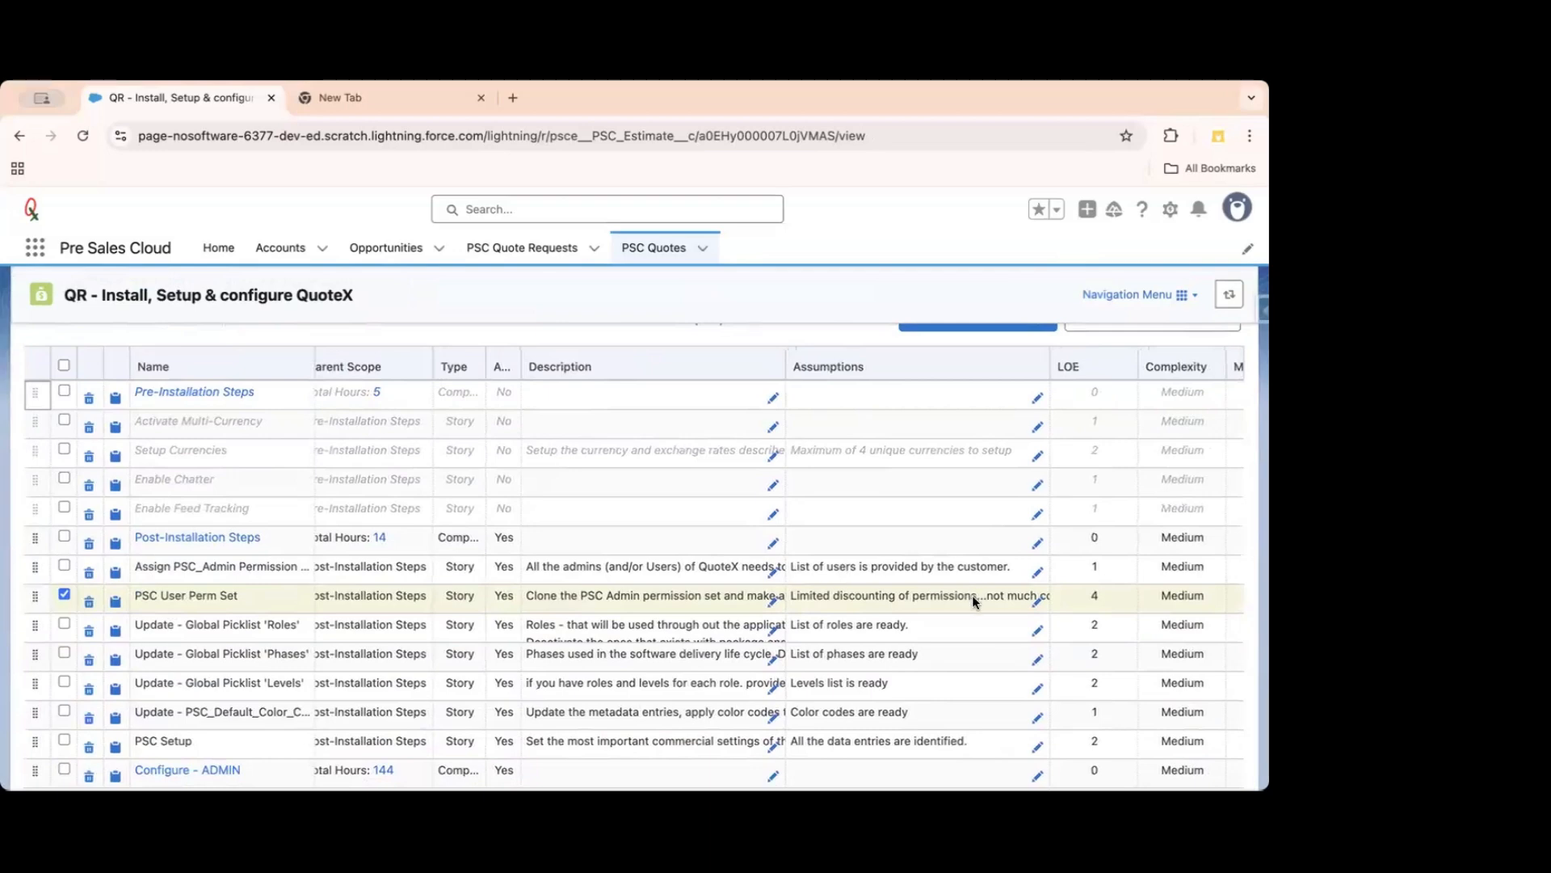
scroll(972, 594, "up", 1)
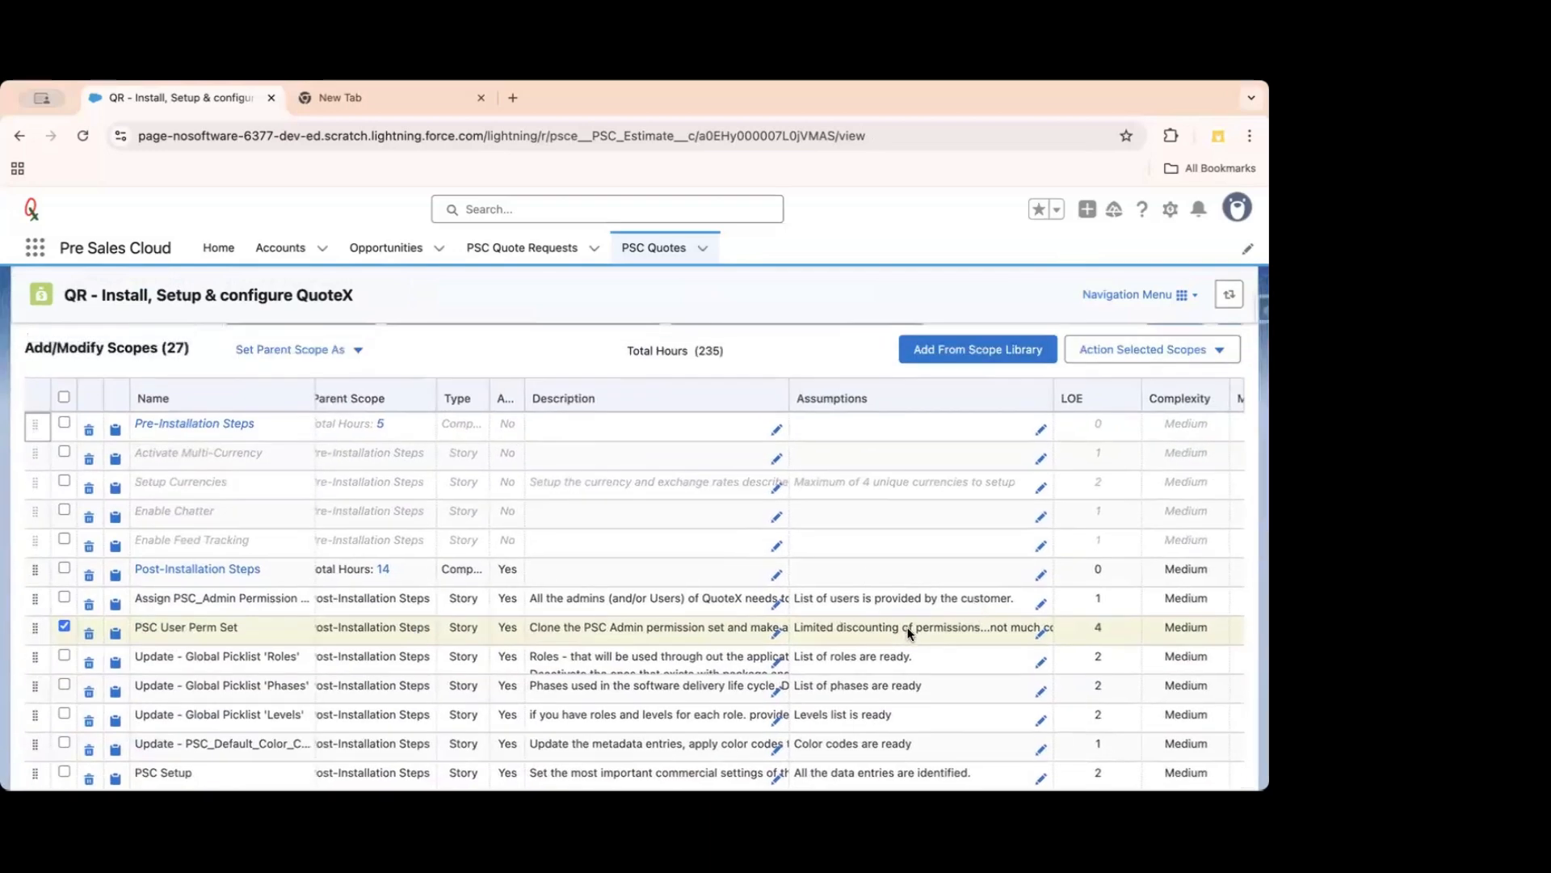
scroll(907, 633, "right", 3)
scroll(909, 632, "right", 3)
scroll(912, 631, "left", 5)
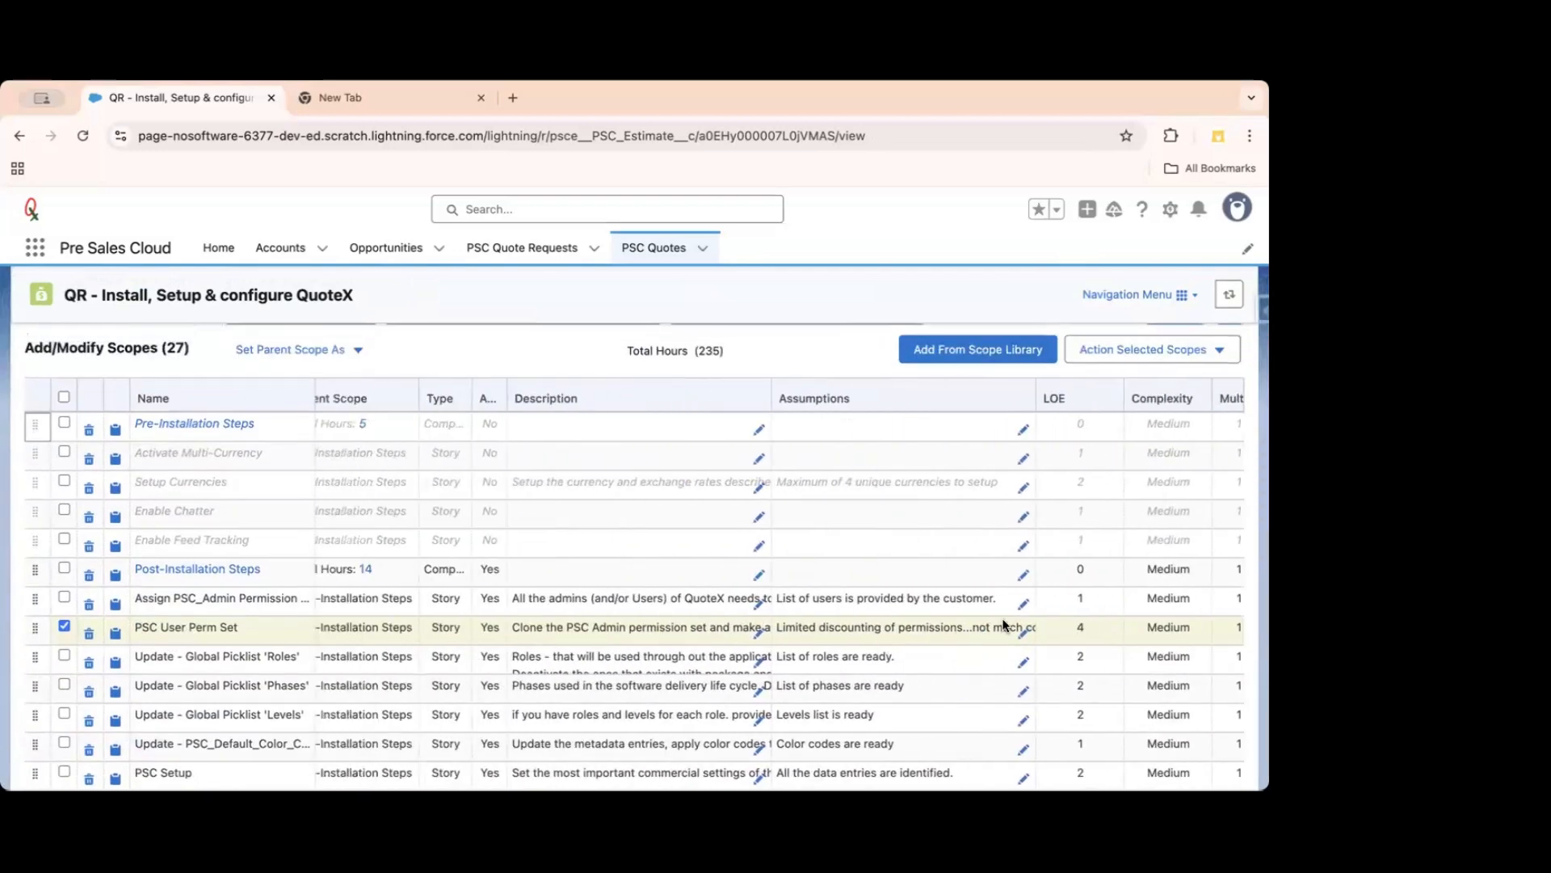
left_click(1076, 628)
left_click(504, 444)
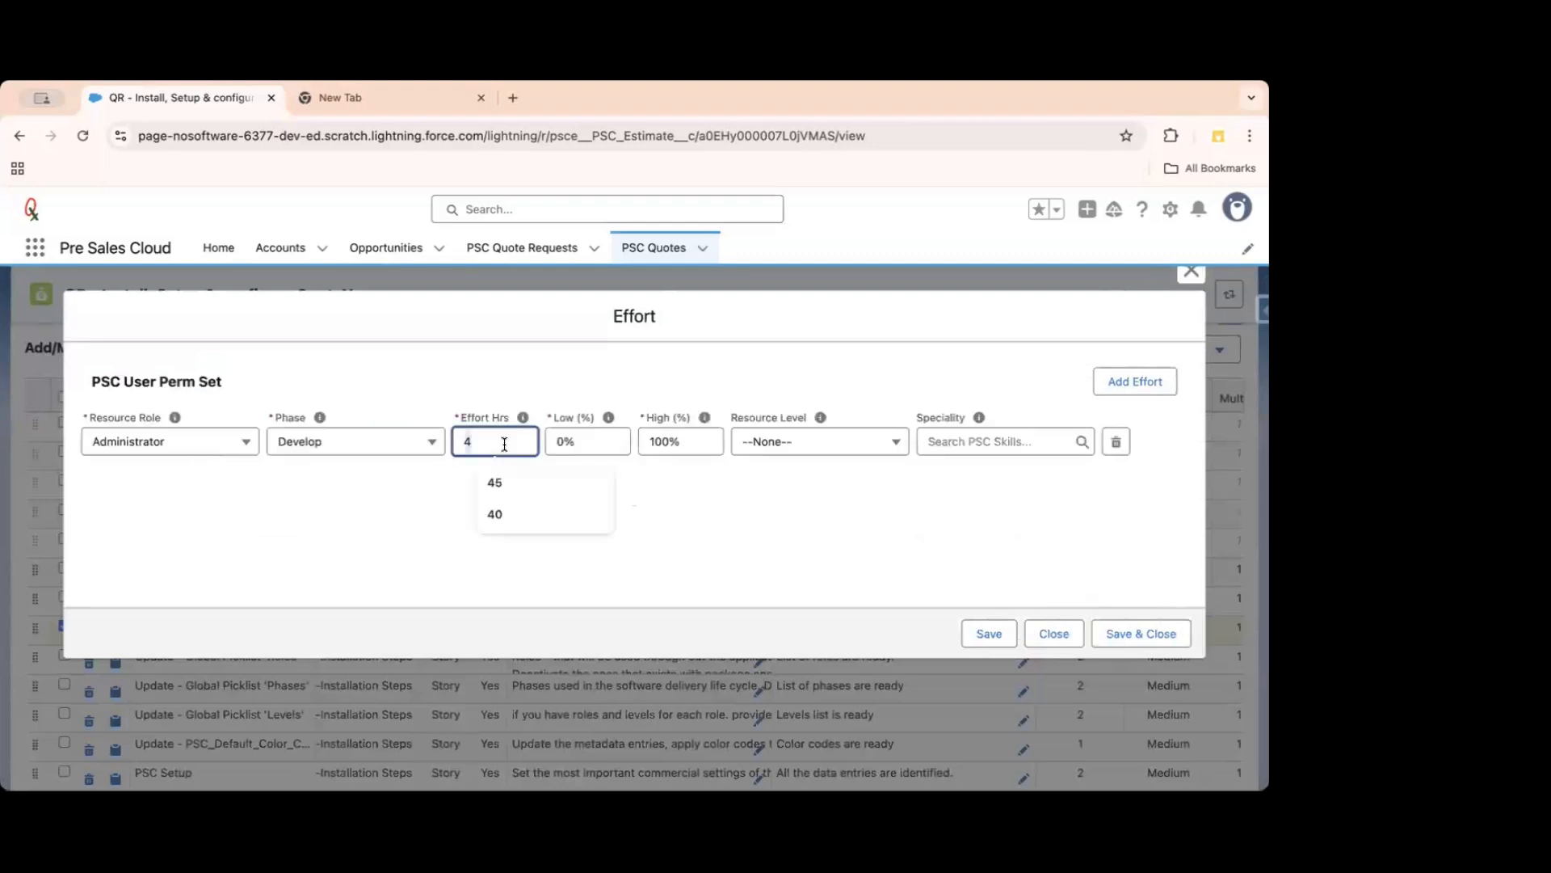
key("BackSpace")
type("8")
left_click(1144, 644)
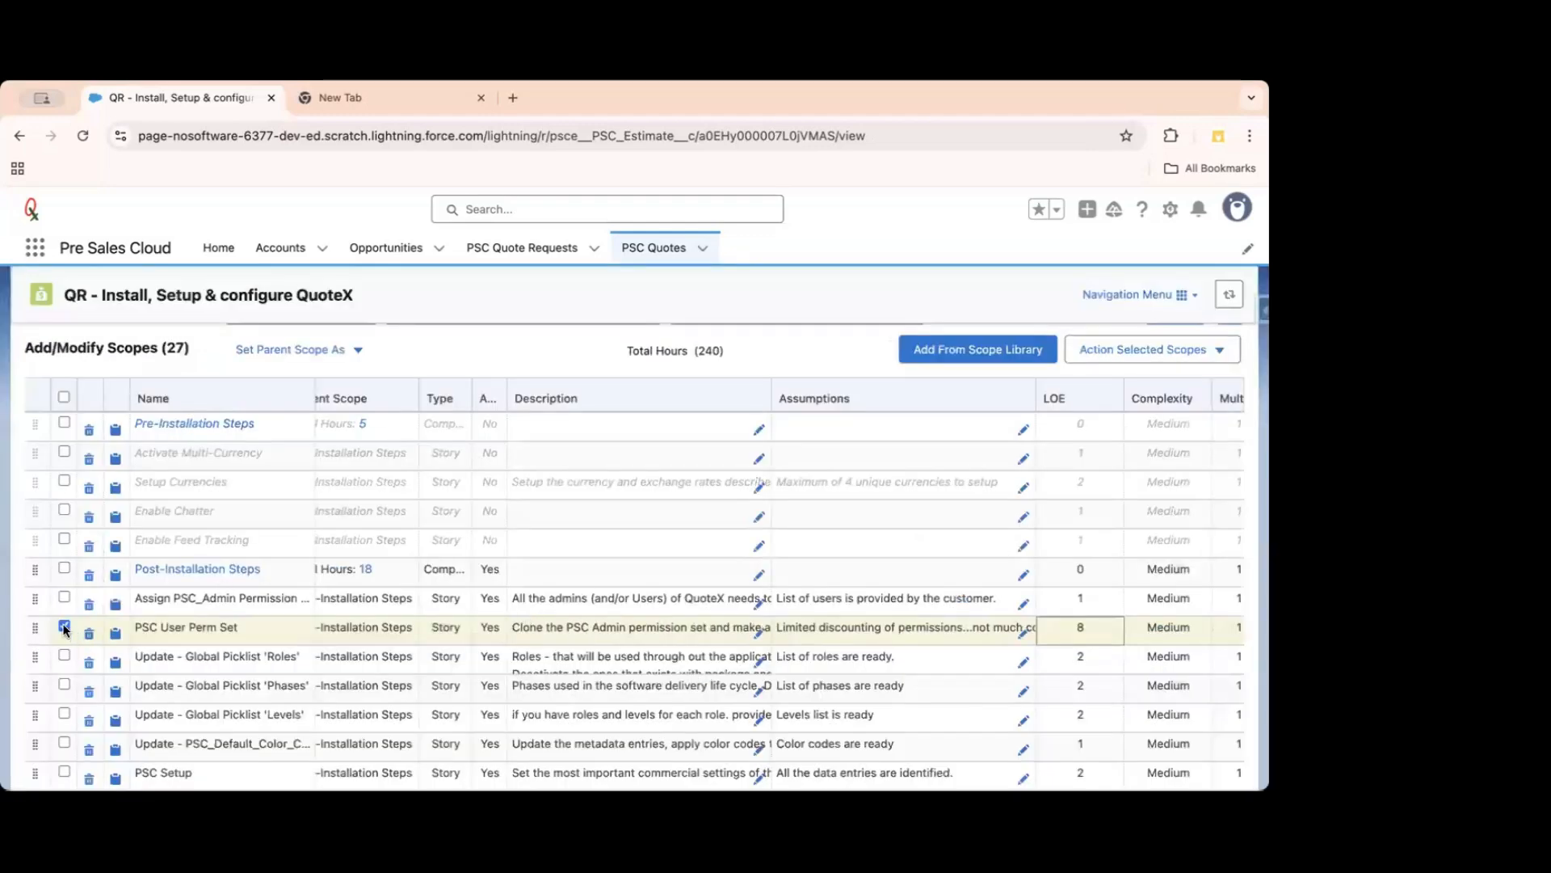
Deselect the PSC User Perm Set scope and apply the scope configuration.
left_click(64, 627)
scroll(763, 649, "up", 2)
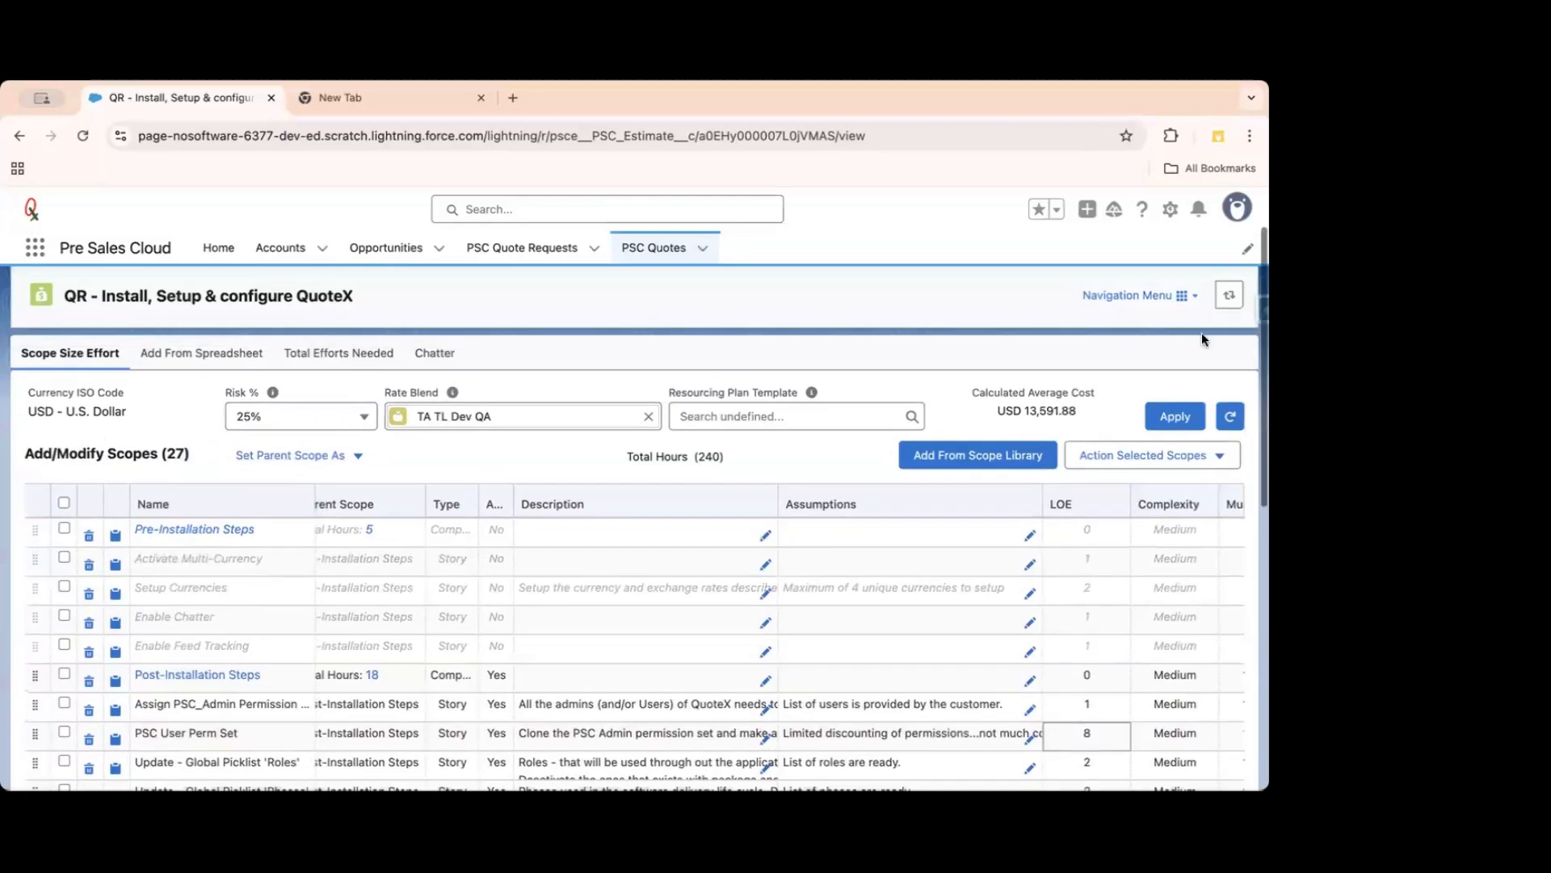
left_click(1164, 415)
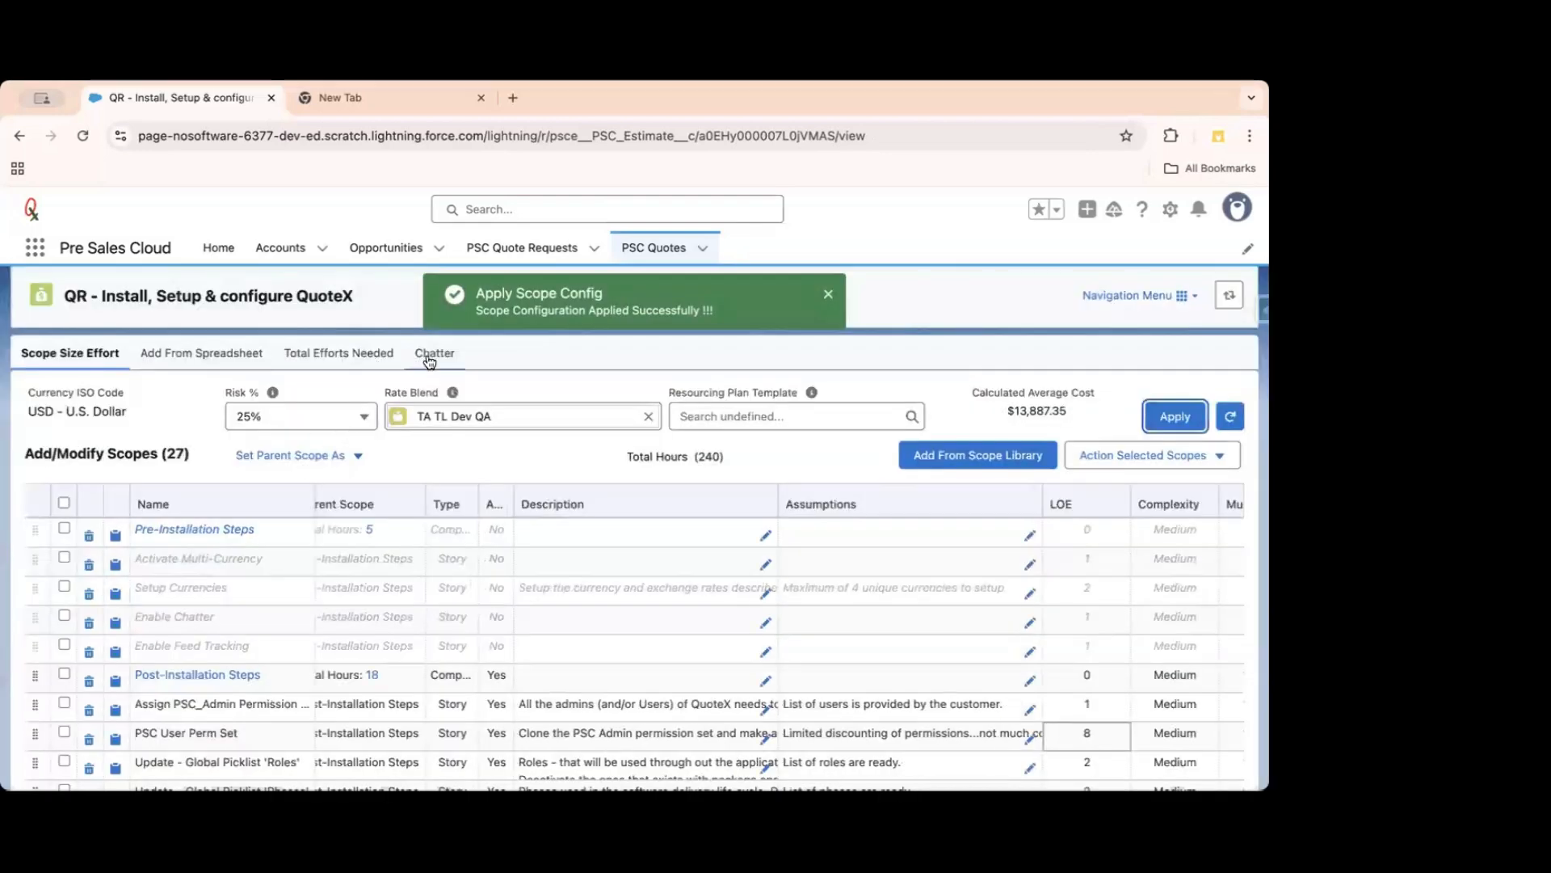
Open the detail page of the validation request post from the quote's Chatter feed.
left_click(433, 352)
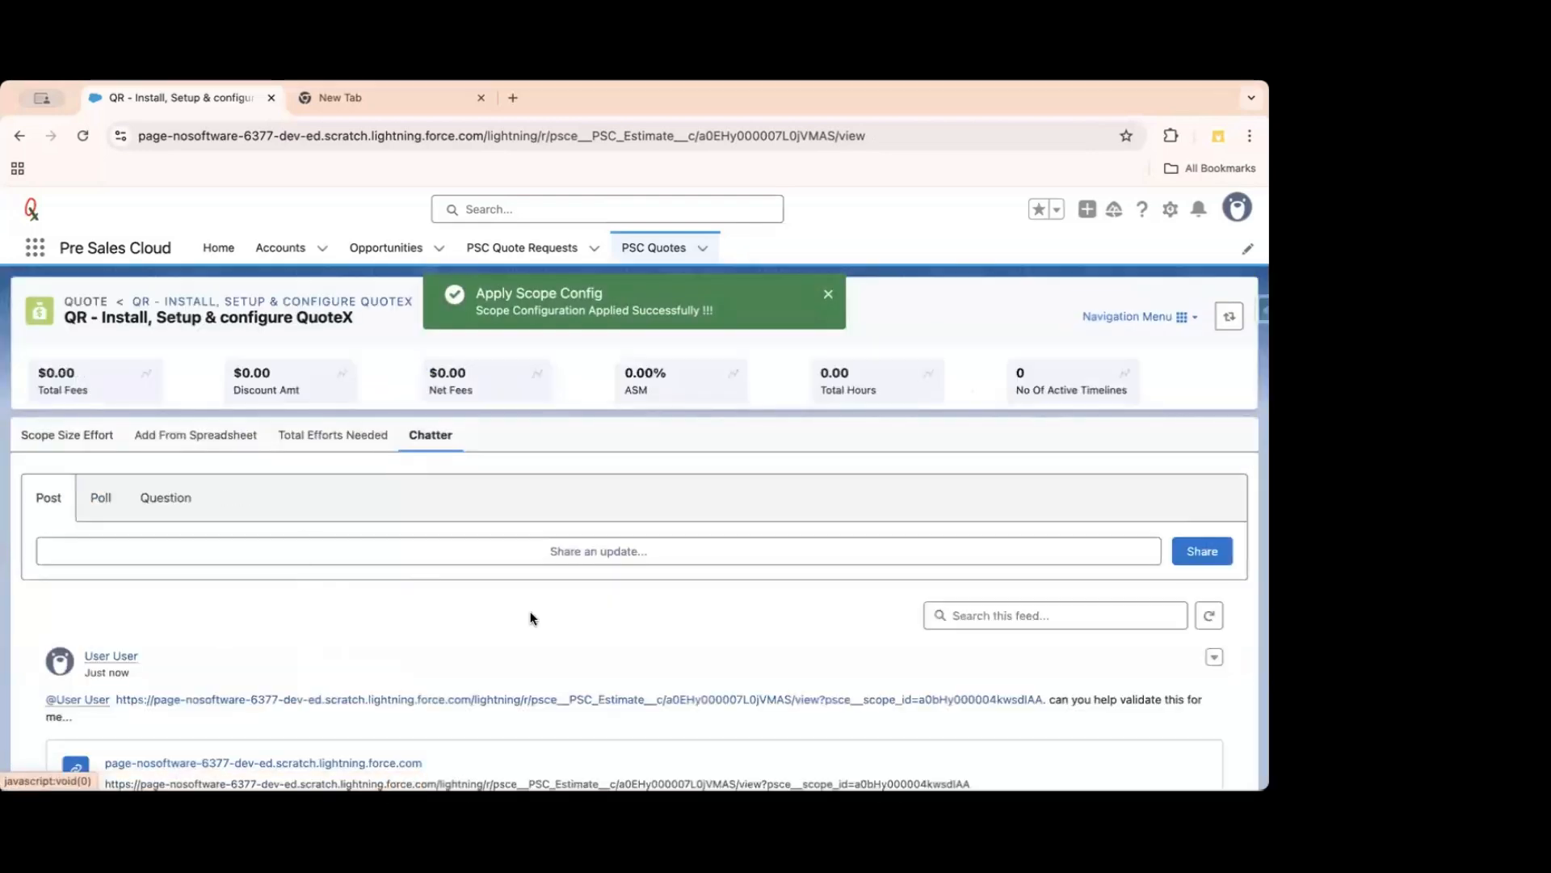
scroll(532, 619, "down", 3)
left_click(132, 695)
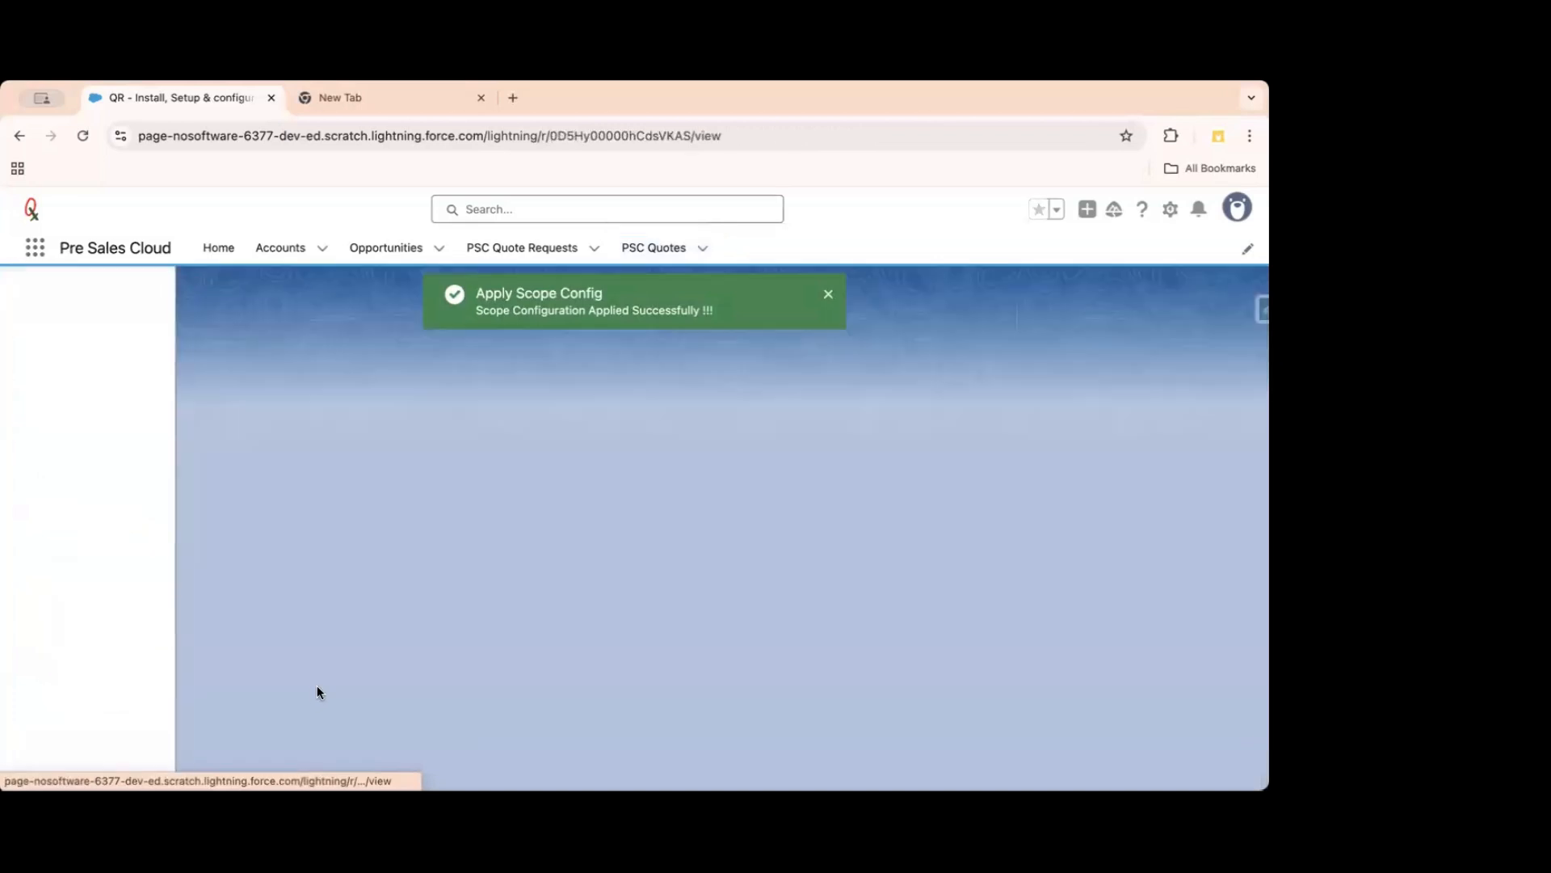
Reply to the validation request with the comment "i Add 4 hours...".
left_click(492, 575)
type("u")
key("BackSpace")
type("i Add")
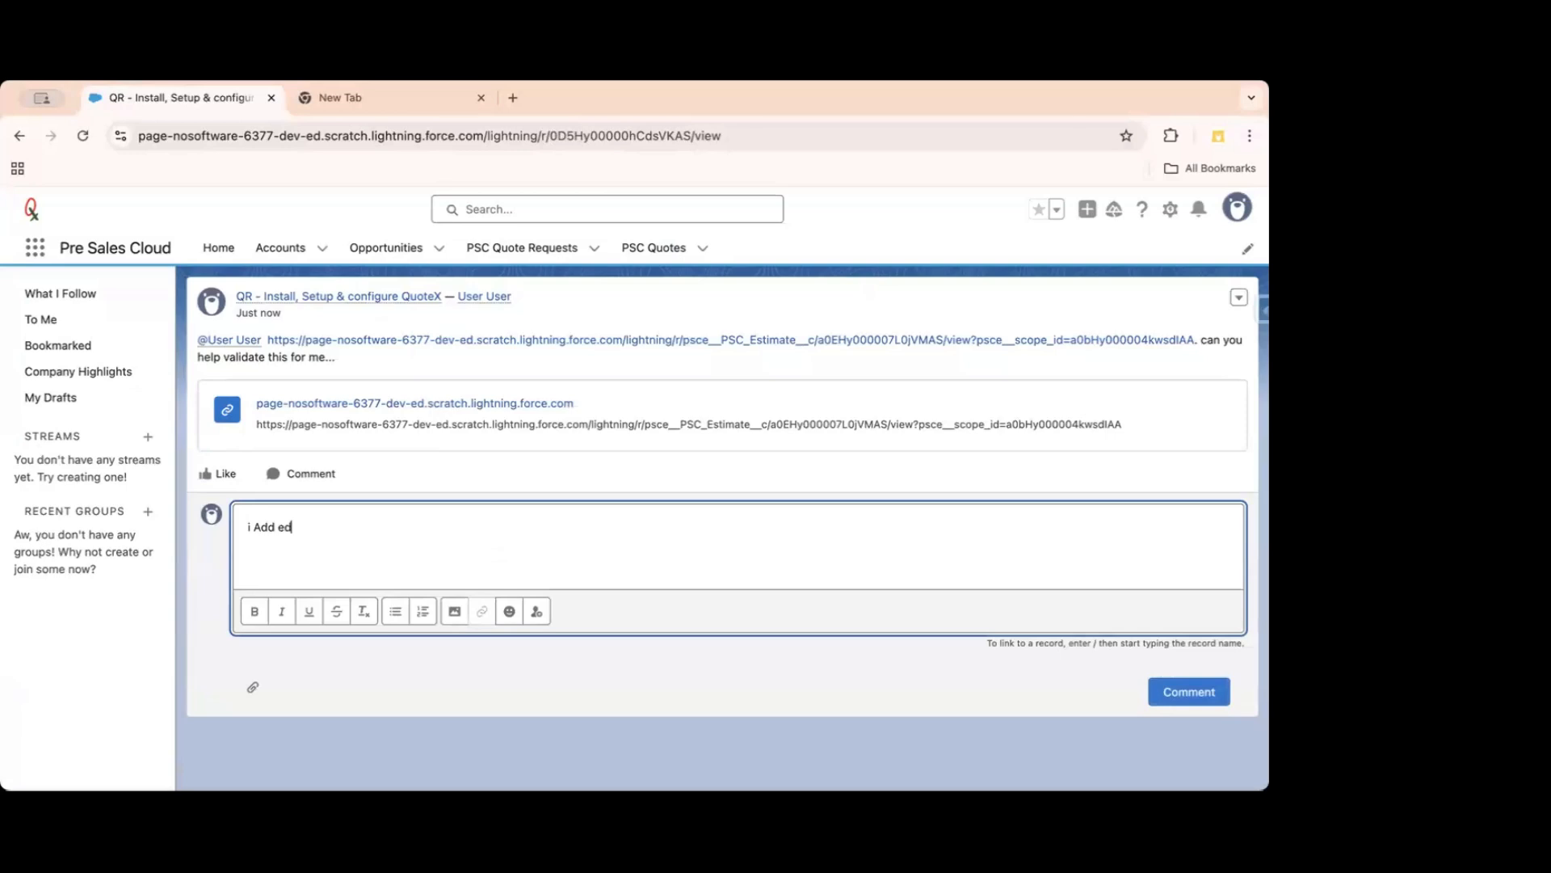
type(" 4 hours...")
left_click(1203, 695)
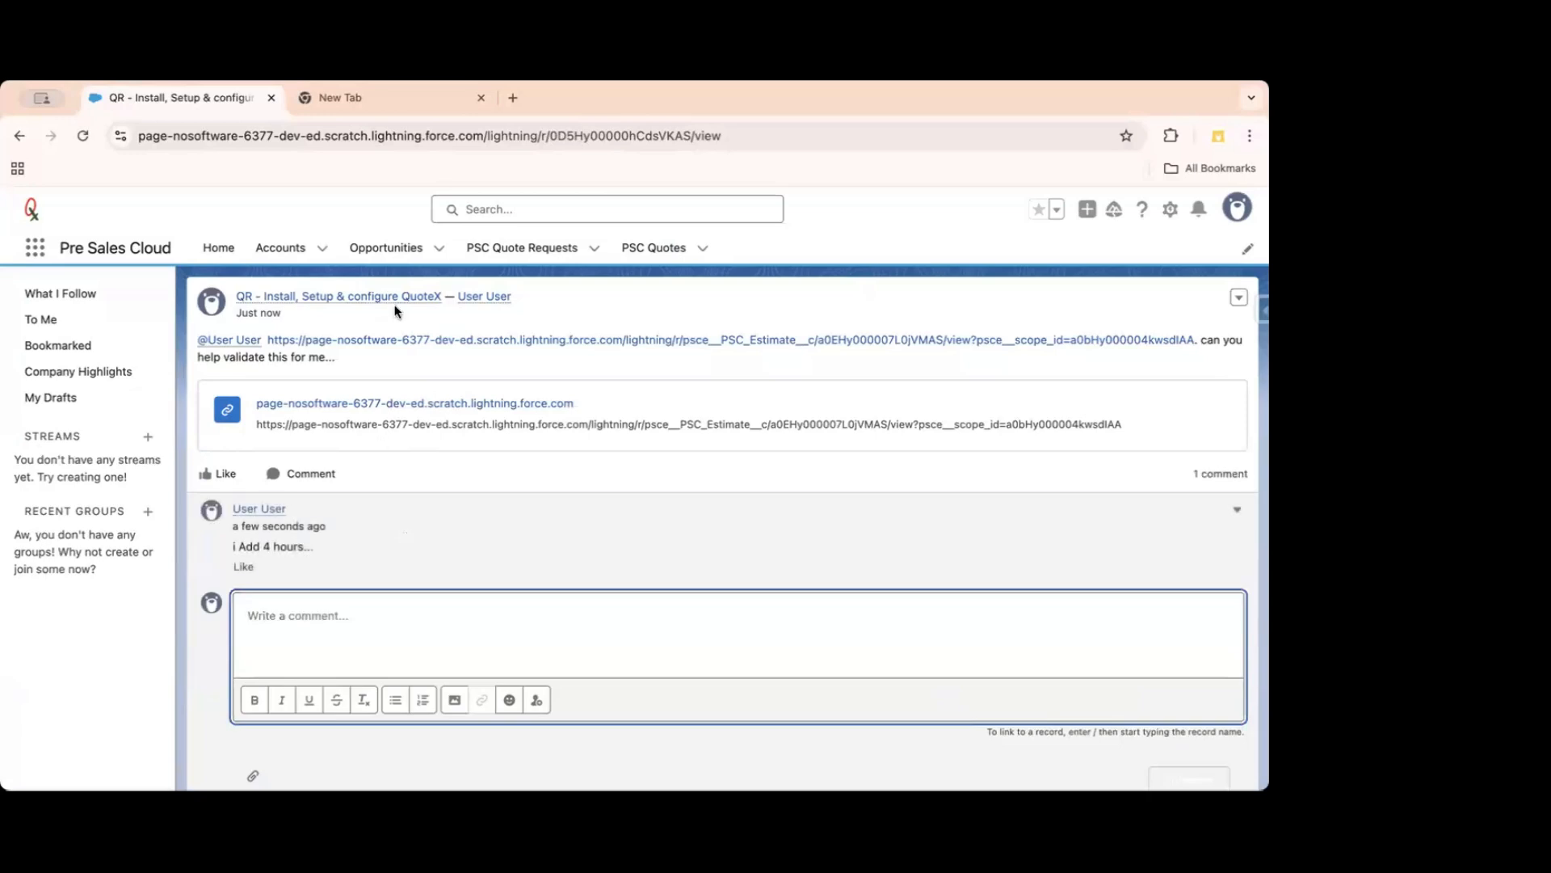
Return to the QR - Install, Setup & configure QuoteX quote and open its scope sizing page.
left_click(398, 294)
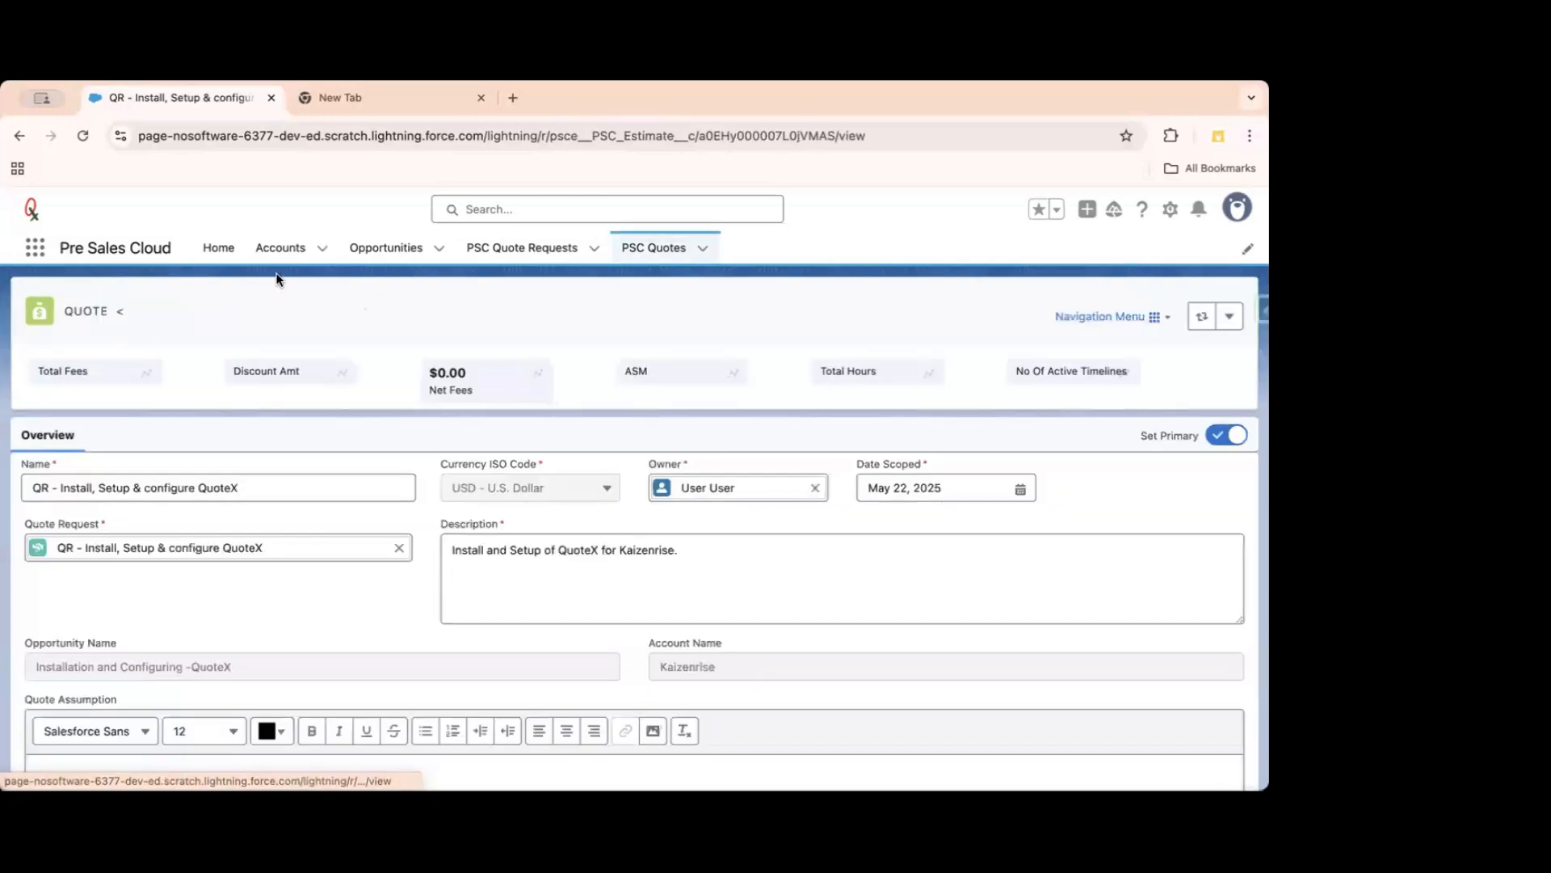
left_click(1104, 316)
left_click(1103, 381)
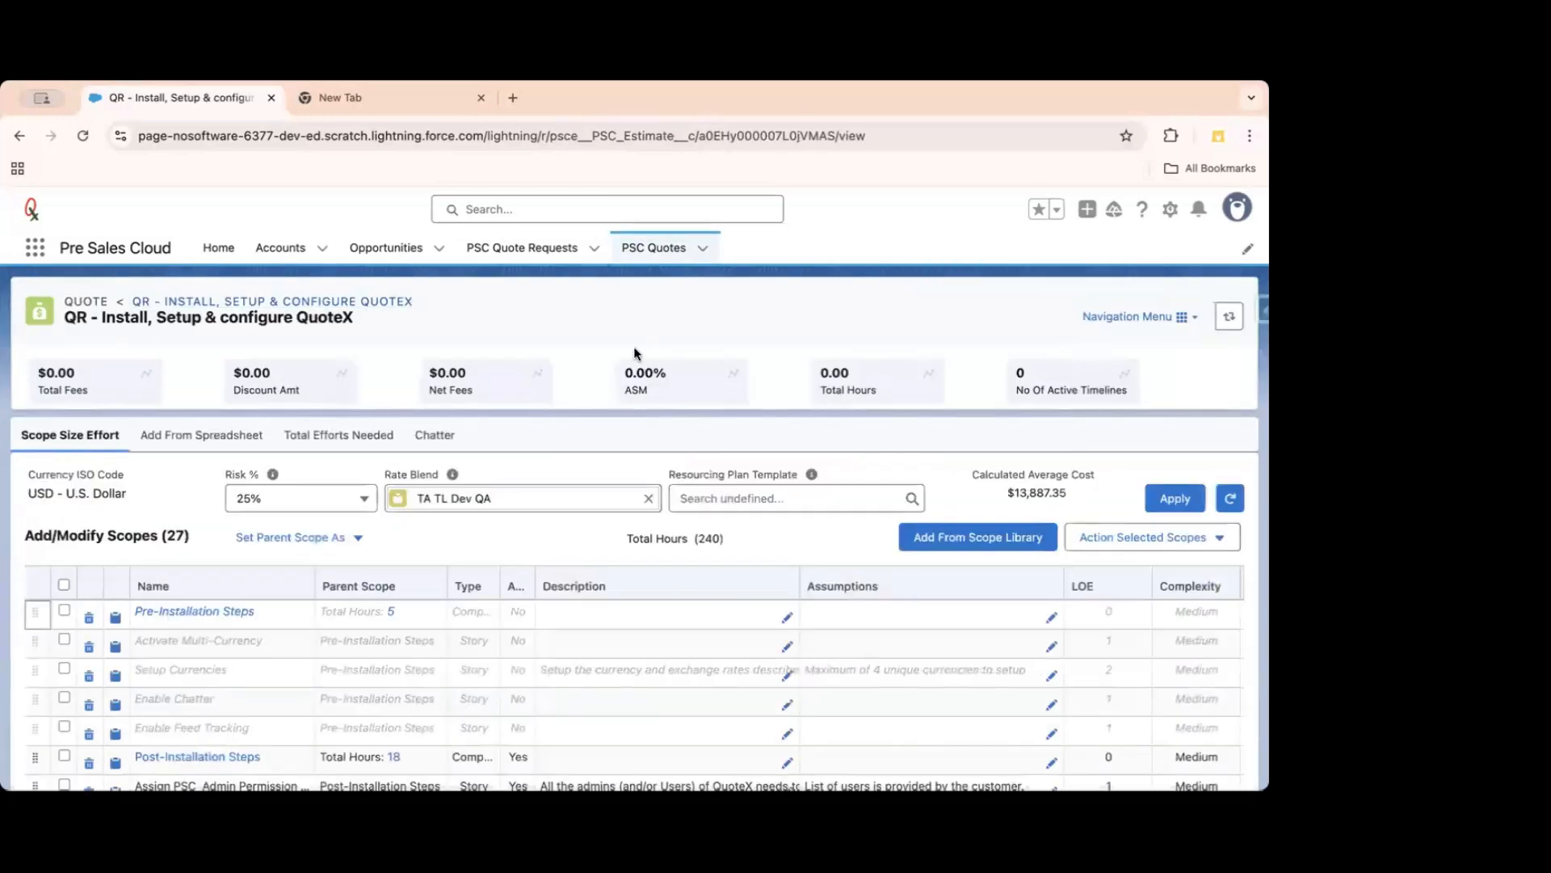
Look through the quote's scope list and open its Chatter feed.
scroll(570, 549, "down", 5)
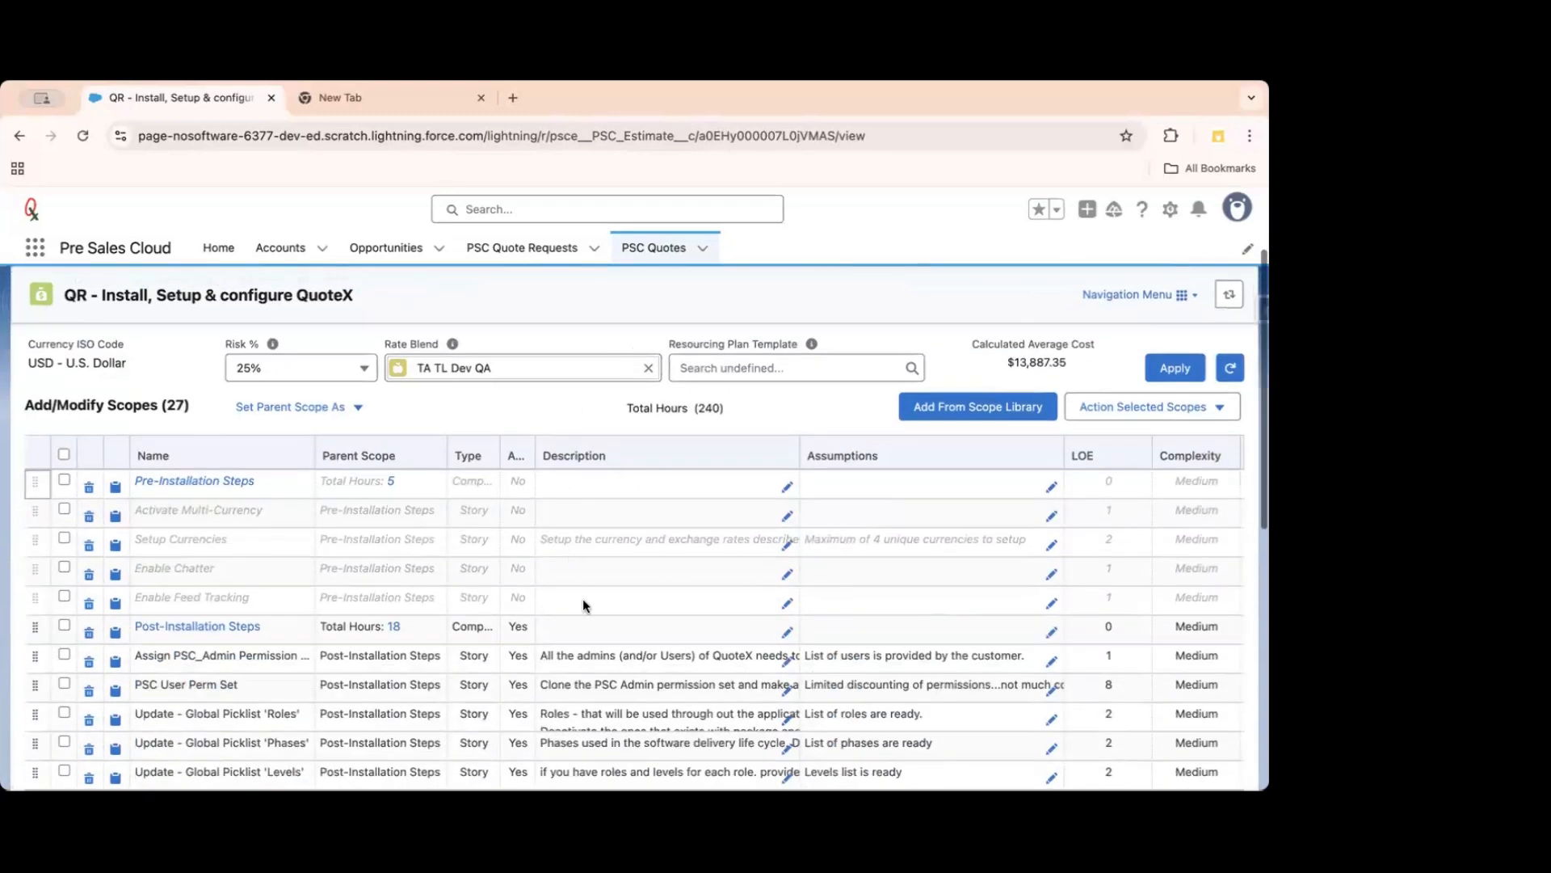
scroll(410, 619, "down", 3)
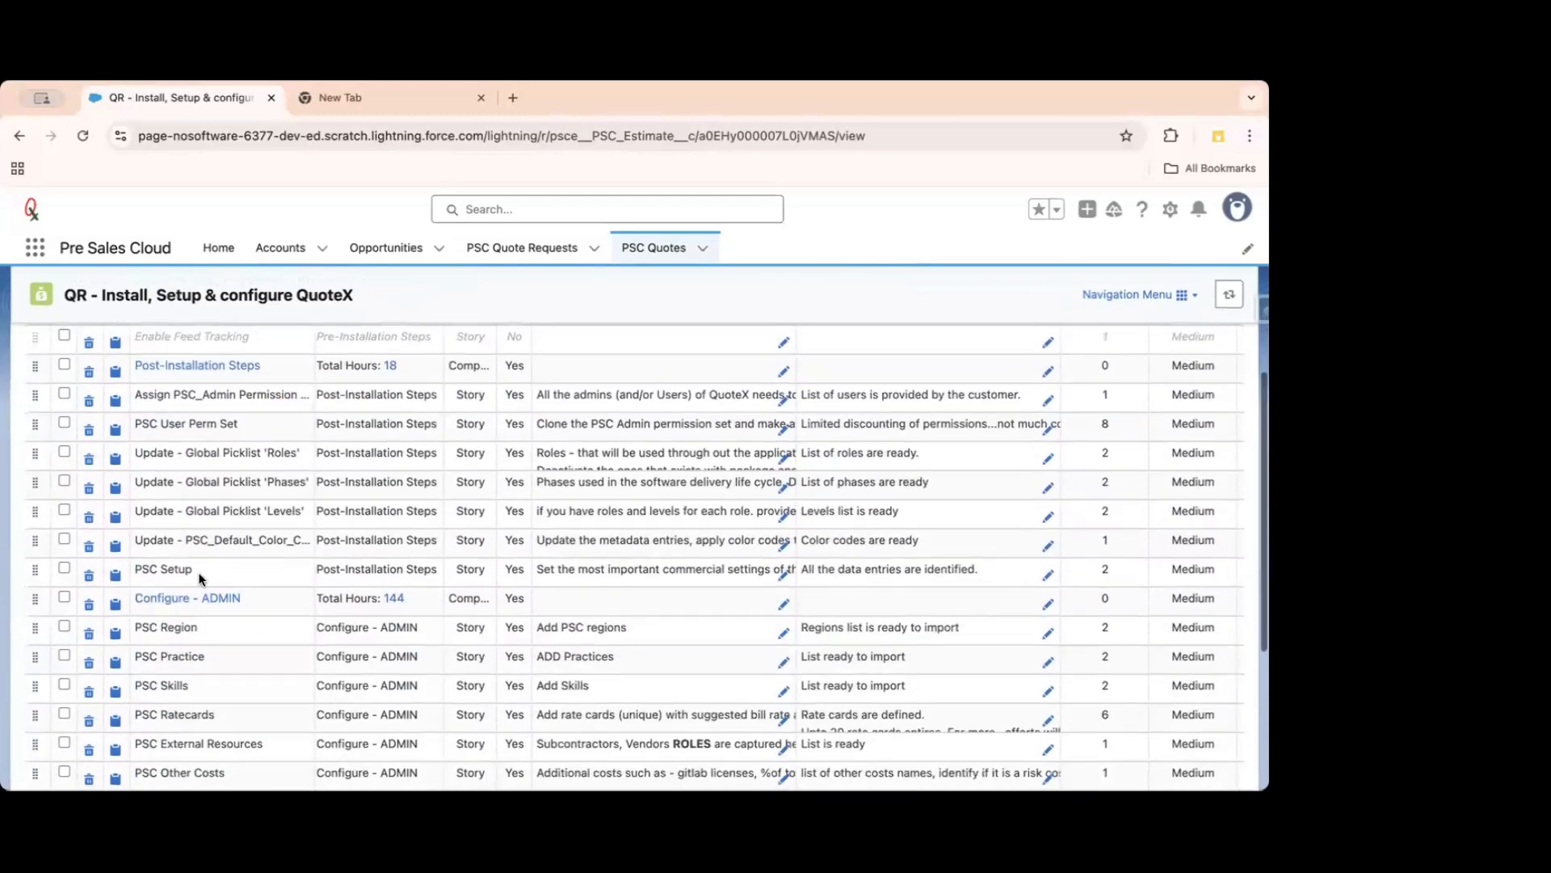
scroll(378, 521, "up", 8)
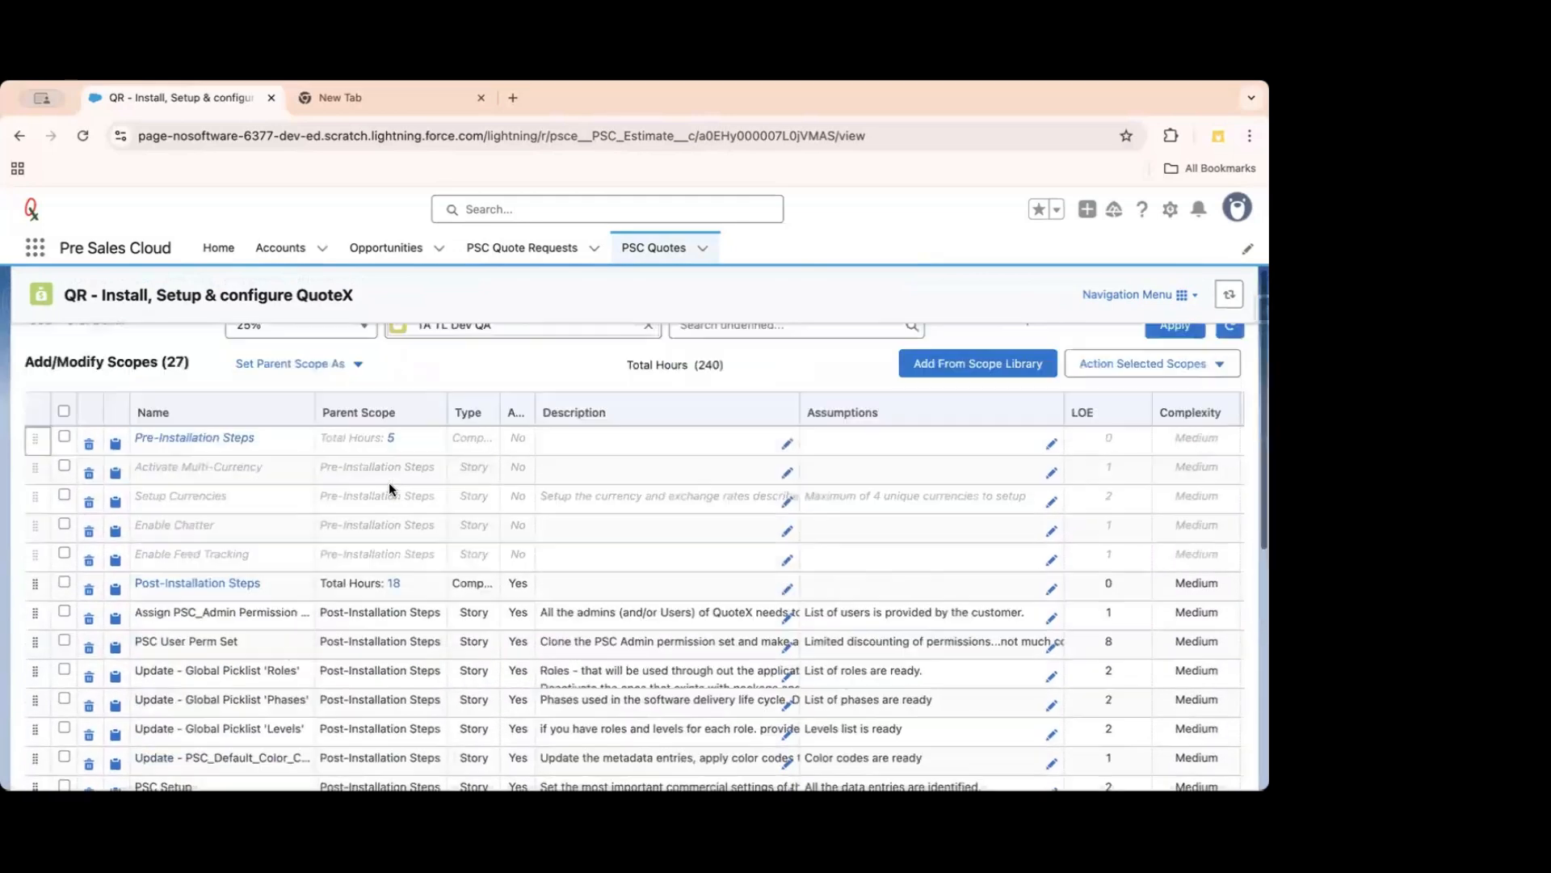
left_click(433, 436)
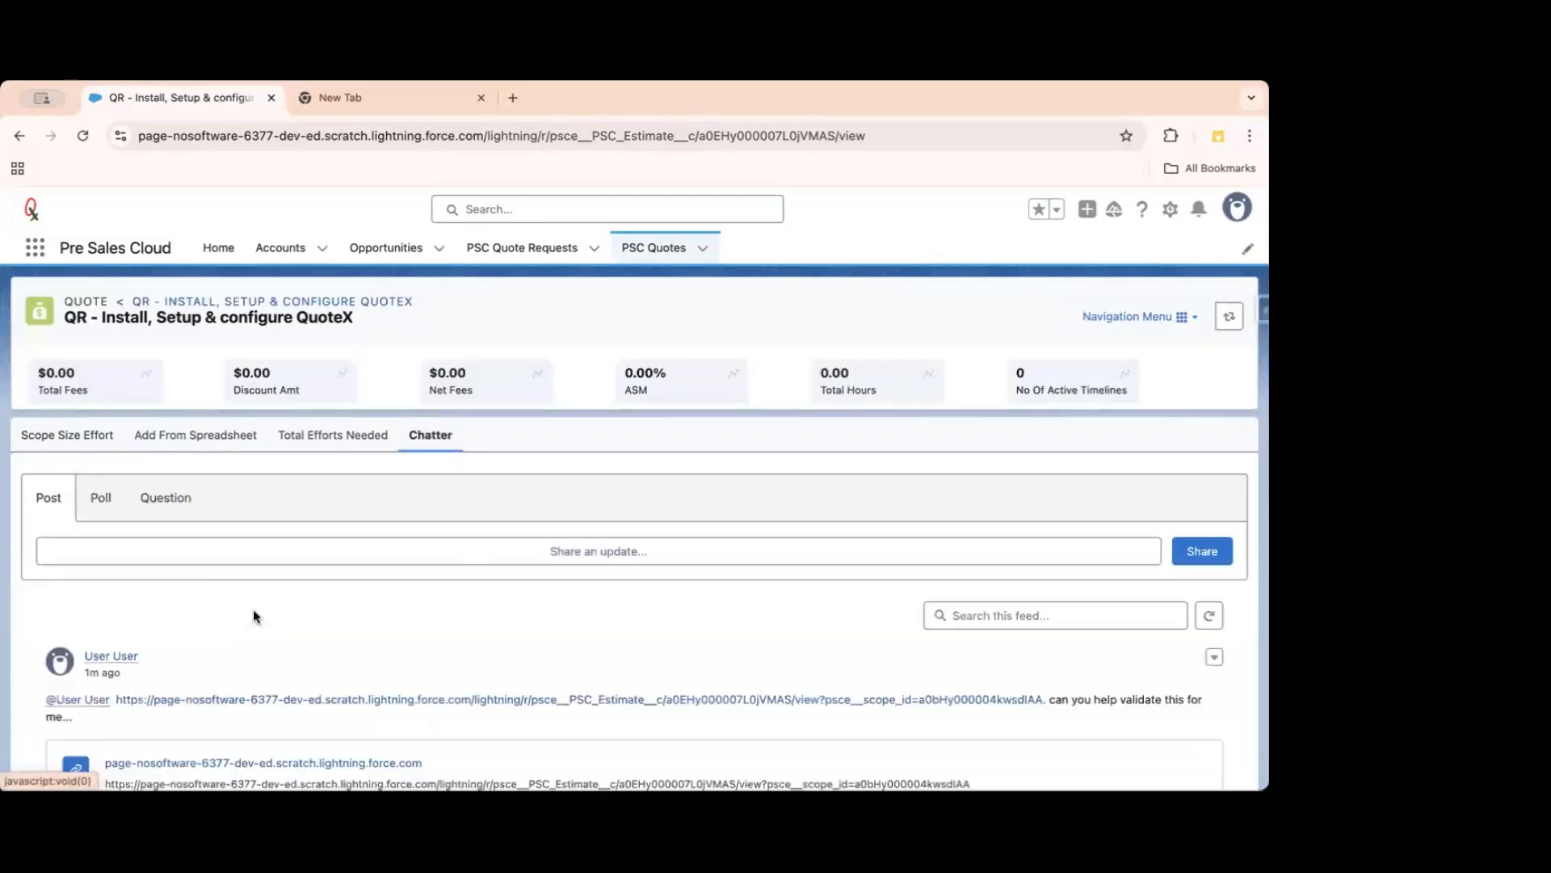
Open the scope linked in the validation request post and apply the quote's sizing settings with 25% risk and the TA TL Dev QA rate blend.
left_click(384, 700)
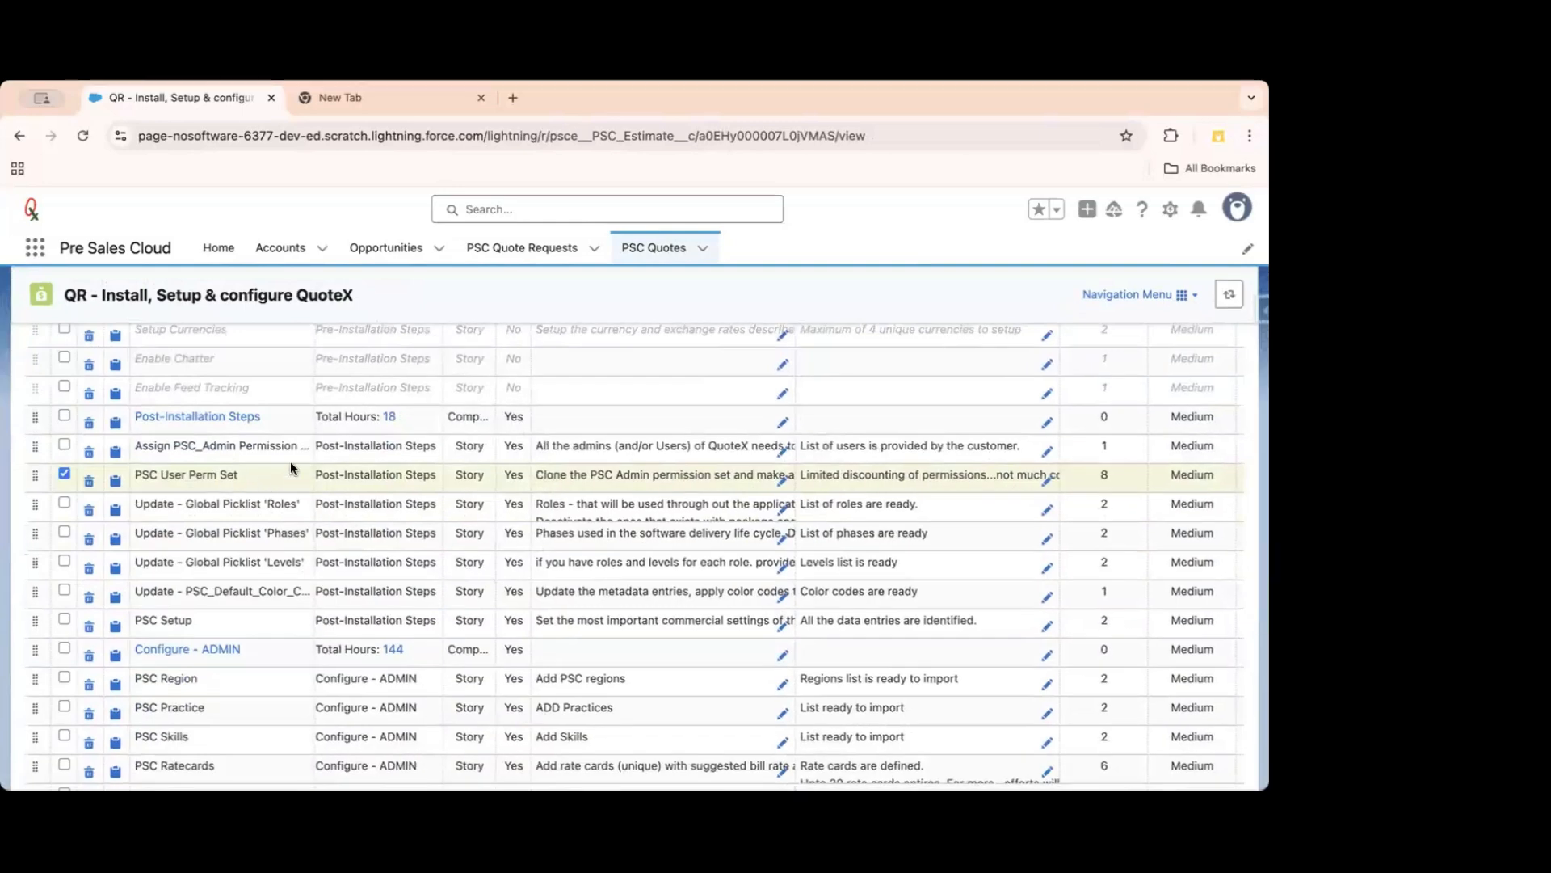
scroll(291, 468, "right", 1)
scroll(1000, 485, "up", 5)
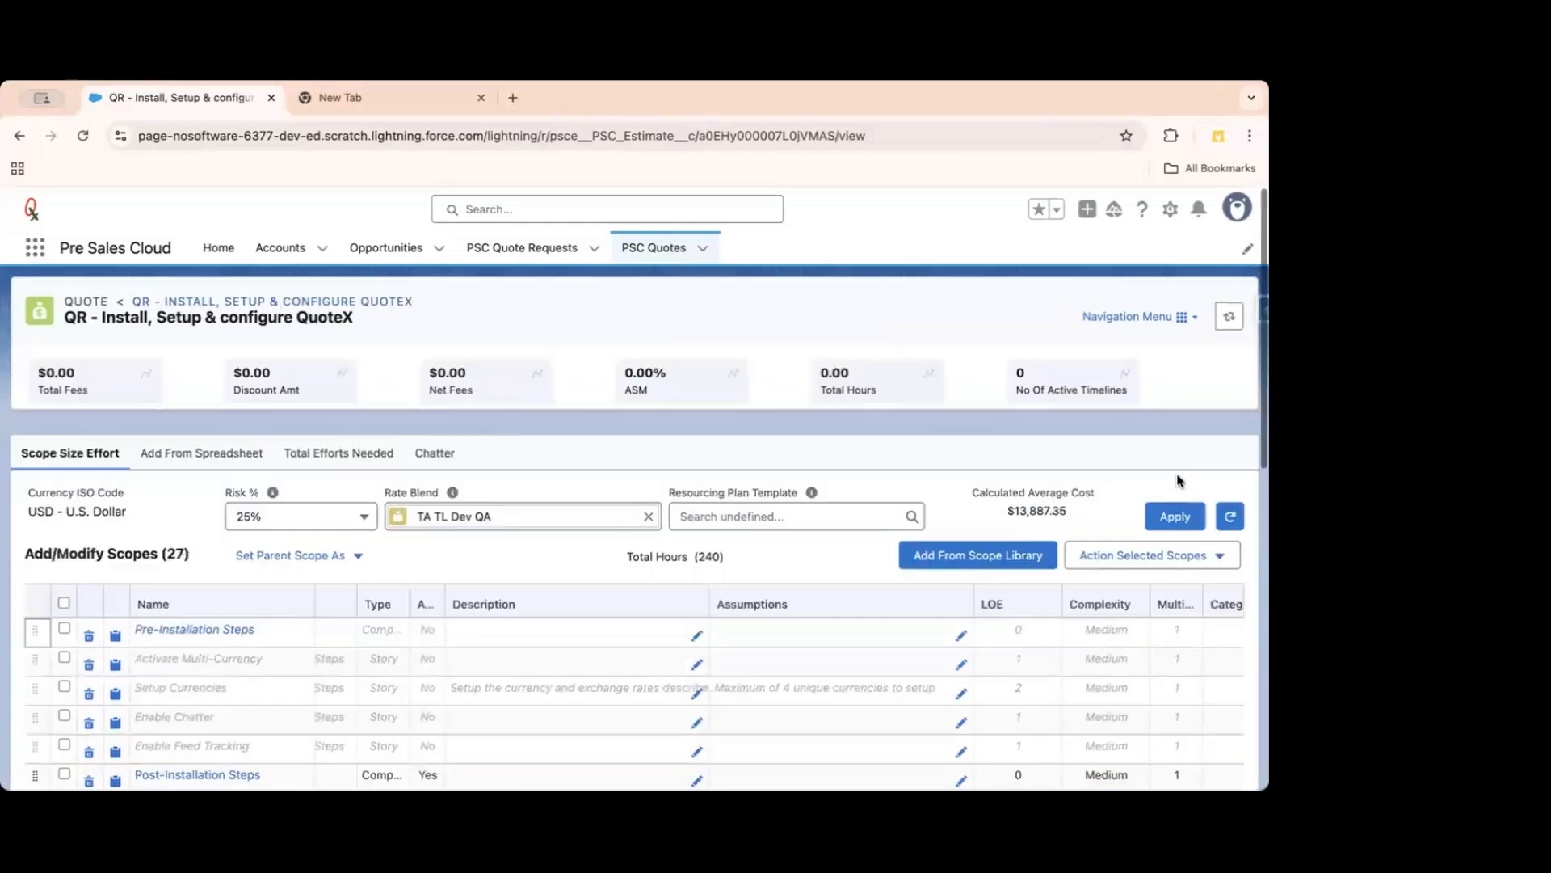
left_click(1175, 499)
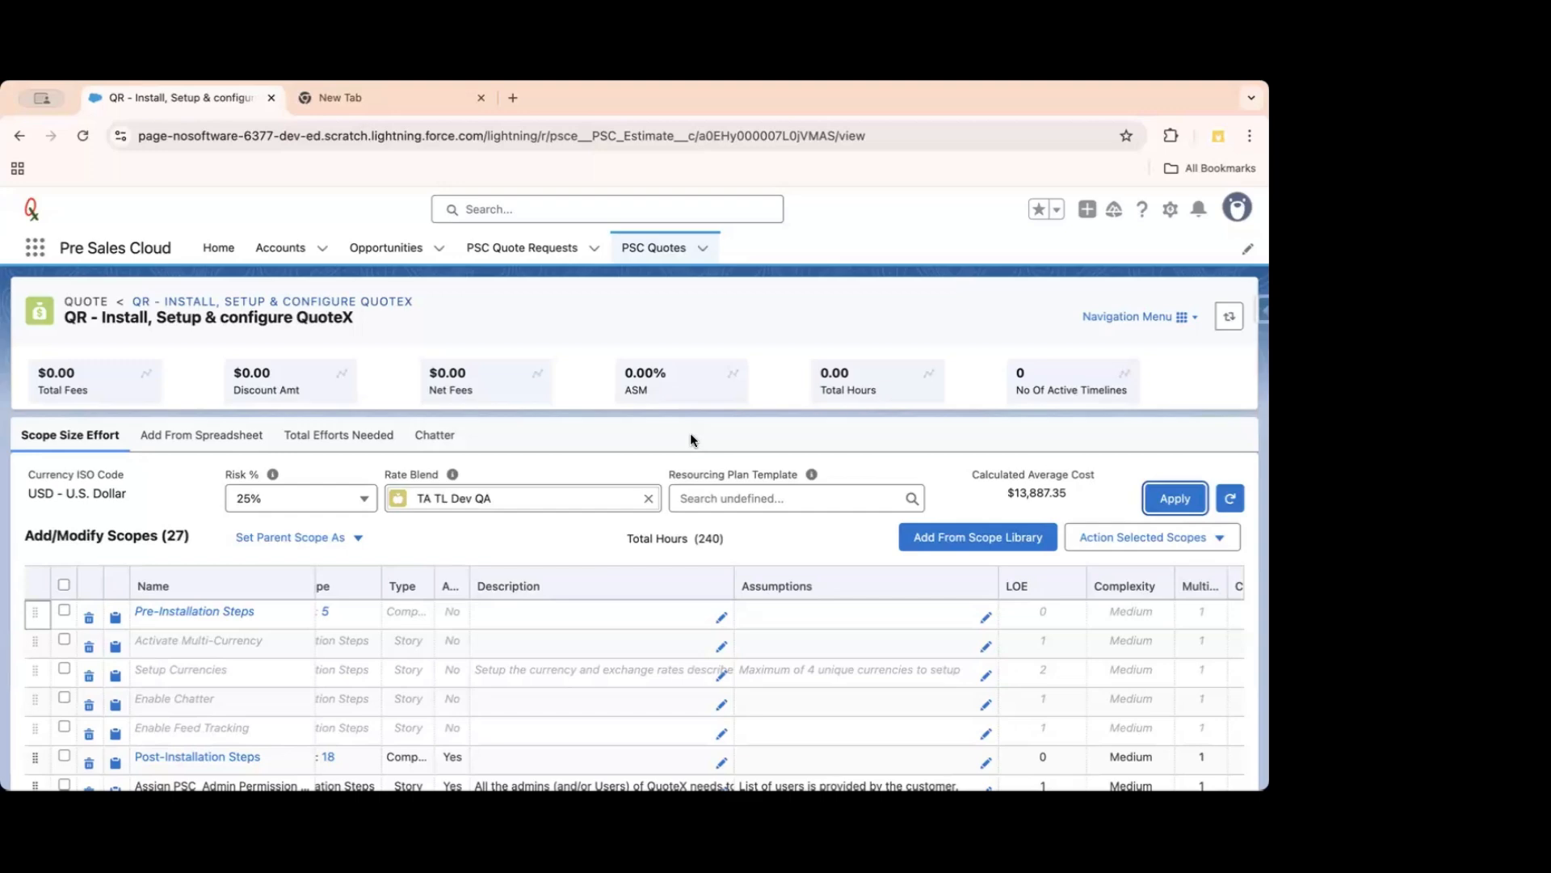
Add a new timeline to the quote from the timeline library, using the Timeline Library for Test template.
left_click(1183, 317)
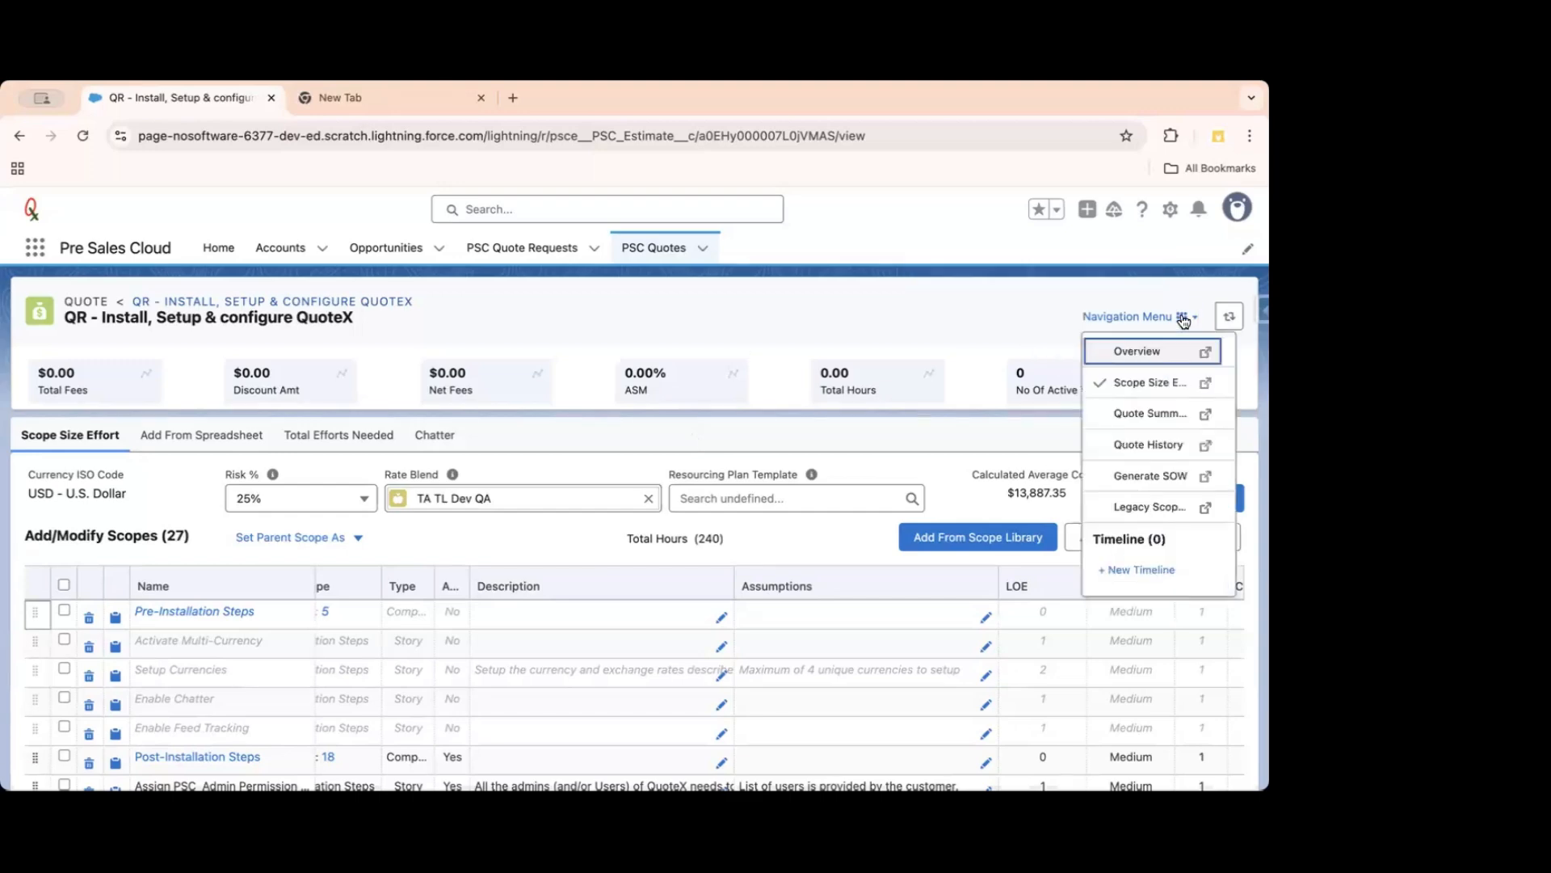
left_click(1131, 571)
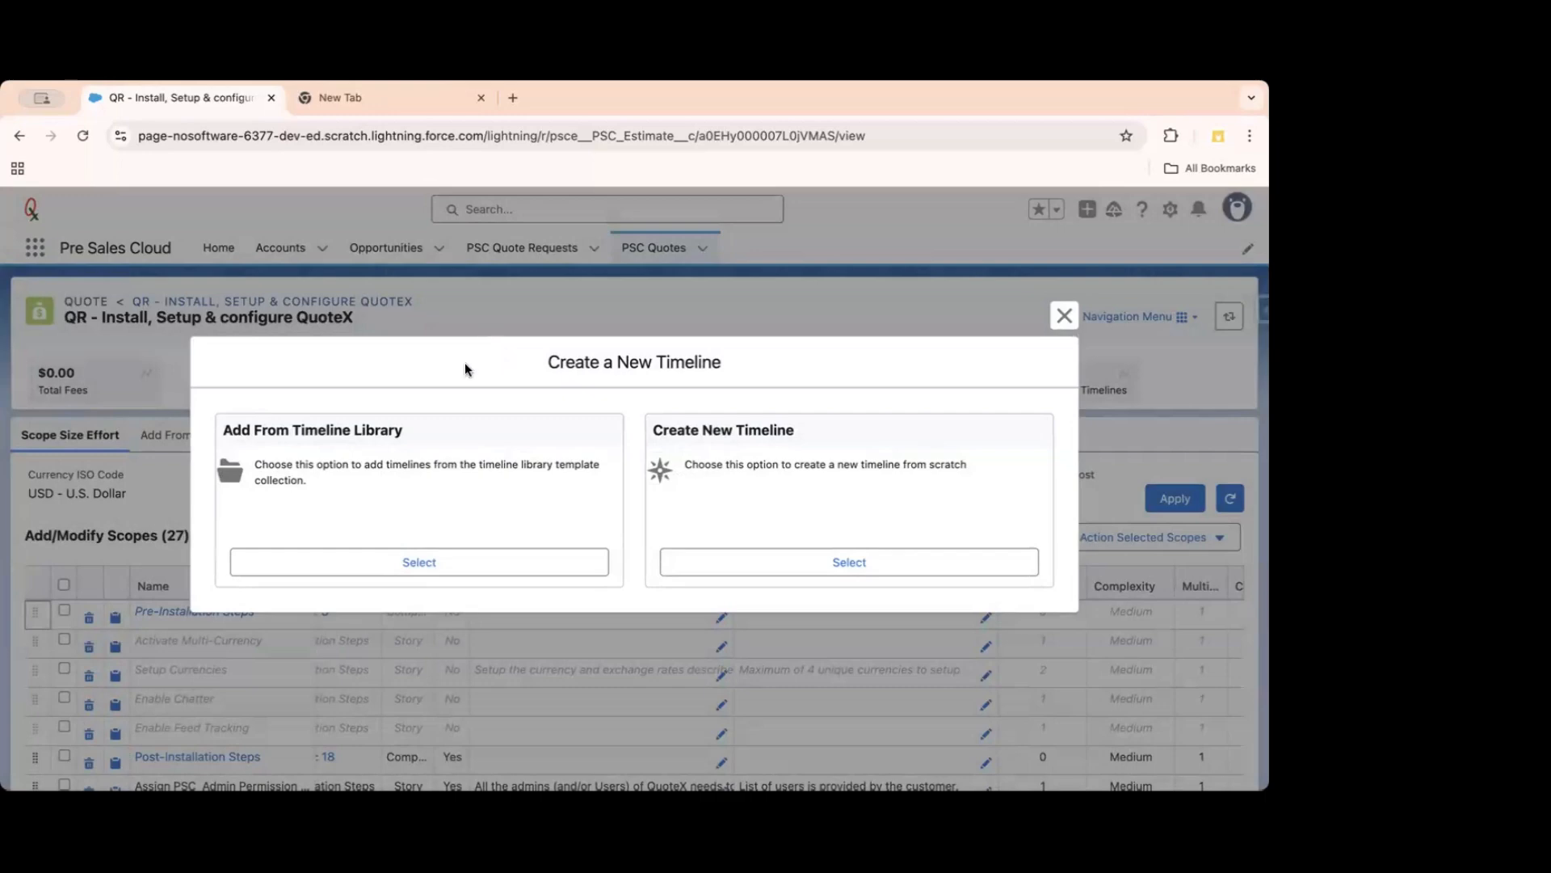
left_click(411, 562)
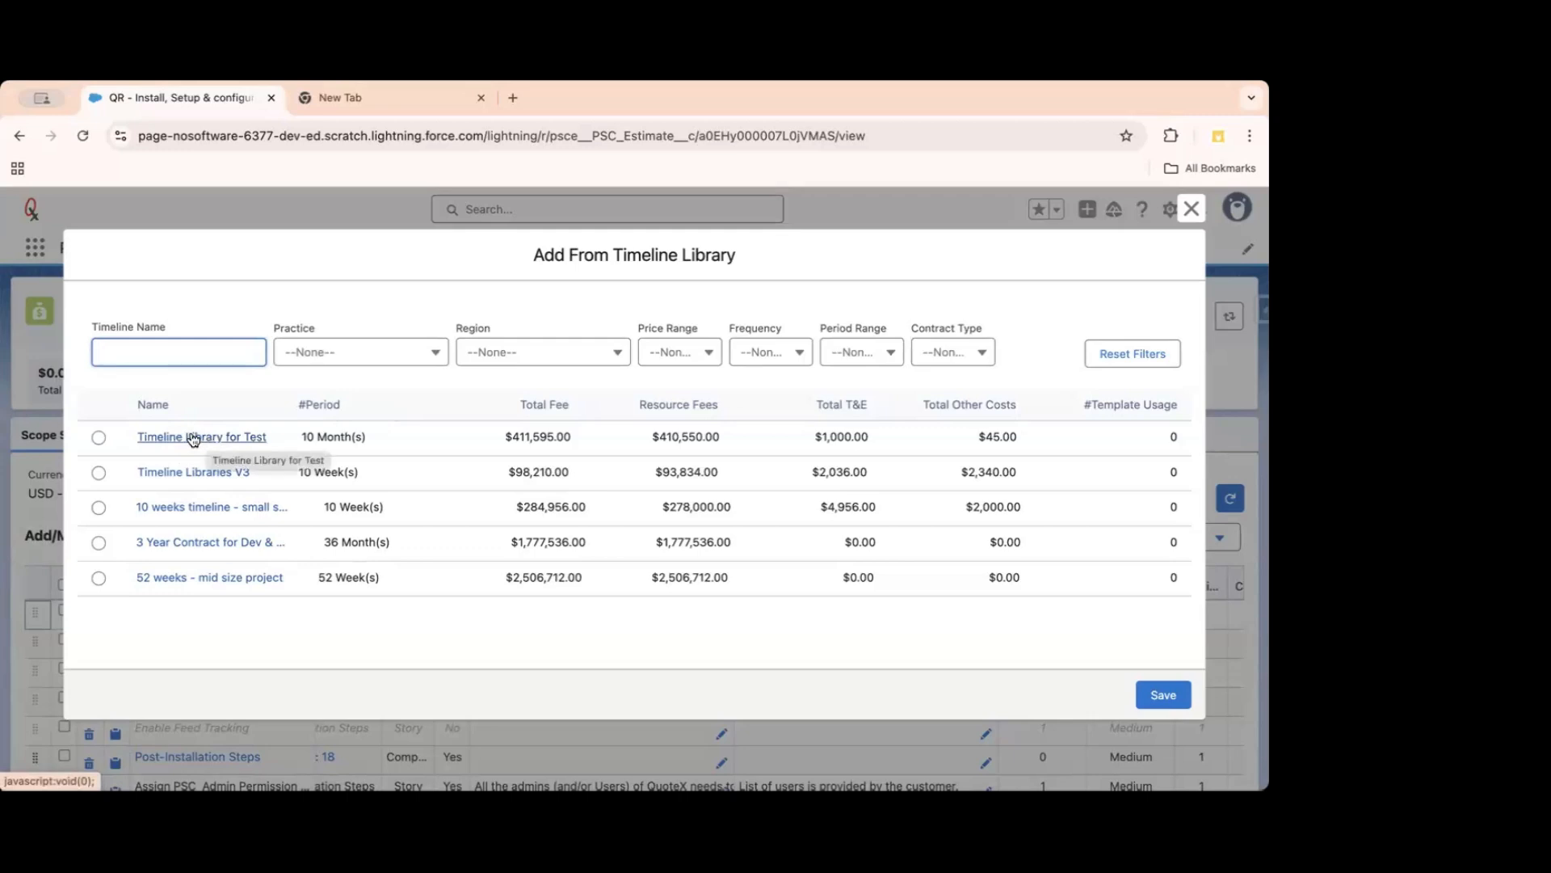
left_click(99, 438)
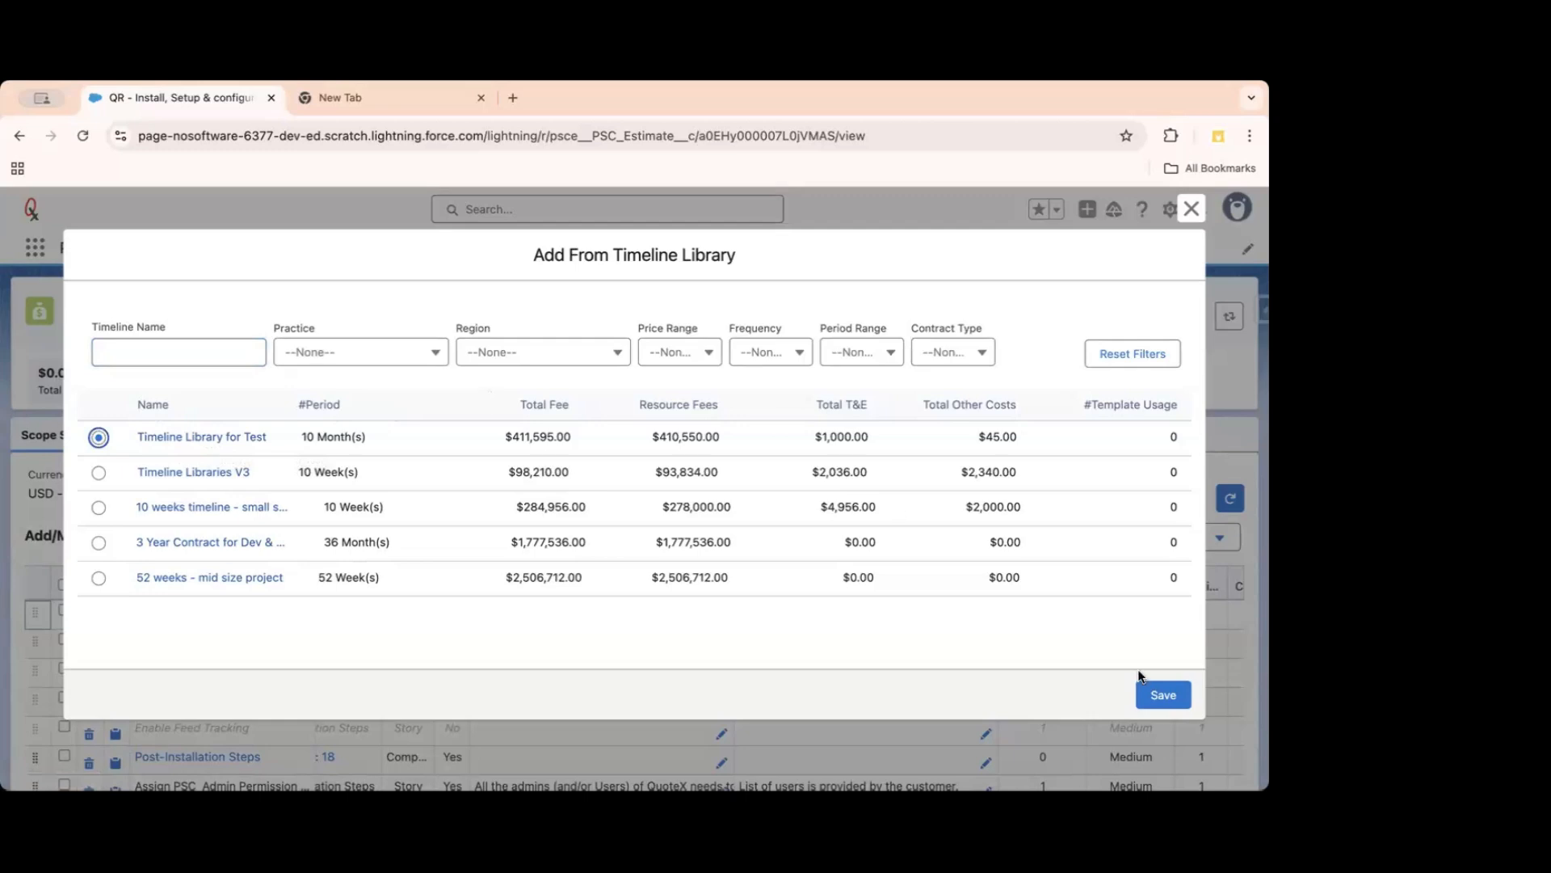
left_click(1162, 696)
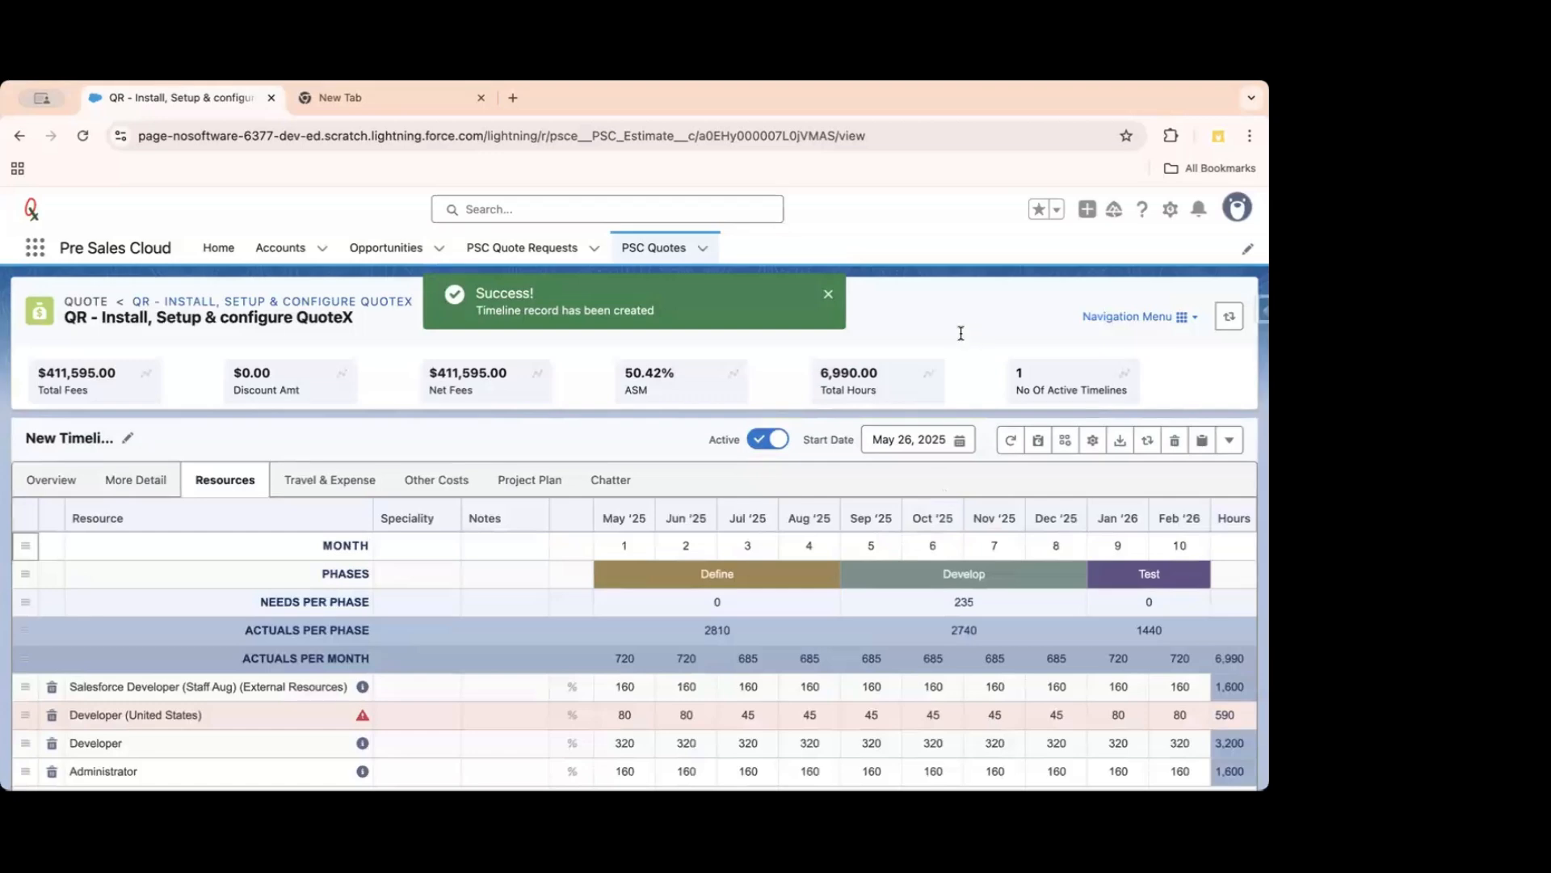
Review the new timeline's resources and their hours per month and phase.
scroll(748, 641, "down", 2)
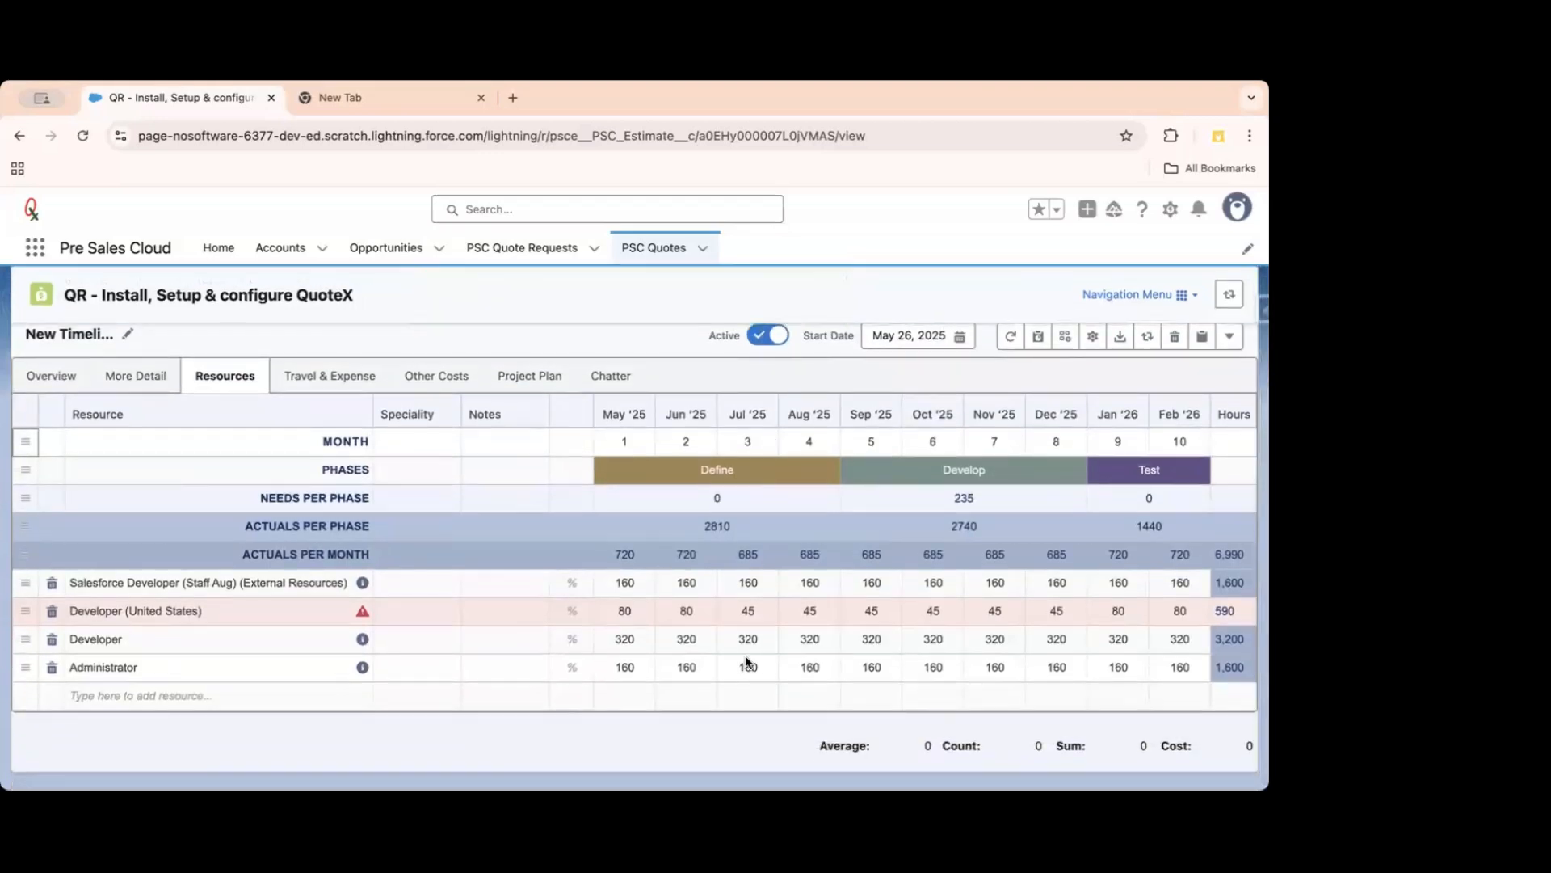
scroll(745, 661, "up", 2)
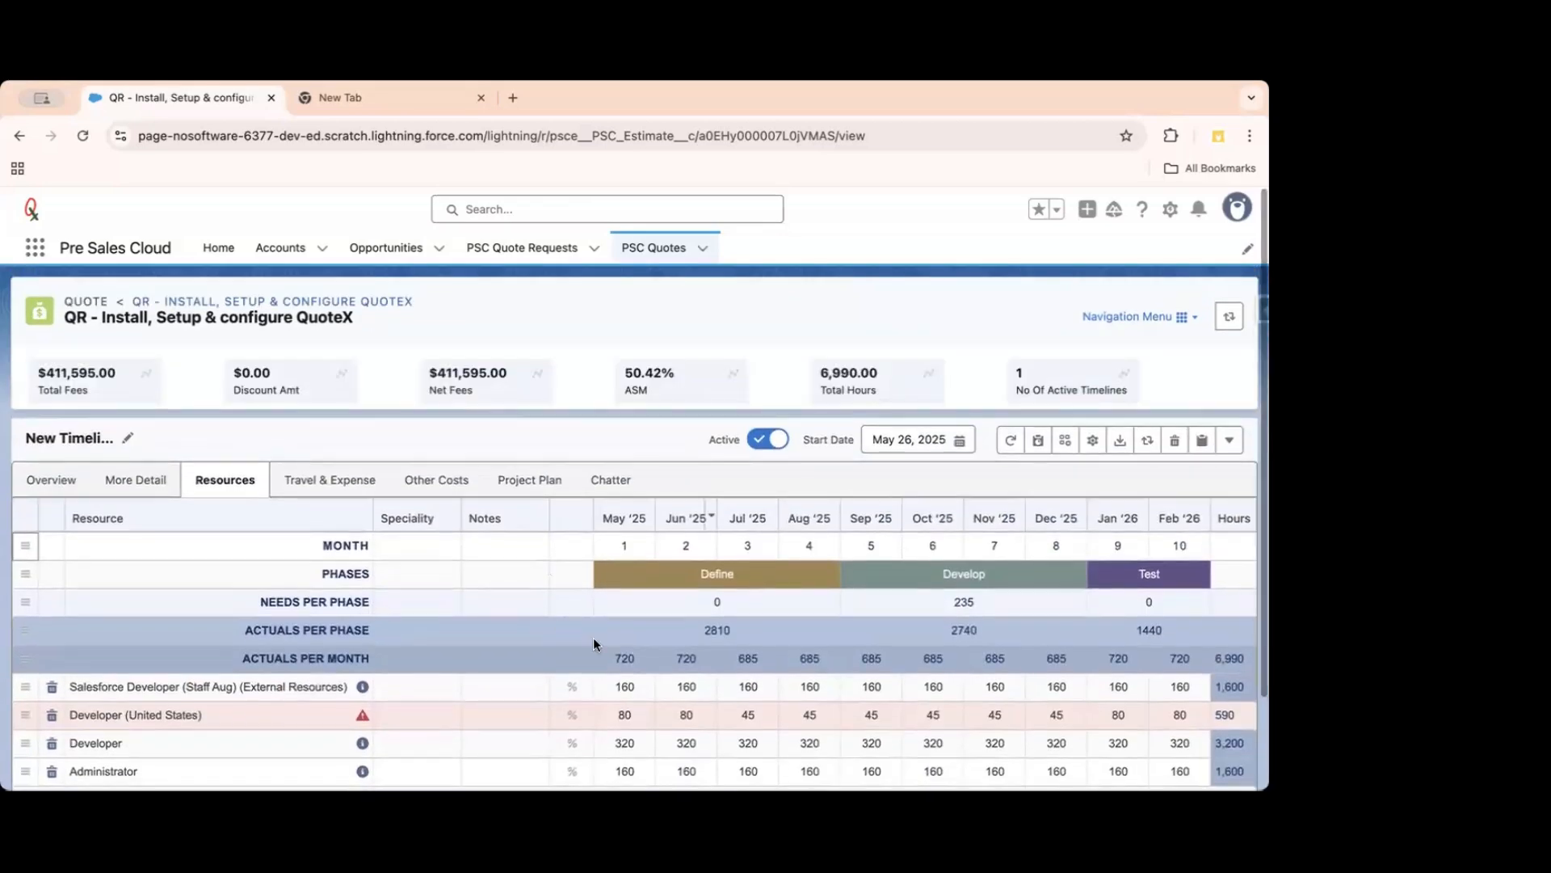
scroll(618, 650, "down", 2)
scroll(745, 618, "right", 5)
scroll(744, 619, "left", 5)
scroll(745, 619, "up", 2)
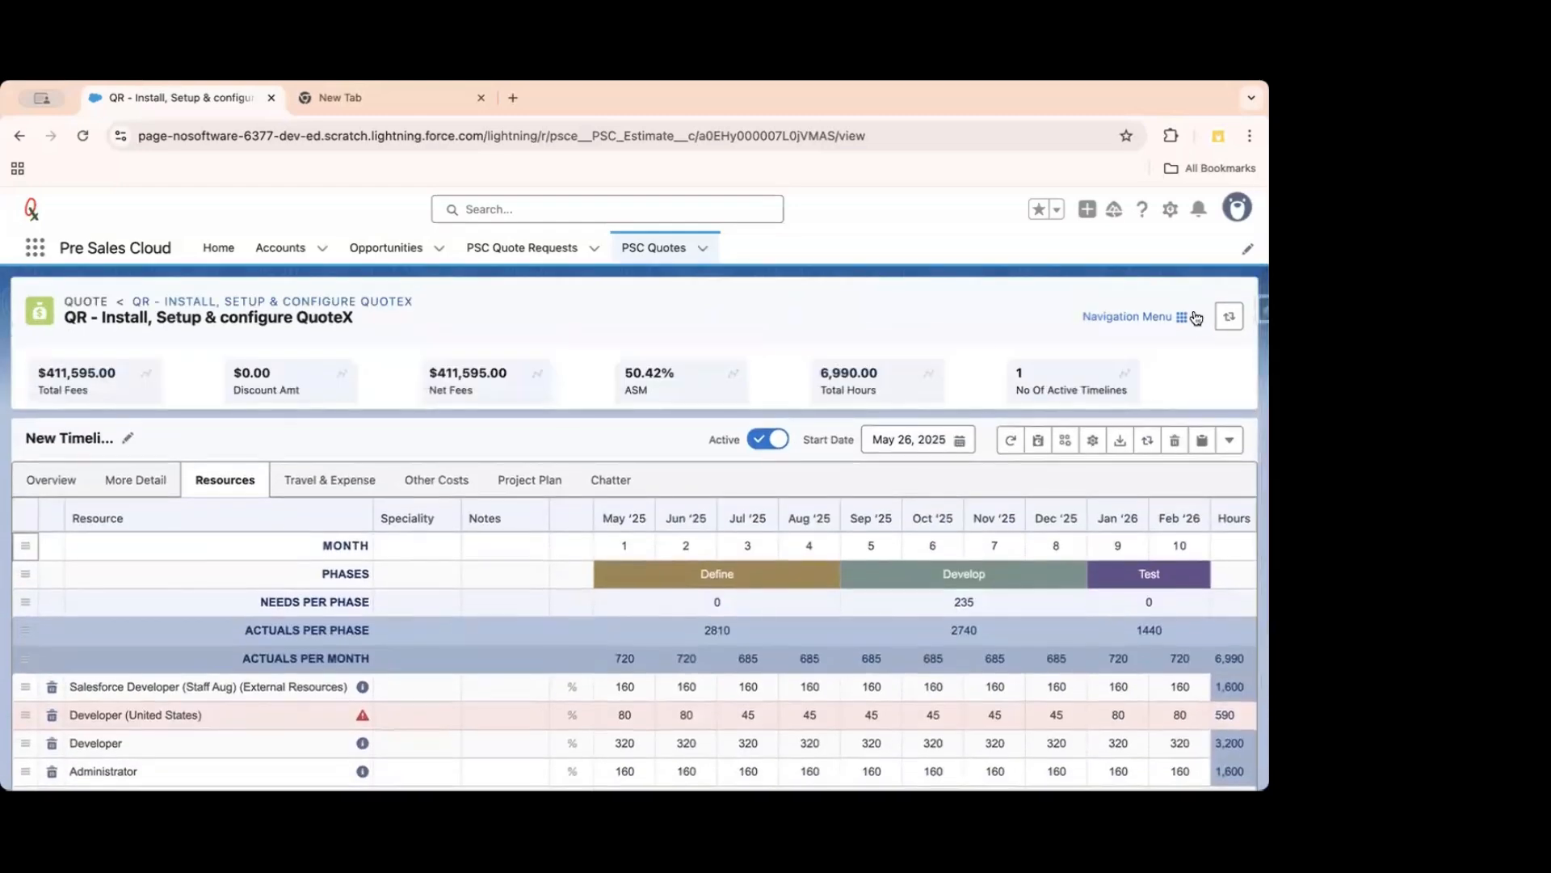
Generate a statement of work for the quote from the Salesforce SOW Template.
left_click(1182, 317)
left_click(1150, 473)
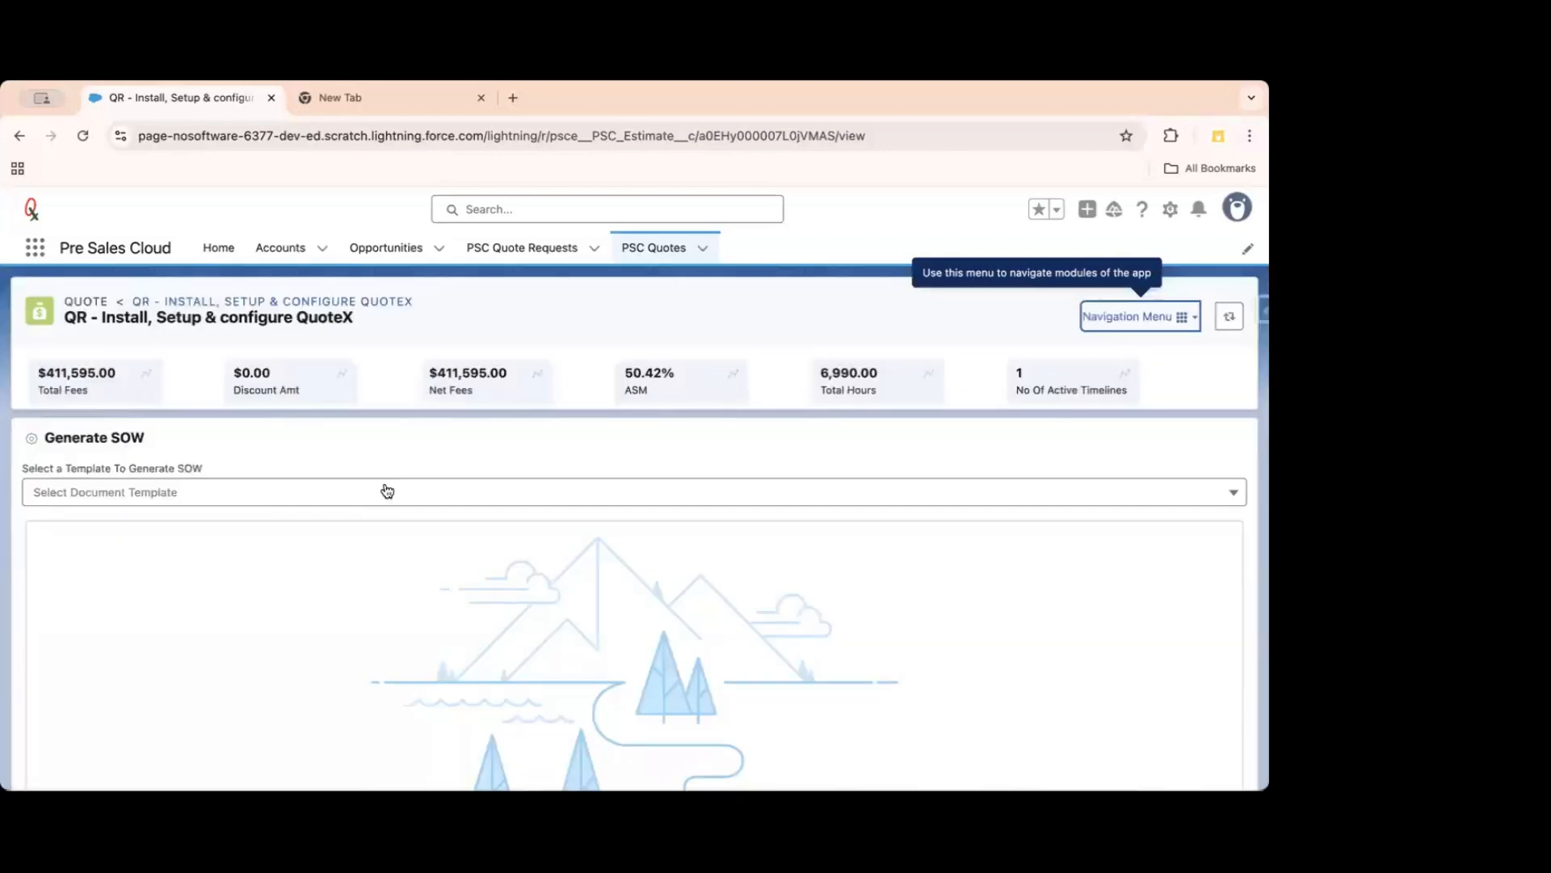
left_click(360, 494)
left_click(303, 551)
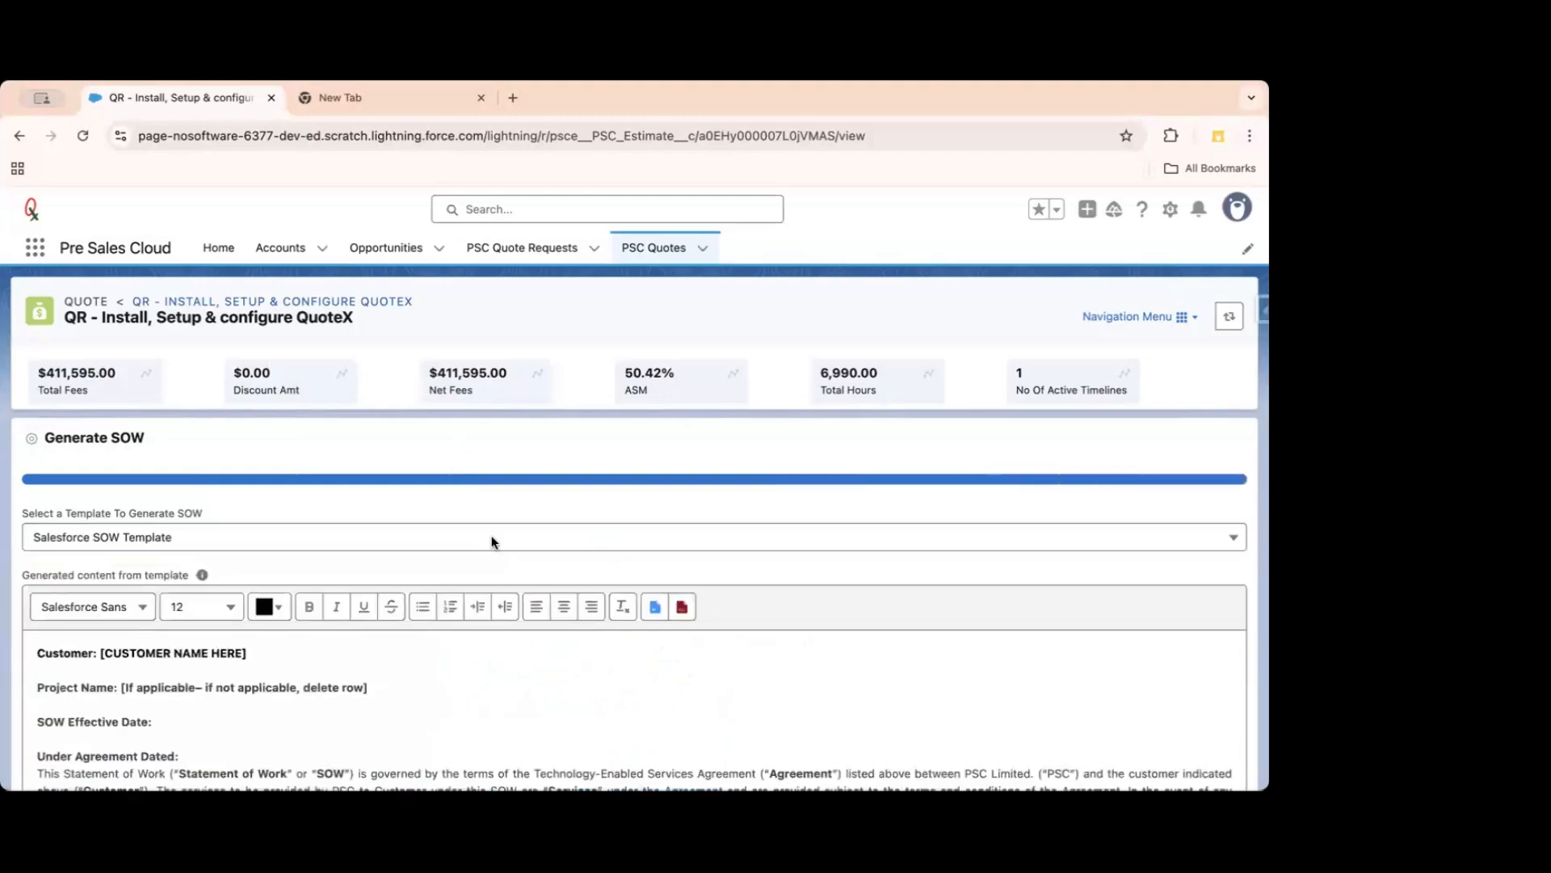
Skim through the generated statement of work and return to its beginning.
scroll(521, 633, "down", 3)
scroll(521, 629, "up", 2)
scroll(515, 522, "down", 4)
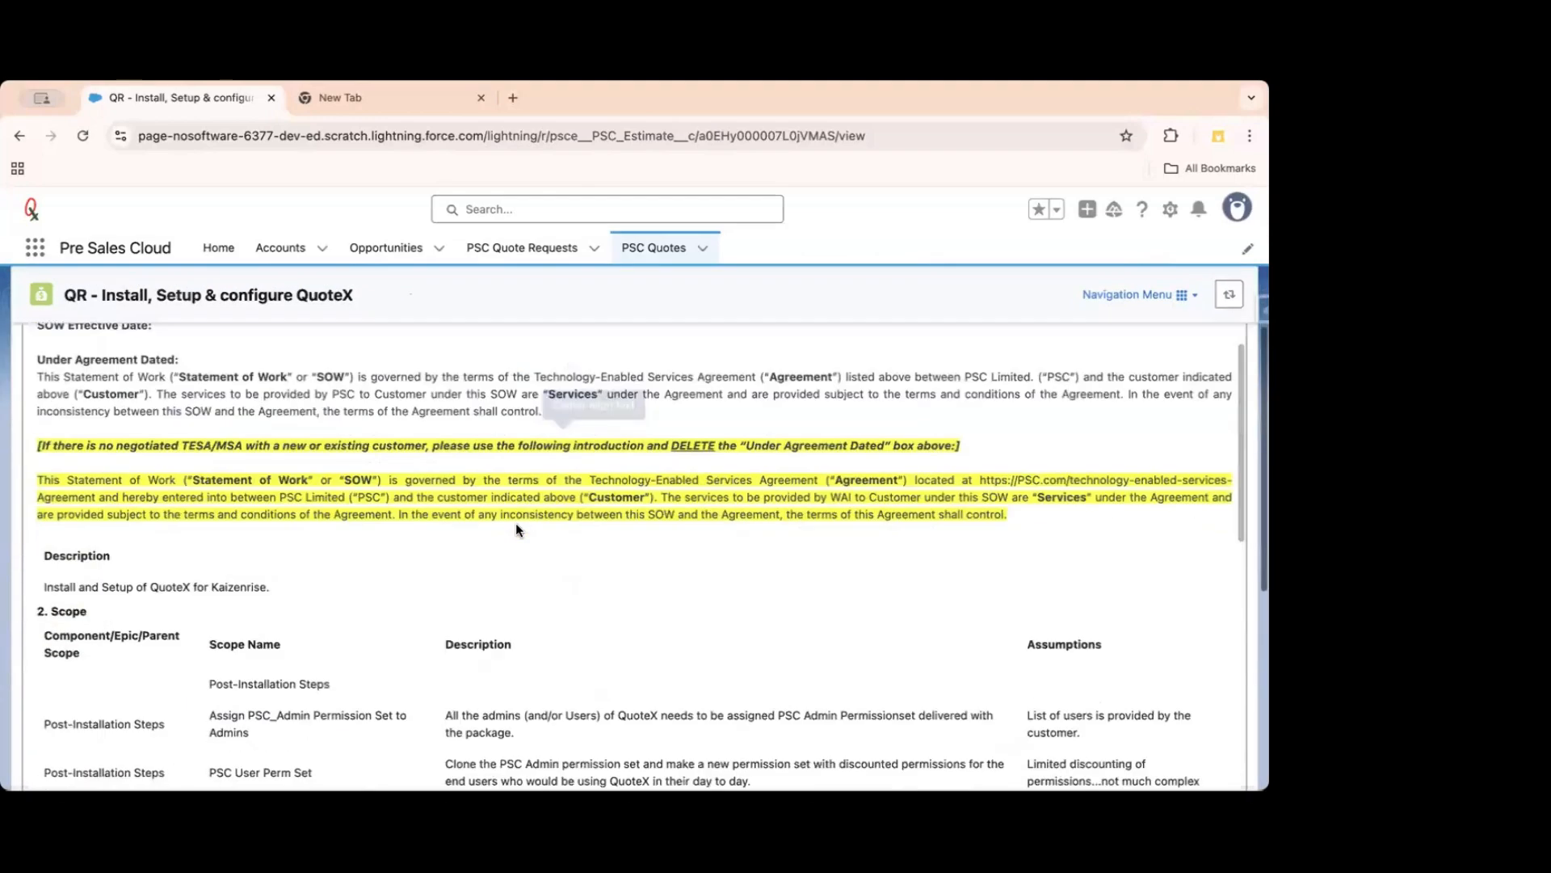
scroll(515, 522, "up", 1)
scroll(283, 403, "down", 15)
scroll(285, 412, "up", 8)
scroll(286, 416, "up", 10)
scroll(329, 485, "up", 3)
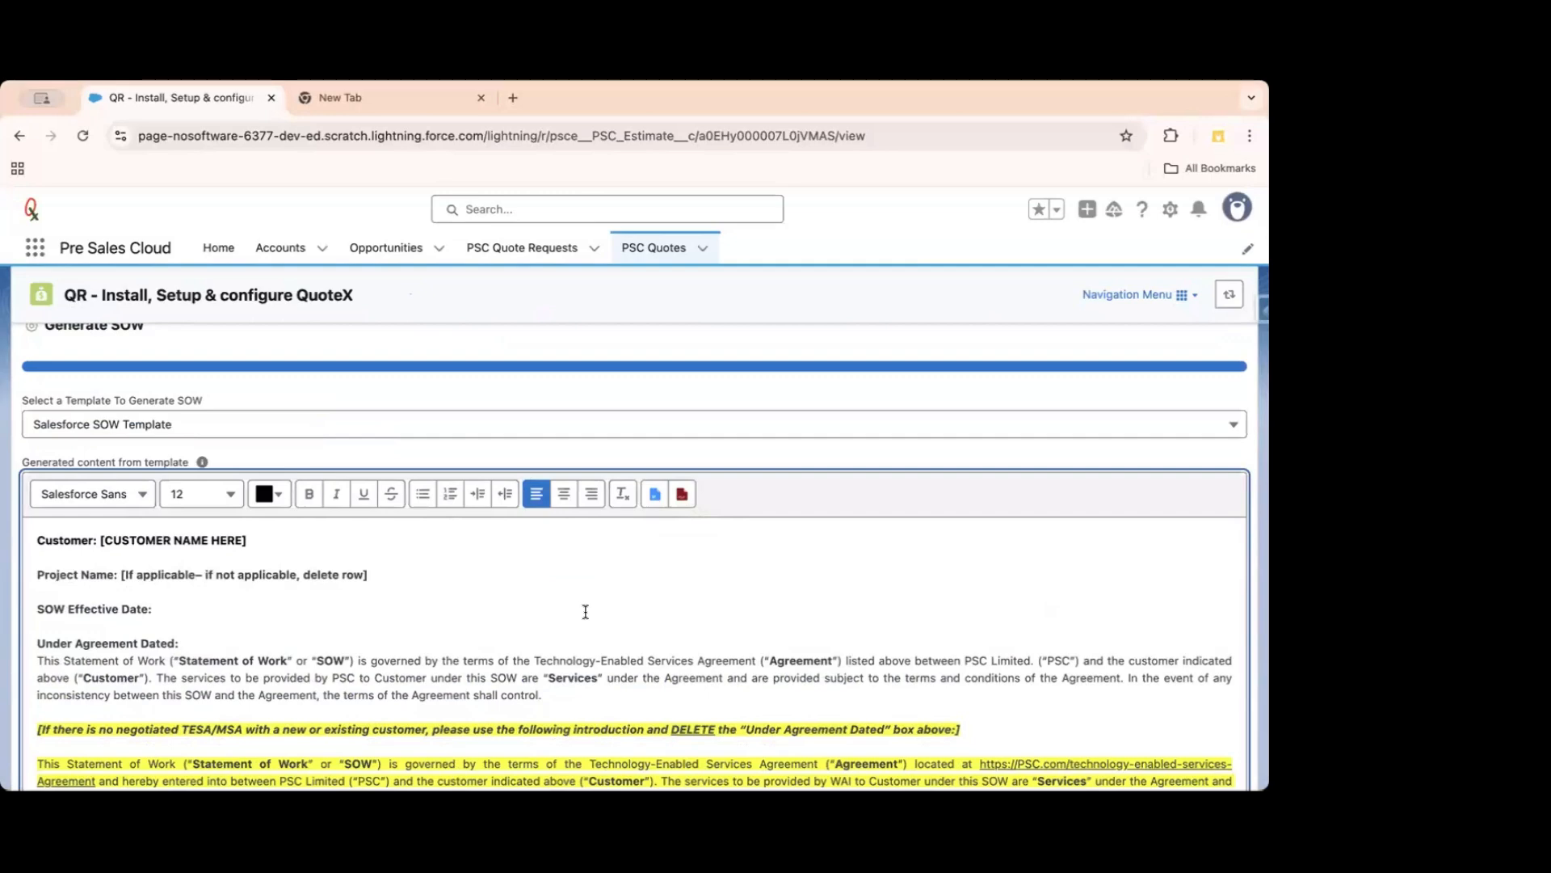
scroll(450, 454, "up", 2)
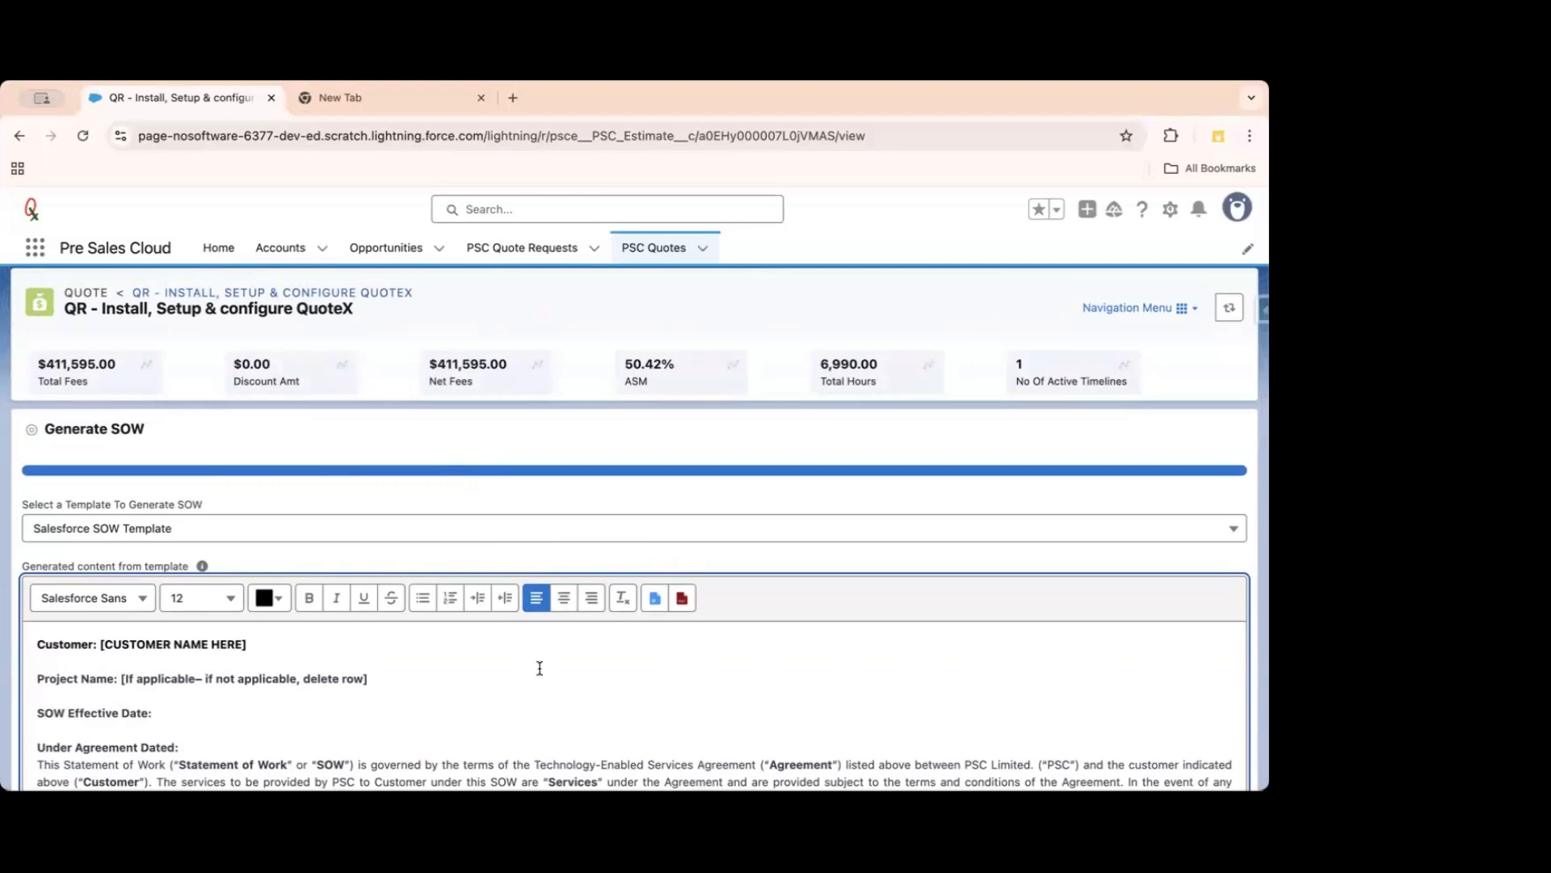
Examine the statement of work's agreement introduction, description and scope table, highlighting the scope section.
scroll(540, 667, "down", 1)
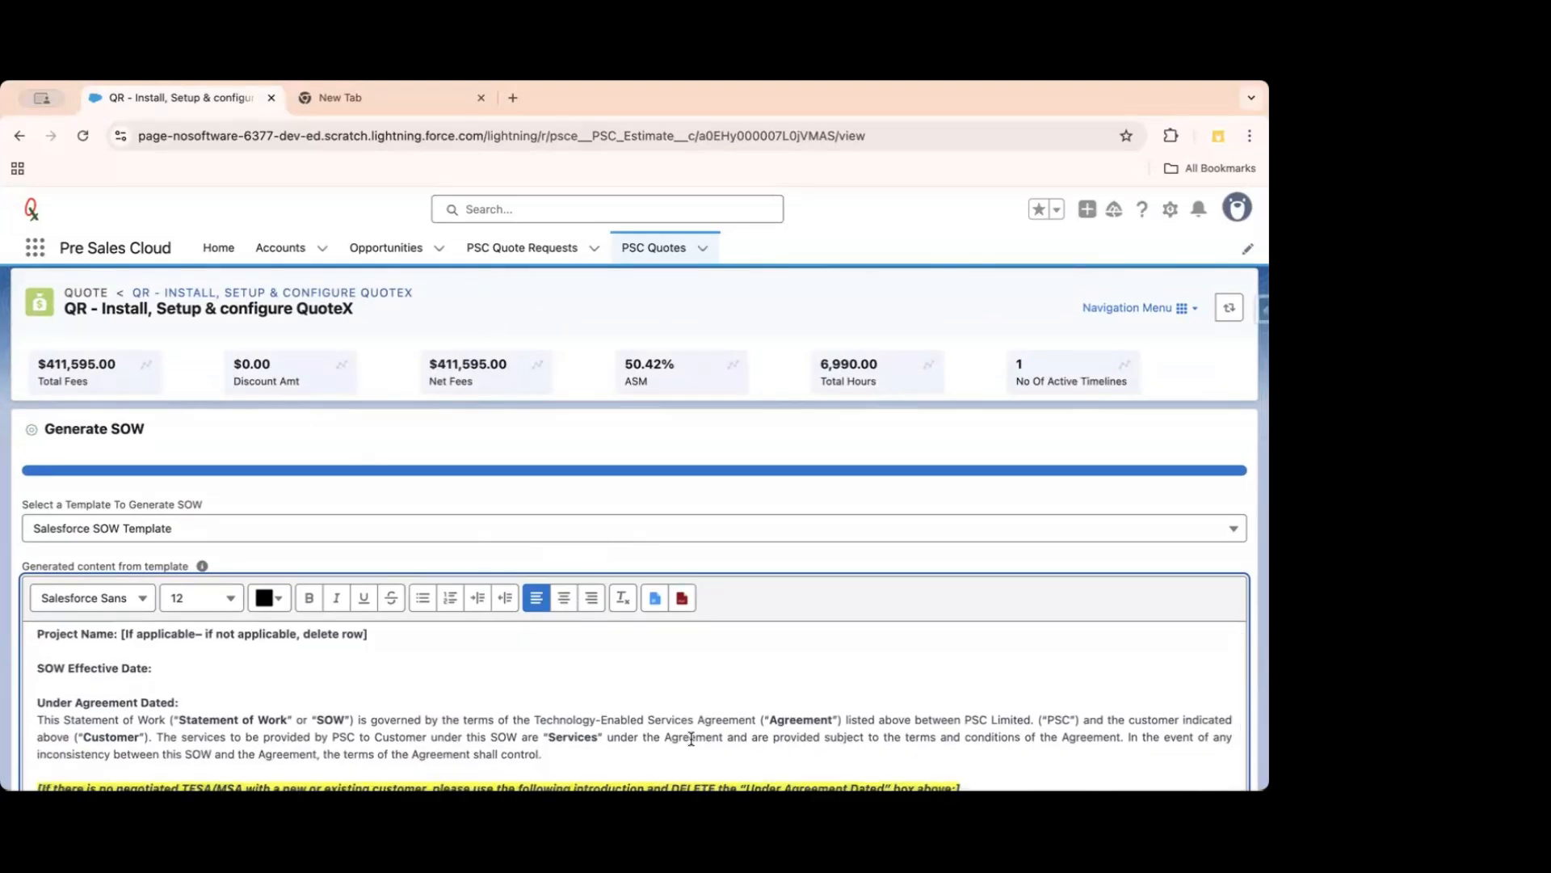
scroll(640, 674, "up", 1)
scroll(727, 450, "down", 3)
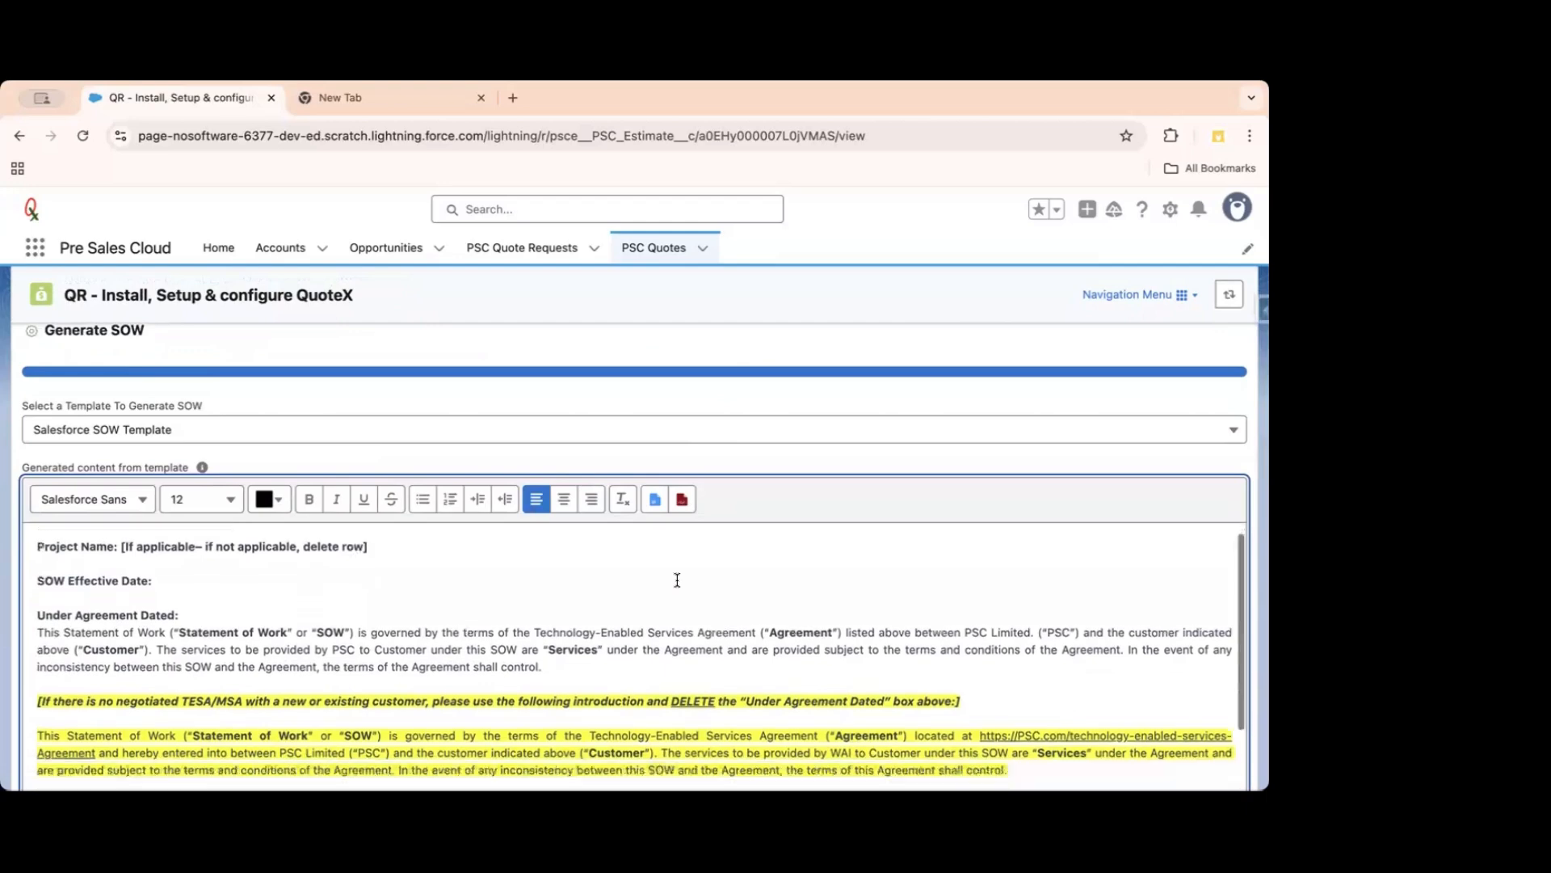
scroll(585, 410, "down", 2)
scroll(585, 409, "down", 1)
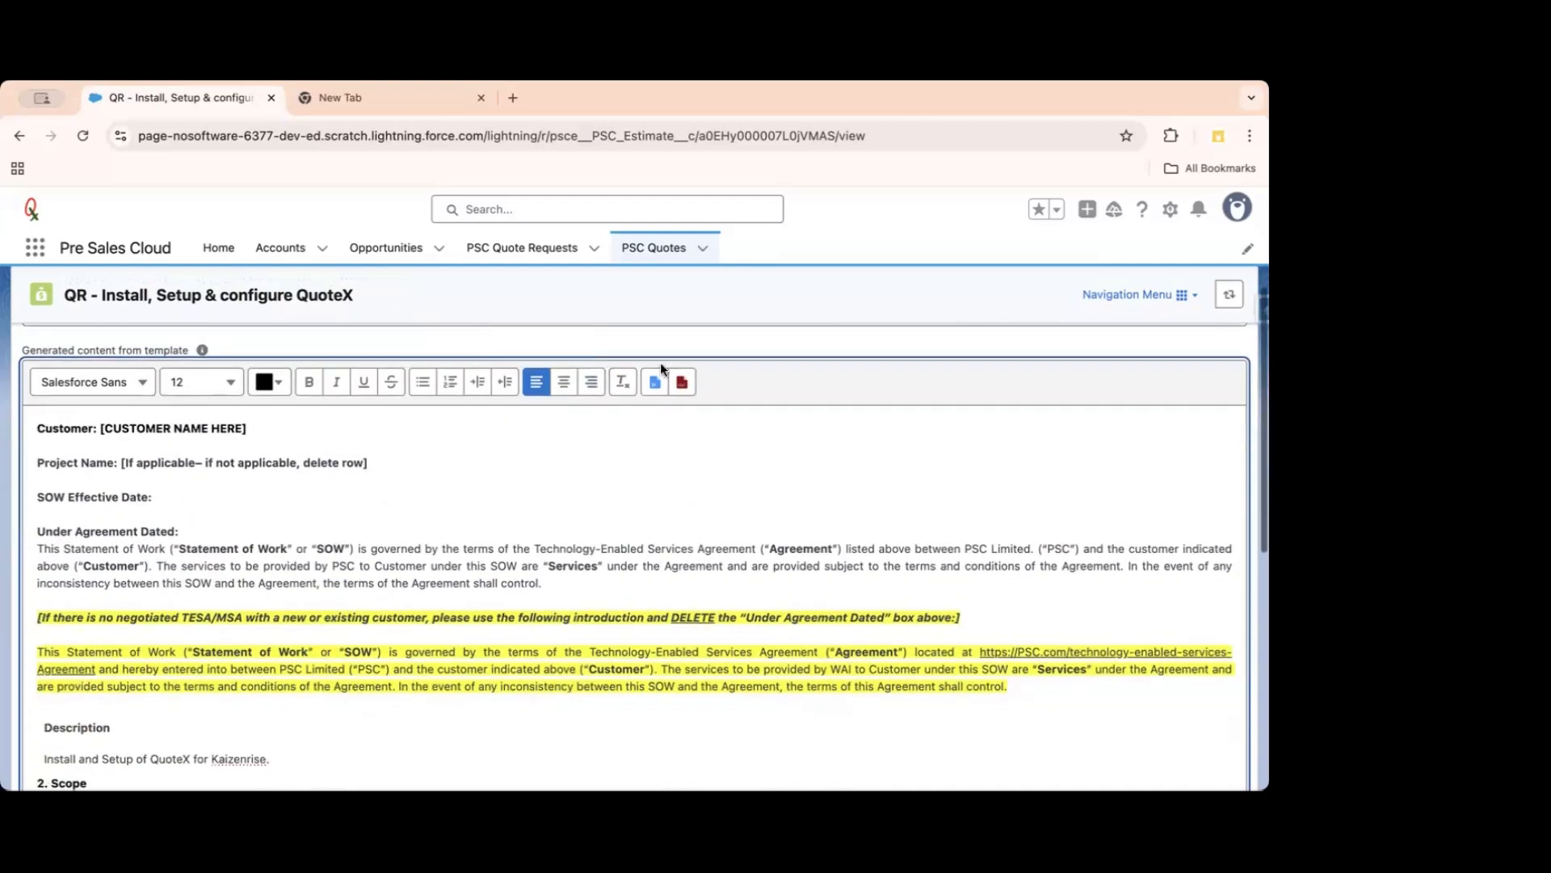
scroll(631, 526, "down", 10)
scroll(632, 527, "up", 5)
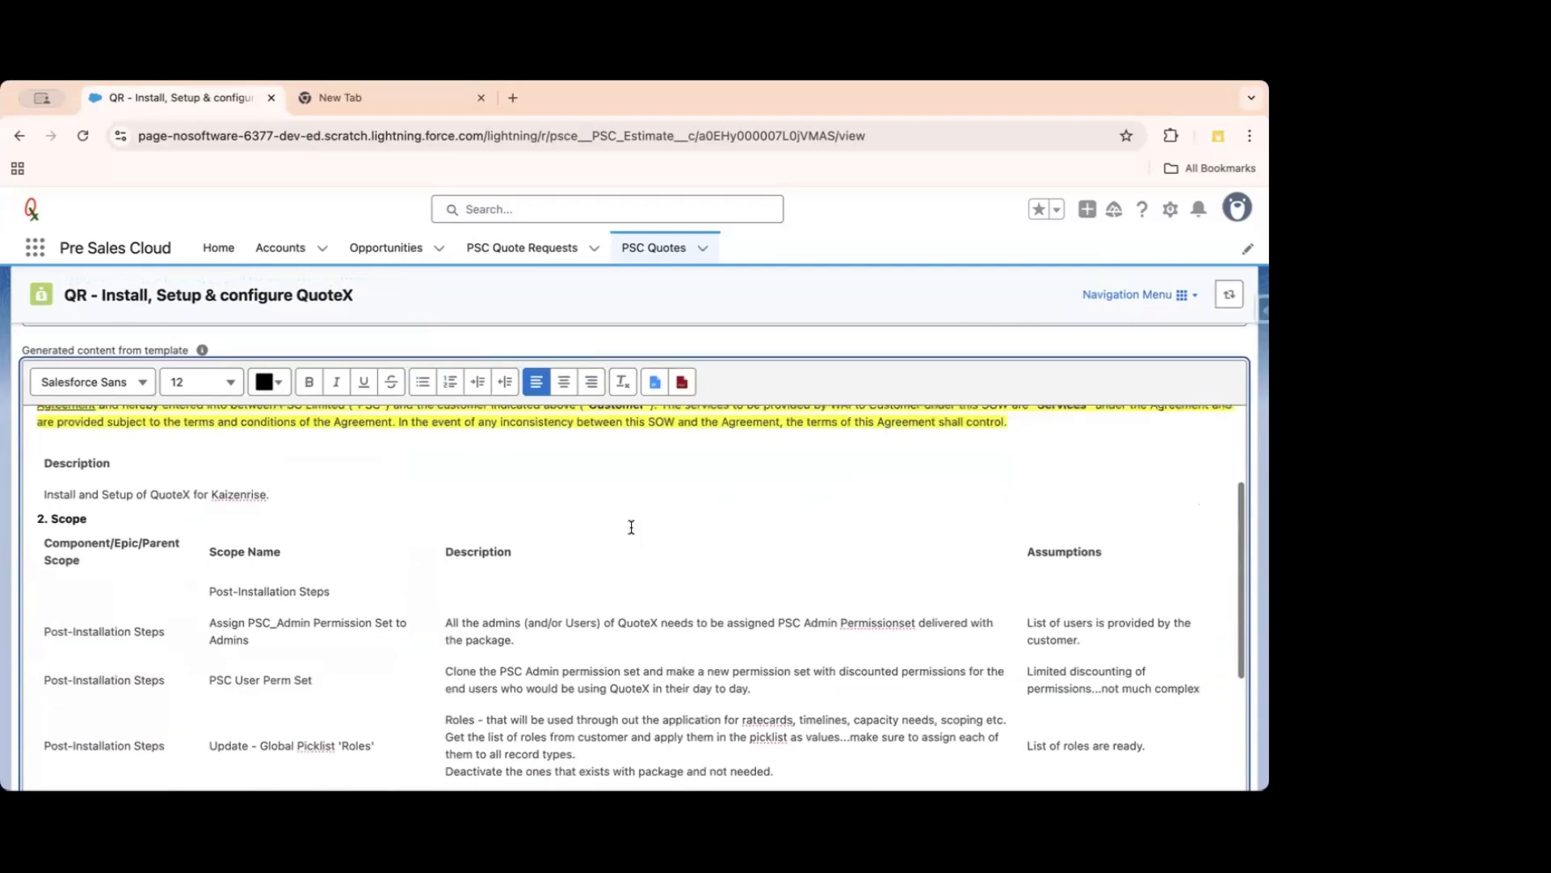
scroll(136, 550, "down", 1)
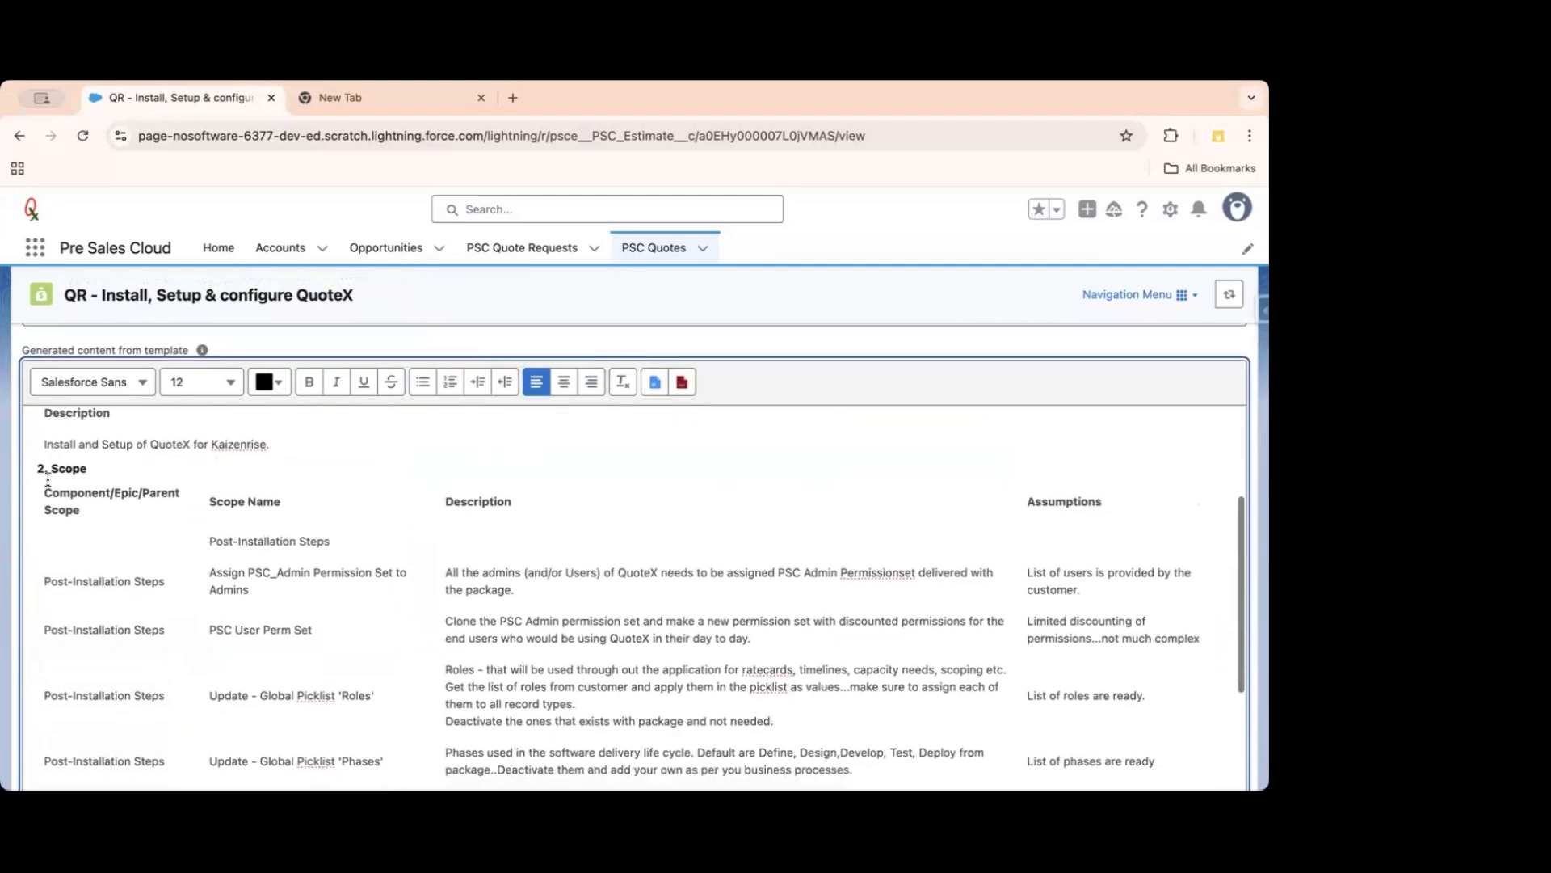
left_click_drag(38, 468, 781, 555)
scroll(318, 634, "down", 10)
scroll(319, 634, "down", 5)
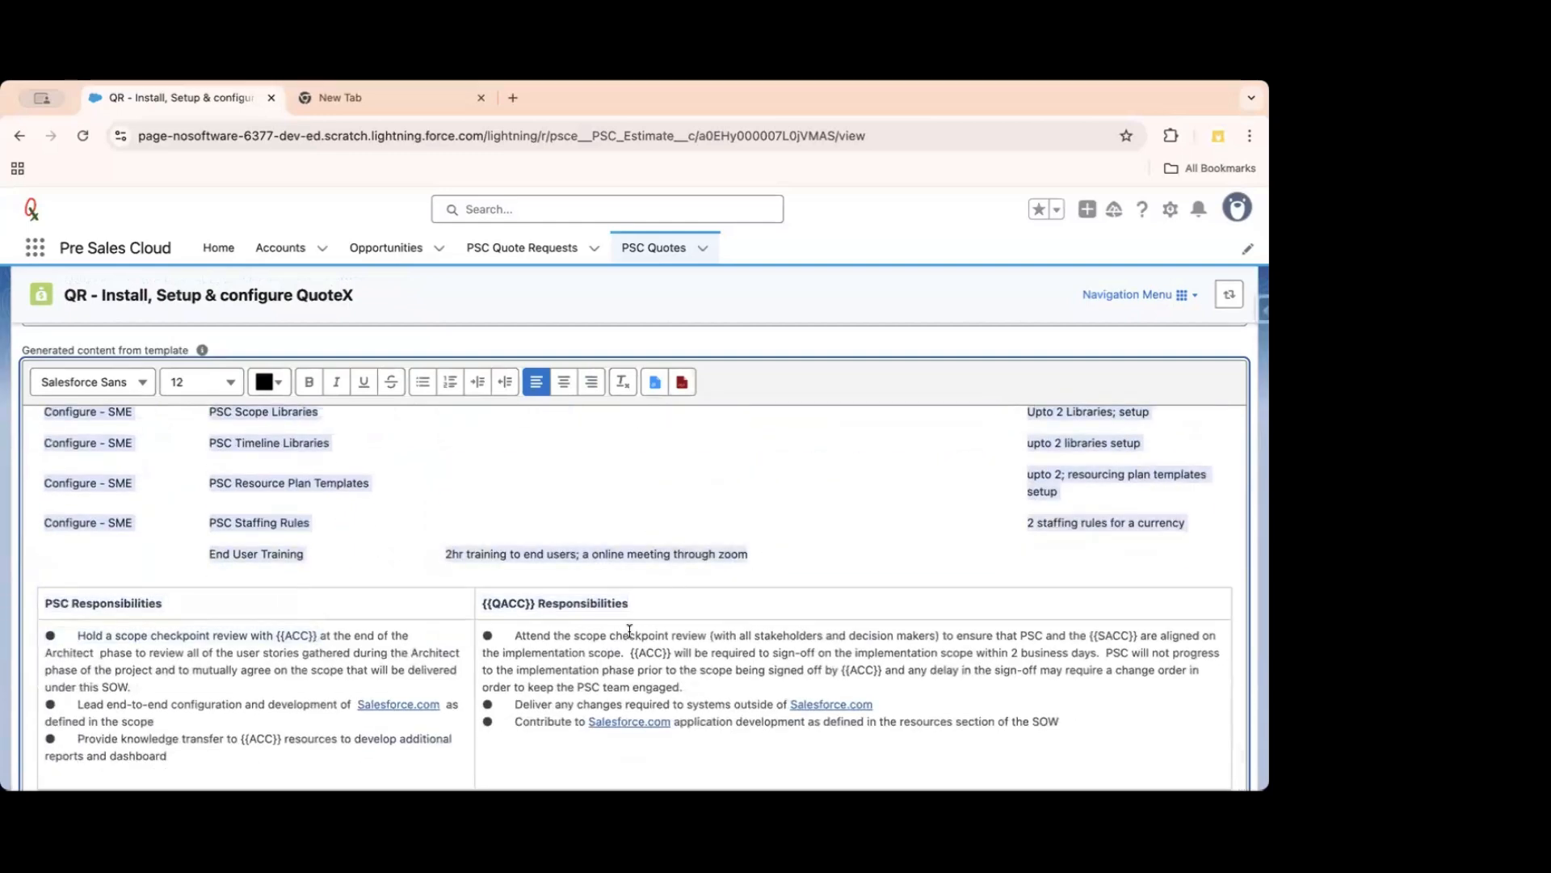
Examine the responsibilities, data migration and integration scope sections, and highlight the PSC role entries in the statement of work.
scroll(626, 630, "down", 3)
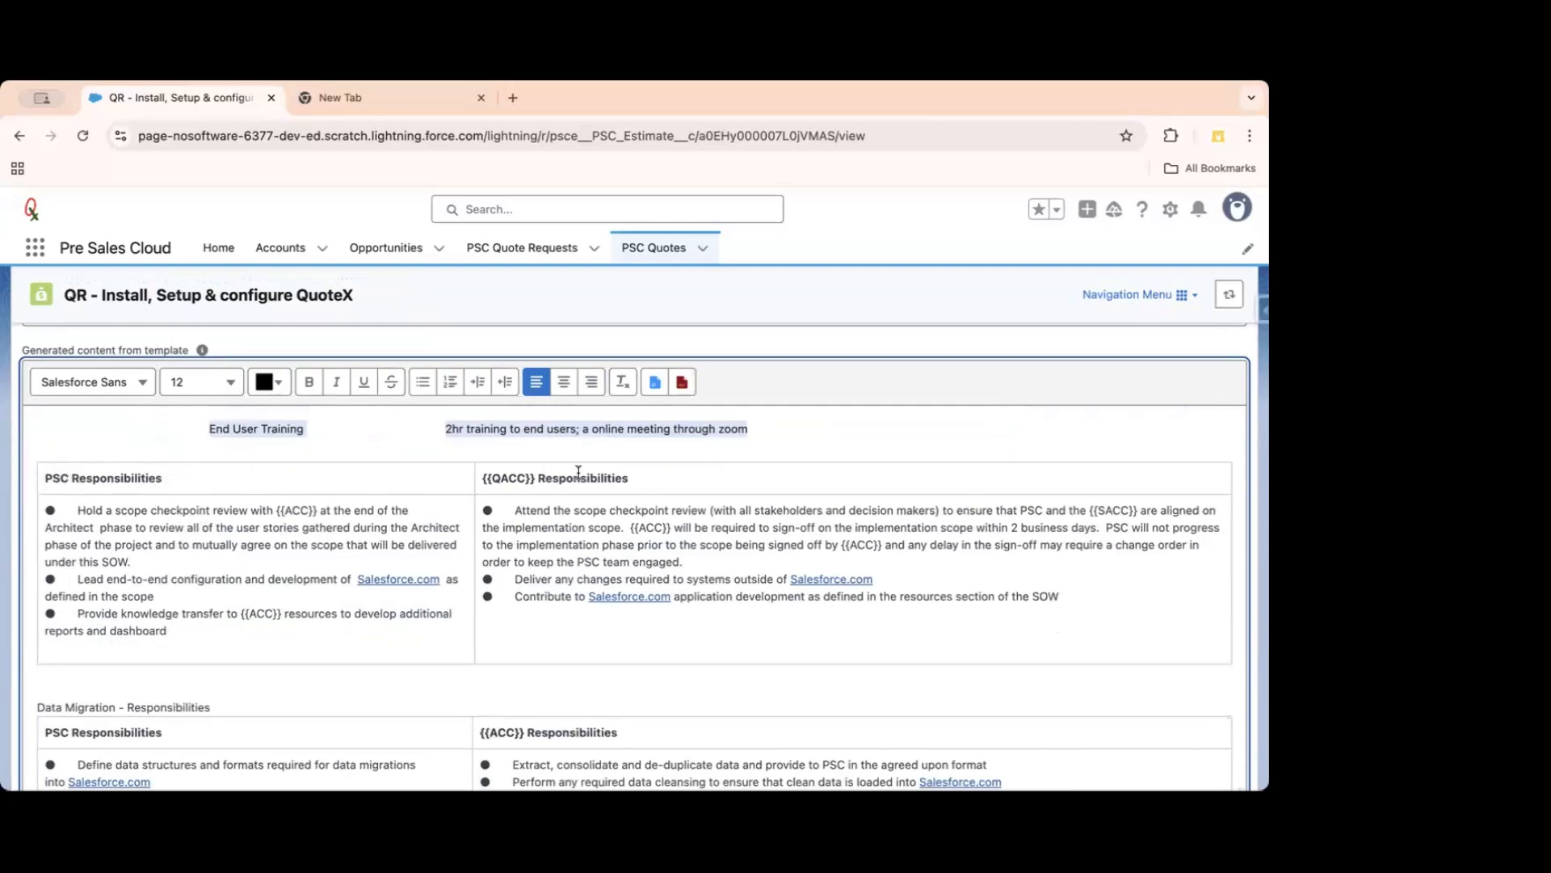
scroll(621, 614, "down", 5)
scroll(621, 614, "down", 2)
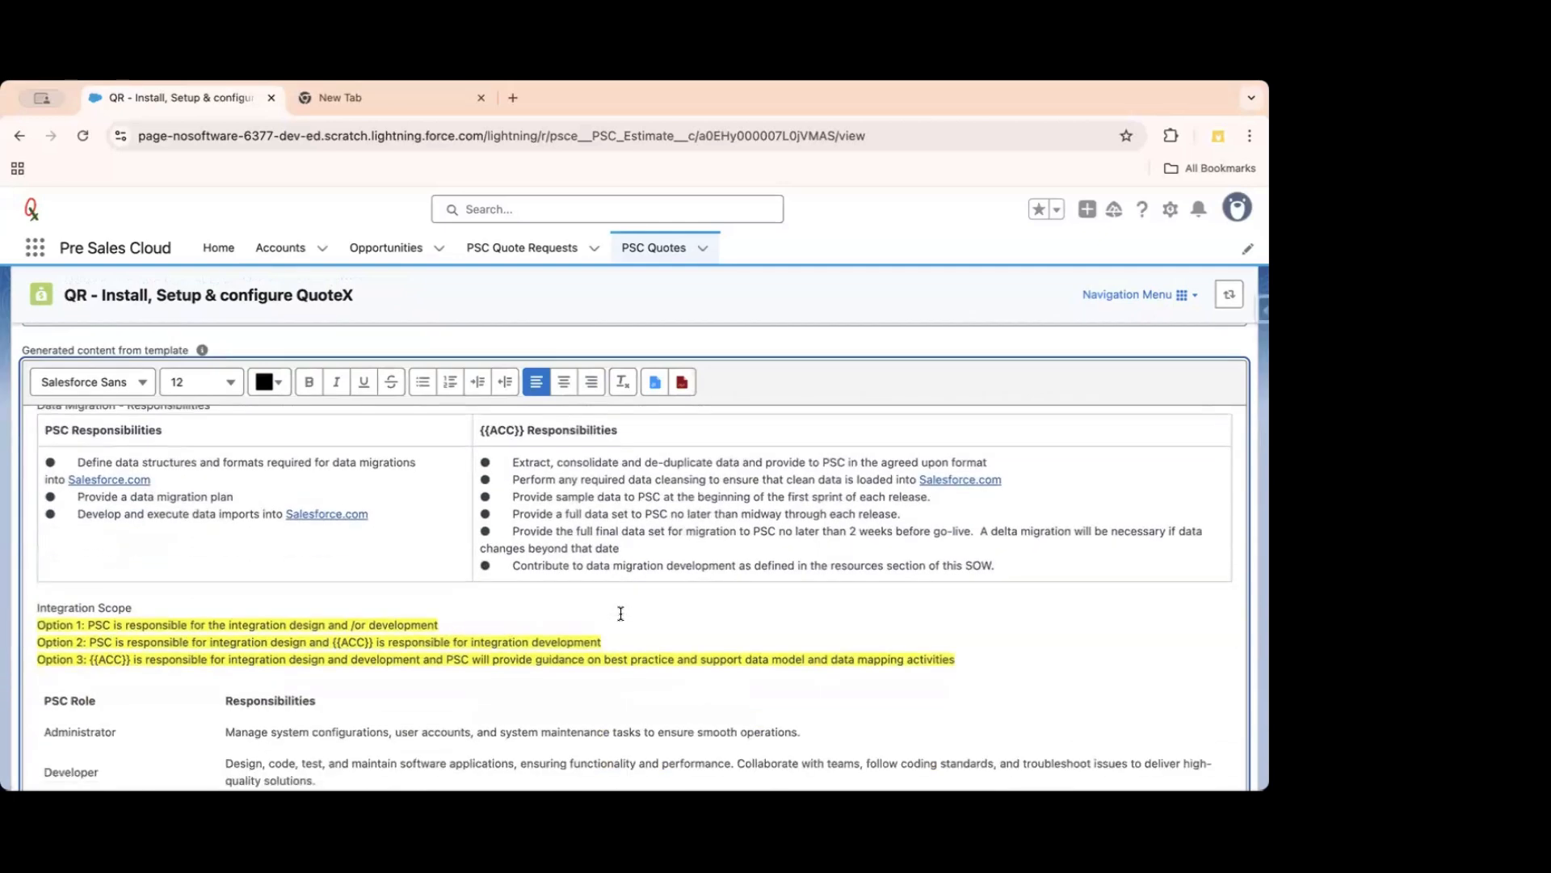
scroll(565, 565, "up", 1)
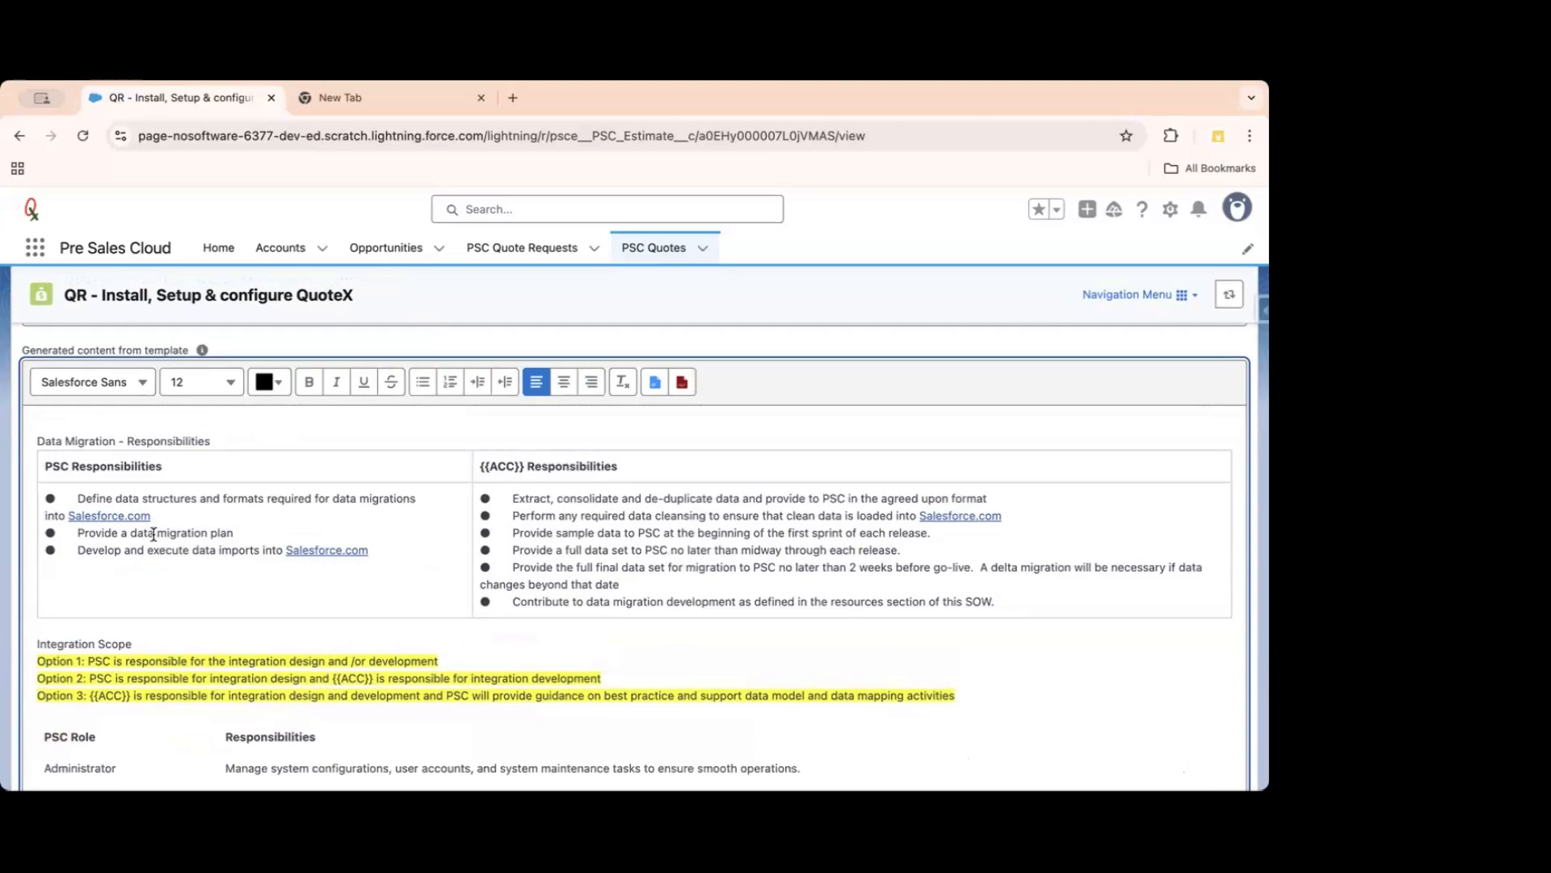
scroll(605, 518, "down", 4)
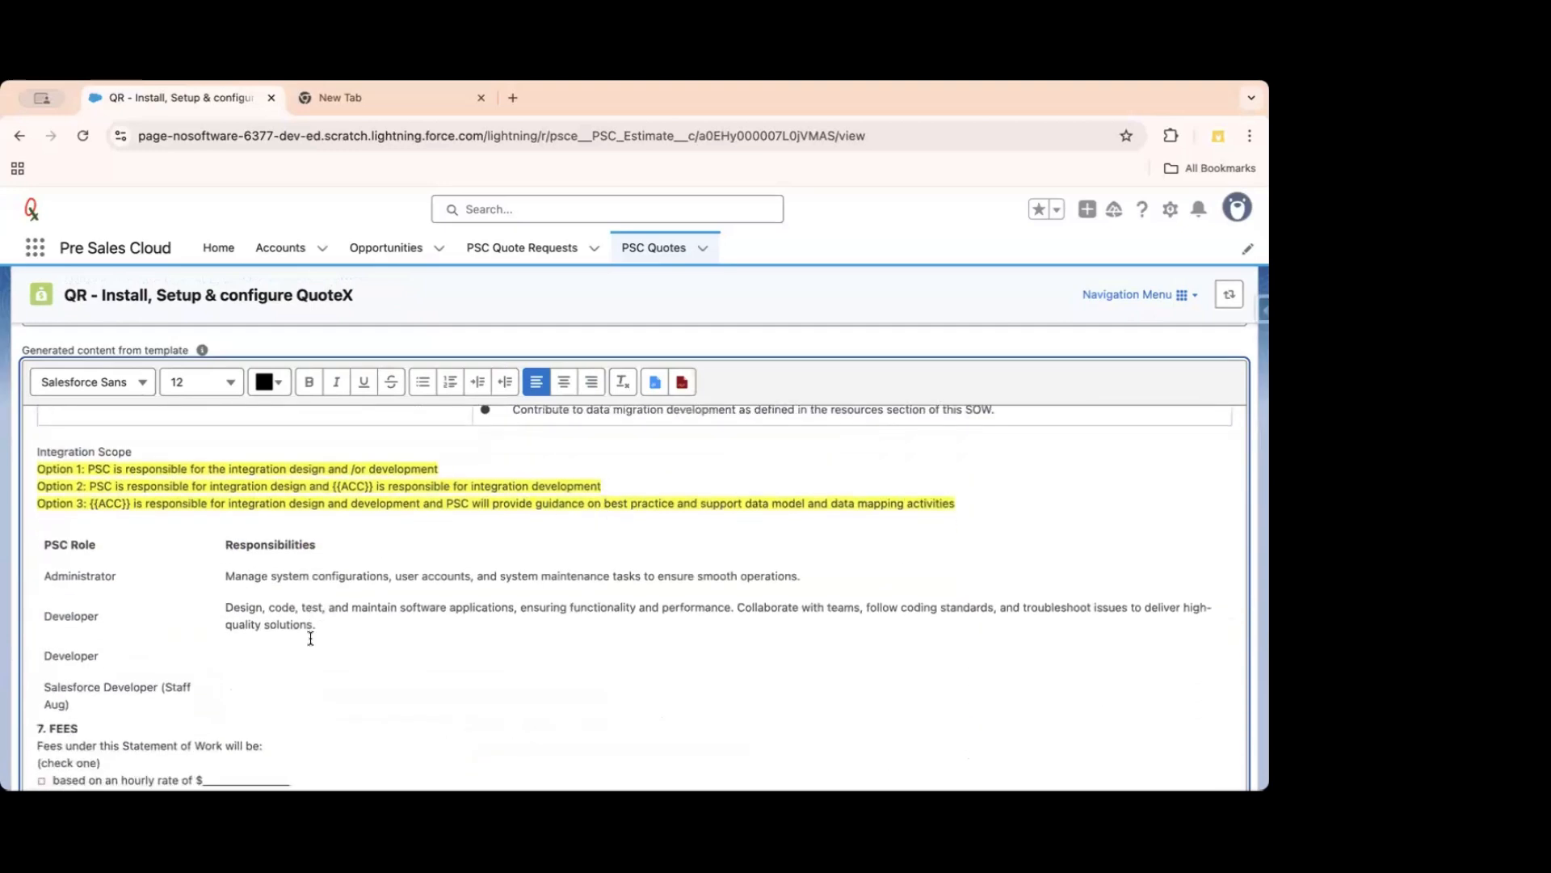
scroll(310, 639, "down", 4)
left_click_drag(42, 376, 219, 525)
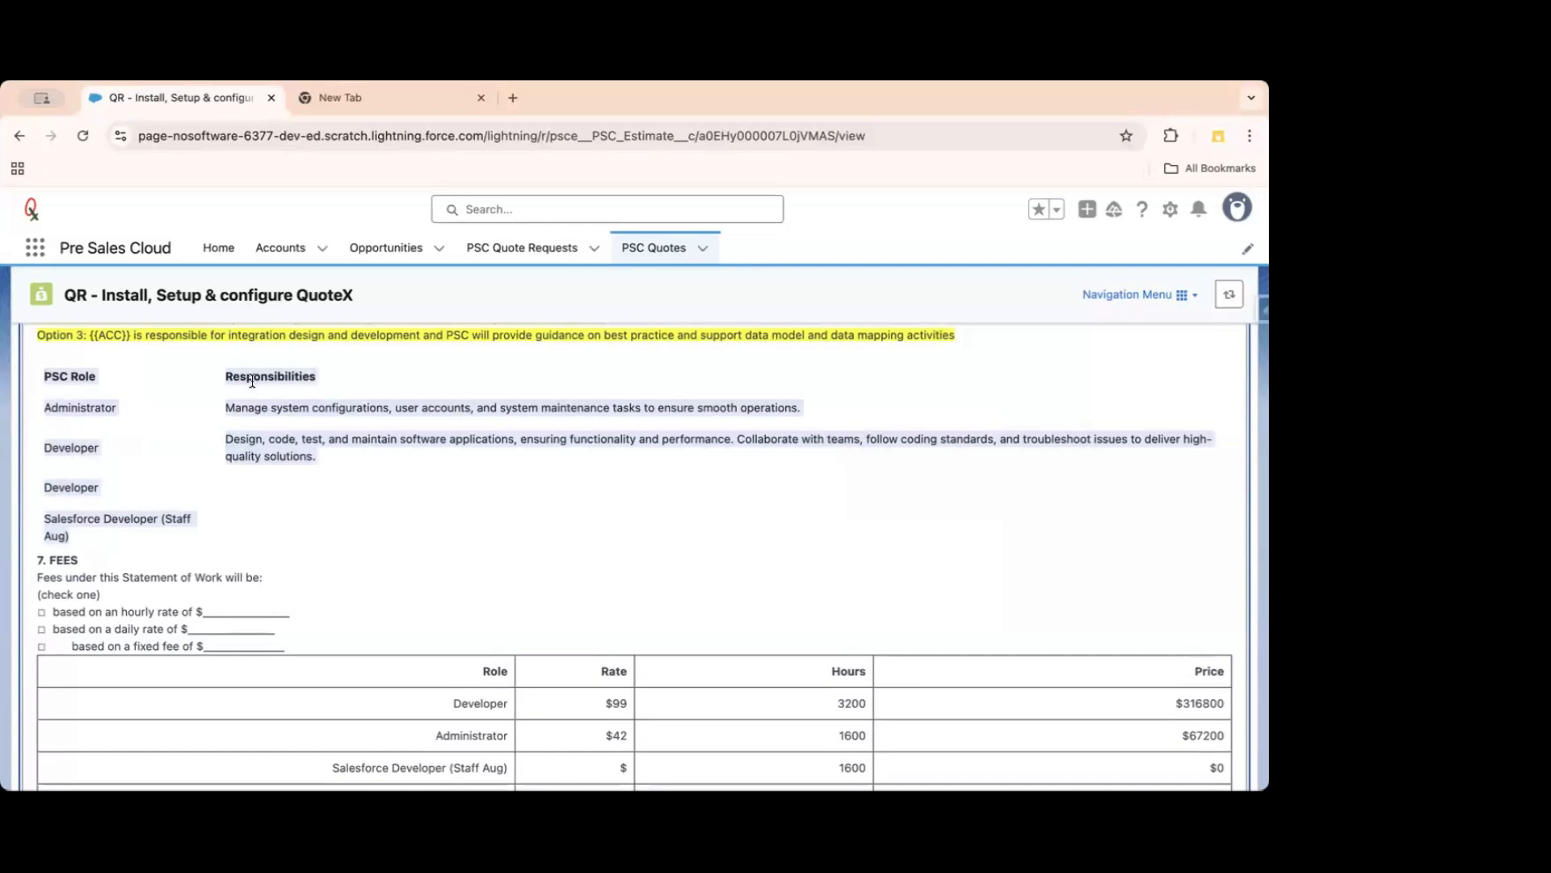
left_click(118, 448)
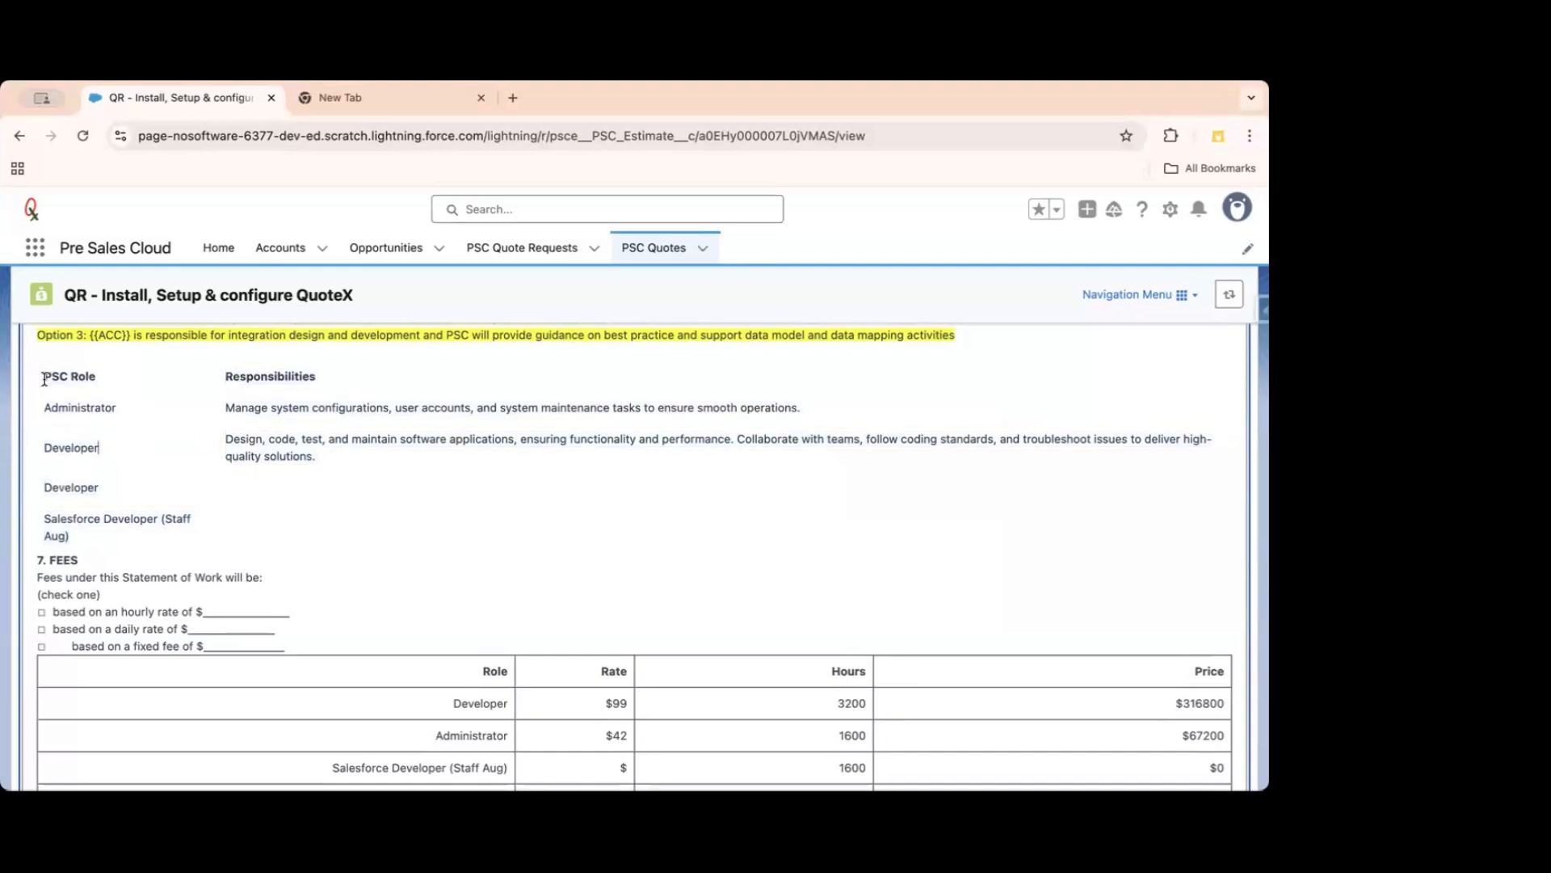
left_click_drag(39, 376, 193, 522)
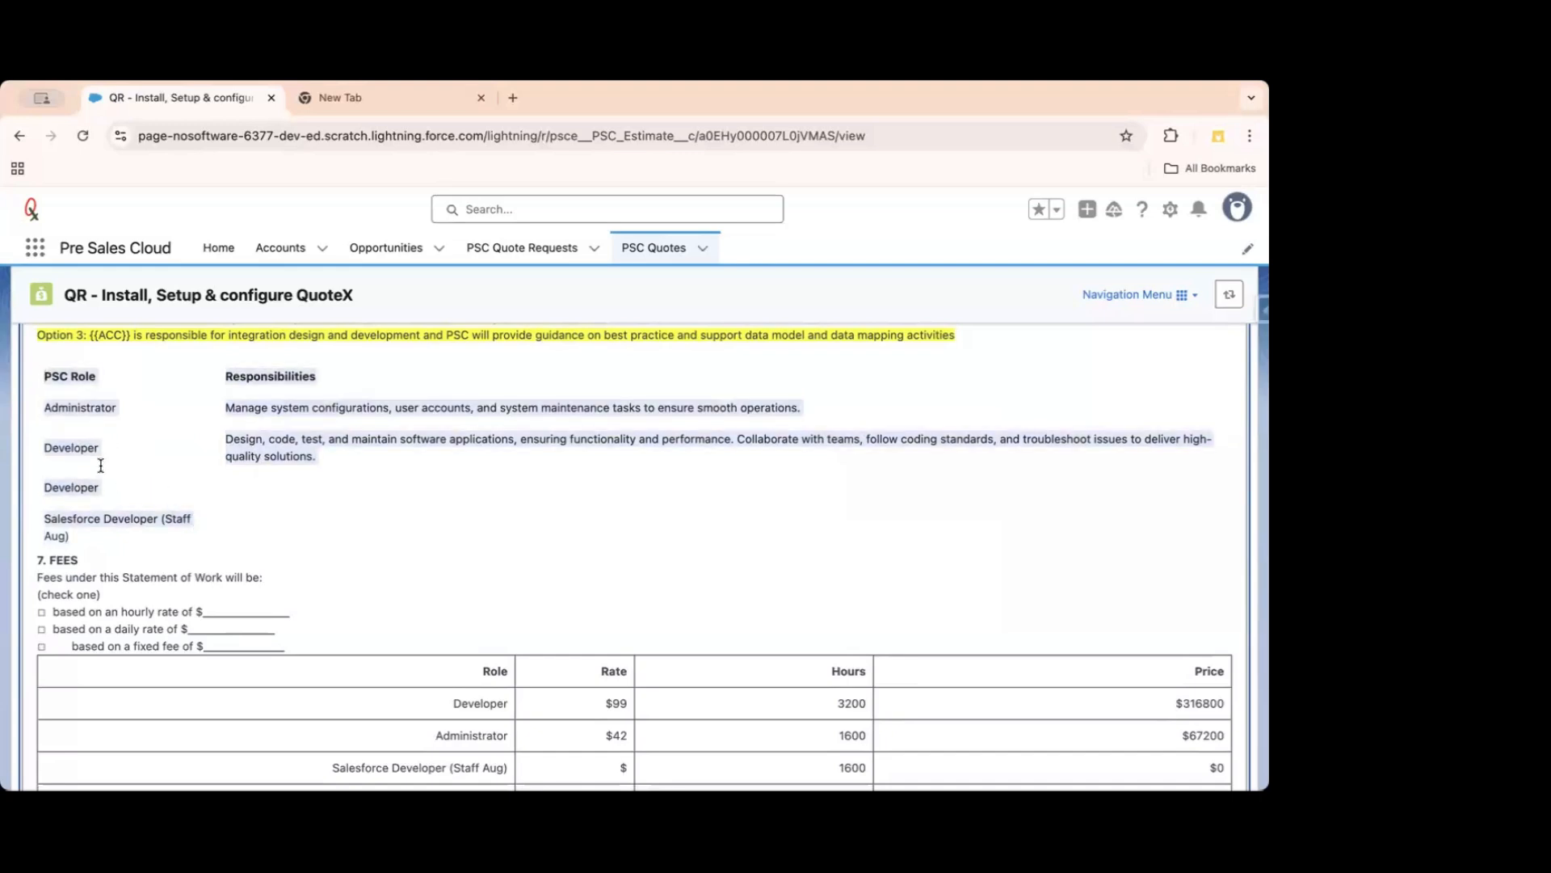
double_click(307, 439)
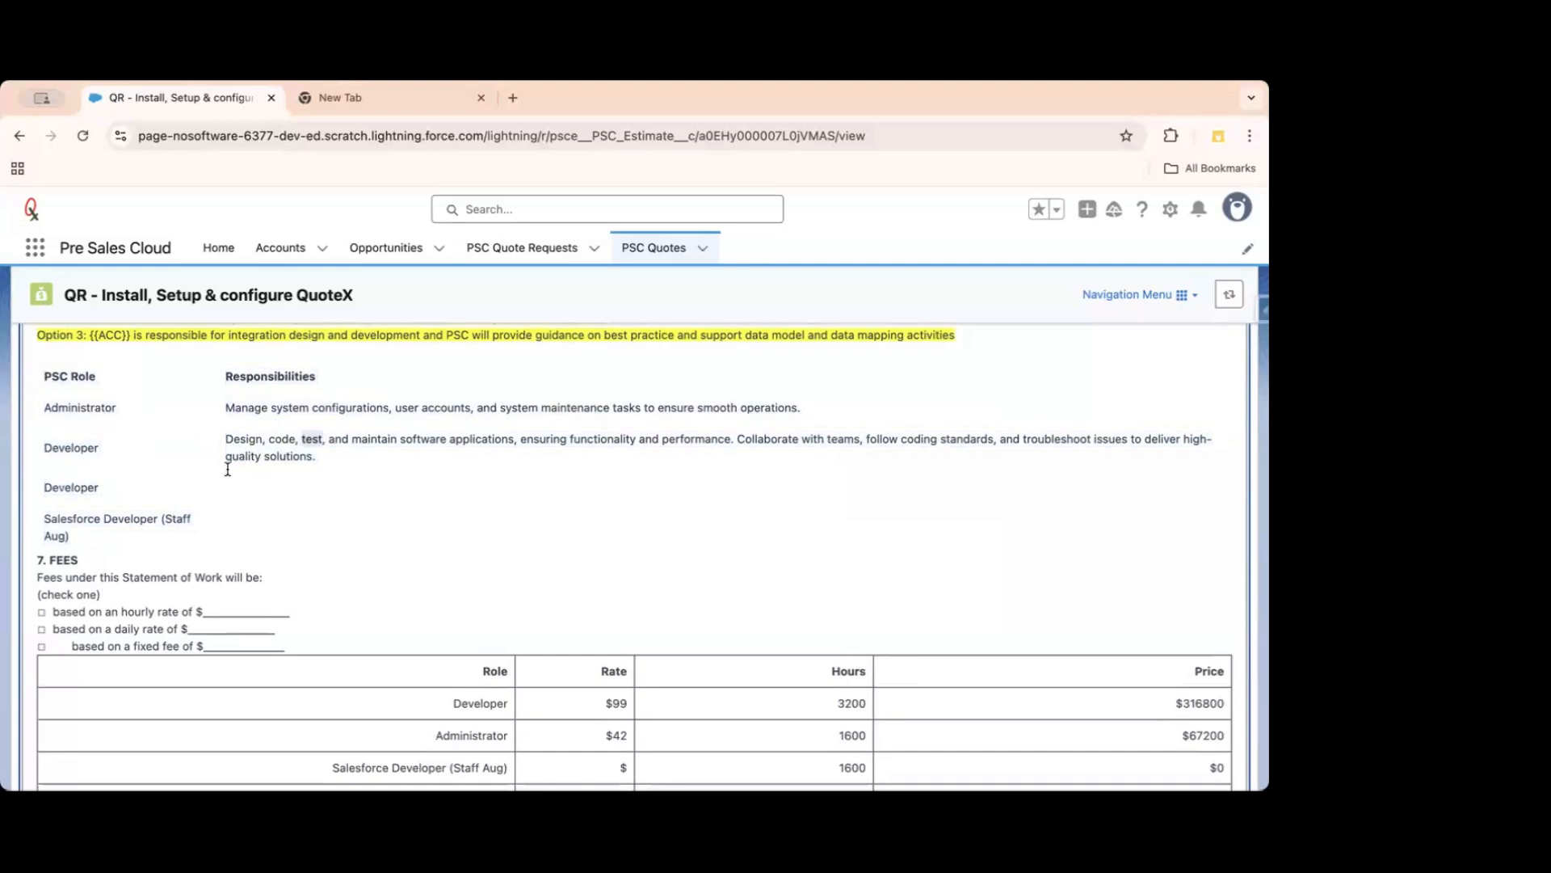
double_click(71, 490)
scroll(393, 509, "down", 1)
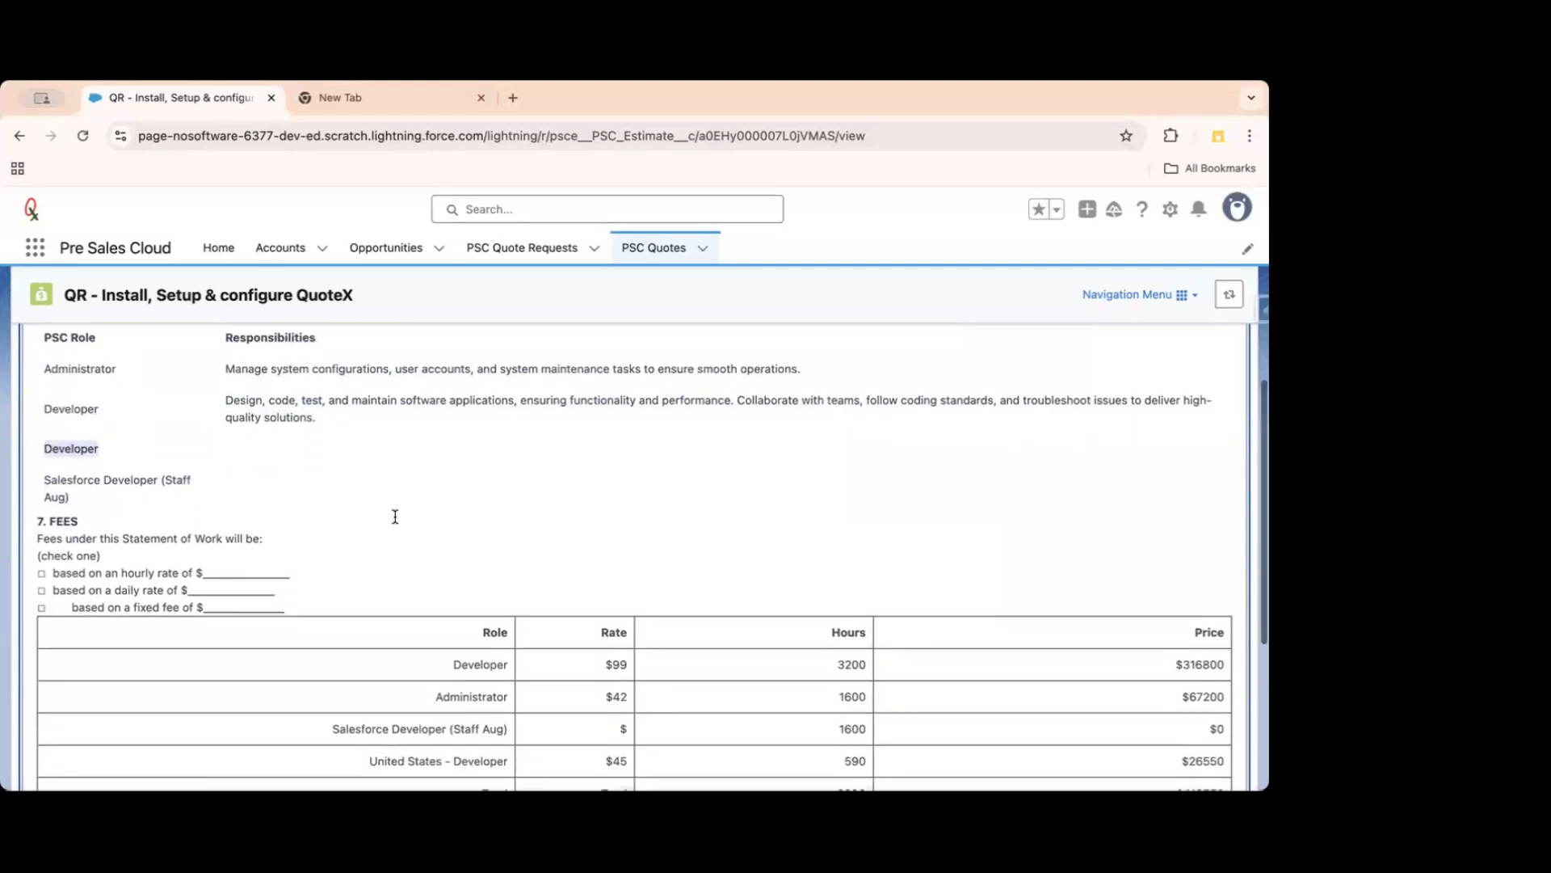
Check the fees section's role rates, hours, prices and other costs, and return to the start of the statement of work.
scroll(395, 516, "down", 3)
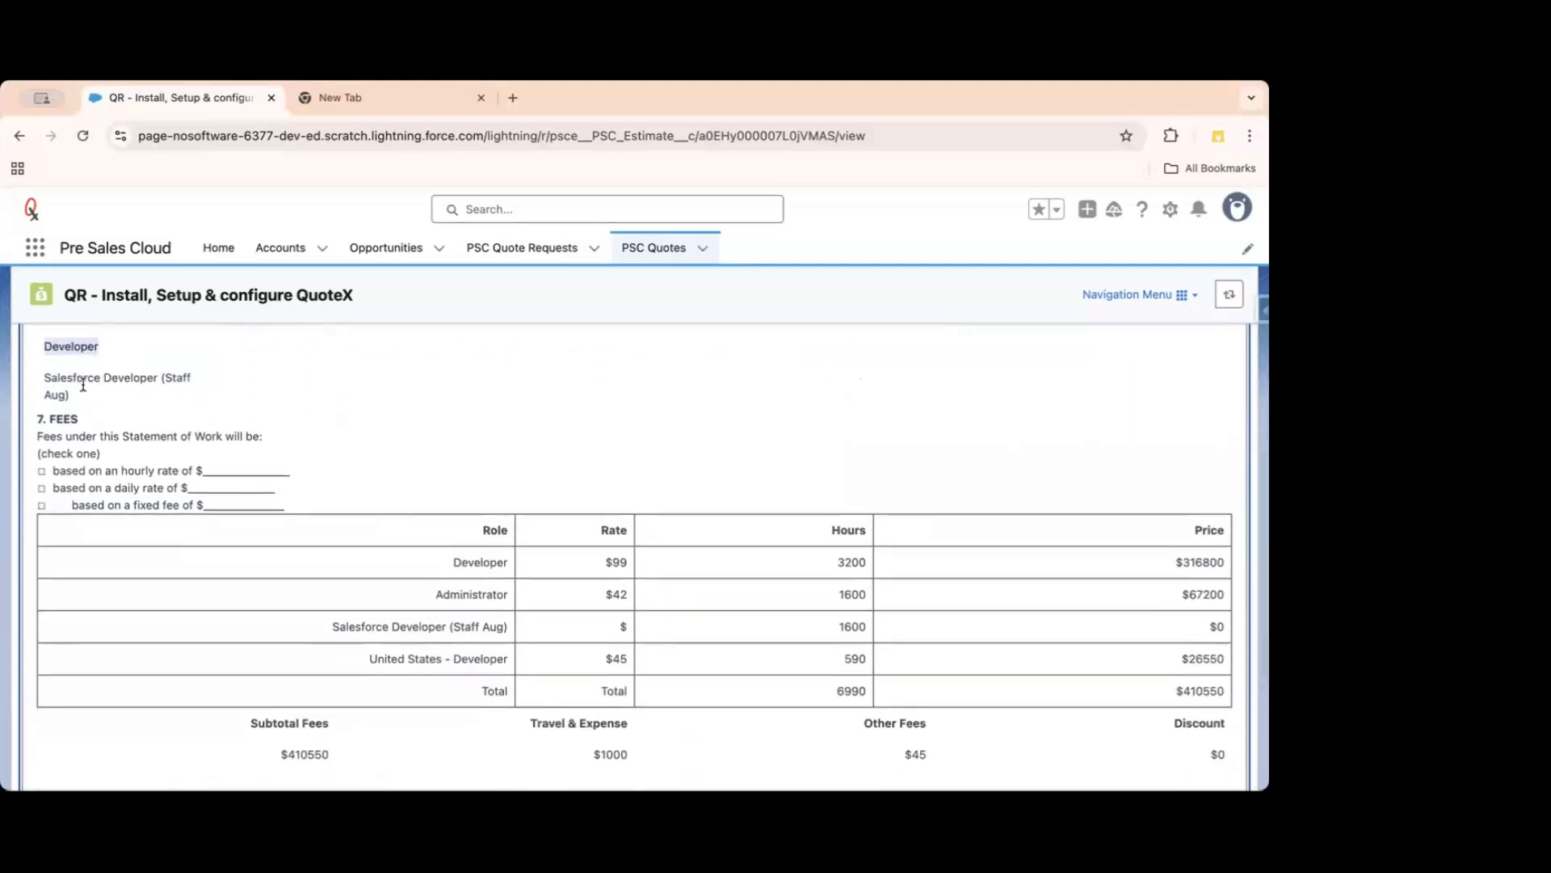
scroll(232, 501, "down", 3)
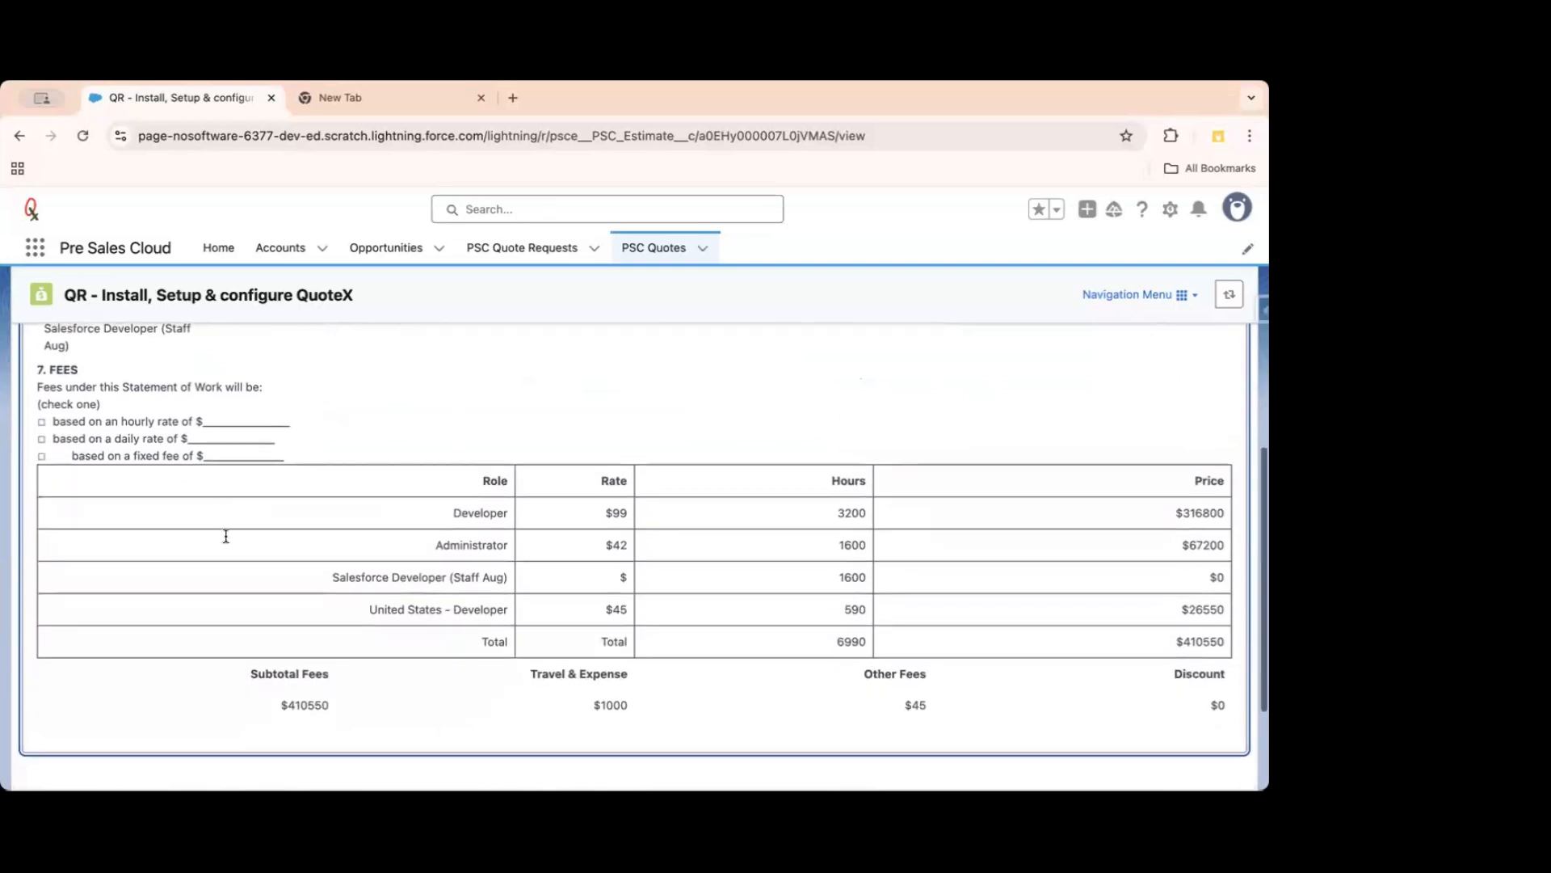
scroll(476, 493, "up", 1)
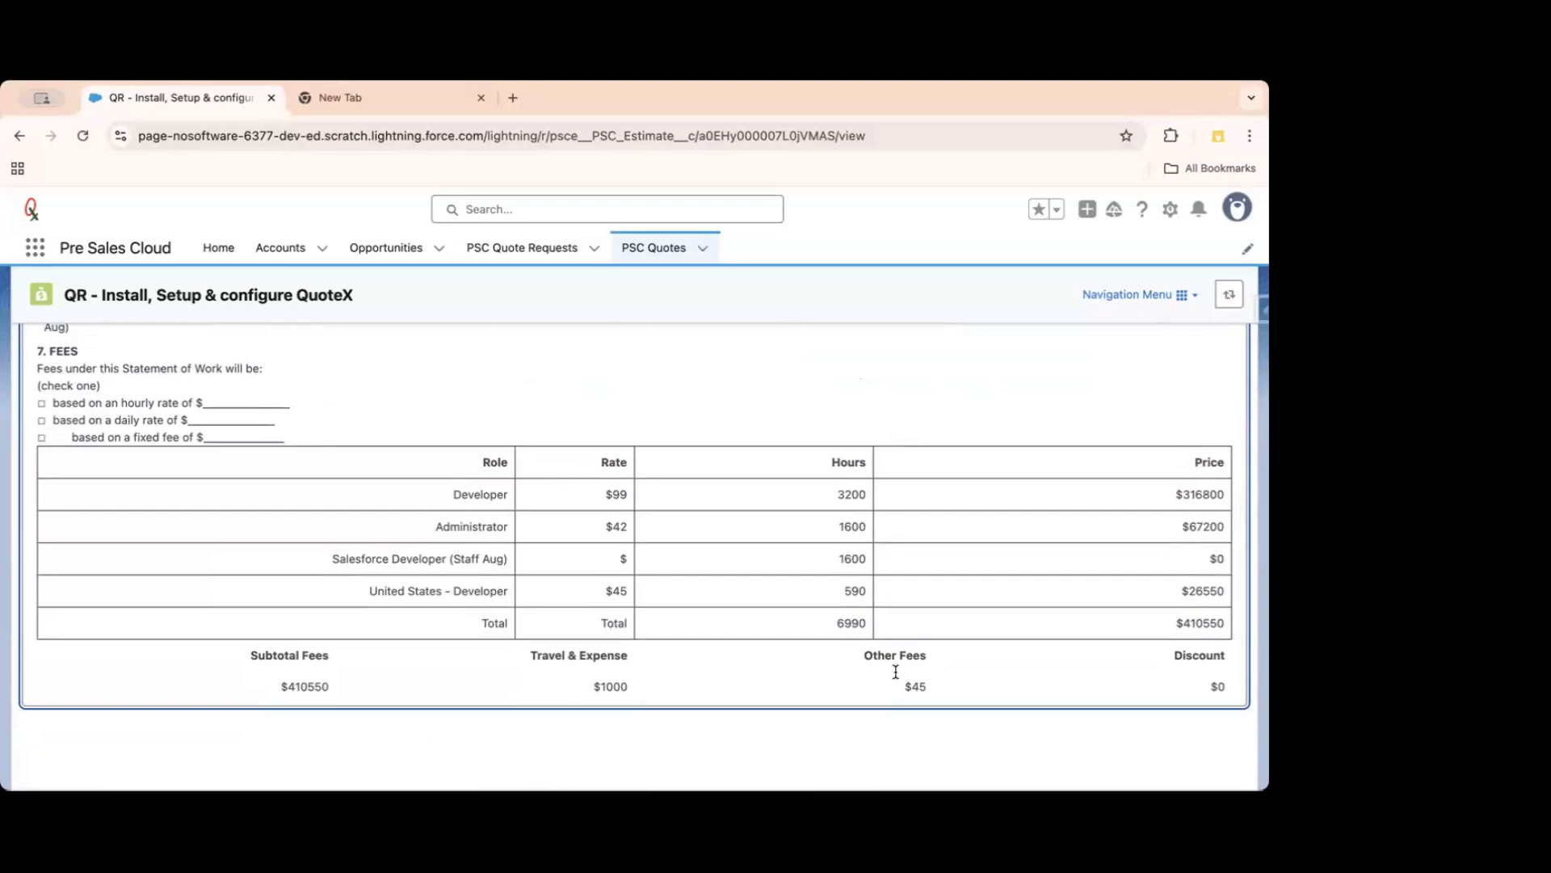
scroll(895, 672, "up", 20)
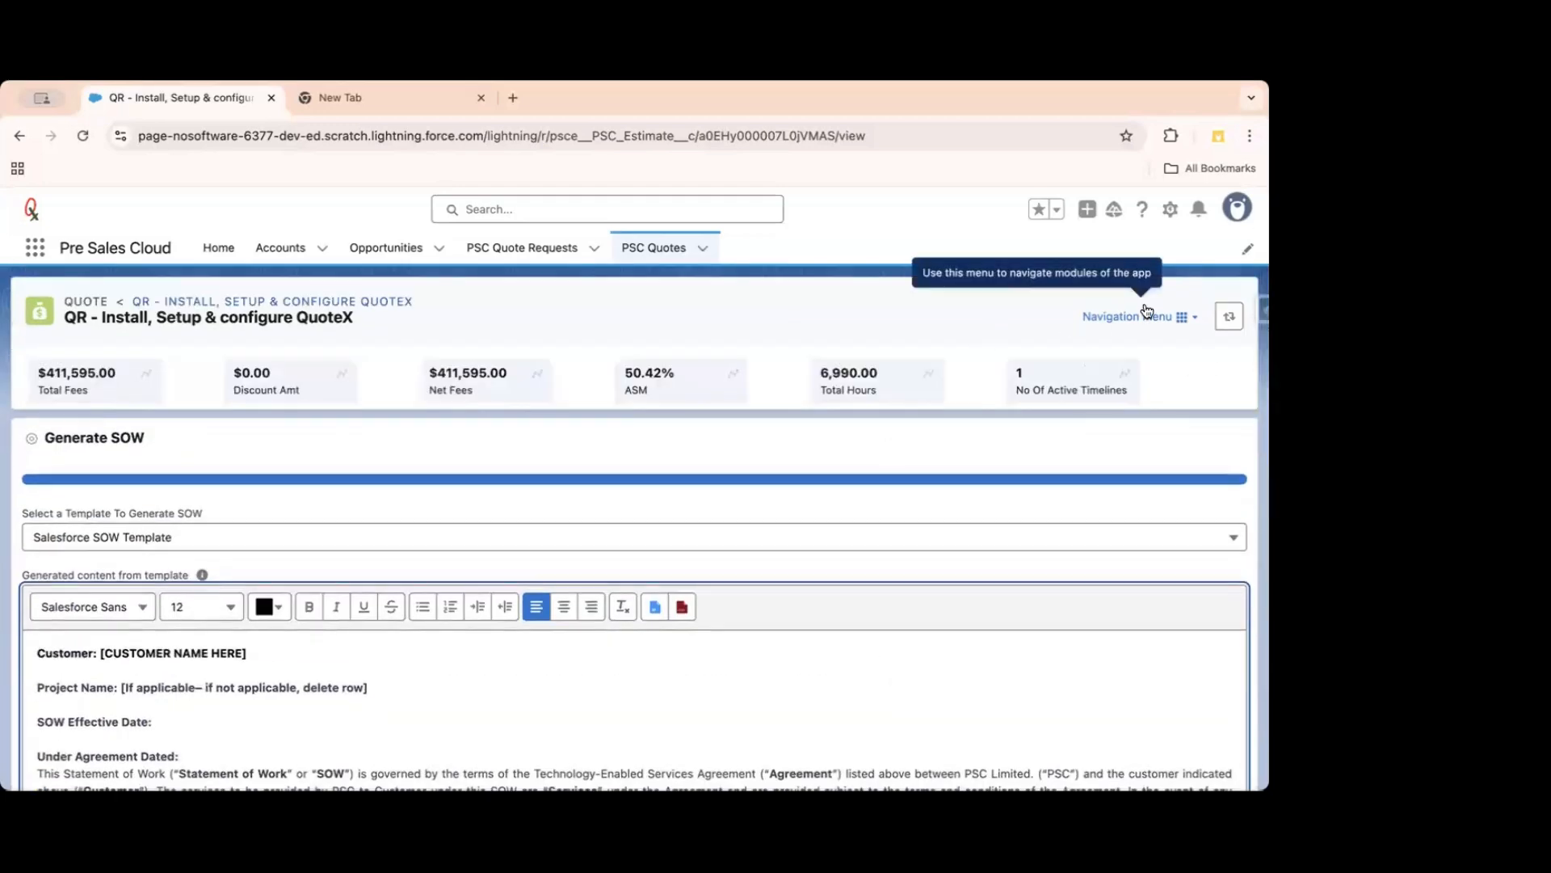
Open the quote's existing timeline starting May 26, 2025, deactivate it, and delete it.
left_click(1143, 315)
left_click(1139, 608)
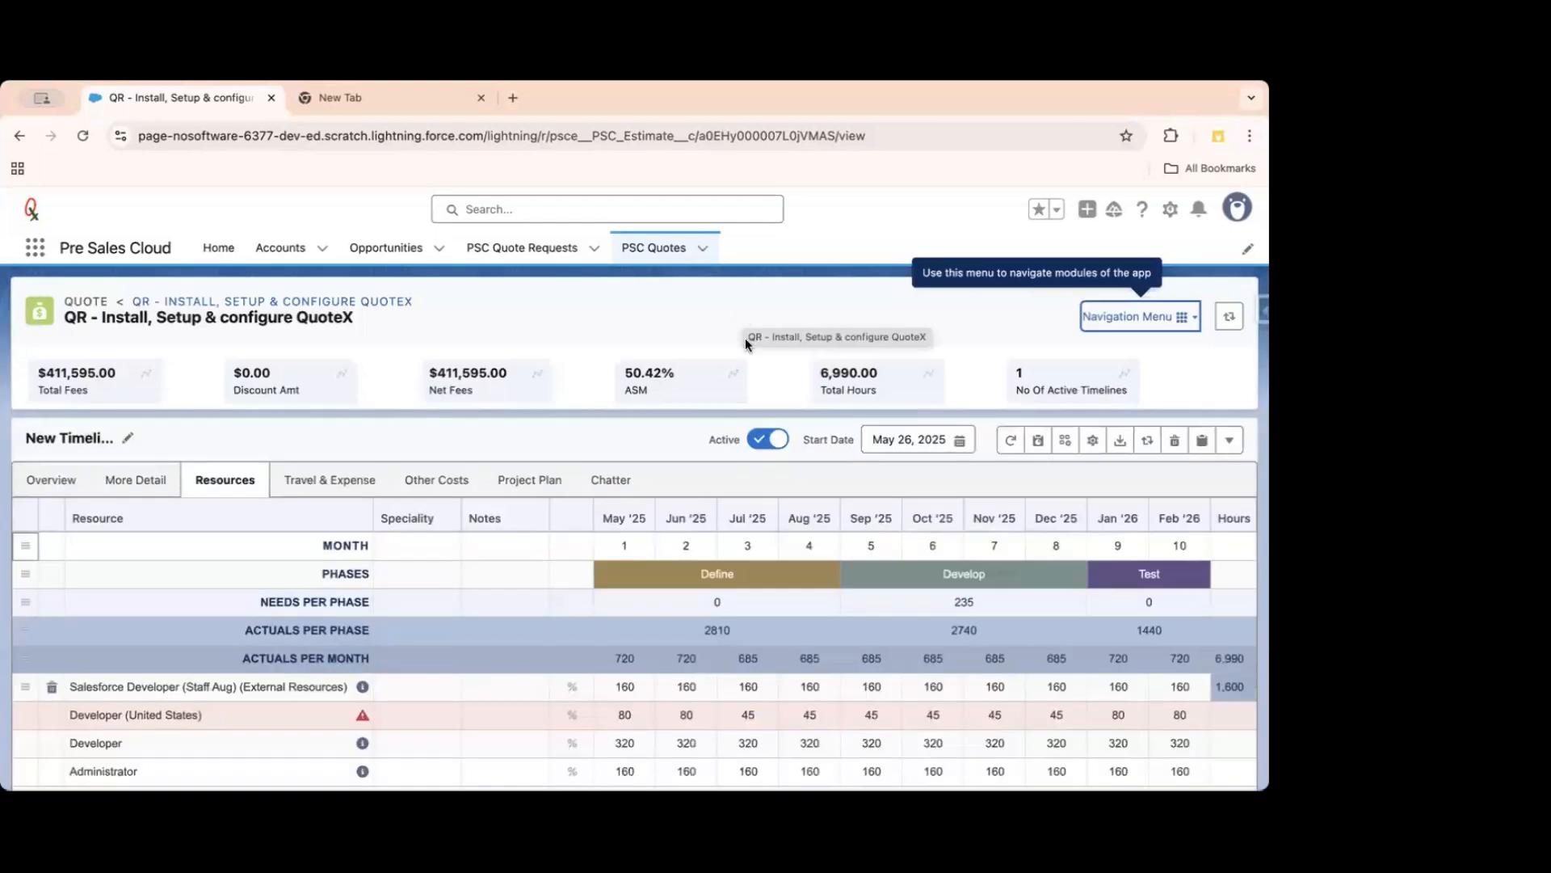
left_click(761, 440)
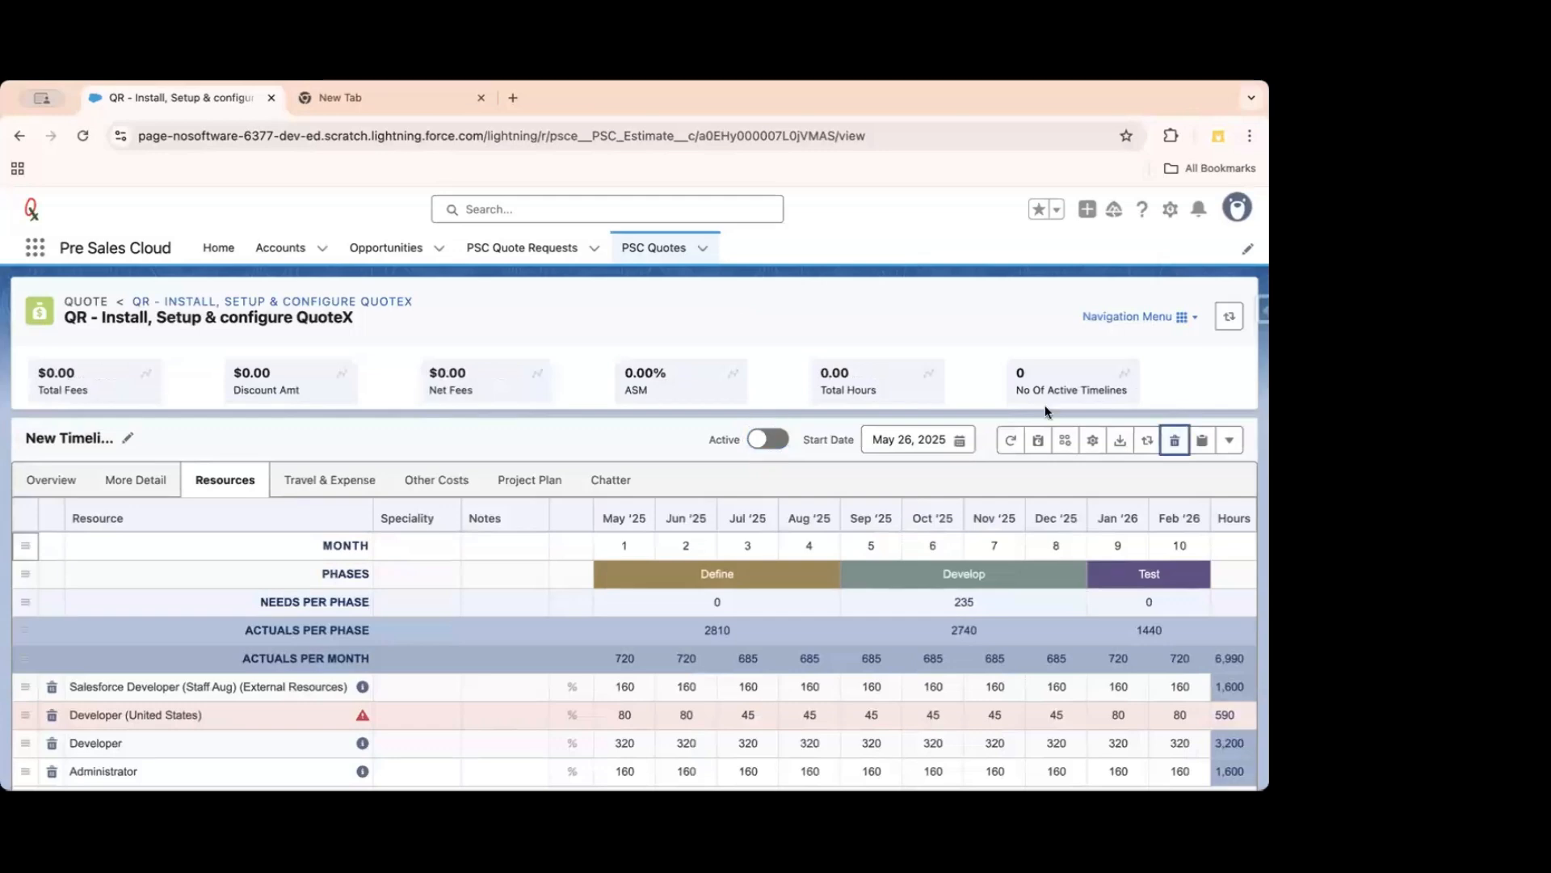
left_click(1175, 442)
left_click(844, 528)
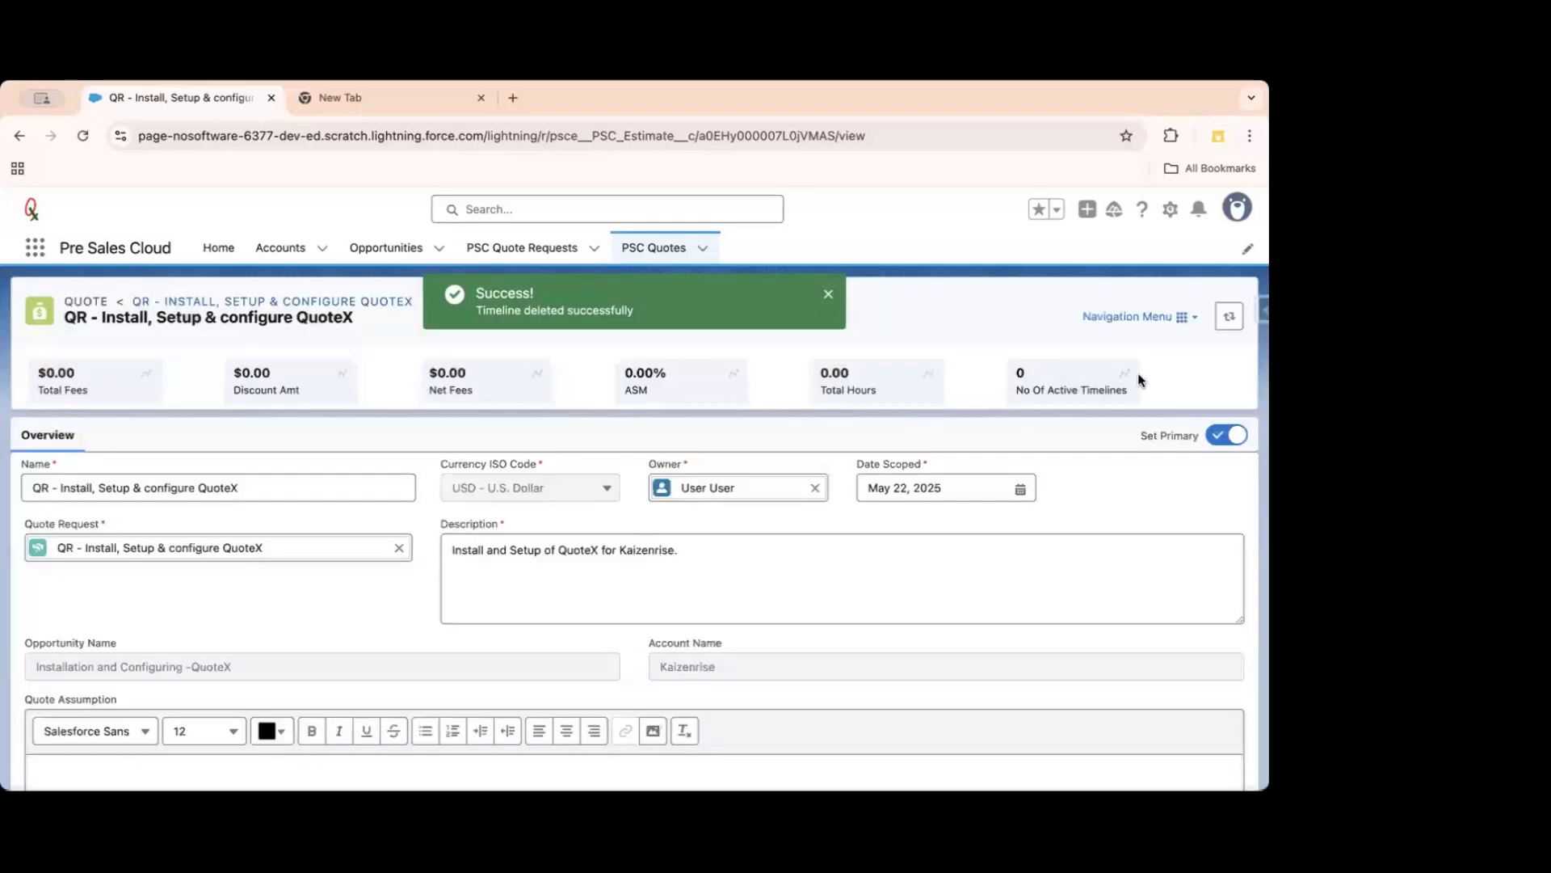
Start creating a new timeline on the quote and name it "QuoteX - Configure and Setup".
left_click(1182, 317)
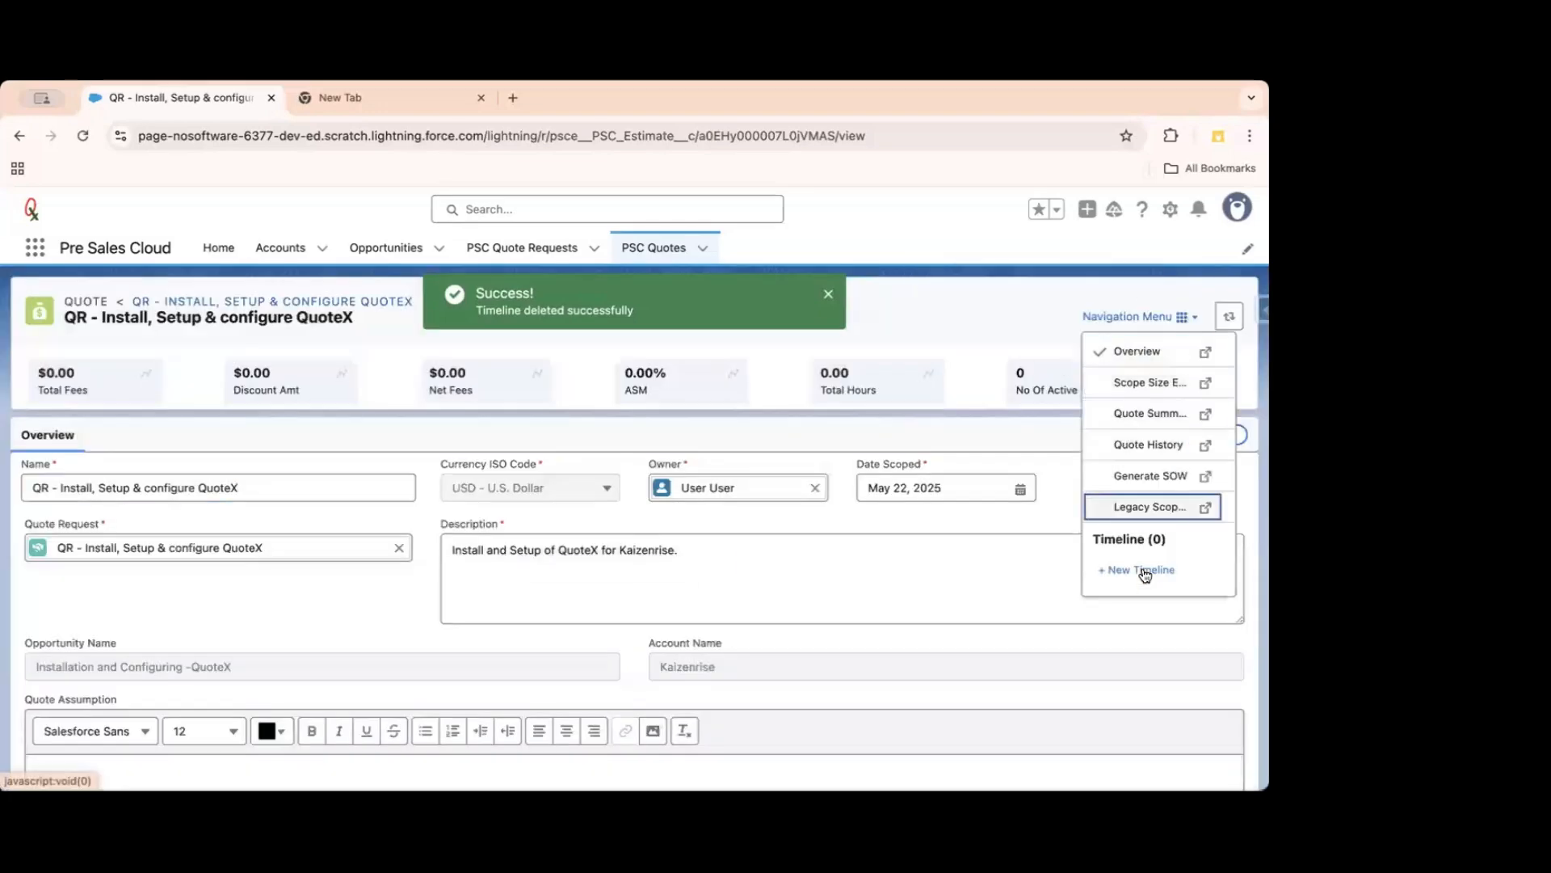
left_click(1142, 569)
left_click(734, 559)
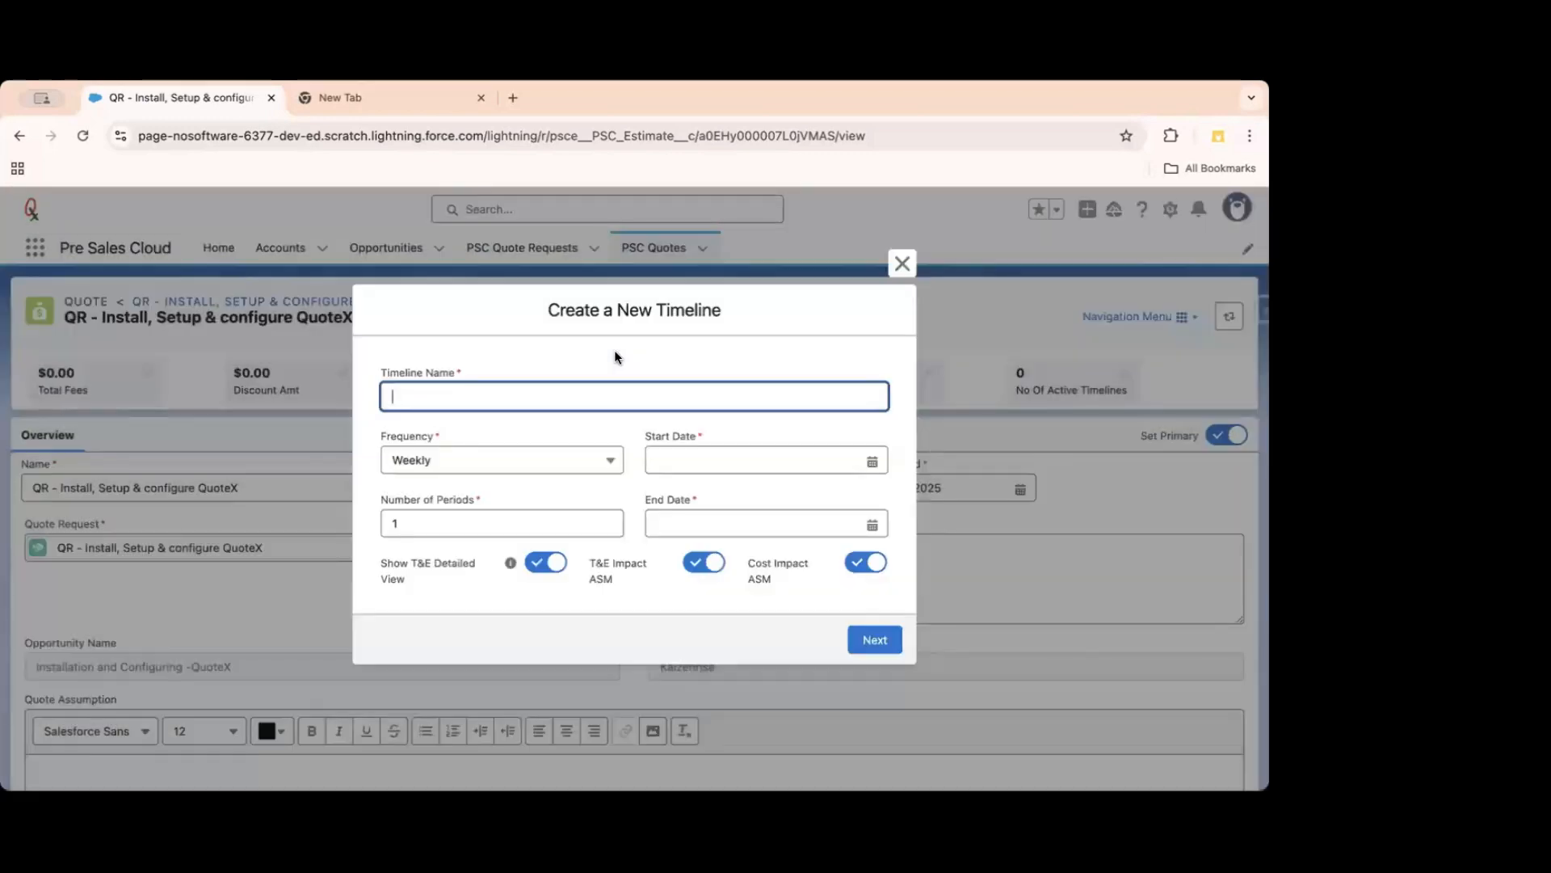
type("QuoteX -")
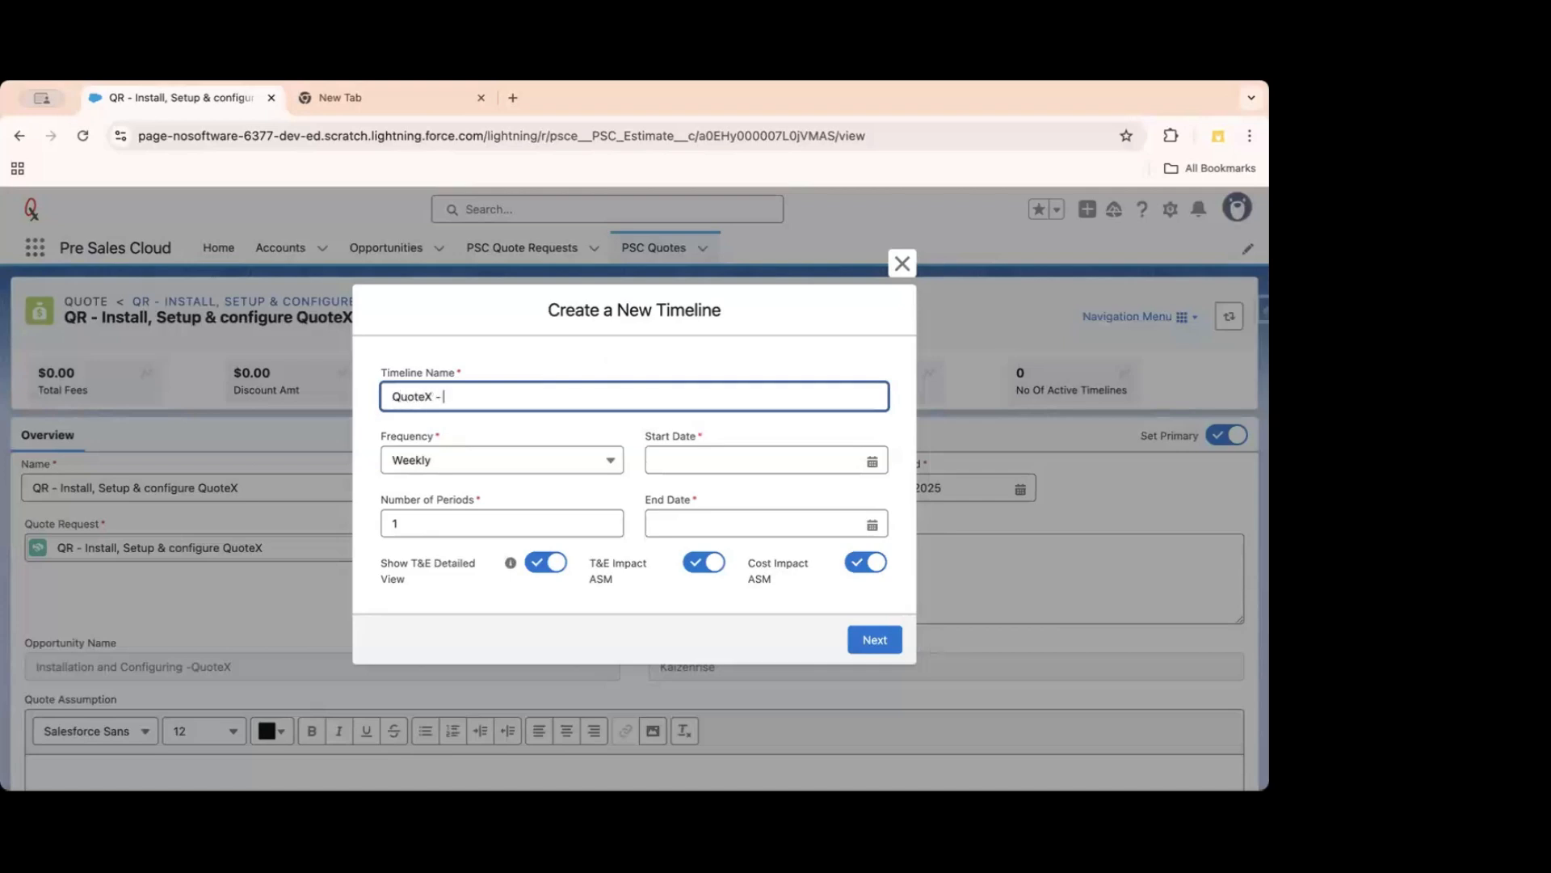
type(" Configurea")
key("BackSpace")
key("BackSpace")
type("and Setup")
left_click(709, 357)
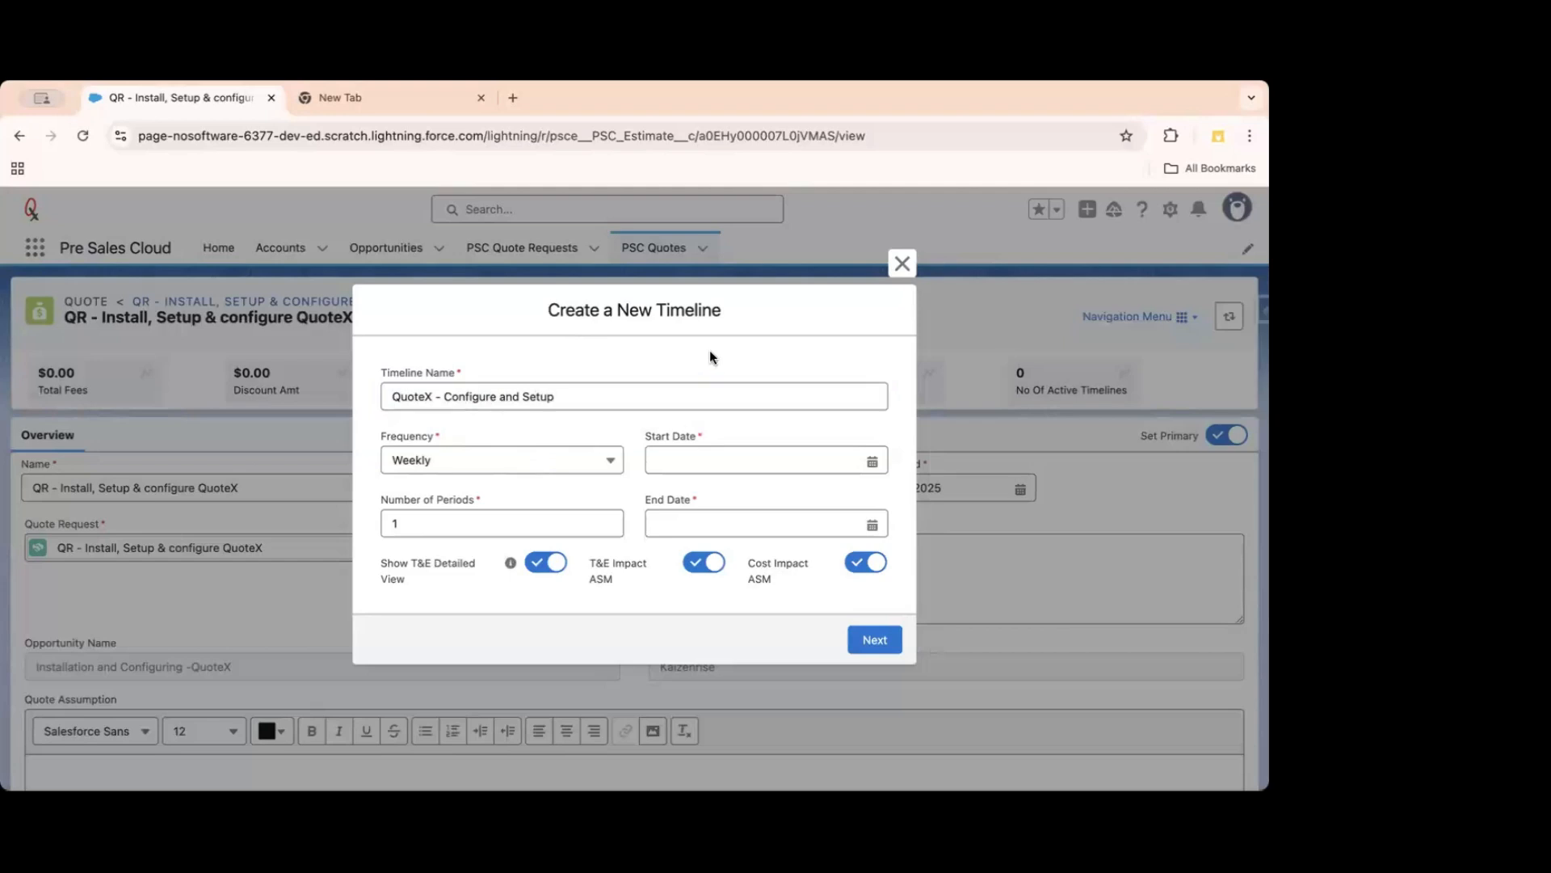
Set the new timeline's start date to Jun 8, 2025.
left_click(682, 457)
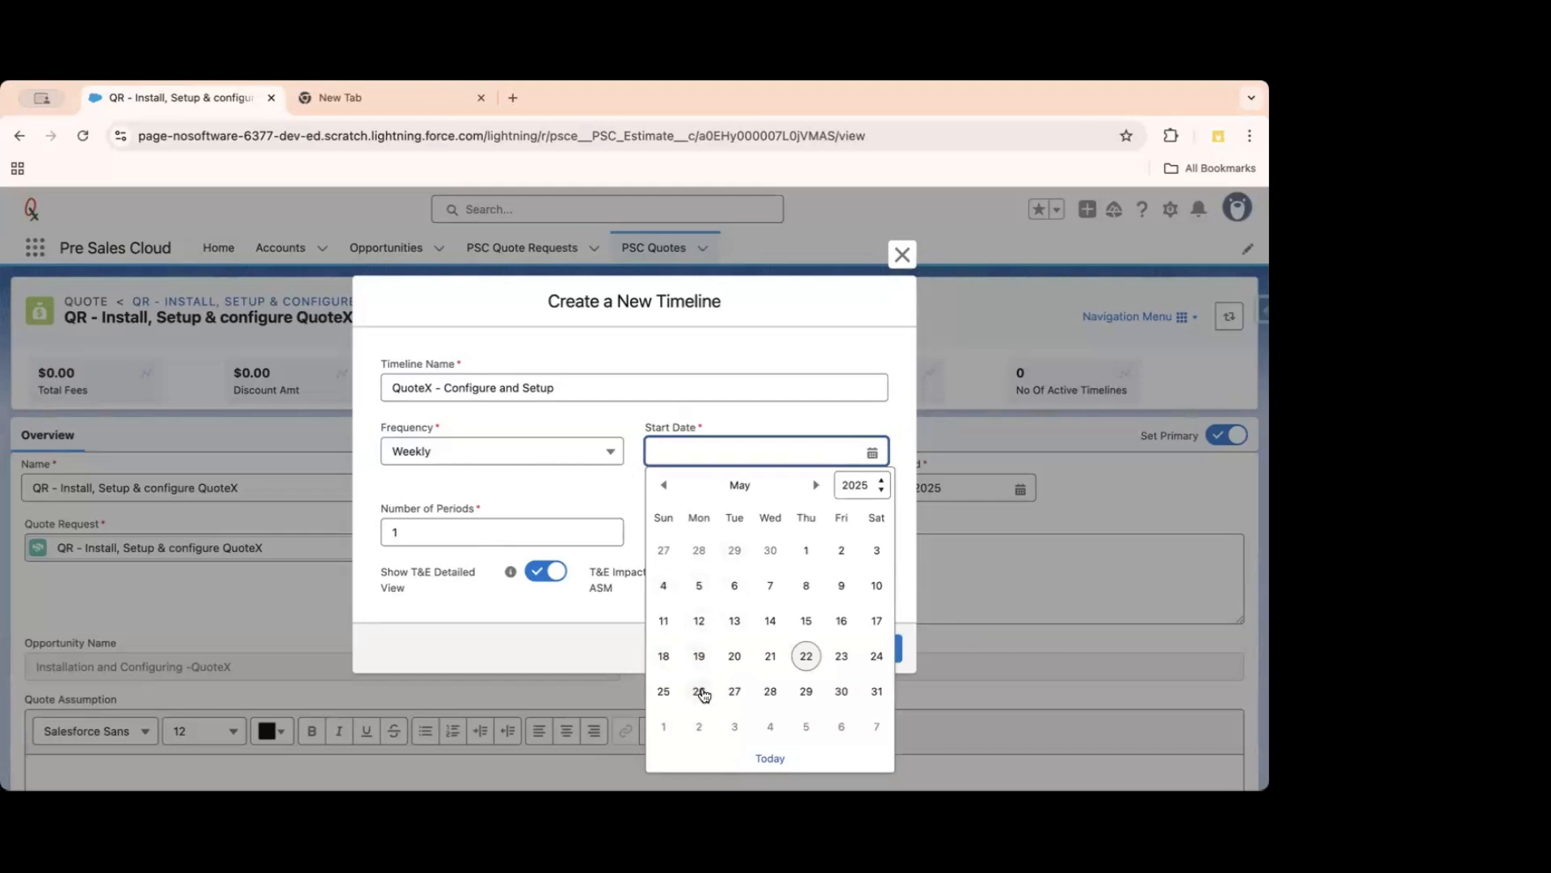
left_click(816, 486)
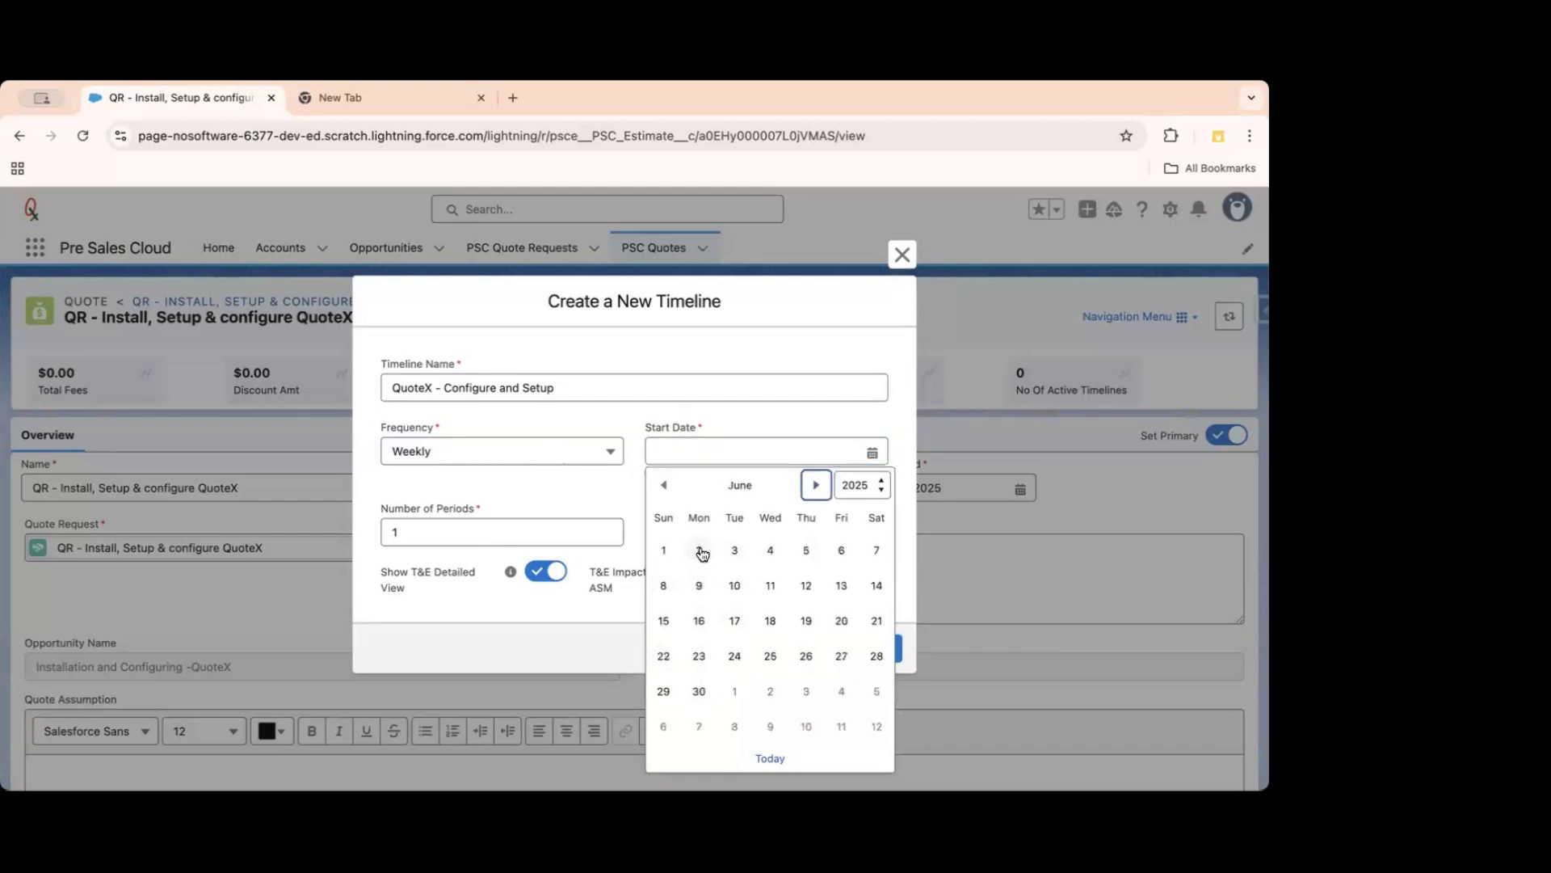
left_click(664, 585)
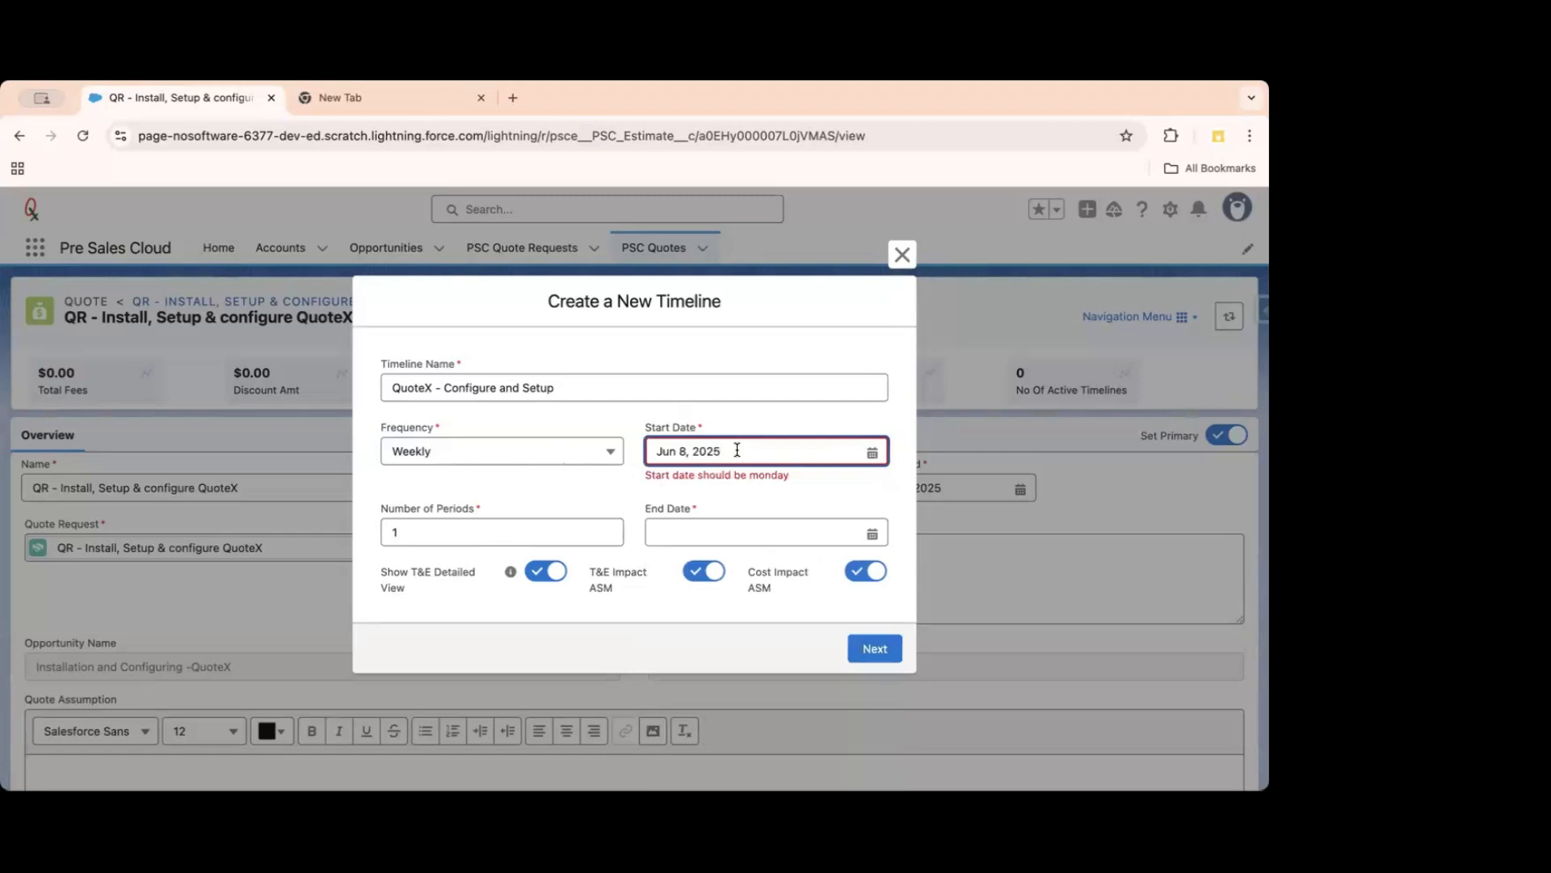
Try the Yearly, Quarterly and Monthly frequencies for the new timeline and return it to Weekly.
left_click(519, 443)
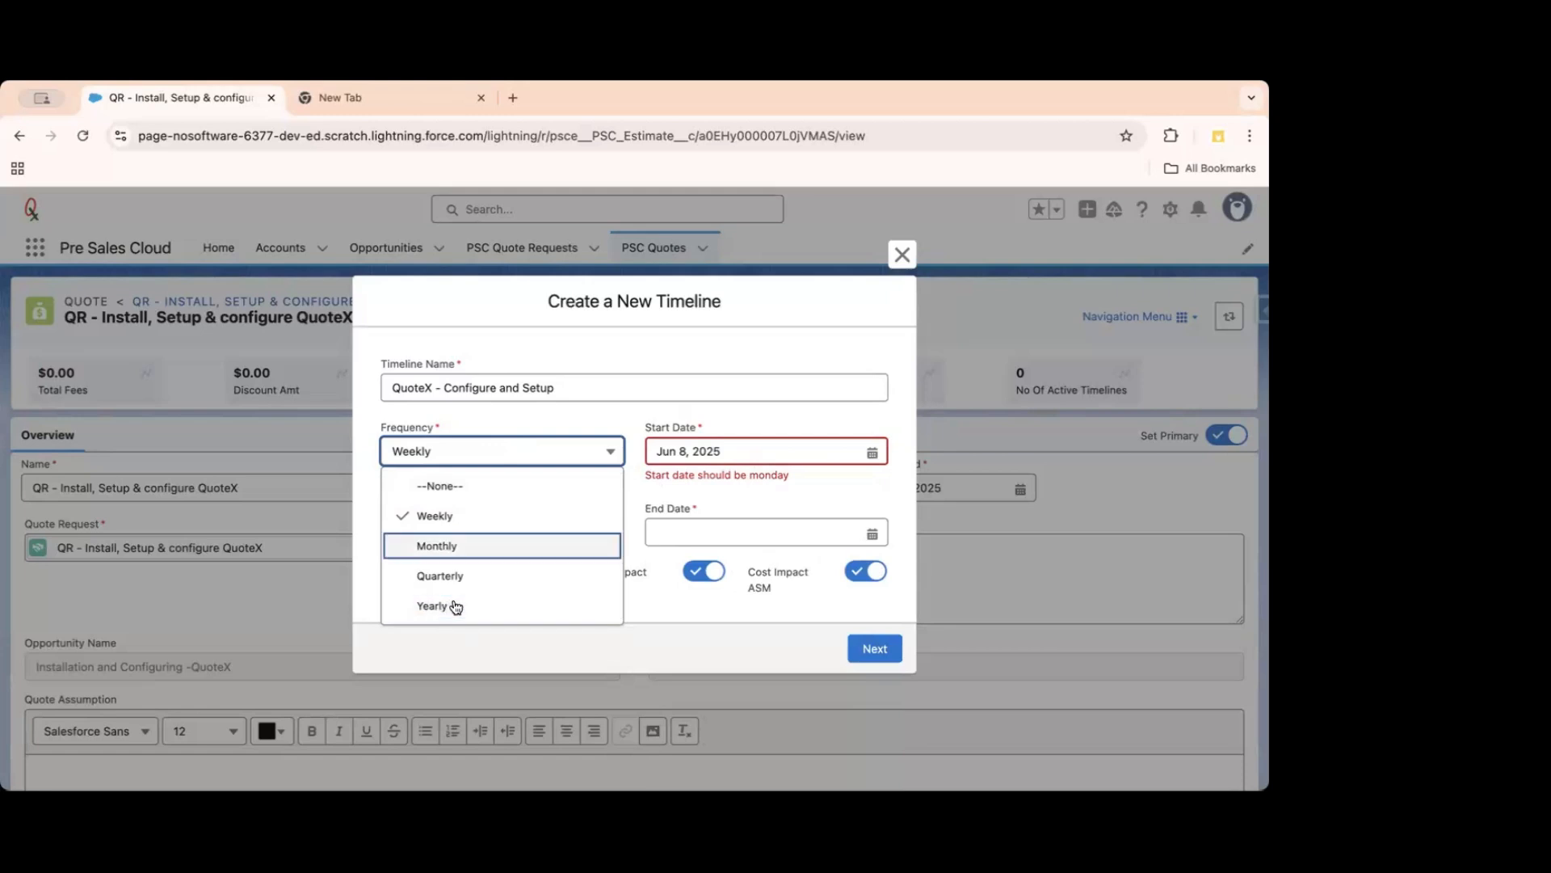
key("Return")
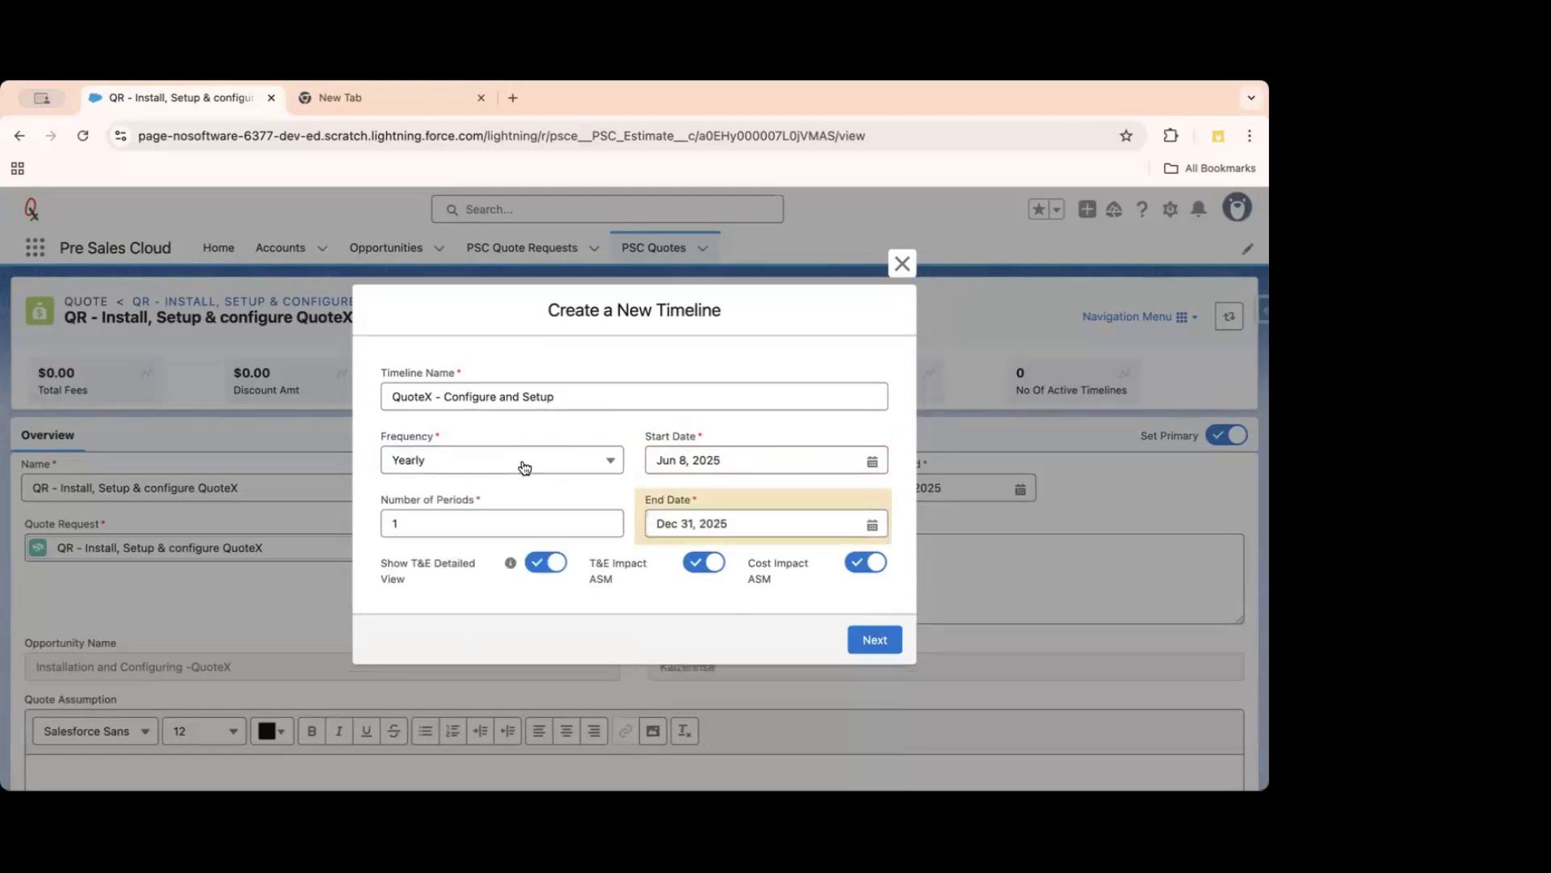
left_click(540, 460)
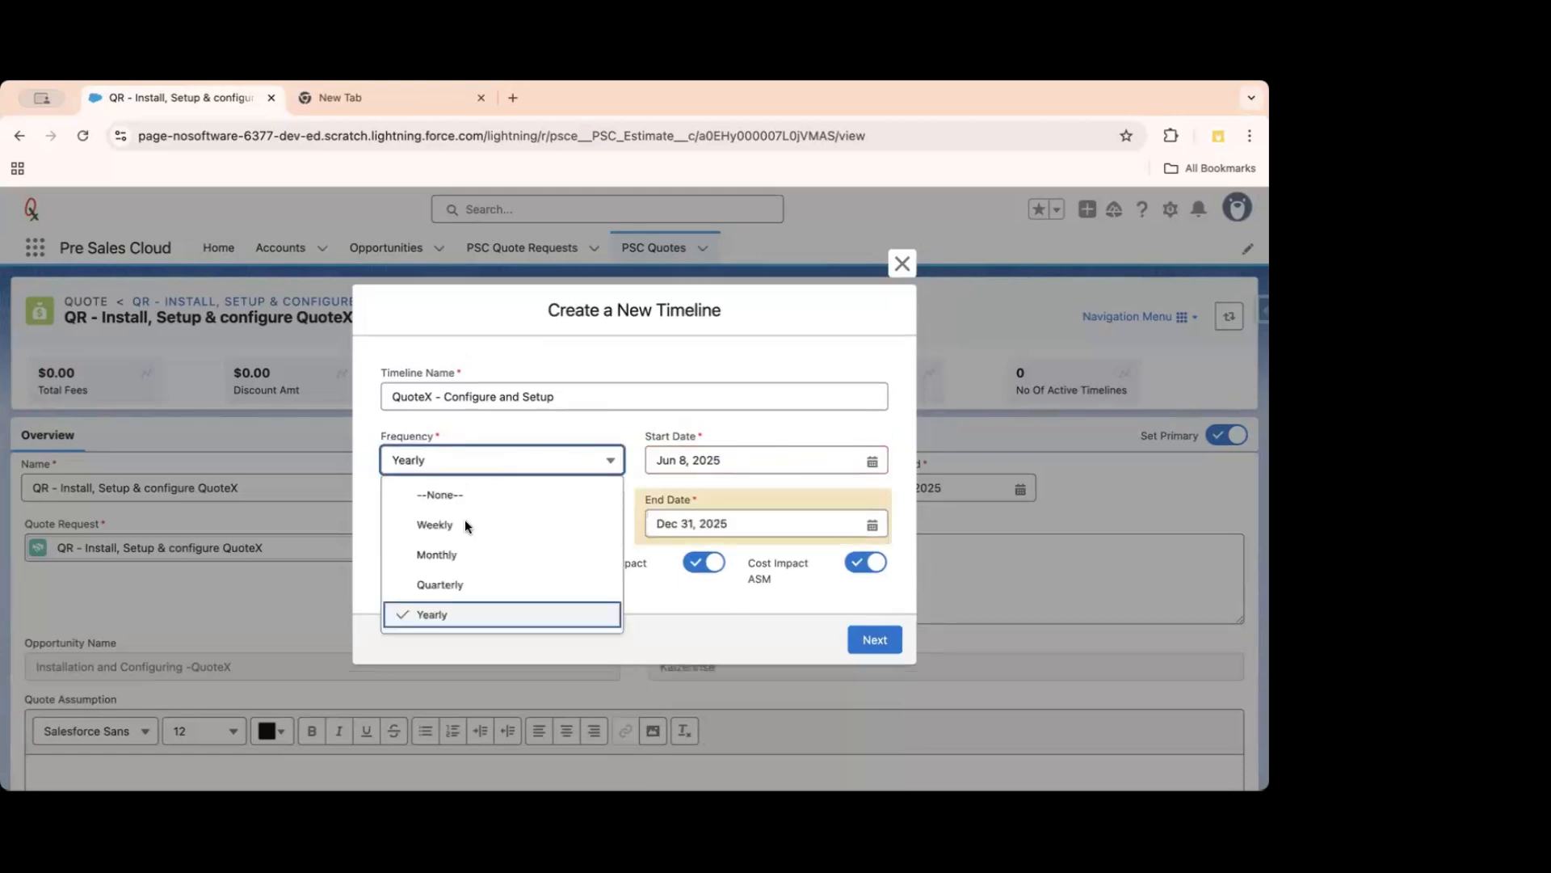
left_click(458, 585)
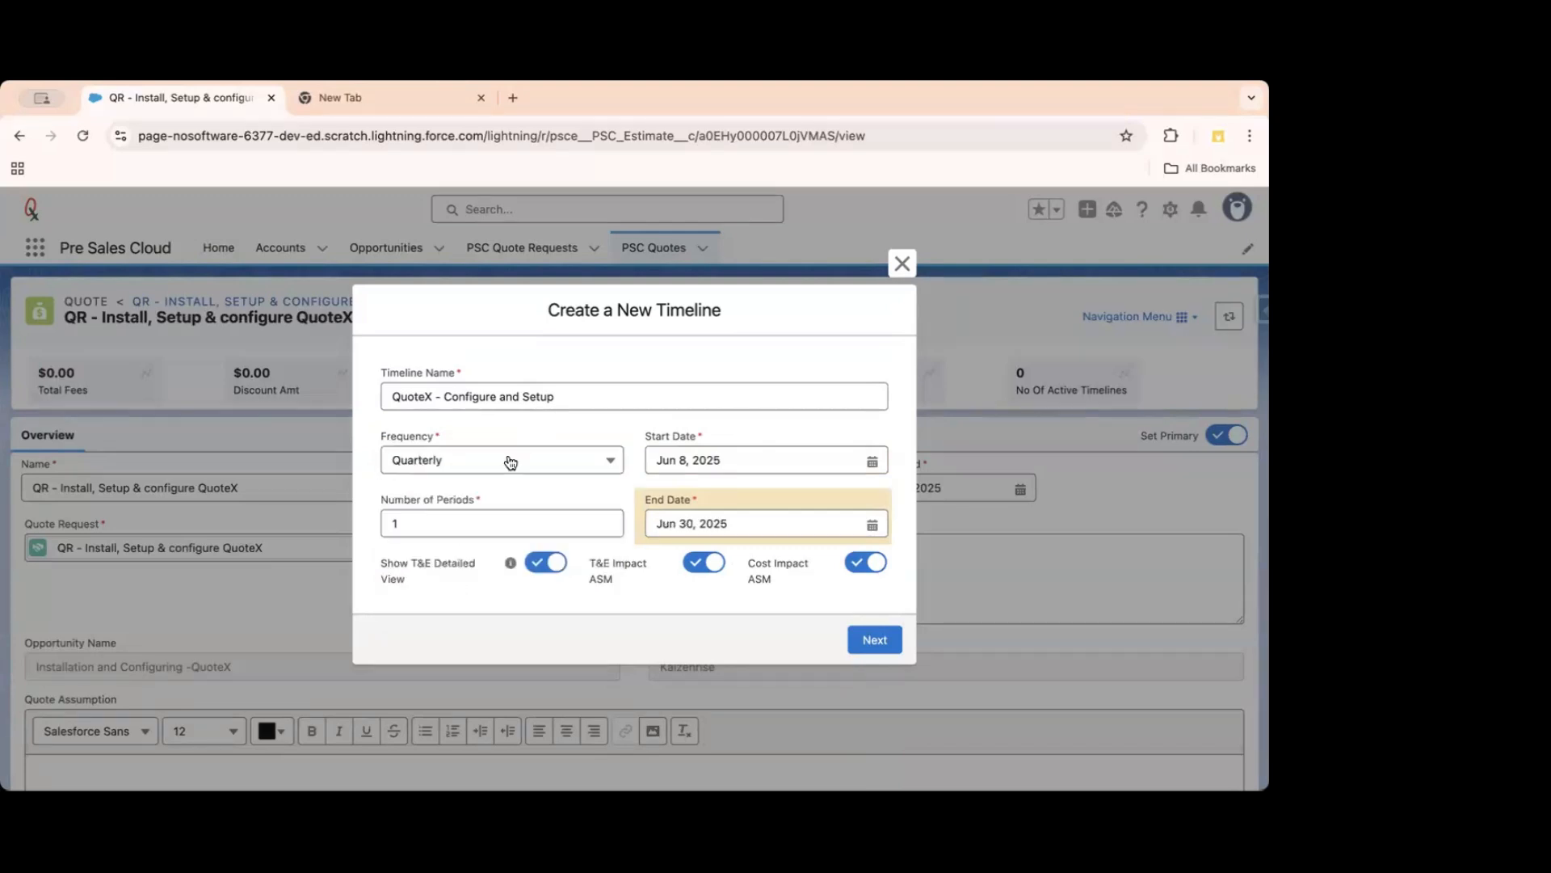
left_click(517, 459)
left_click(469, 555)
left_click(537, 429)
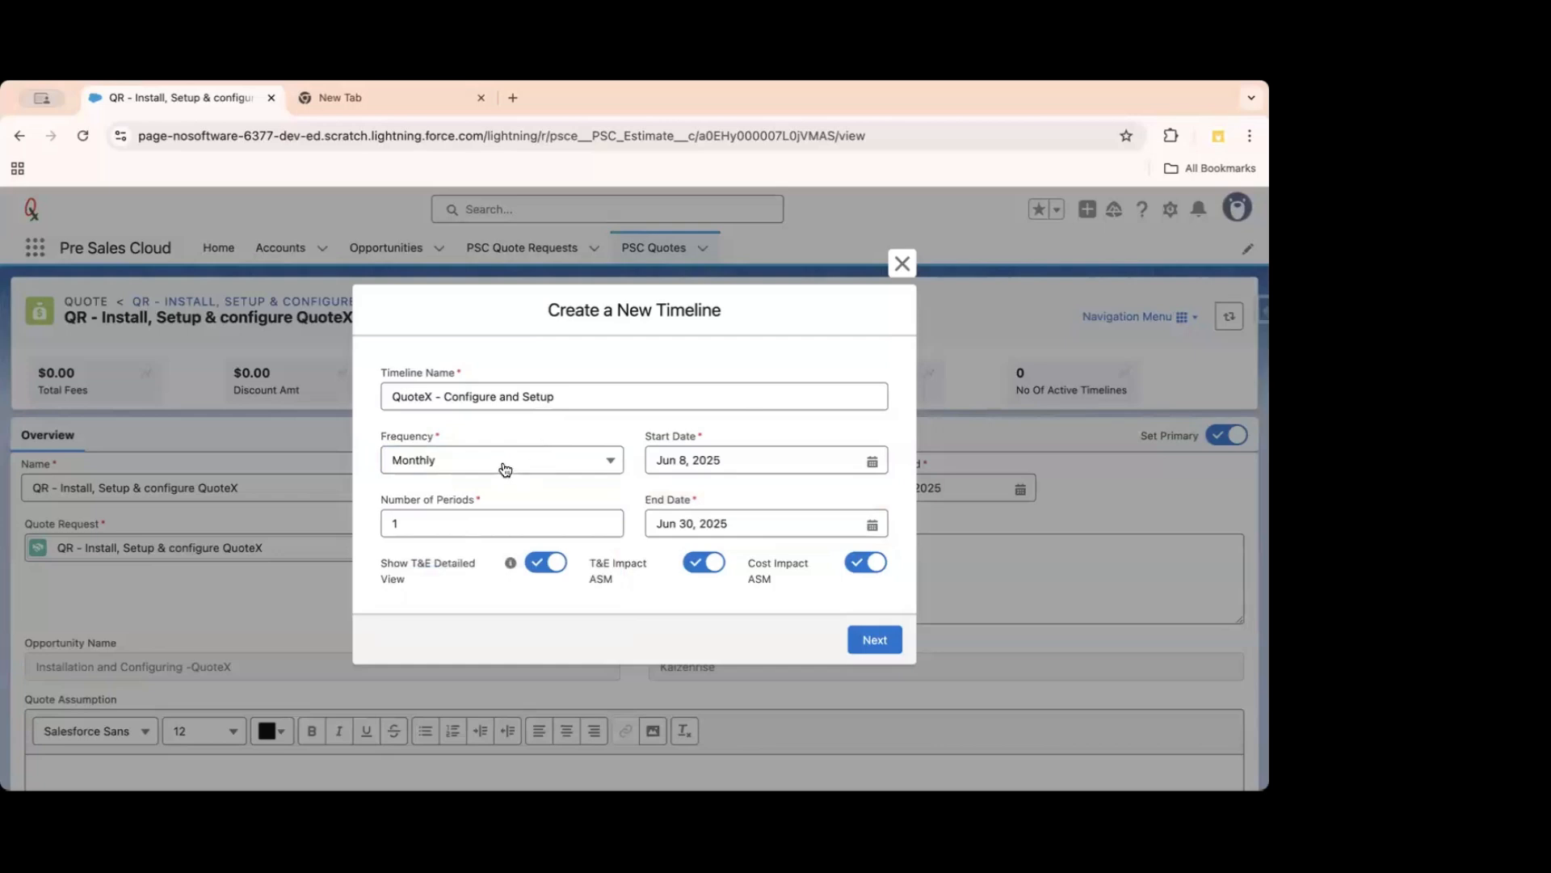
left_click(501, 466)
left_click(475, 526)
left_click(534, 424)
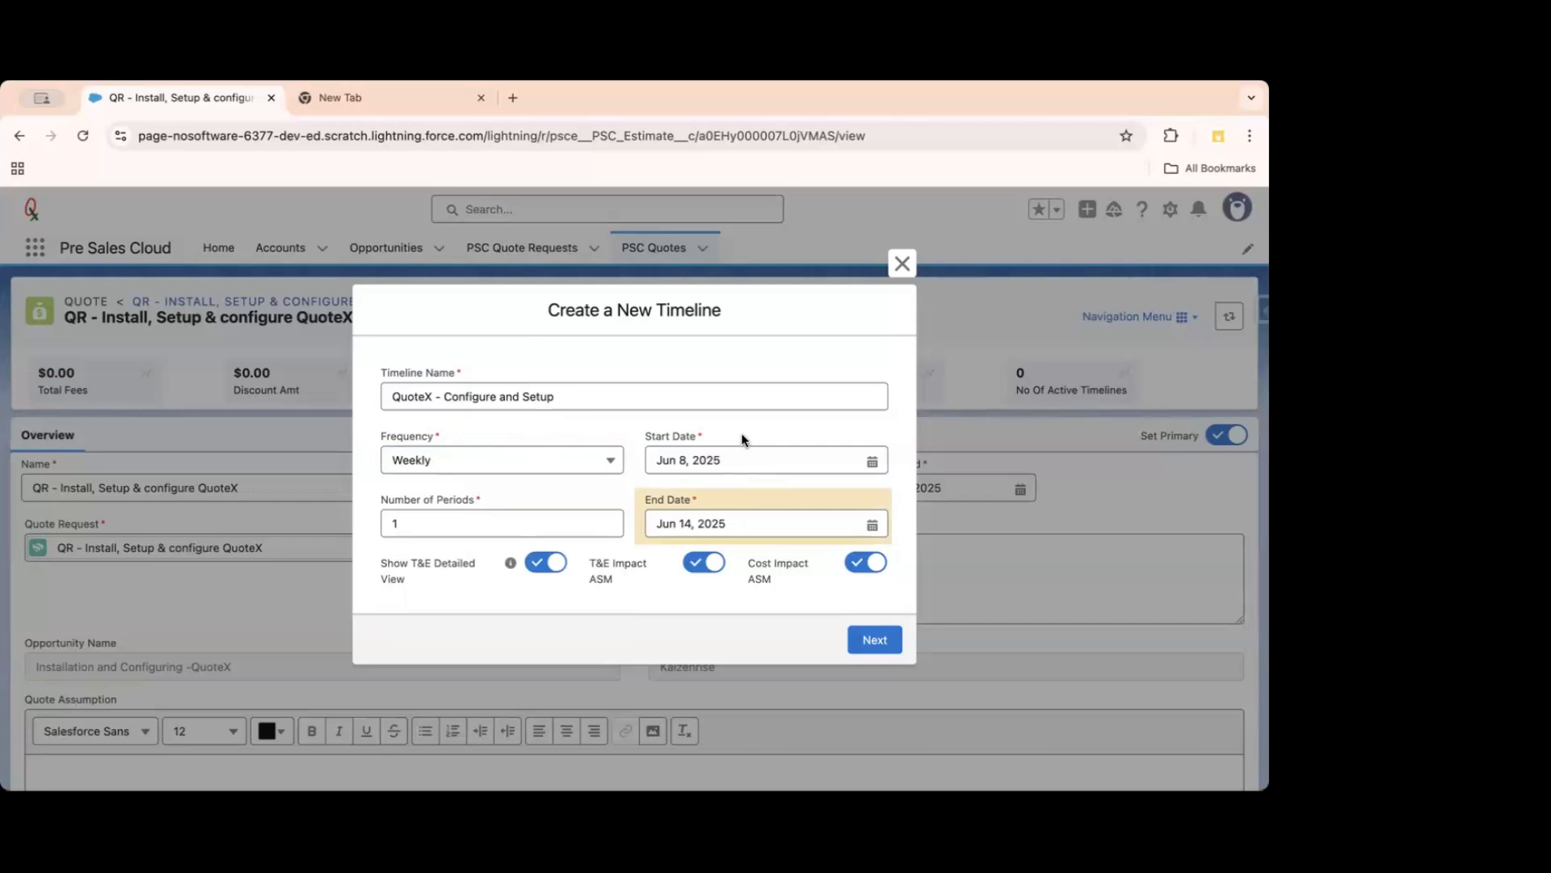
Set the new timeline's start date to Jun 30, 2025 and its number of periods to 2.
left_click(670, 459)
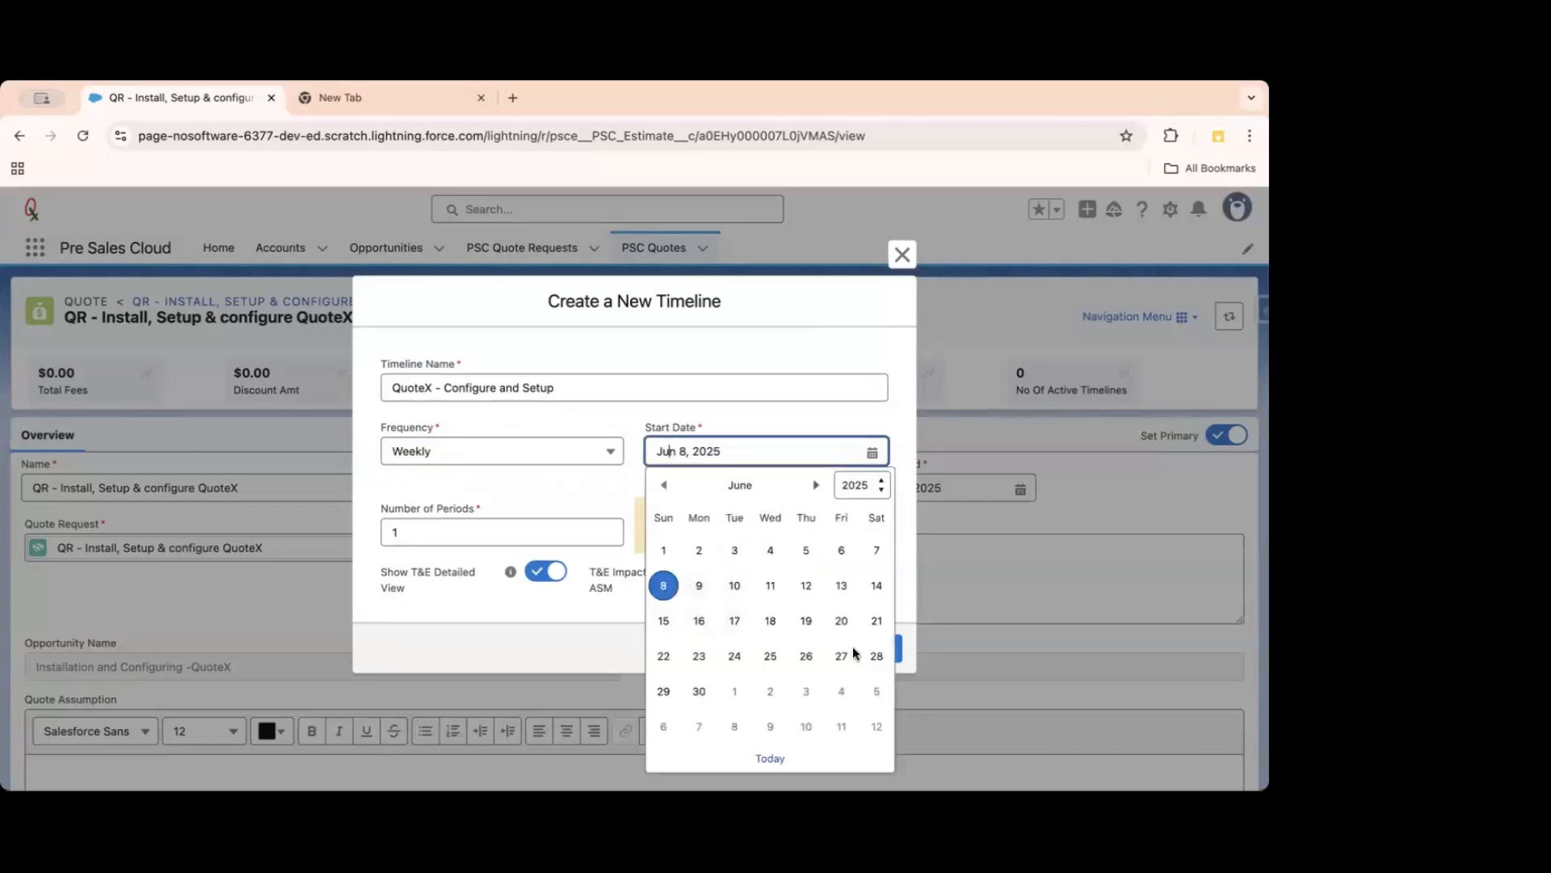
left_click(816, 484)
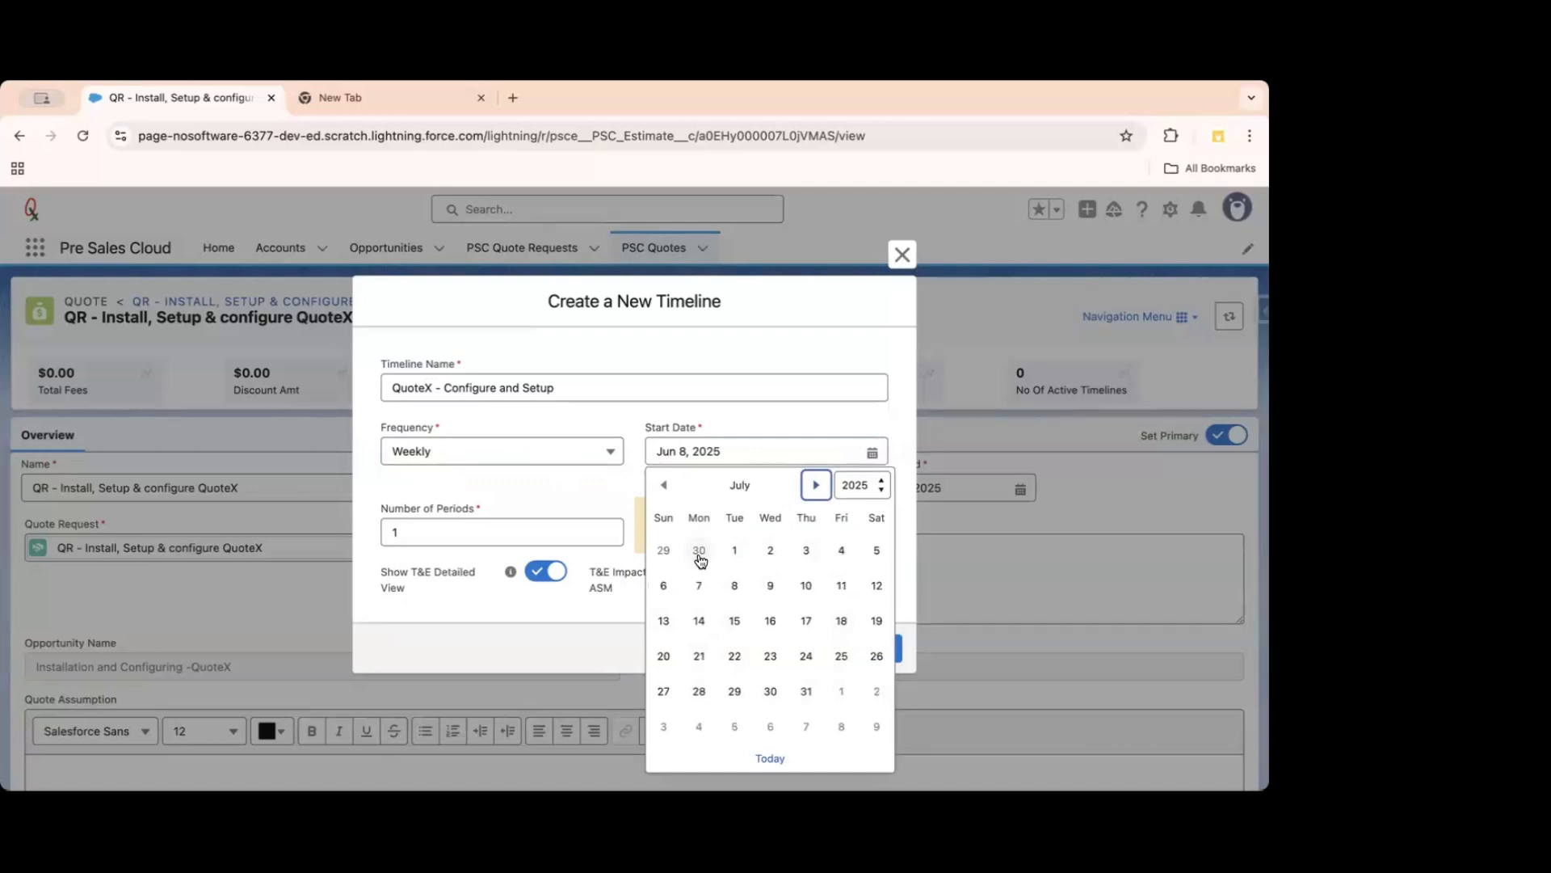
left_click(699, 553)
left_click(436, 533)
key("BackSpace")
type("2")
left_click(516, 592)
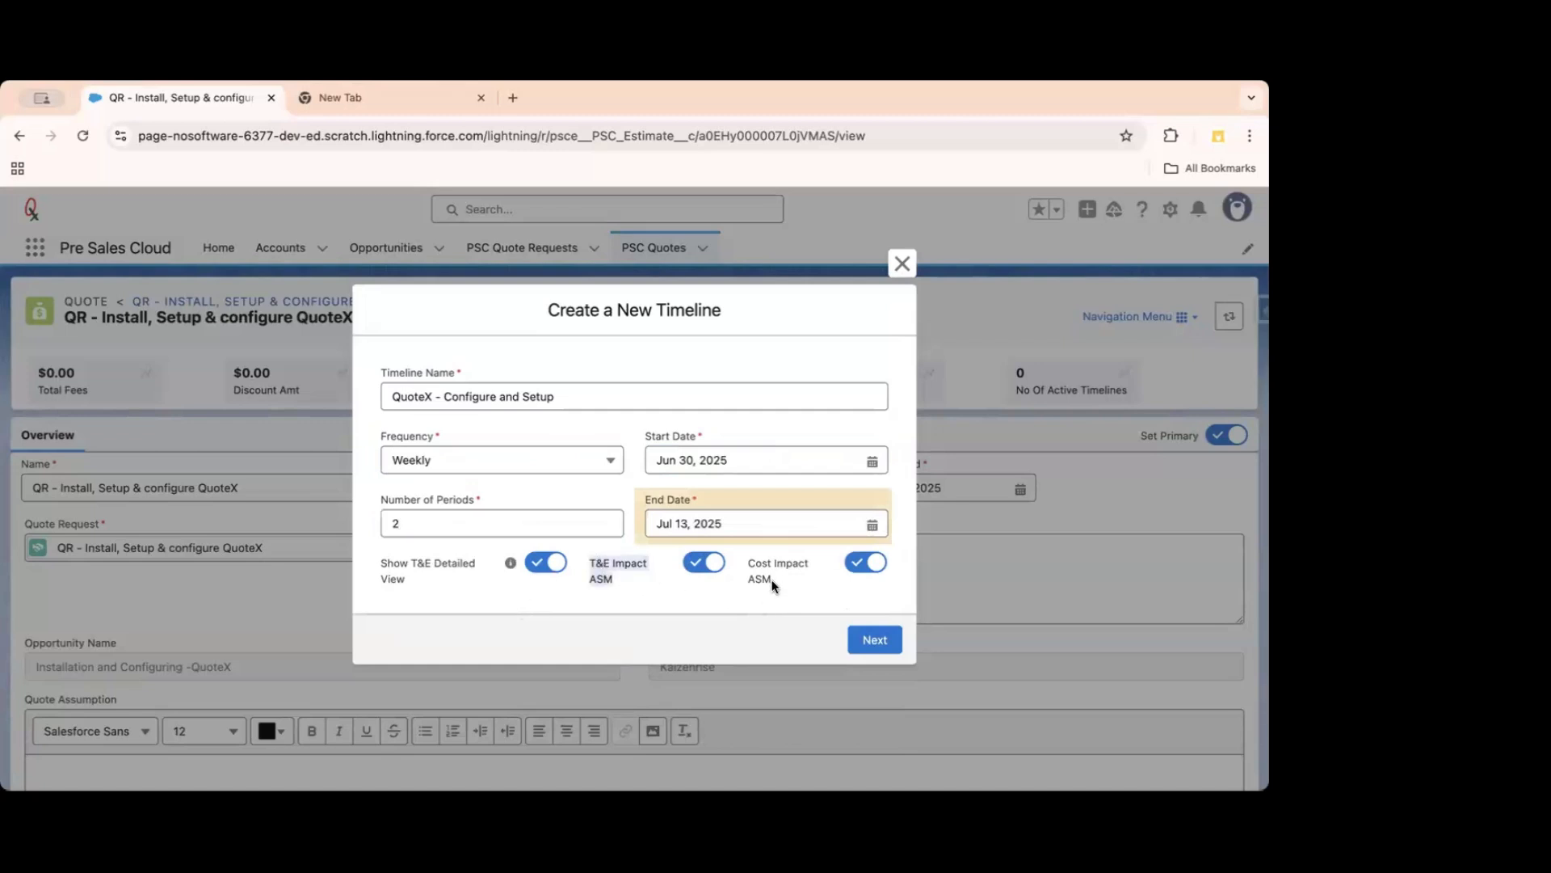
Examine the Cost Impact ASM and T&E Impact ASM options in the new timeline's settings.
left_click_drag(747, 562, 780, 577)
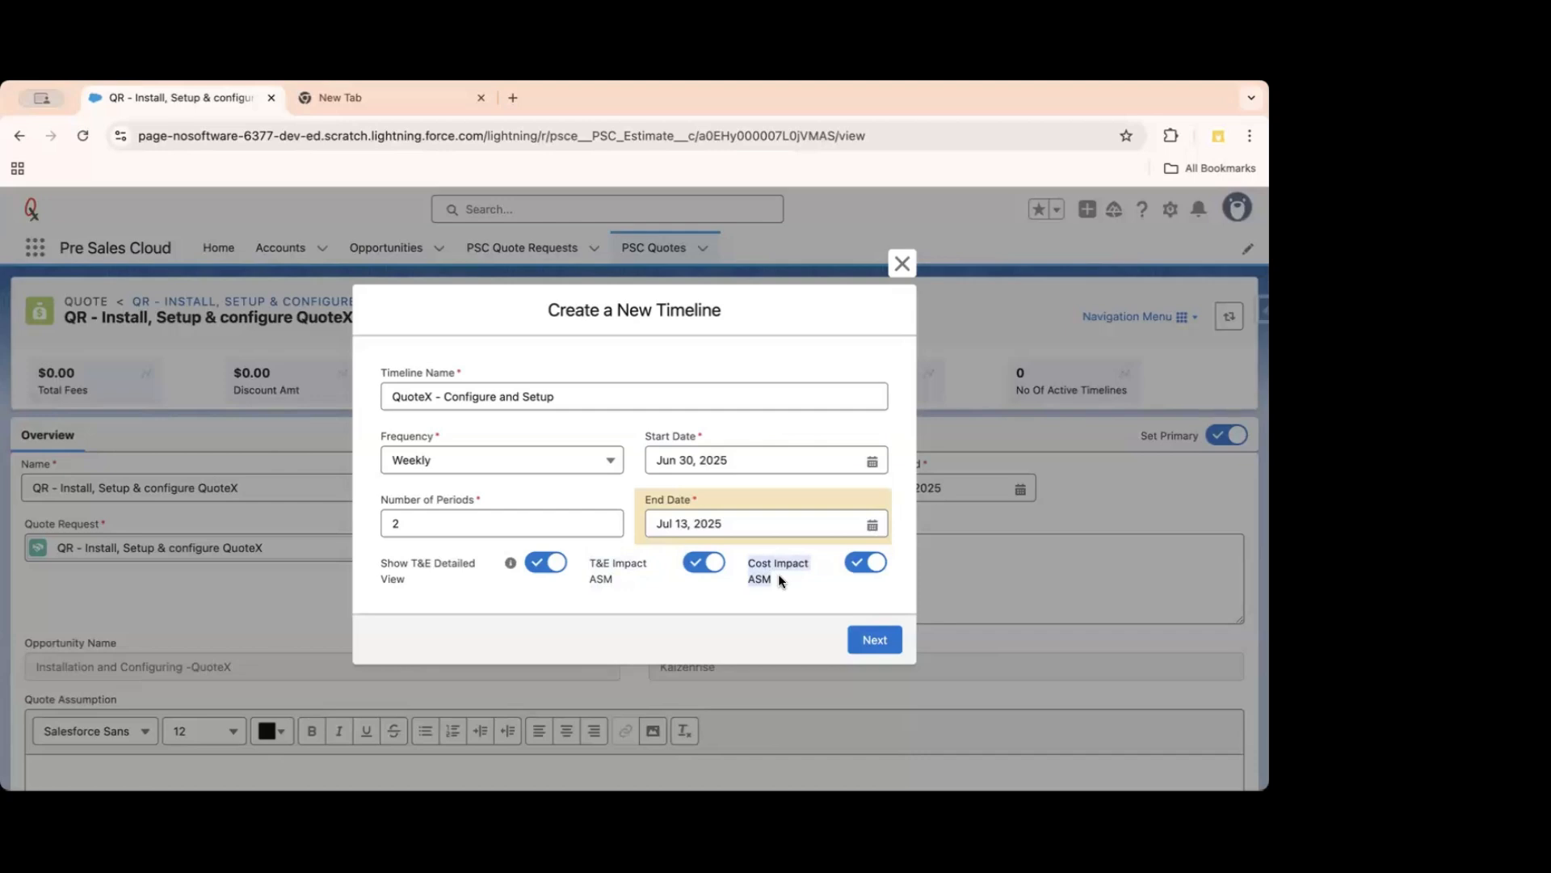
left_click_drag(592, 566, 618, 571)
left_click(626, 576)
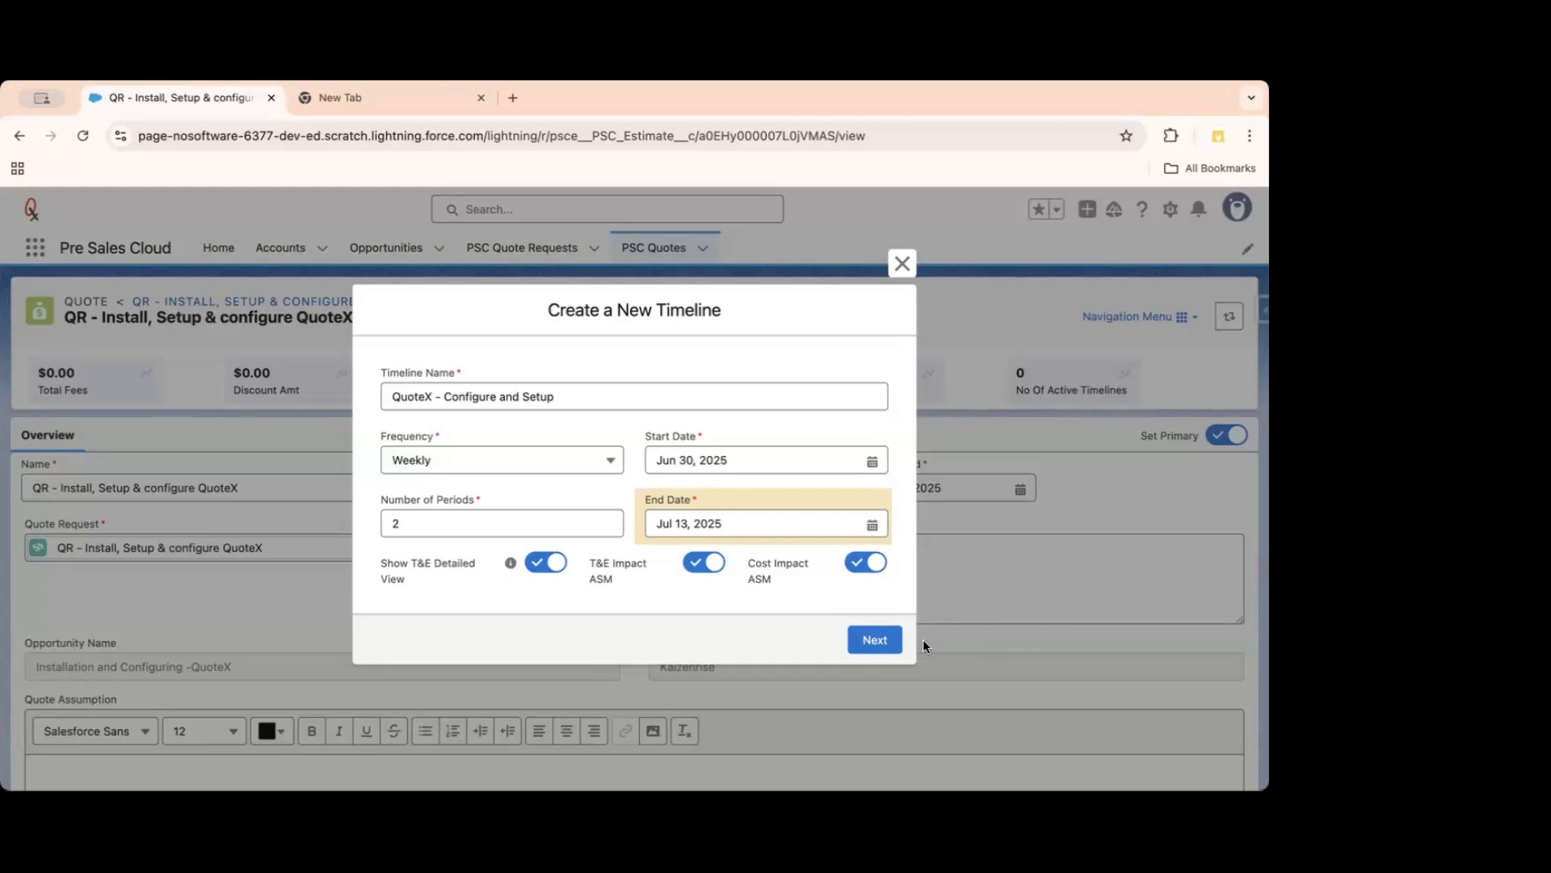
Compare the available contract types for the new timeline, choose Fixed Fee, and save the timeline.
left_click(872, 639)
left_click(686, 485)
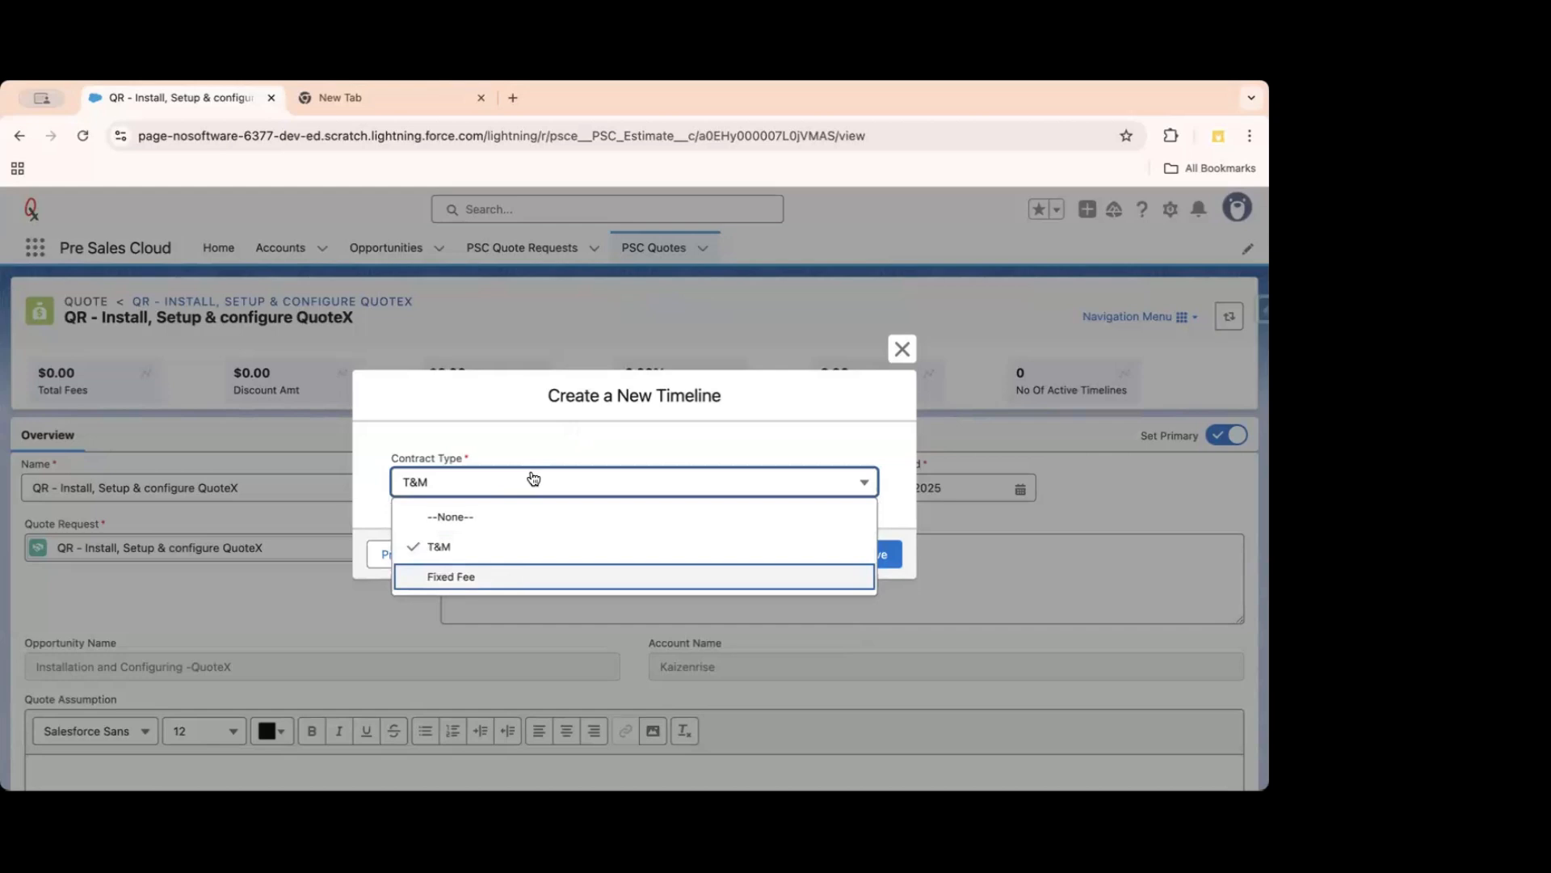
left_click(444, 544)
left_click(576, 449)
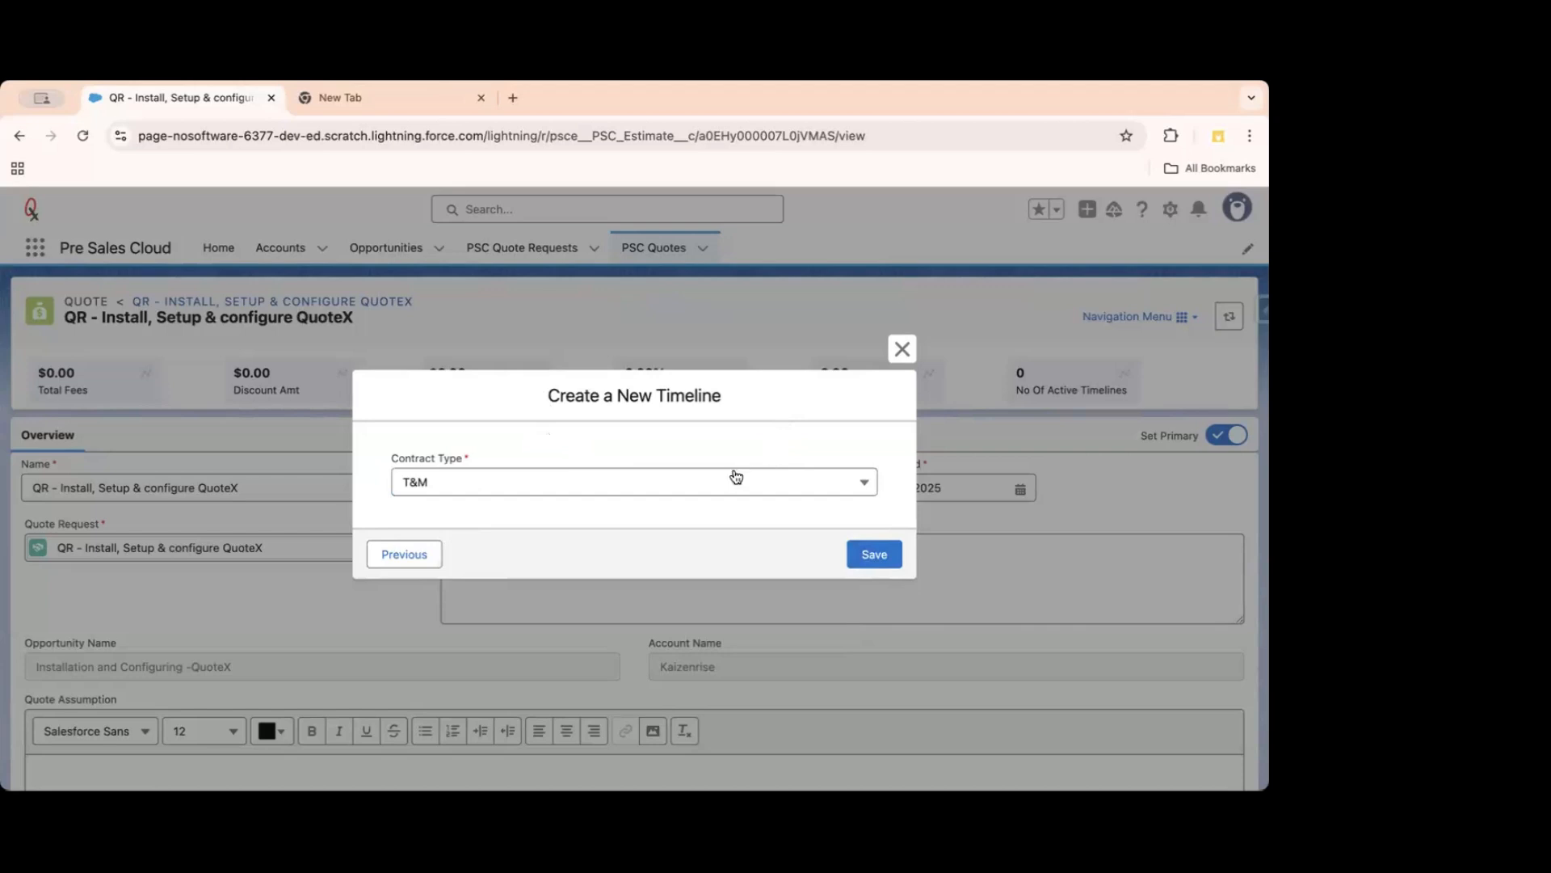
left_click(722, 484)
left_click(635, 570)
left_click(613, 481)
left_click(666, 460)
left_click(863, 556)
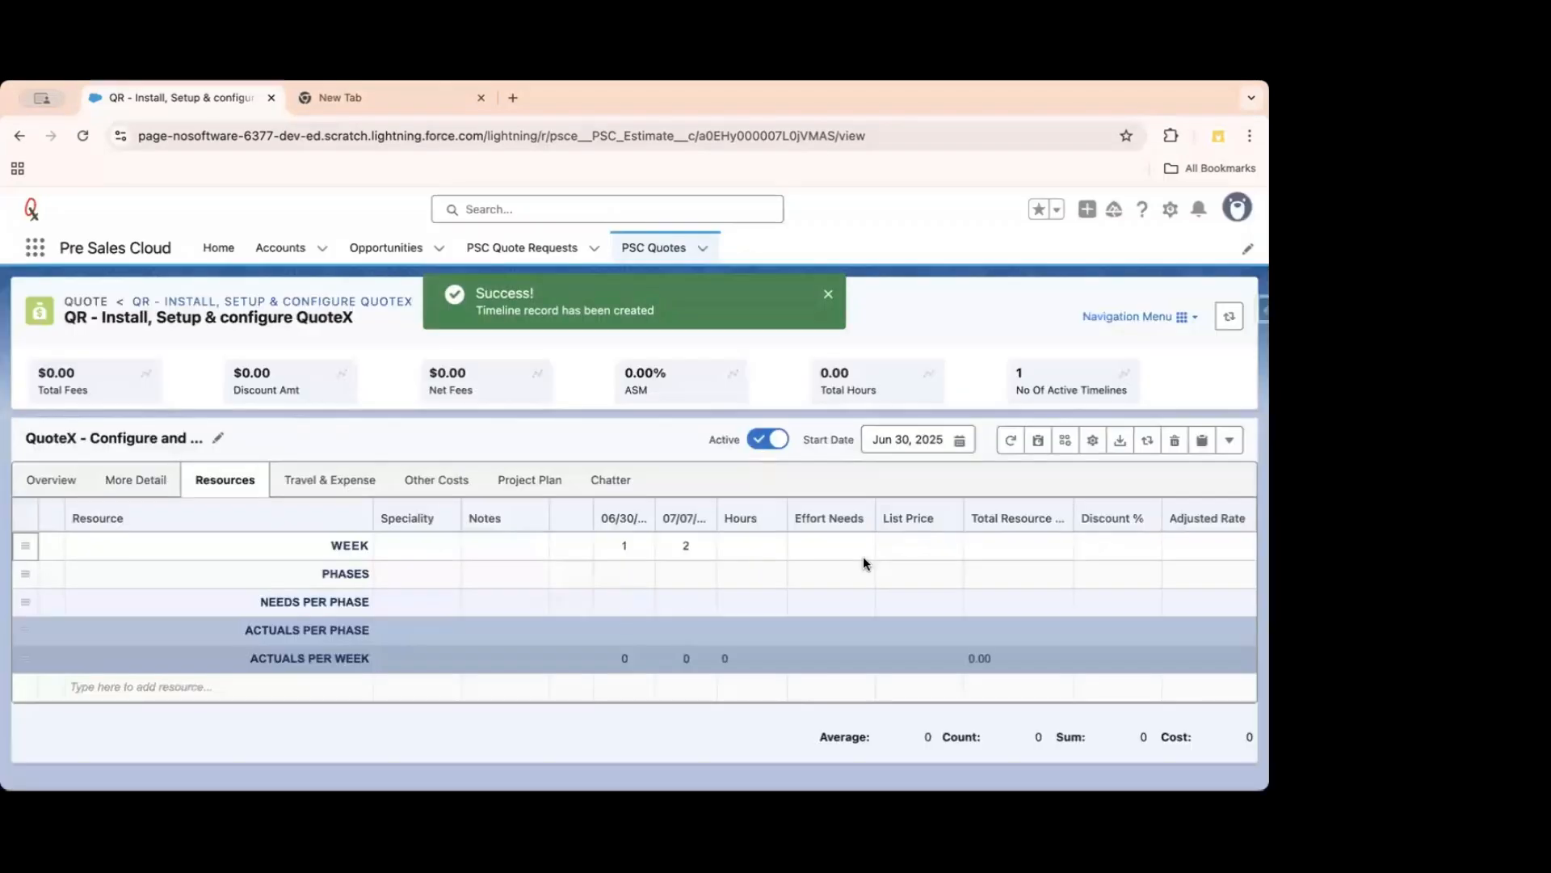
Examine the FF Buffer % field in the new timeline's overview.
left_click(51, 480)
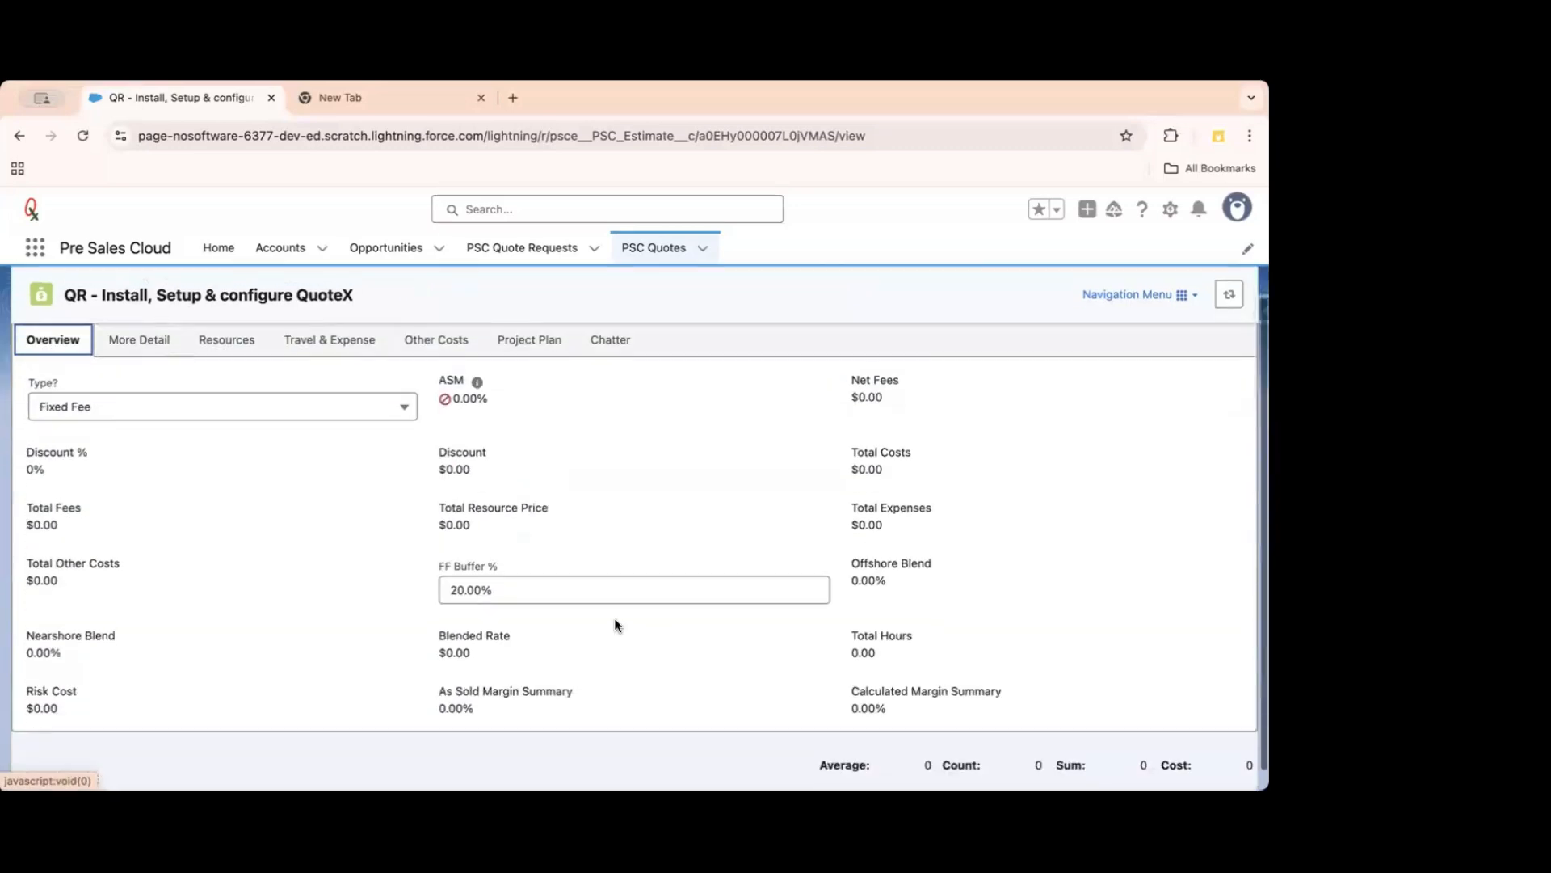
scroll(653, 641, "down", 1)
double_click(468, 565)
scroll(648, 524, "up", 2)
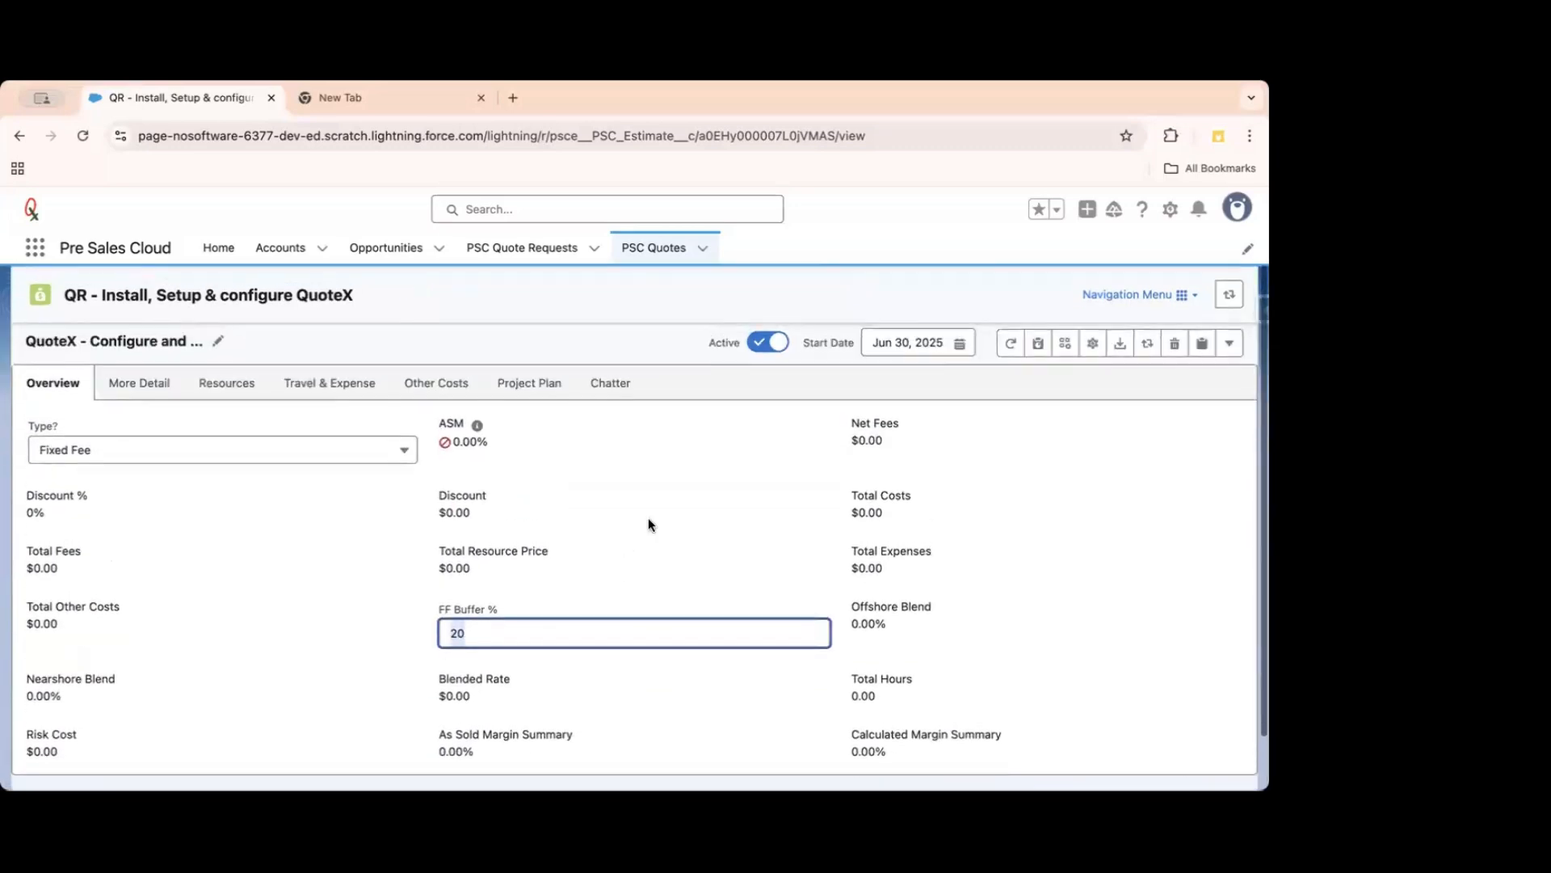
scroll(648, 521, "up", 1)
Compare the Fixed Fee and T&M types in the timeline overview and leave the type set to T&M.
left_click(170, 504)
left_click(135, 548)
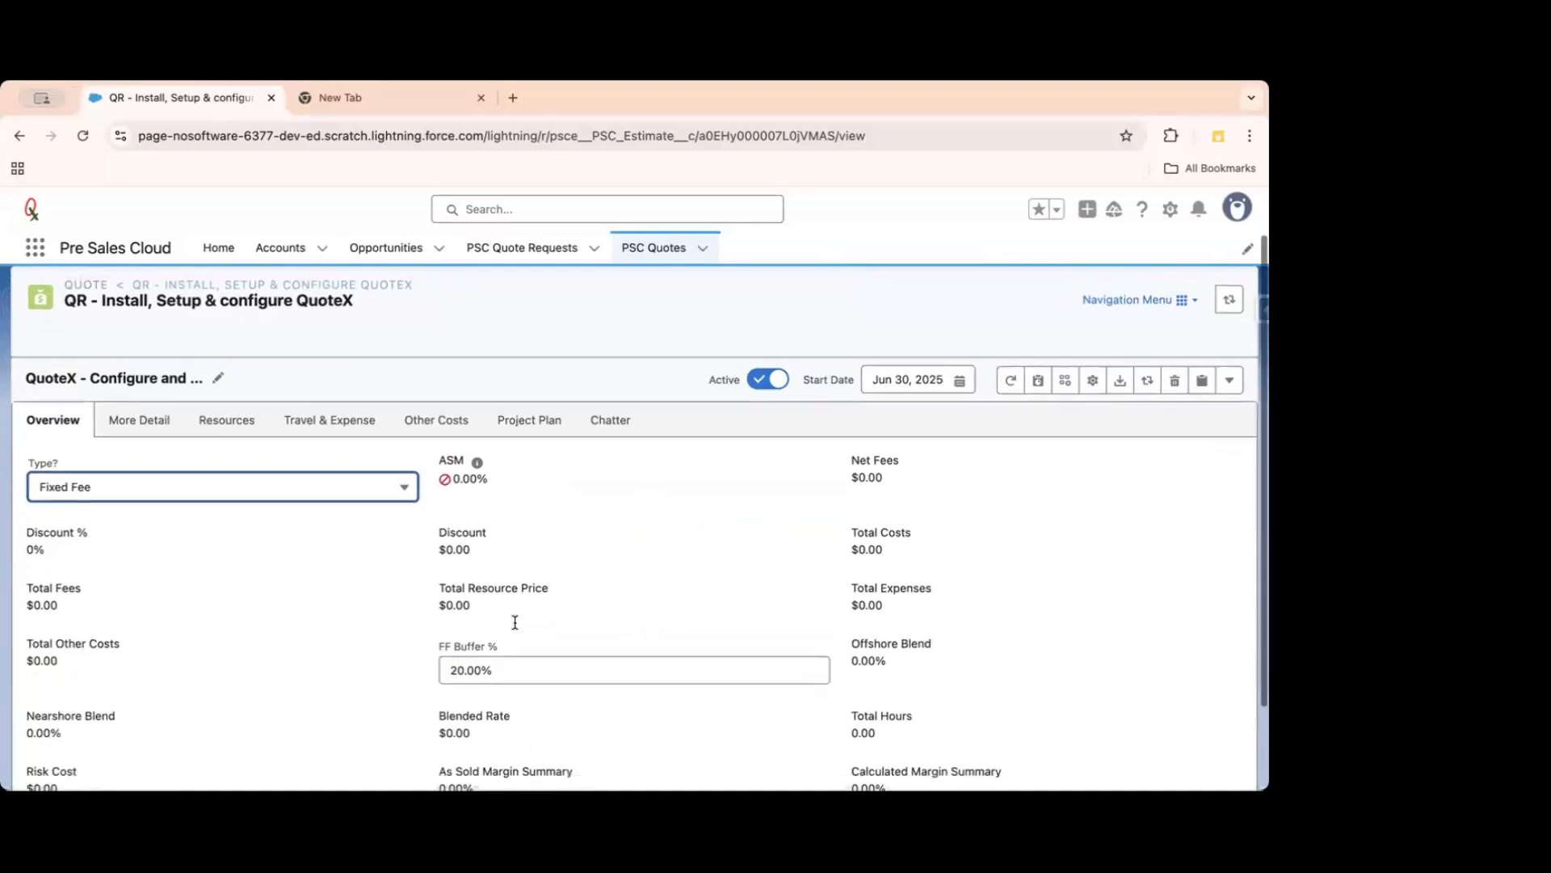
scroll(572, 602, "down", 1)
key("Tab")
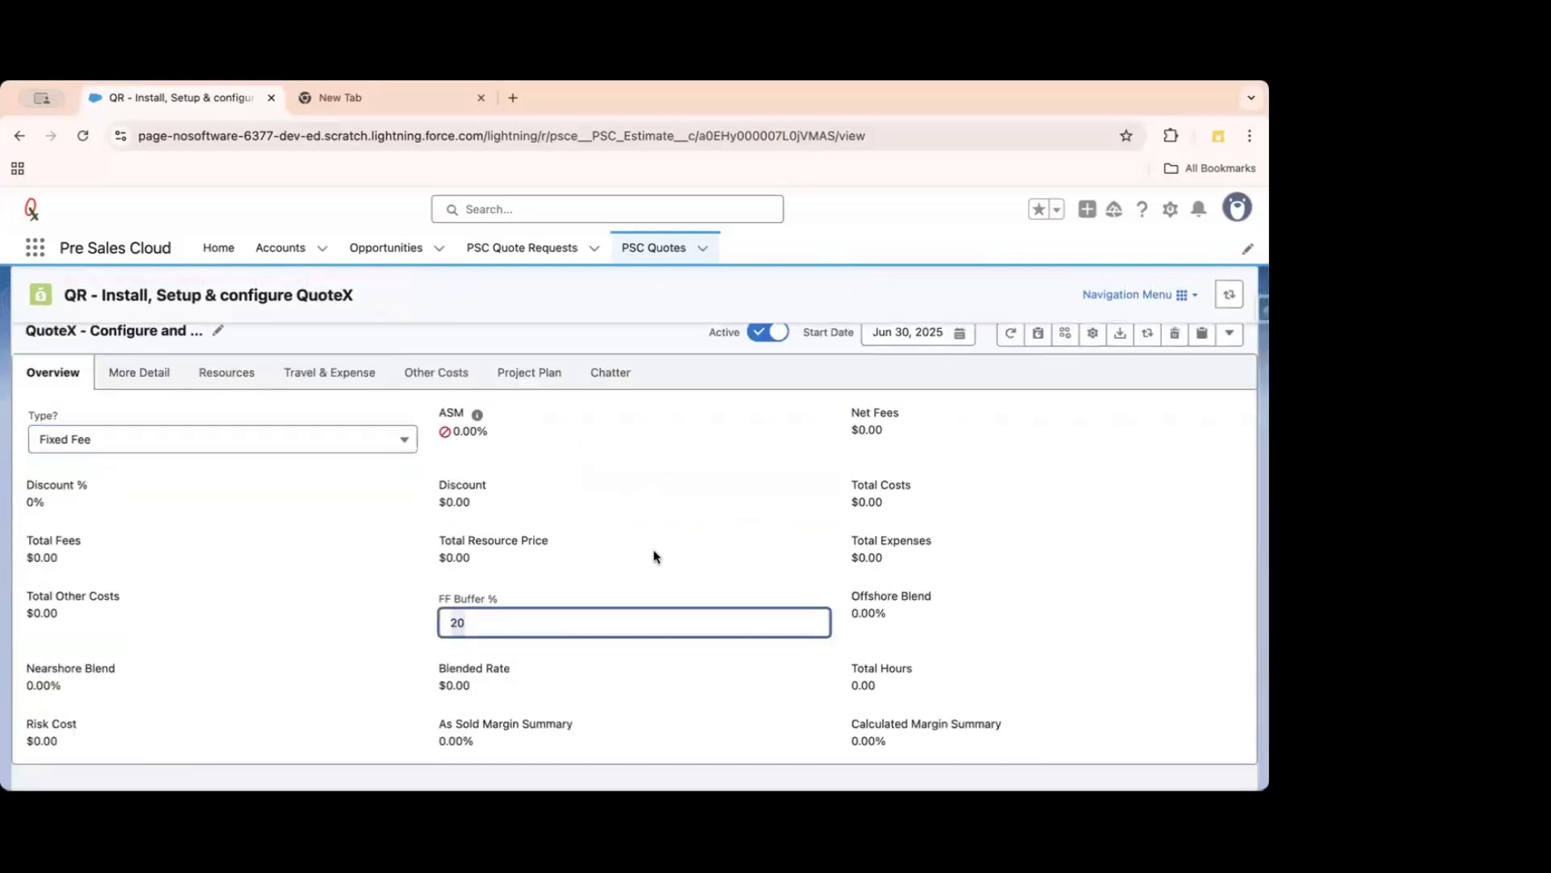
left_click(323, 439)
left_click(232, 467)
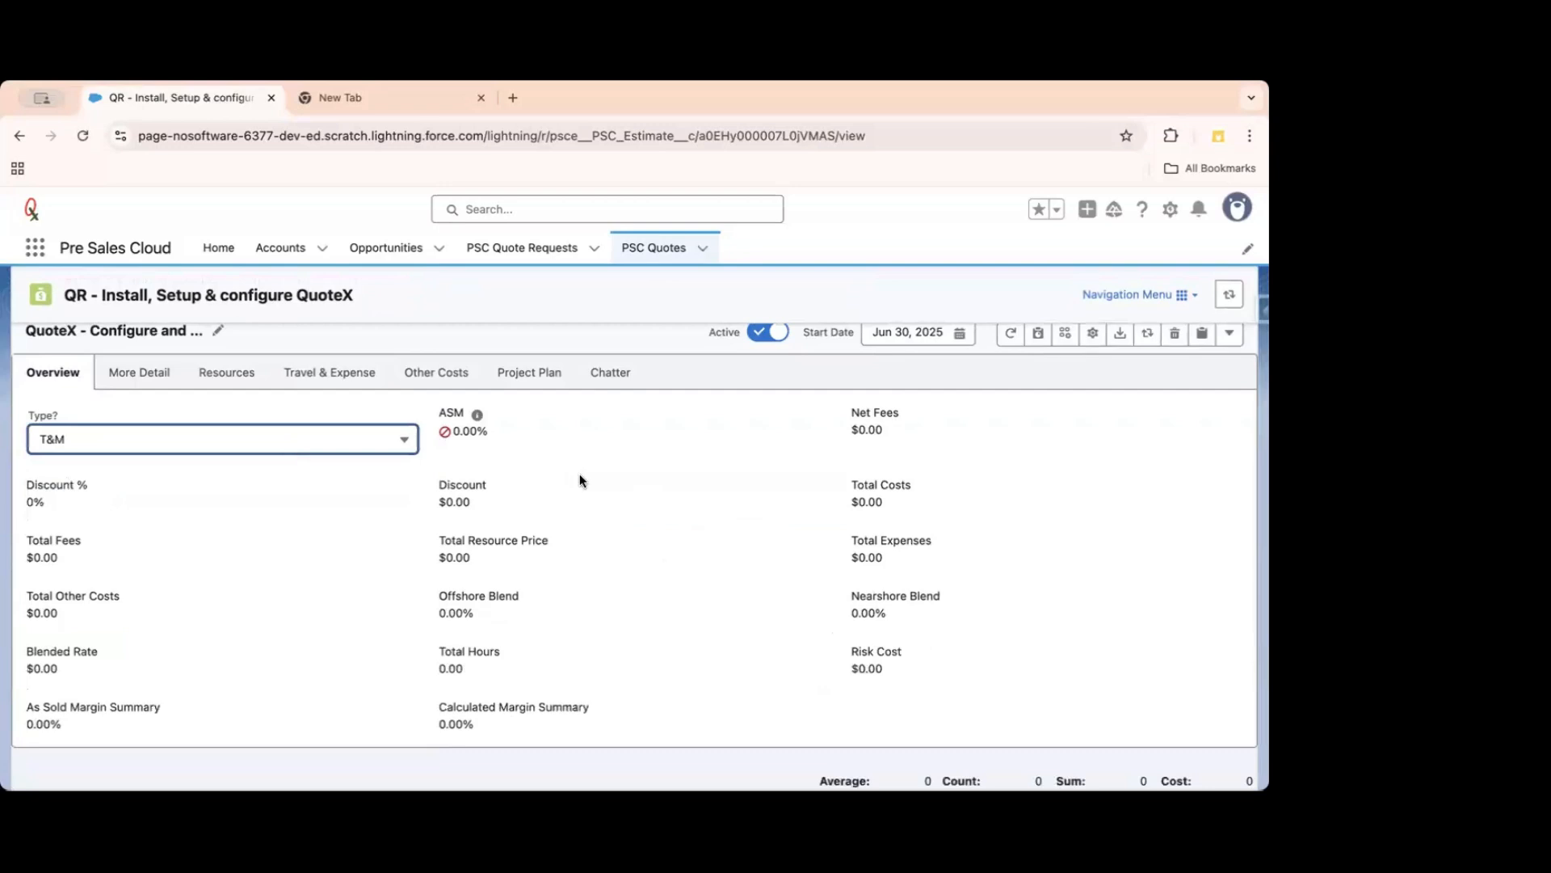
scroll(514, 482, "up", 2)
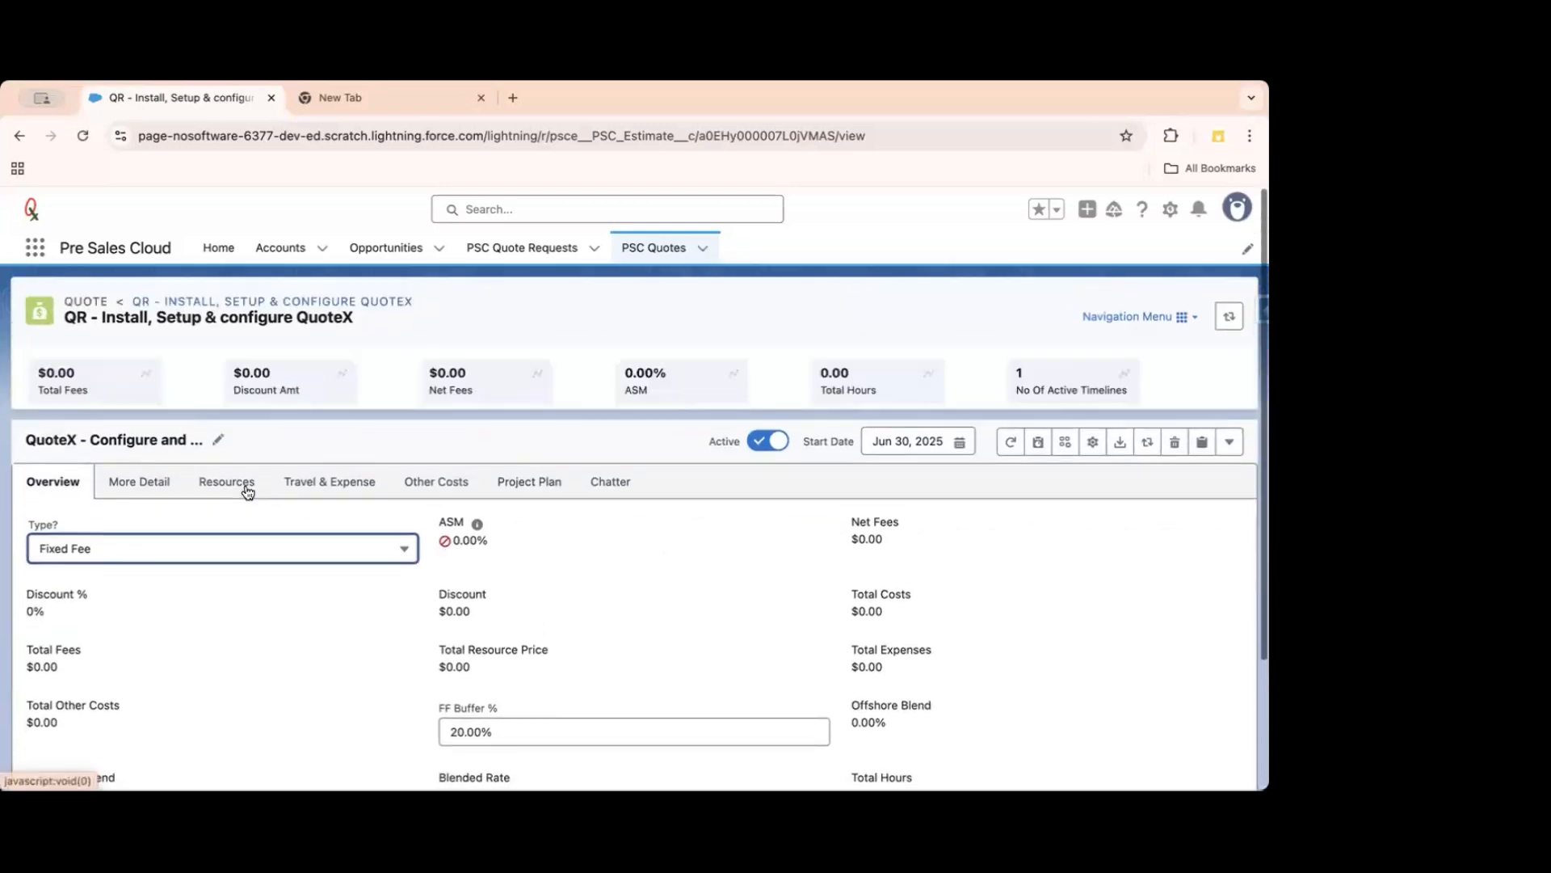
left_click(223, 541)
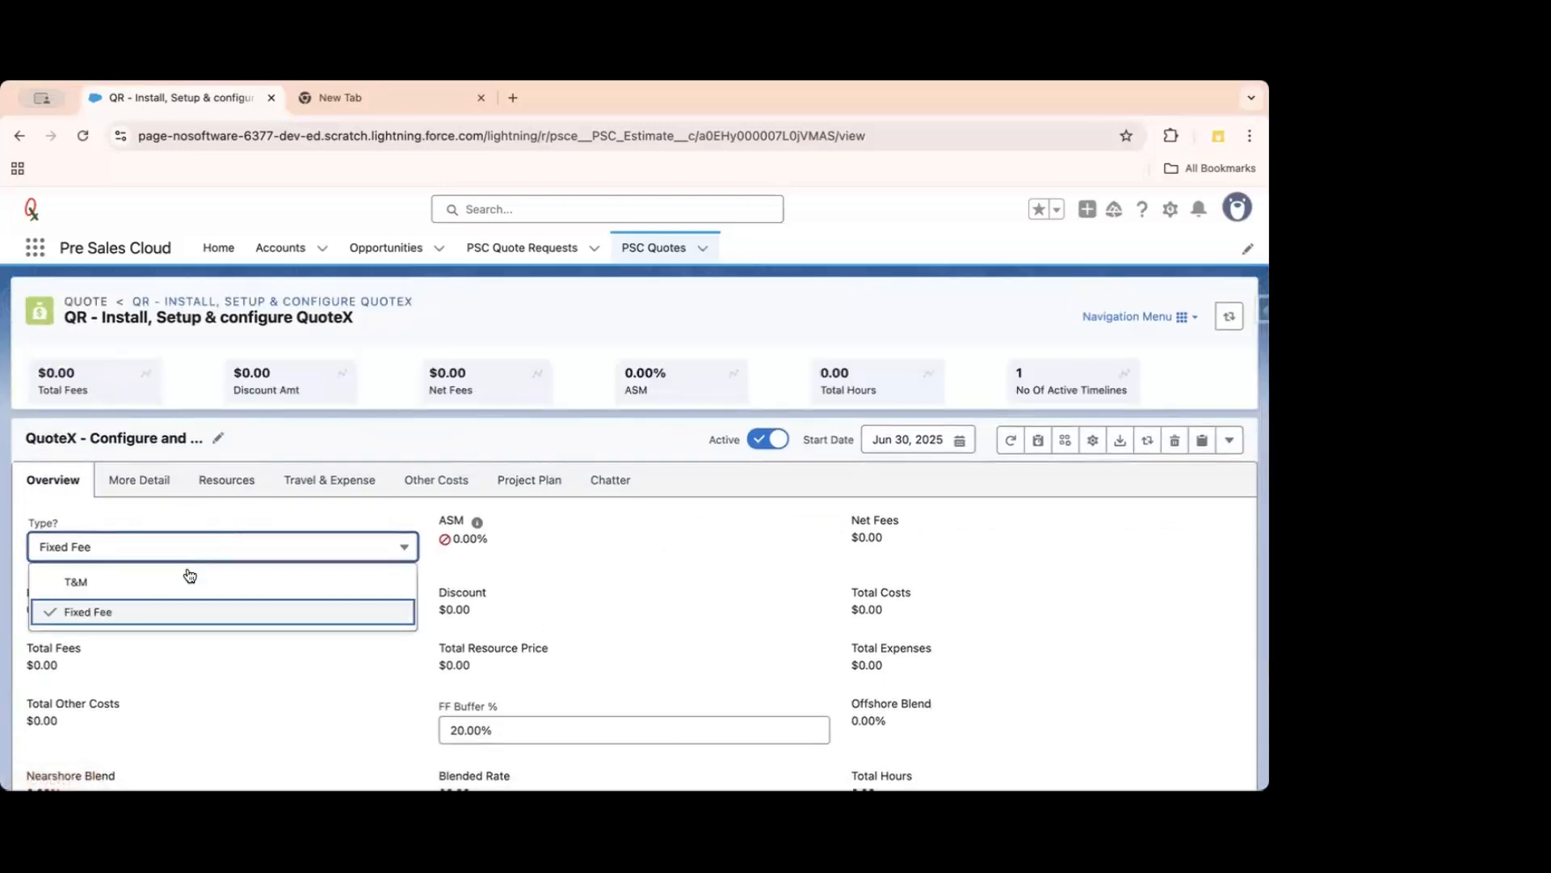
left_click(198, 578)
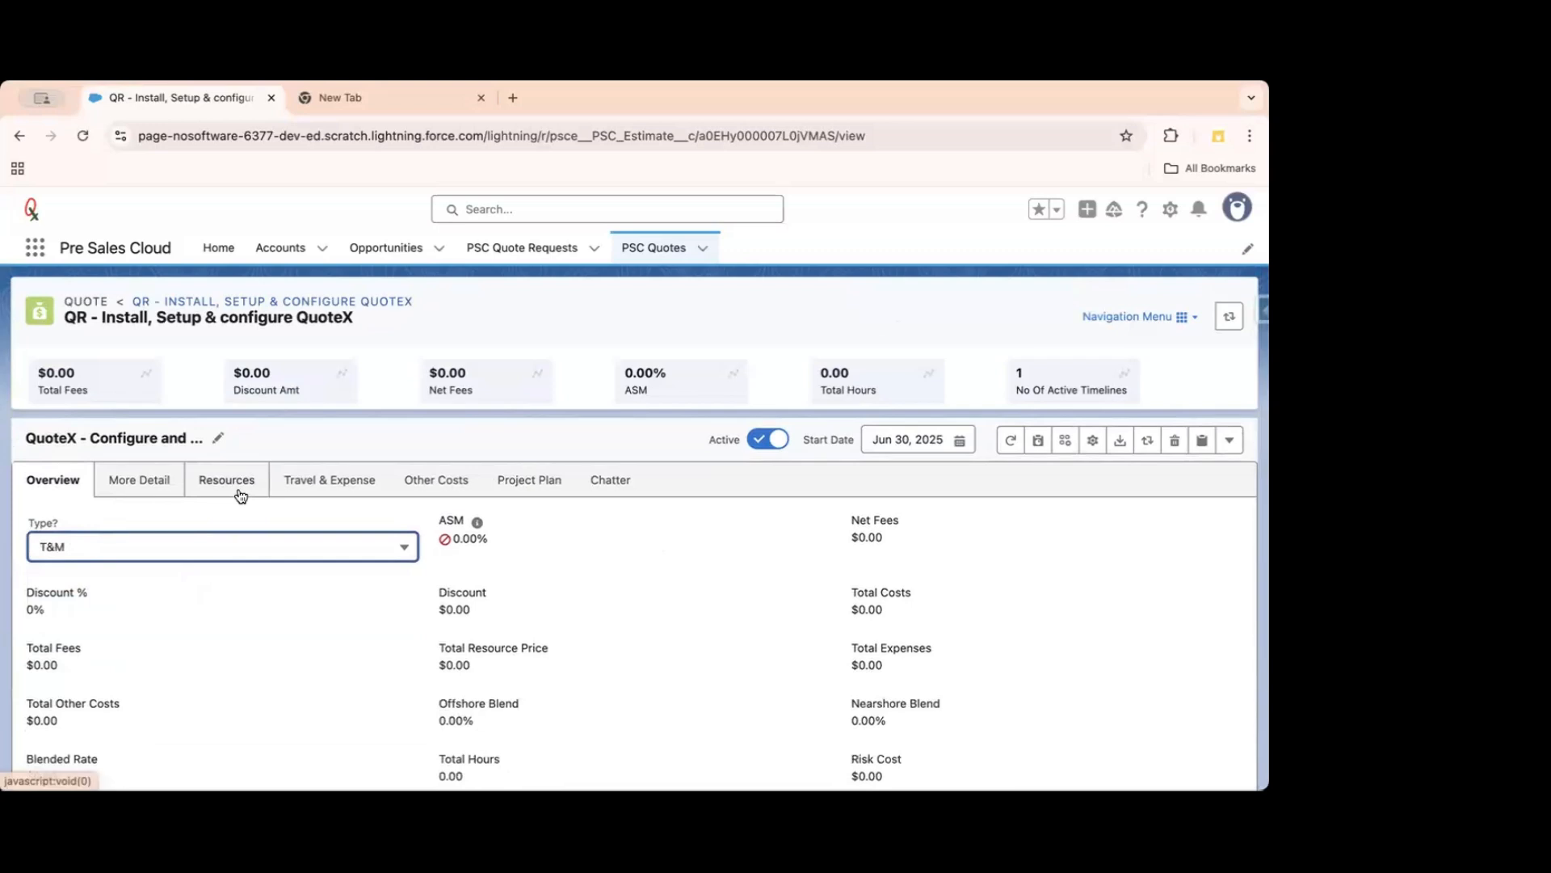
Apply the Define phase to week 1 and the Design phase to week 2 in the timeline's resources.
left_click(224, 480)
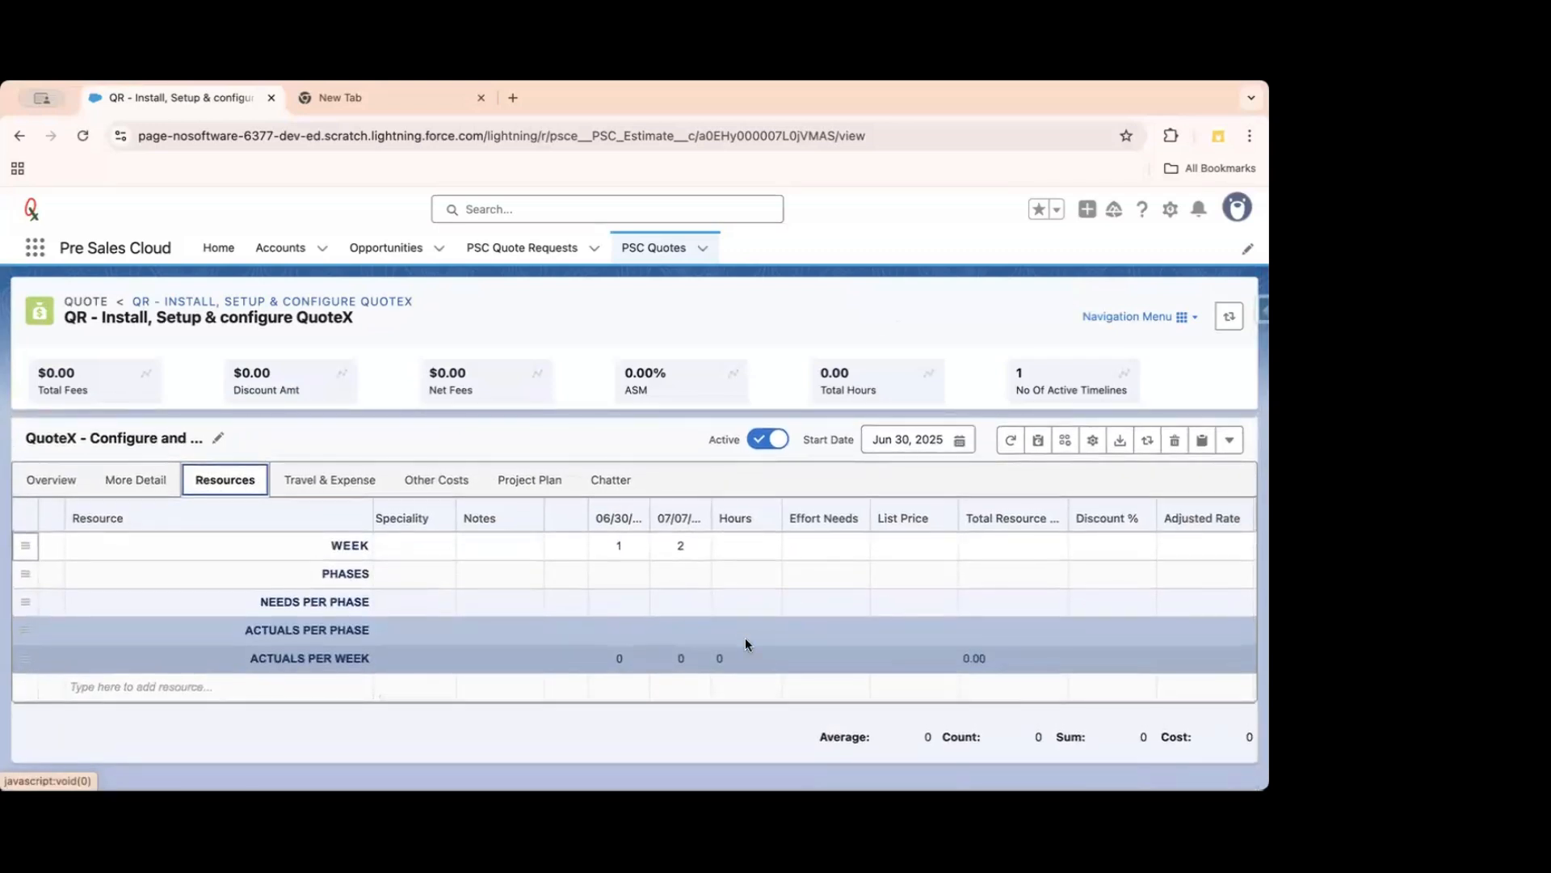
left_click_drag(614, 573, 662, 574)
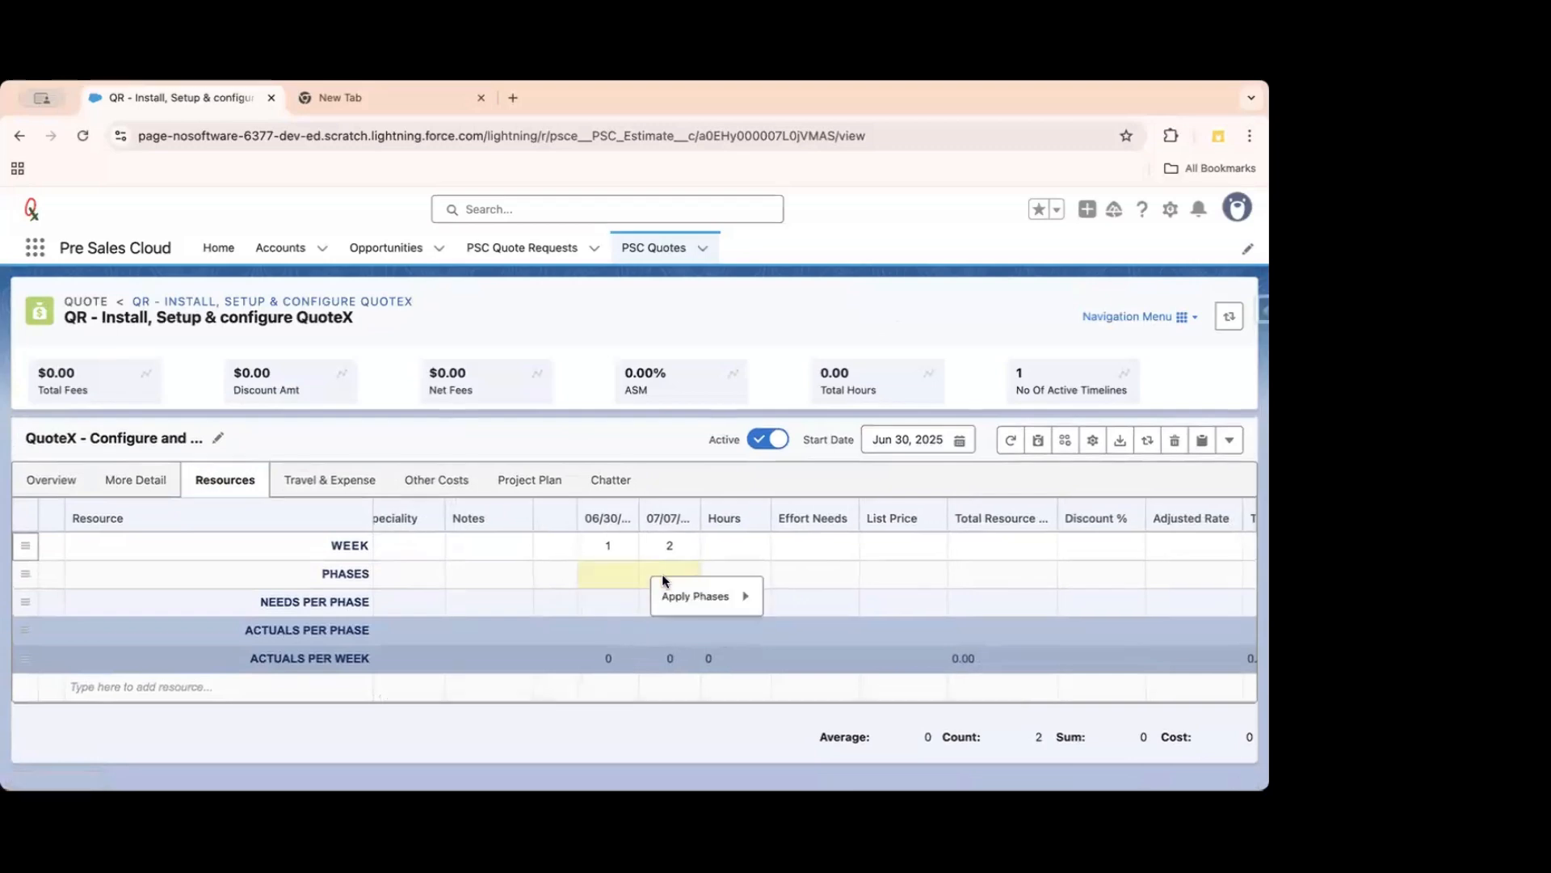
mouse_move(686, 595)
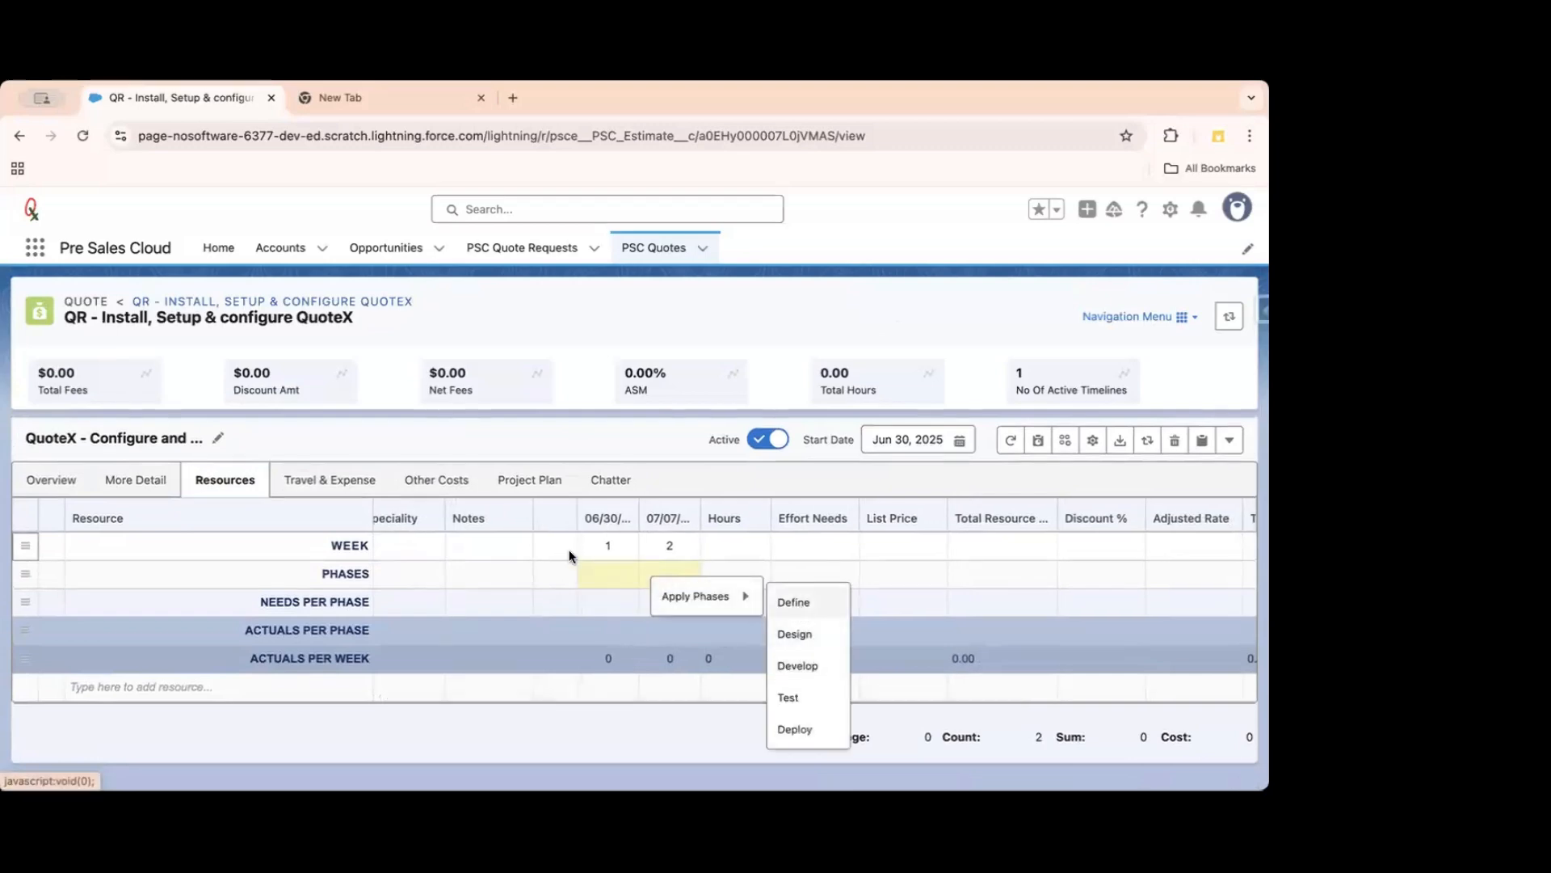
left_click(588, 570)
mouse_move(679, 594)
left_click(731, 599)
left_click(671, 575)
mouse_move(727, 602)
left_click(831, 640)
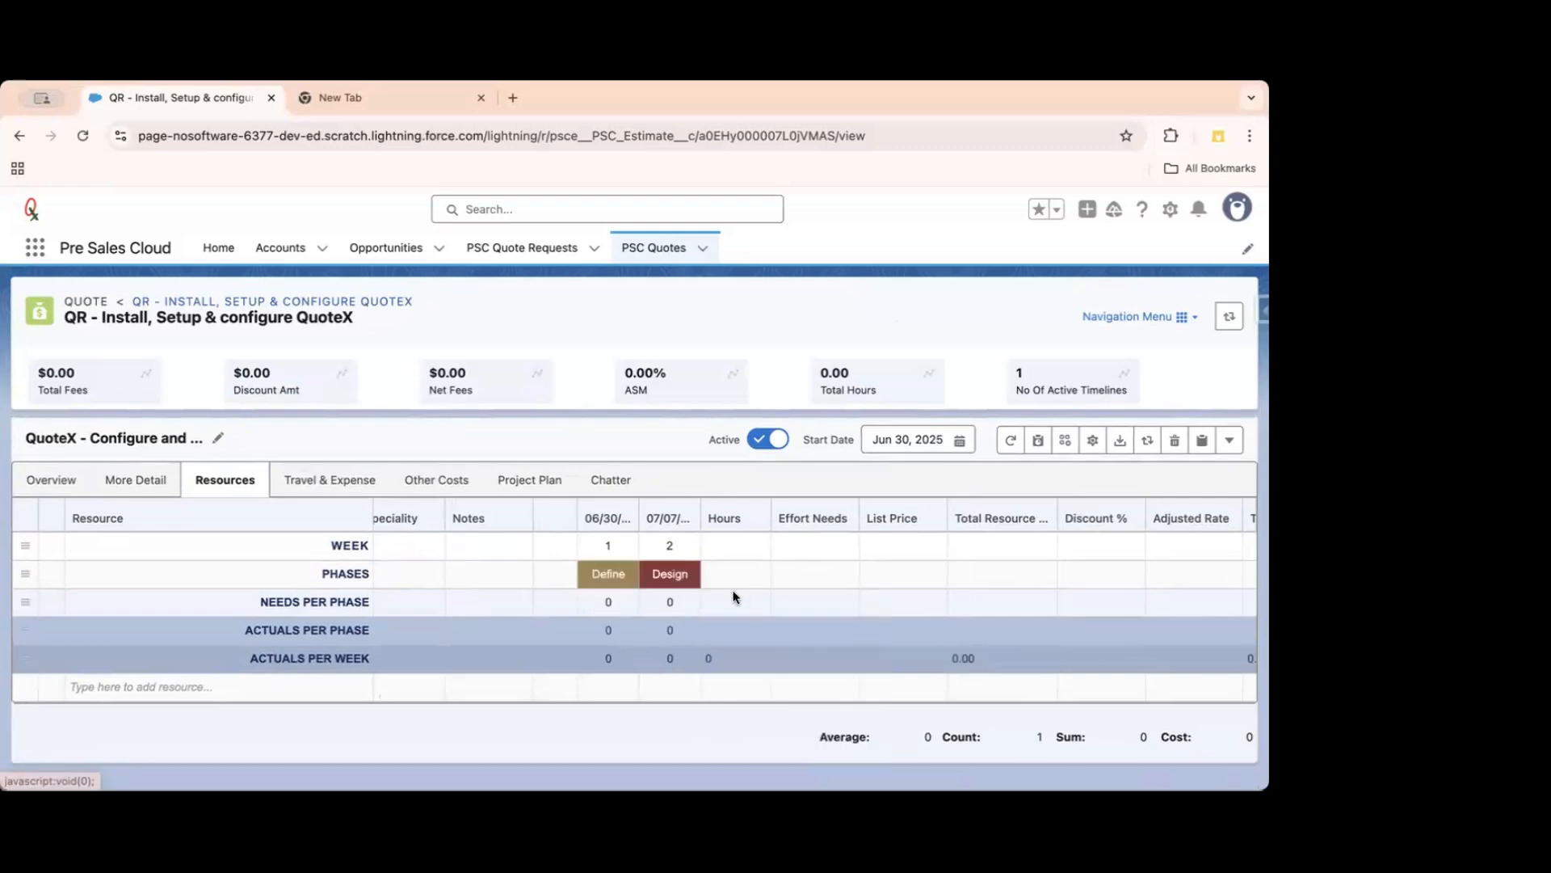
Apply the Develop phase across both weeks of the timeline.
left_click_drag(593, 570, 672, 575)
left_click(737, 689)
mouse_move(782, 610)
left_click(825, 666)
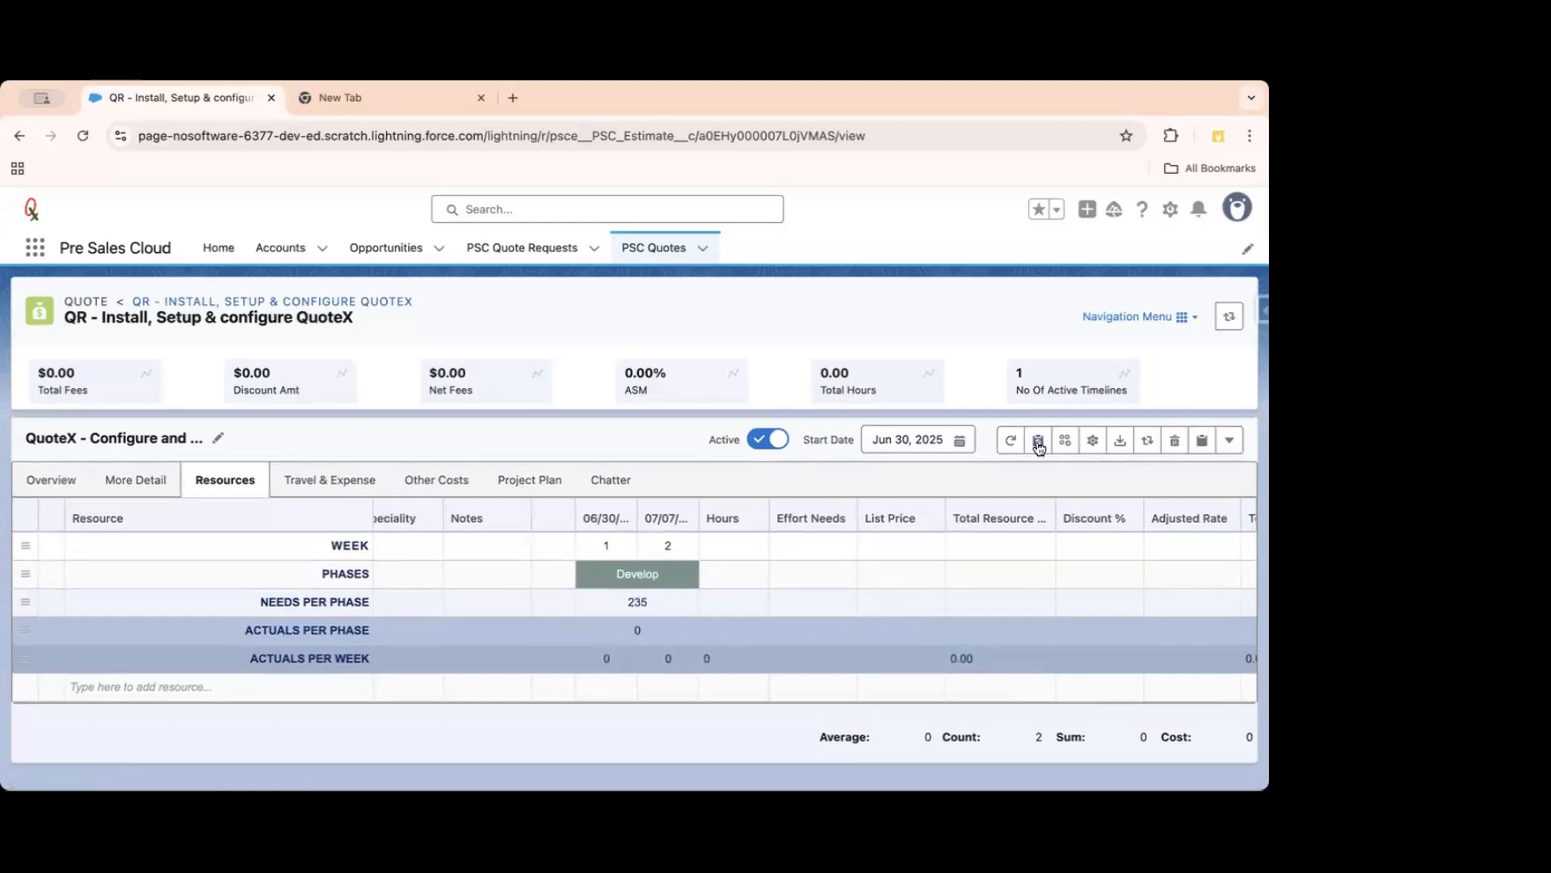
Show the capacity needed by role and look up "Admin" as a resource for the timeline.
left_click(1039, 445)
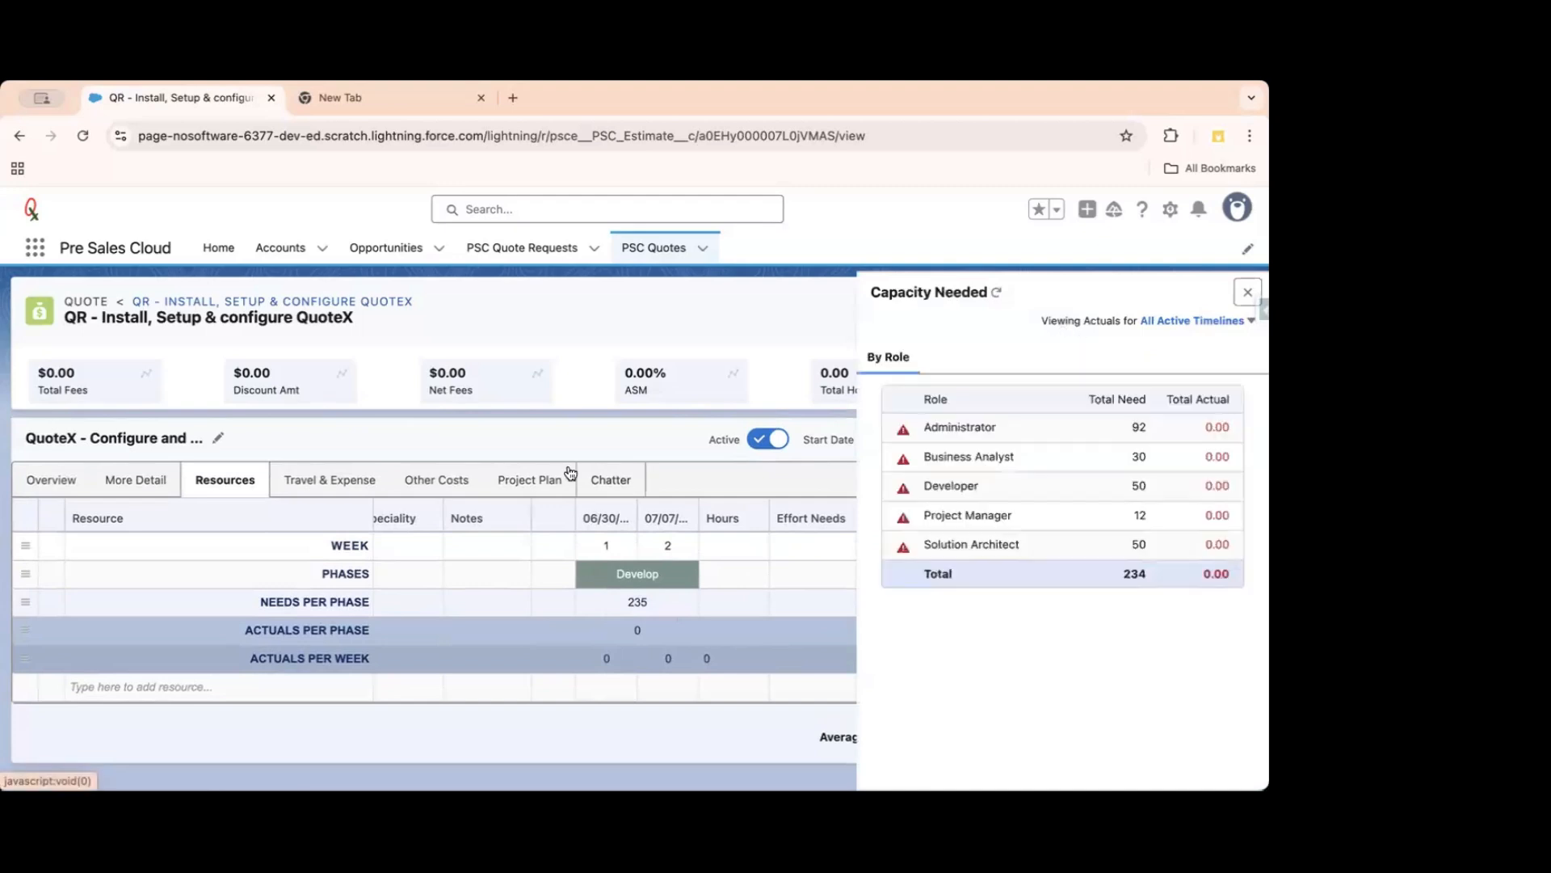
left_click(158, 688)
type("Admin")
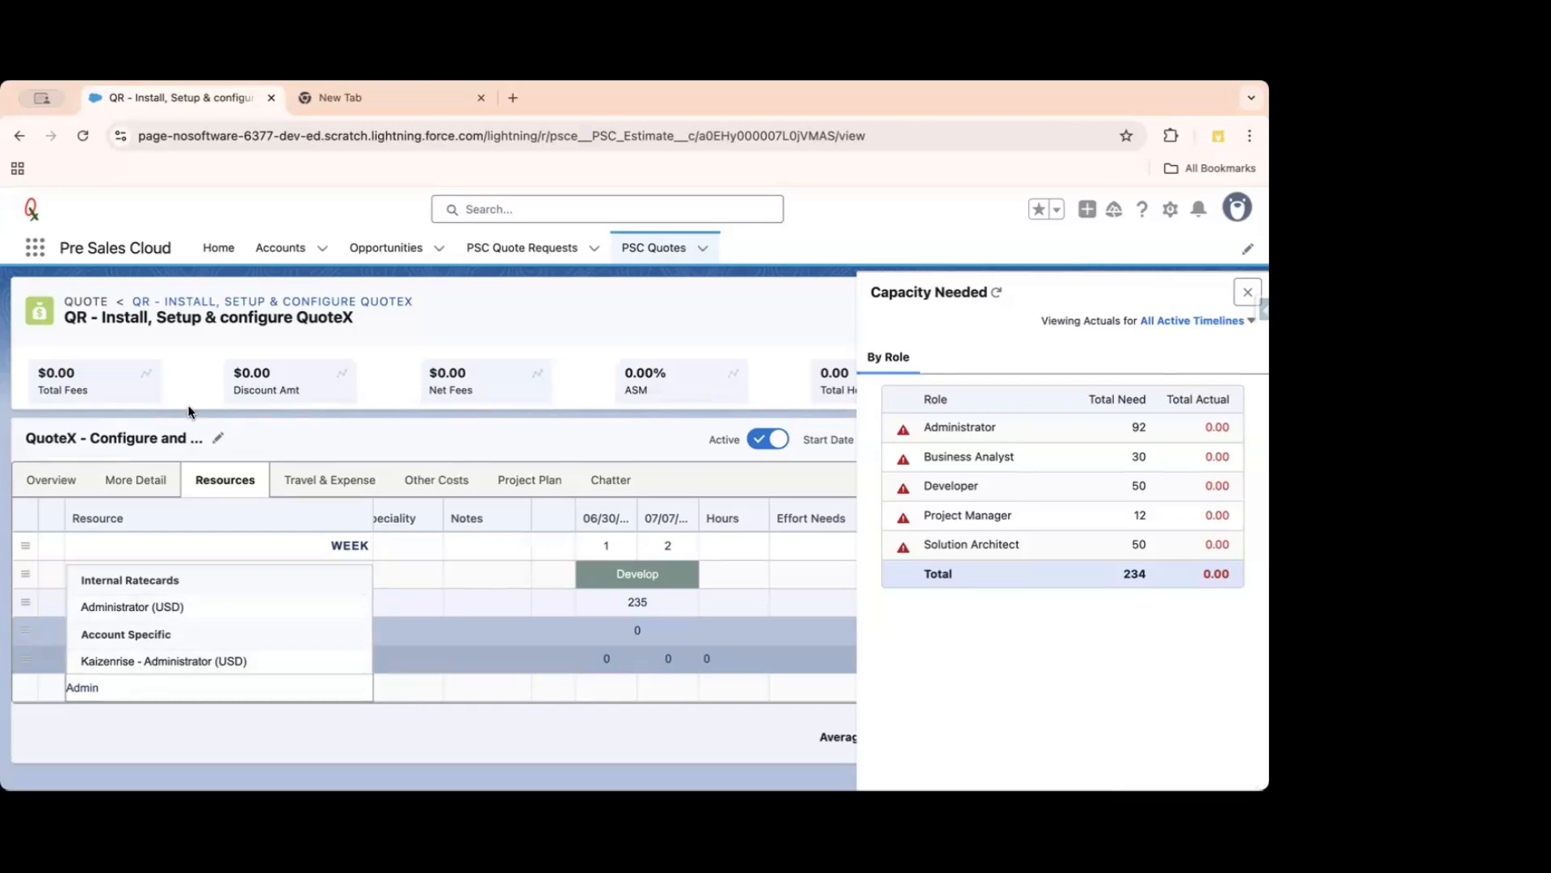
Open the quote's parent quote request and the opportunity linked in its details.
left_click(293, 301)
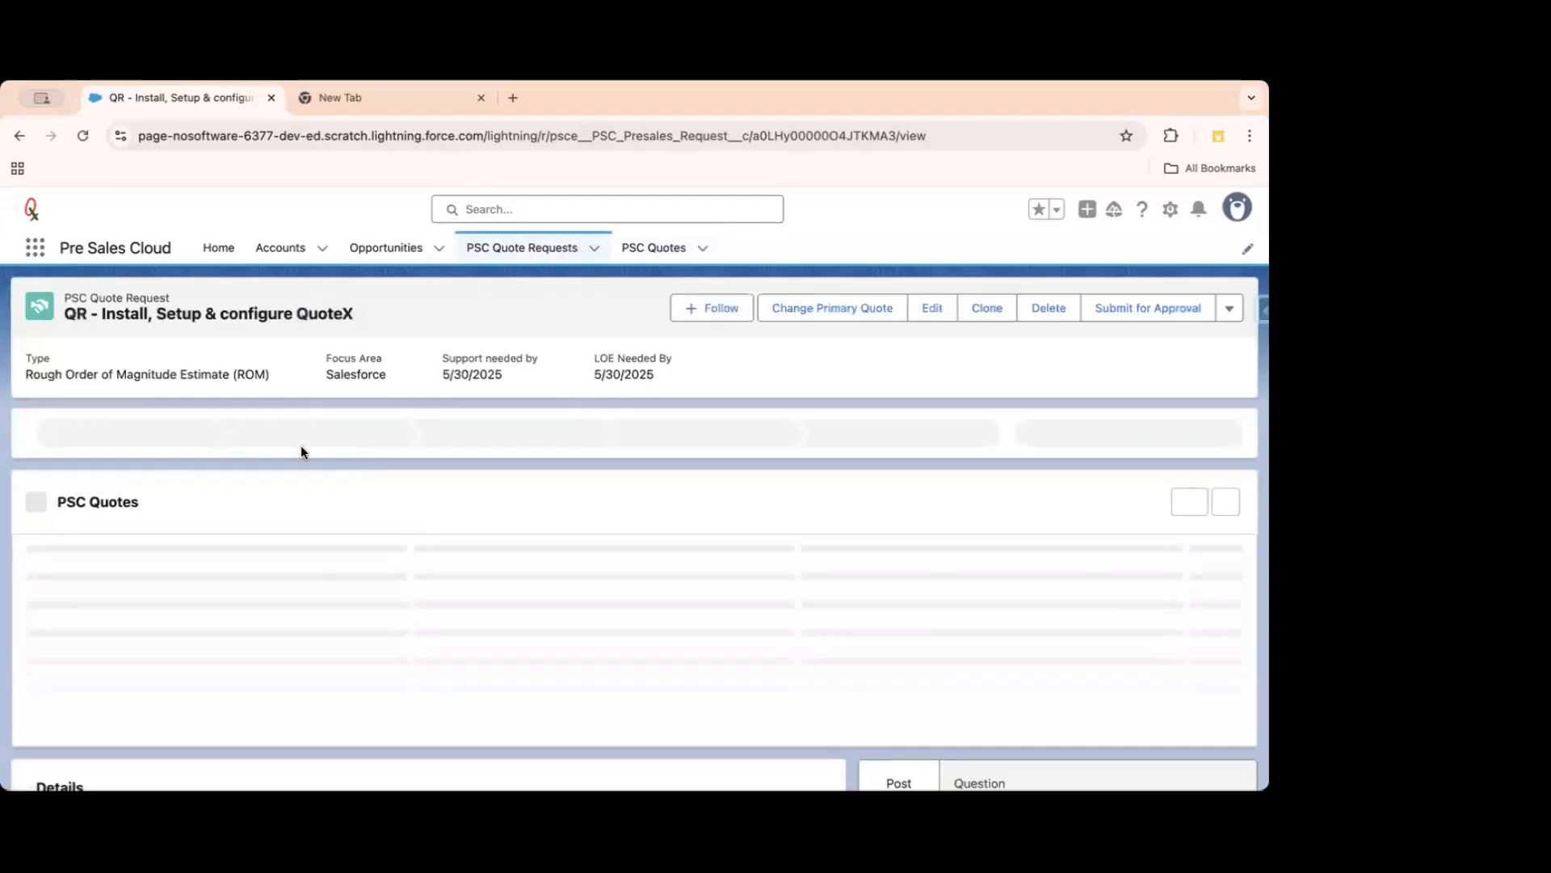
scroll(307, 611, "down", 2)
scroll(307, 612, "down", 2)
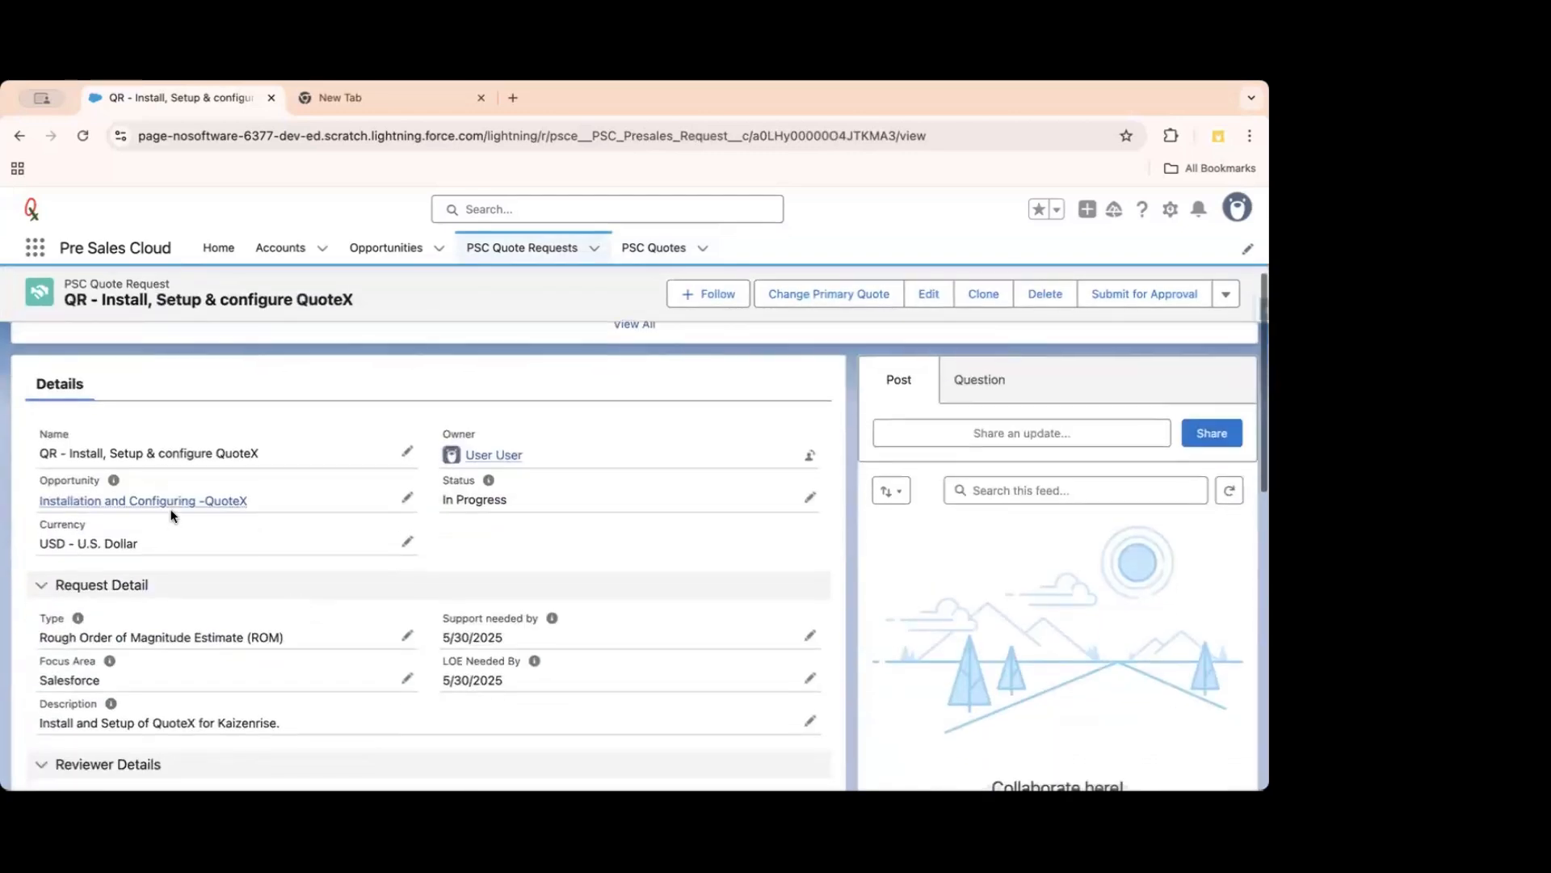
left_click(171, 500)
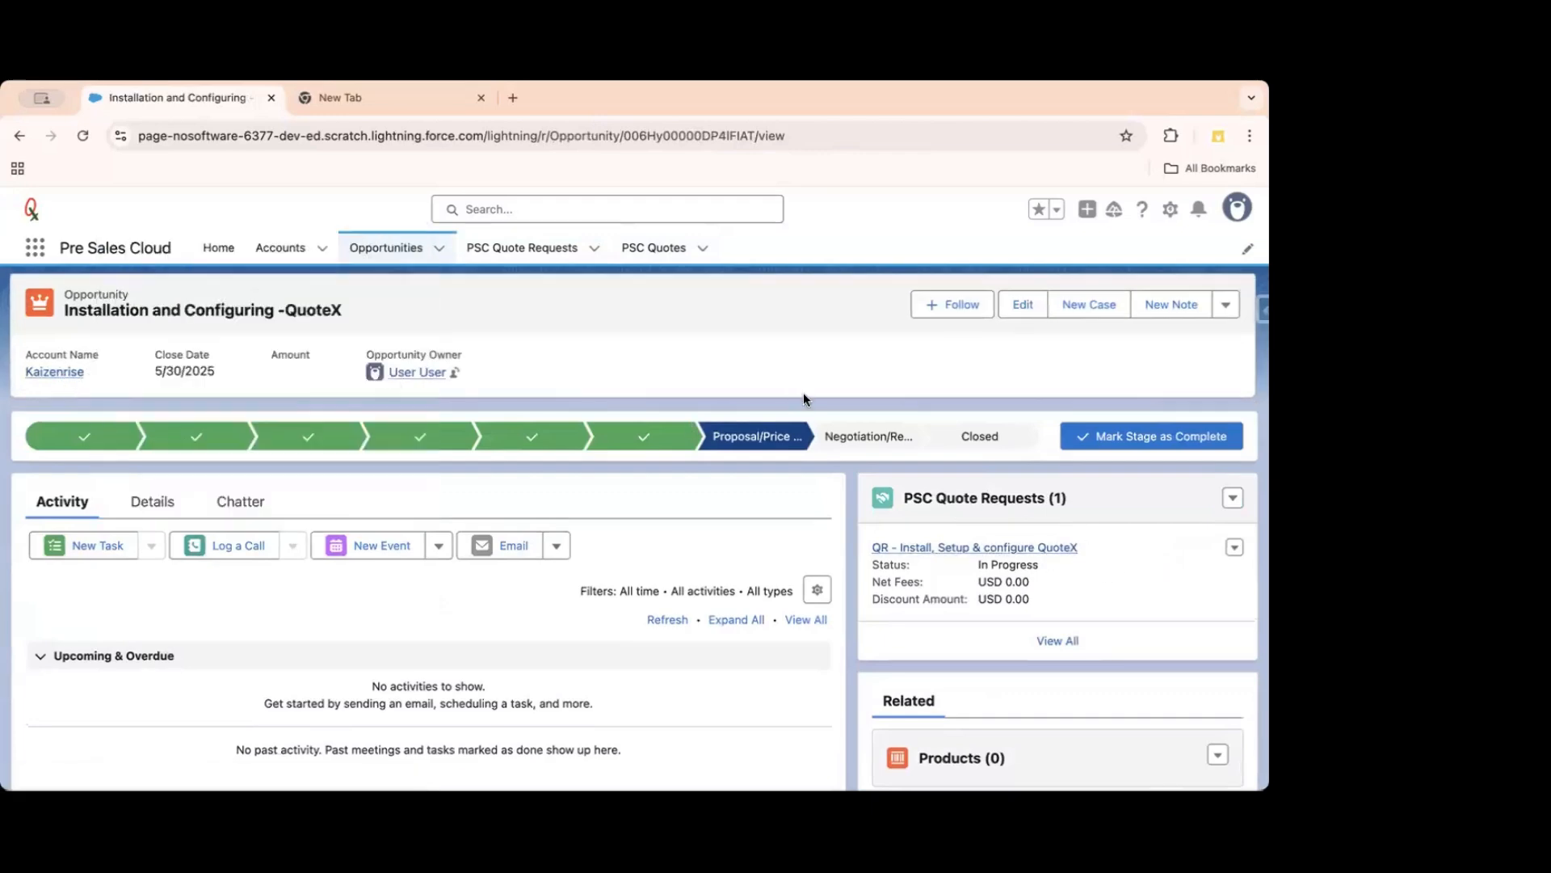
Return from the opportunity to the QuoteX quote through its quote request and reopen the timeline's resources.
left_click(1024, 547)
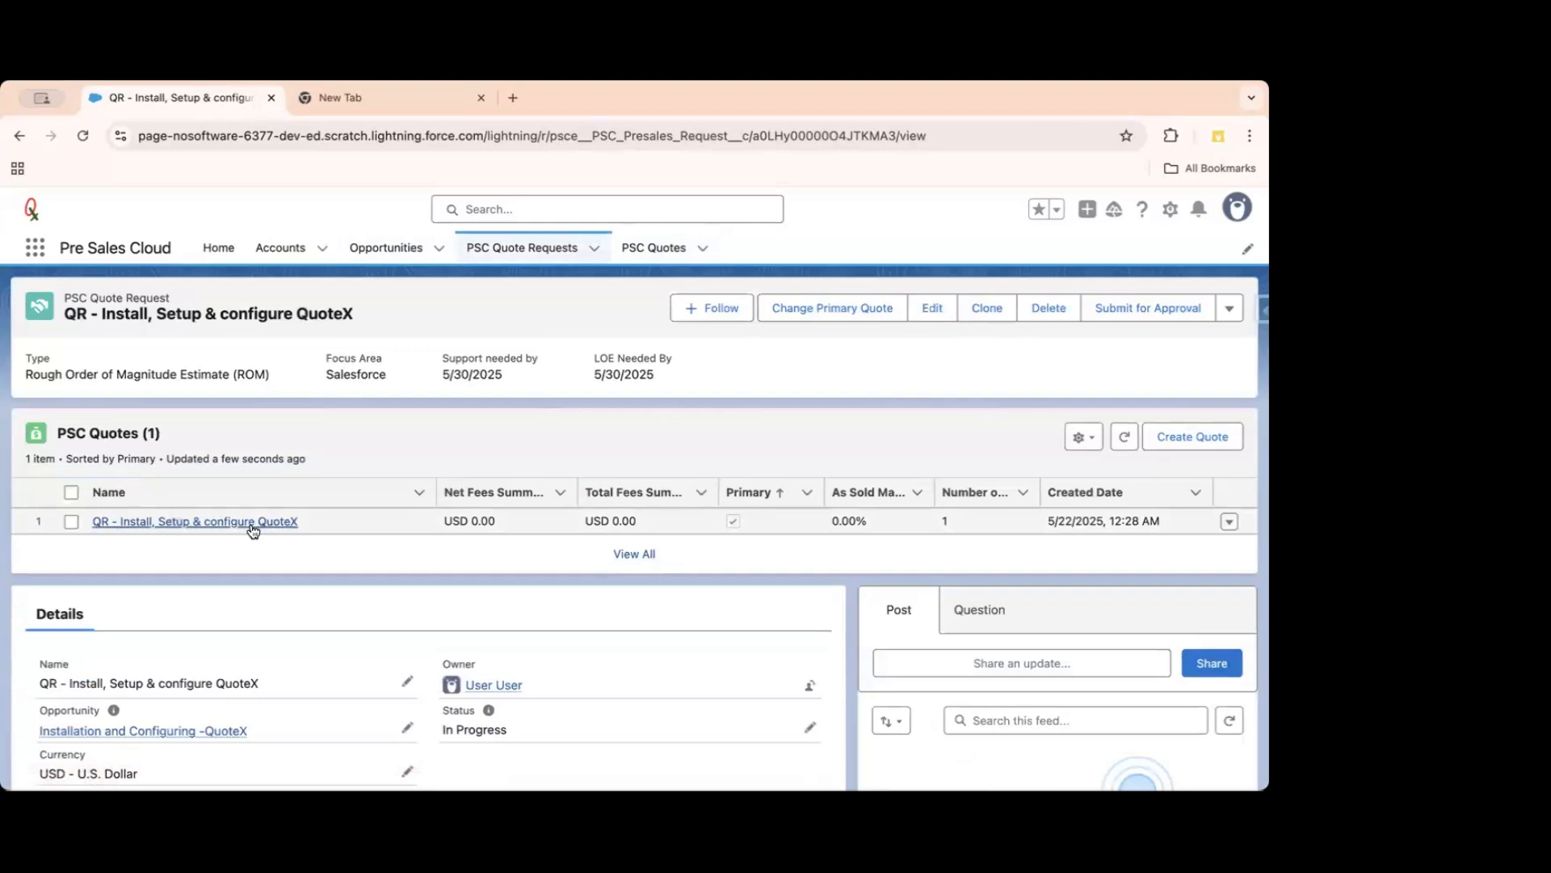
mouse_move(249, 526)
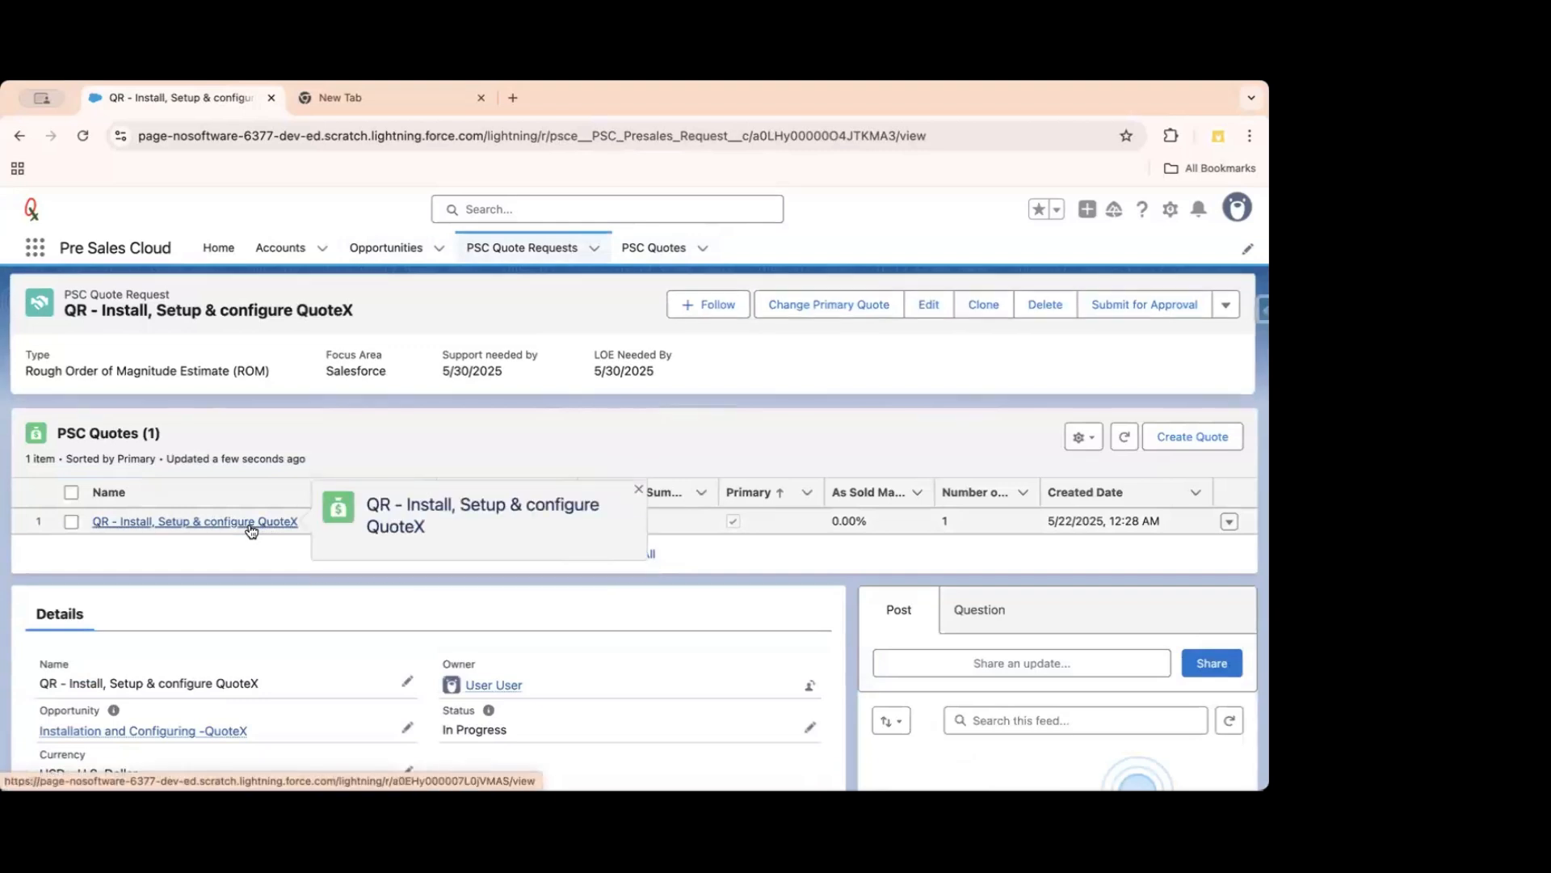
left_click(251, 525)
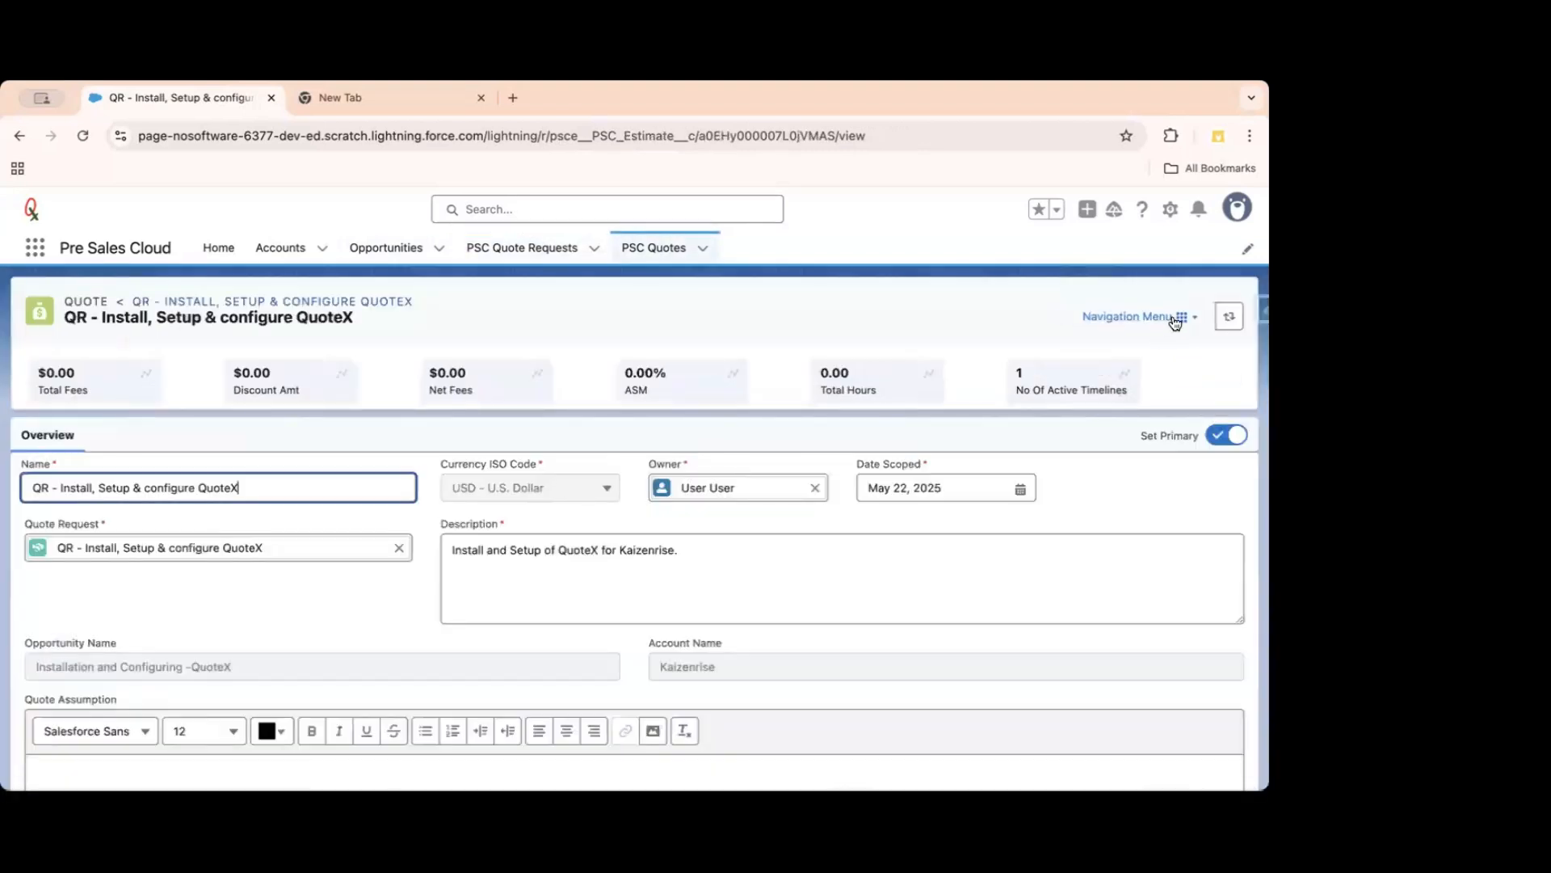
left_click(1178, 318)
left_click(1077, 607)
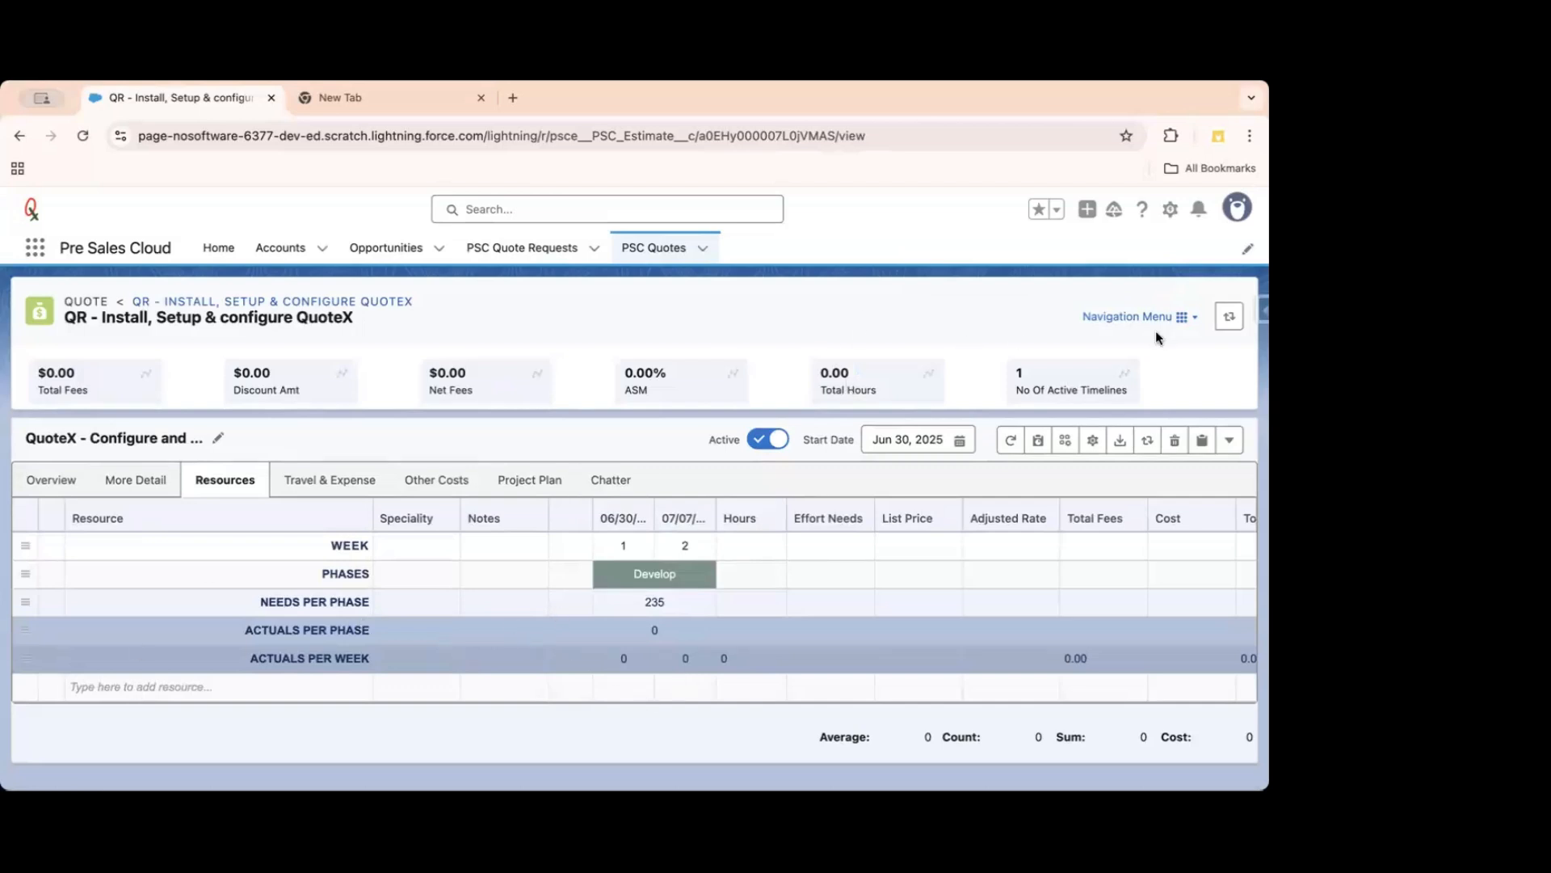
left_click(1184, 324)
left_click(1169, 612)
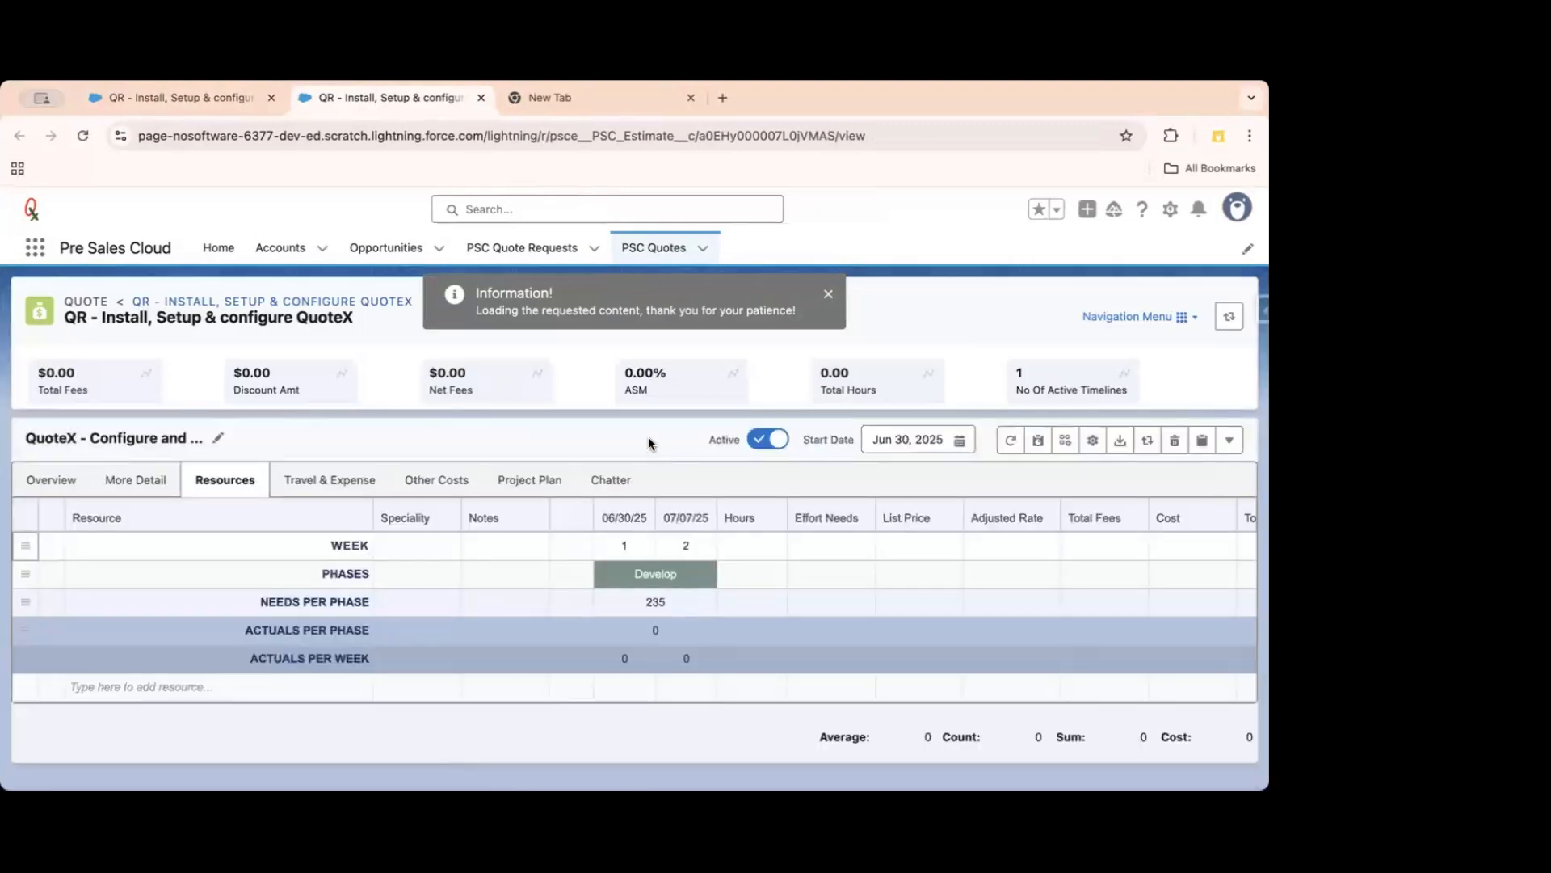
Add the Administrator (USD) resource from the internal ratecards to the timeline.
left_click(126, 696)
type("a")
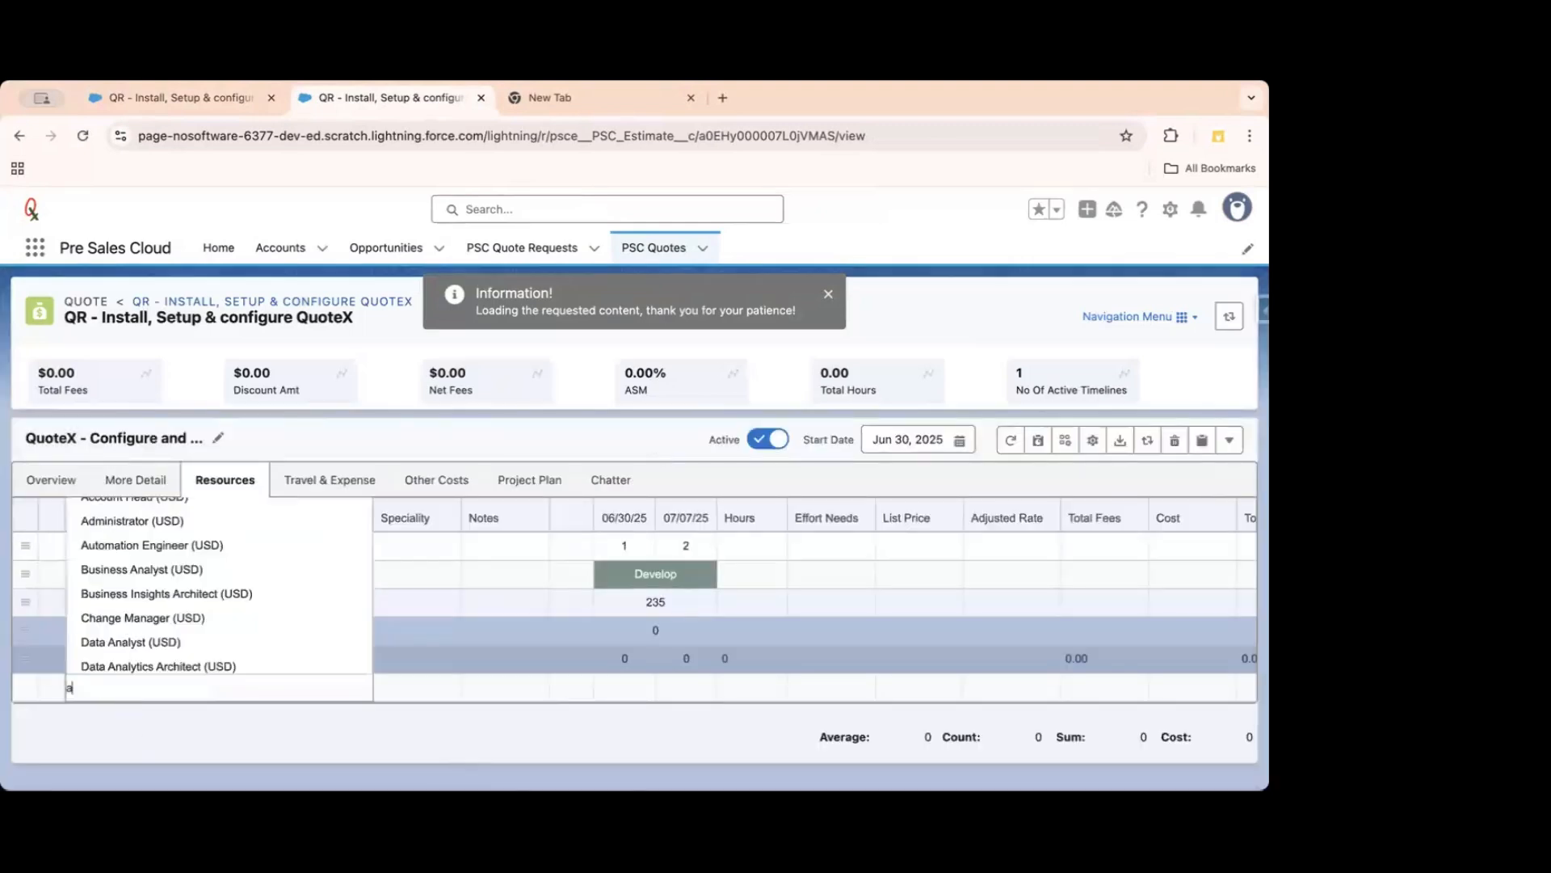
type("dmin")
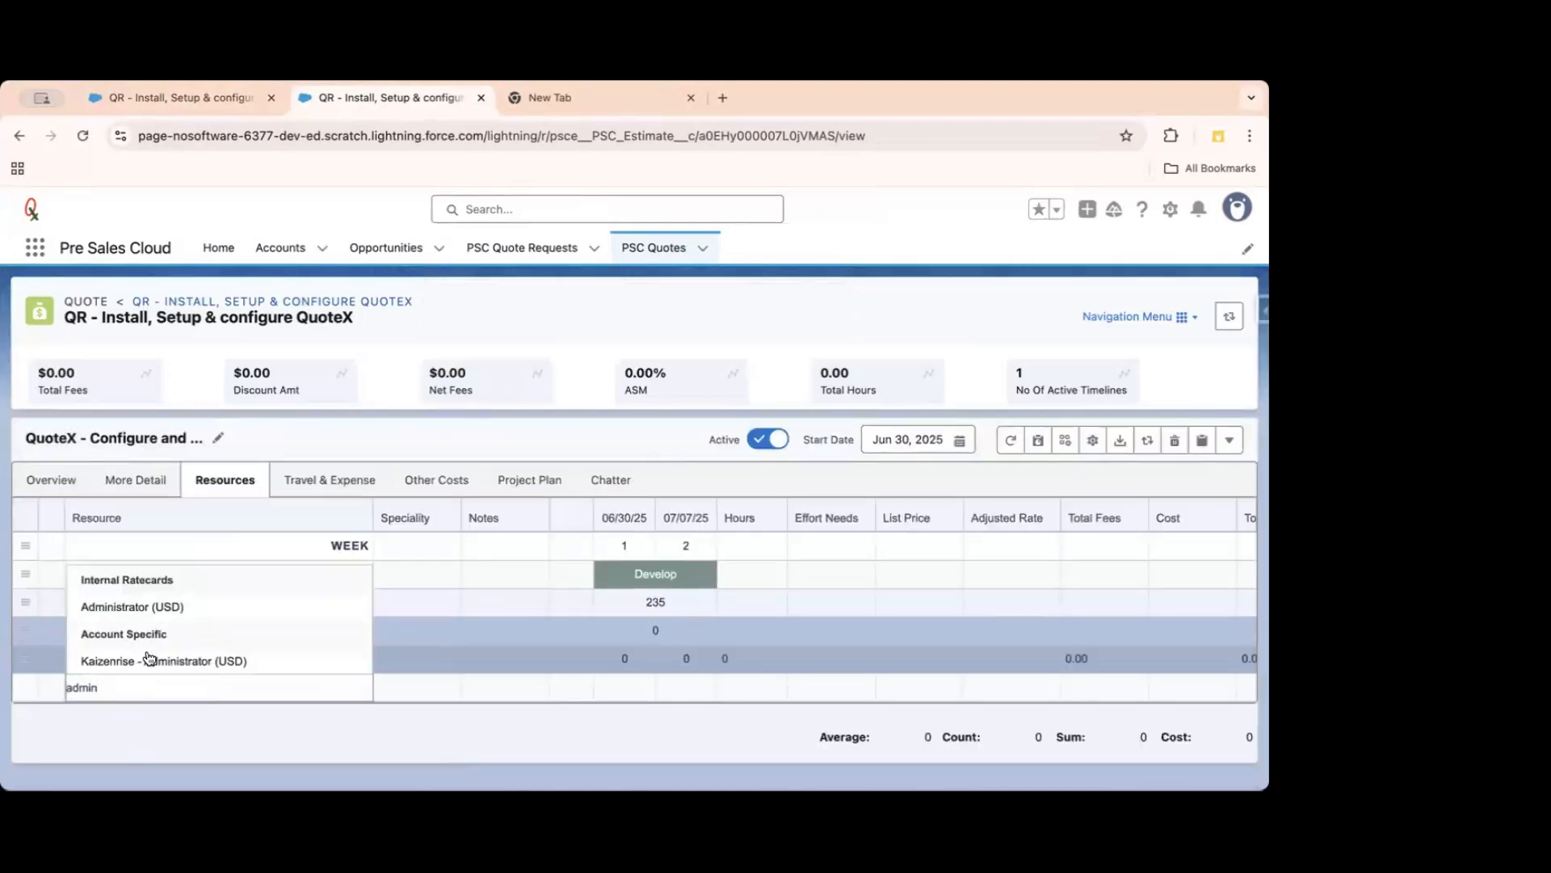
left_click(149, 604)
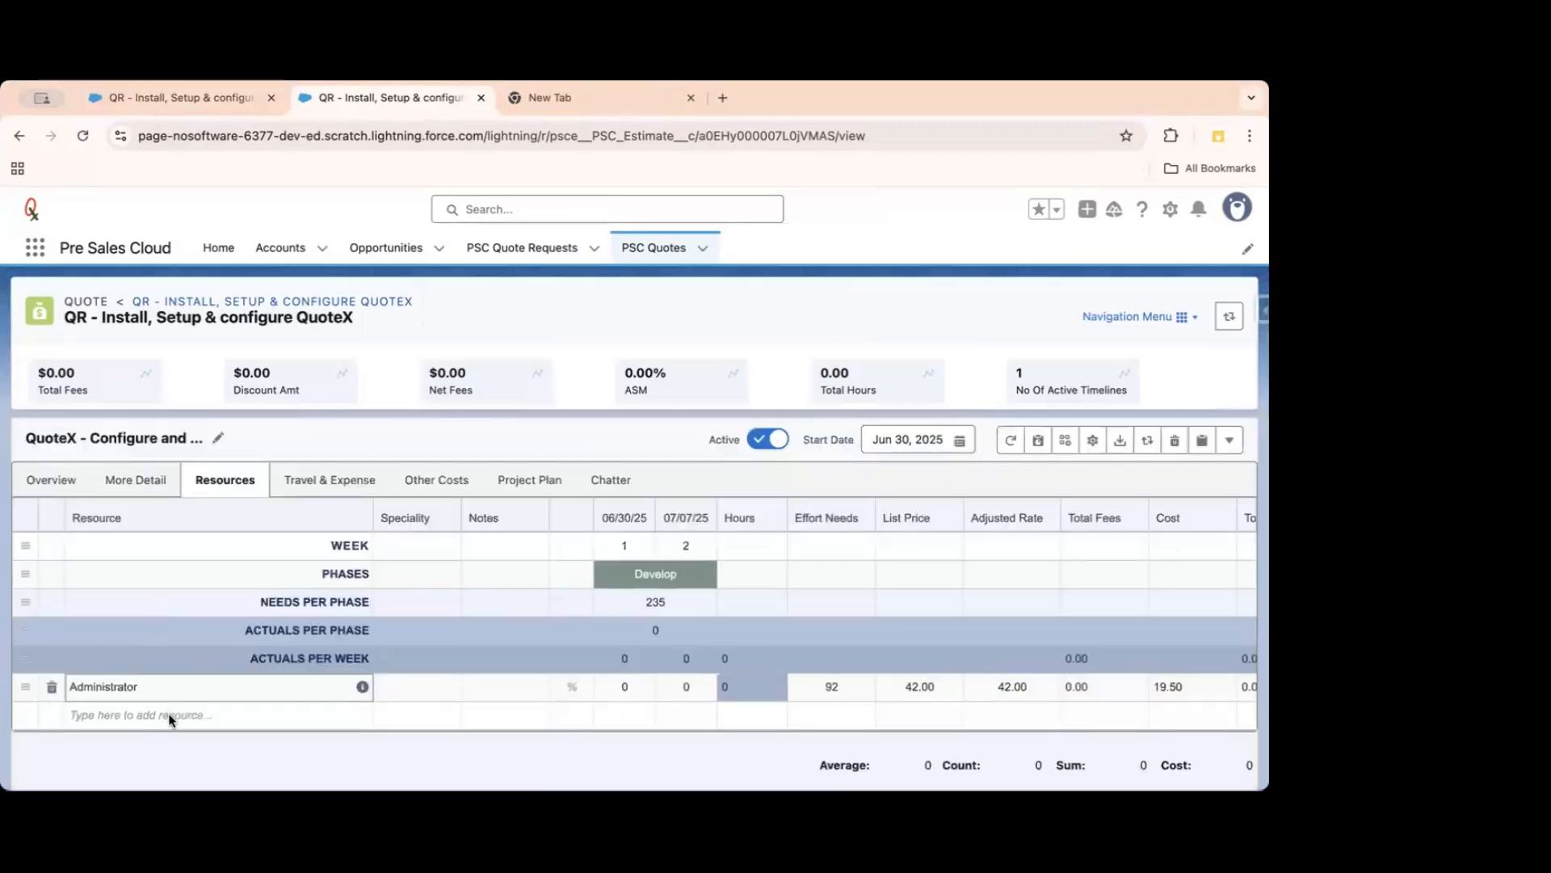
Show the capacity needed by role and add the internal Business Analyst (USD) resource.
left_click(1038, 440)
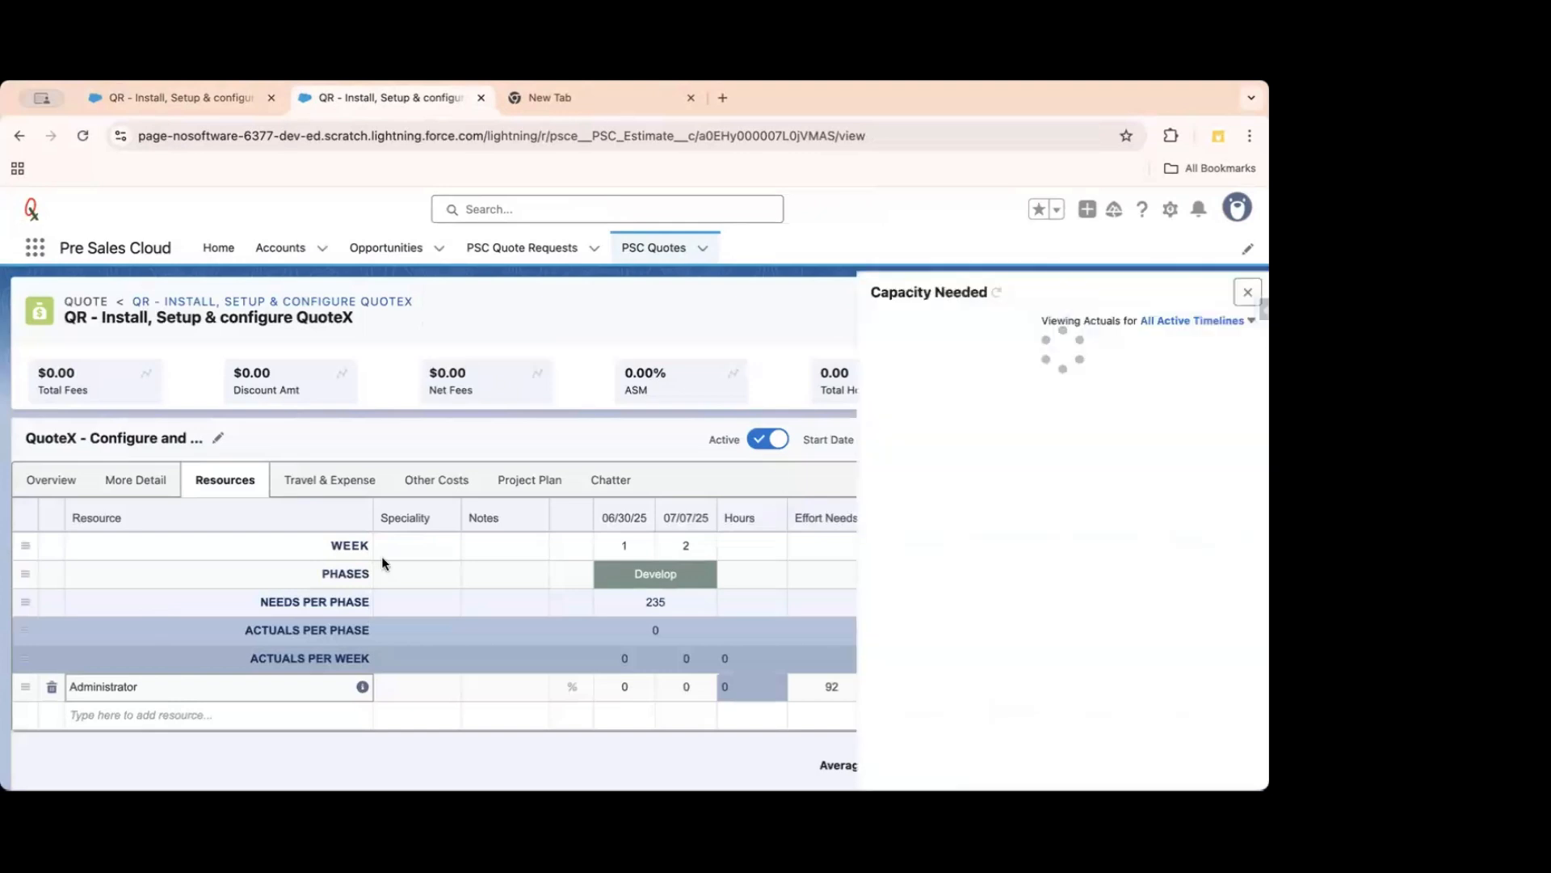
left_click(119, 714)
type("busi")
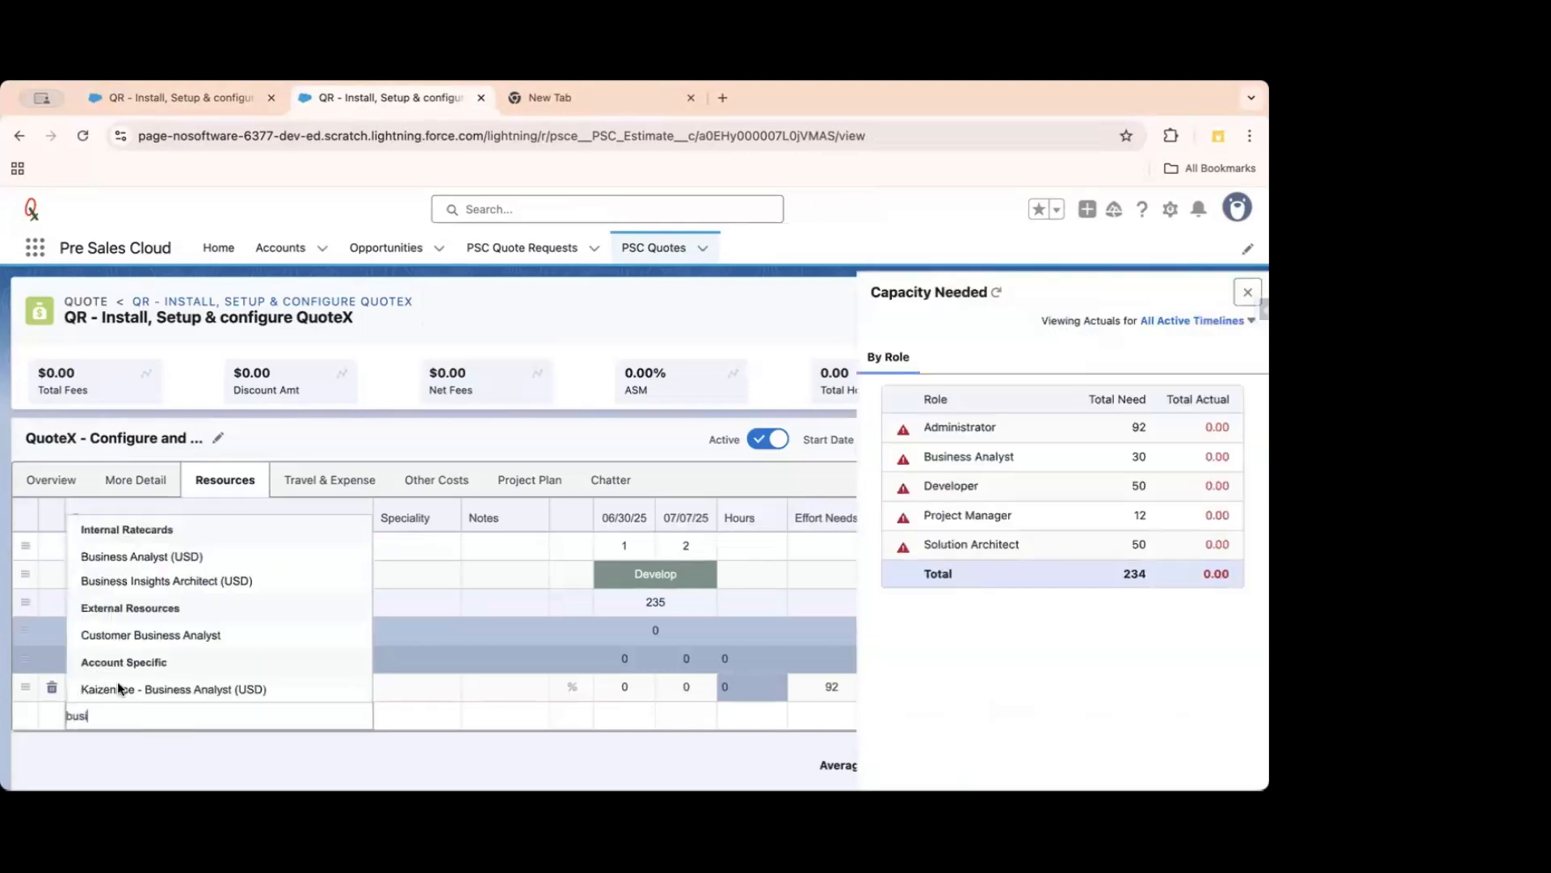
left_click(157, 557)
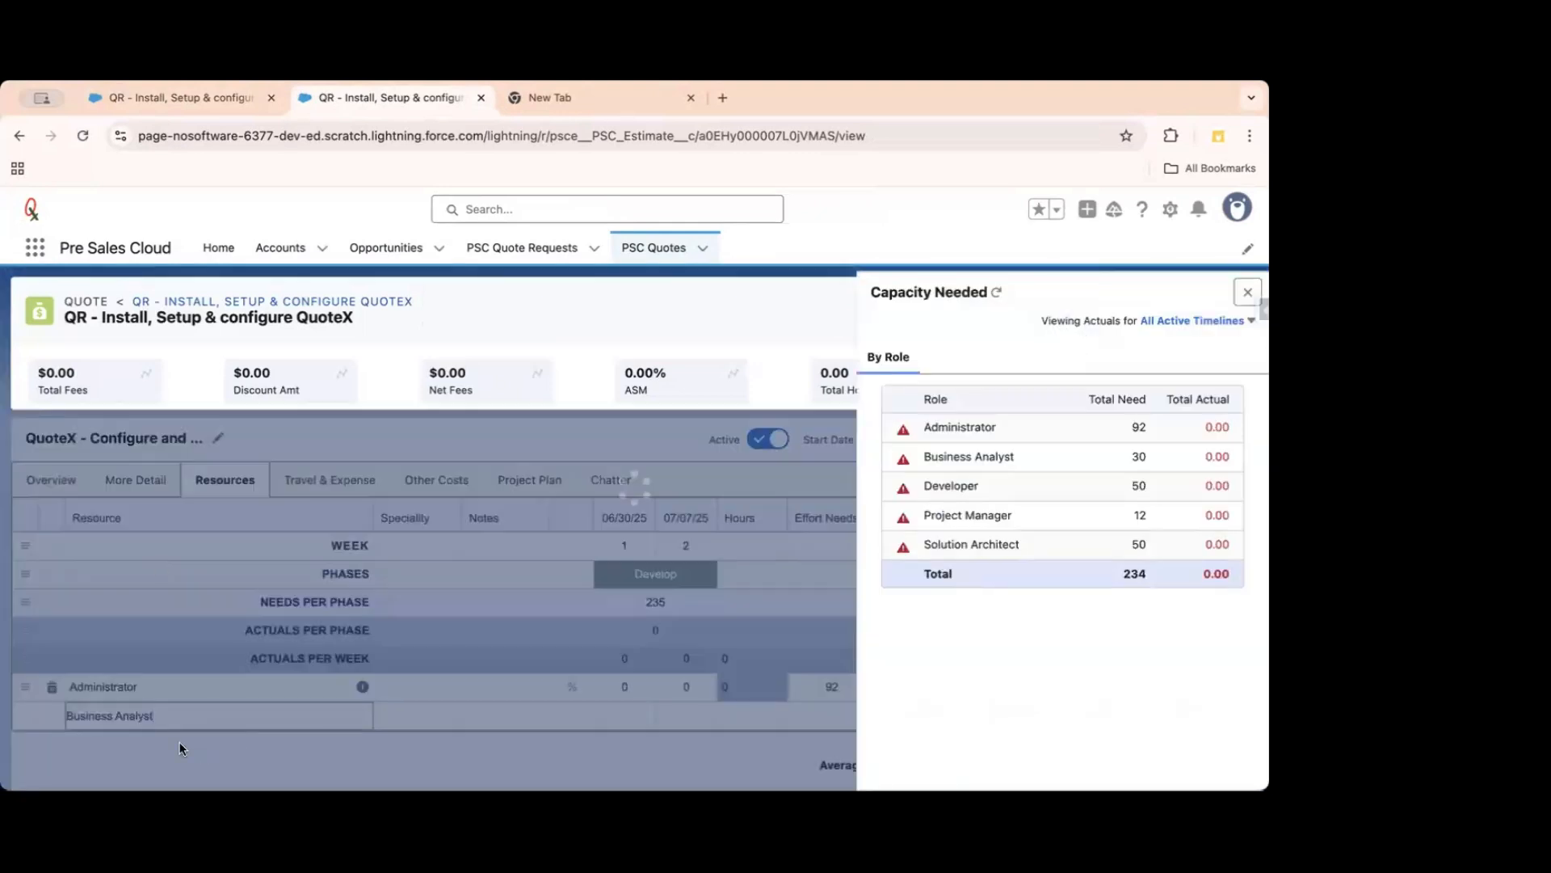
Add the Developer (USD) resource from the internal ratecards below the Business Analyst.
scroll(307, 654, "down", 2)
left_click(191, 690)
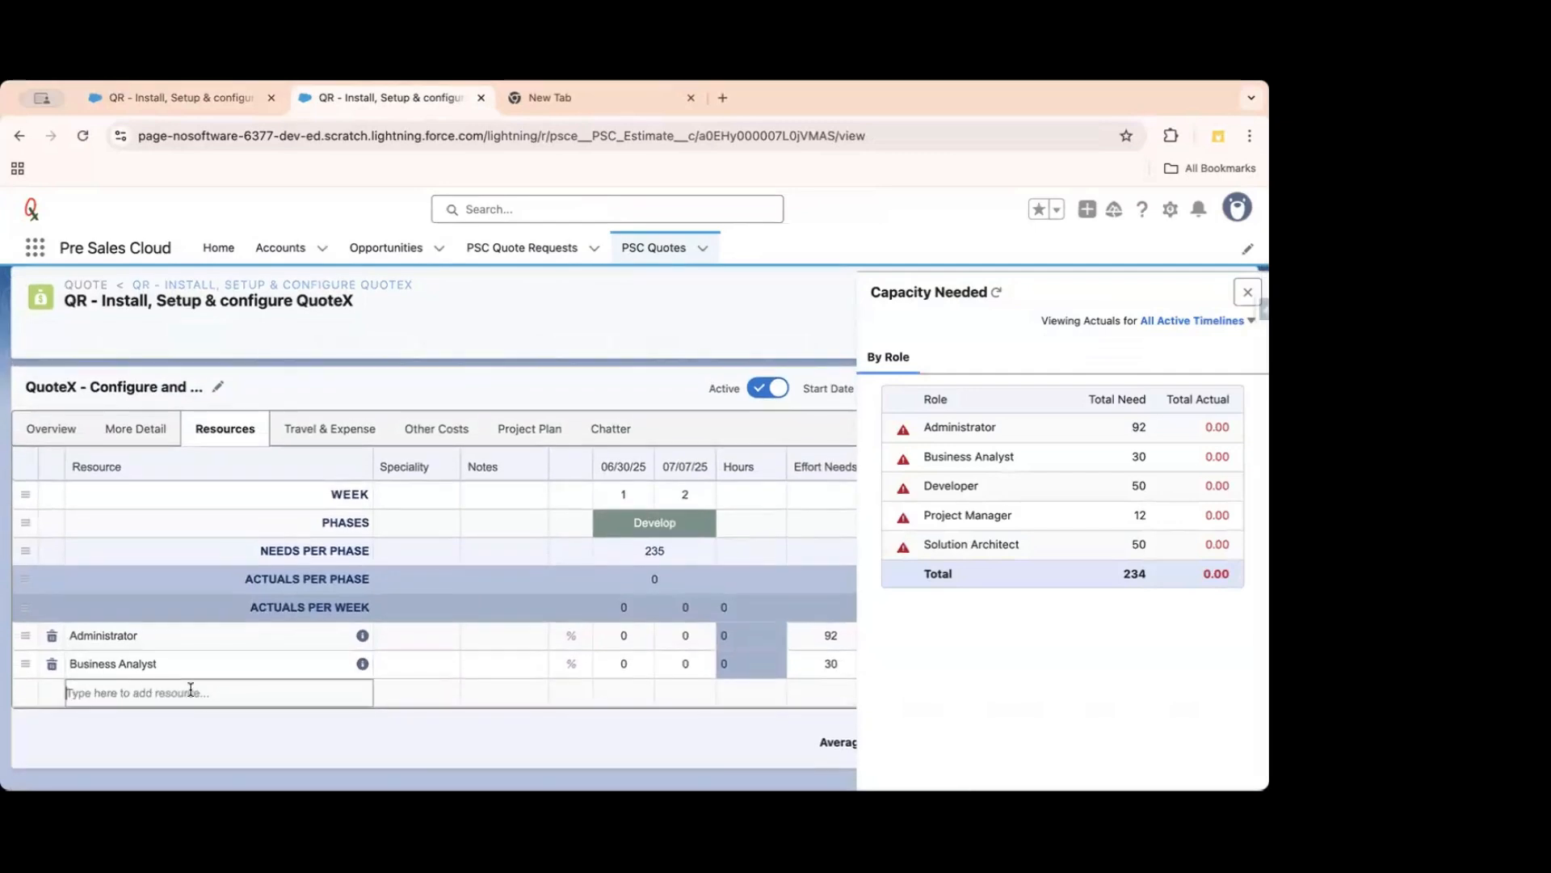
type("devel")
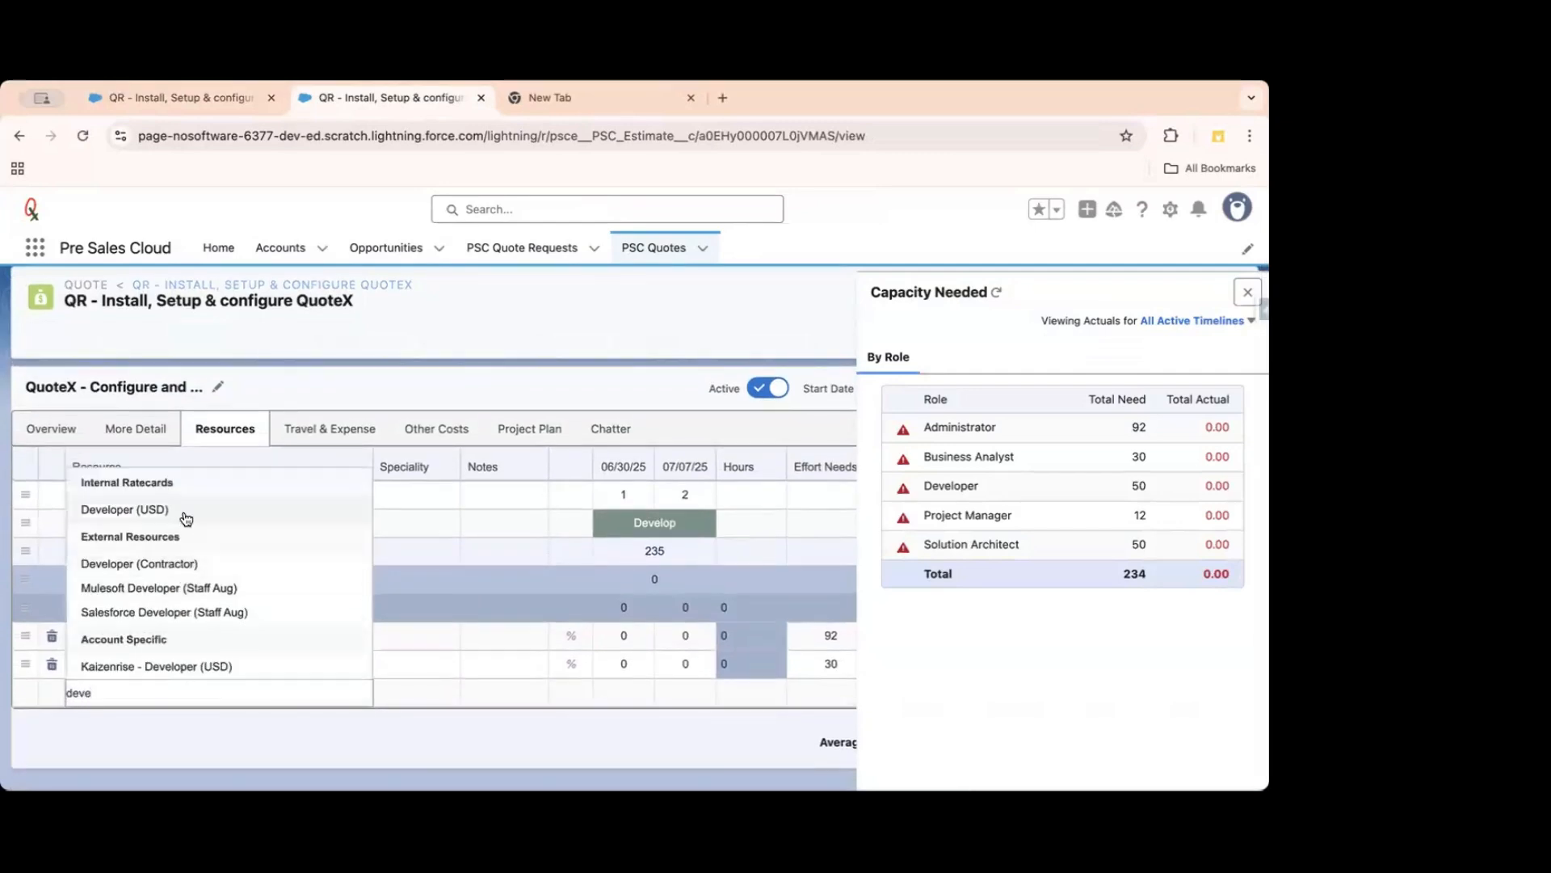
left_click(182, 510)
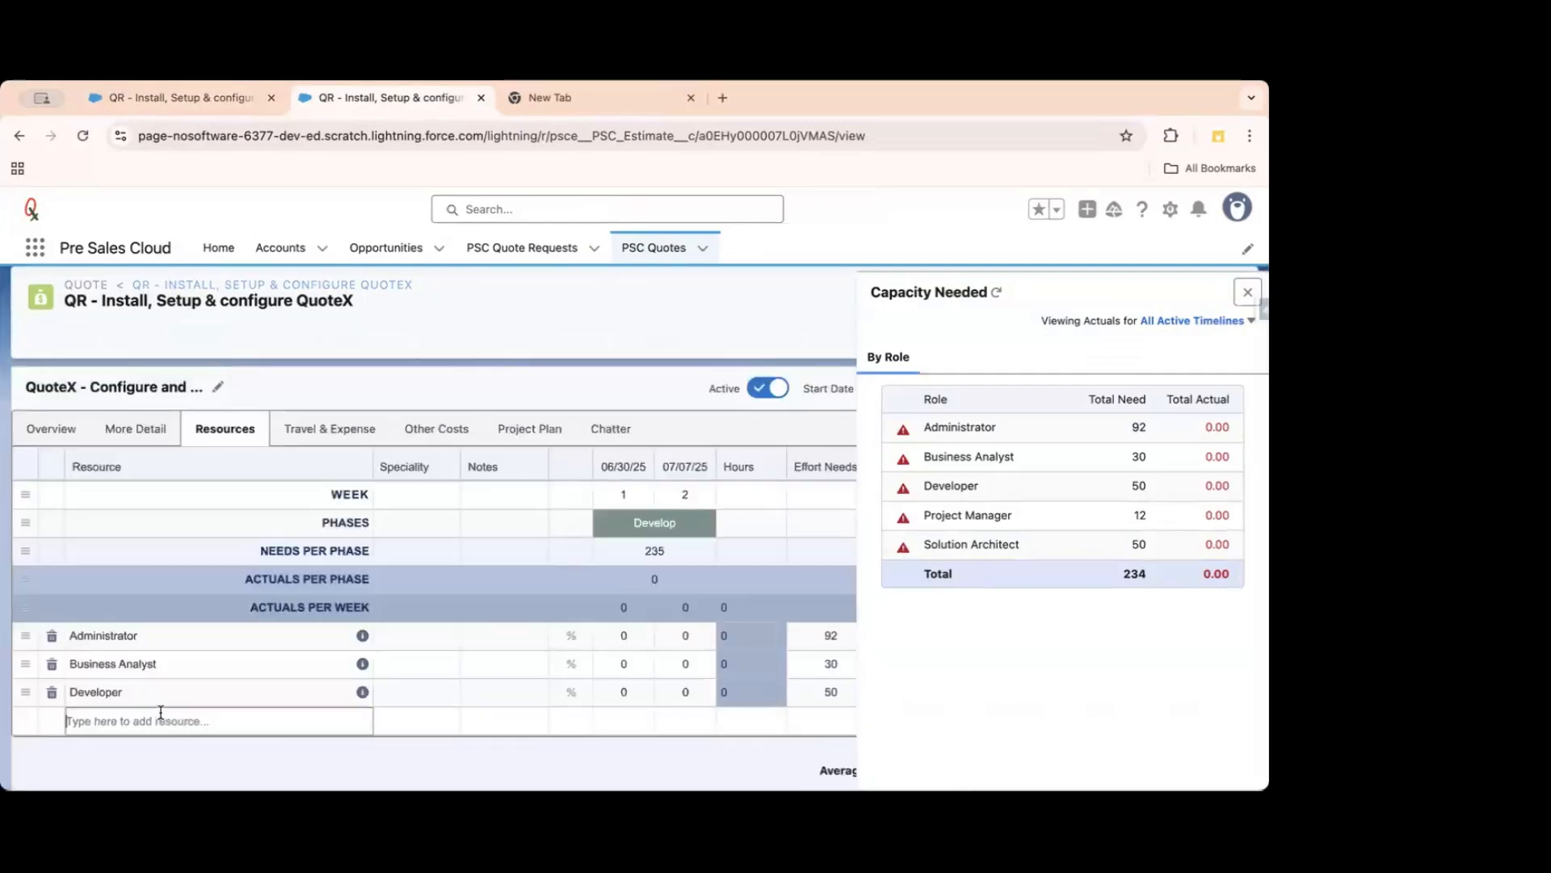
Add the Project Manager (USD) and Solution Architect (USD) resources from the internal ratecards.
left_click(159, 717)
type("pro")
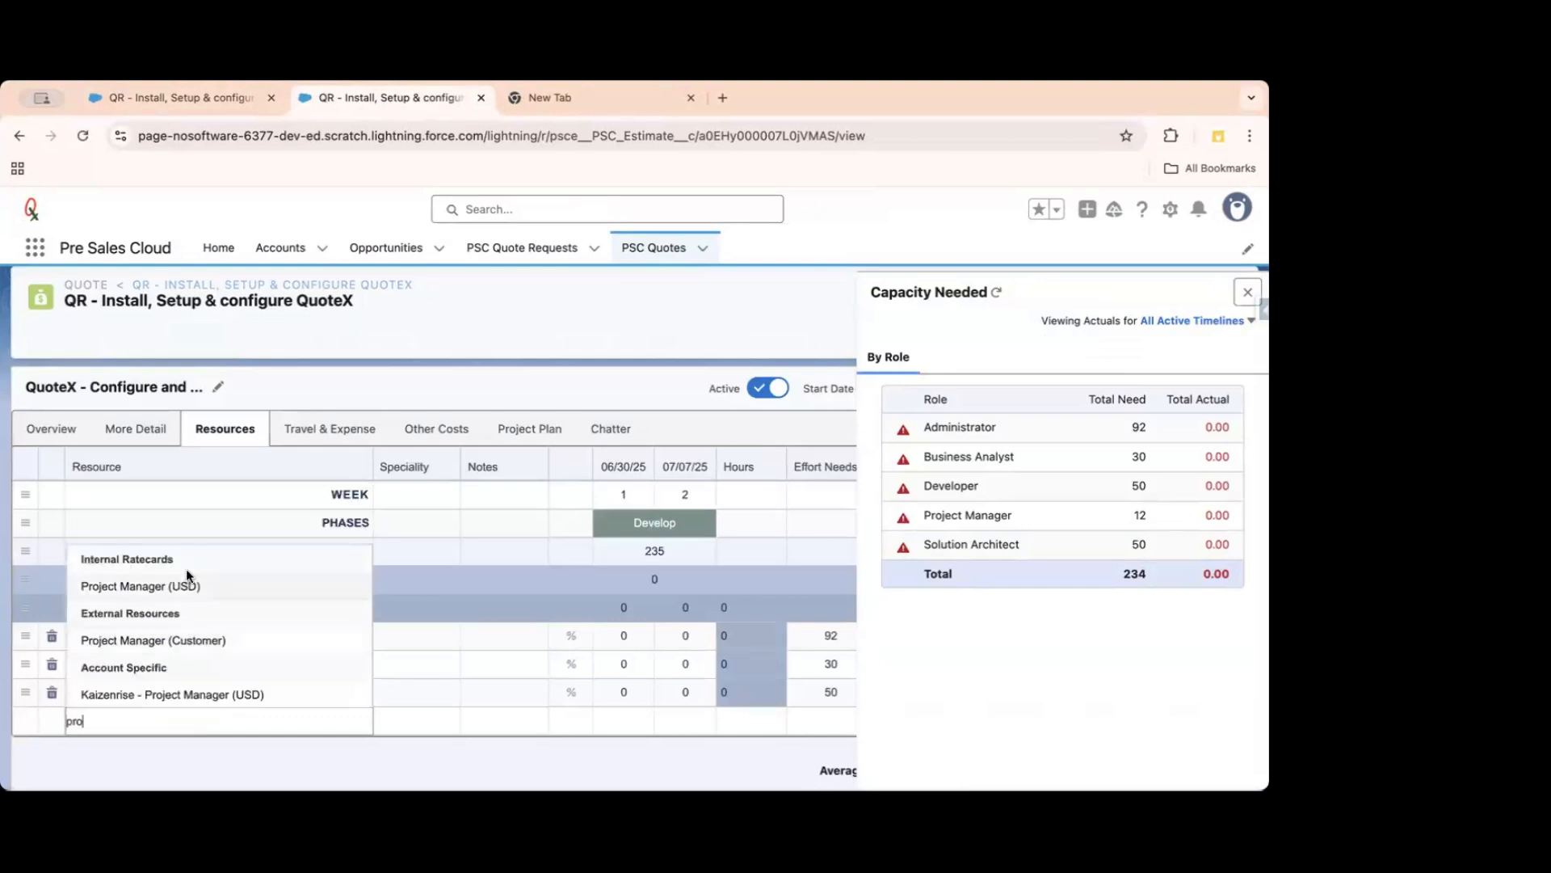
left_click(185, 589)
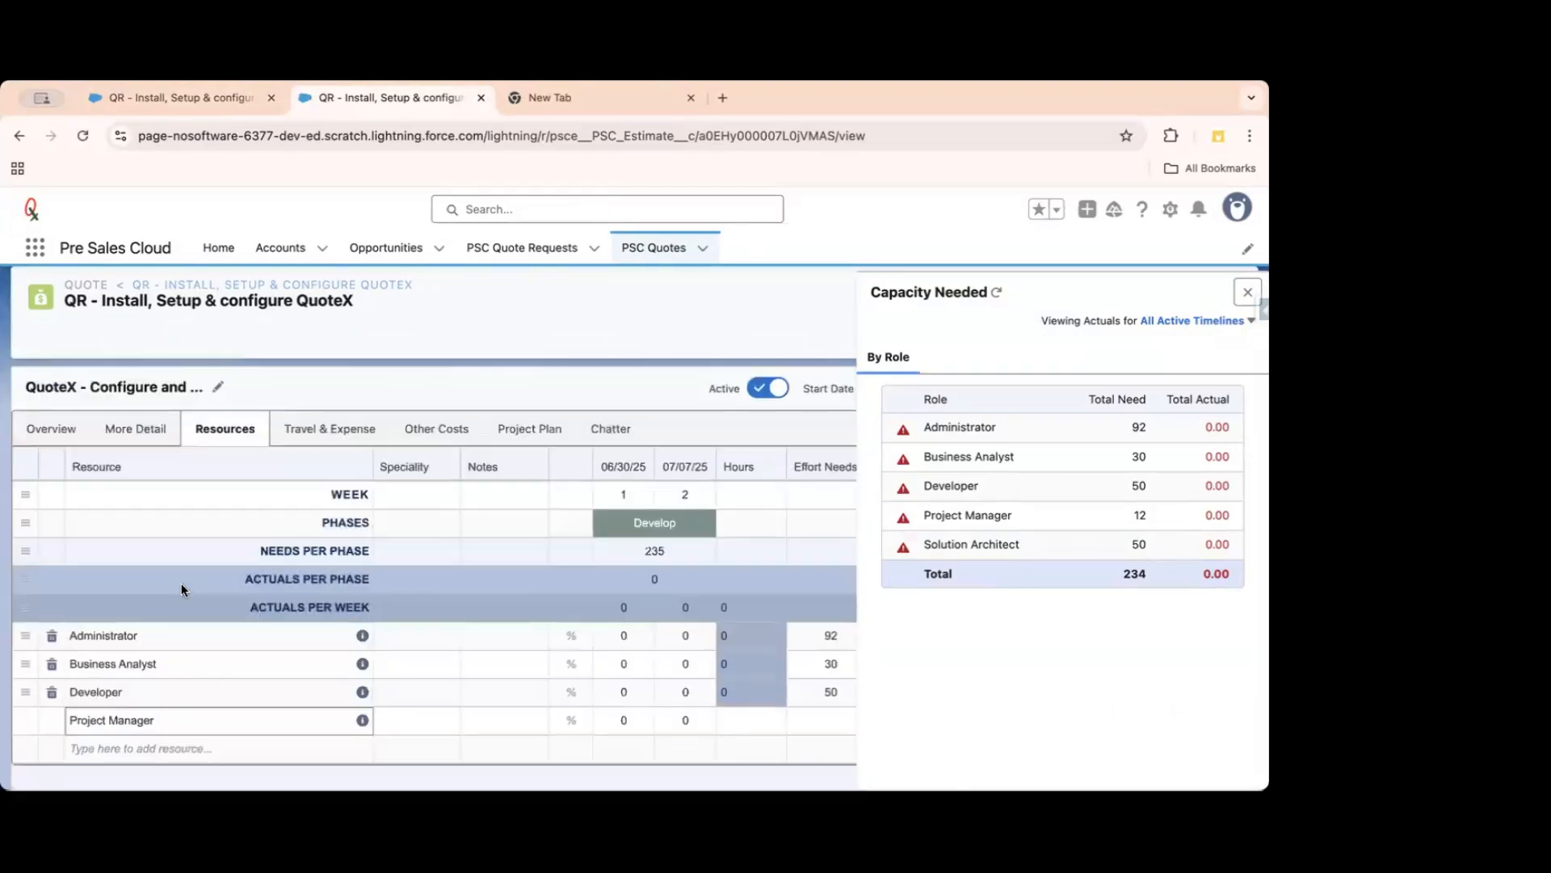
left_click(159, 692)
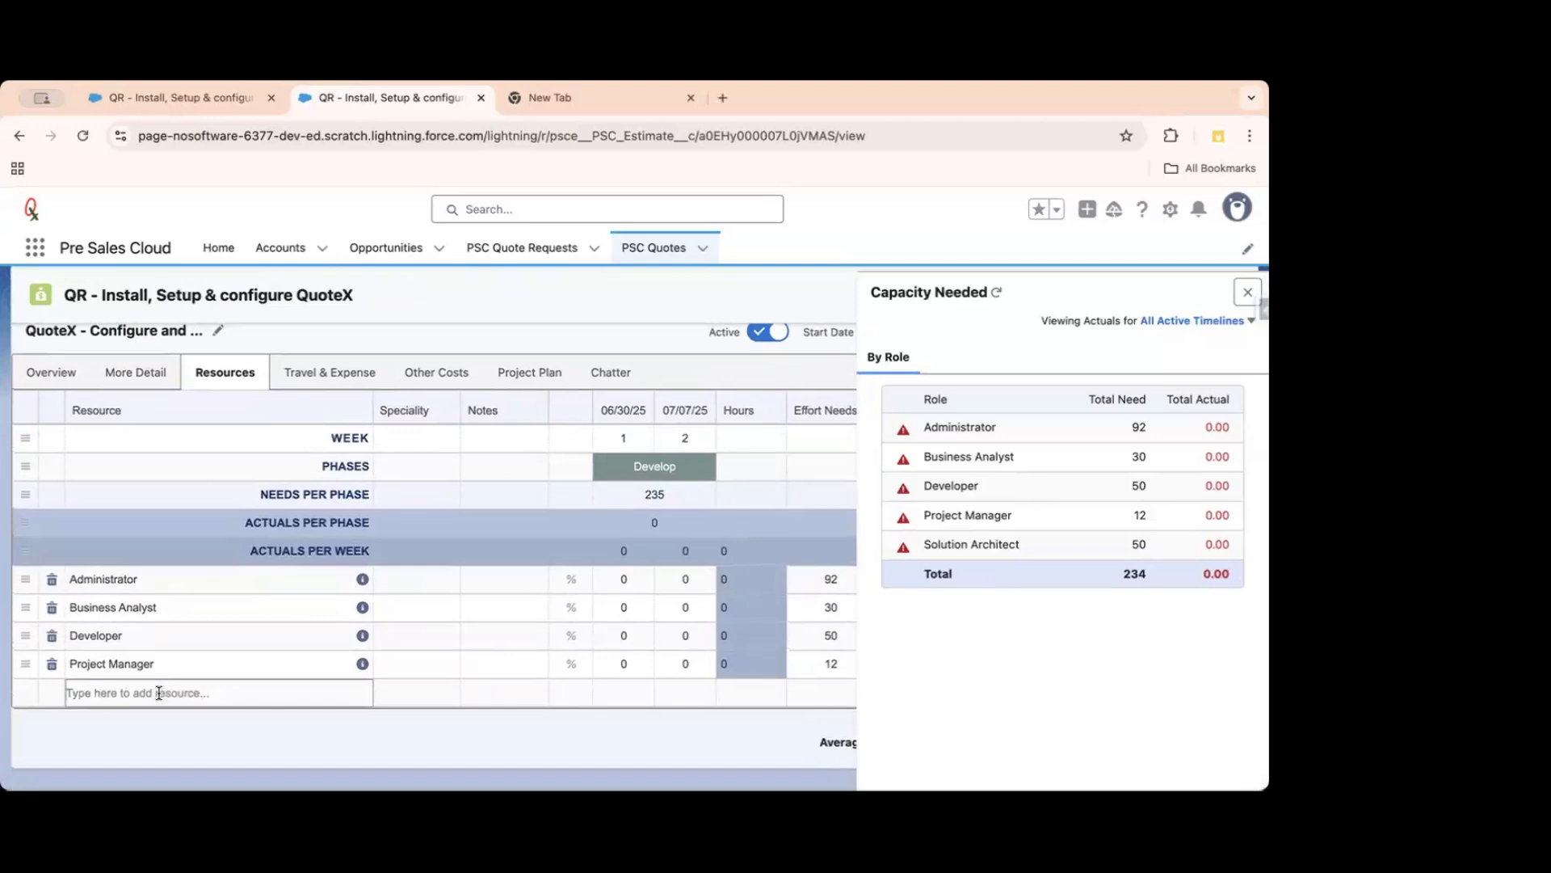
type("sol")
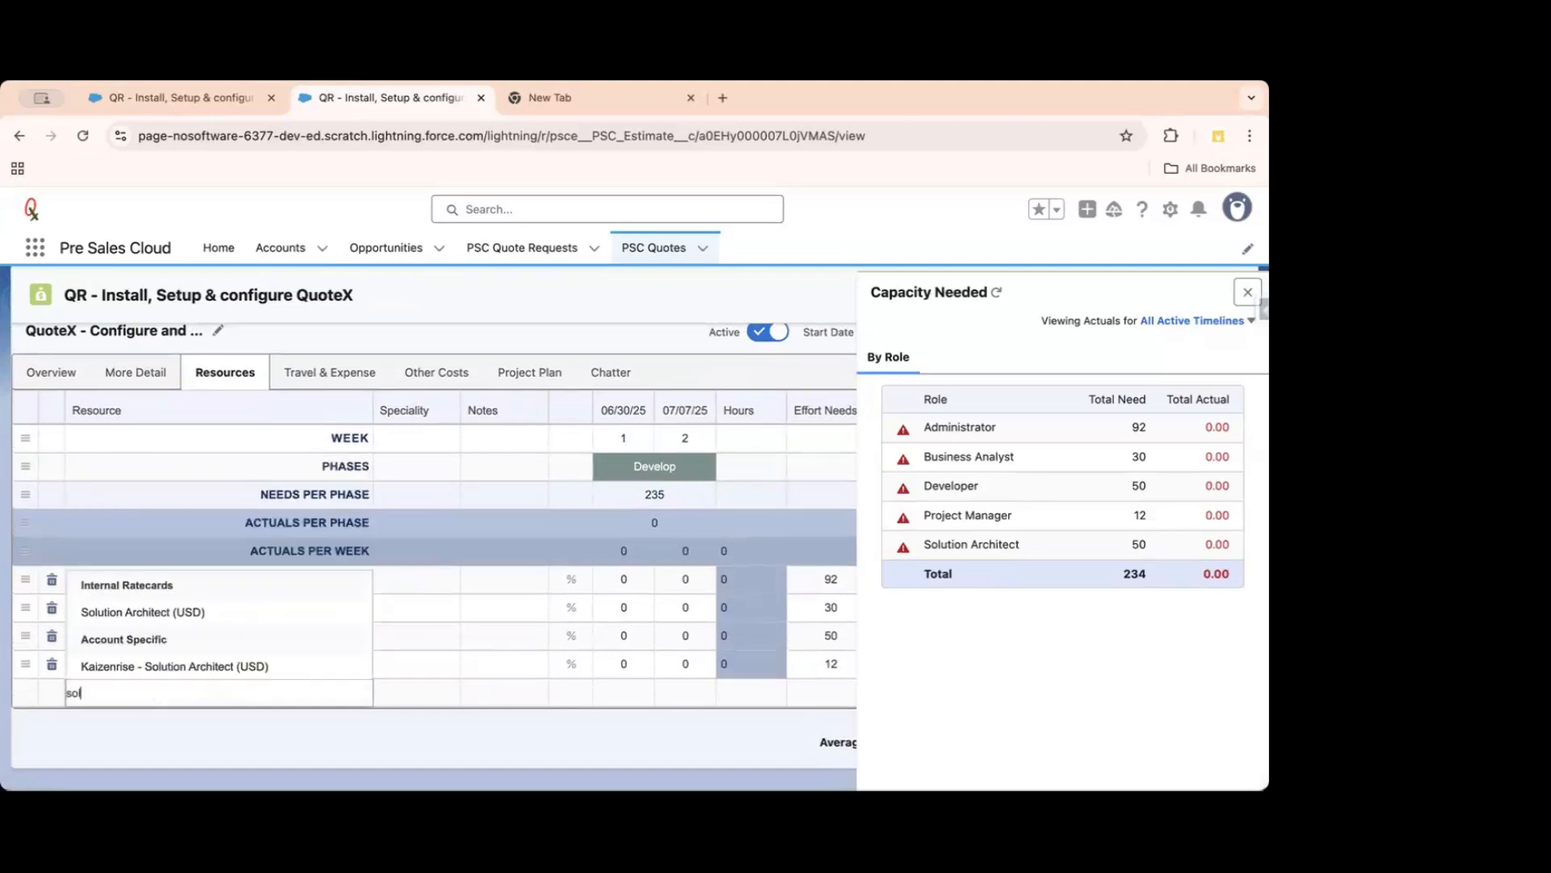
left_click(168, 611)
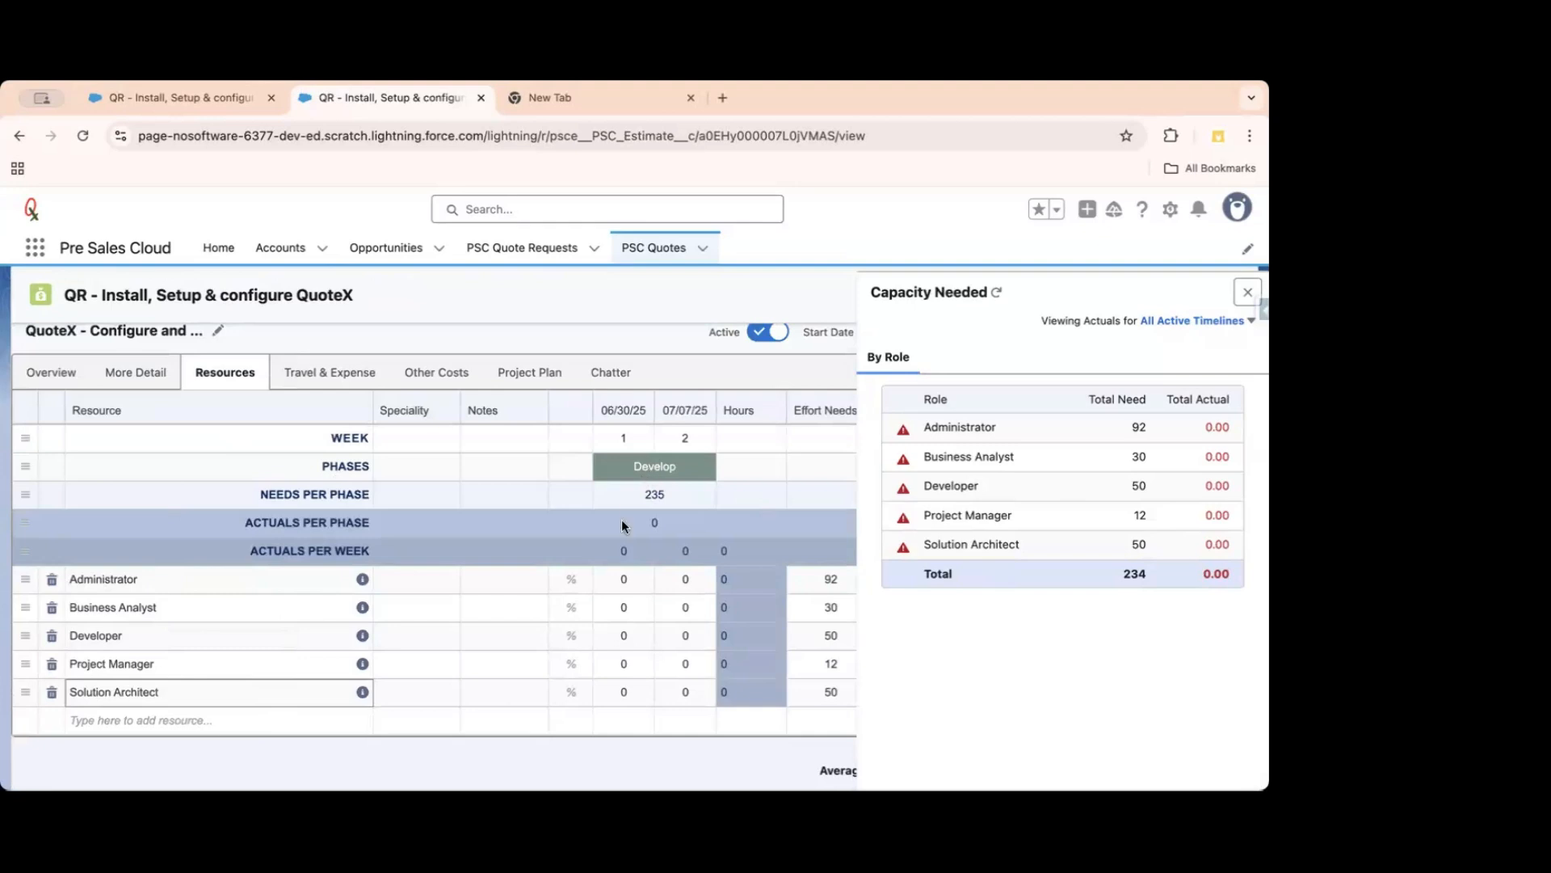
Set the allocation percentage of all five resources to 100 for both weeks.
left_click(569, 581)
type("110")
key("Return")
type("110")
key("Return")
type("1000")
key("Return")
type("110")
key("Return")
type("110")
key("Return")
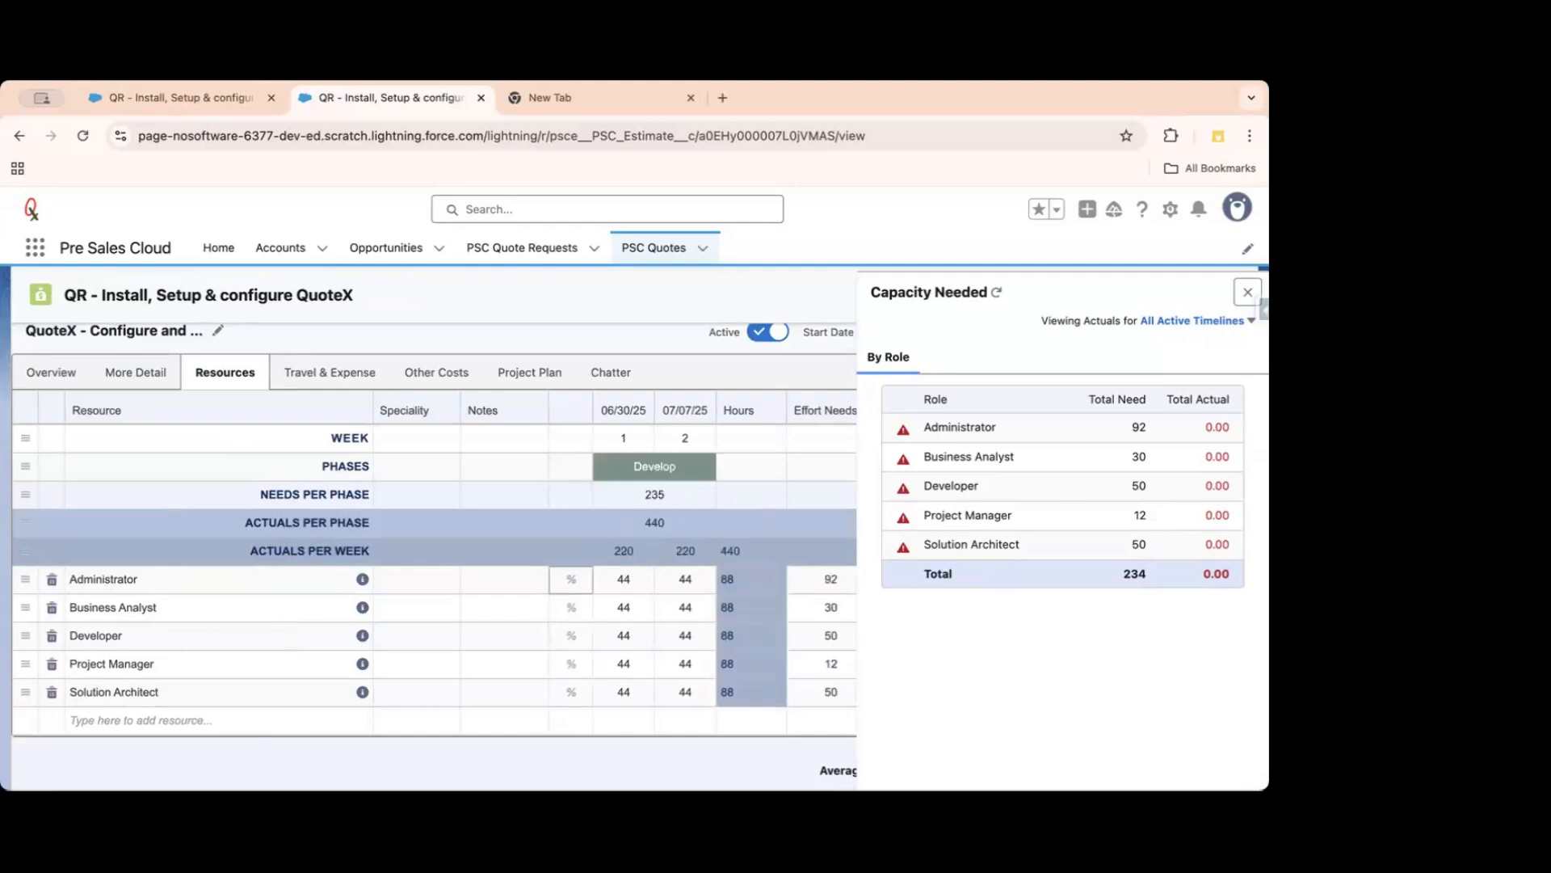
Try a 50 percent allocation for the Administrator, and set it back to 100 percent.
left_click(571, 580)
type("50")
key("Return")
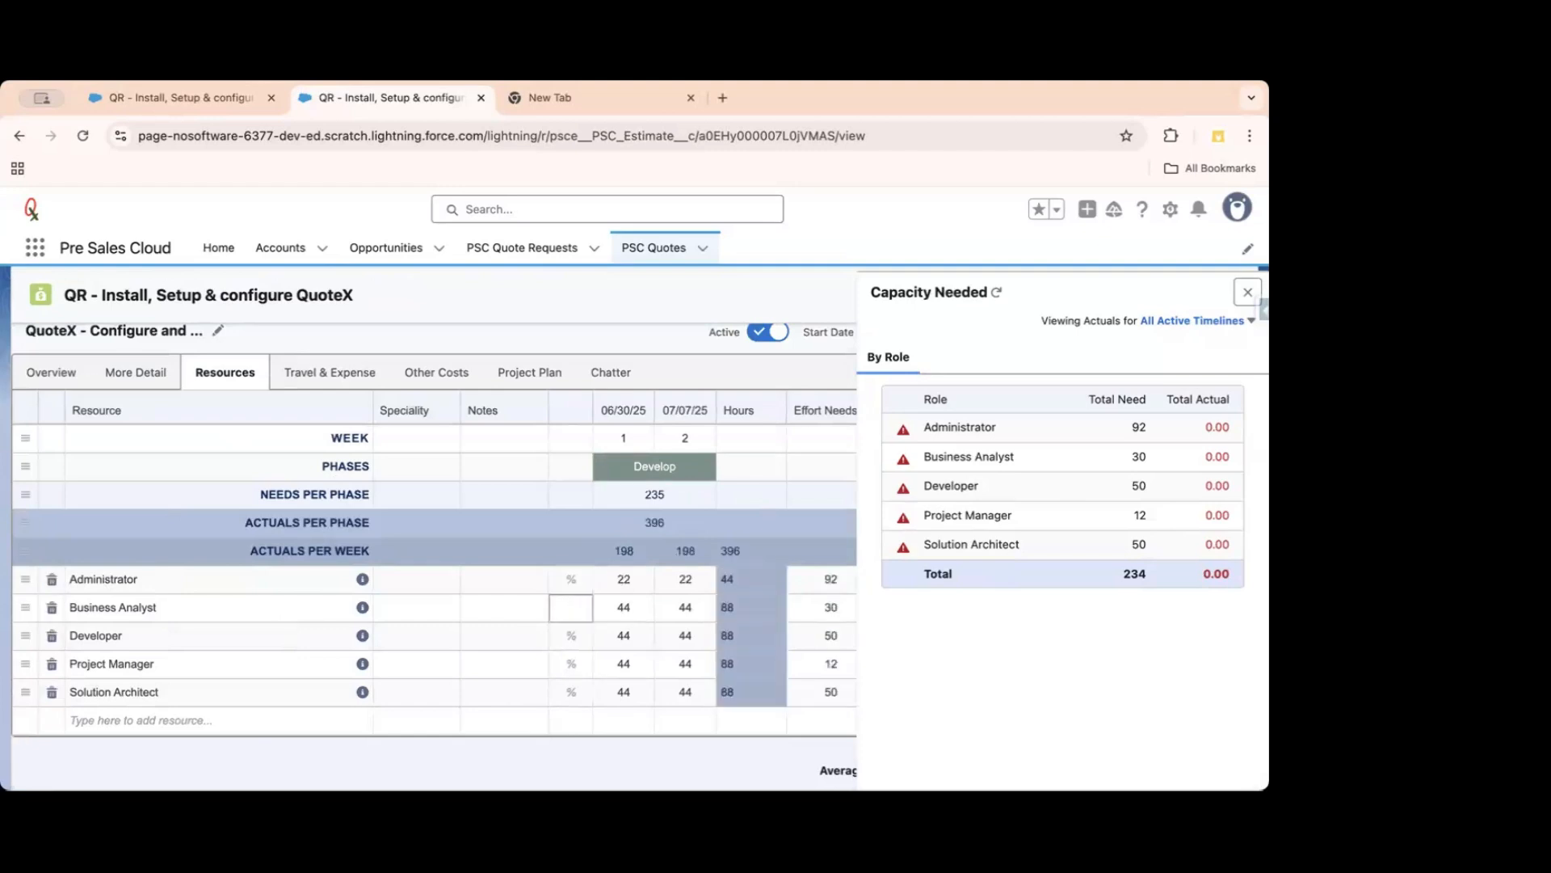
left_click(572, 580)
type("100")
key("Return")
Set the Business Analyst's hours to 15 in each of the two weeks.
left_click(620, 615)
type("15")
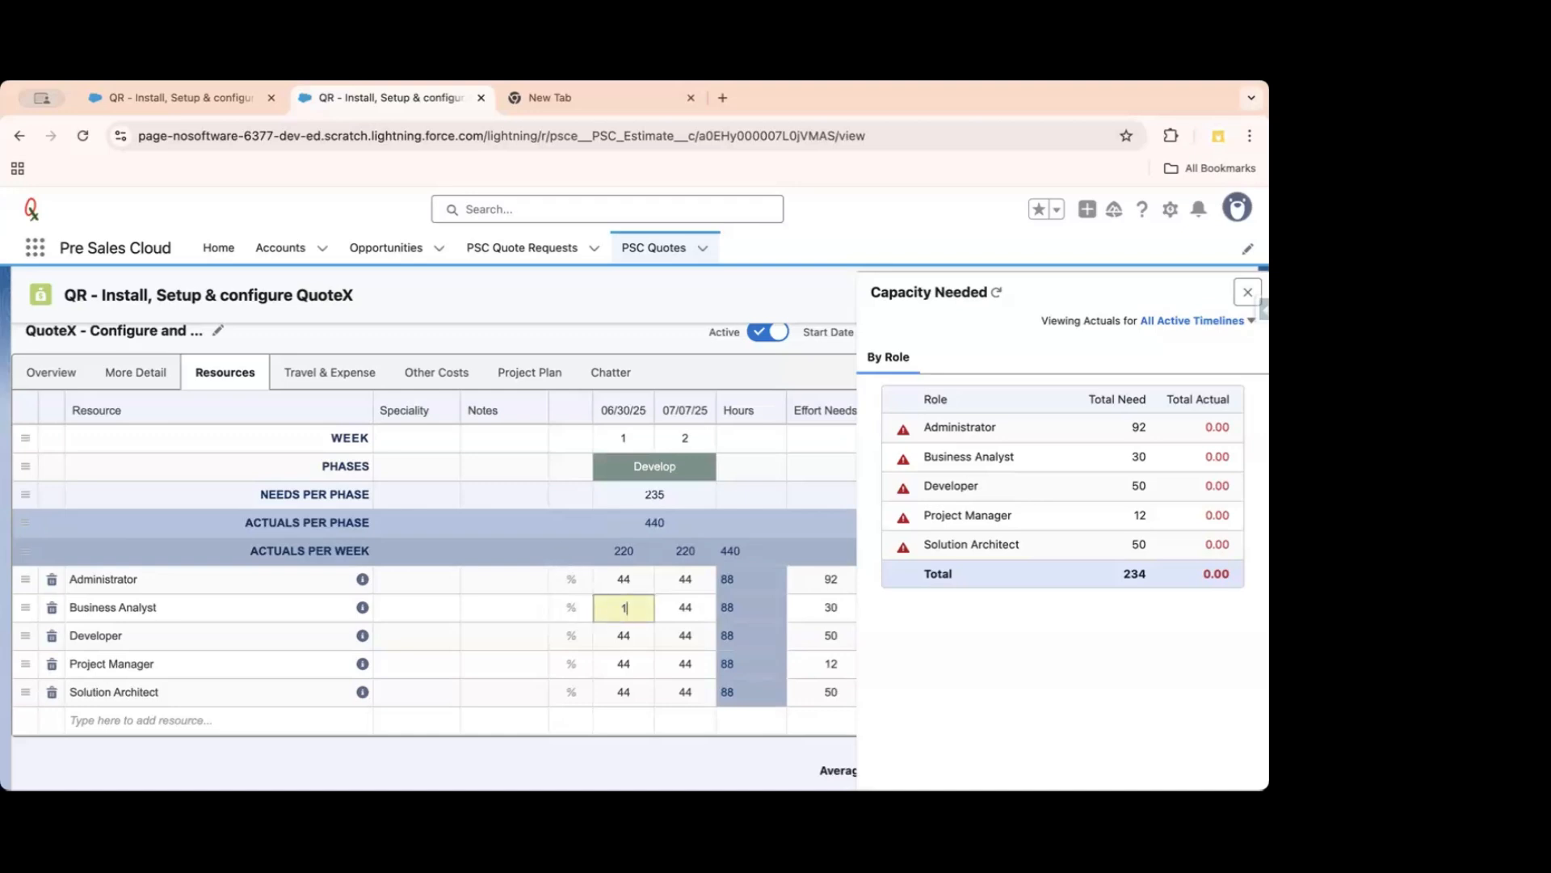
key("Tab")
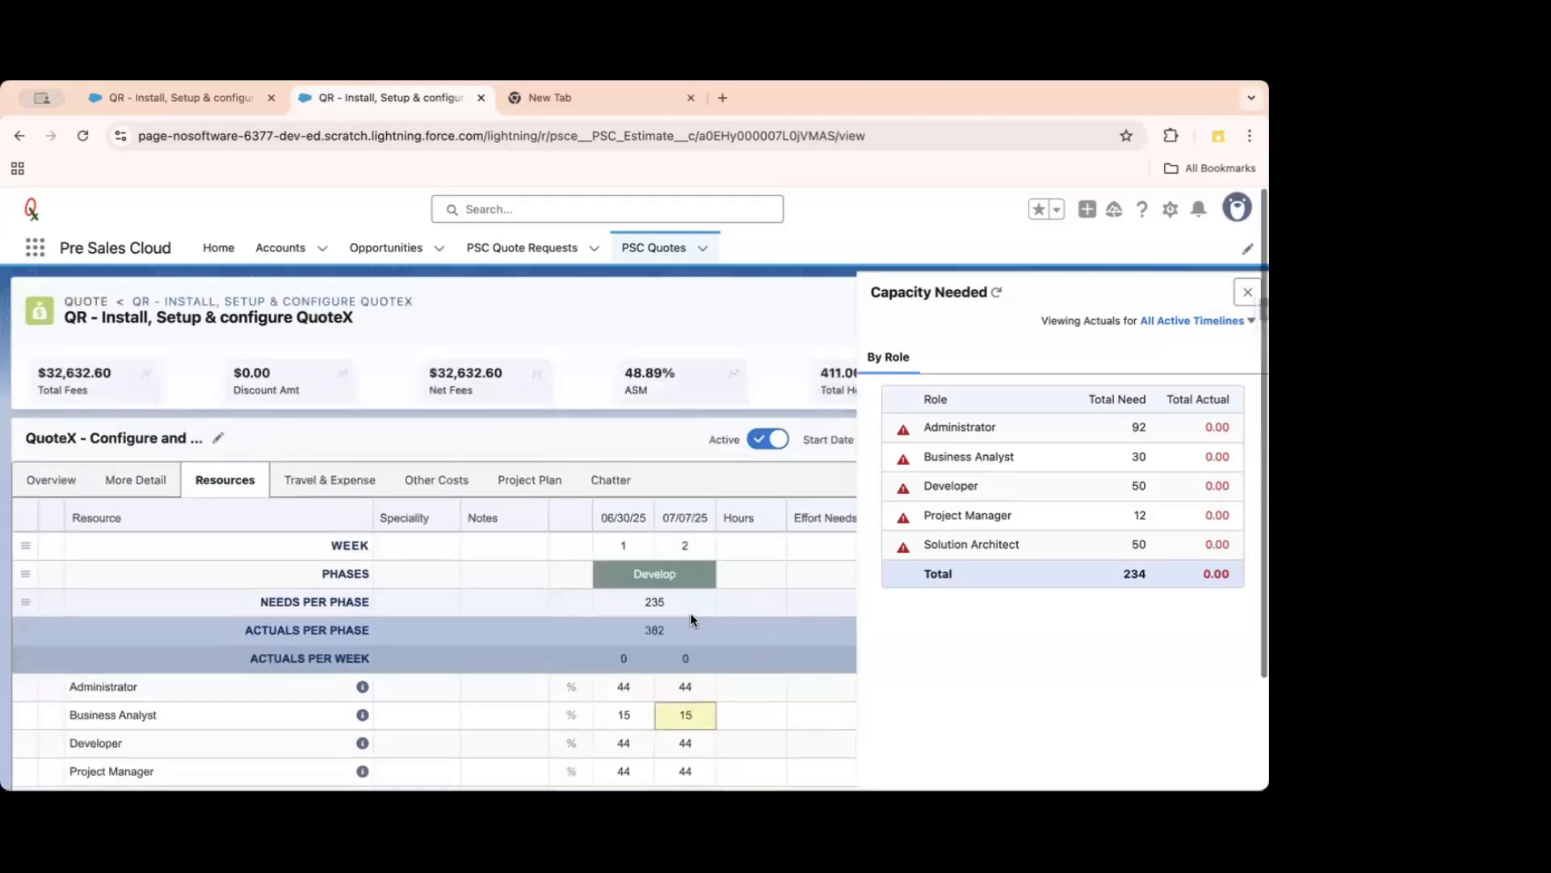
Paste the Business Analyst's 15 hours into both weeks of the Developer, Project Manager and Solution Architect rows.
scroll(687, 613, "down", 2)
left_click_drag(621, 612, 681, 613)
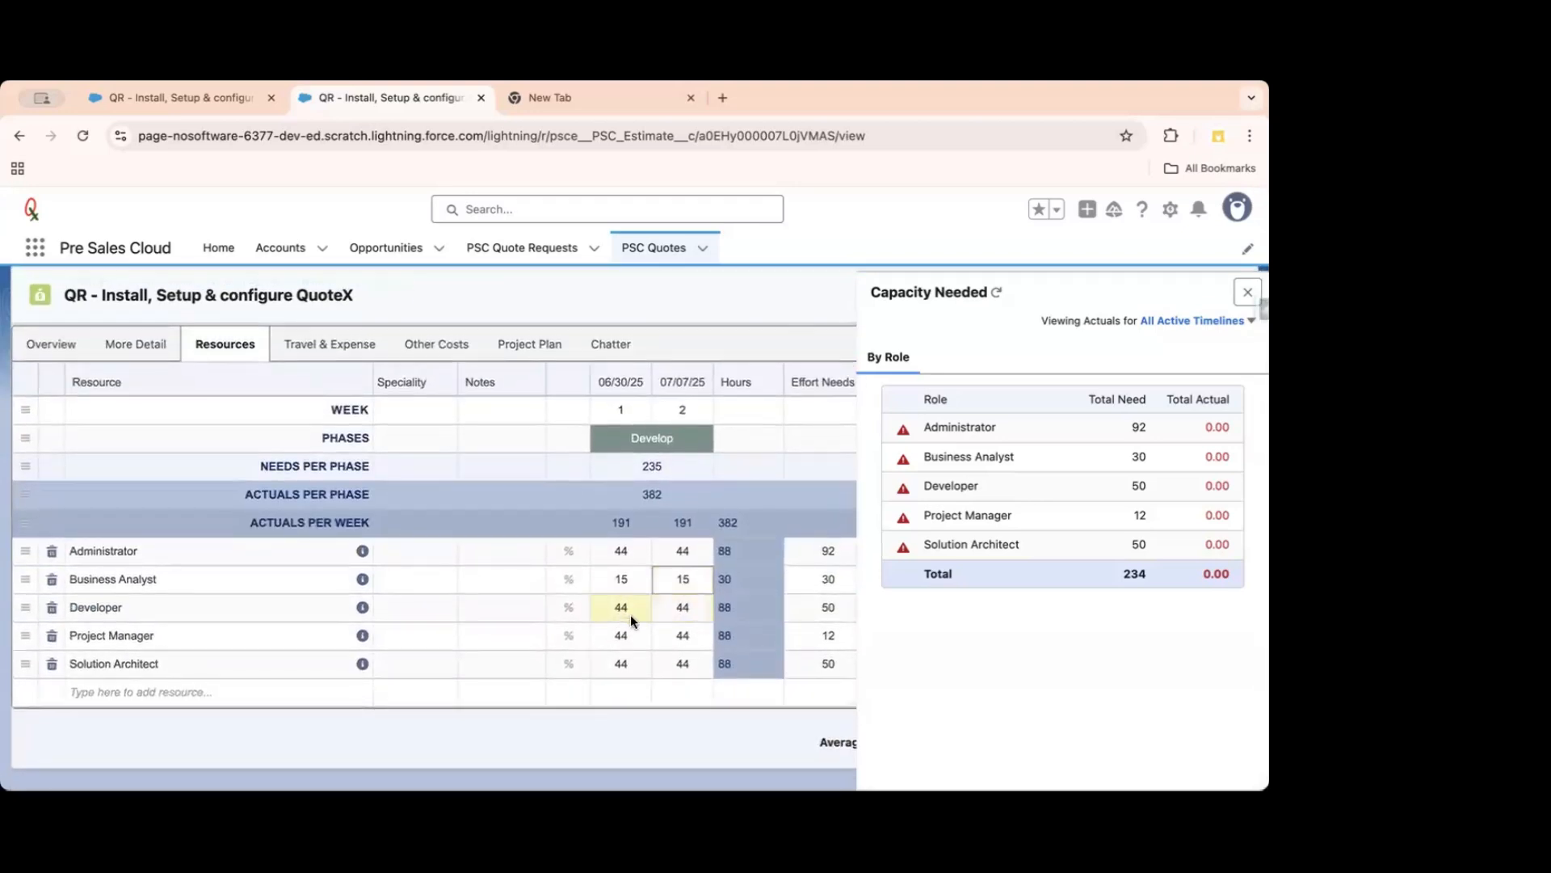
left_click_drag(619, 612, 664, 673)
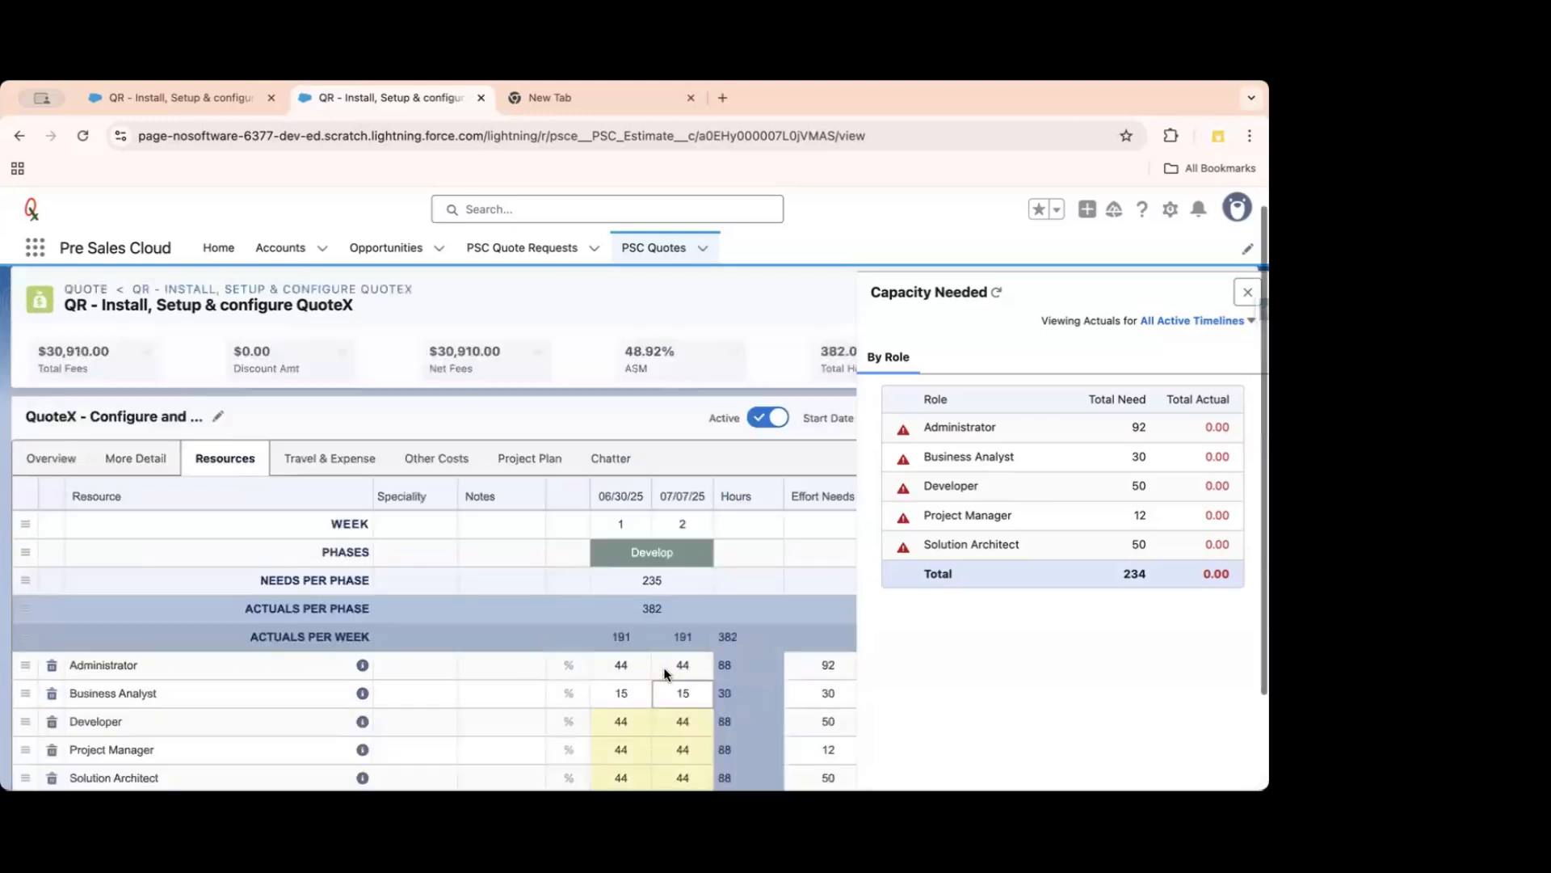
scroll(659, 614, "down", 2)
left_click(675, 580)
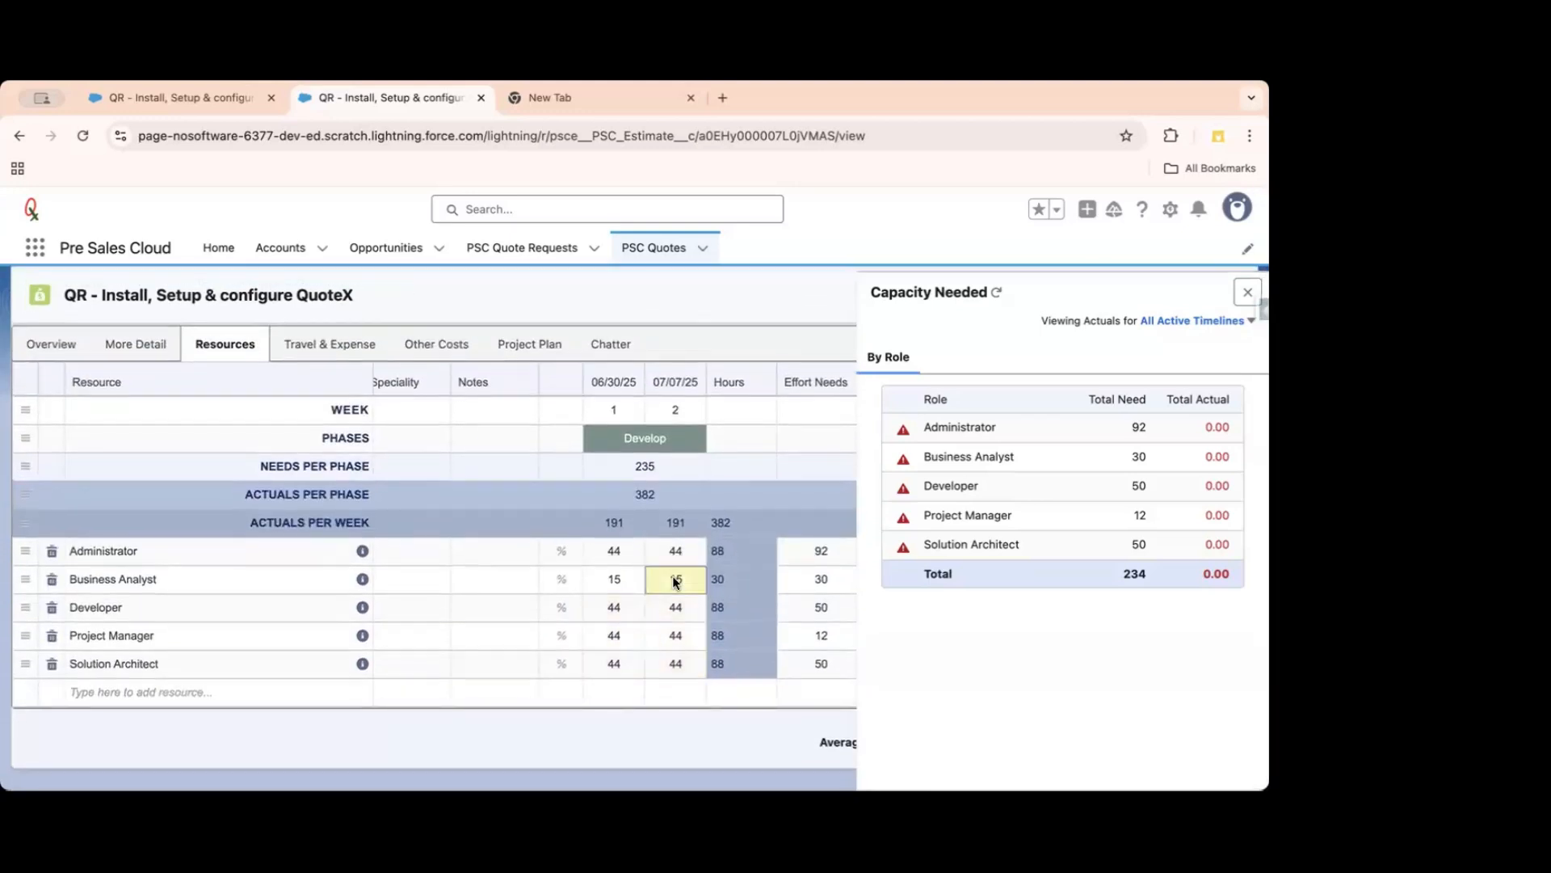
left_click_drag(613, 614, 670, 672)
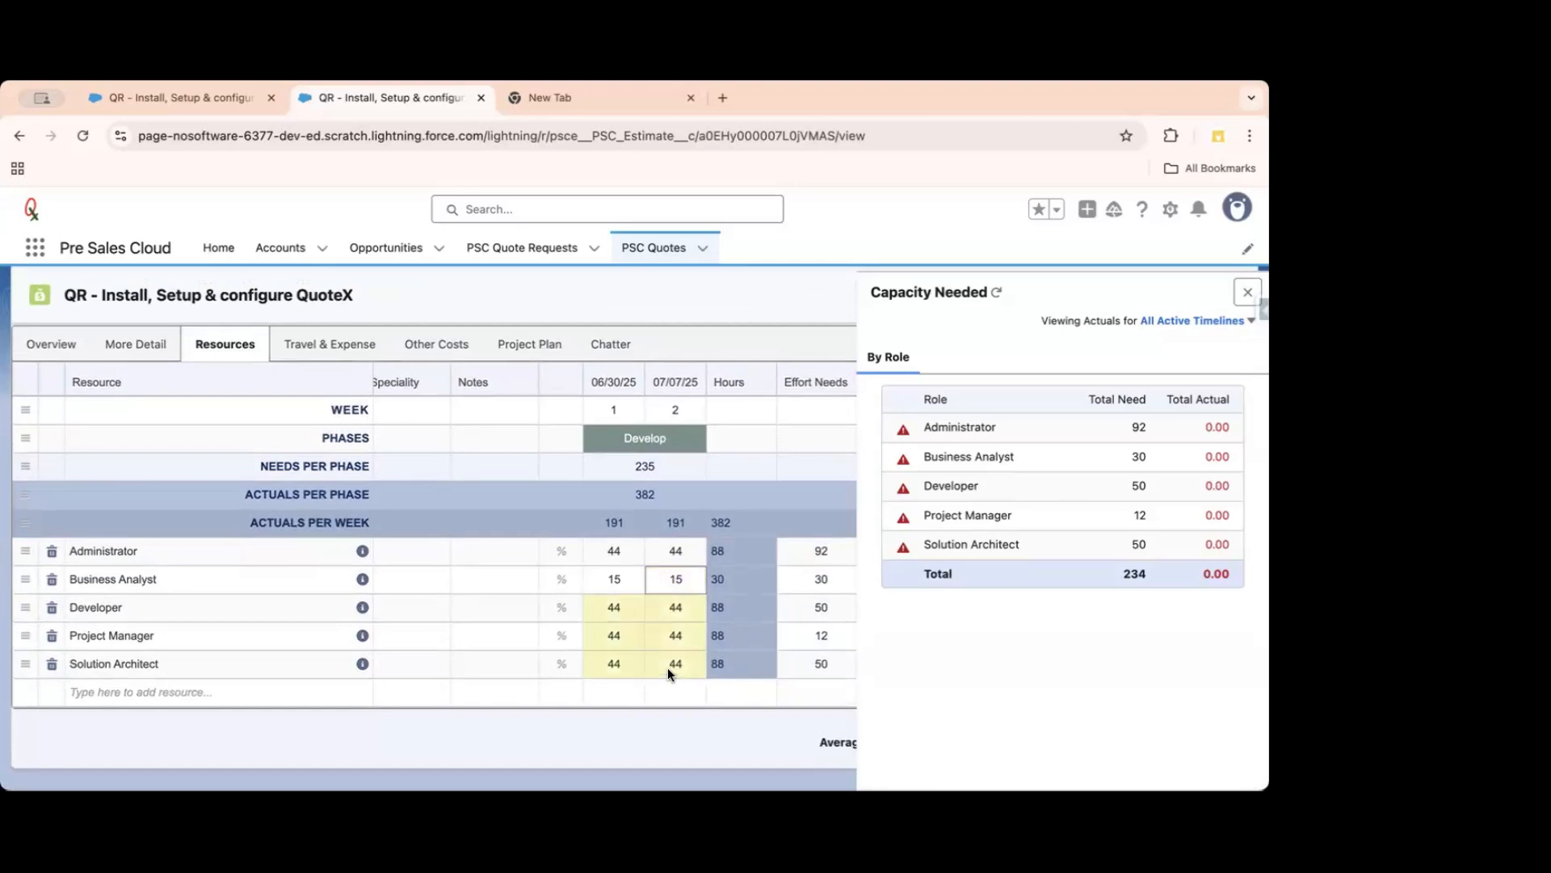
key("super+v")
scroll(667, 667, "down", 2)
Set the allocation of the Business Analyst, Developer, Project Manager and Solution Architect to 100 percent for both weeks.
left_click(571, 589)
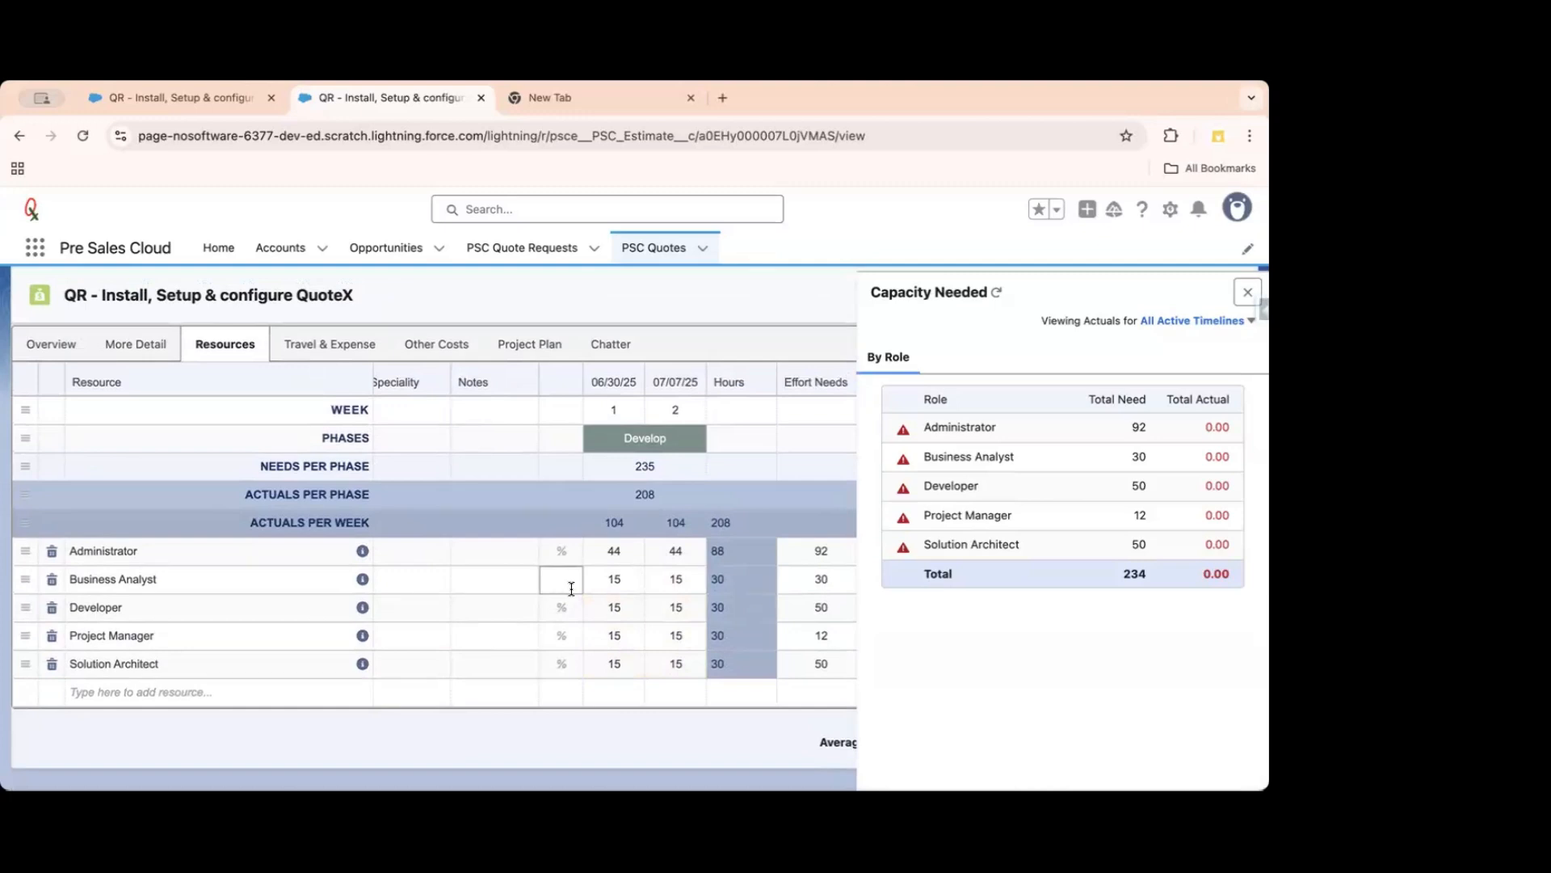
type("100")
key("Return")
type("100")
key("Return")
type("100")
key("Return")
type("100")
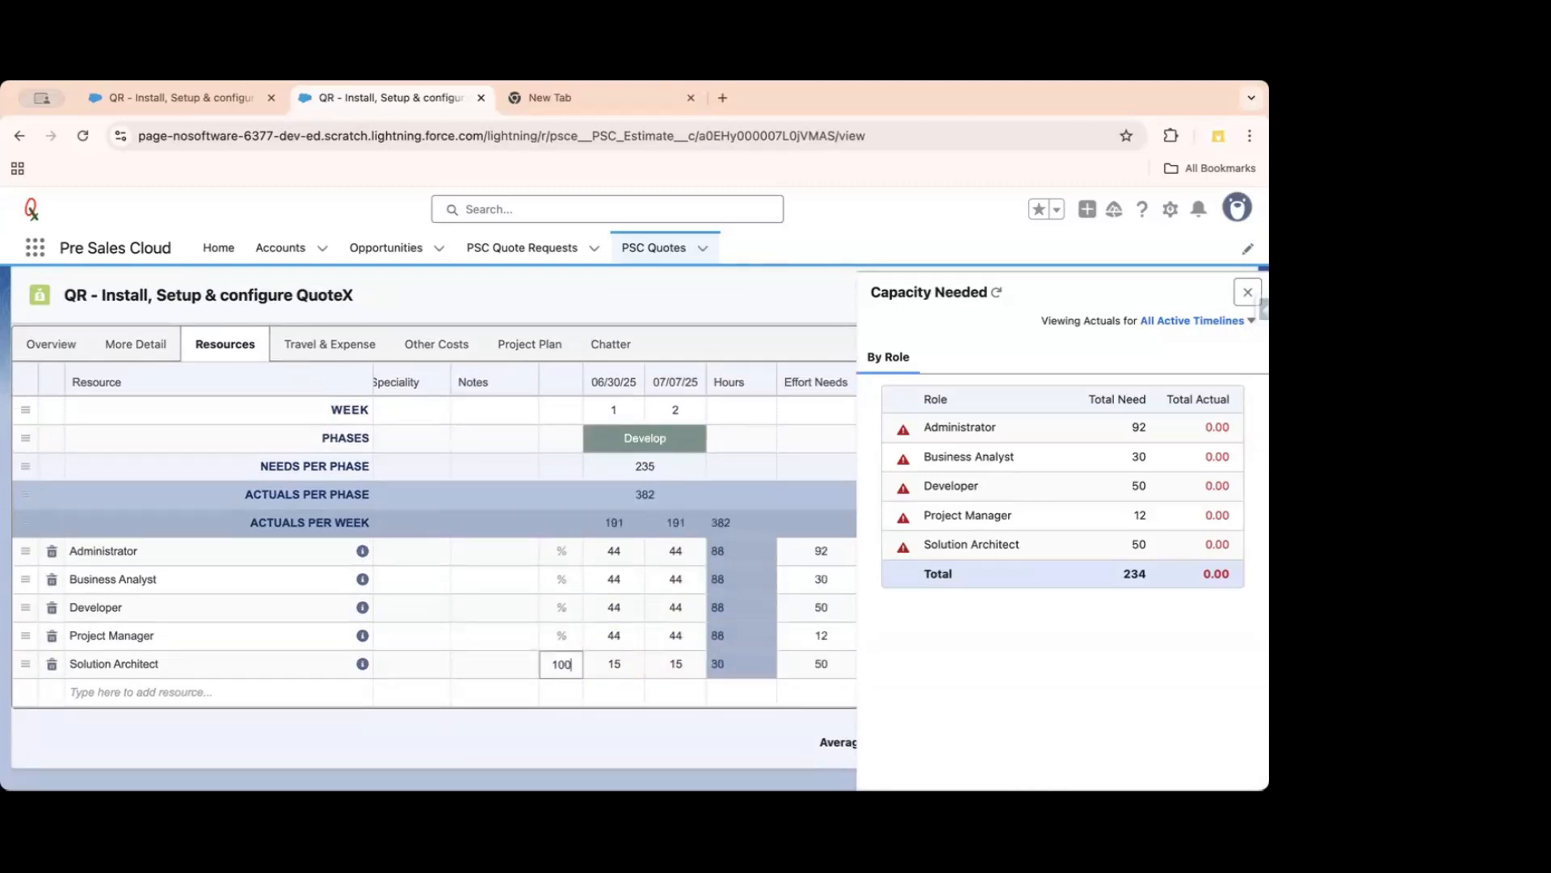
key("Return")
Try a 30 percent allocation for the Business Analyst, settle on 35 percent for both weeks, and refresh the capacity actuals.
left_click(554, 583)
left_click(997, 293)
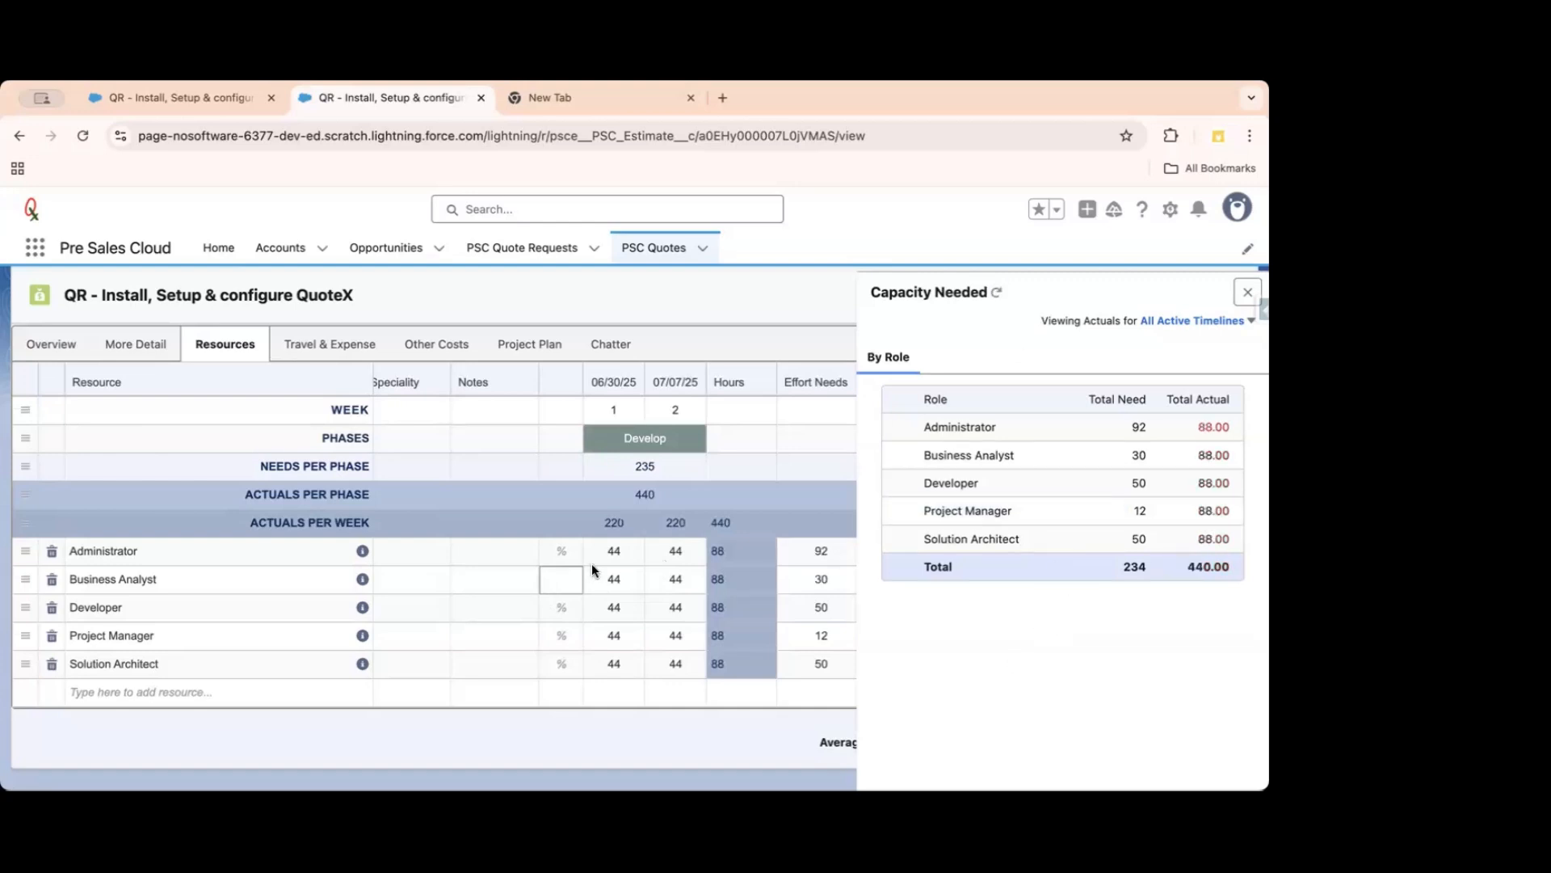
type("30")
key("Tab")
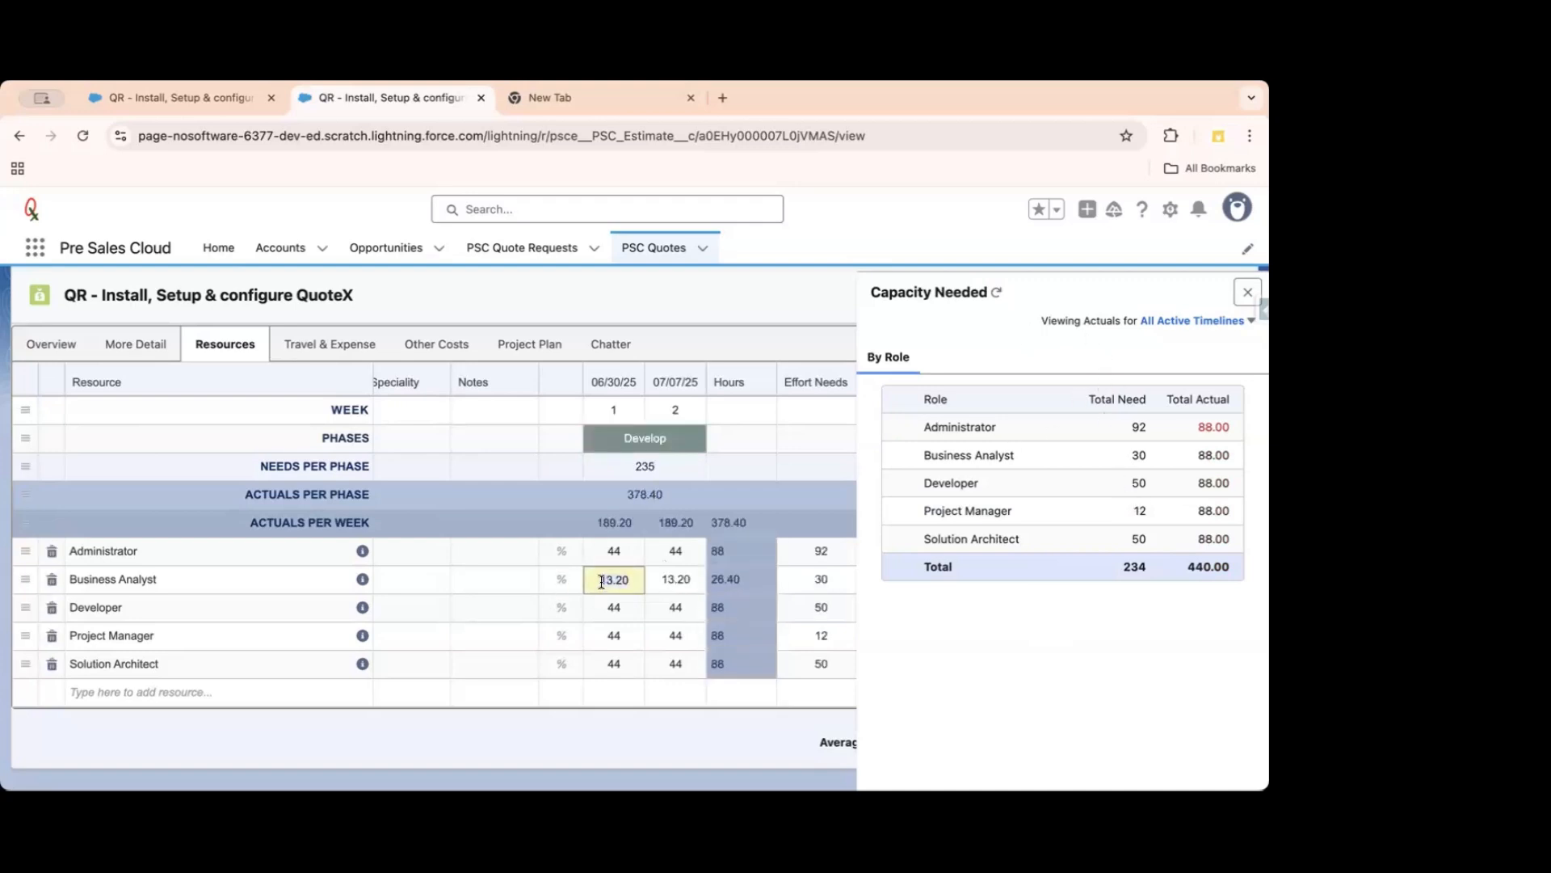
type("35")
key("Tab")
left_click(553, 582)
type("35")
left_click(562, 606)
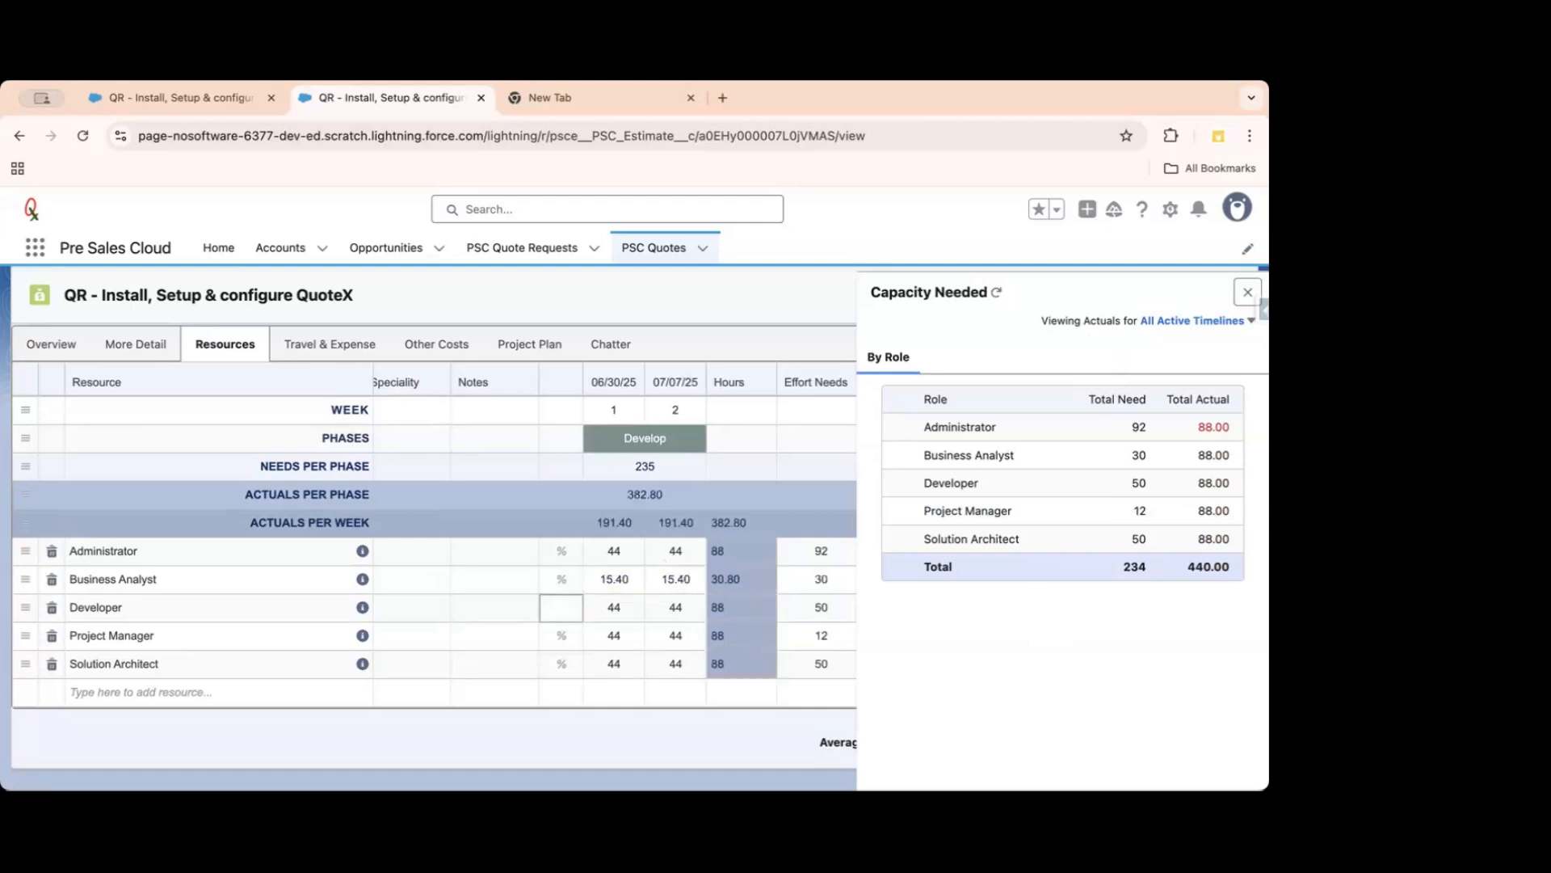
left_click(995, 297)
Set the Developer's allocation to 40 percent for both weeks and refresh the capacity actuals.
mouse_move(1197, 429)
left_mouse_down()
mouse_move(1218, 430)
mouse_move(1108, 420)
mouse_move(1181, 418)
left_mouse_up()
mouse_move(1103, 560)
left_mouse_down()
mouse_move(1121, 561)
mouse_move(1075, 553)
left_mouse_up()
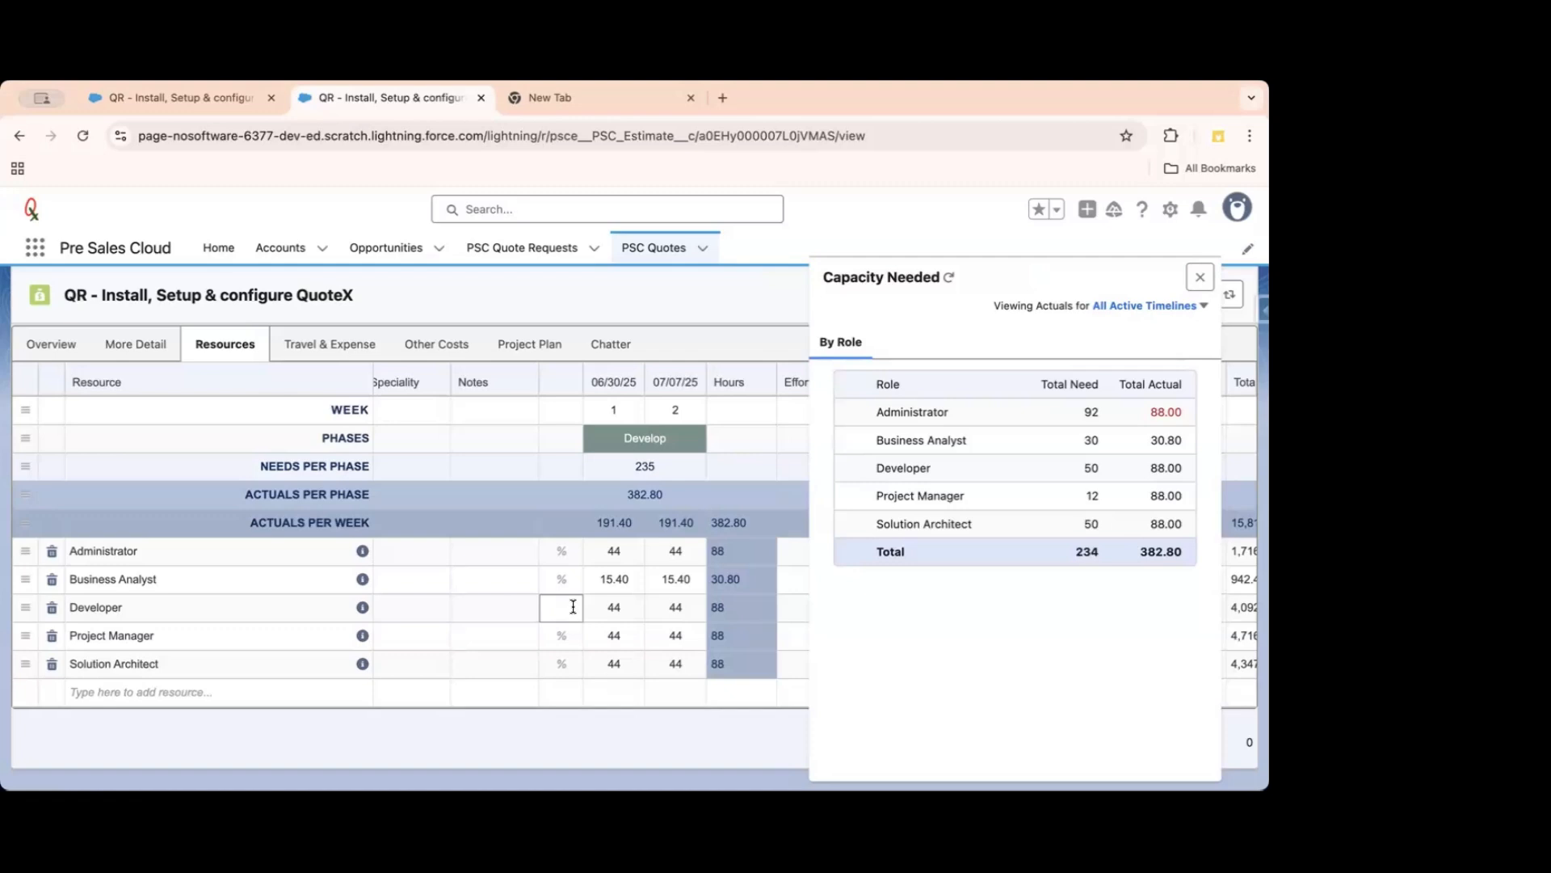
type("40")
key("Return")
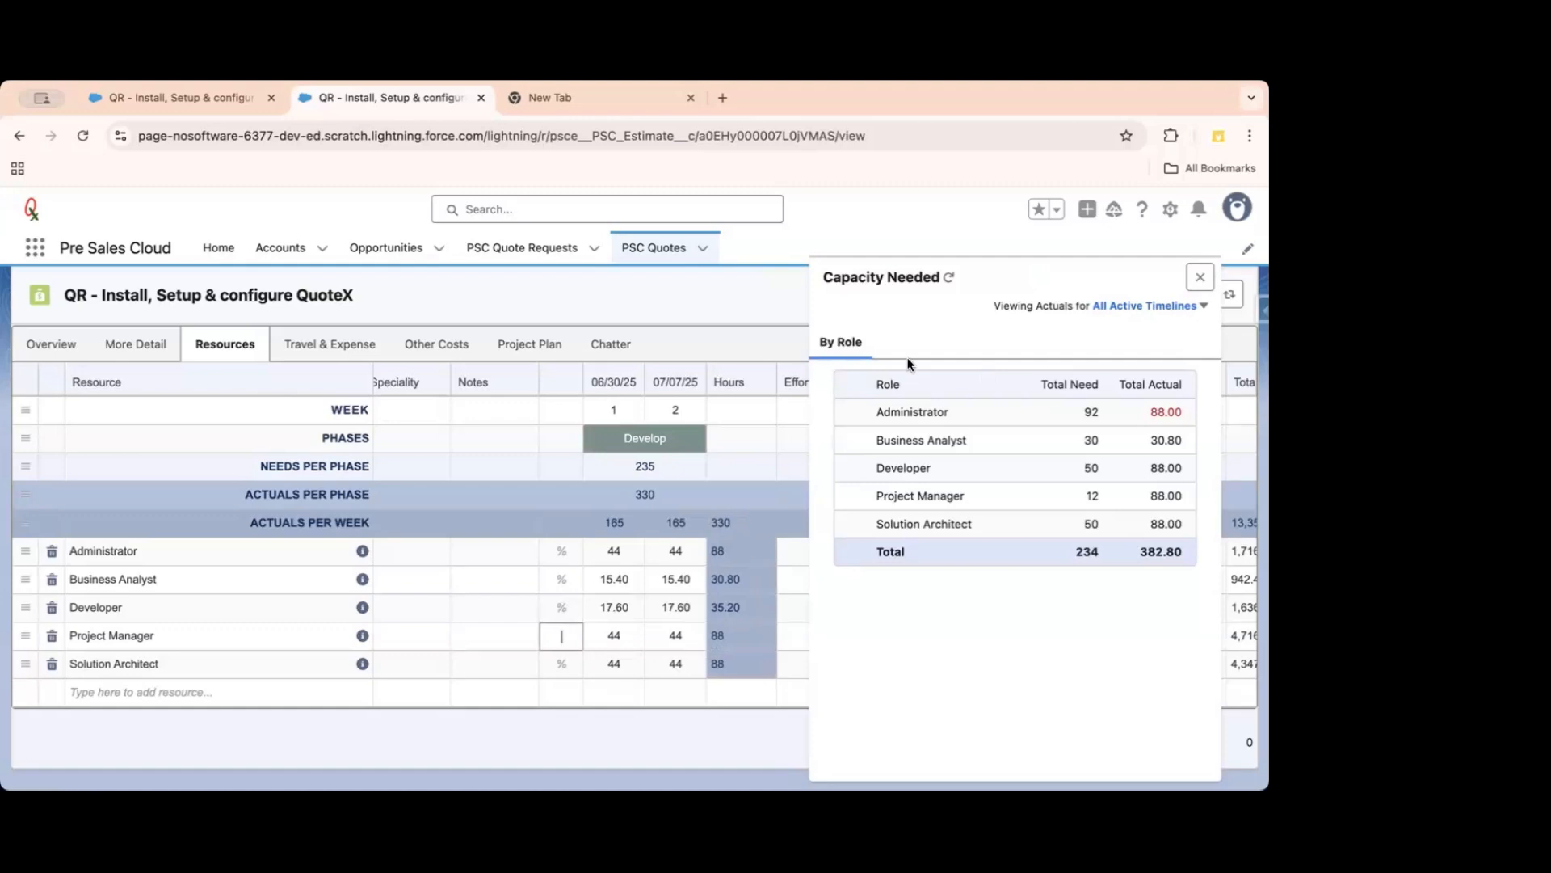
left_click(948, 277)
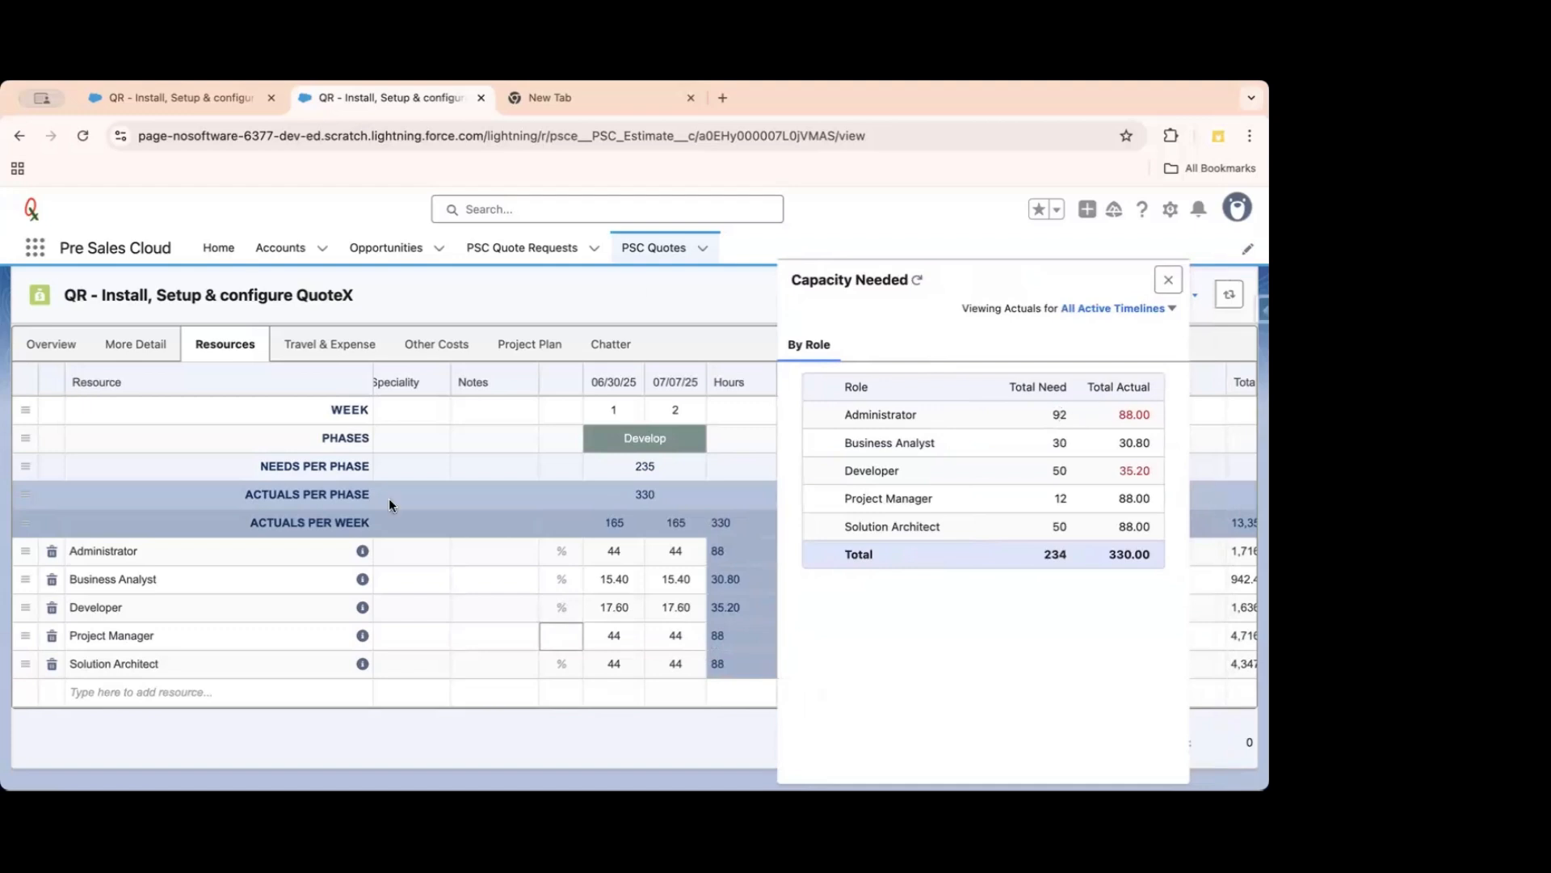
scroll(393, 507, "up", 3)
left_click(919, 282)
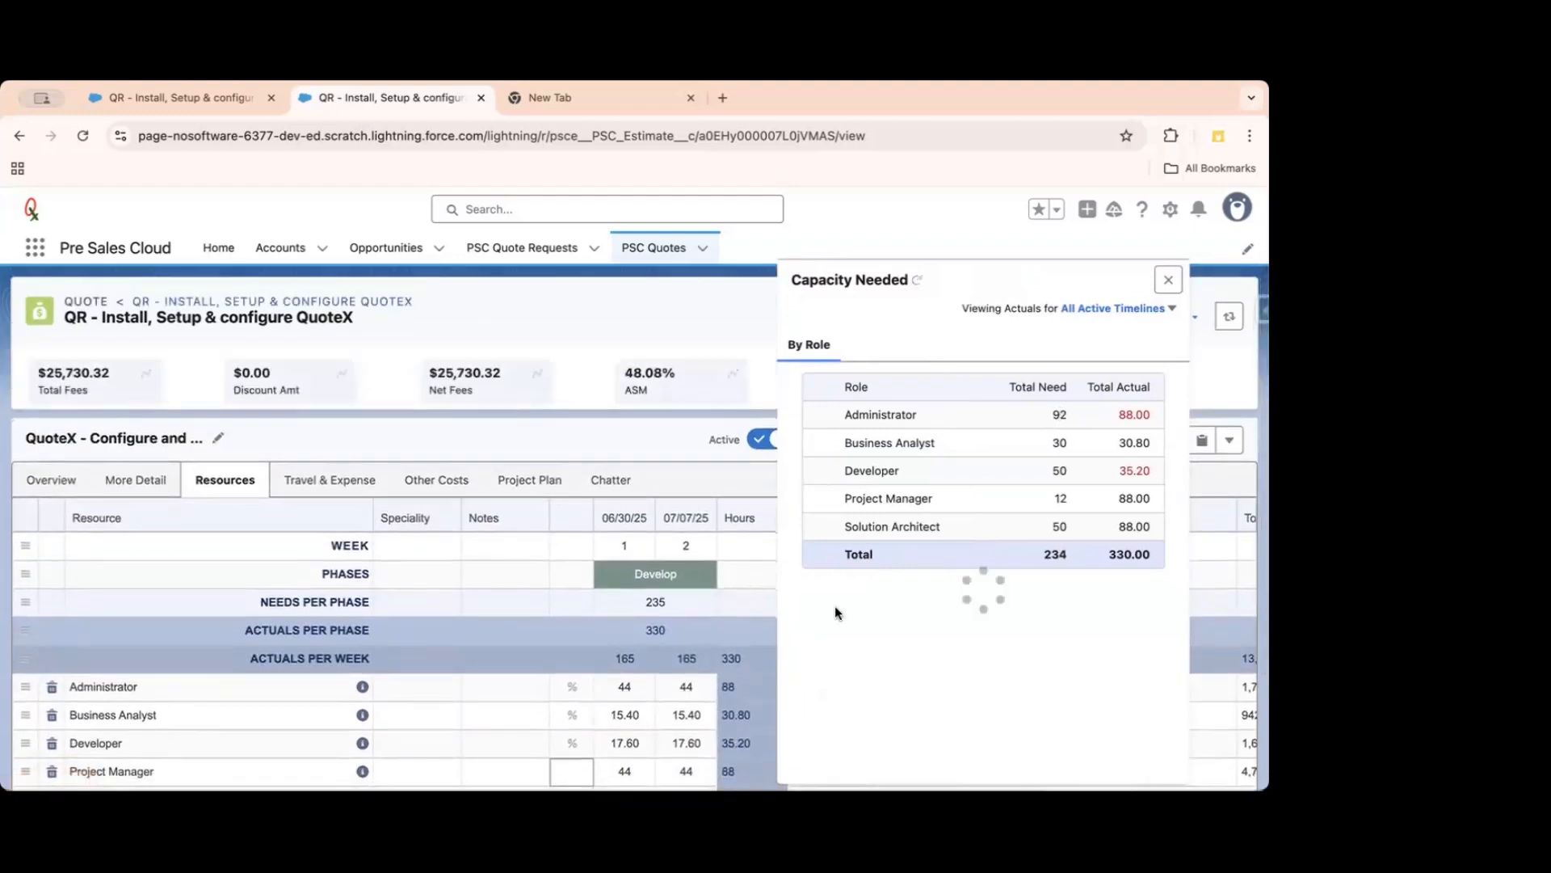
Set the Administrator's hours to 45 in each of the two weeks.
scroll(428, 677, "down", 2)
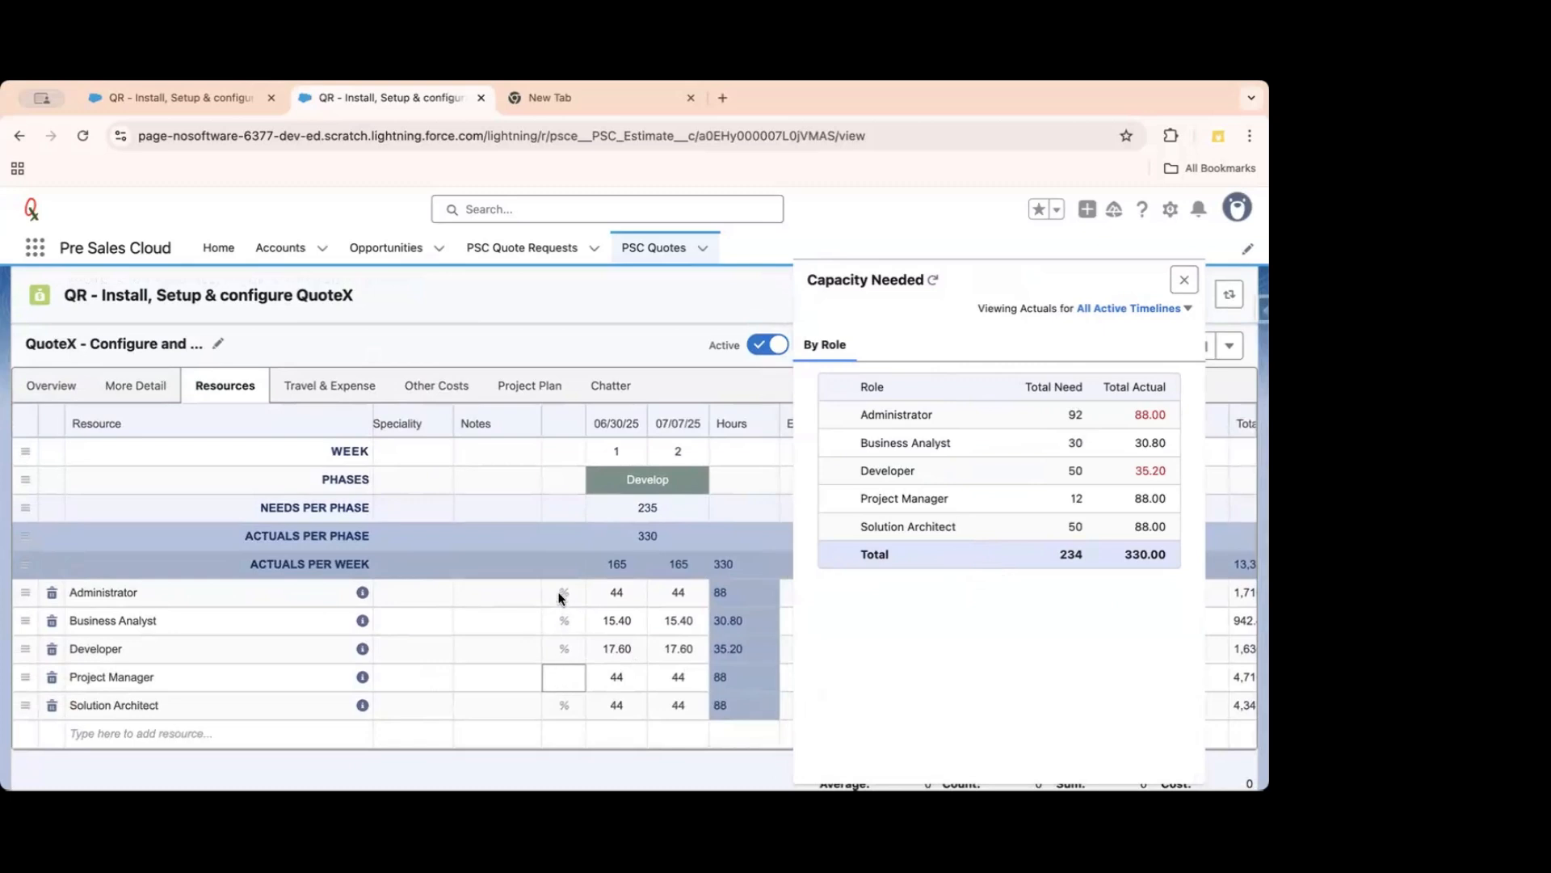
left_click(618, 595)
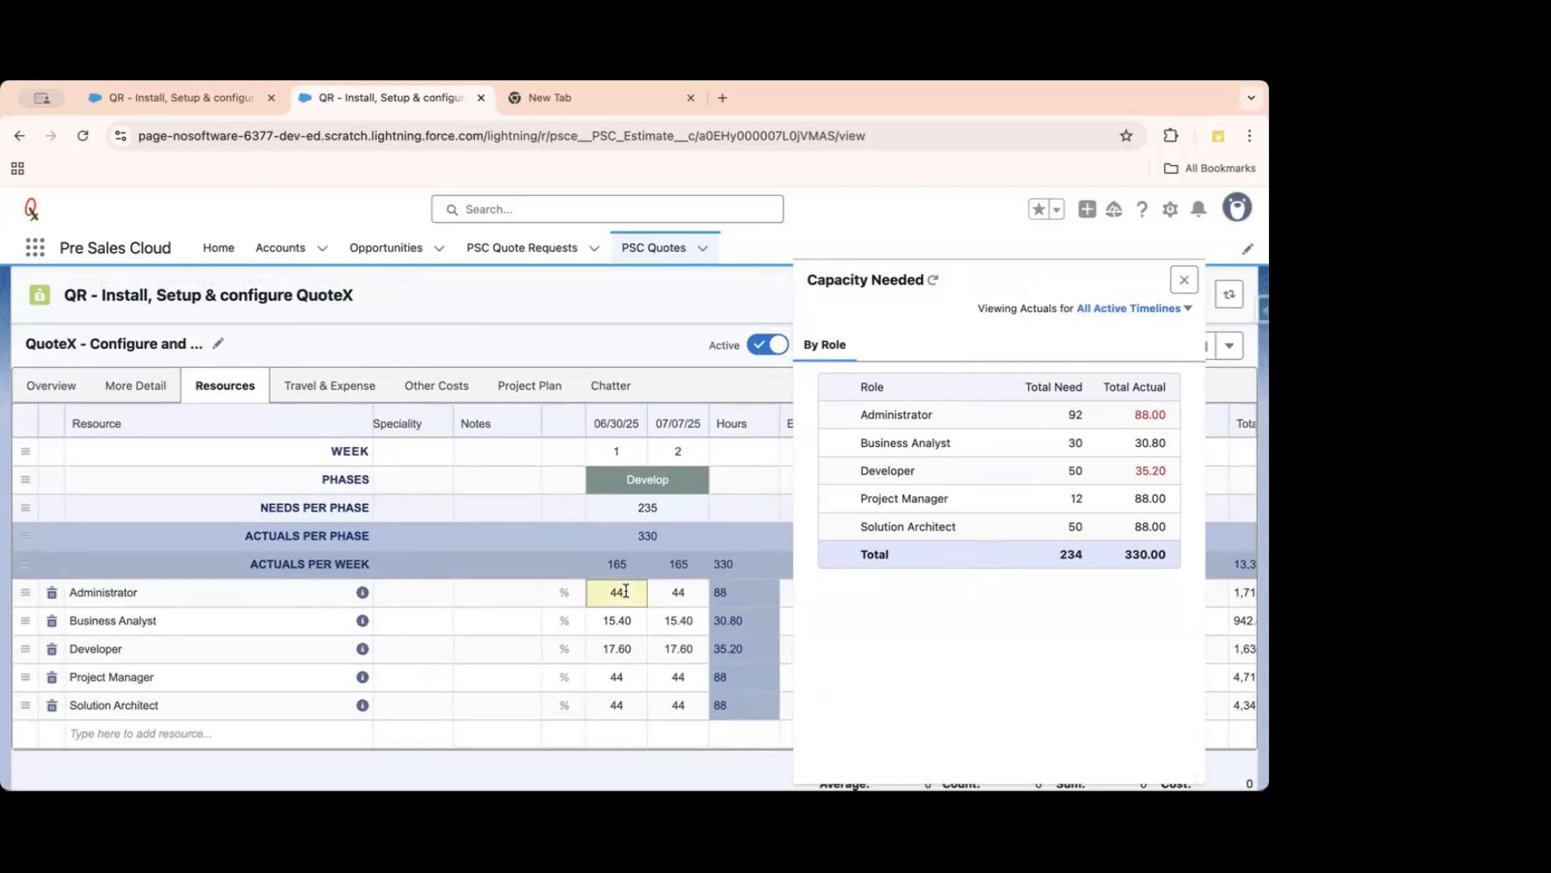
type("45")
key("Tab")
type("45")
key("Return")
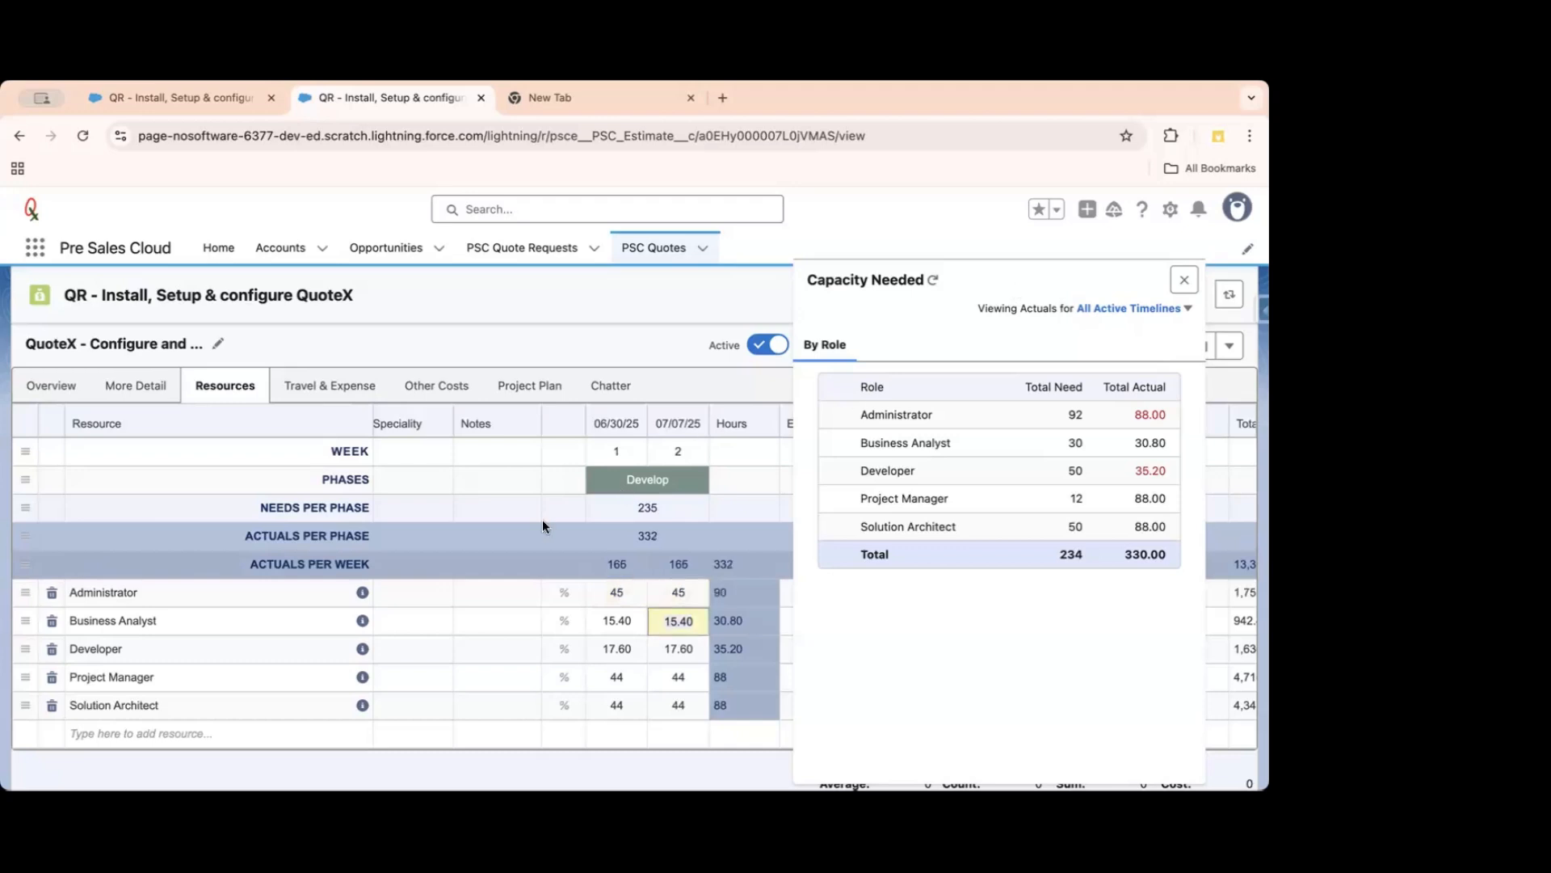
Try 110 hours per week for the Administrator in both weeks.
left_click(612, 592)
type("25")
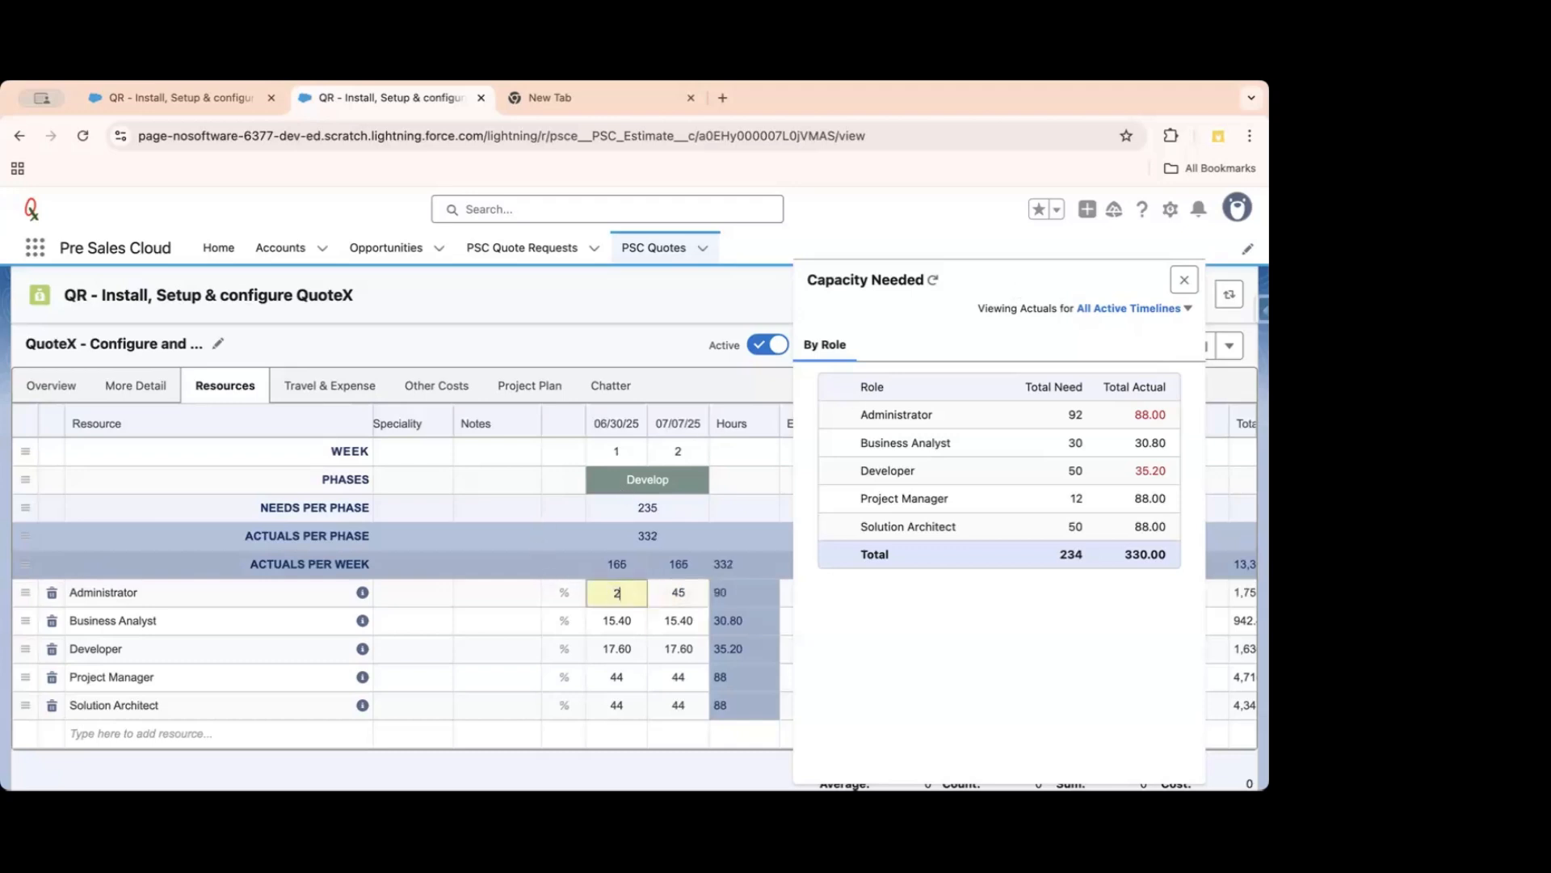
key("BackSpace")
key("BackSpace")
type("110")
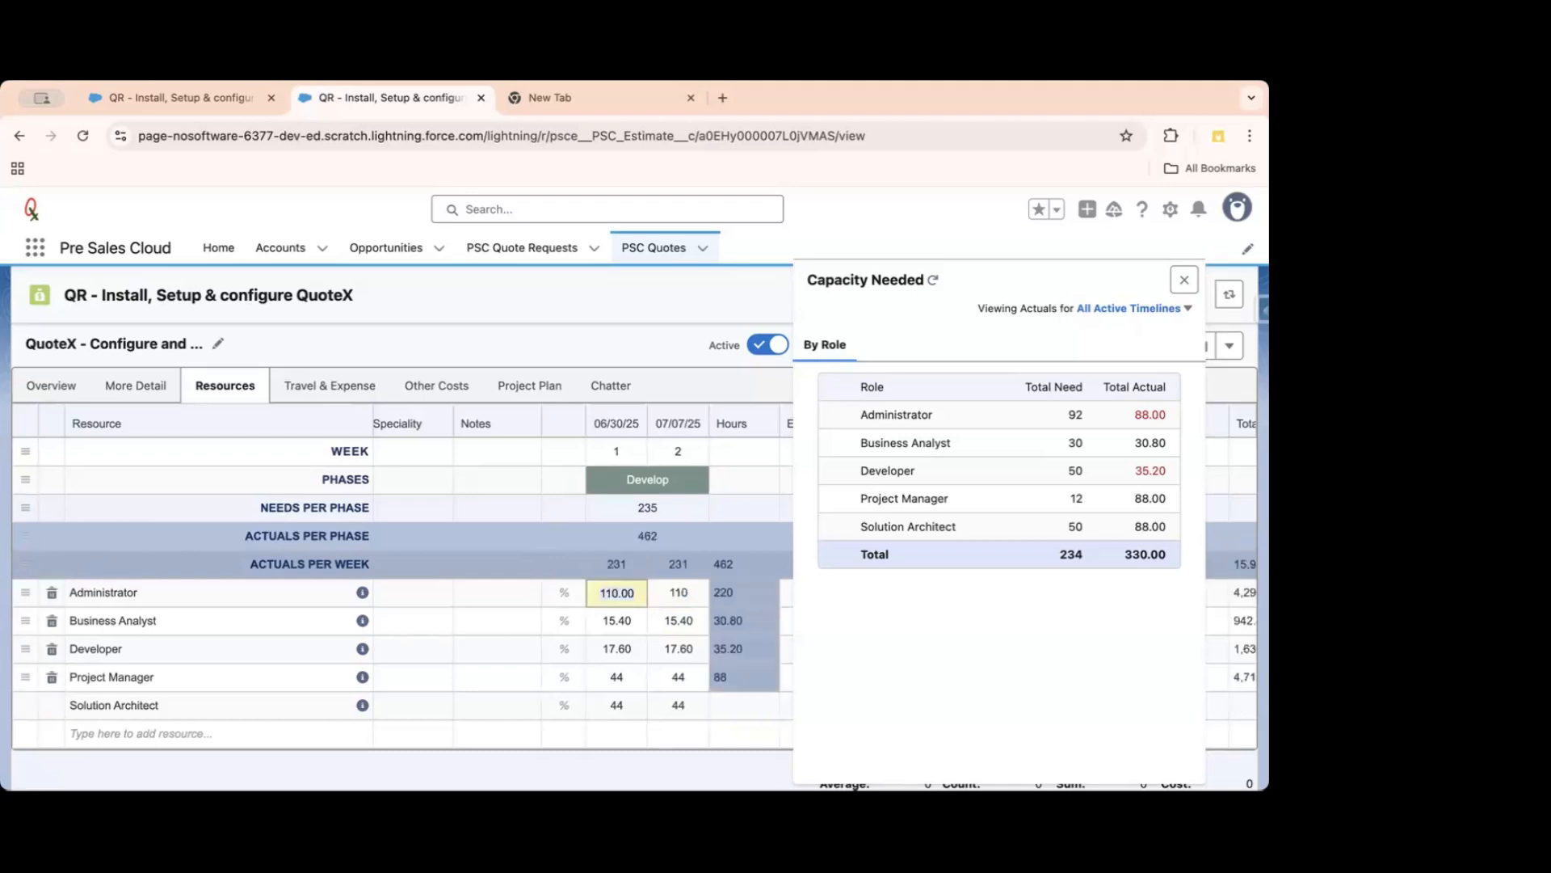
Set the Administrator's hours to 47 in each of the two weeks and refresh the capacity actuals.
left_click(618, 593)
key("BackSpace")
key("BackSpace")
key("BackSpace")
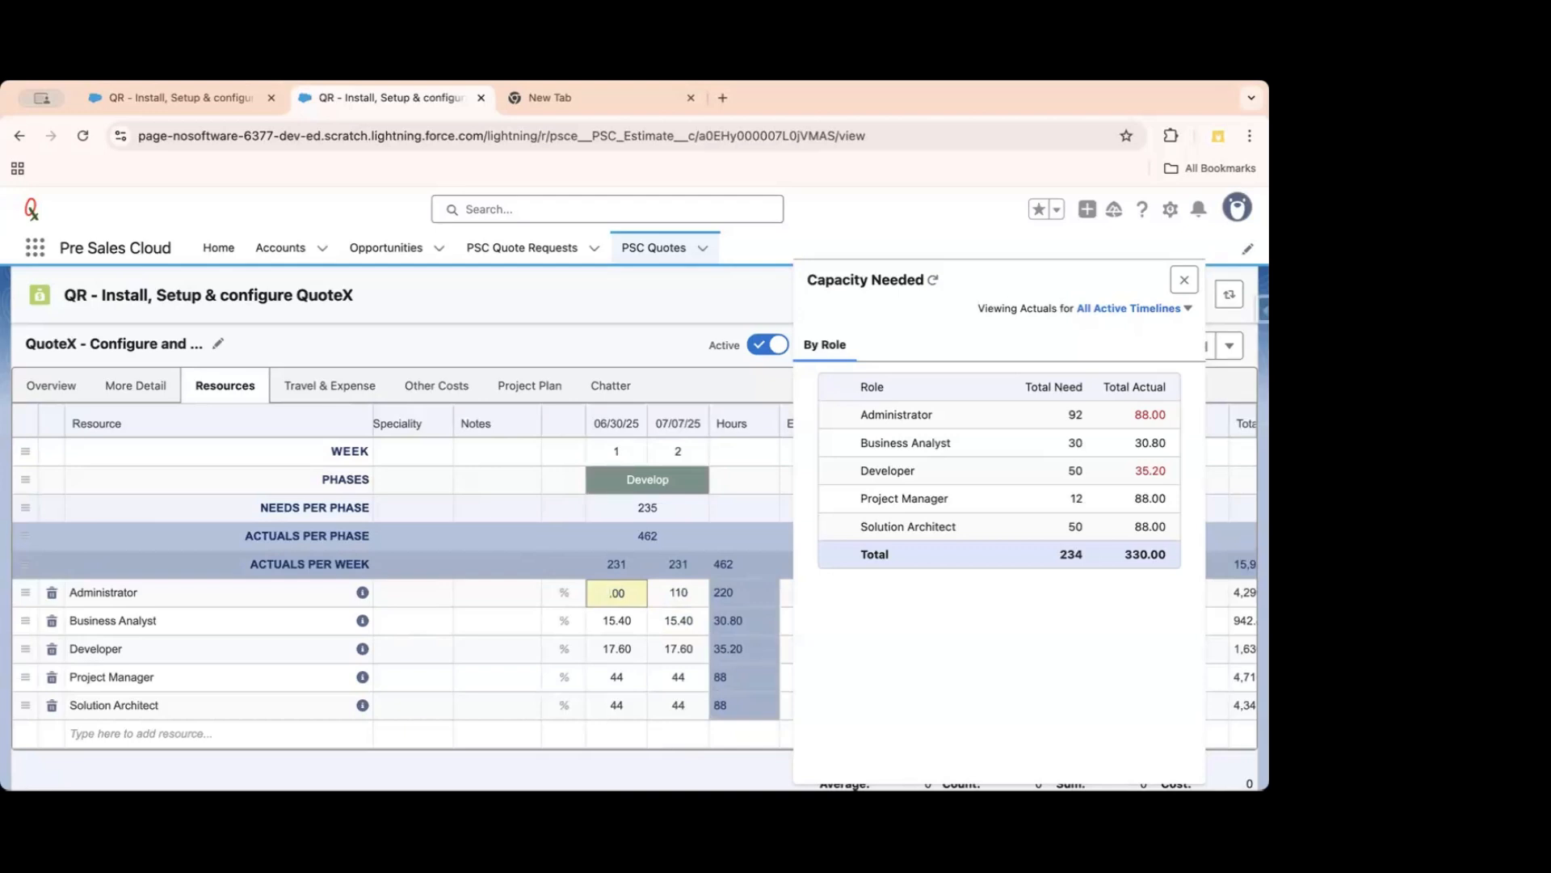
type("47")
key("Tab")
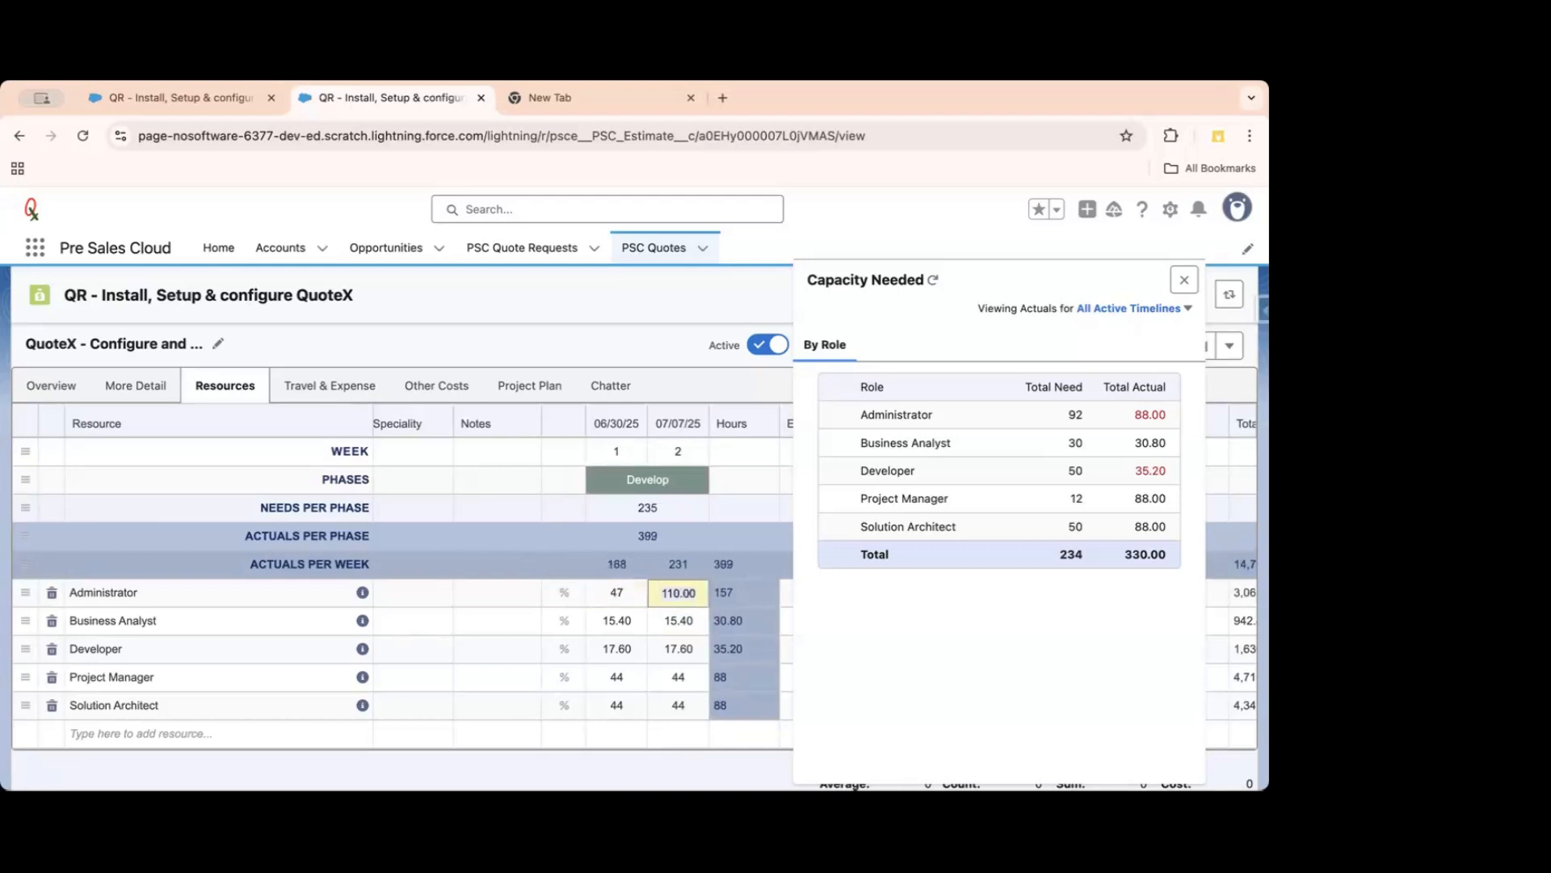
type("47")
key("Return")
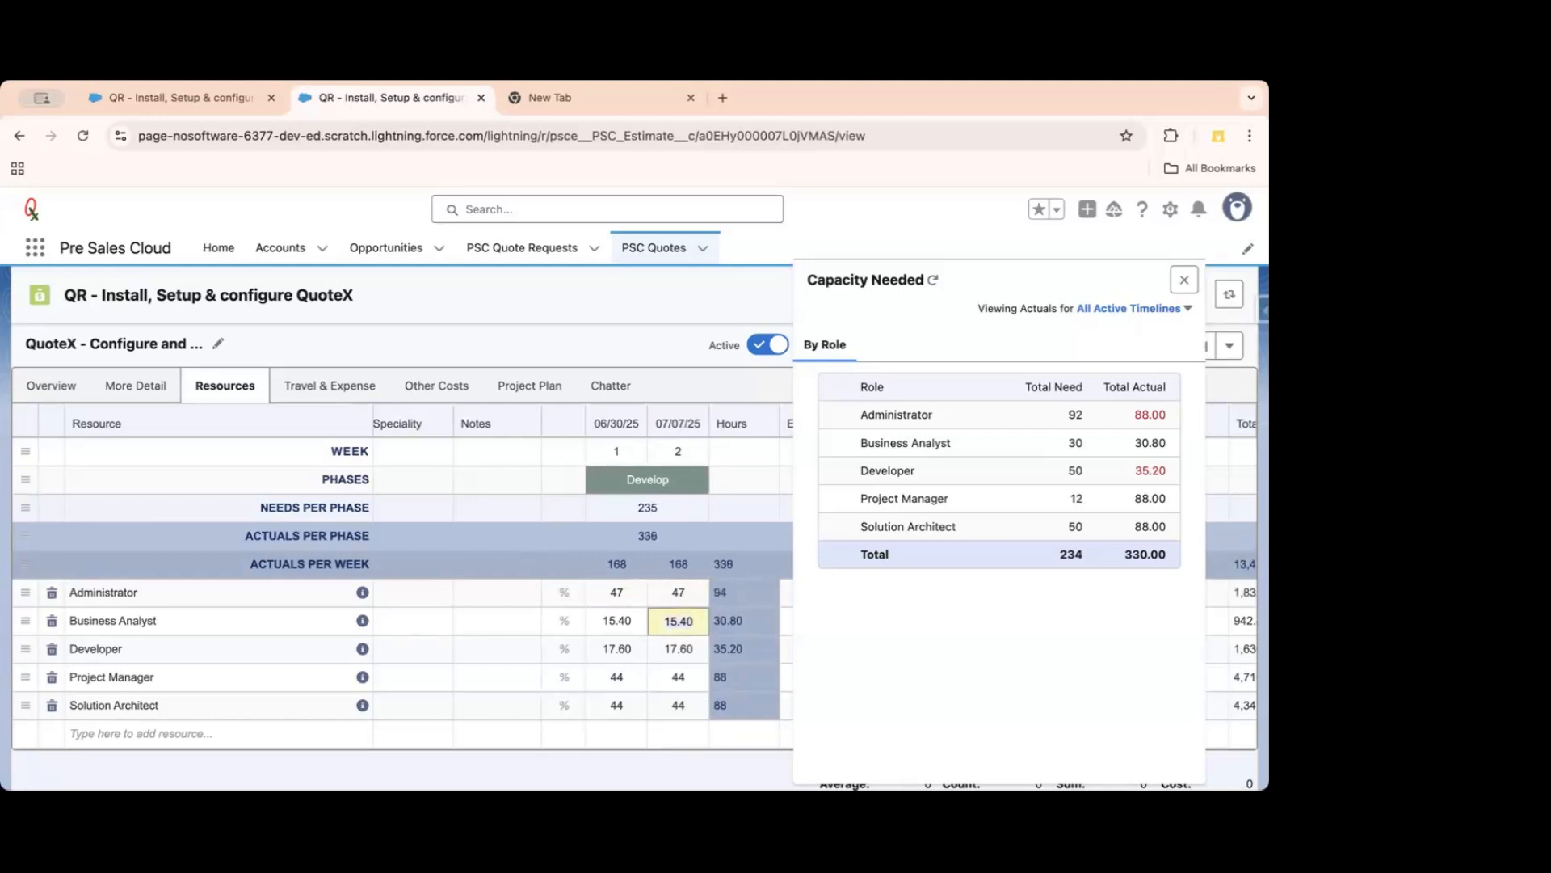
left_click(934, 279)
Set the Administrator's allocation back to 100 percent for both weeks.
left_click(614, 592)
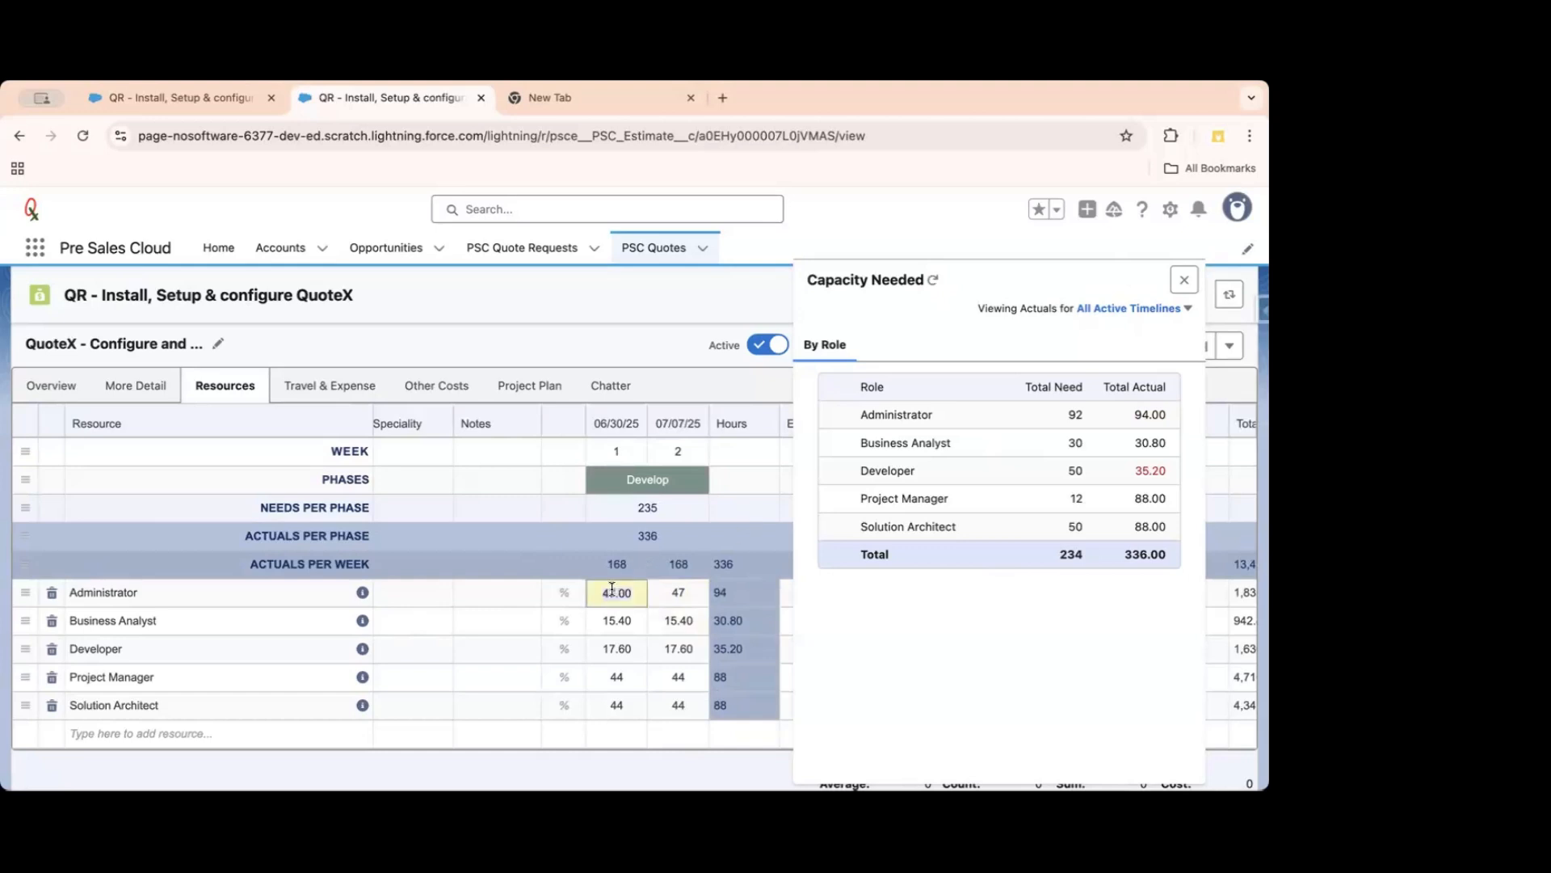
key("shift+Tab")
type("100")
key("Return")
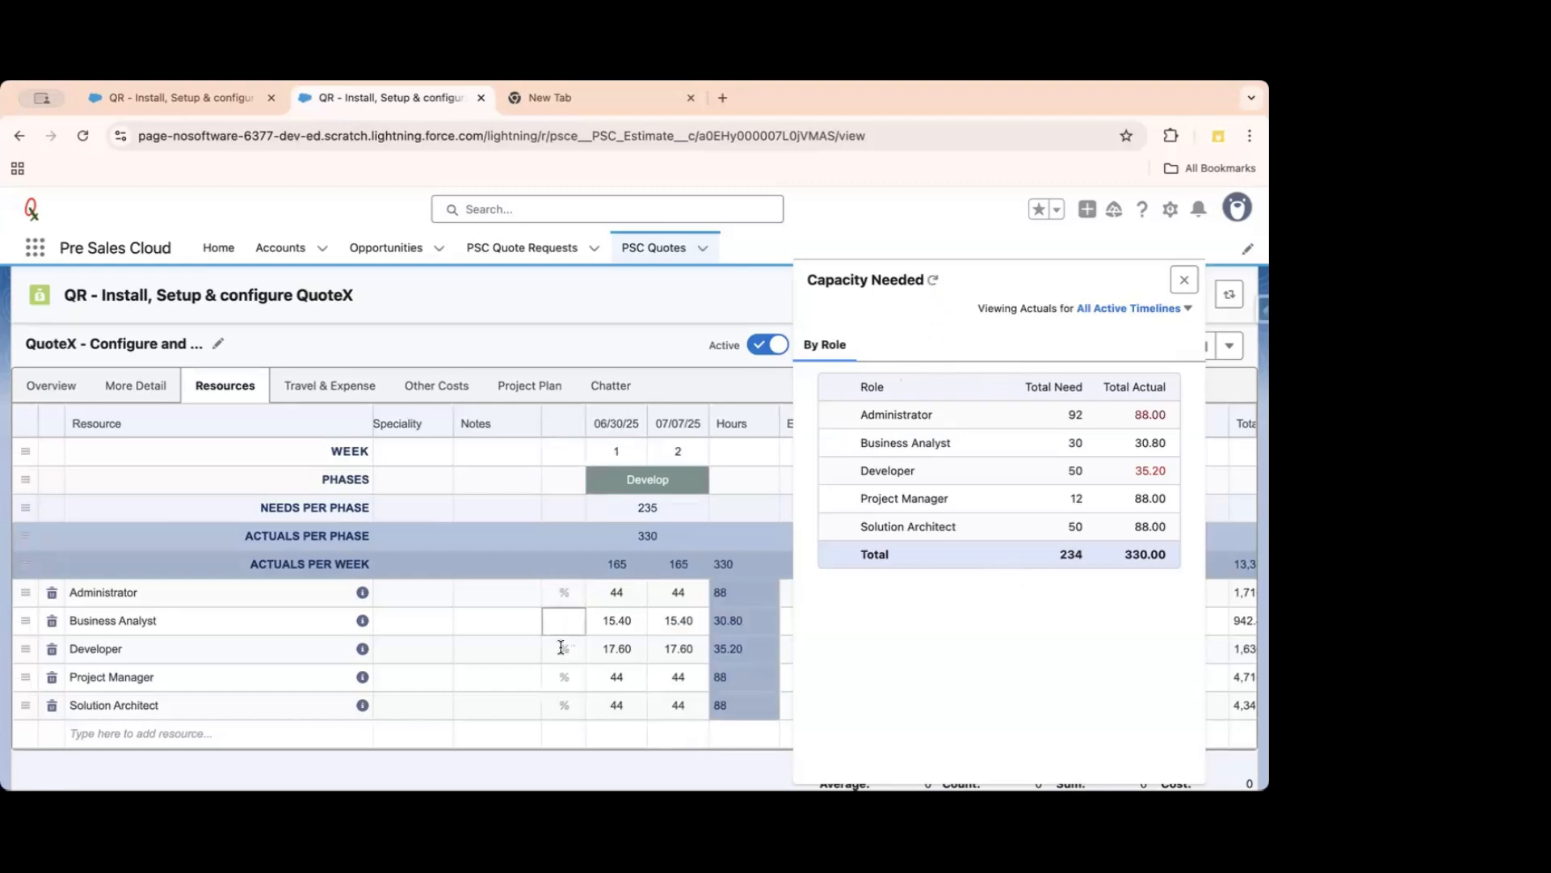
Set the Developer's hours to 27 in each of the two weeks and refresh the capacity actuals.
left_click(616, 648)
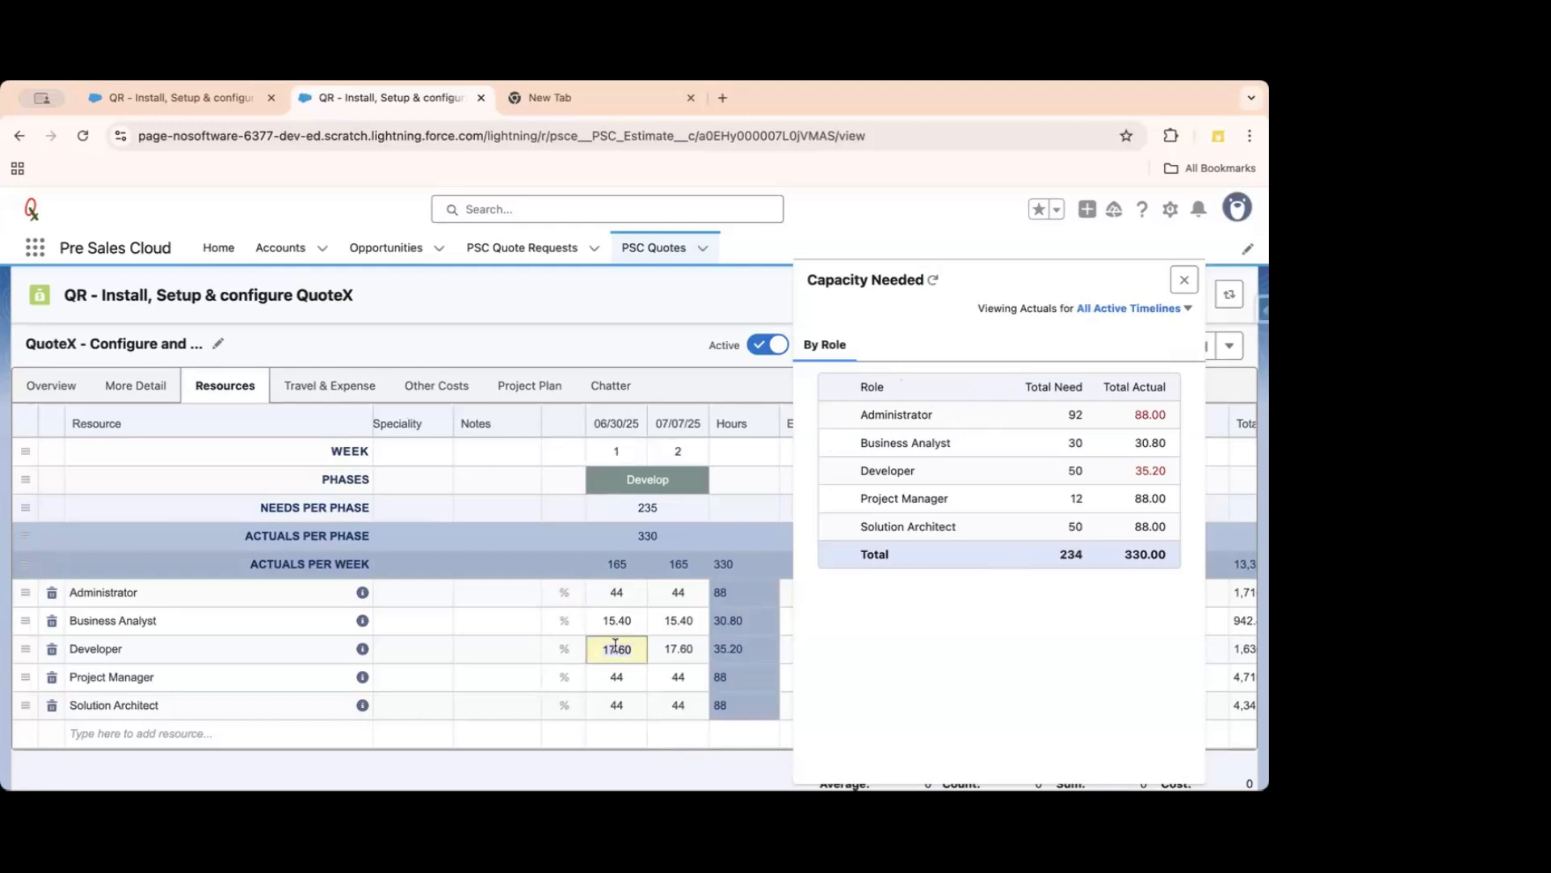
type("27")
key("Tab")
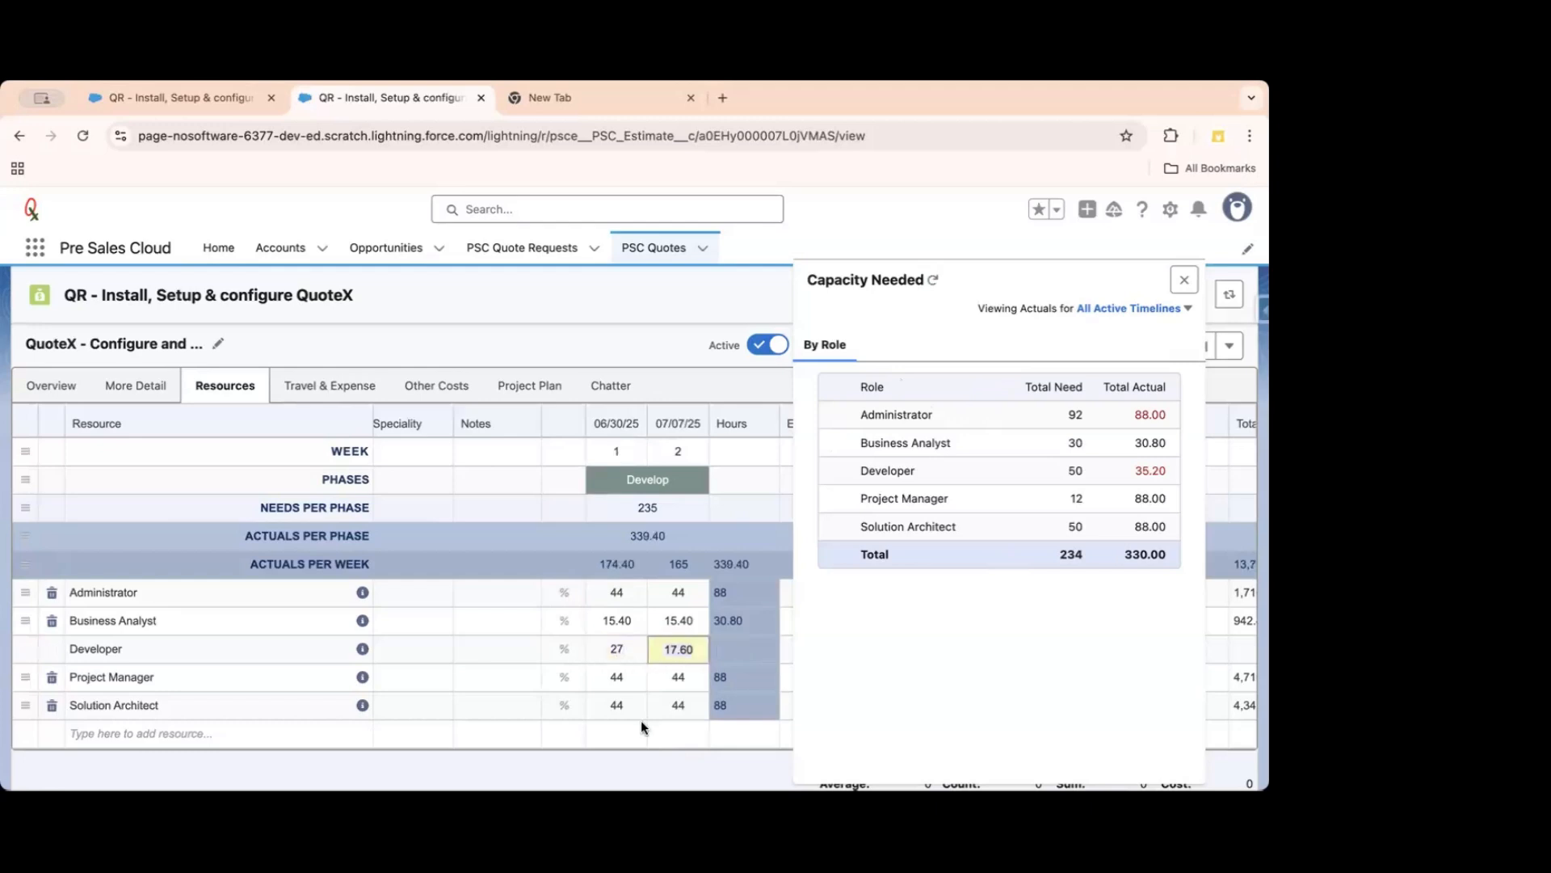
left_click(611, 658)
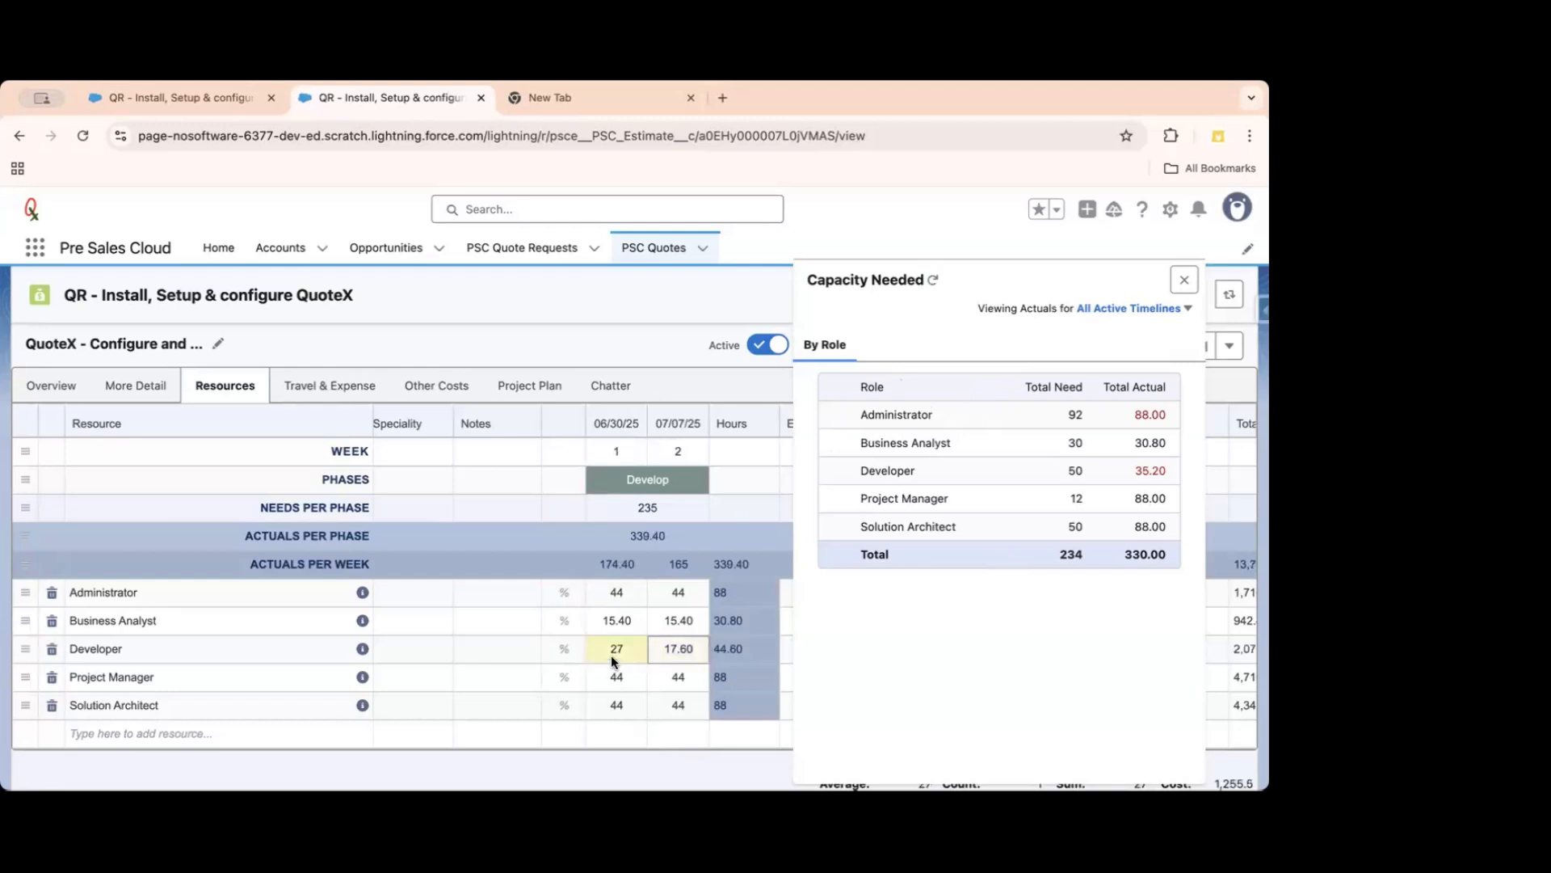
left_click(672, 656)
type("27")
left_click(933, 280)
Try a 10 percent allocation for the Project Manager in both weeks.
scroll(530, 578, "down", 2)
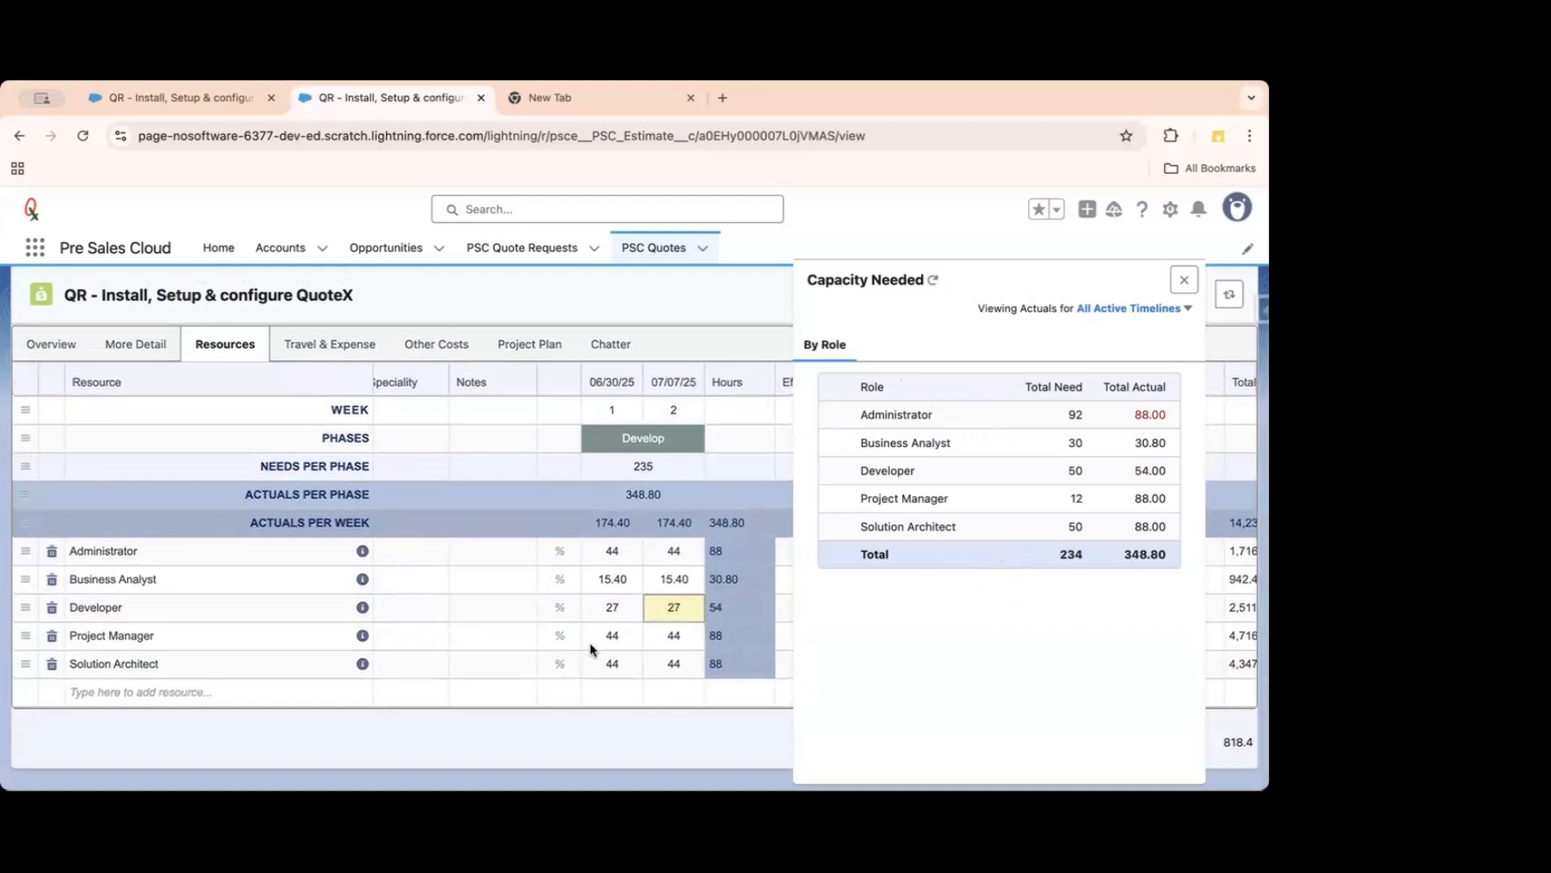
left_click(552, 638)
type("10")
key("Return")
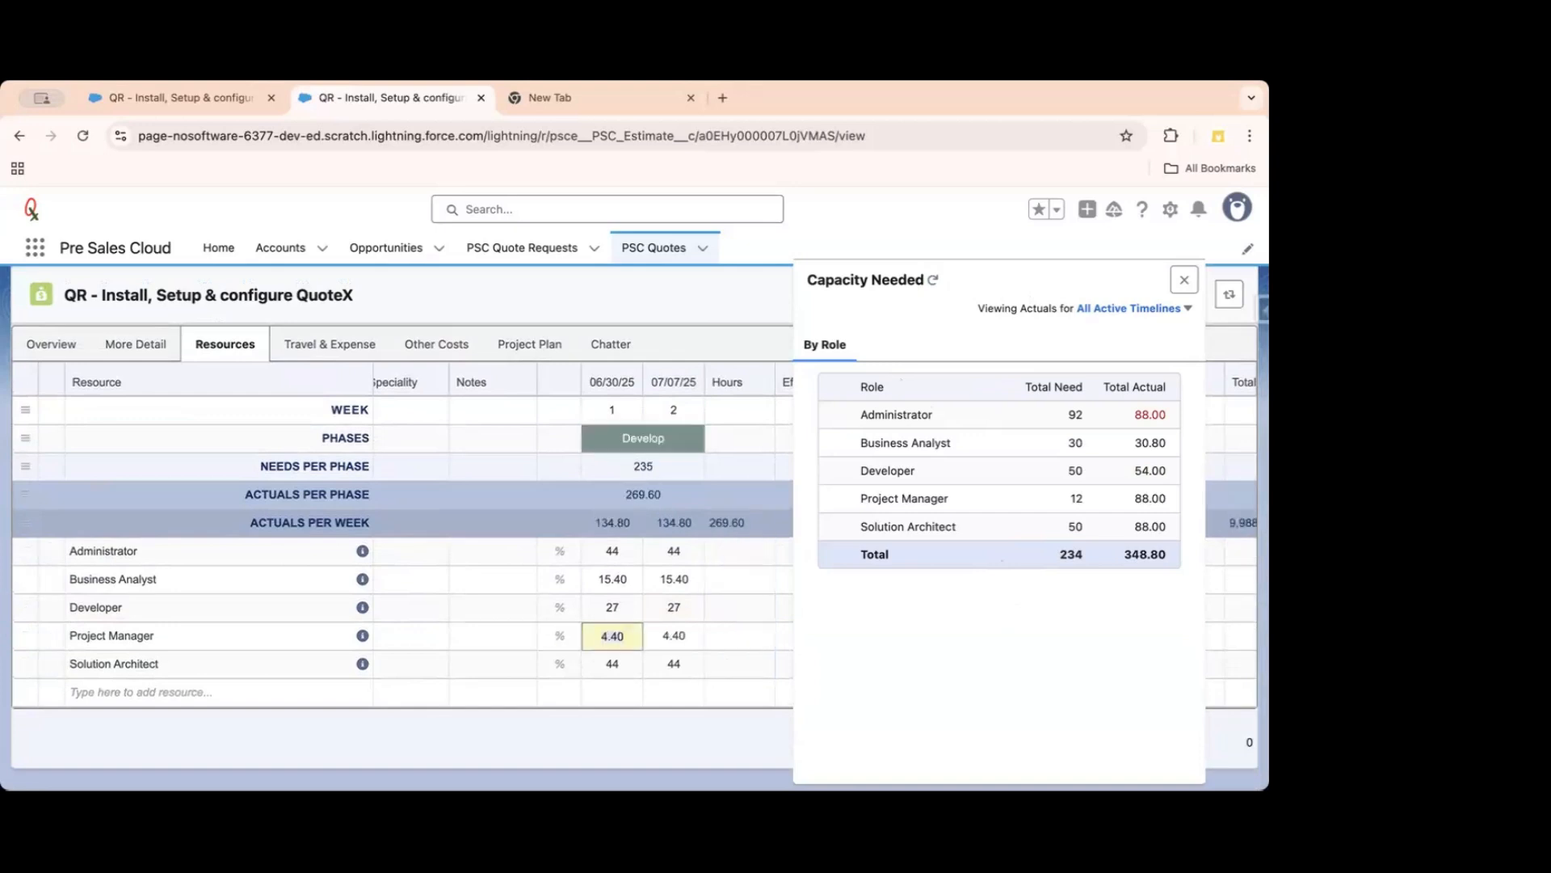
Set the Project Manager's allocation to 22 percent for both weeks and refresh the capacity actuals.
left_click(559, 644)
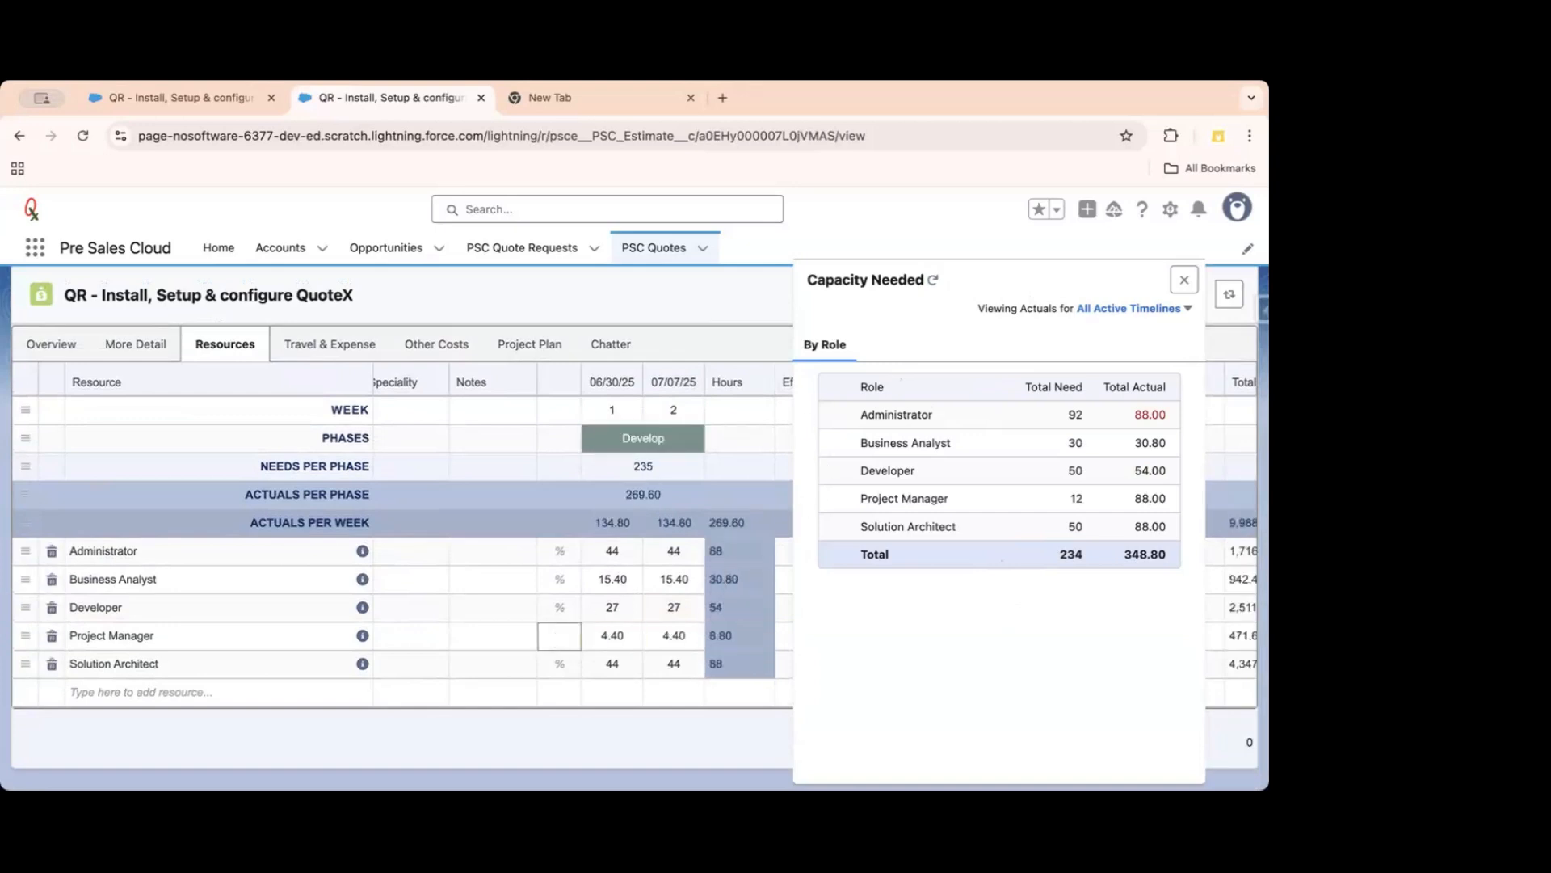
type("22")
key("Tab")
left_click(935, 280)
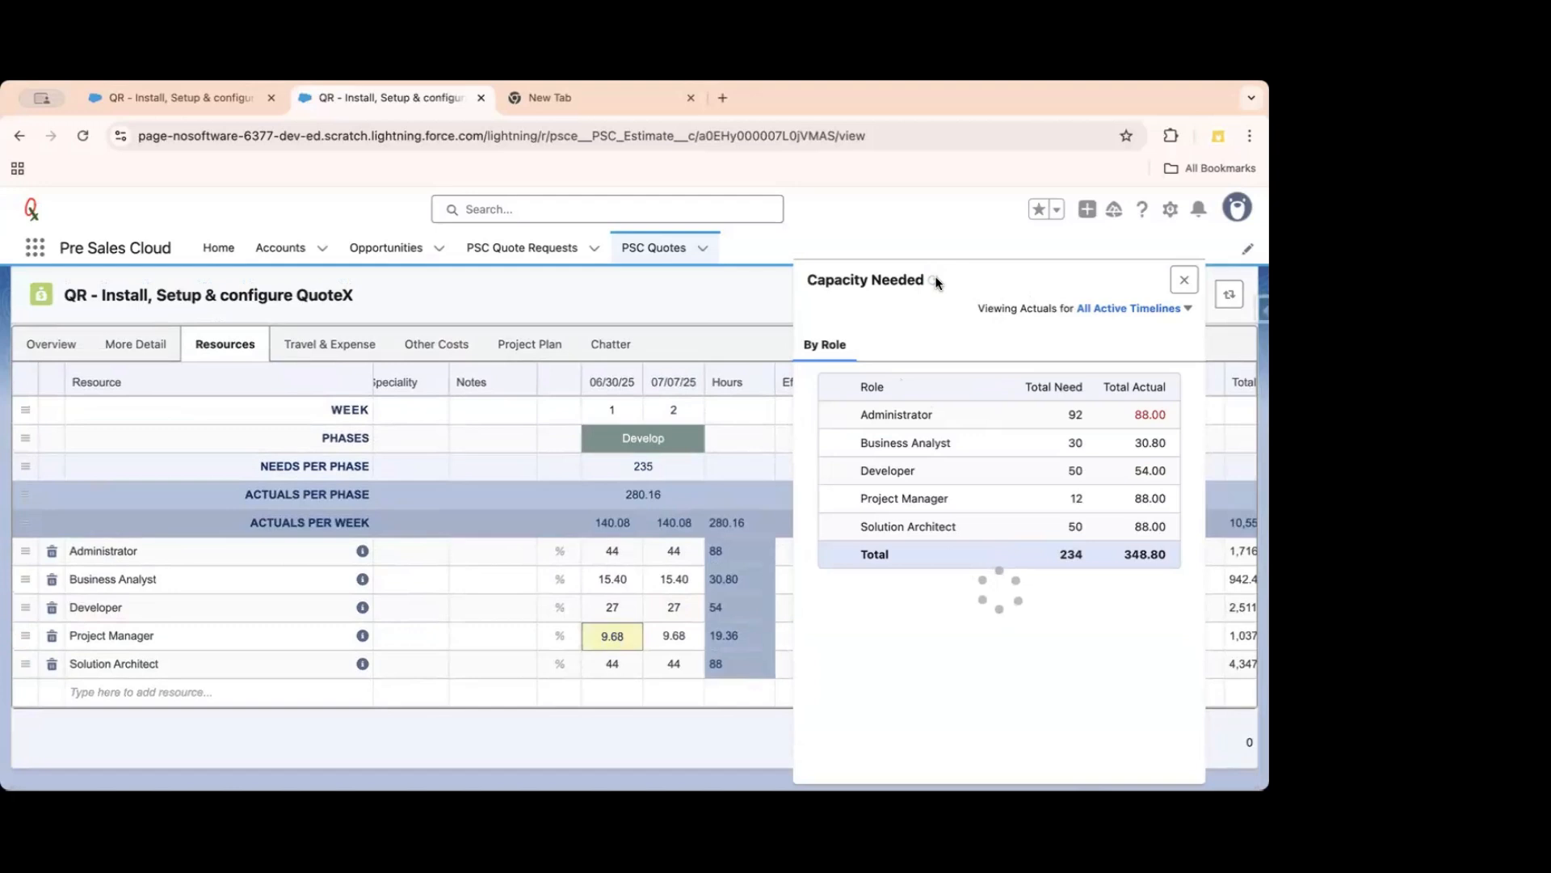
Reload the page of the QuoteX installation quote from its current address.
left_click(563, 662)
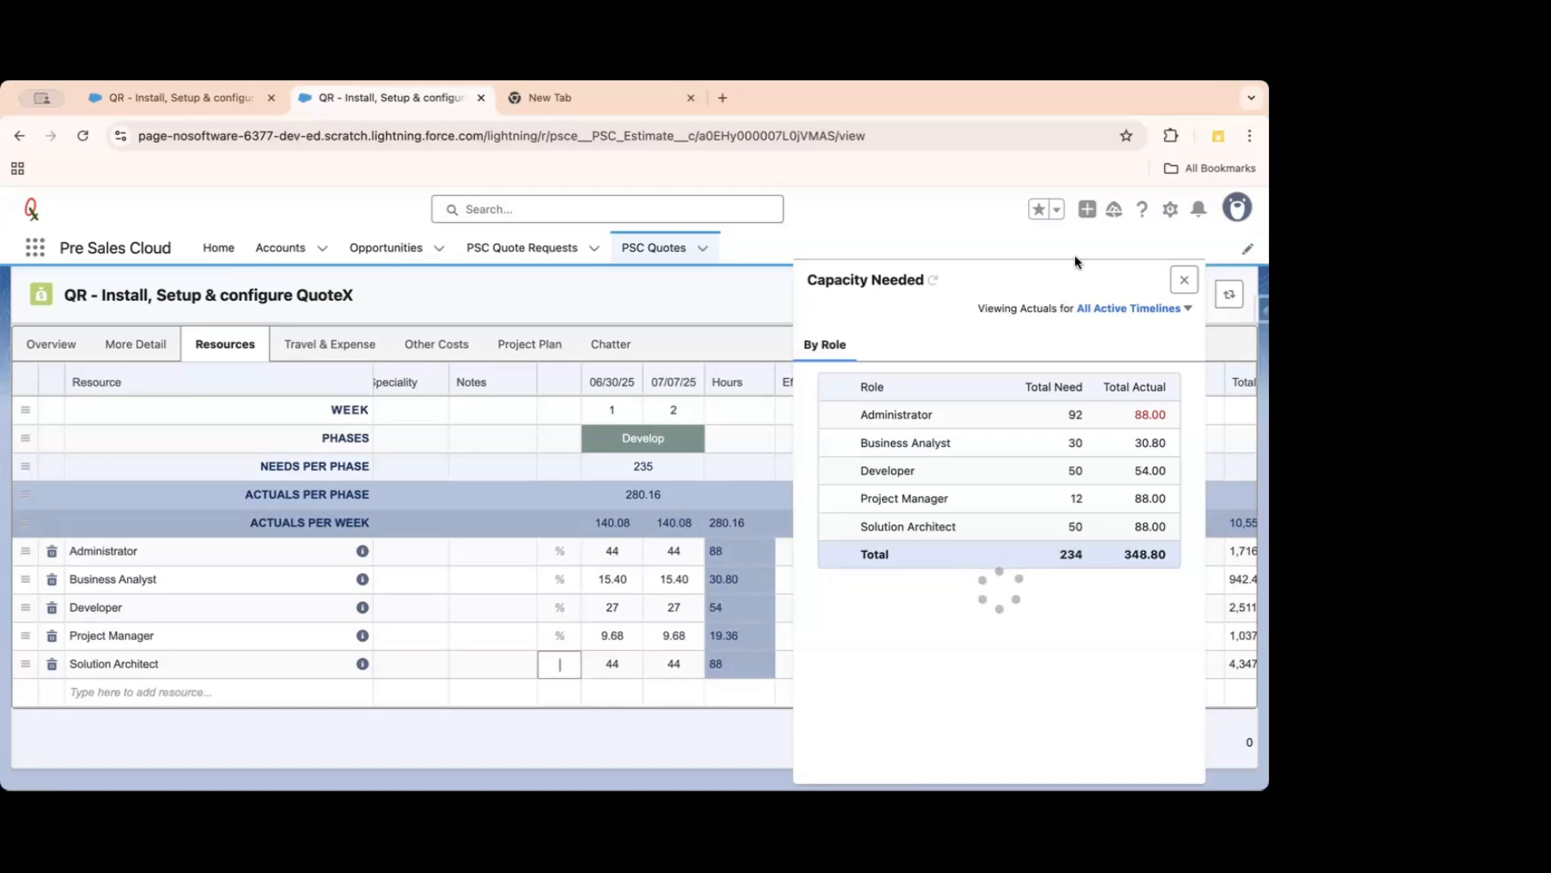
left_click(512, 135)
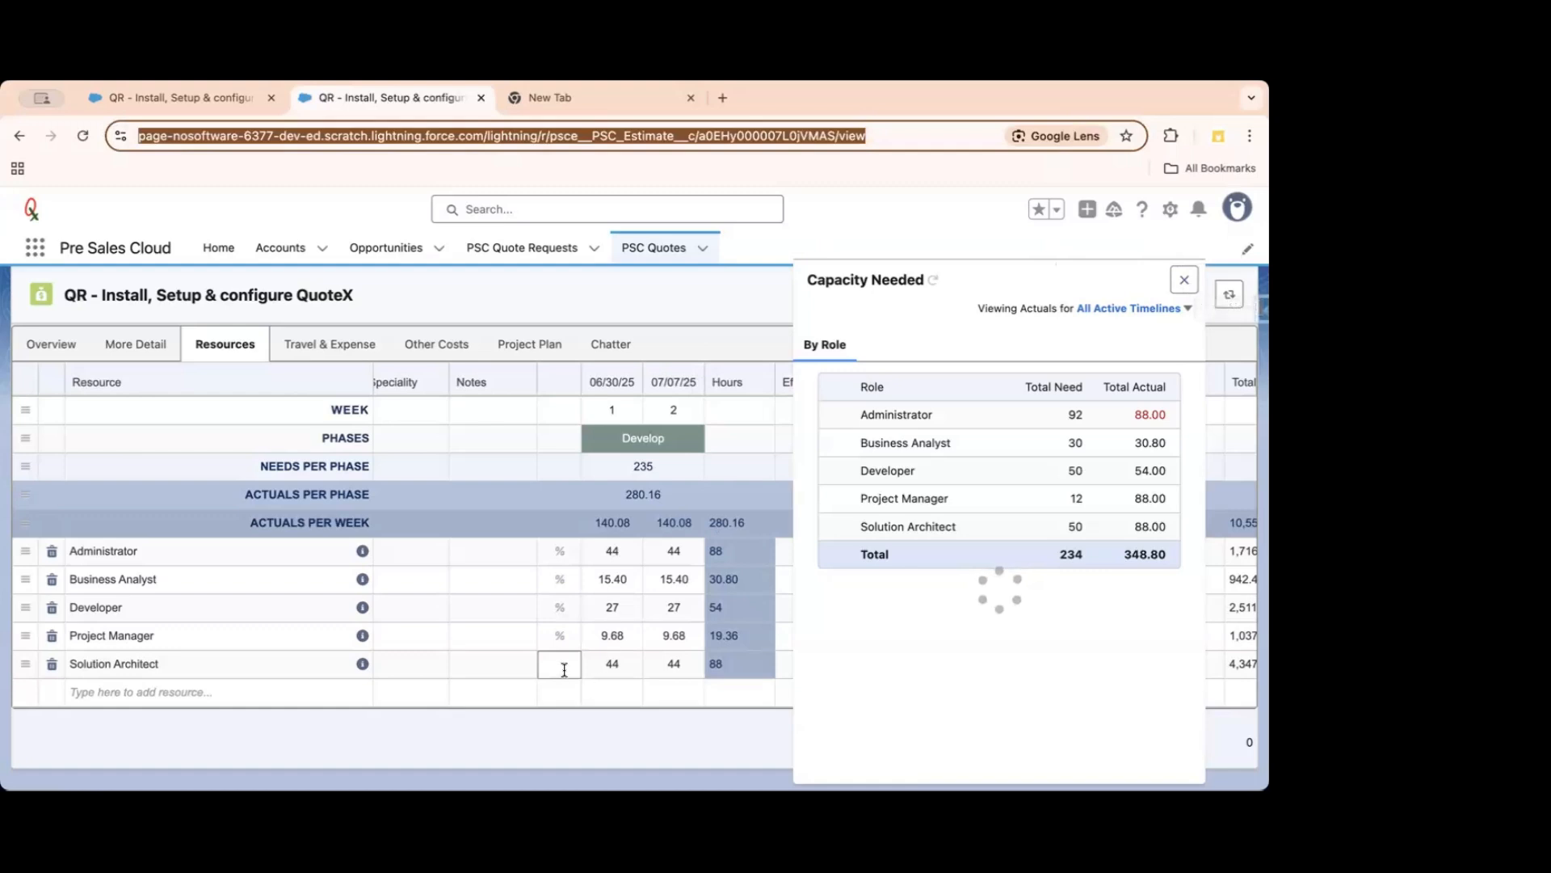
left_click(611, 663)
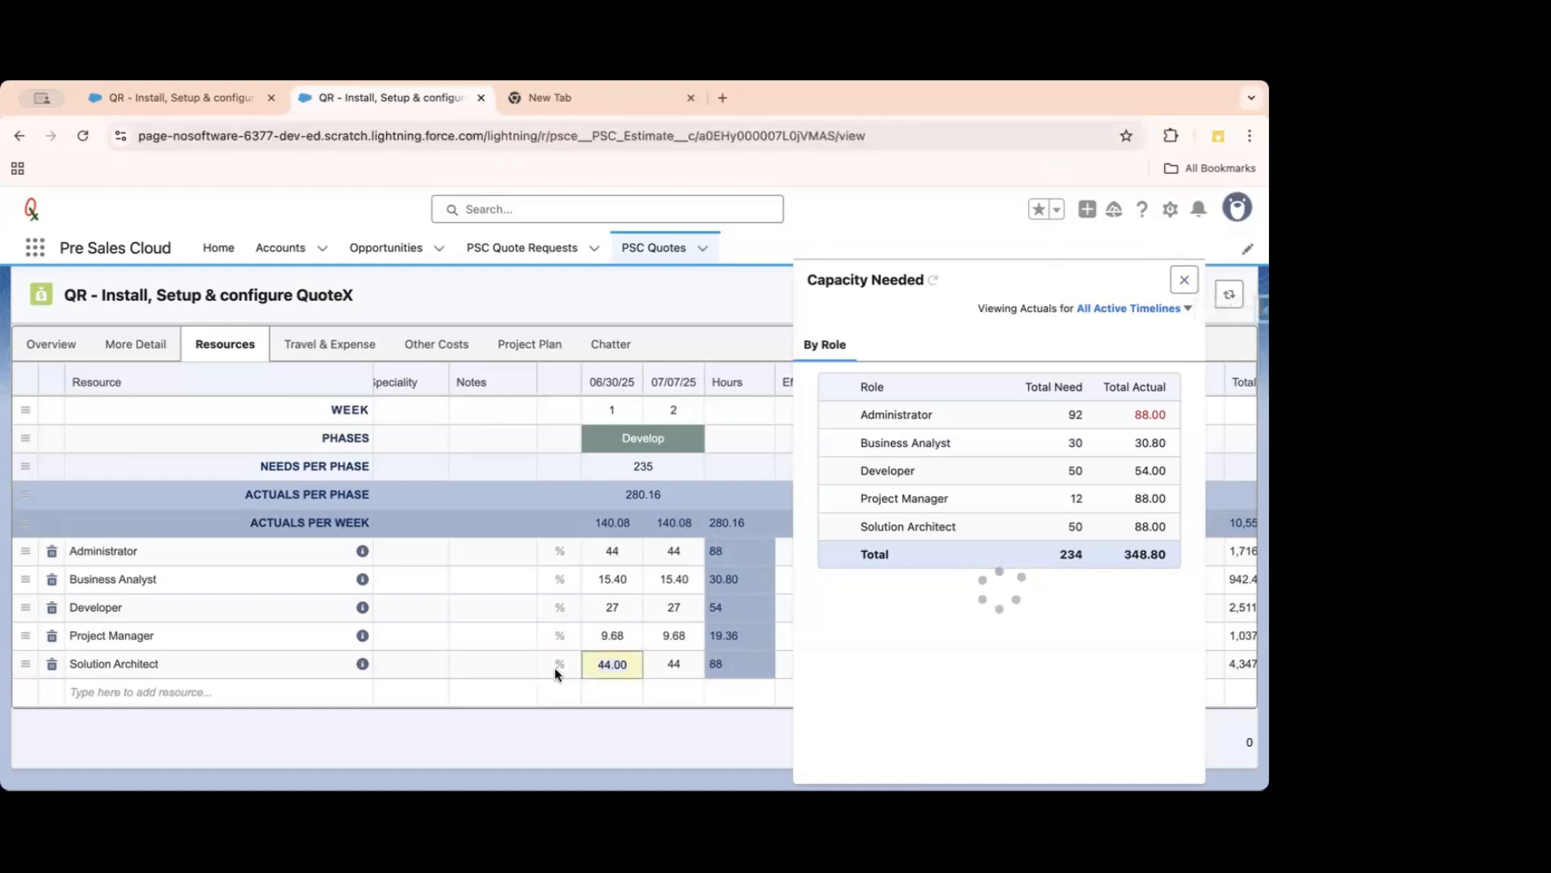
left_click(1018, 139)
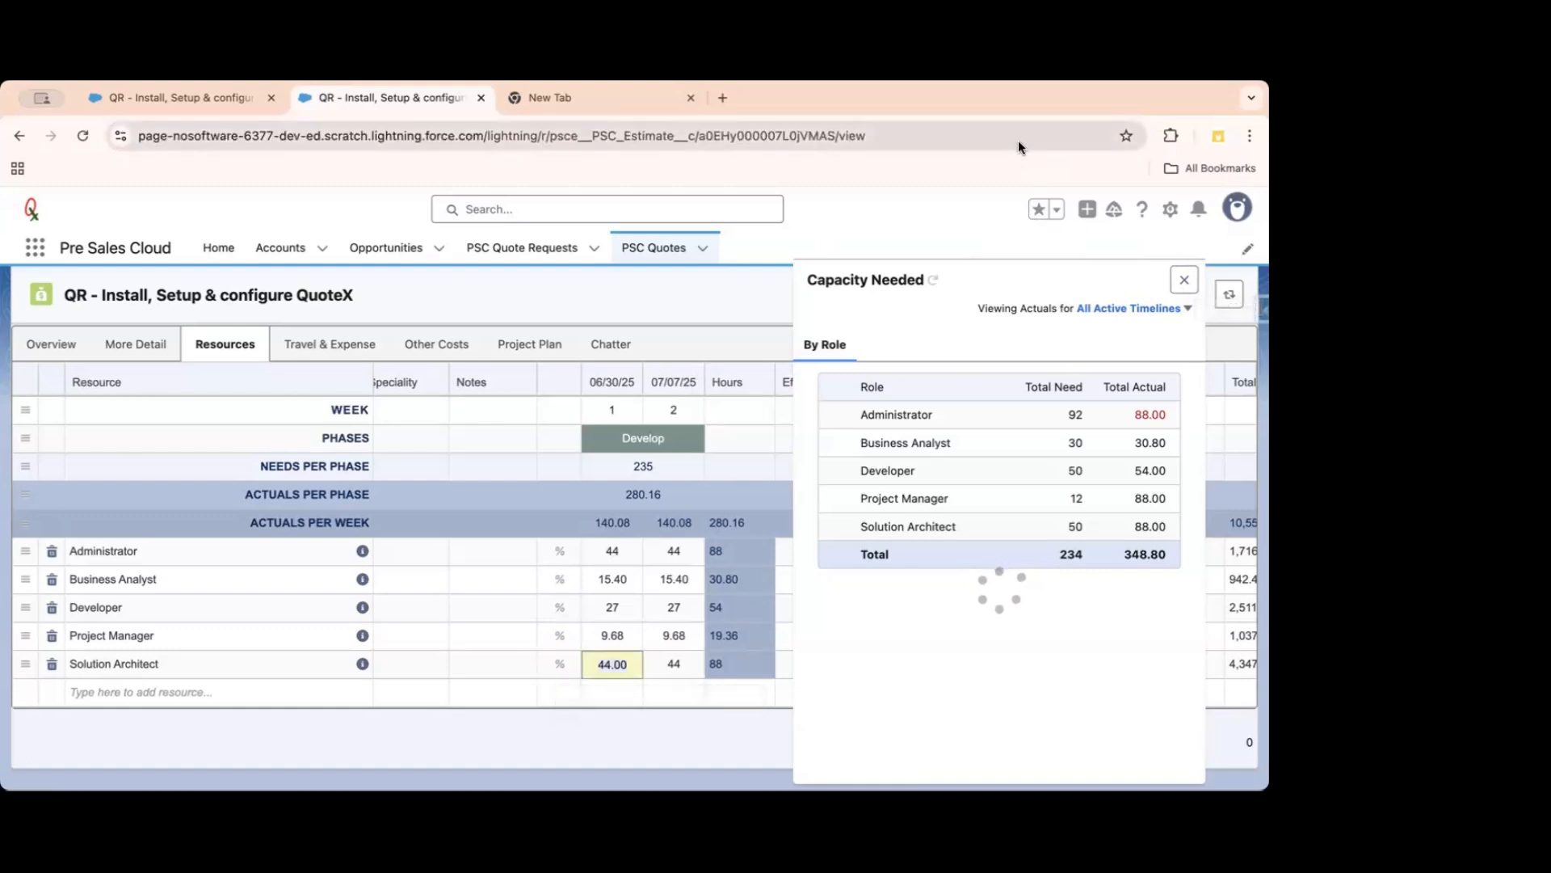
key("Return")
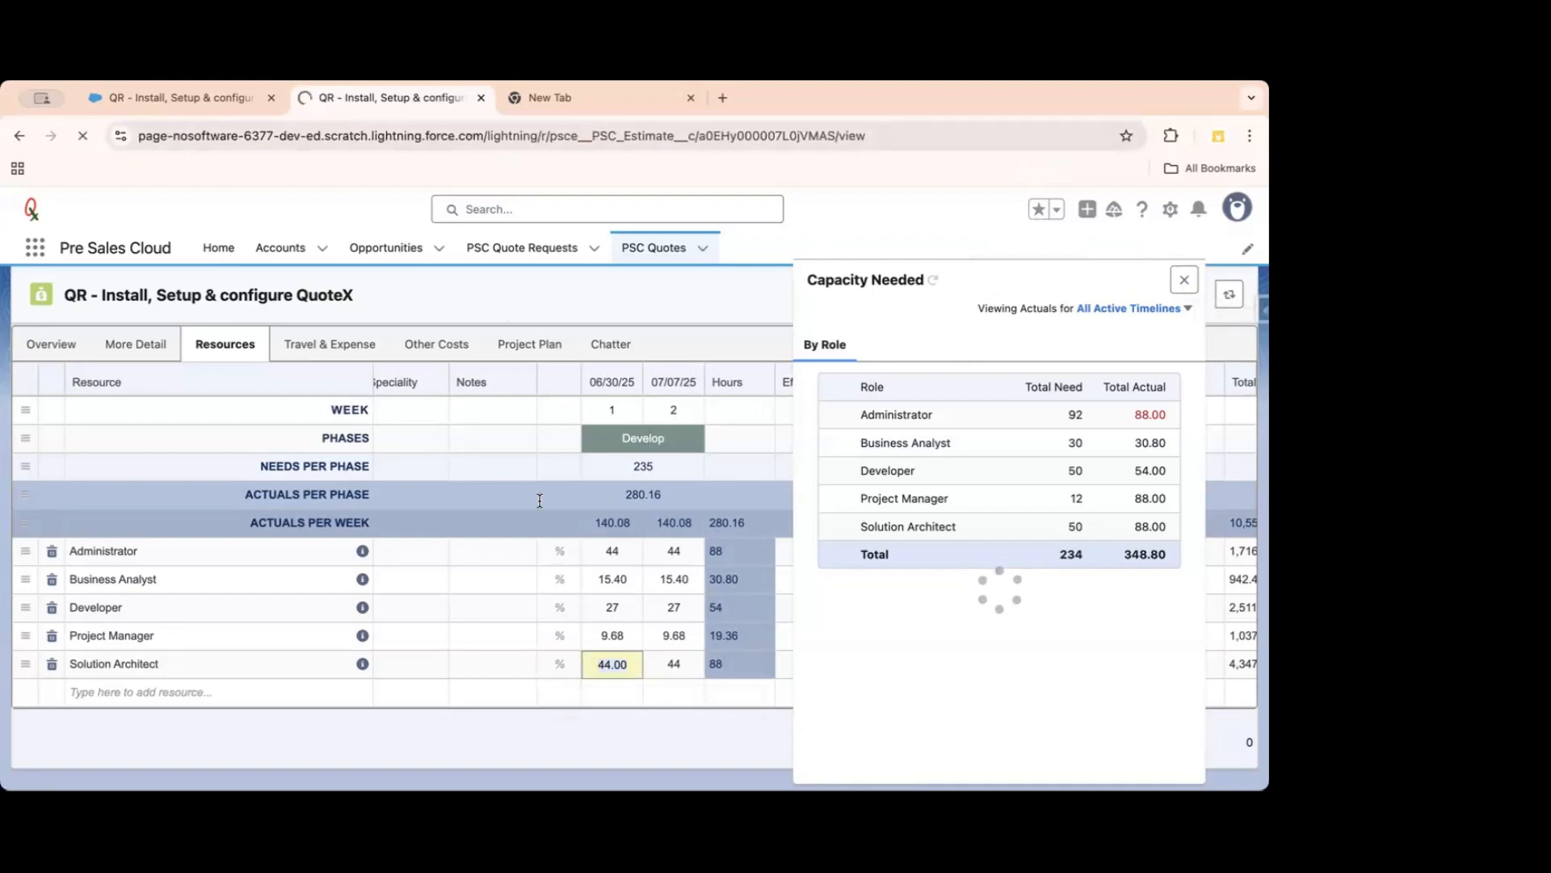
Return to the QuoteX timeline's resources and display the capacity needed by role for all active timelines.
left_click(852, 635)
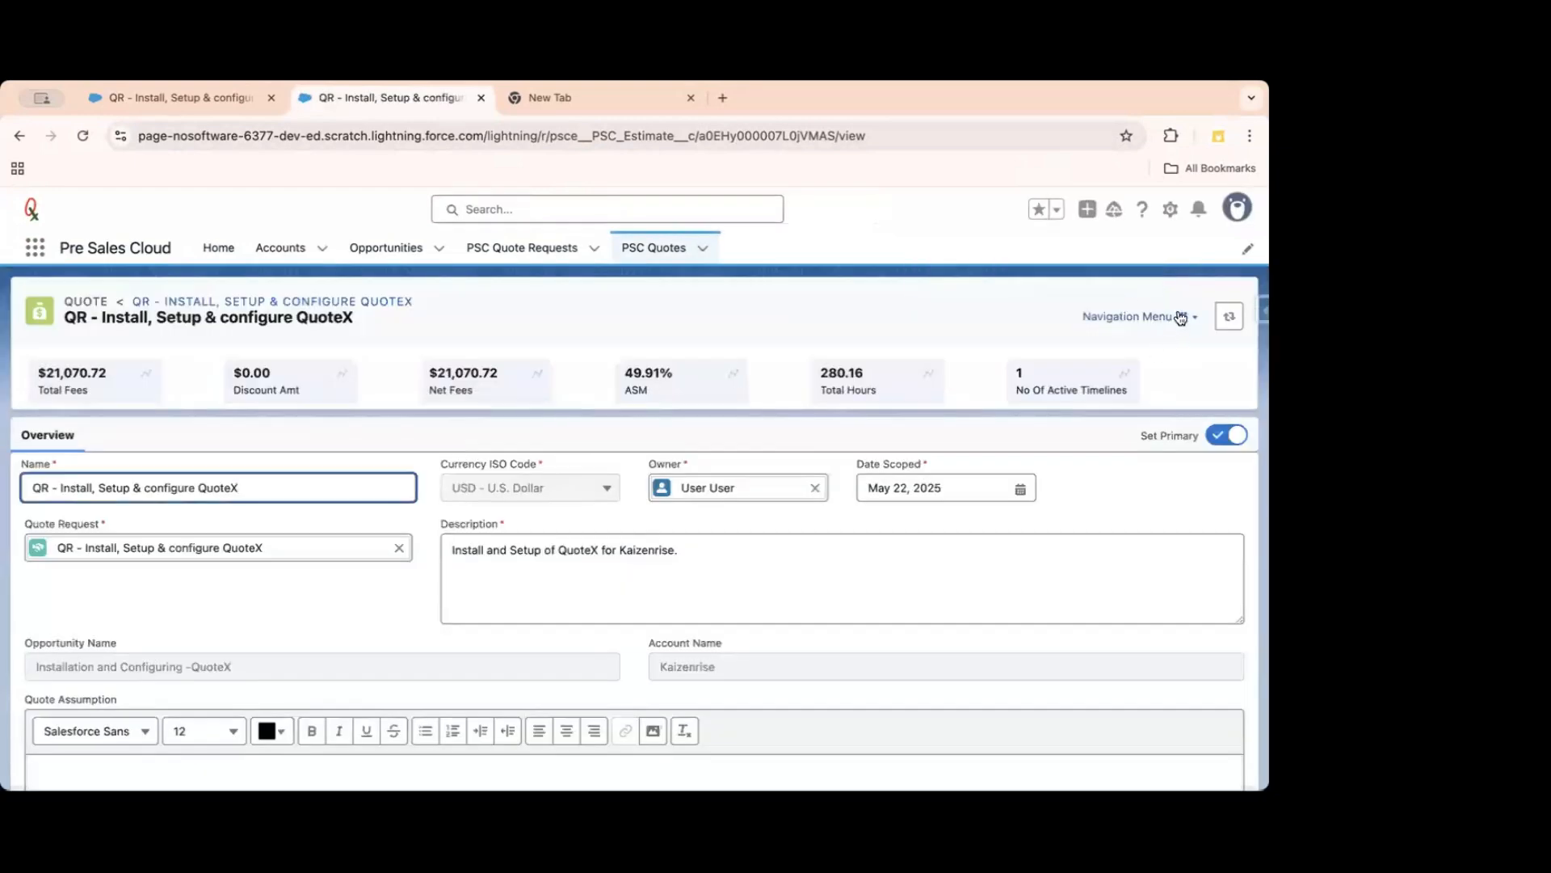
left_click(1074, 609)
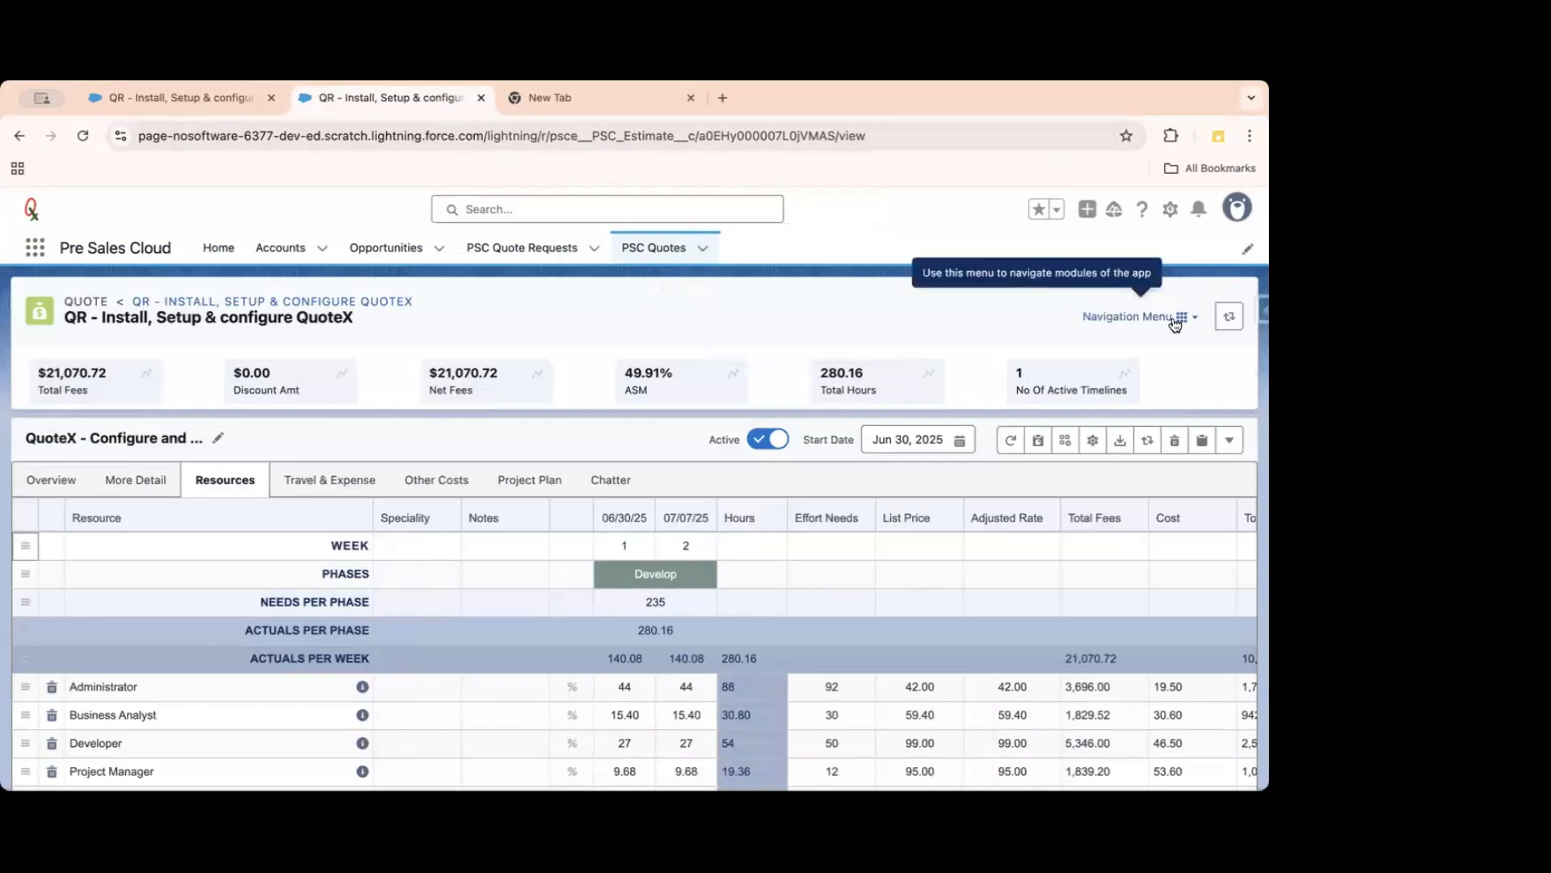
scroll(588, 460, "down", 3)
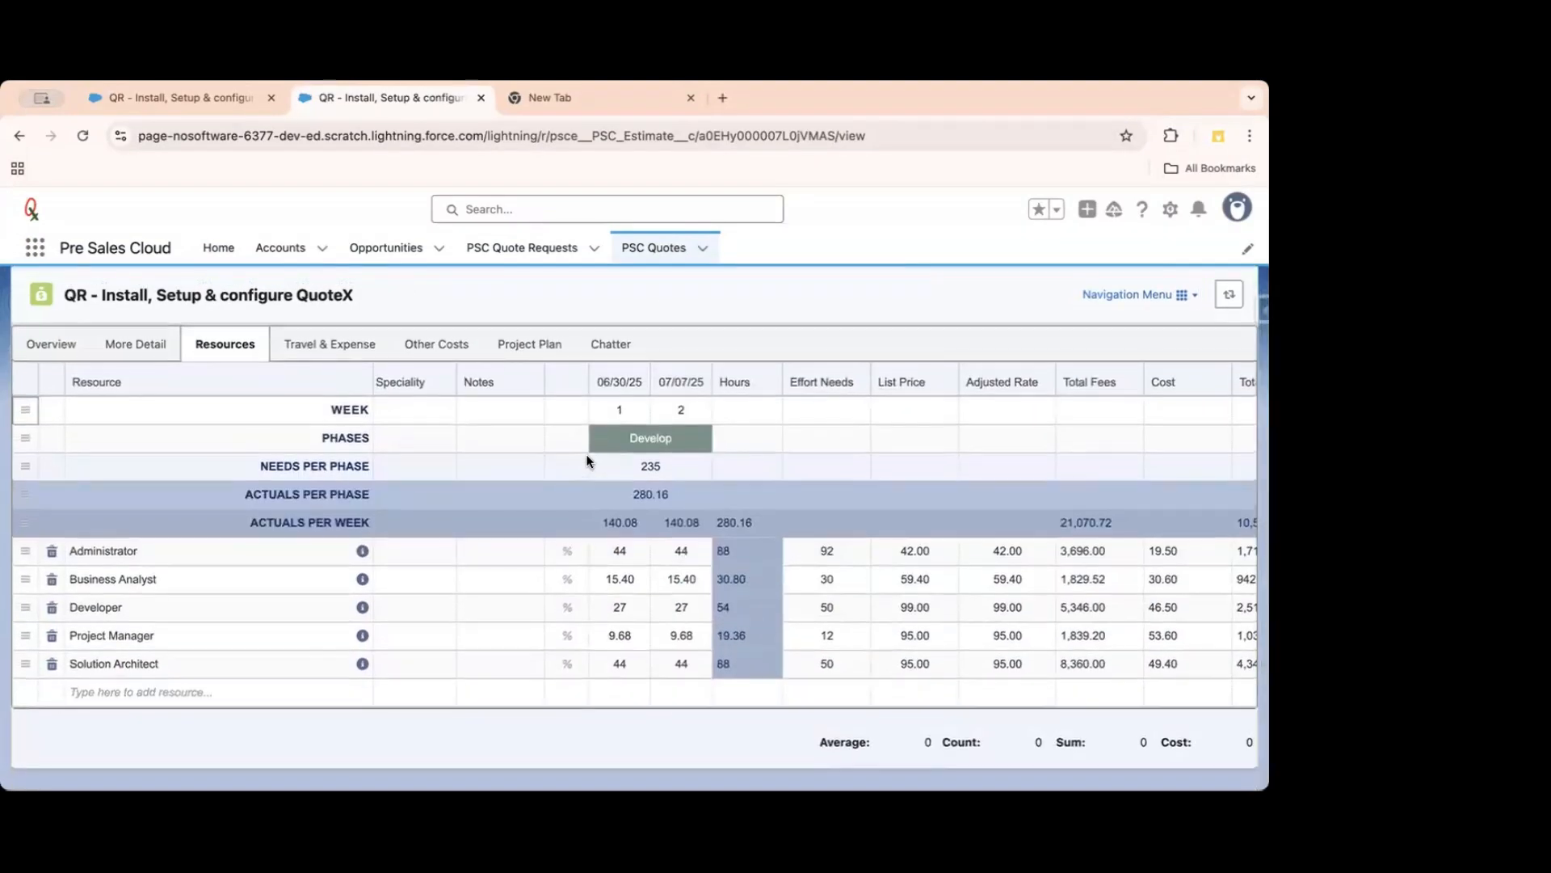
scroll(851, 422, "up", 3)
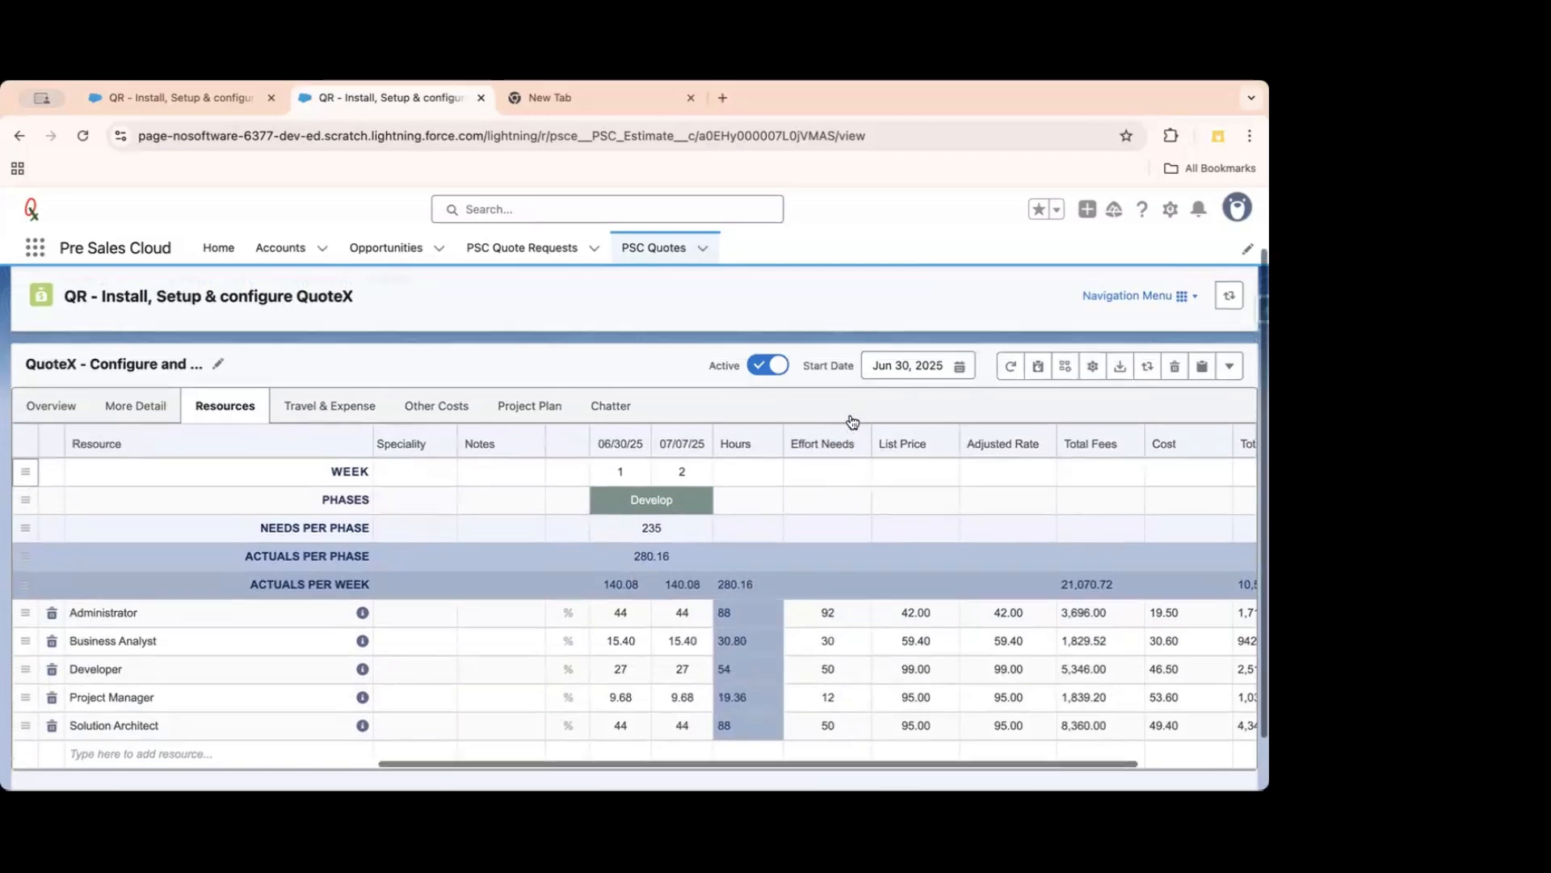
left_click(1039, 410)
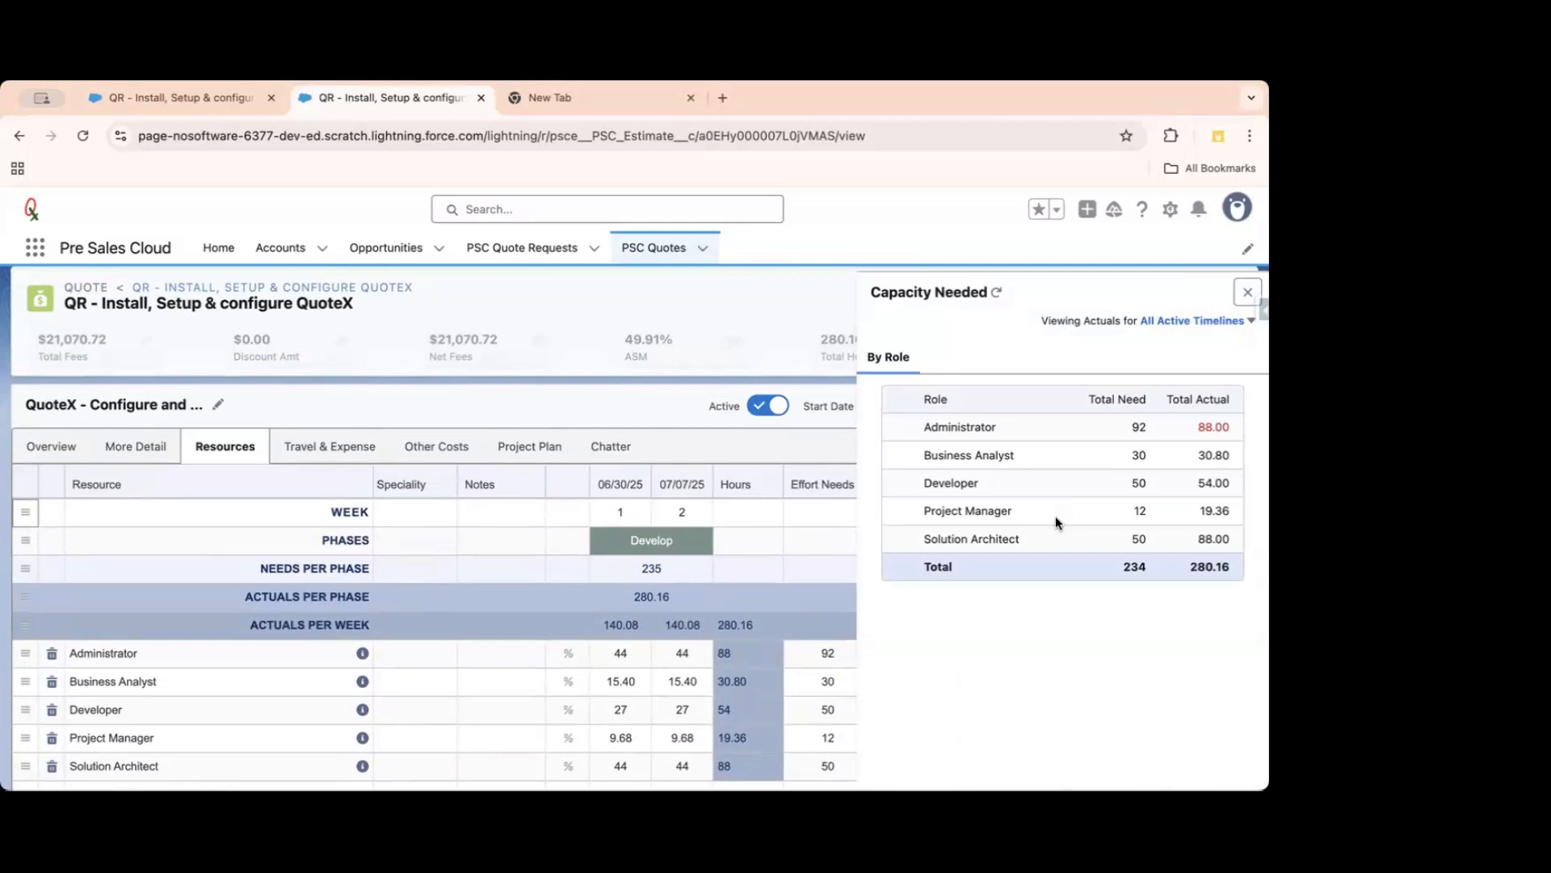
scroll(691, 654, "down", 3)
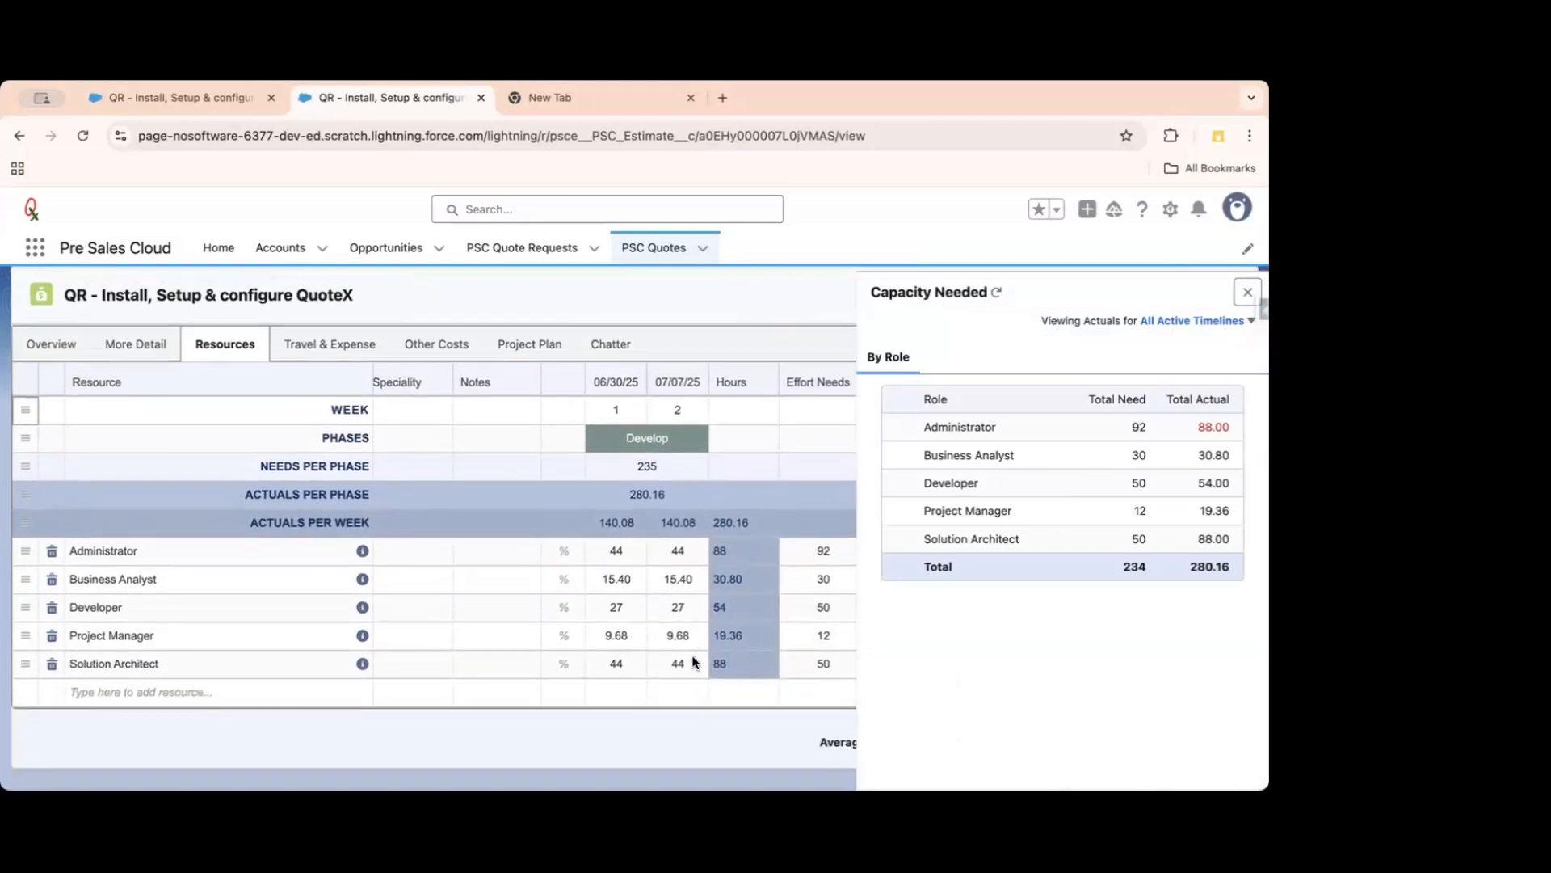
Set the Business Analyst's allocation to 50 percent and the Developer's to 100 percent for both weeks.
left_click(552, 583)
type("50")
key("Tab")
key("Return")
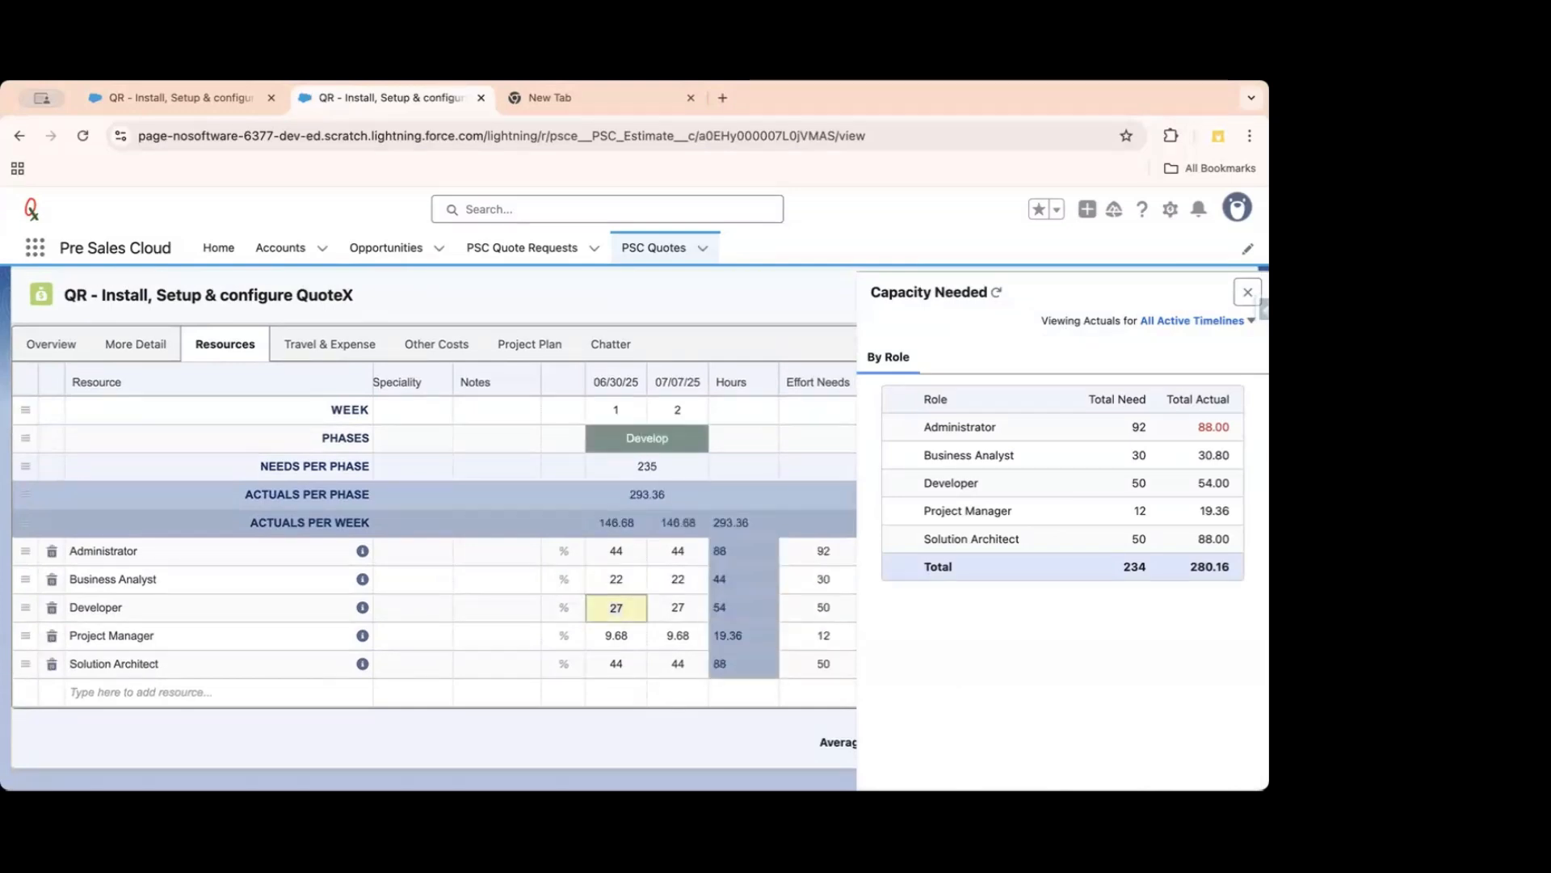
key("shift+Tab")
type("100")
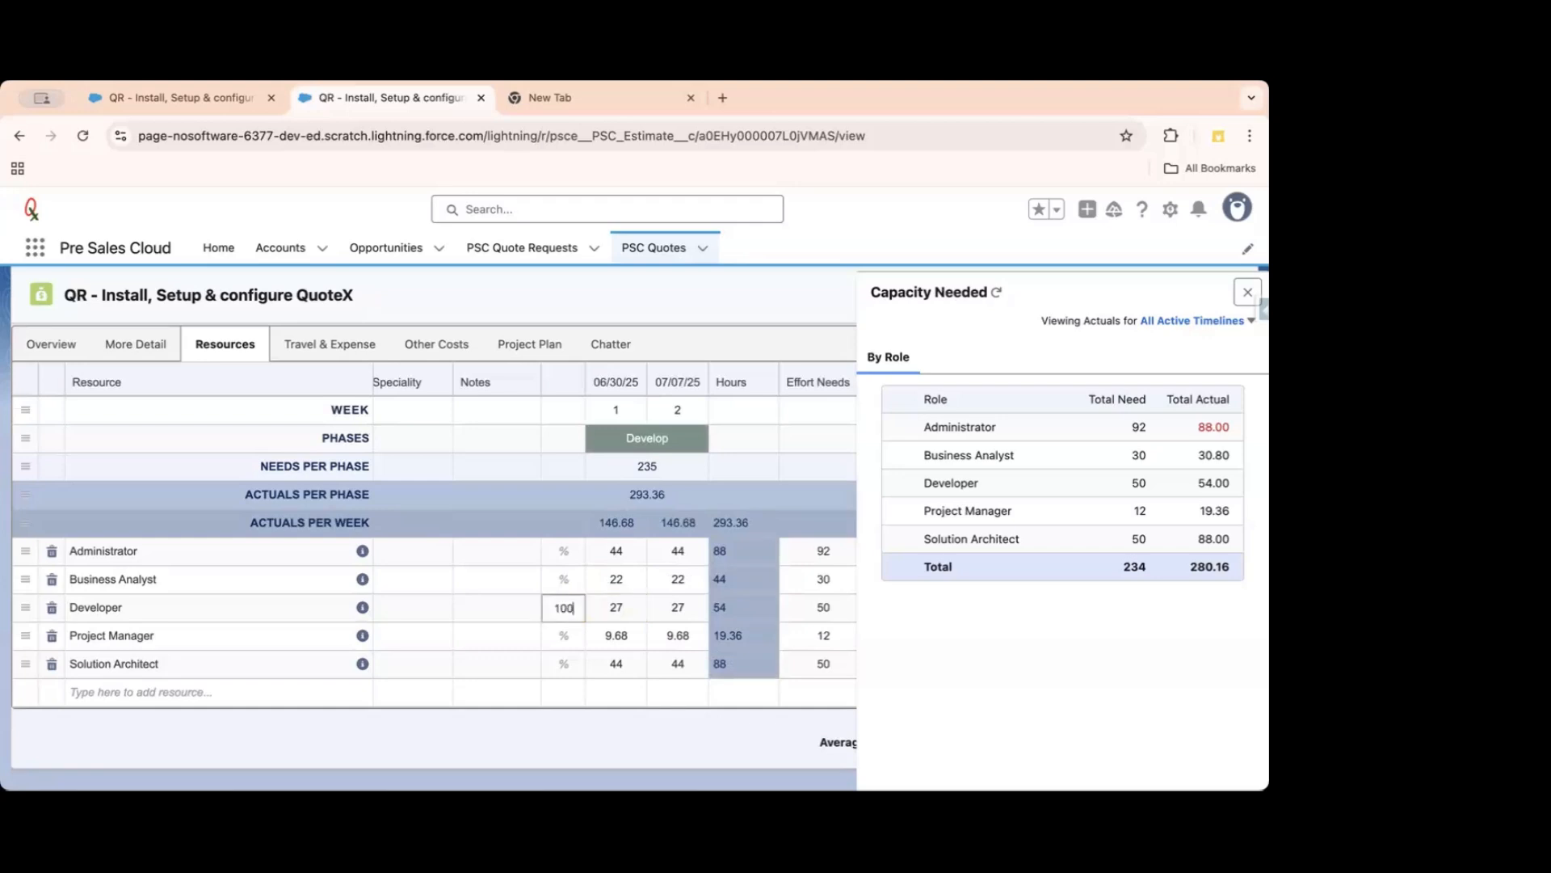
key("Return")
Set the Project Manager to 10 percent and the Solution Architect to 20 percent for both weeks, and refresh the capacity actuals.
type("10")
key("Return")
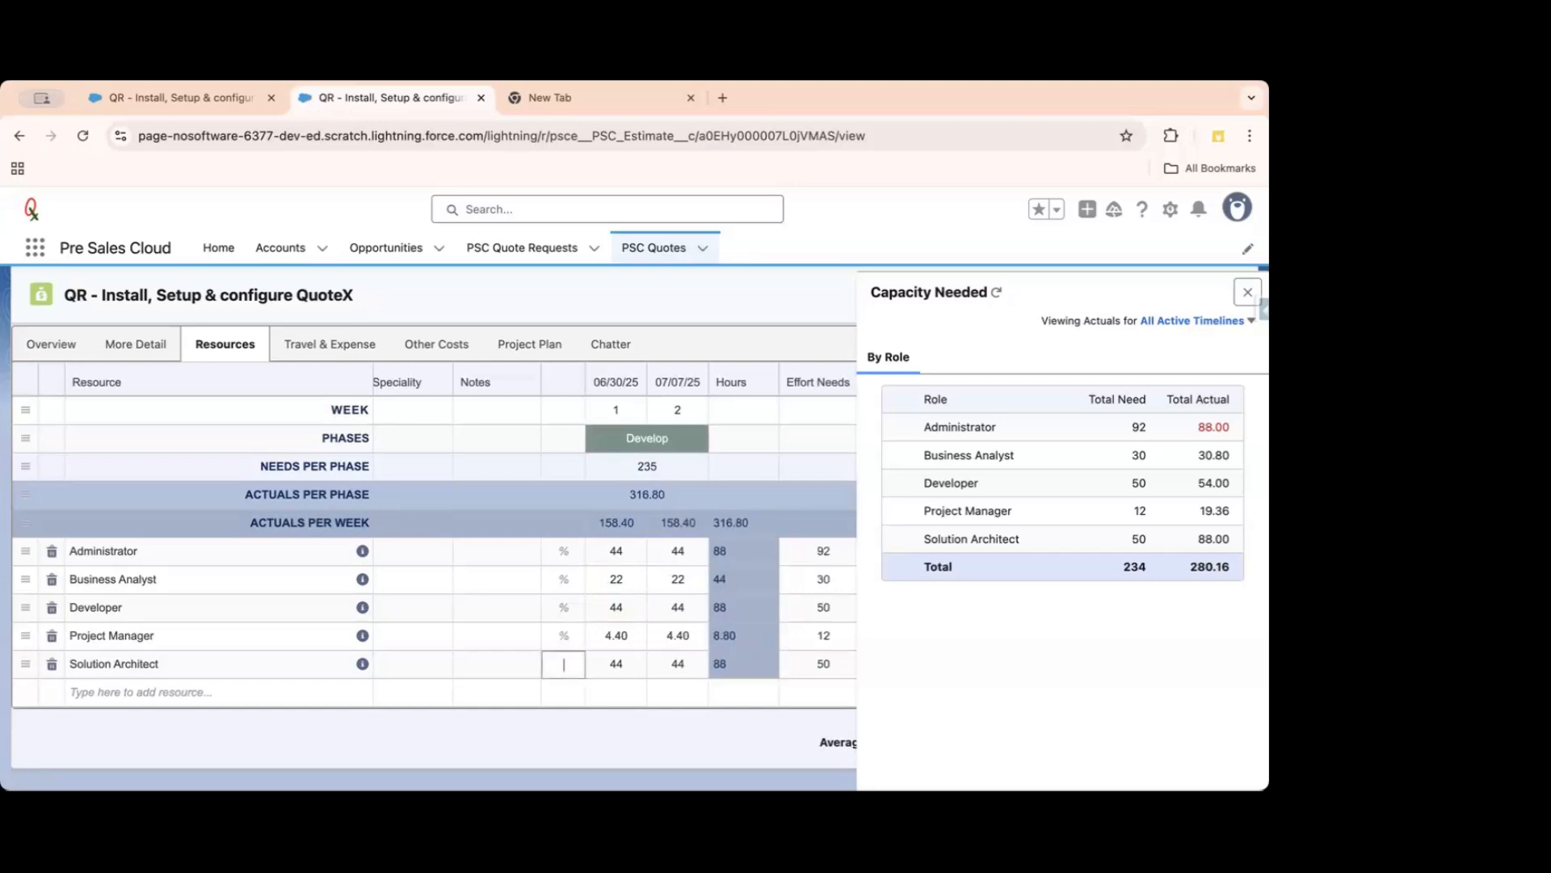
type("20")
key("shift+Return")
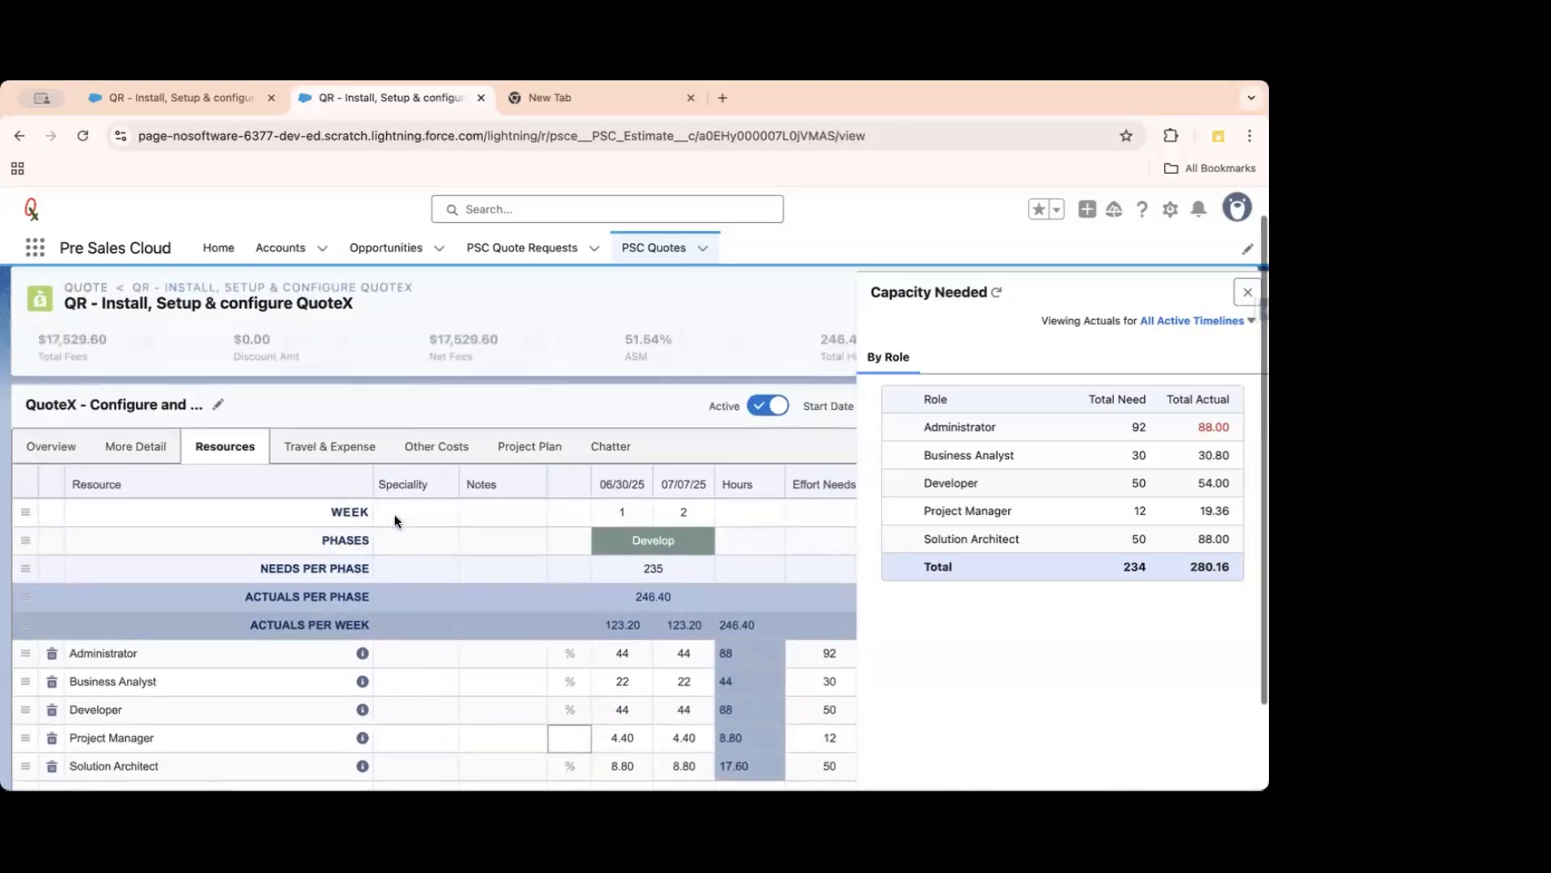
left_click(994, 294)
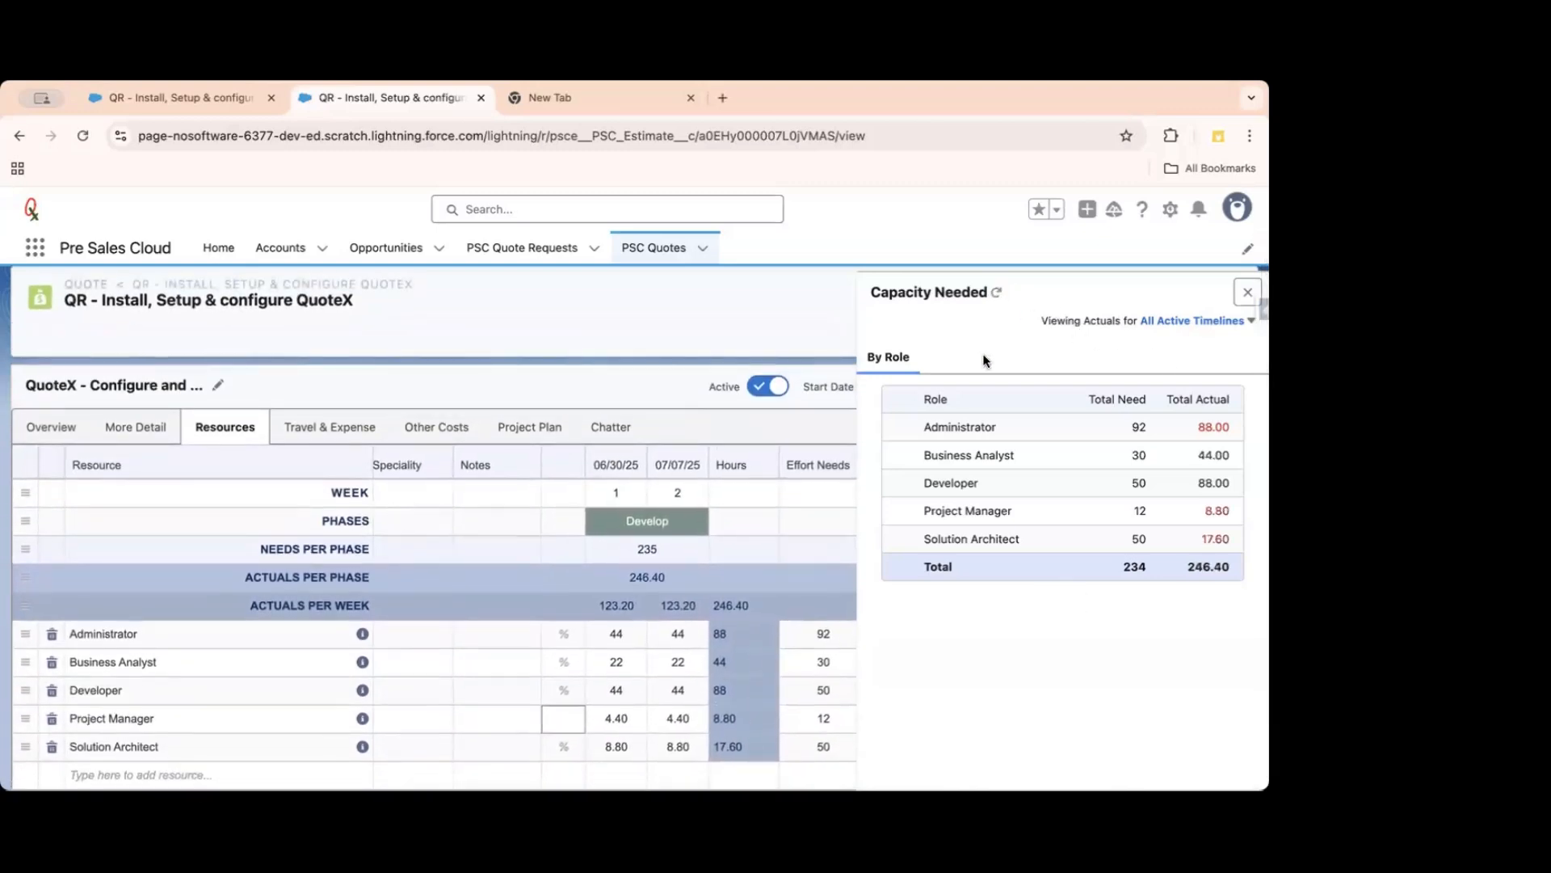
Compare the capacity needs and actuals by role with the resource hours and quote totals, and close the capacity overview.
scroll(637, 553, "down", 2)
scroll(637, 553, "right", 1)
scroll(637, 552, "right", 2)
left_click_drag(1209, 566, 1162, 549)
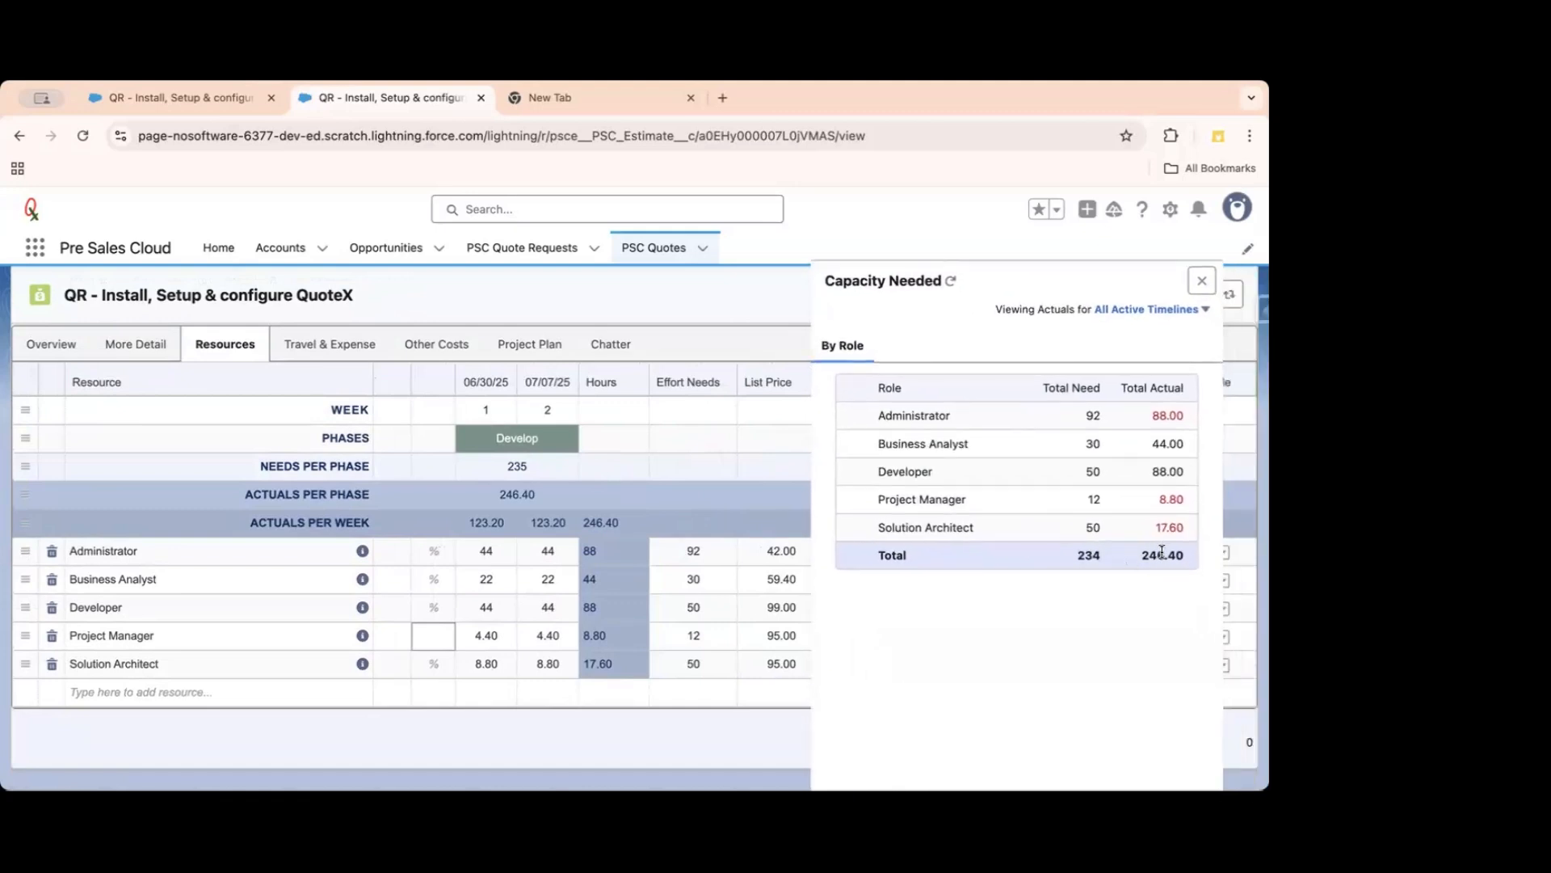
scroll(622, 561, "up", 3)
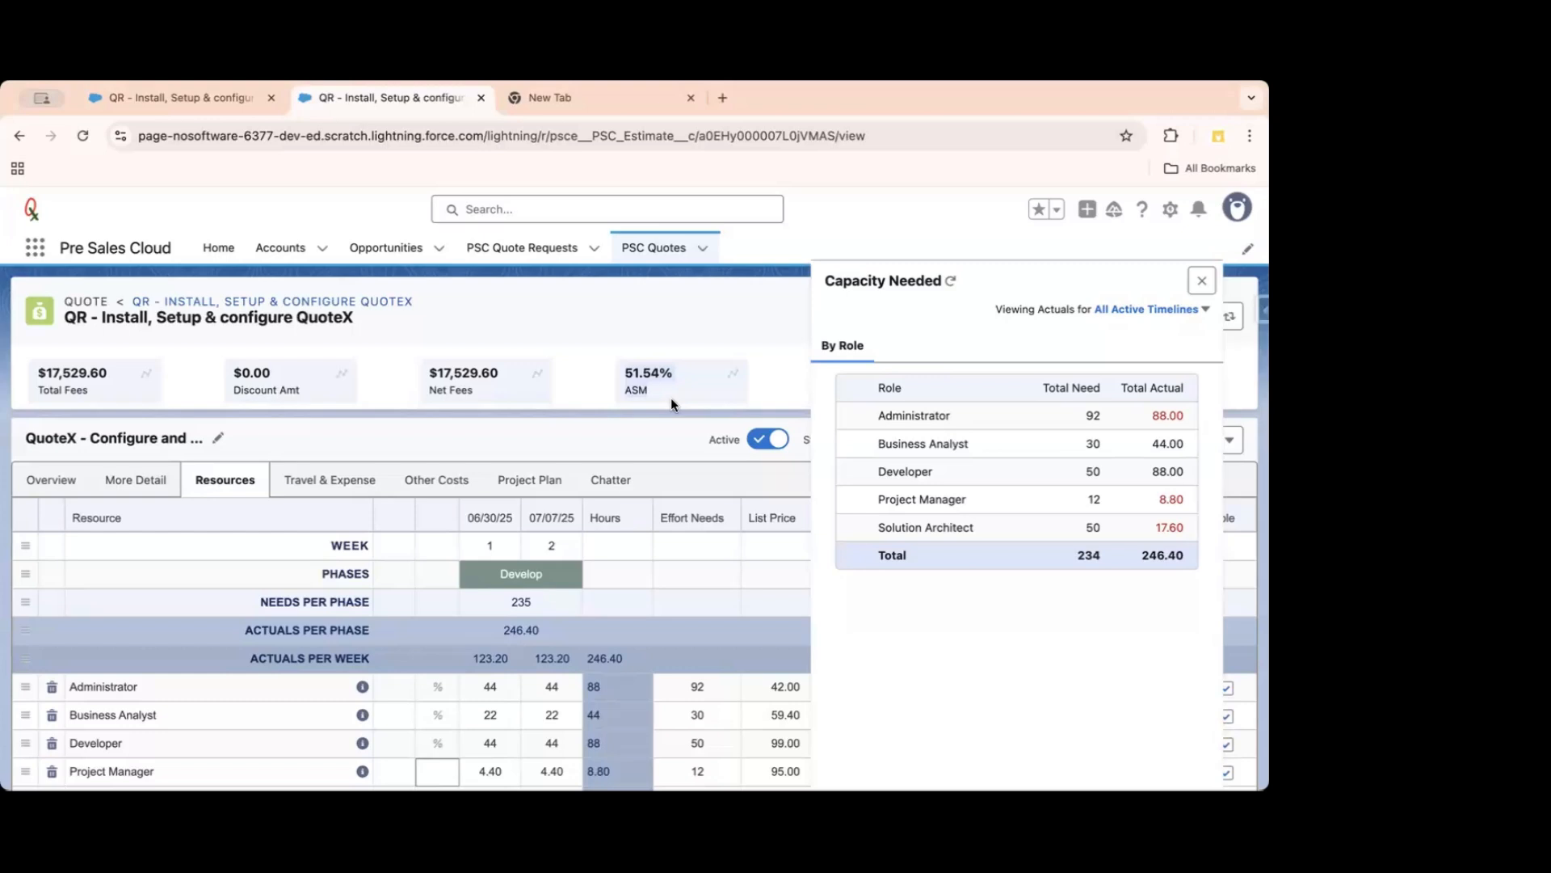
scroll(576, 607, "down", 3)
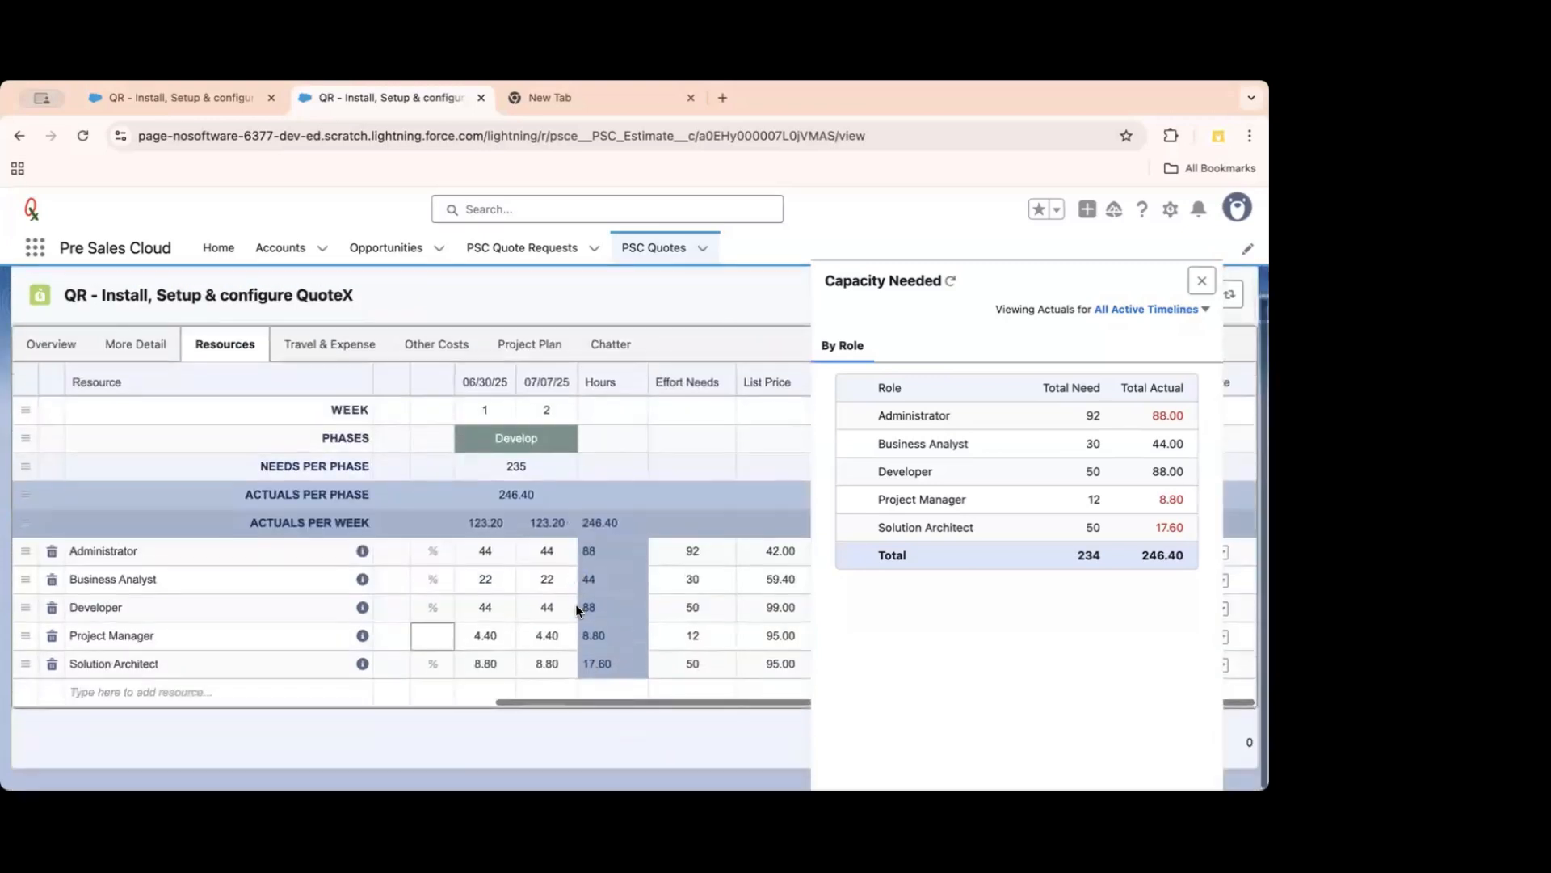
left_click_drag(1004, 291, 935, 394)
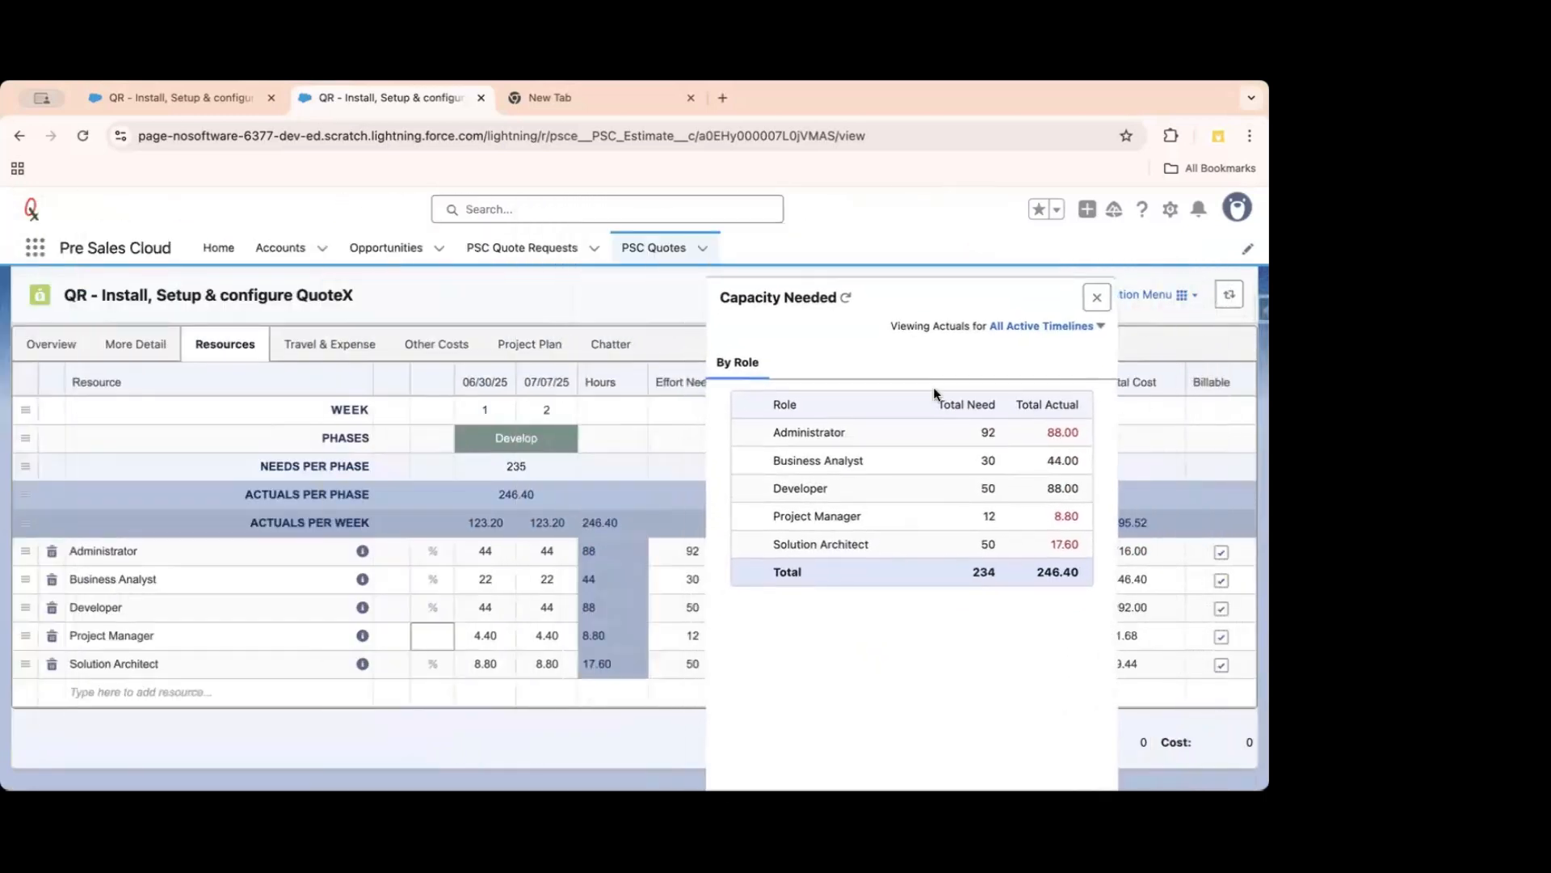
left_click(1097, 296)
scroll(855, 501, "up", 3)
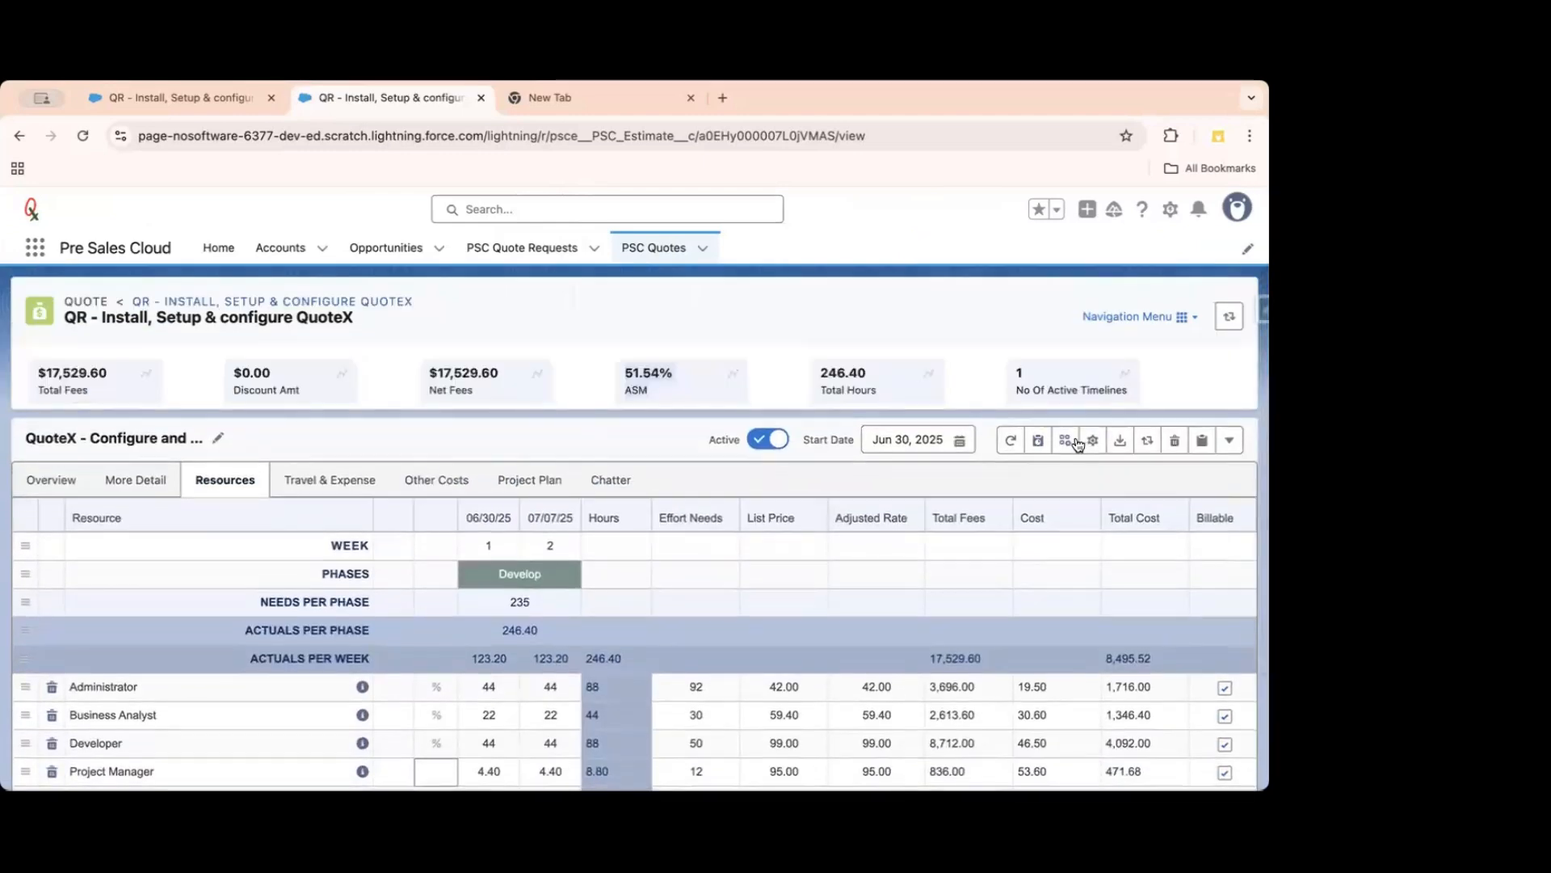
Review the internal rates in the timeline's ratecard and refresh the ratecards.
left_click(1067, 441)
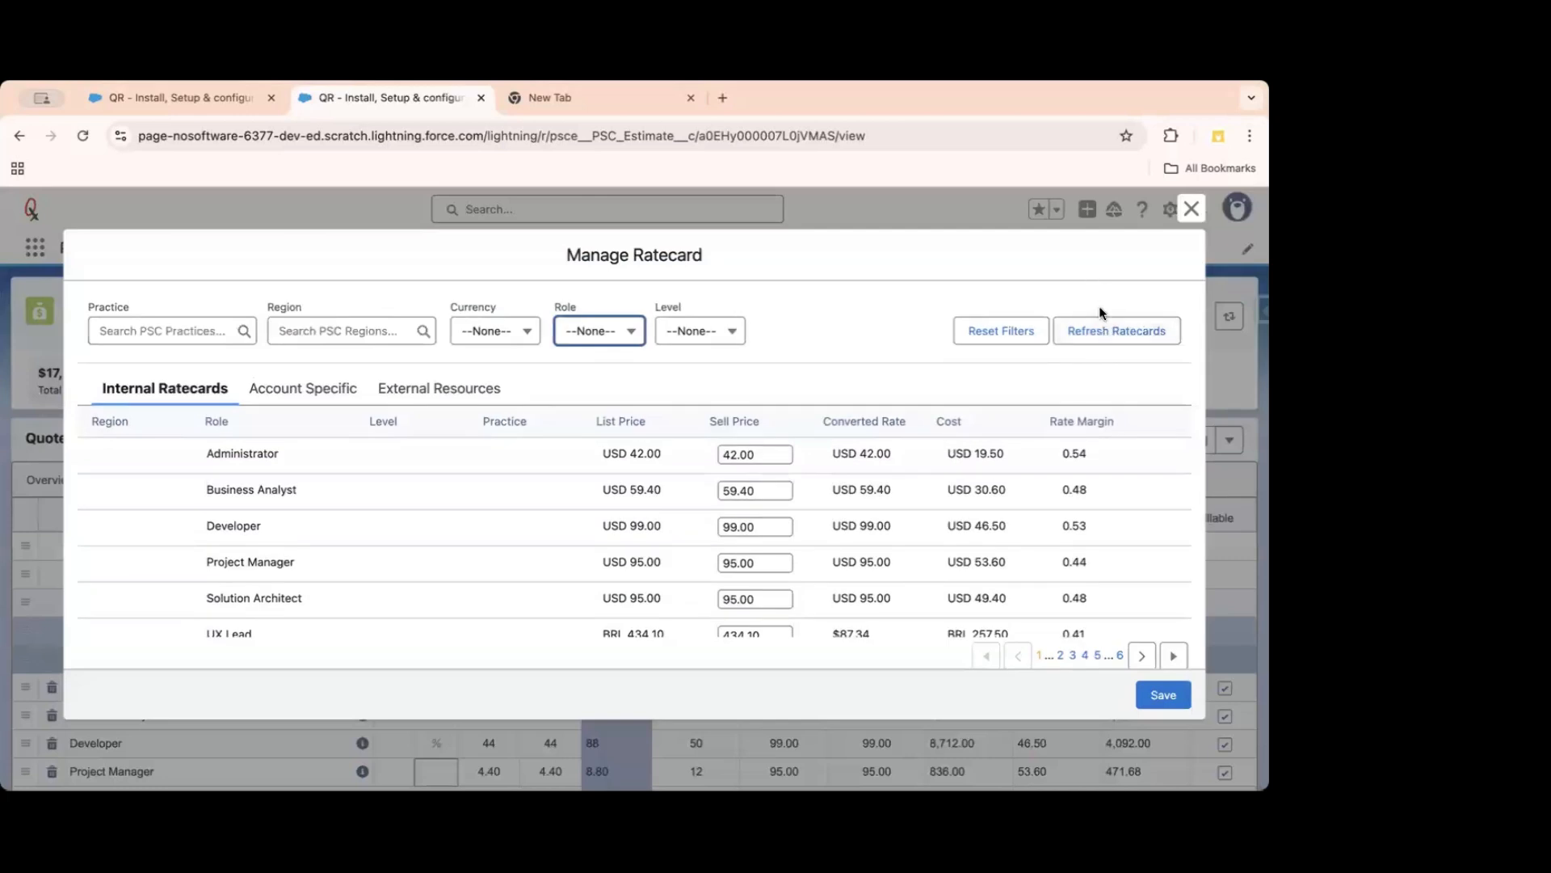
scroll(681, 565, "down", 1)
scroll(681, 564, "up", 1)
left_click(1109, 332)
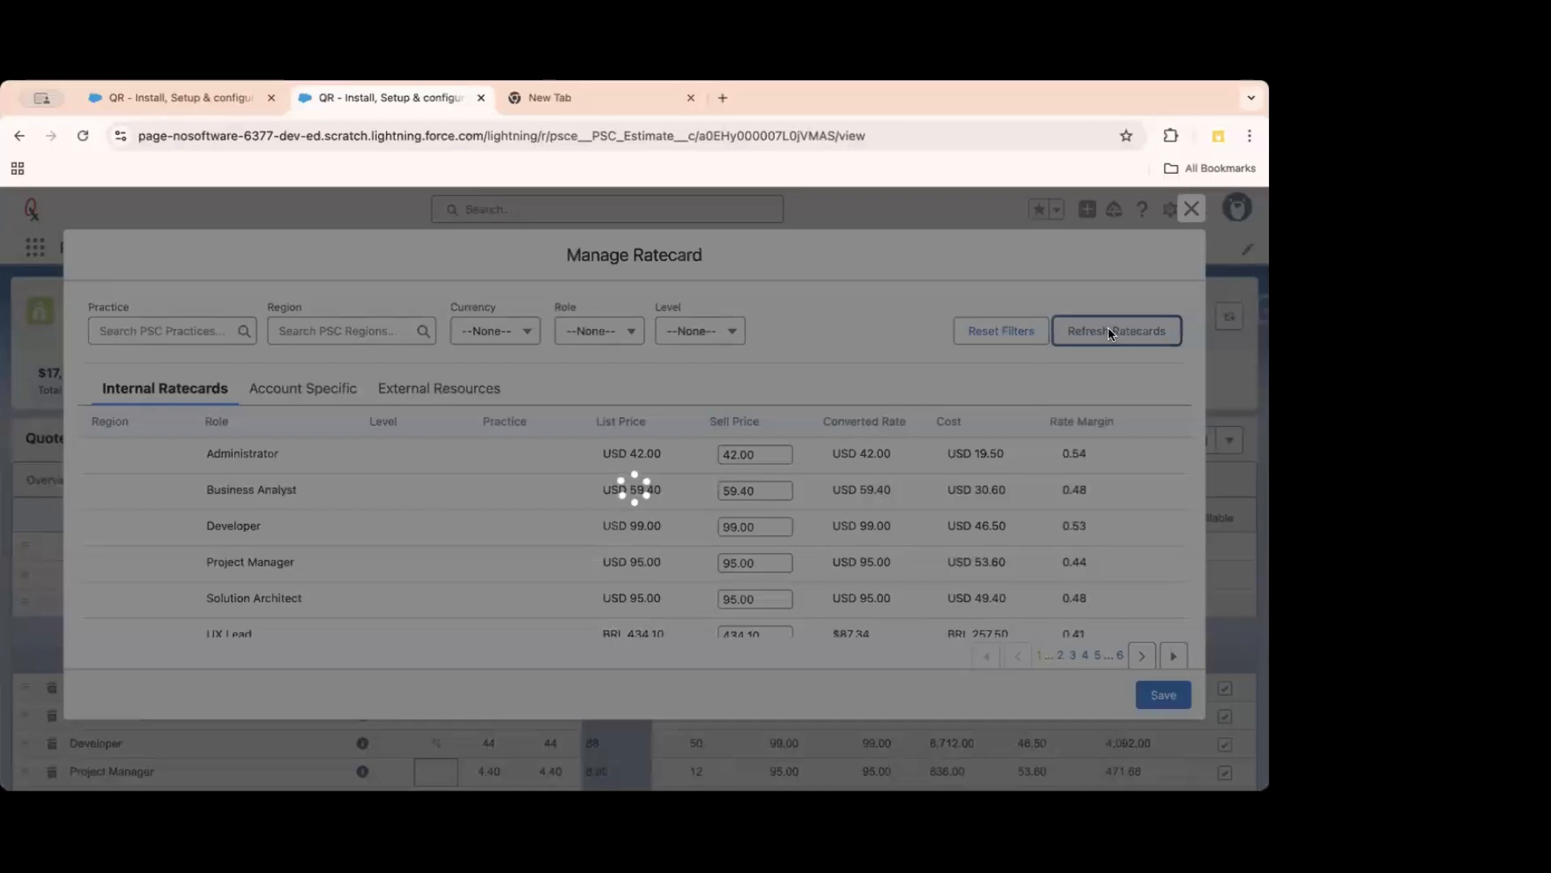
scroll(914, 633, "down", 3)
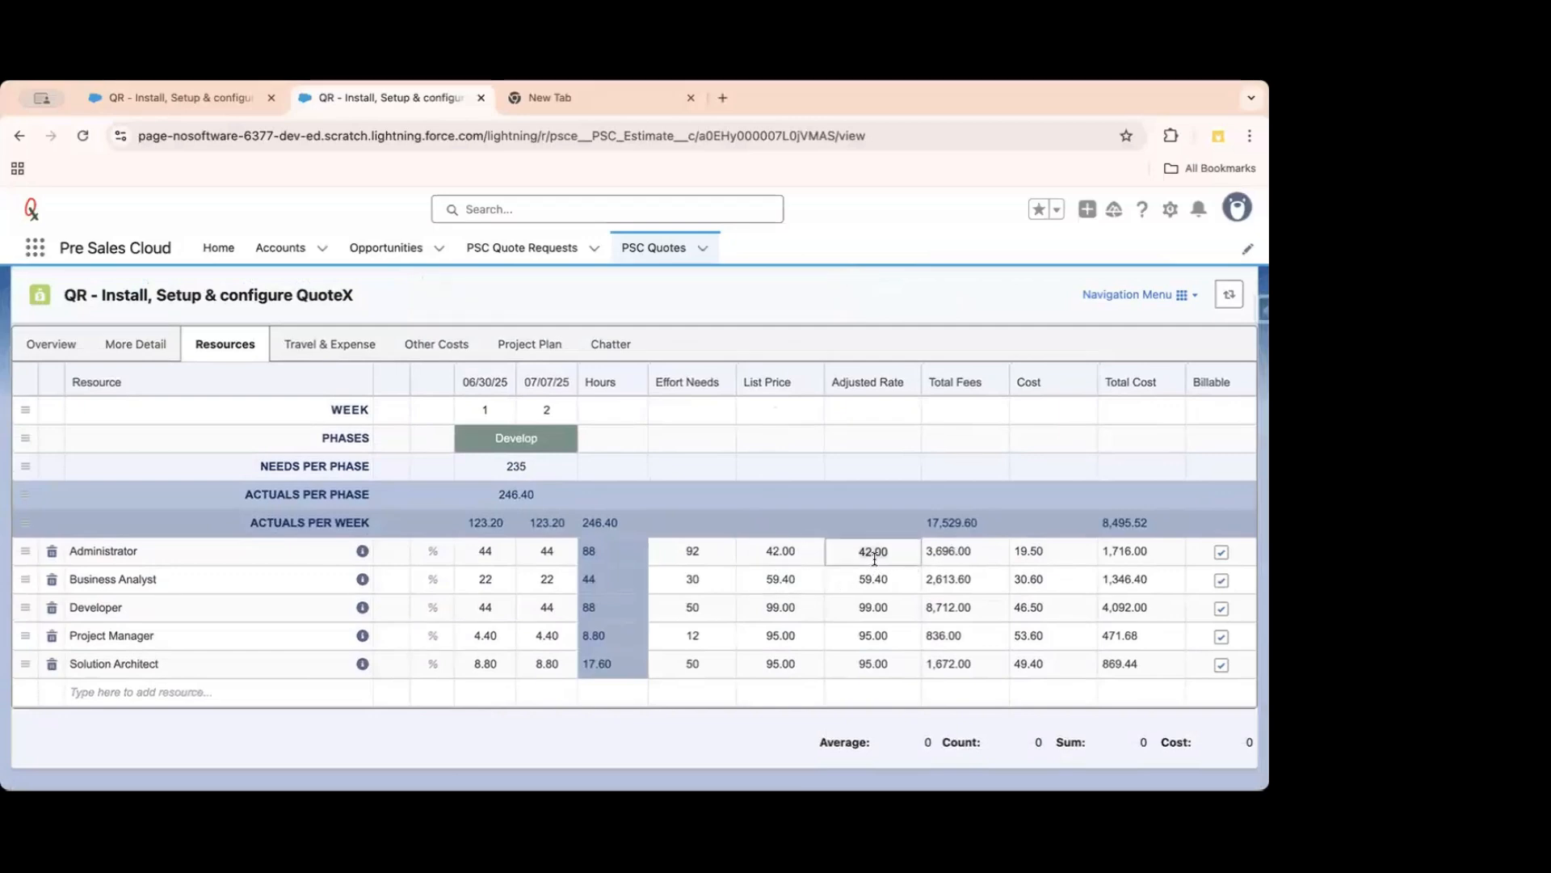
Set the Administrator's adjusted rate to 40 in the timeline's resources.
scroll(764, 514, "up", 3)
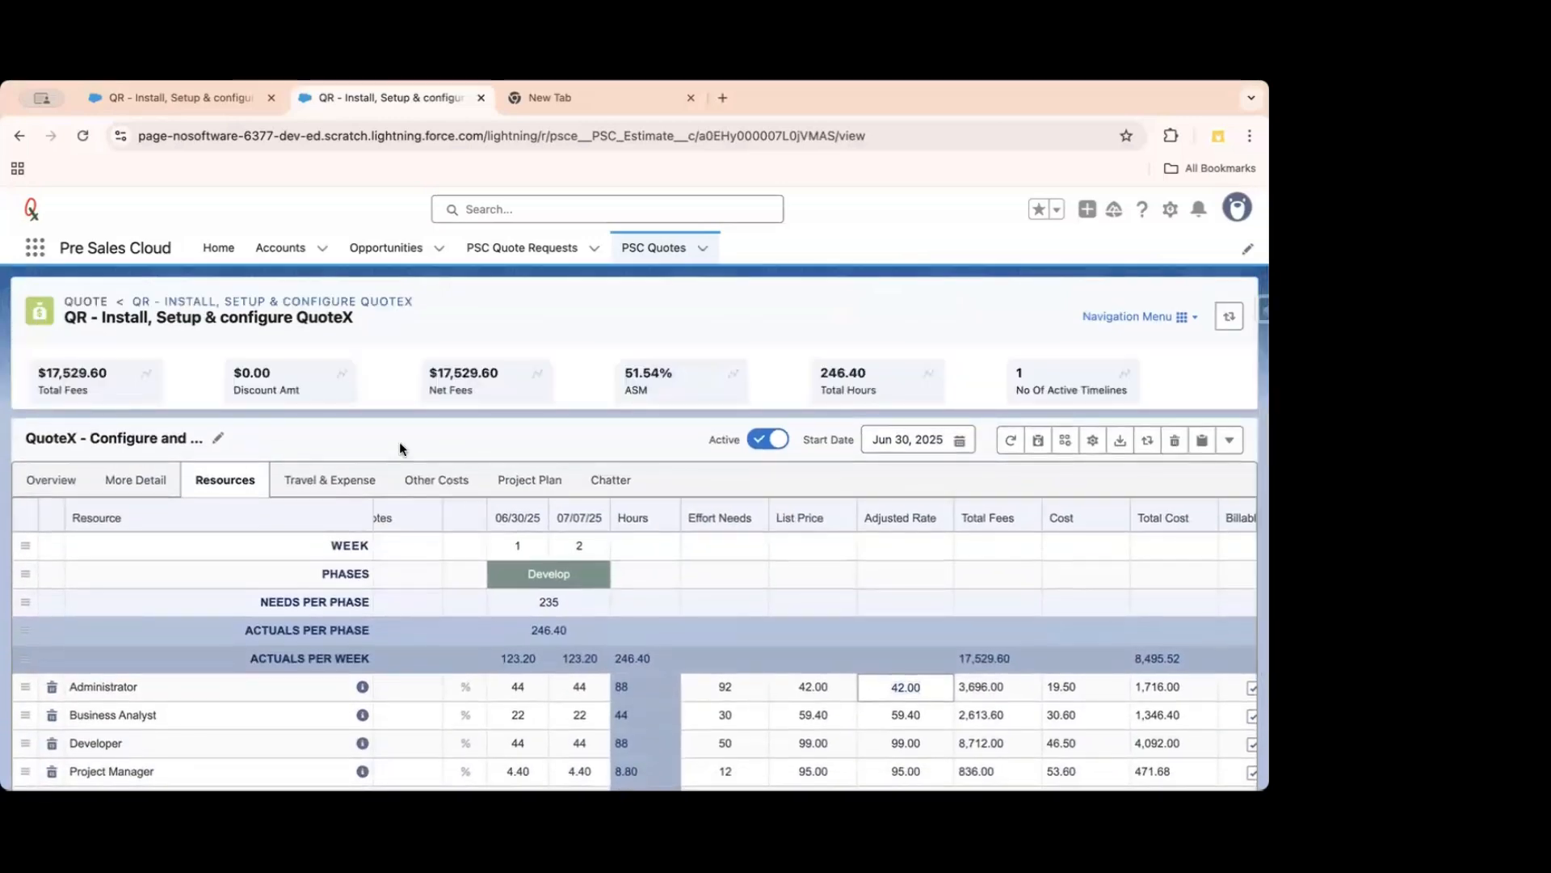
left_click(60, 485)
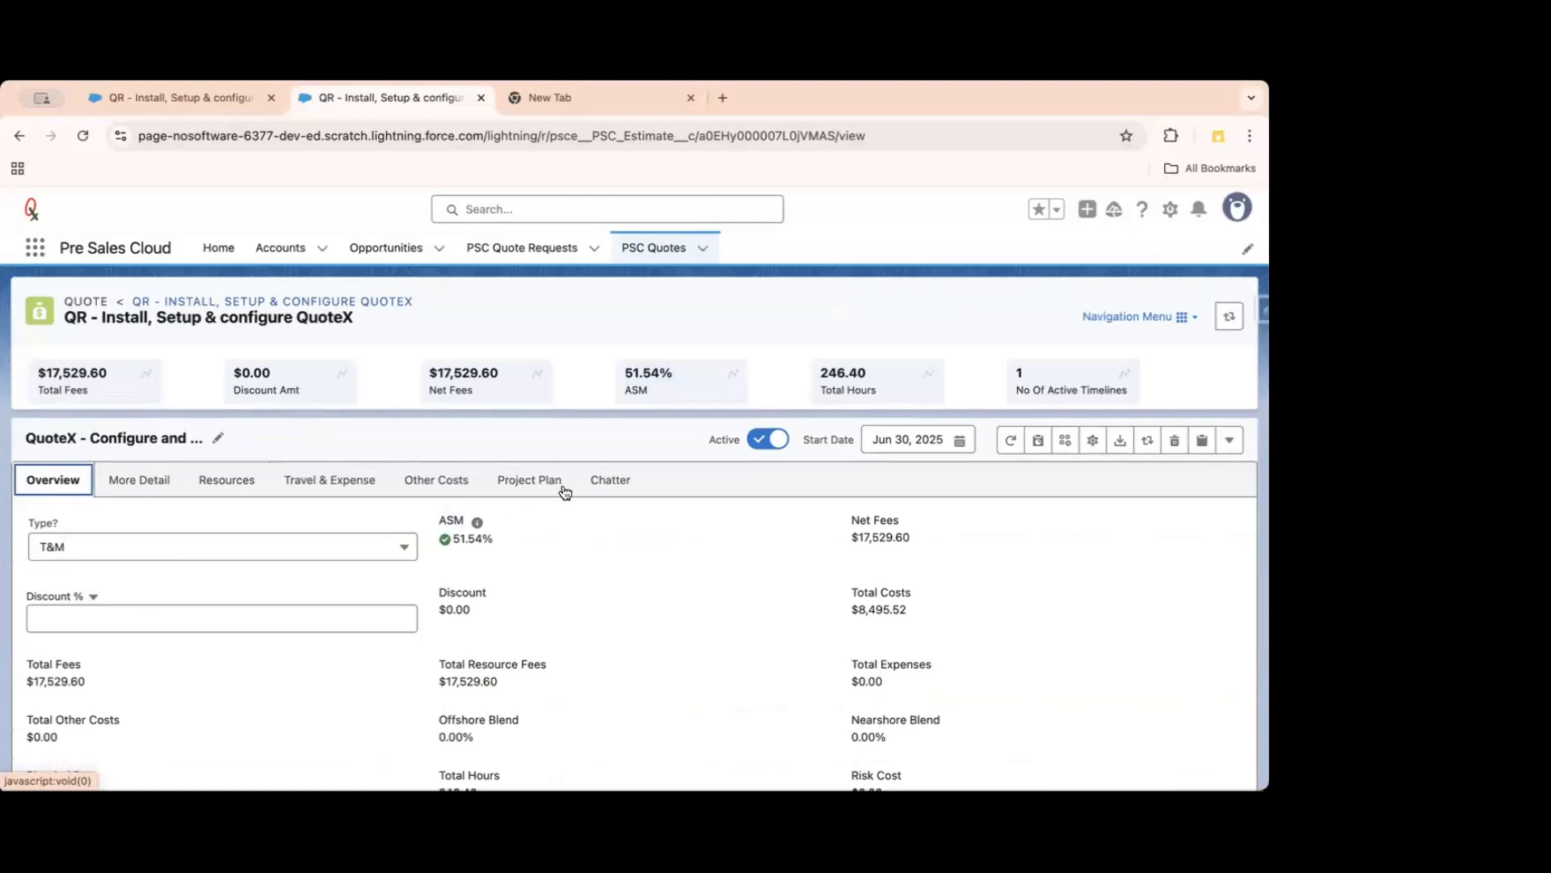
left_click(222, 484)
scroll(1142, 591, "down", 3)
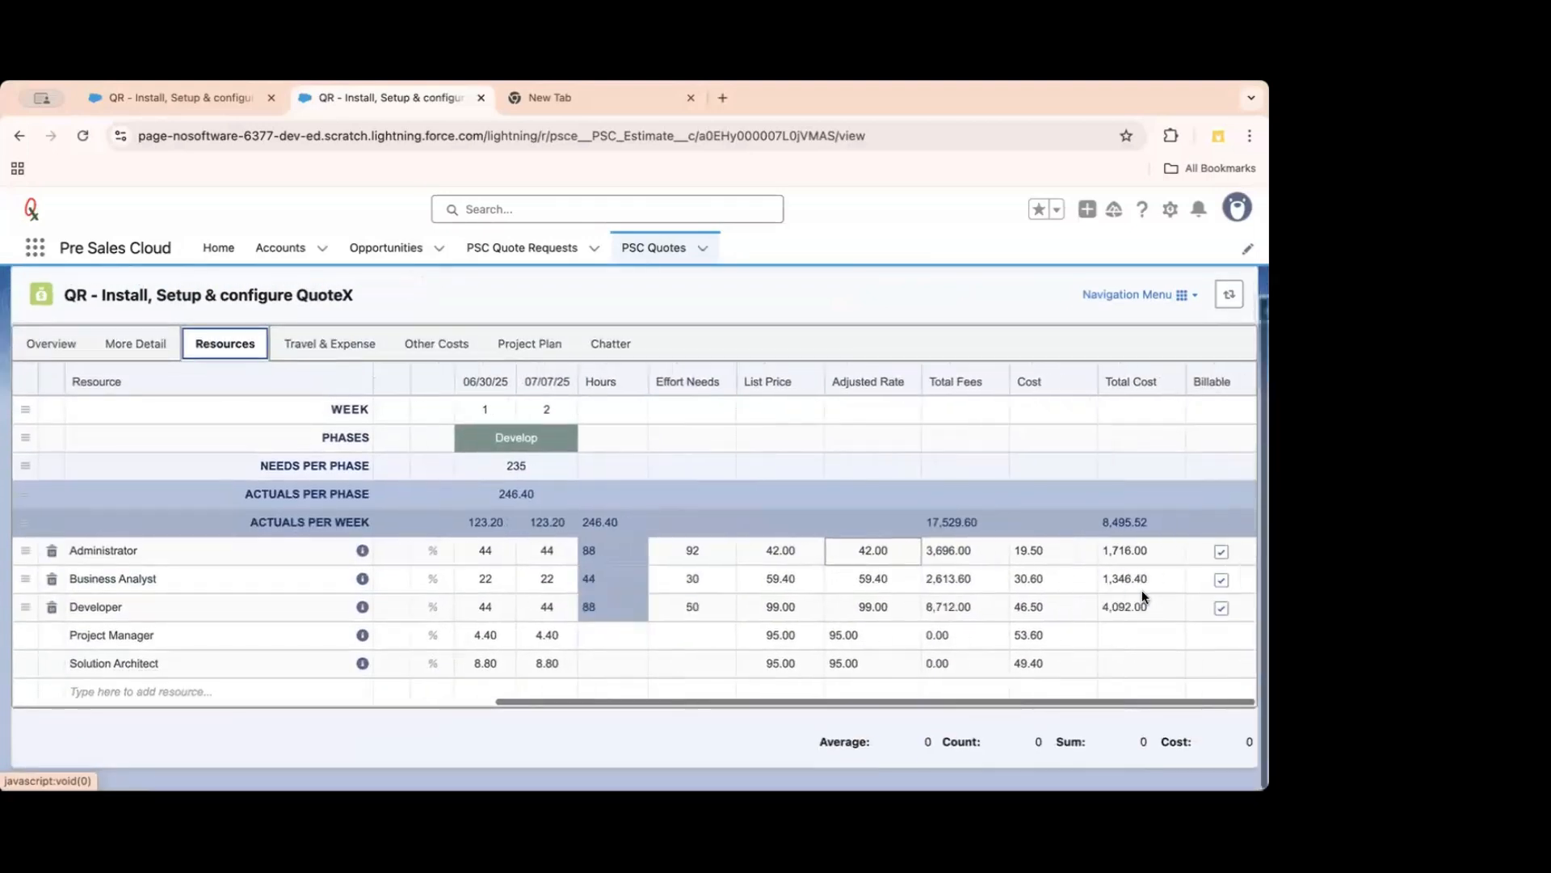
left_click(866, 576)
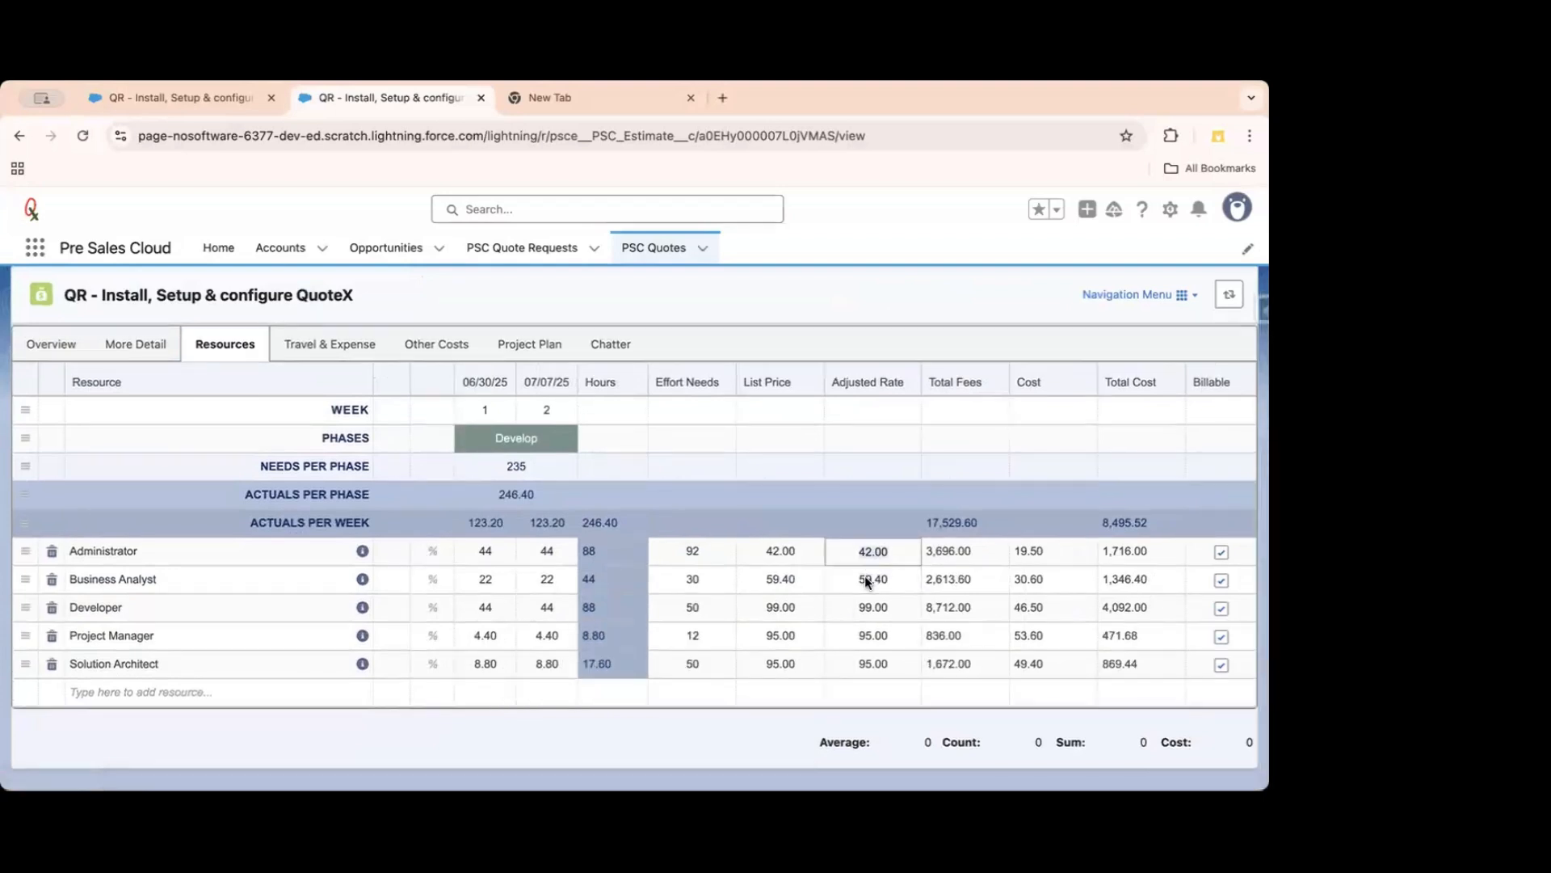
type("40")
key("Return")
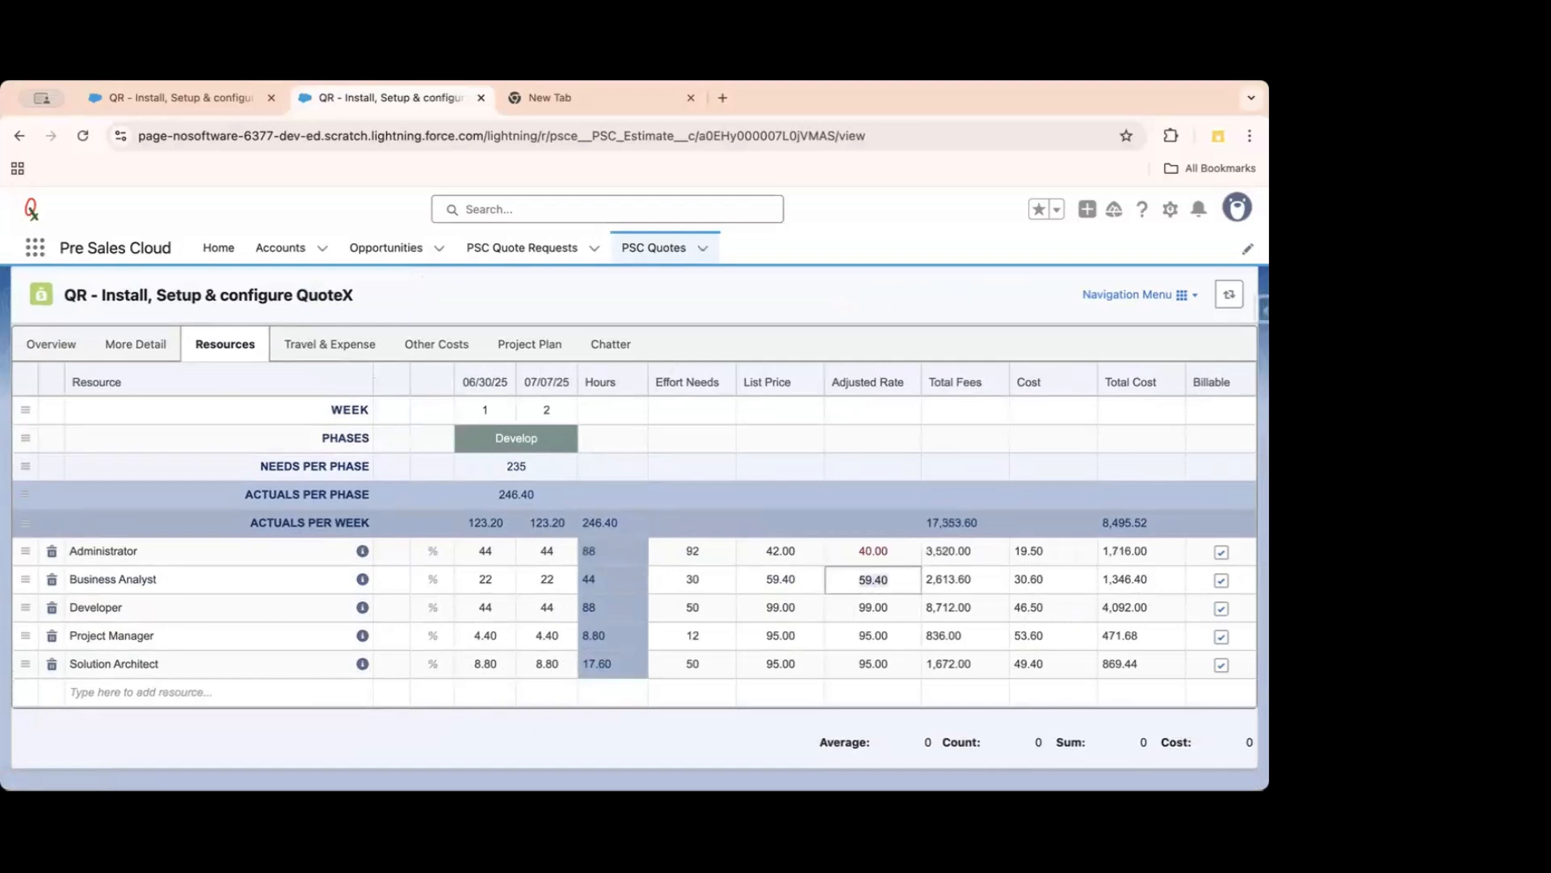
key("Up")
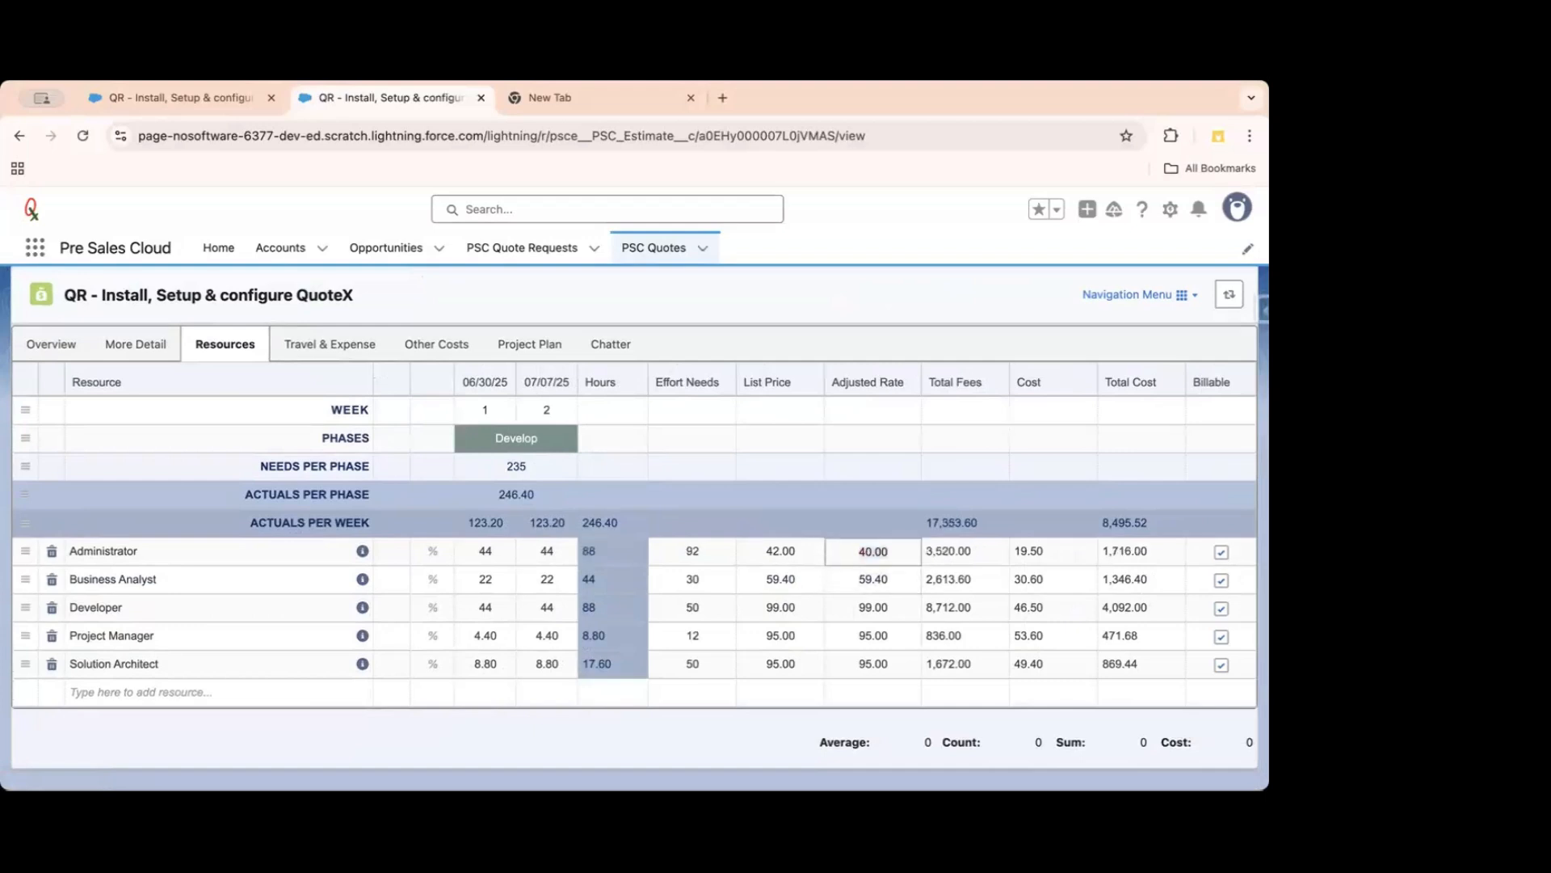
key("Down")
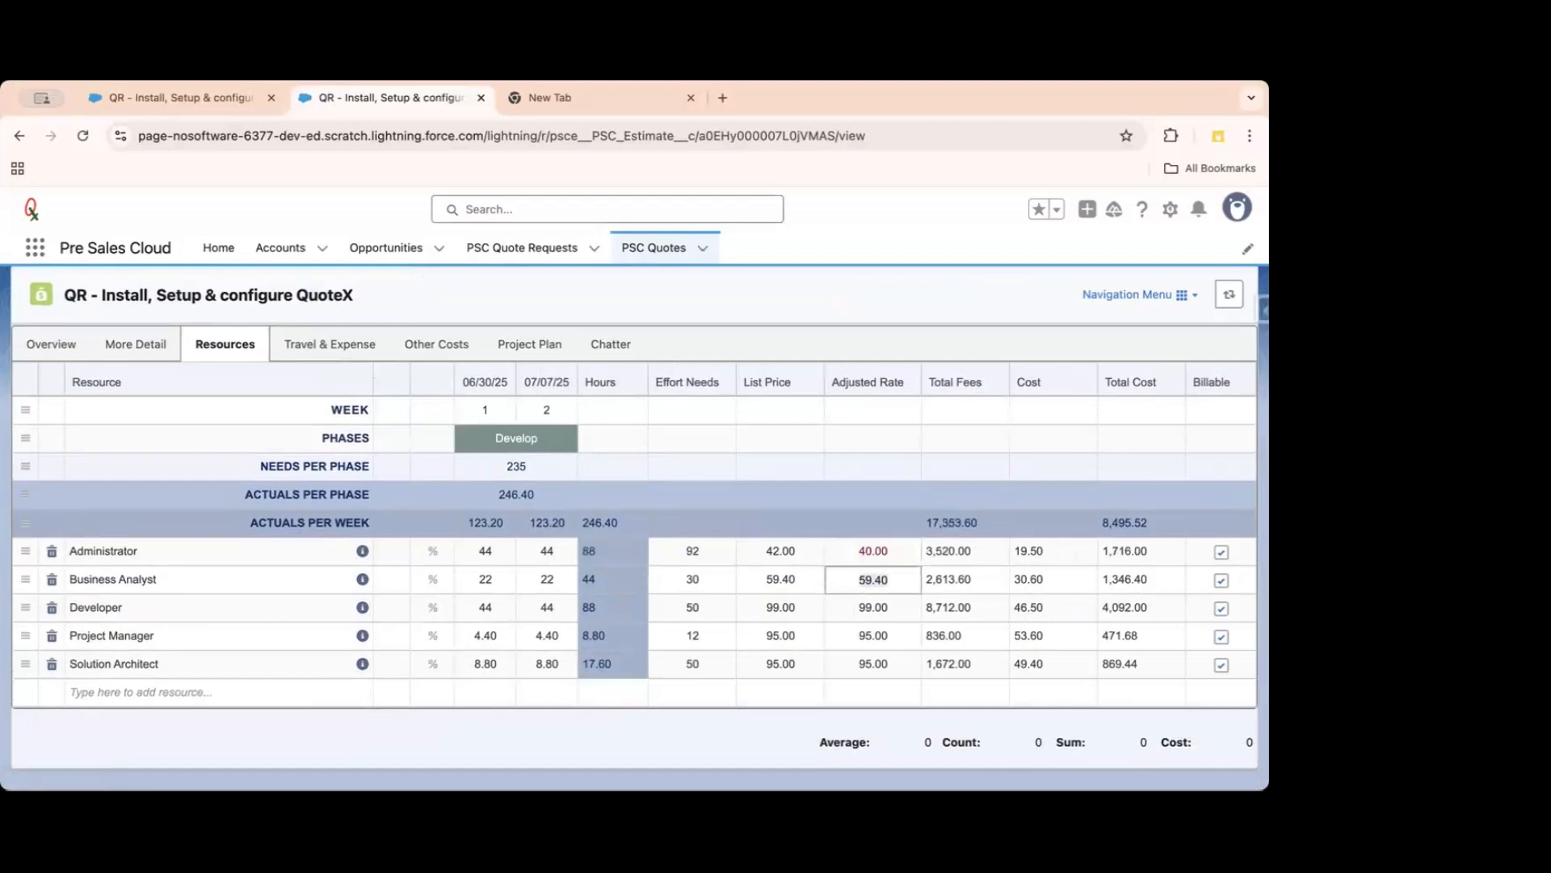
Try a 2 percent discount on the timeline and check the ASM margin.
scroll(53, 465, "up", 5)
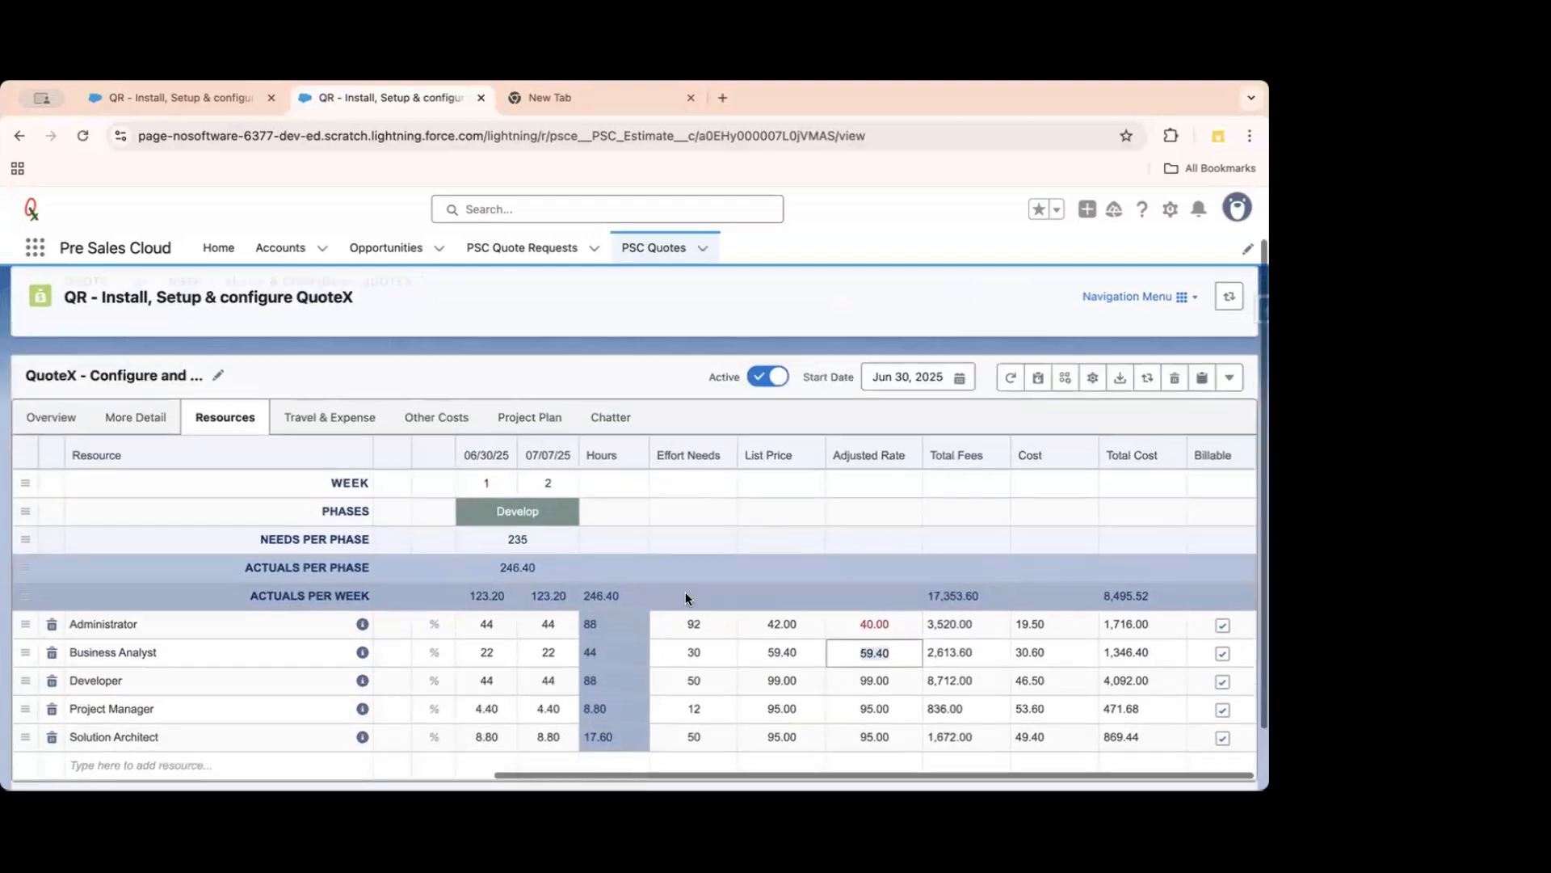
left_click(54, 467)
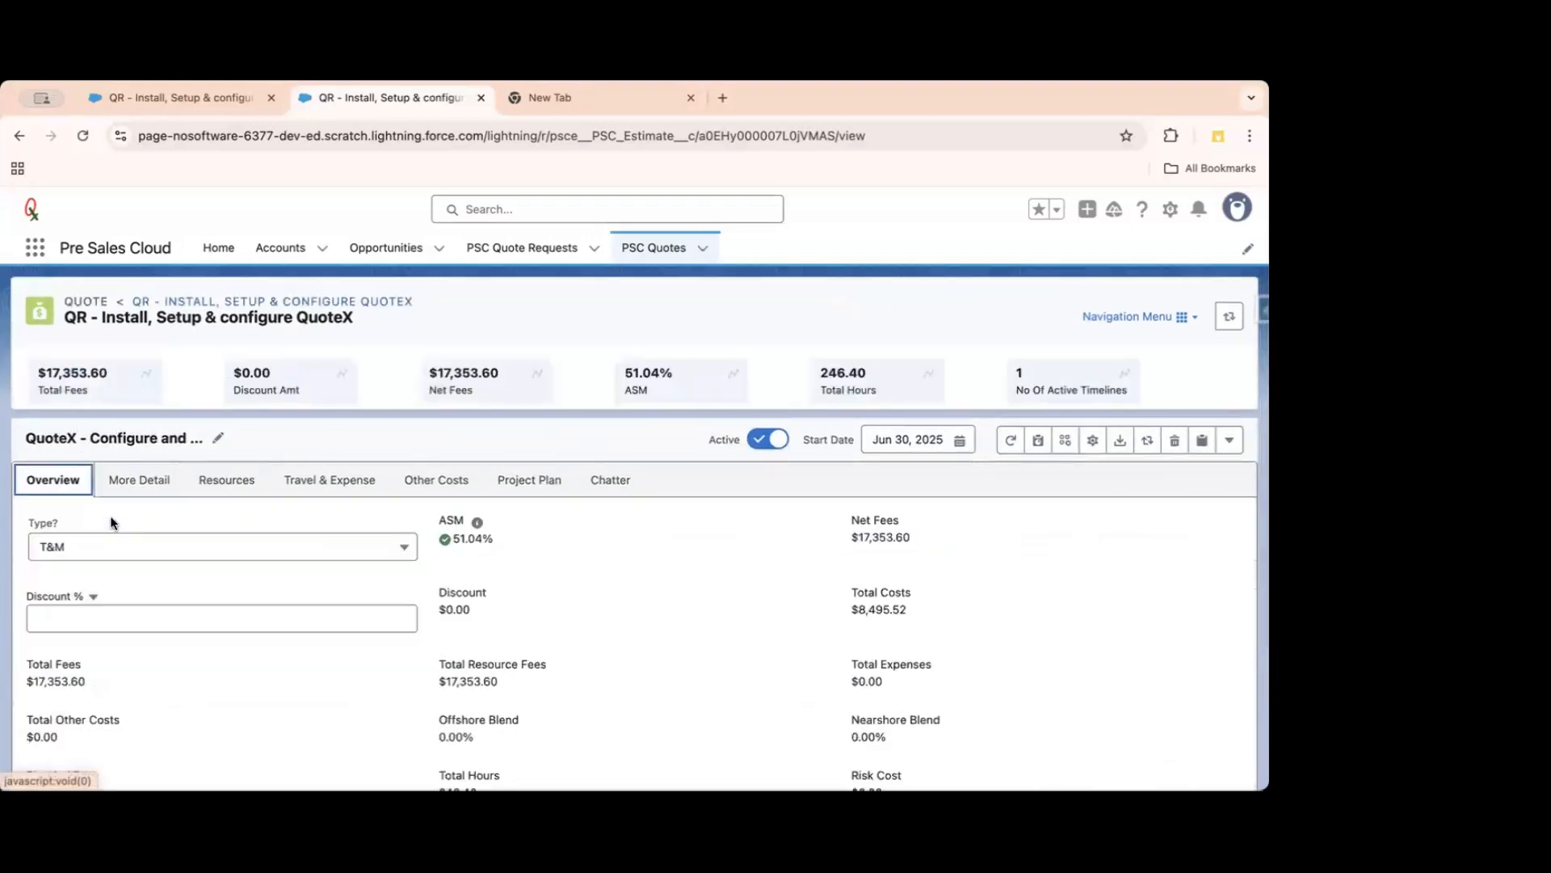
left_click(206, 620)
type("2")
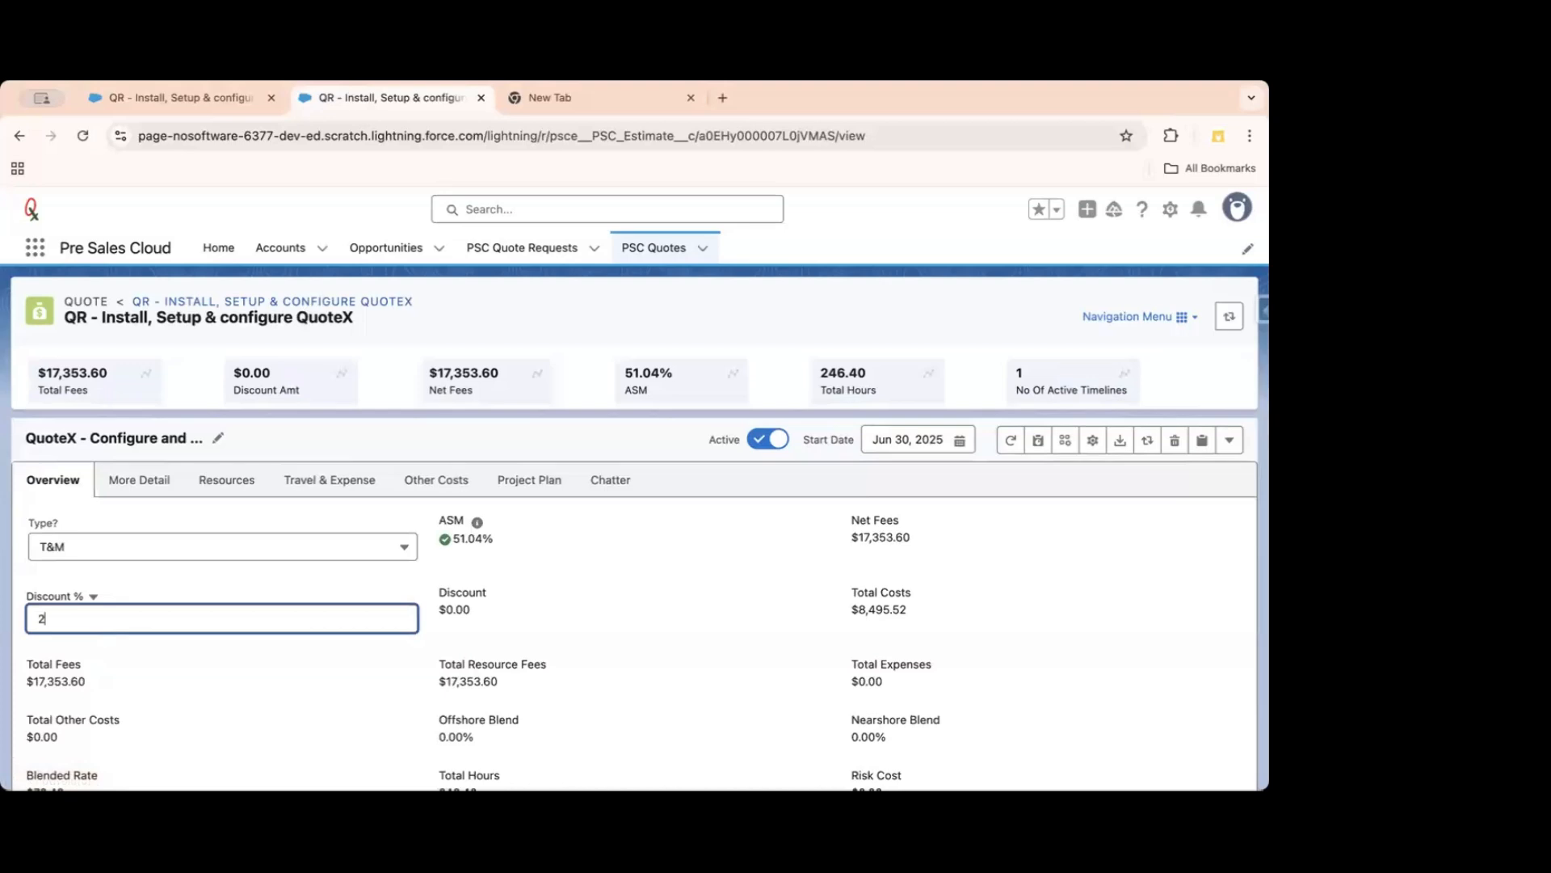
left_click(627, 561)
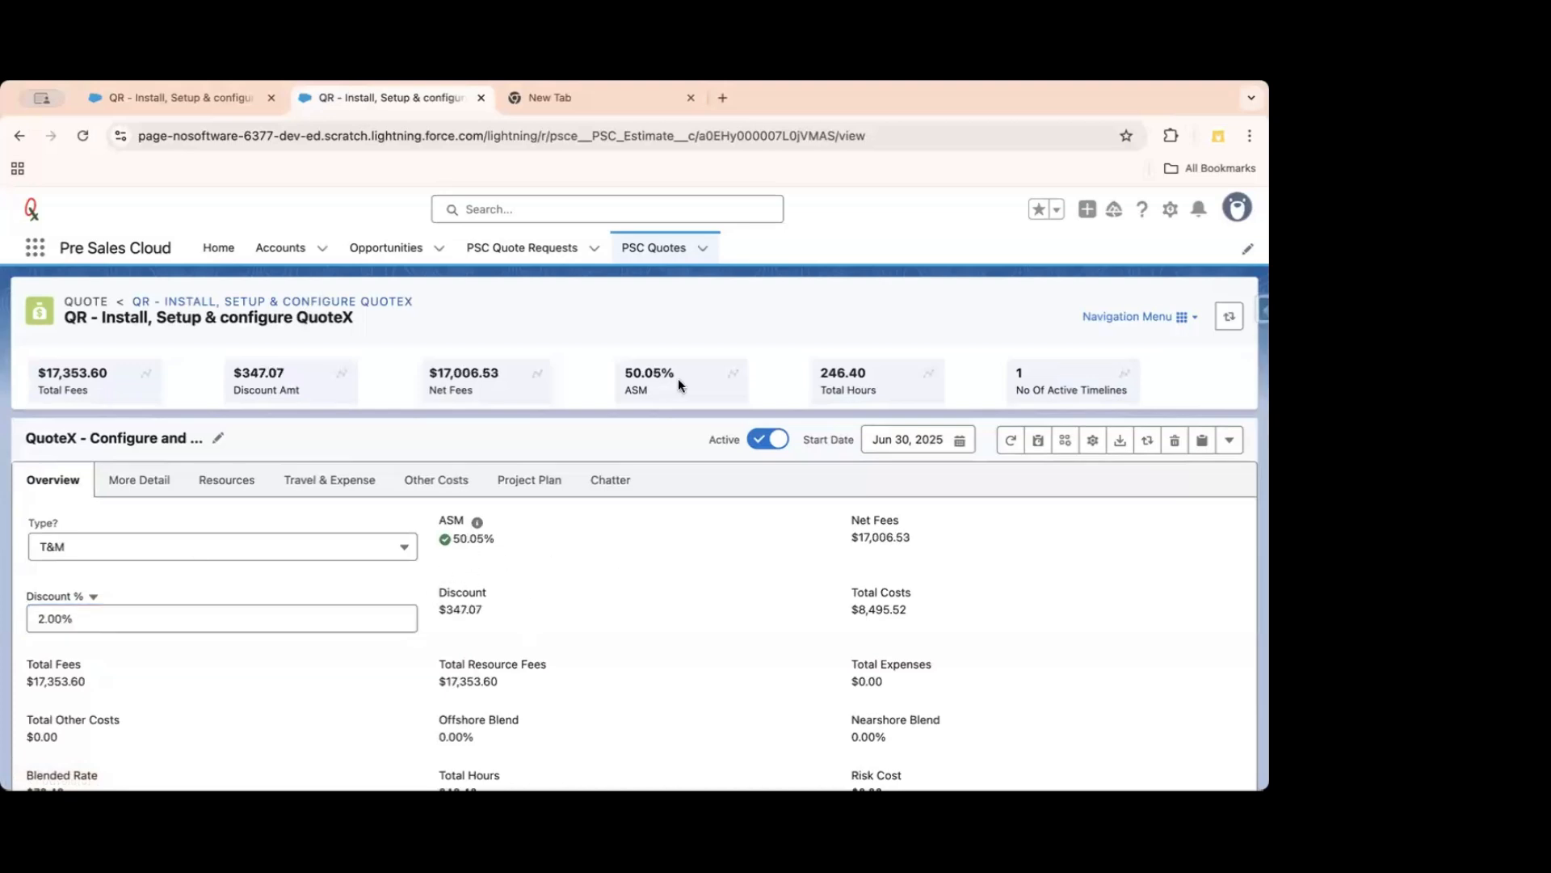
left_click_drag(441, 518, 527, 543)
Set the timeline's discount to 10 percent and check the ASM margin.
left_click(294, 618)
key("BackSpace")
type("10")
key("Tab")
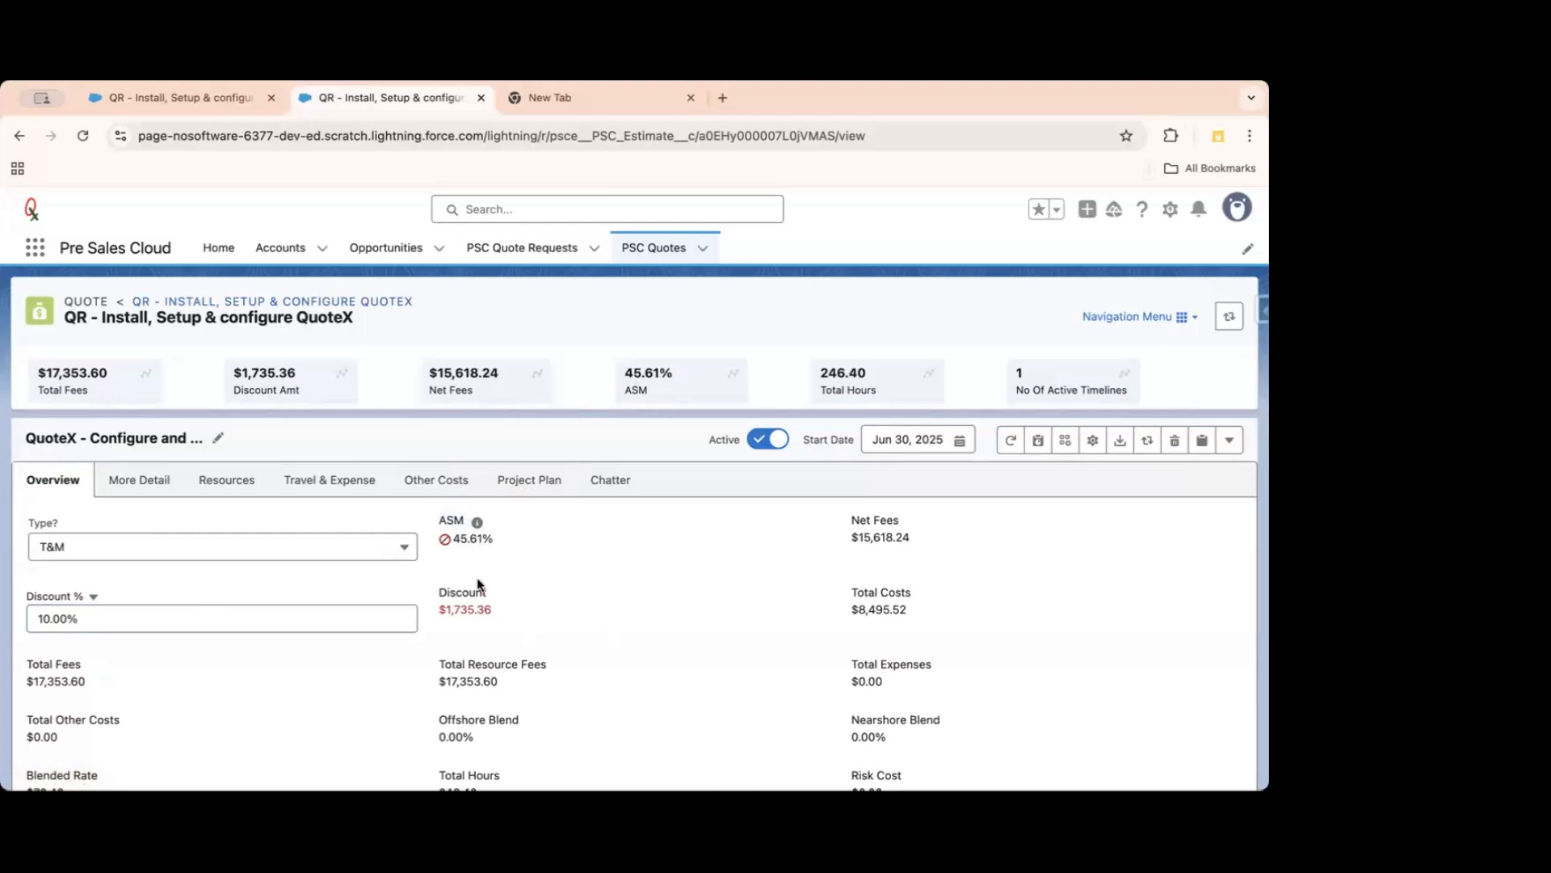
left_click_drag(451, 538, 510, 544)
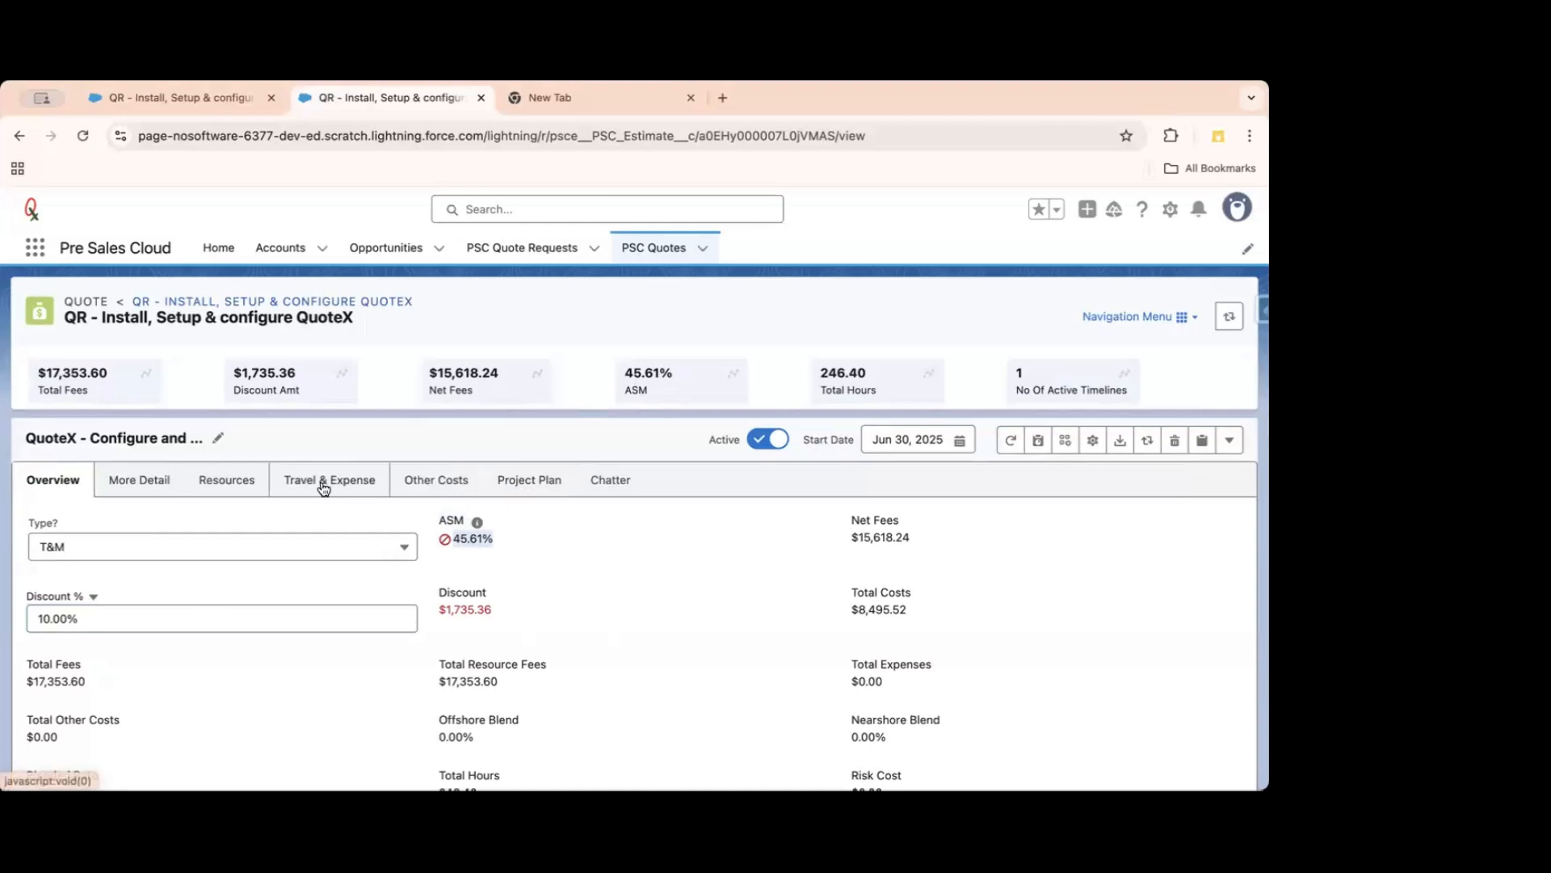
Reorder the timeline's resources as Project Manager, Solution Architect, Business Analyst, Administrator, Developer.
left_click(219, 480)
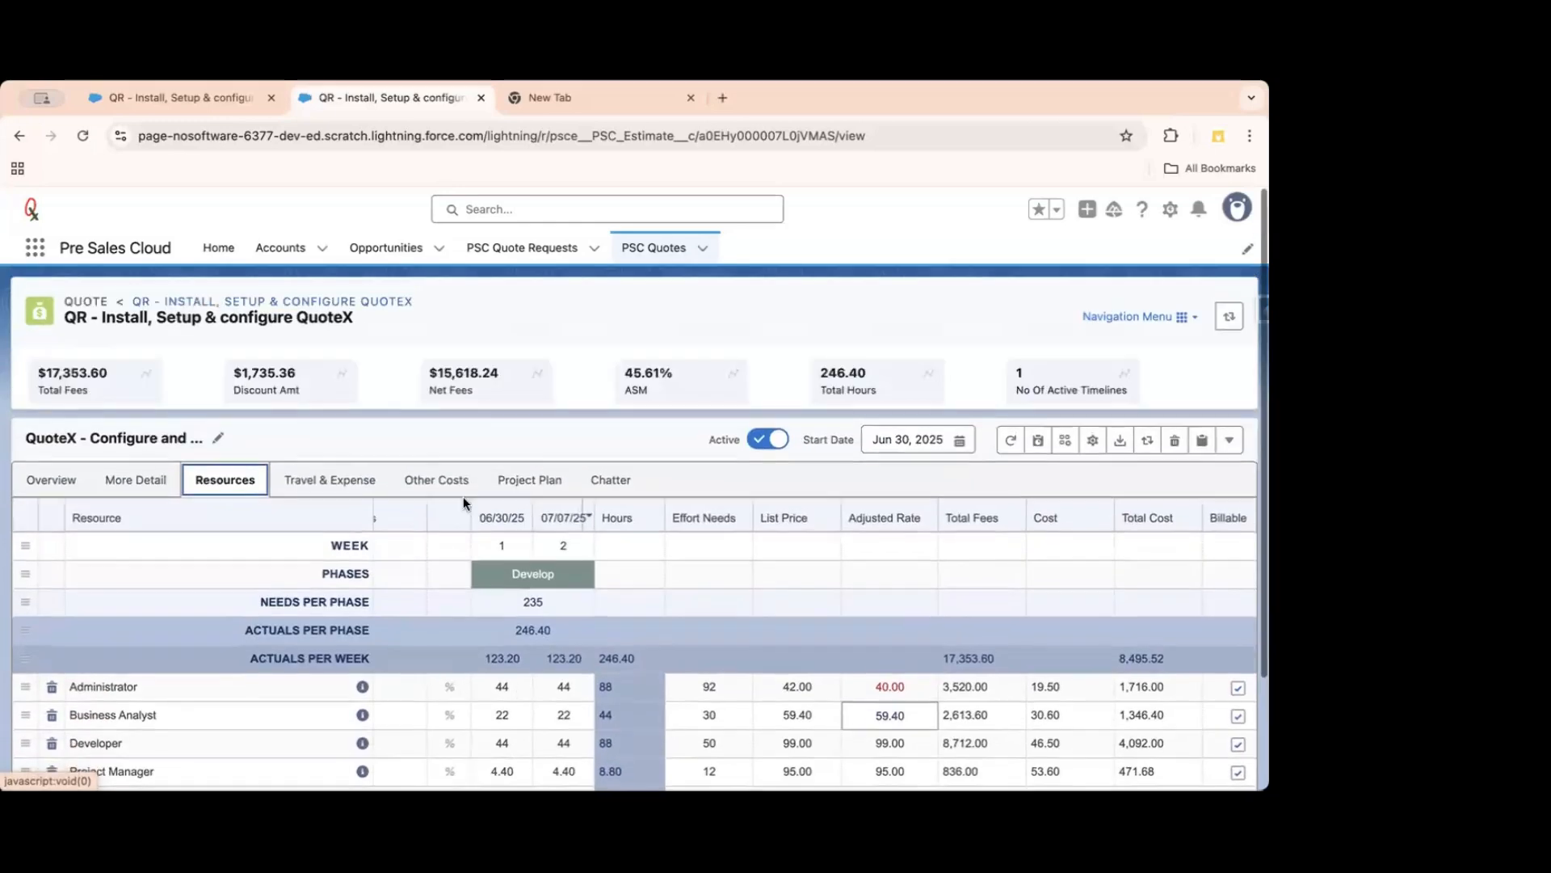
left_click(322, 484)
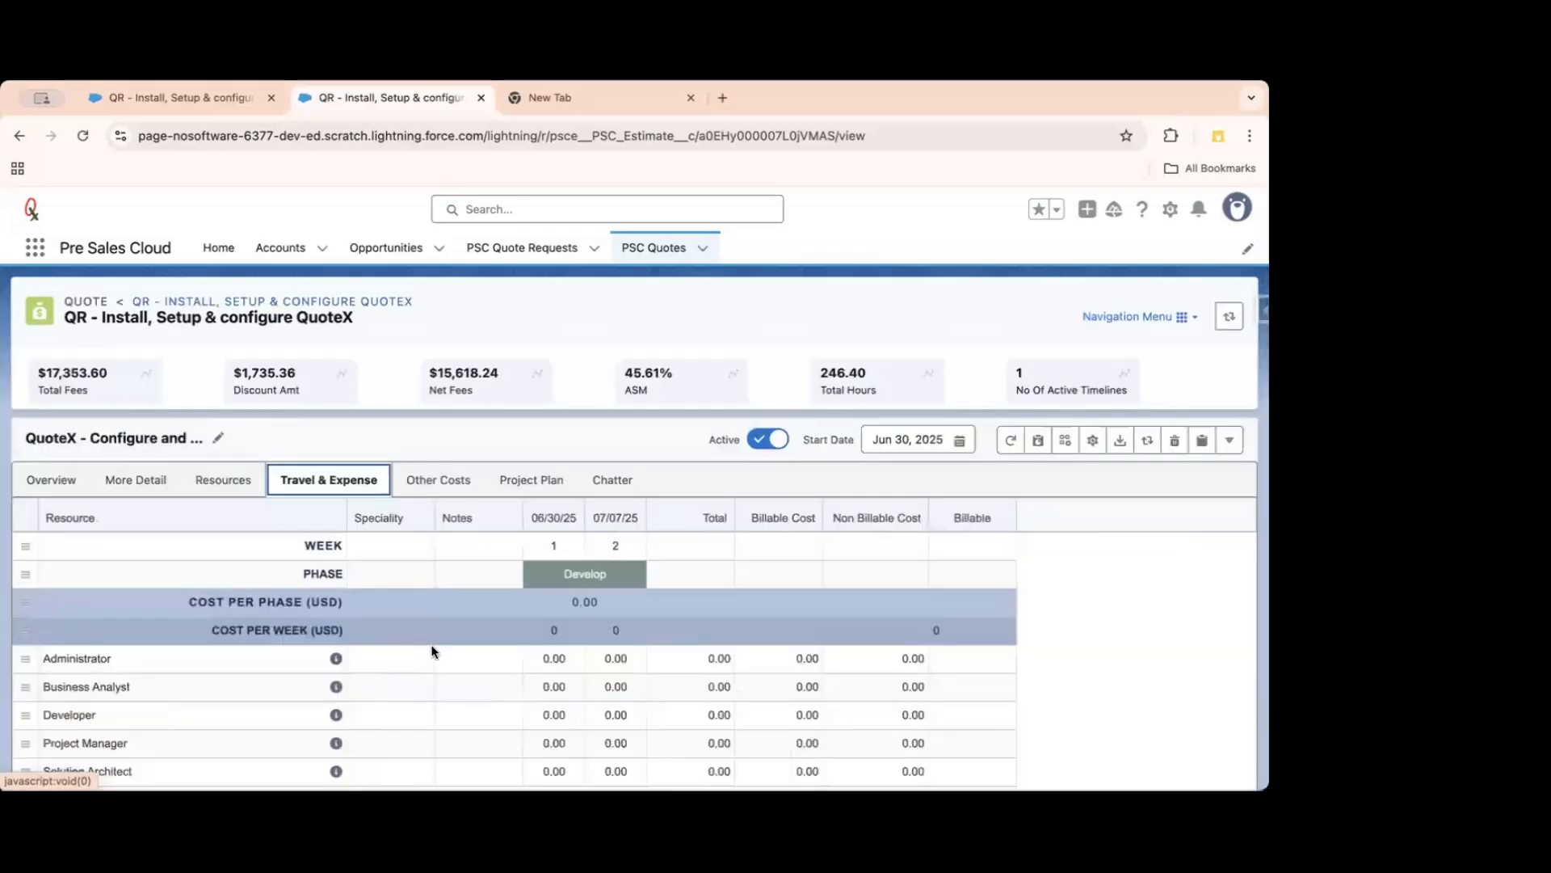
scroll(681, 695, "down", 2)
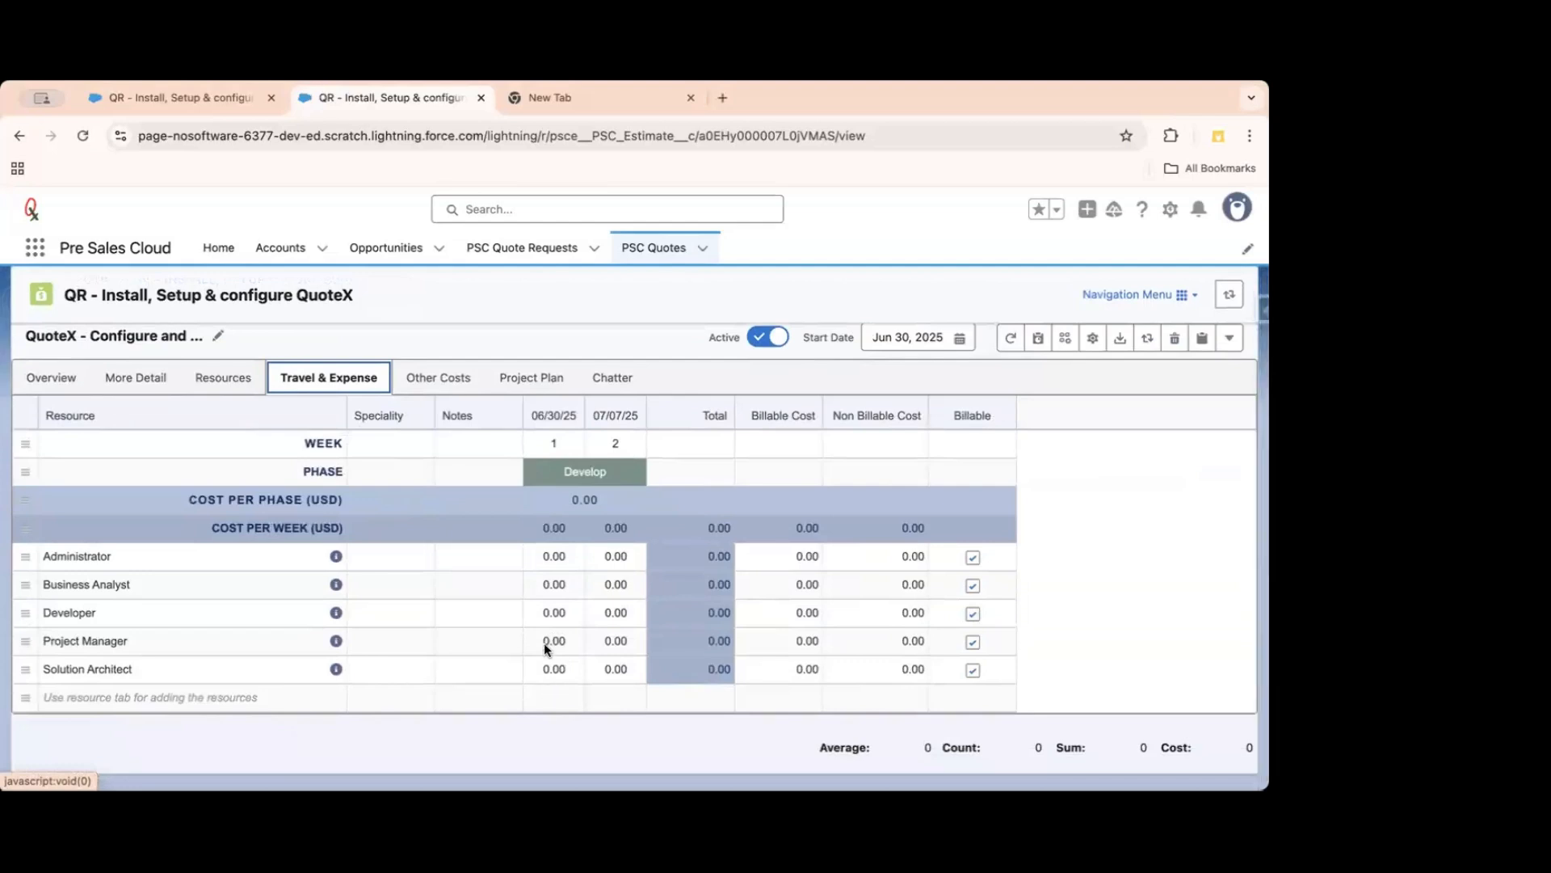
left_click(227, 386)
left_click_drag(29, 674, 35, 585)
left_click_drag(24, 641, 27, 613)
left_click_drag(28, 702, 32, 614)
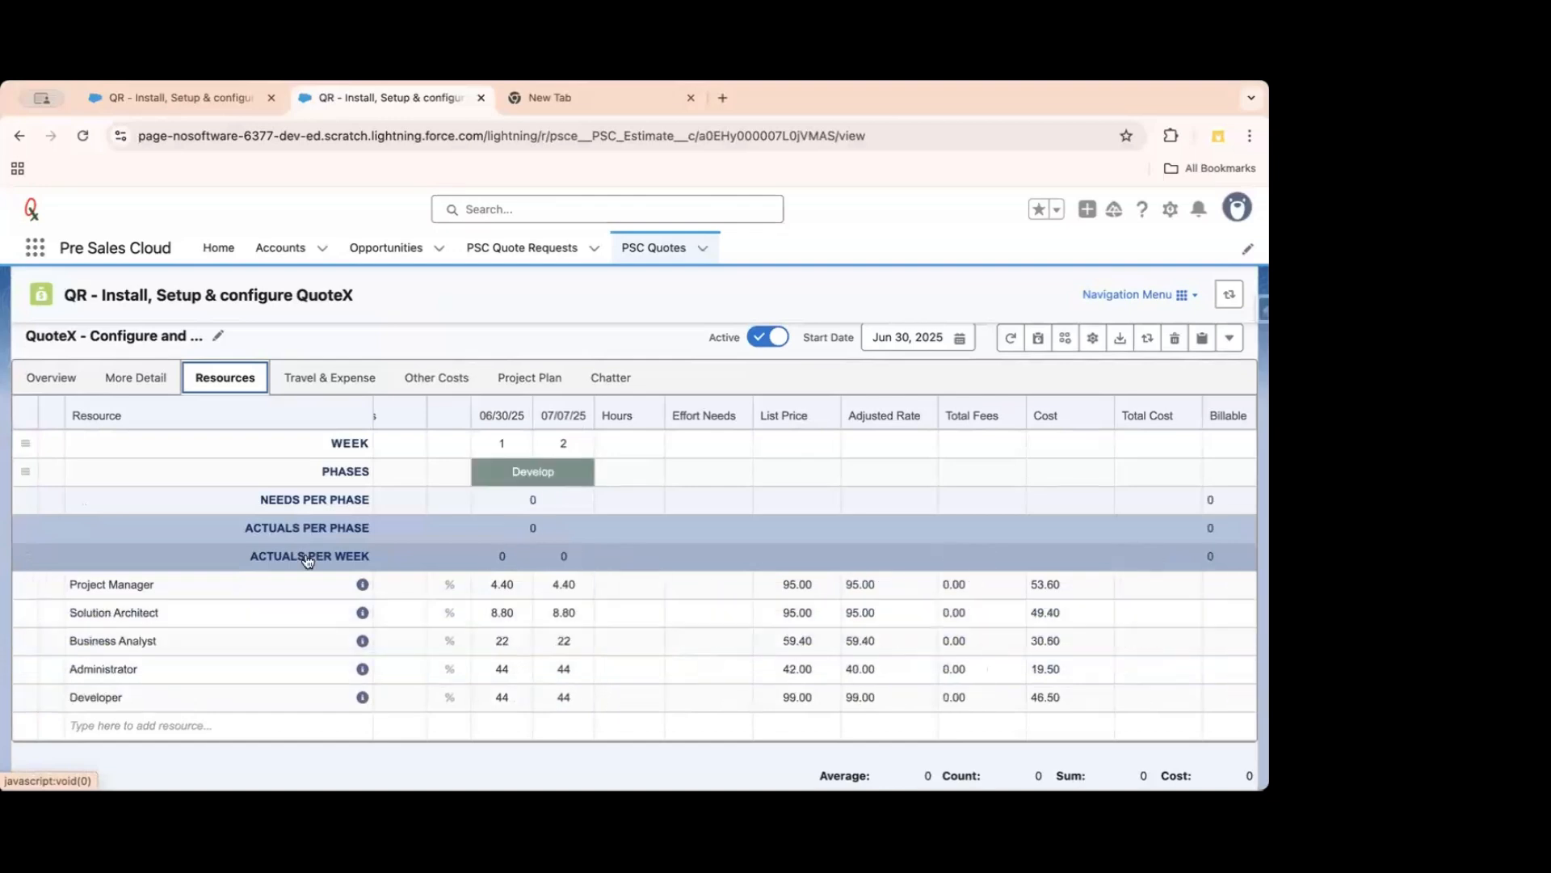
Enter a billable travel expense of 200 for the Project Manager in both weeks of the timeline.
left_click(330, 380)
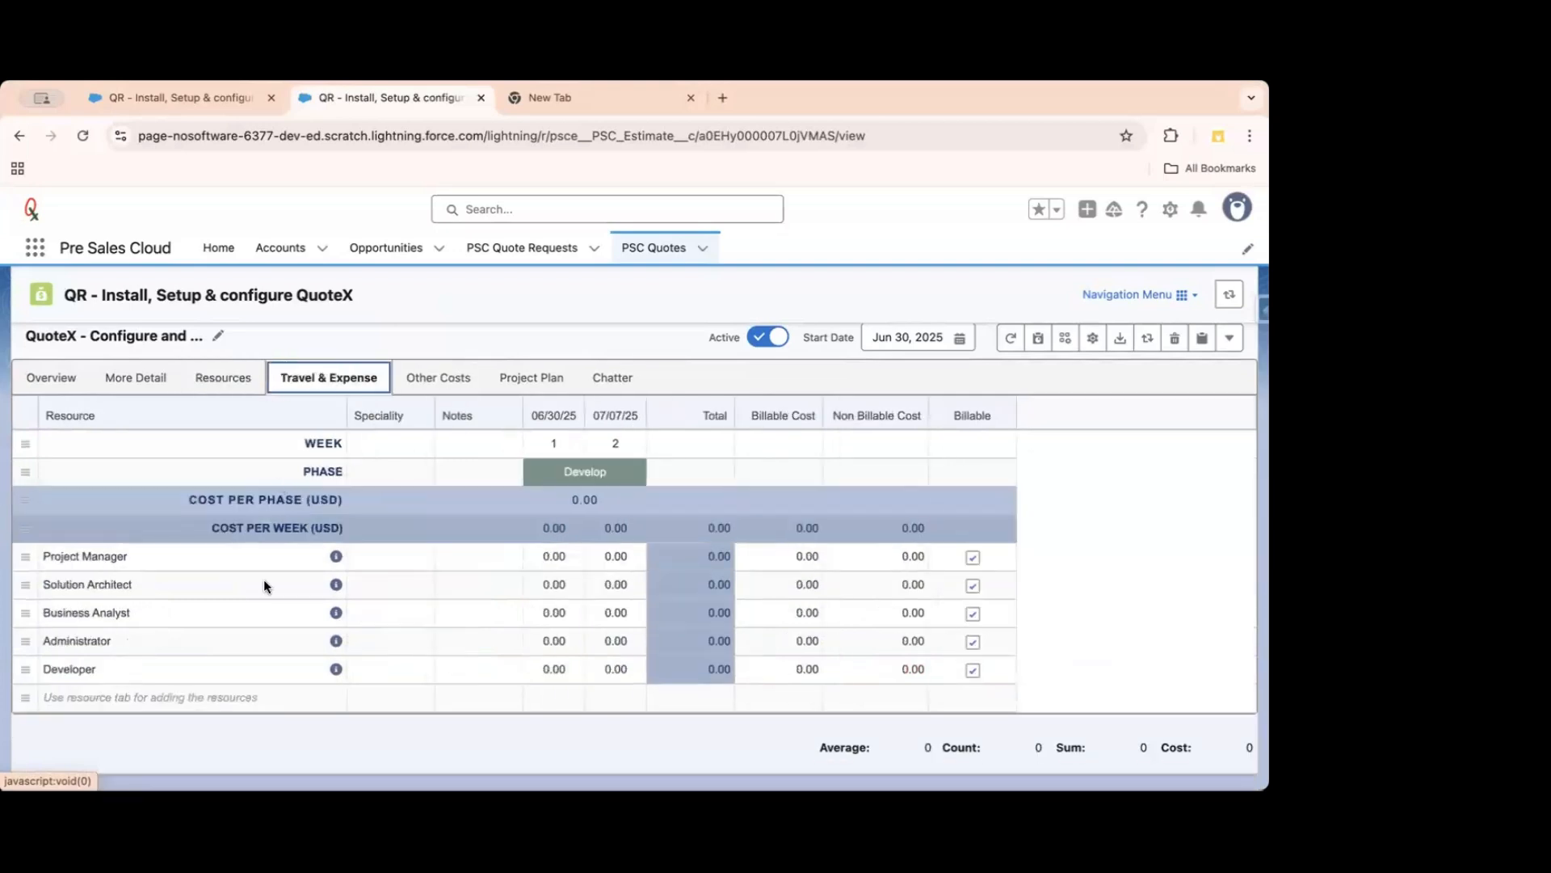
left_click(561, 558)
type("500")
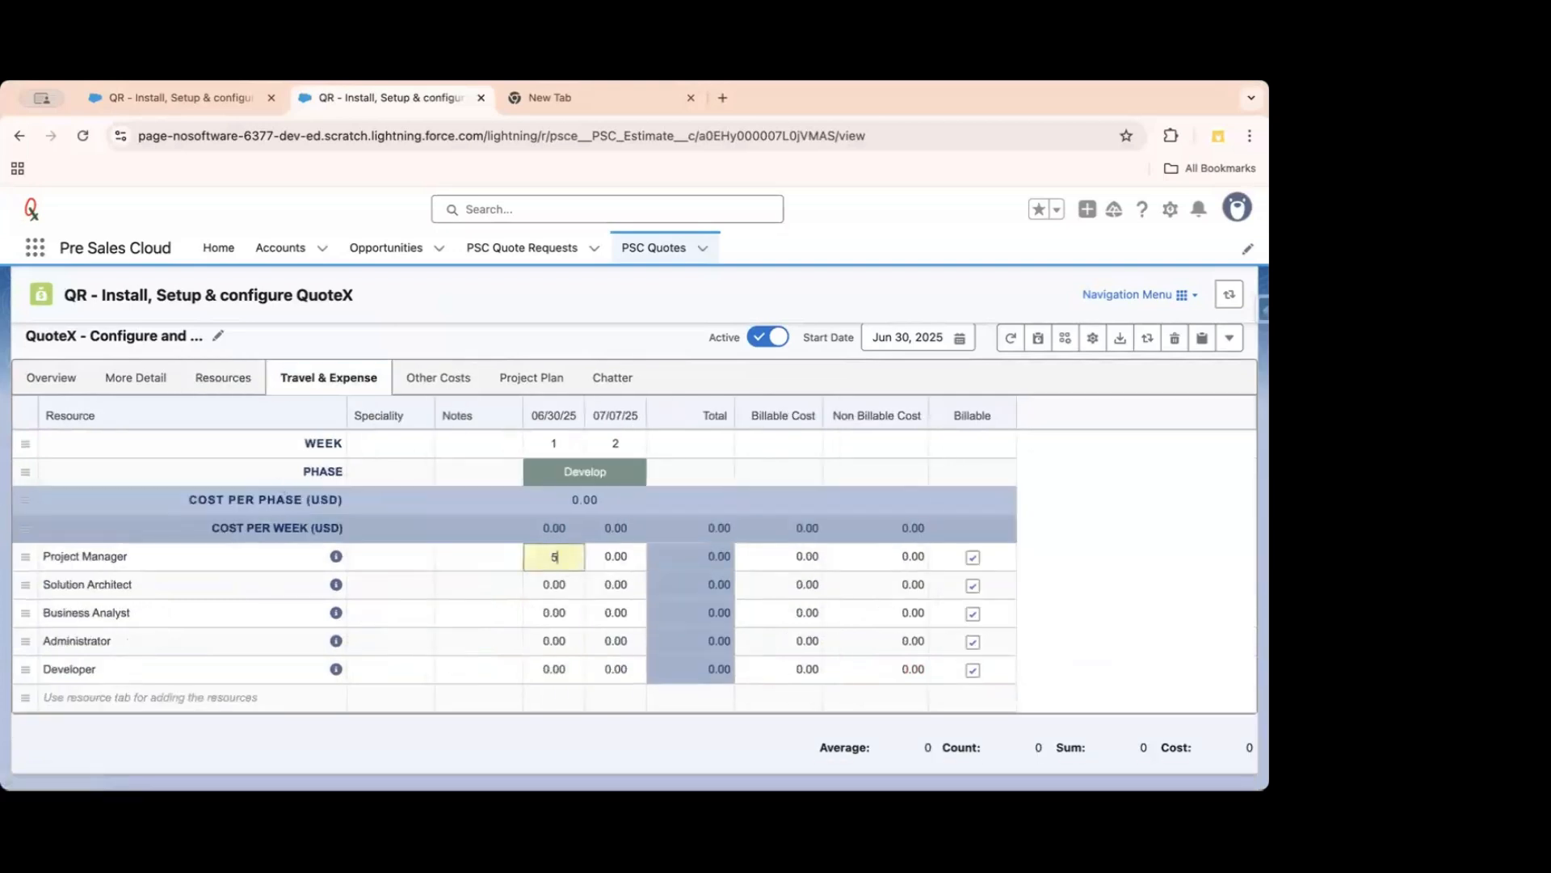
key("BackSpace")
key("BackSpace")
type("200")
key("Tab")
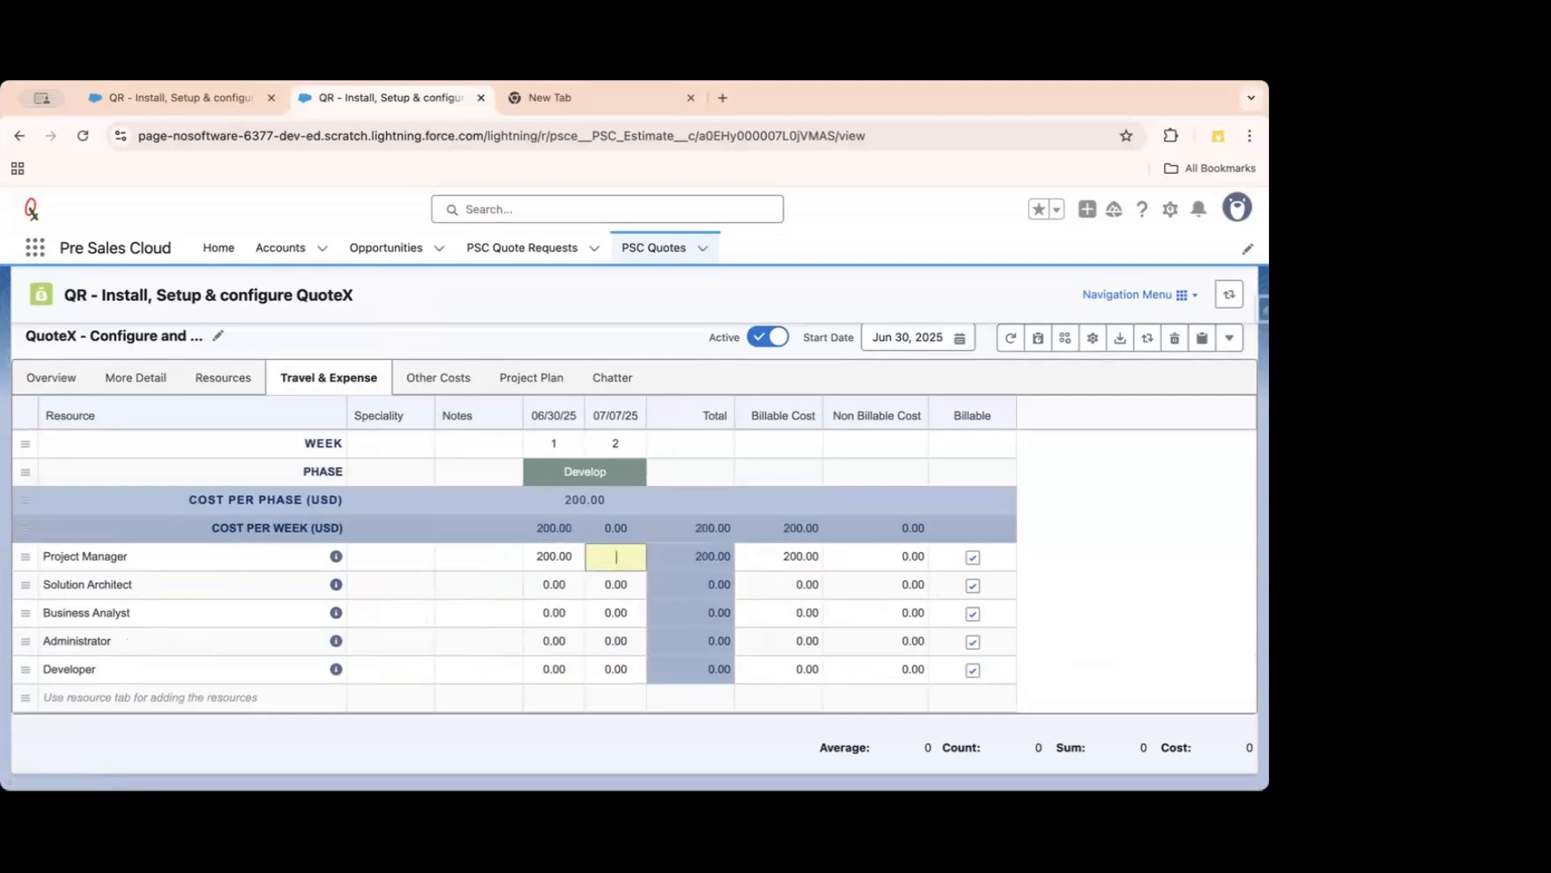
type("200")
key("Tab")
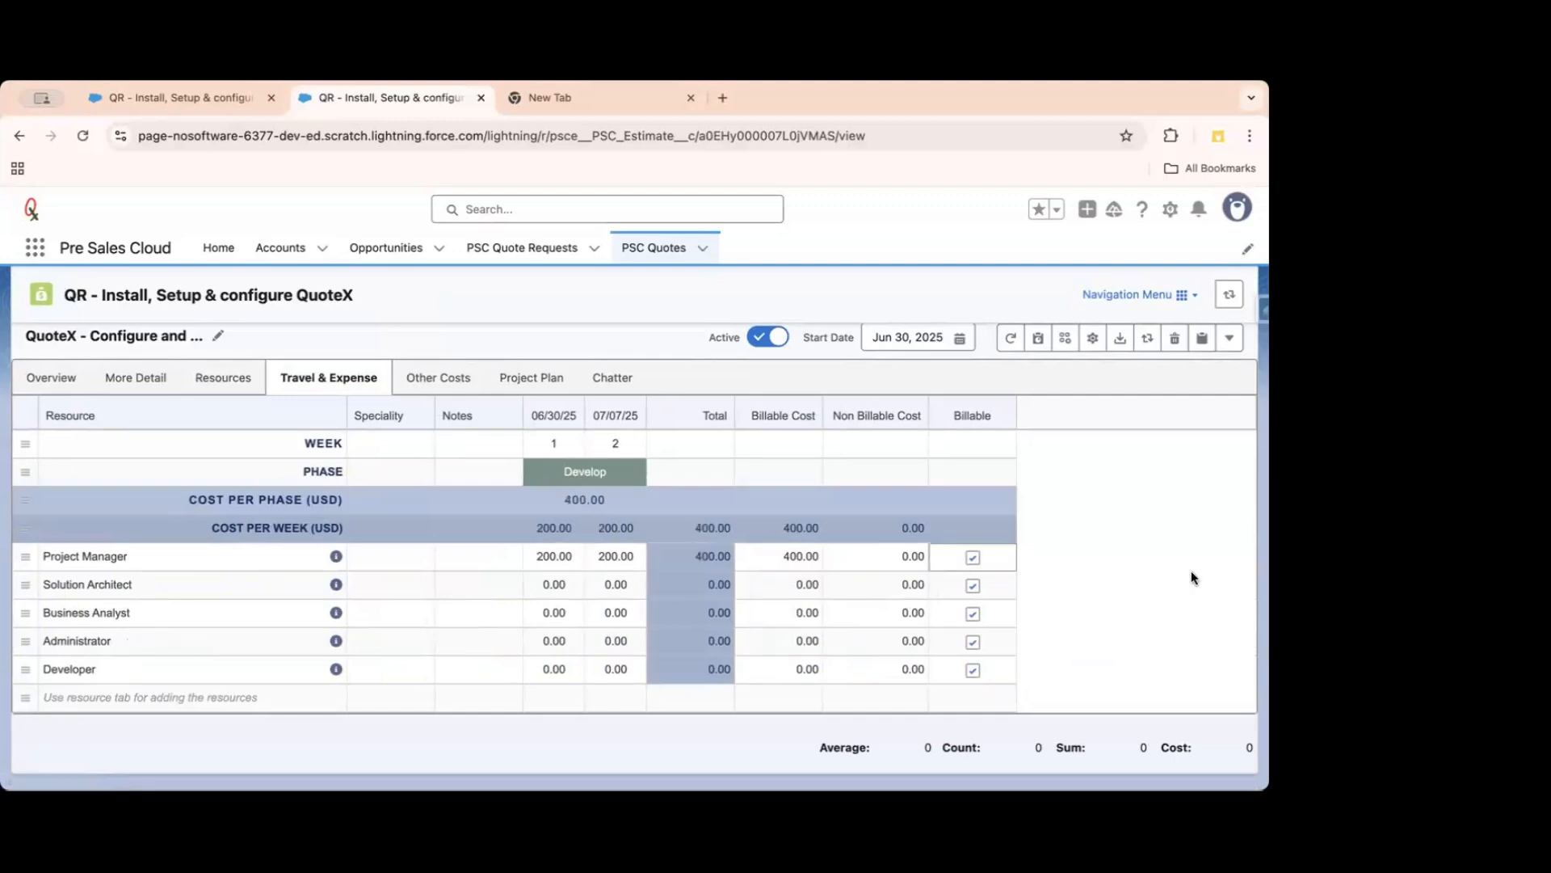
left_click(972, 566)
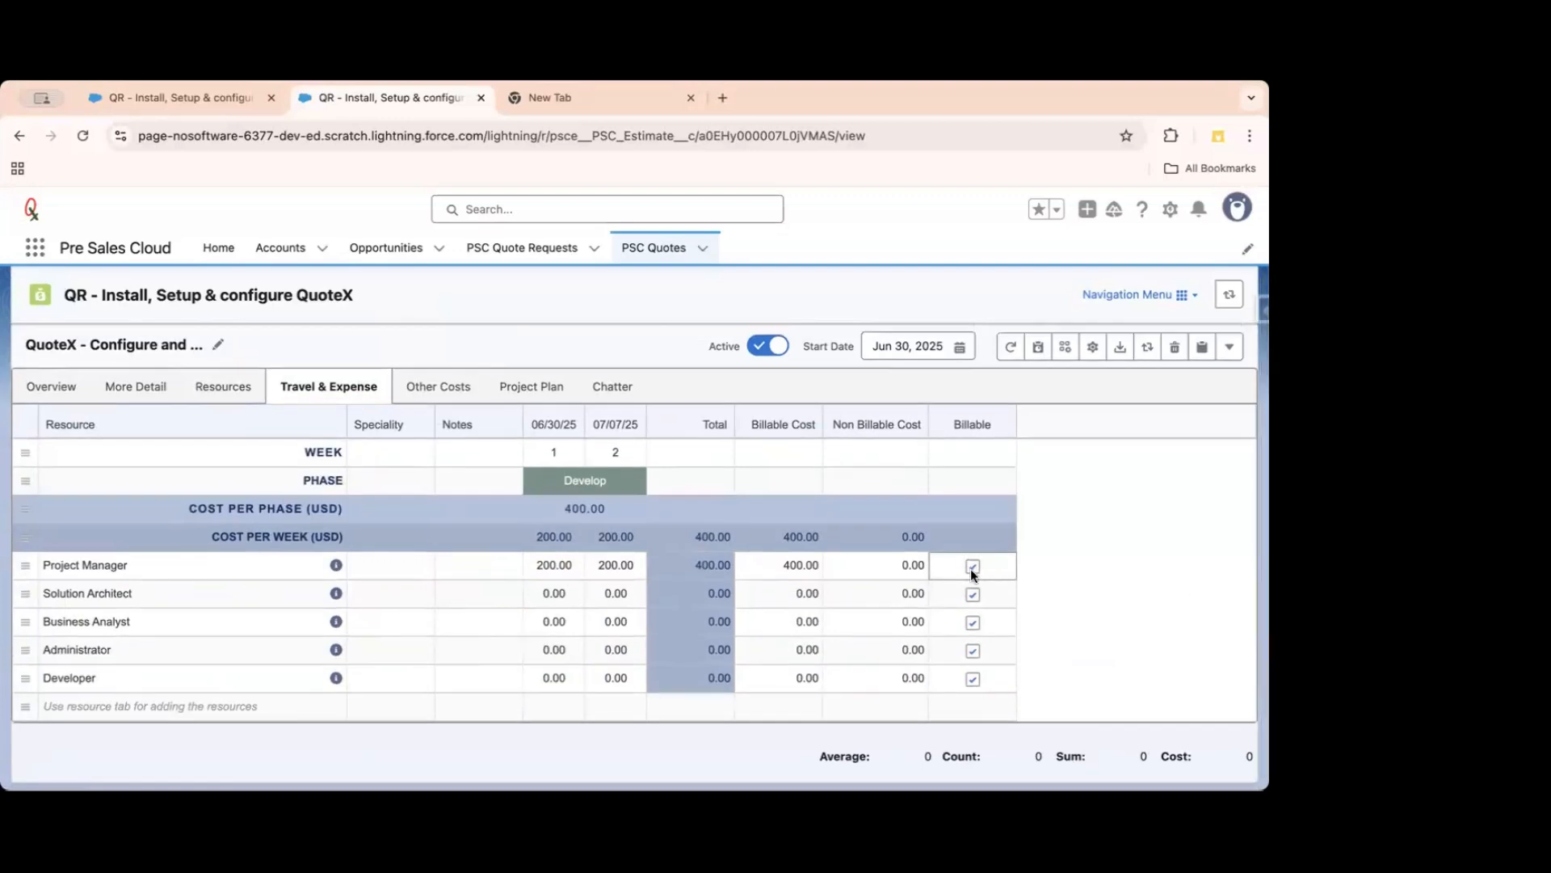
left_click(974, 566)
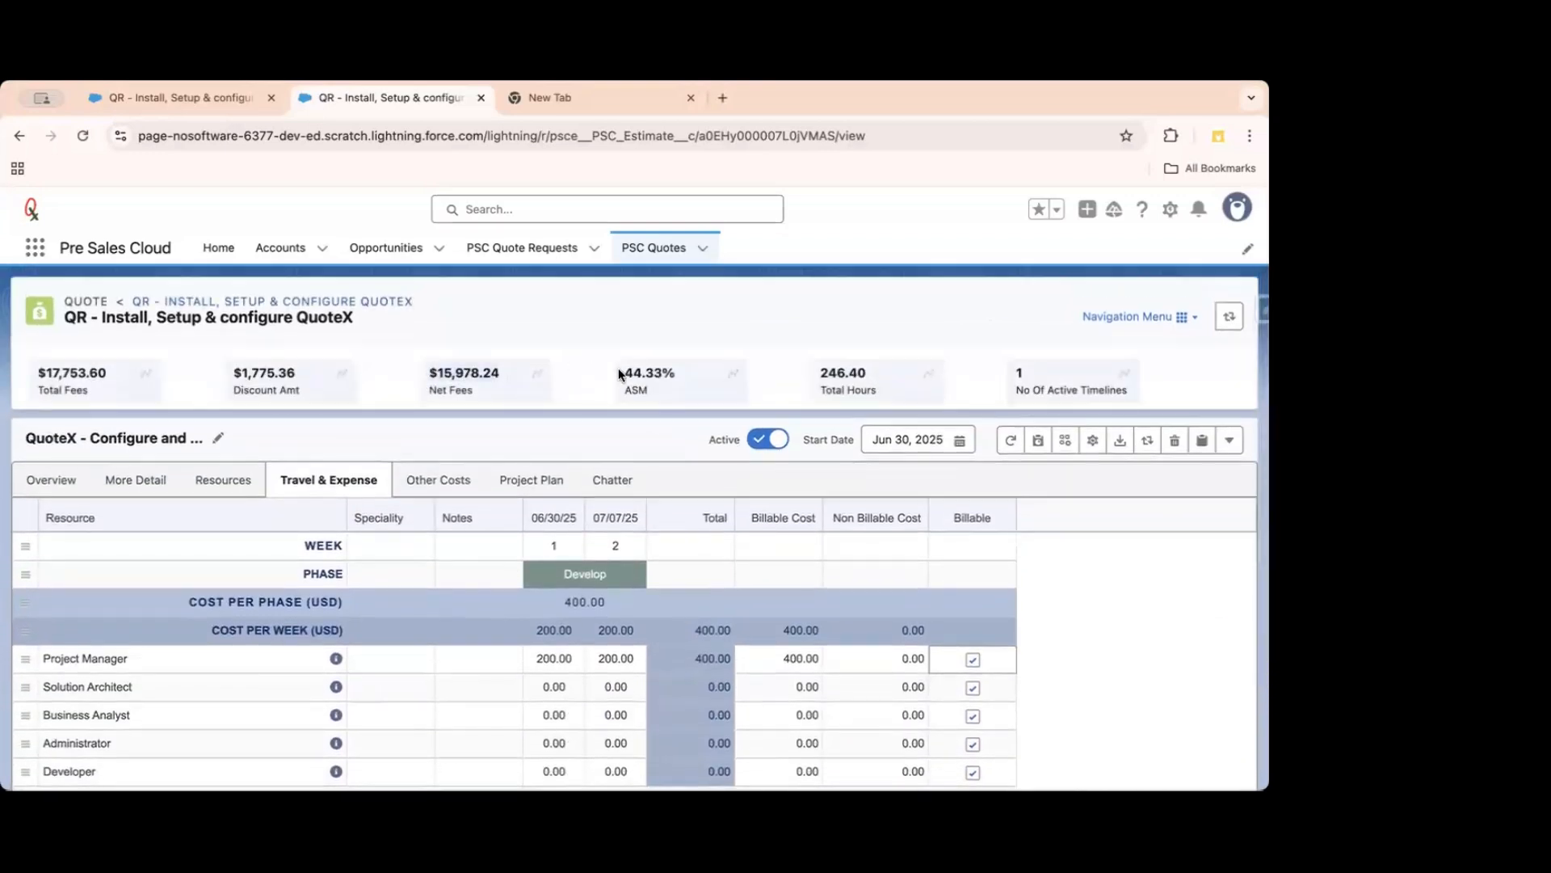
Add AWS Licensing to the timeline's other costs with 50 in each of the two weeks.
left_click(438, 479)
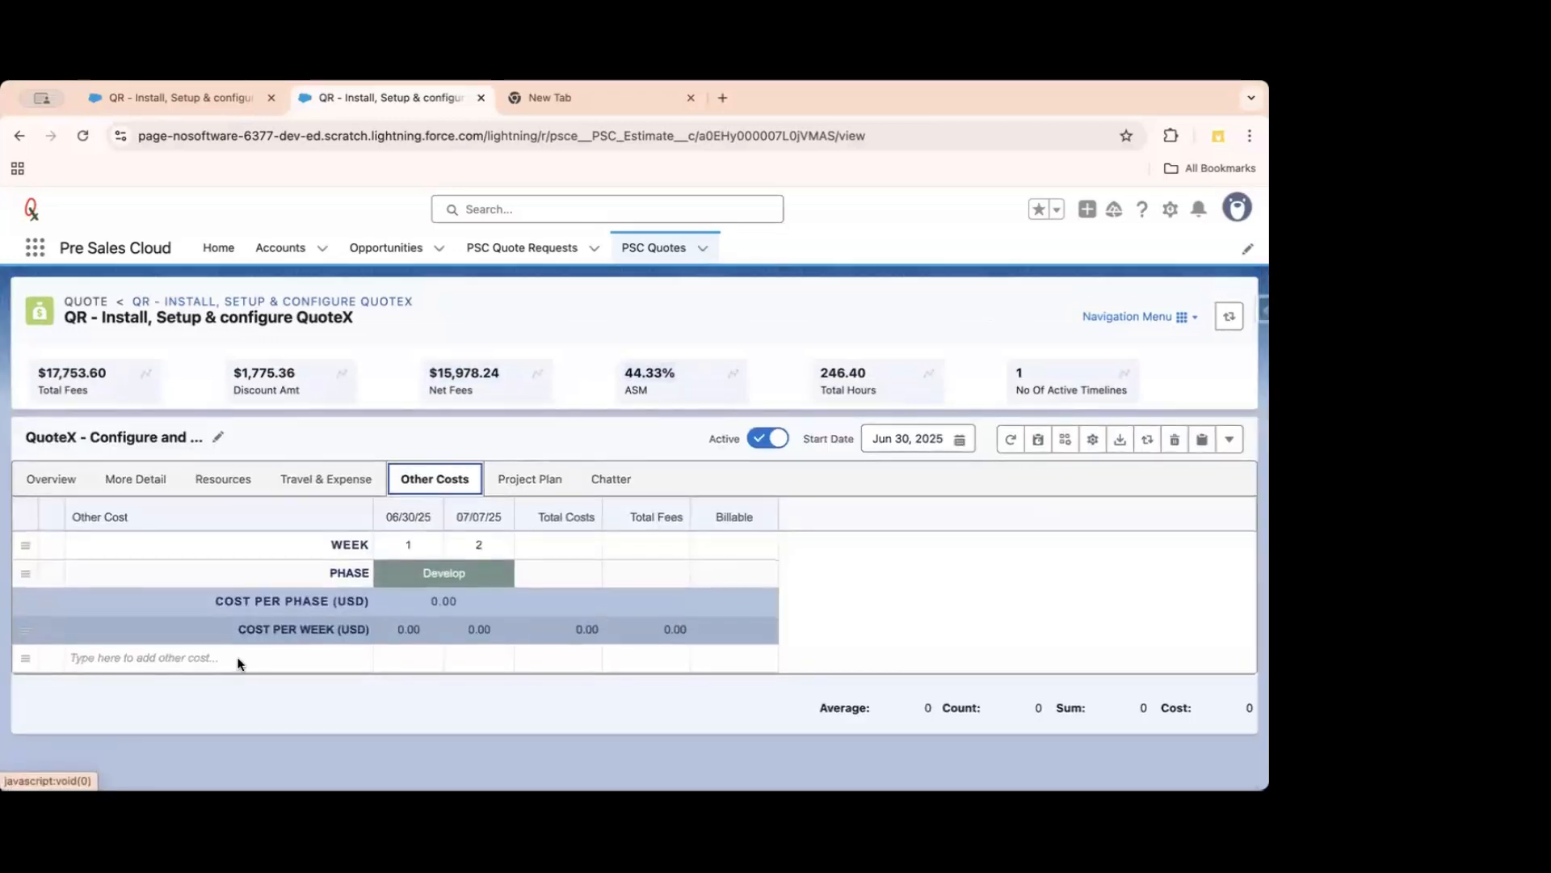
left_click(207, 657)
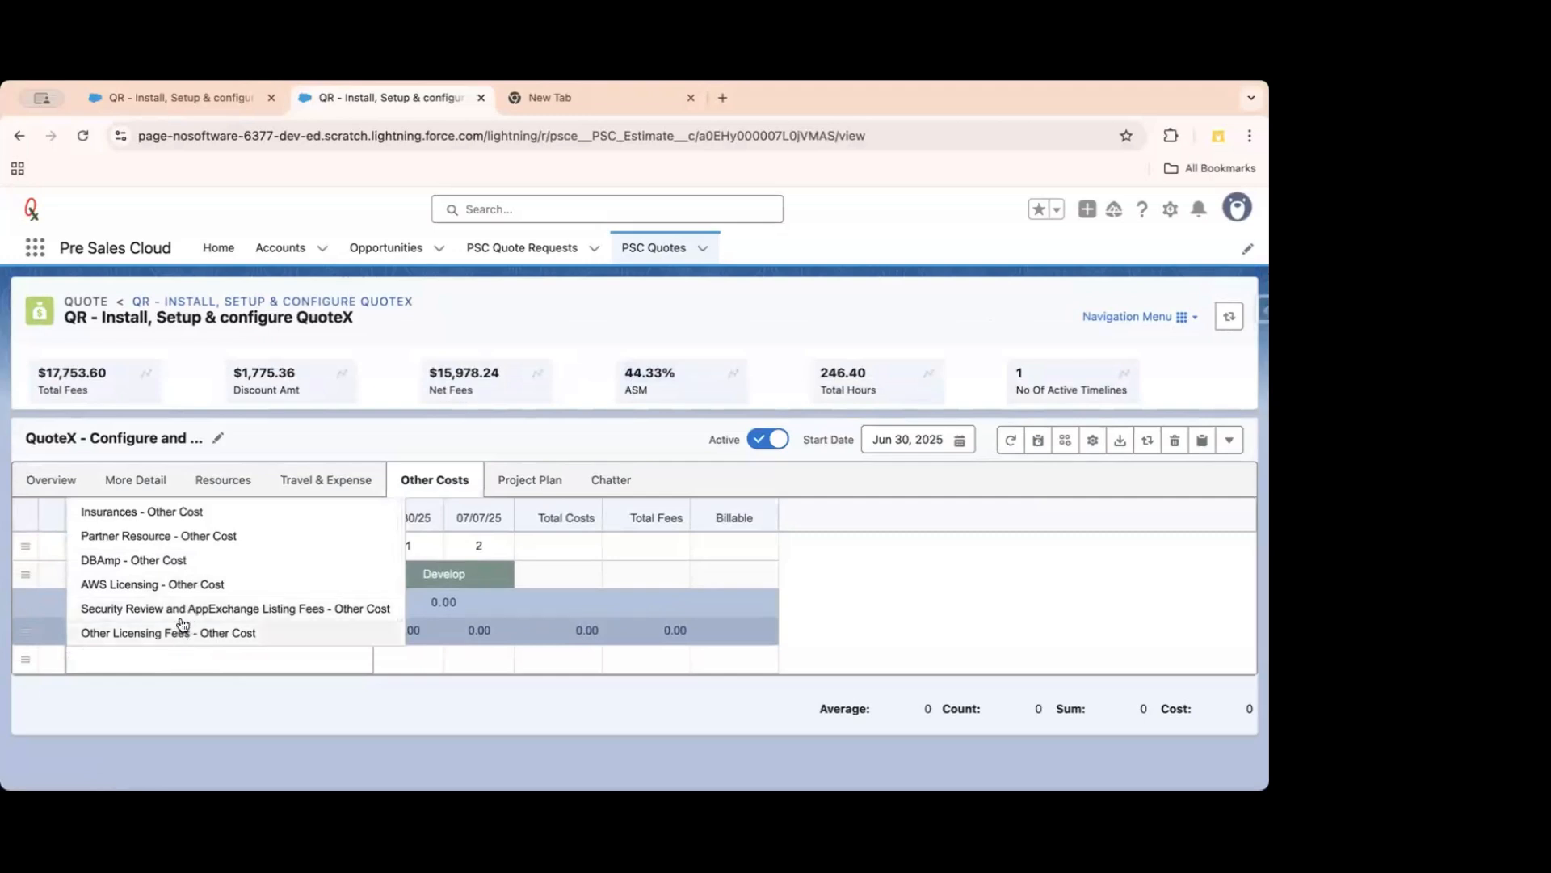
scroll(194, 561, "up", 1)
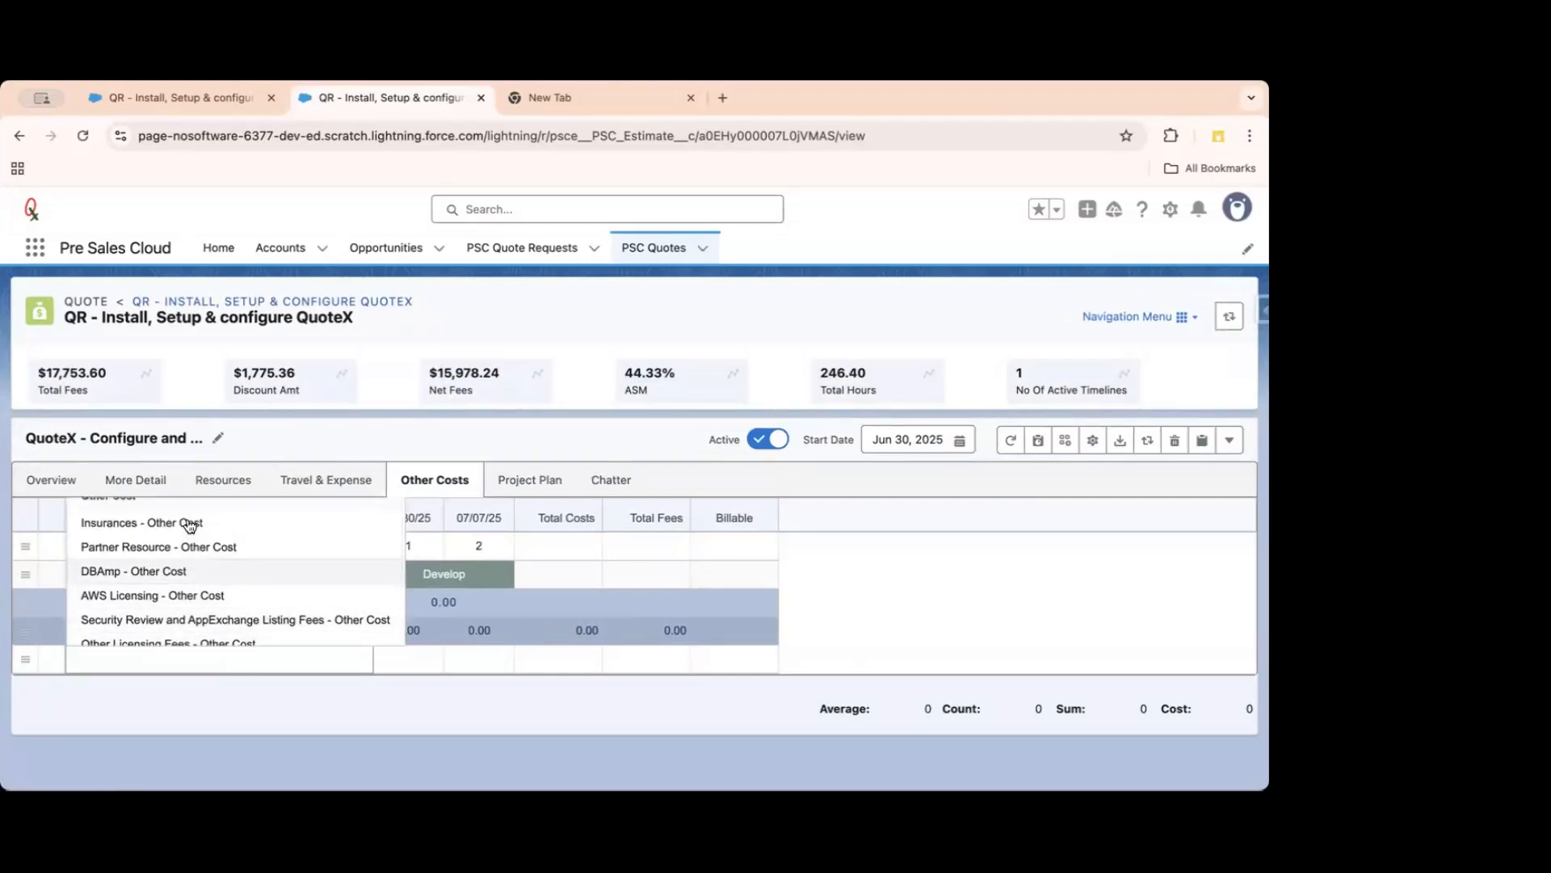
left_click(176, 592)
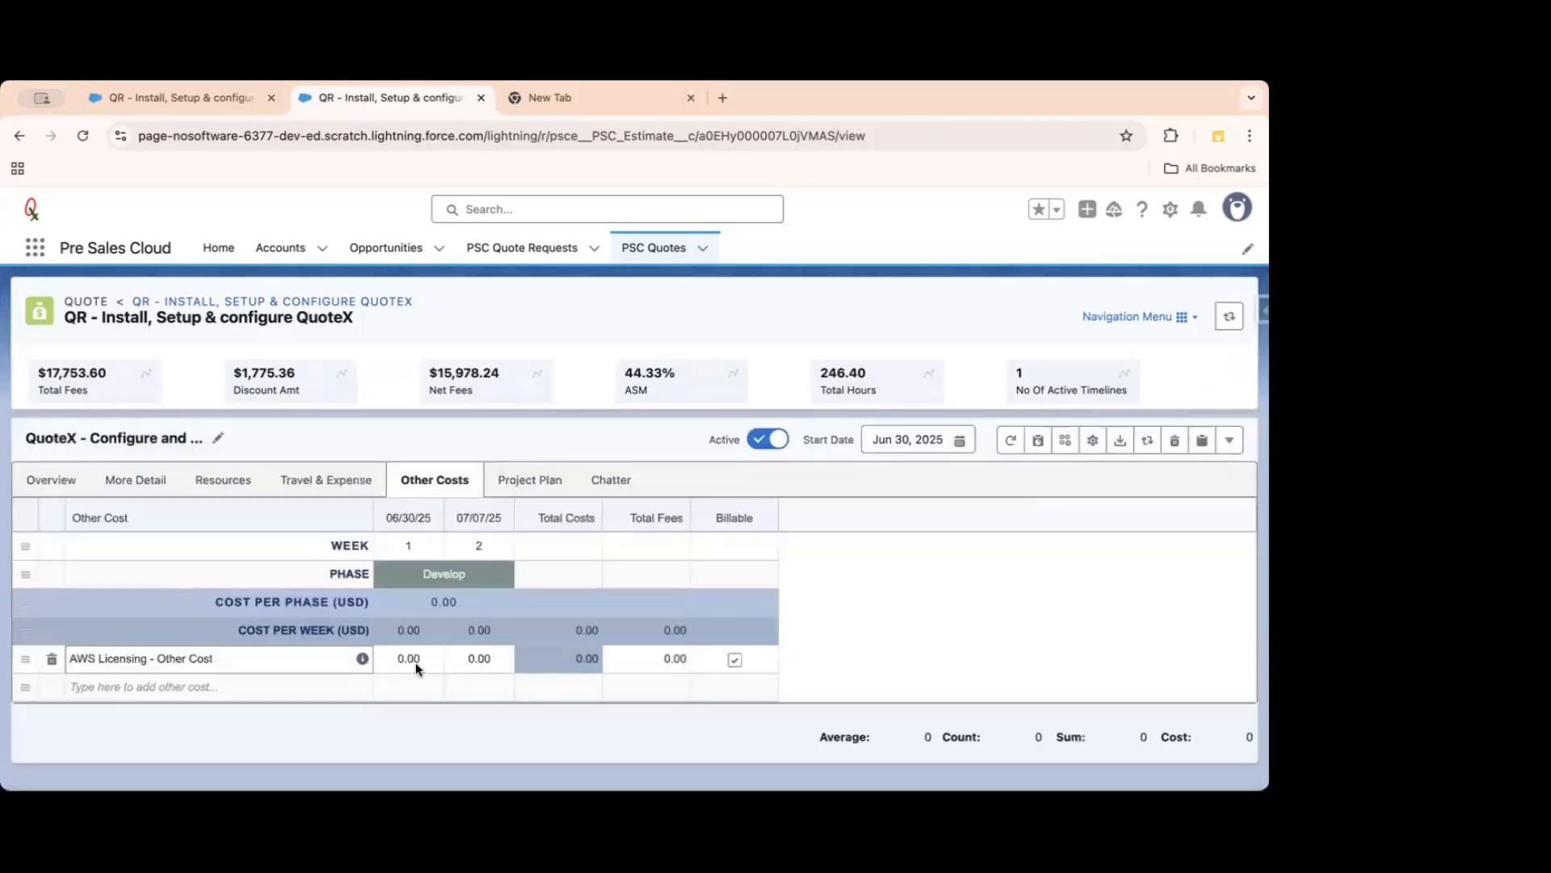
left_click(416, 662)
type("50")
key("Tab")
type("50")
key("Tab")
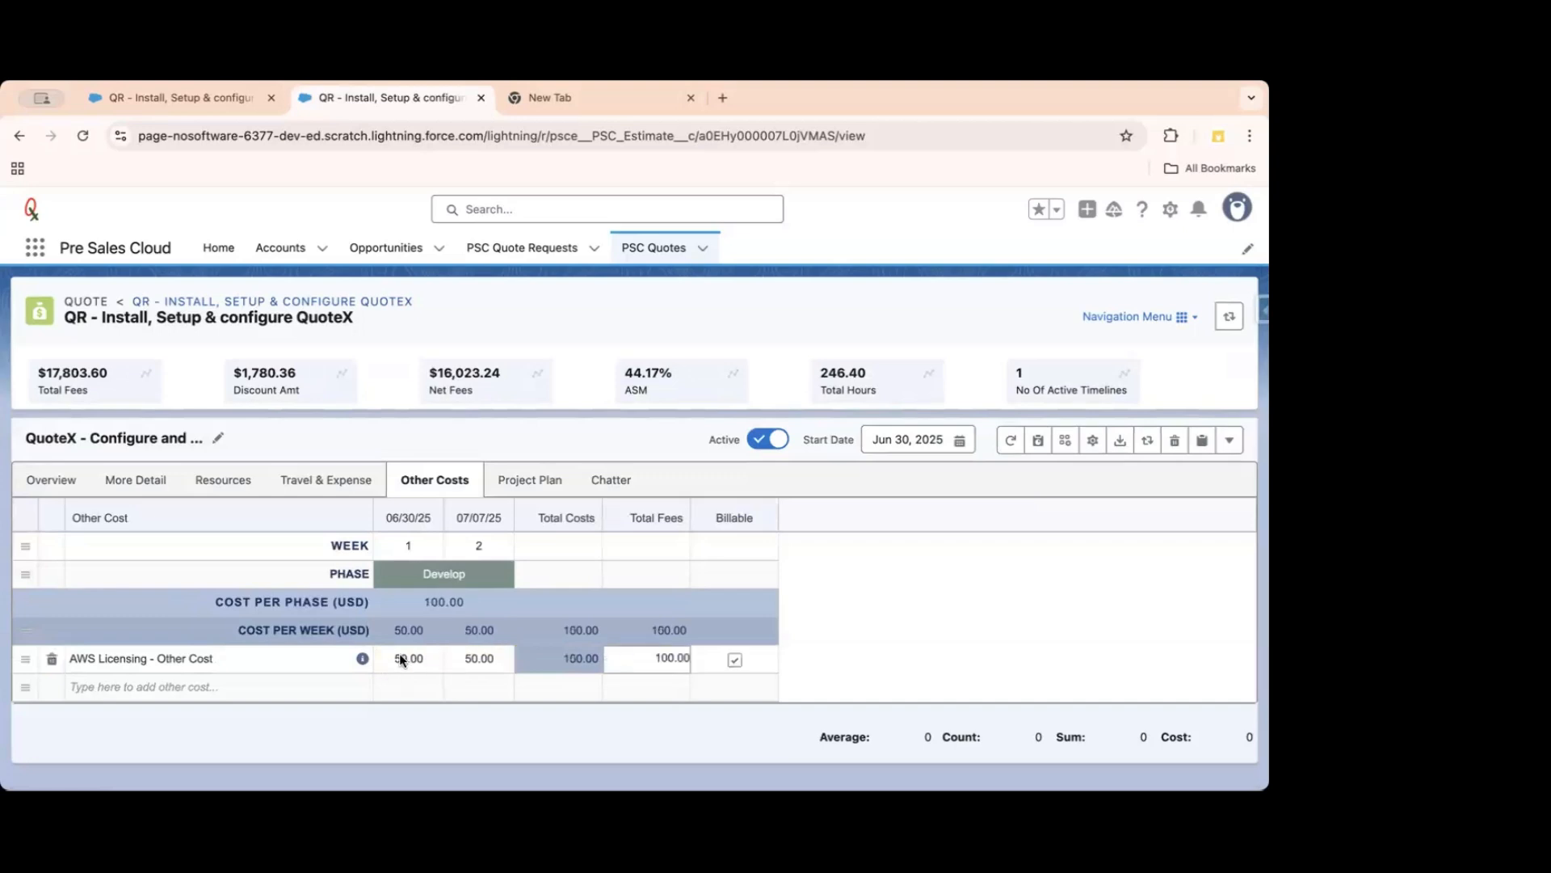
Set the AWS Licensing cost to 100 in week 1 and clear its week 2 amount.
left_click(410, 656)
type("100")
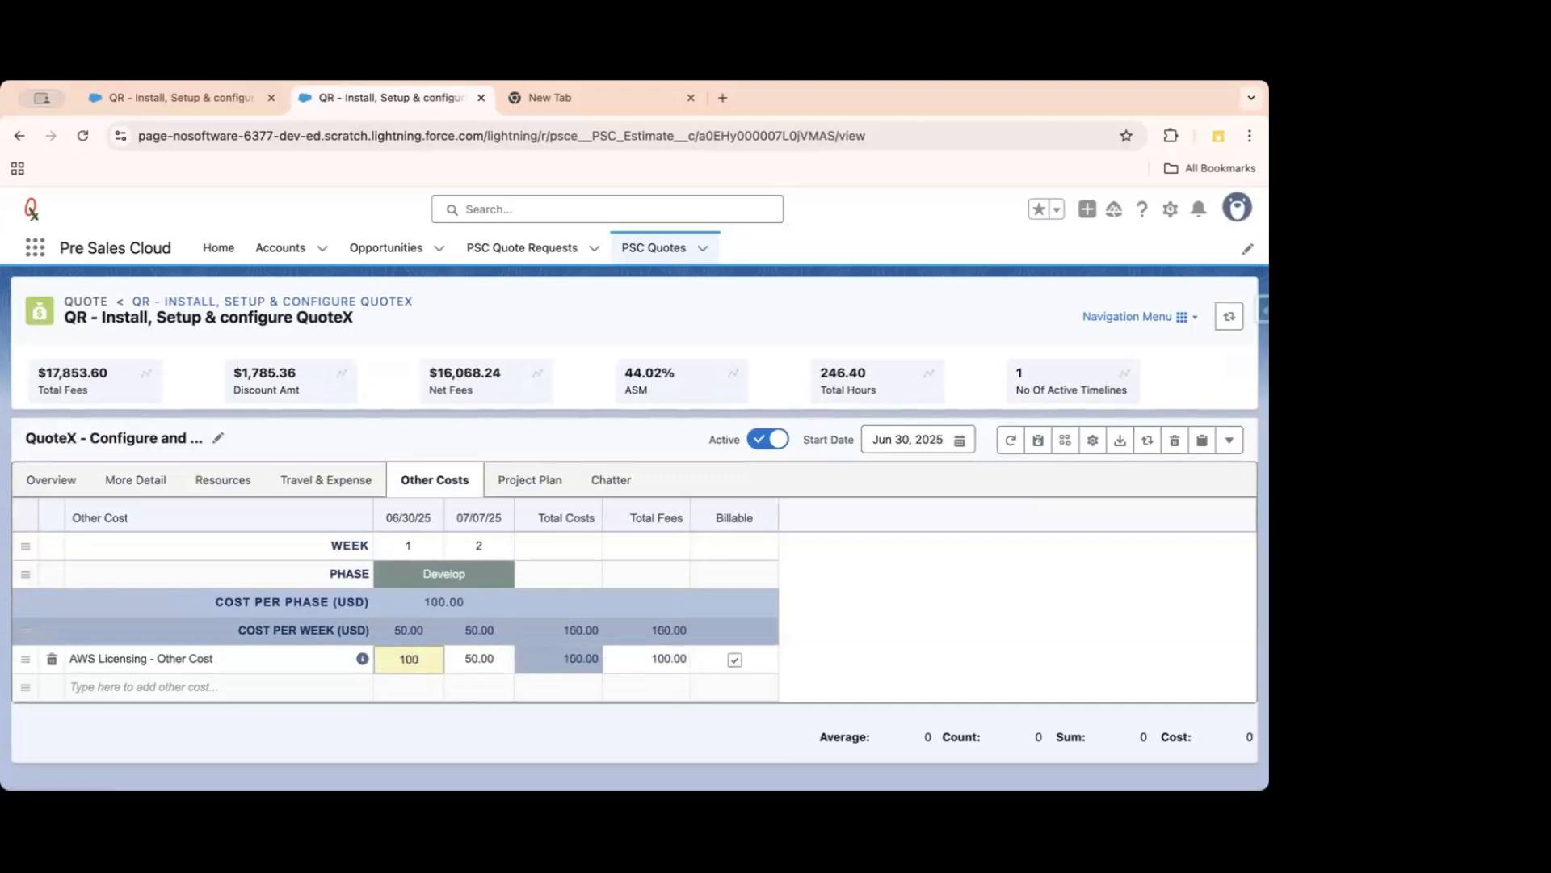
key("Tab")
key("BackSpace")
key("BackSpace")
key("Tab")
Add the Contingency Budget risk cost to the other costs with total fees of 450.
left_click(176, 688)
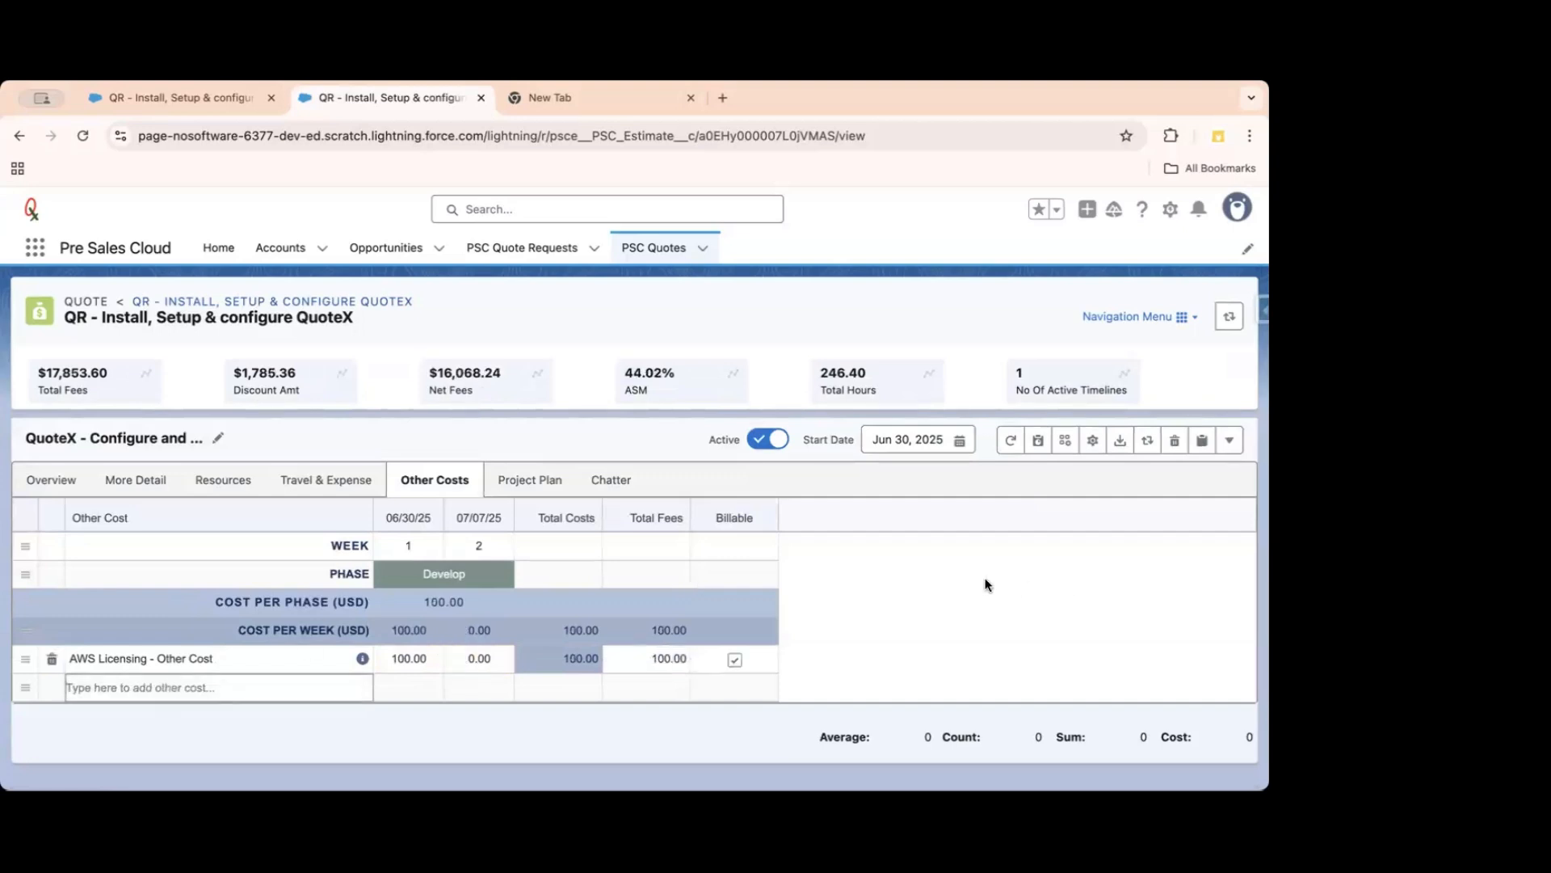
type("con")
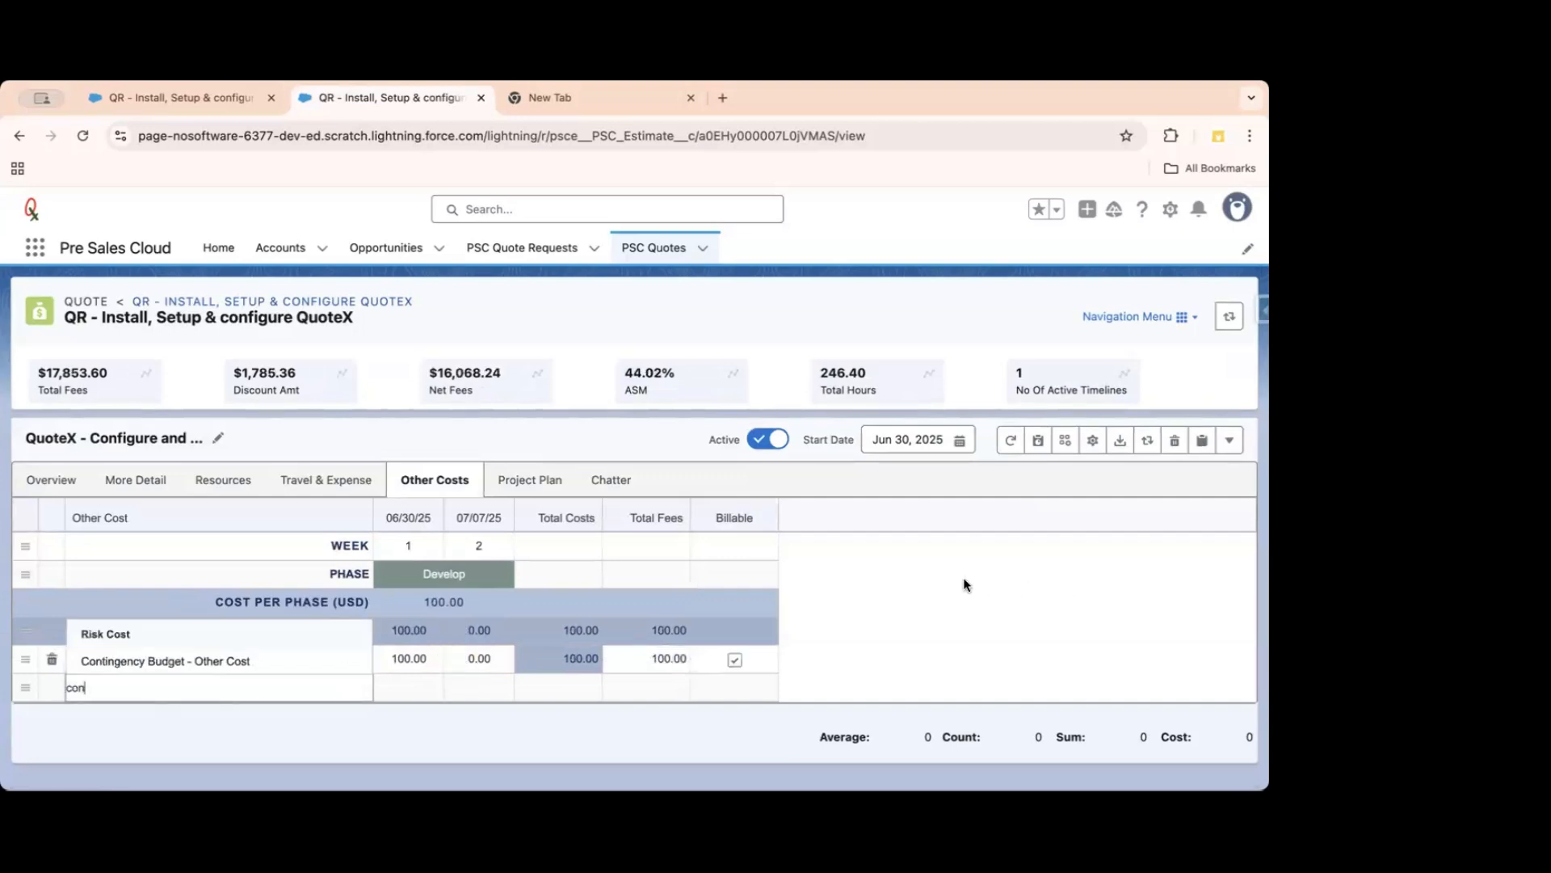
left_click(200, 661)
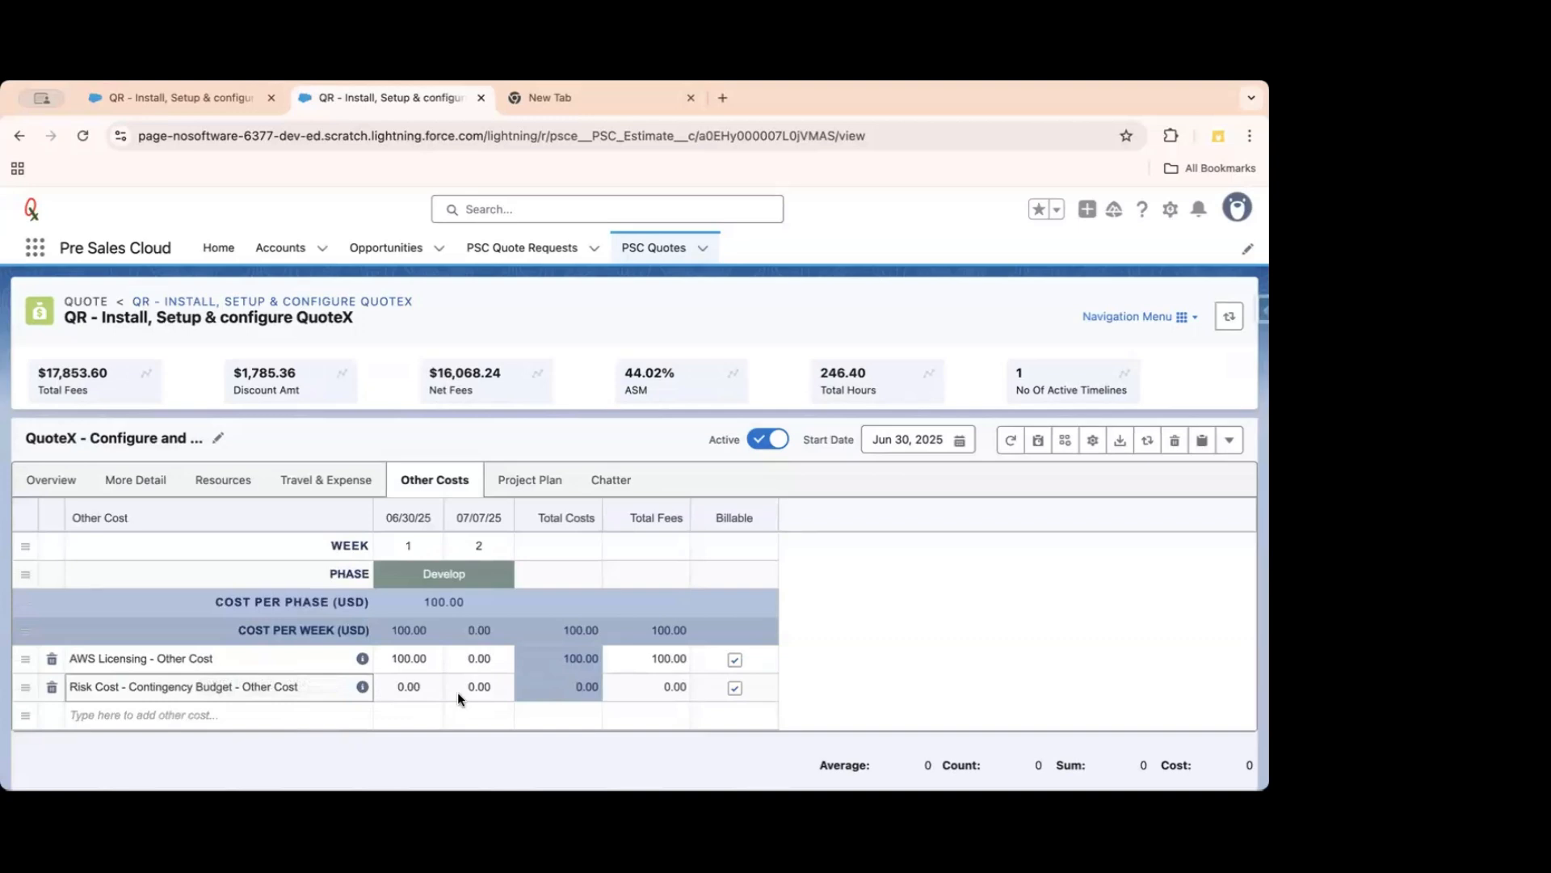
left_click(662, 687)
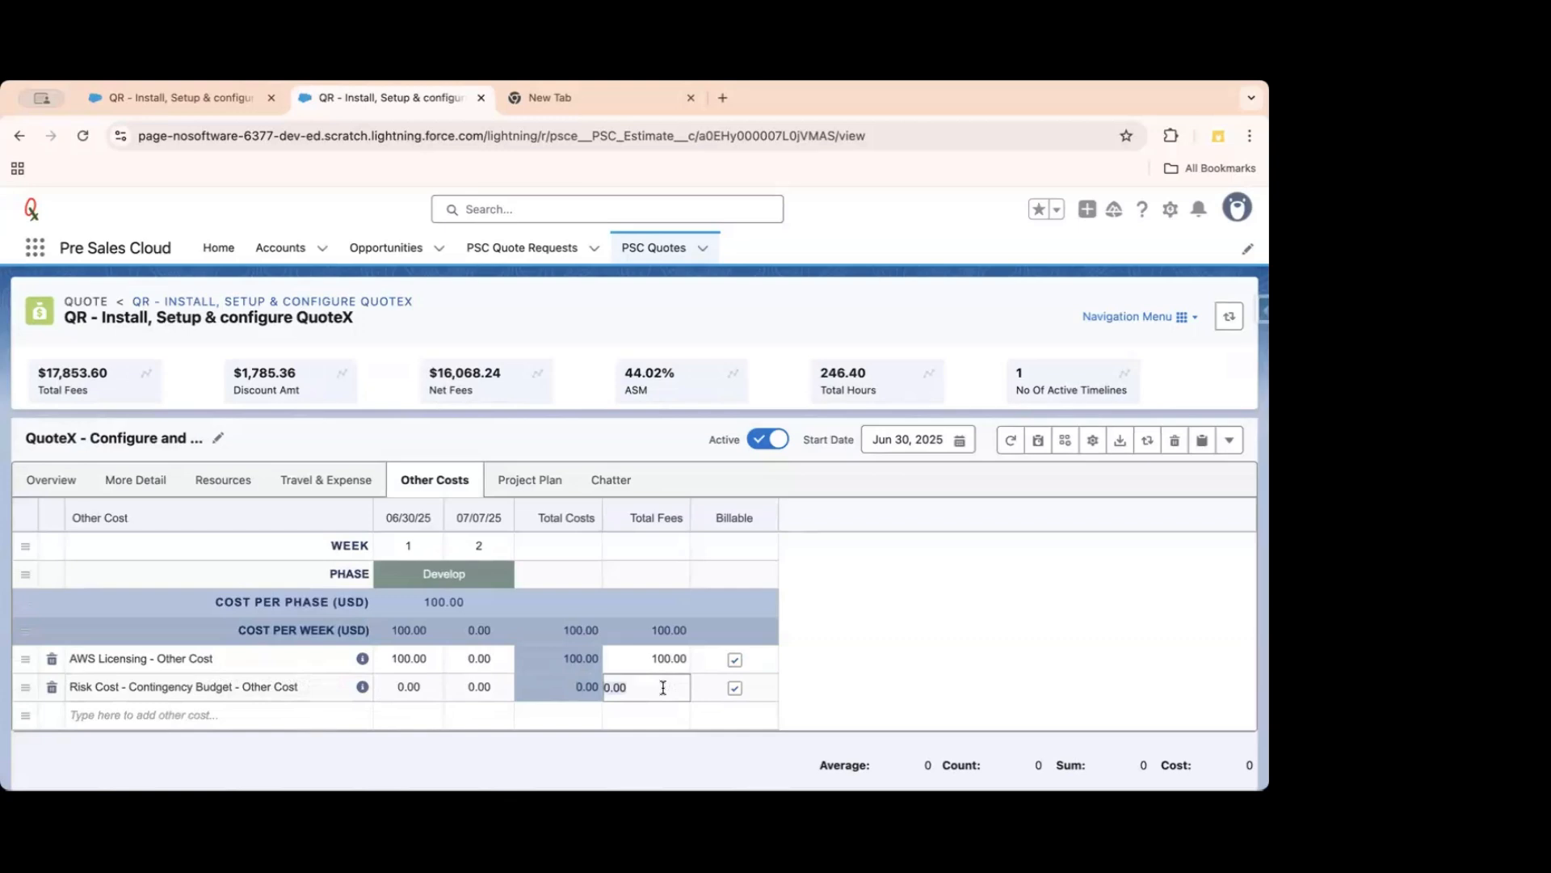
type("4500")
key("Tab")
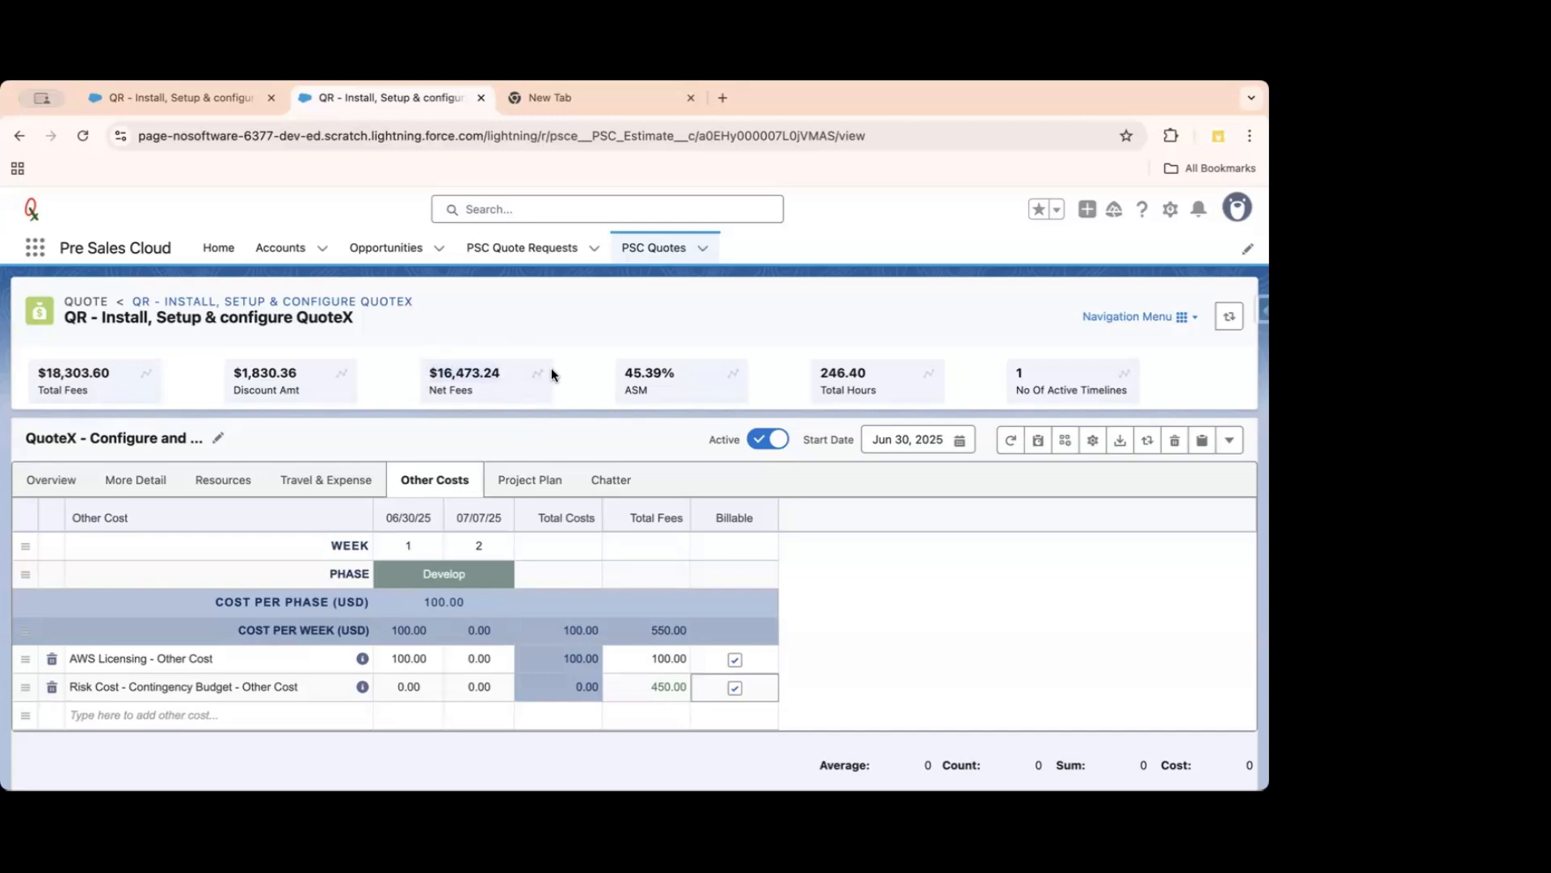
Try a week 1 cost of 450 for the Contingency Budget with total fees of 450.
left_click(407, 688)
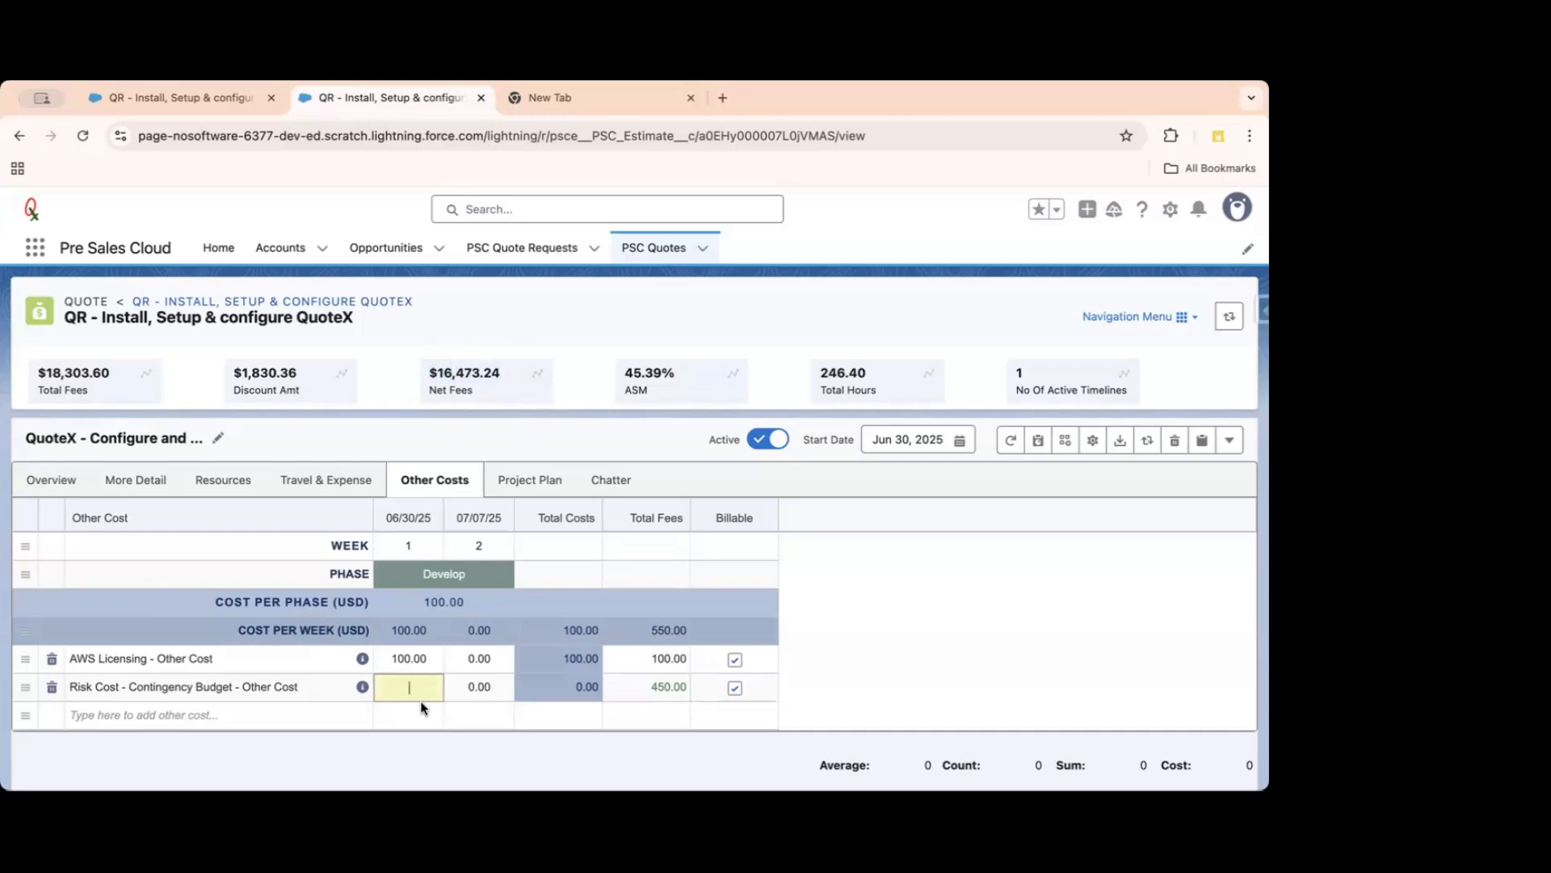
type("450")
key("Tab")
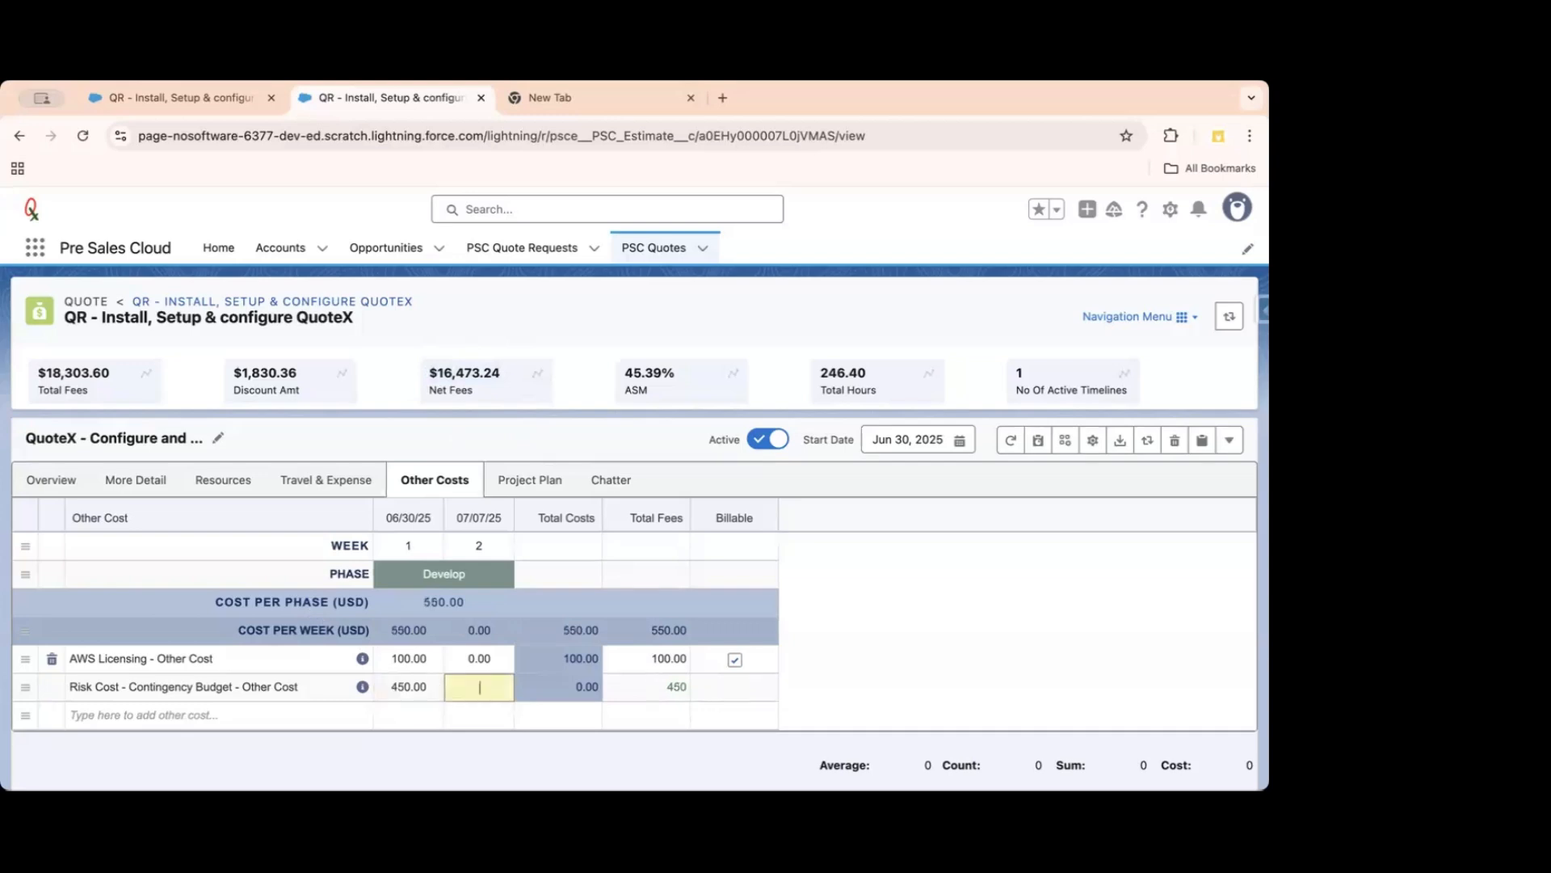
left_click(632, 691)
key("ctrl+a")
type("450")
key("Tab")
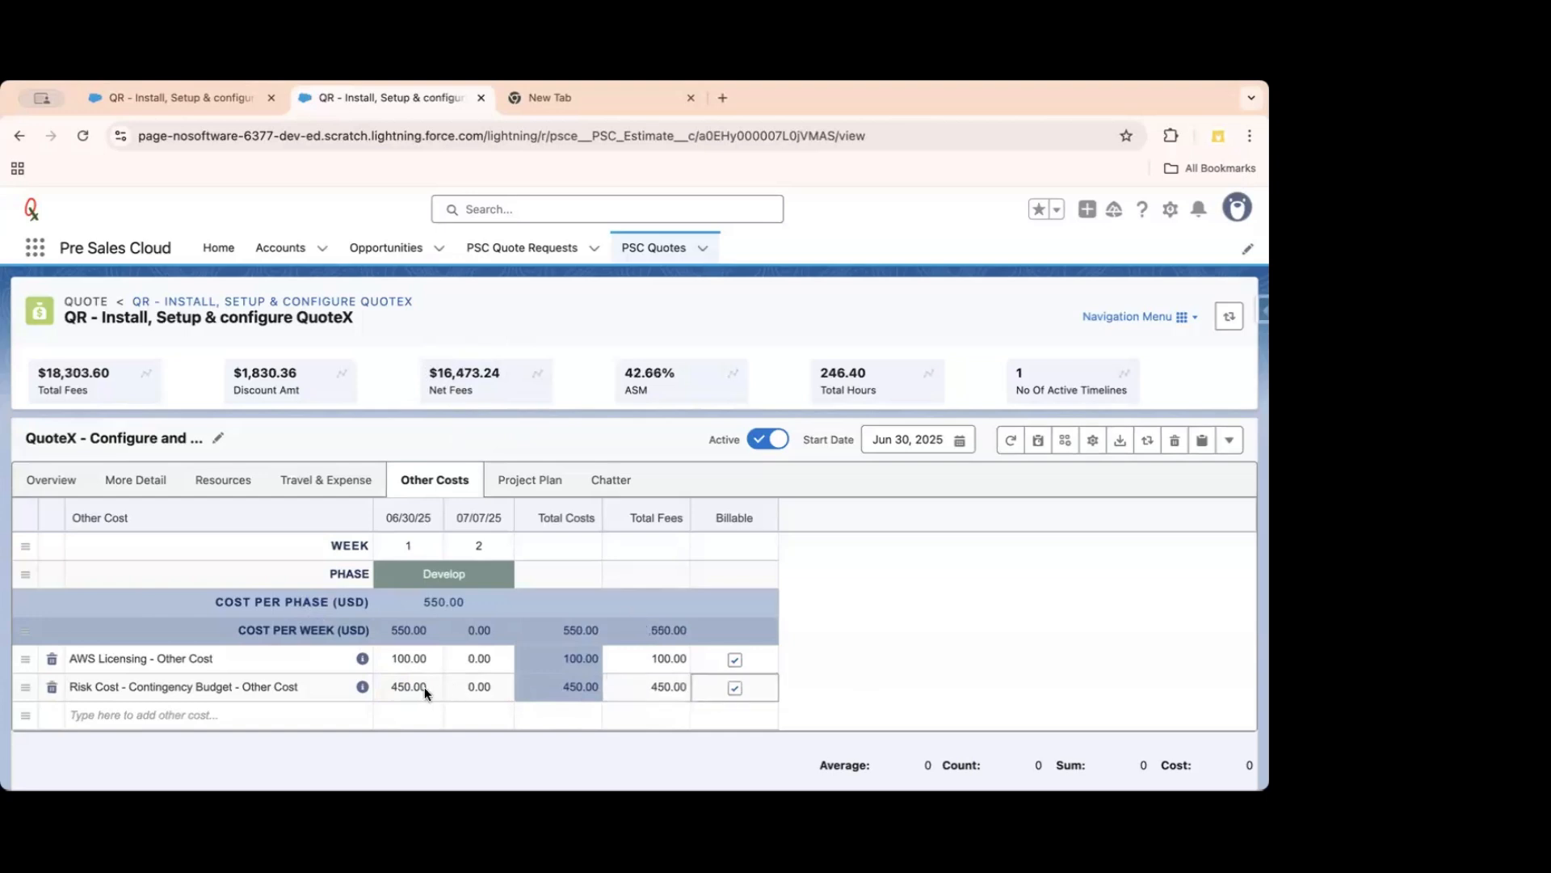
Set the Contingency Budget's week 1 cost to 0 and its total fees to 450.
left_click(416, 687)
type("0")
key("Tab")
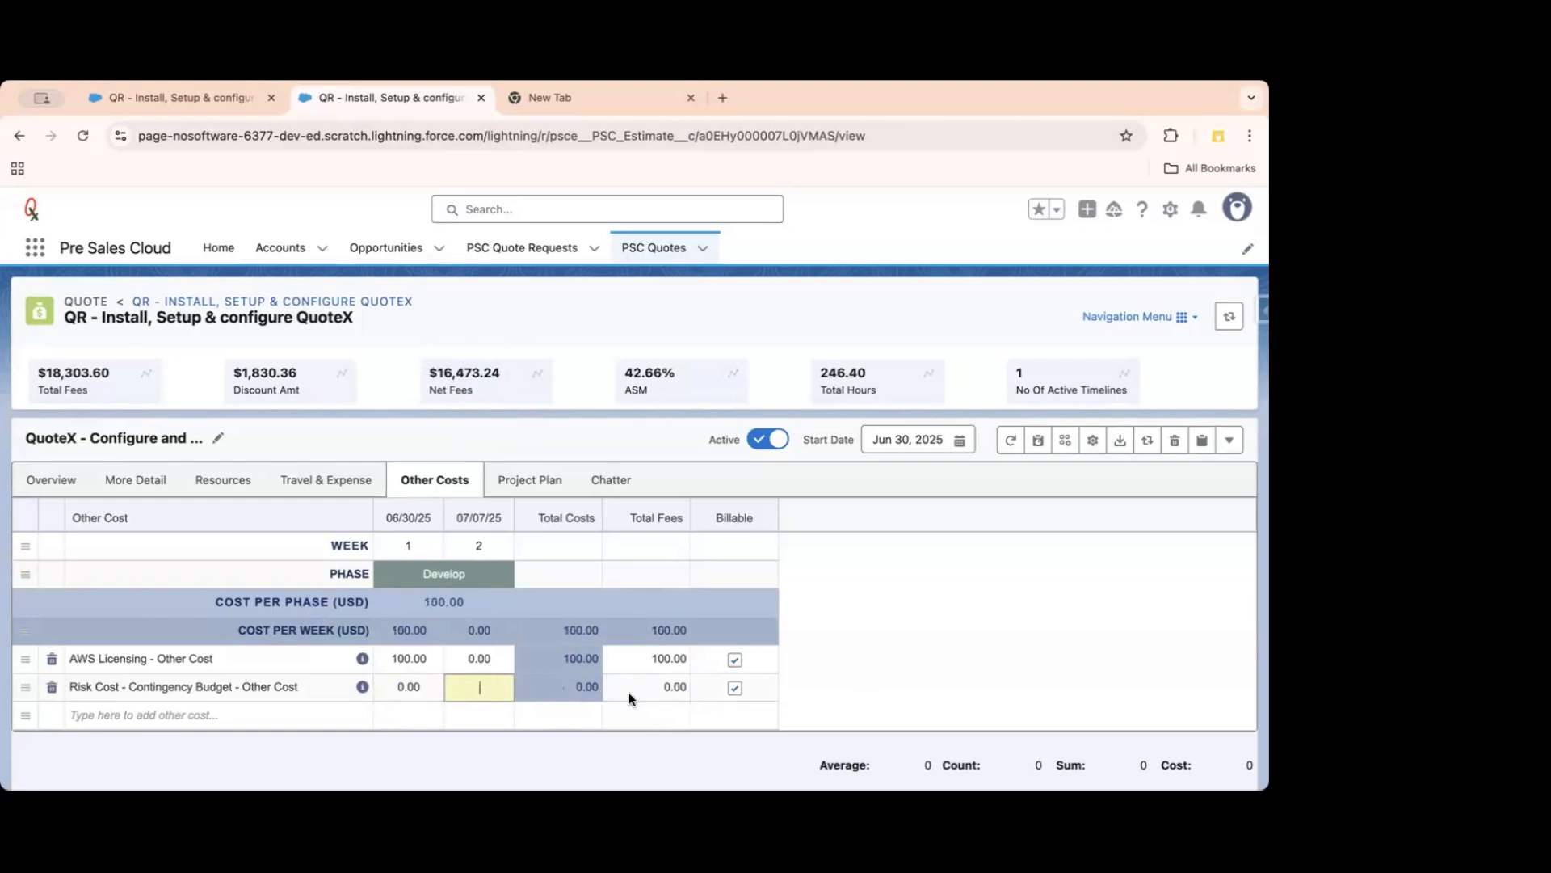
left_click(658, 688)
key("ctrl+a")
type("450")
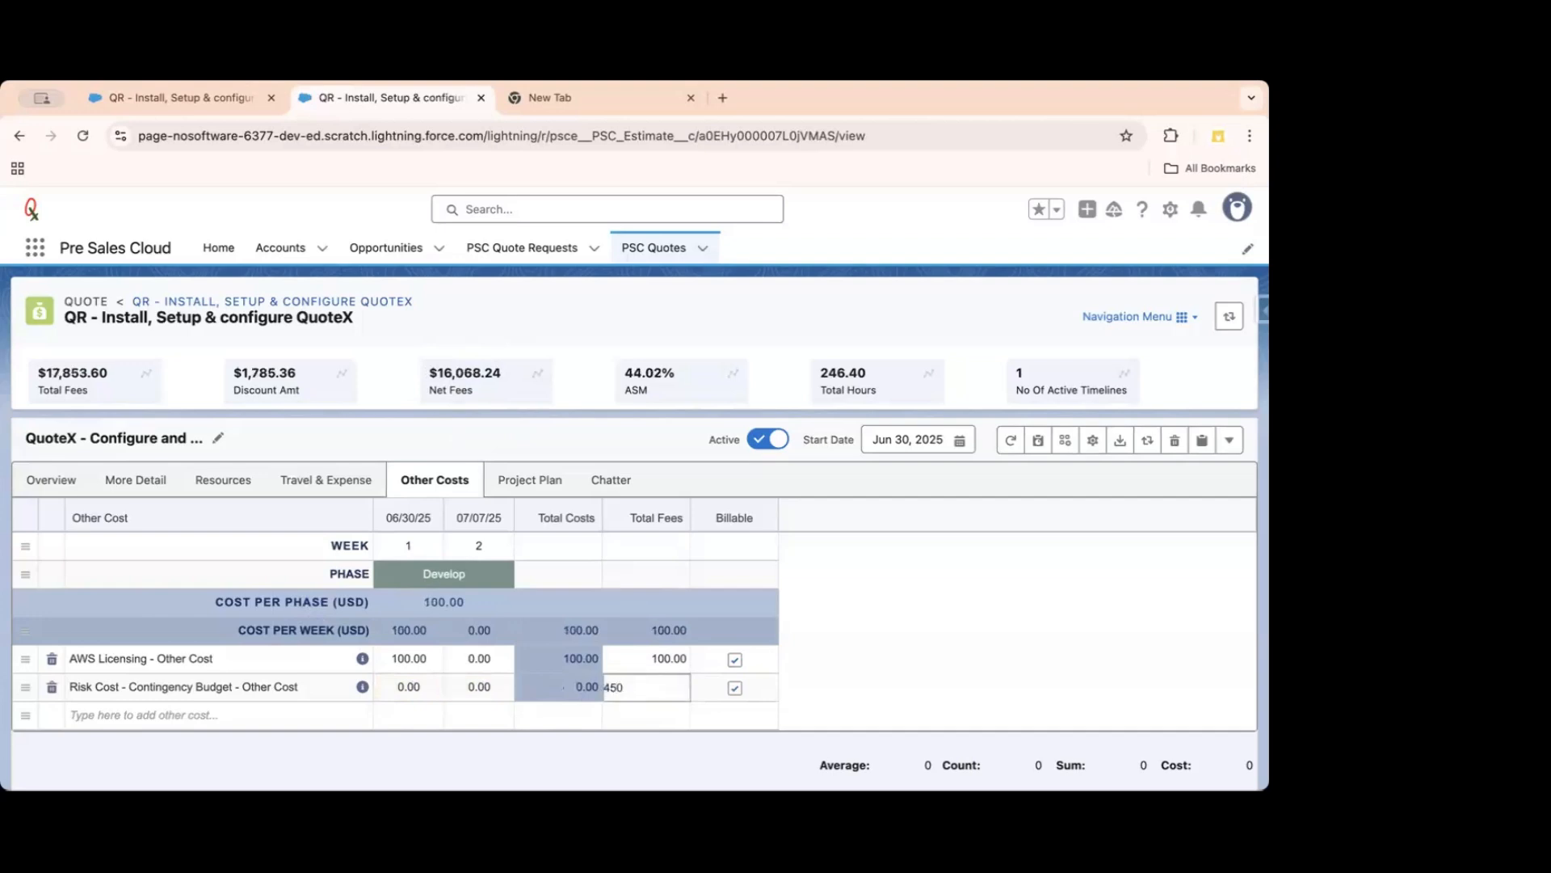
key("Tab")
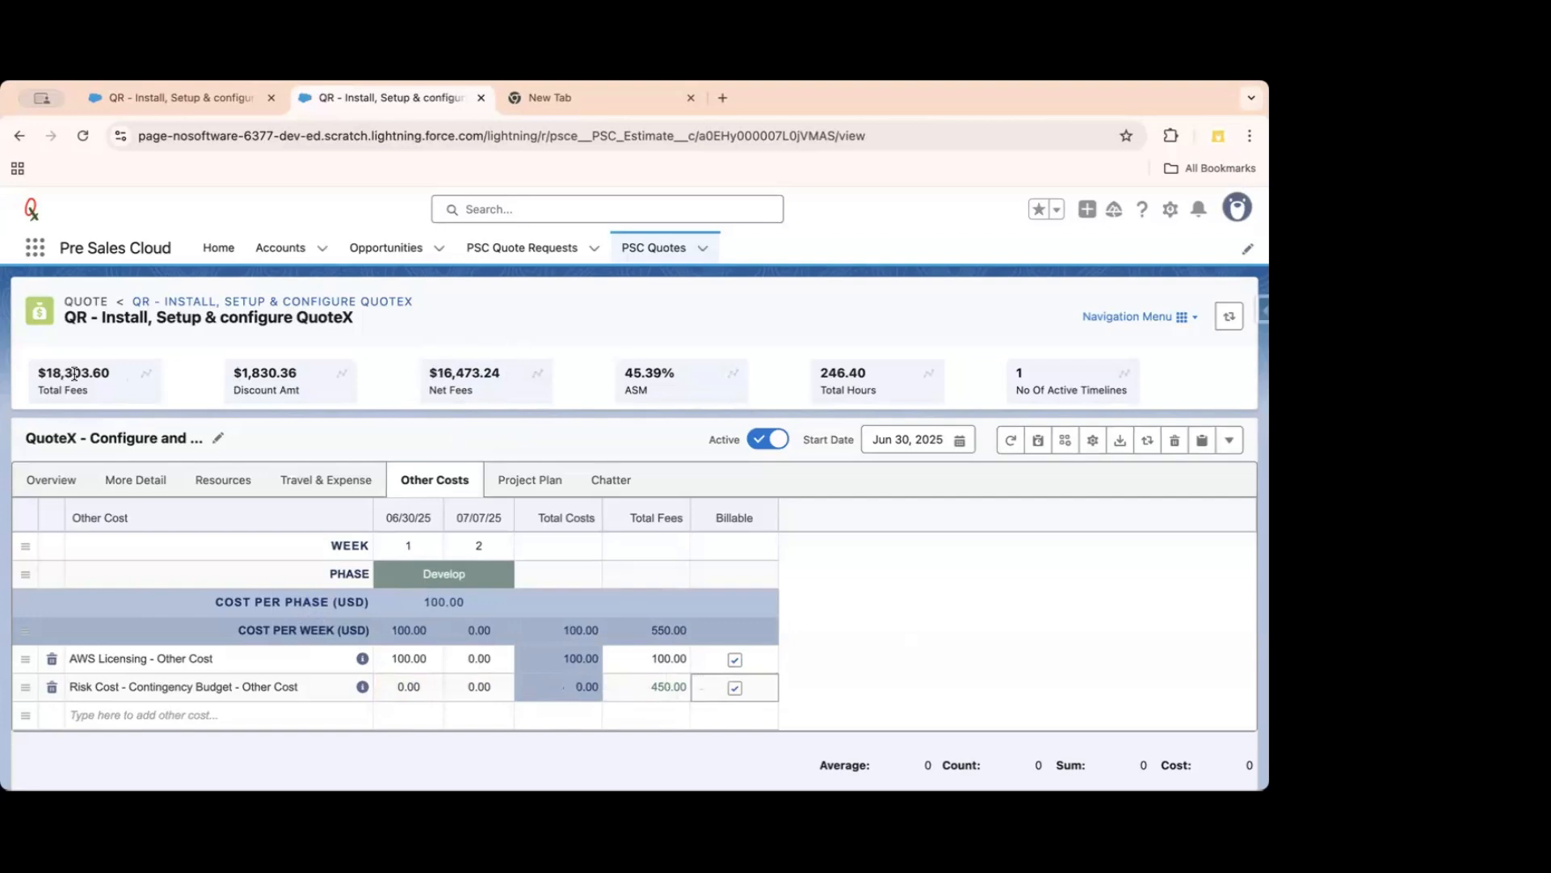
Add a "payment schedu" row to the timeline's project plan with 50% in both weeks.
left_click(530, 484)
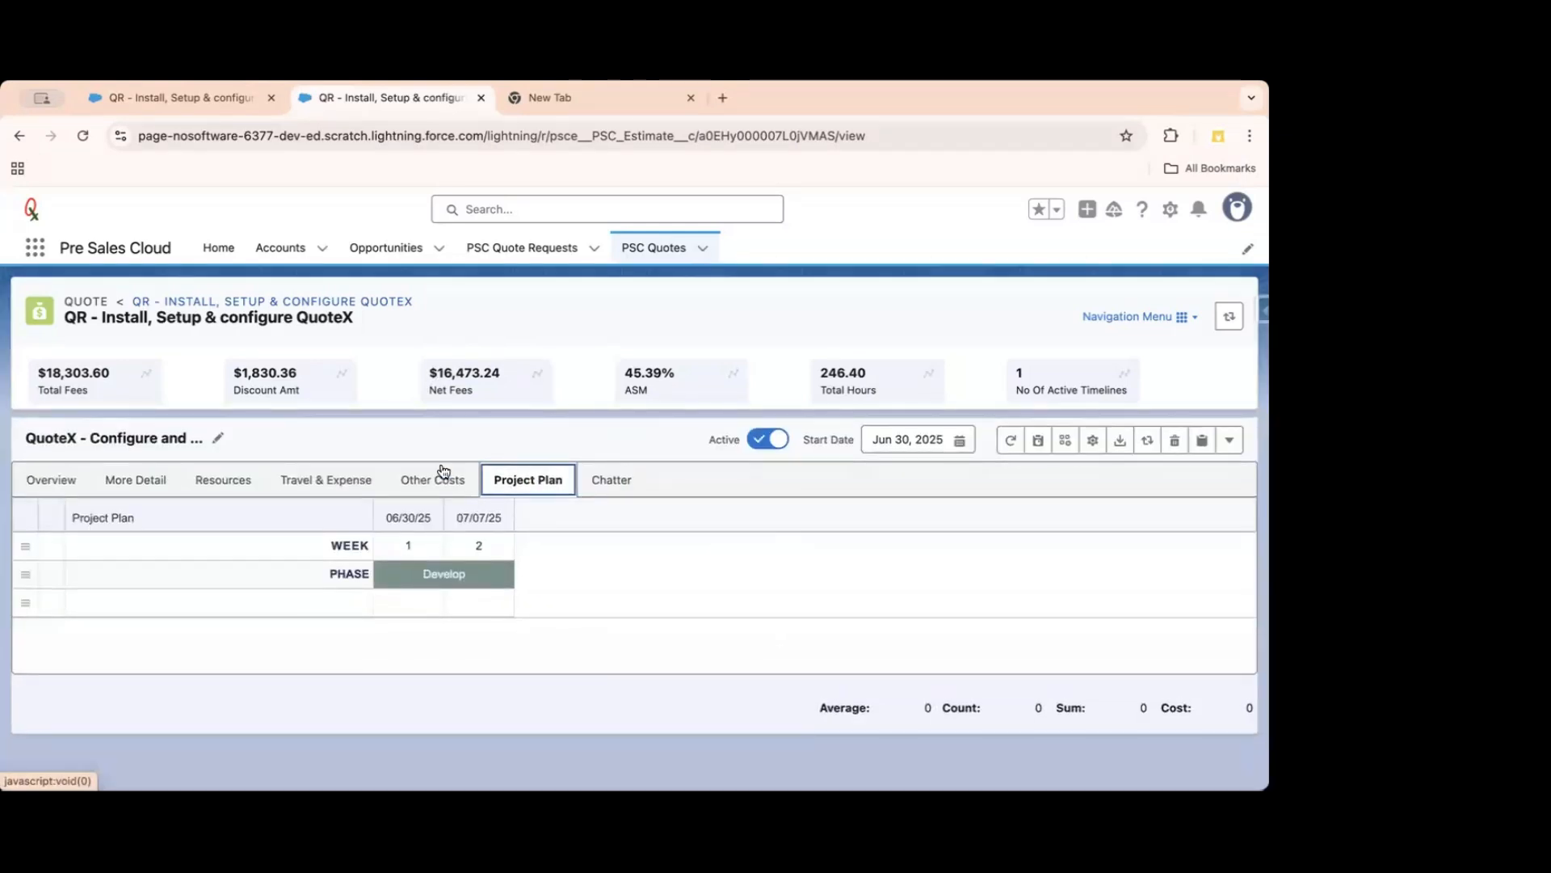
left_click(281, 602)
type("payment schedu")
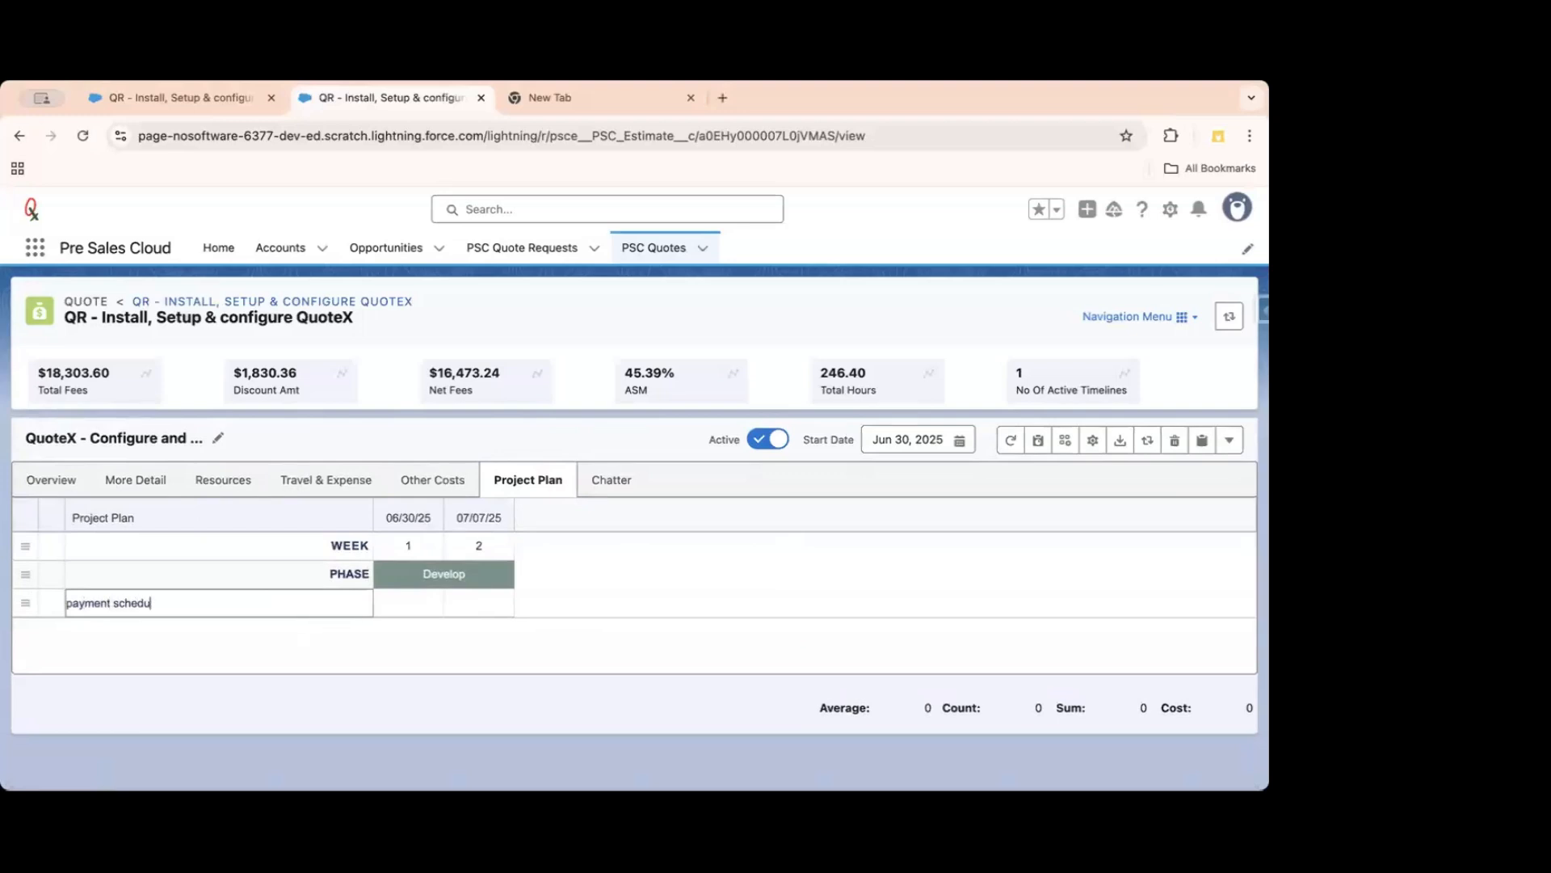
key("Tab")
key("Tab")
key("shift+Tab")
type("50%")
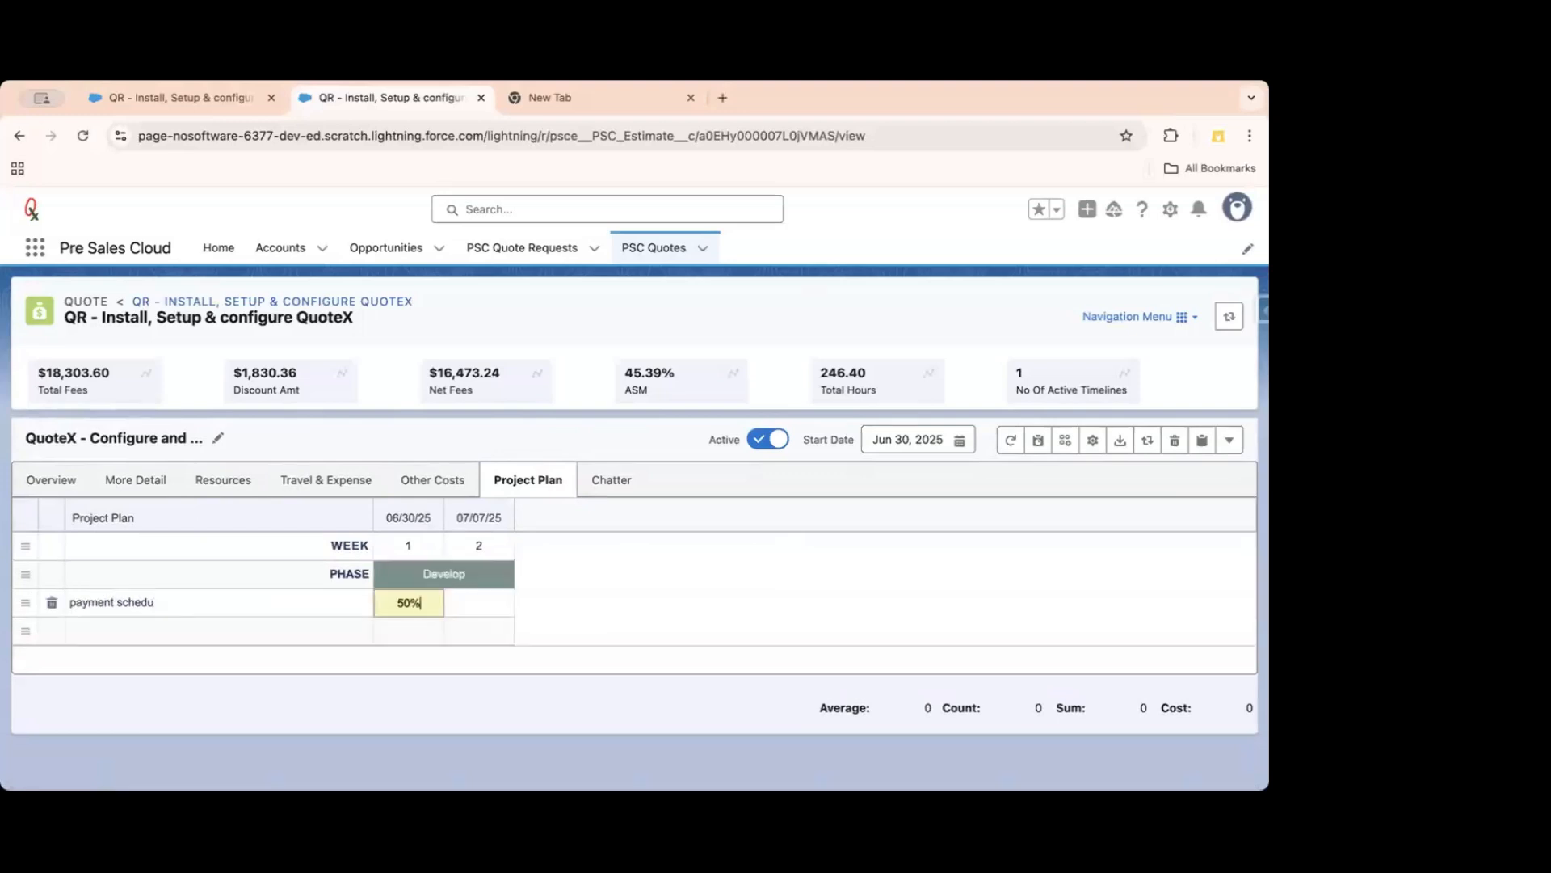
key("Tab")
type("50%")
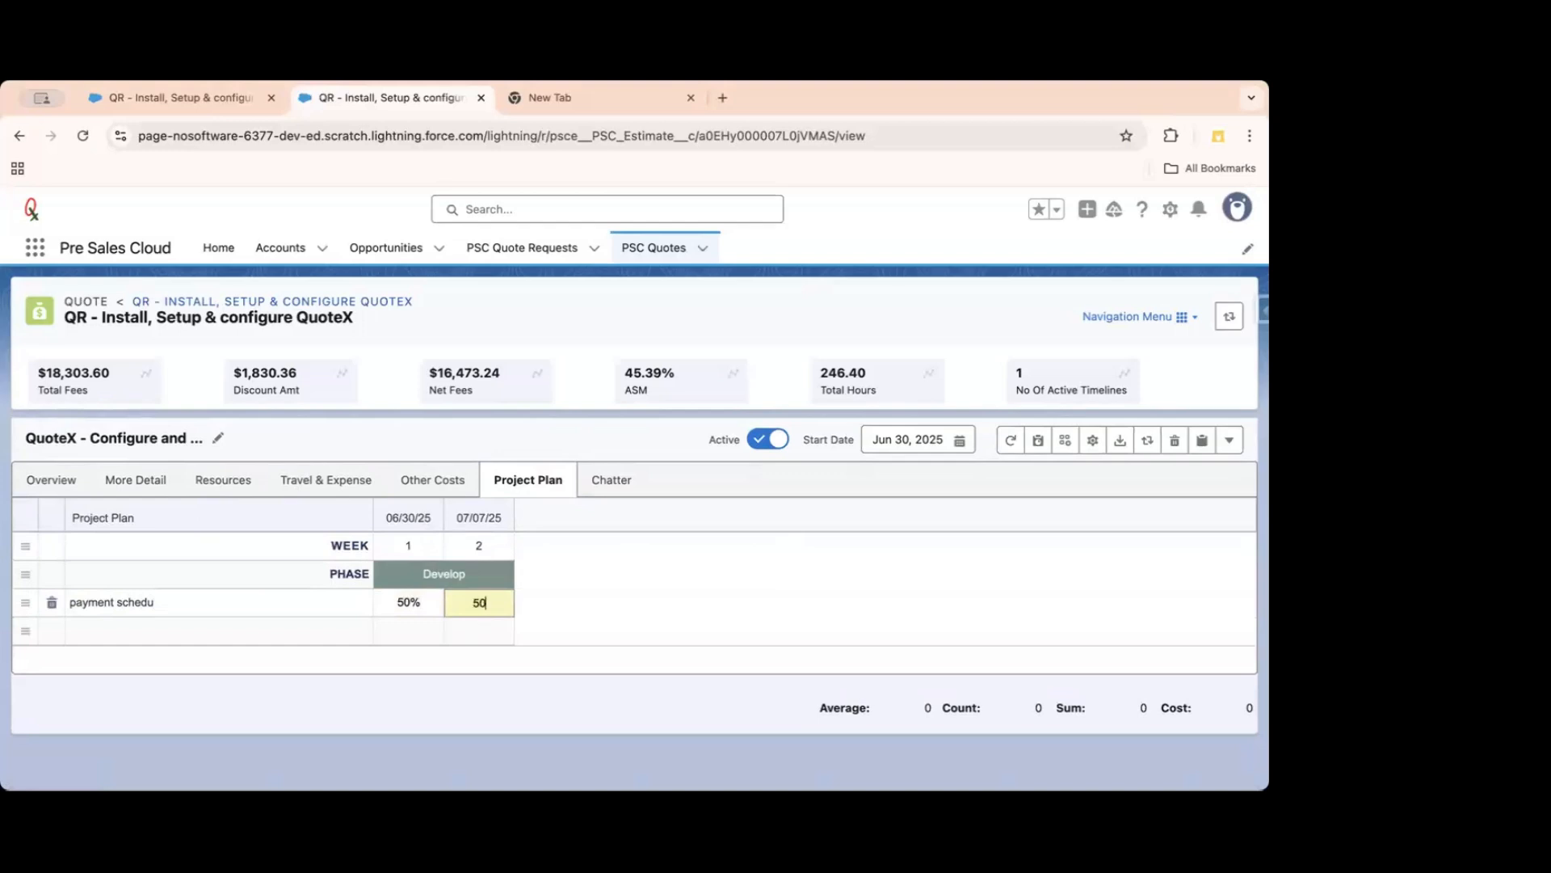
Add a "Sprint schedule" row to the project plan with sp1 in week 1 and sp2 in week 2.
left_click(160, 638)
type("Spr")
type("ing ")
type("schedule")
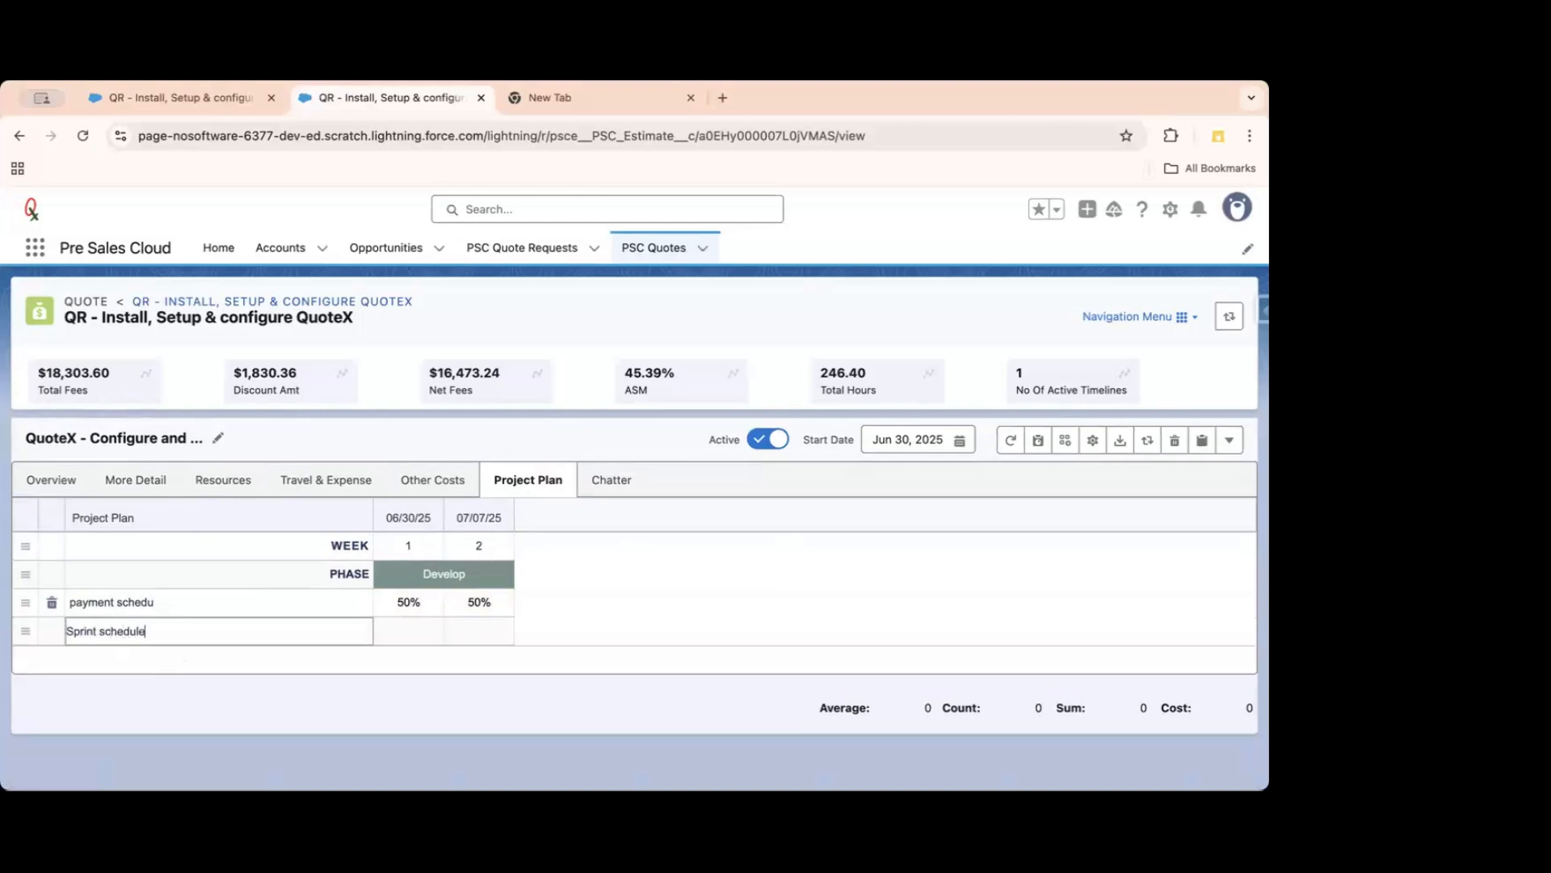
key("Tab")
type("sp1")
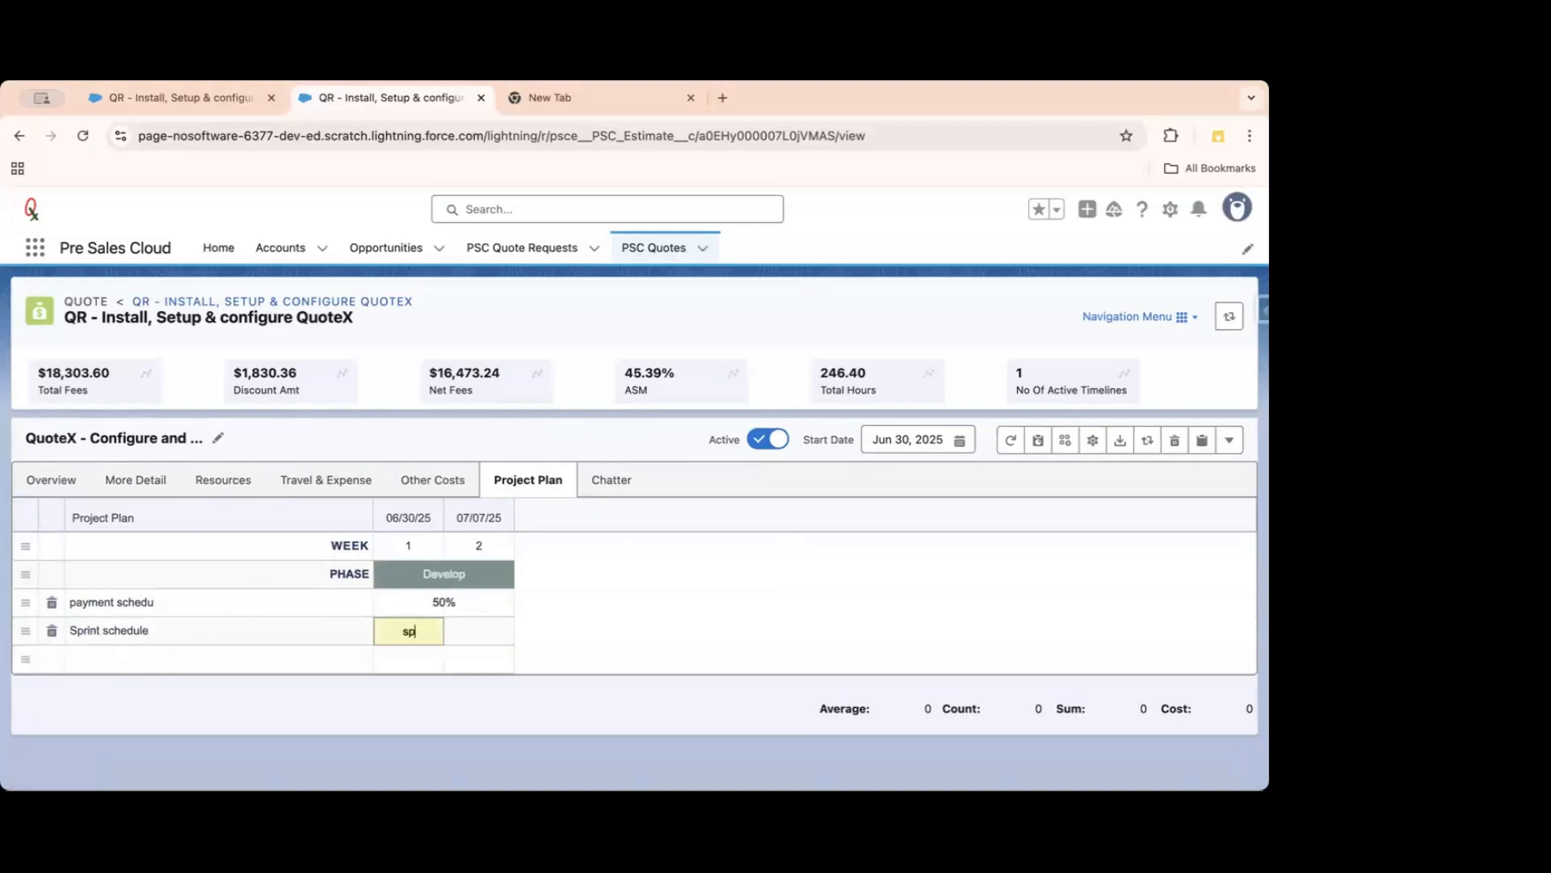
key("Tab")
type("sp2")
key("Tab")
Colour the sprint schedule's sp1 cell teal and its sp2 cell dark blue.
right_click(424, 638)
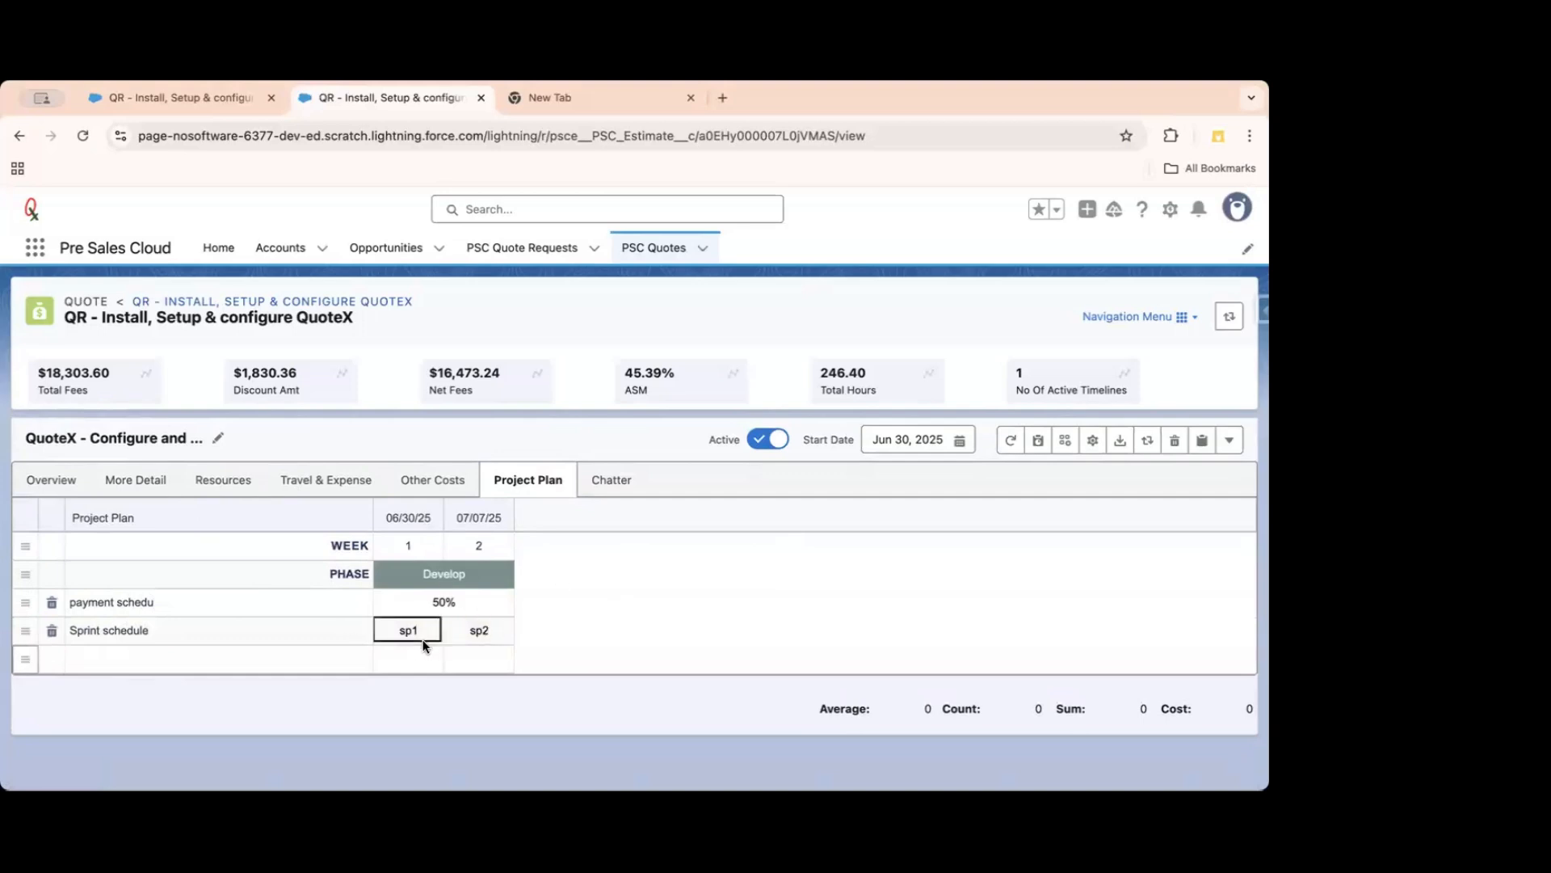
right_click(483, 632)
mouse_move(549, 653)
left_click(684, 661)
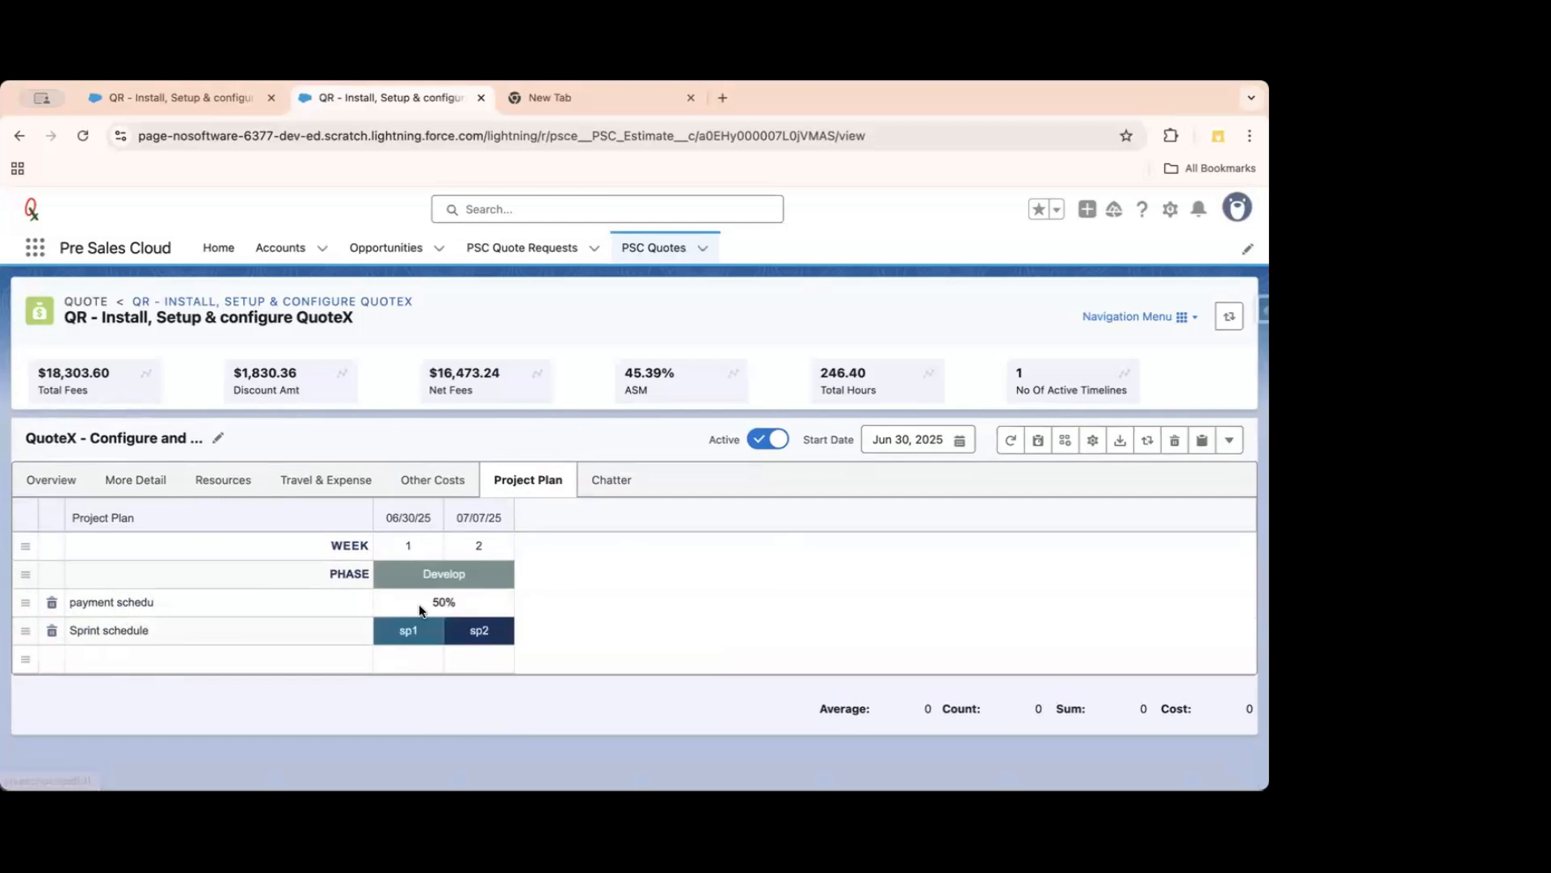
Colour the payment schedule's 50% cell in the project plan light teal.
right_click(478, 608)
mouse_move(529, 629)
left_click(613, 662)
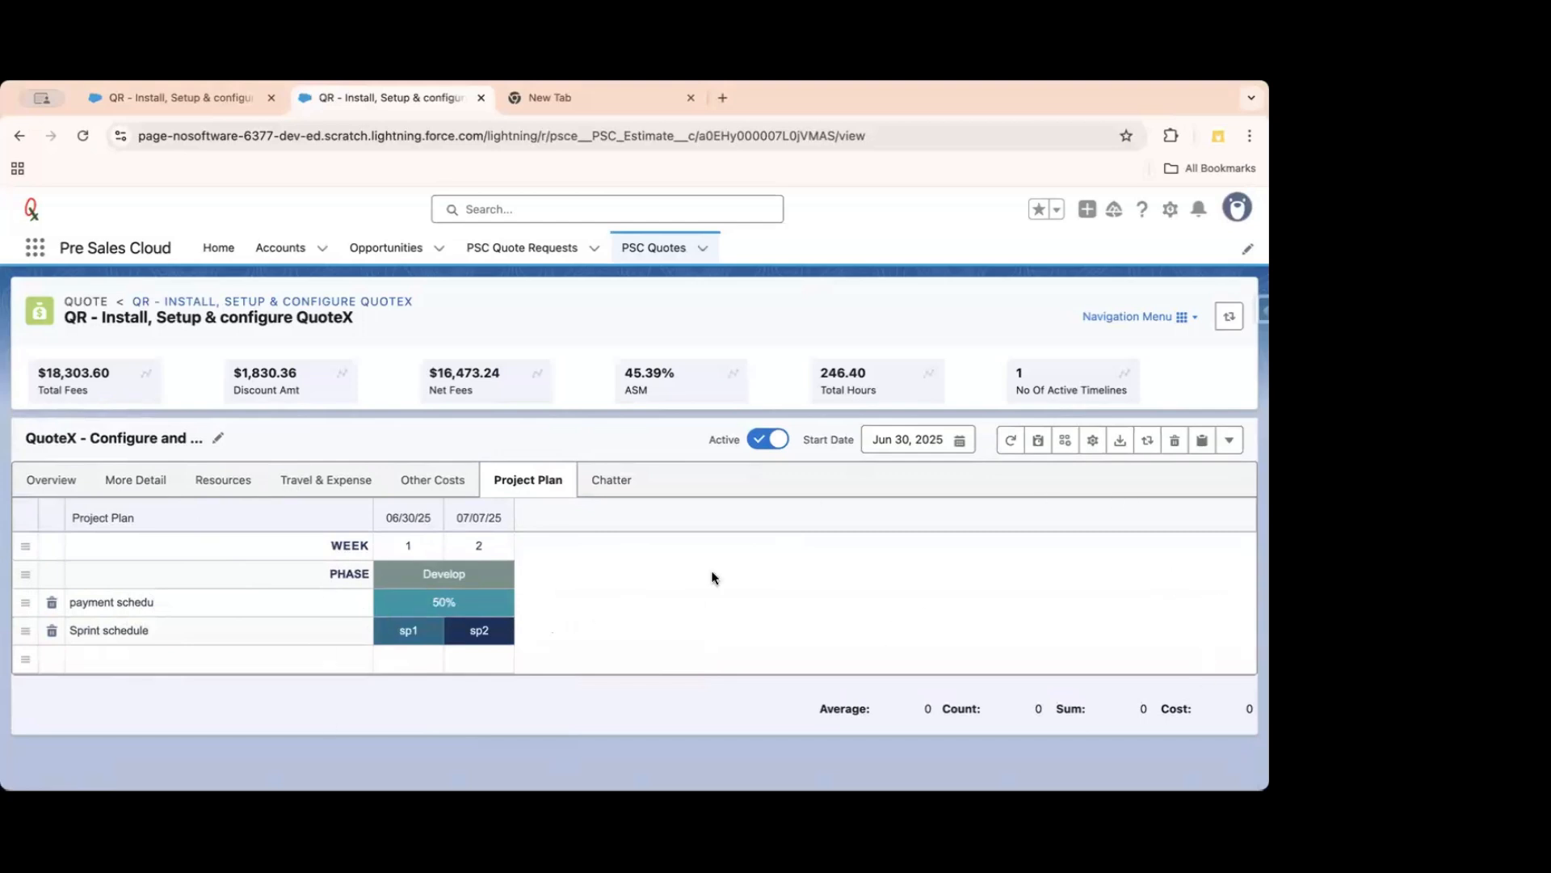
Download the timeline and look through its resources, travel expenses, other costs and project plan.
left_click(607, 491)
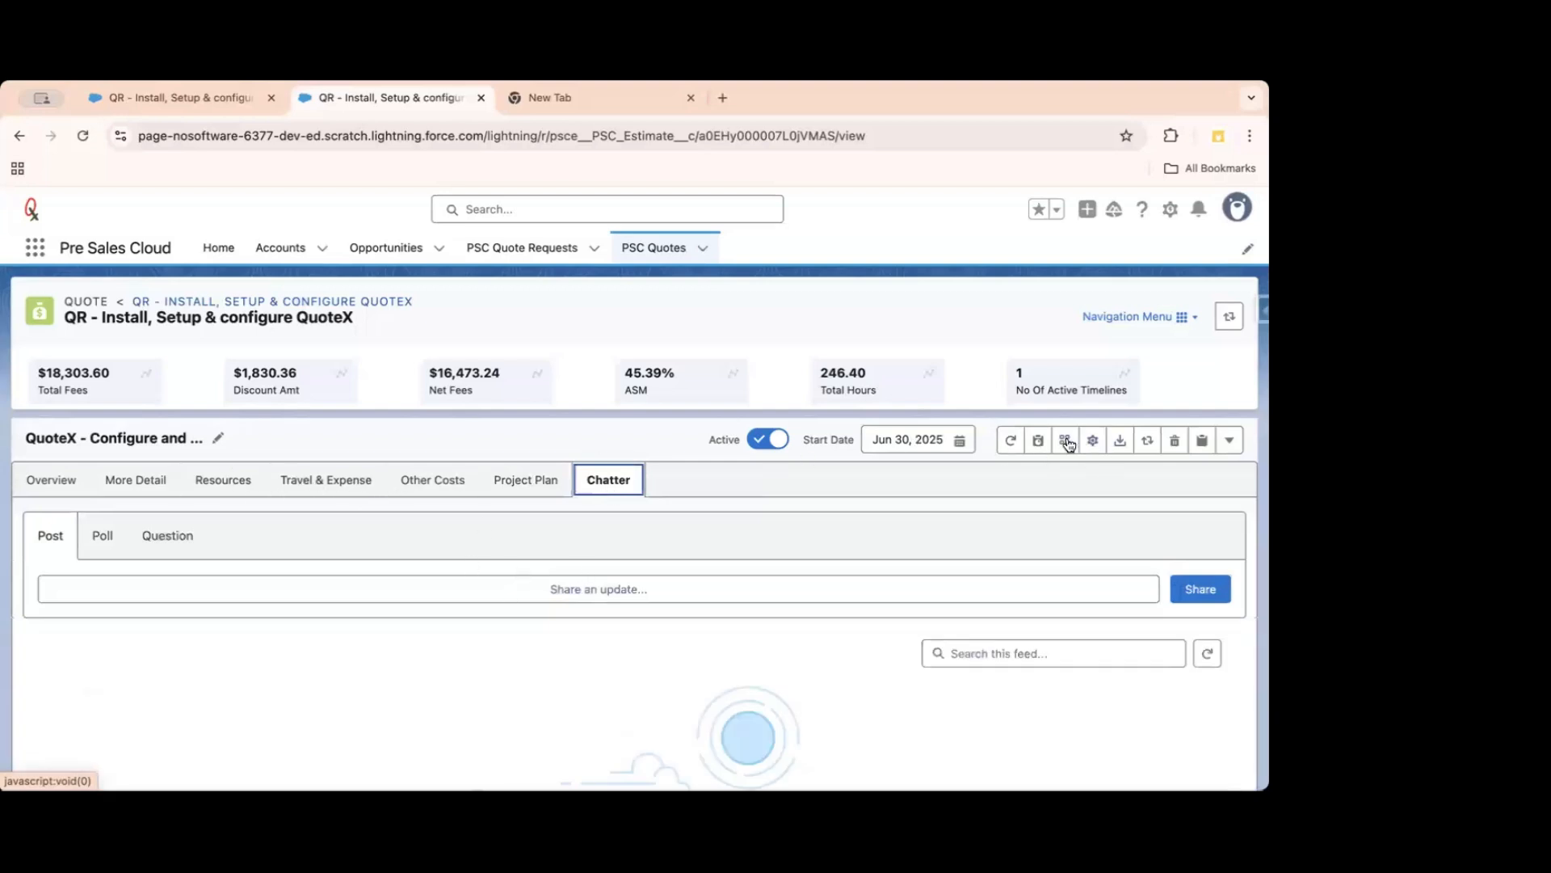
left_click(1118, 439)
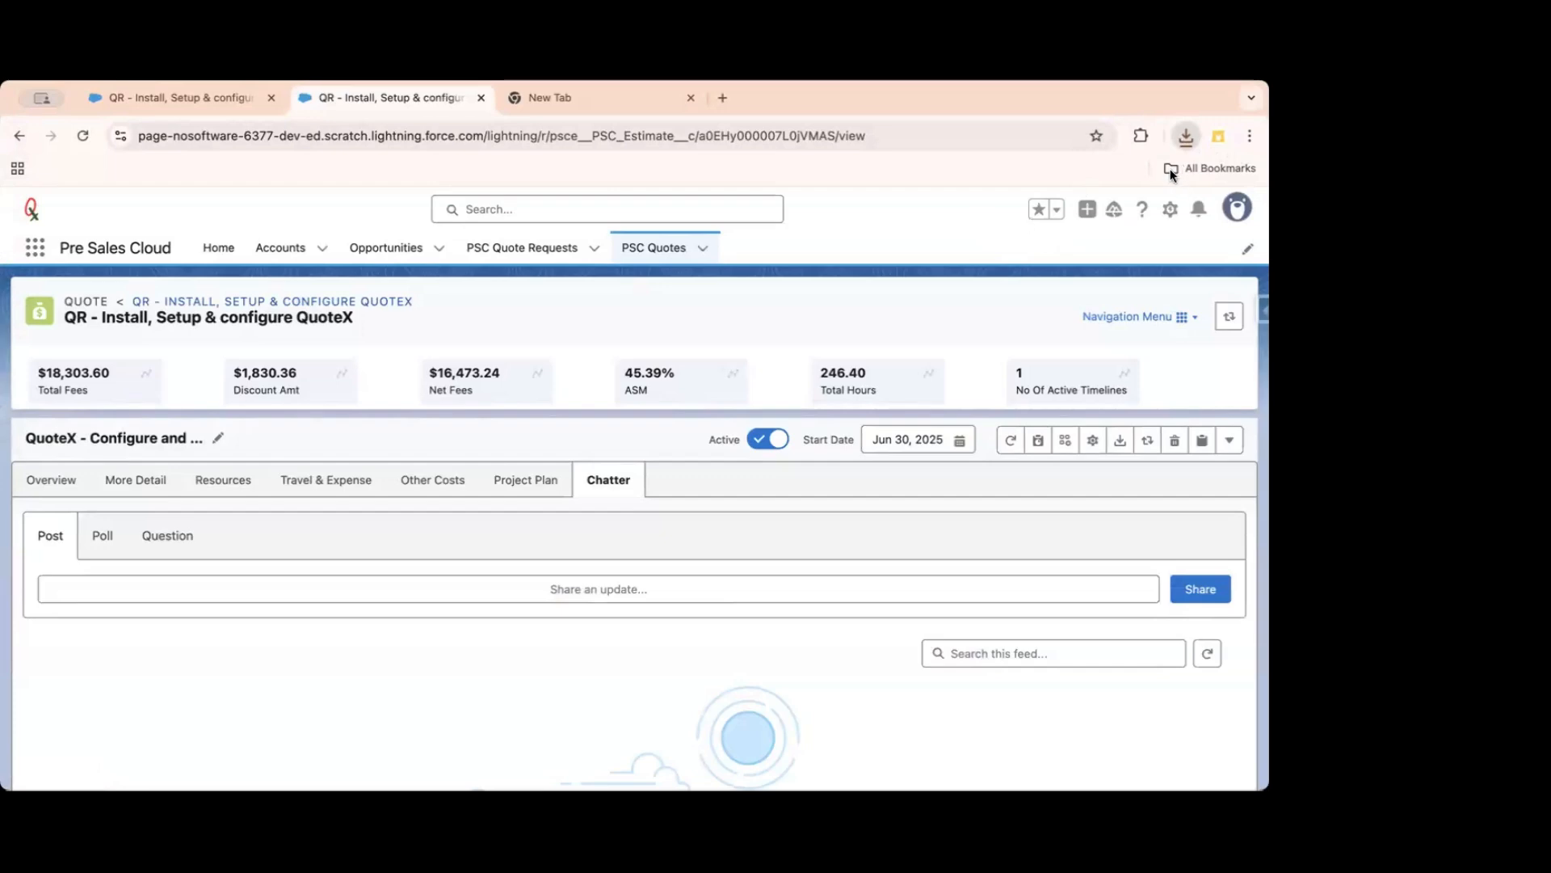
left_click(222, 480)
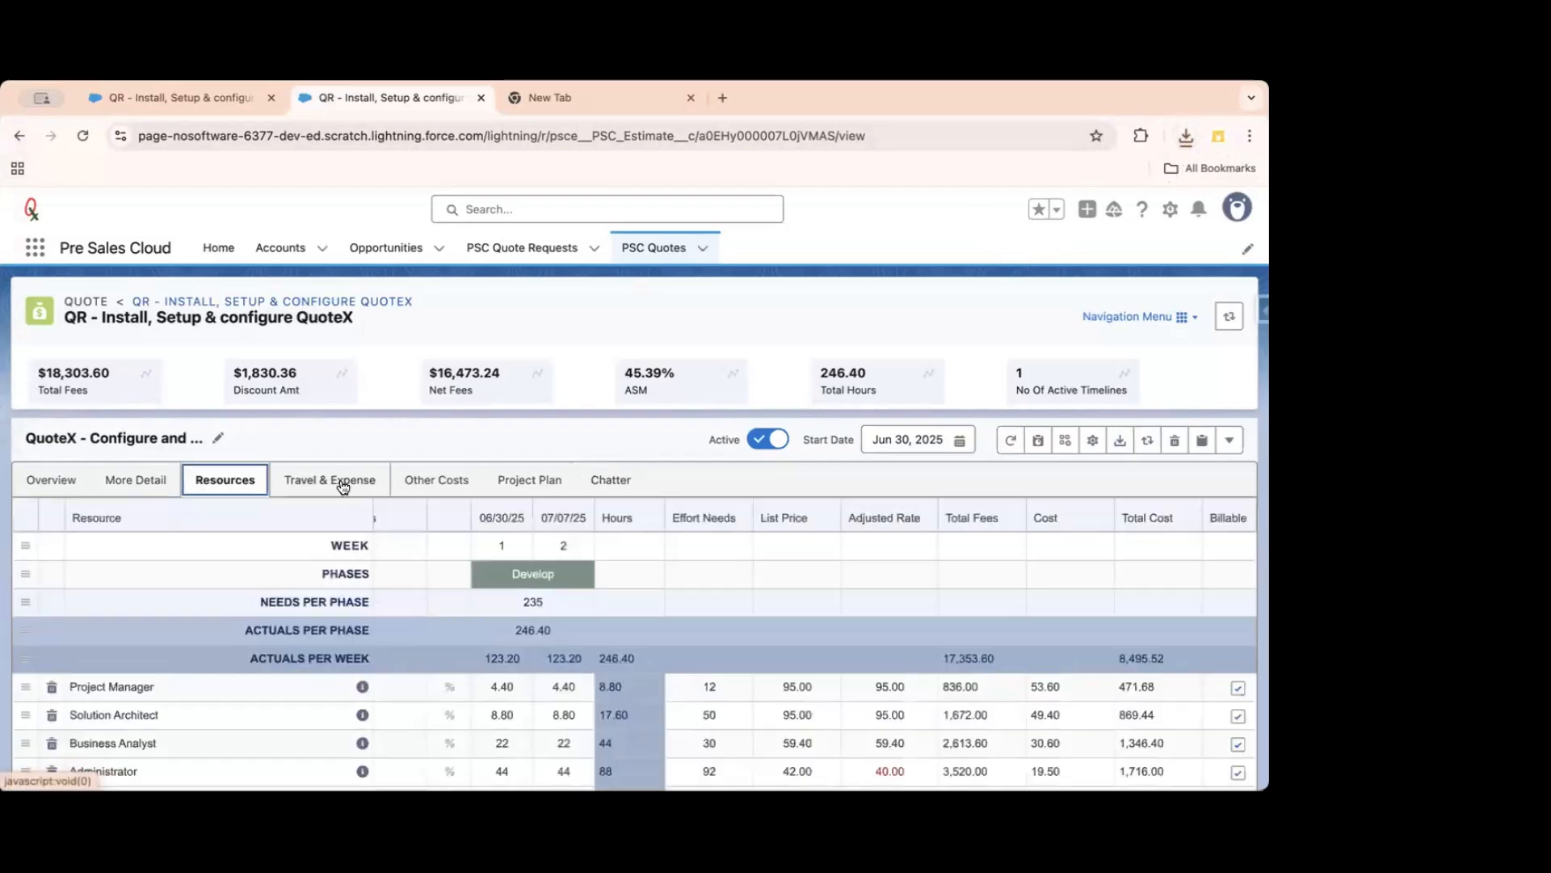
left_click(343, 484)
left_click(454, 483)
left_click(521, 487)
left_click(206, 482)
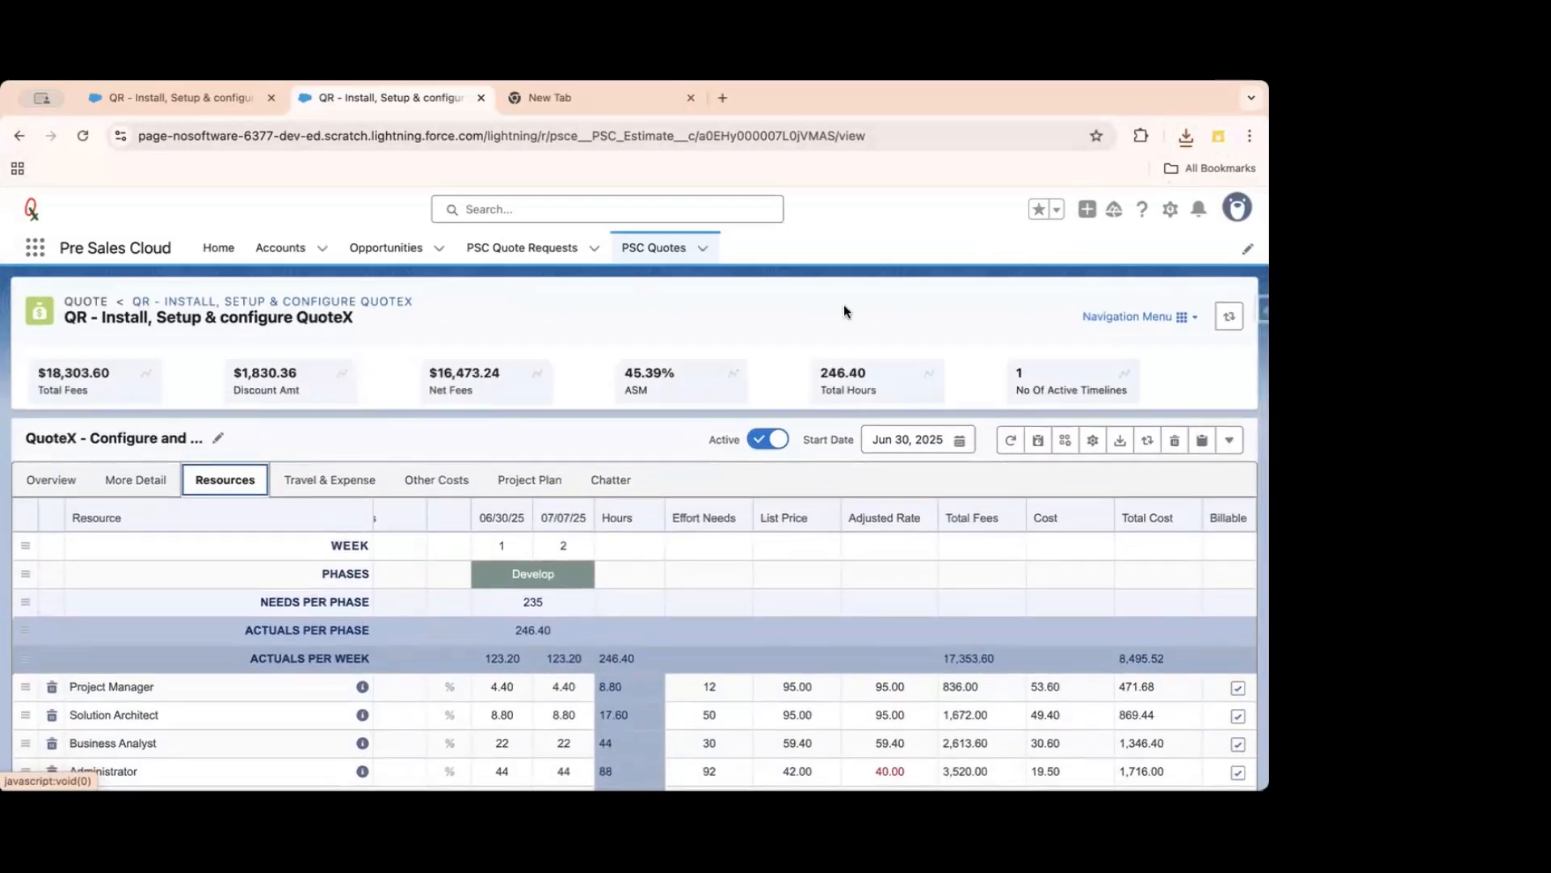
Switch the timeline to Presentation Mode and view its overview.
left_click(1231, 442)
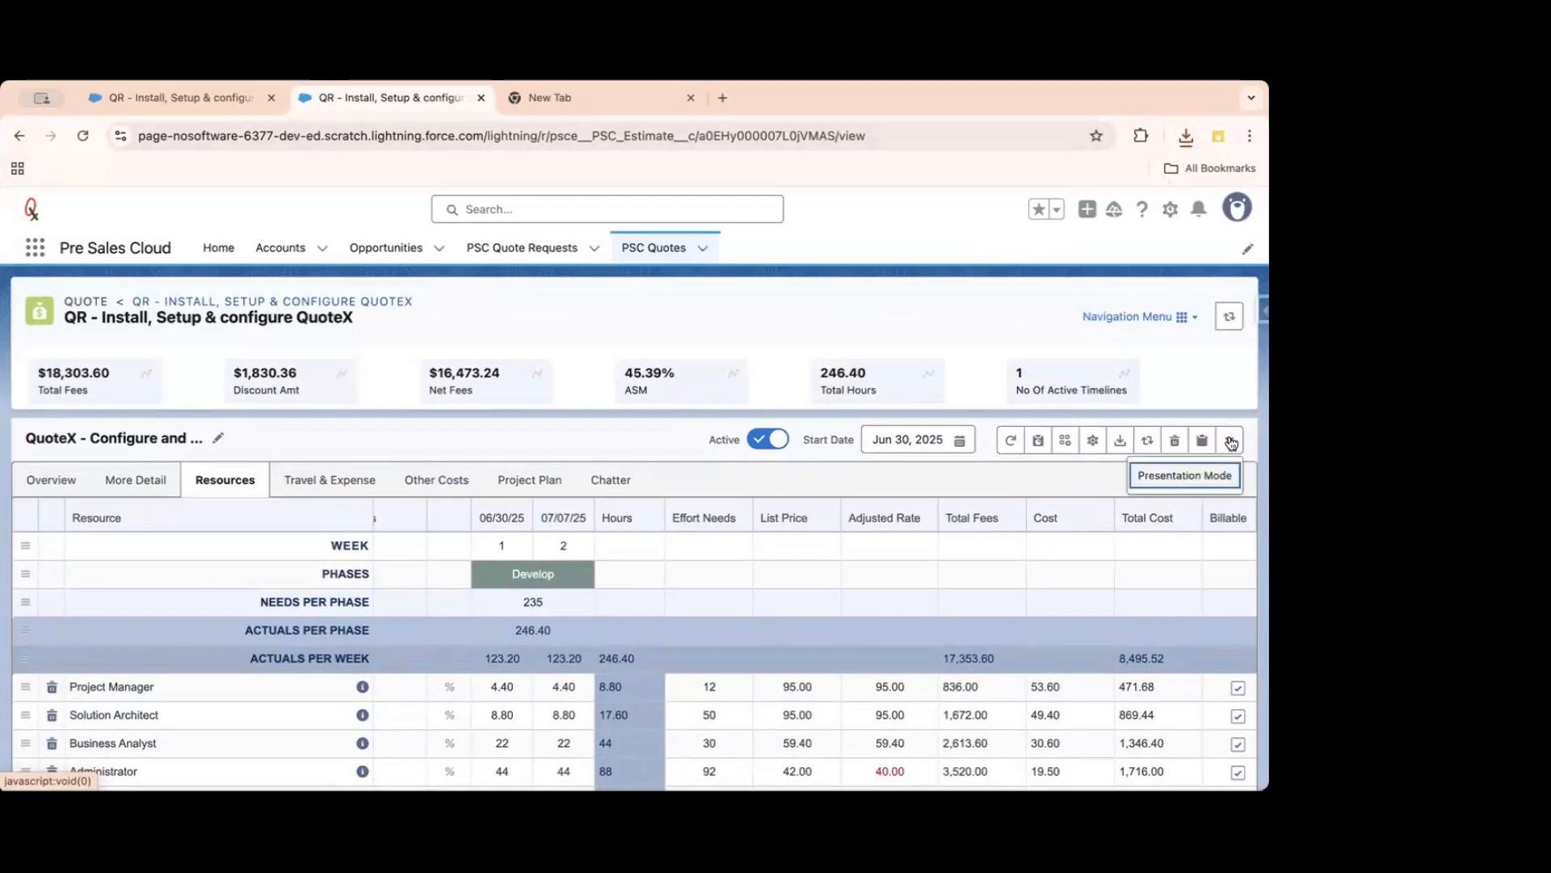
left_click(1173, 480)
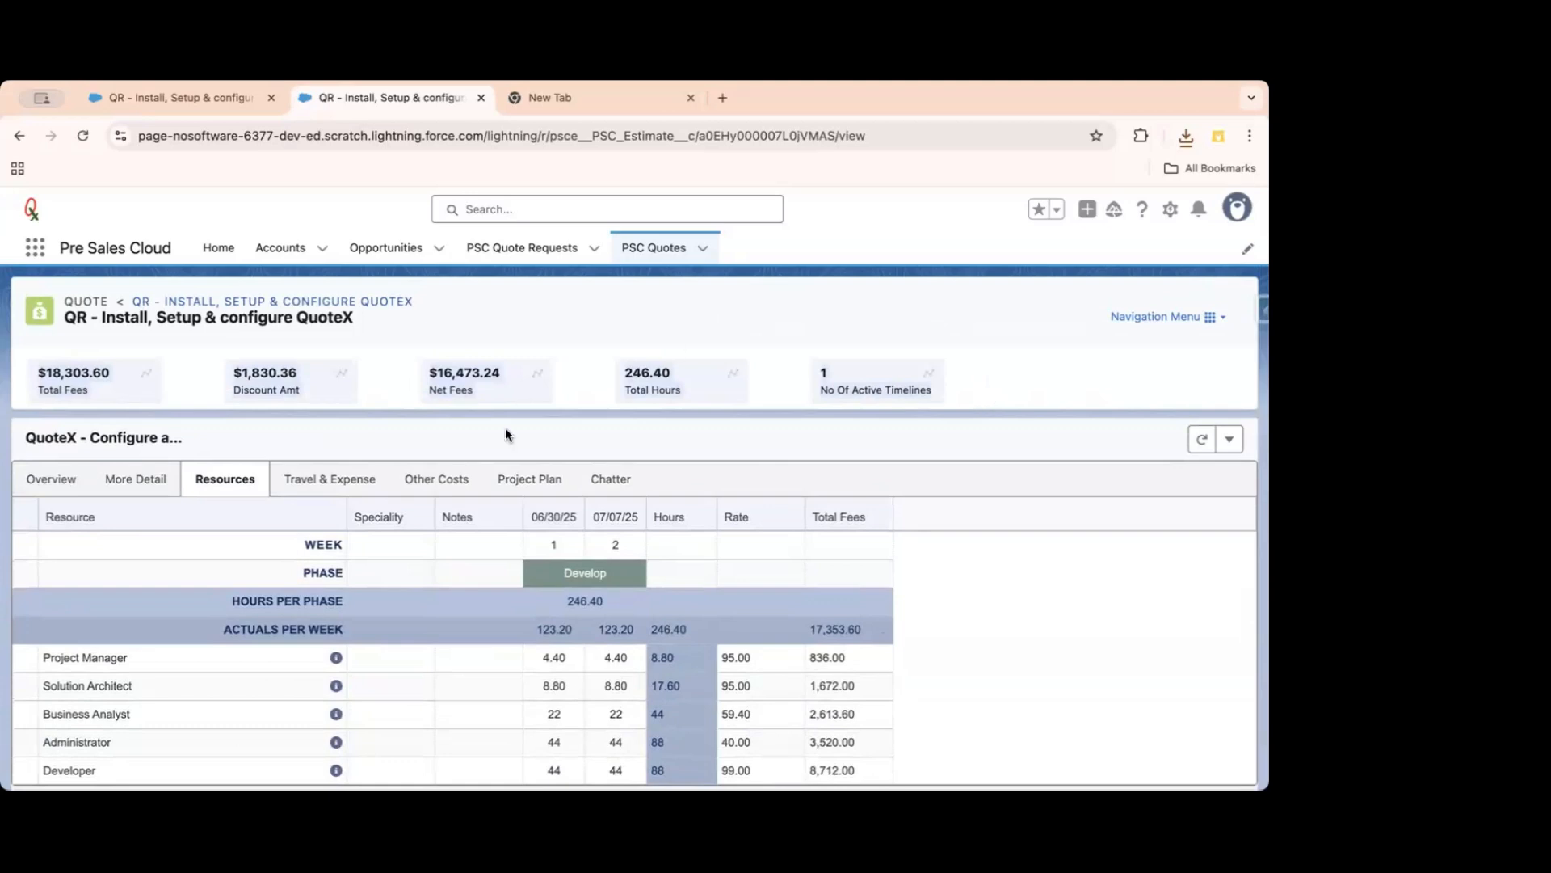
left_click(51, 482)
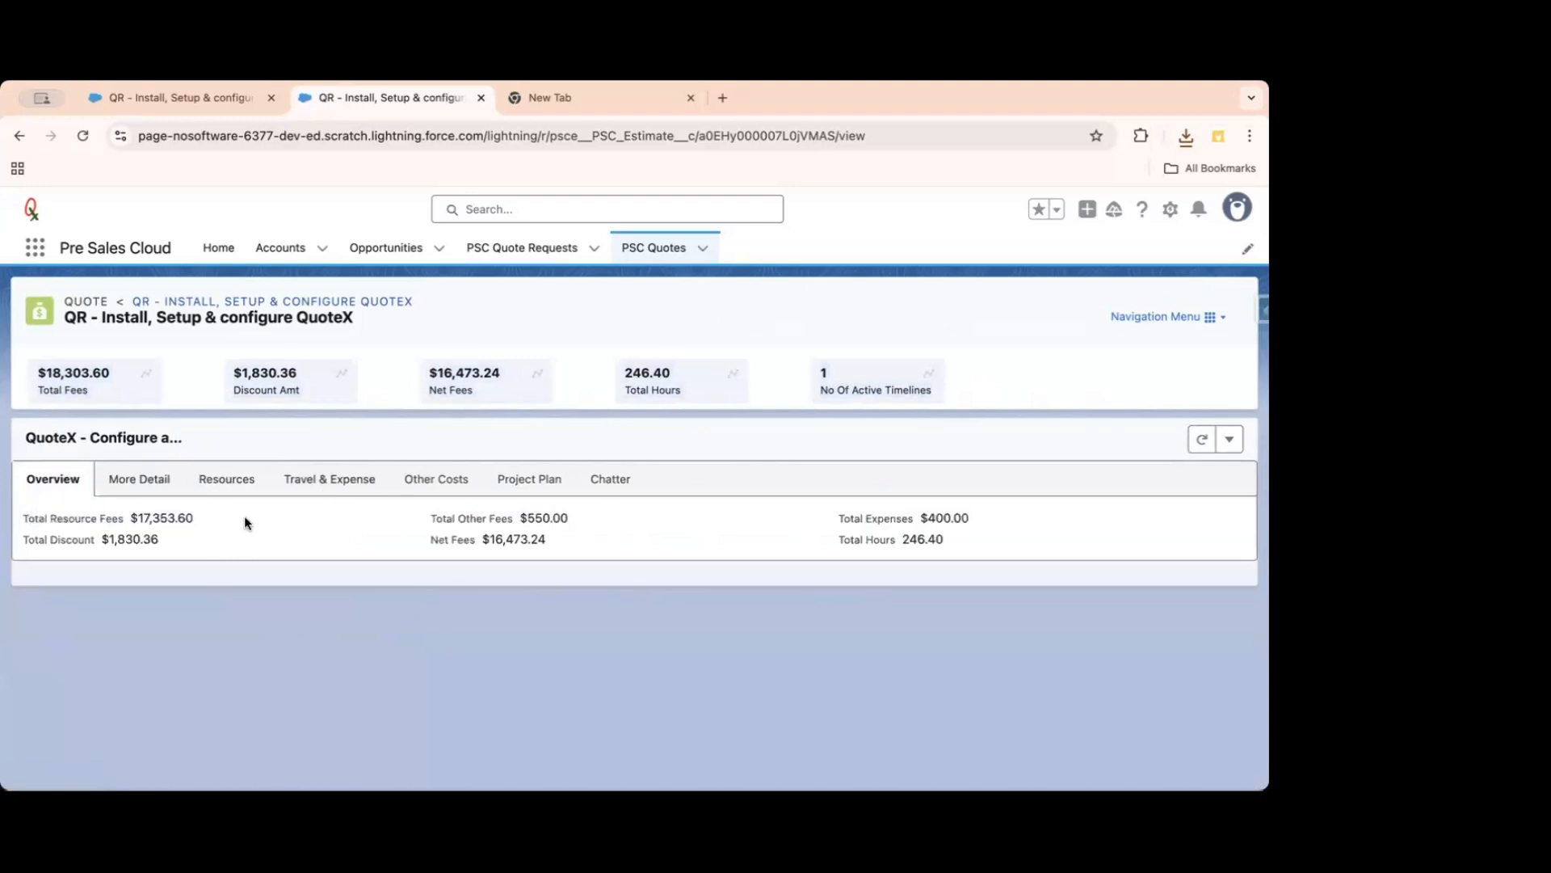
Open Scope Size Effort in Presentation Mode and examine which columns the scope list shows.
left_click(1191, 319)
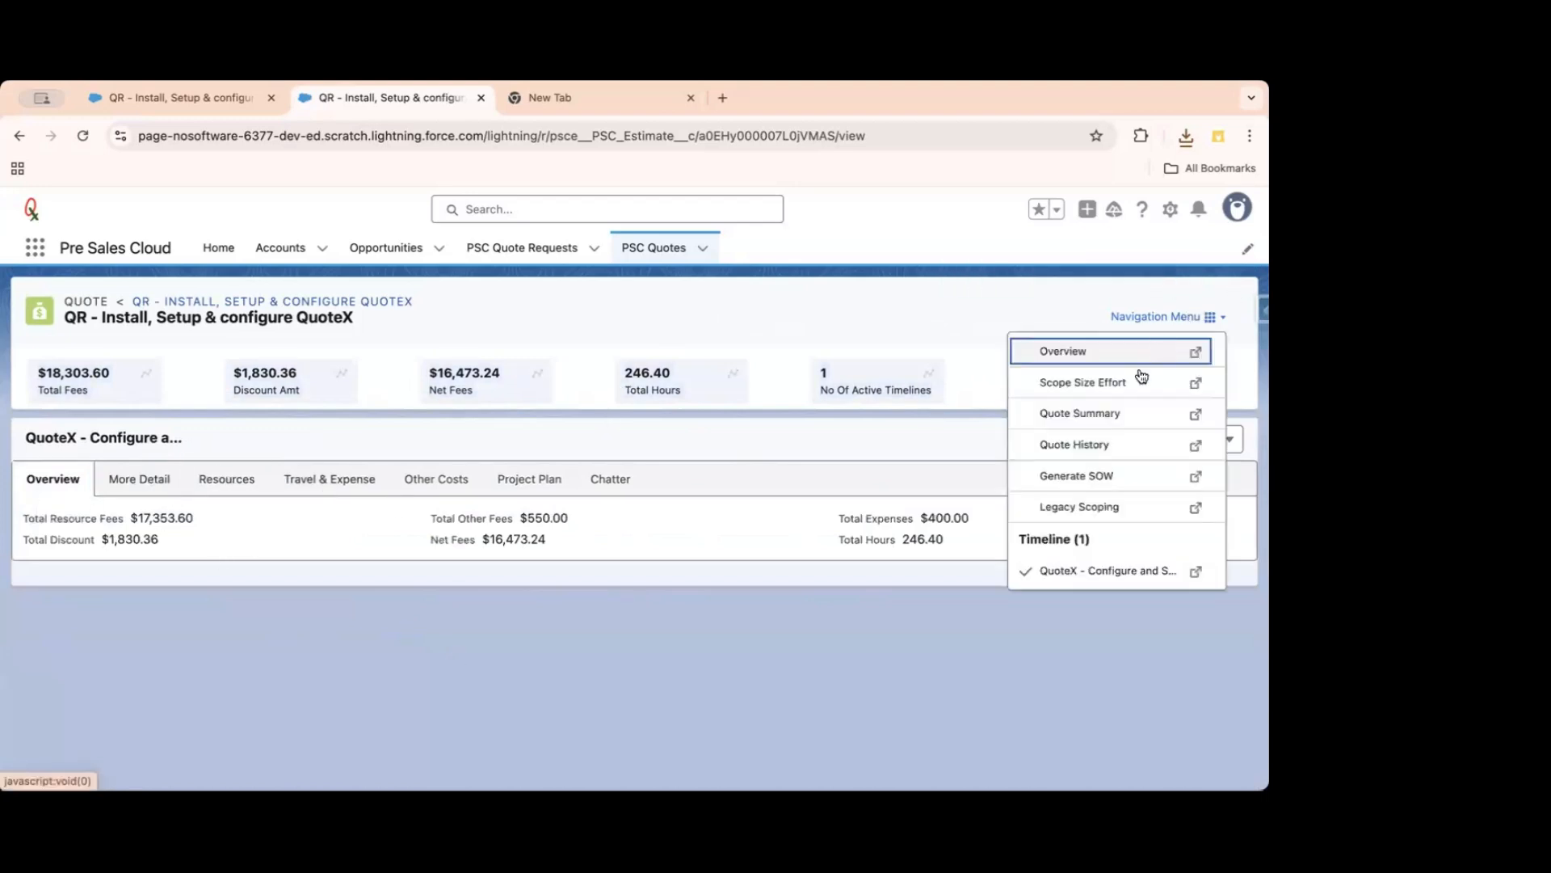
left_click(1141, 378)
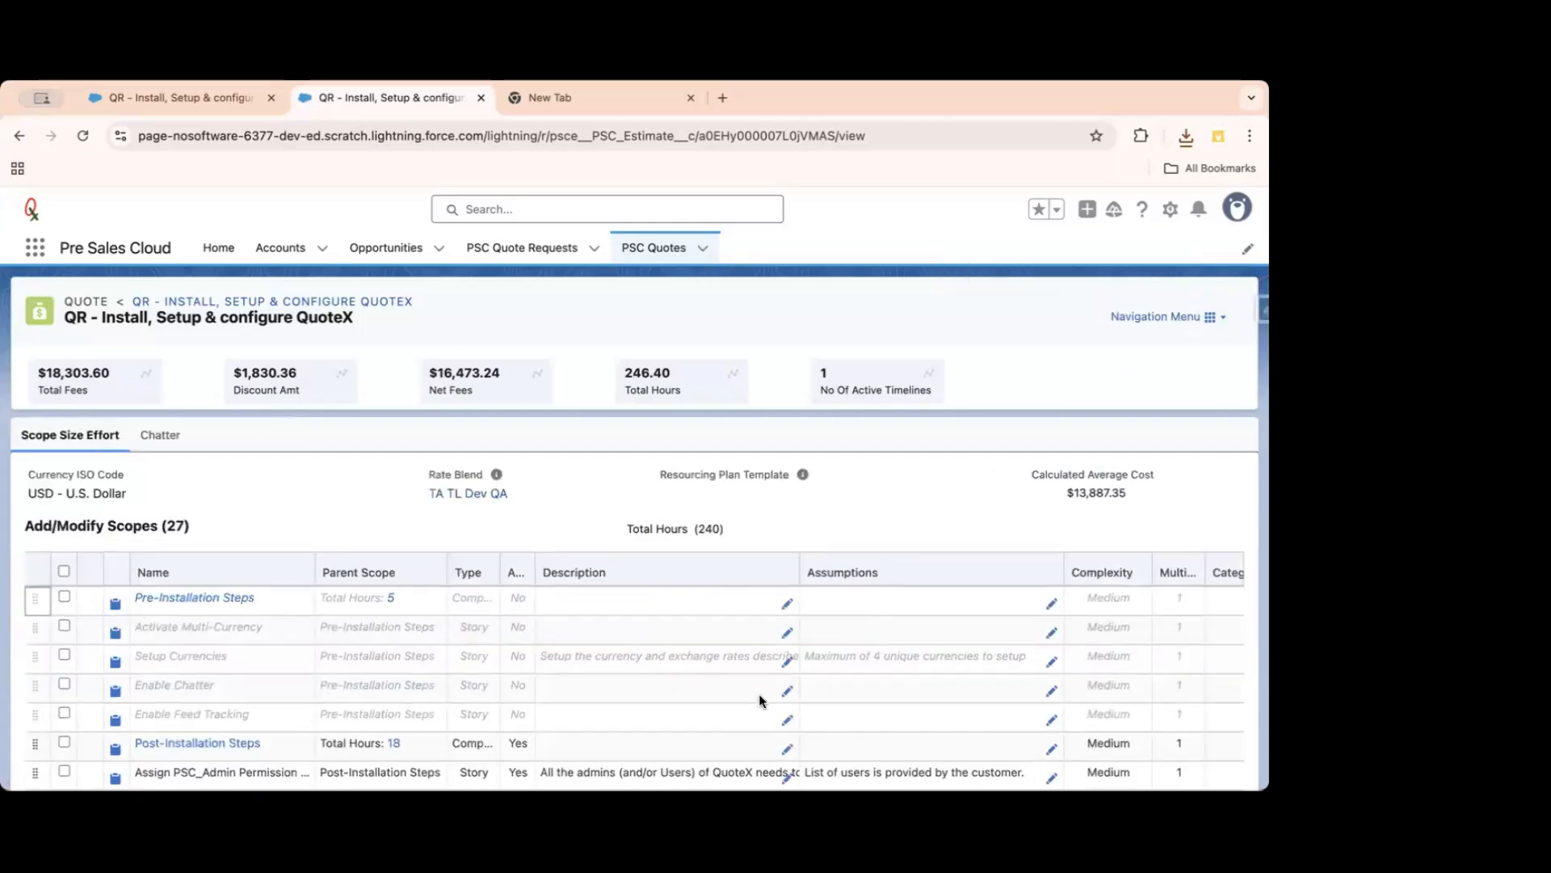
scroll(758, 693, "down", 5)
scroll(758, 693, "up", 10)
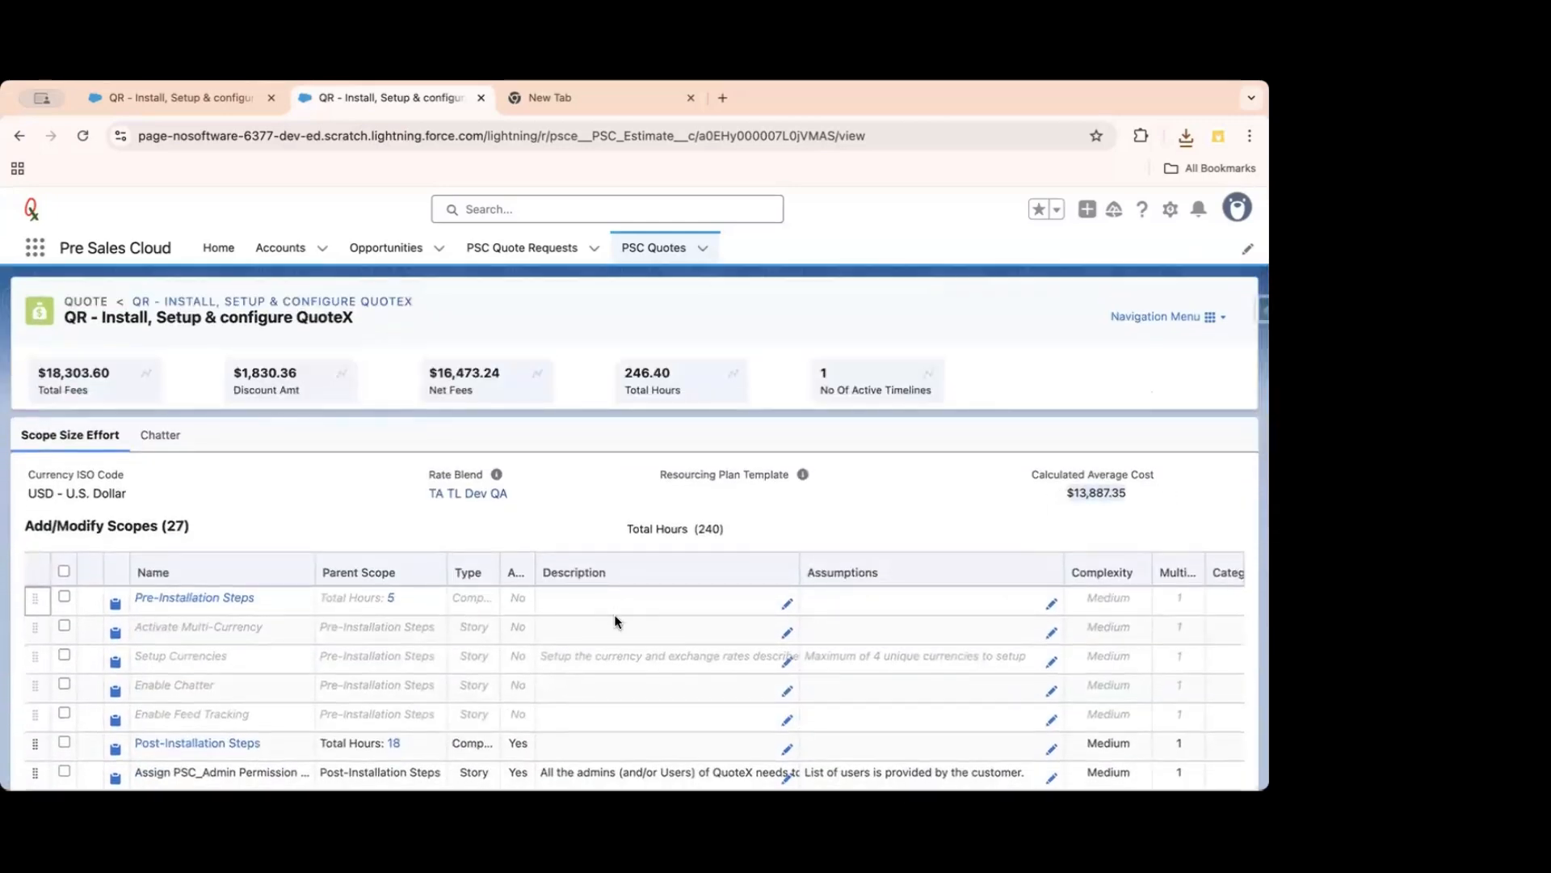
scroll(614, 614, "down", 6)
scroll(614, 614, "down", 3)
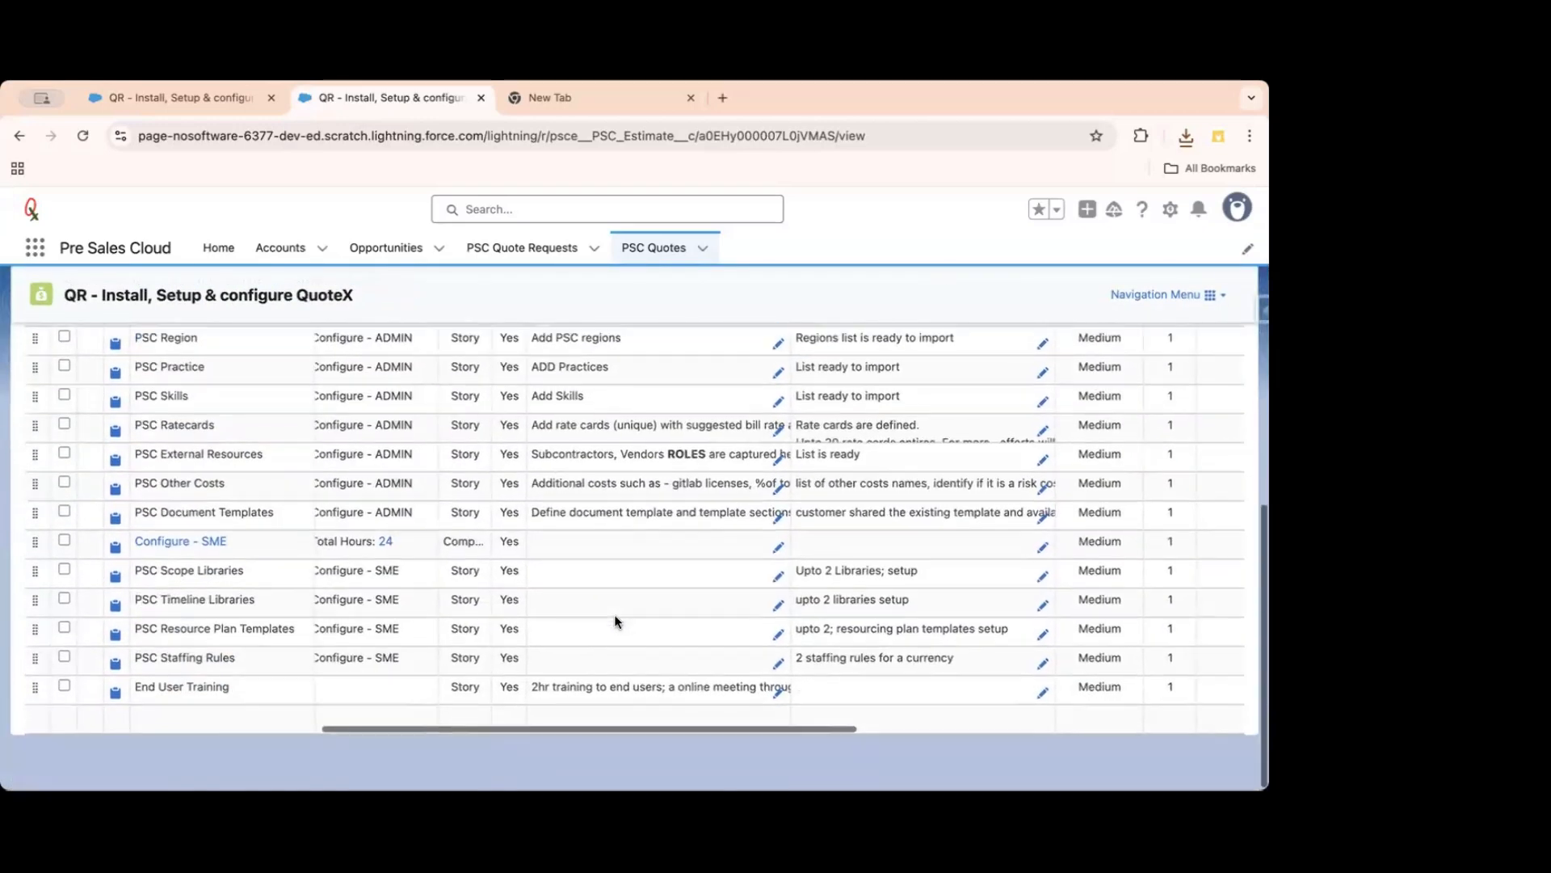
scroll(614, 614, "right", 5)
scroll(614, 614, "up", 10)
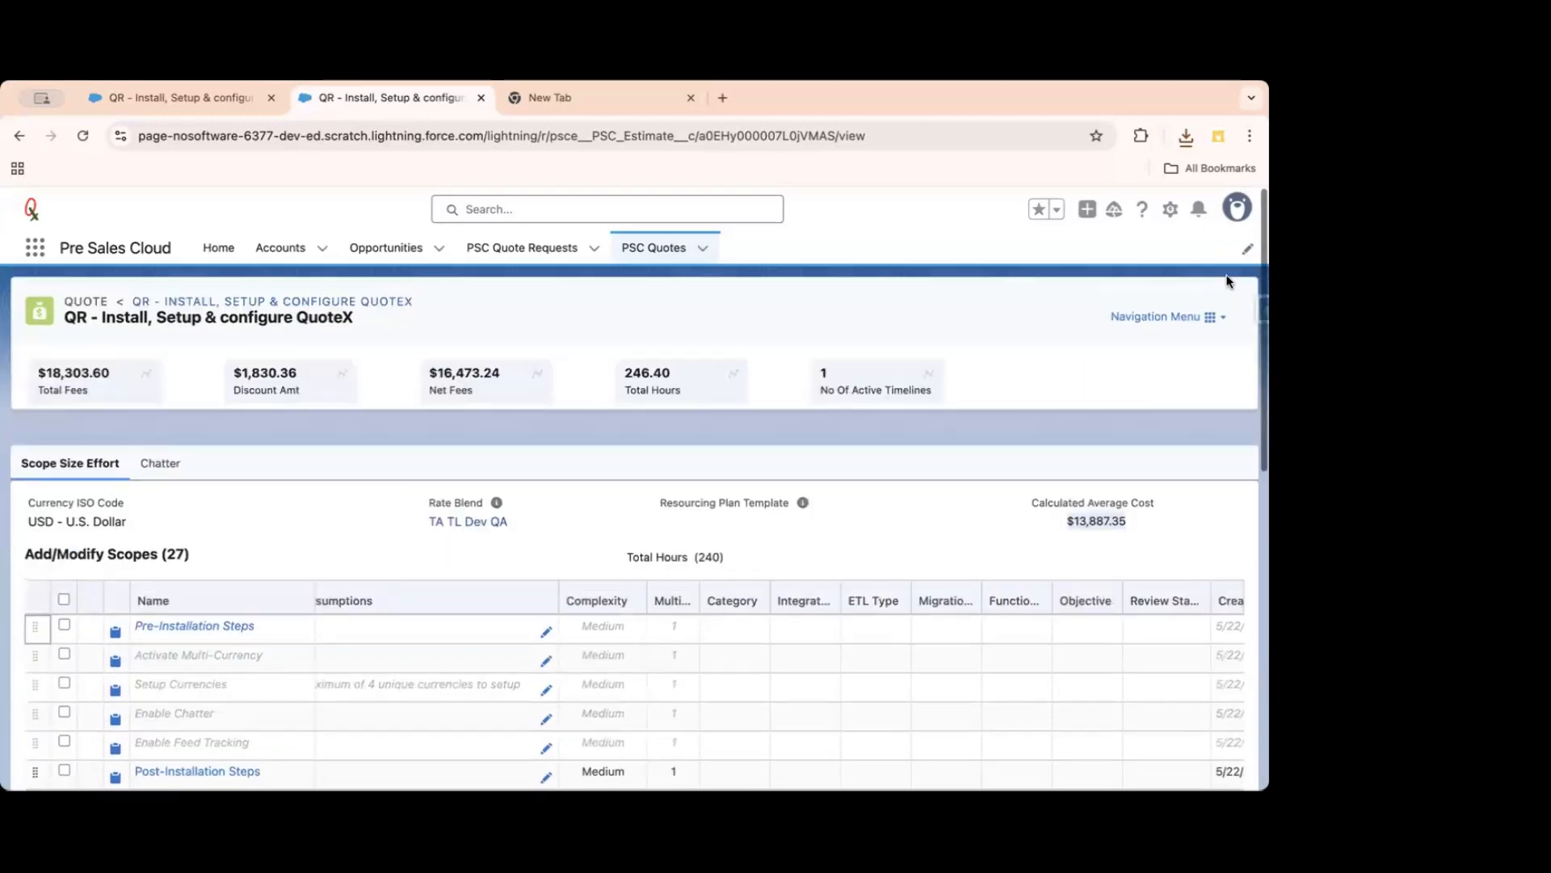
Return to the QuoteX timeline, review its overview and resource rates as presented, and leave Presentation Mode.
left_click(1212, 318)
left_click(1113, 568)
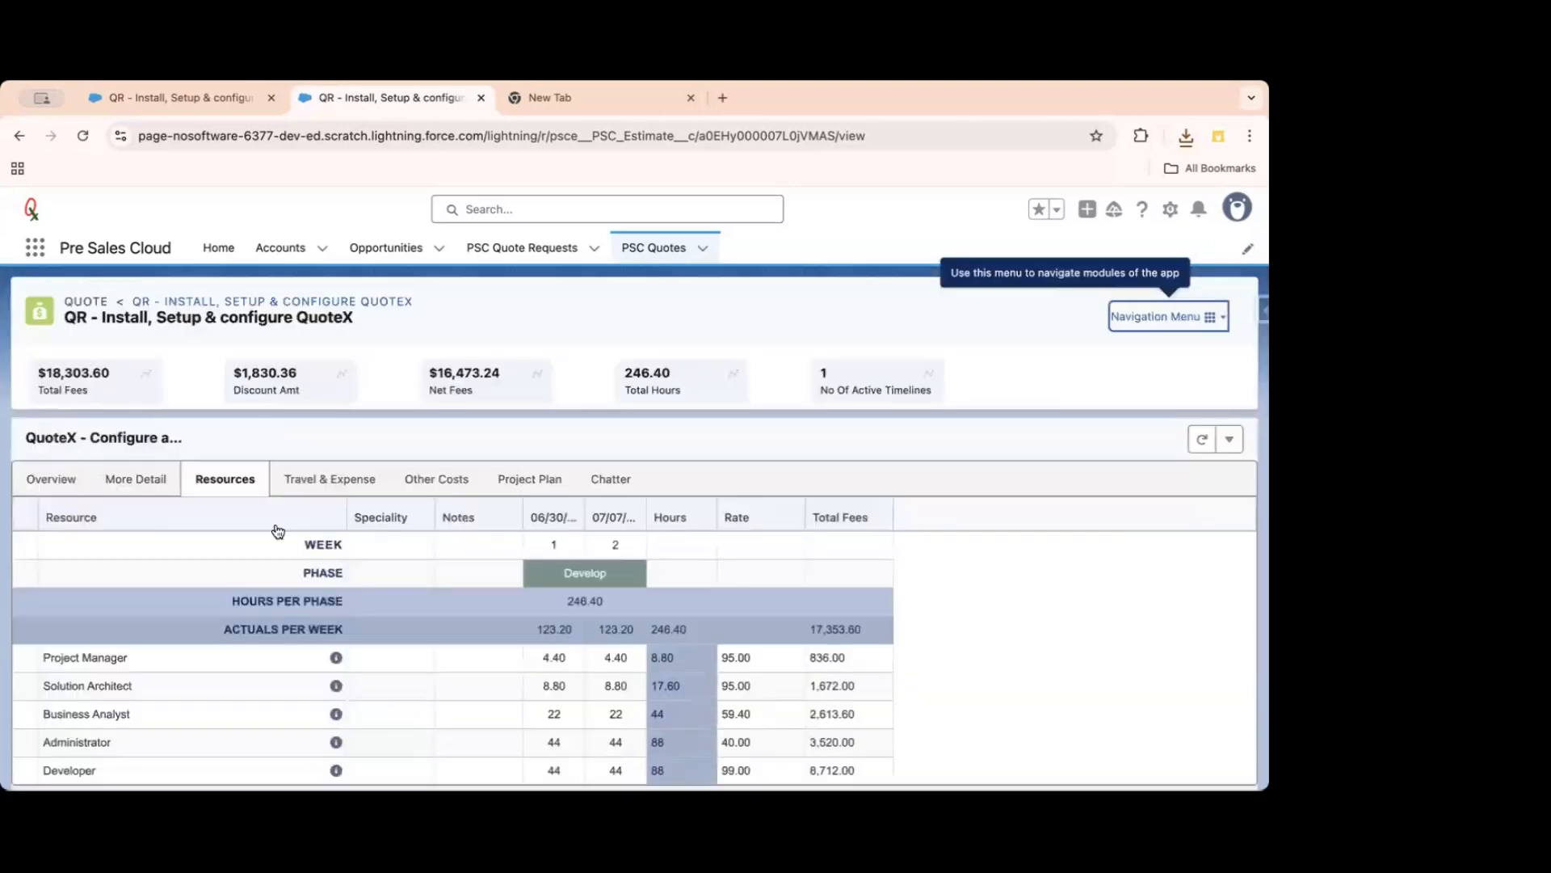
left_click(69, 480)
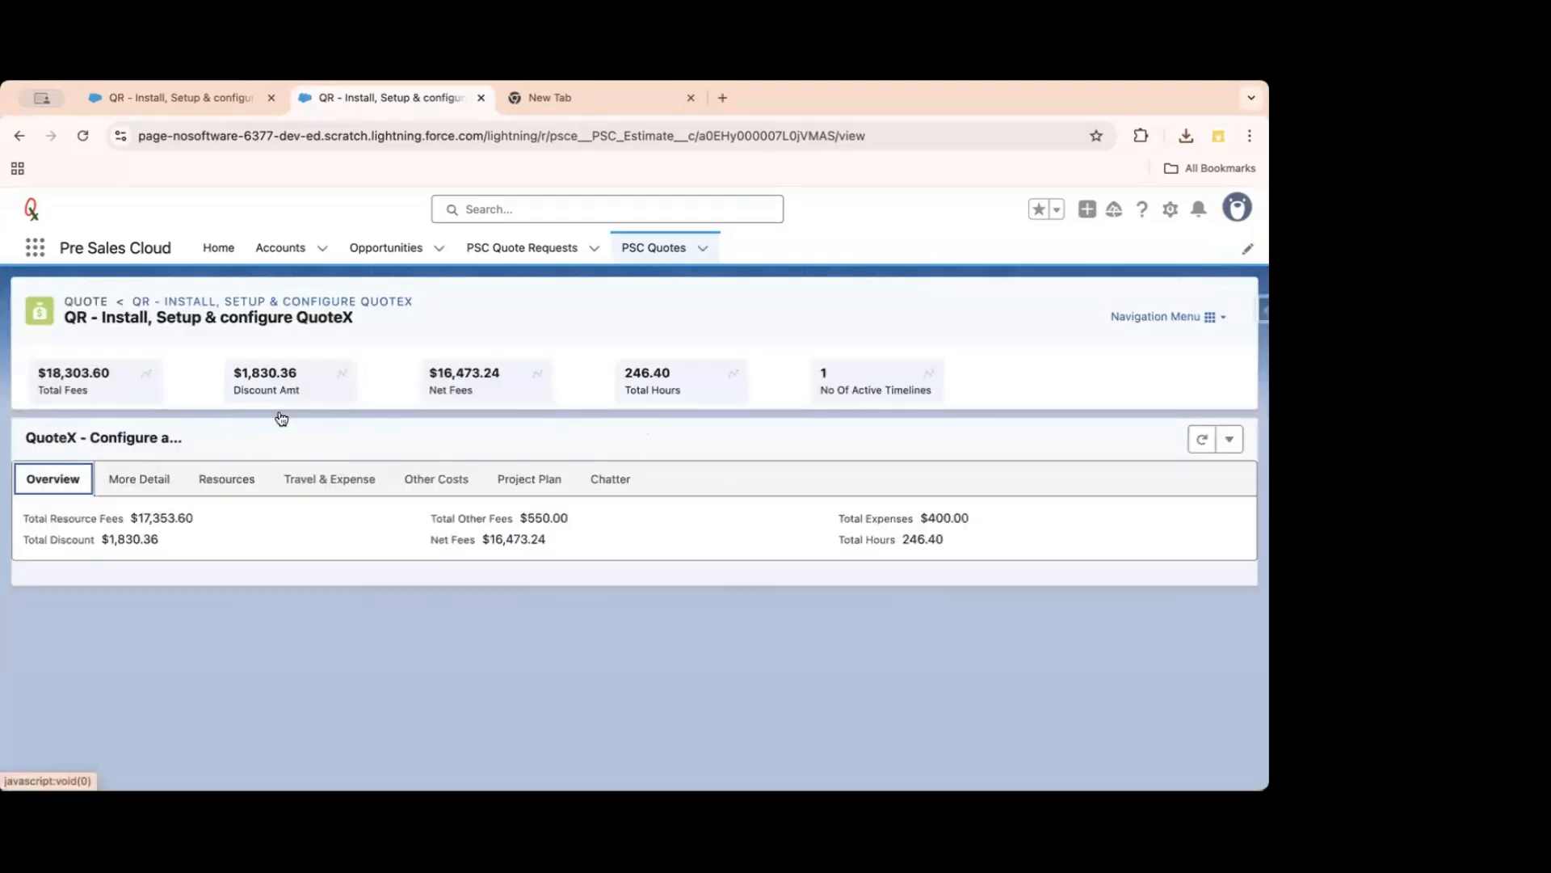
left_click(225, 479)
scroll(765, 664, "down", 1)
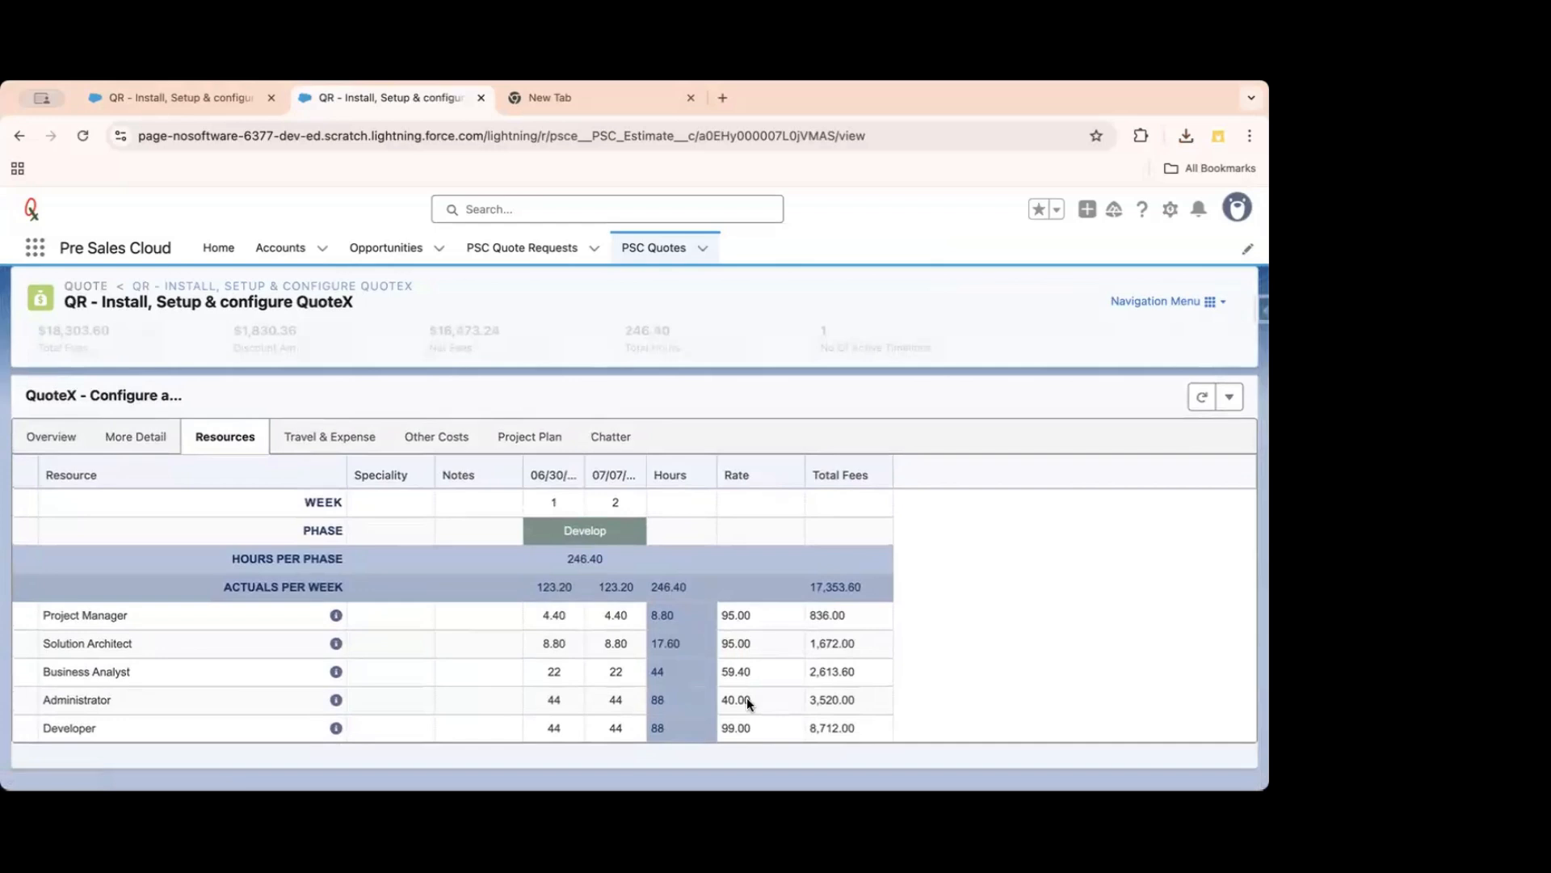
scroll(748, 721, "up", 1)
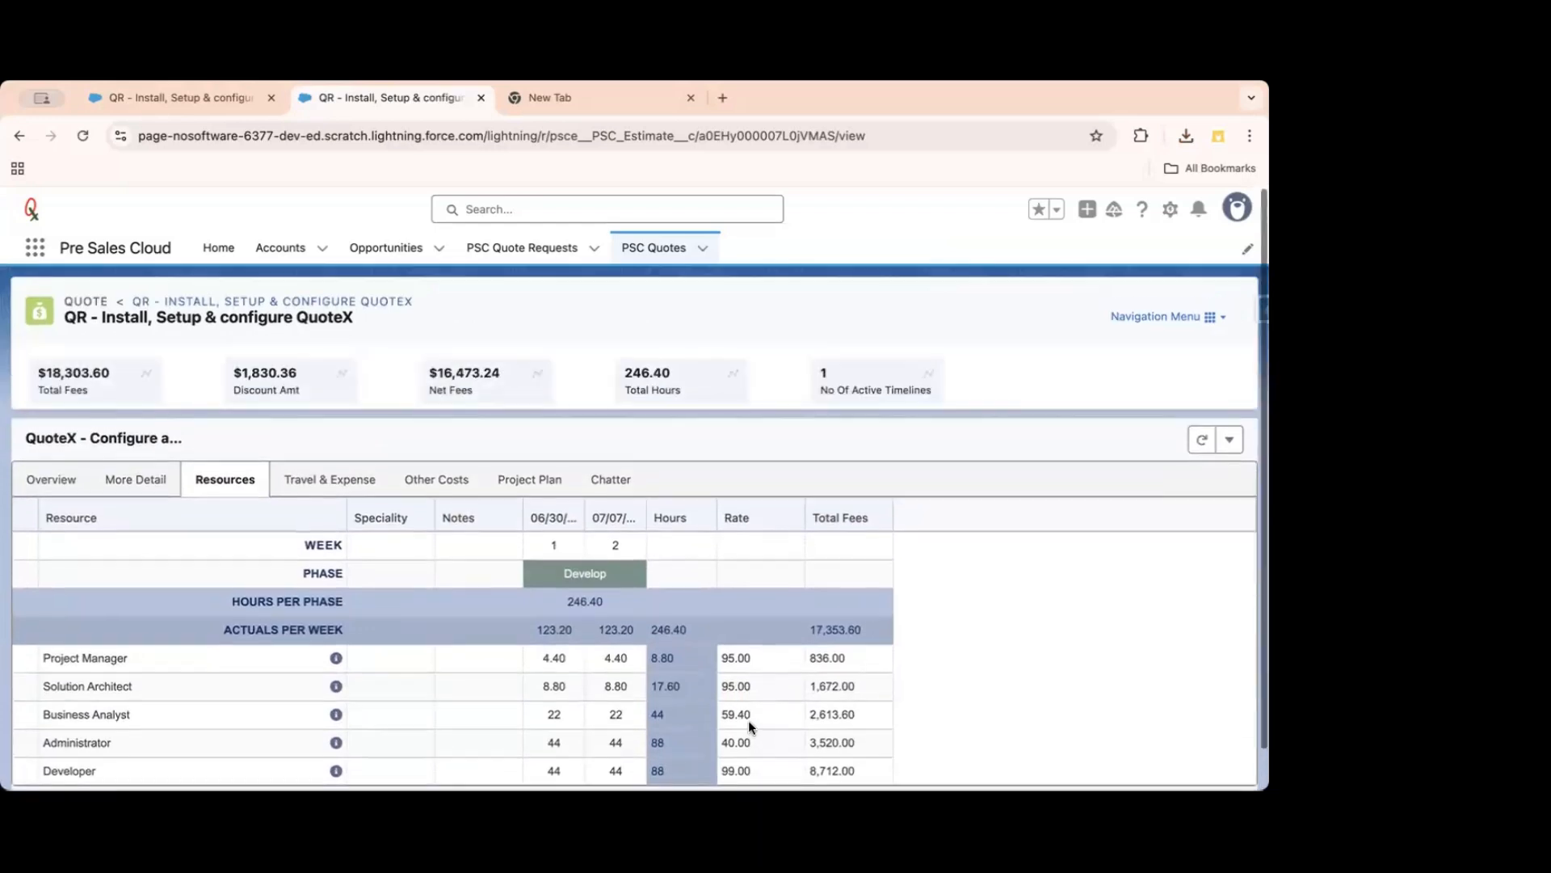
scroll(748, 721, "down", 1)
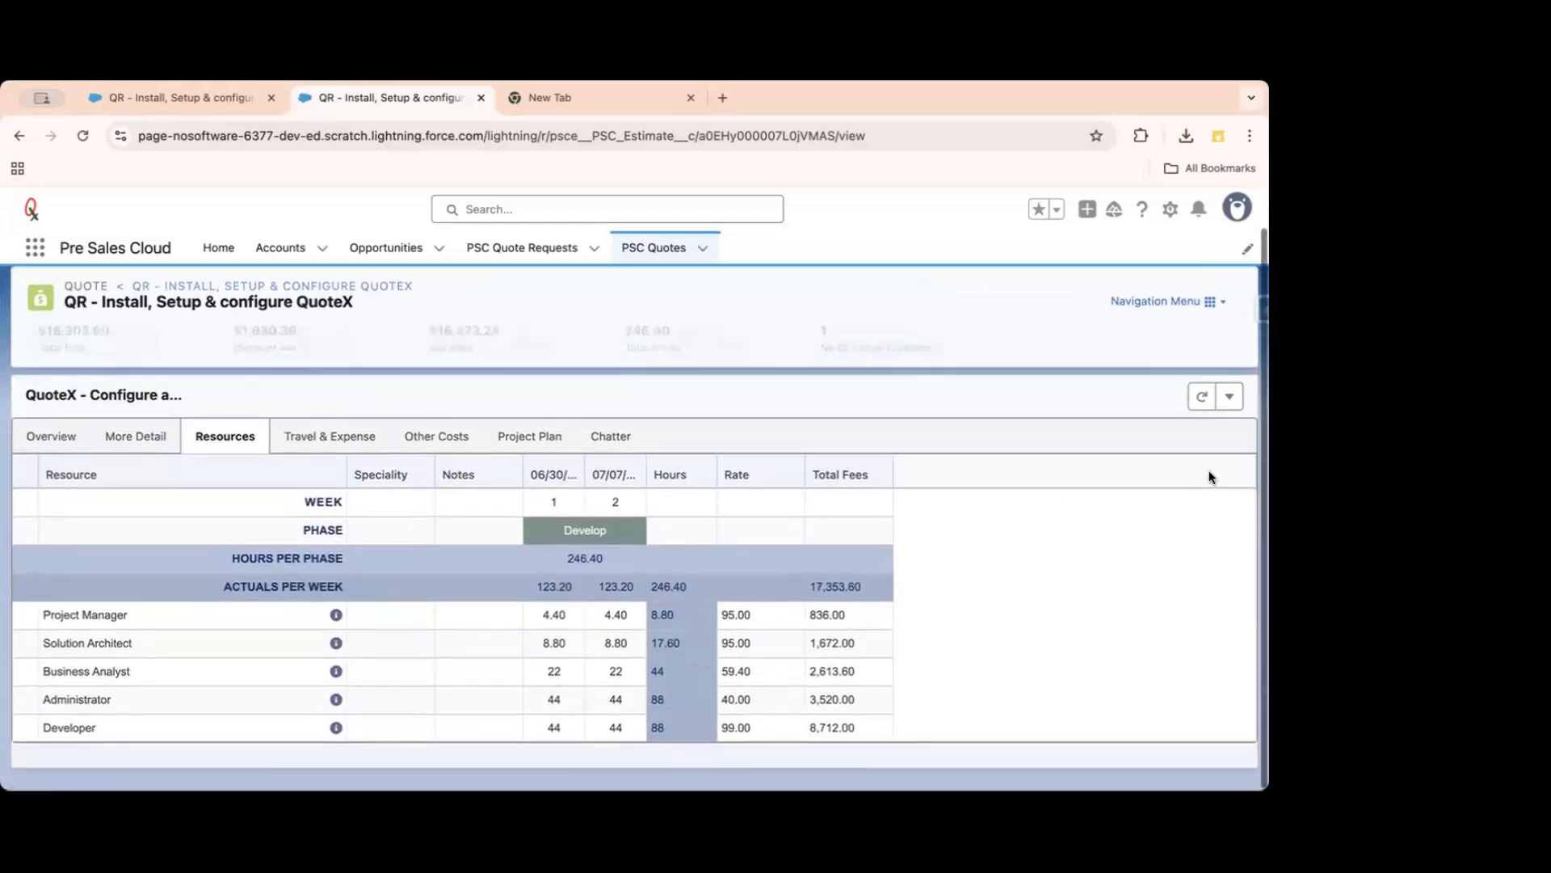
left_click(1230, 399)
left_click(1193, 432)
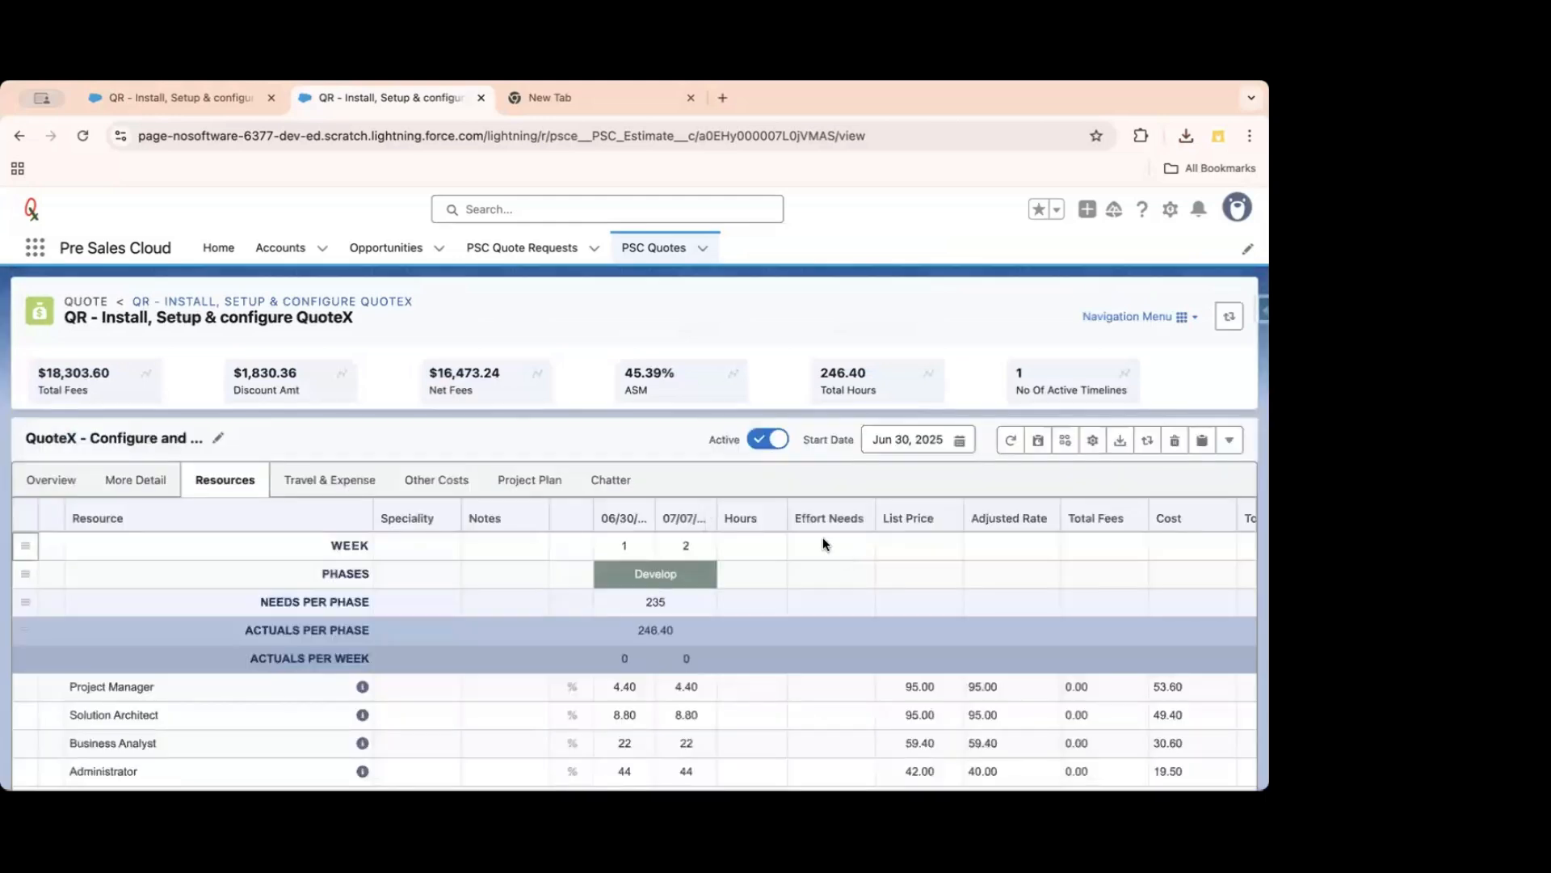
Set the Project Manager's adjusted rate to 90.
scroll(638, 663, "down", 2)
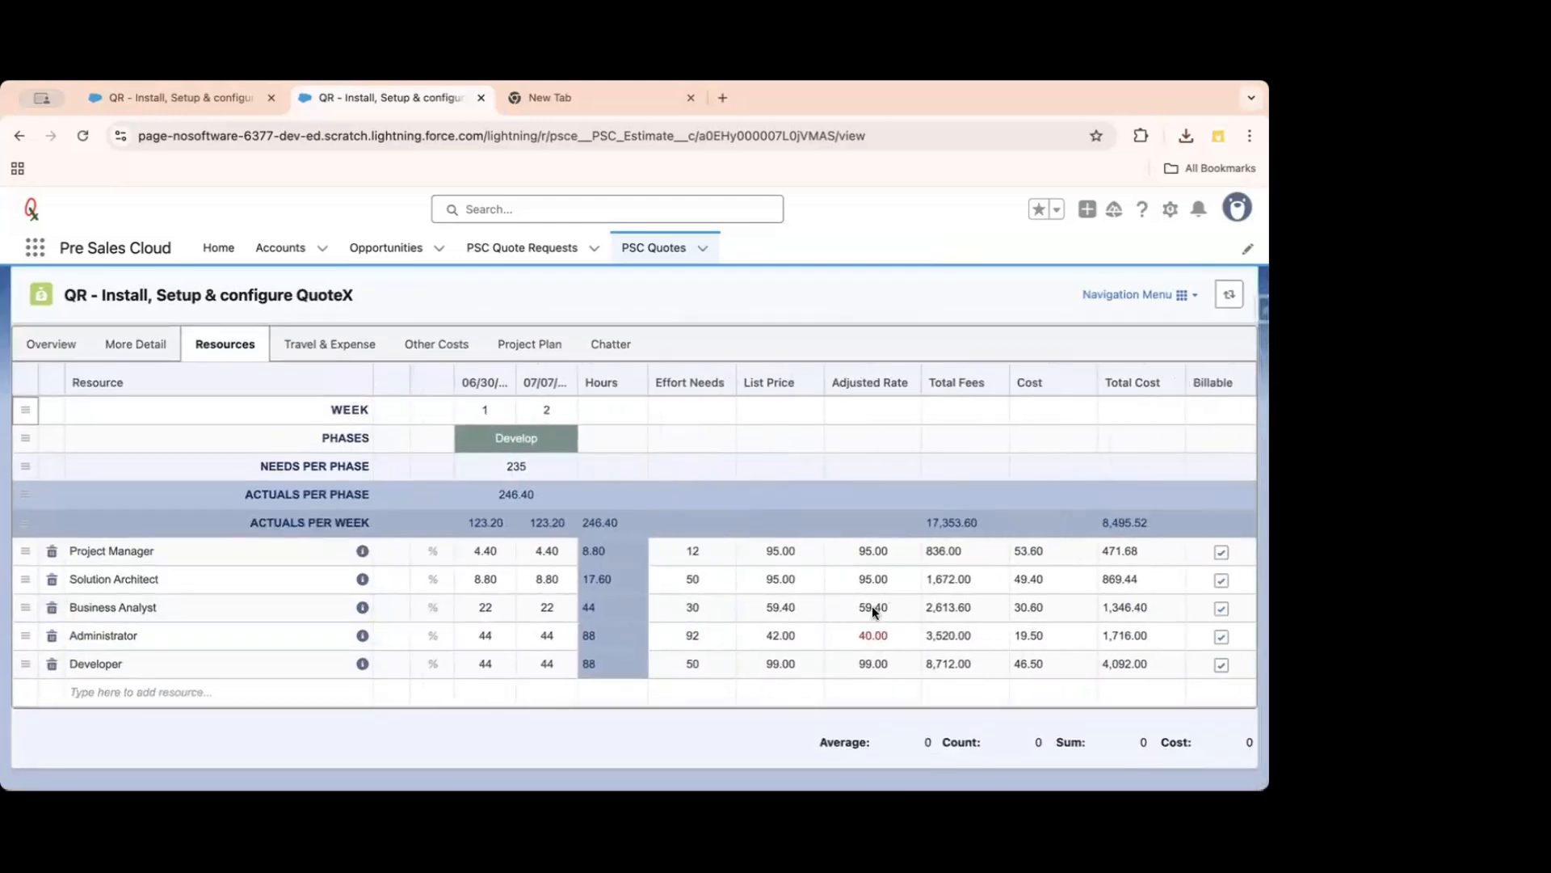
left_click(866, 553)
key("ctrl+a")
key("BackSpace")
type("90")
key("Return")
scroll(46, 465, "up", 2)
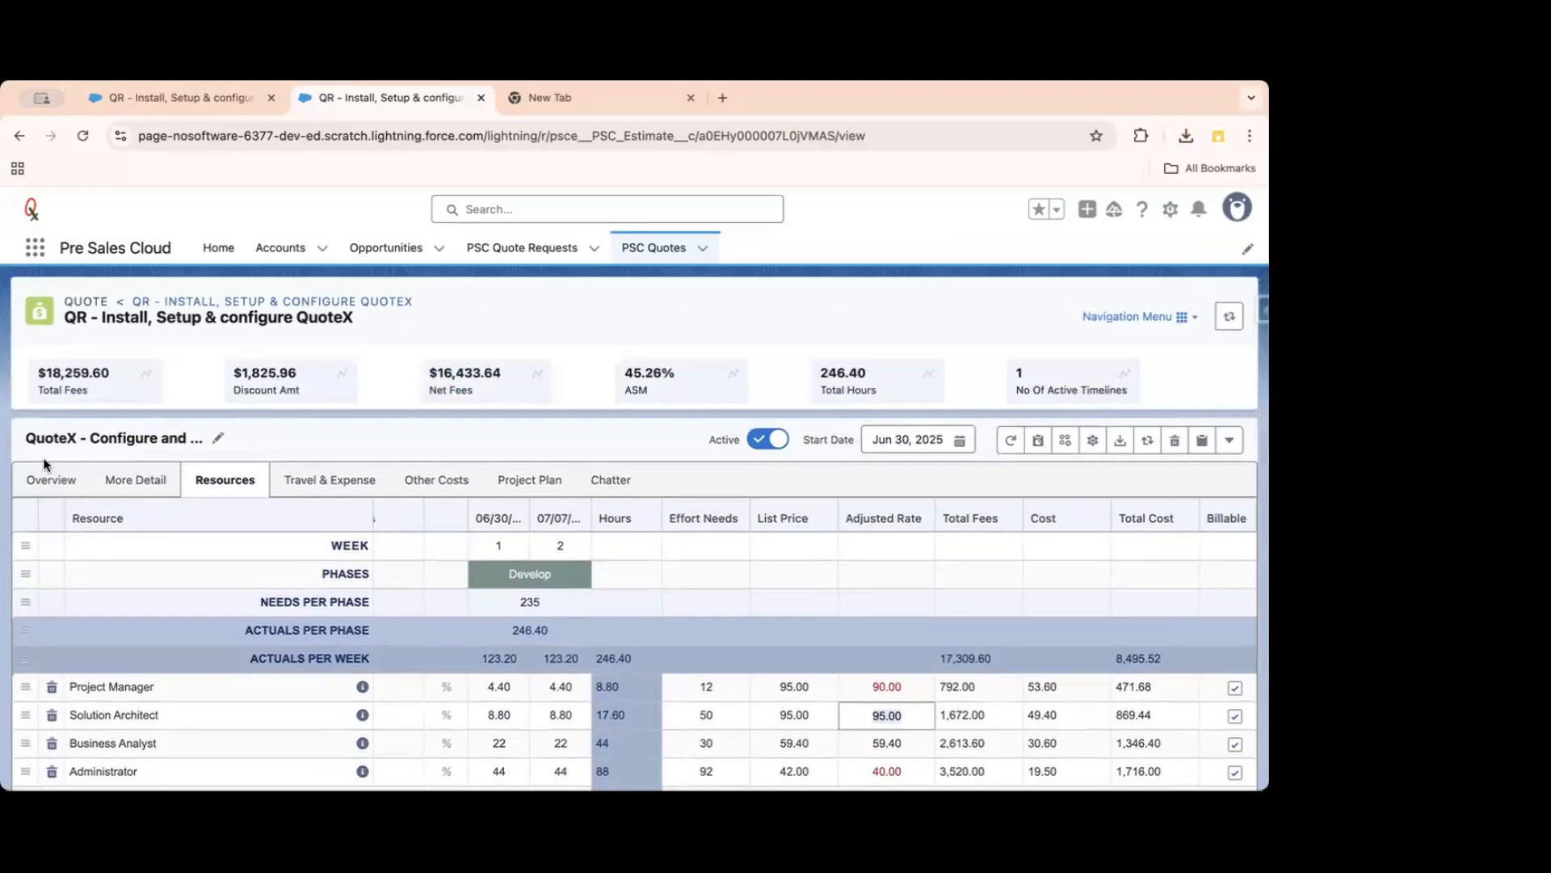
Set the timeline's discount to 2% in the overview and check the ASM.
left_click(45, 482)
left_click(166, 627)
left_click(667, 574)
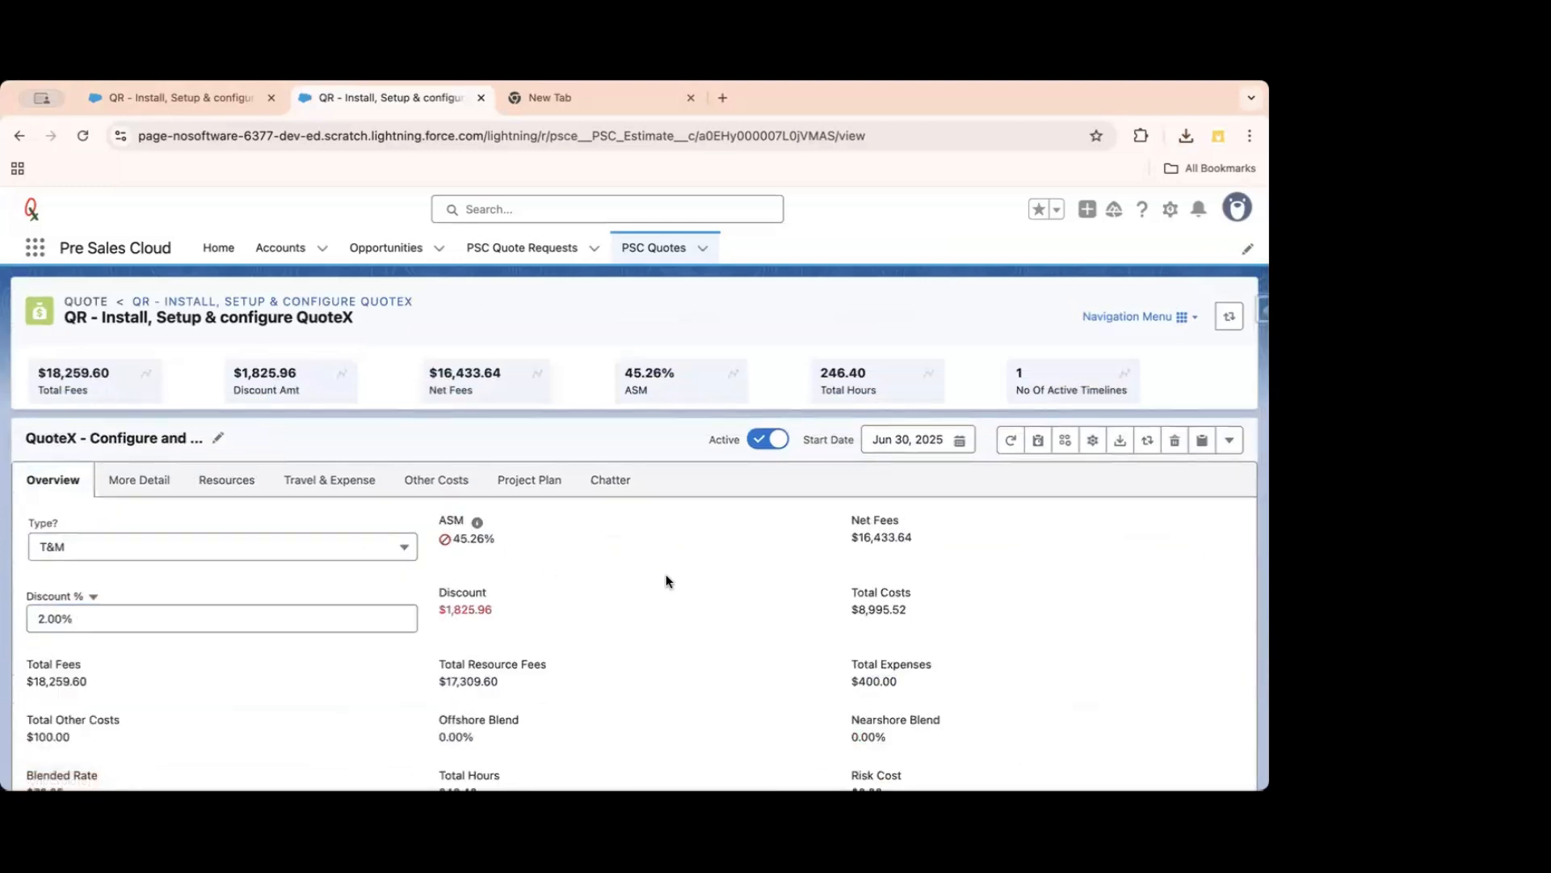
left_click_drag(441, 520, 547, 551)
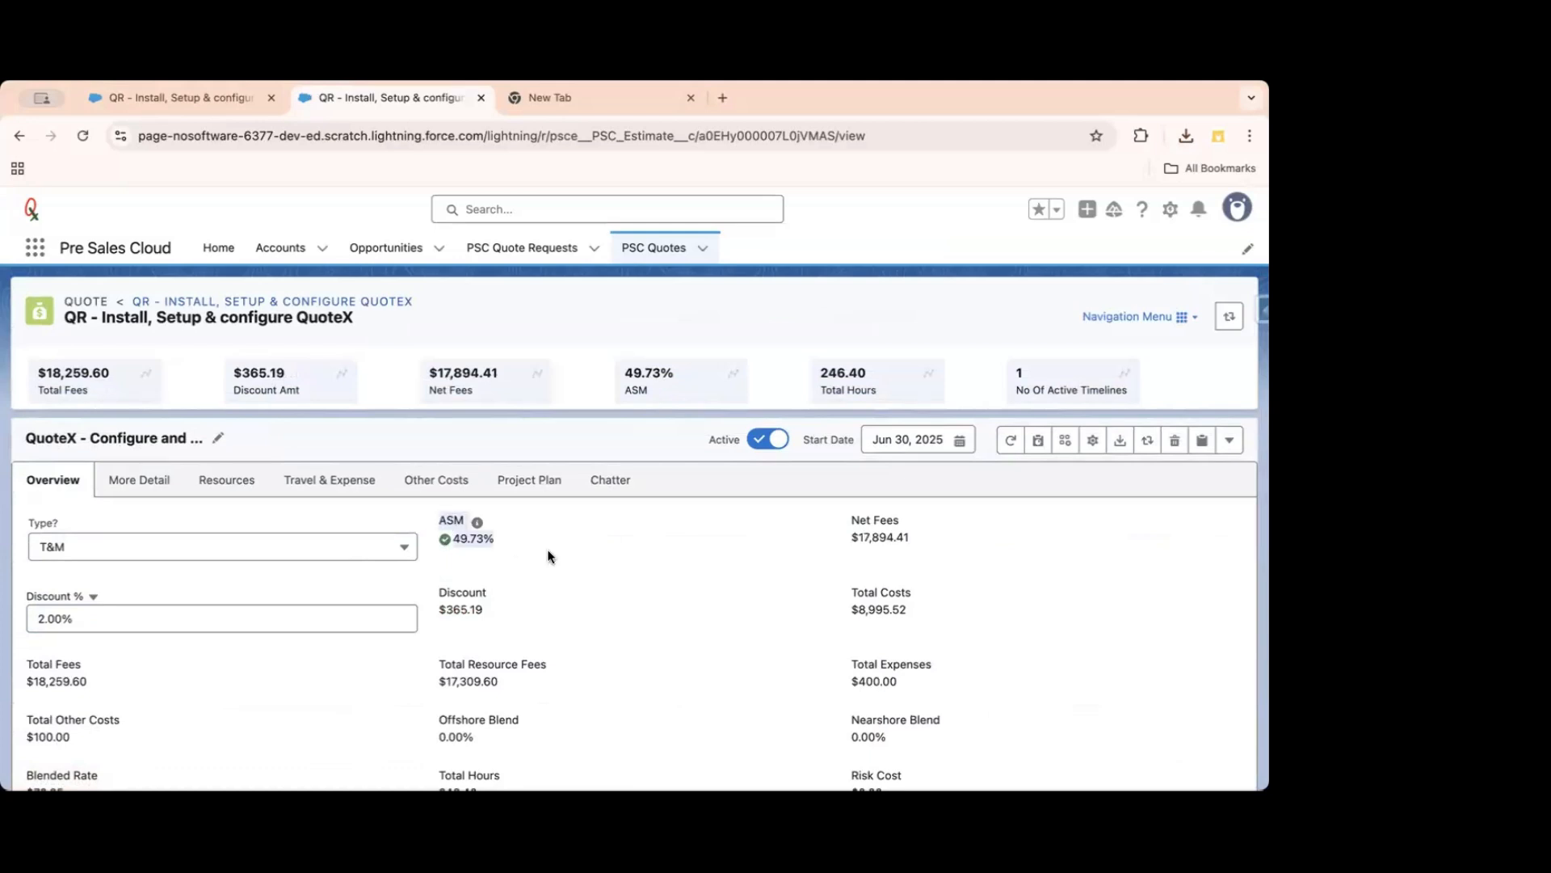
Compare the timeline's fees and resource rates between Presentation Mode and the normal editing view.
left_click(226, 480)
left_click(1228, 440)
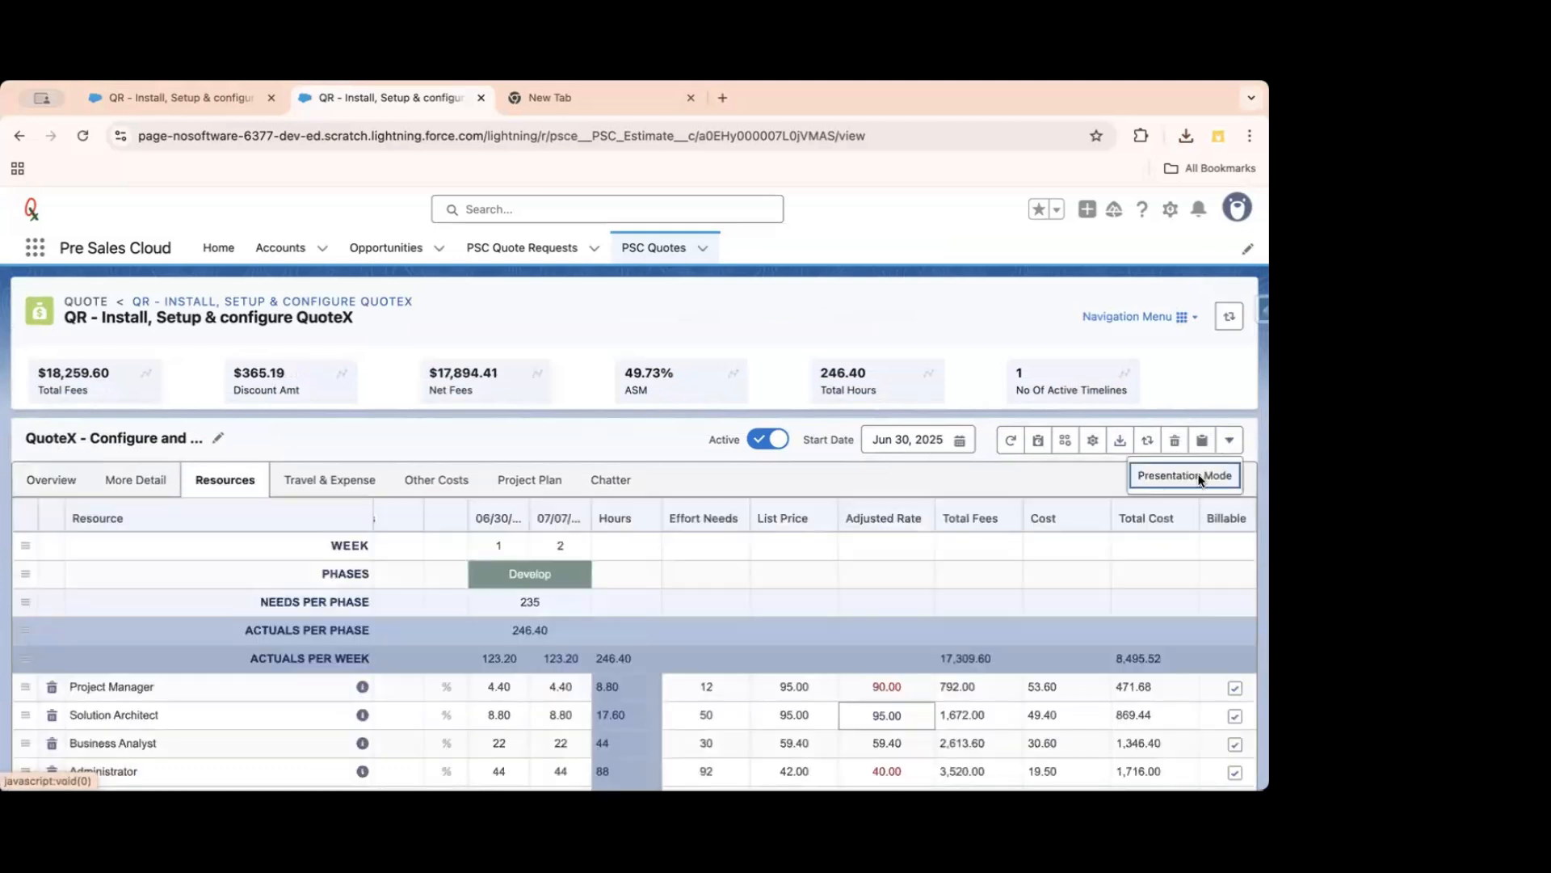
left_click(1203, 483)
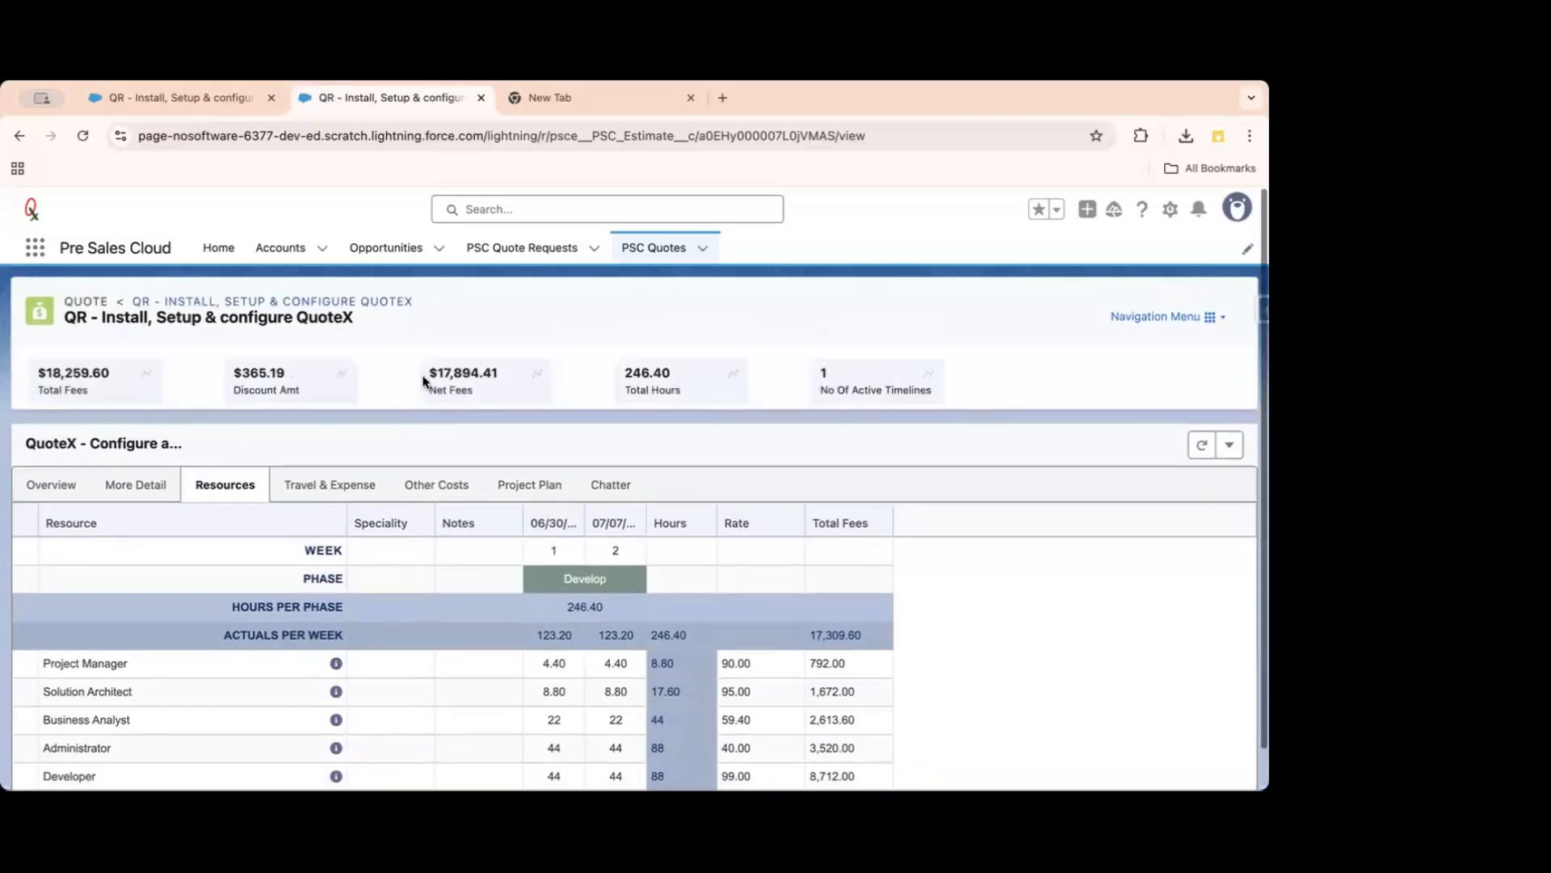
left_click(1229, 439)
left_click(1199, 474)
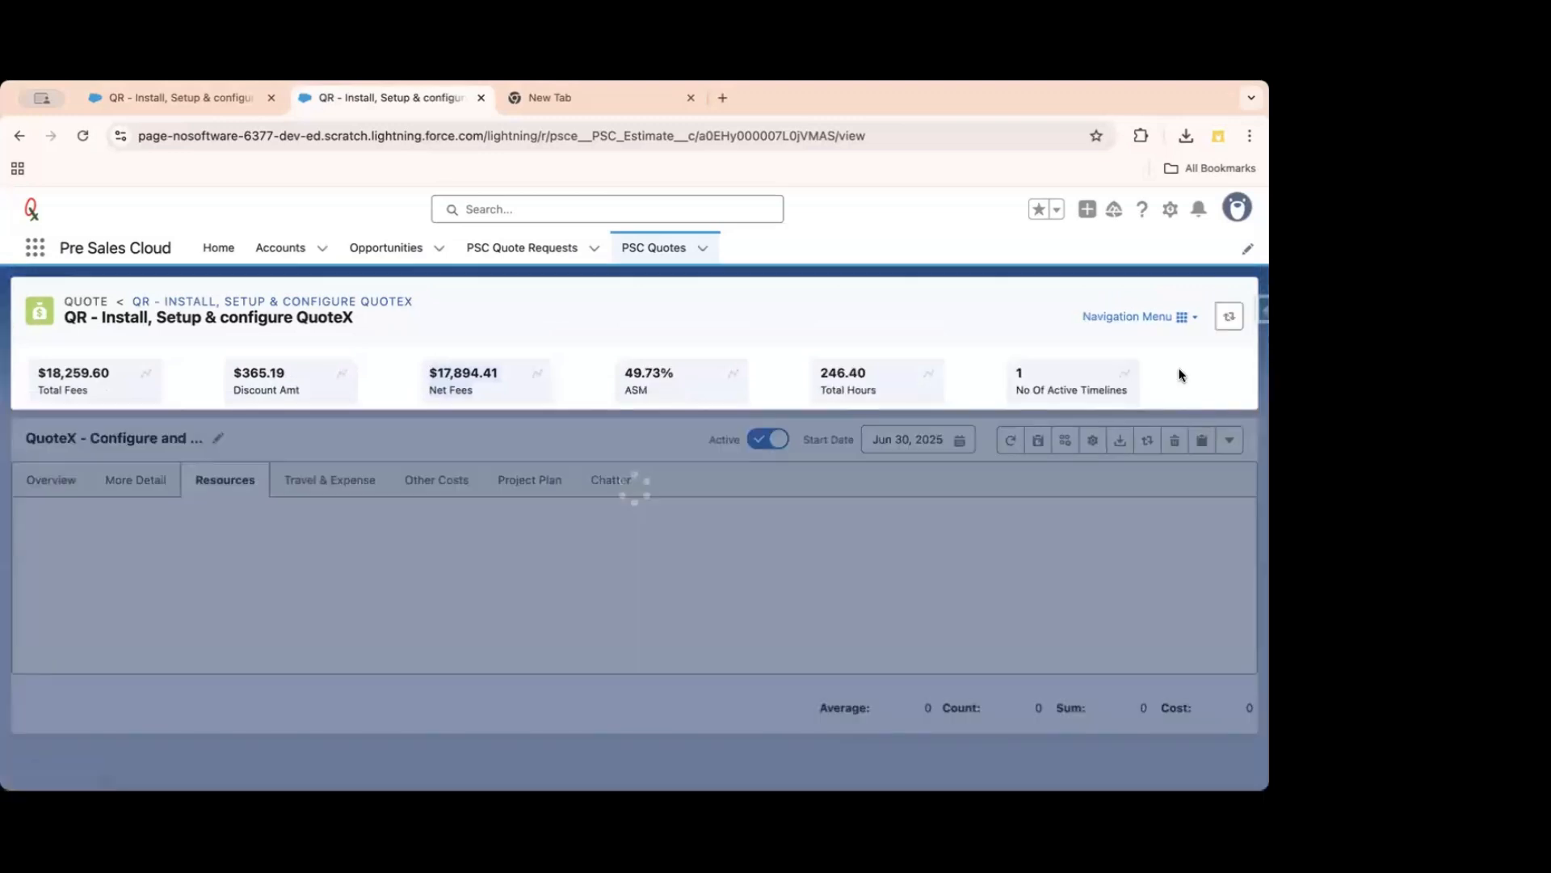
left_click(1228, 440)
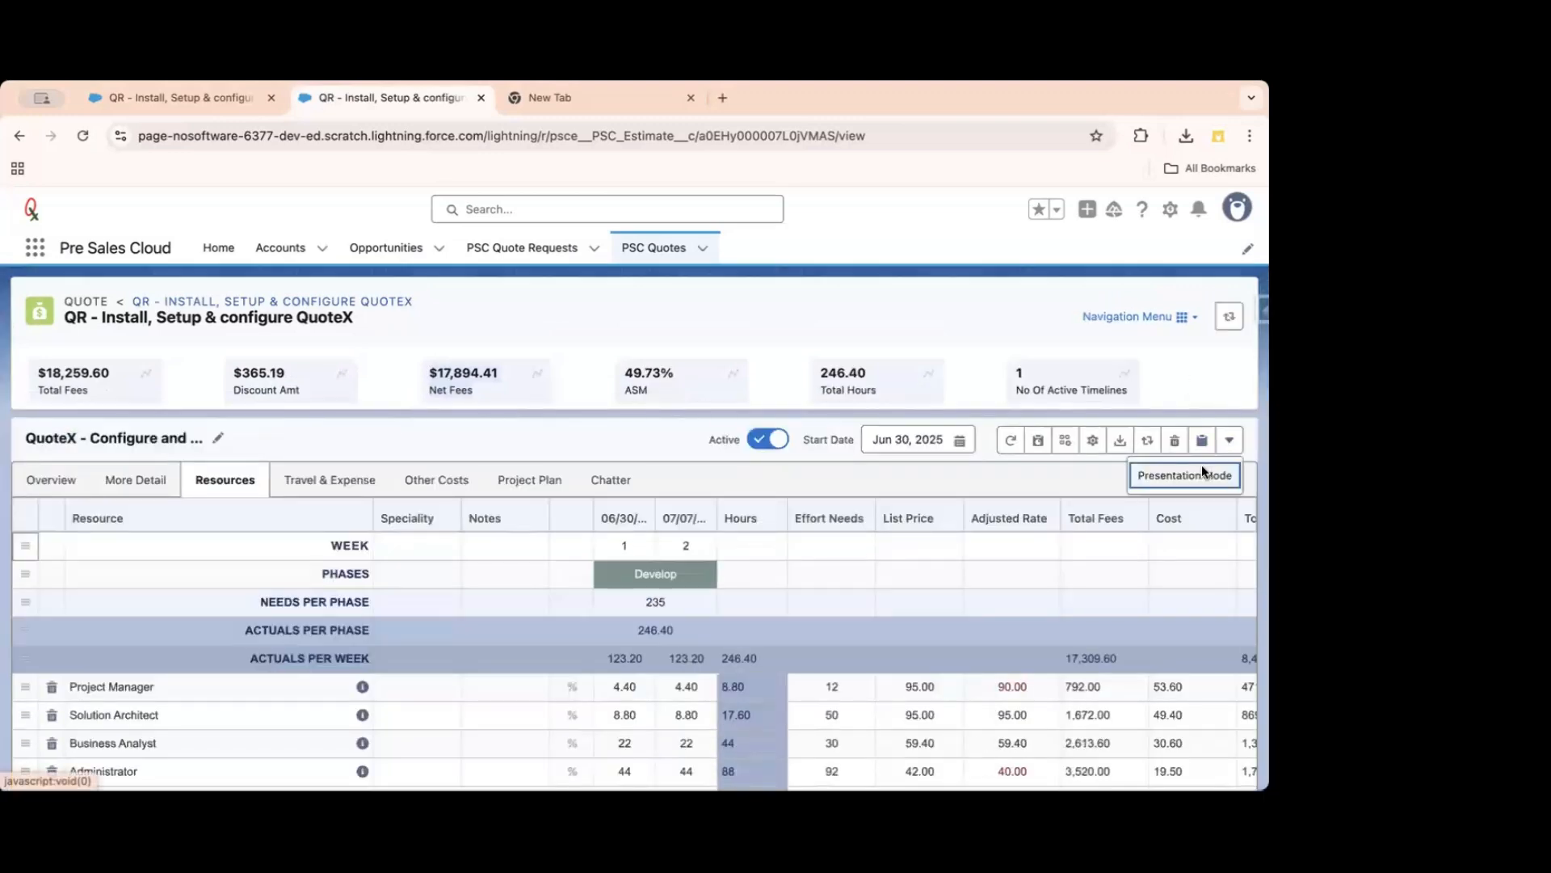
left_click(1200, 474)
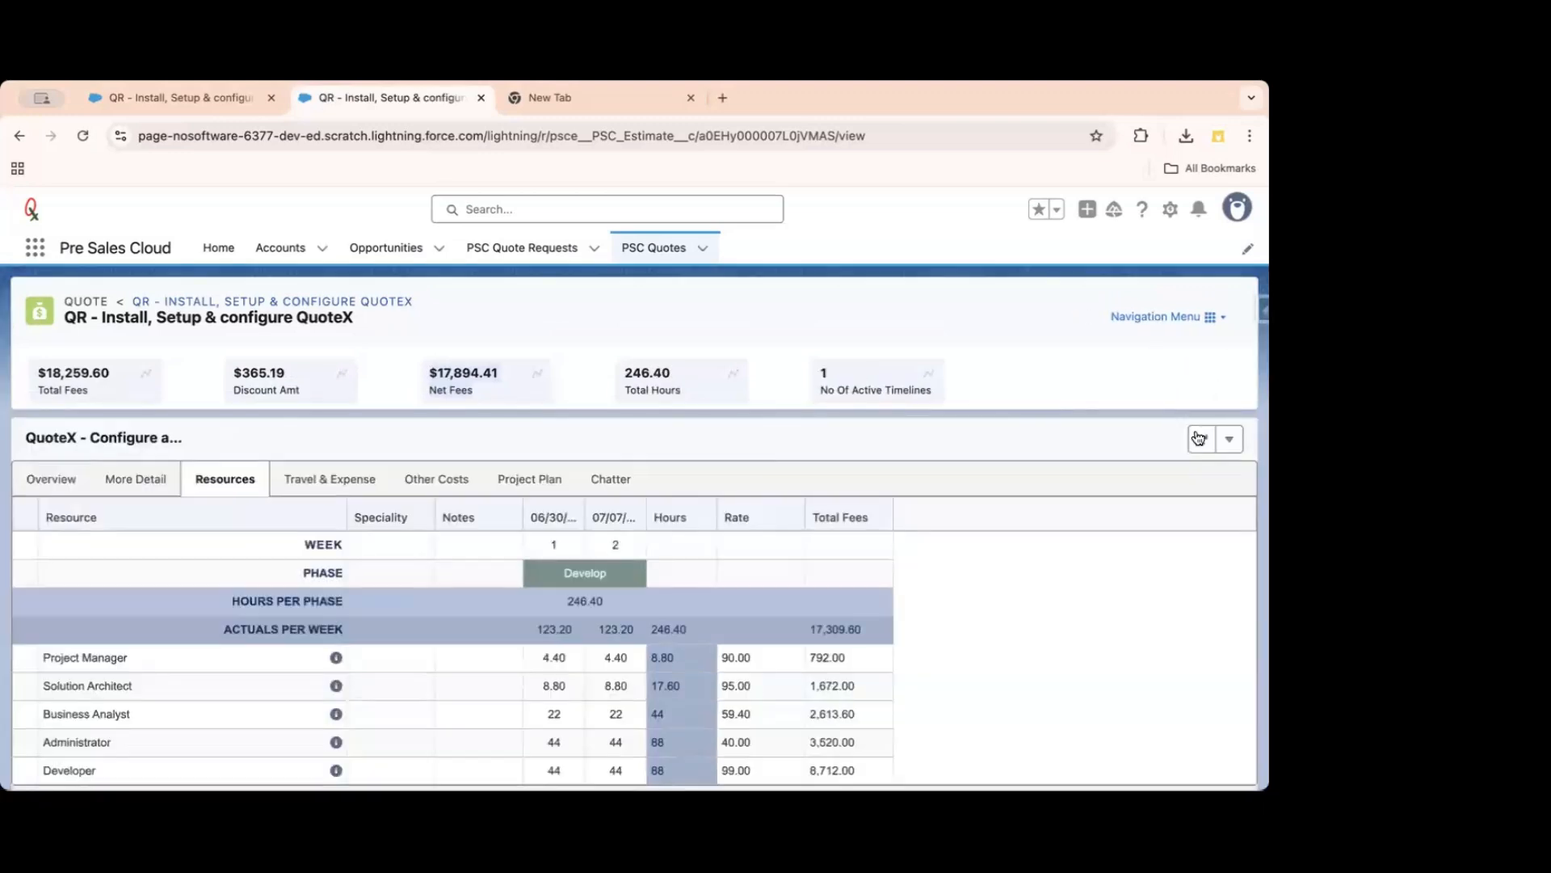
scroll(816, 651, "down", 2)
scroll(773, 590, "up", 1)
left_click(1229, 397)
left_click(1192, 433)
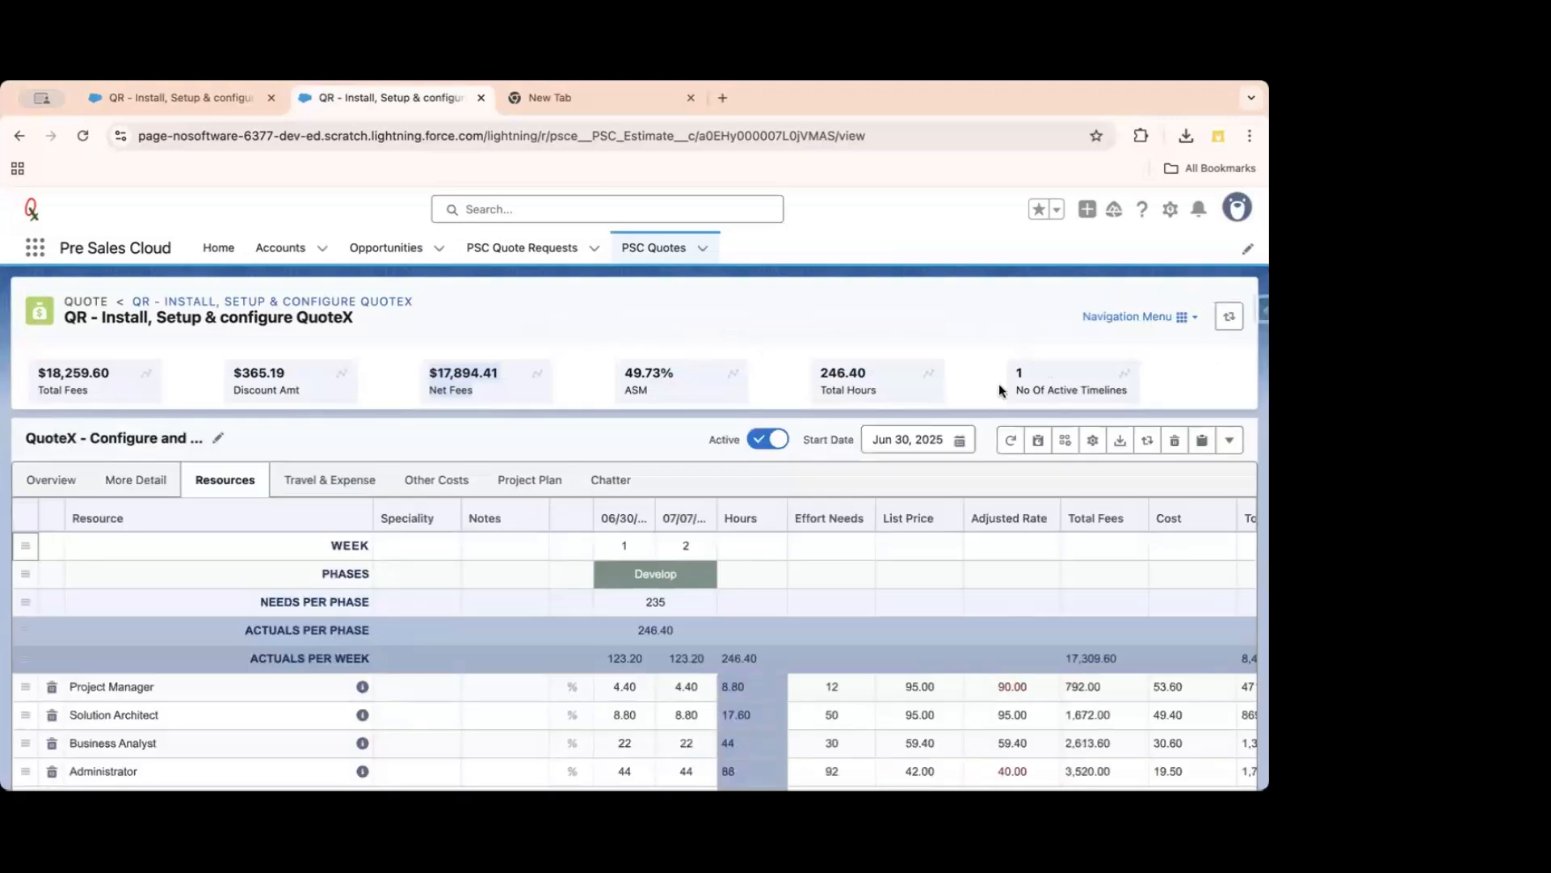
scroll(706, 669, "down", 3)
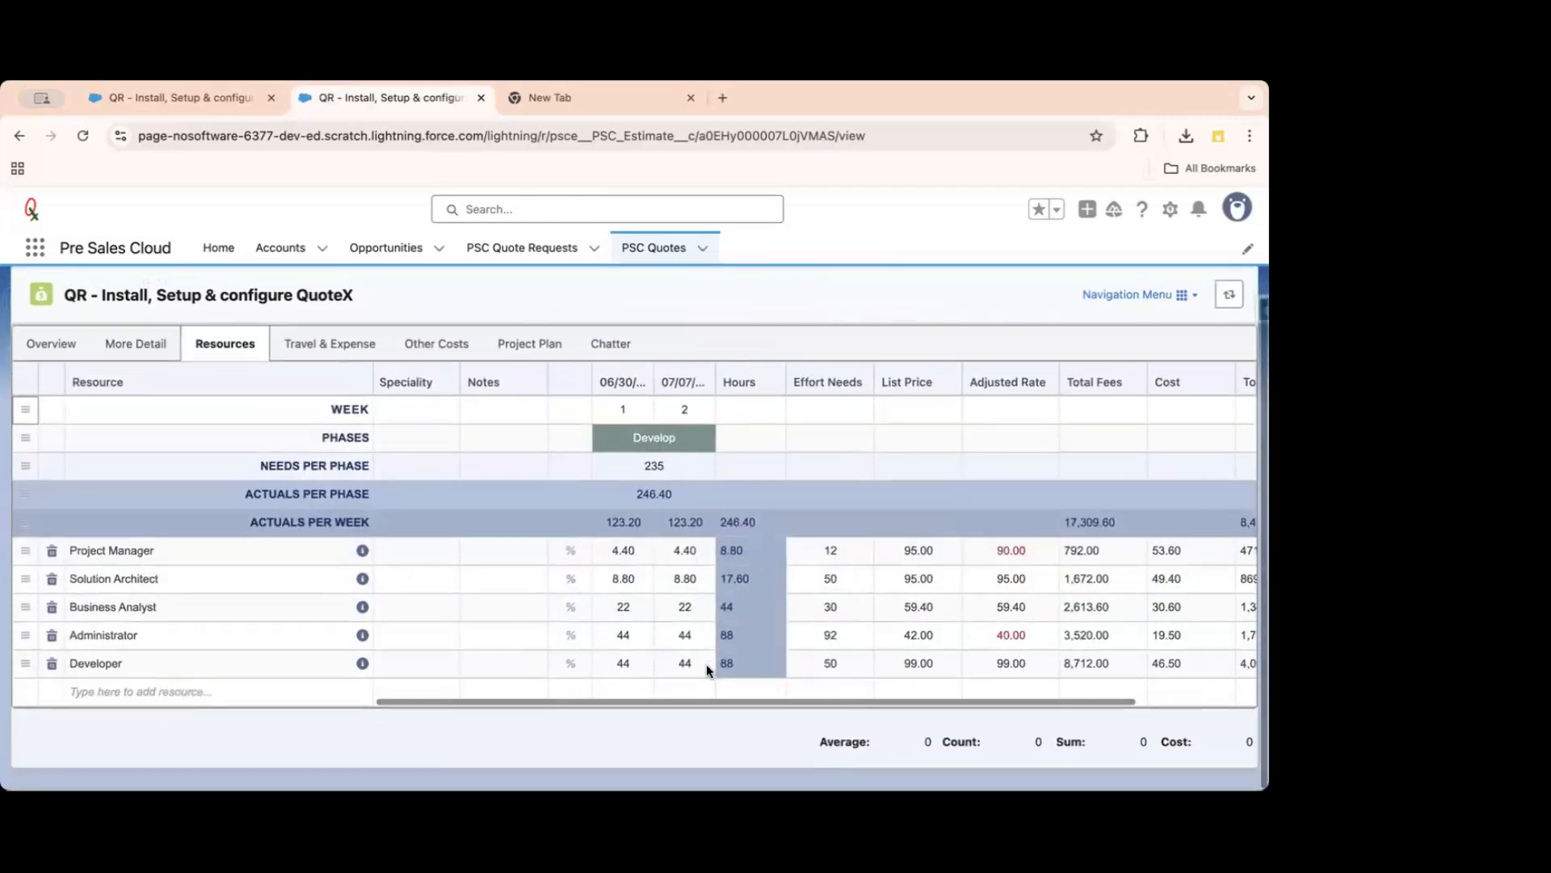
scroll(706, 669, "up", 3)
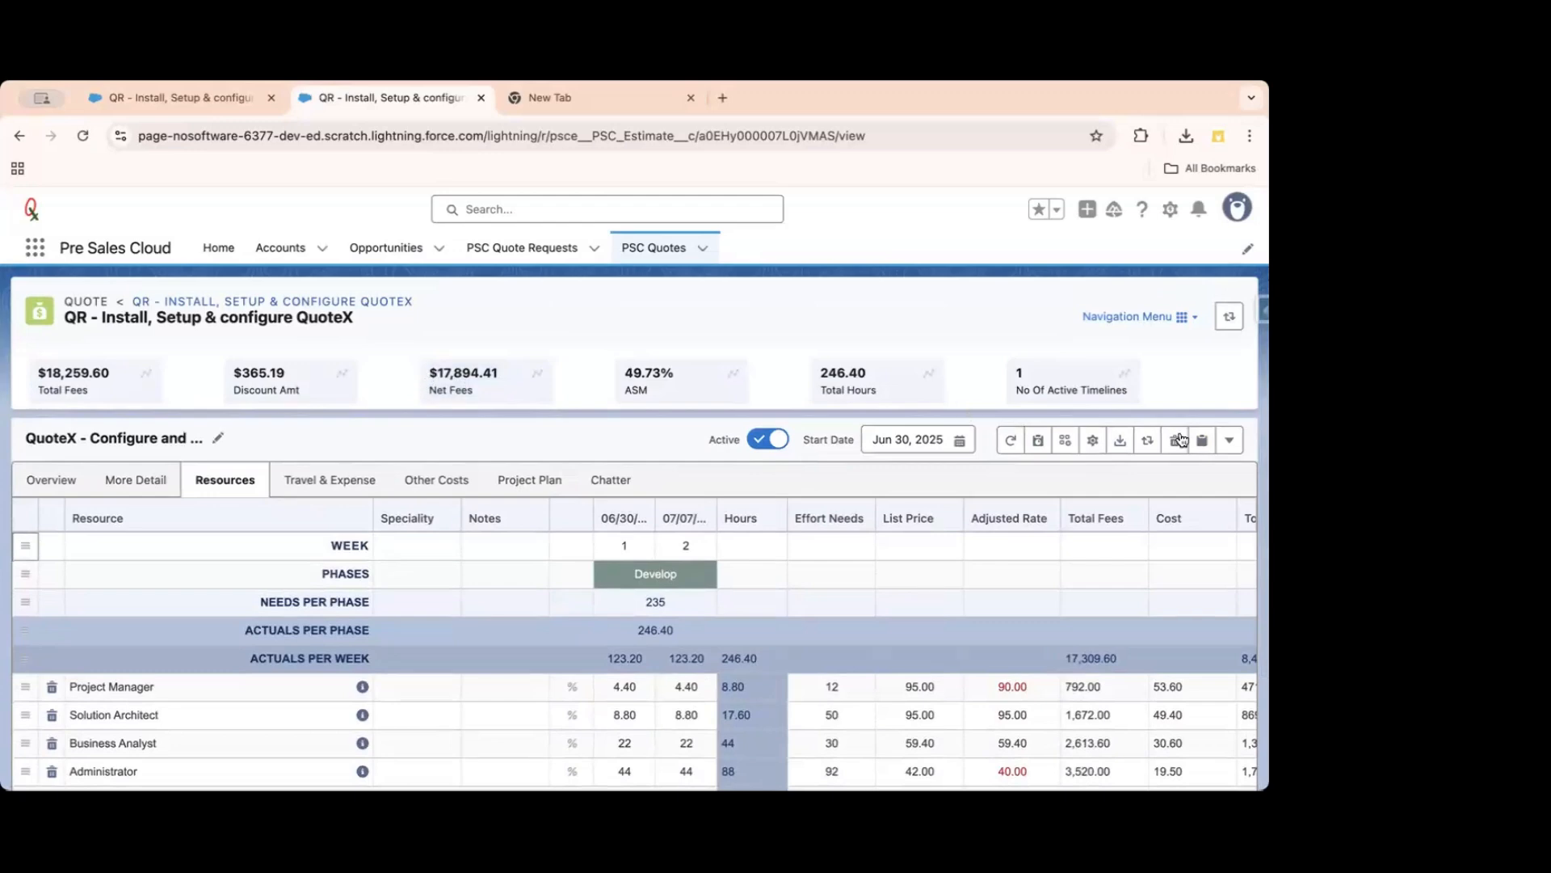
View the quote's Scope Size Effort, and return to the QuoteX timeline to examine its resource hours and effort needs.
left_click(1181, 321)
left_click(1118, 383)
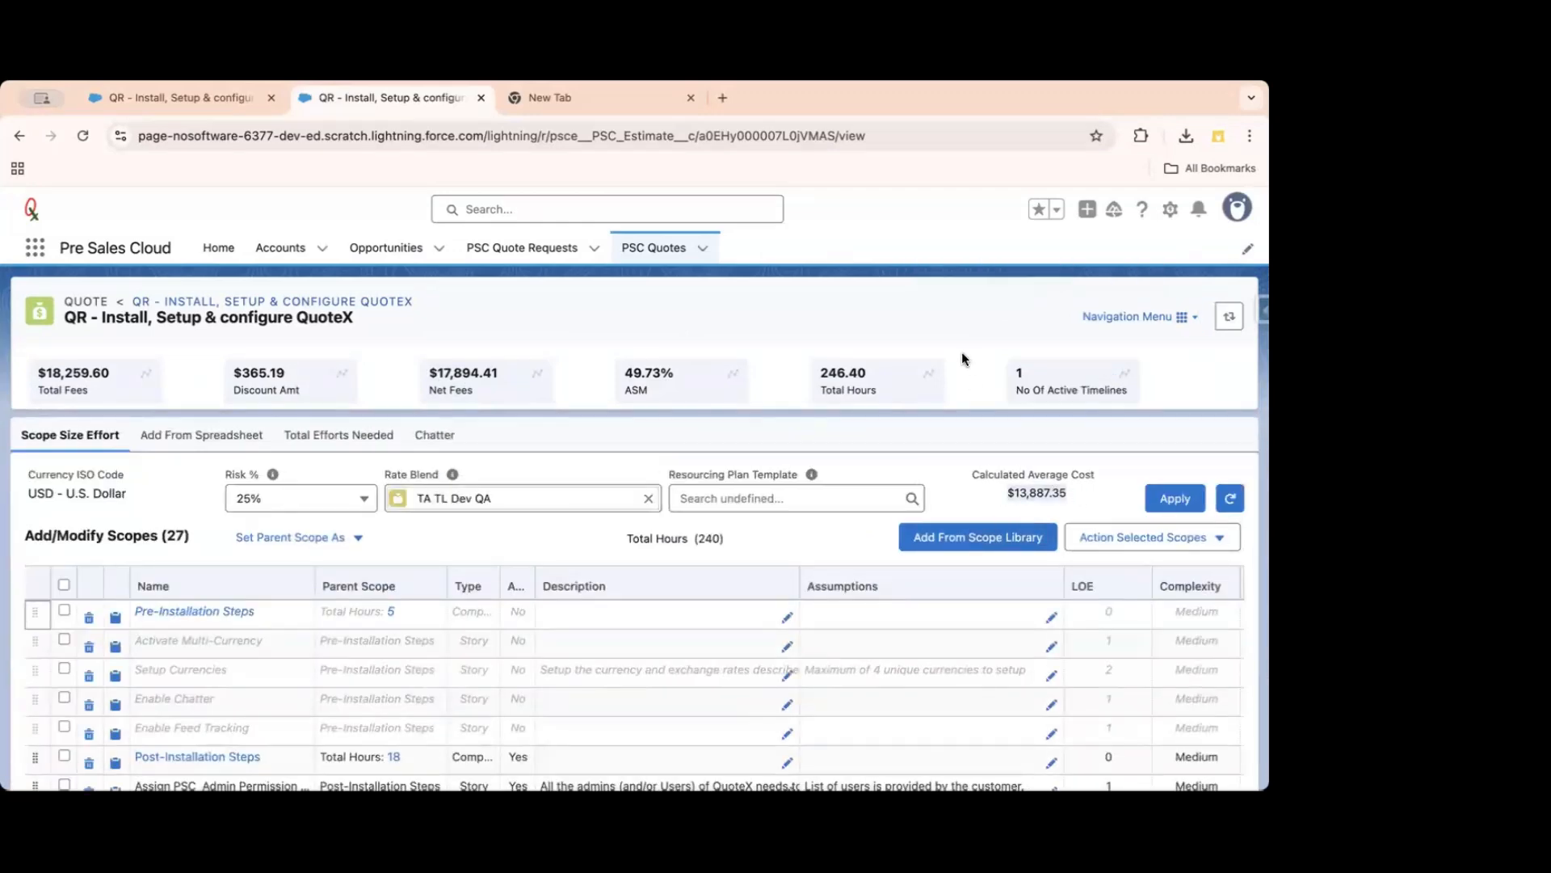
left_click(1182, 318)
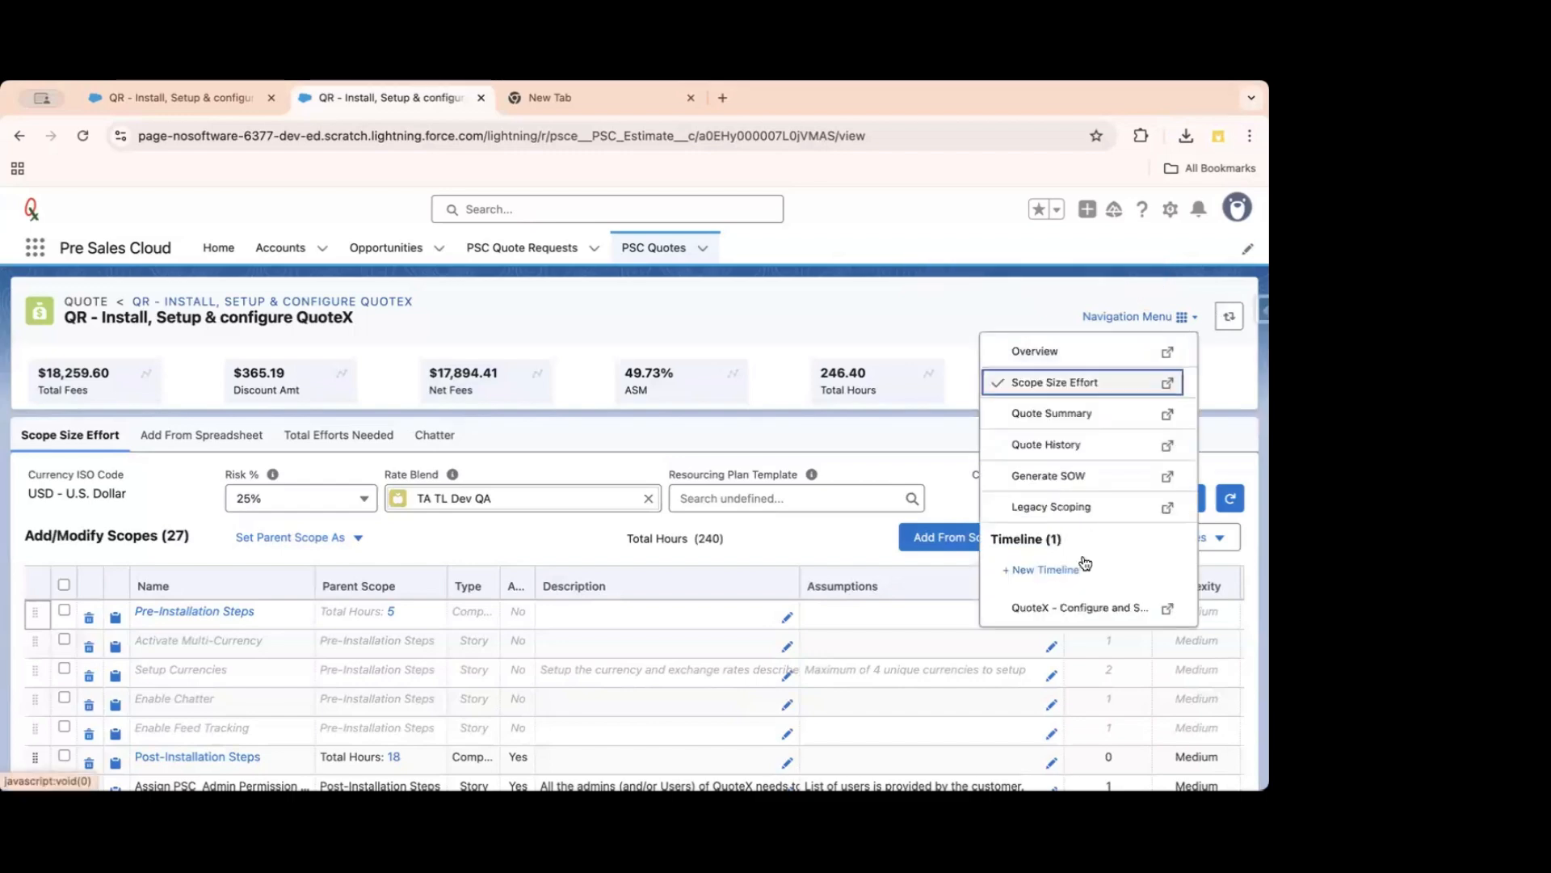
left_click(1082, 607)
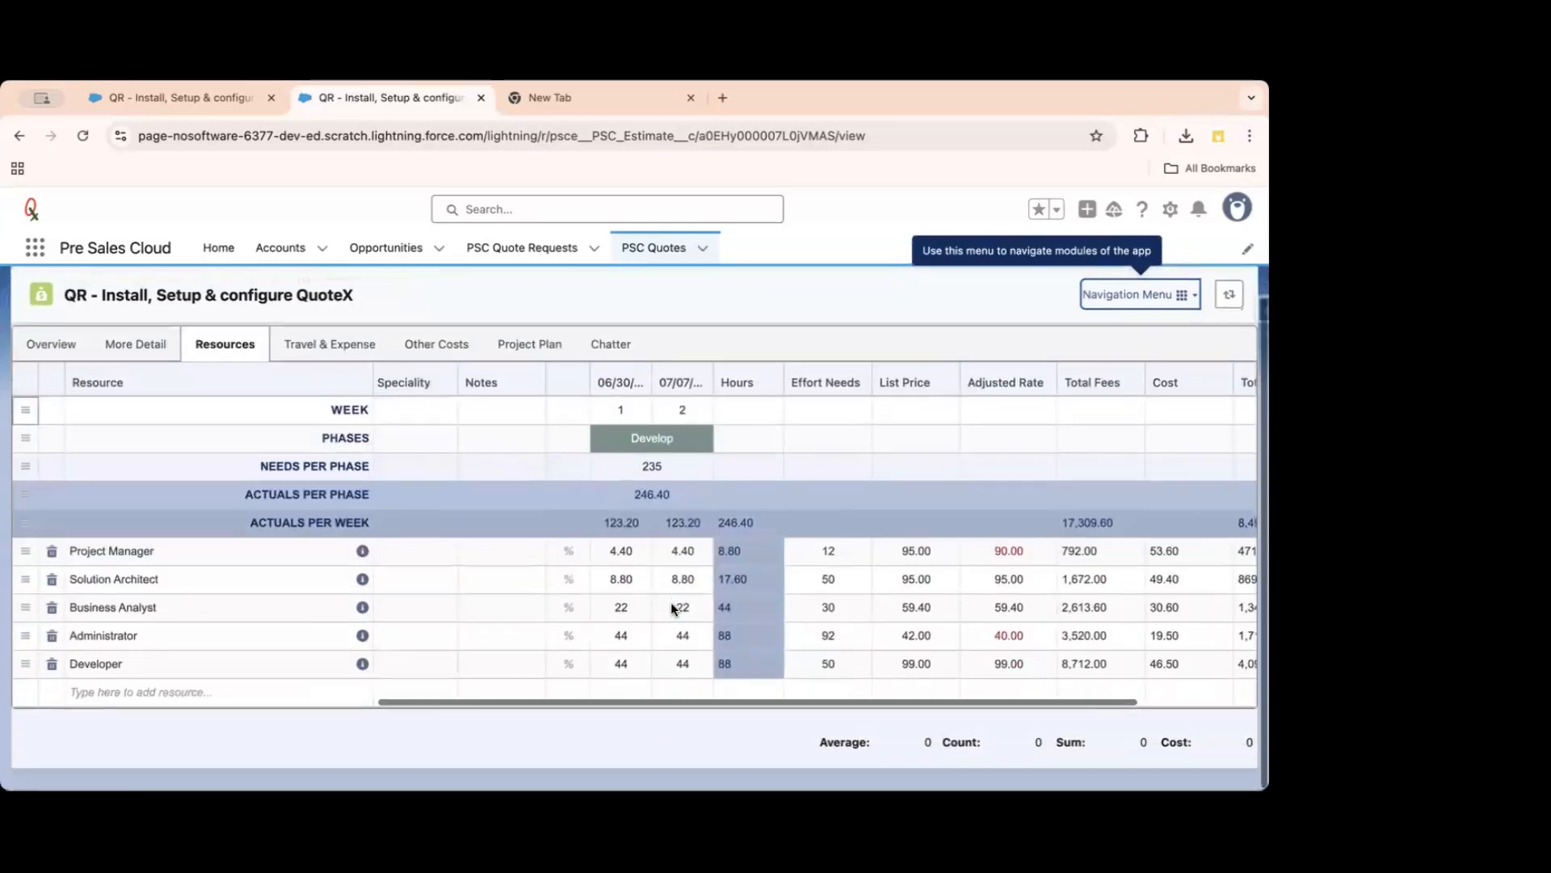
scroll(571, 682, "down", 2)
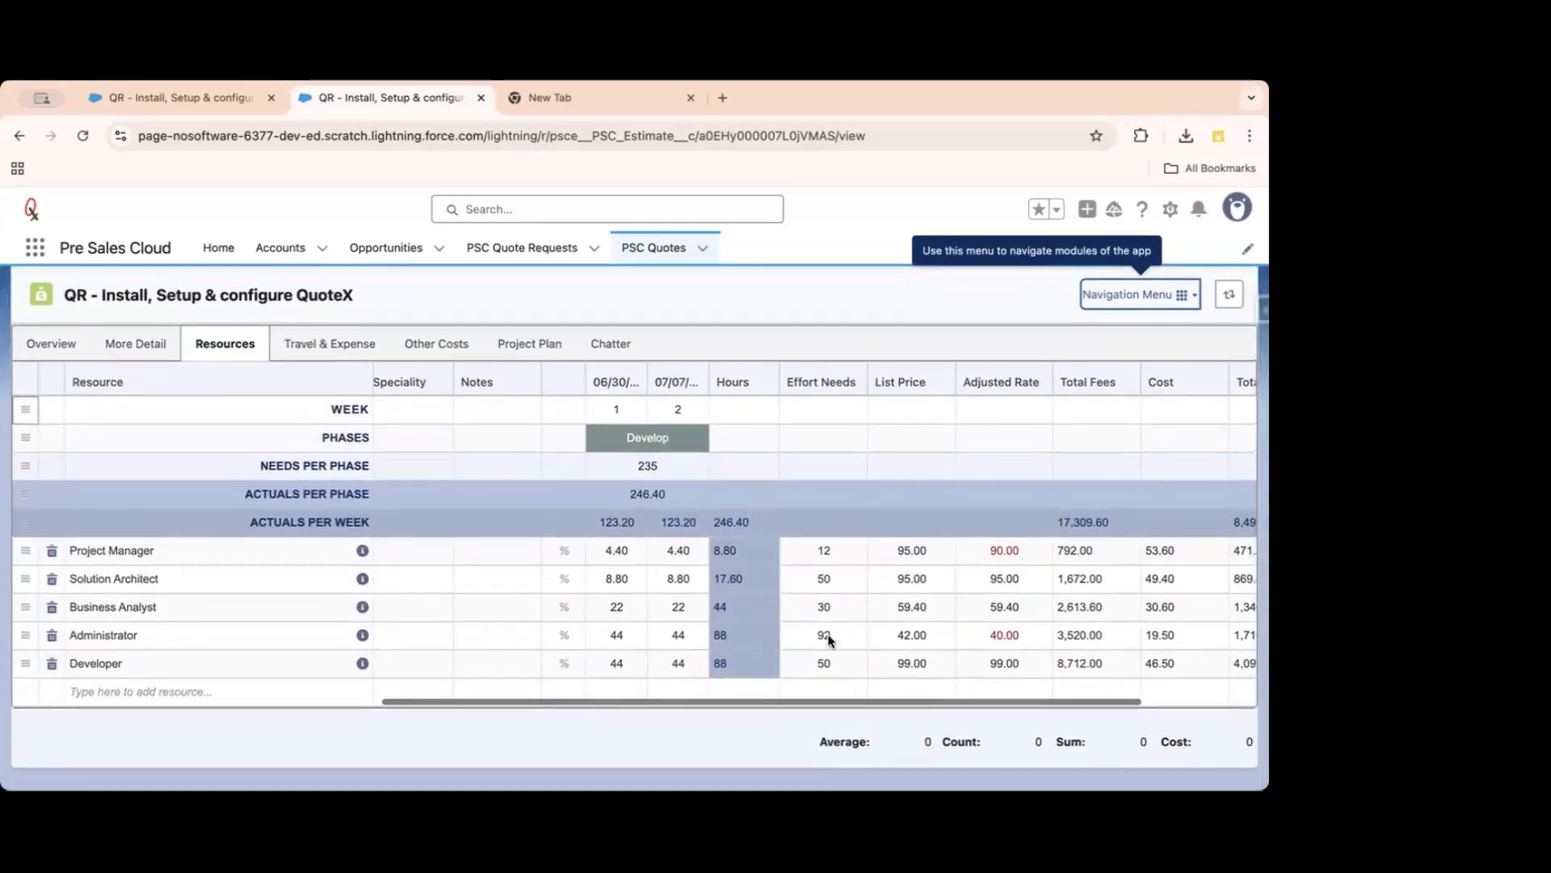
scroll(800, 626, "up", 1)
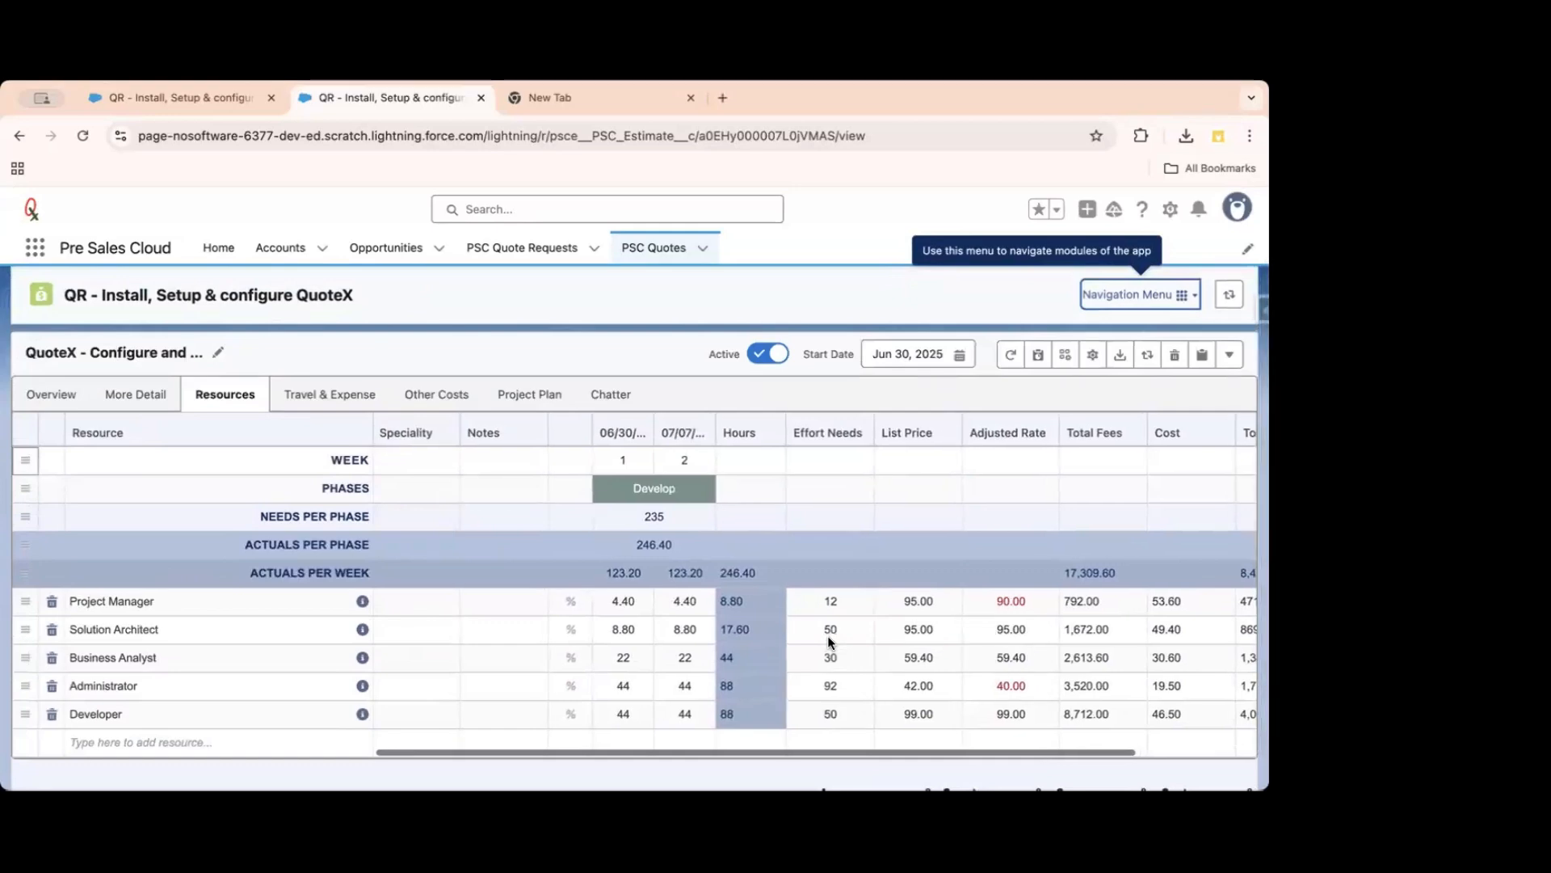
scroll(829, 640, "down", 1)
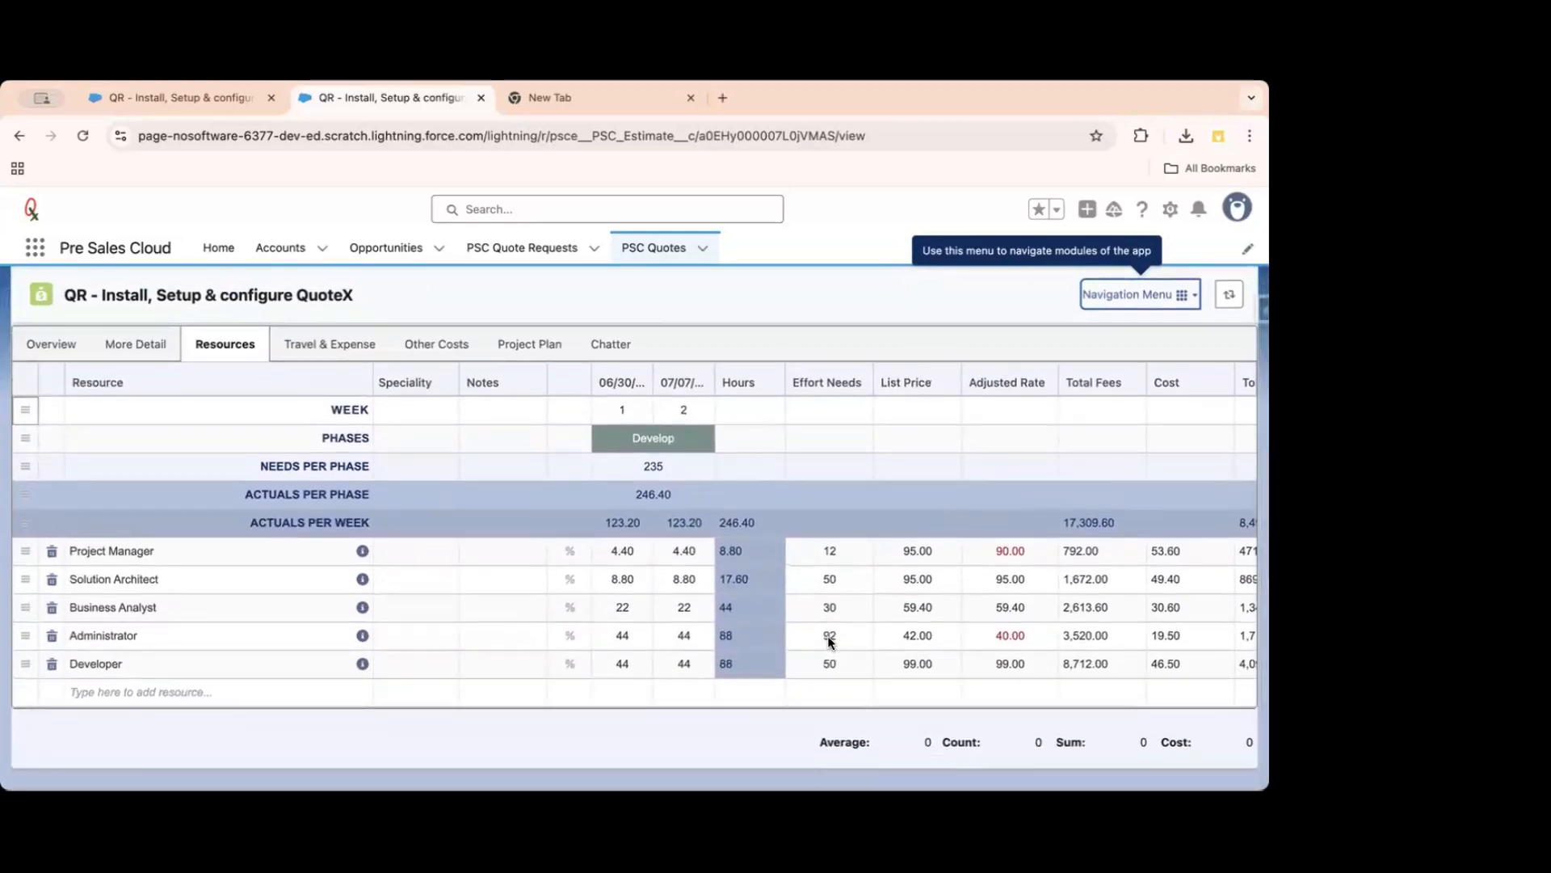
scroll(828, 636, "up", 1)
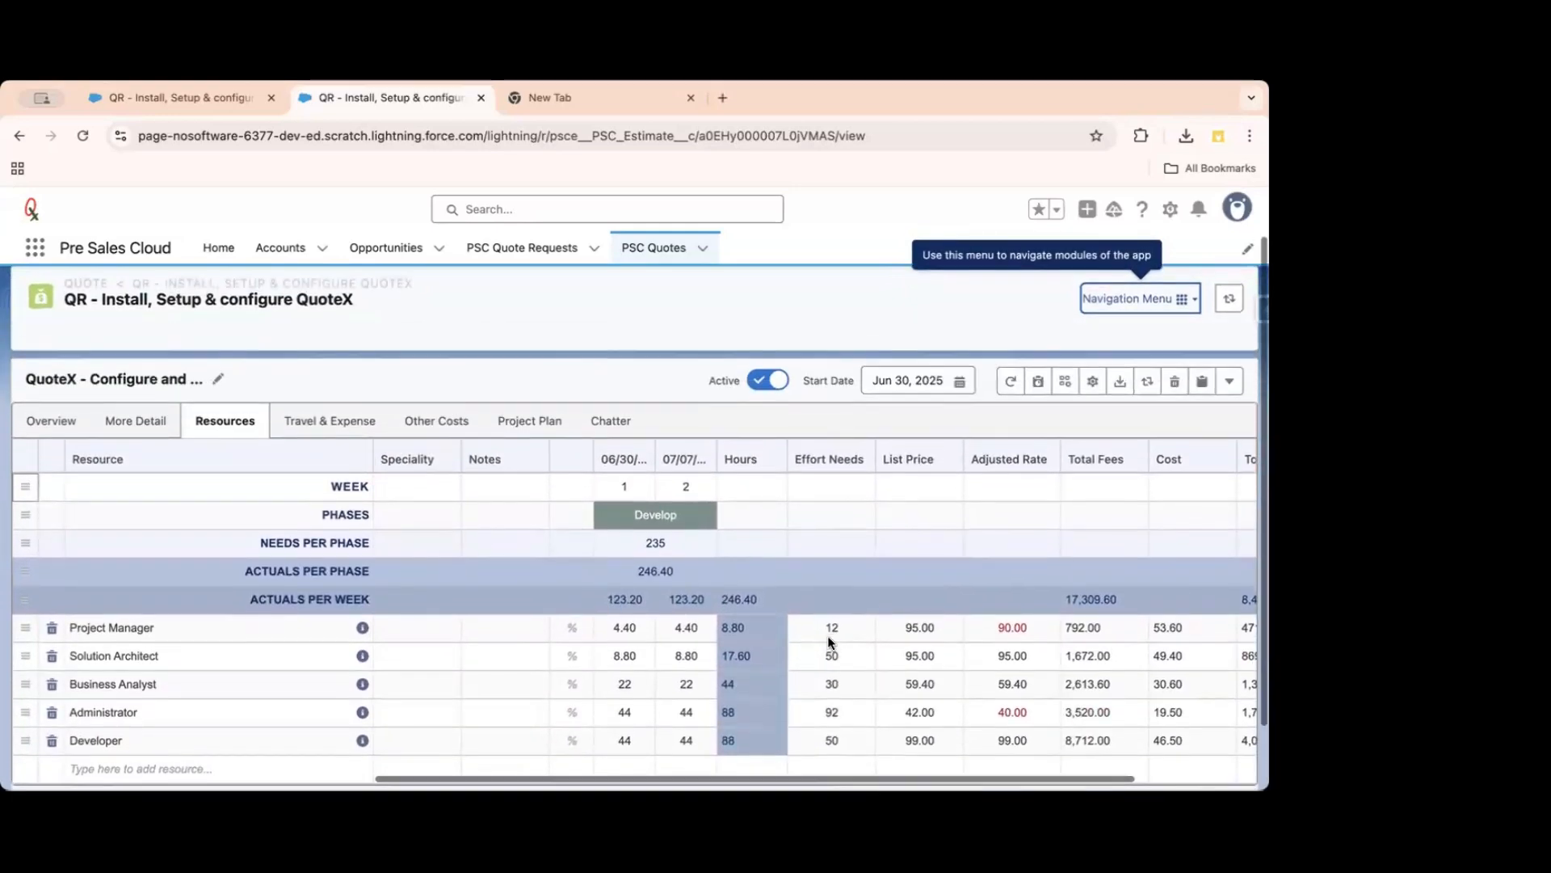
scroll(827, 639, "down", 1)
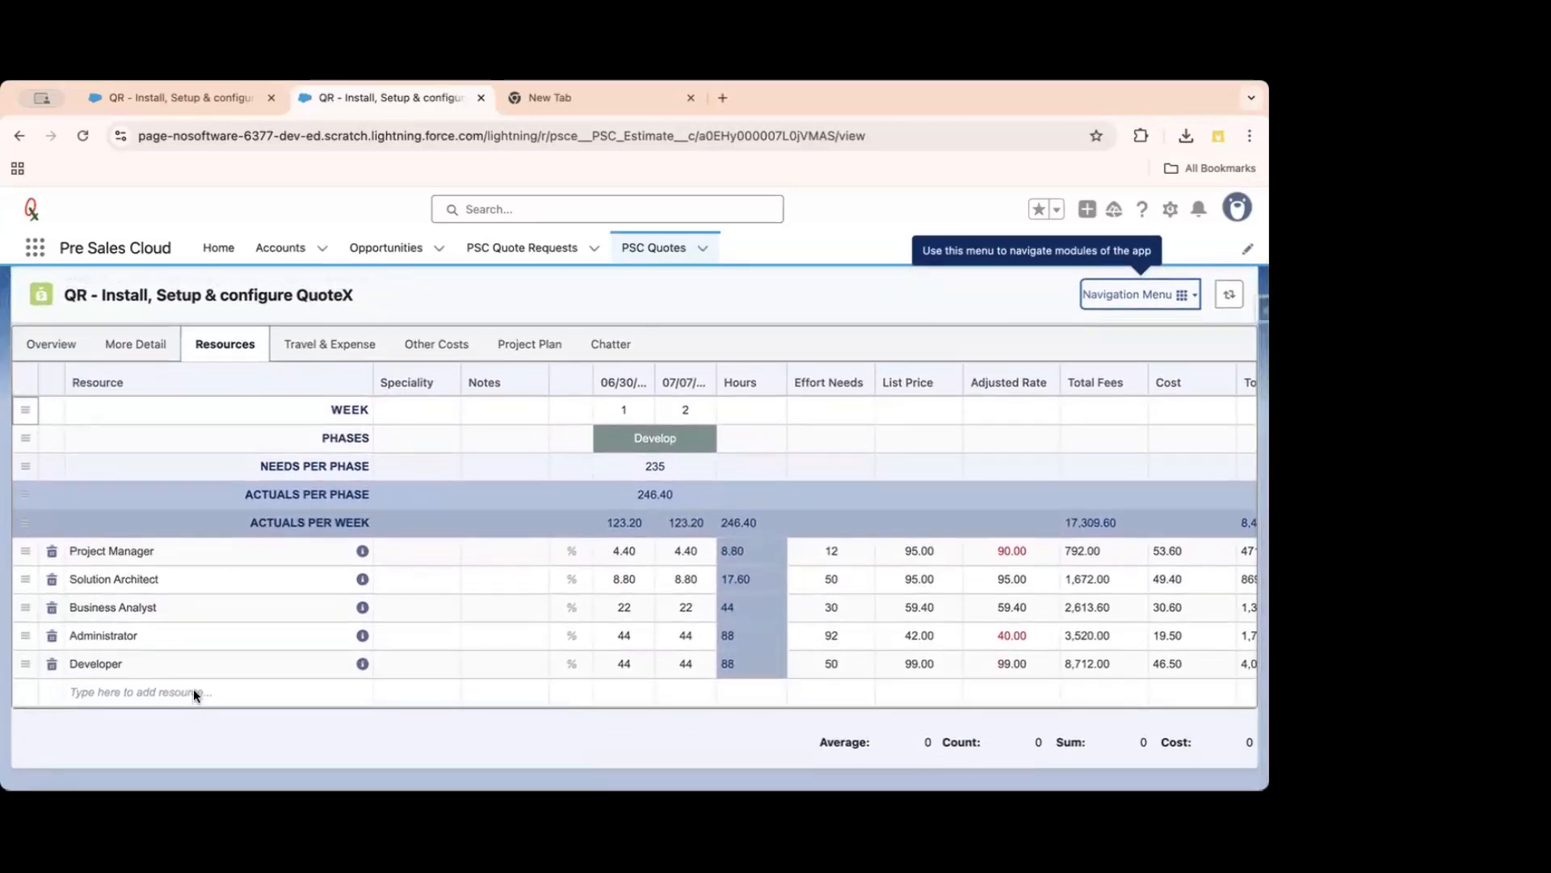
Look up developer roles for a new timeline resource by searching "deve", without adding one.
left_click(194, 692)
type("de")
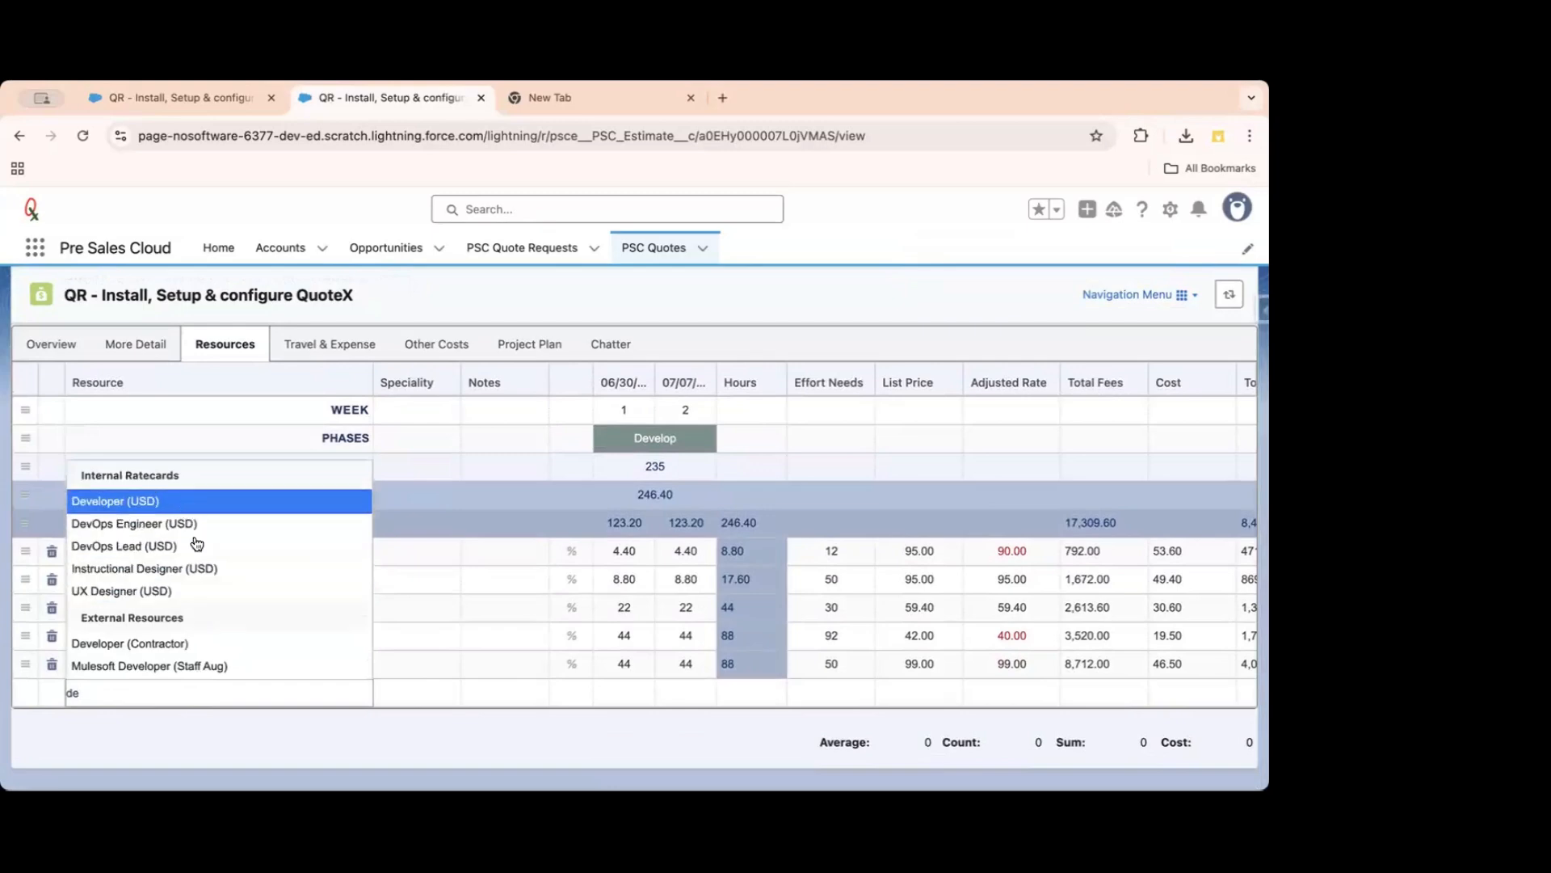
key("BackSpace")
key("BackSpace")
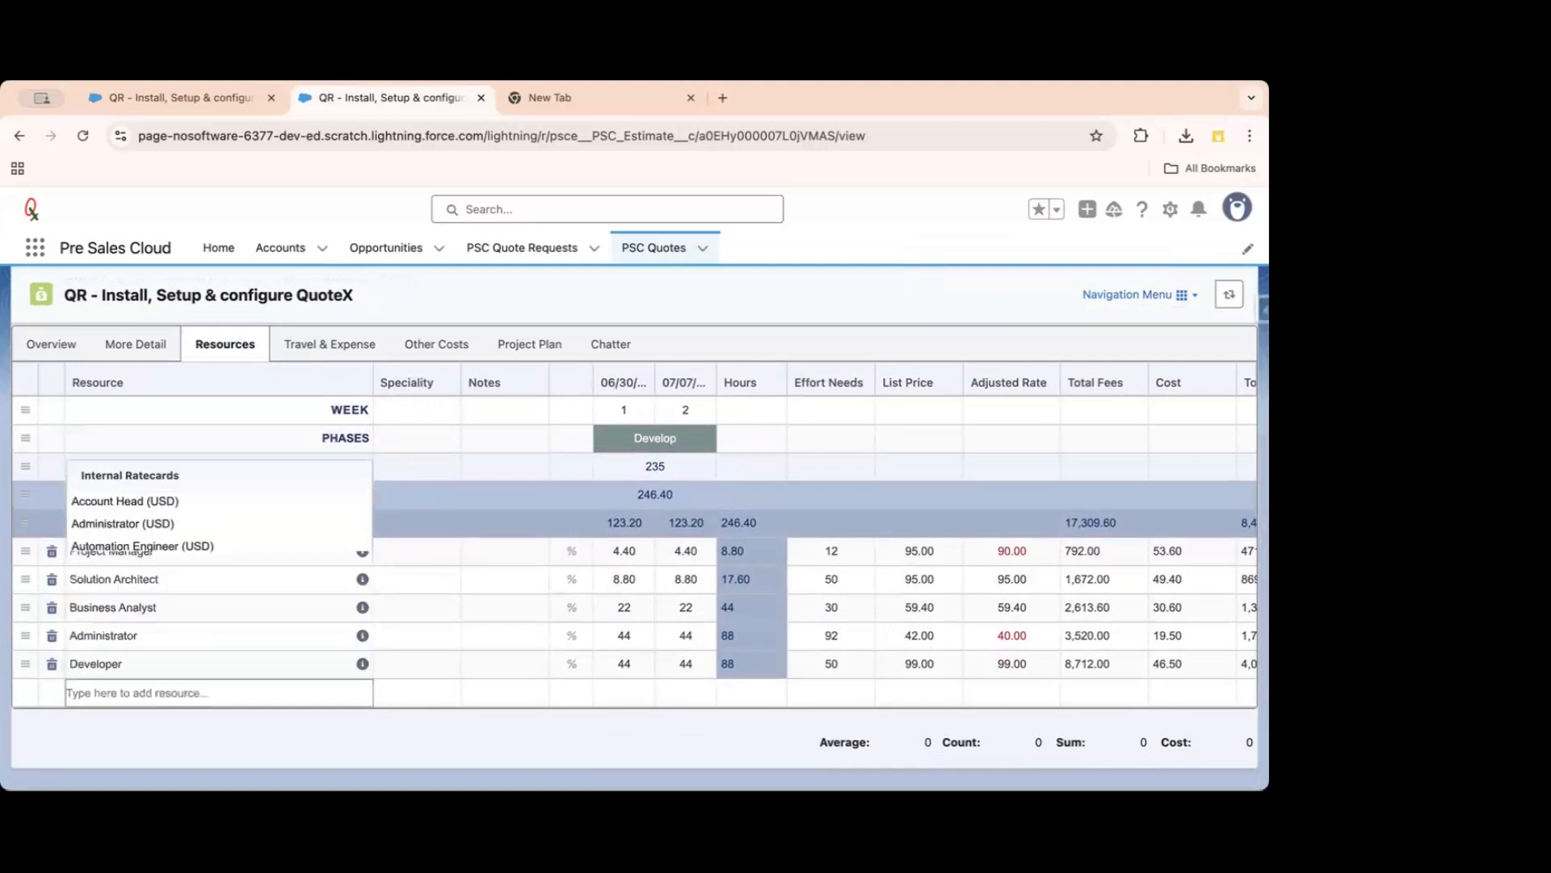
type("d")
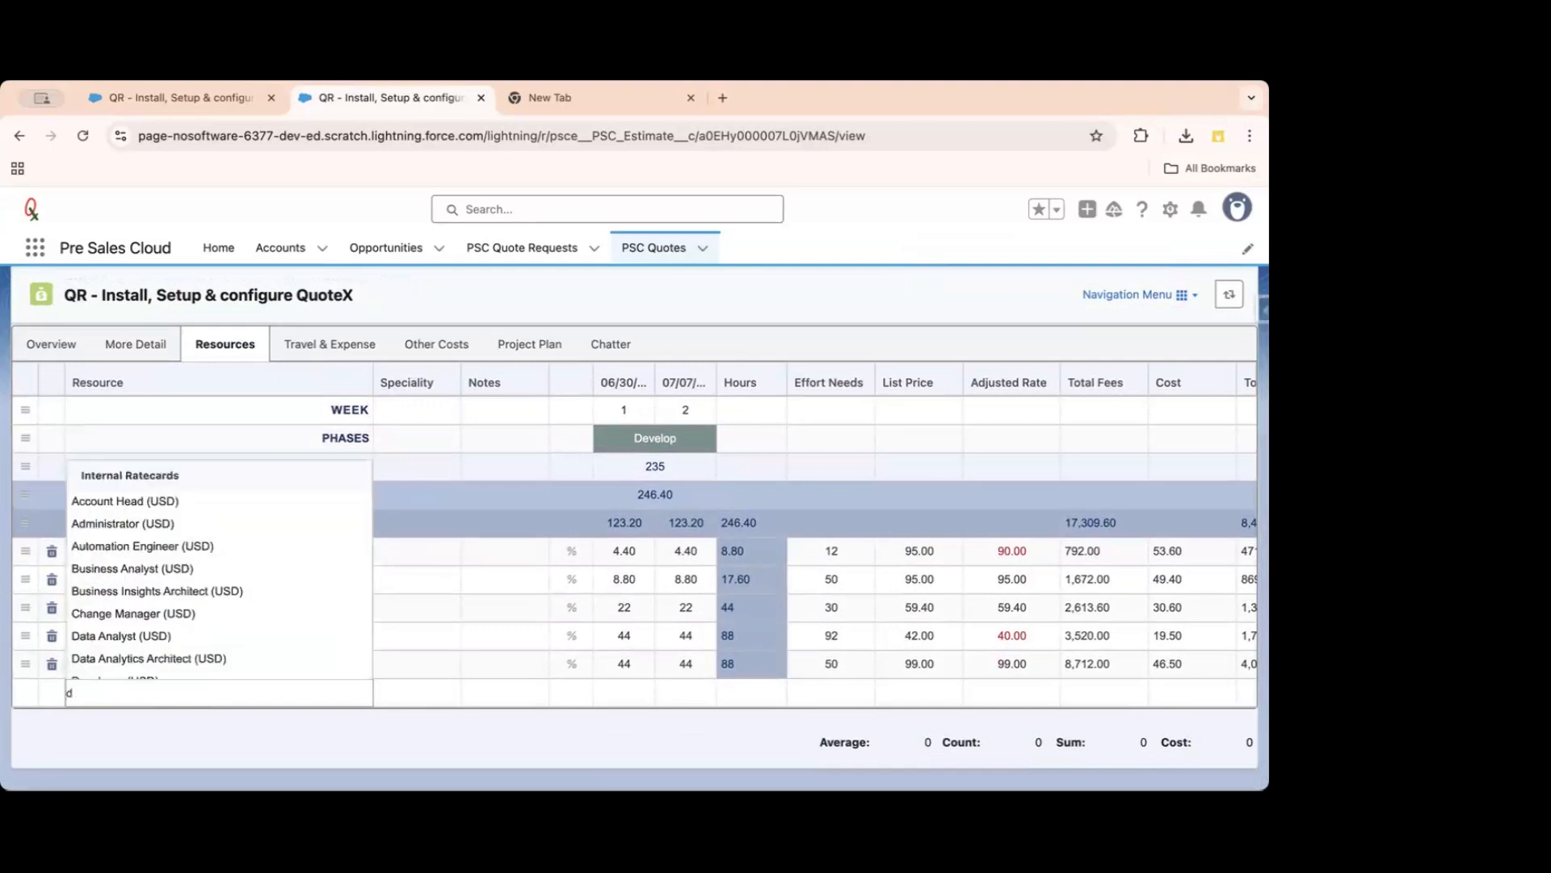
type("ever")
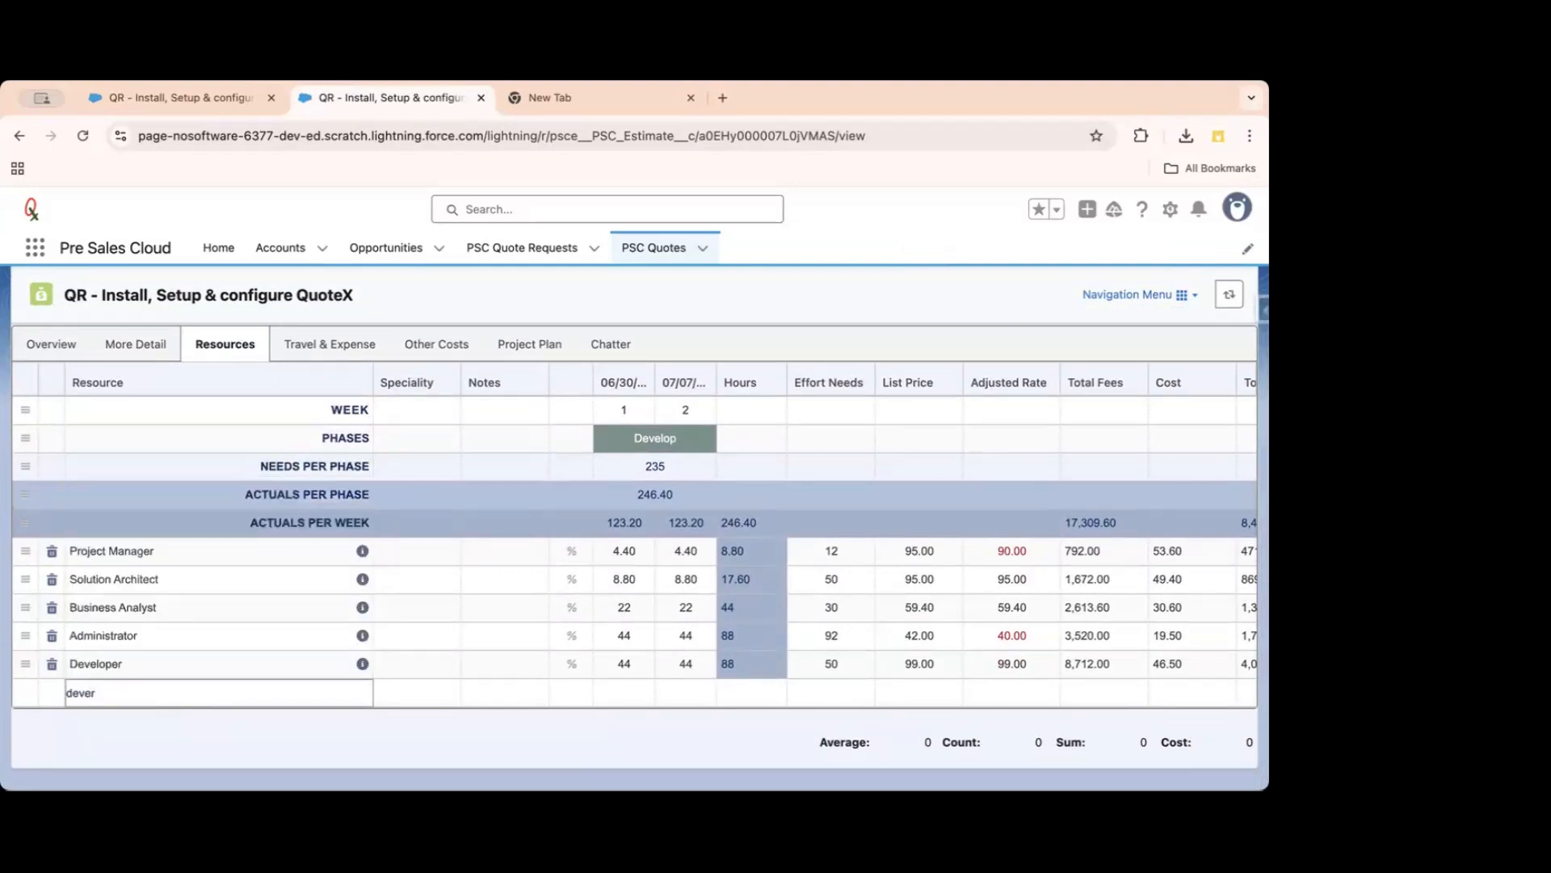
key("BackSpace")
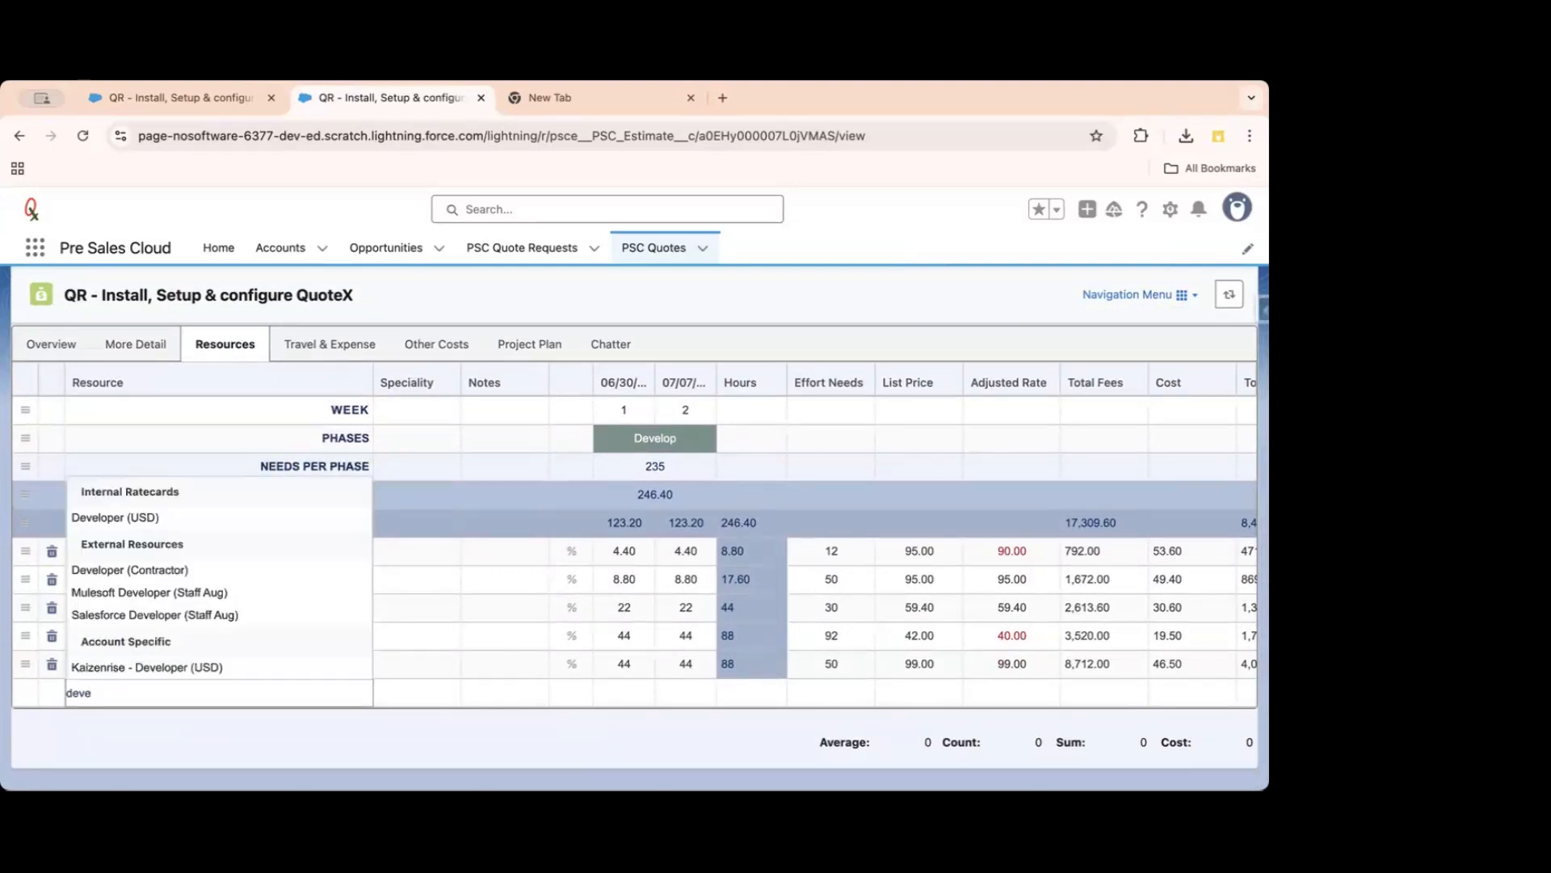
key("Return")
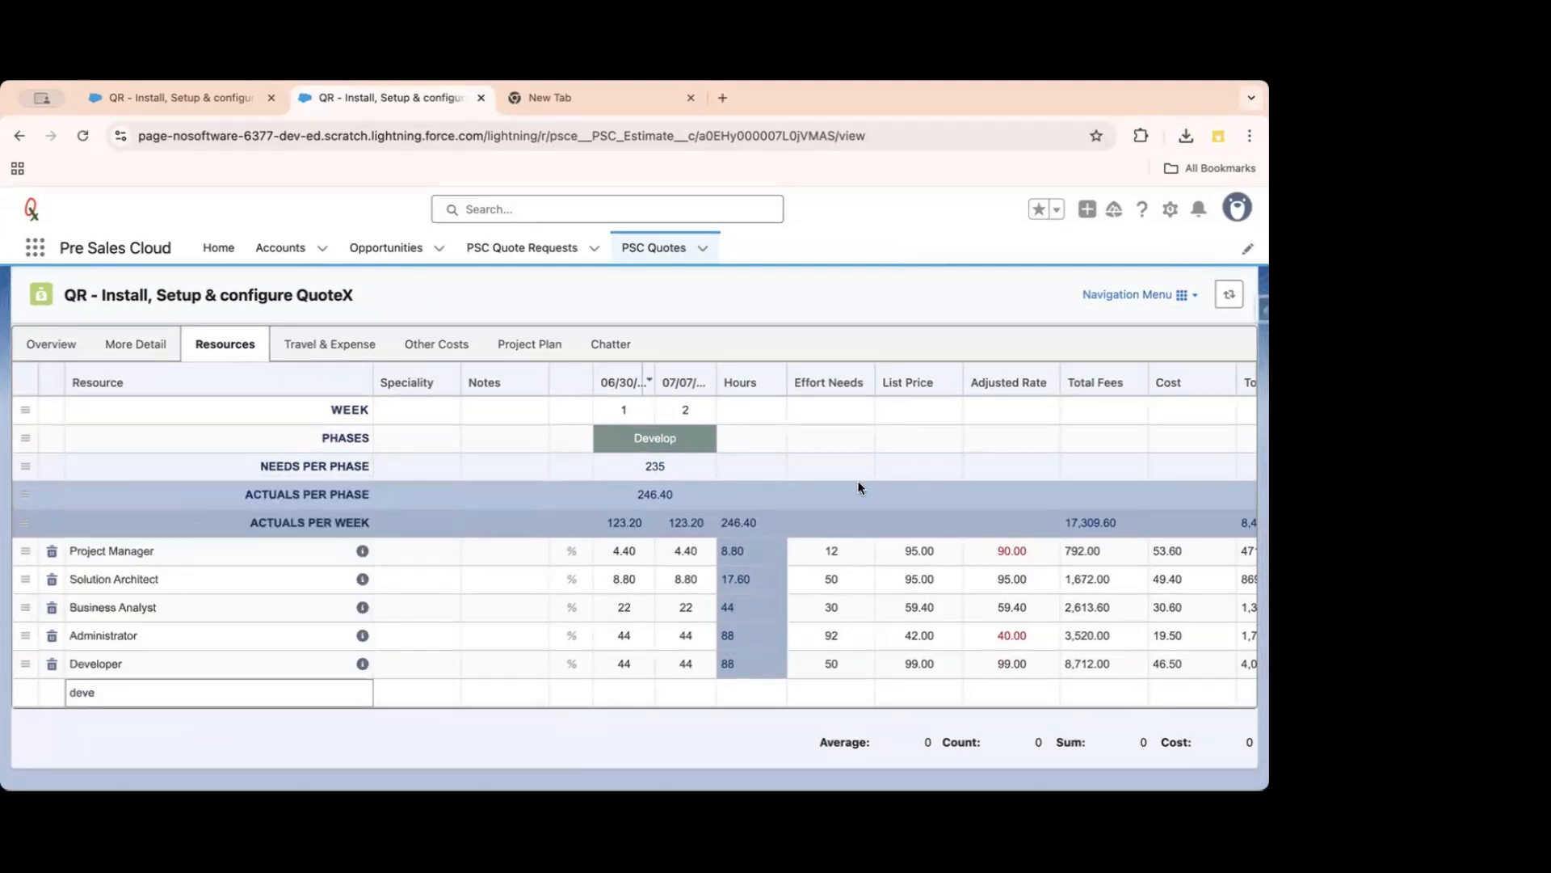
left_click(98, 700)
key("Tab")
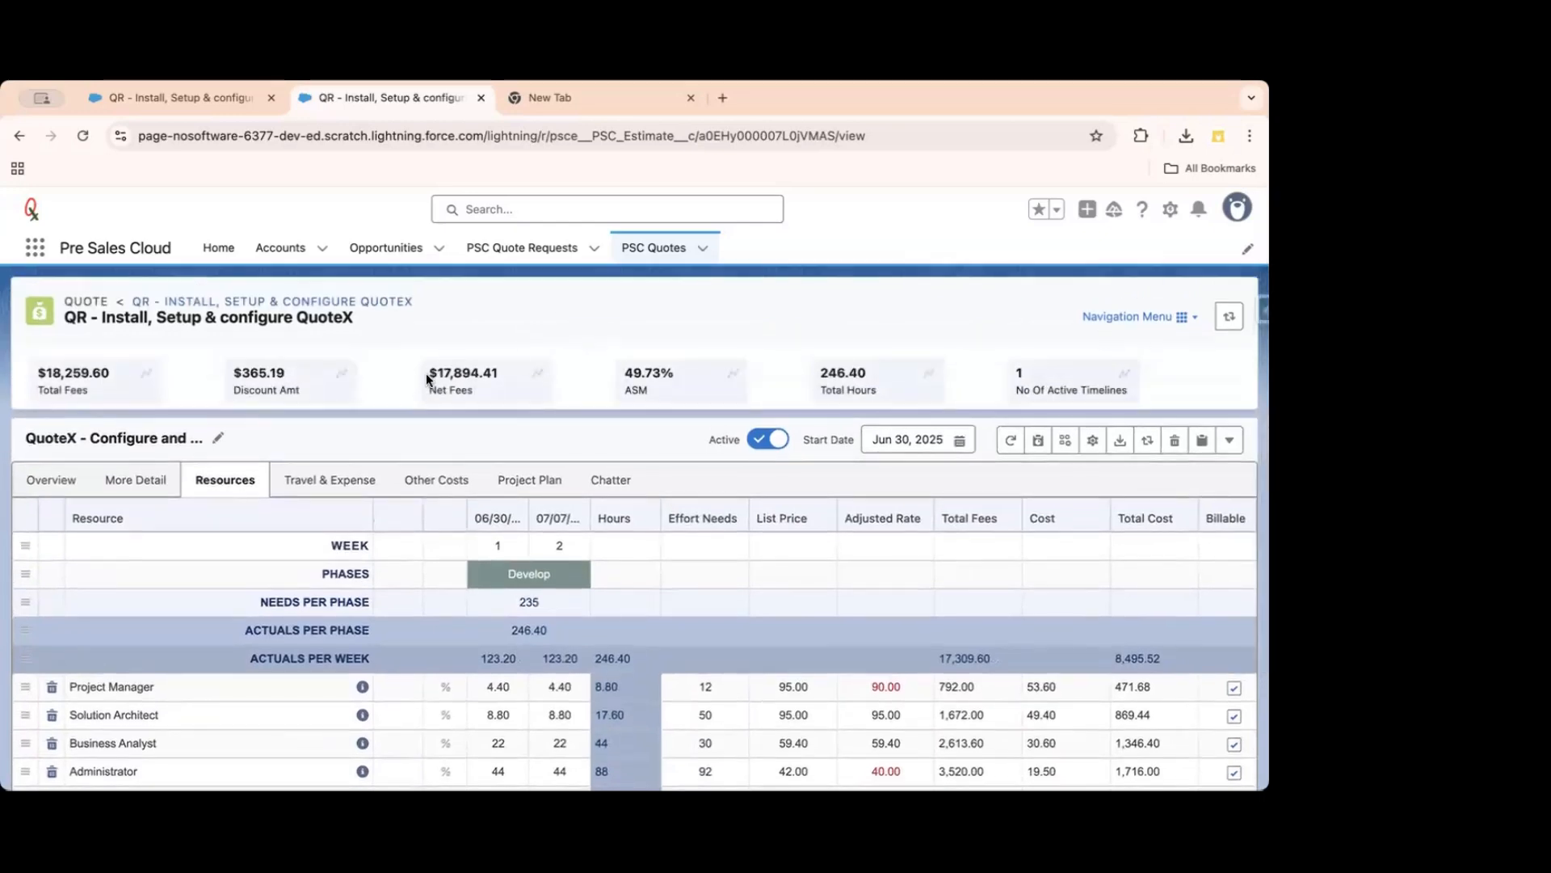
Set the timeline's discount to 0% in its overview.
scroll(710, 572, "down", 3)
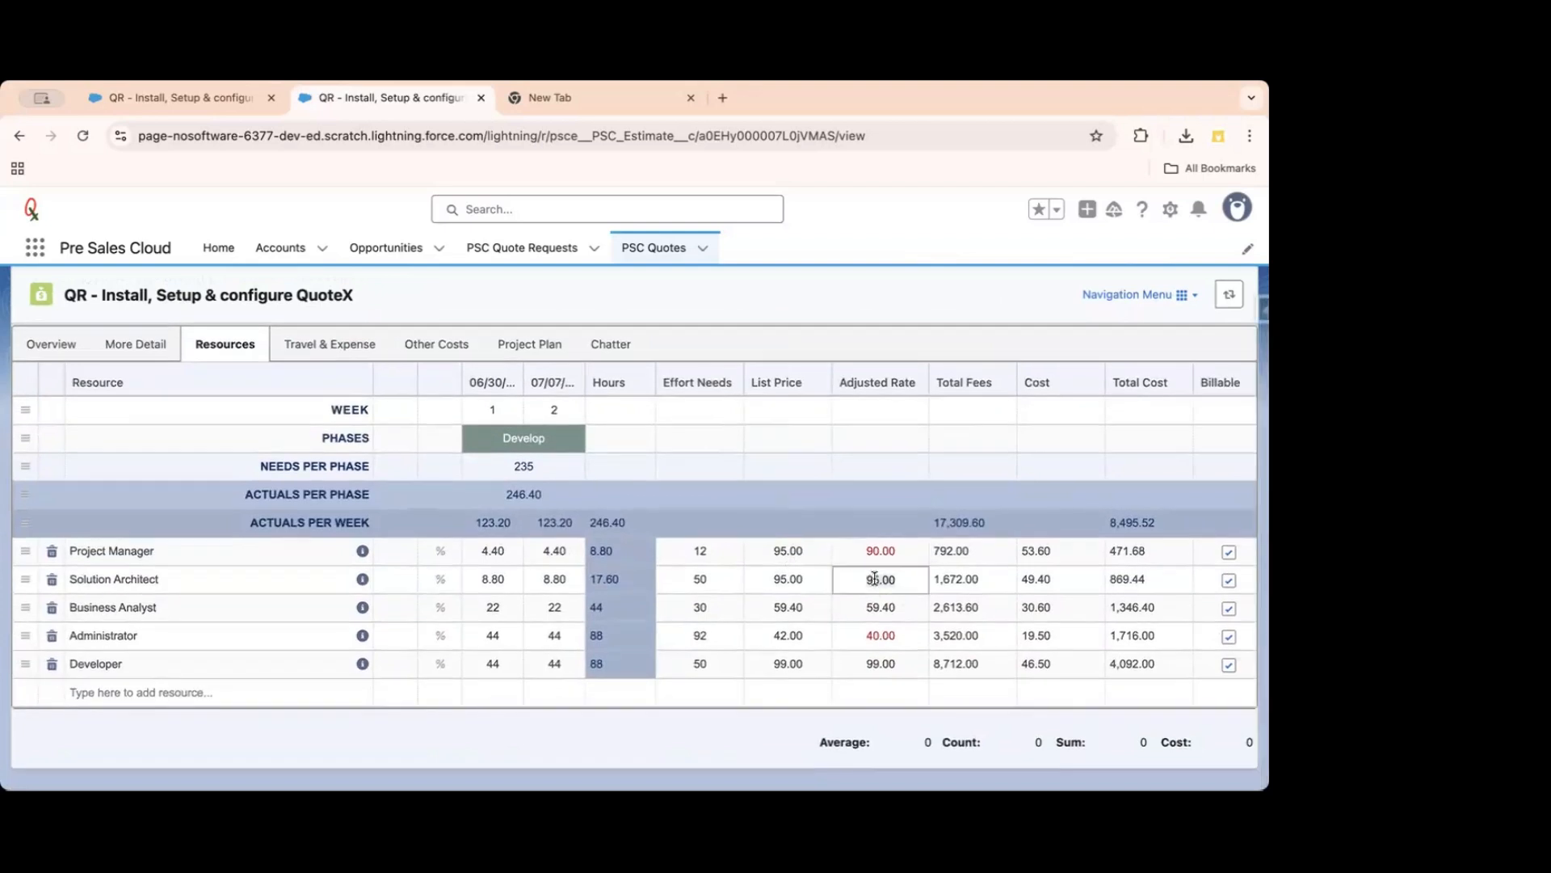
left_click(41, 360)
left_click(118, 482)
key("BackSpace")
type("0")
left_click(591, 500)
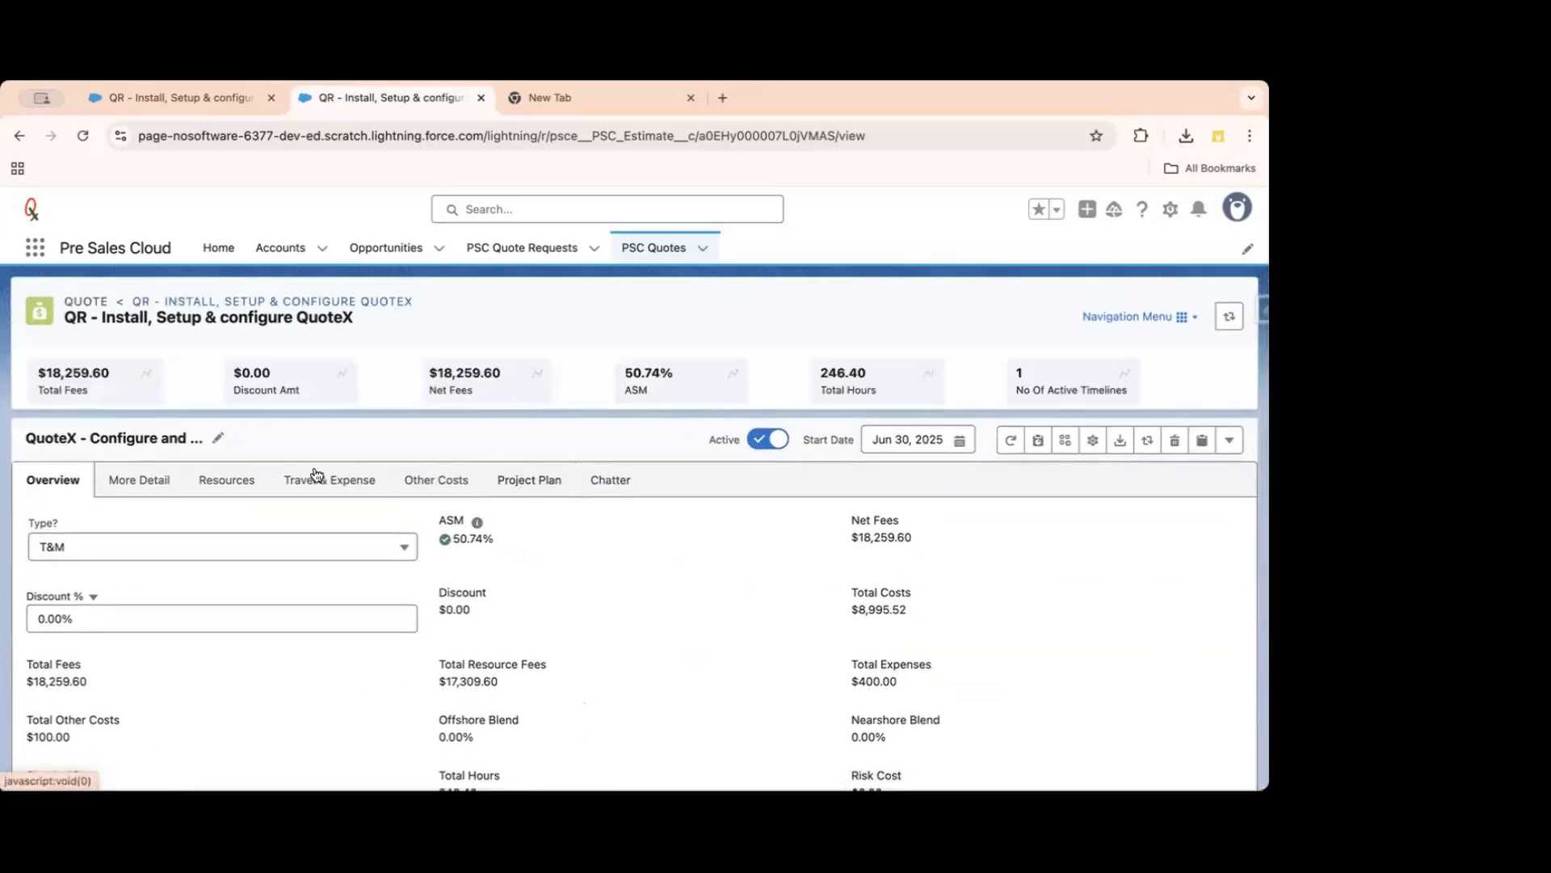
Set the adjusted rates to 90 for the Solution Architect, 50 for the Business Analyst and 90 for the Developer.
left_click(225, 480)
scroll(997, 614, "down", 3)
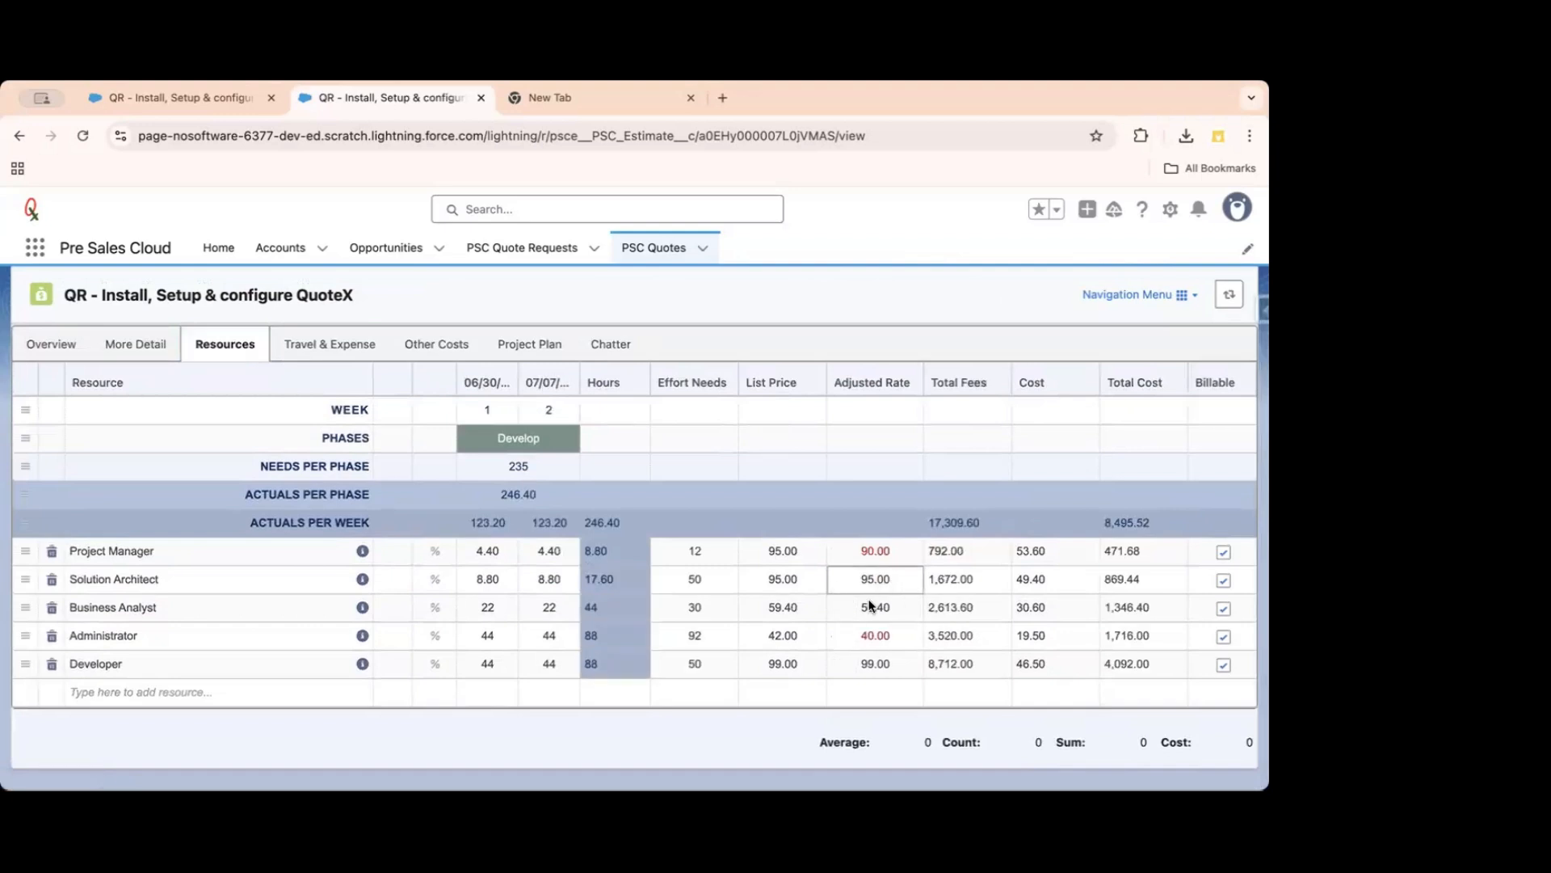
left_click(861, 619)
left_click(877, 578)
type("90")
key("Return")
type("50")
key("Return")
type("90")
key("Return")
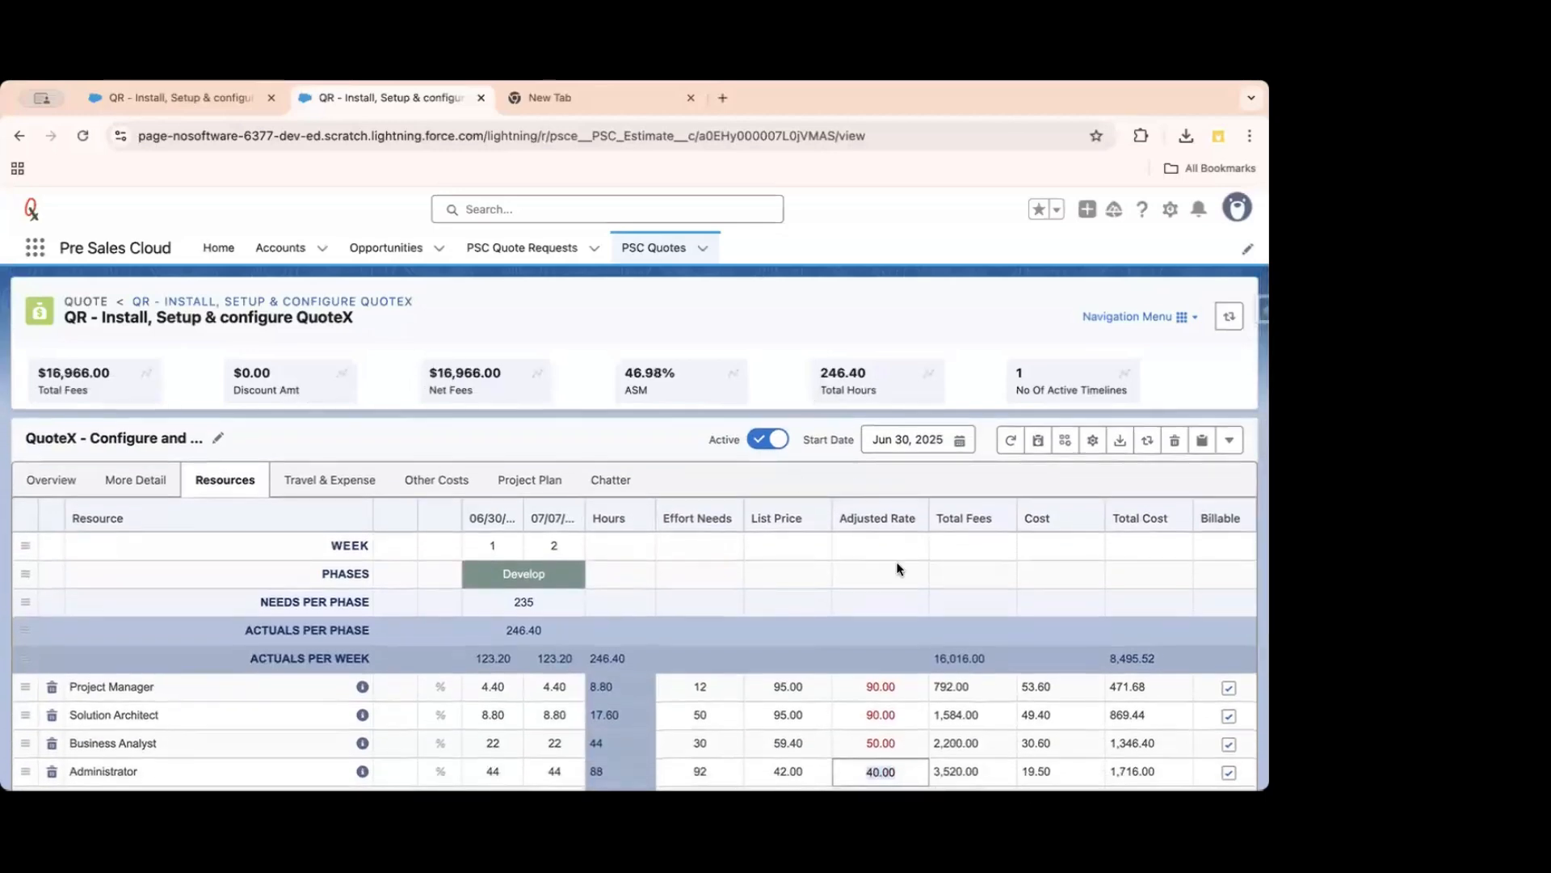
Set the adjusted rates to 85 for the Project Manager, Solution Architect and Developer, 45 for the Business Analyst and 35 for the Administrator.
scroll(917, 600, "down", 4)
left_click(859, 555)
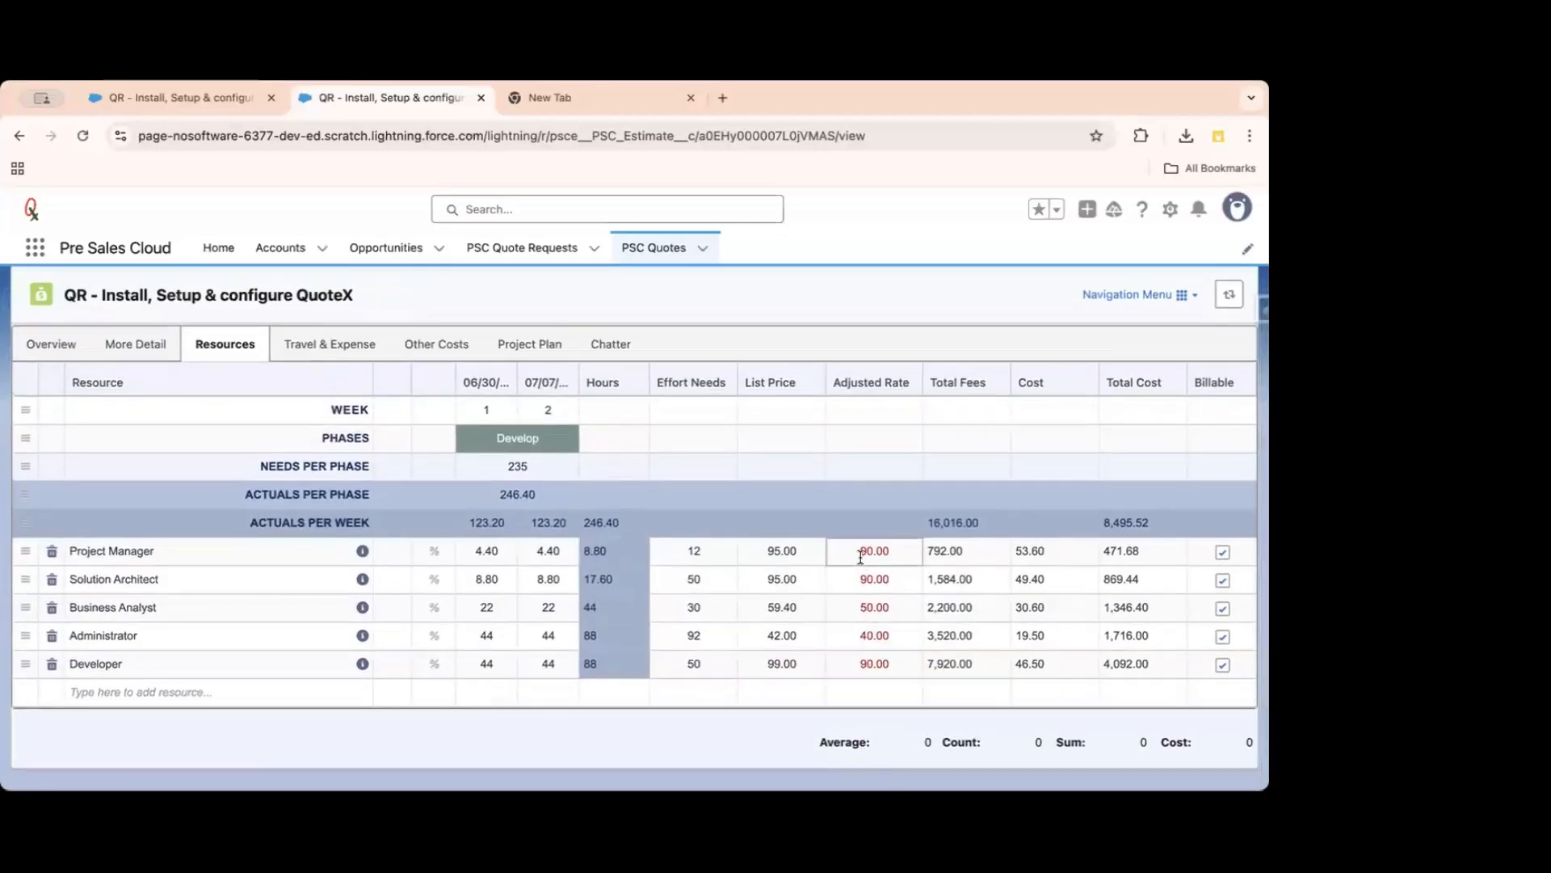
type("8")
key("Return")
type("85")
key("Return")
type("45")
key("Return")
type("35")
key("Return")
type("8")
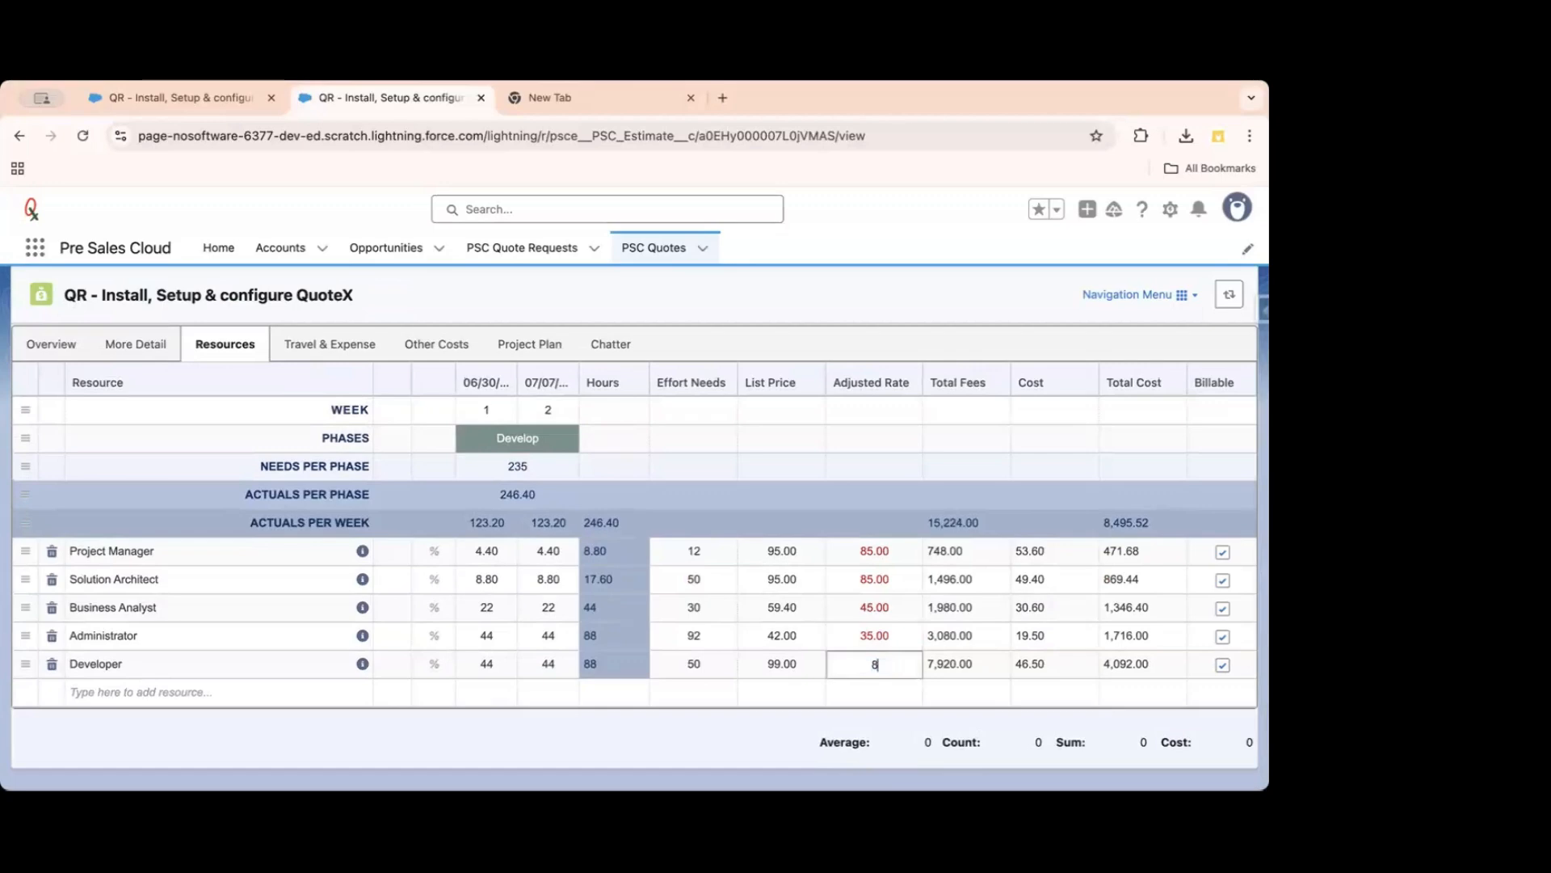
type("5")
key("Return")
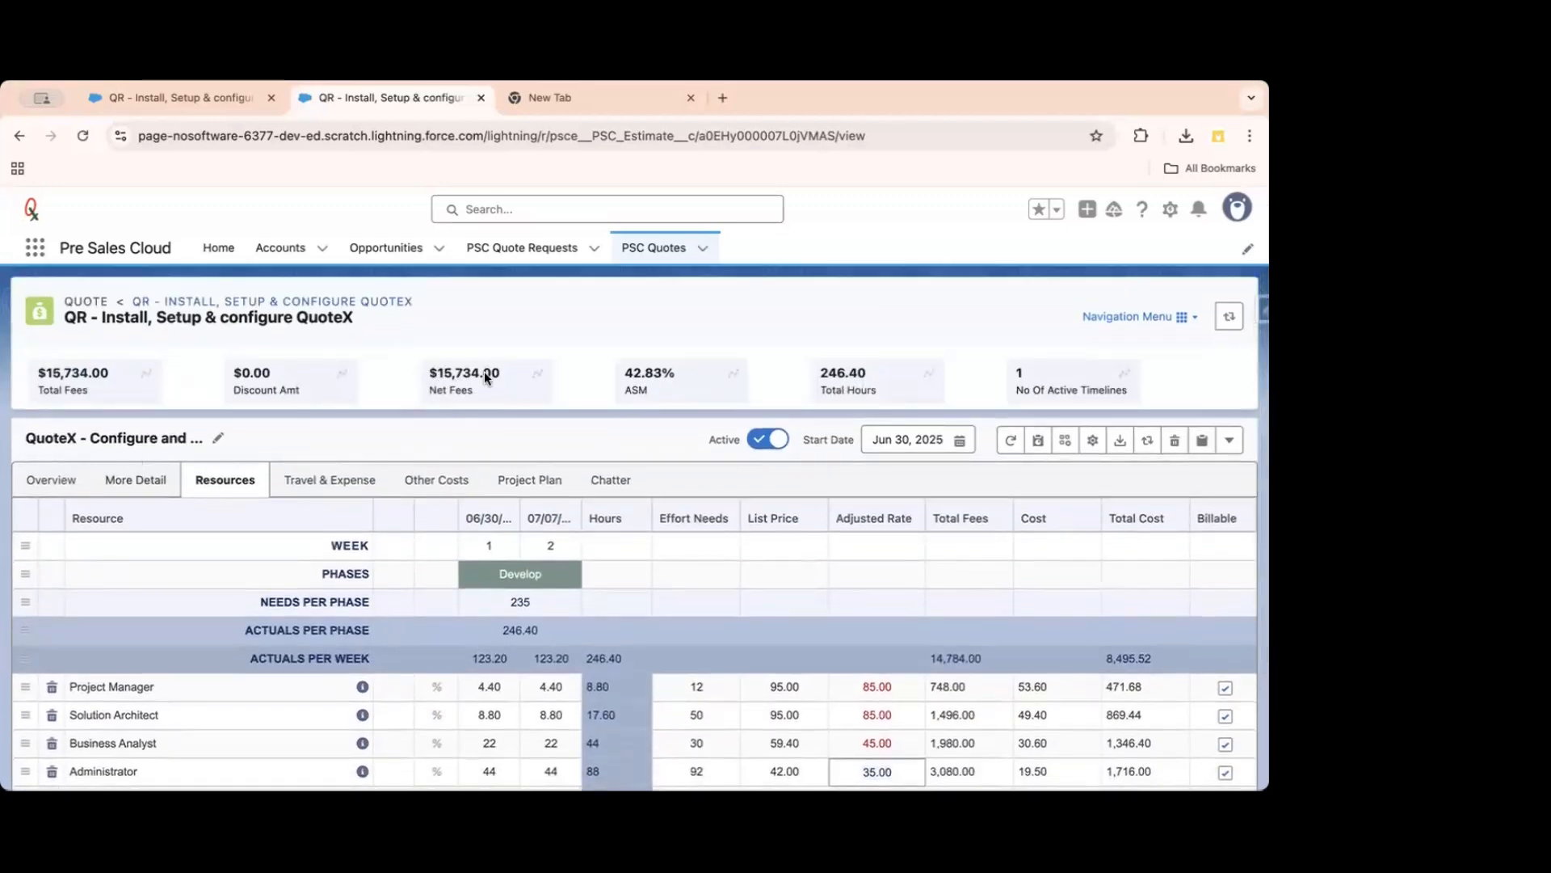
Lower the adjusted rates of the Solution Architect and the Project Manager to 65 each.
left_click(877, 576)
type("6")
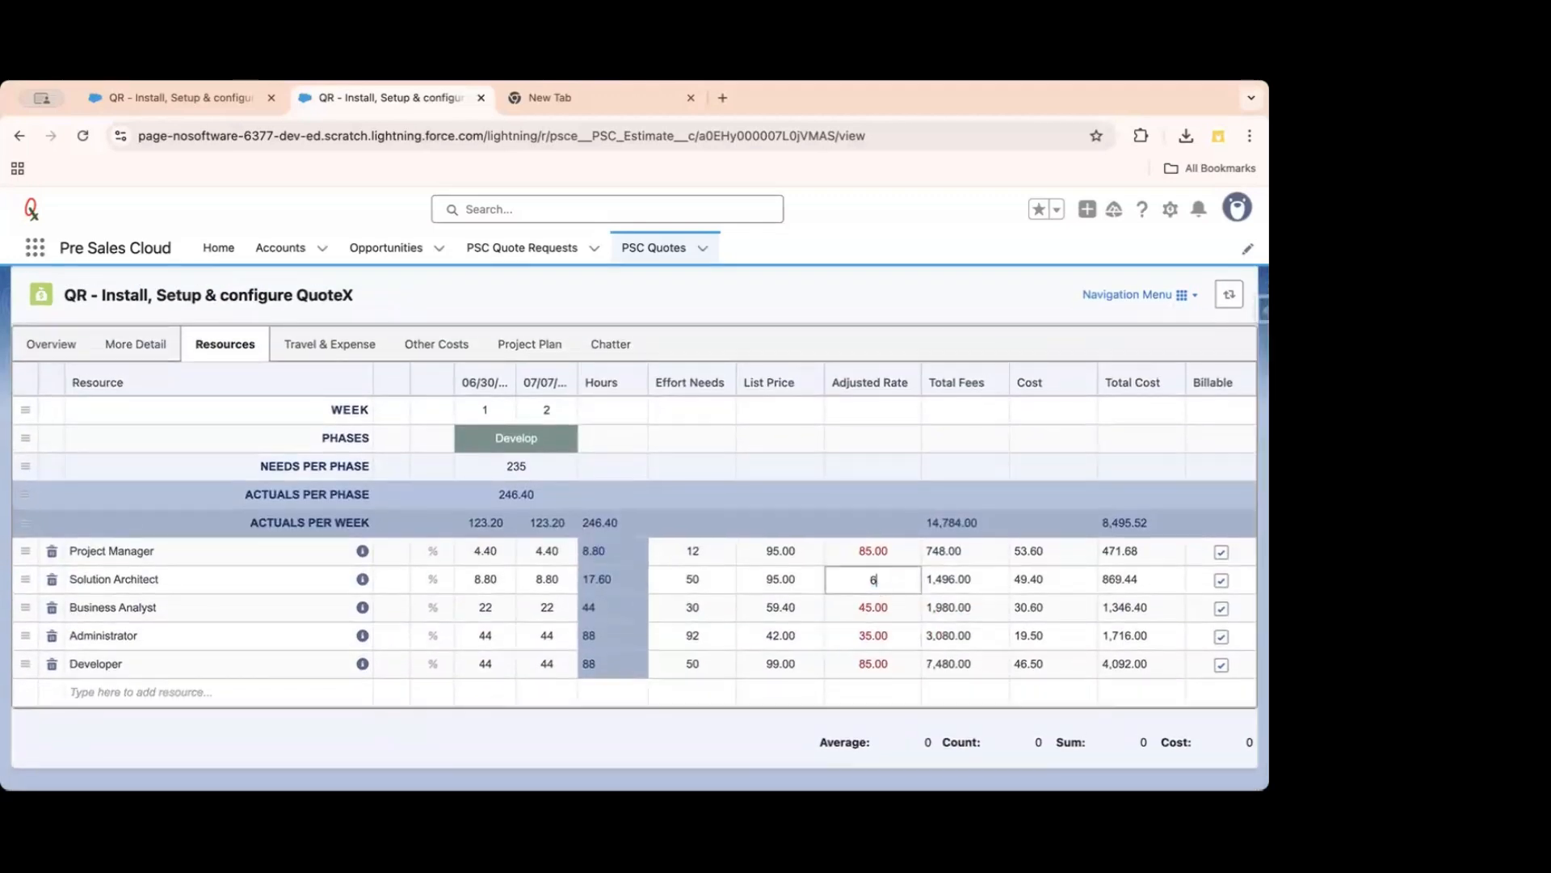
type("5")
key("Up")
type("65")
key("Down")
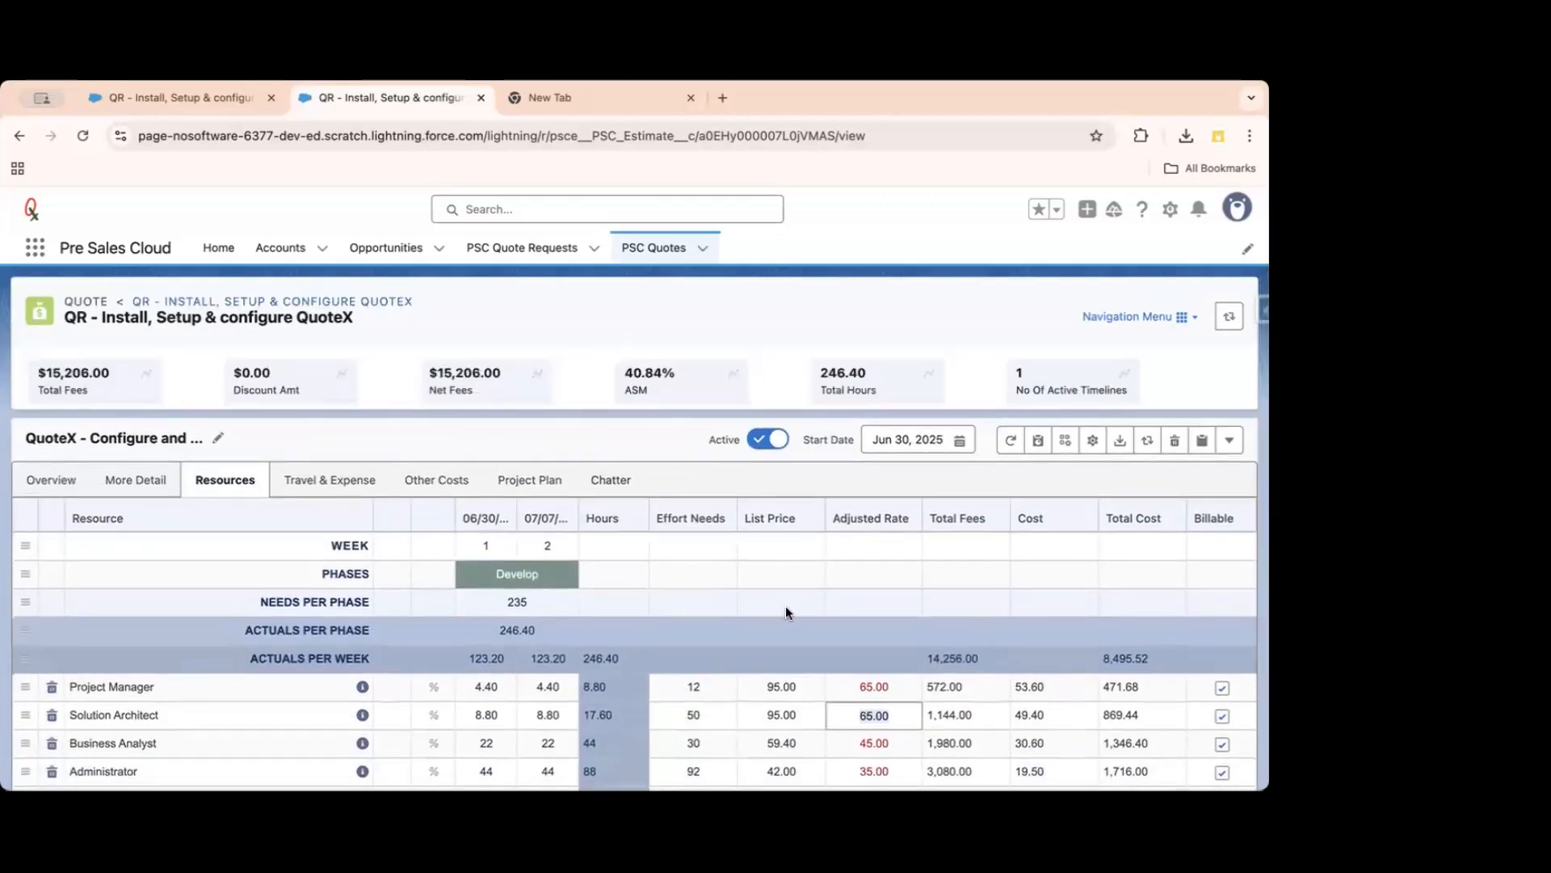
Set the adjusted rates to 60 for the Developer, 30 for the Administrator and 50 for the Business Analyst.
scroll(785, 604, "down", 3)
left_click(873, 658)
type("60")
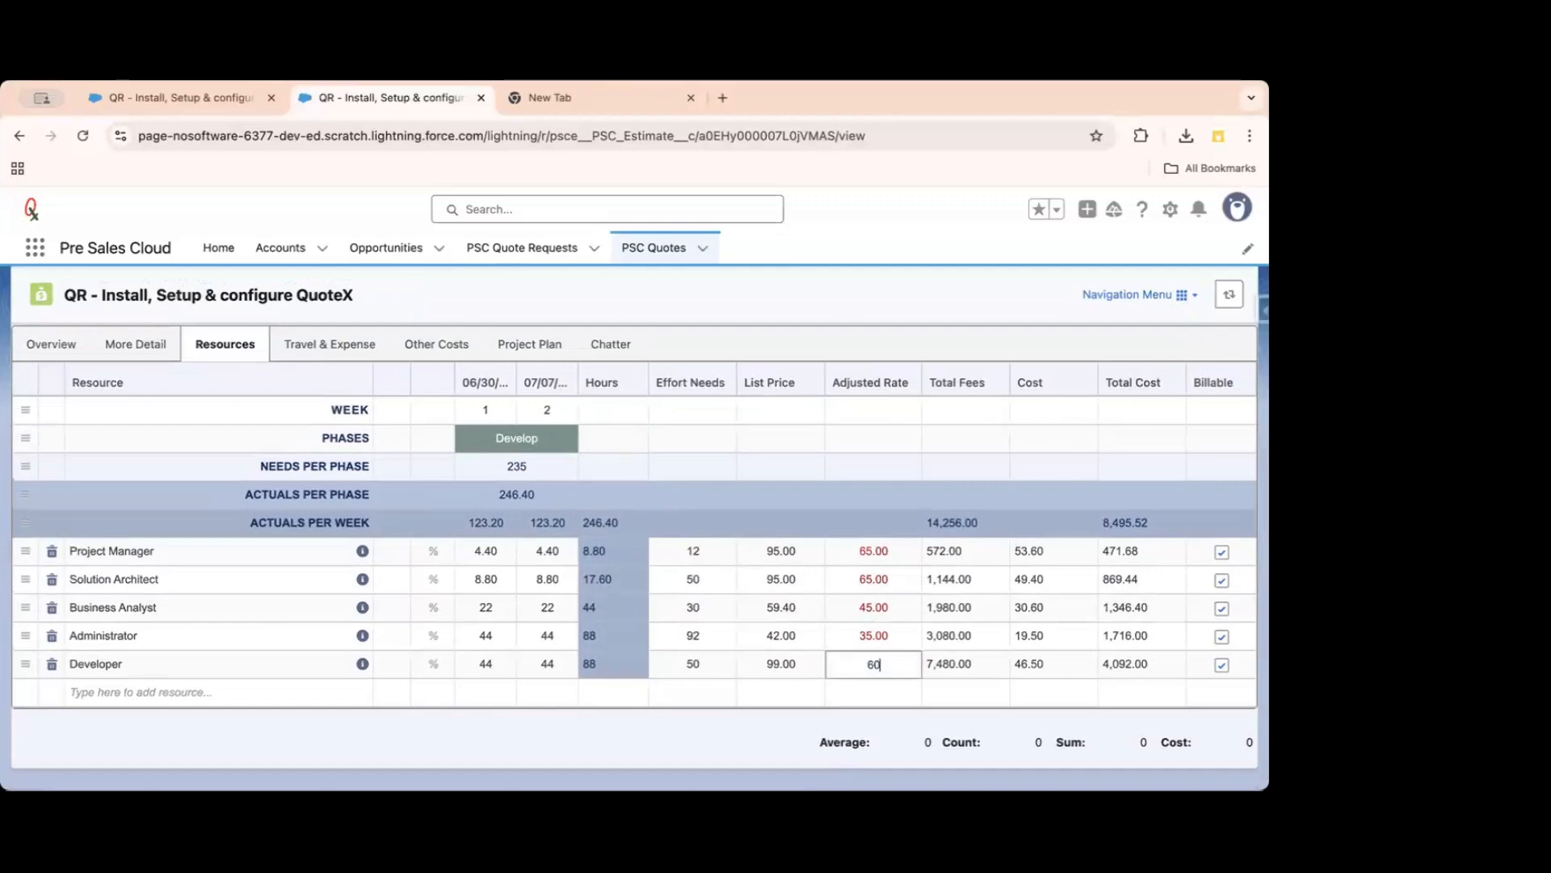
left_click(873, 636)
type("30")
key("Up")
scroll(514, 506, "up", 5)
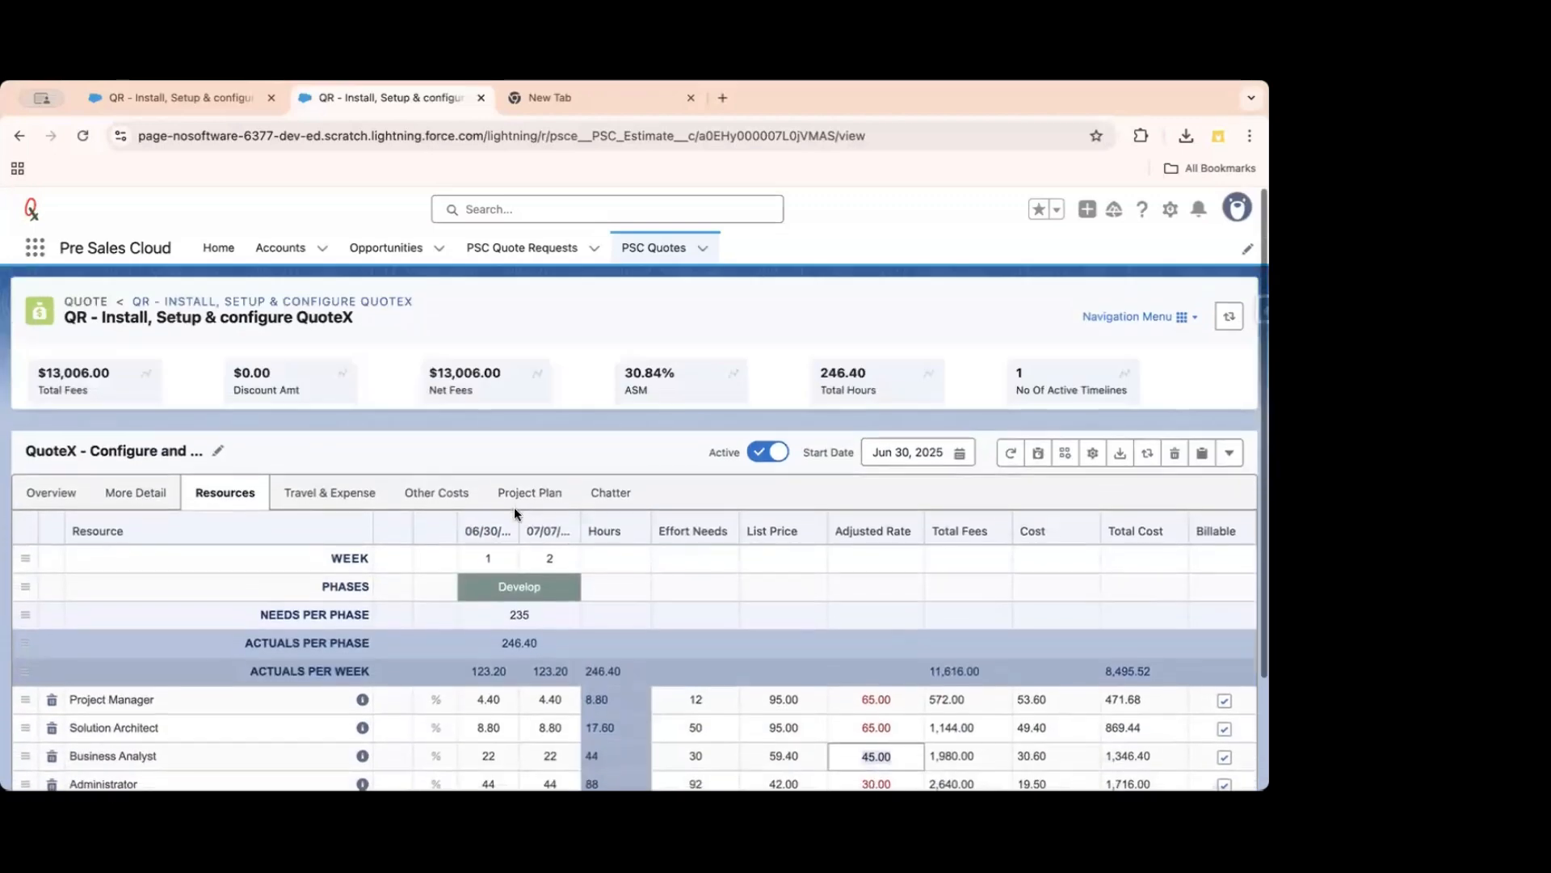
scroll(933, 668, "down", 2)
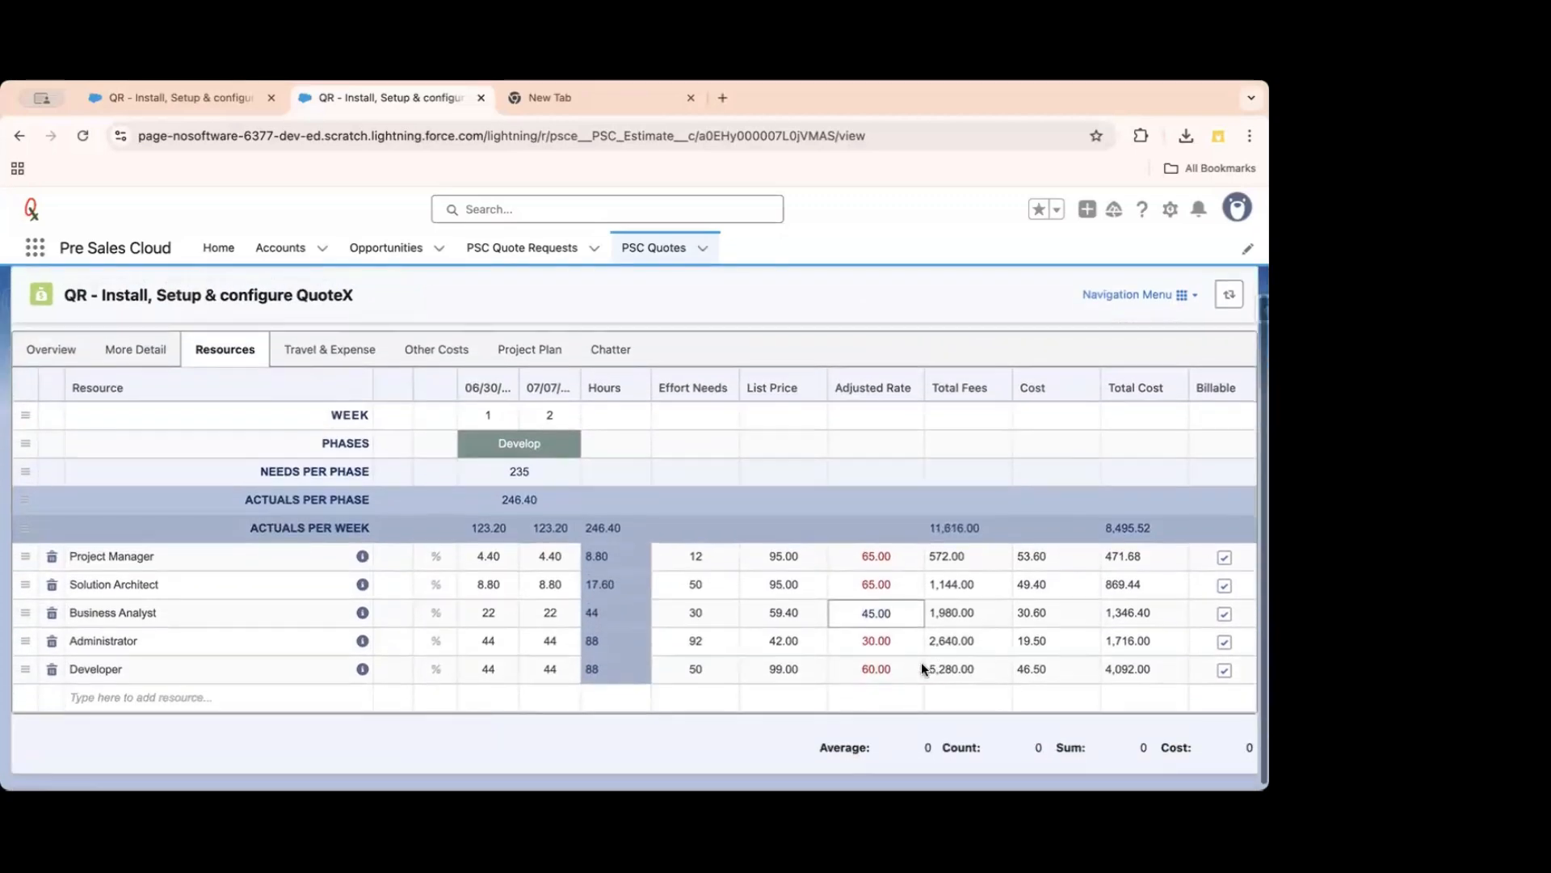
type("50")
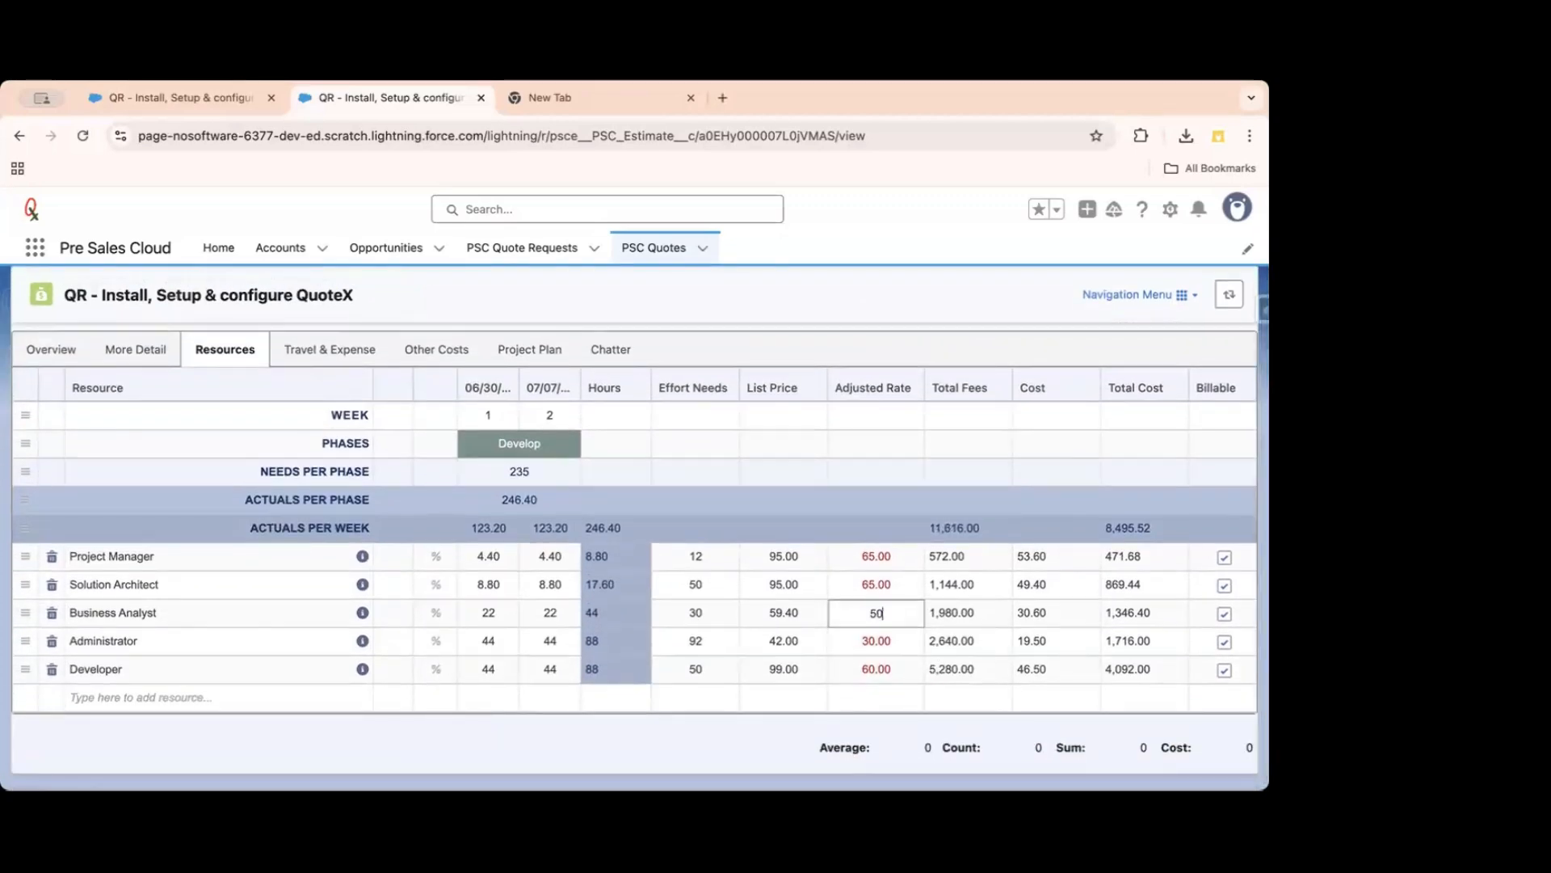
key("Up")
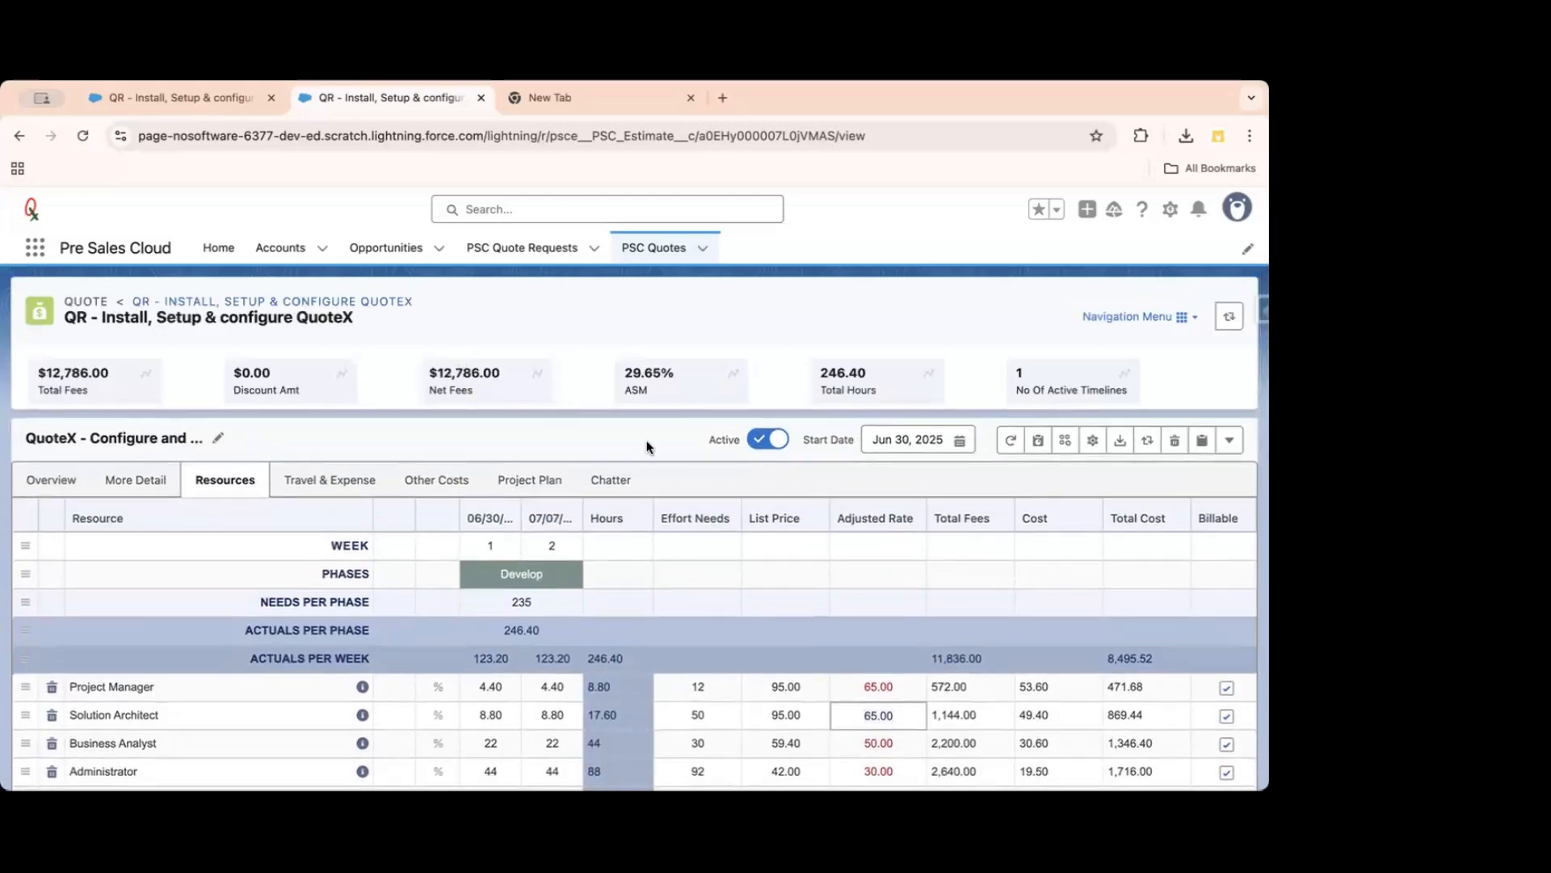
Check the timeline's ASM indicator in the overview and examine the cost rate of each resource.
left_click(53, 482)
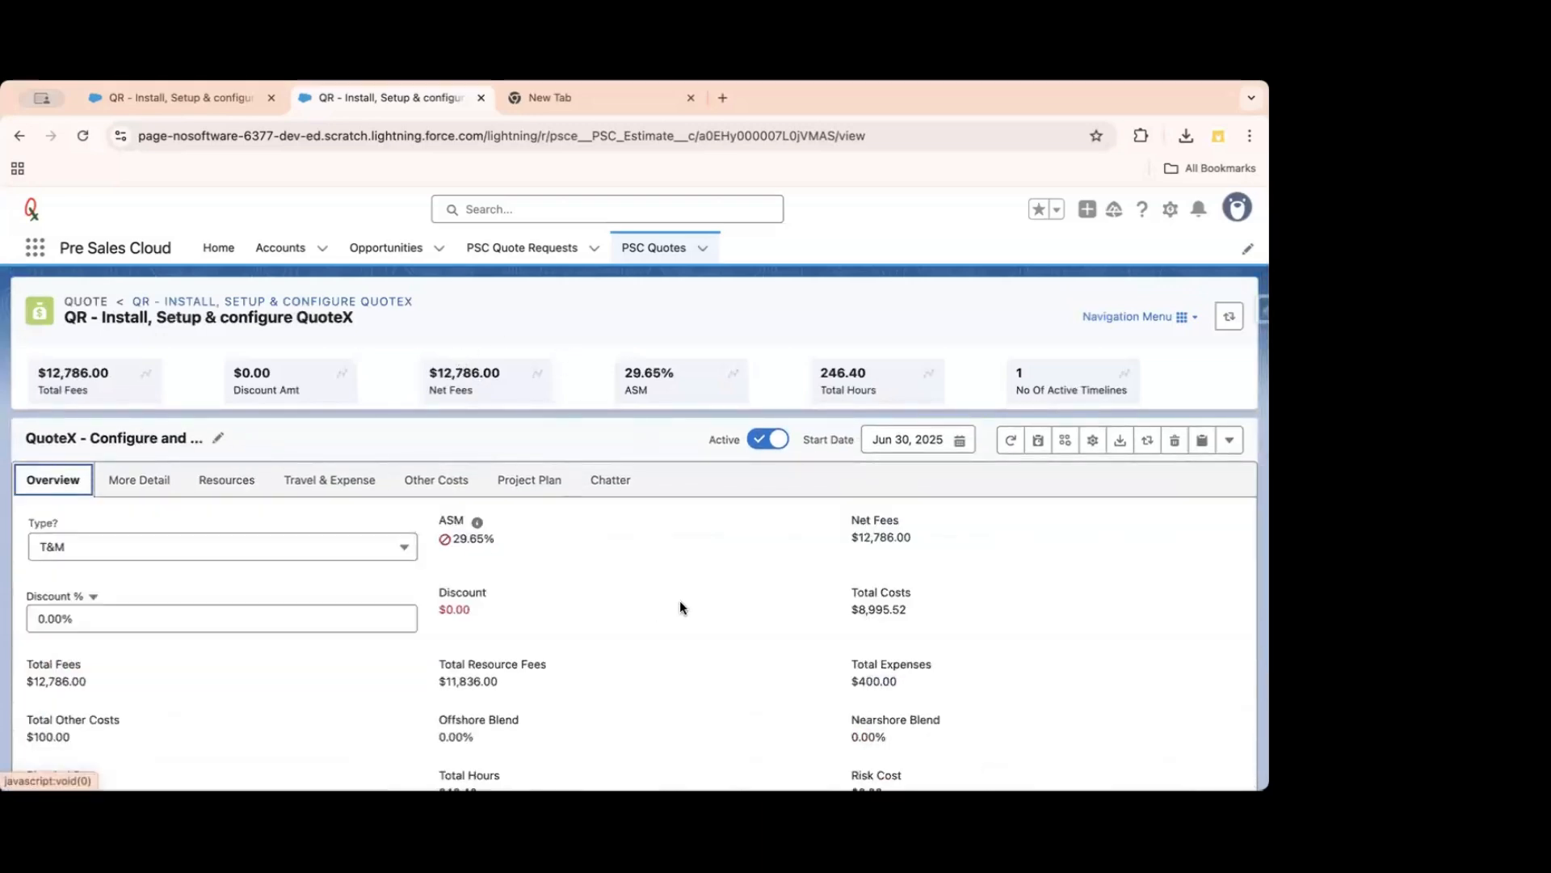
triple_click(536, 547)
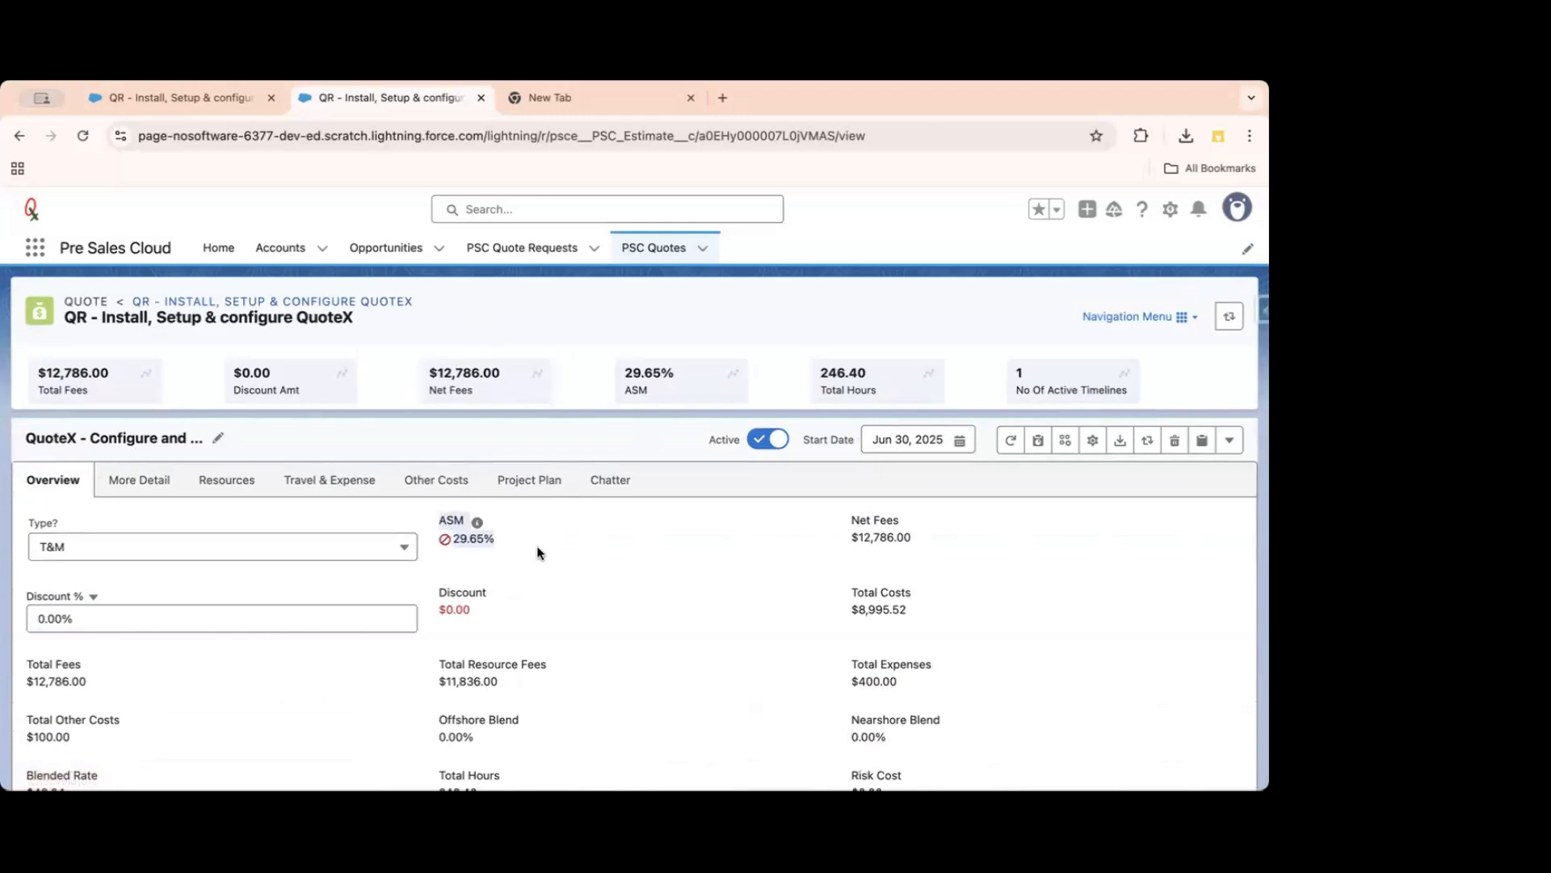
left_click(230, 482)
scroll(933, 653, "down", 3)
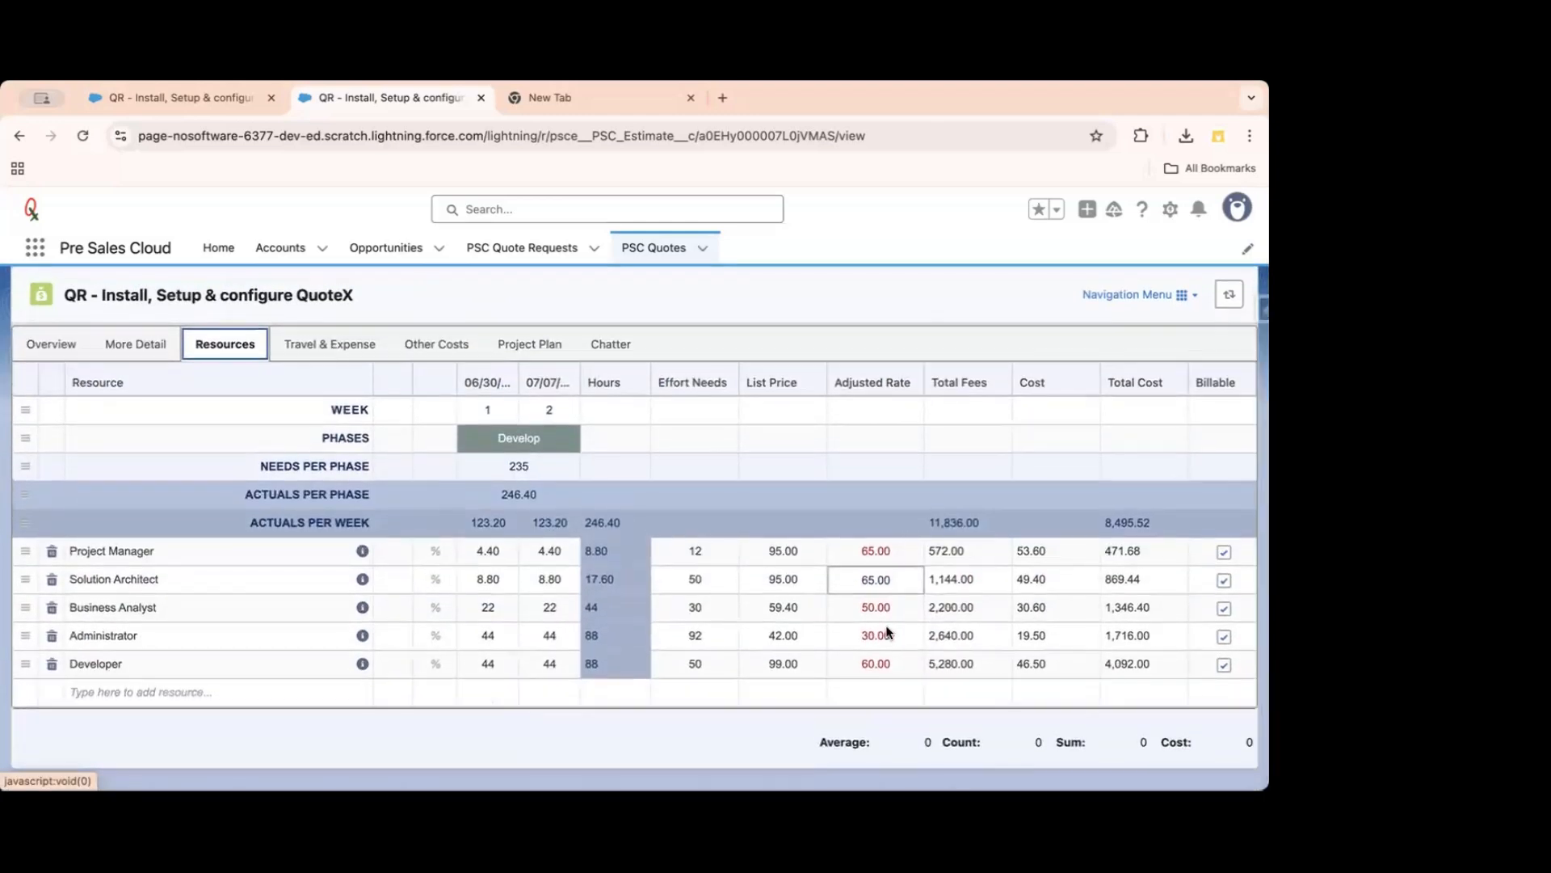
left_click(1035, 554)
key("Down")
key("Down")
key("Down")
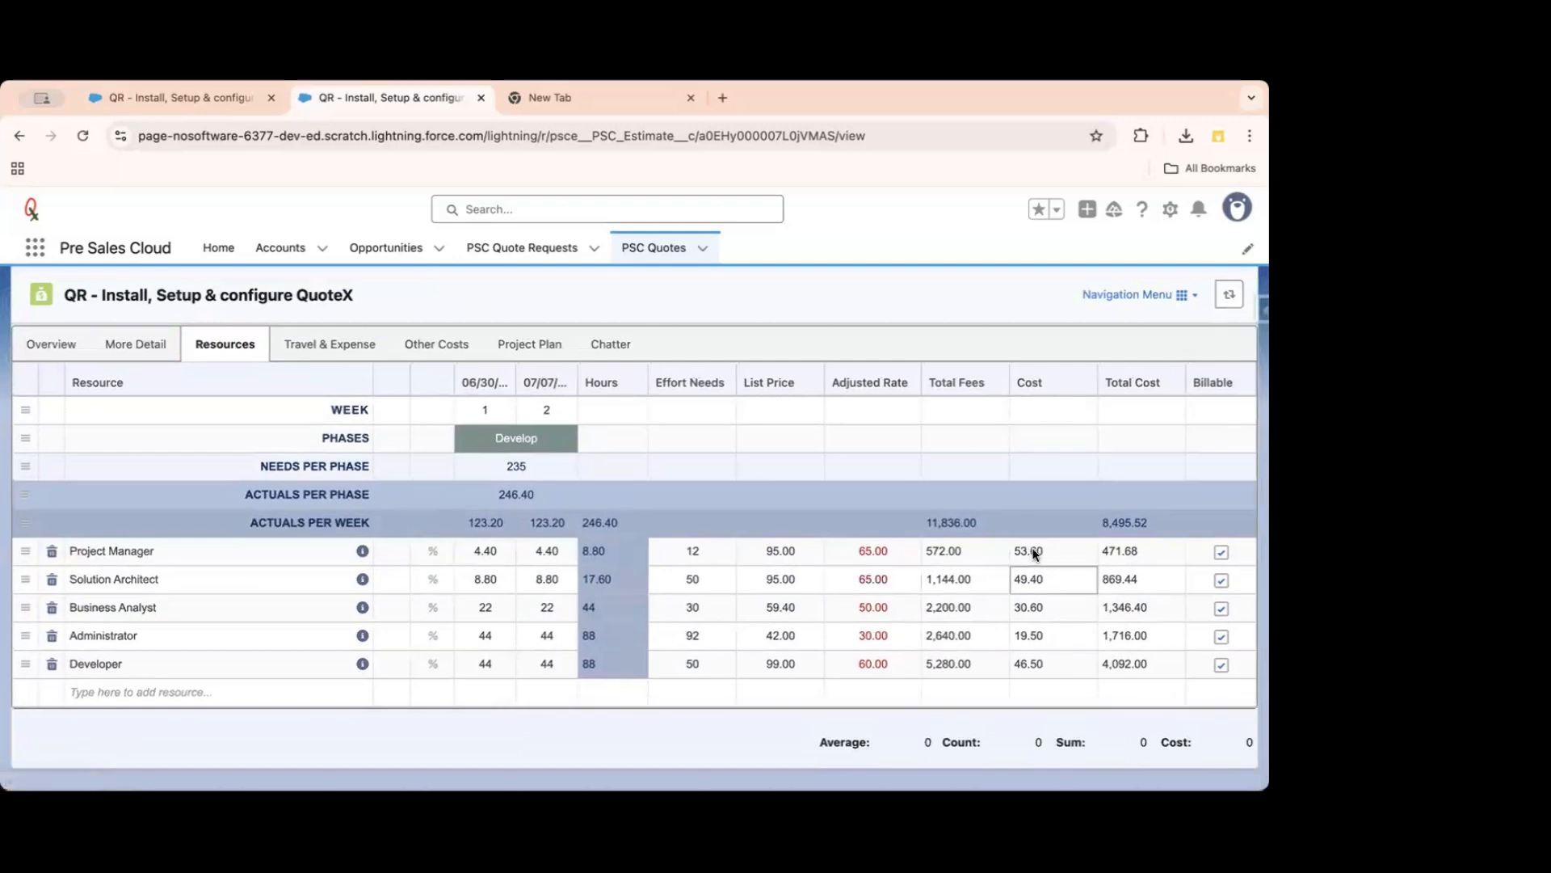
key("Down")
key("Up")
key("Up")
key("Up")
key("Up")
key("Down")
scroll(852, 584, "up", 3)
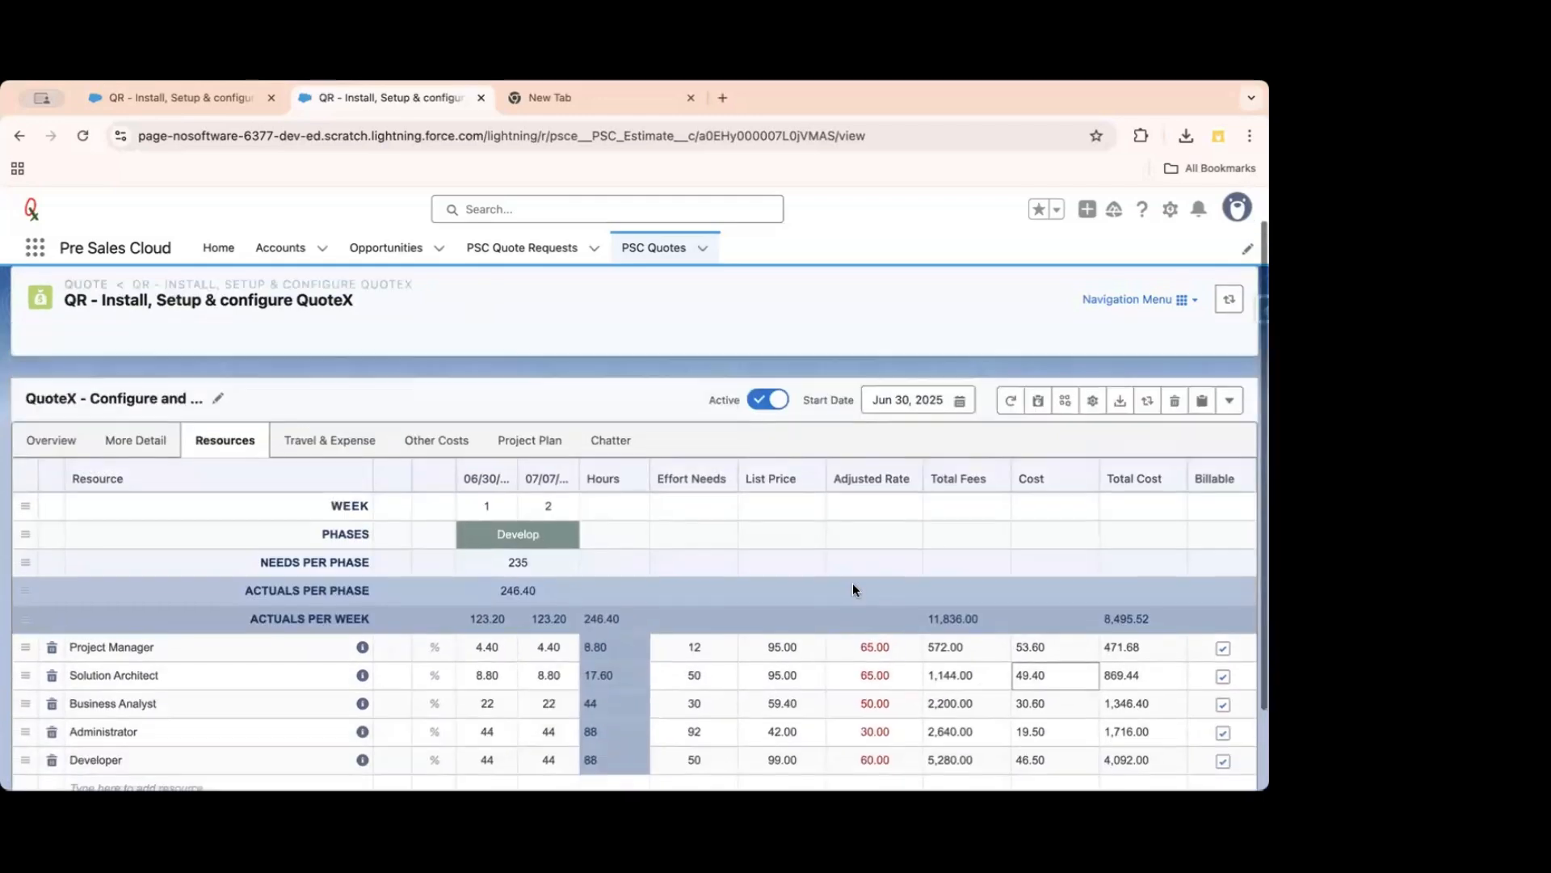
Return to the timeline overview to review the ASM, discount and cost figures.
left_click(51, 480)
left_click(541, 551)
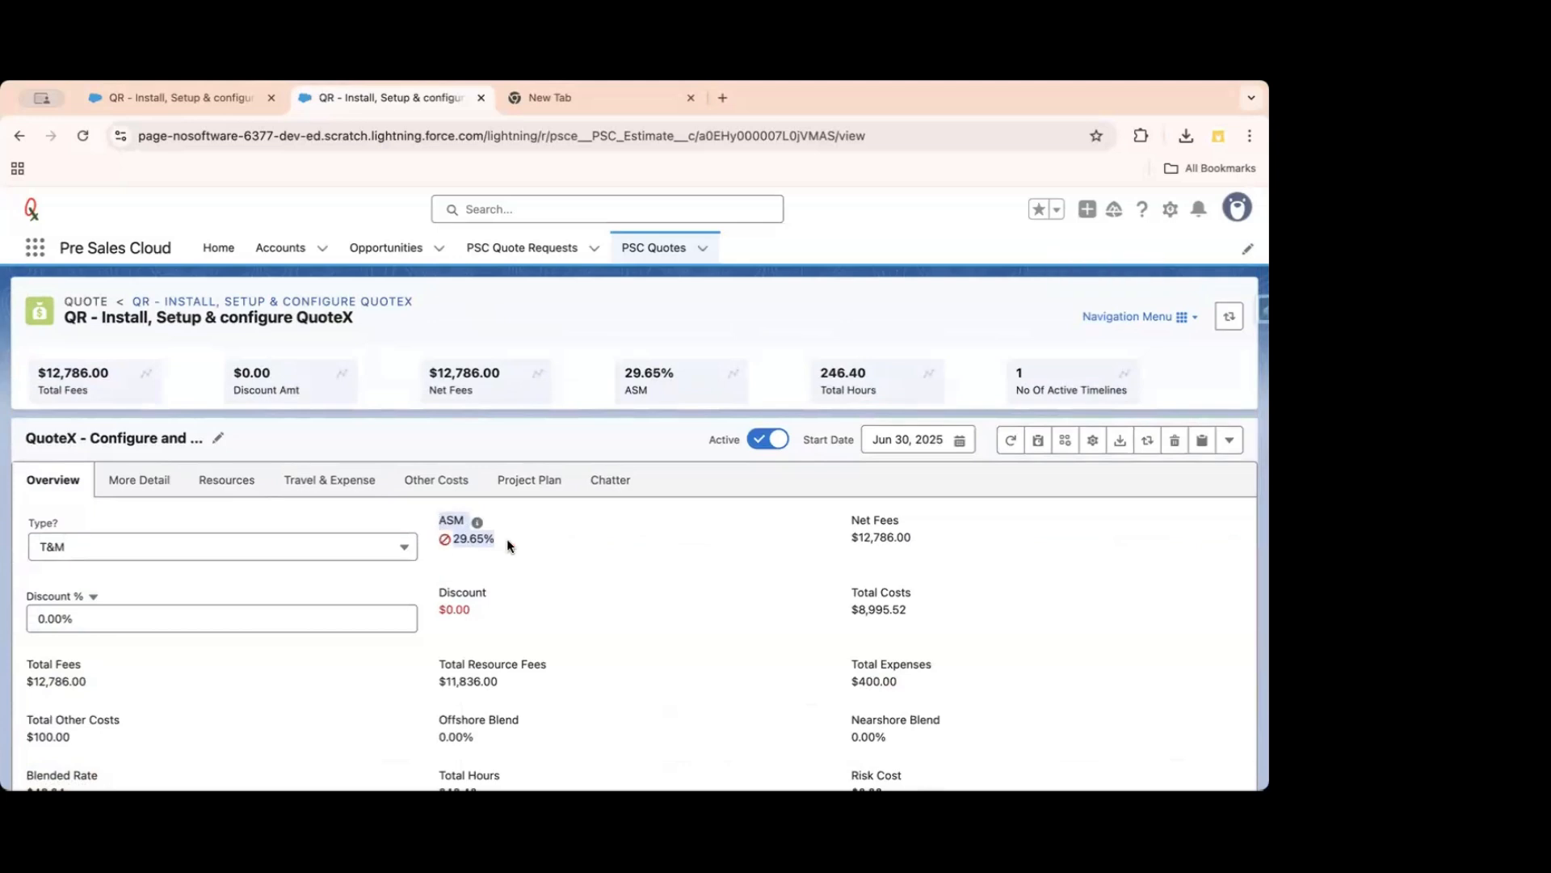
scroll(533, 575, "down", 1)
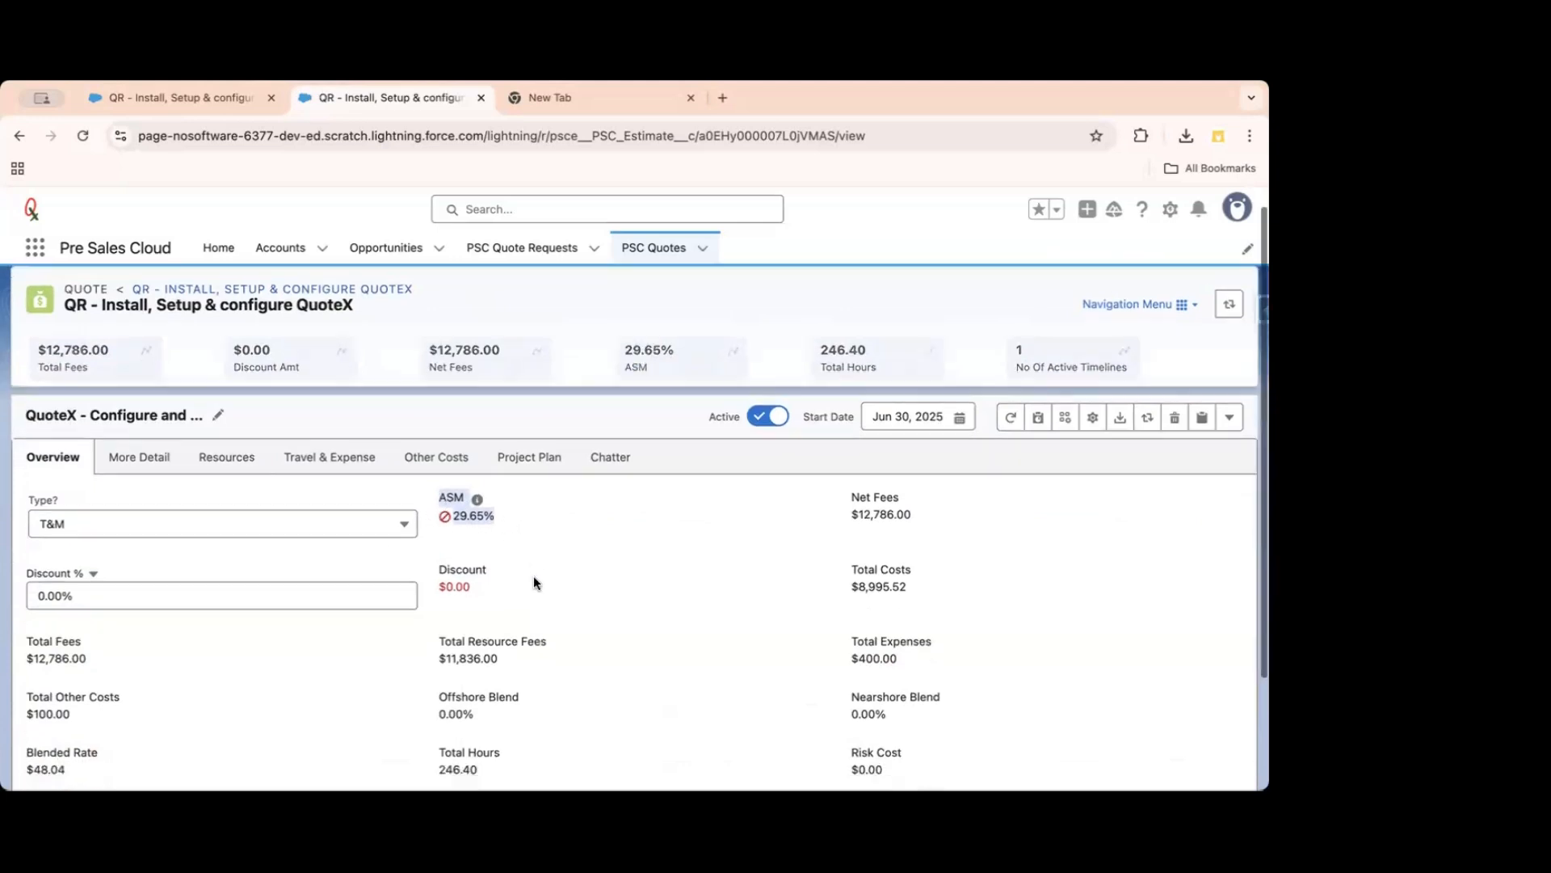
Review the hours, adjusted rates and costs of the resources in the timeline's resource grid.
left_click(236, 443)
scroll(1015, 694, "down", 3)
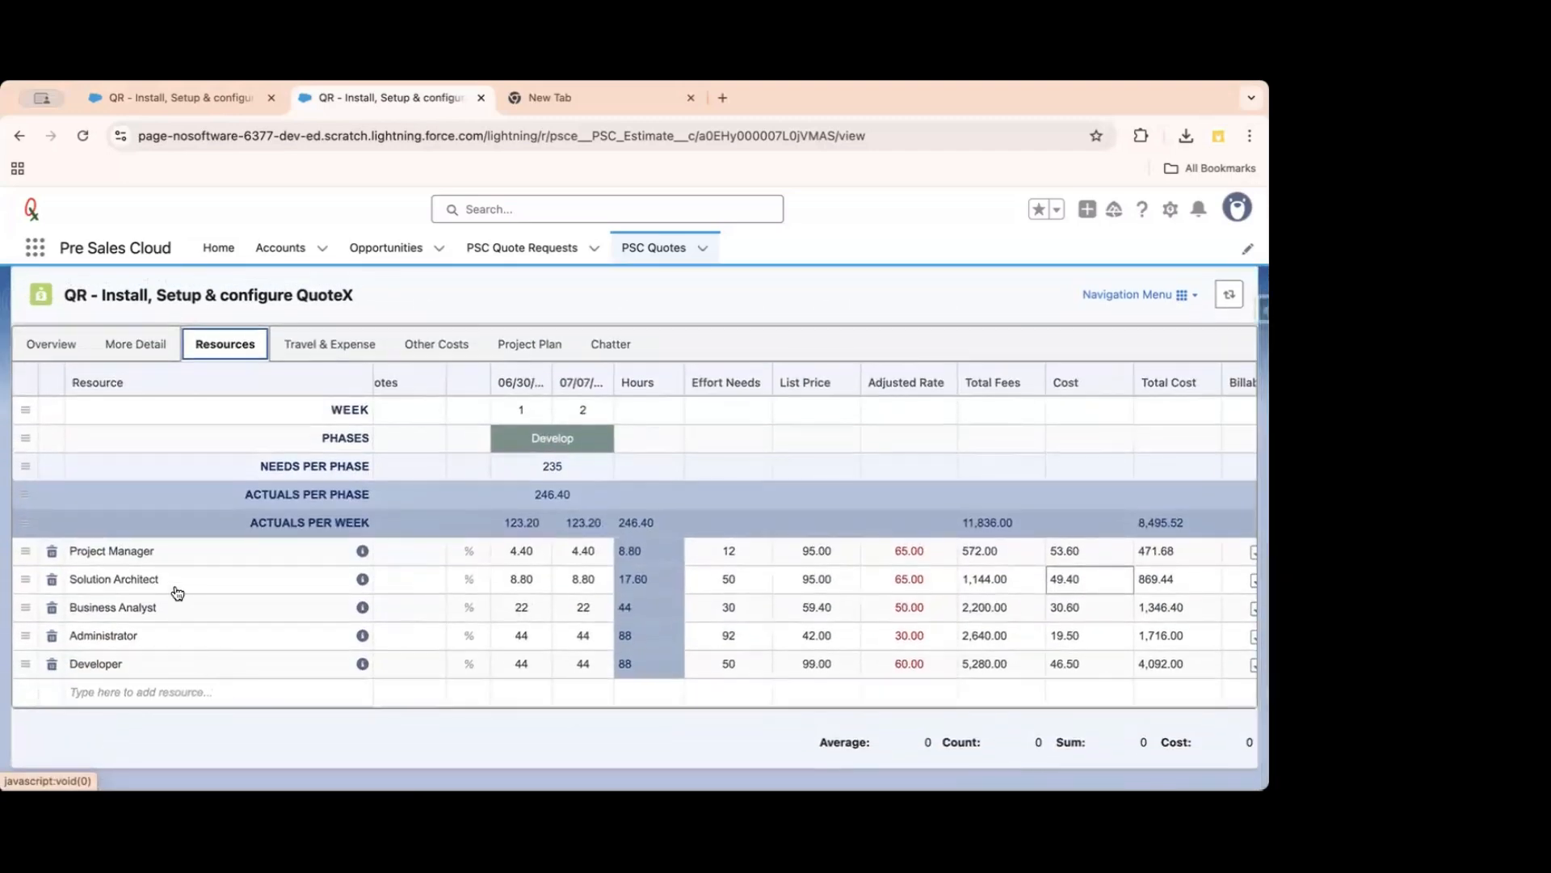
scroll(168, 585, "up", 3)
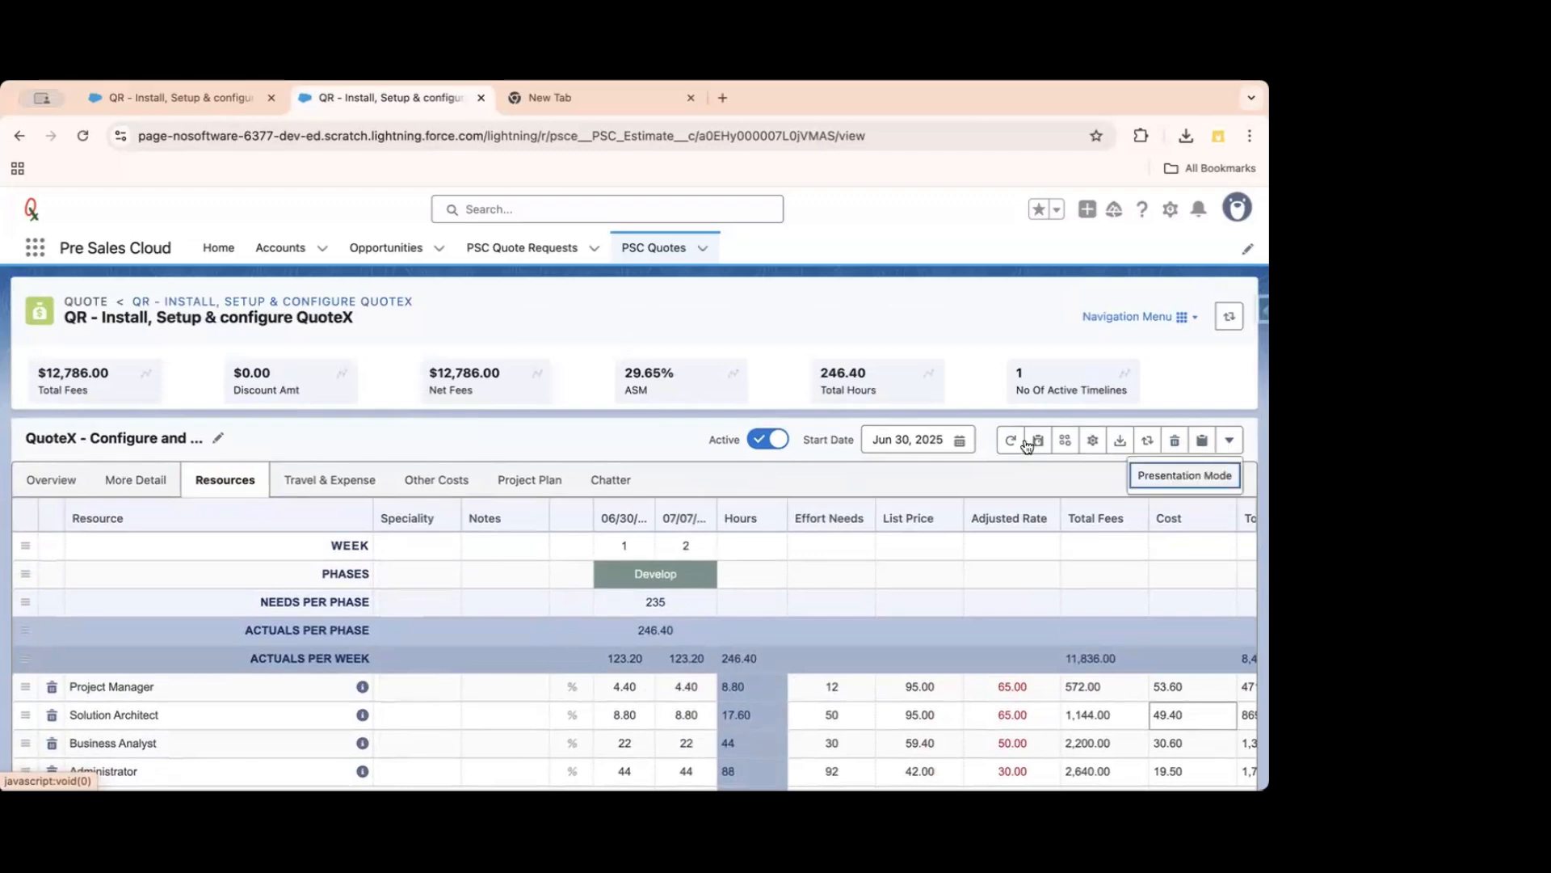
Open the Quote Summary and examine the timeline's fee figures and the resource mix by hours and percentage.
left_click(1184, 317)
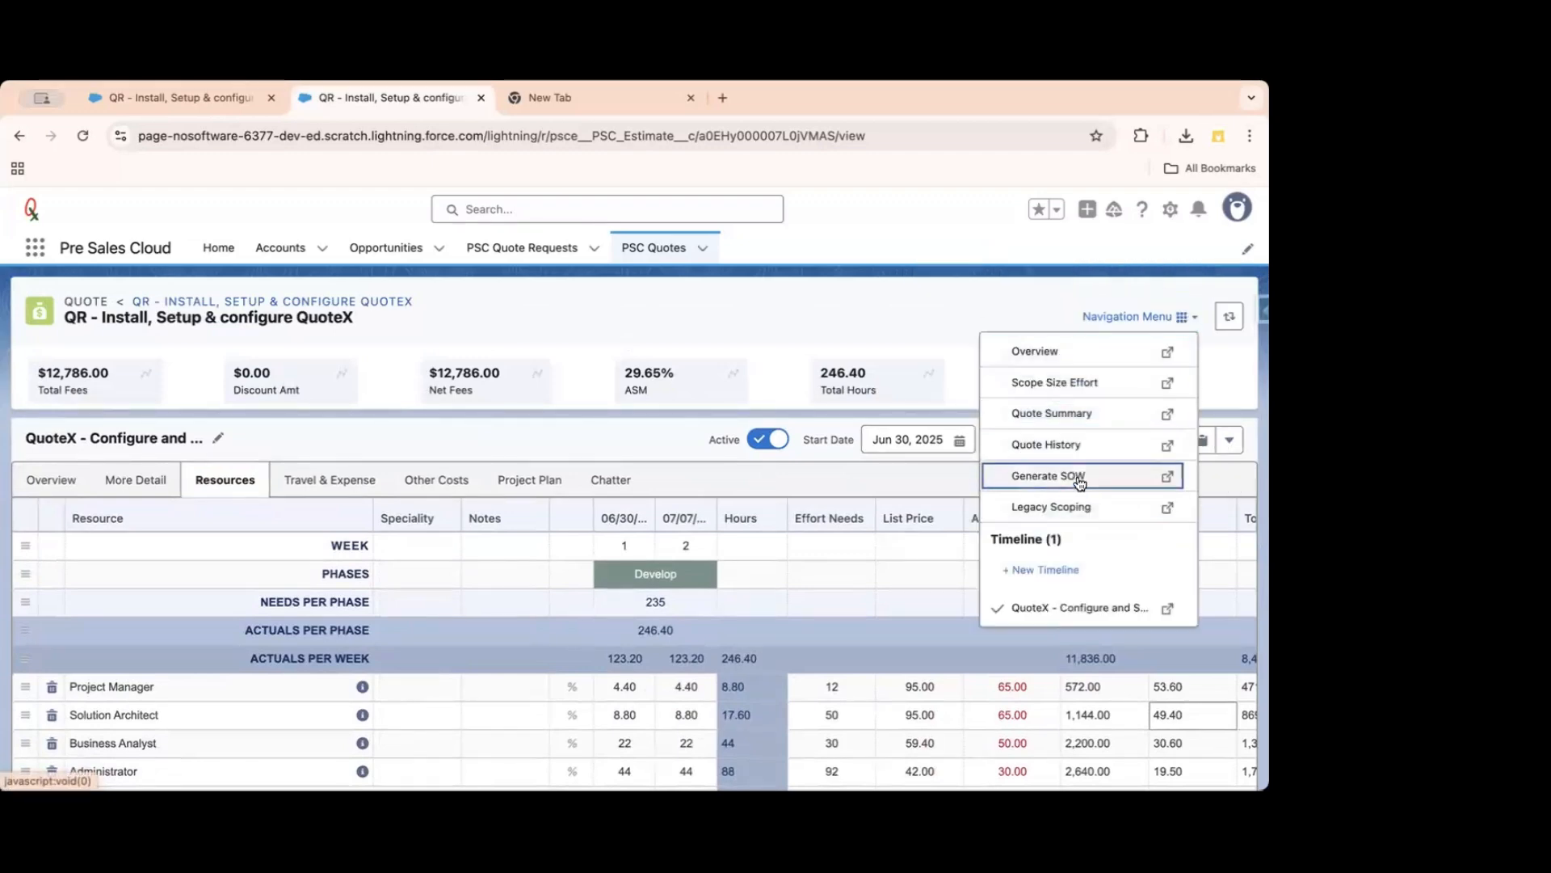
left_click(1074, 413)
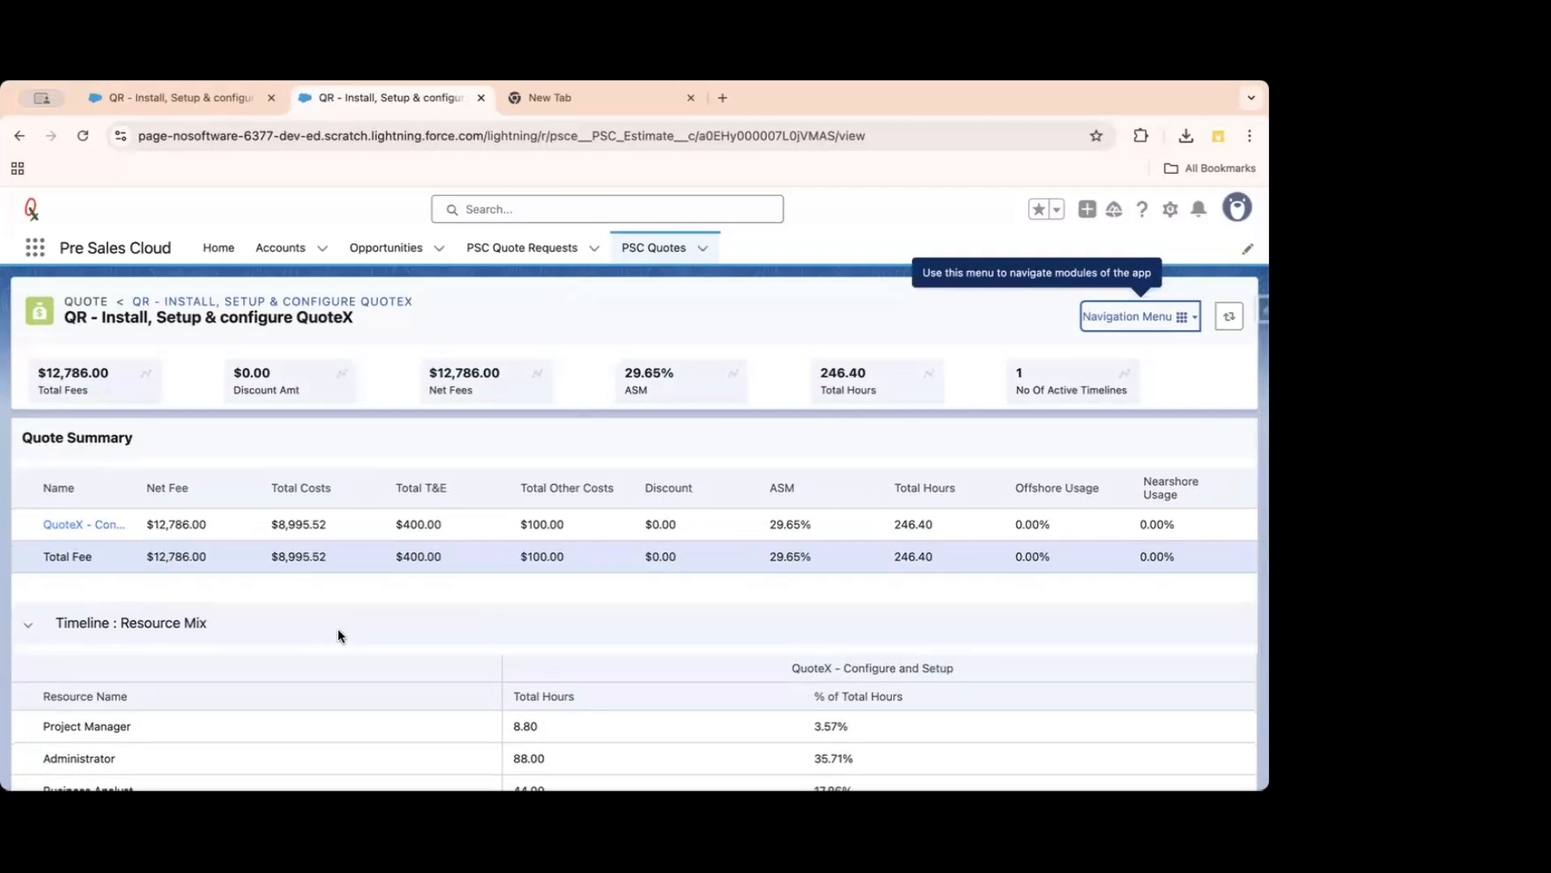
scroll(338, 632, "down", 3)
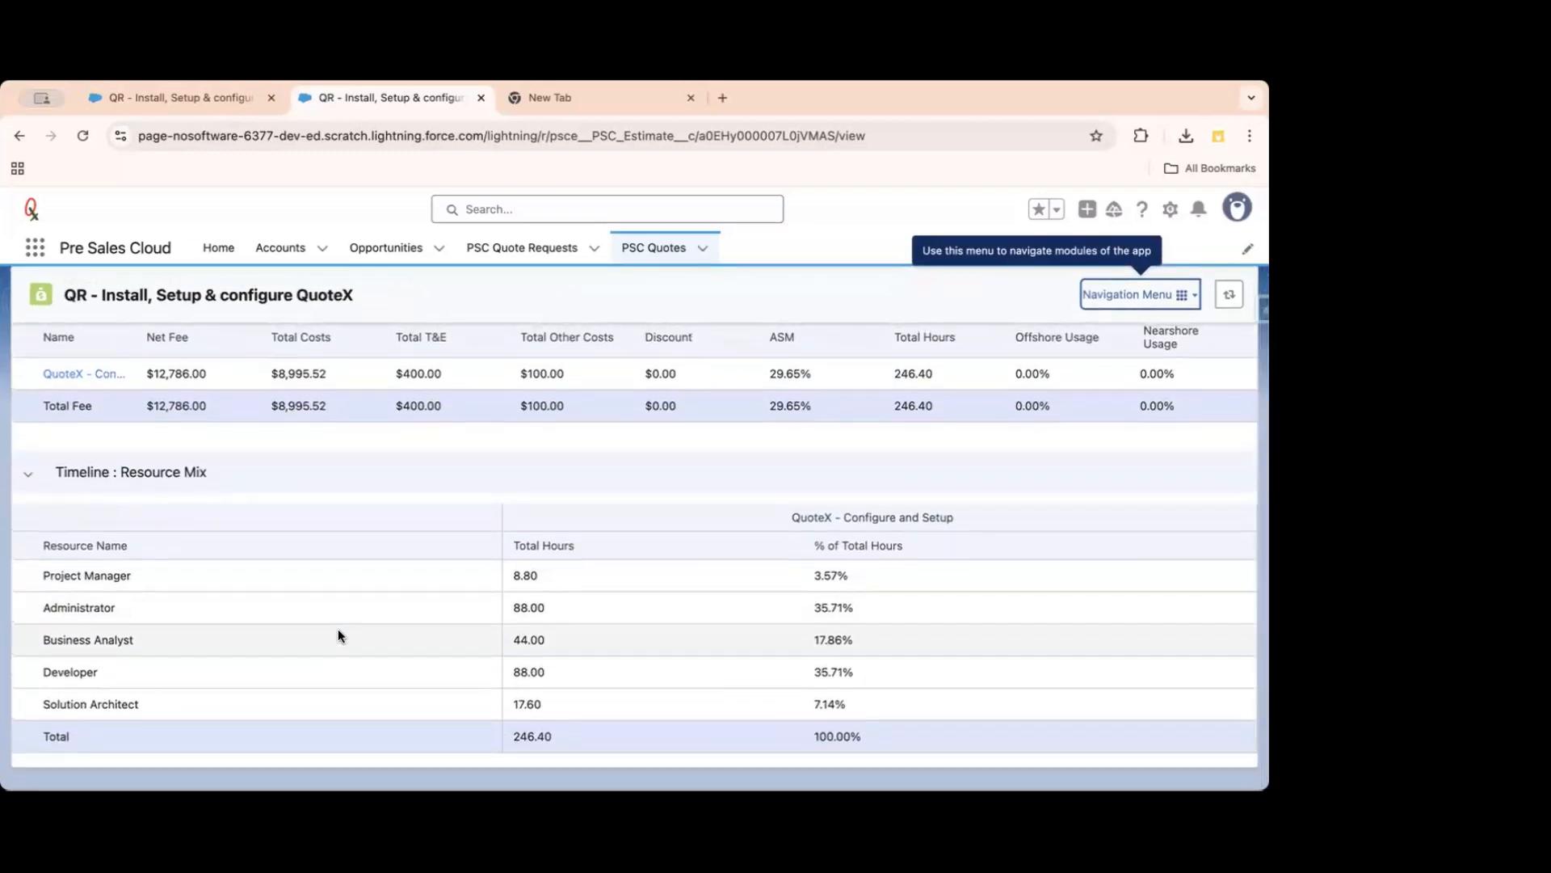
scroll(338, 632, "down", 2)
scroll(425, 643, "down", 1)
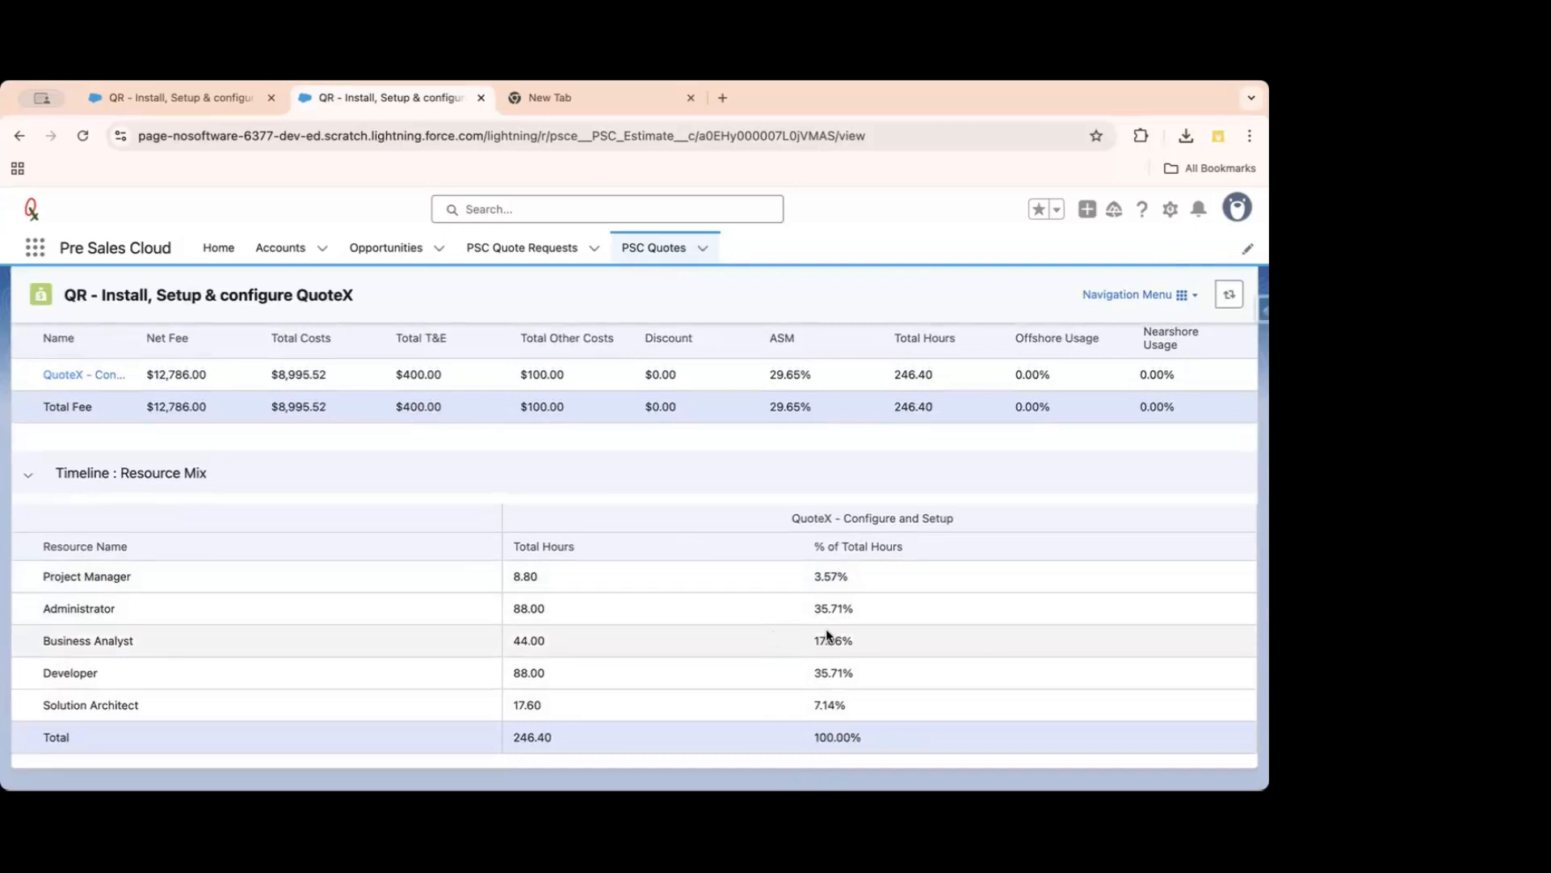
scroll(894, 634, "up", 3)
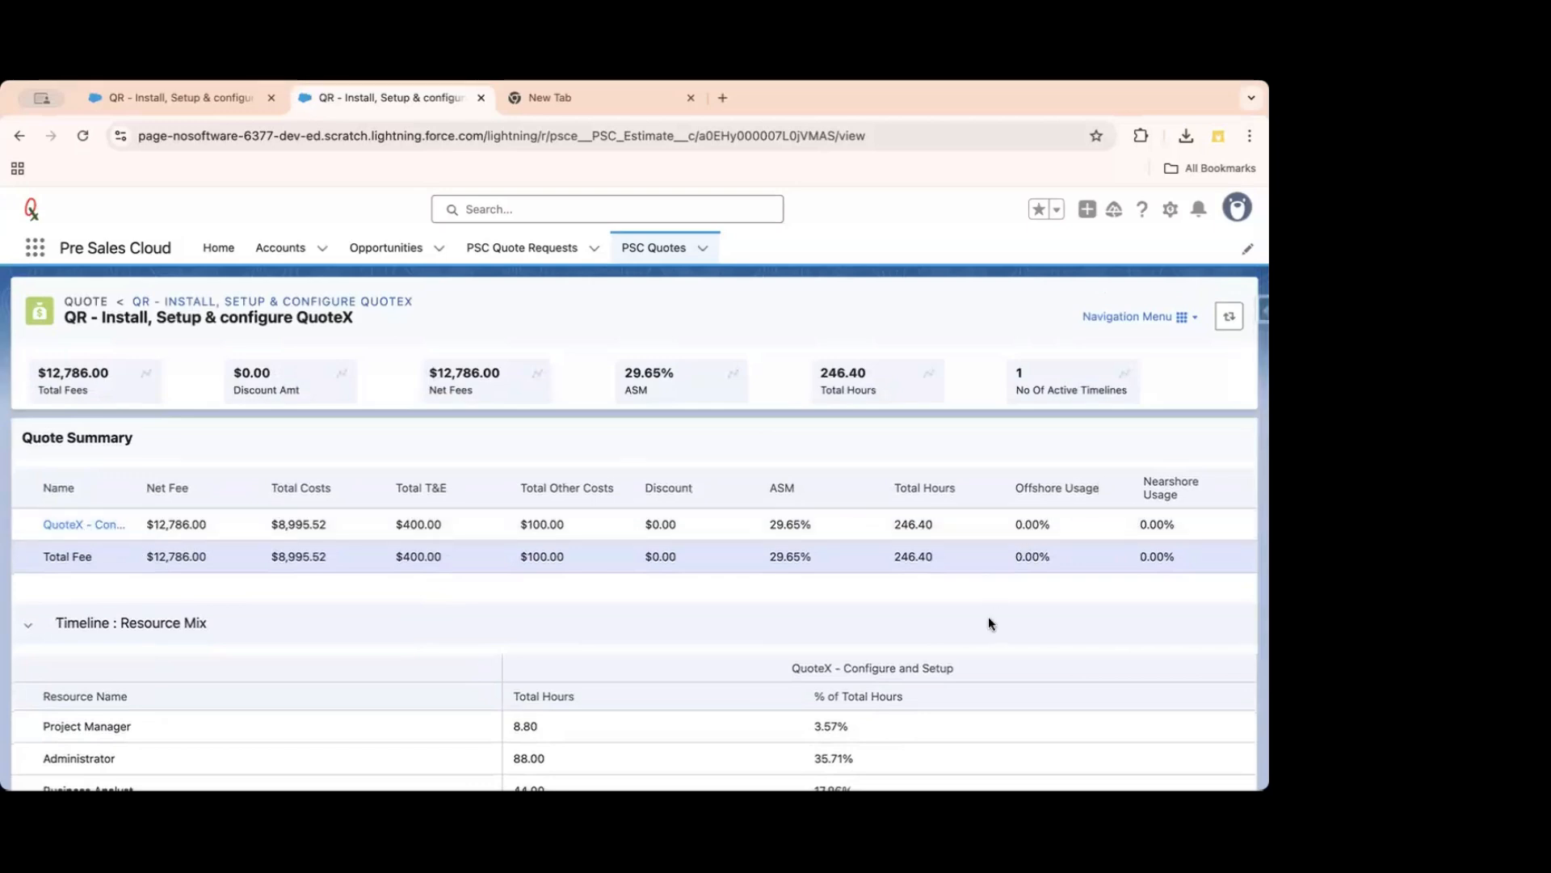
scroll(515, 574, "down", 3)
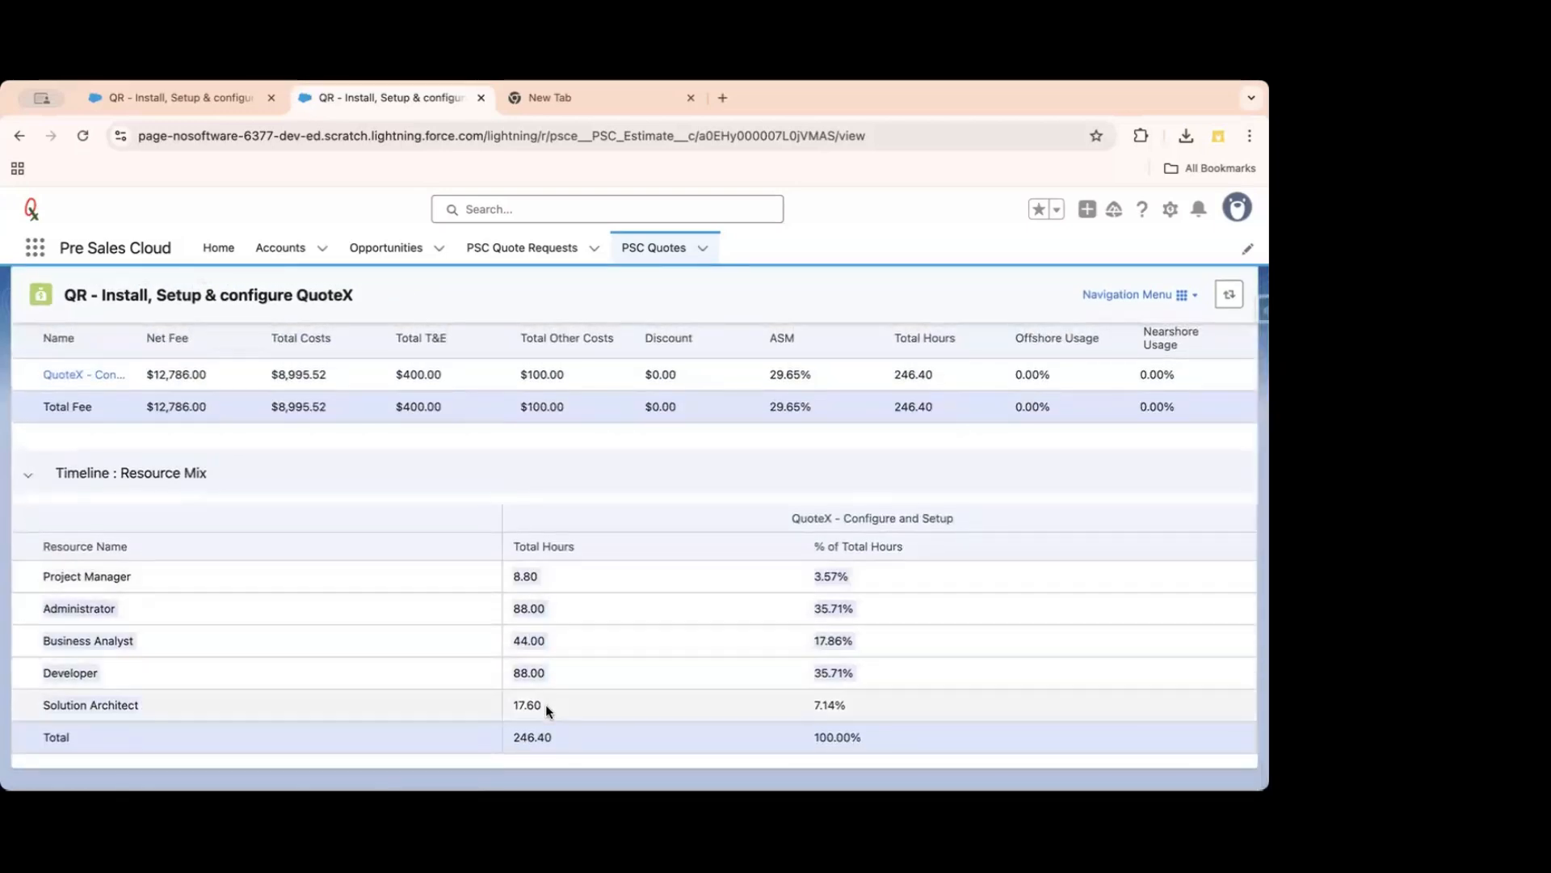
scroll(545, 705, "up", 3)
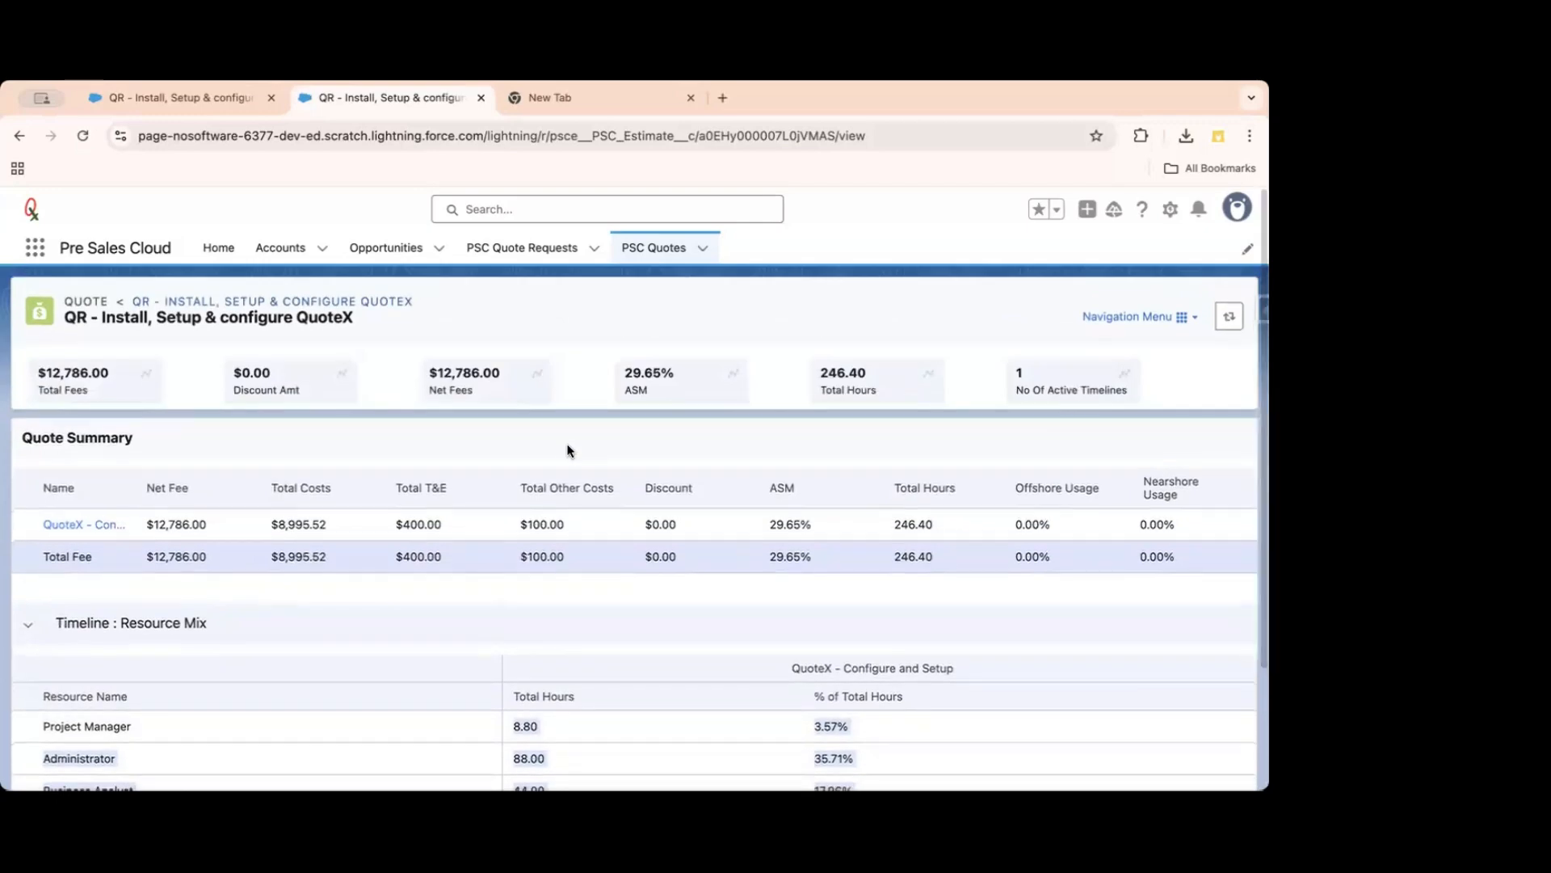
Open the QuoteX timeline from the Quote Summary and look over its resource fees and costs.
left_click(66, 524)
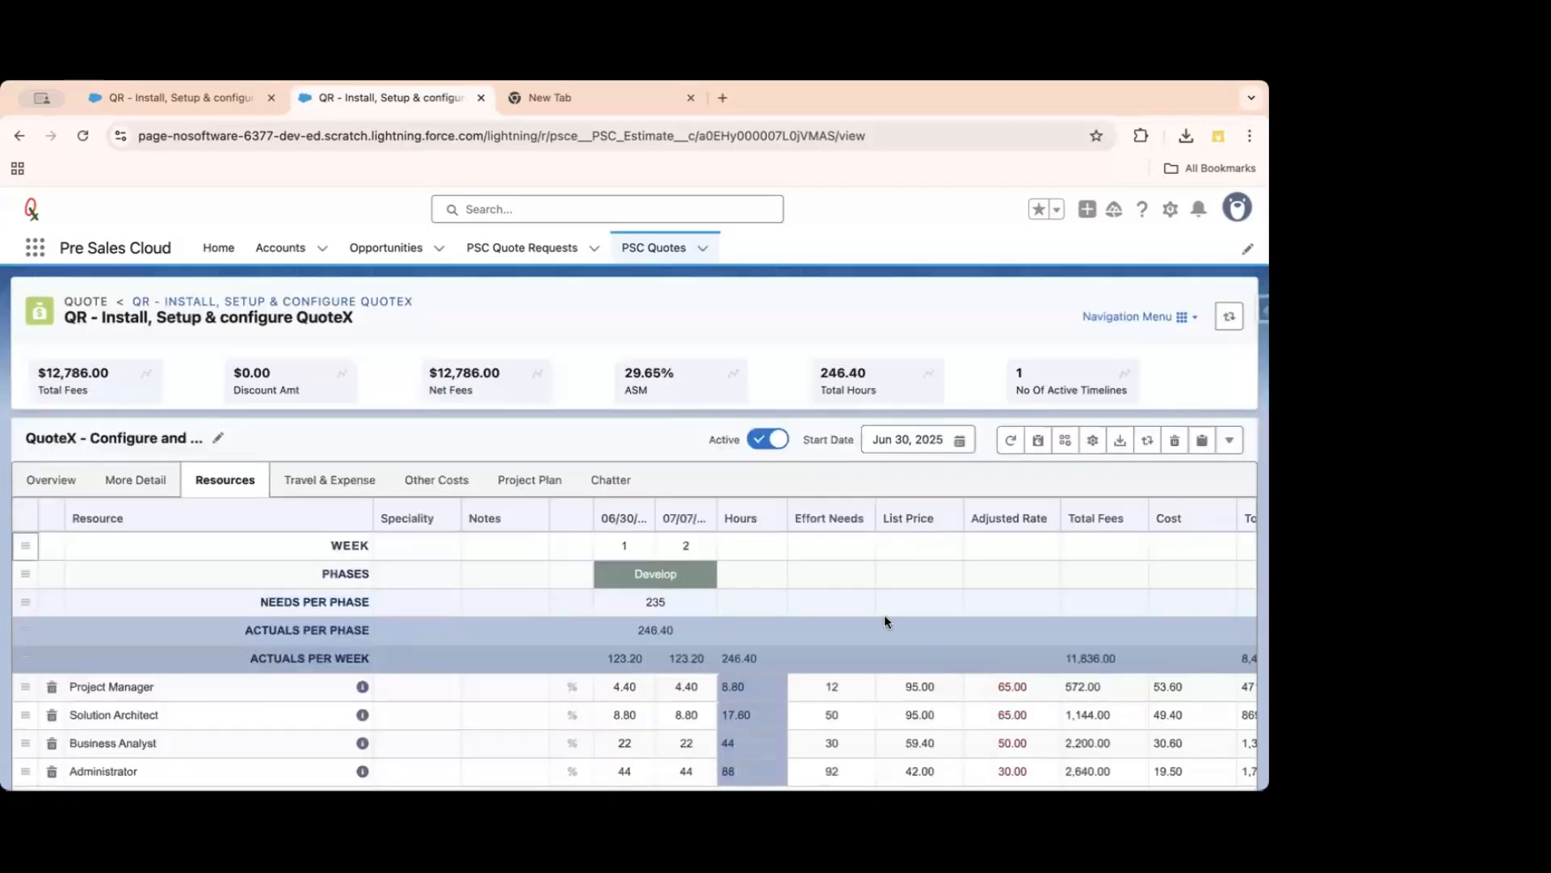
scroll(889, 610, "down", 3)
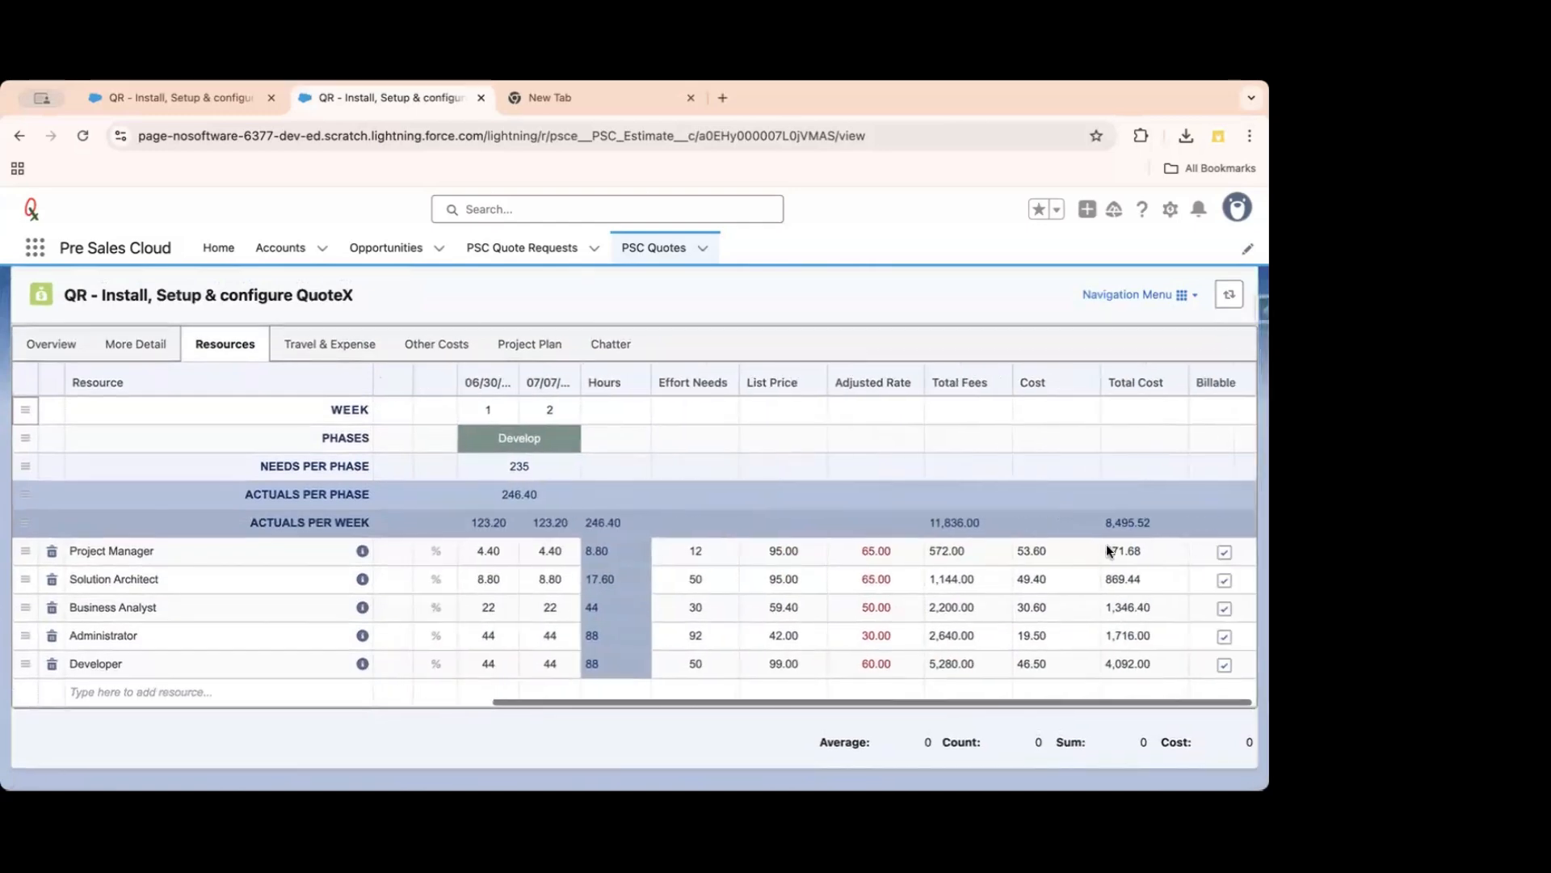
scroll(883, 494, "up", 3)
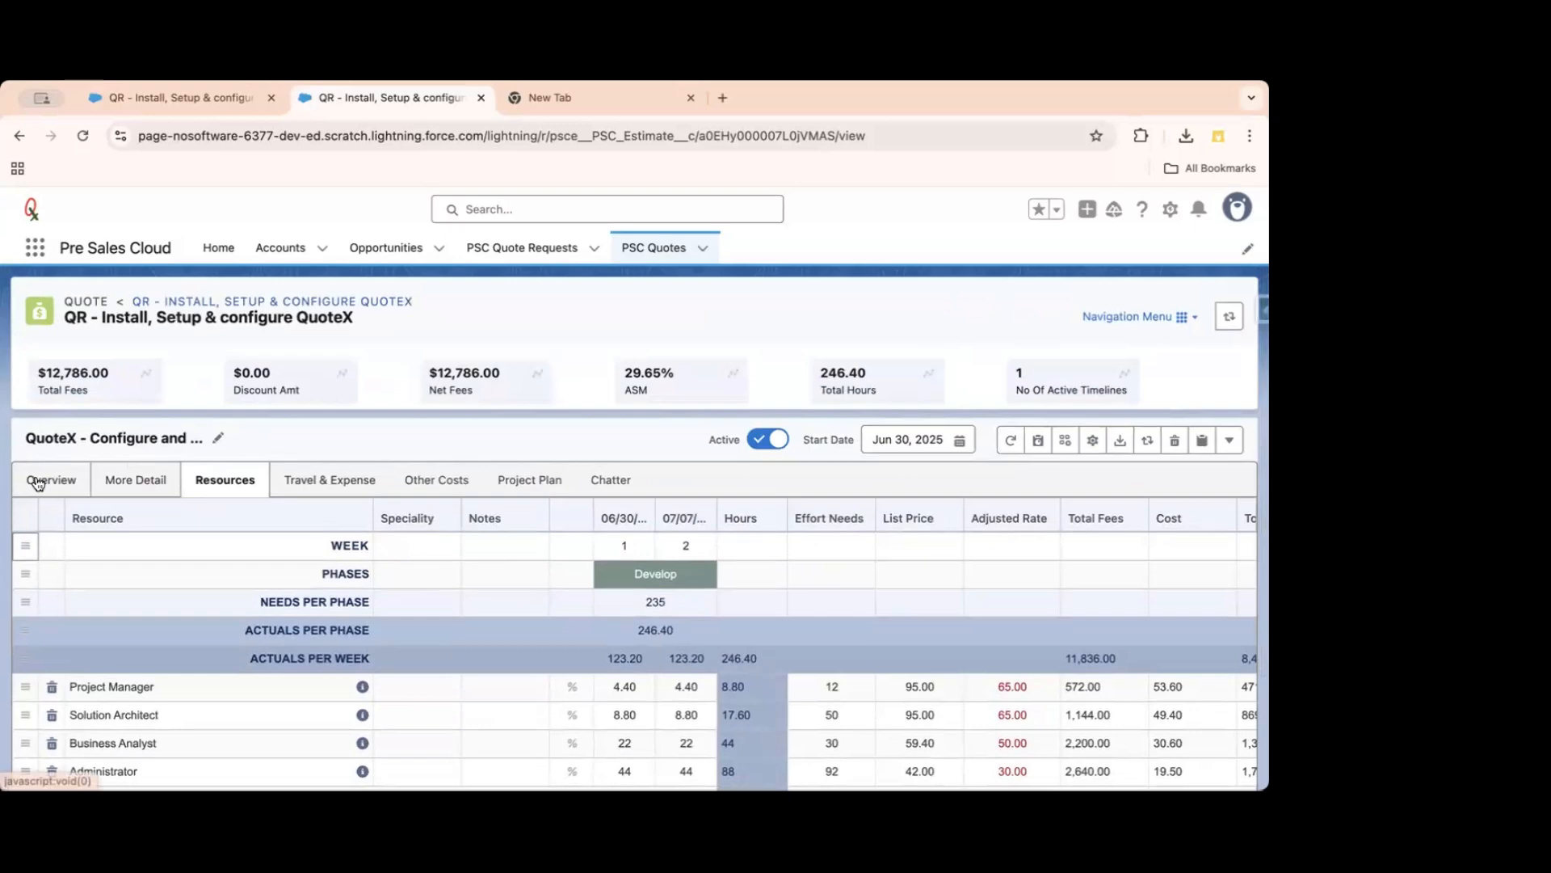
Open the Quote History and examine the logged changes for the quote, scope hierarchy, timeline and resources.
left_click(1147, 317)
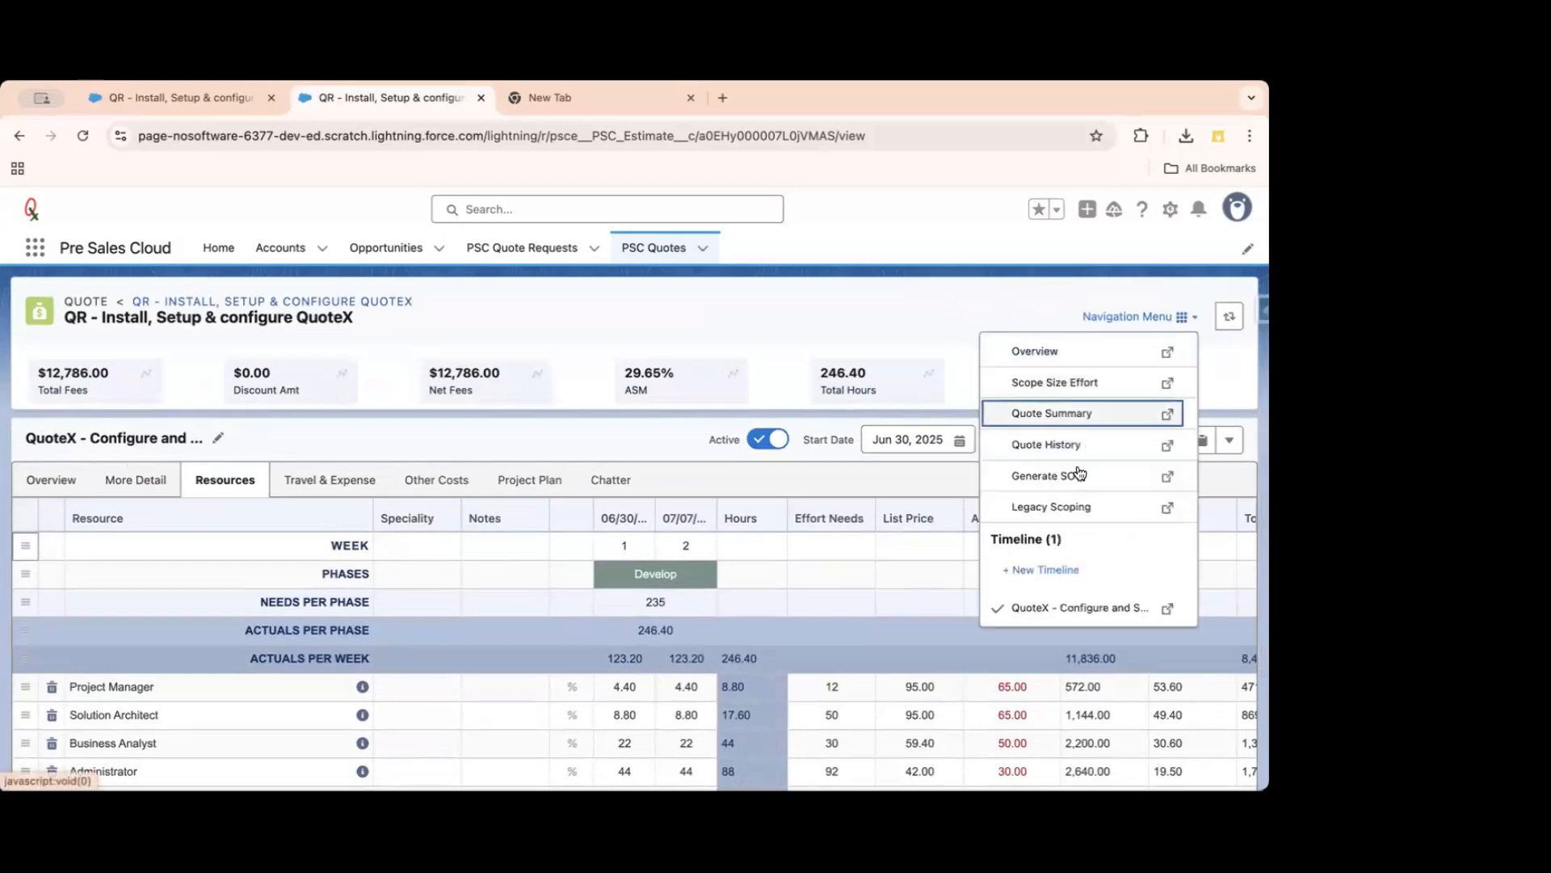
left_click(1081, 443)
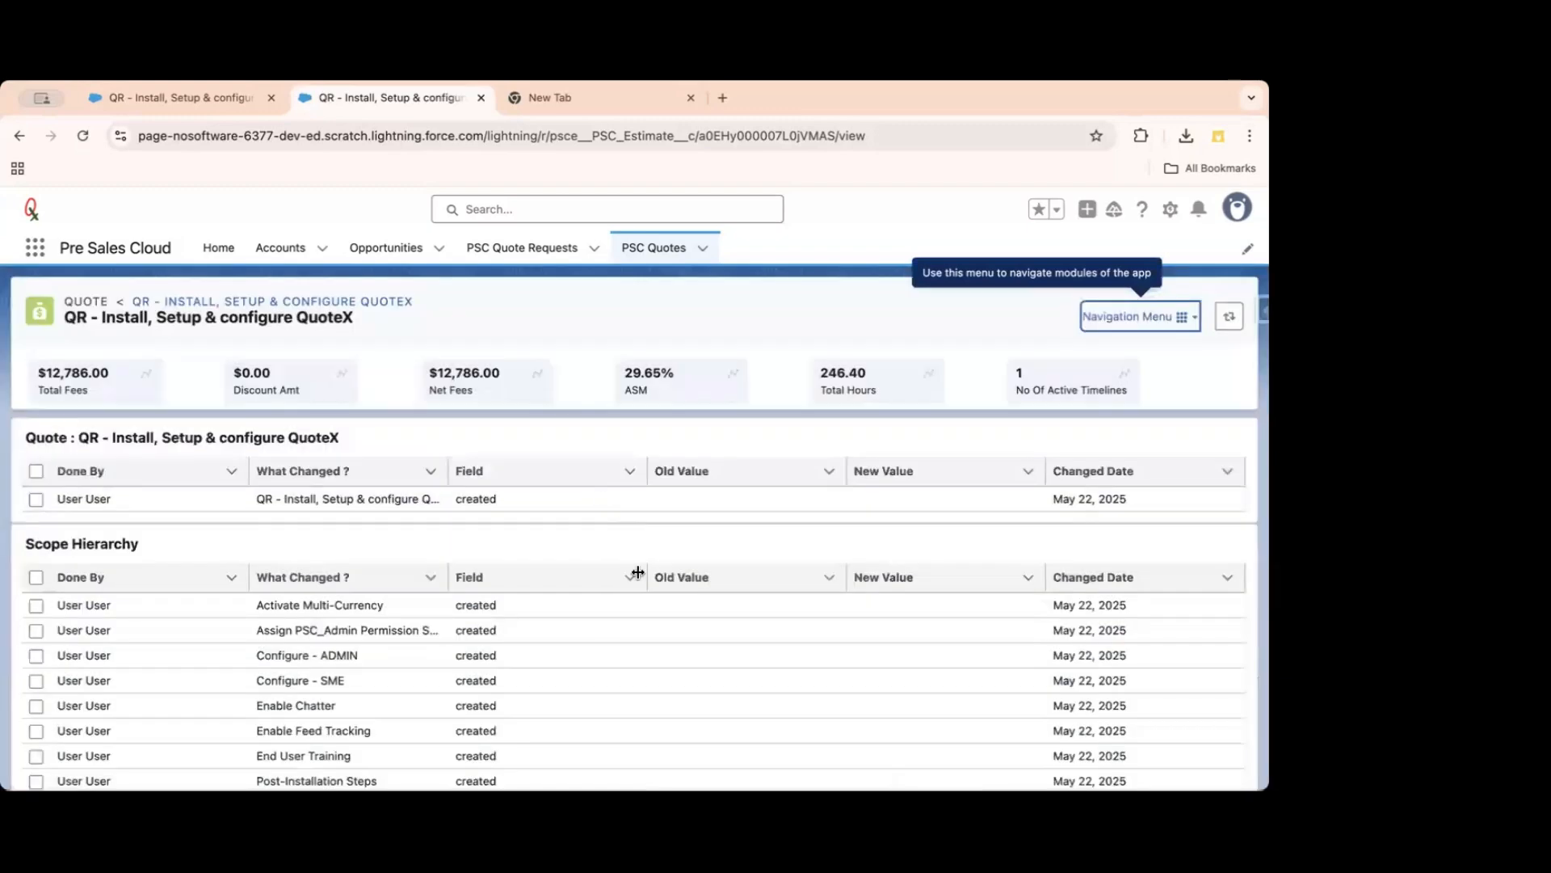
scroll(637, 570, "down", 5)
scroll(637, 570, "down", 5)
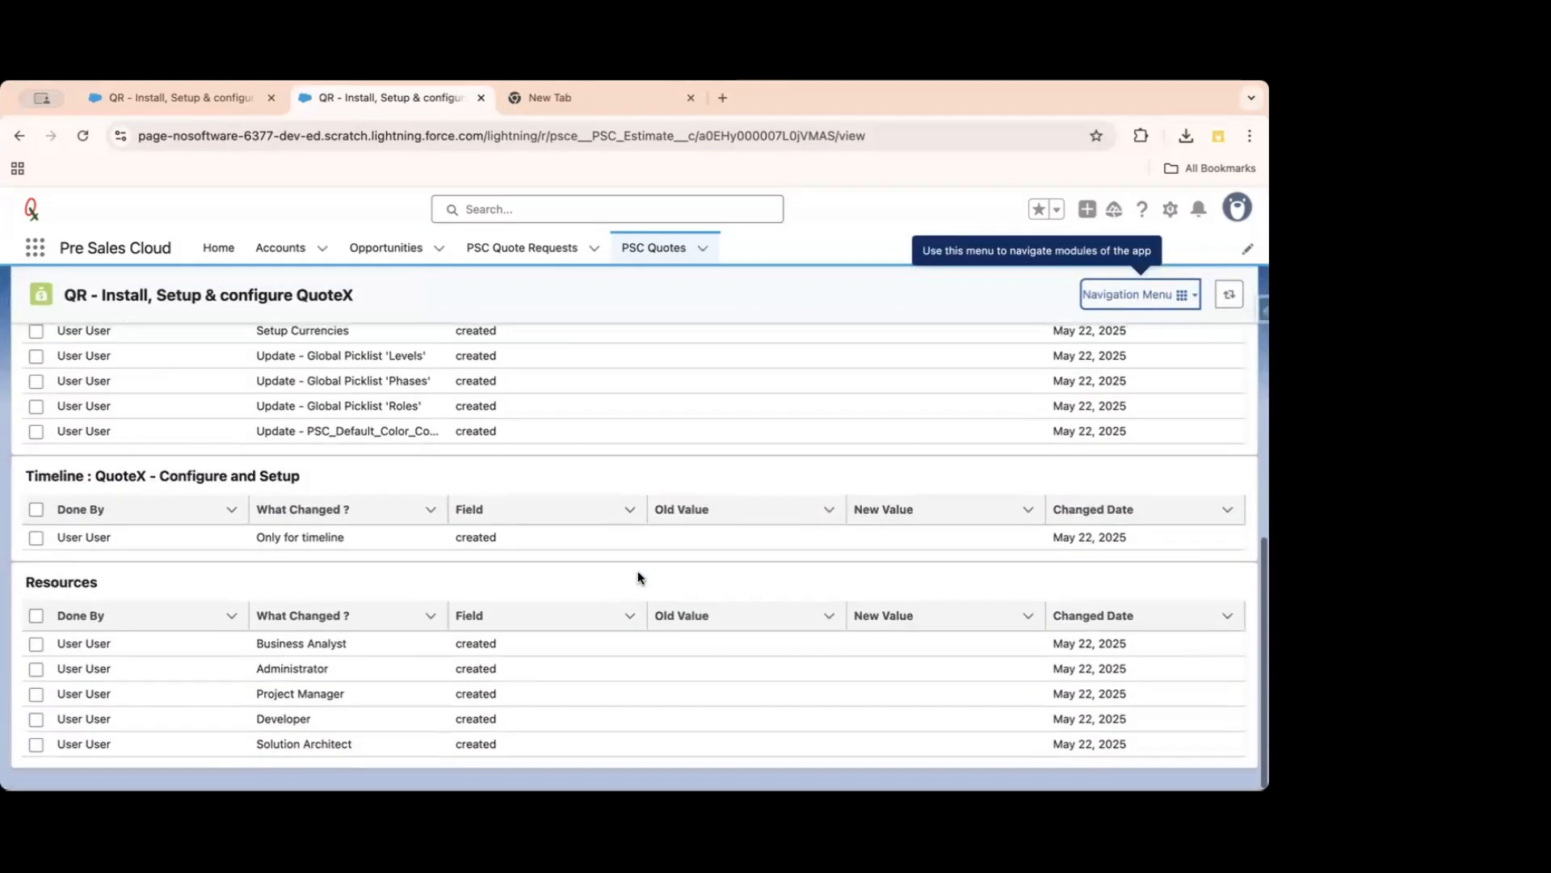
scroll(637, 570, "up", 12)
scroll(558, 564, "up", 2)
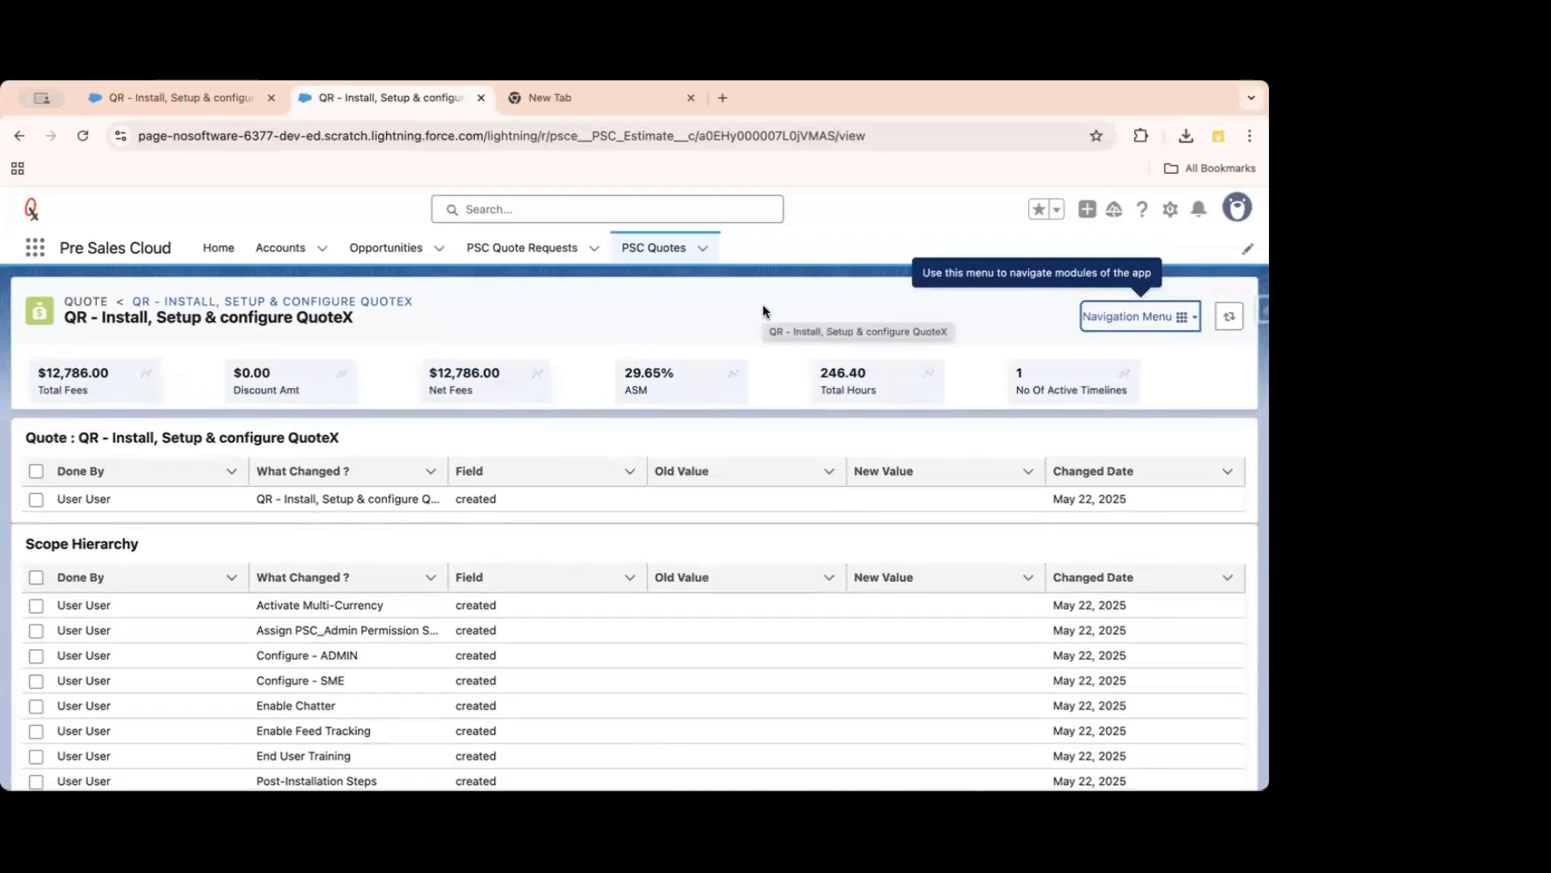
Generate a SOW for the quote using the Salesforce SOW Template.
left_click(1176, 316)
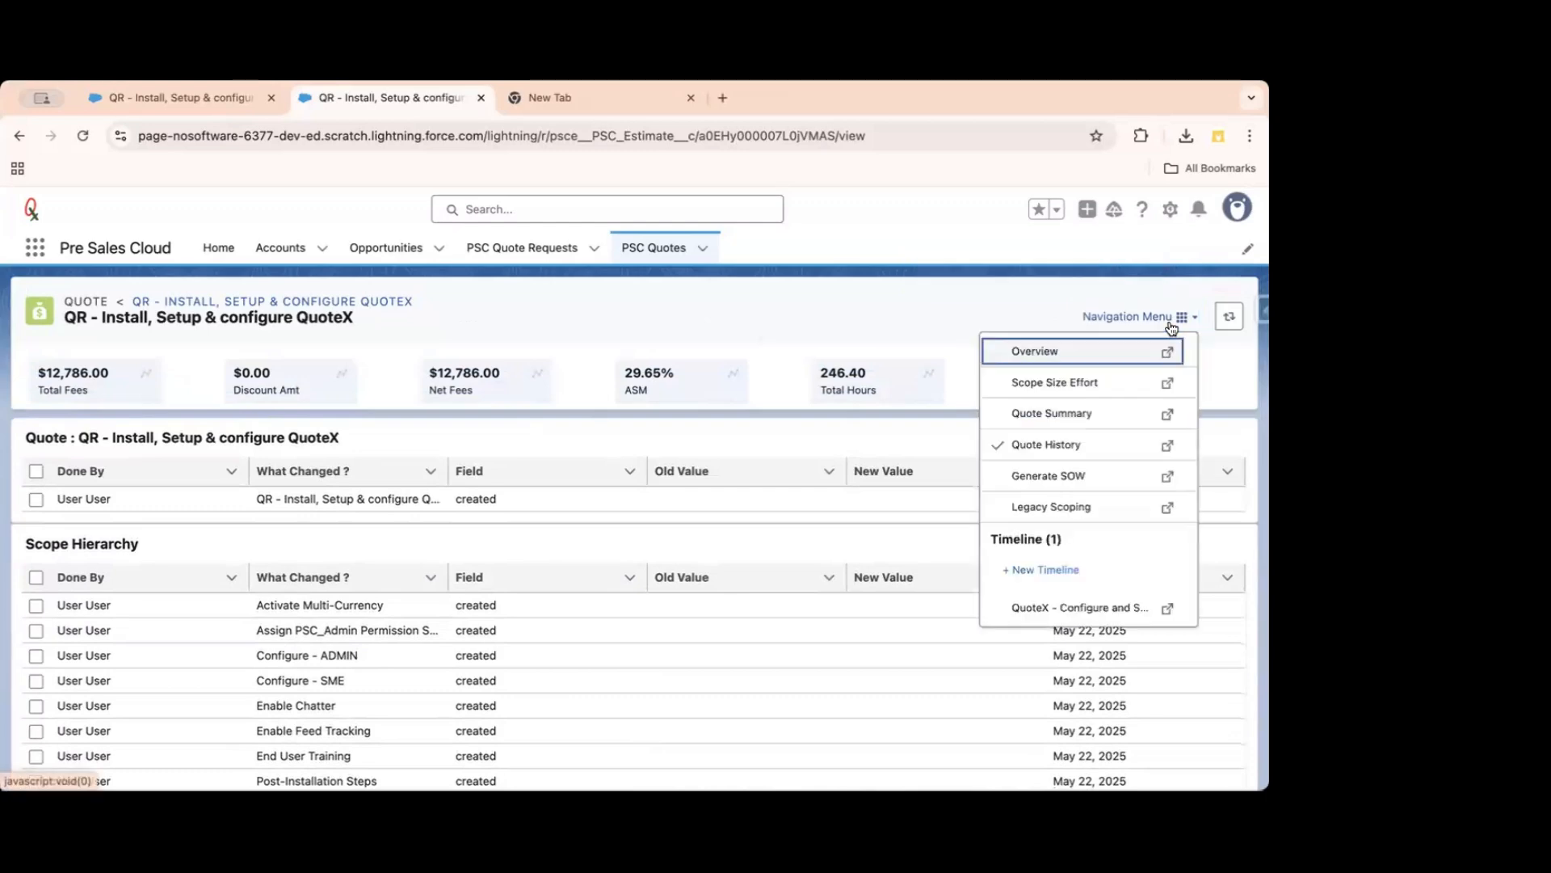
left_click(1083, 476)
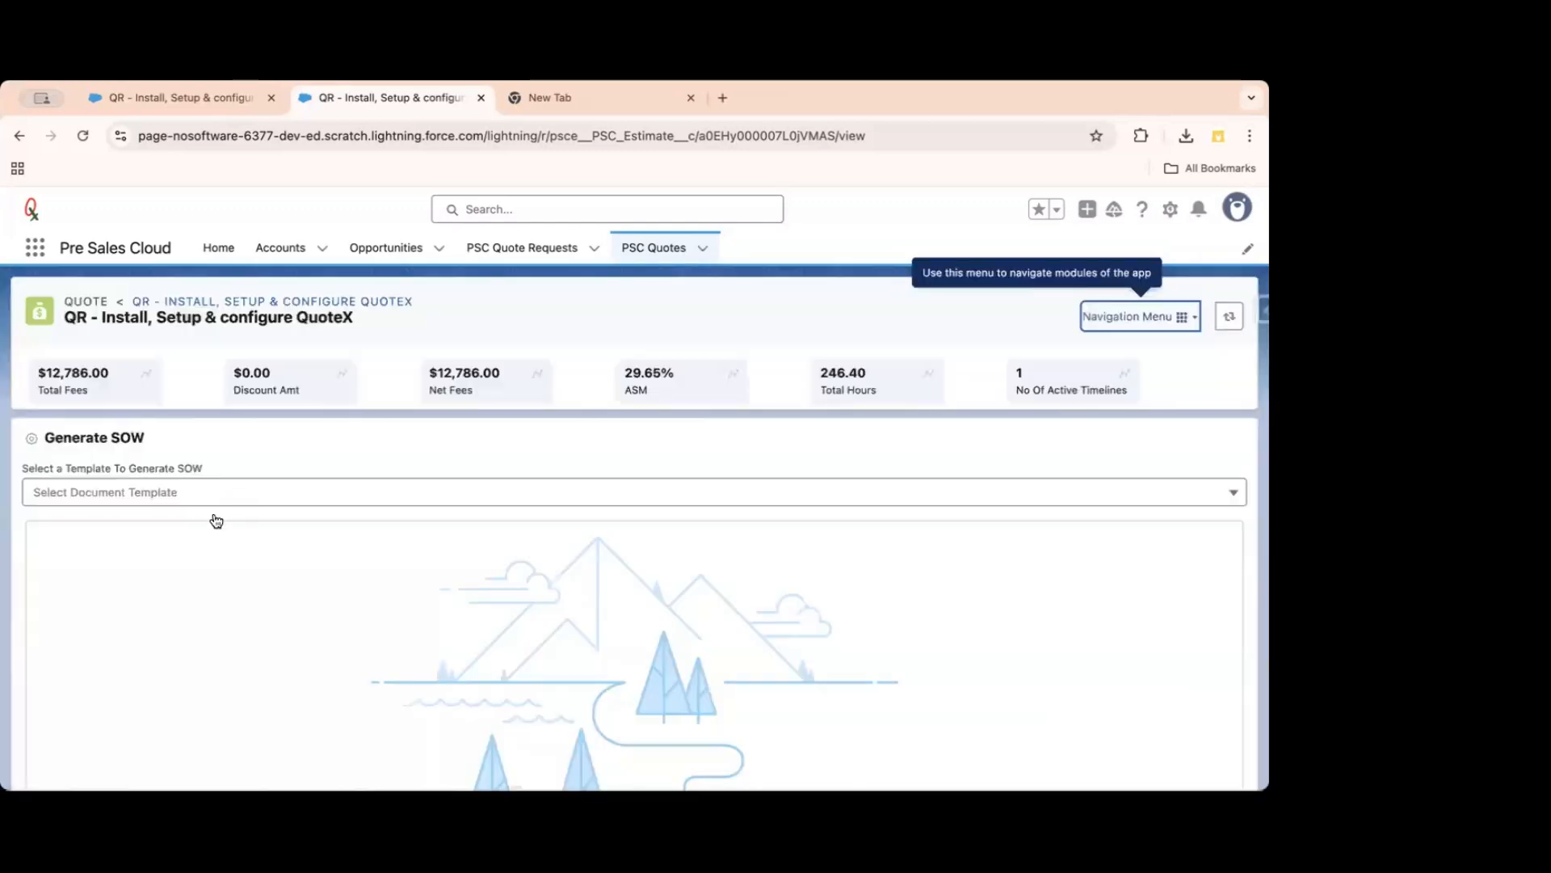
left_click(236, 497)
left_click(194, 559)
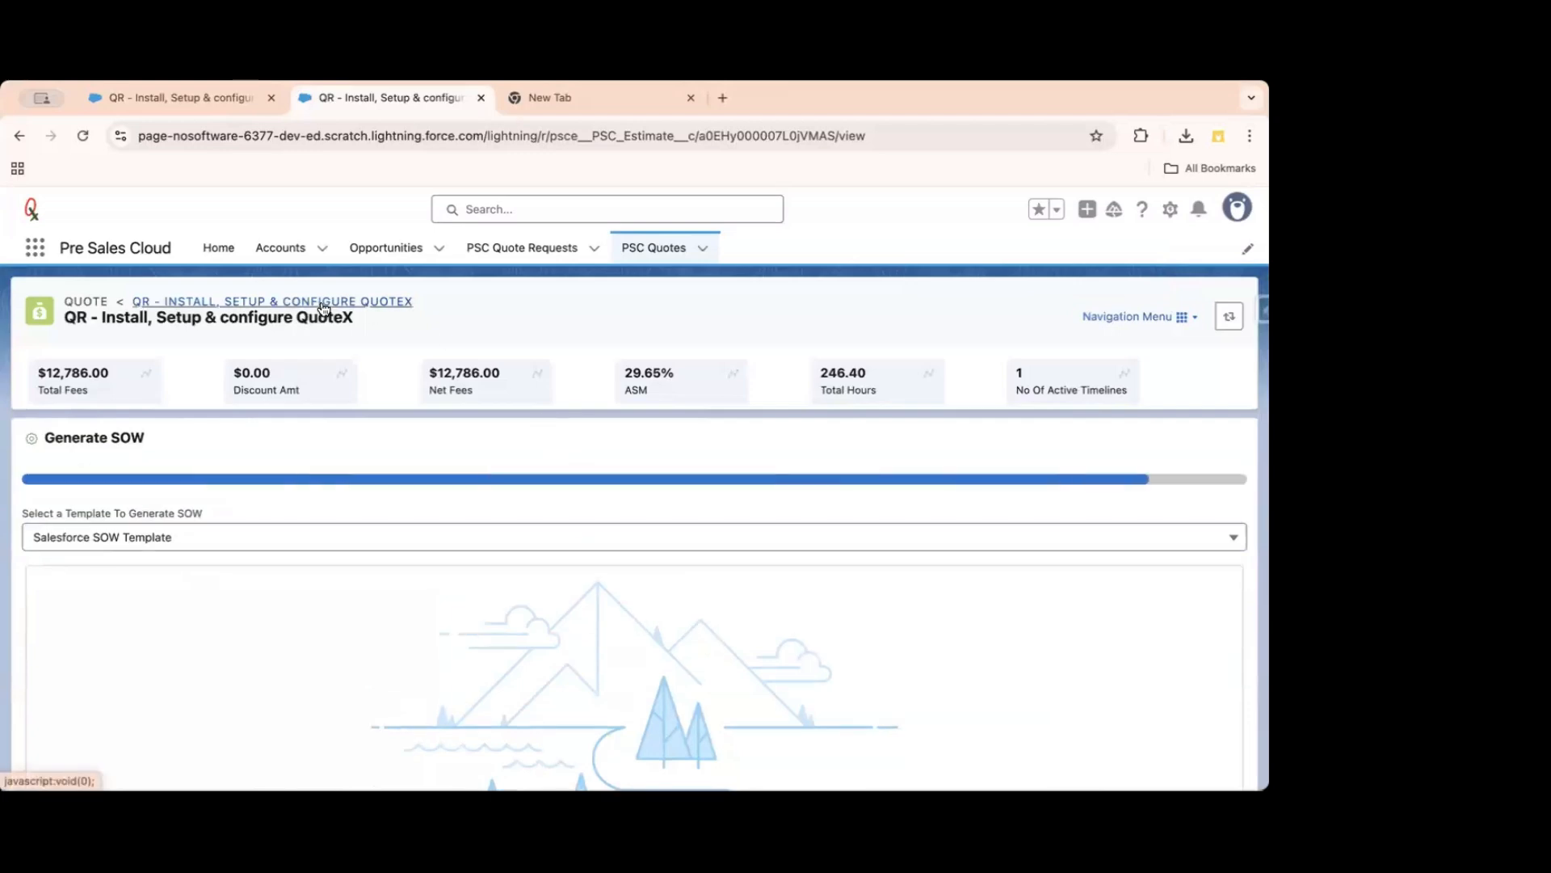
Open the parent quote request and save its status as Quote Review Requested.
left_click(321, 302)
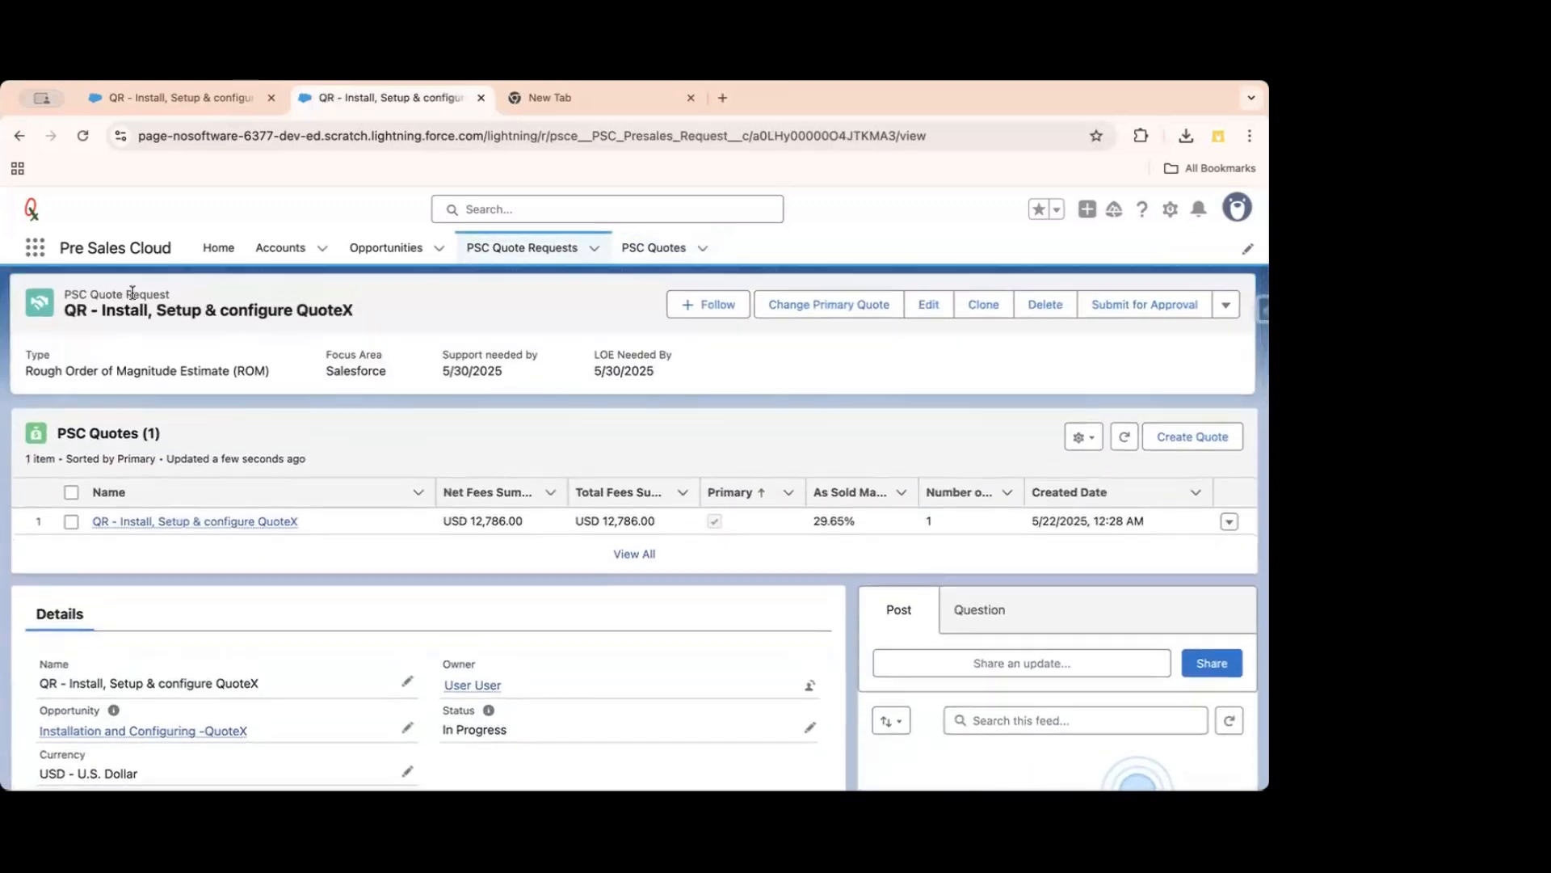
scroll(745, 579, "down", 2)
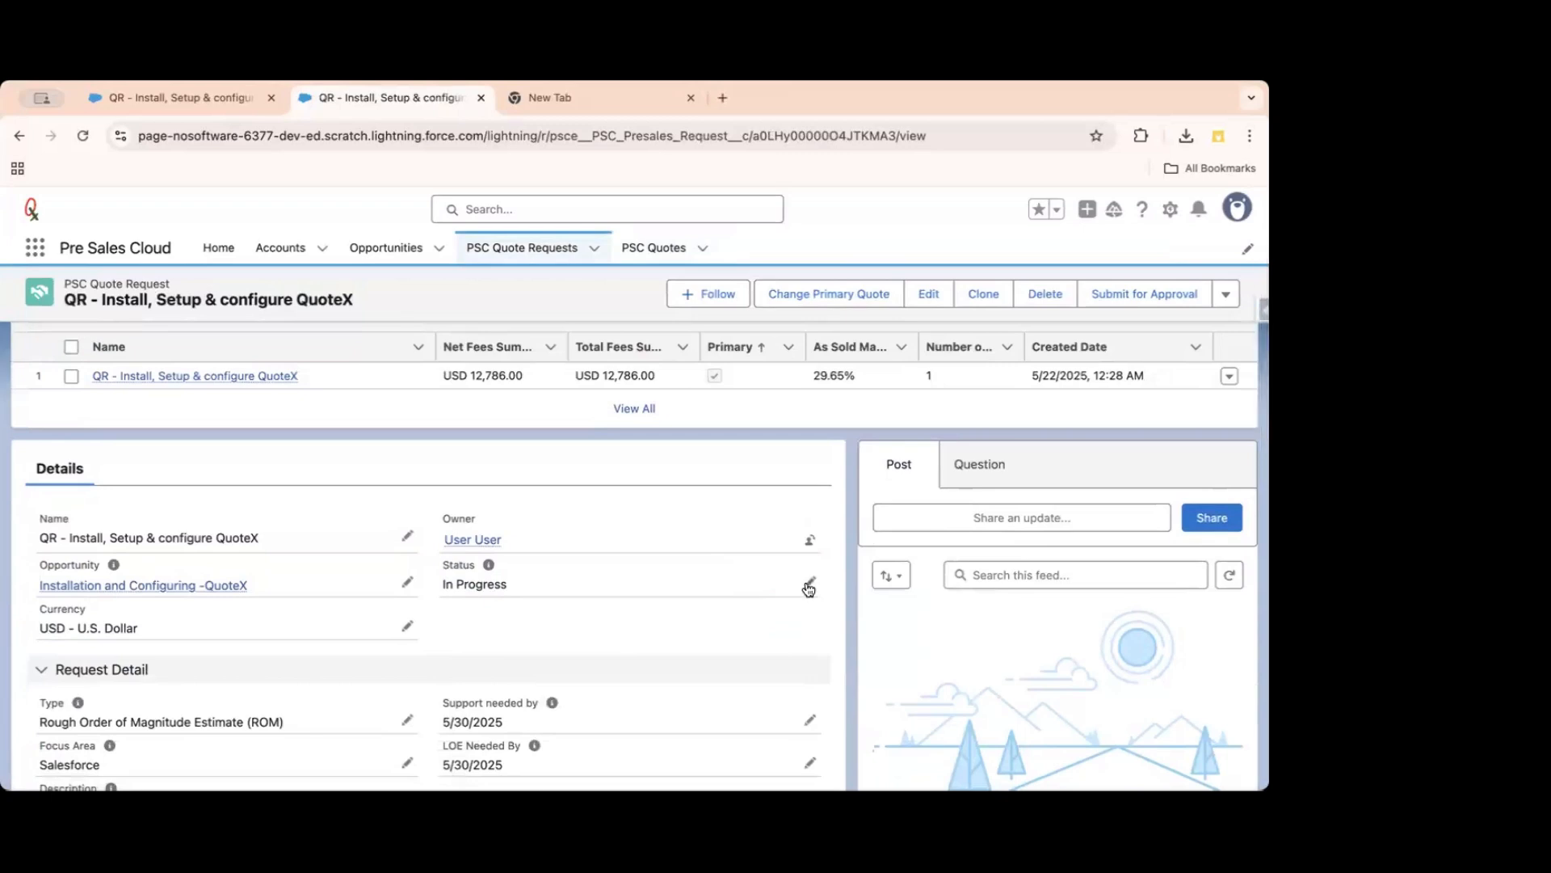
left_click(809, 582)
left_click(552, 639)
scroll(630, 561, "down", 2)
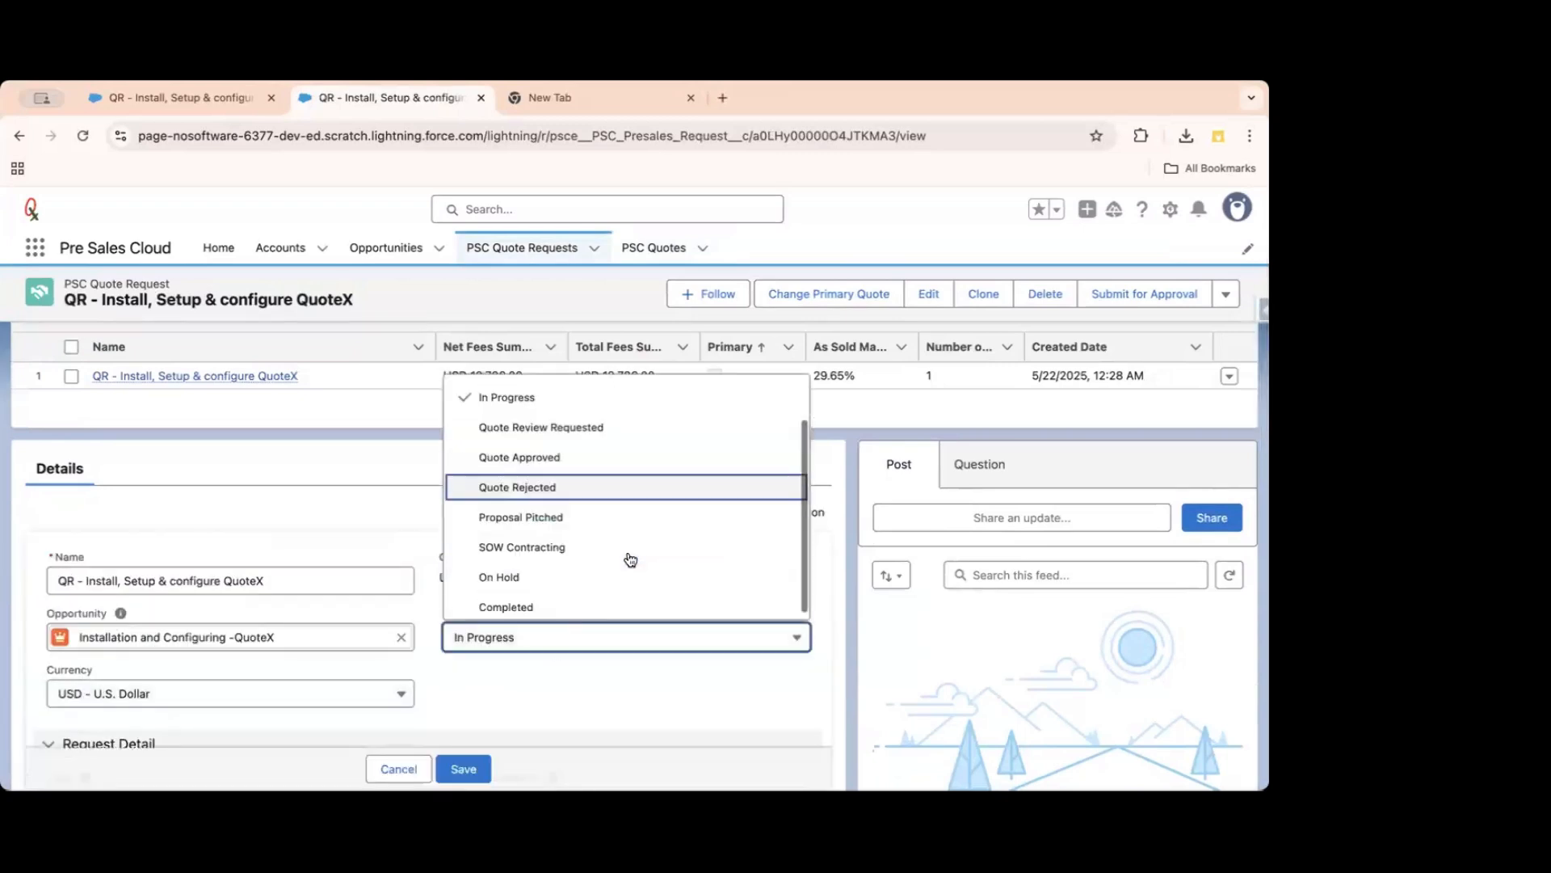
scroll(652, 695, "down", 2)
scroll(649, 690, "up", 2)
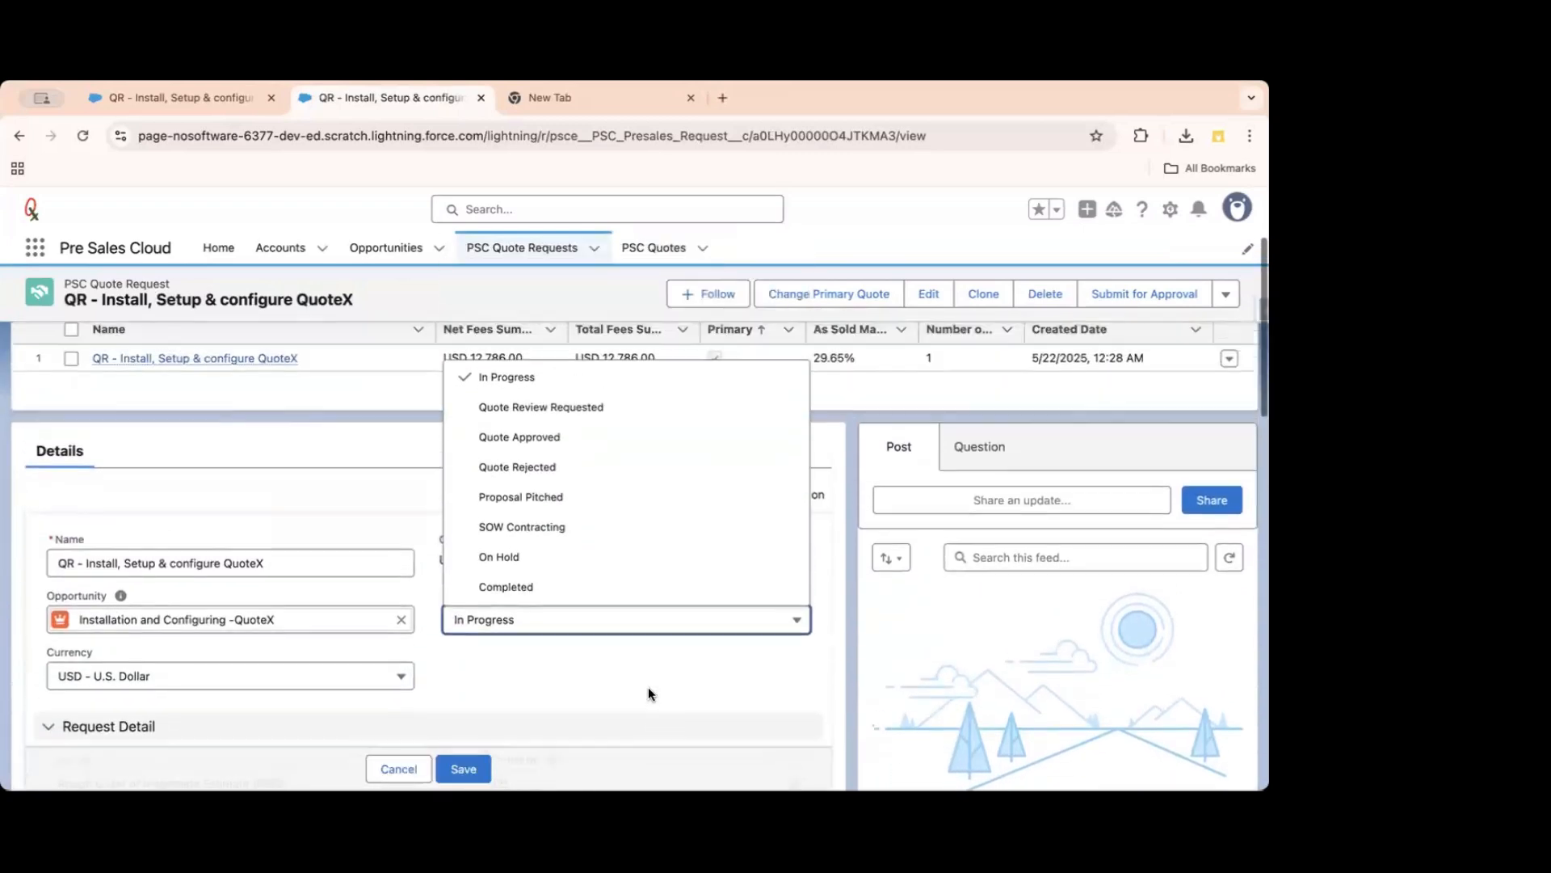
left_click(587, 412)
left_click(462, 765)
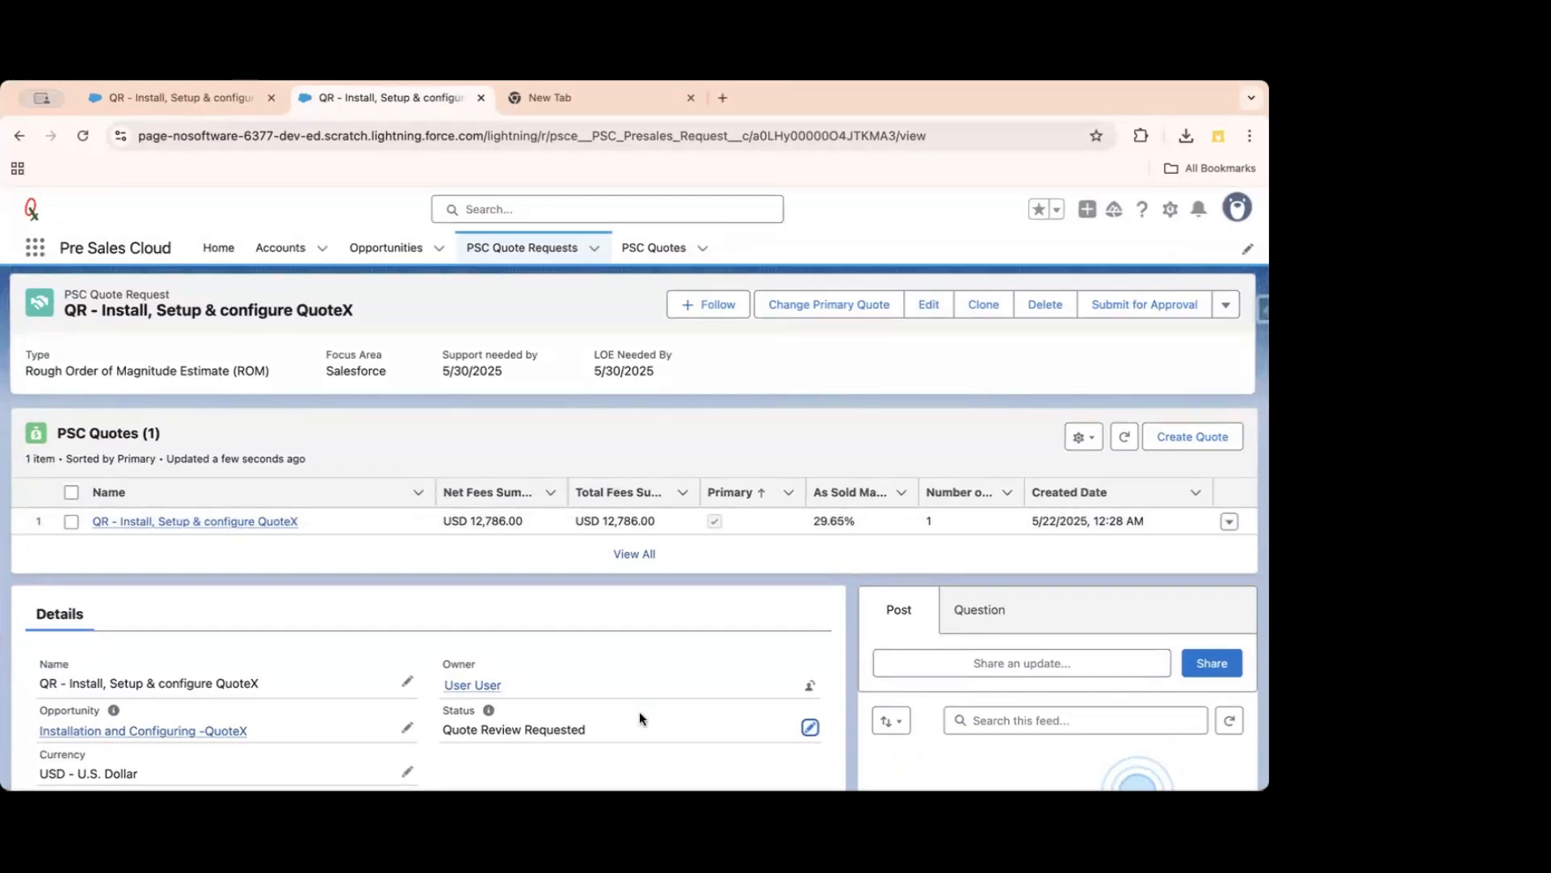
Look over the quote request's details and save its status as Quote Approved.
scroll(638, 711, "down", 1)
scroll(688, 551, "up", 1)
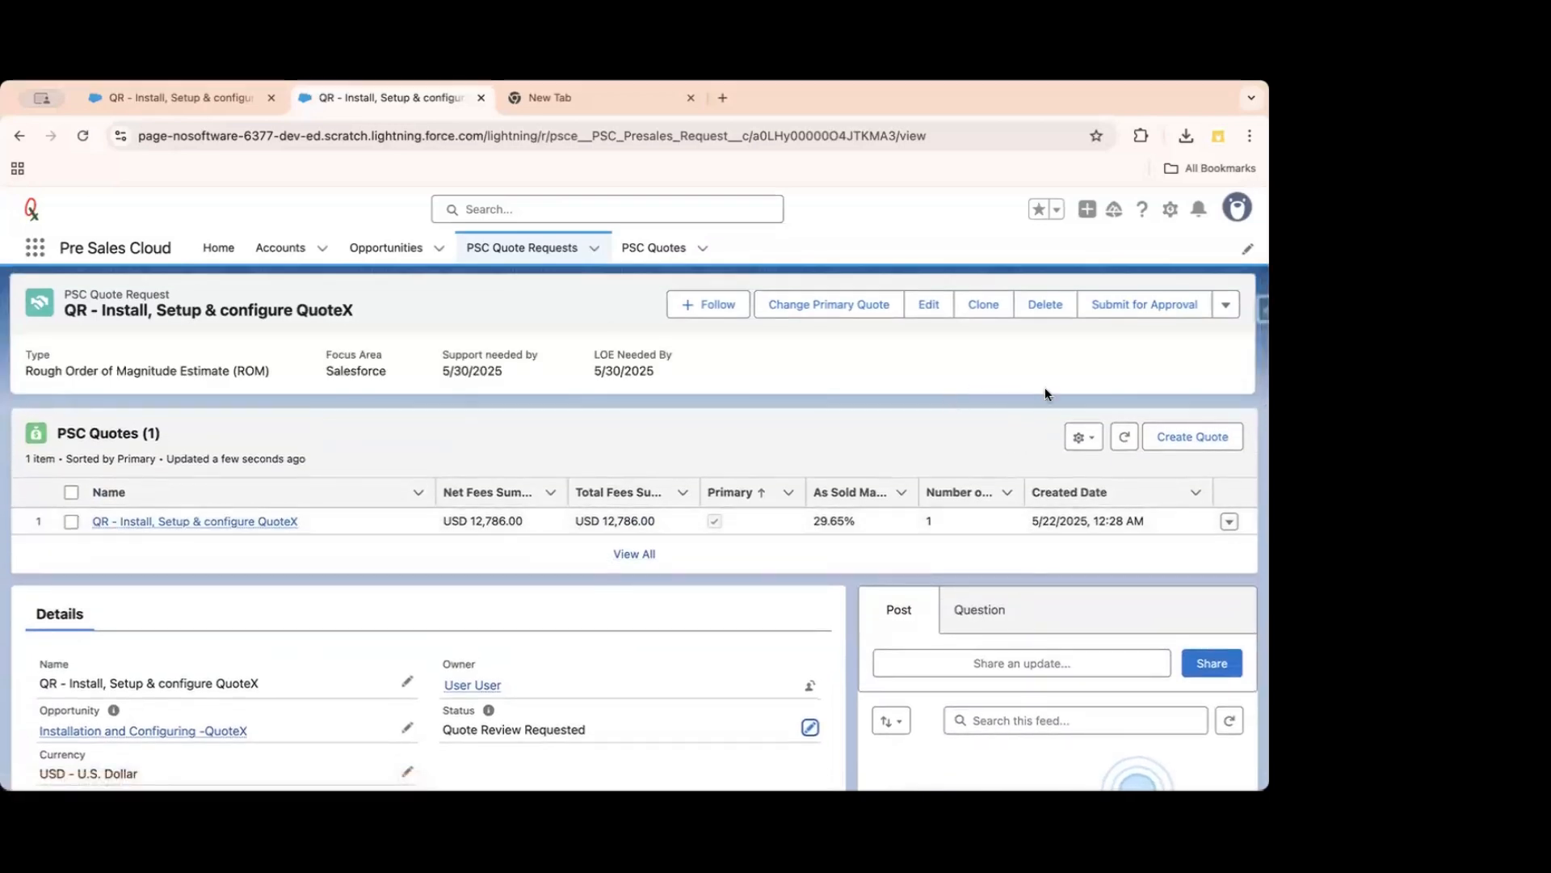
scroll(873, 341, "down", 5)
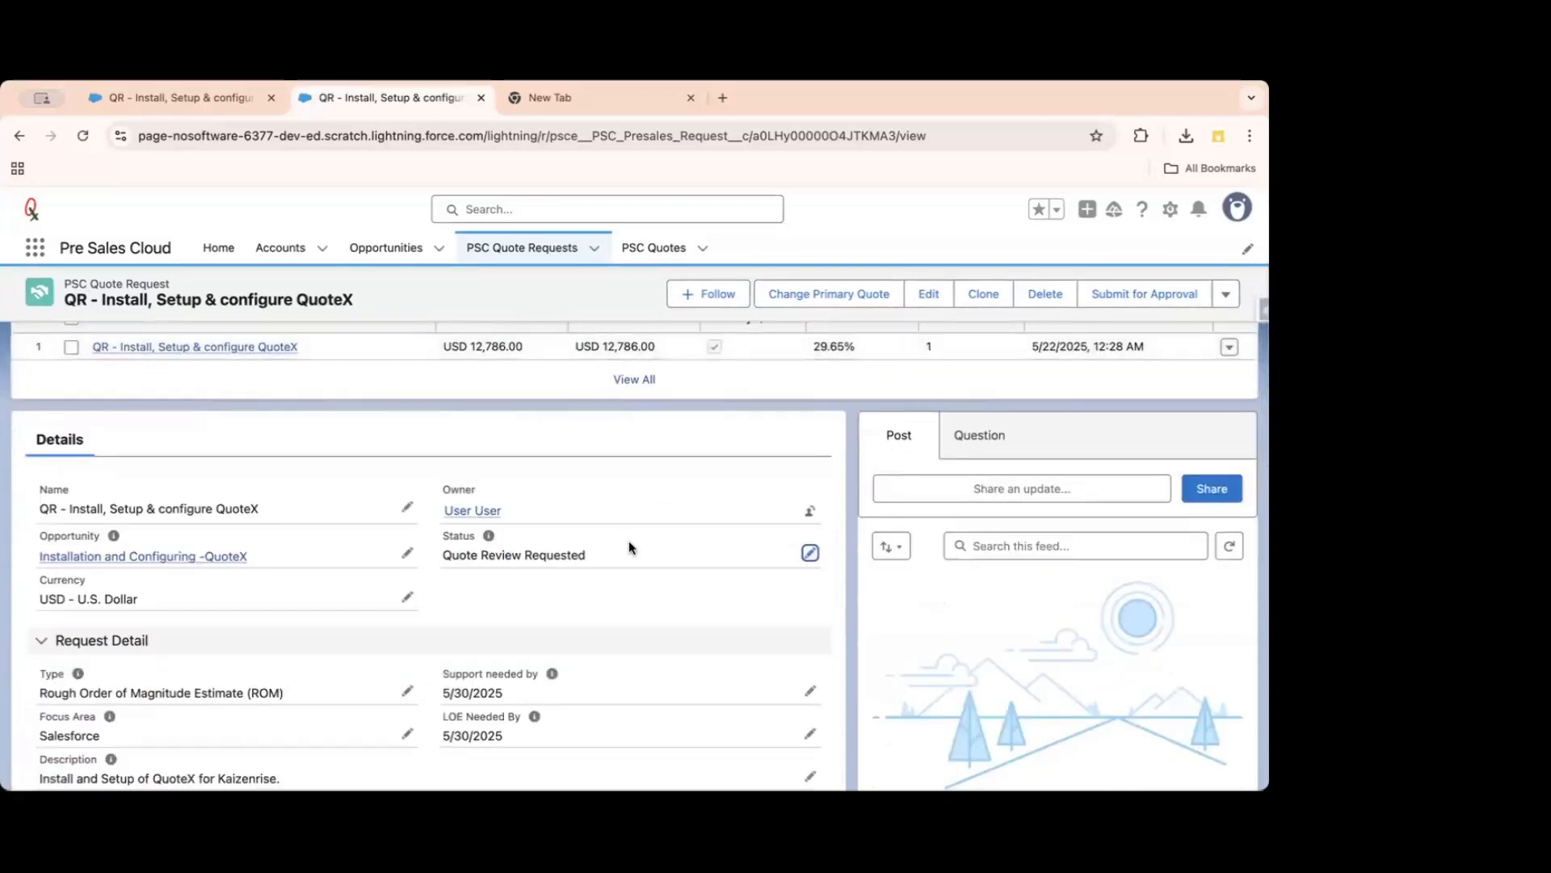
scroll(629, 547, "up", 5)
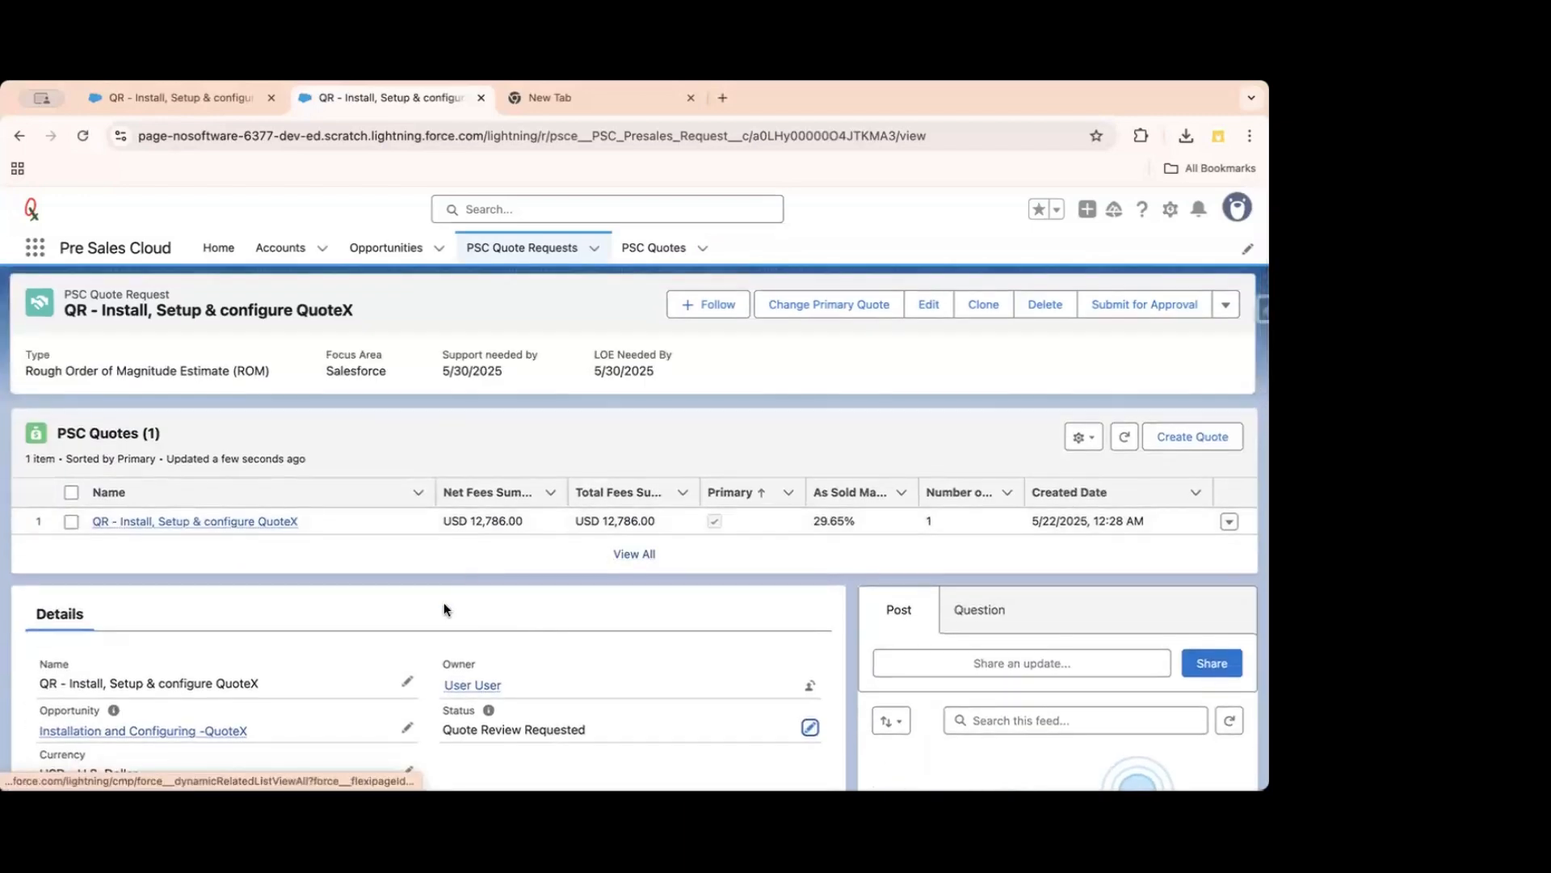
scroll(540, 598, "down", 3)
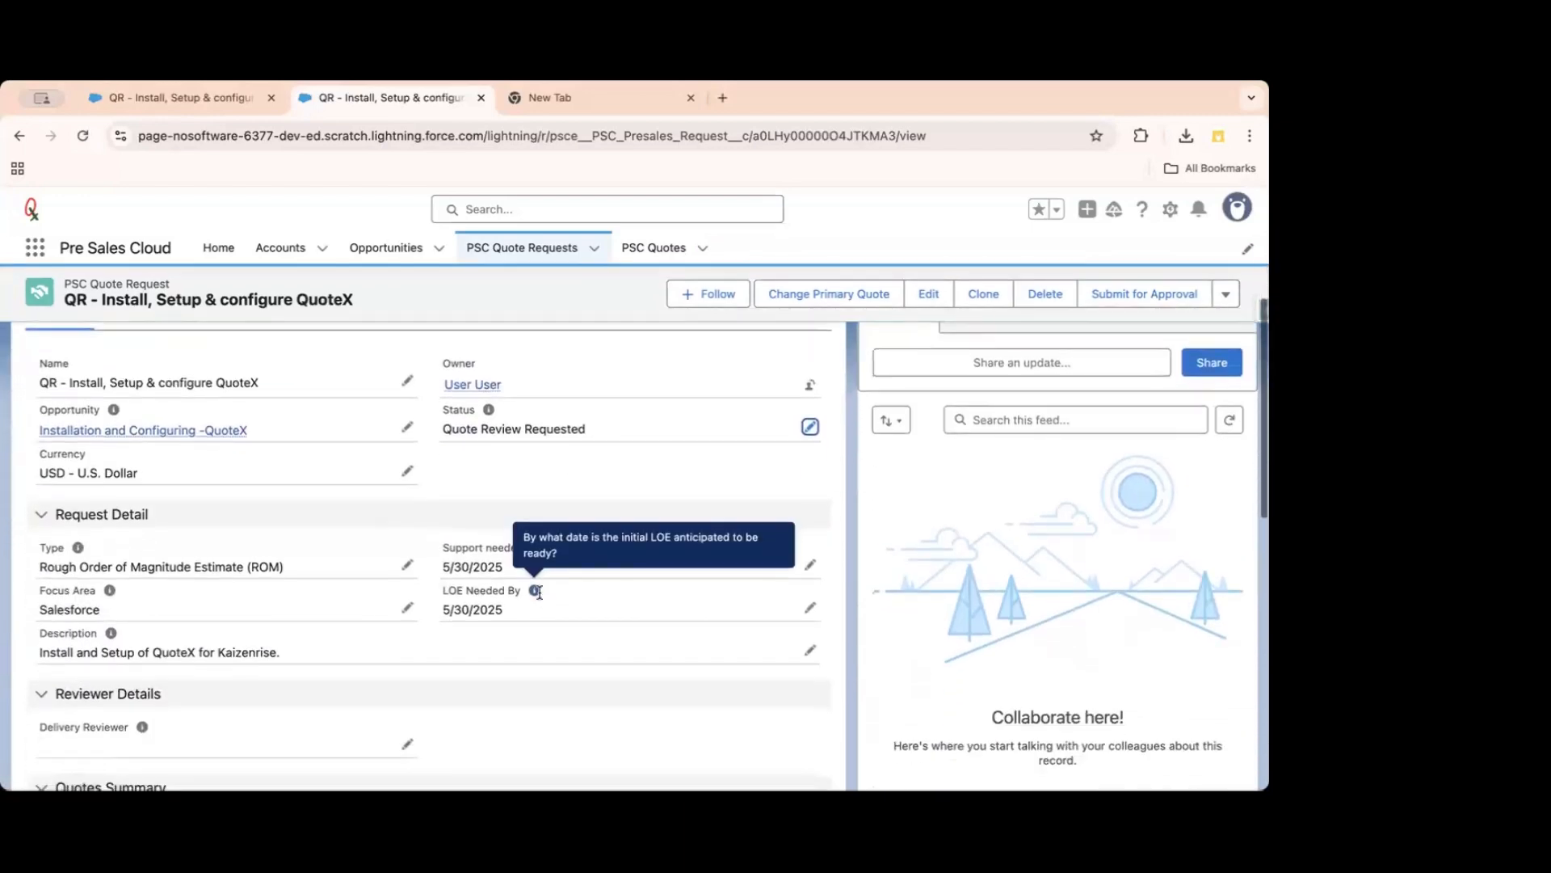
scroll(663, 505, "up", 1)
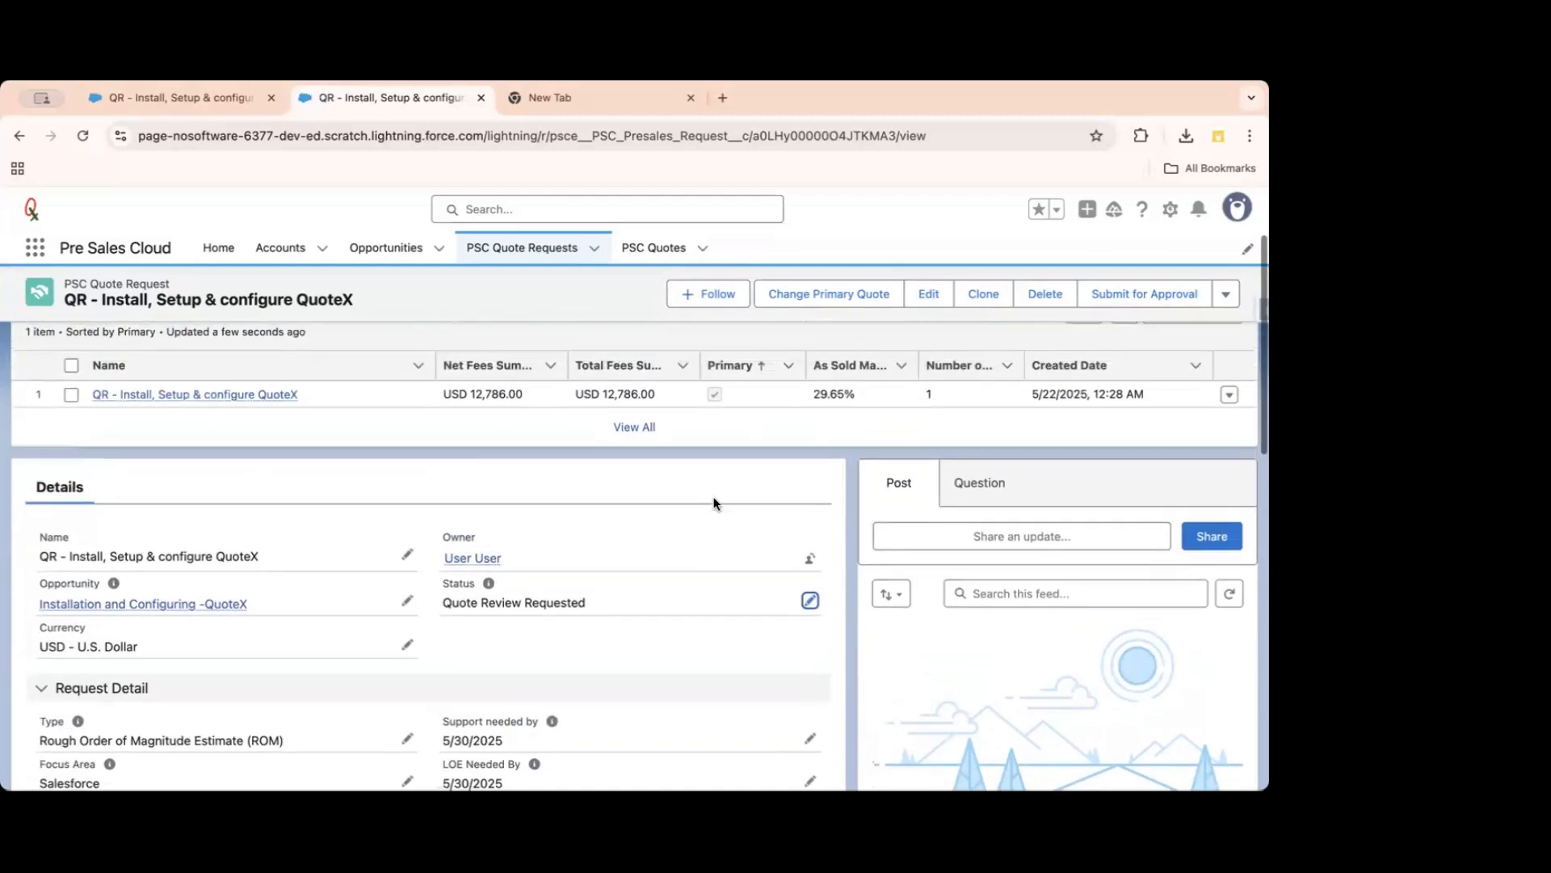
left_click(809, 602)
left_click(540, 657)
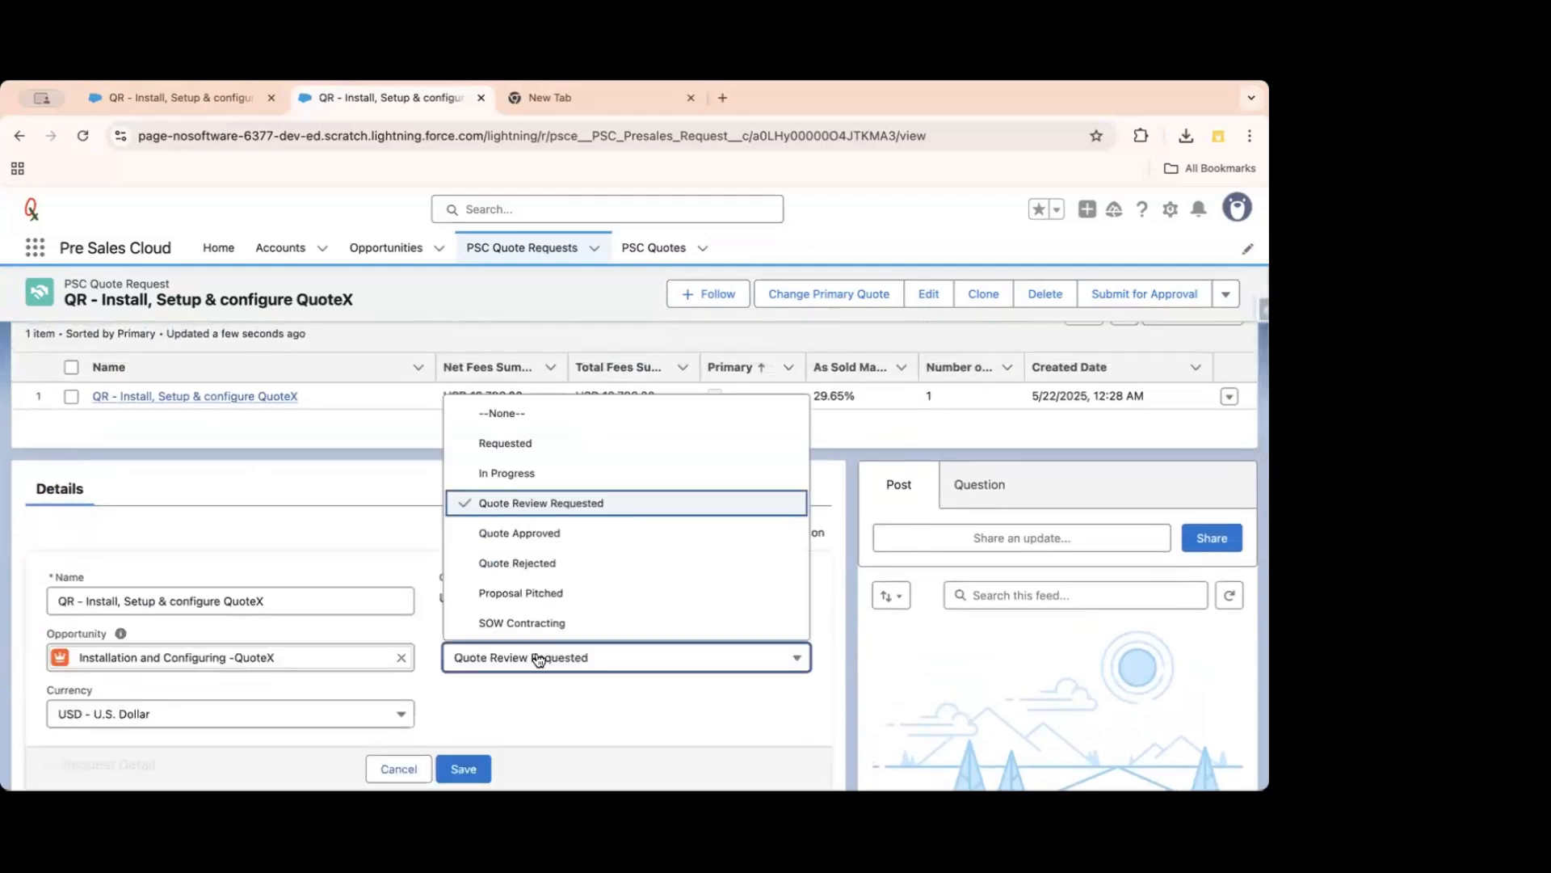
left_click(550, 532)
left_click(465, 770)
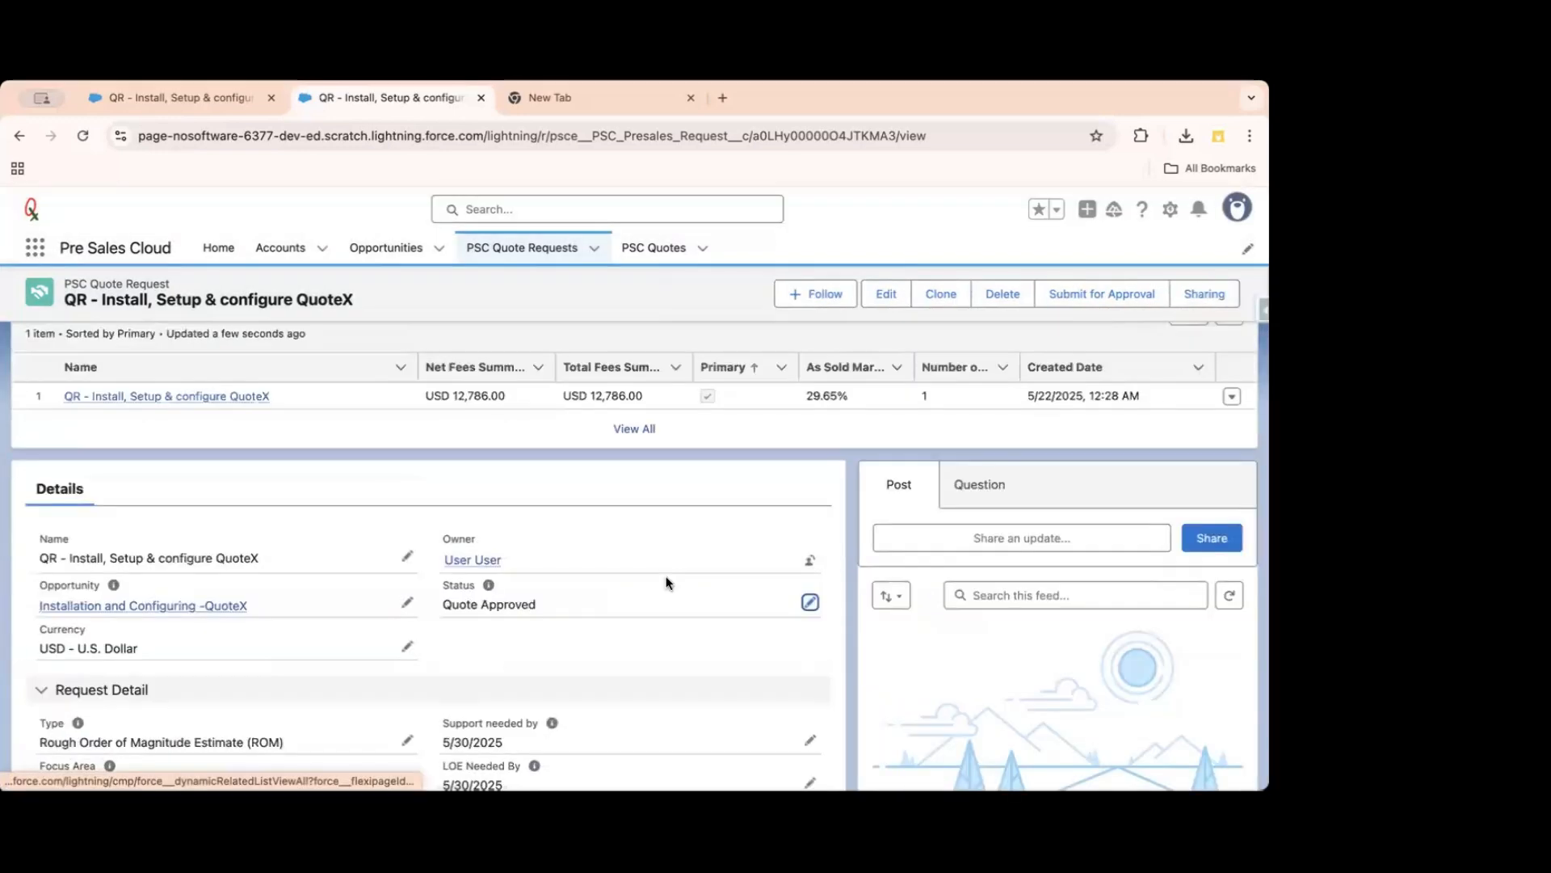
View the status options available for the approved quote request and discard the edit.
scroll(668, 582, "down", 3)
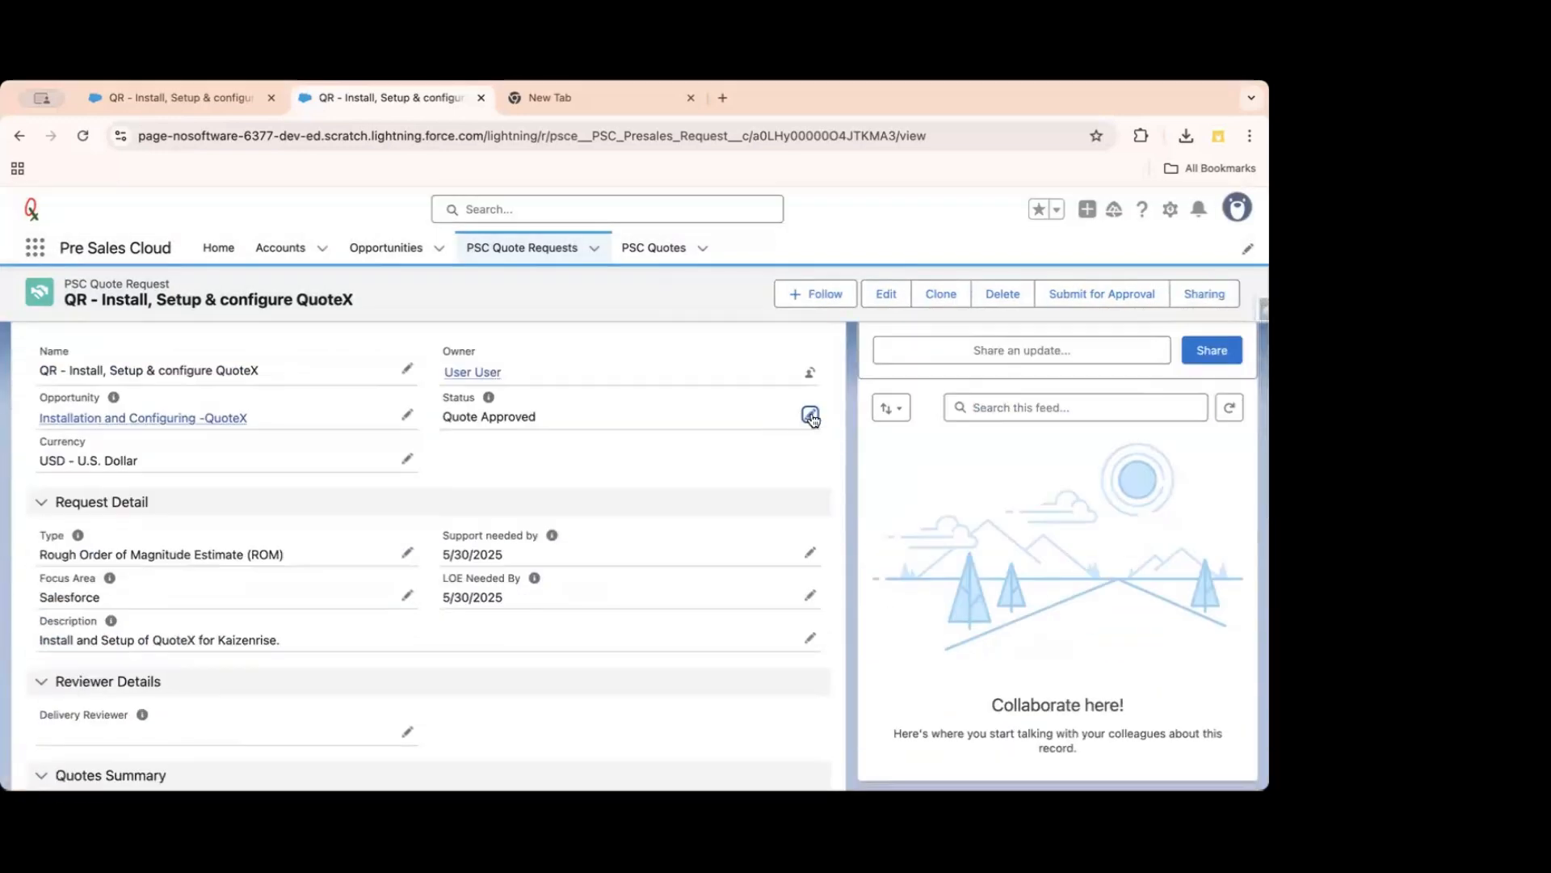
left_click(807, 413)
left_click(554, 469)
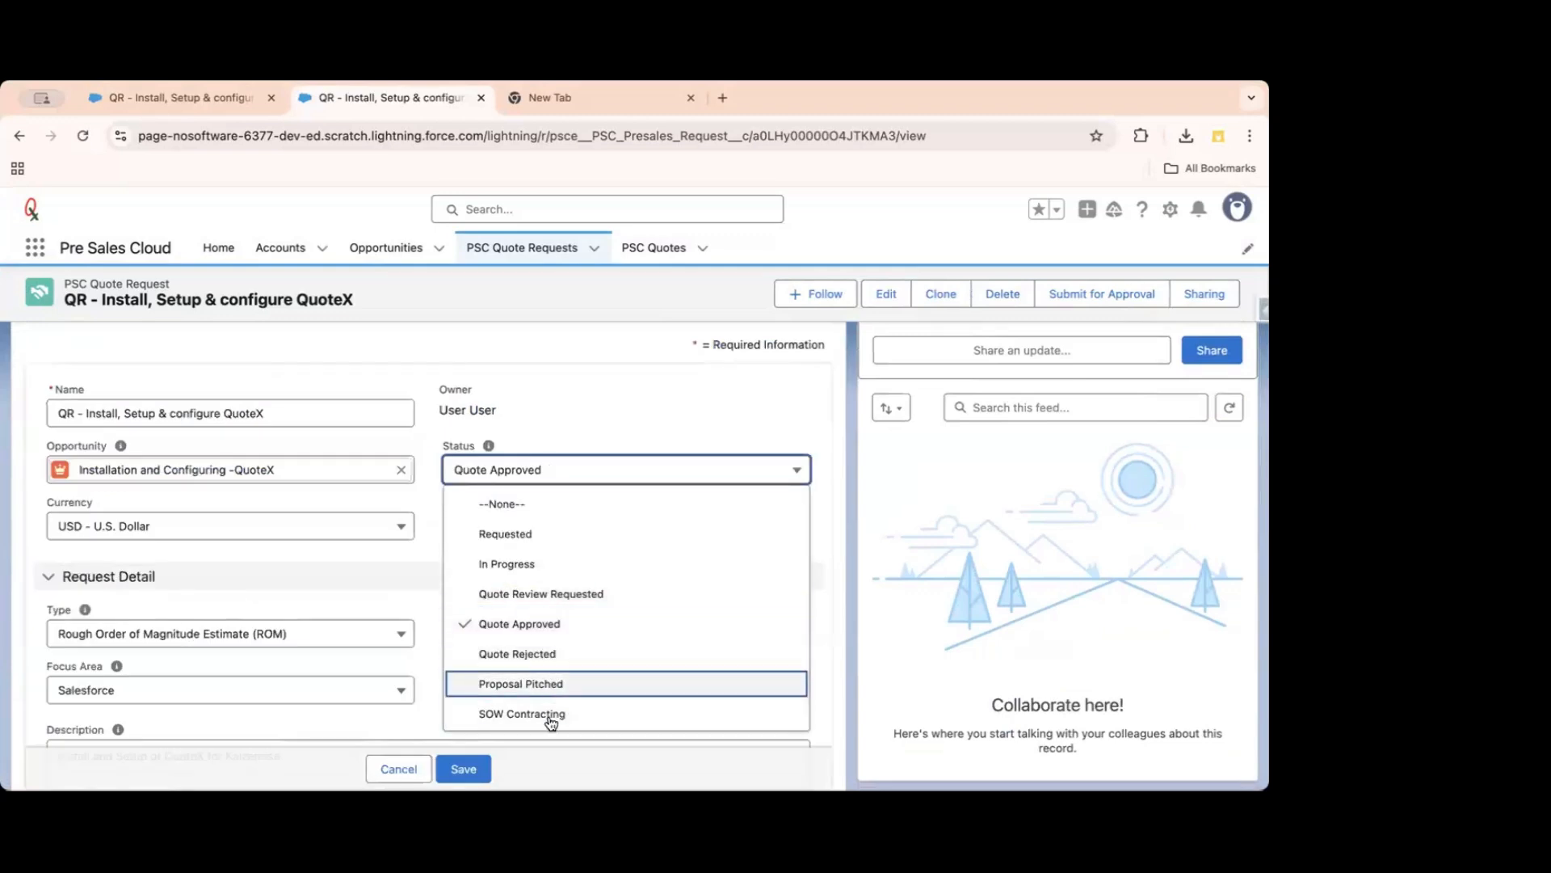
left_click(391, 770)
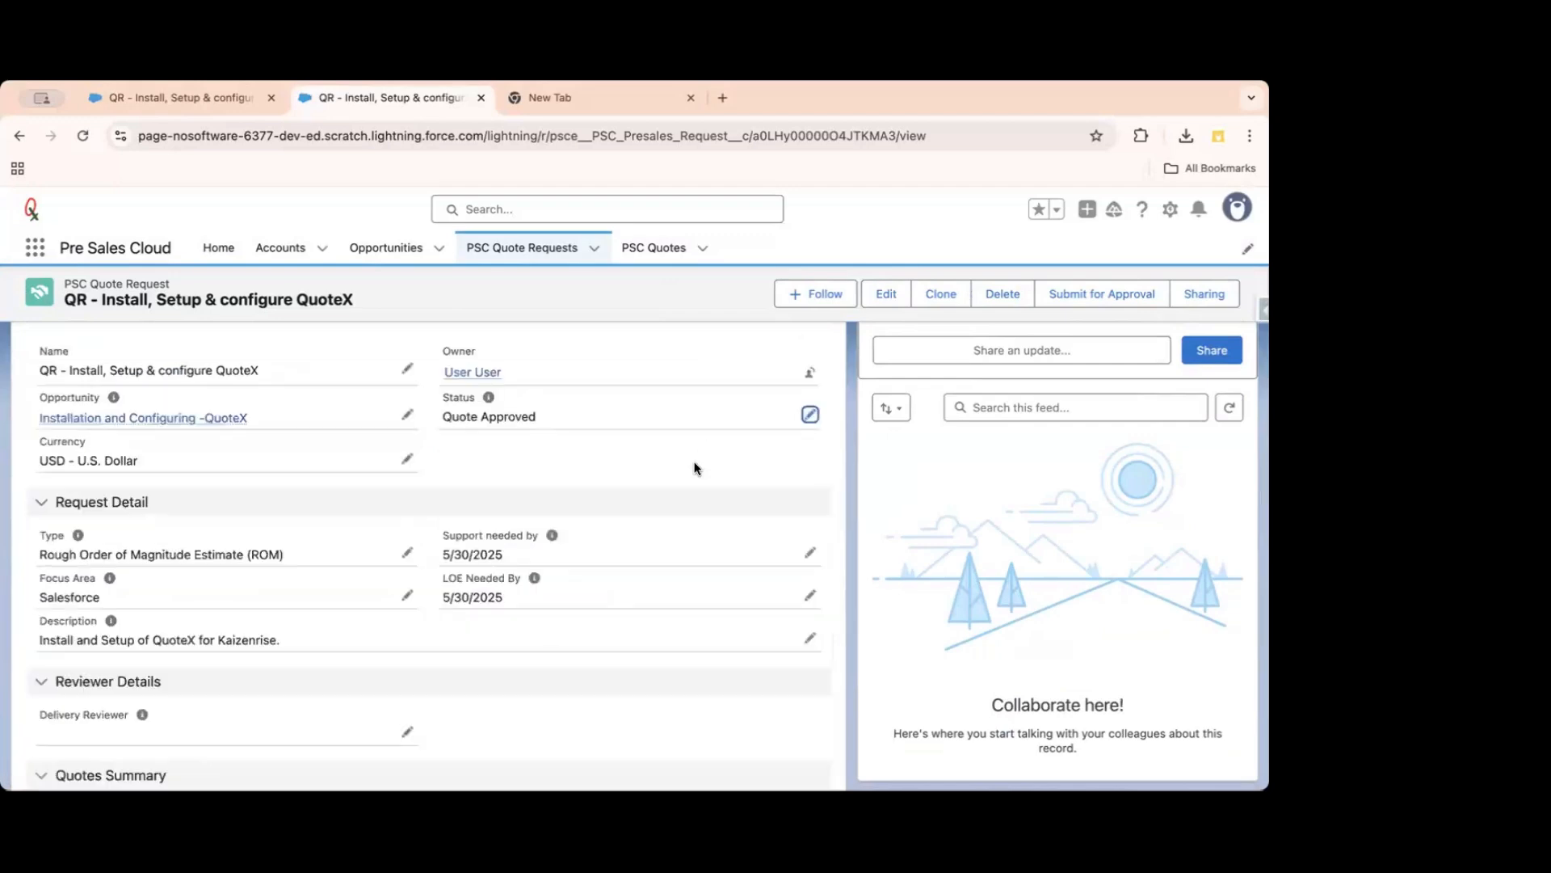
Review the Quotes Summary section of the quote request, then open the approved quote's timeline resources.
scroll(691, 470, "down", 5)
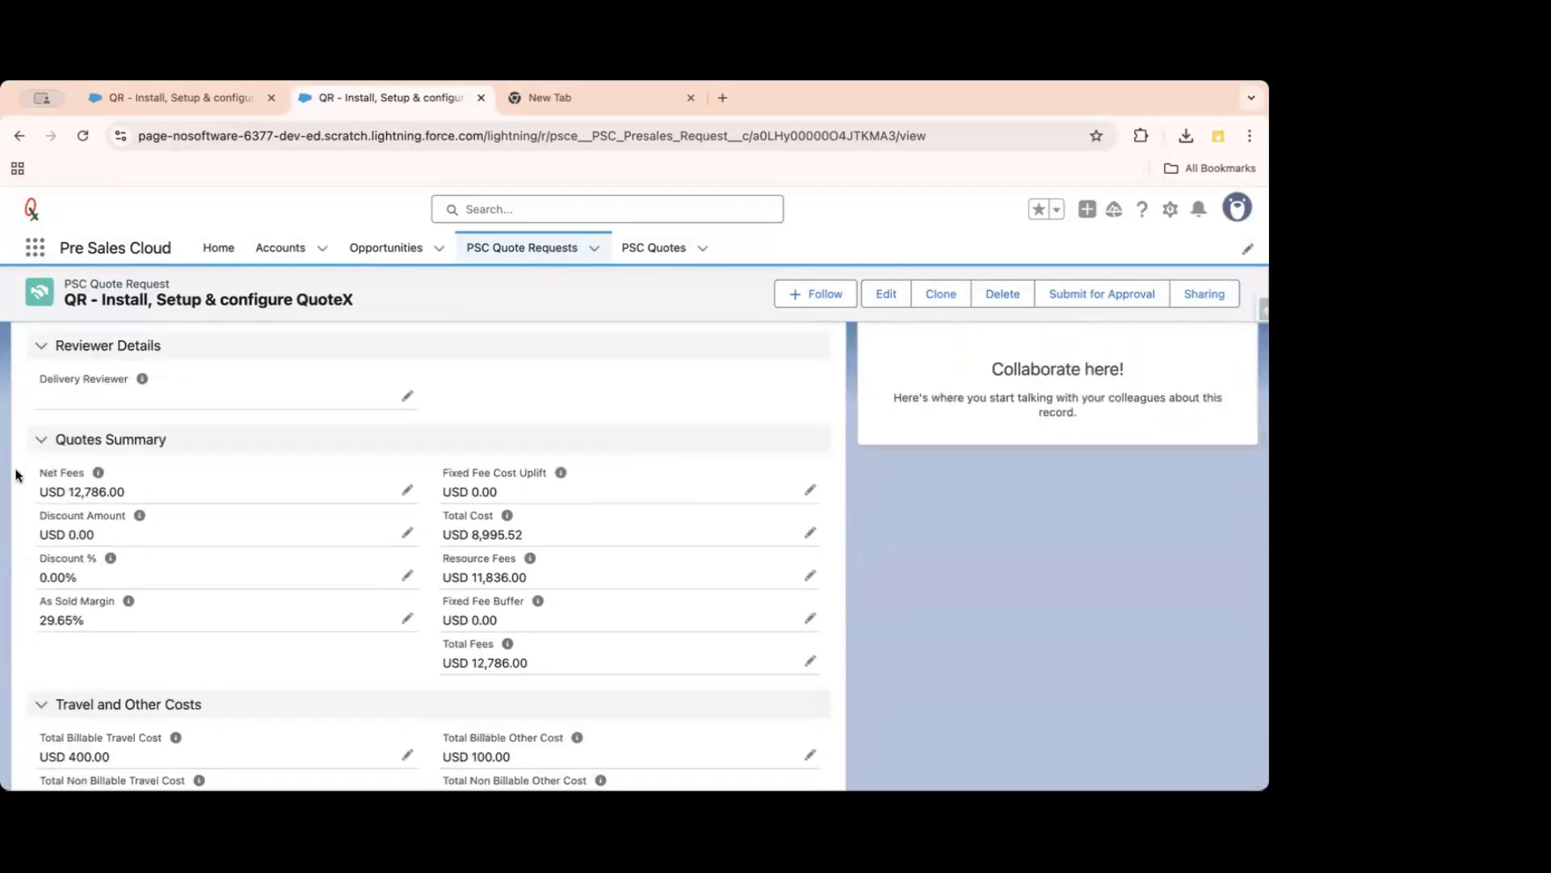
scroll(645, 632, "up", 10)
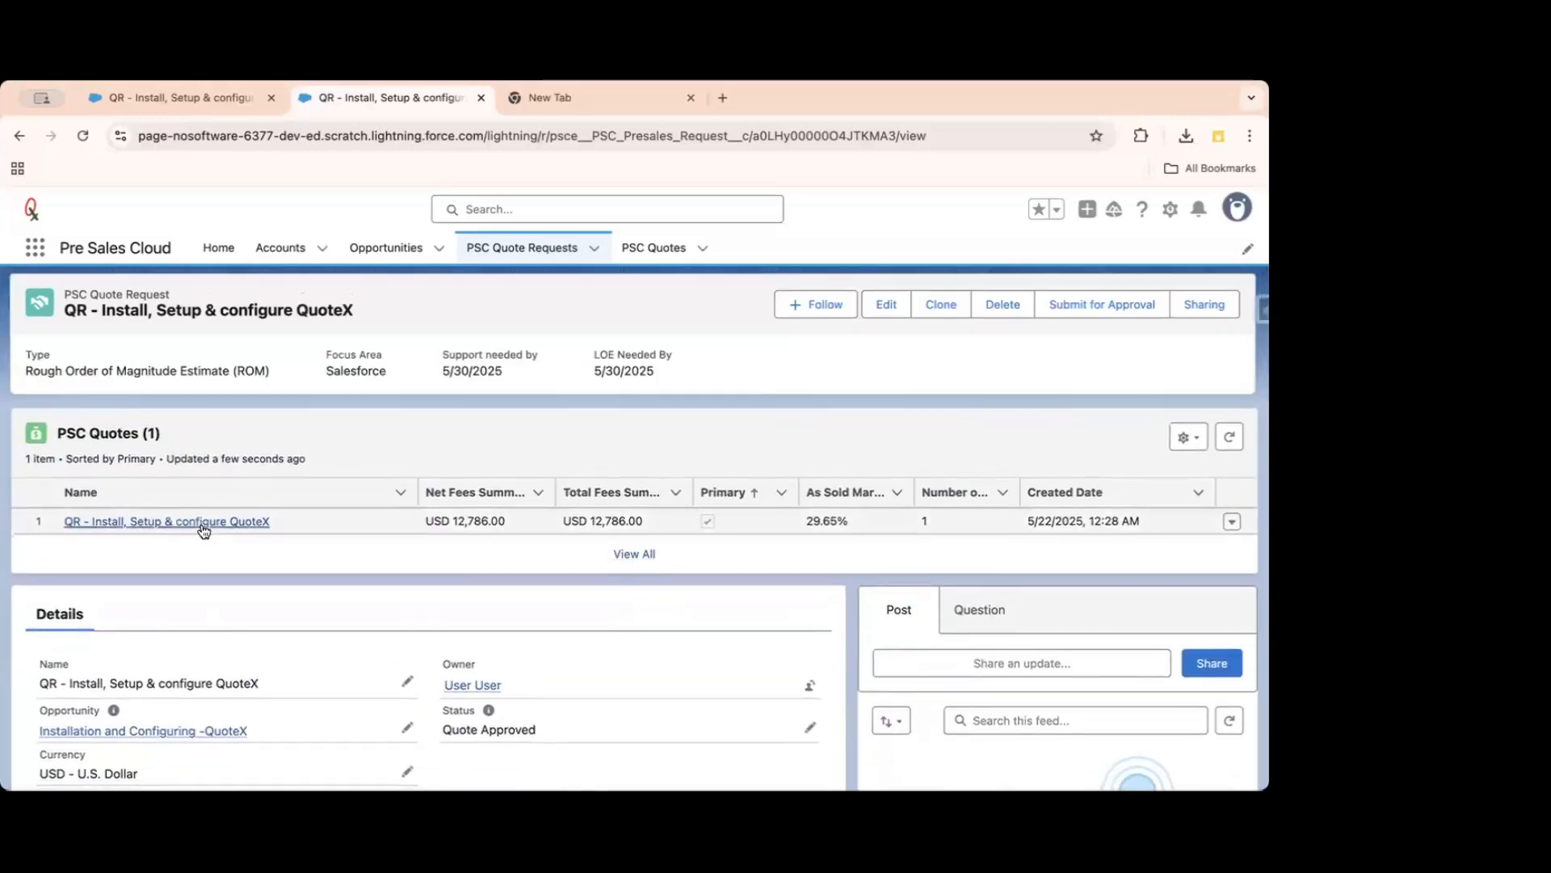
left_click(202, 523)
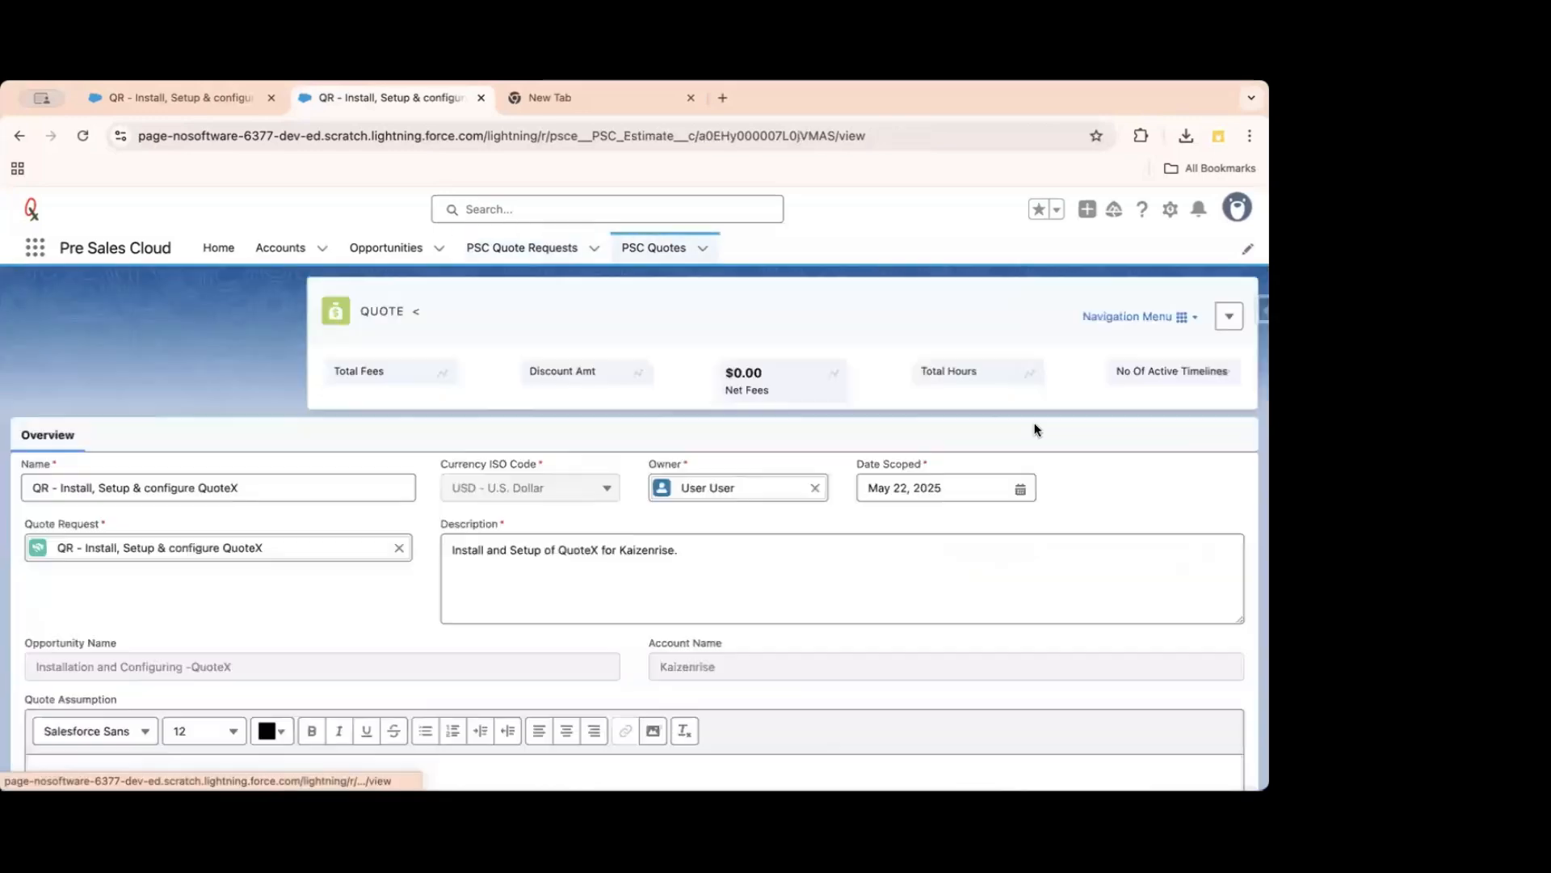
left_click(1202, 323)
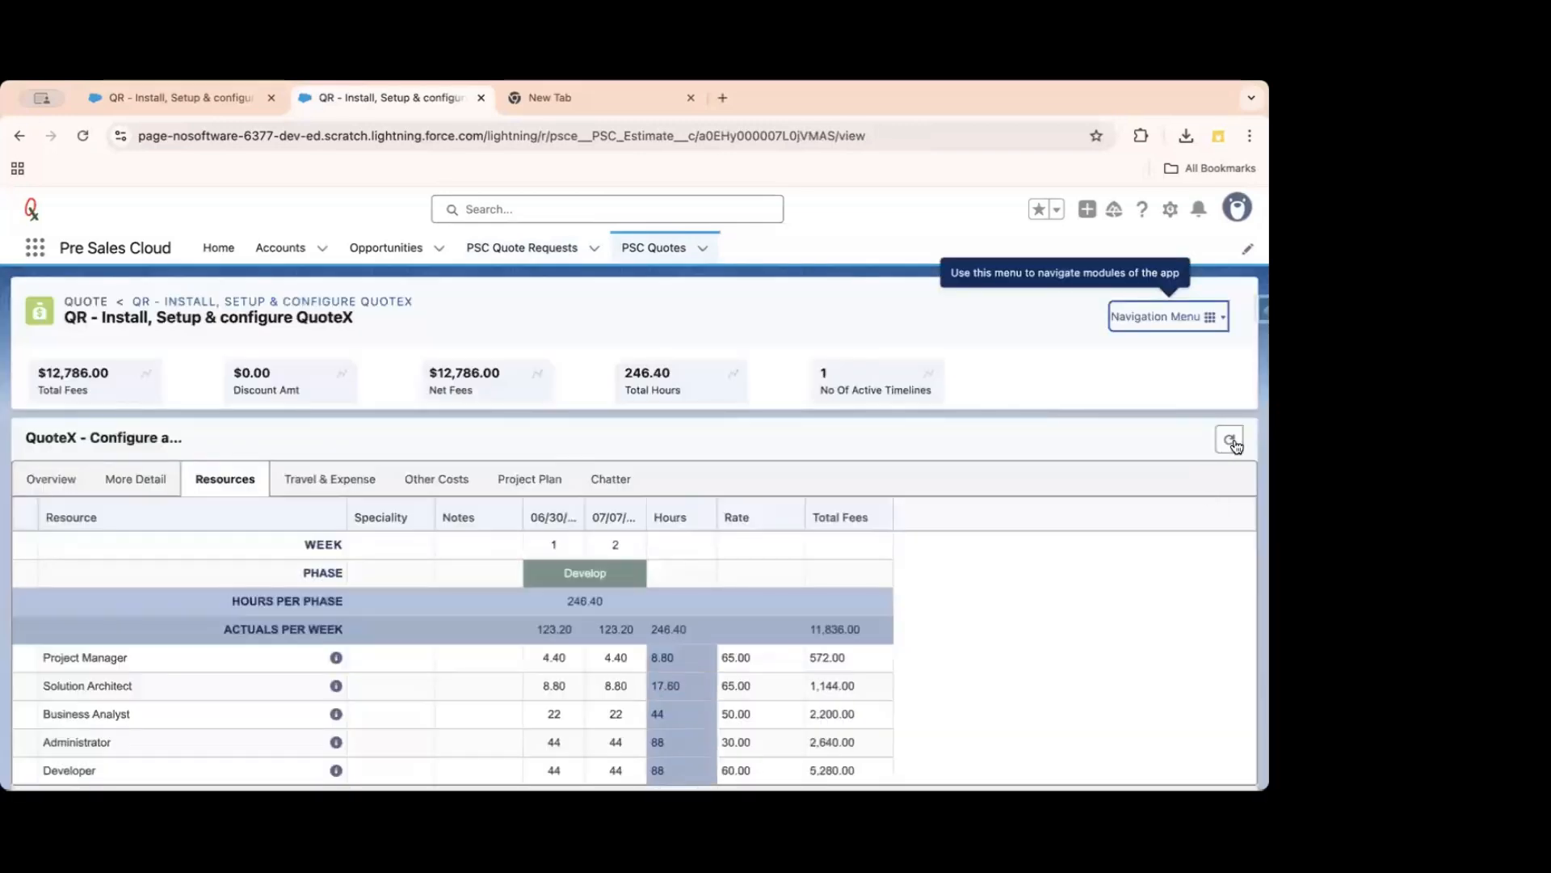
Return to the parent quote request and save its status as In Progress.
left_click(299, 302)
scroll(817, 605, "down", 3)
left_click(812, 602)
left_click(526, 655)
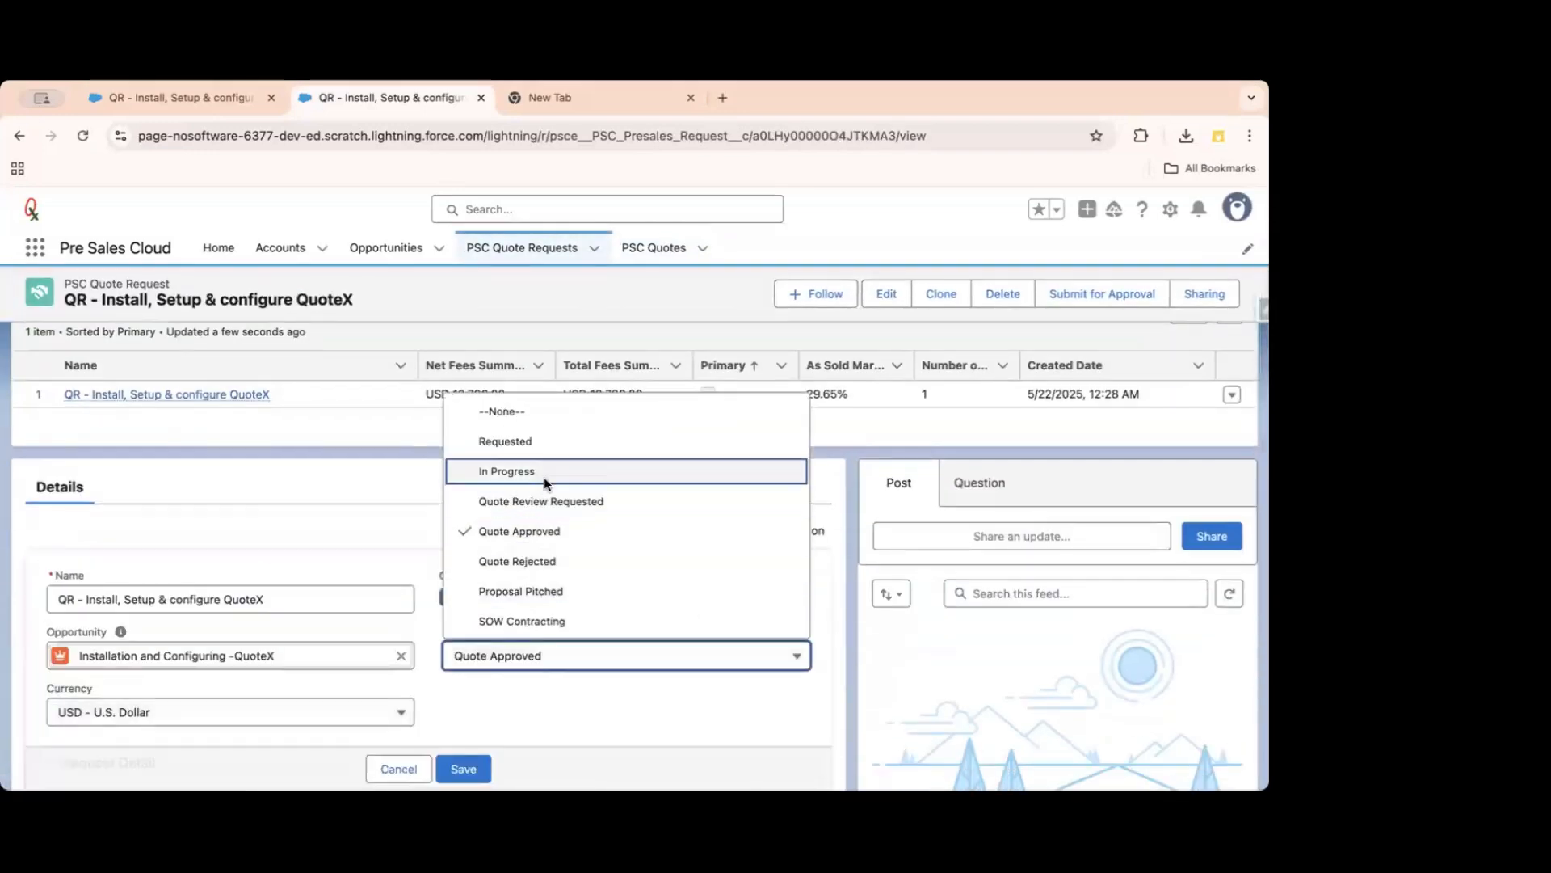
left_click(545, 477)
left_click(473, 768)
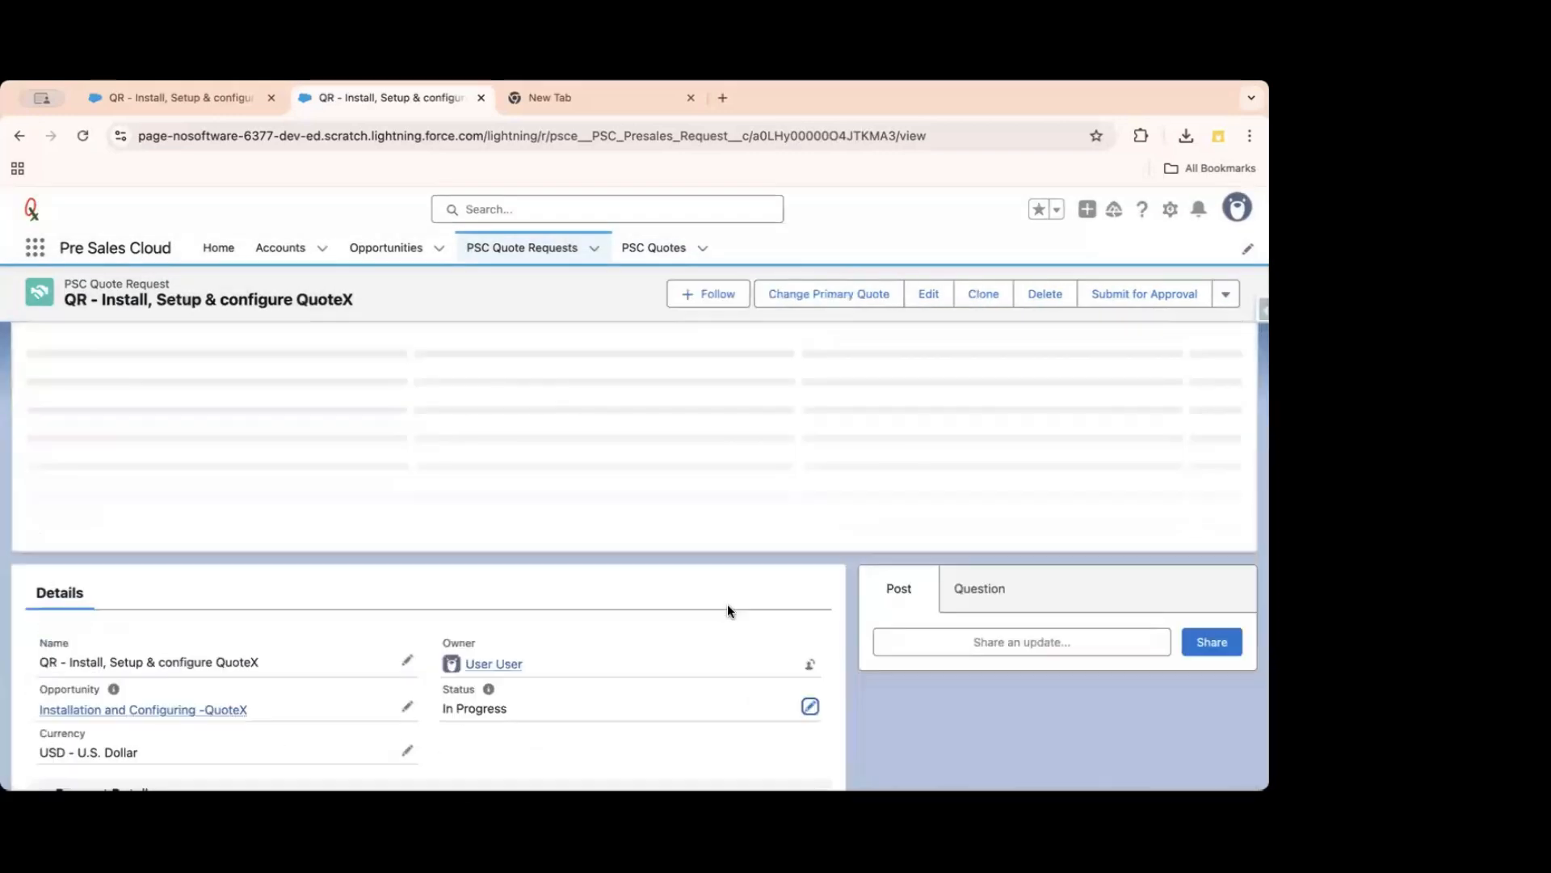